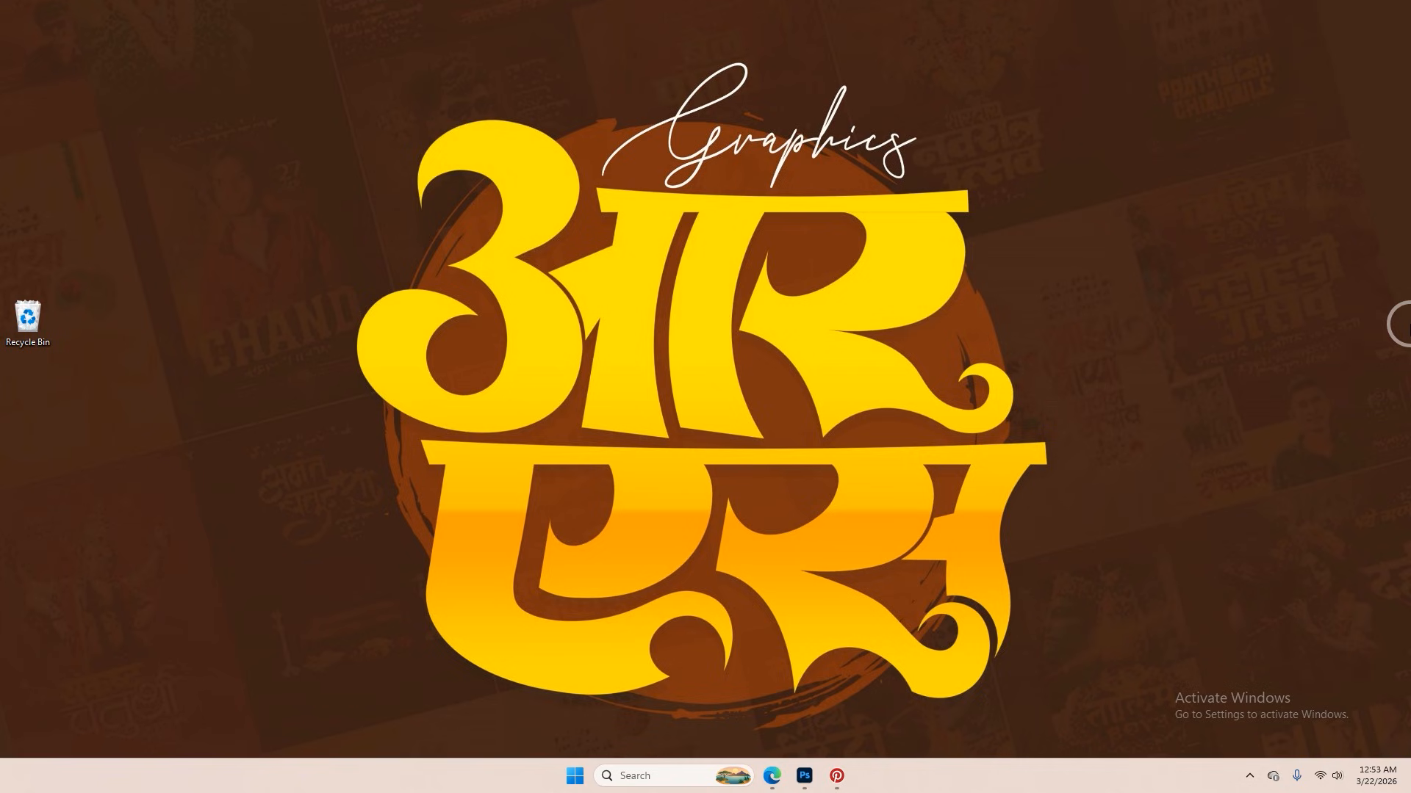
- Switch to Photoshop and examine the Ram figure up close in the banner and in the original Ram.jpg image
click(803, 777)
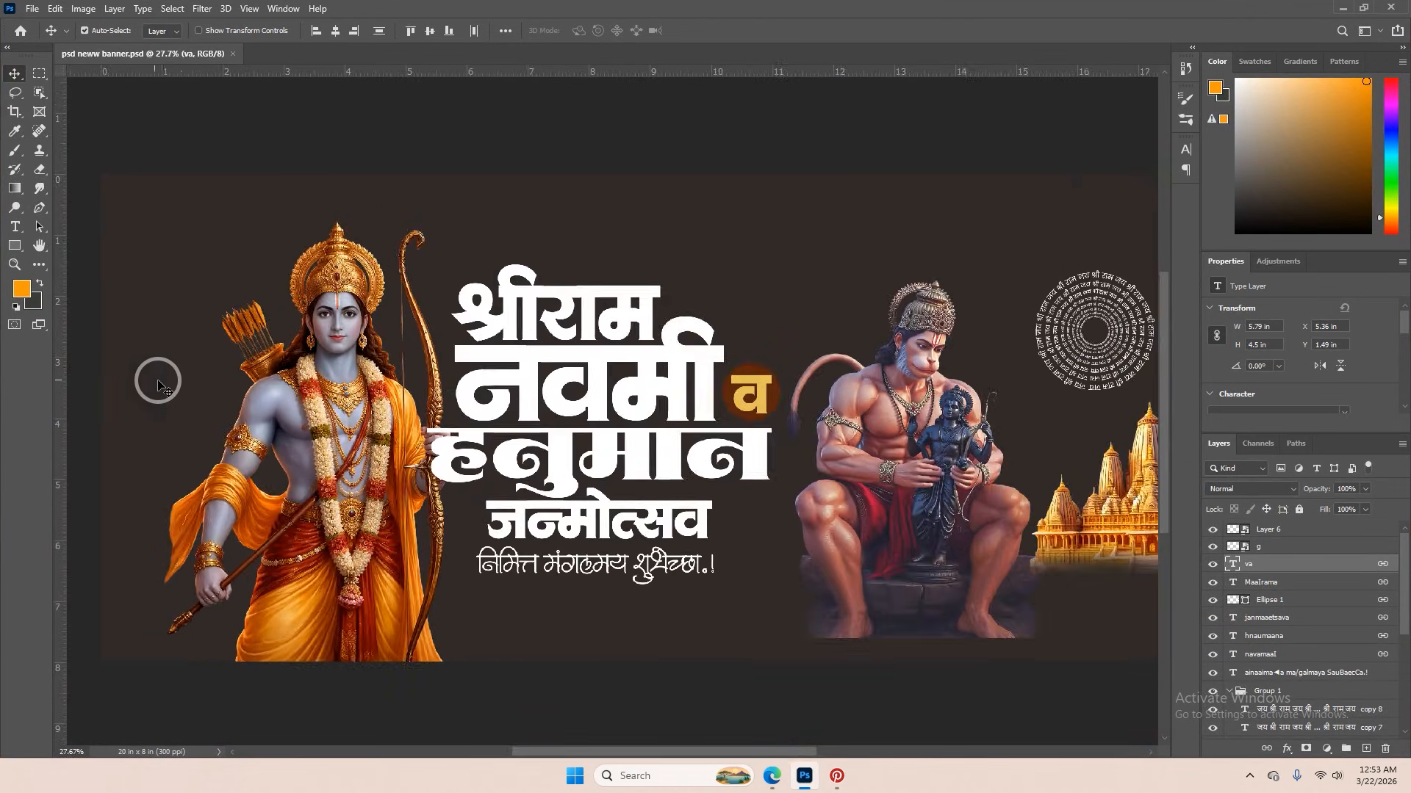
scroll(158, 382, up, 2)
drag(375, 371, 348, 371)
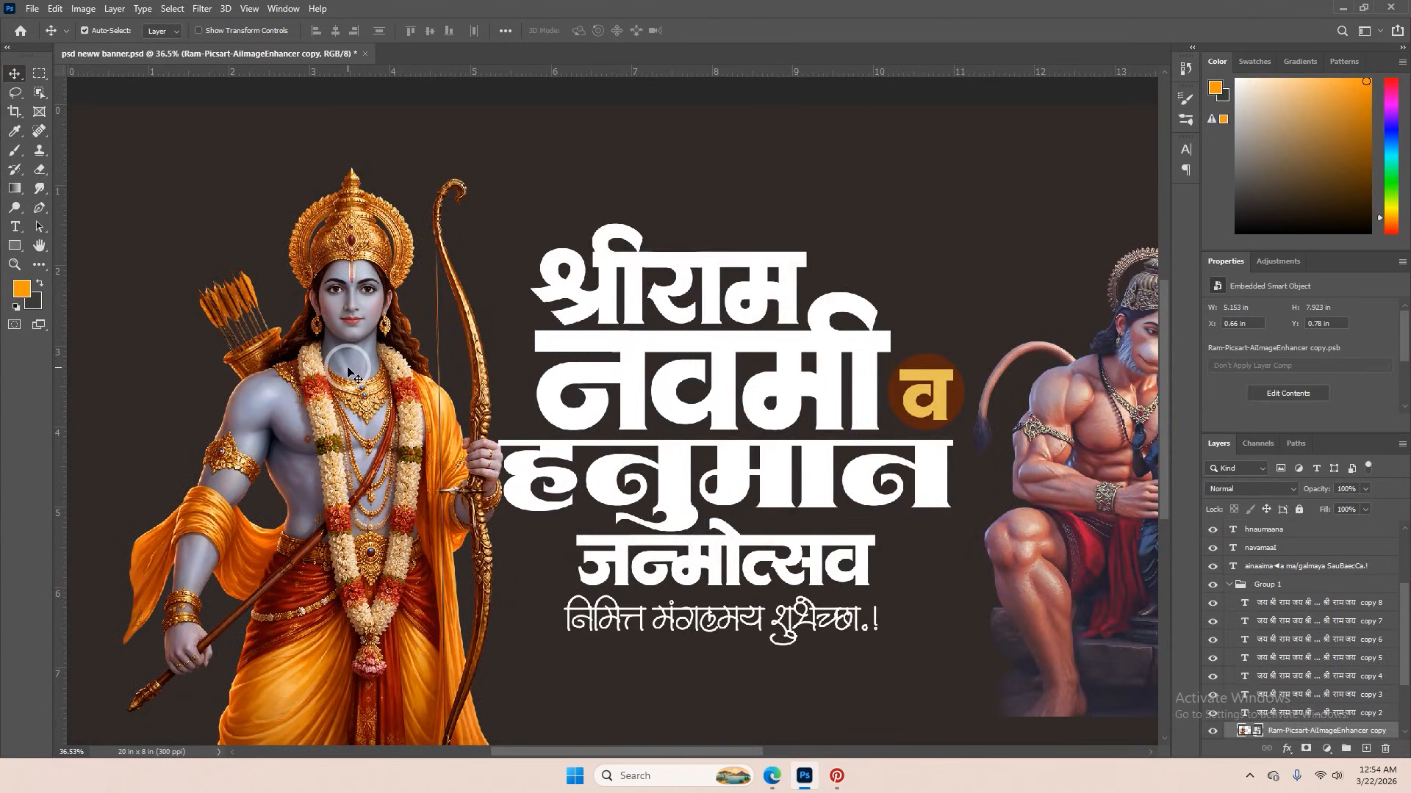
scroll(269, 345, up, 4)
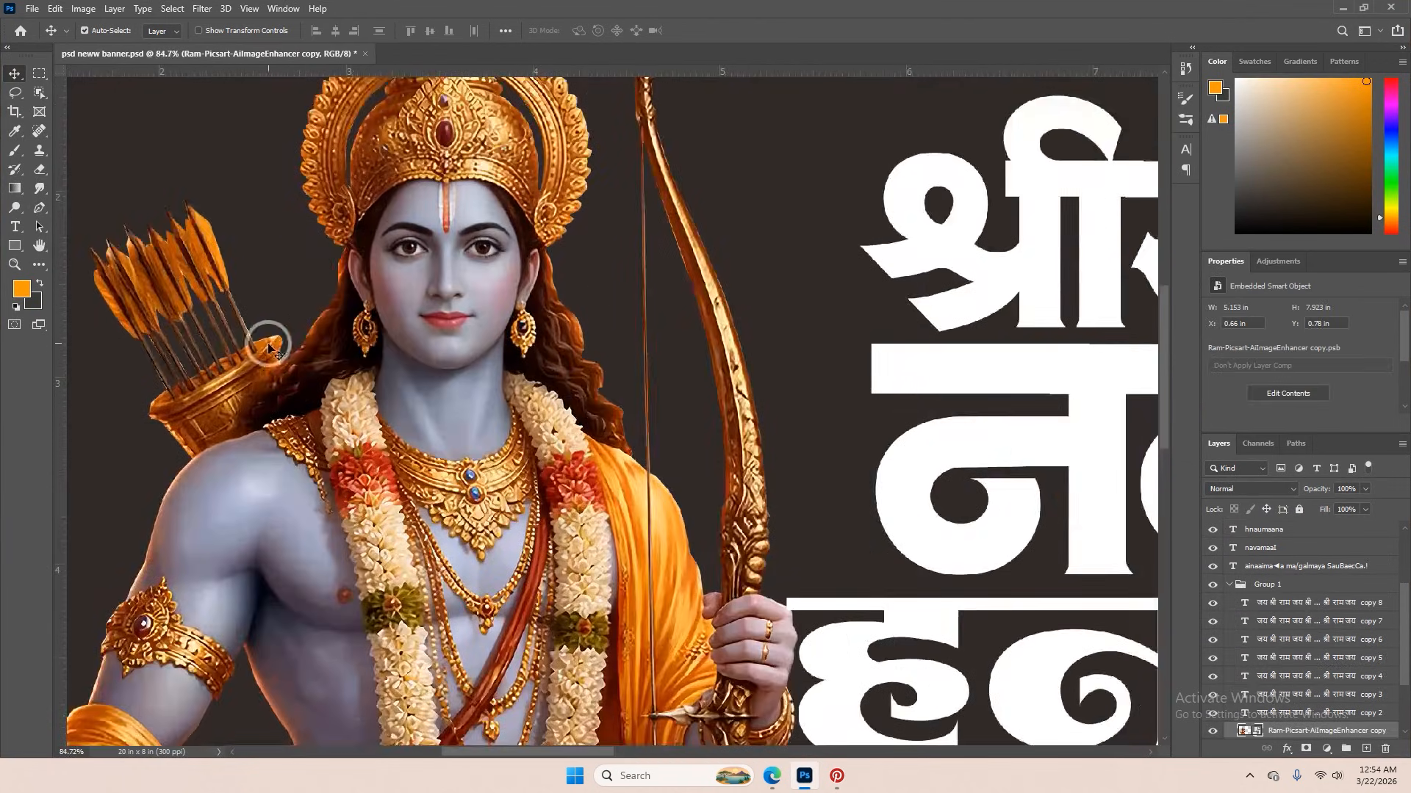
scroll(434, 405, down, 3)
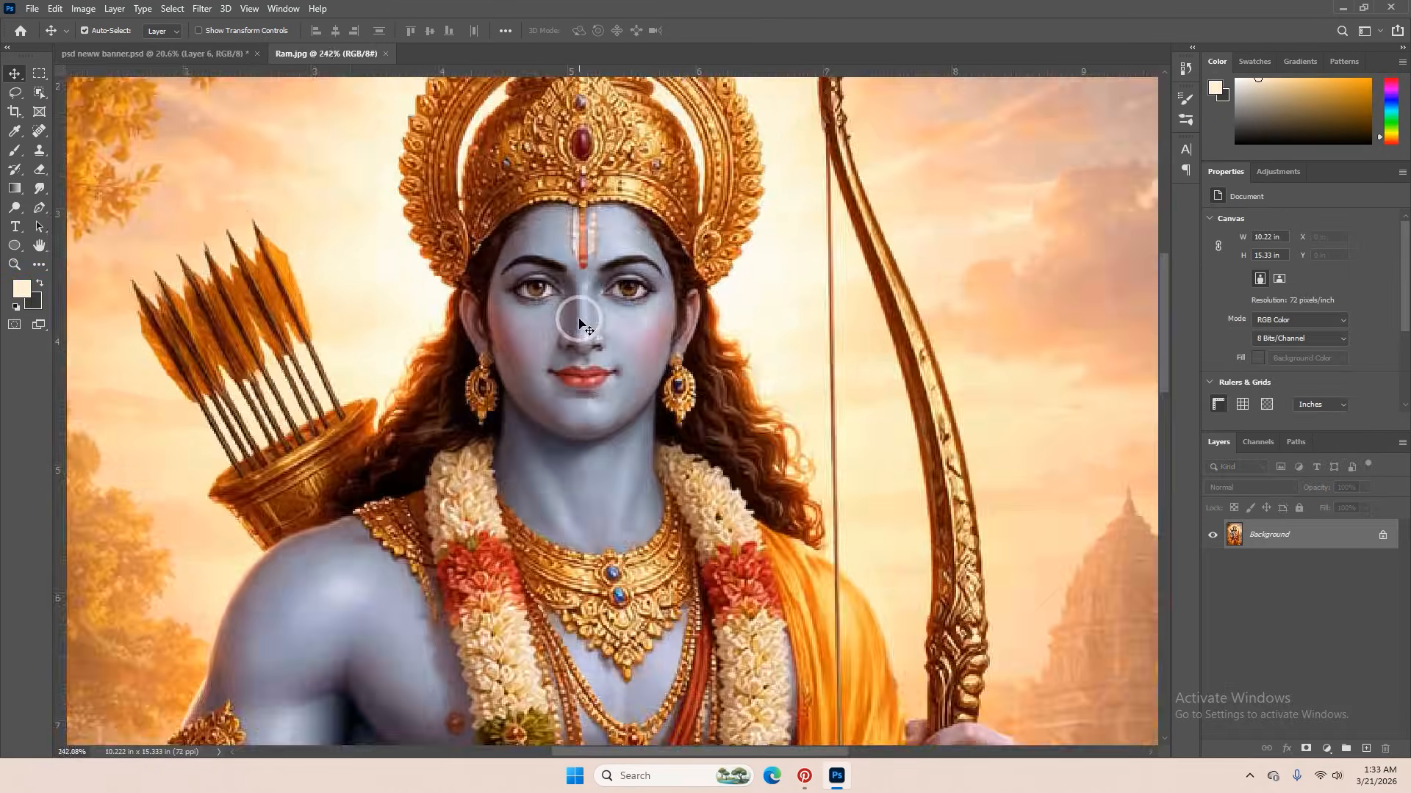
scroll(708, 355, up, 3)
scroll(709, 394, down, 3)
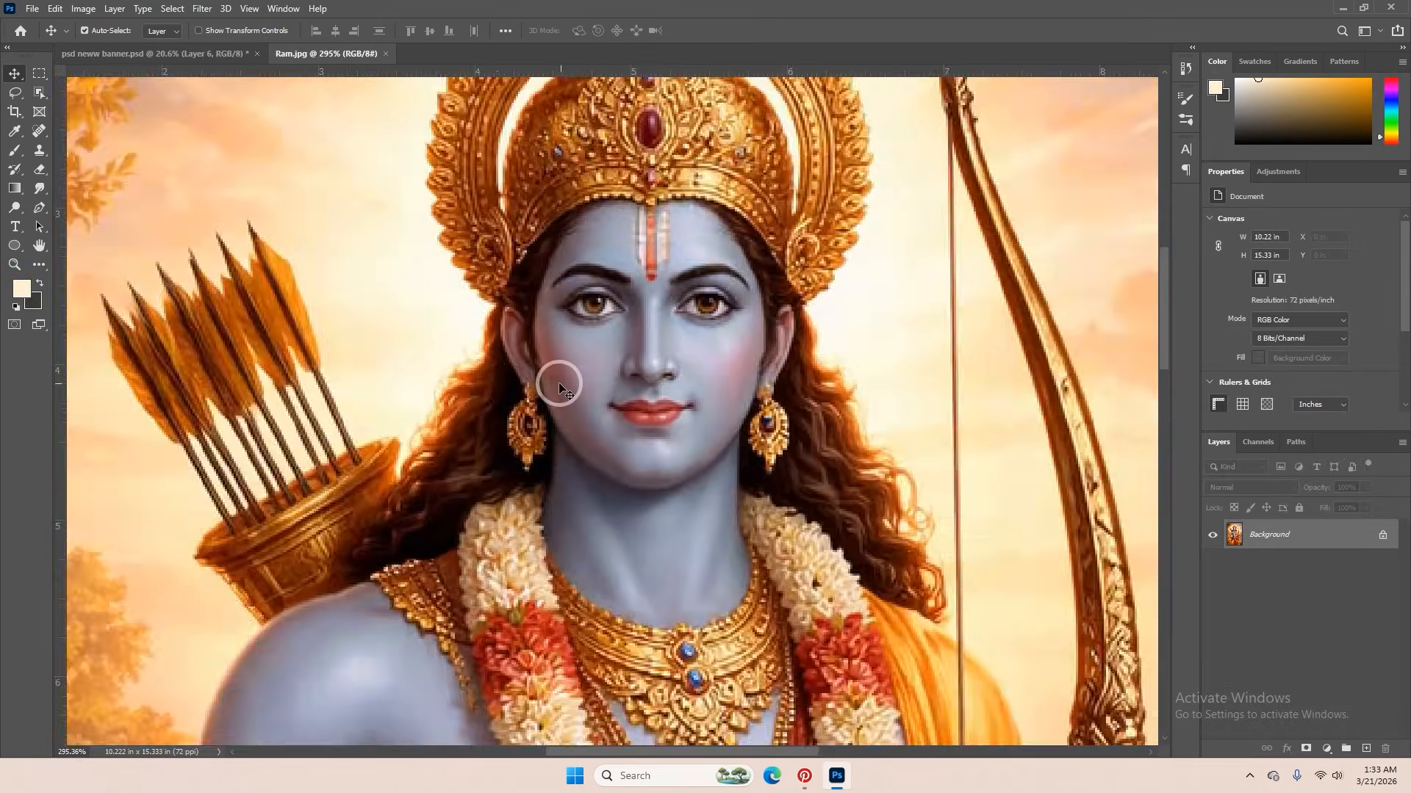
scroll(479, 336, up, 2)
scroll(535, 346, down, 4)
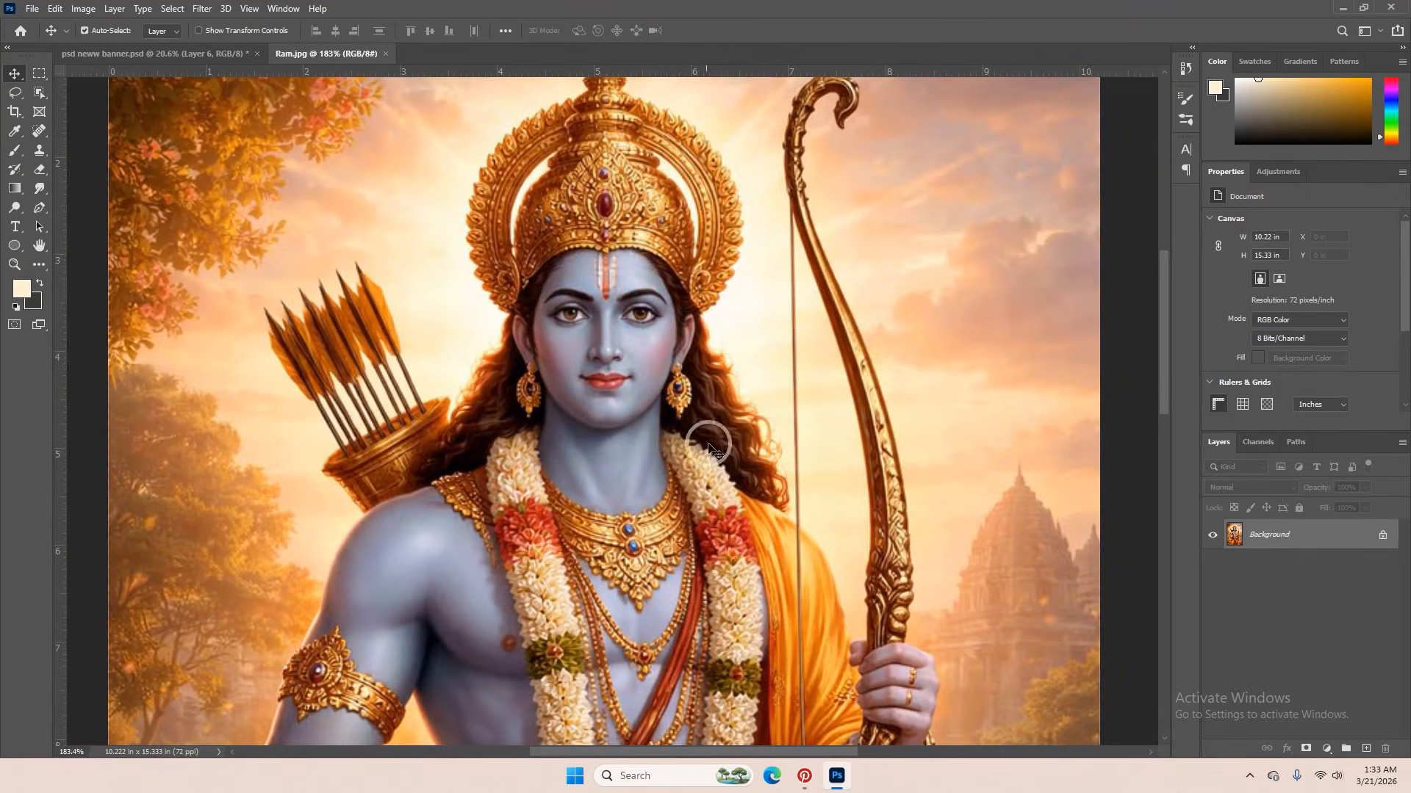
click(84, 9)
click(103, 116)
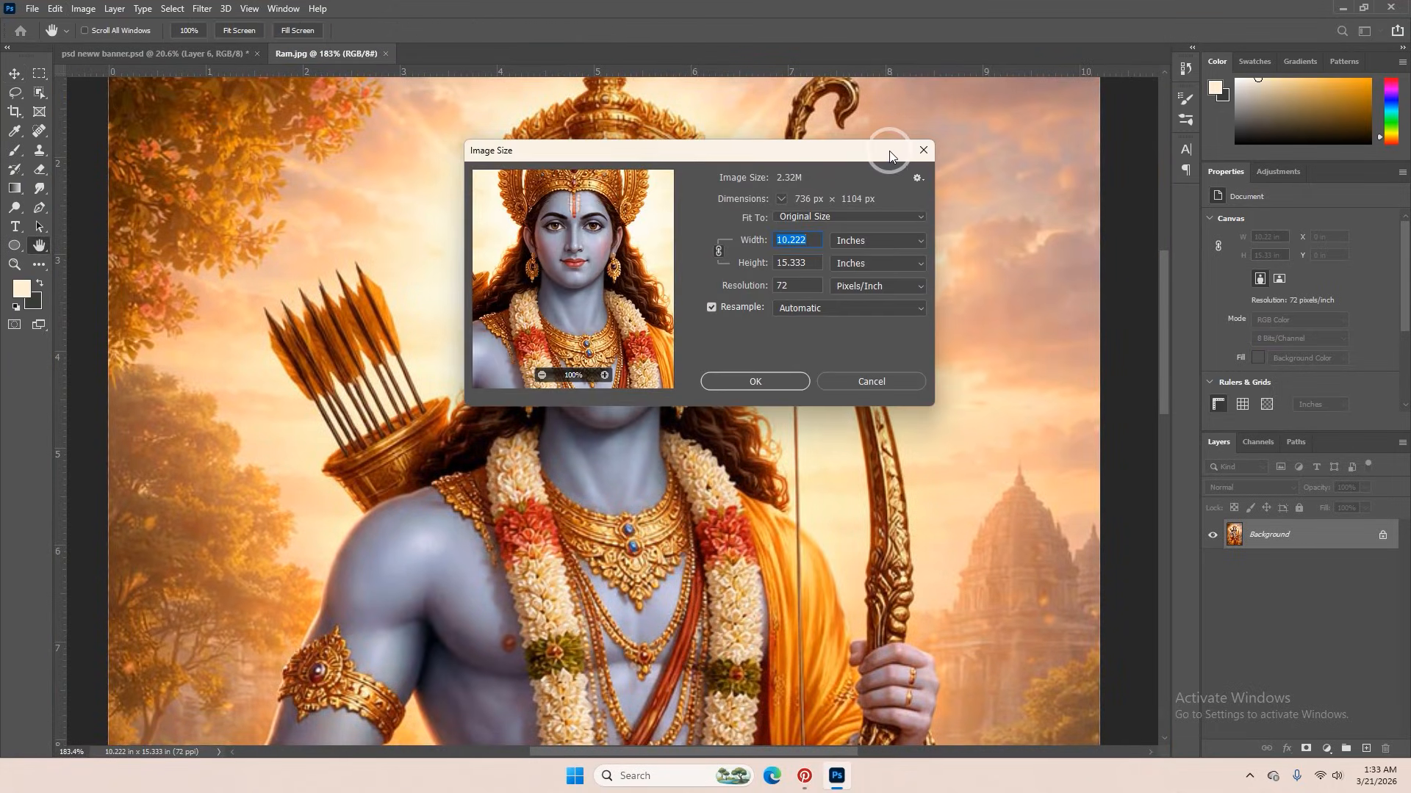
key(Escape)
key(v)
- Resample the Ram image to a resolution of 250 pixels/inch
click(83, 9)
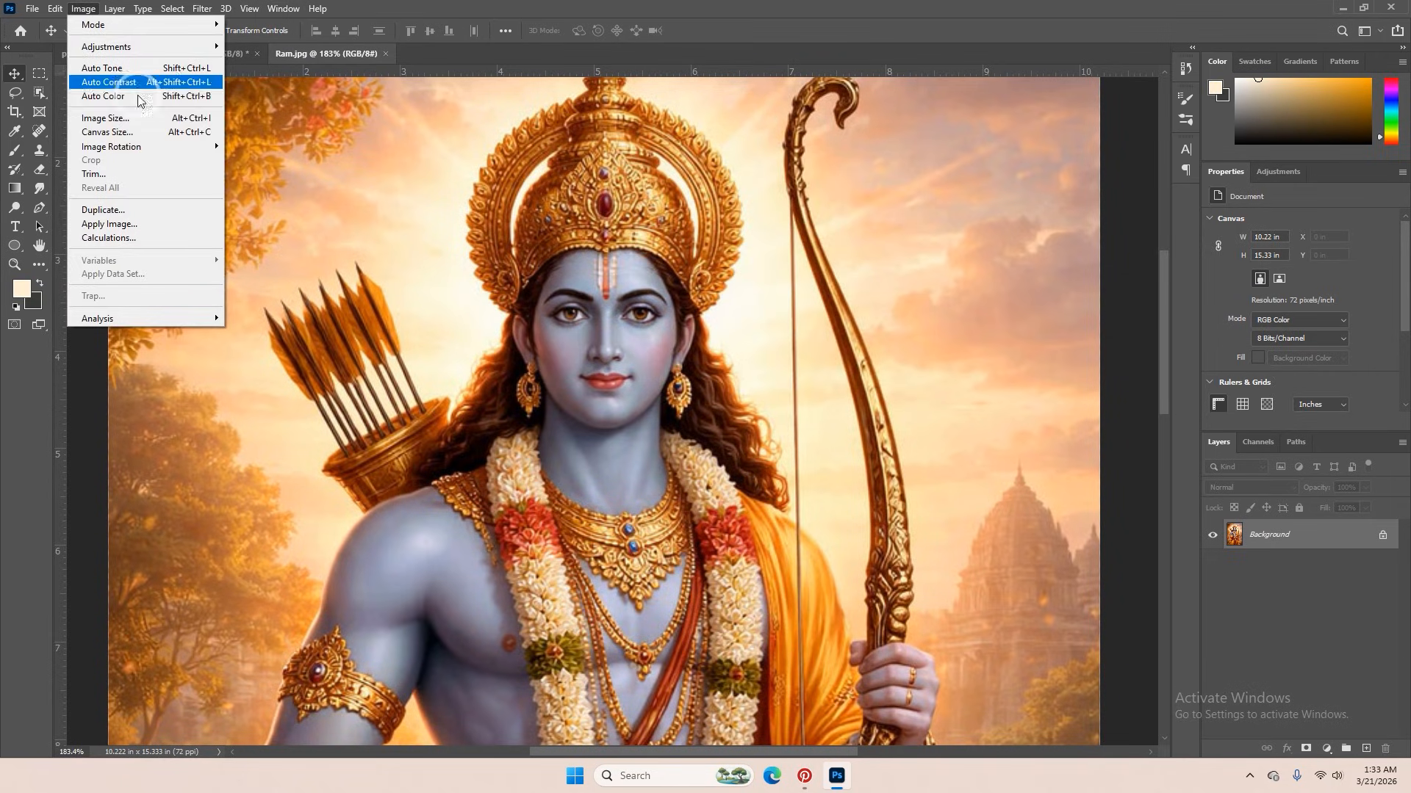
click(132, 122)
double_click(777, 285)
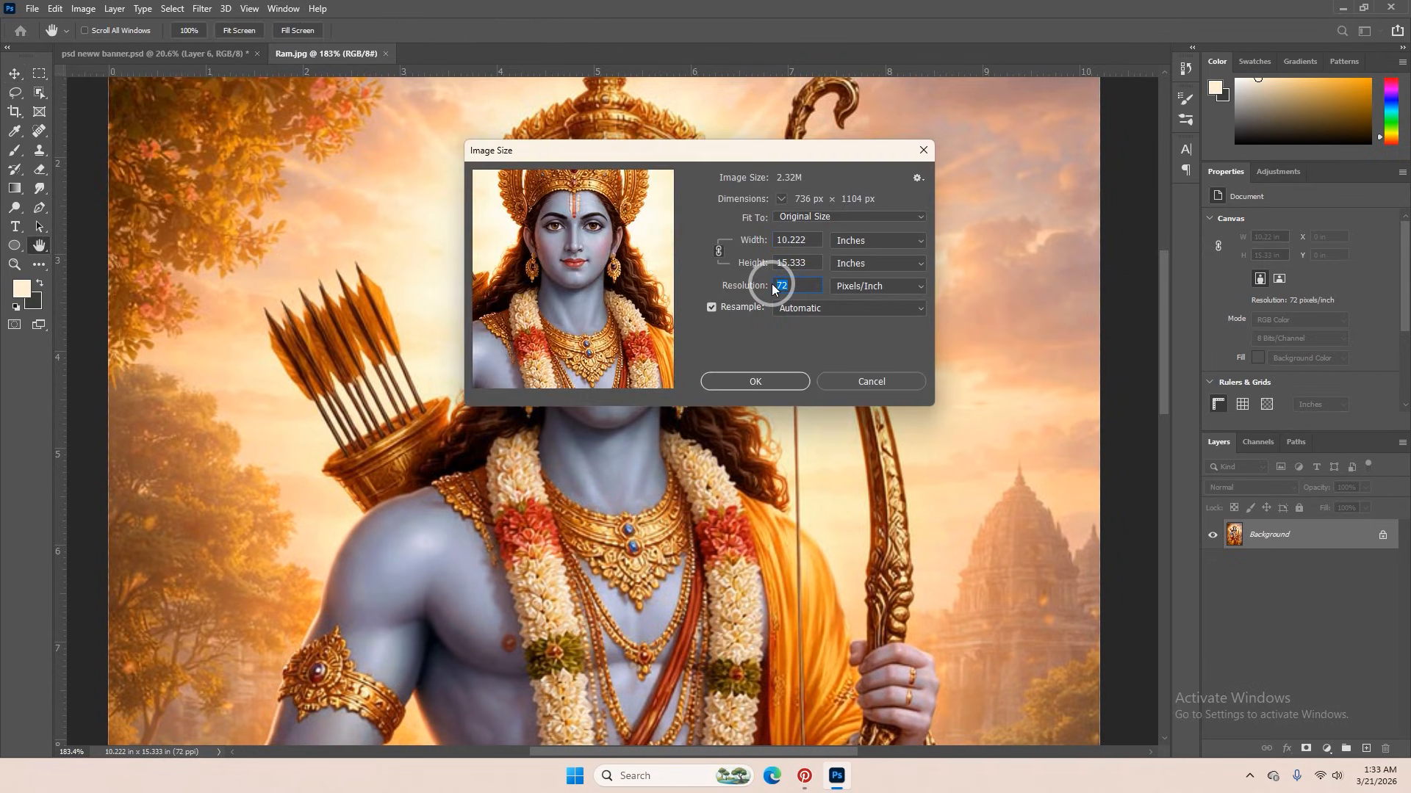
text(250)
click(782, 383)
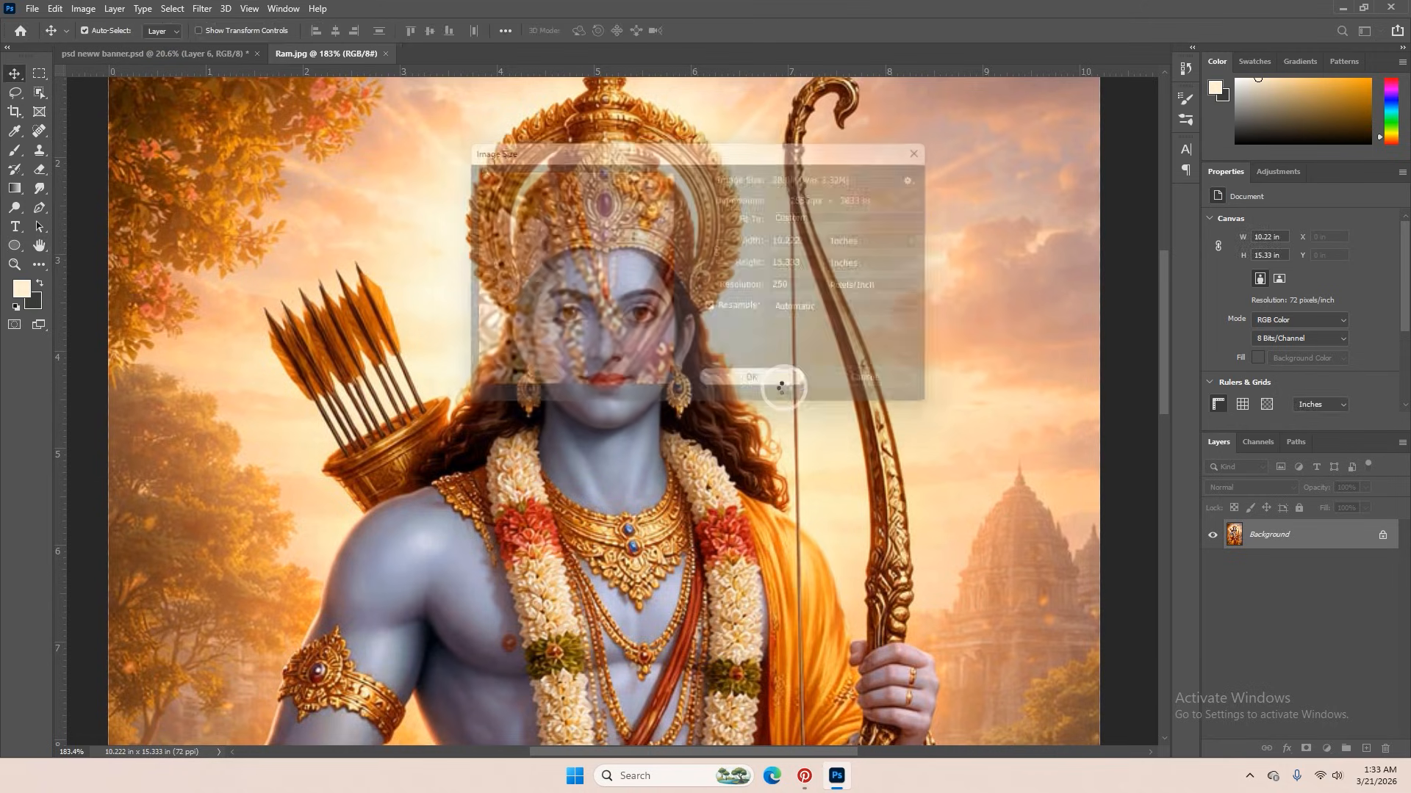
- Check the resampled artwork around the face and crown, and save it as Ram.jpg
scroll(783, 386, down, 5)
scroll(977, 551, up, 2)
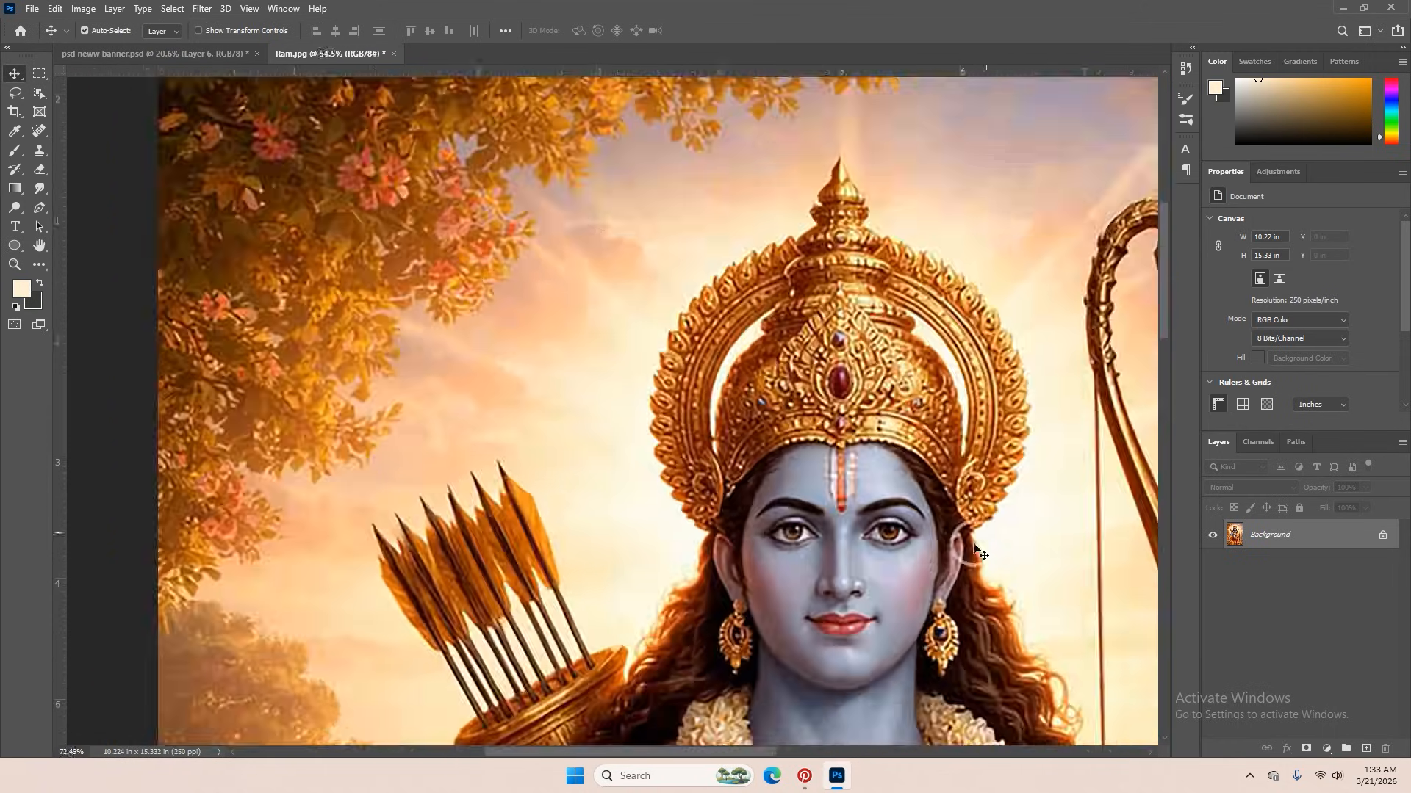
scroll(888, 588, up, 3)
scroll(668, 463, down, 5)
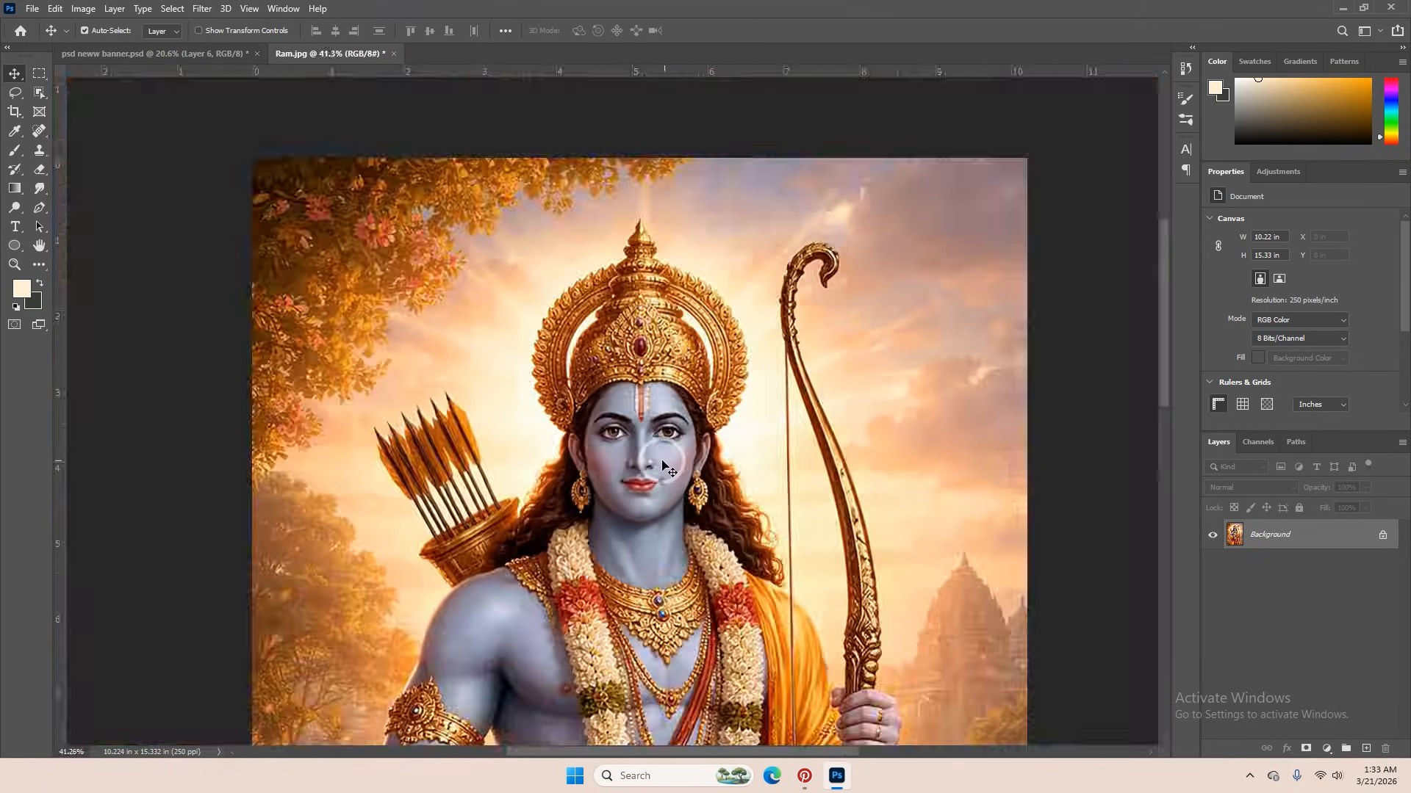
scroll(664, 465, down, 2)
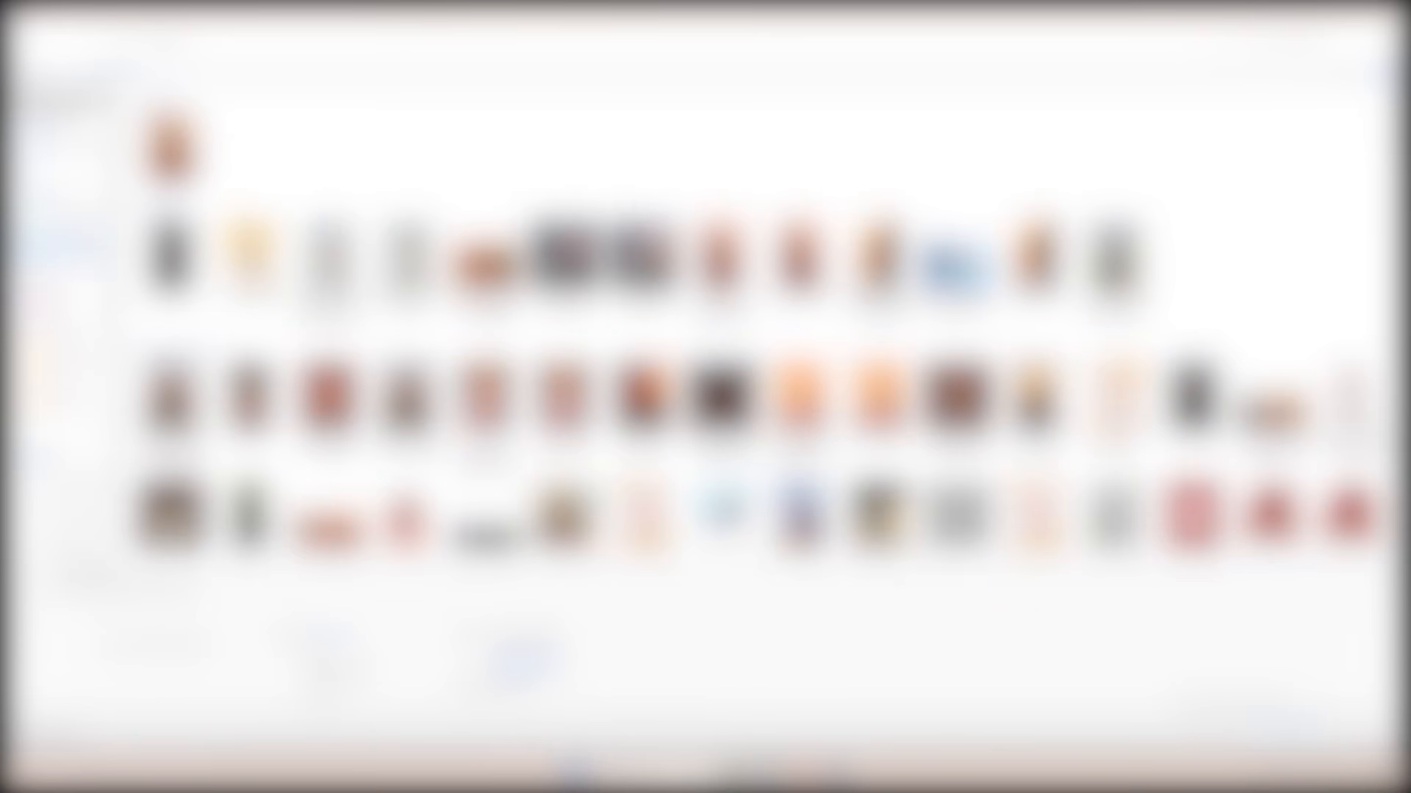
click(1284, 721)
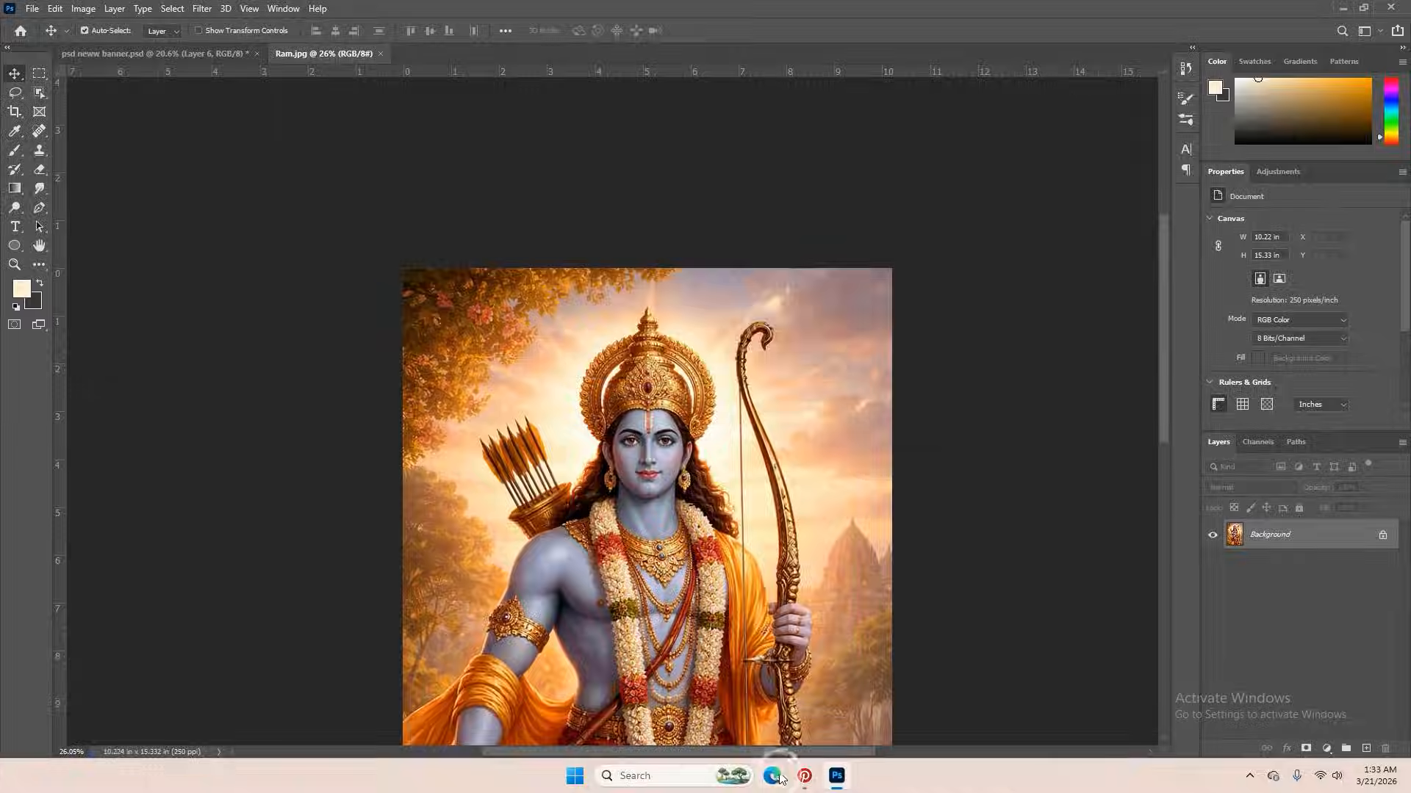
- Switch to the Edge browser, open Picsart's AI Photo Enhancer from the search results and upload the saved Ram image
click(771, 776)
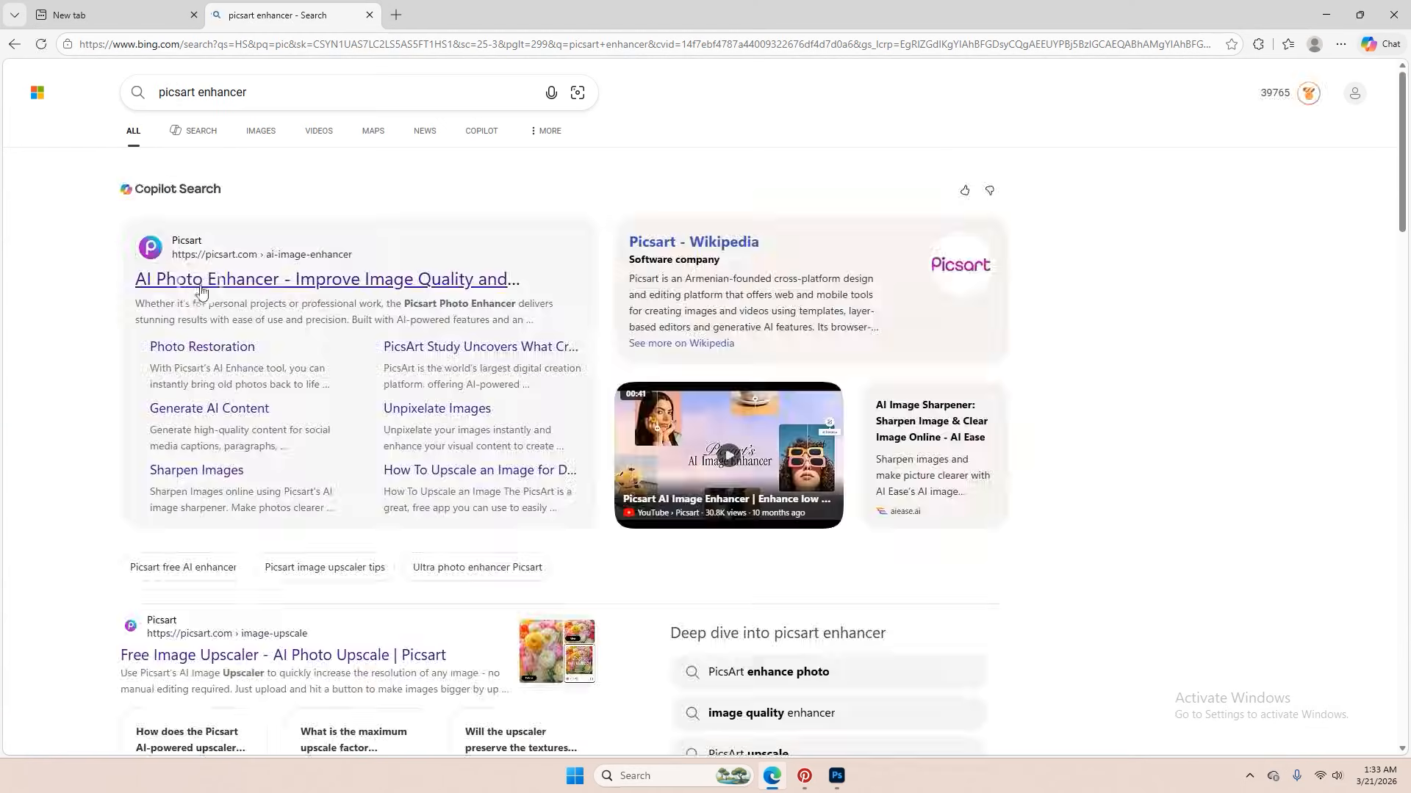
click(201, 285)
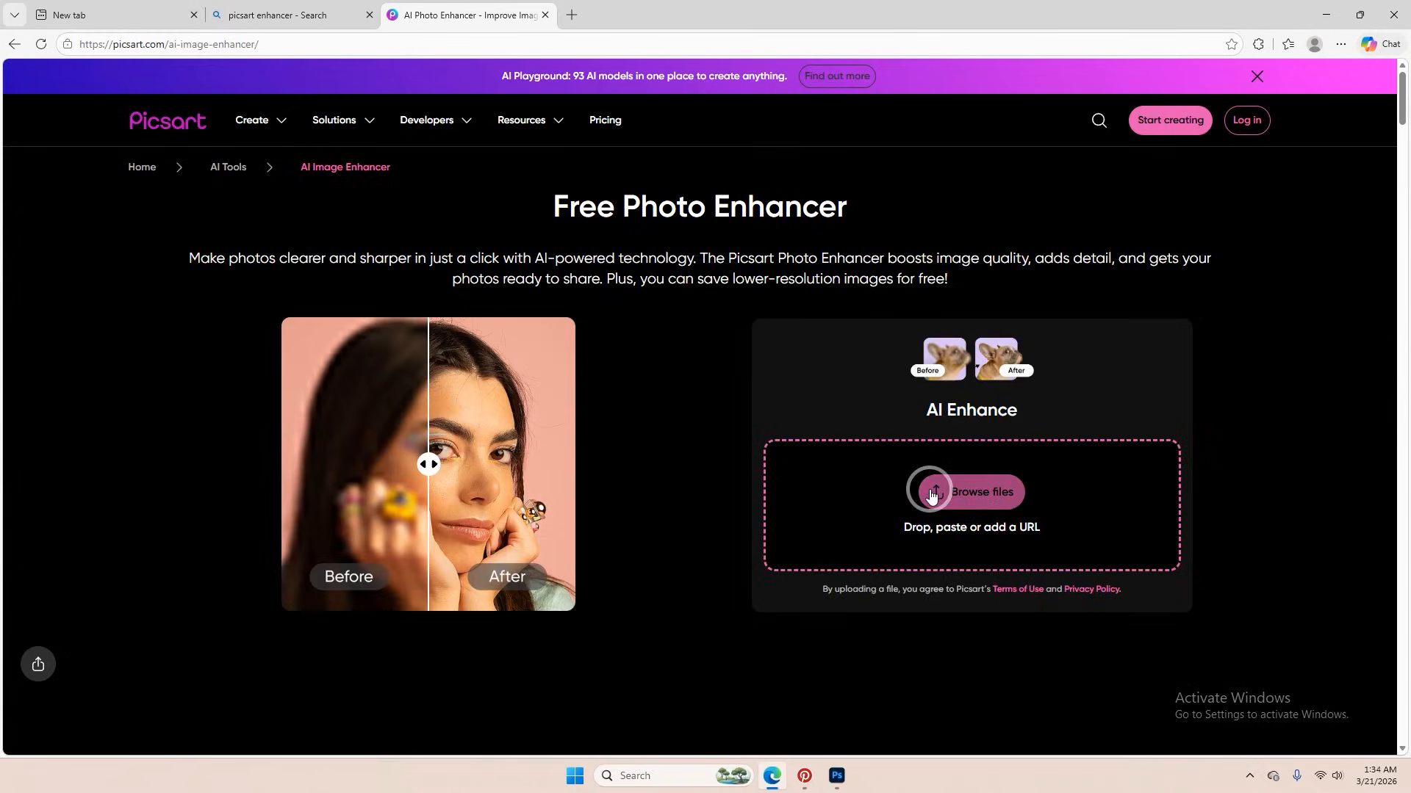
click(987, 499)
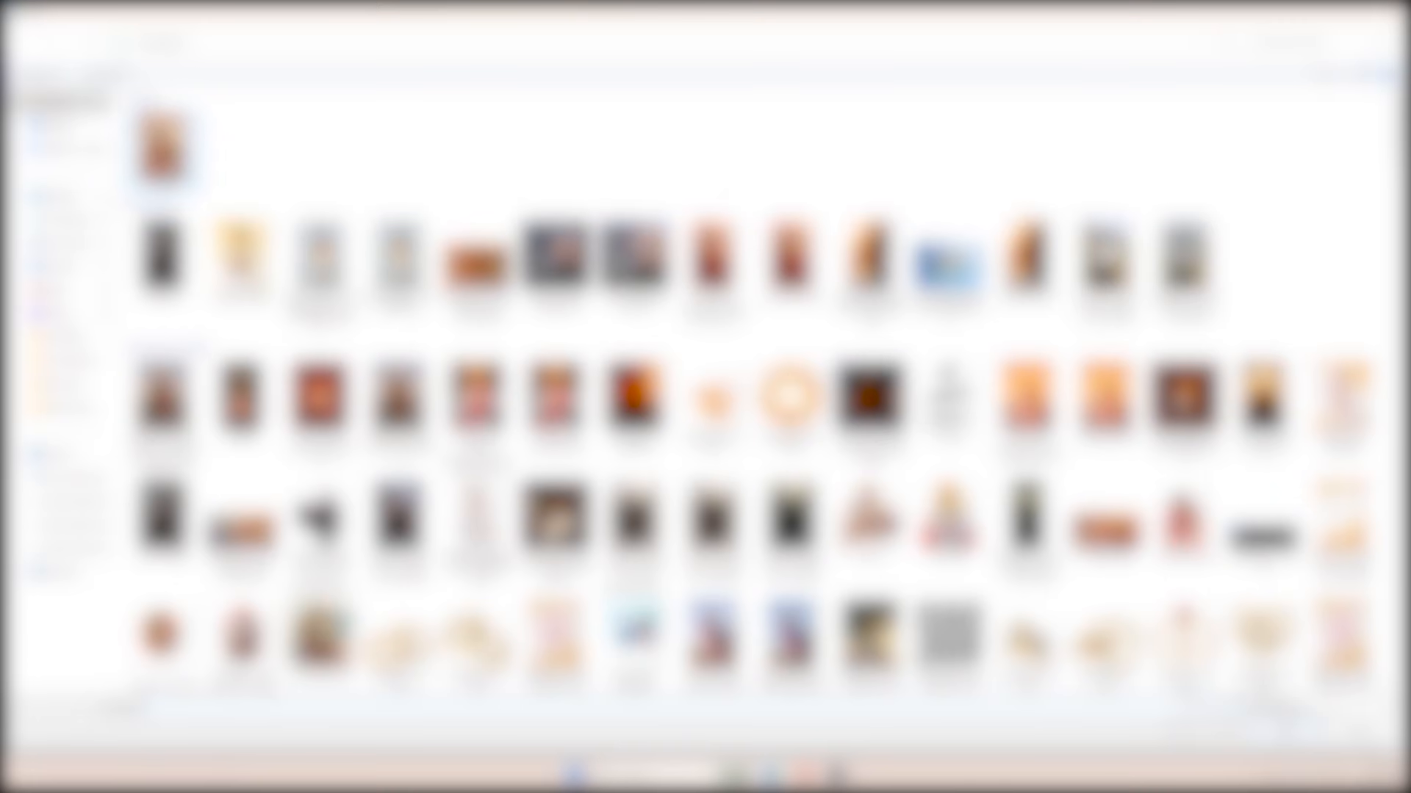
double_click(654, 335)
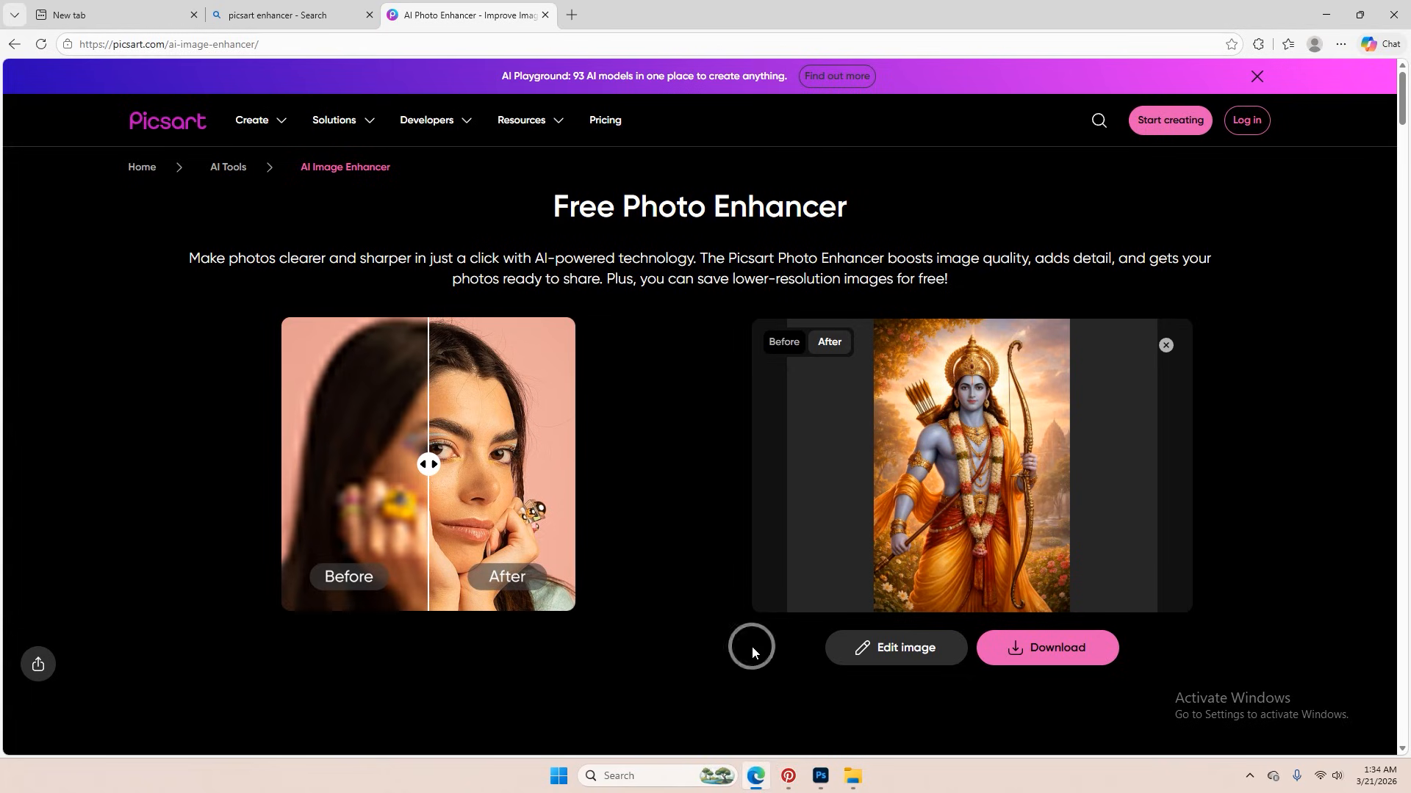
- Download the enhanced picture as the free low-res 4703 x 7053 px image
click(756, 776)
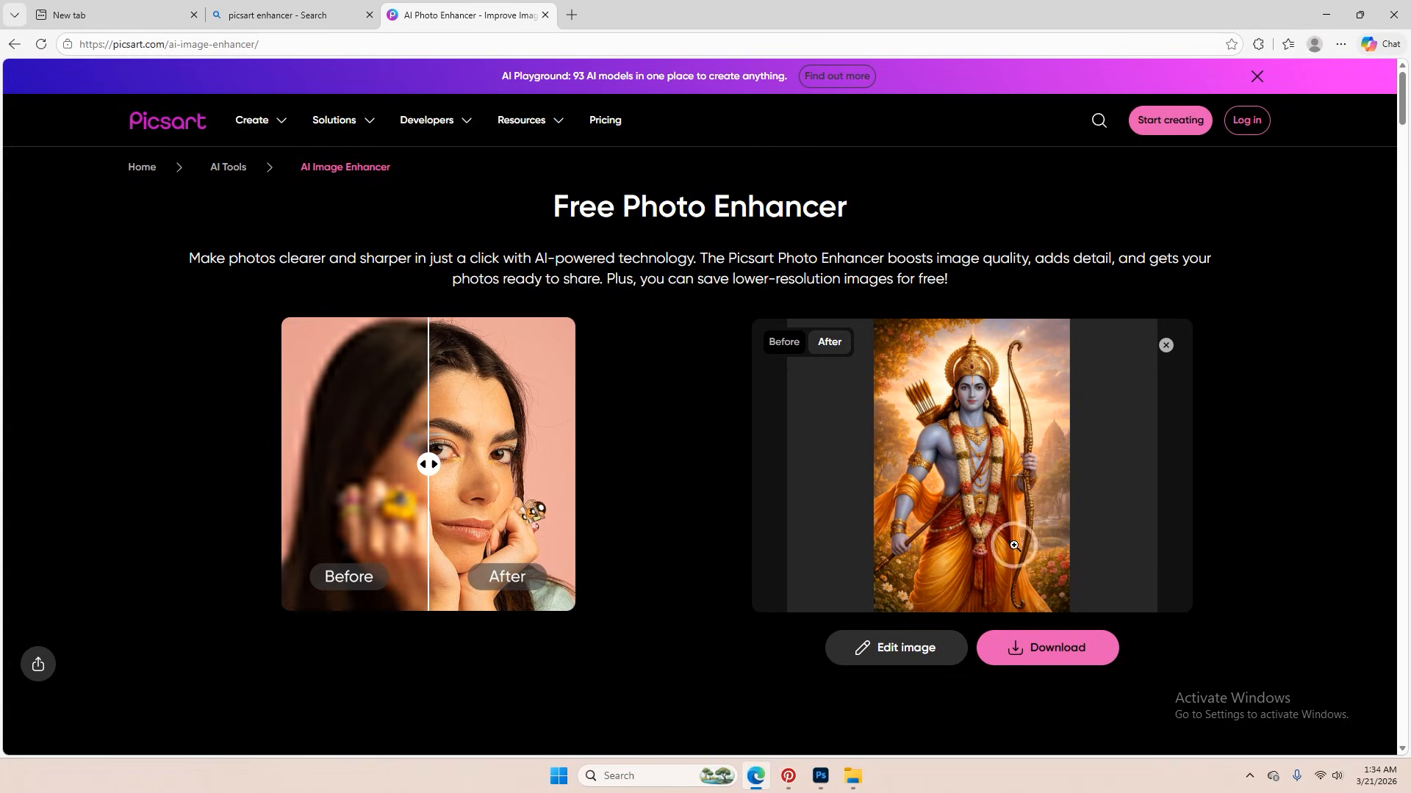
click(1041, 648)
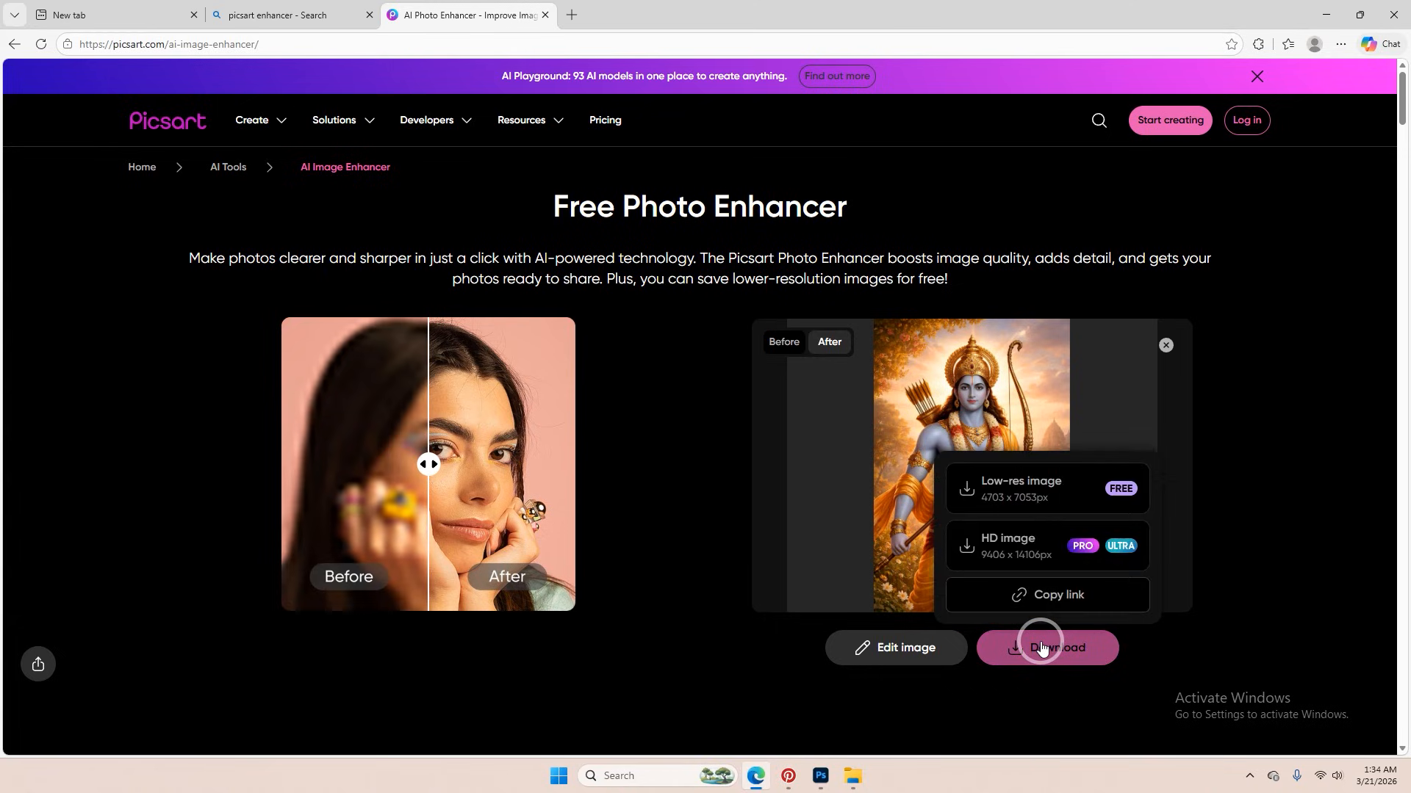
click(1048, 491)
- Switch to Photoshop, place the Ram-Picsart-AiImageEnhancer image aligned over the original canvas, and unlock the Background layer
click(820, 775)
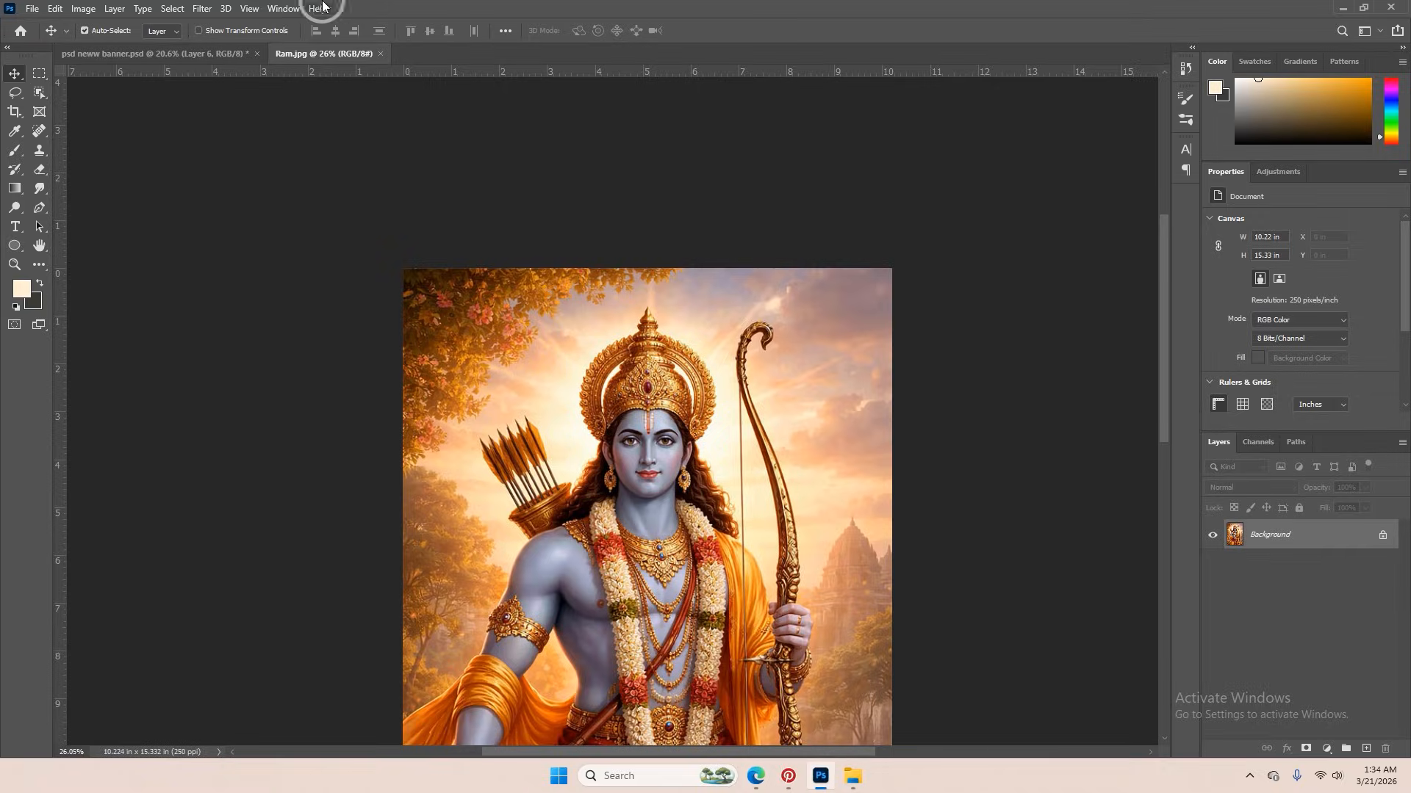
click(32, 9)
click(79, 299)
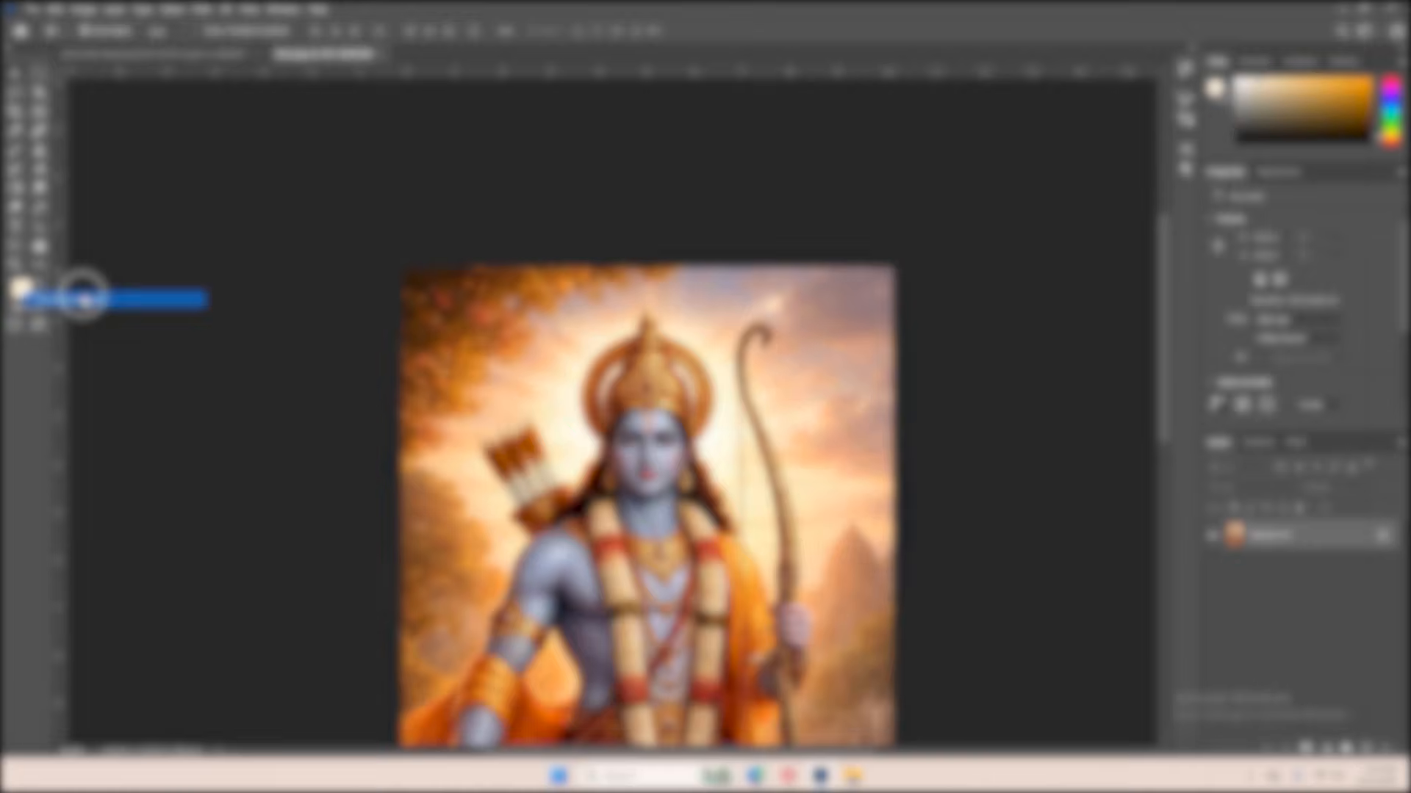
double_click(162, 156)
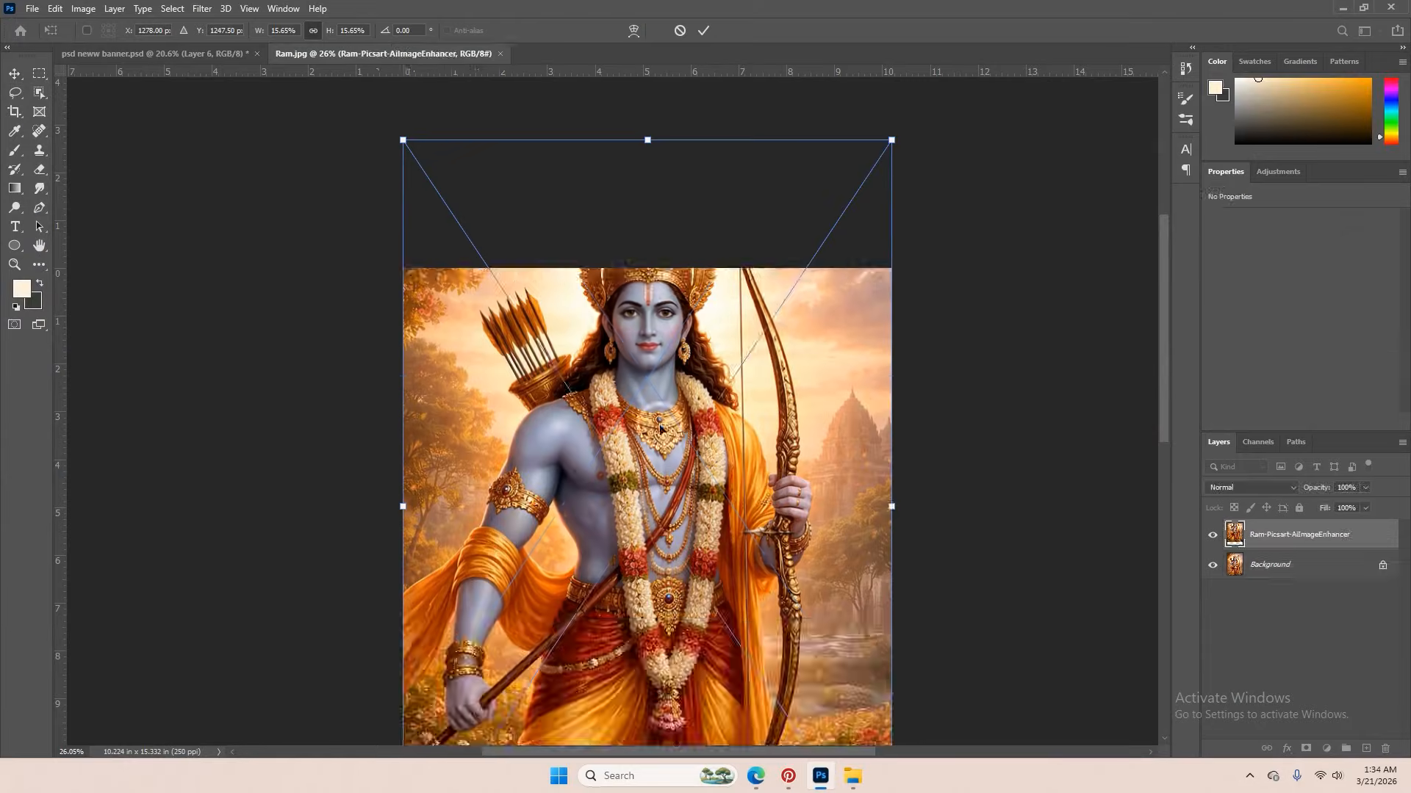
scroll(662, 411, down, 4)
drag(702, 436, 695, 498)
click(704, 30)
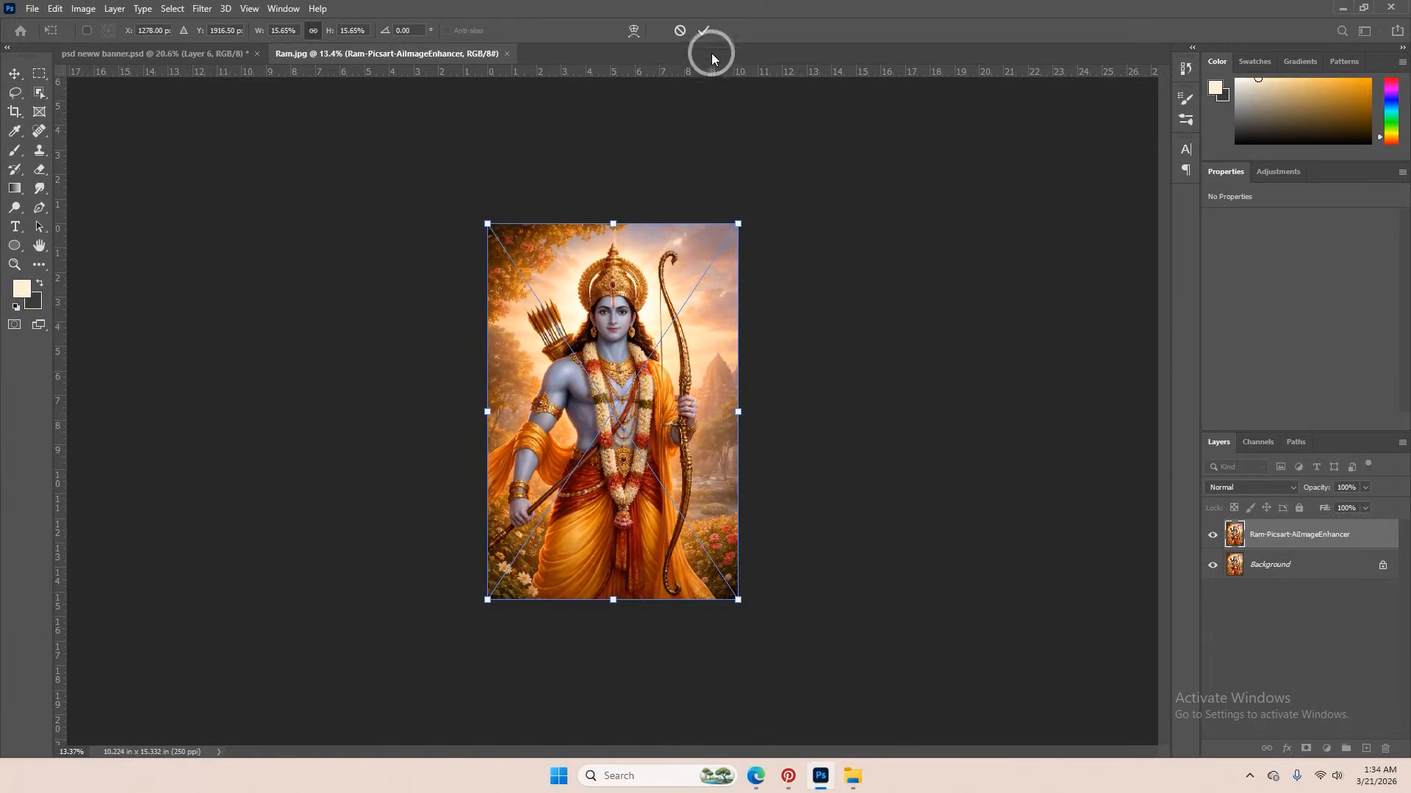
click(1300, 535)
click(1383, 565)
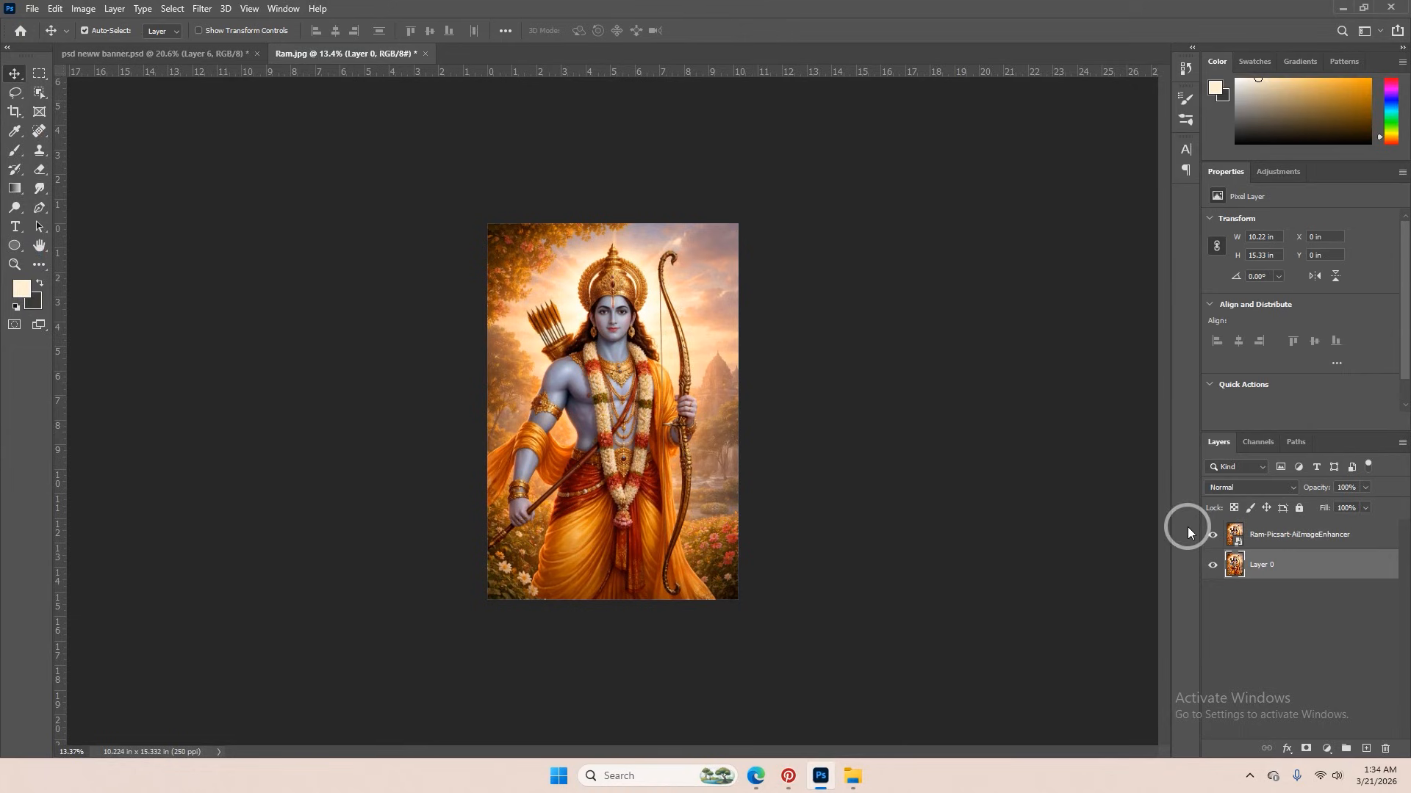
- Compare the enhanced layer with the original around the face, hair and jewellery by toggling its visibility at close zoom
click(1249, 540)
click(1213, 535)
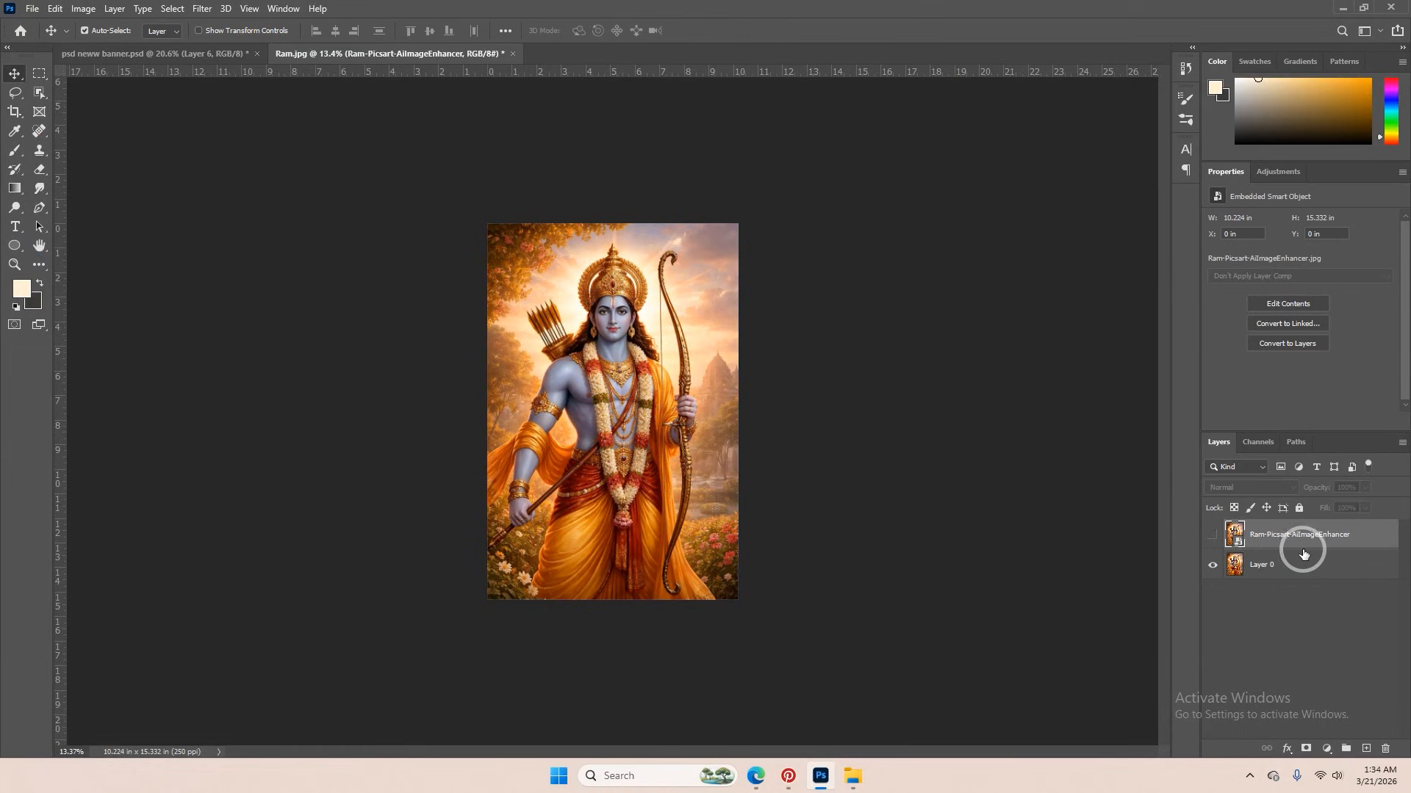
scroll(632, 235, up, 5)
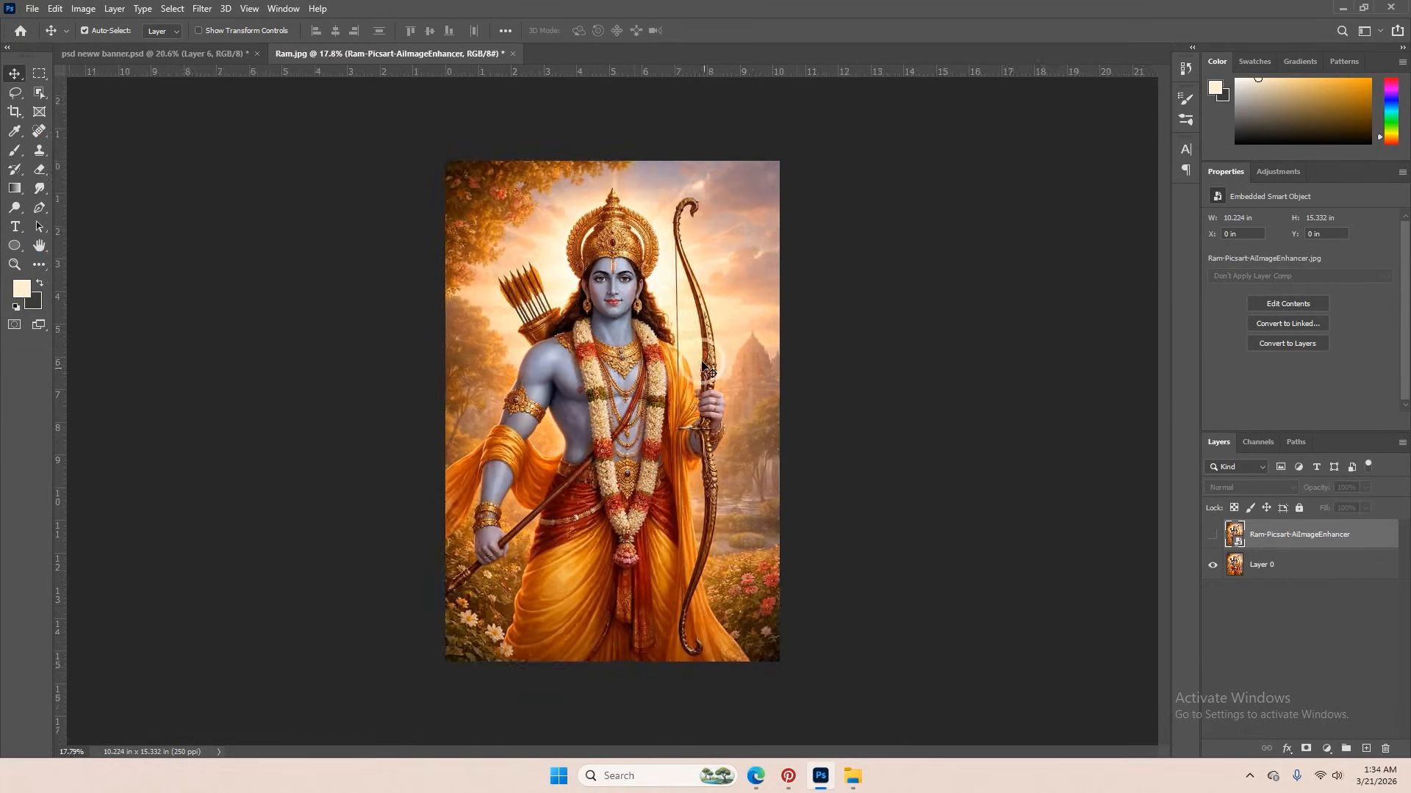
scroll(623, 234, down, 2)
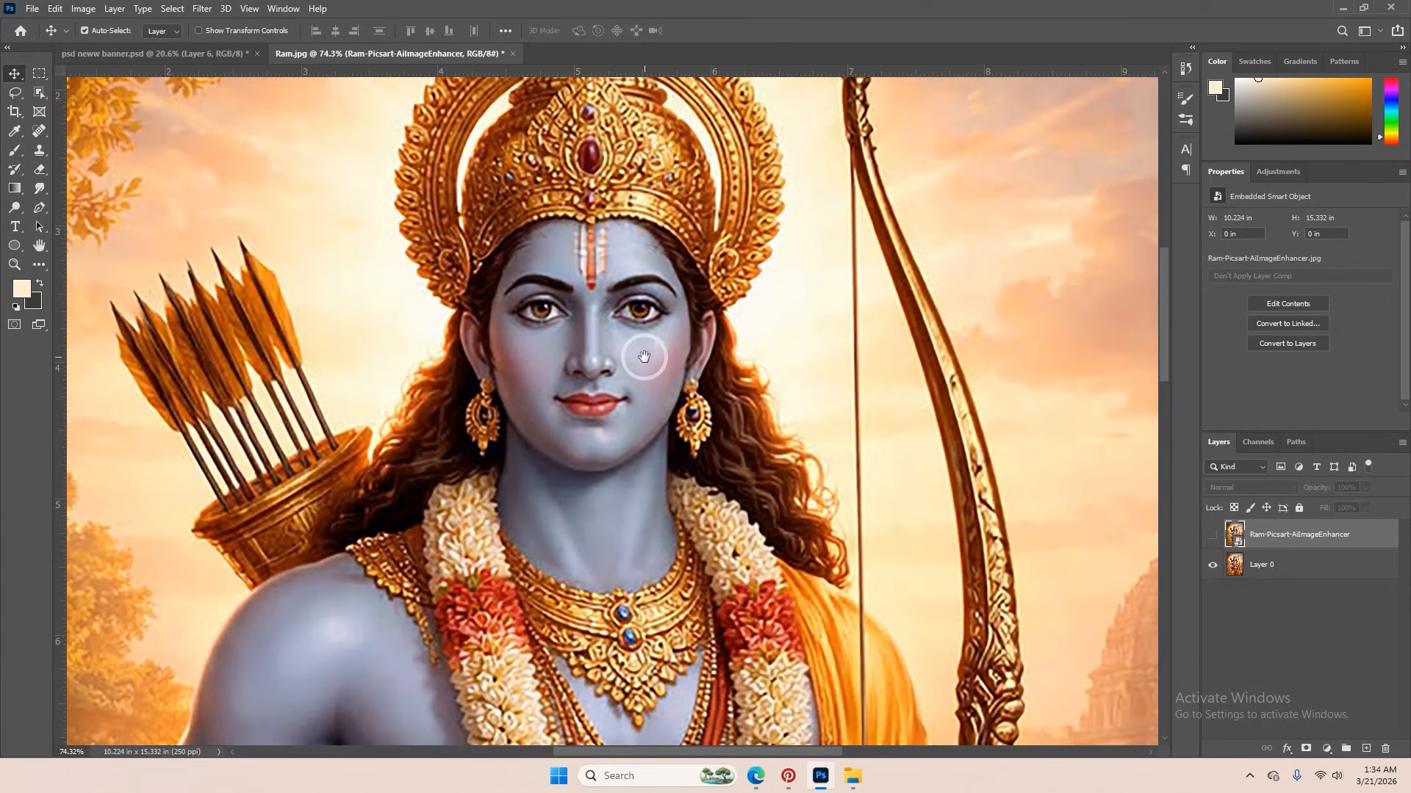
click(1214, 535)
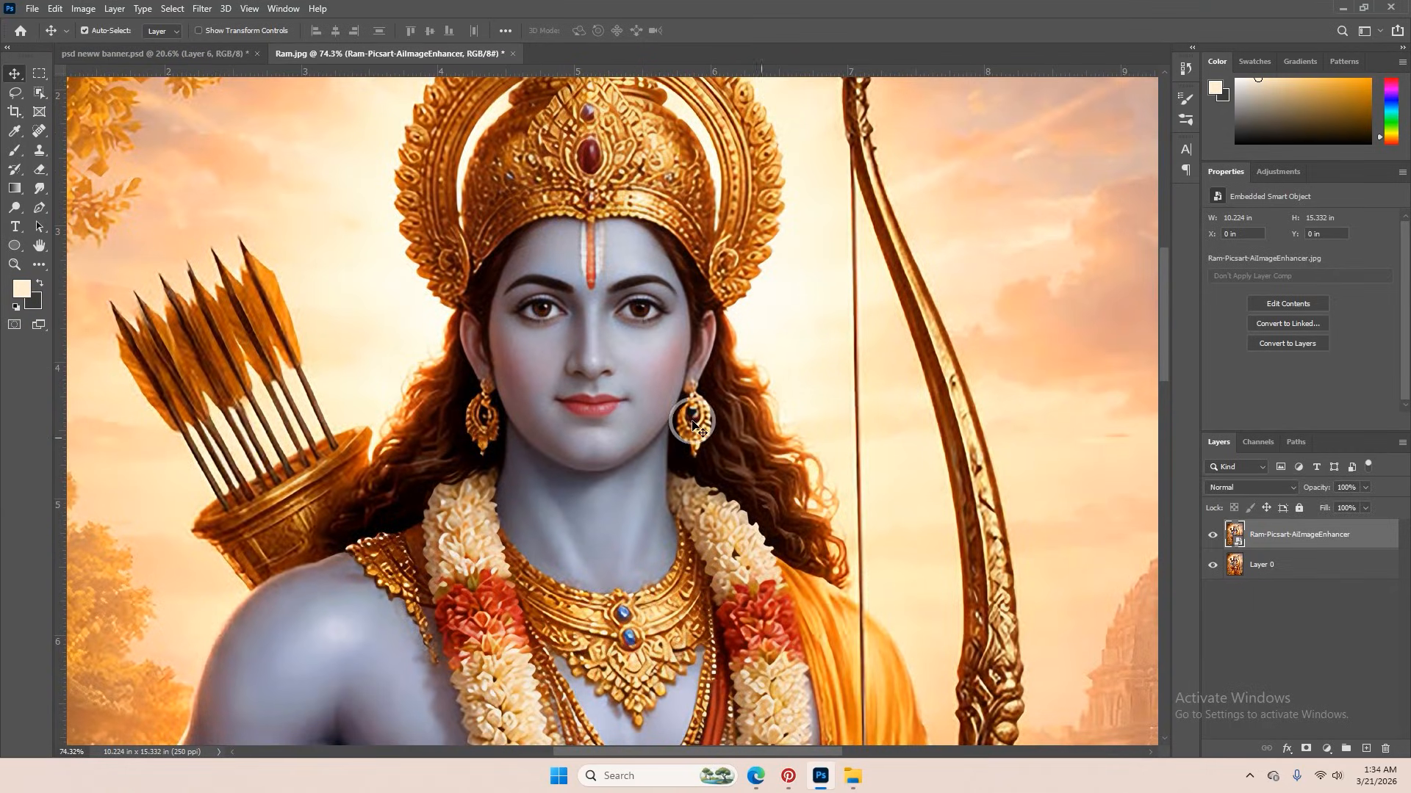
scroll(625, 404, down, 3)
scroll(636, 412, up, 3)
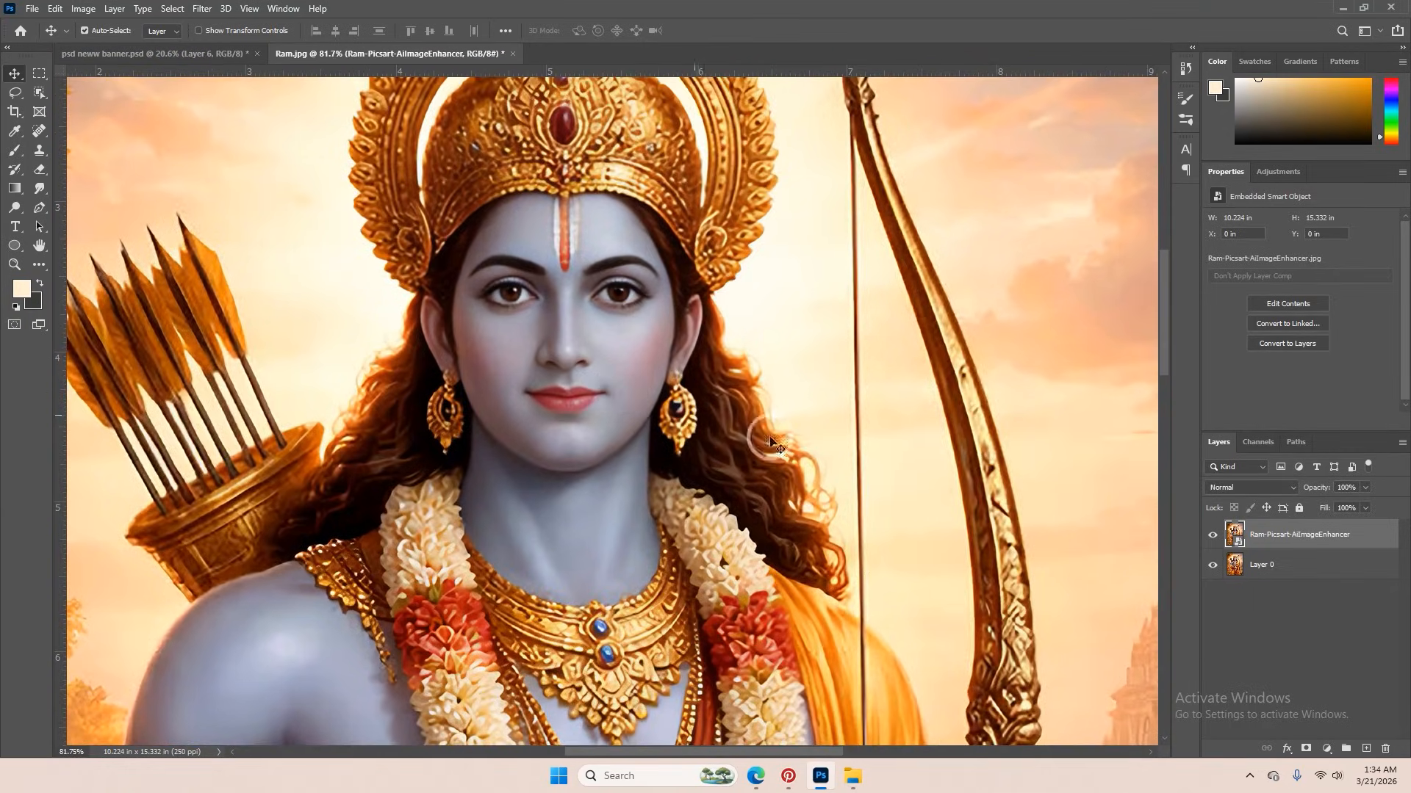
click(1212, 535)
click(1213, 535)
click(1212, 534)
click(1212, 533)
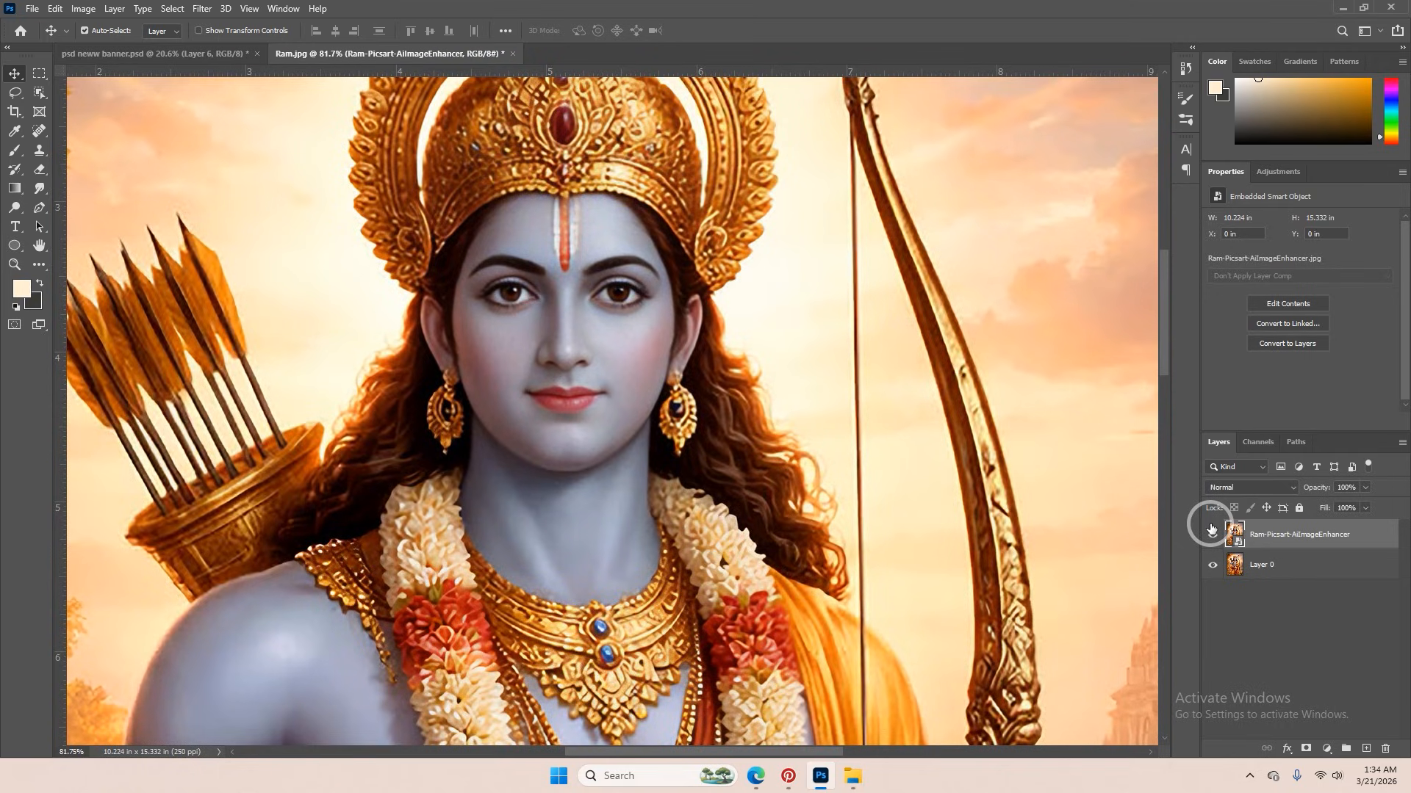
click(1213, 533)
click(1212, 533)
scroll(779, 415, up, 1)
scroll(779, 415, up, 2)
scroll(715, 387, down, 5)
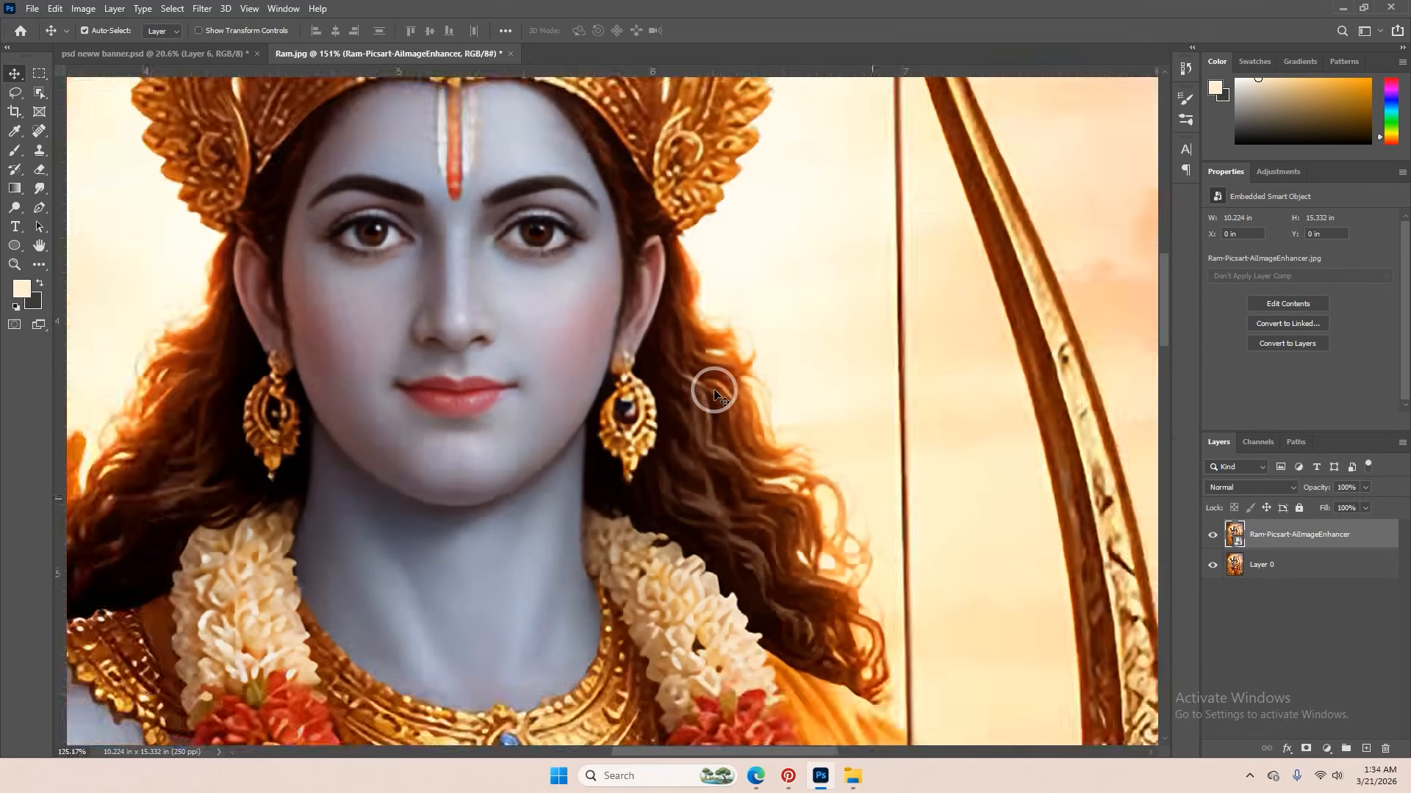
scroll(633, 411, up, 1)
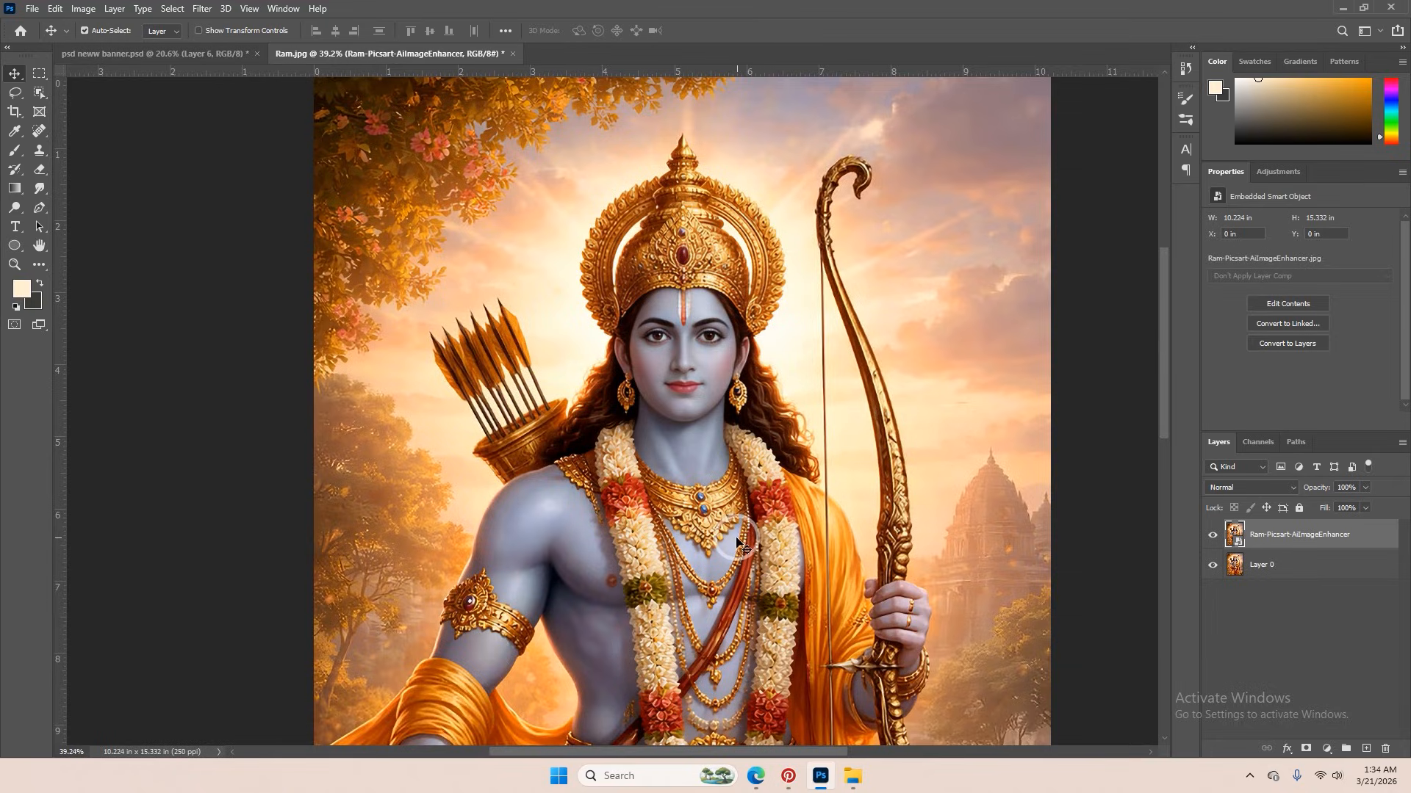
scroll(737, 544, down, 2)
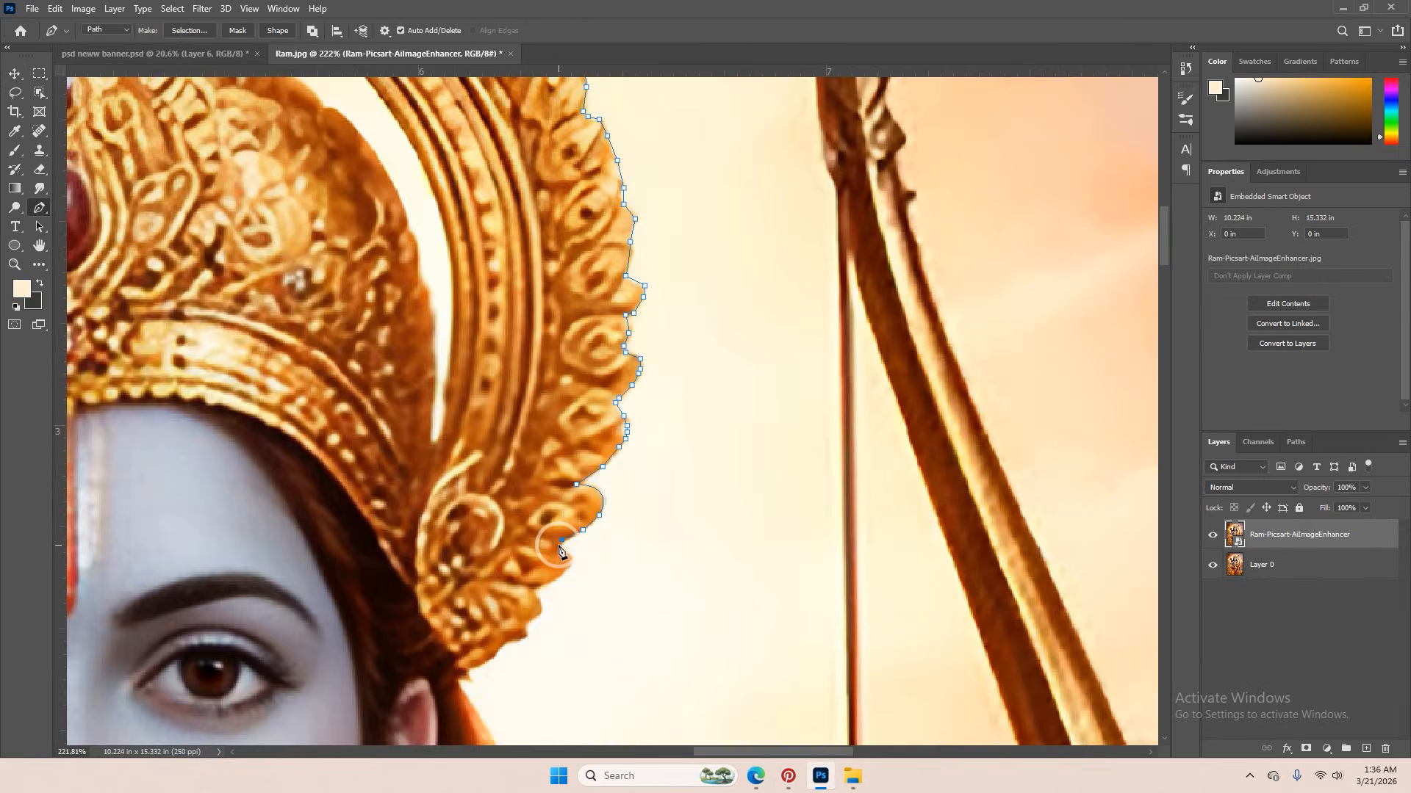
- Continue the pen path down the scalloped right edge of the crown's halo to its lower end above the ear
scroll(626, 288, down, 2)
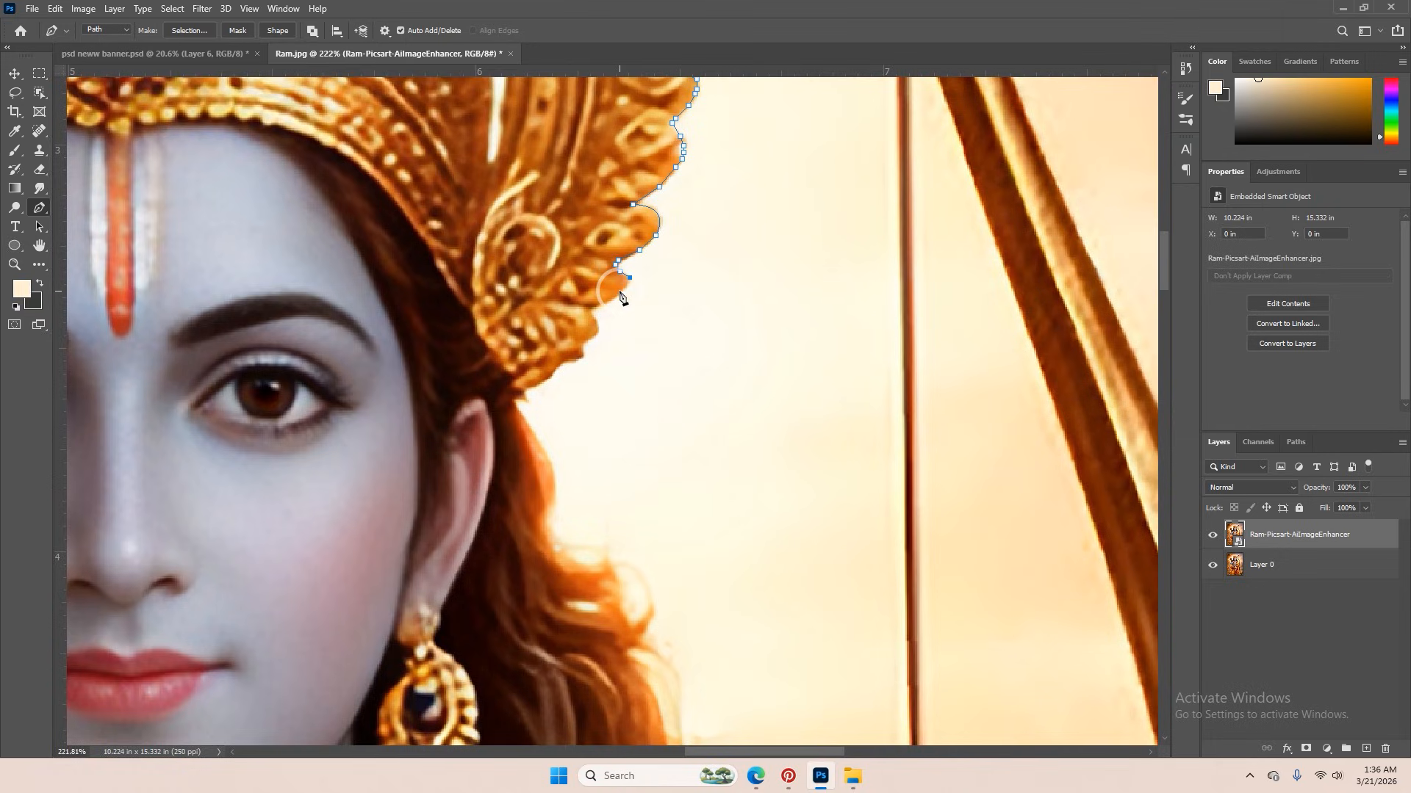
click(620, 291)
click(607, 299)
click(585, 307)
drag(597, 332, 594, 340)
click(583, 341)
click(567, 361)
click(557, 364)
- Extend the path with curved segments down the outer edge of the hair beside the ear and earring
drag(535, 394, 535, 275)
drag(558, 362, 578, 479)
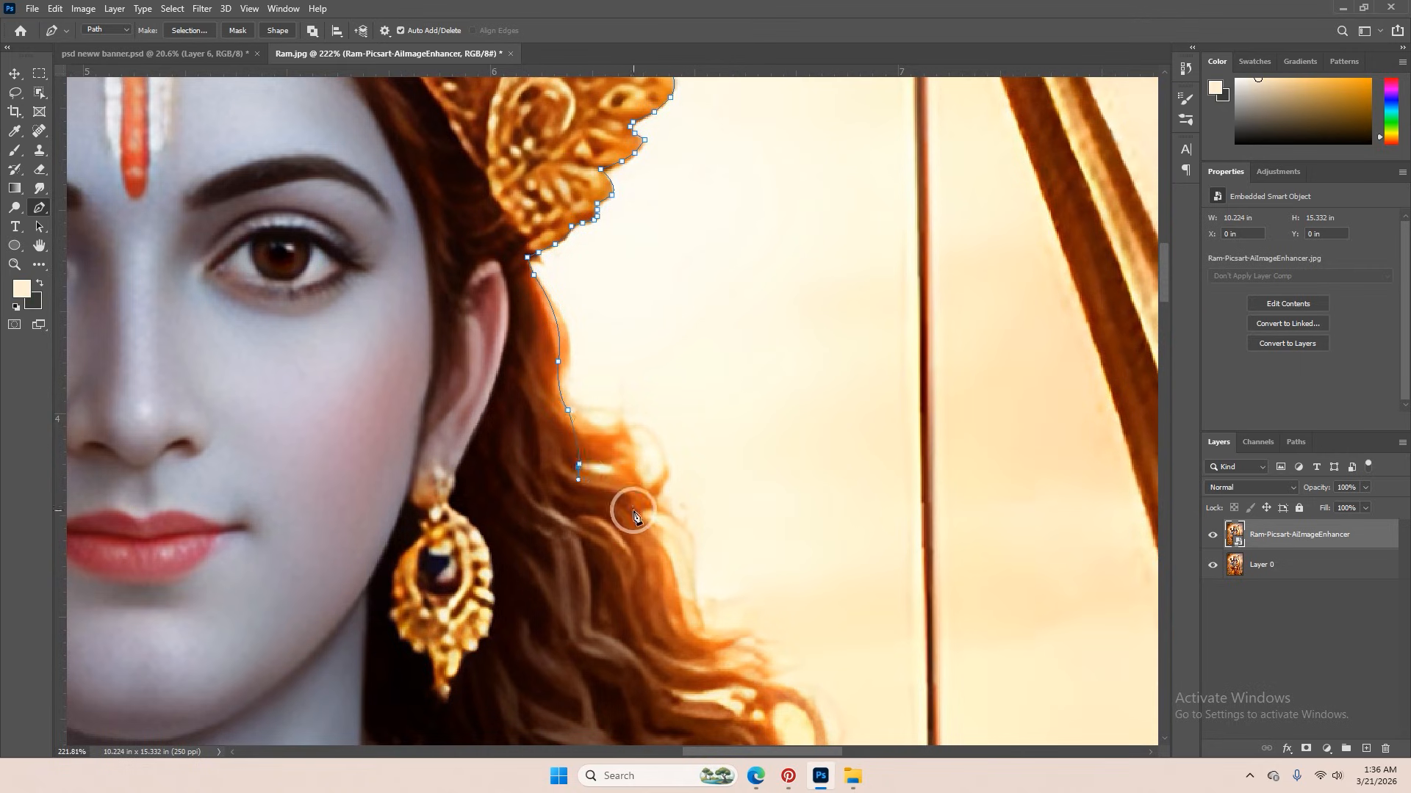
click(633, 511)
drag(706, 702, 634, 352)
drag(768, 683, 669, 293)
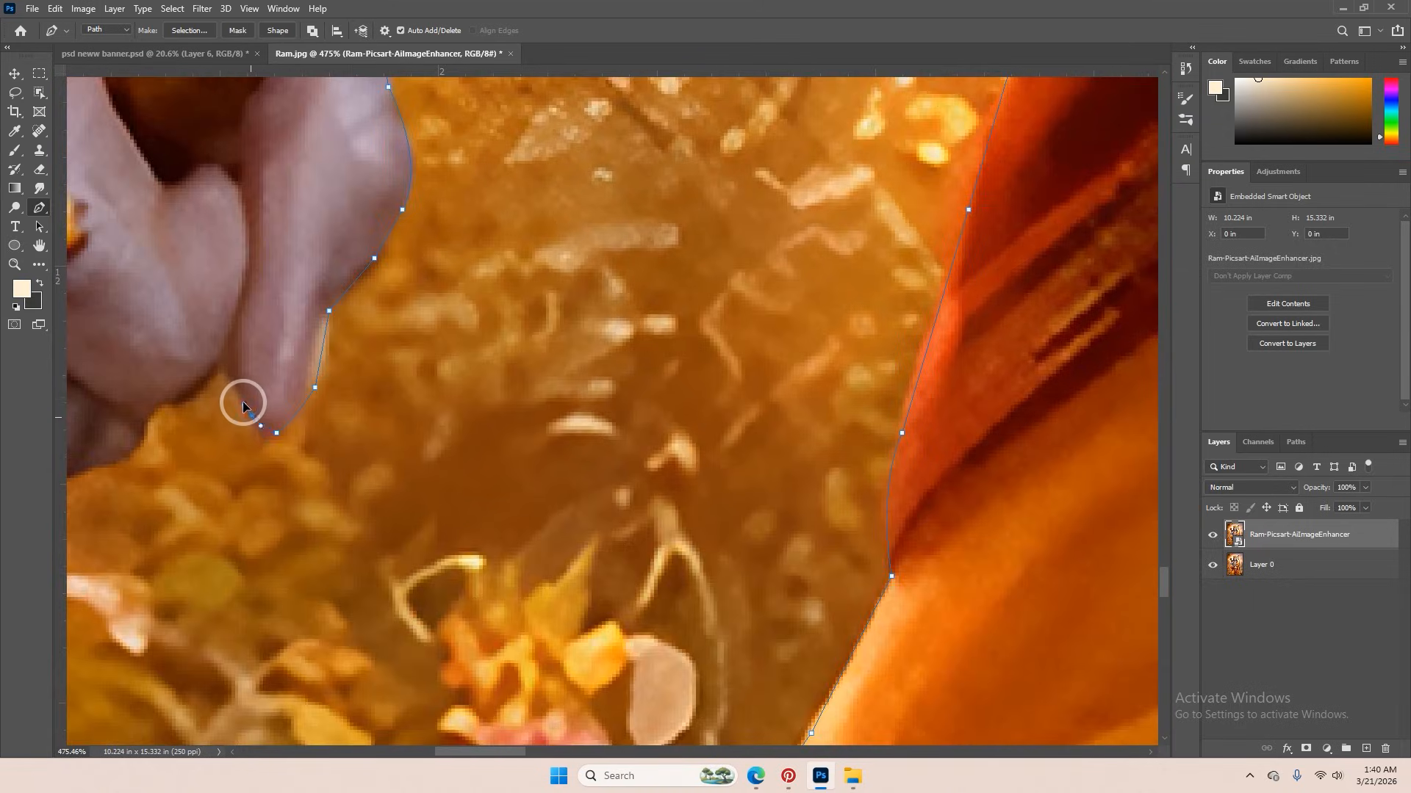
- Extend the path around the lowest fingertip of the hand gripping the arrow to the notch beside the next finger
drag(243, 401, 459, 391)
click(463, 397)
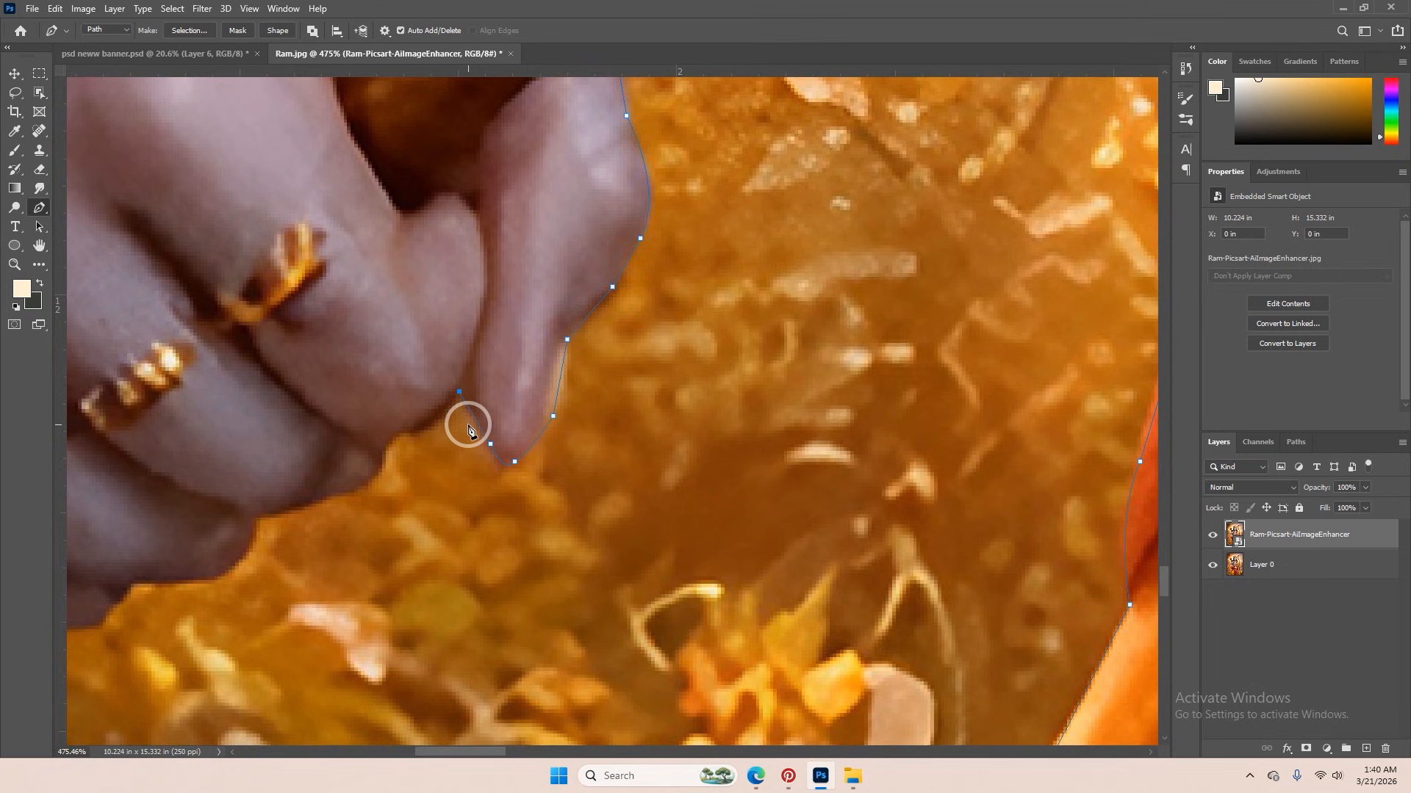
scroll(468, 423, down, 2)
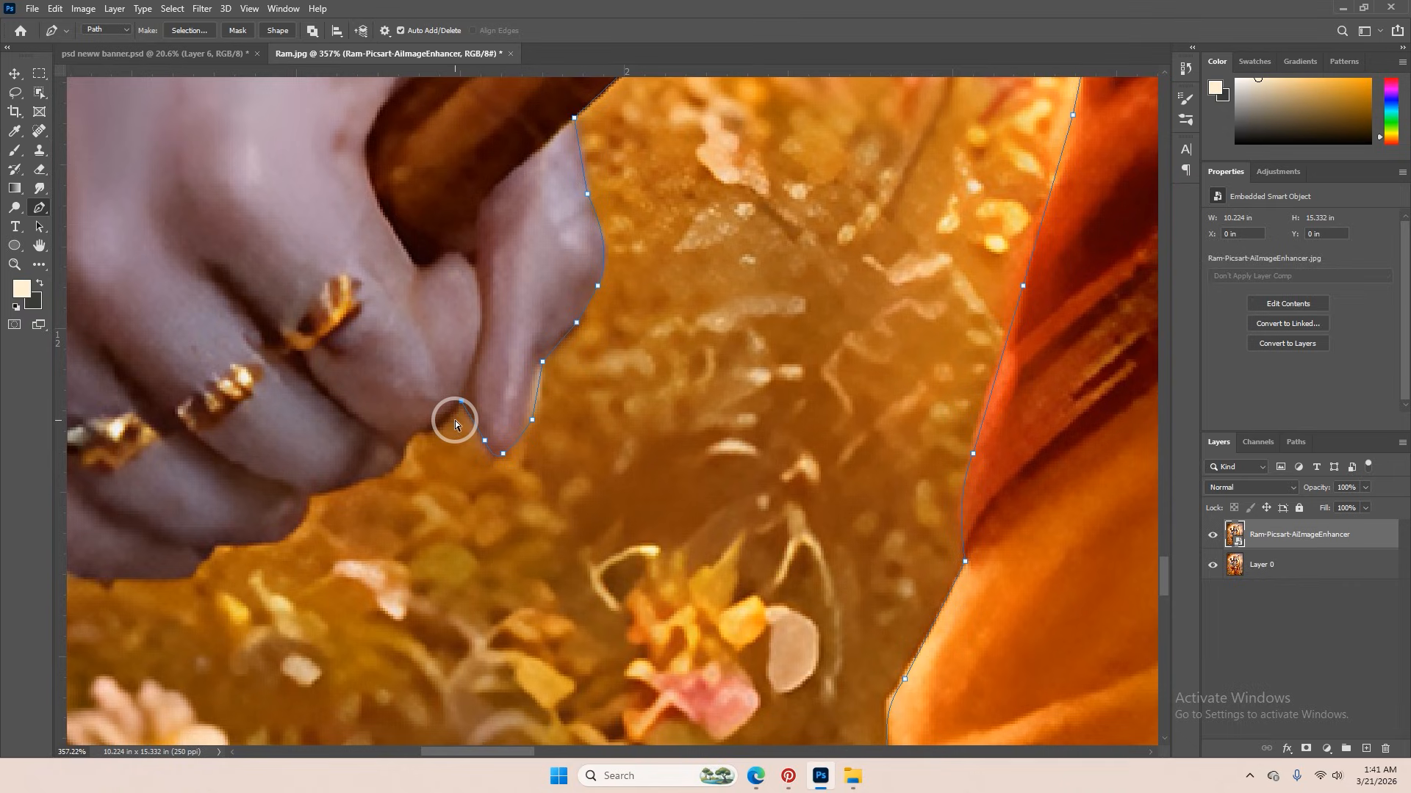
- Invert the enhanced layer's colours and continue the path along the lower edge of the knuckles on the arrow hand
key(ctrl+i)
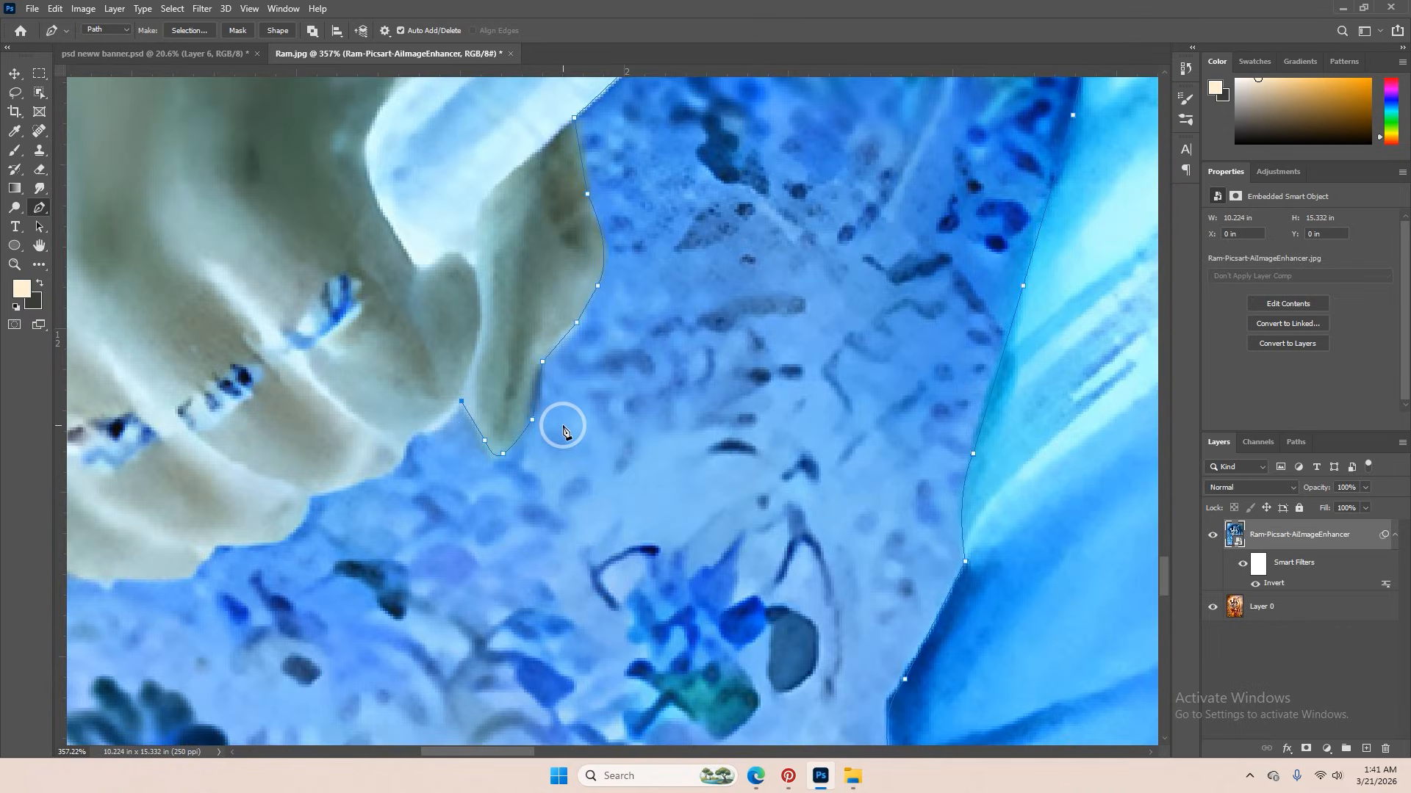
scroll(563, 430, down, 5)
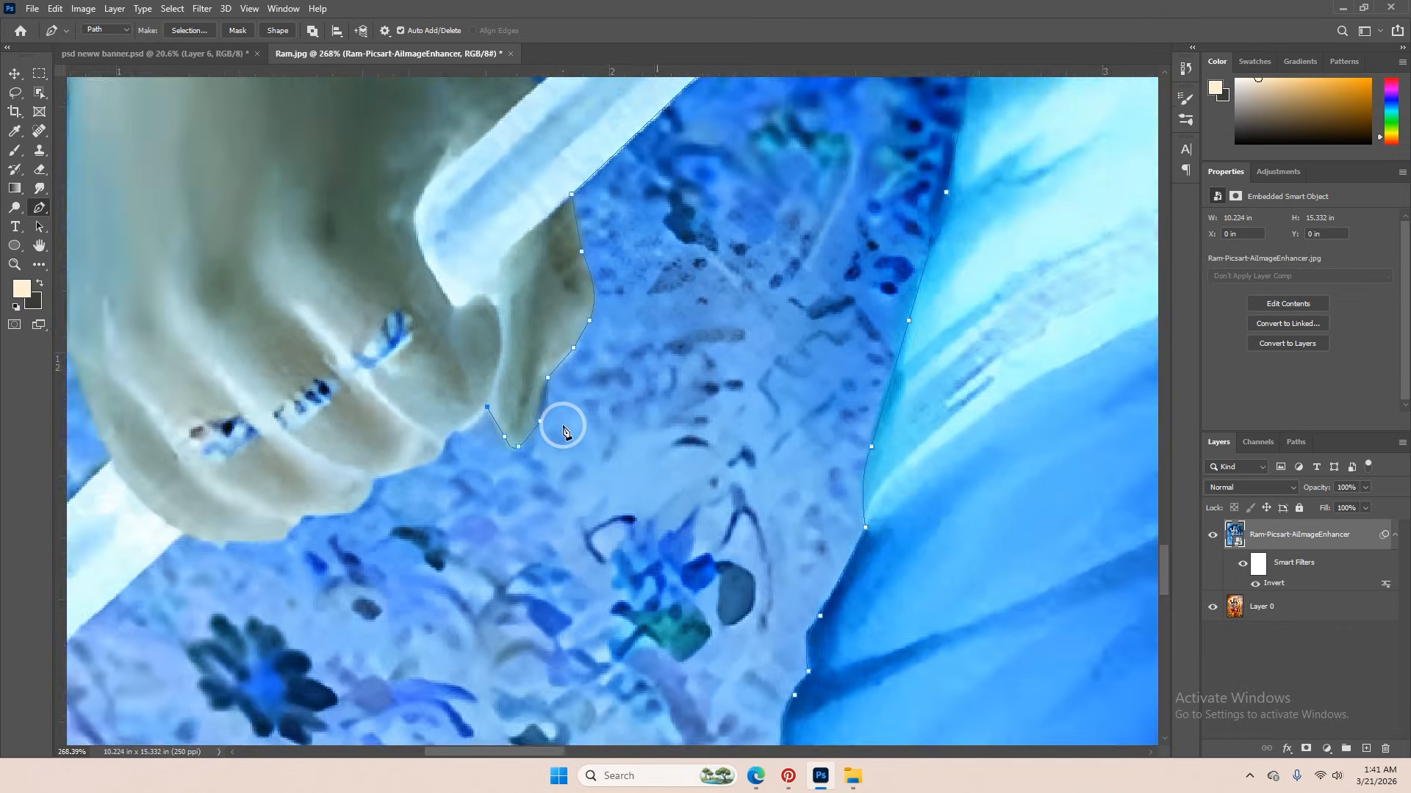
scroll(511, 397, up, 4)
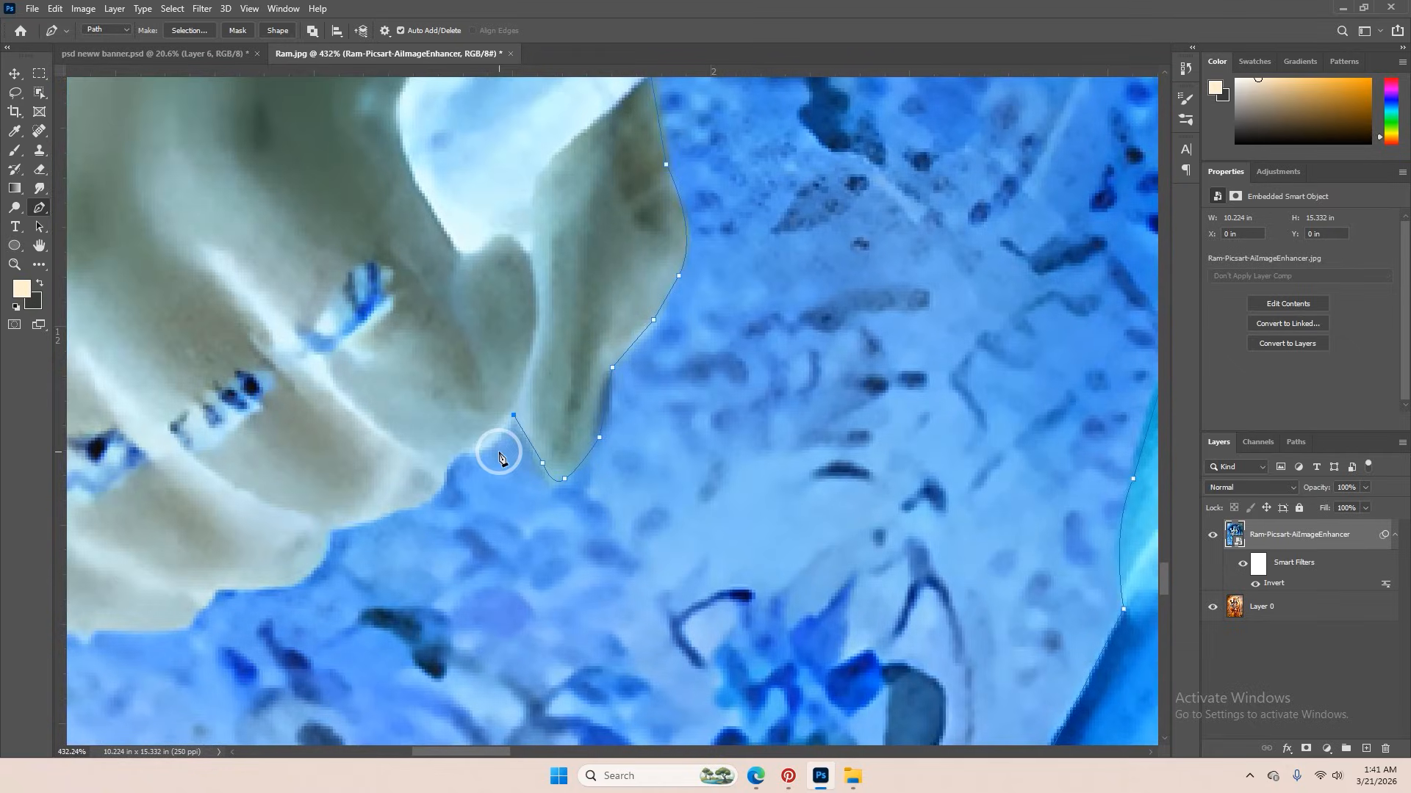
drag(472, 448, 415, 510)
key(ctrl+z)
click(447, 463)
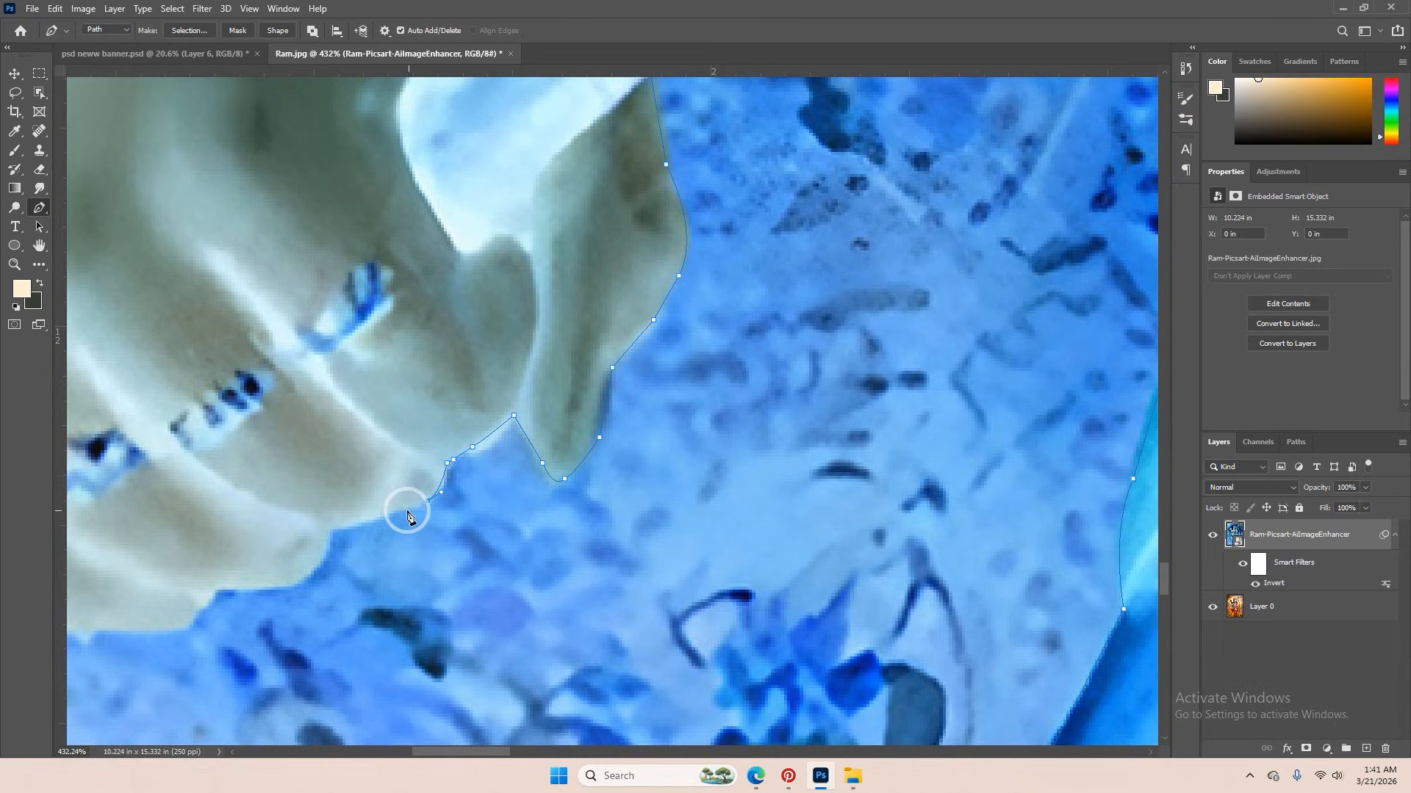
click(403, 511)
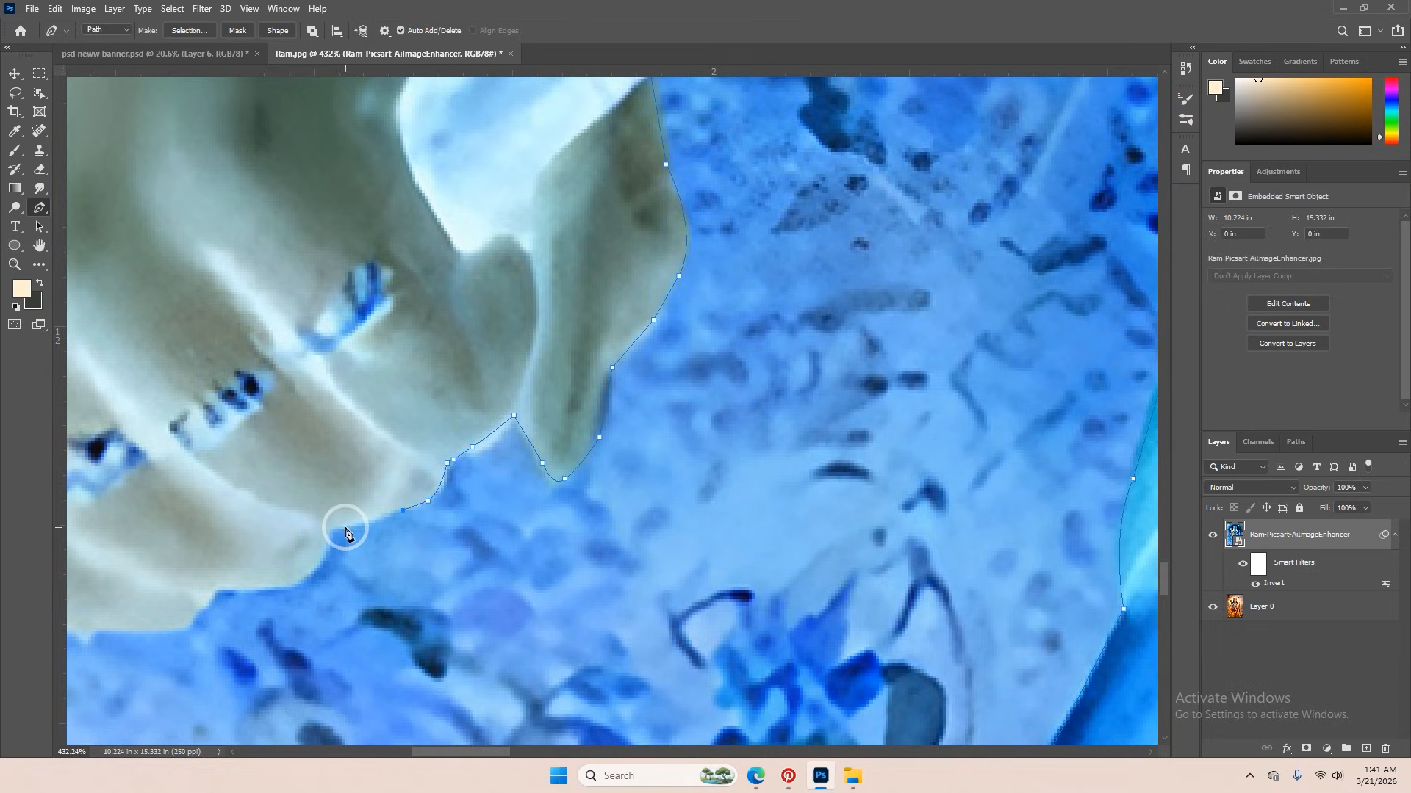
click(346, 525)
click(329, 530)
drag(328, 545, 410, 530)
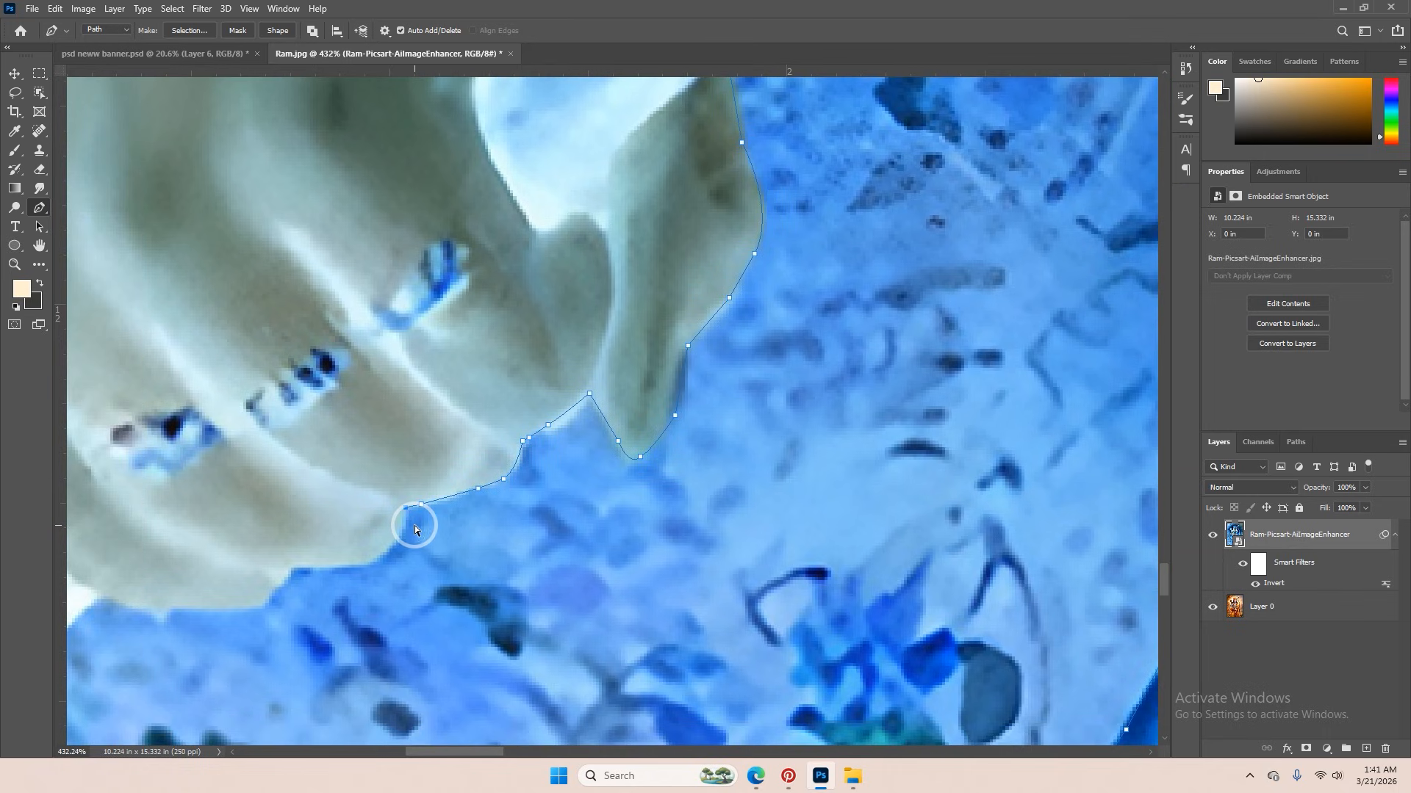
- Invert the enhanced layer's colours again and finish the closed path around the arrow, figure, bow and crown
scroll(414, 529, down, 3)
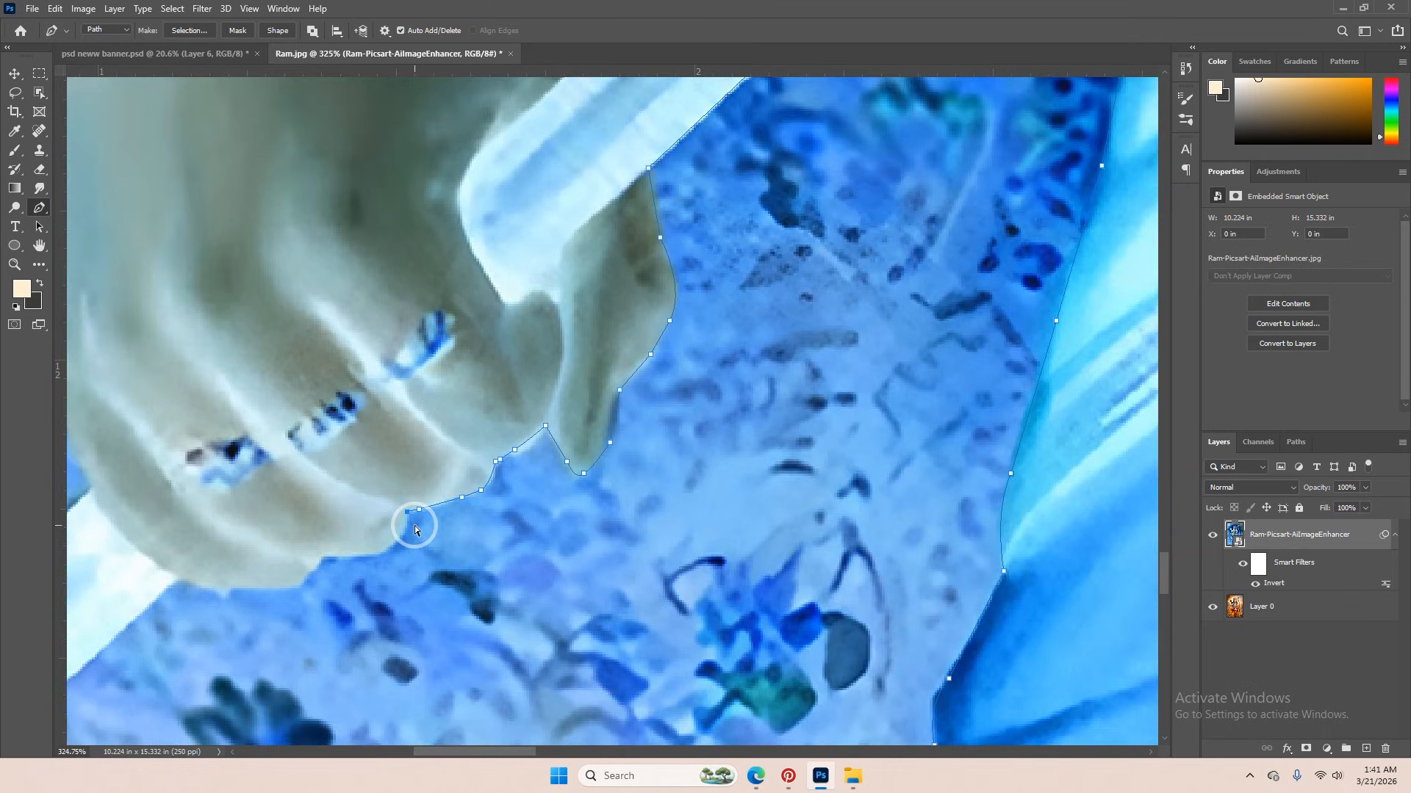
key(ctrl+i)
scroll(478, 507, left, 3)
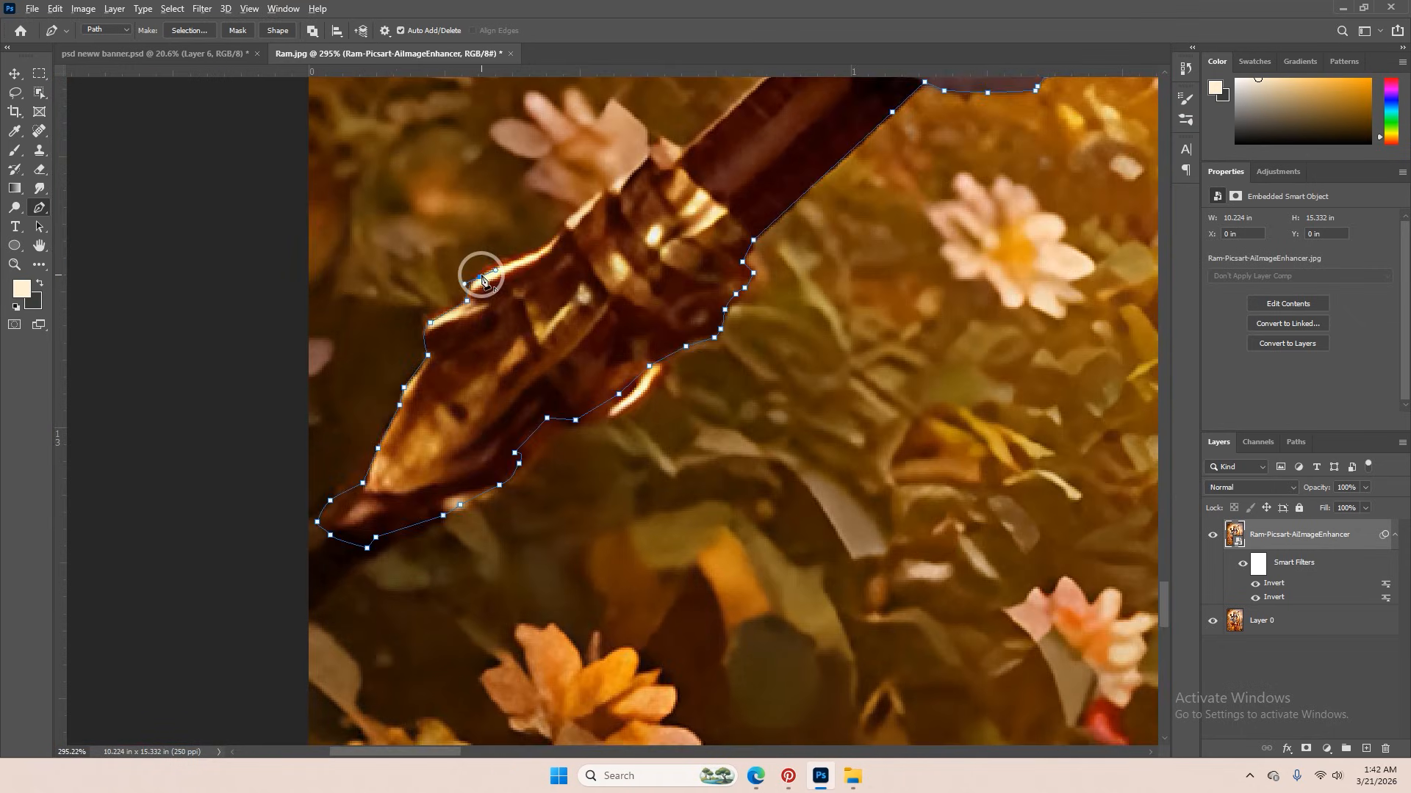
scroll(290, 195, down, 5)
scroll(189, 252, up, 2)
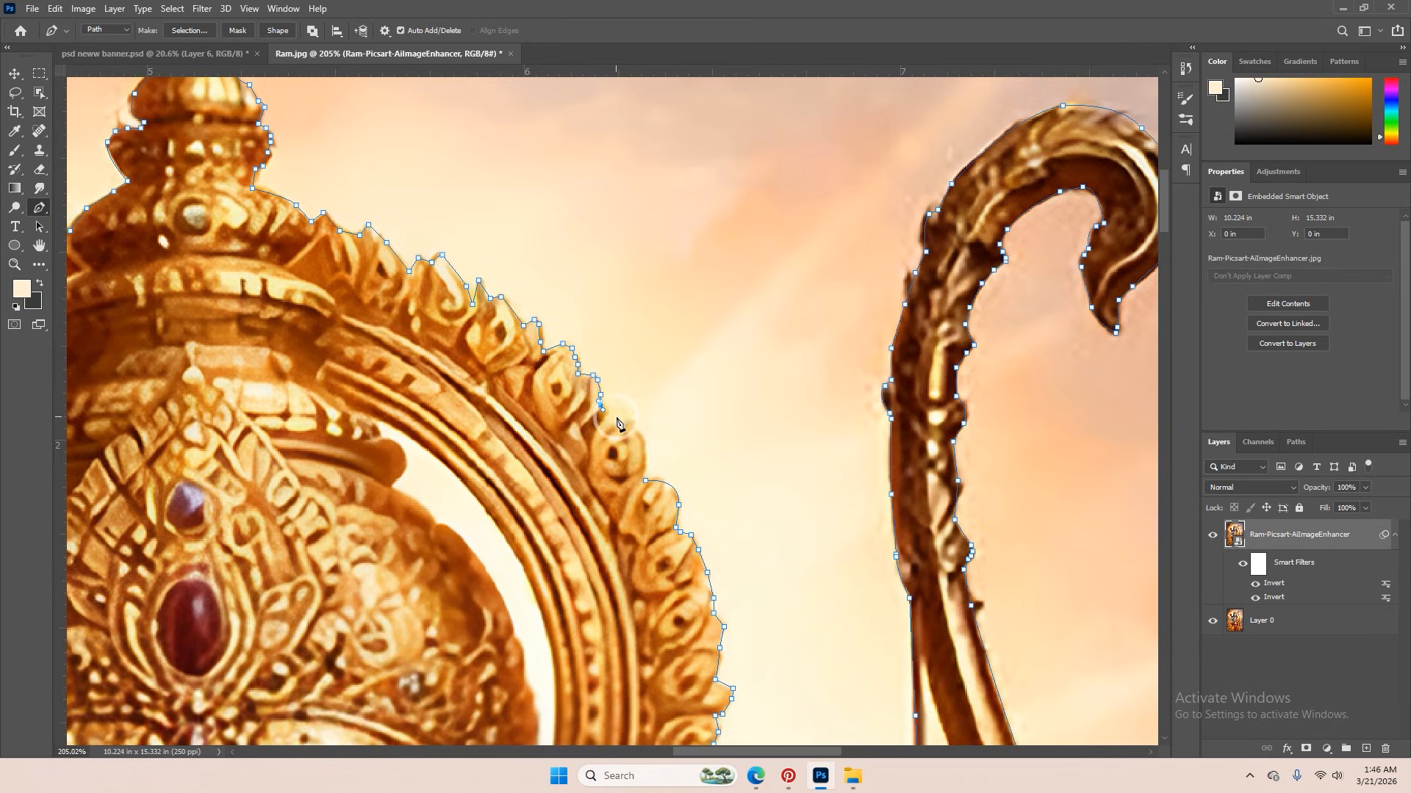
scroll(645, 487, down, 12)
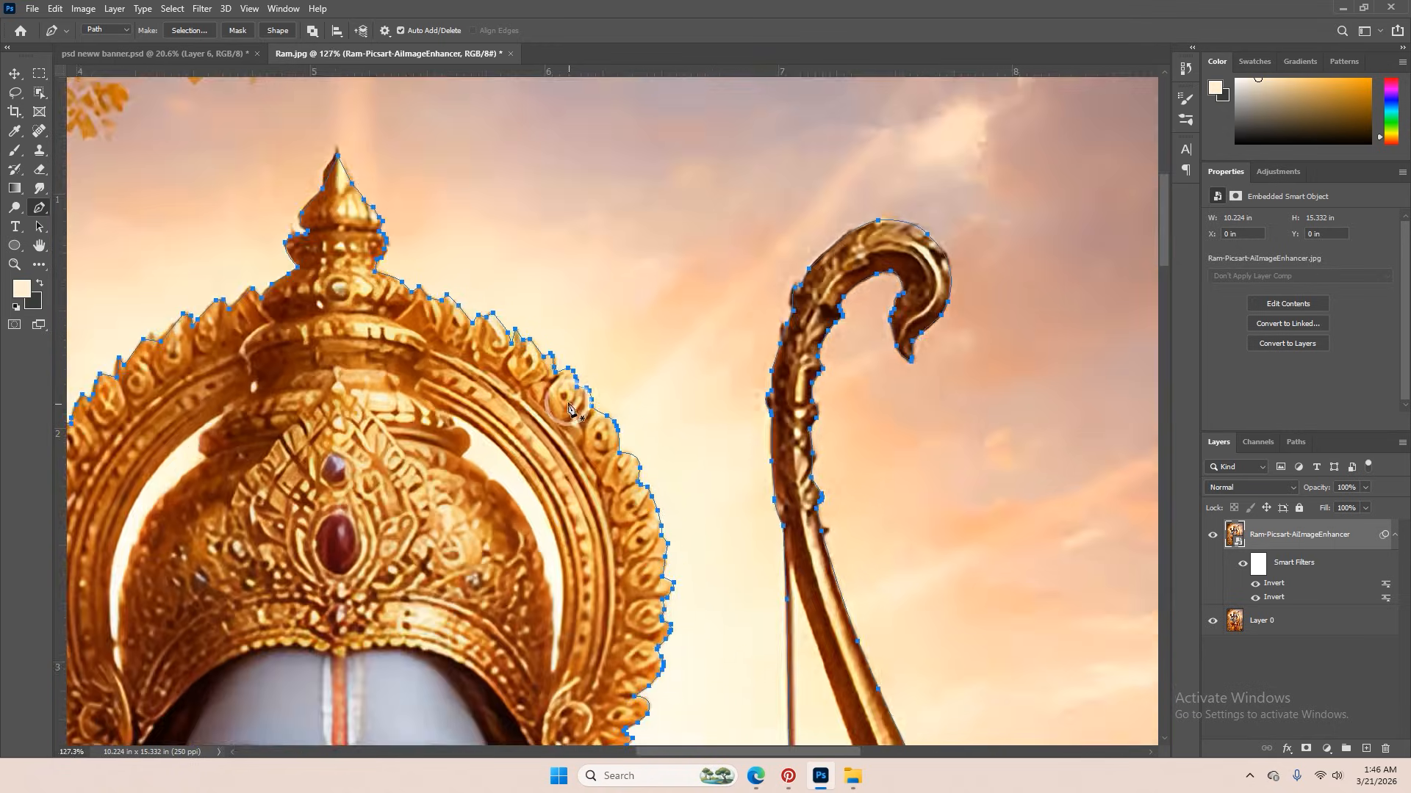
scroll(604, 301, up, 4)
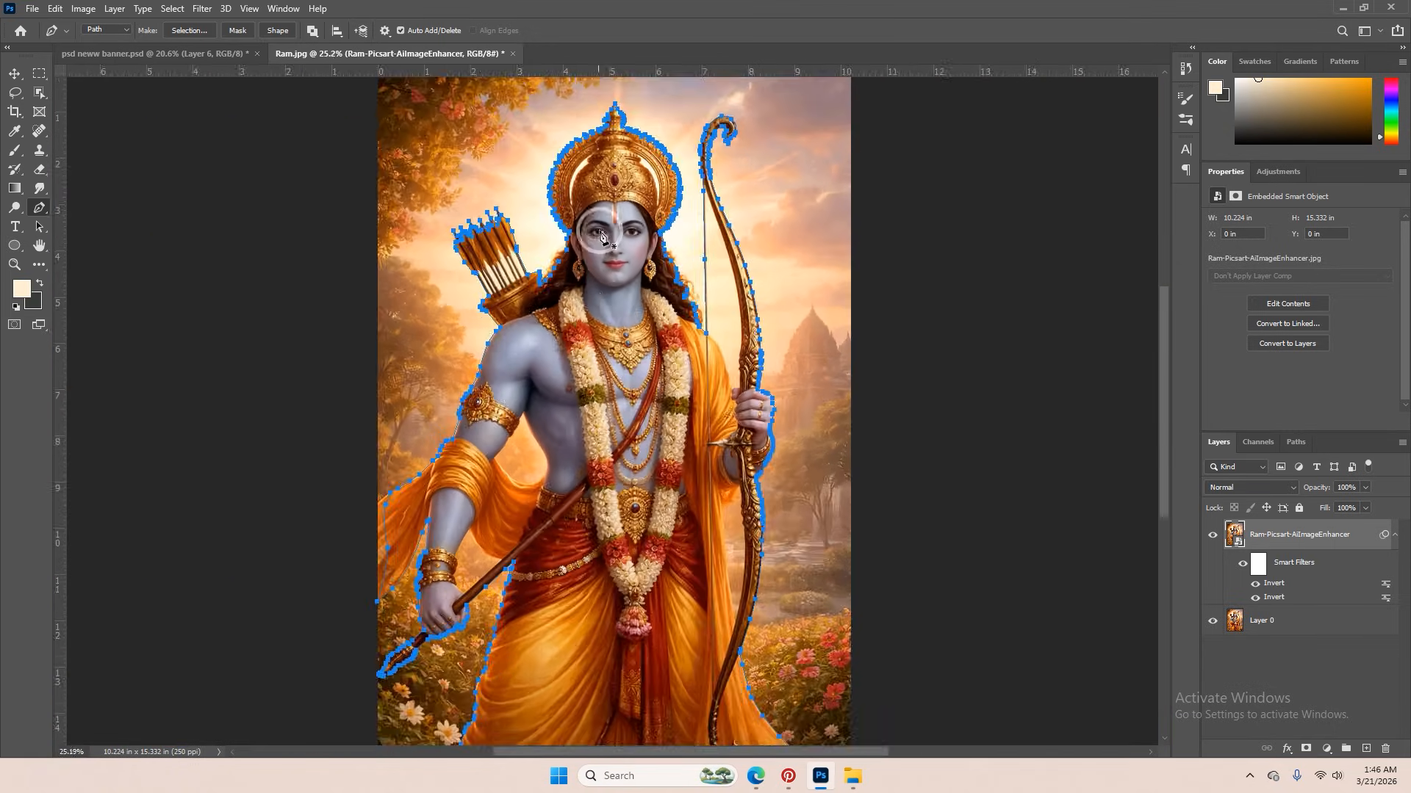
- Convert the figure path to a new anti-aliased selection with 0 px feather and apply it as a mask on the enhanced layer
right_click(601, 234)
click(688, 293)
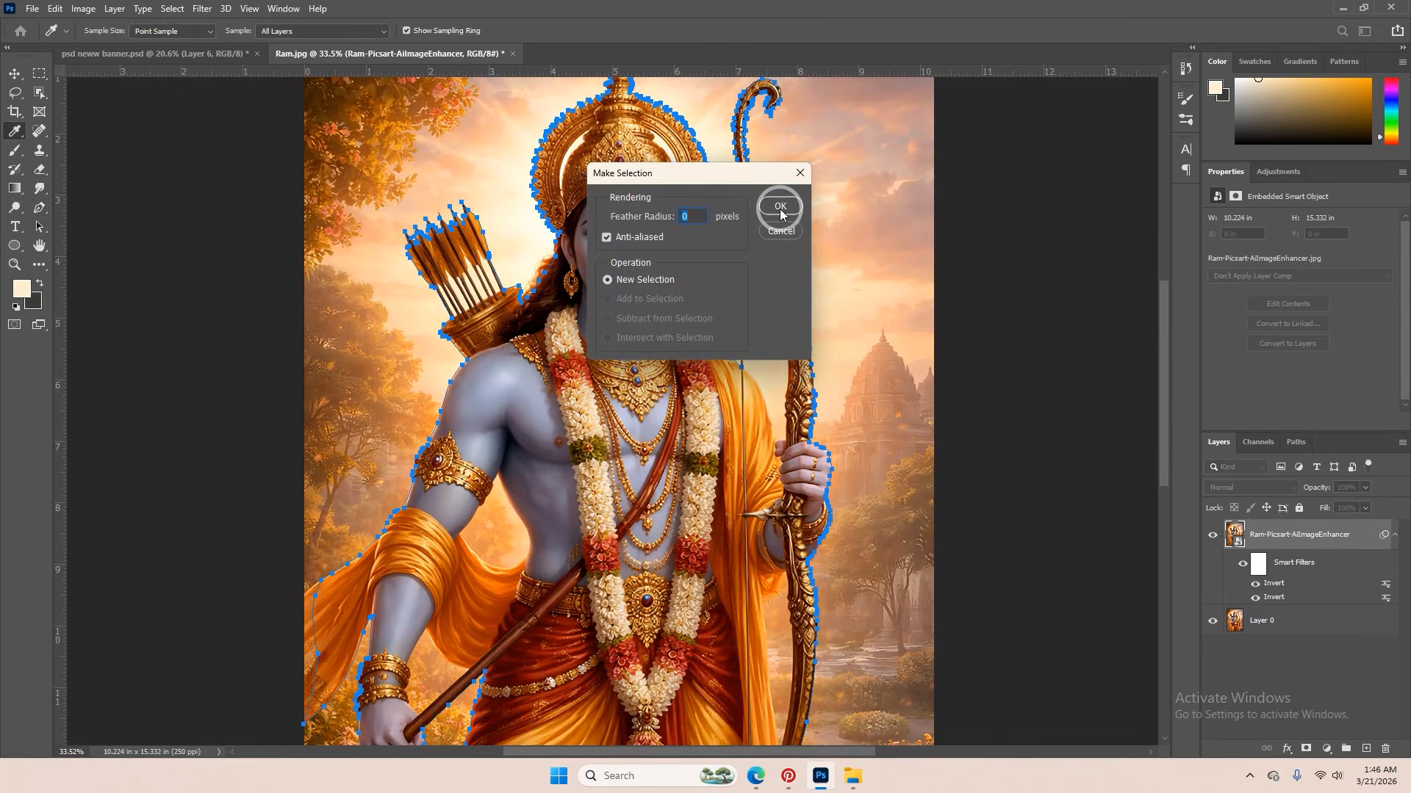
click(780, 208)
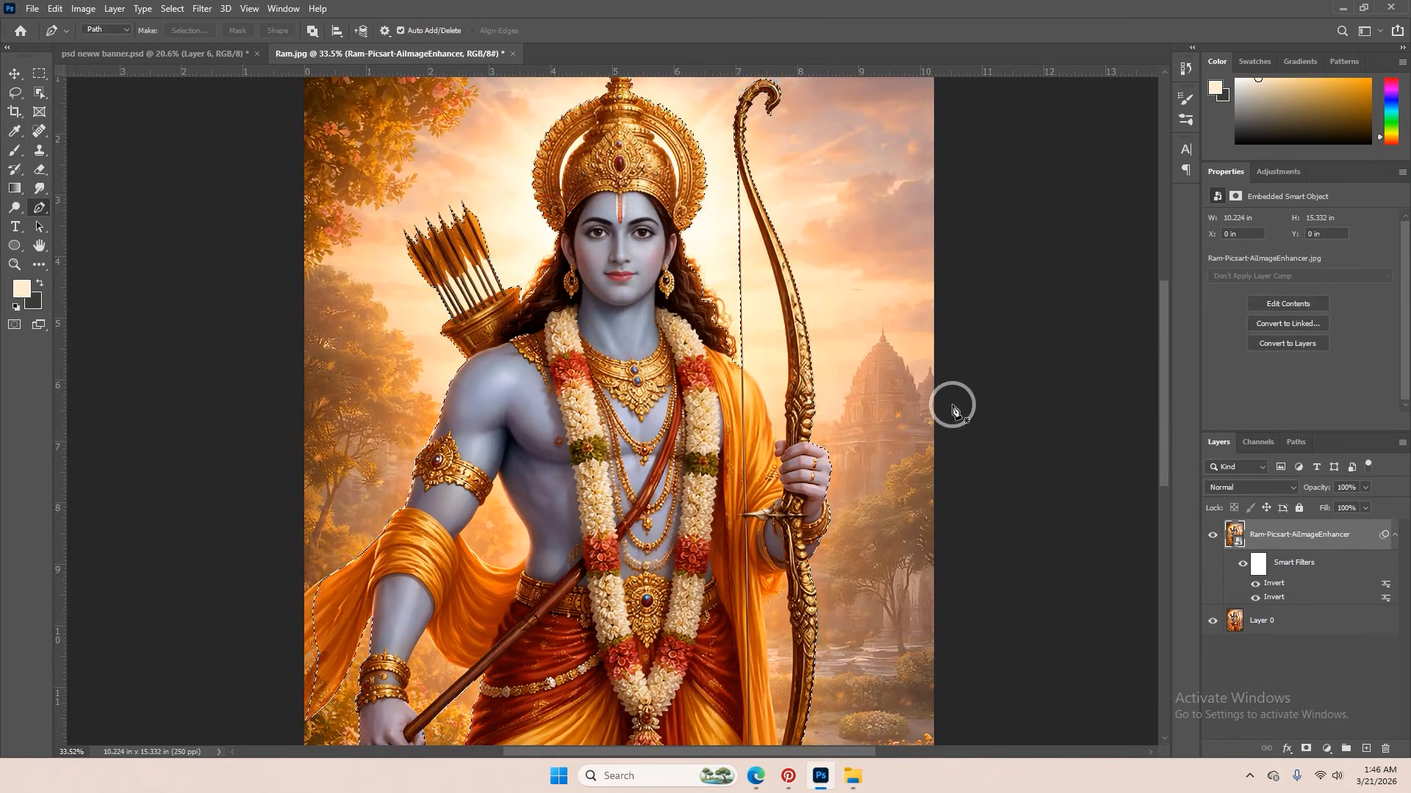
click(1307, 748)
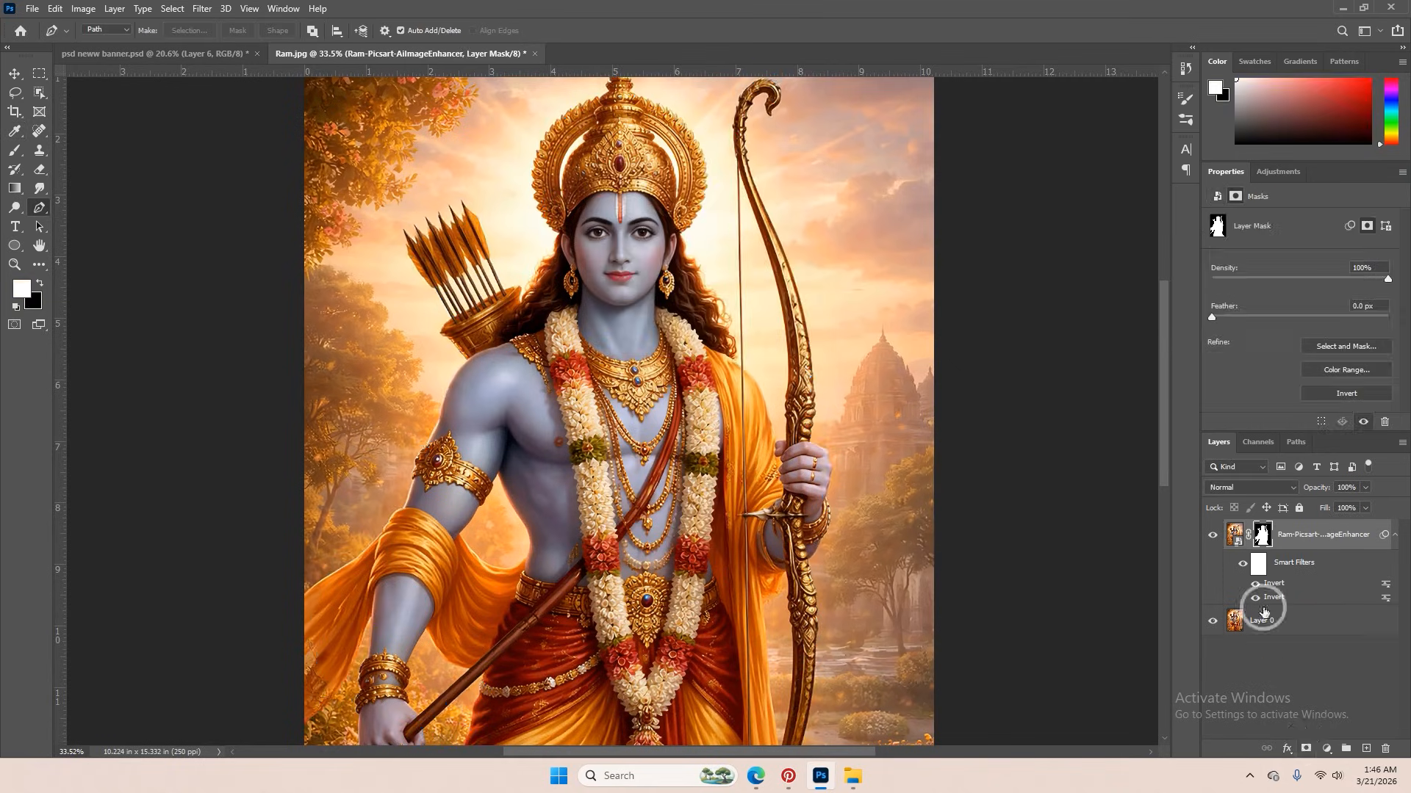
click(1237, 538)
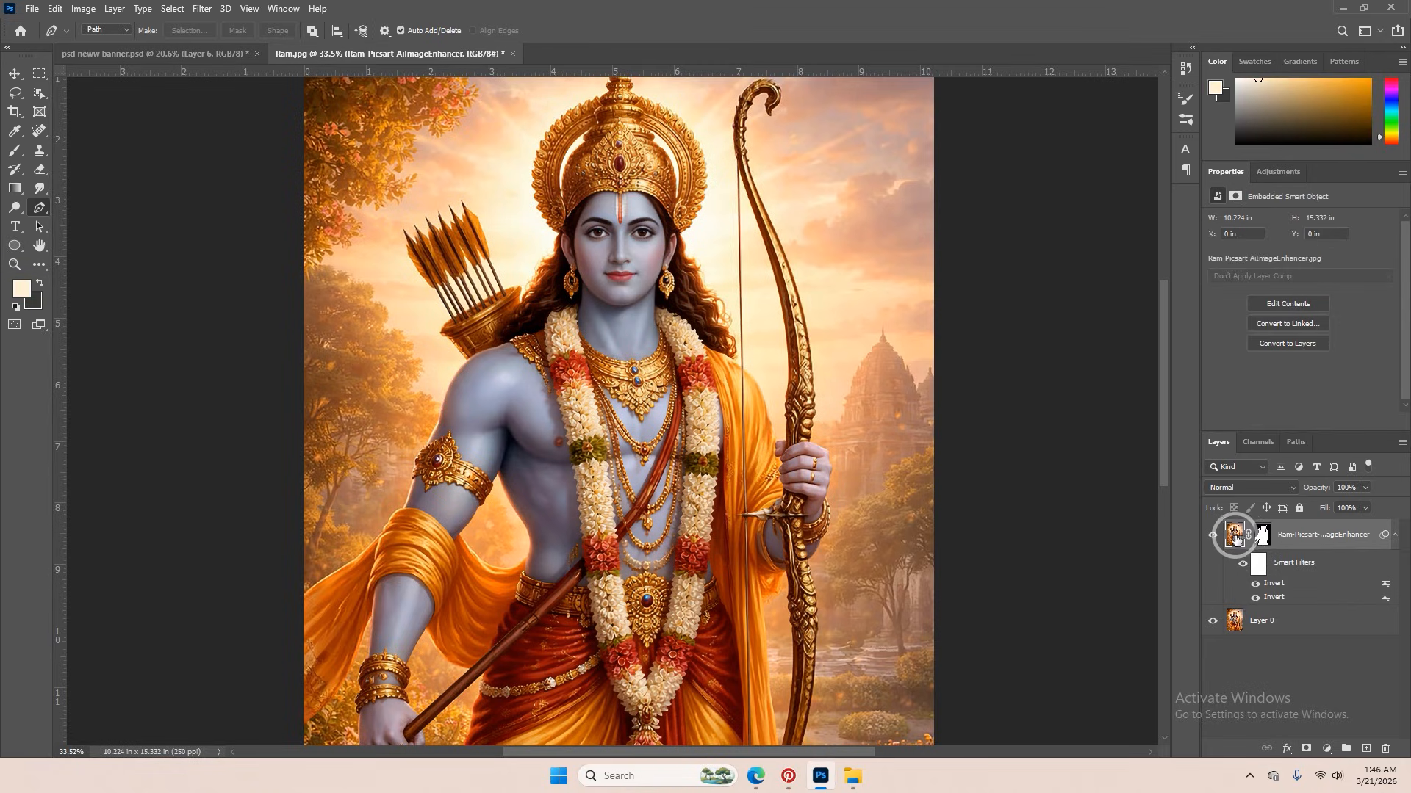
drag(1237, 538, 1138, 491)
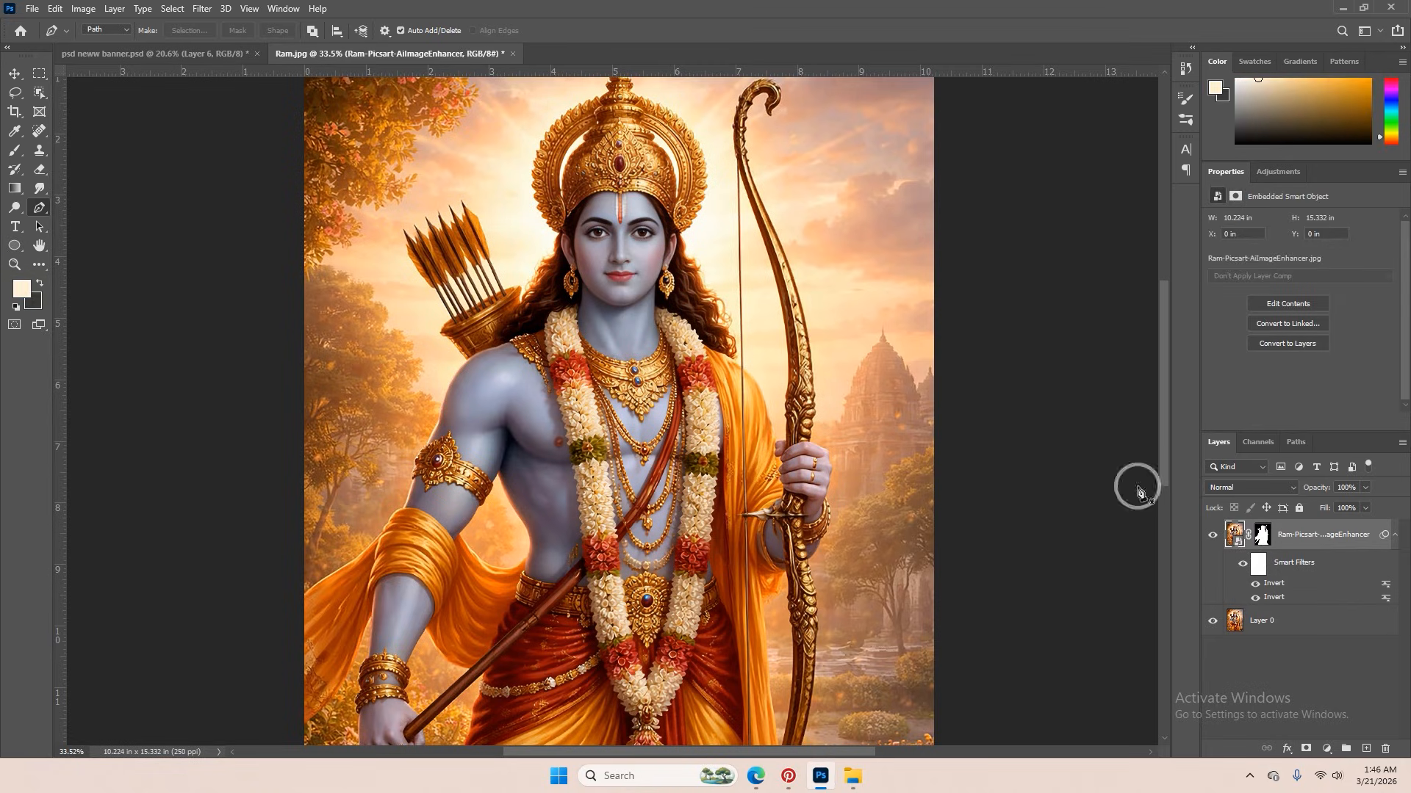
- Trace a closed pen path around the pale gap between the crown and the right side of its halo
scroll(651, 235, up, 8)
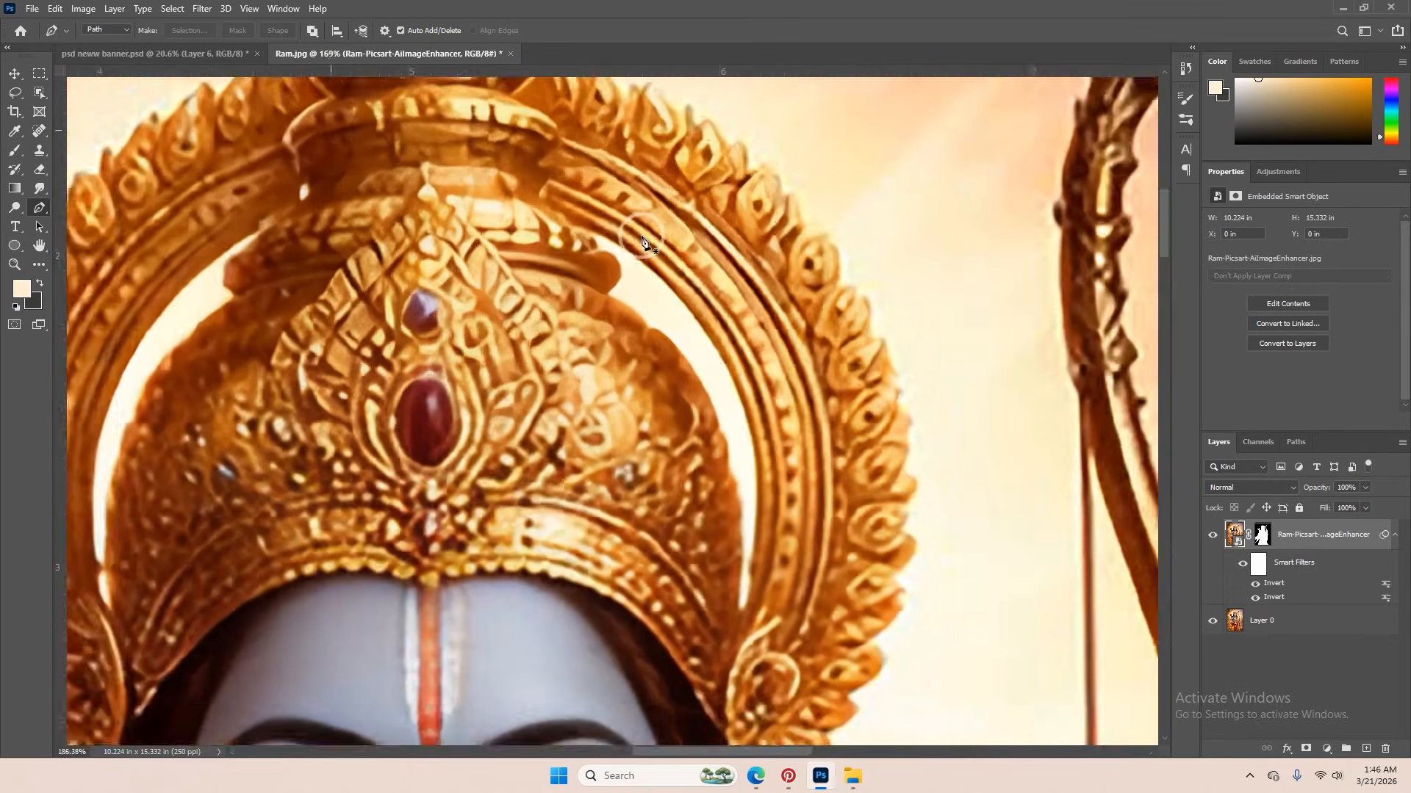
scroll(642, 241, up, 1)
click(583, 229)
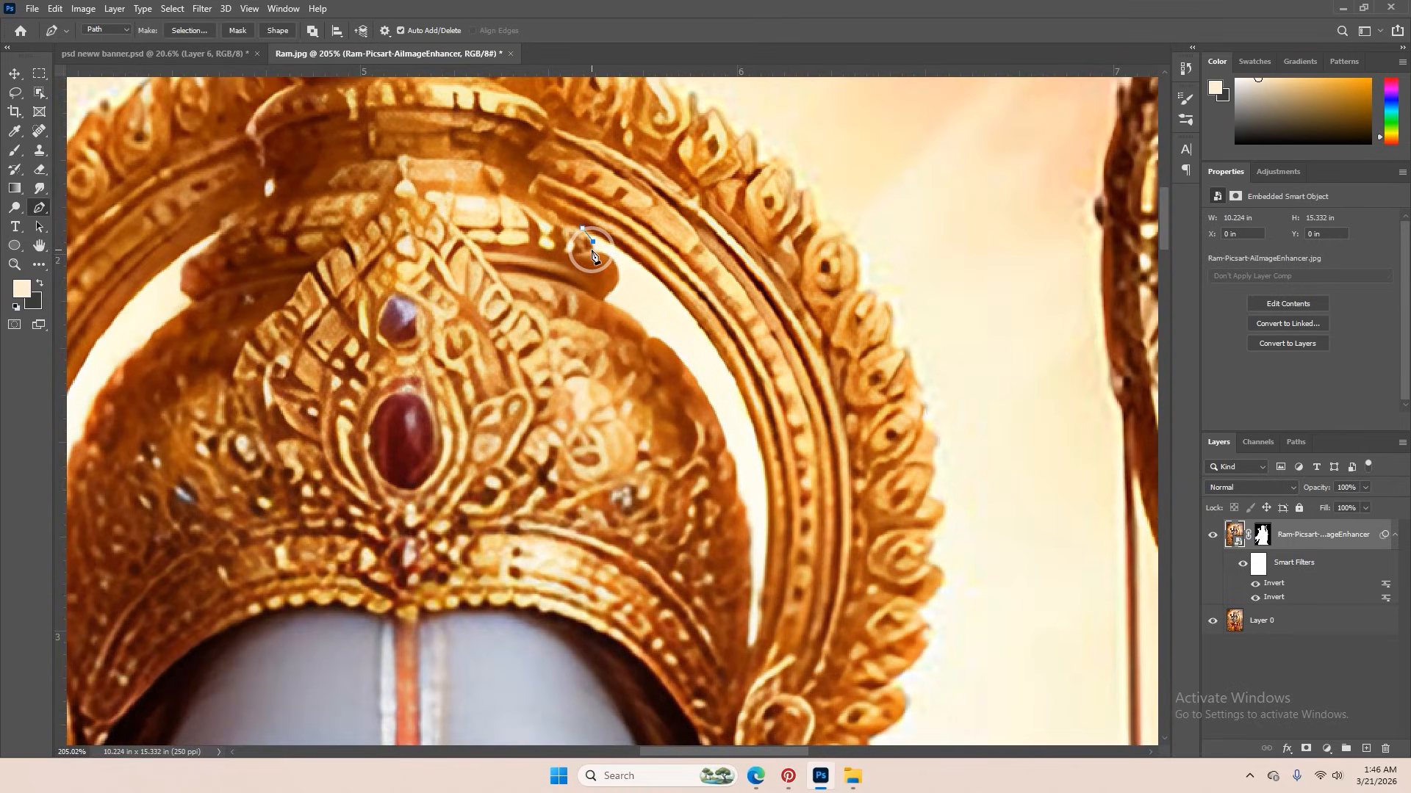
mouse_move(593, 254)
mouse_down()
mouse_move(624, 289)
mouse_move(610, 299)
mouse_move(617, 286)
mouse_move(622, 311)
mouse_move(678, 365)
mouse_up()
drag(745, 522, 640, 321)
click(644, 322)
click(644, 397)
click(645, 450)
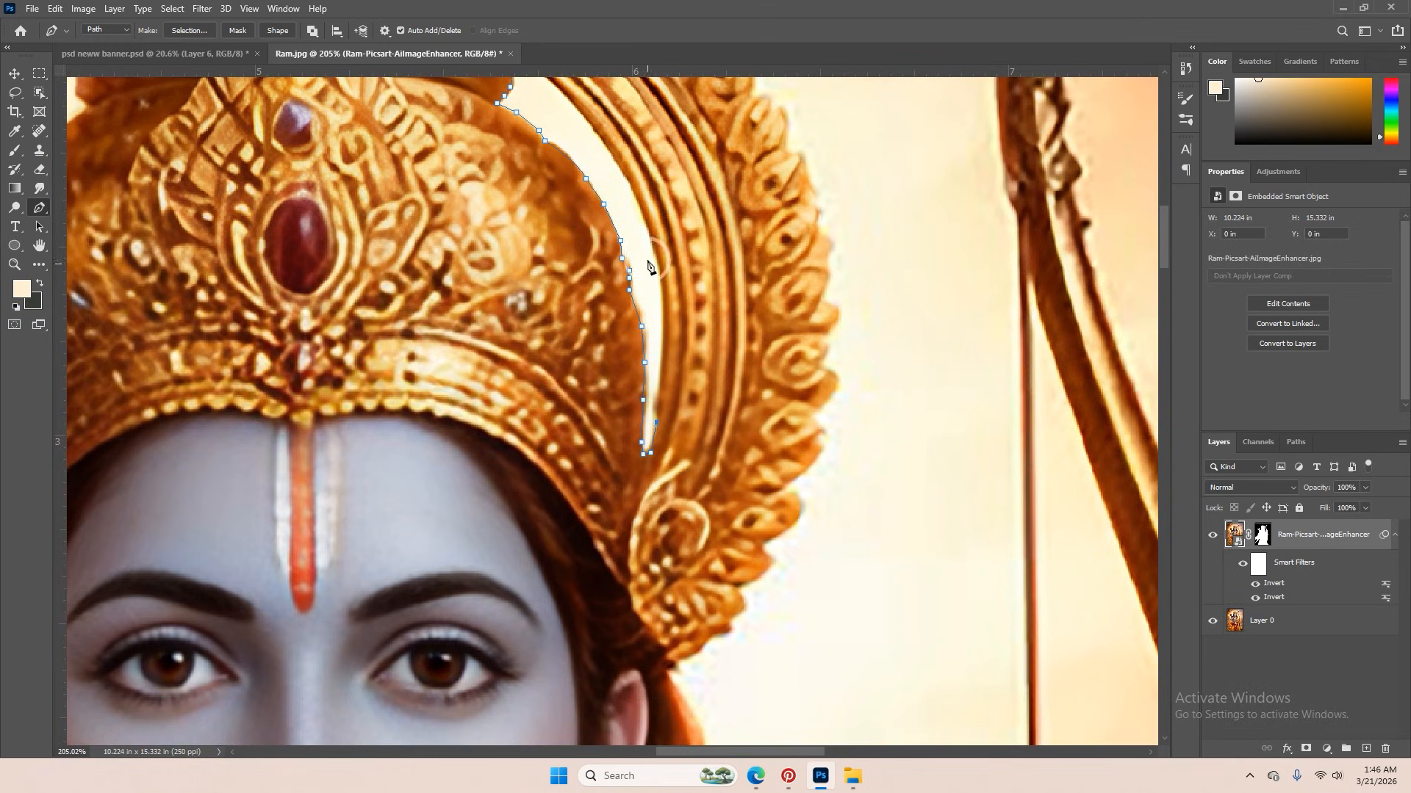
click(618, 152)
drag(614, 157, 716, 353)
click(666, 279)
click(621, 244)
- Turn the crown gap path into a new anti-aliased selection with 0 px feather
right_click(626, 274)
click(659, 332)
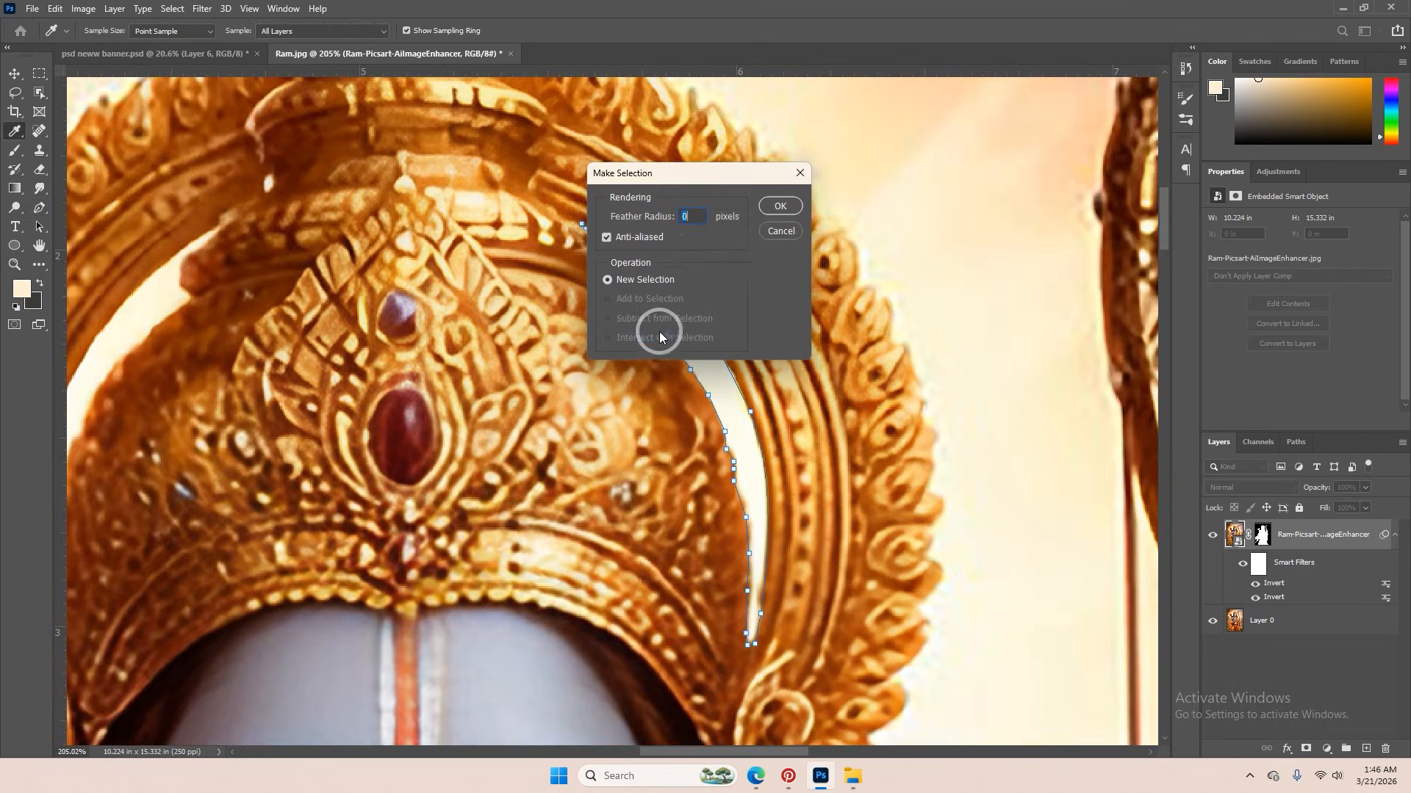
click(767, 210)
scroll(731, 287, down, 2)
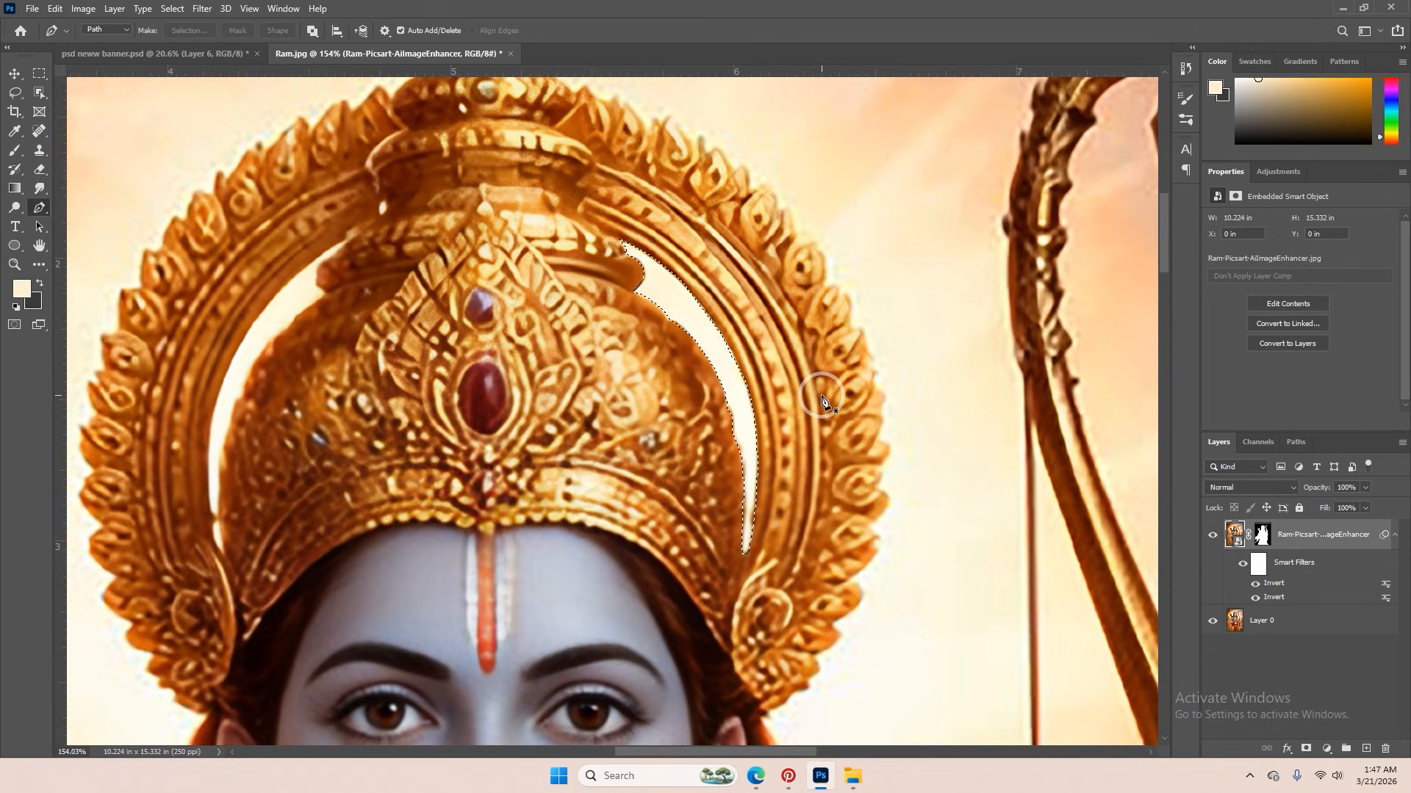
scroll(822, 396, up, 1)
- Try rasterizing the enhanced layer and deleting the selected crown gap, checking the cutout with Layer 0 hidden
right_click(1287, 535)
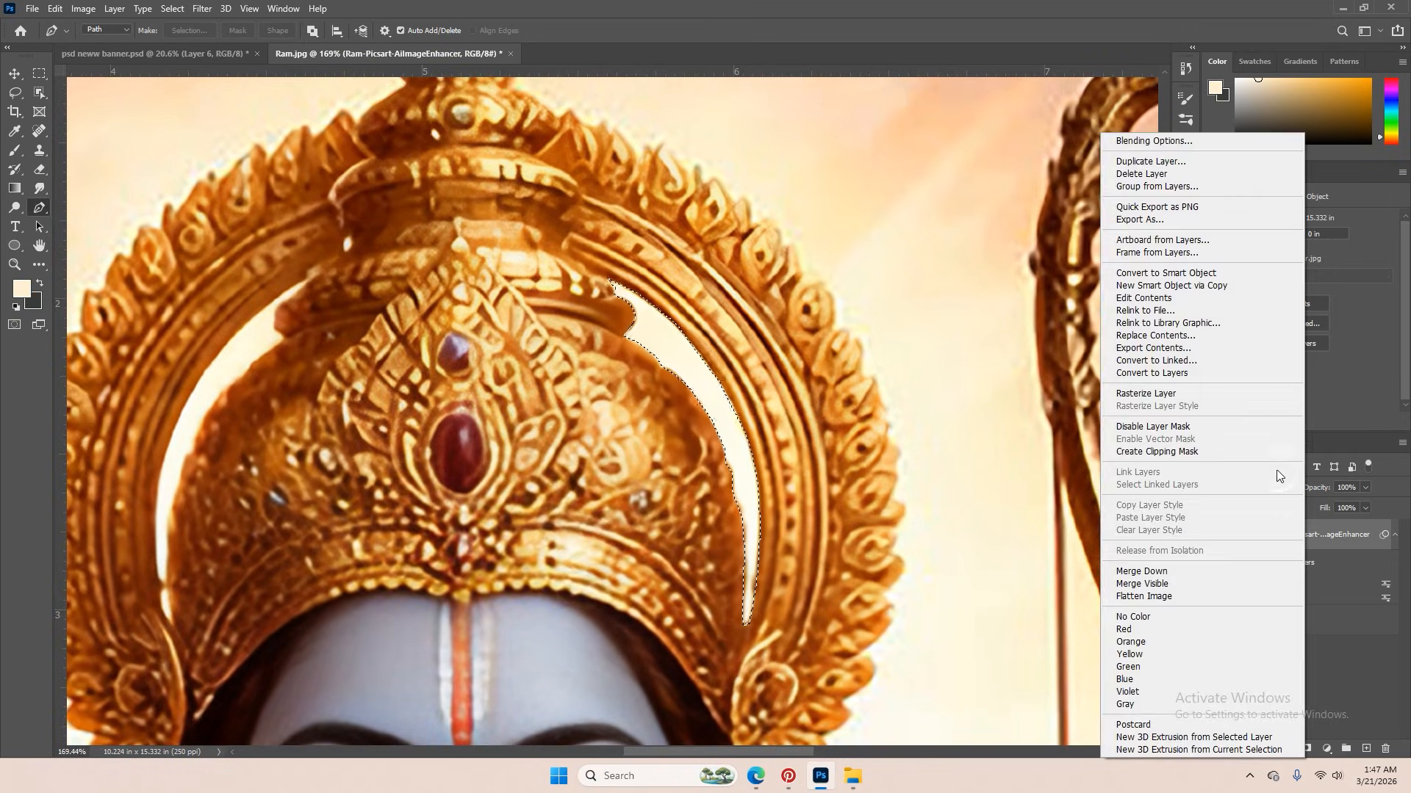
click(1195, 395)
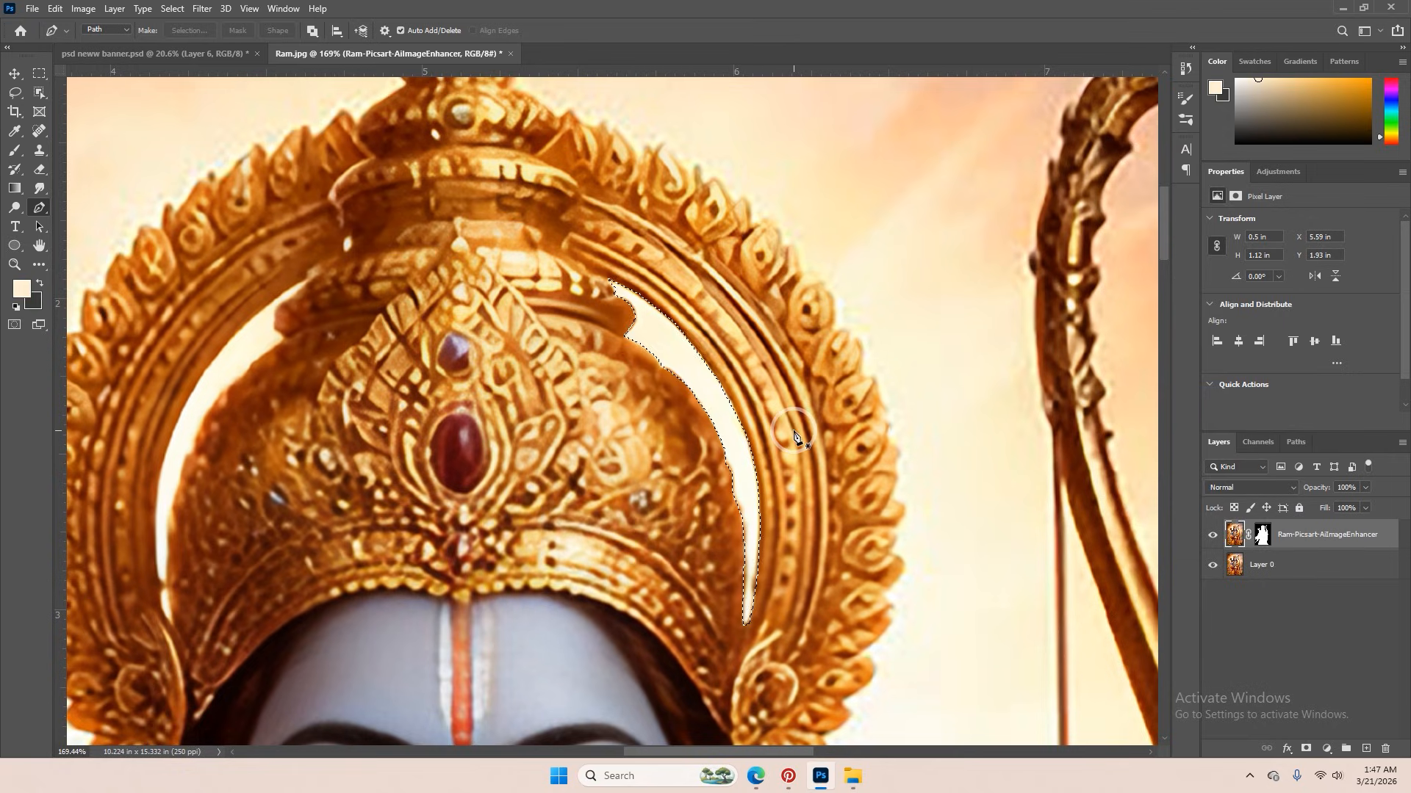
key(ctrl+d)
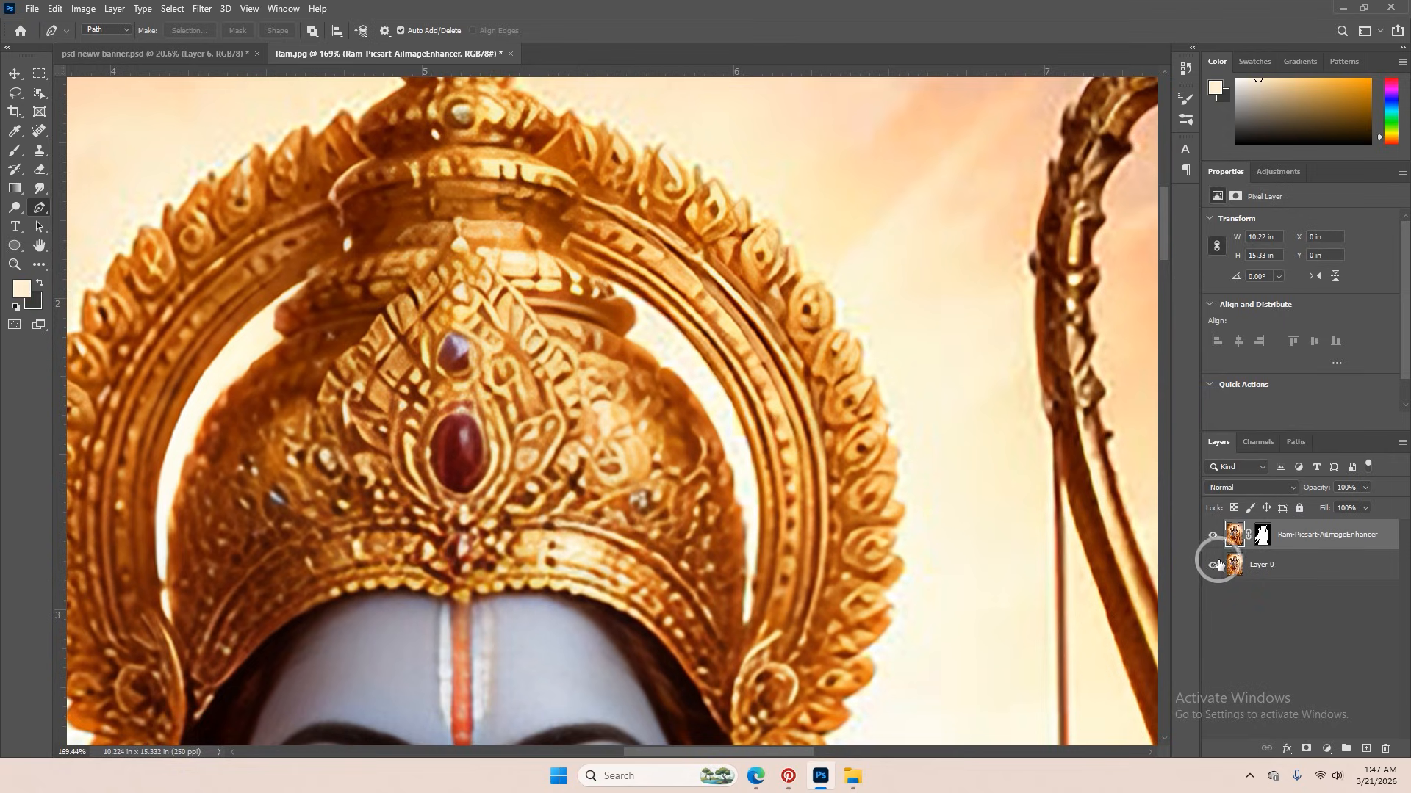
click(1212, 565)
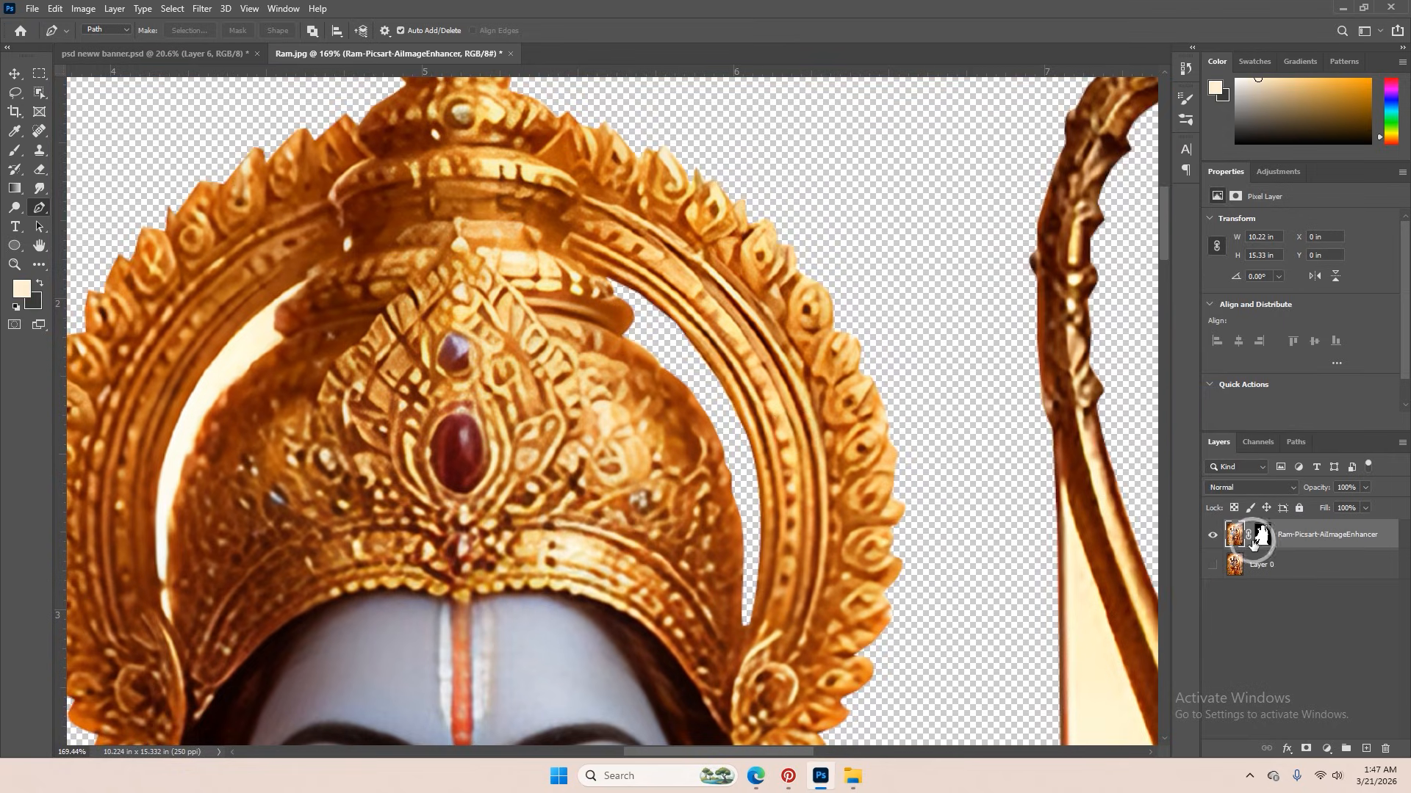
- Undo the gap deletion and the rasterizing of the enhanced layer, bringing back the gap selection
key(ctrl+z)
key(ctrl+z)
key(ctrl+z)
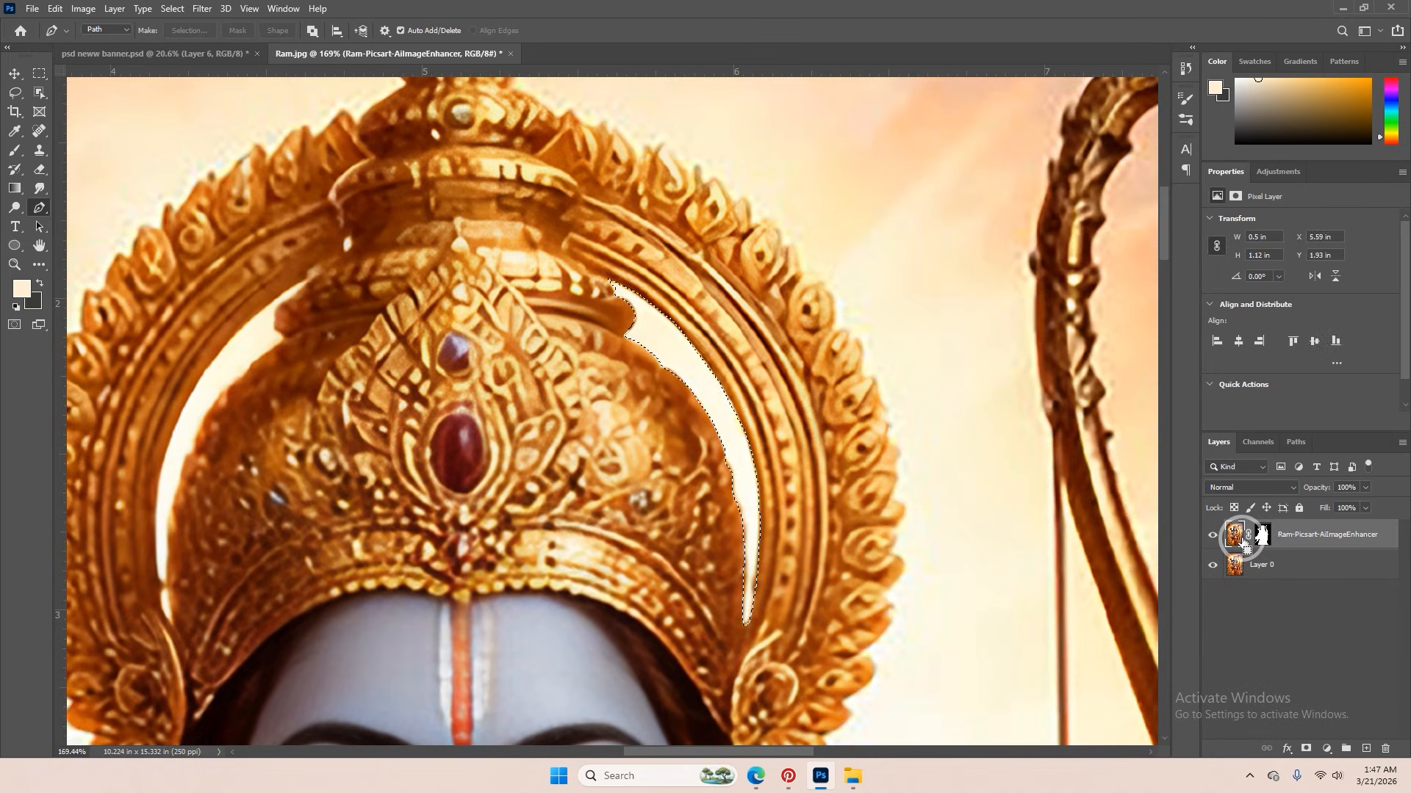
- Hide Layer 0 and rasterize the Ram-Picsart-AiImageEnhancer layer, keeping the crown gap selected
click(1212, 621)
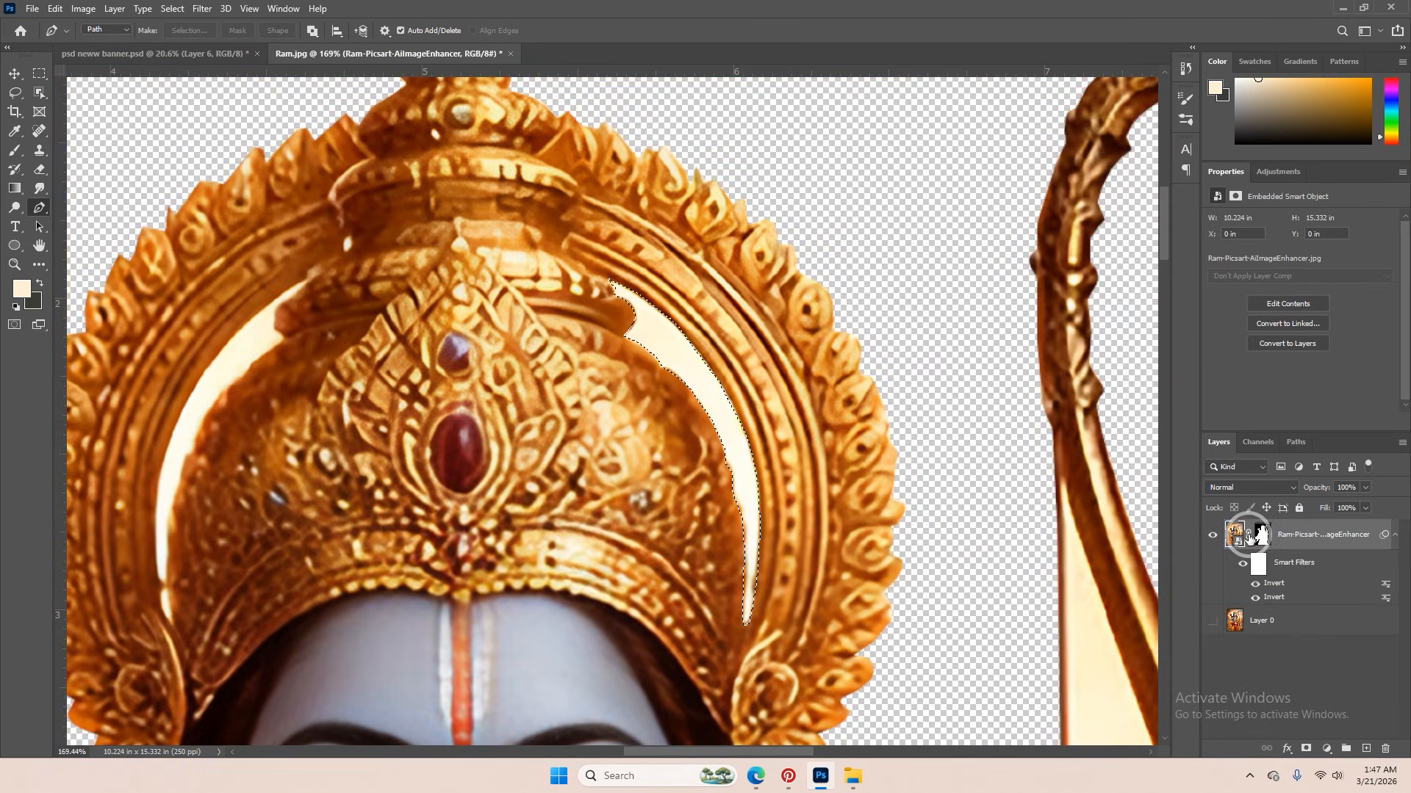
right_click(1299, 535)
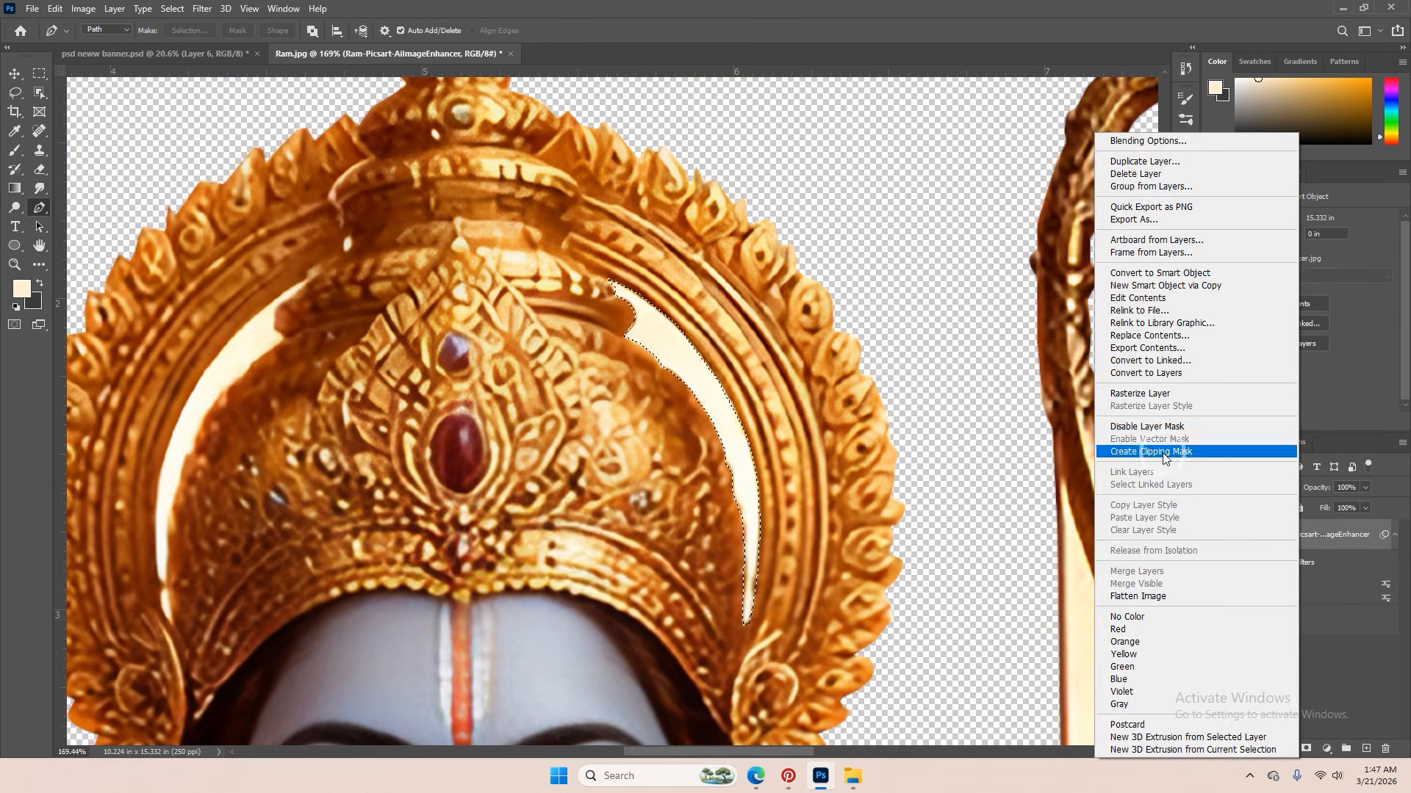
click(1140, 394)
scroll(729, 395, up, 3)
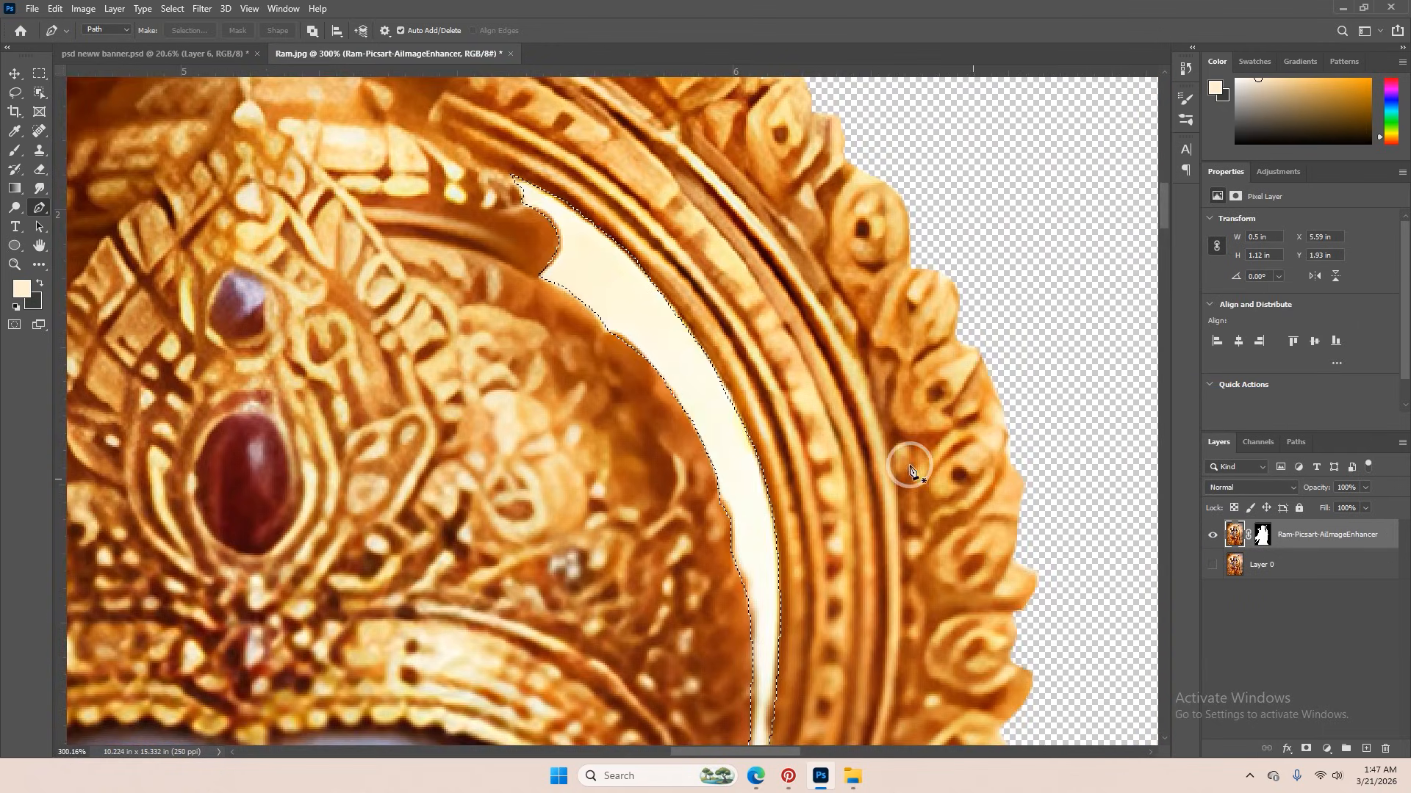
scroll(910, 470, down, 3)
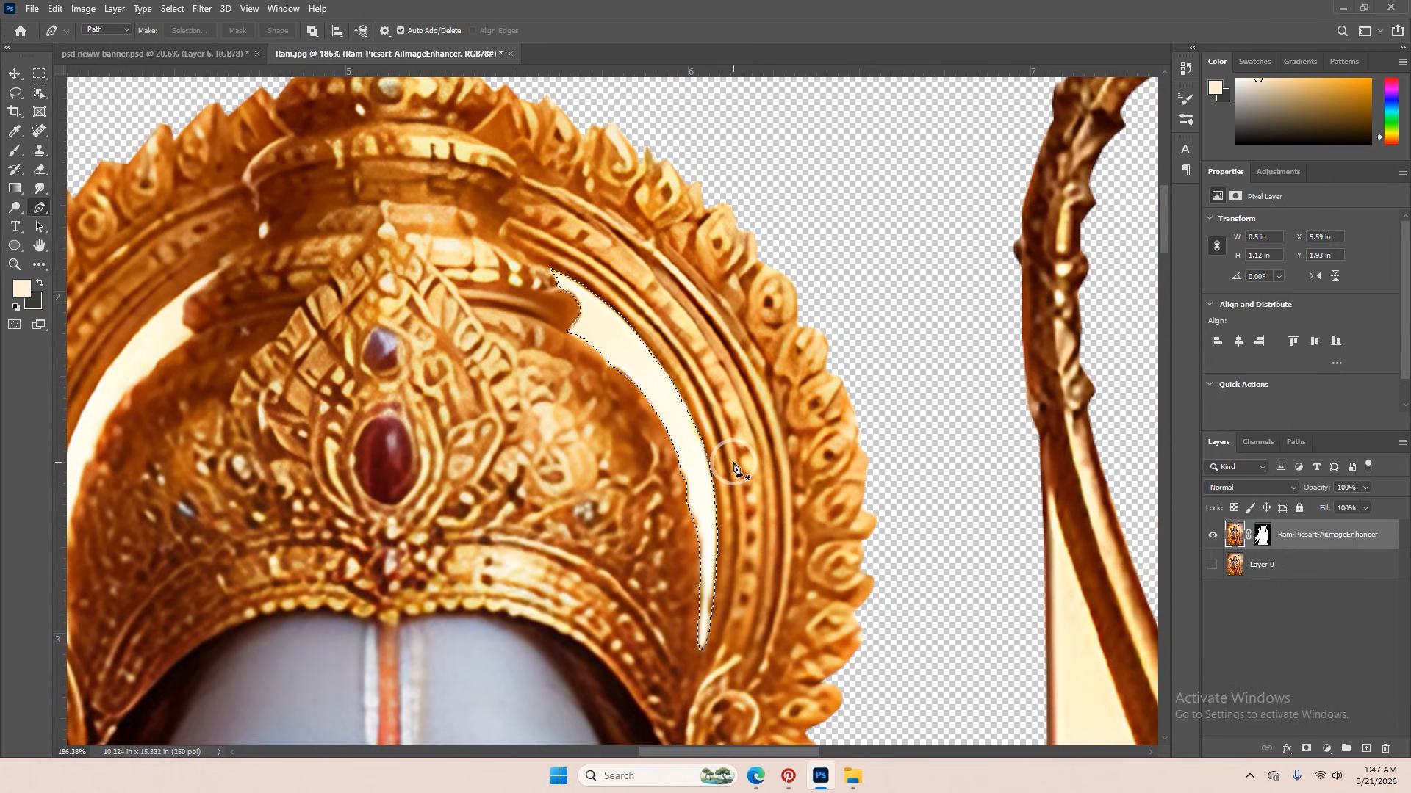
- Clear the selected crown gap, drop the selection, and trace the cream gap on the crown's opposite side with the Pen tool
key(ctrl+d)
scroll(667, 424, up, 2)
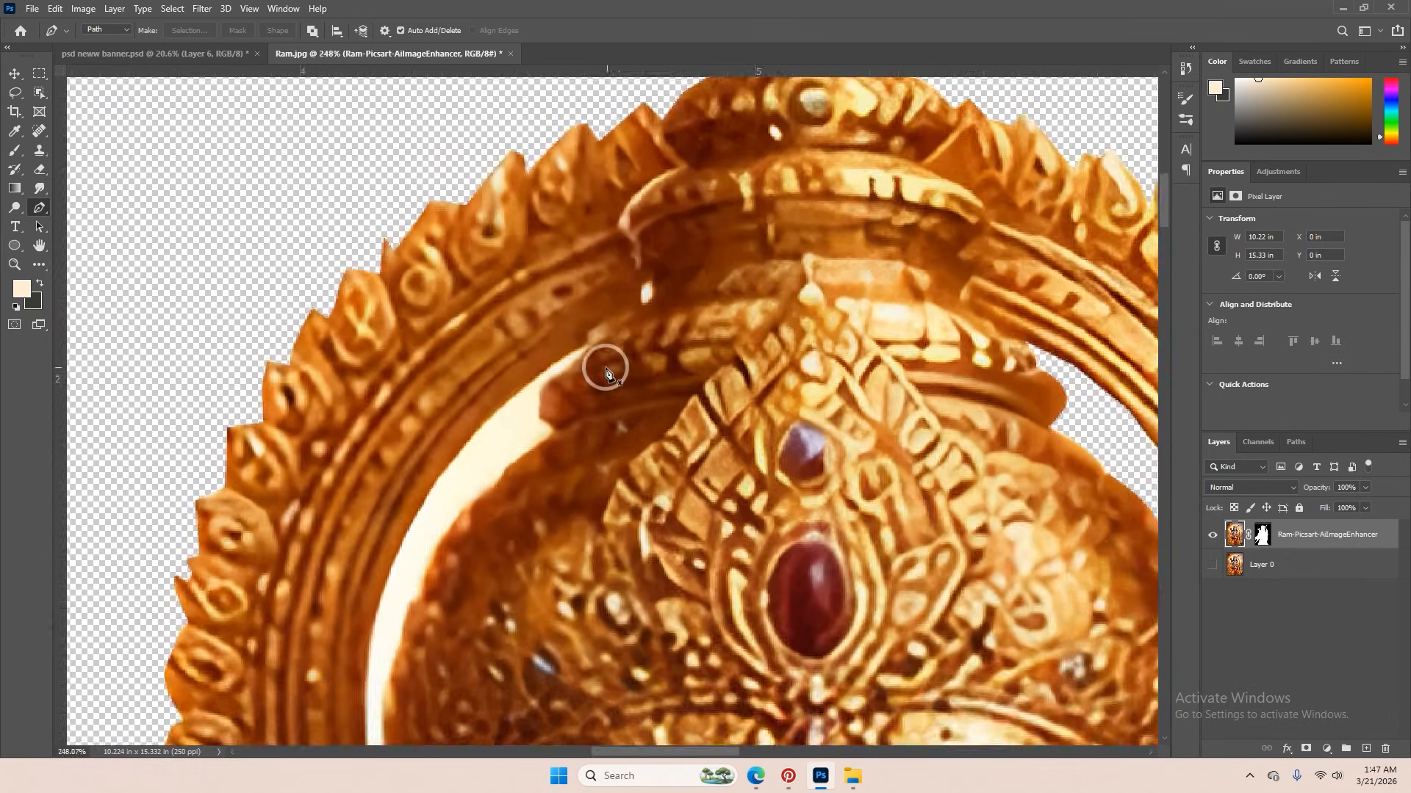
scroll(606, 372, up, 1)
click(583, 343)
click(555, 377)
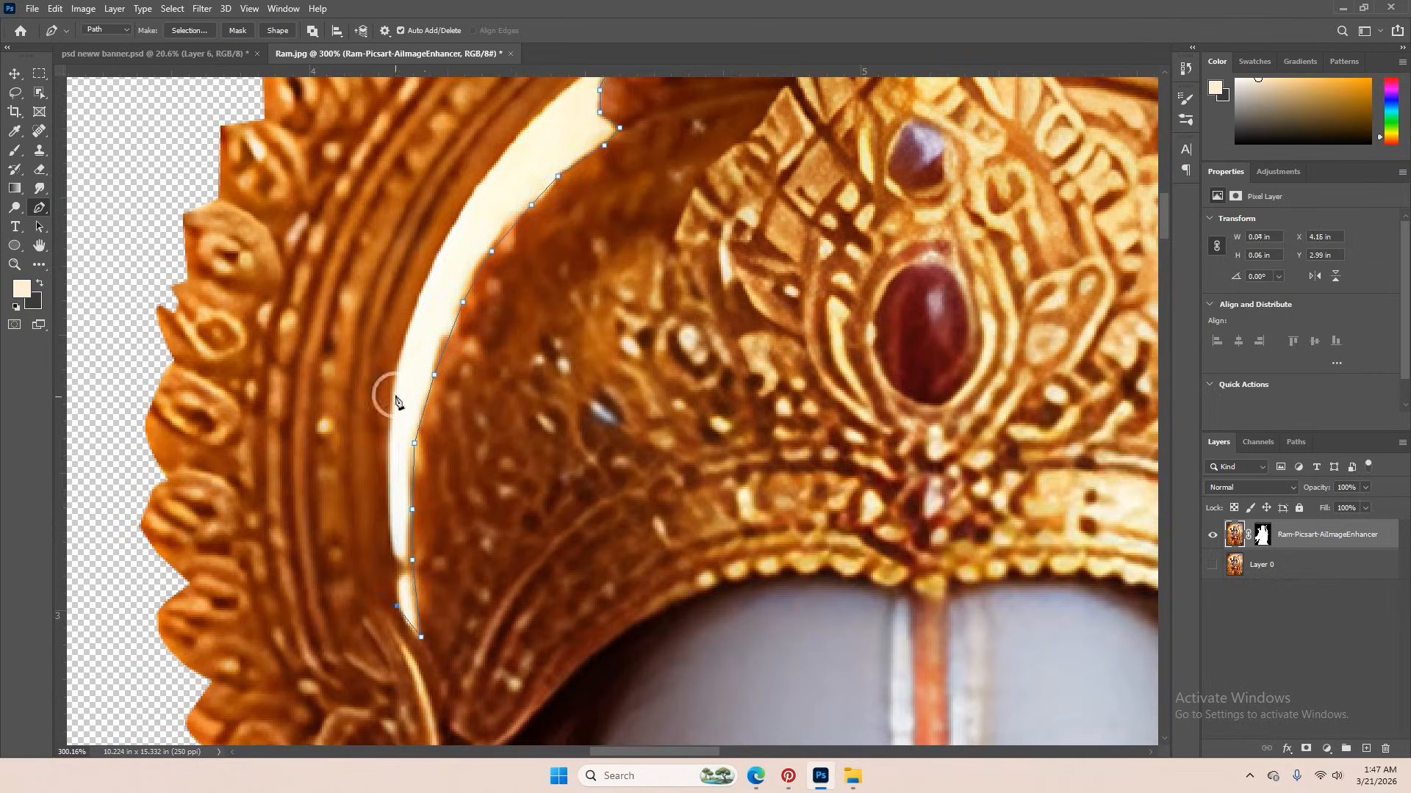
right_click(554, 252)
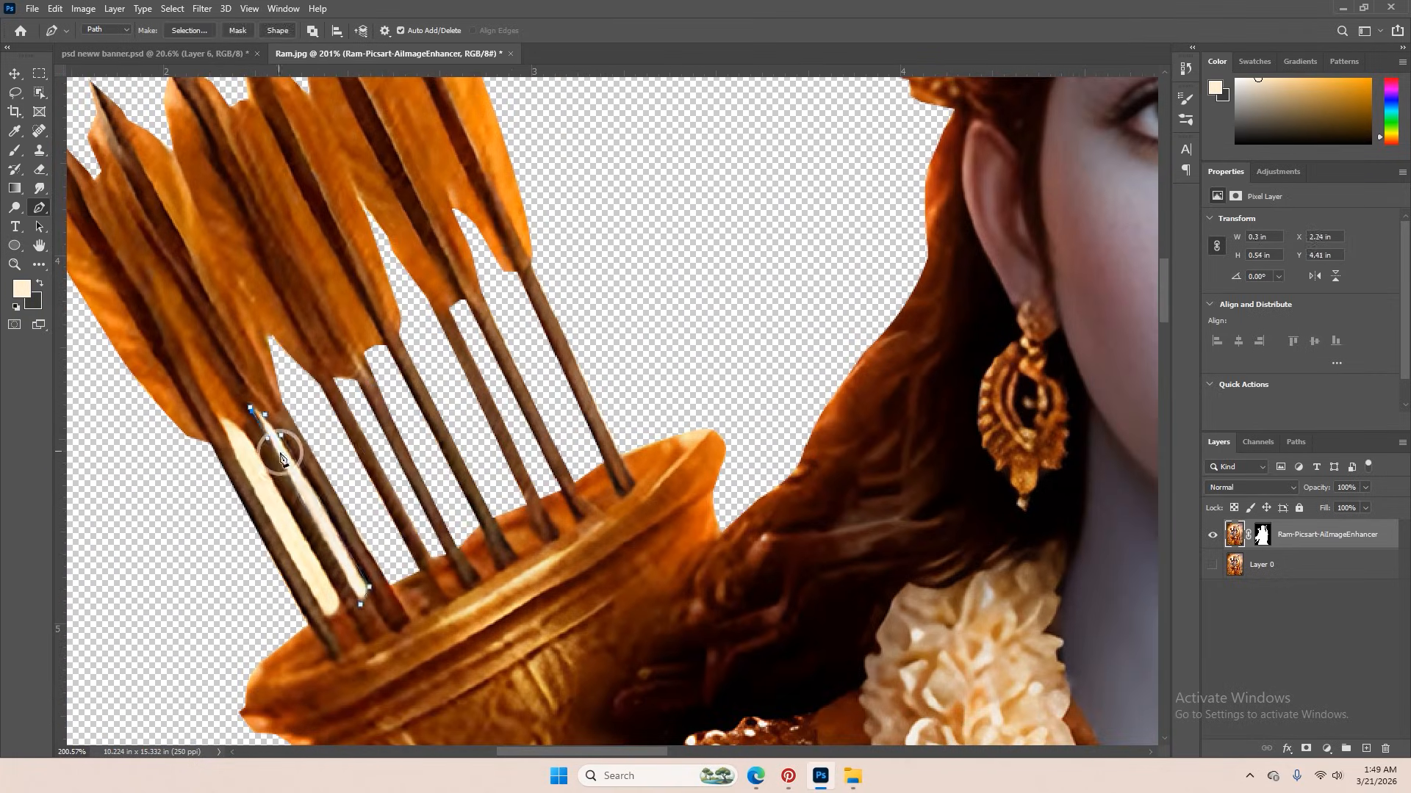
- Outline and remove the remaining background gaps between the arrows and beside the braceleted arm, checking the whole Ram cutout
click(769, 209)
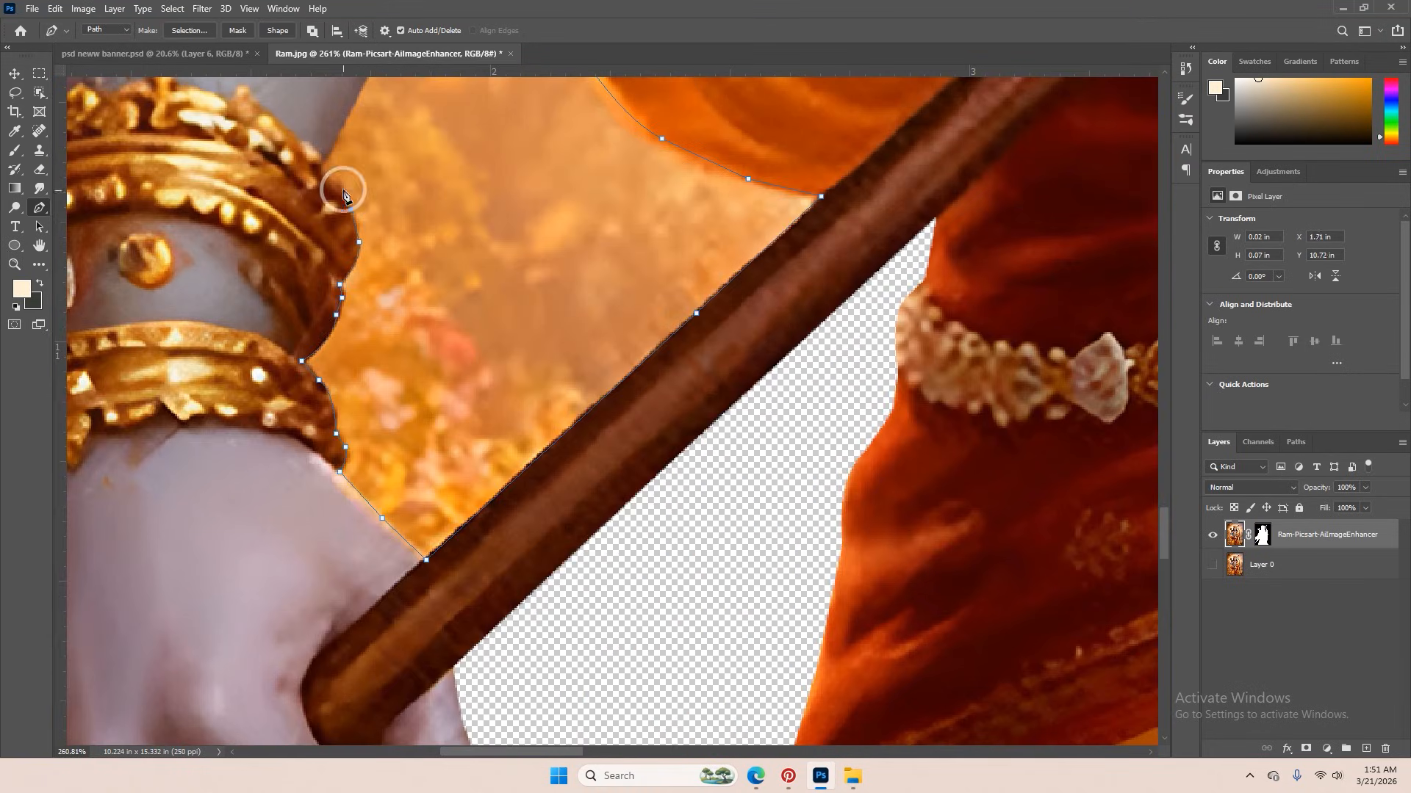
scroll(671, 387, down, 5)
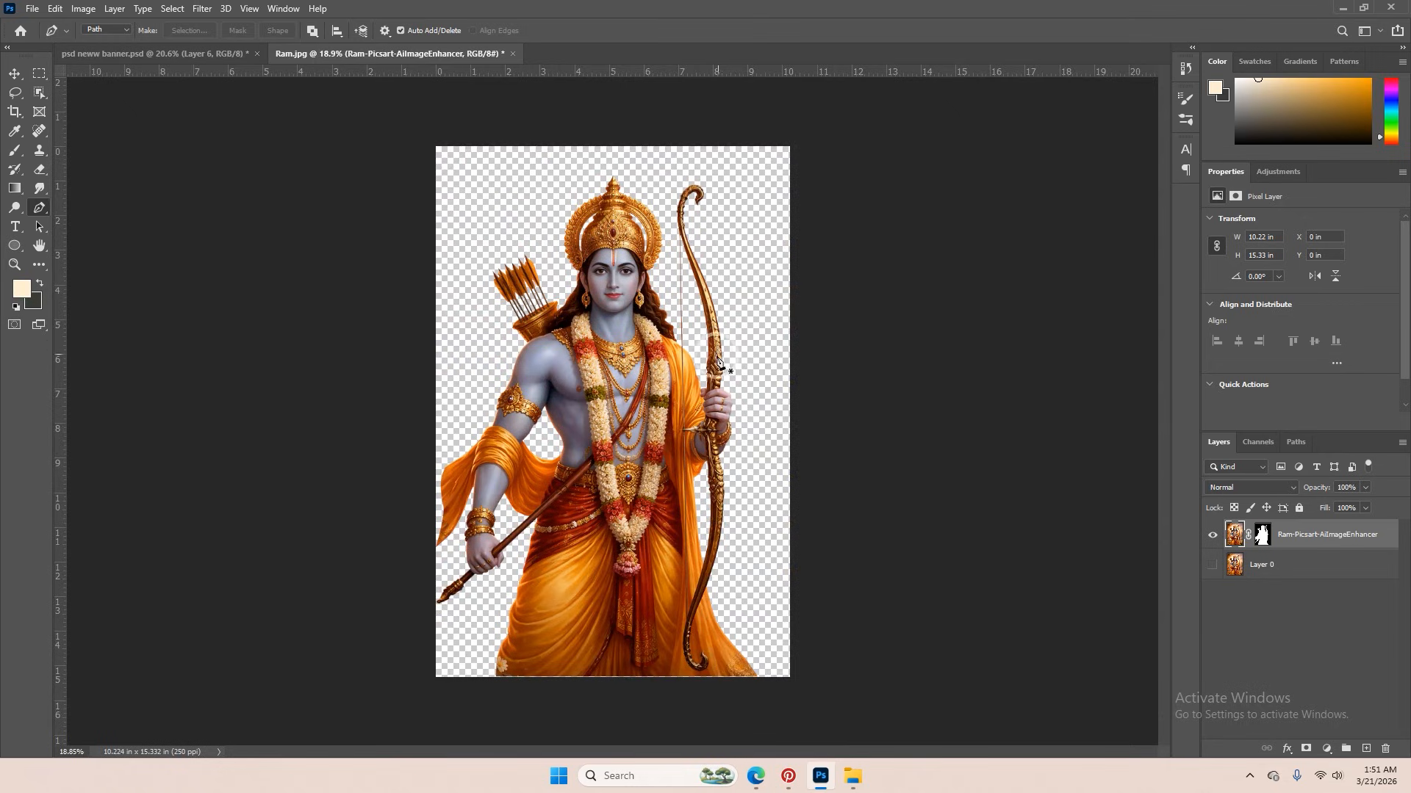
scroll(632, 474, up, 3)
scroll(631, 474, down, 3)
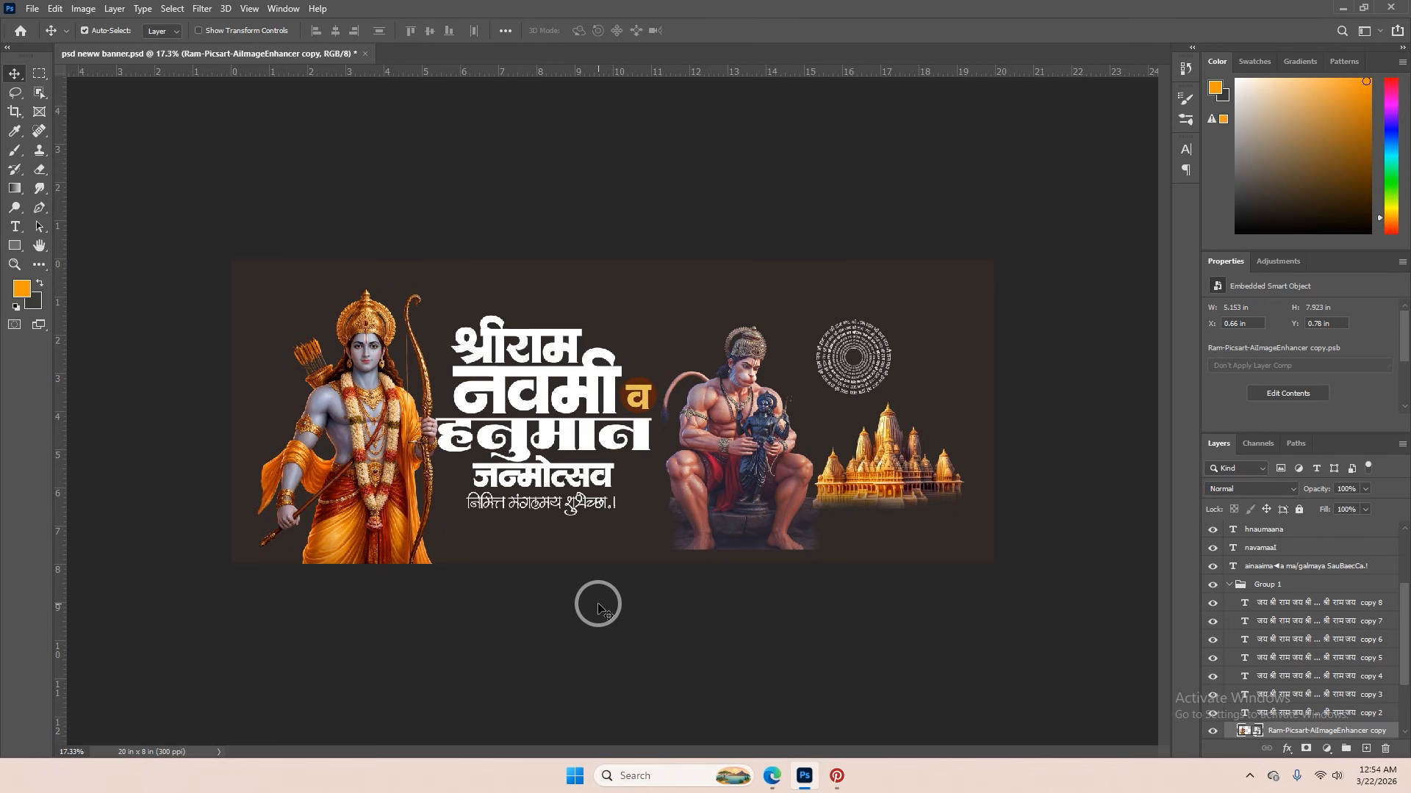
- Review the banner layout with its Ram and Hanuman figures, inspecting the हनुमान title line and the greeting line
scroll(598, 604, up, 2)
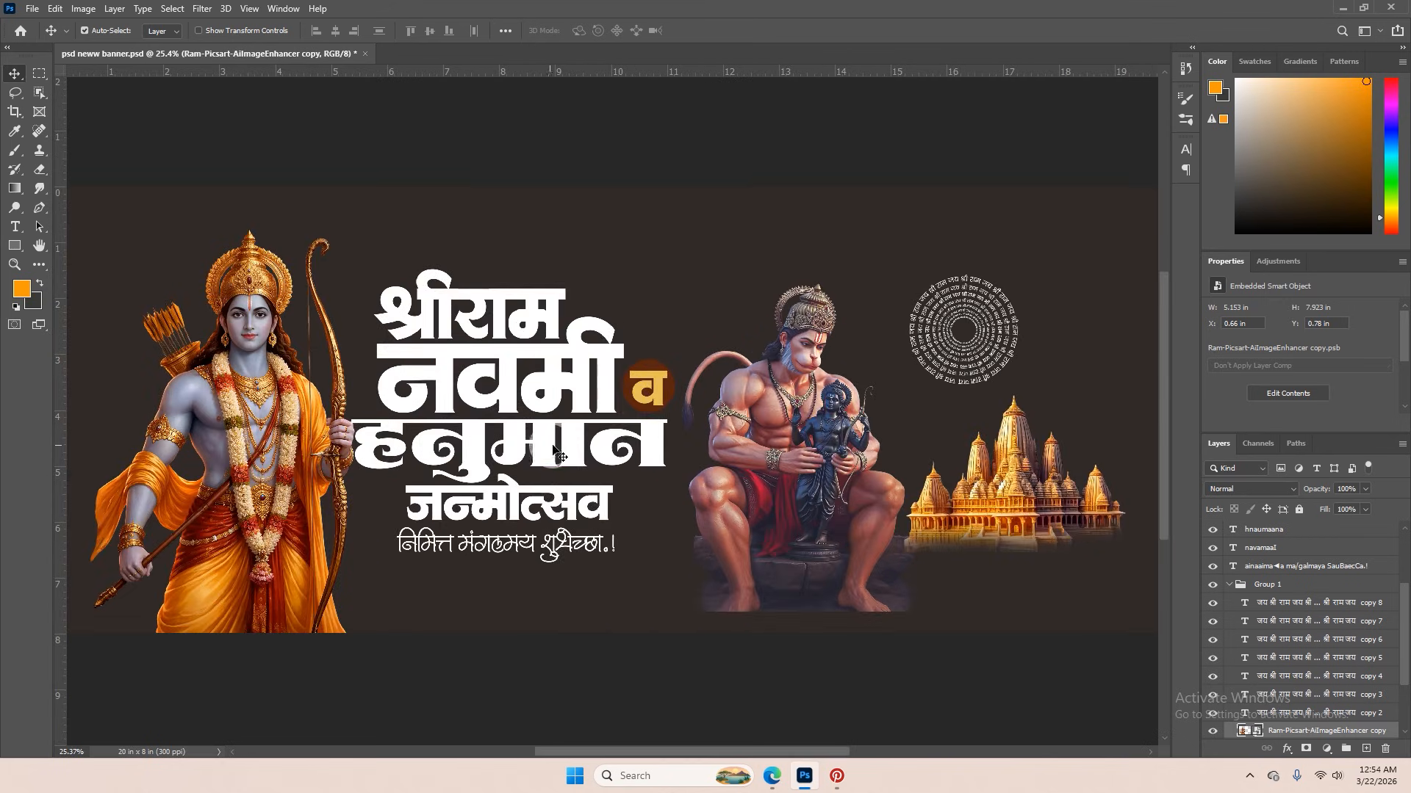
click(555, 452)
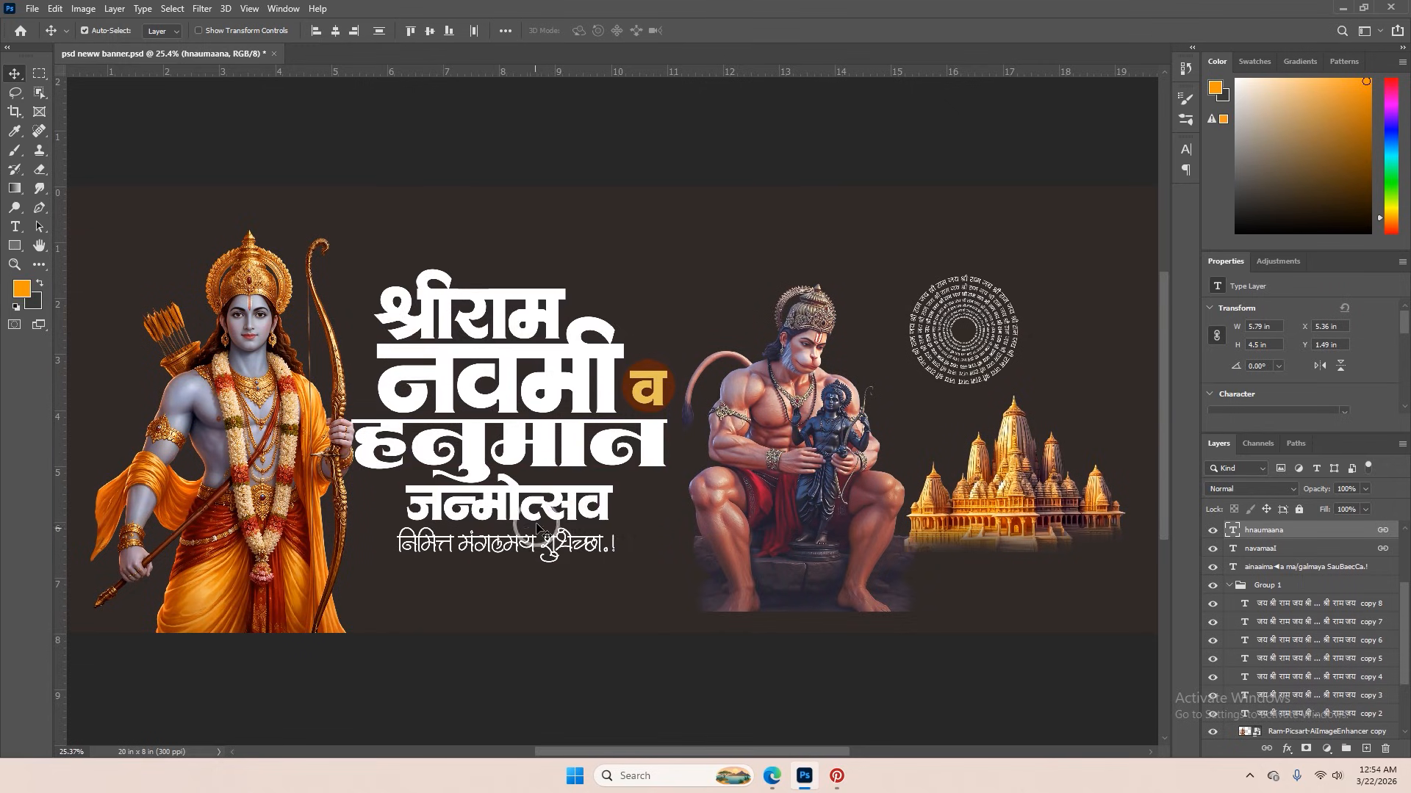
click(561, 558)
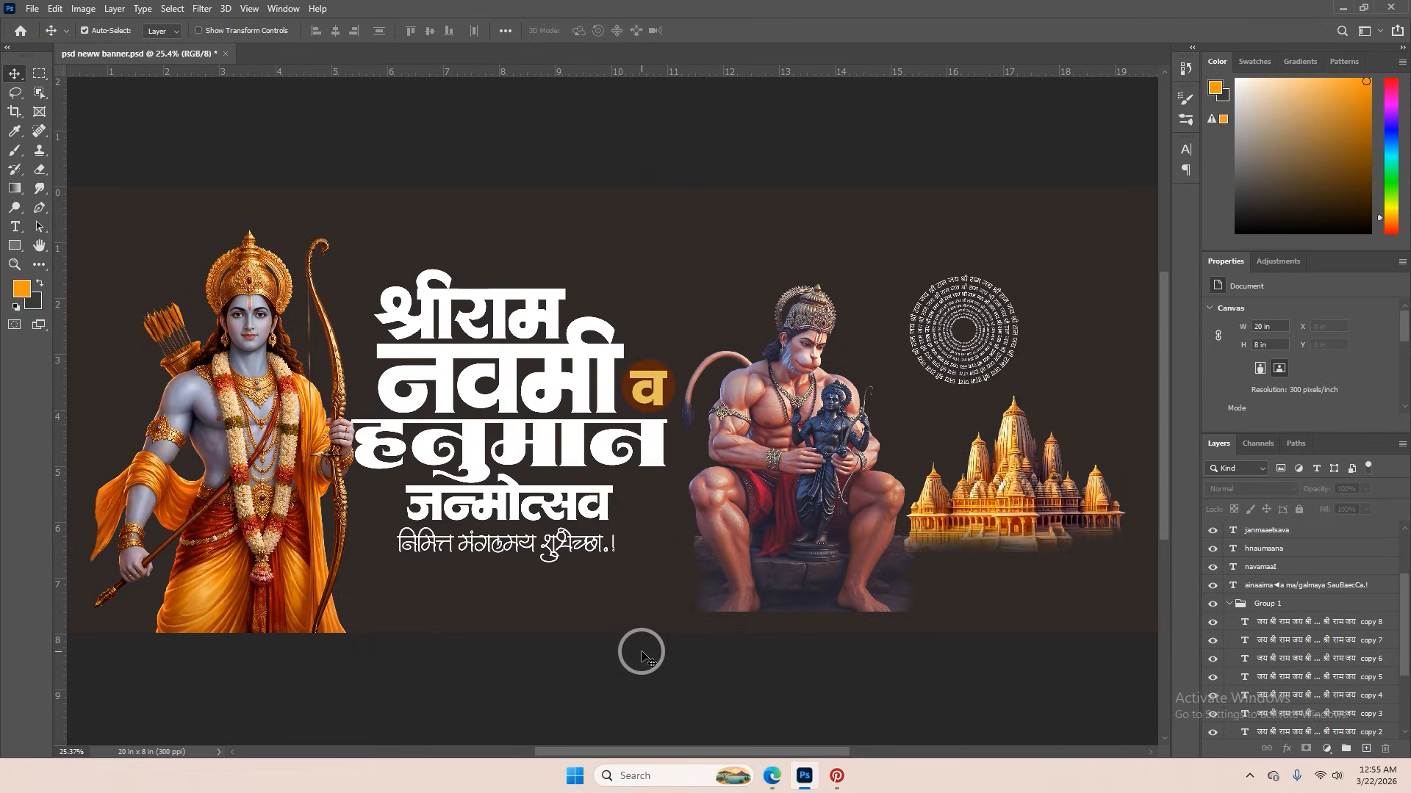
- Switch to Pinterest and download the red-orange nebula image with black sky from the orange background results
click(836, 780)
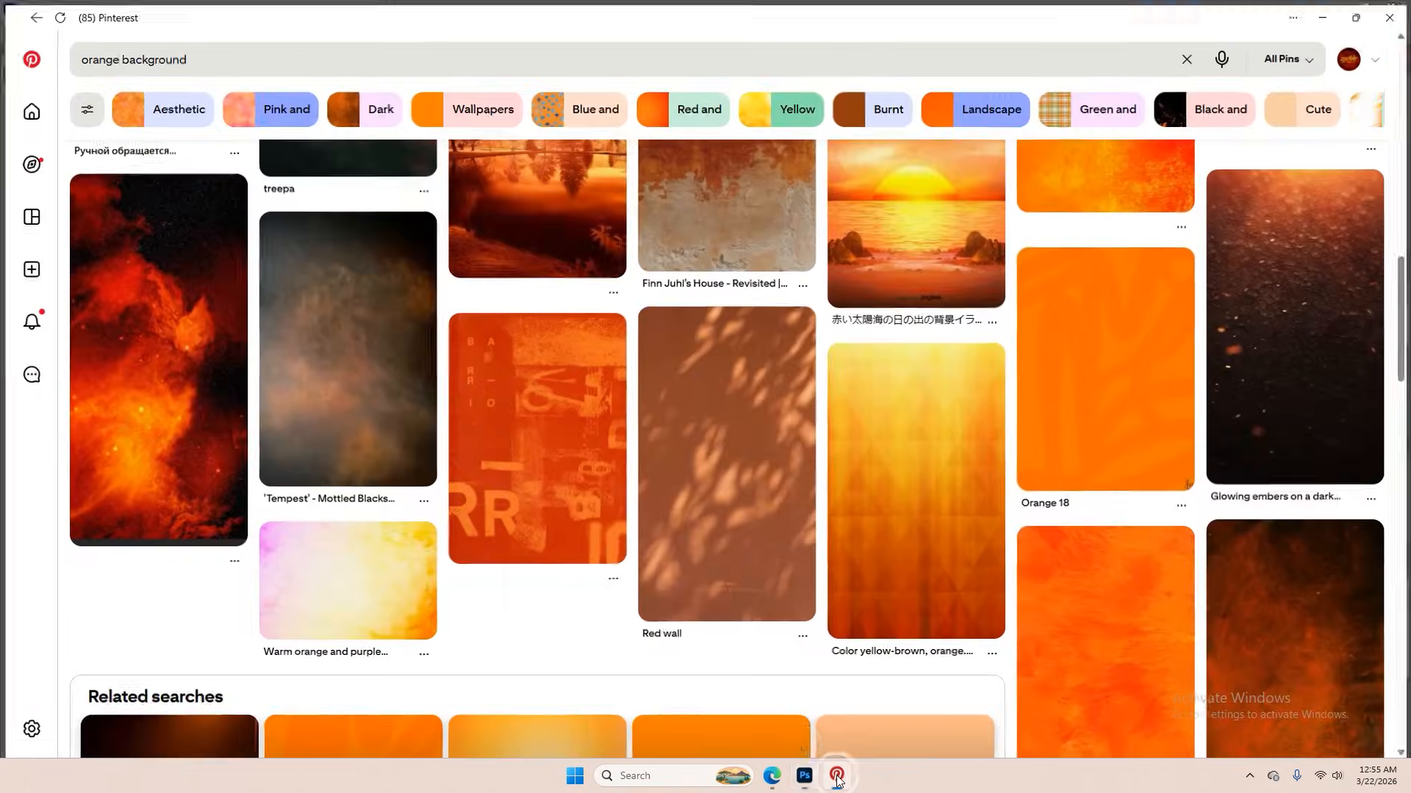
click(174, 38)
triple_click(174, 37)
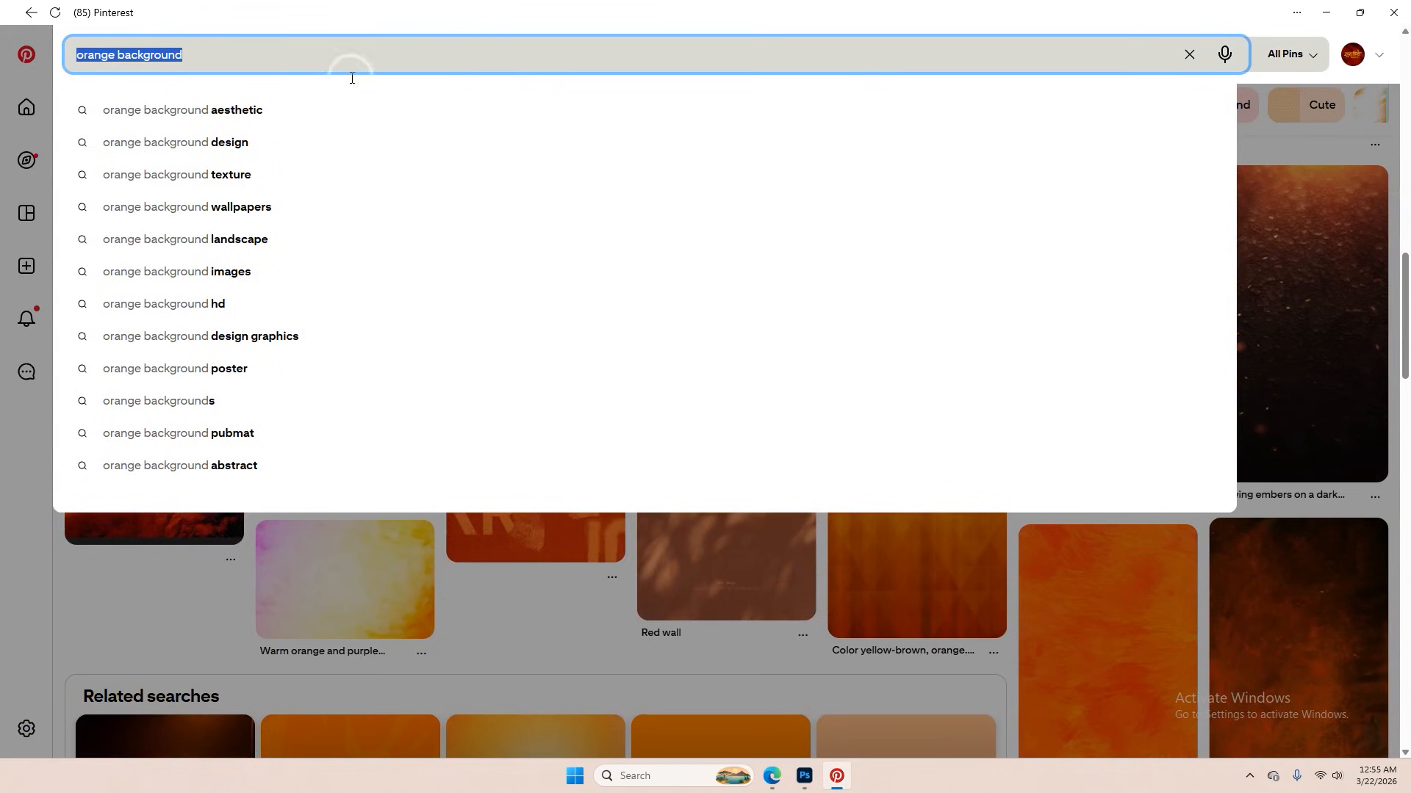
click(1266, 152)
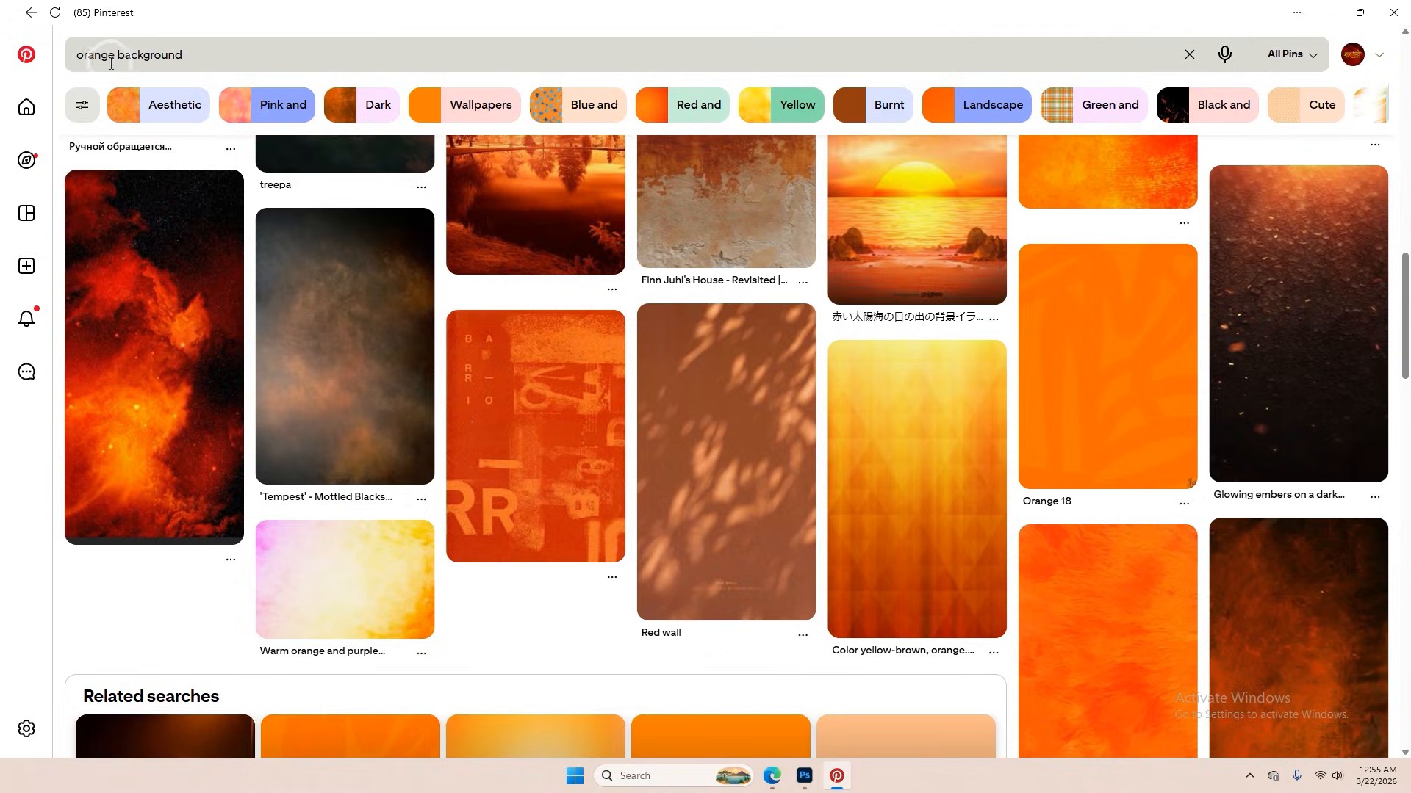
click(194, 397)
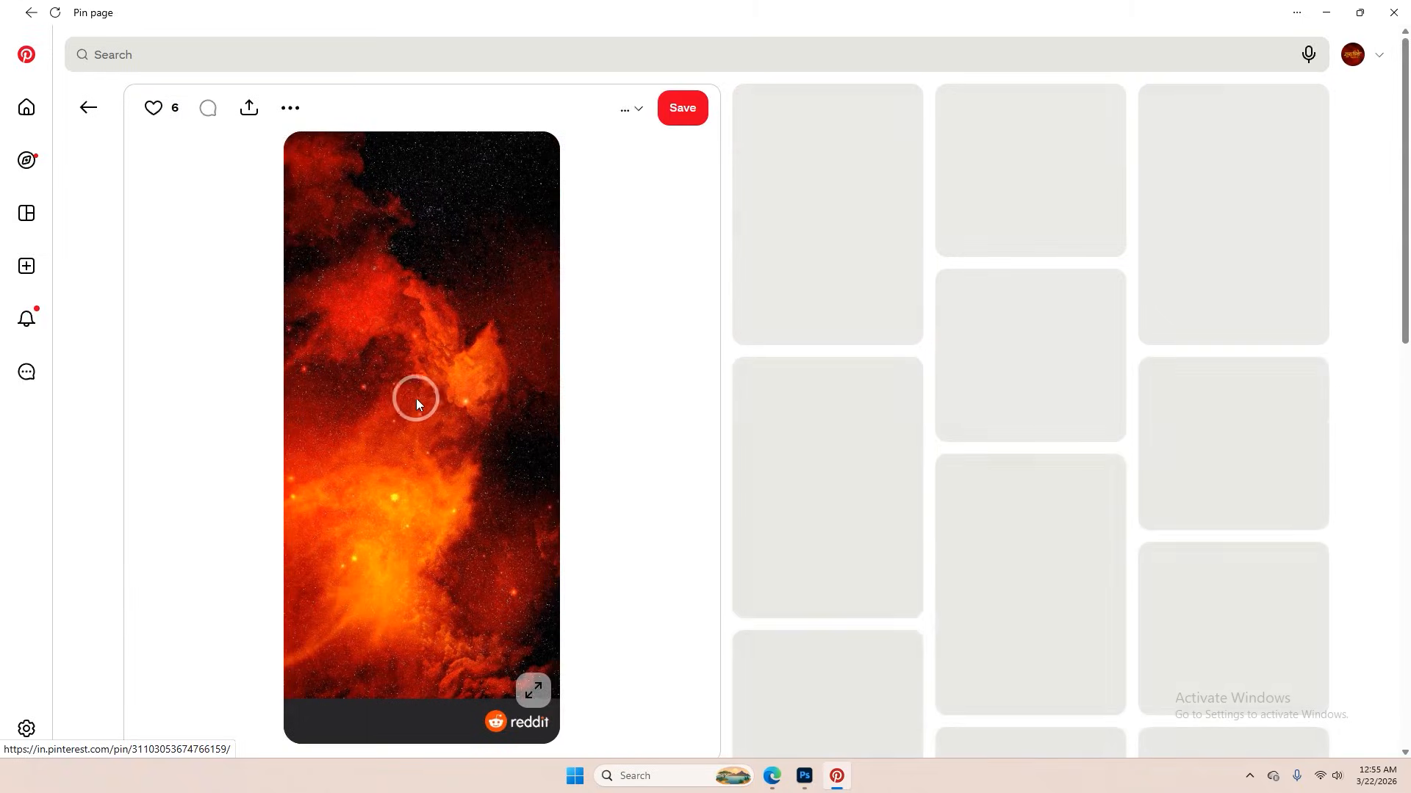
right_click(427, 389)
click(476, 427)
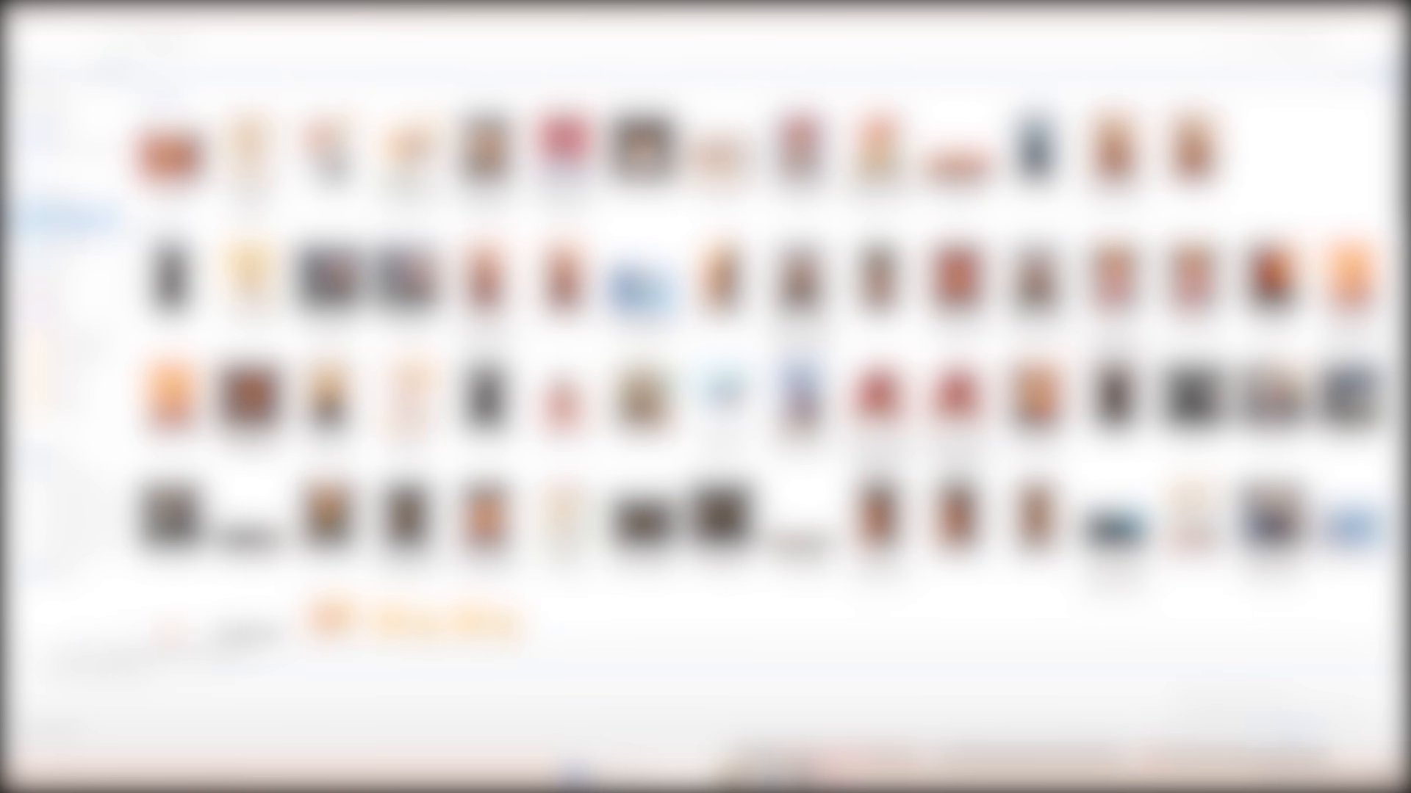
key(Return)
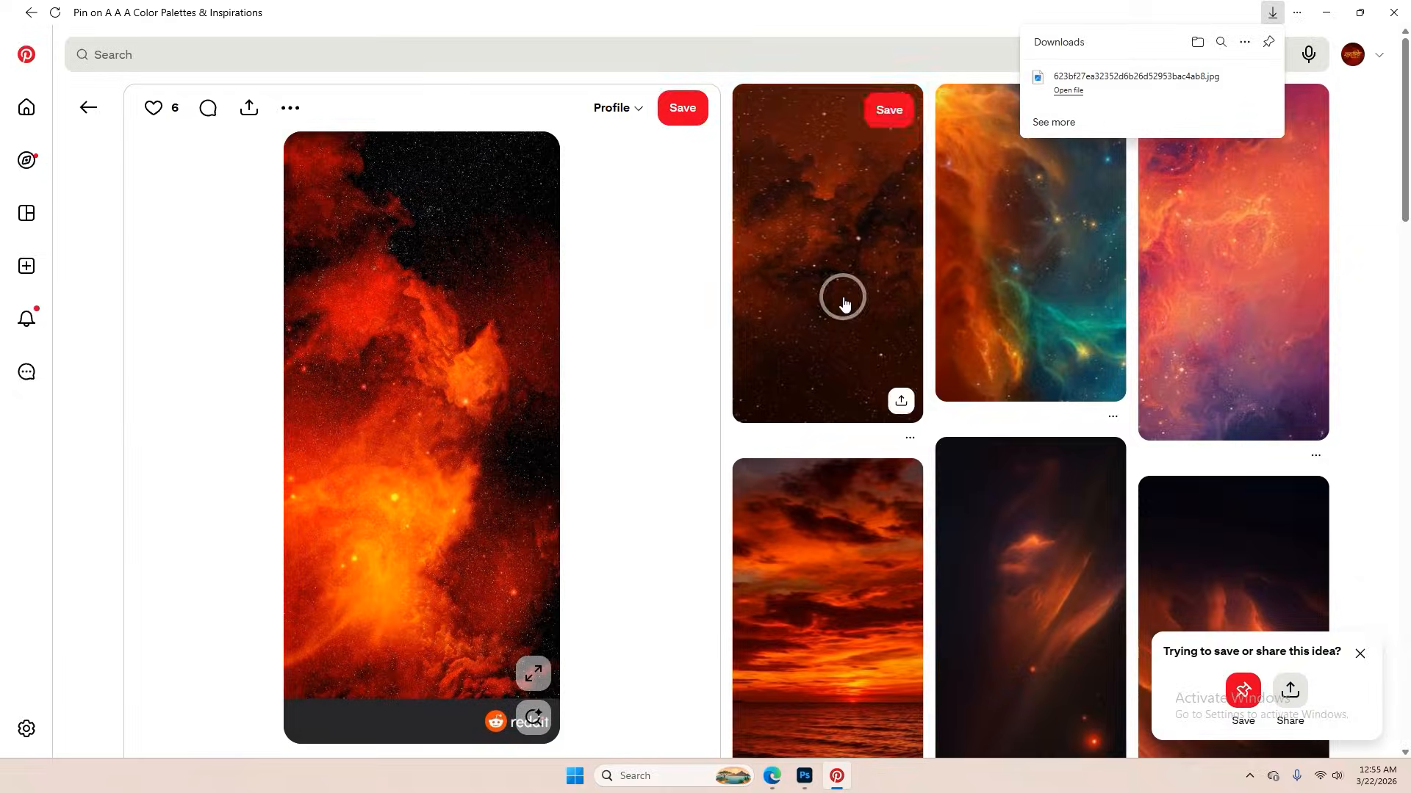
click(843, 304)
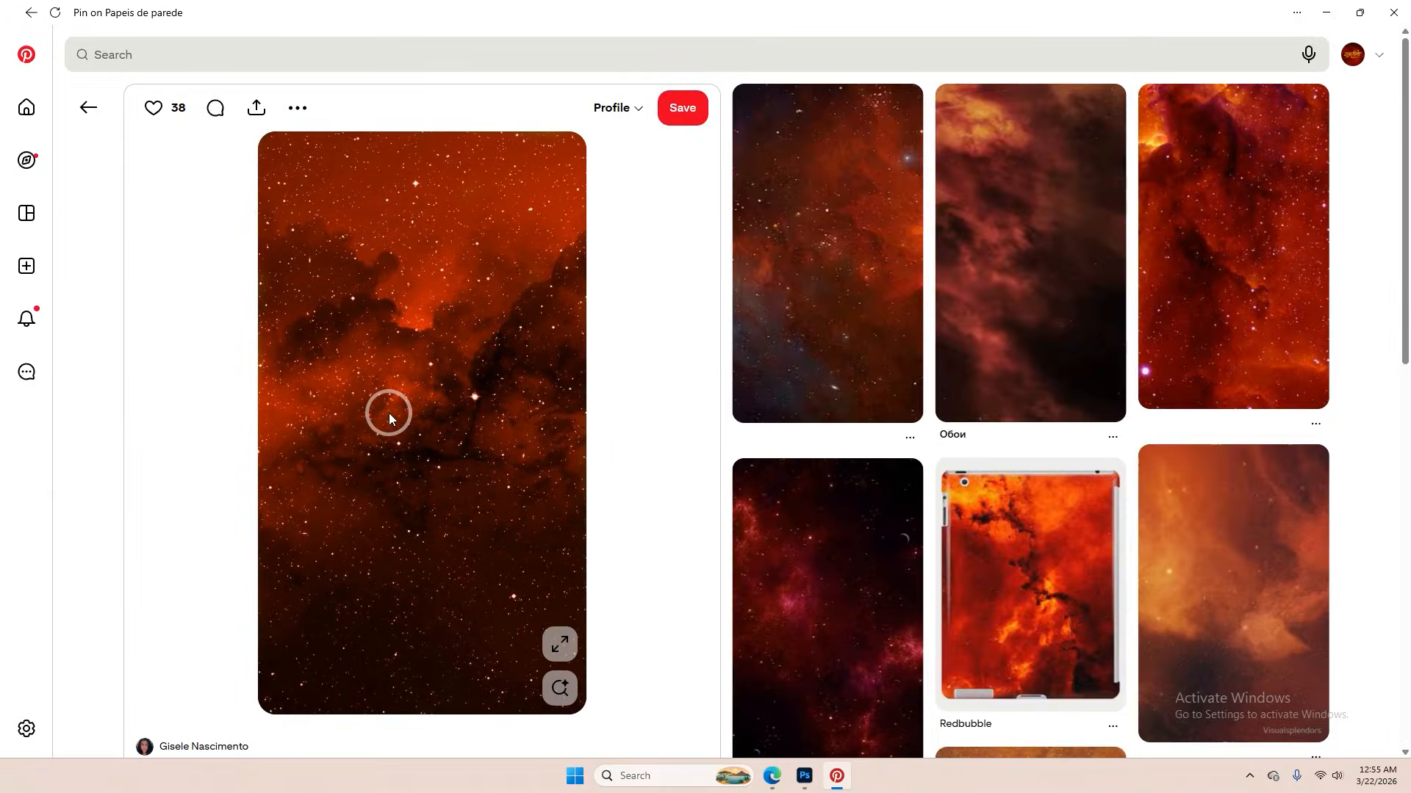
right_click(390, 413)
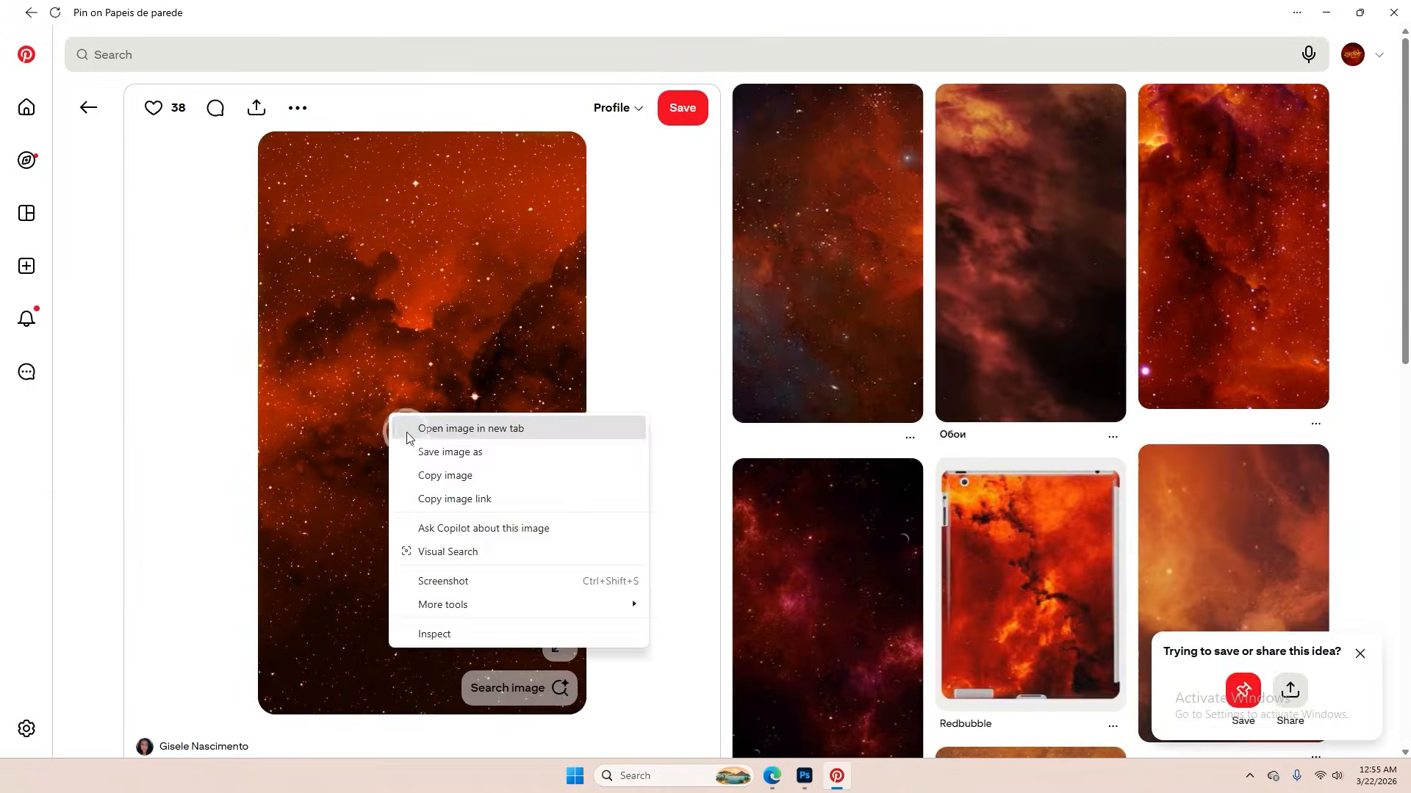
click(88, 108)
click(88, 107)
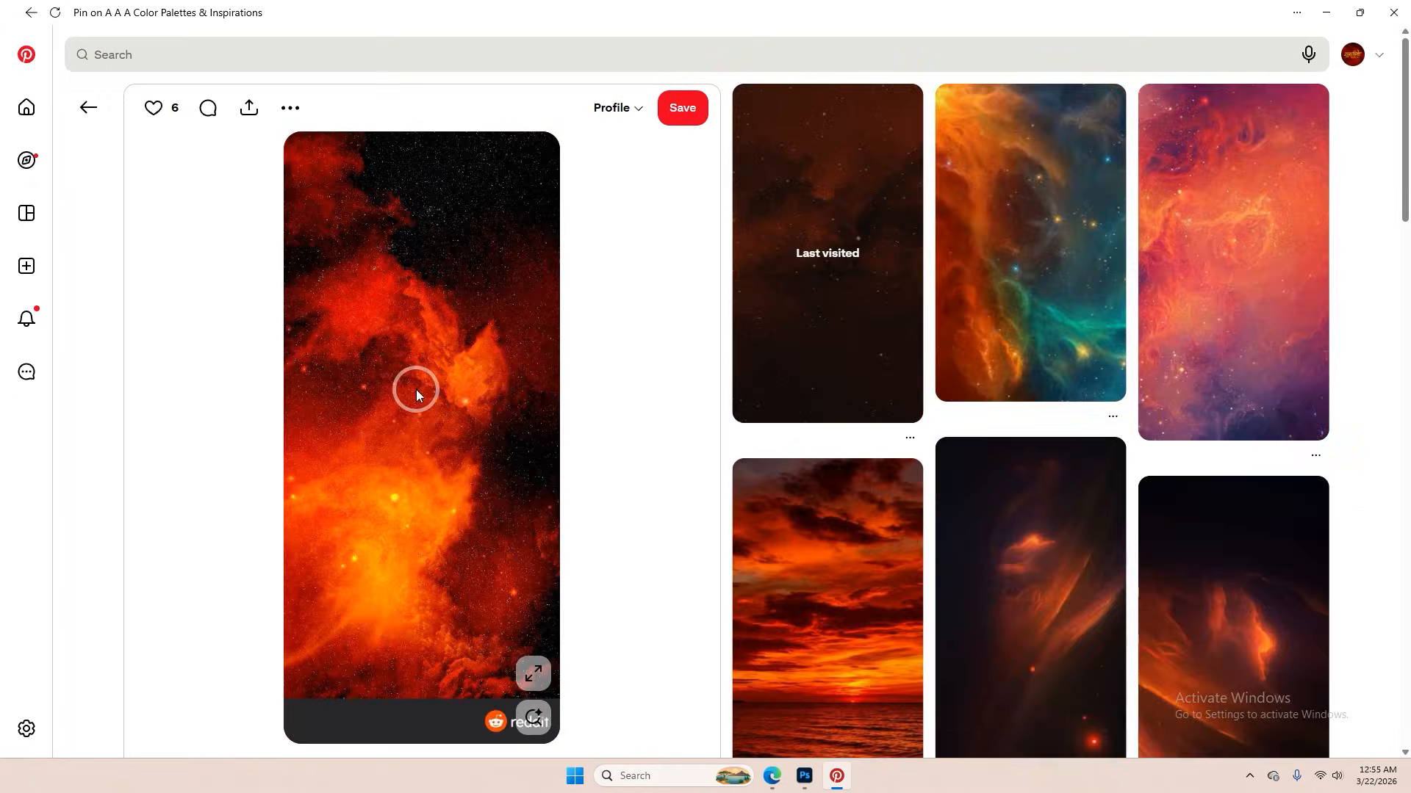
- Download the related dark nebula image with glowing orange streaks and small red stars
scroll(601, 529, down, 1)
scroll(692, 538, up, 1)
scroll(717, 542, down, 5)
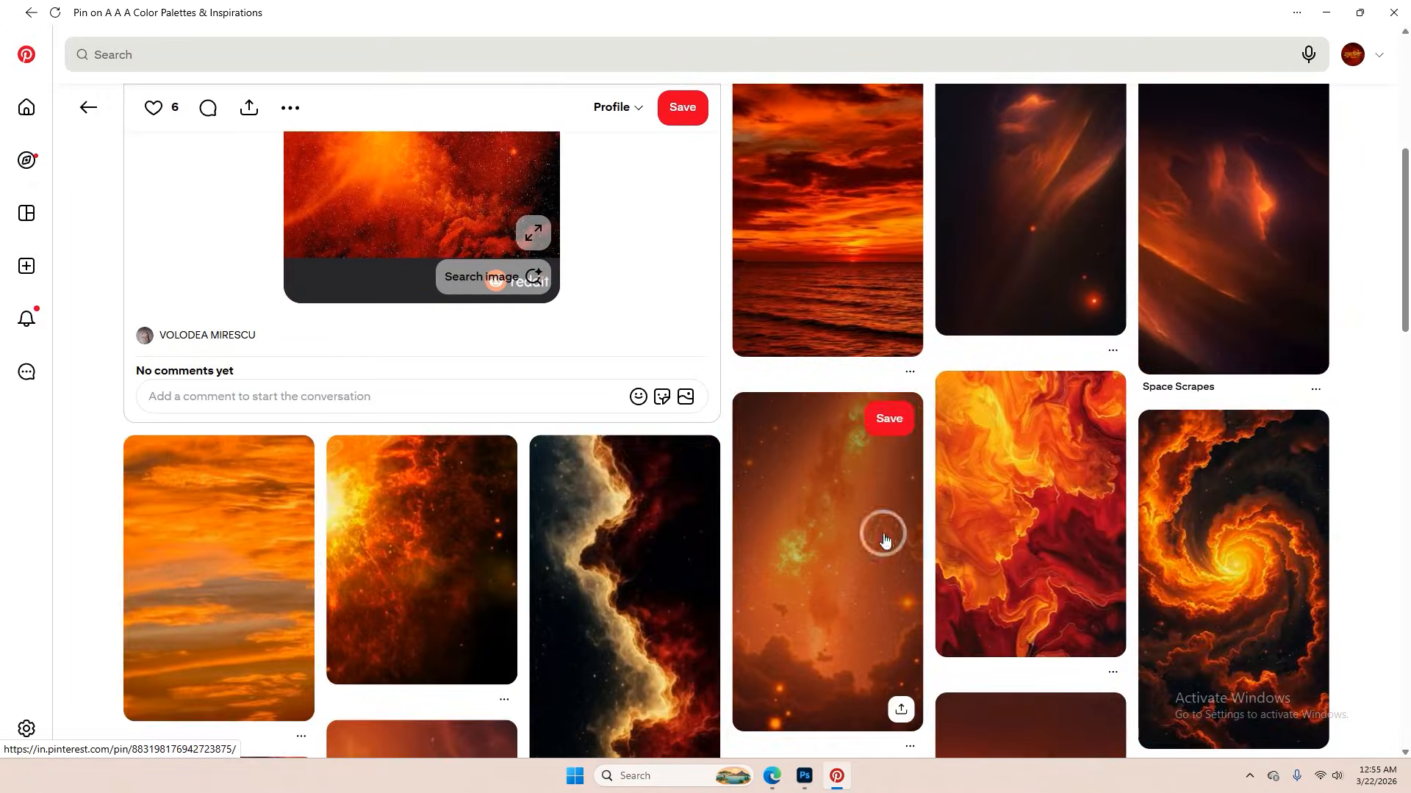
scroll(884, 540, up, 3)
click(991, 448)
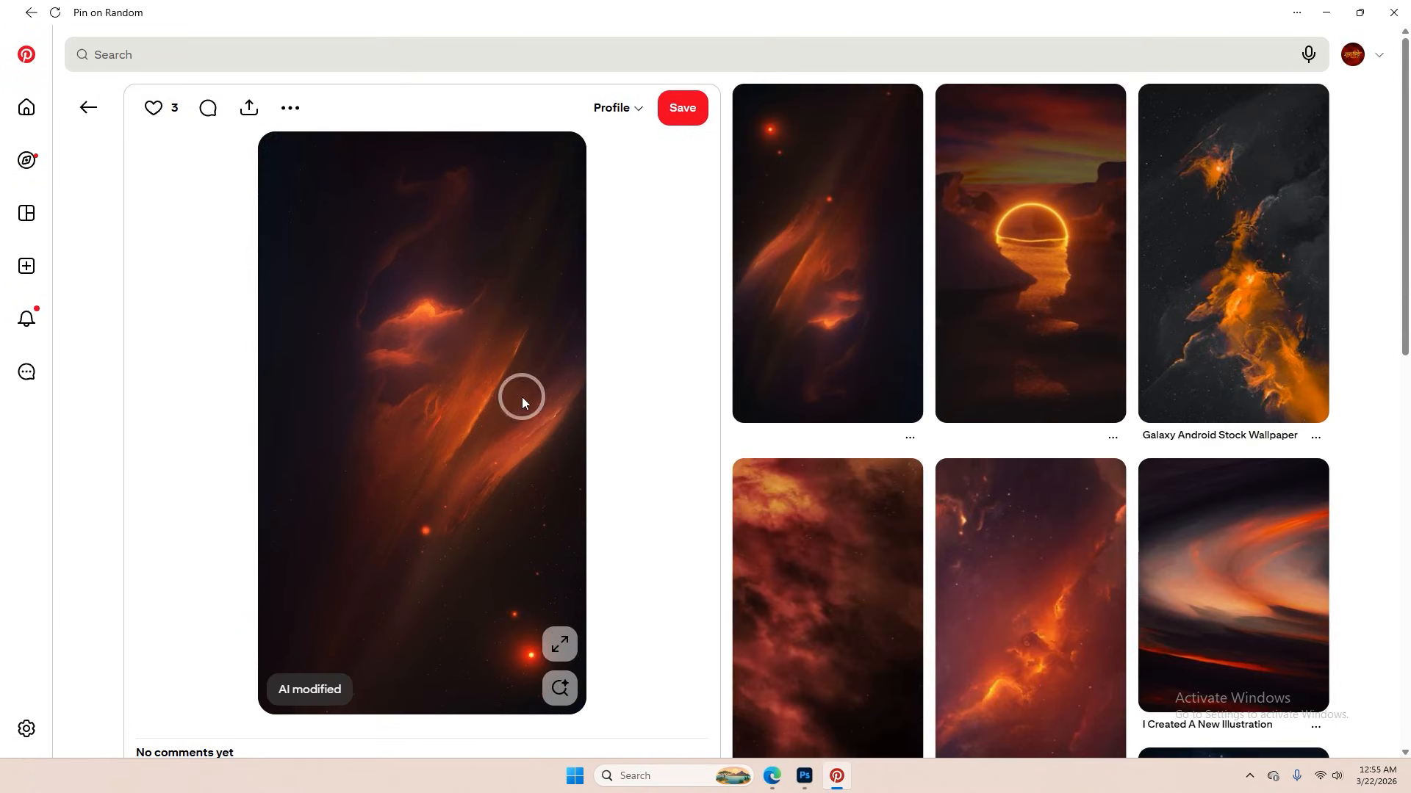
right_click(601, 438)
right_click(495, 393)
click(540, 432)
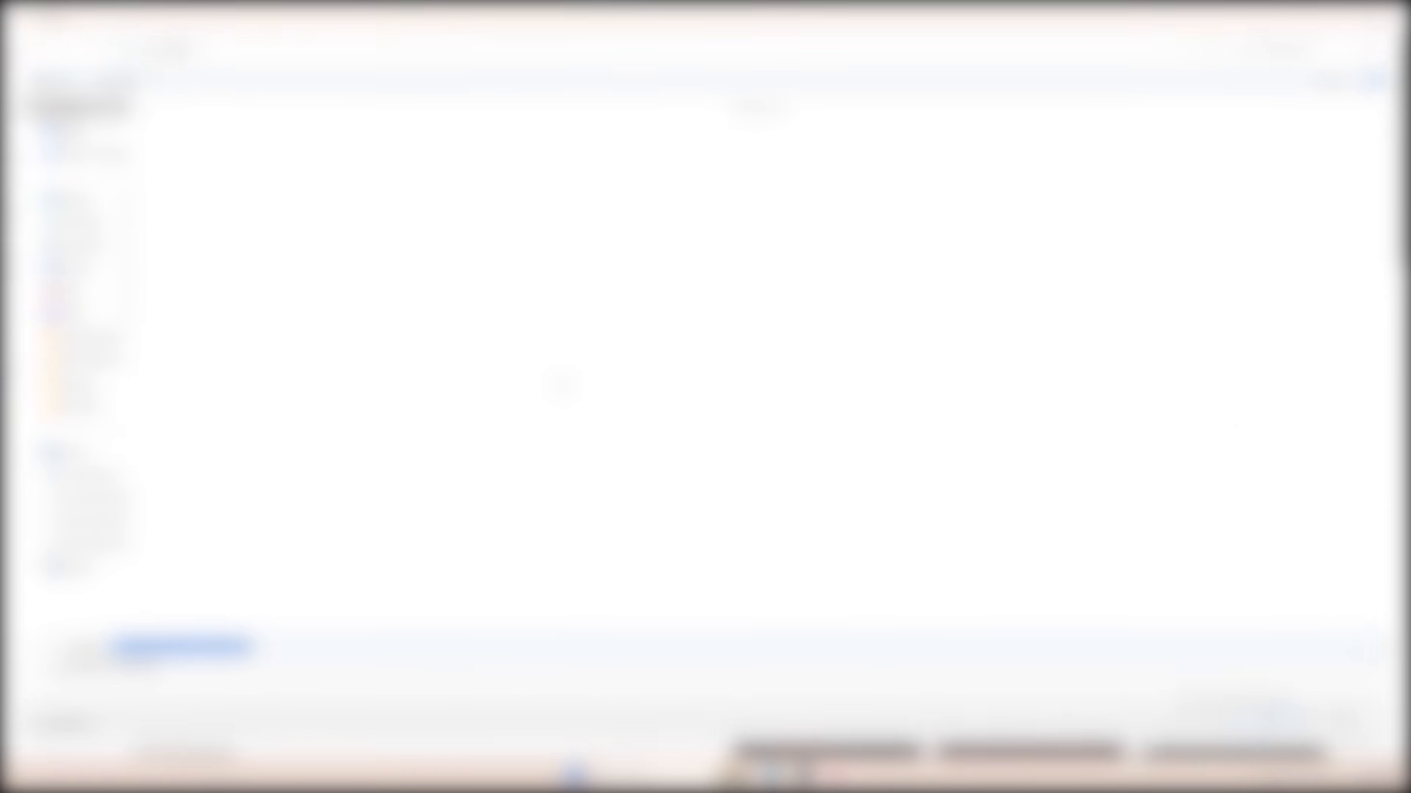
key(Return)
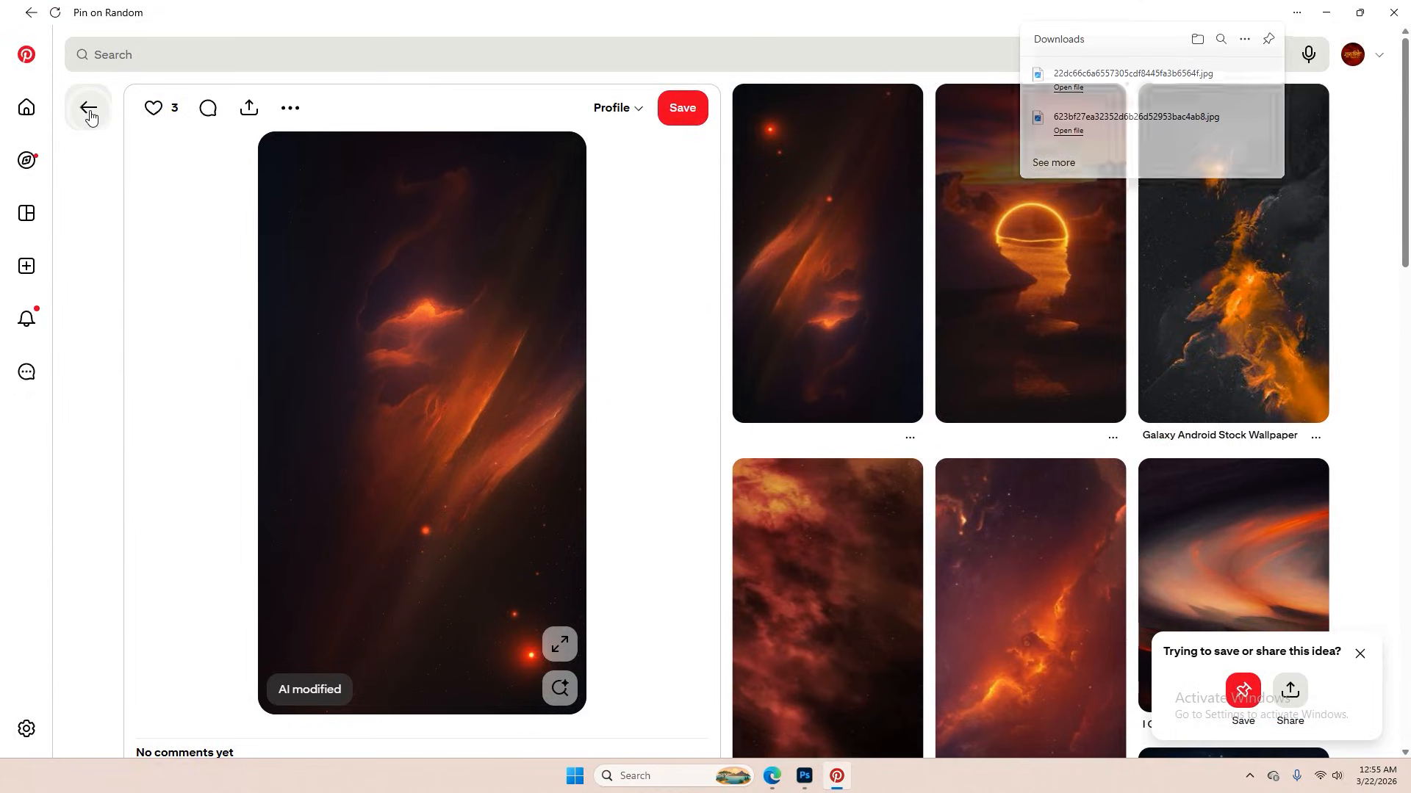
- Leave the nebula pin and search Pinterest for "shree ram"
click(89, 108)
click(227, 58)
text(shree ram)
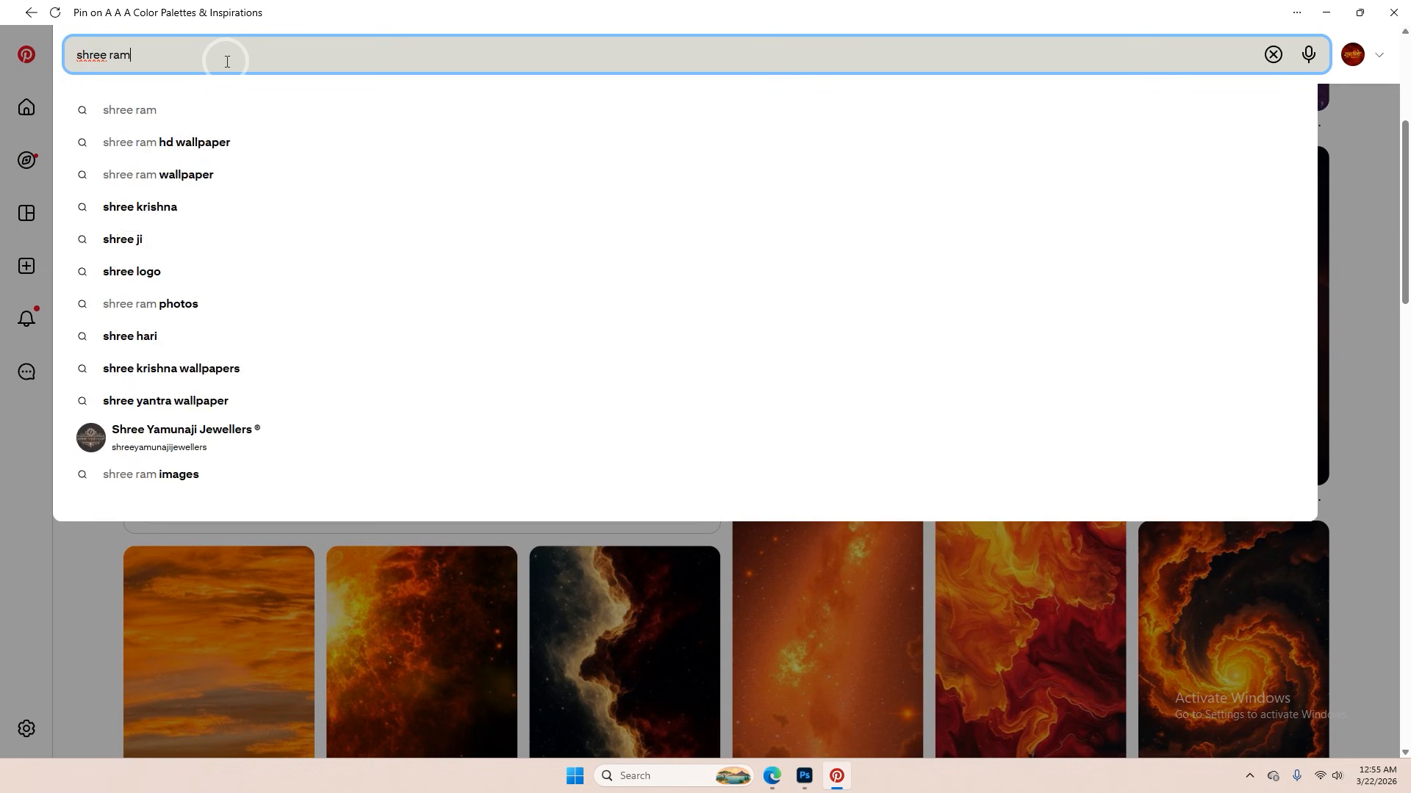
key(Return)
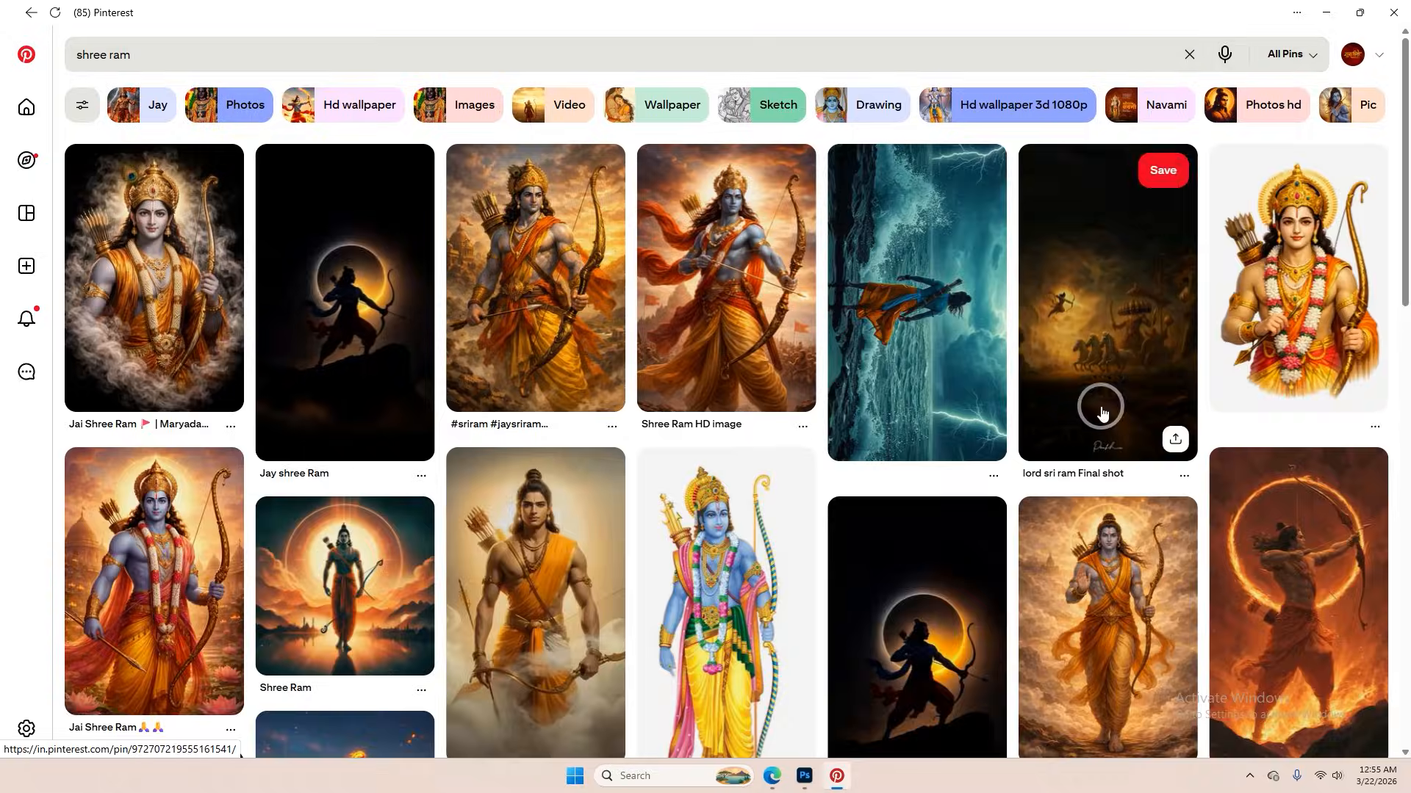
- View the "Jai Shree Ram" pin of Ram with a garland and bow, return, and look through the first "shree ram" results
click(136, 582)
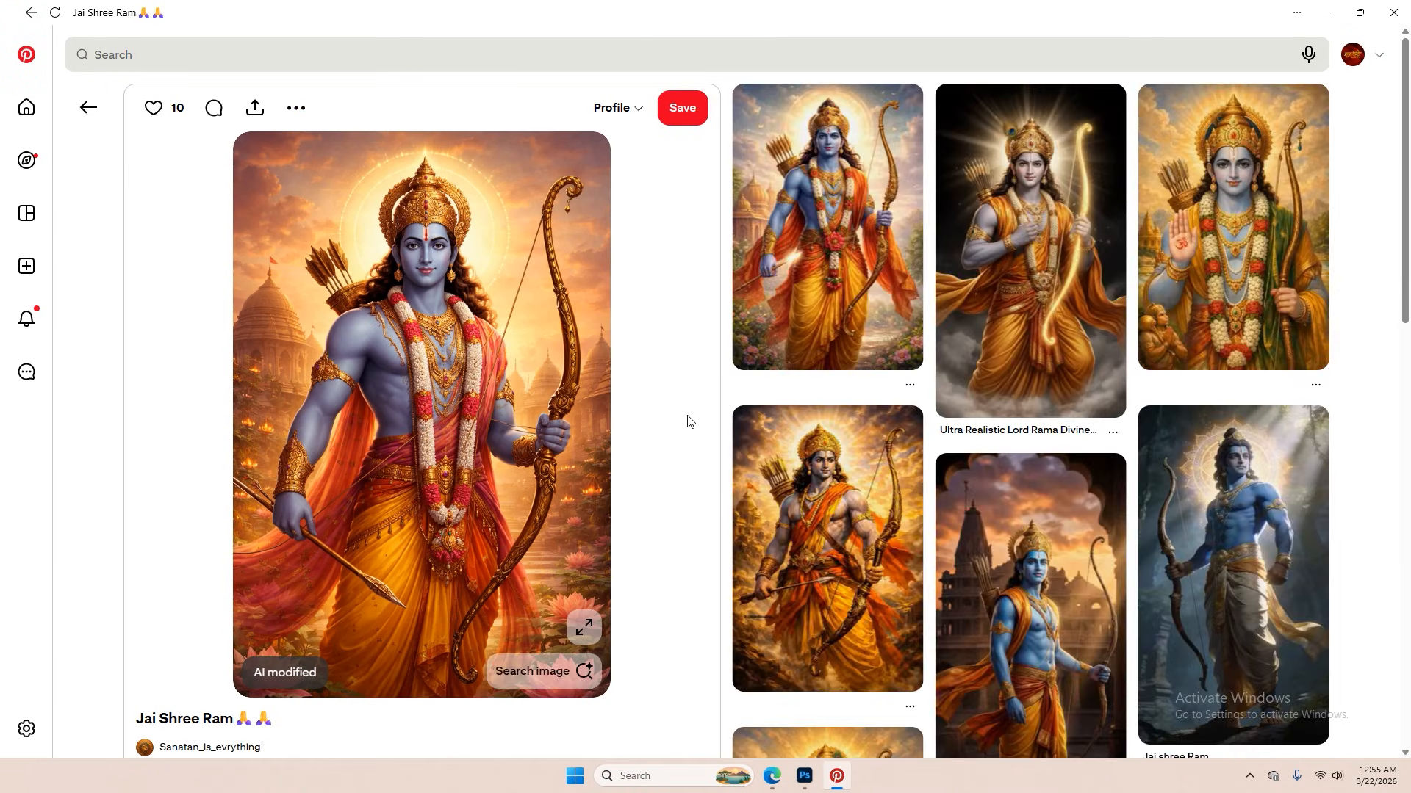
click(88, 107)
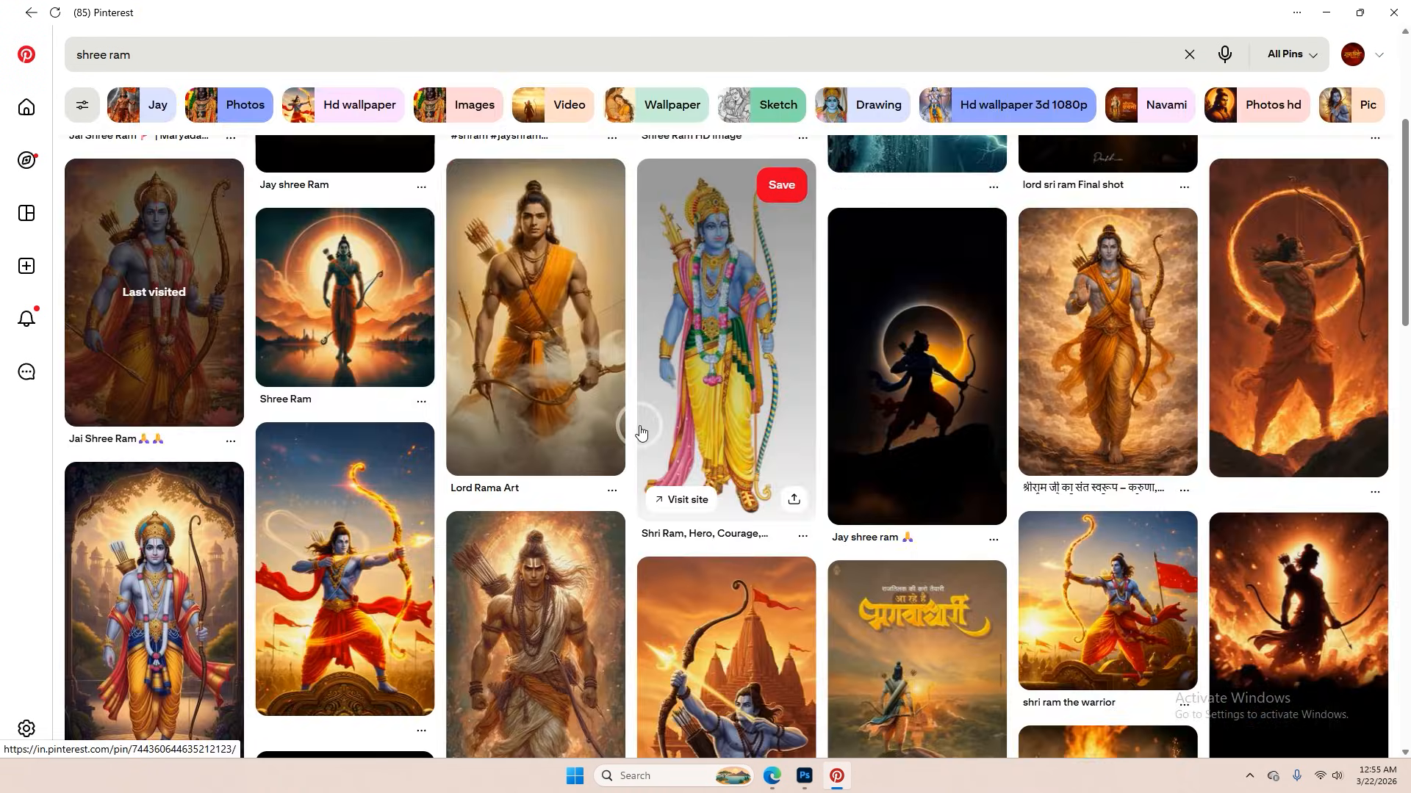
scroll(639, 433, down, 6)
scroll(836, 584, down, 8)
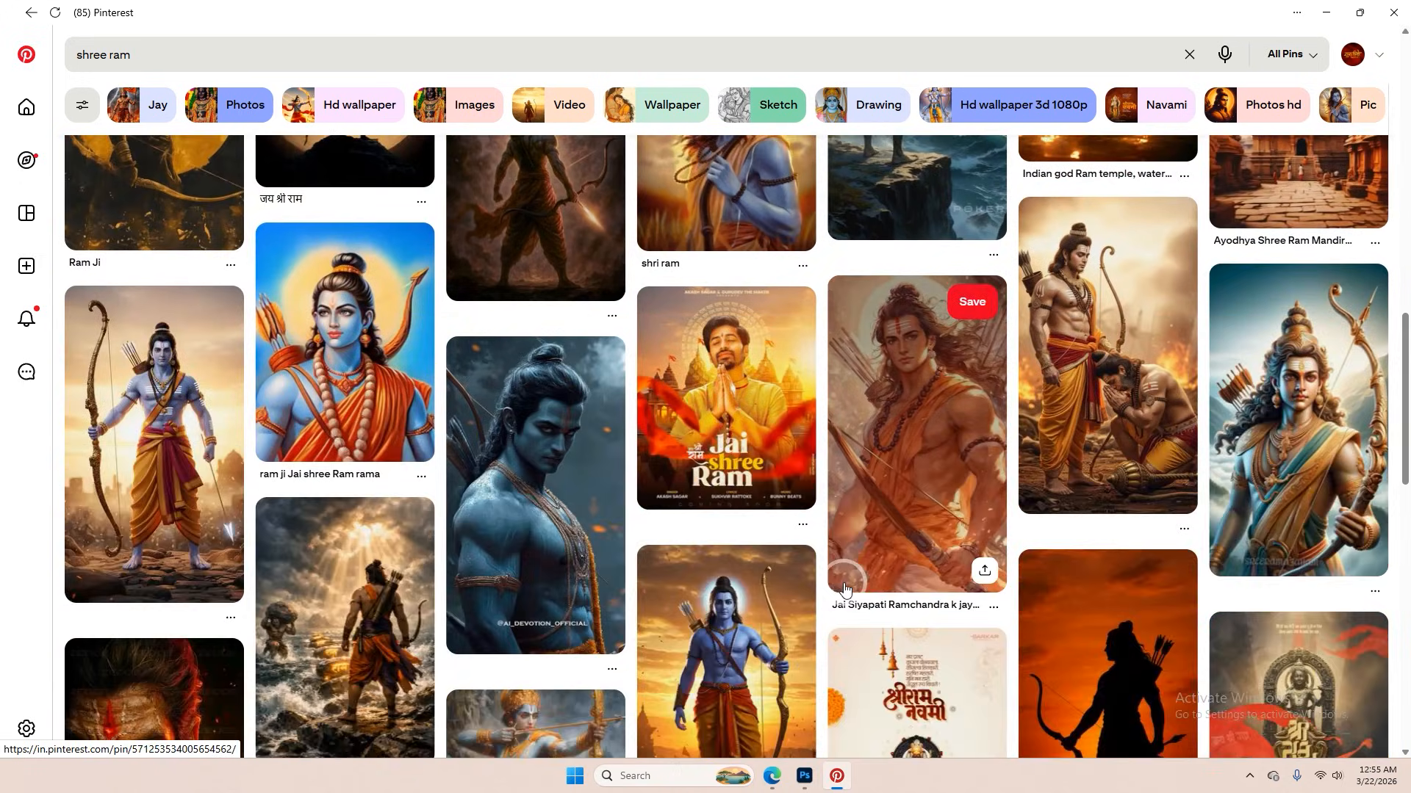
scroll(733, 526, down, 9)
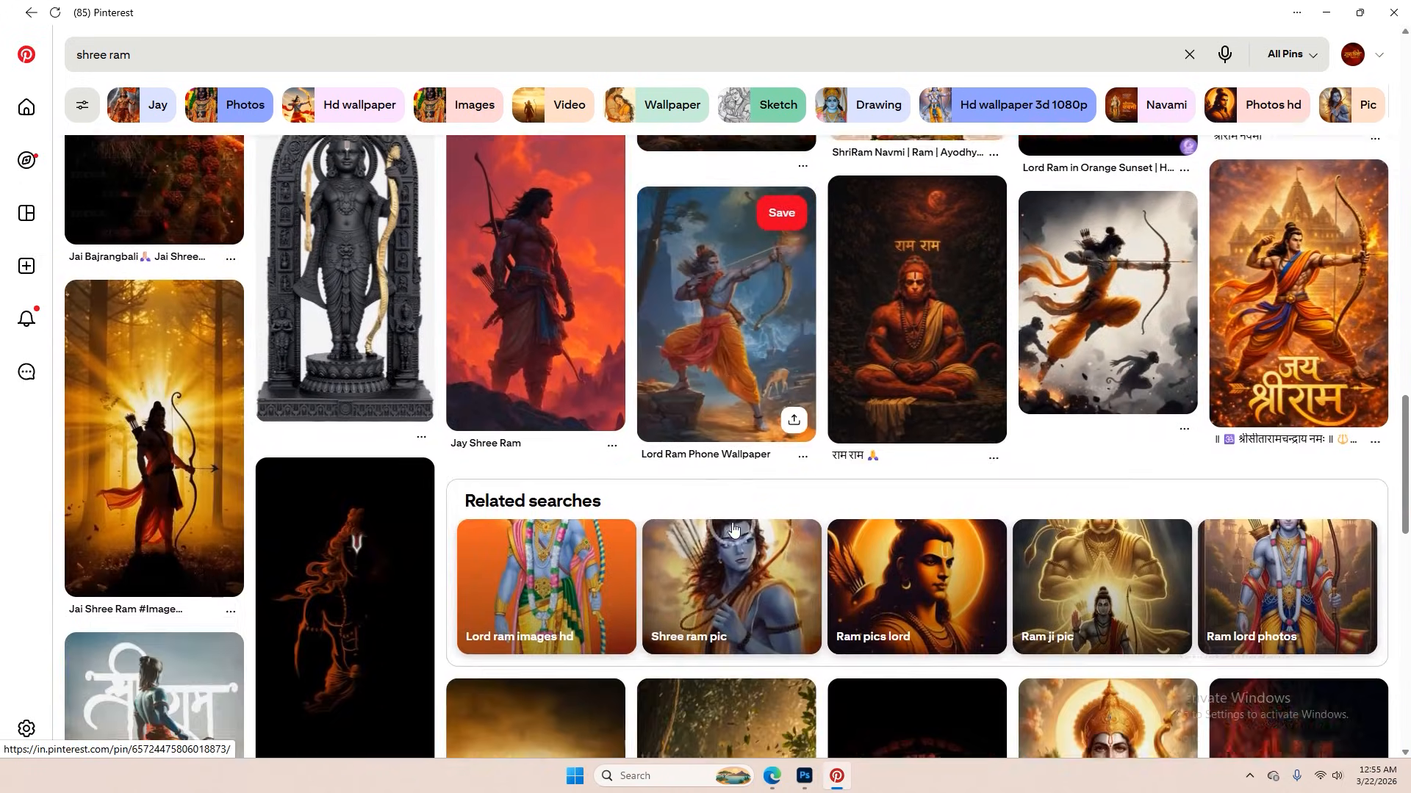
scroll(732, 526, up, 3)
scroll(732, 526, up, 12)
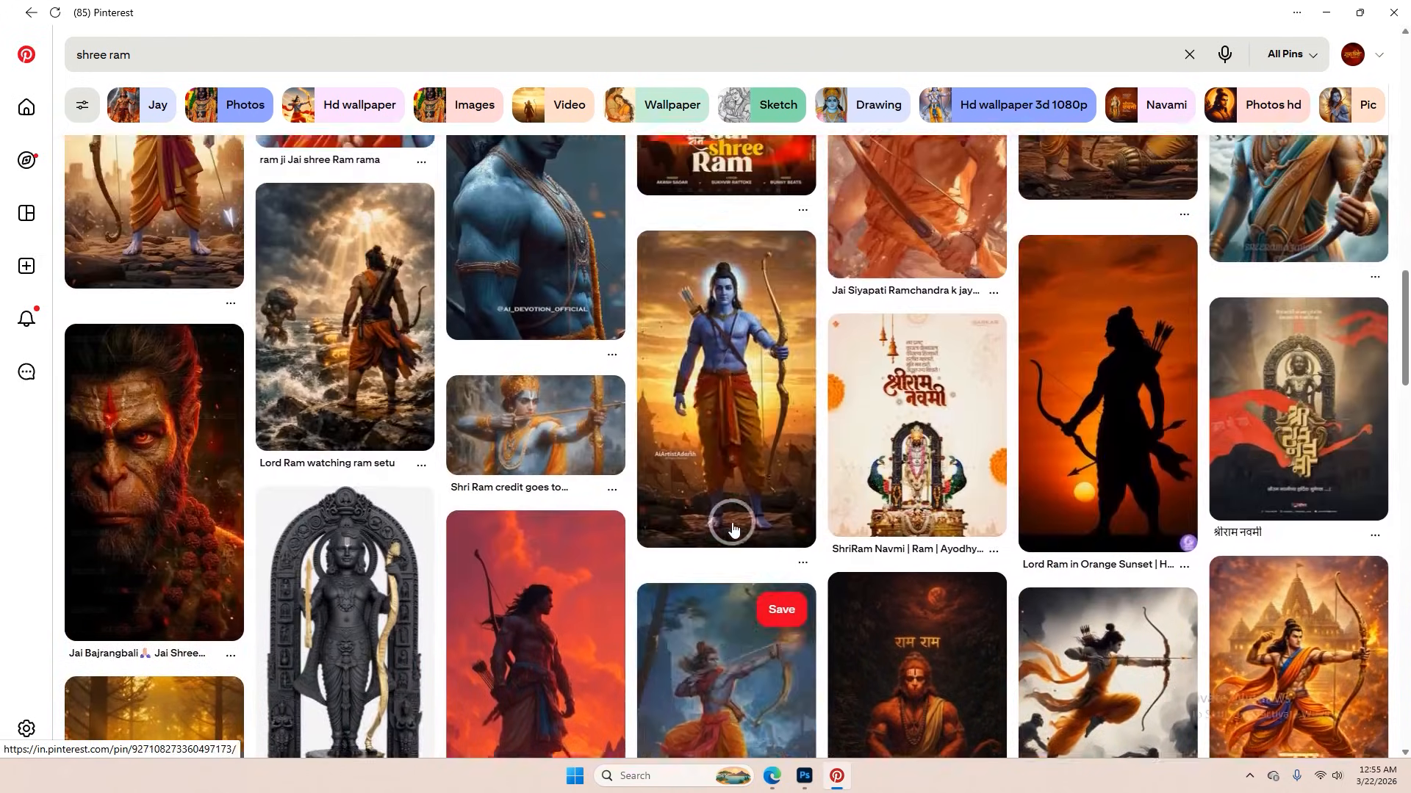
scroll(732, 527, up, 4)
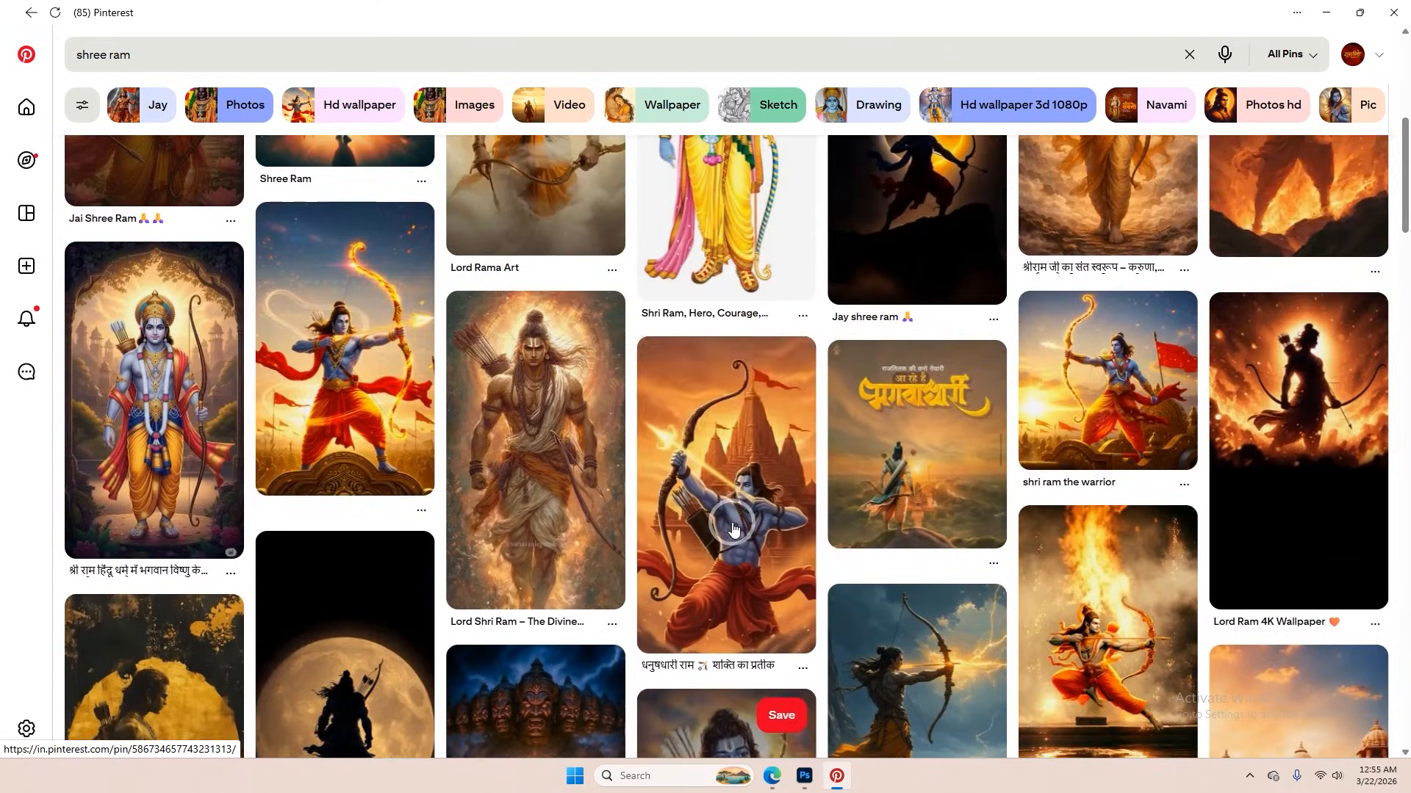
scroll(732, 526, up, 2)
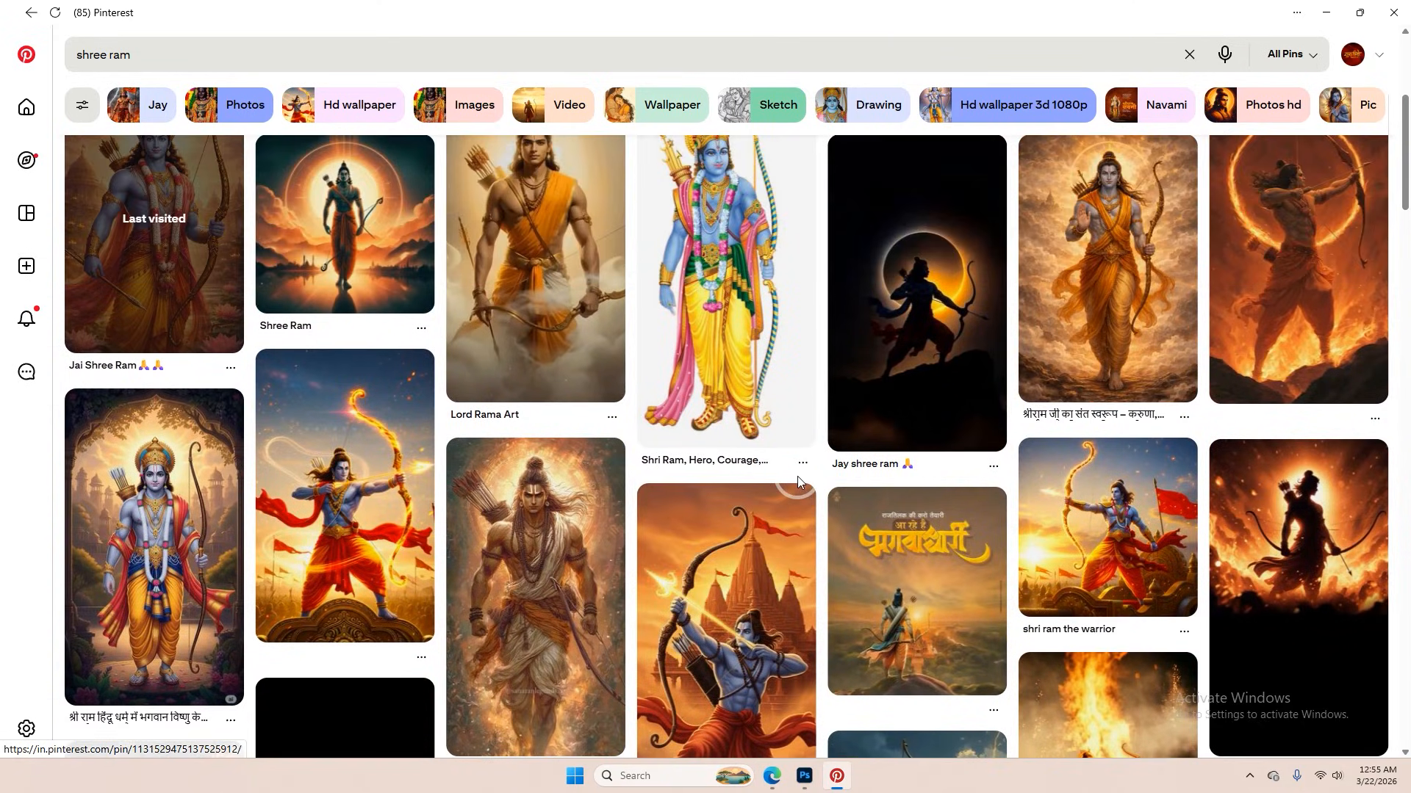
scroll(797, 478, up, 4)
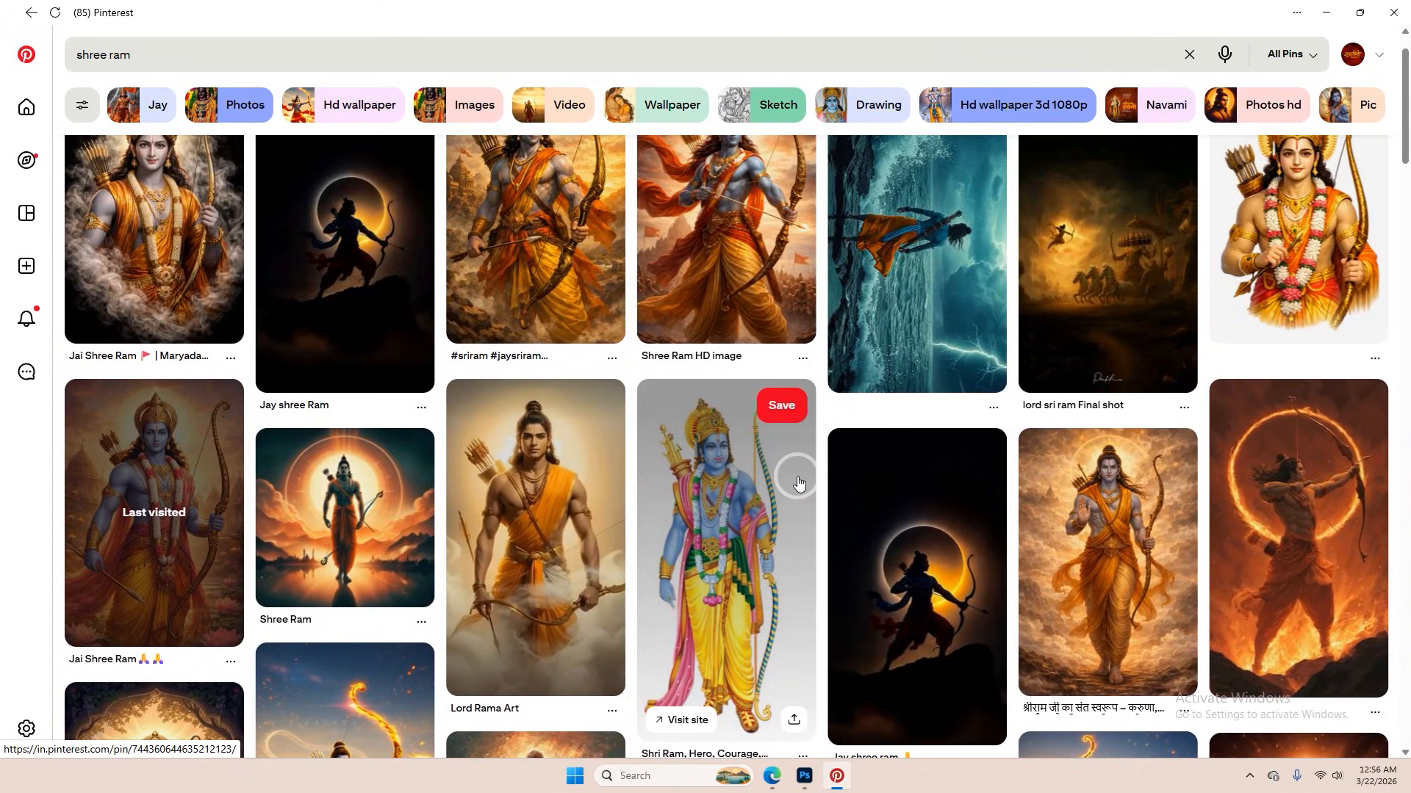
scroll(799, 482, up, 1)
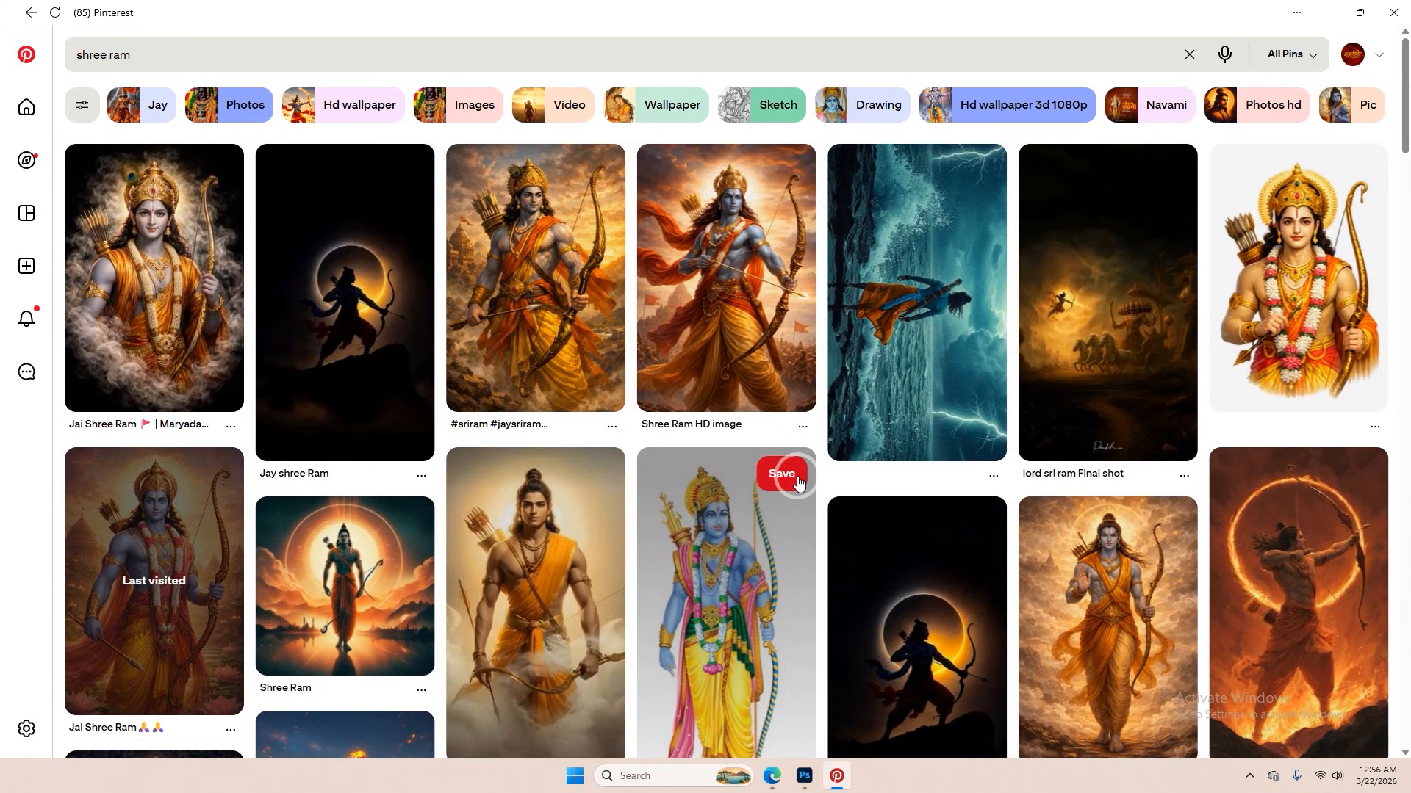
- Examine more "shree ram" results beyond the related searches for further Ram artwork and background ideas
scroll(570, 462, down, 14)
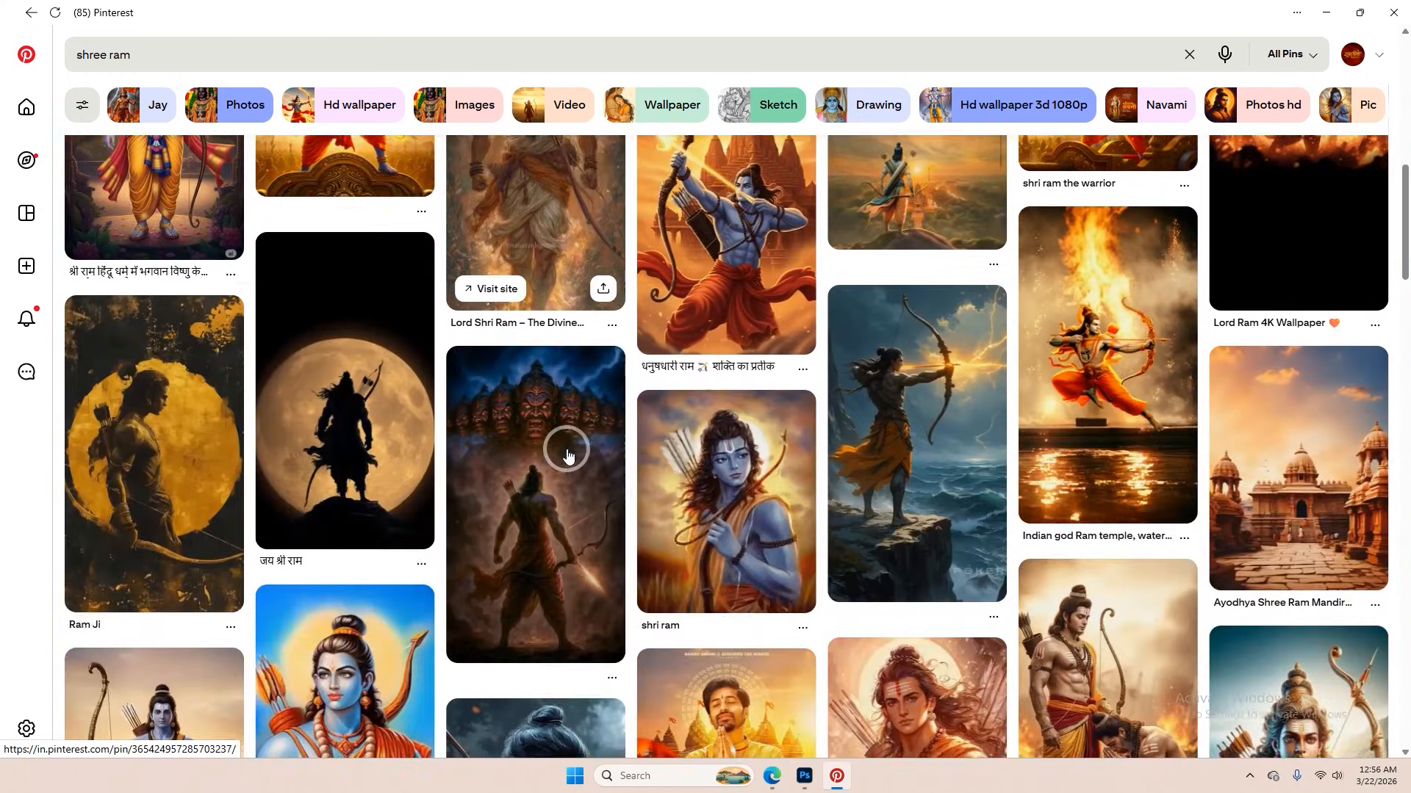
scroll(568, 456, down, 18)
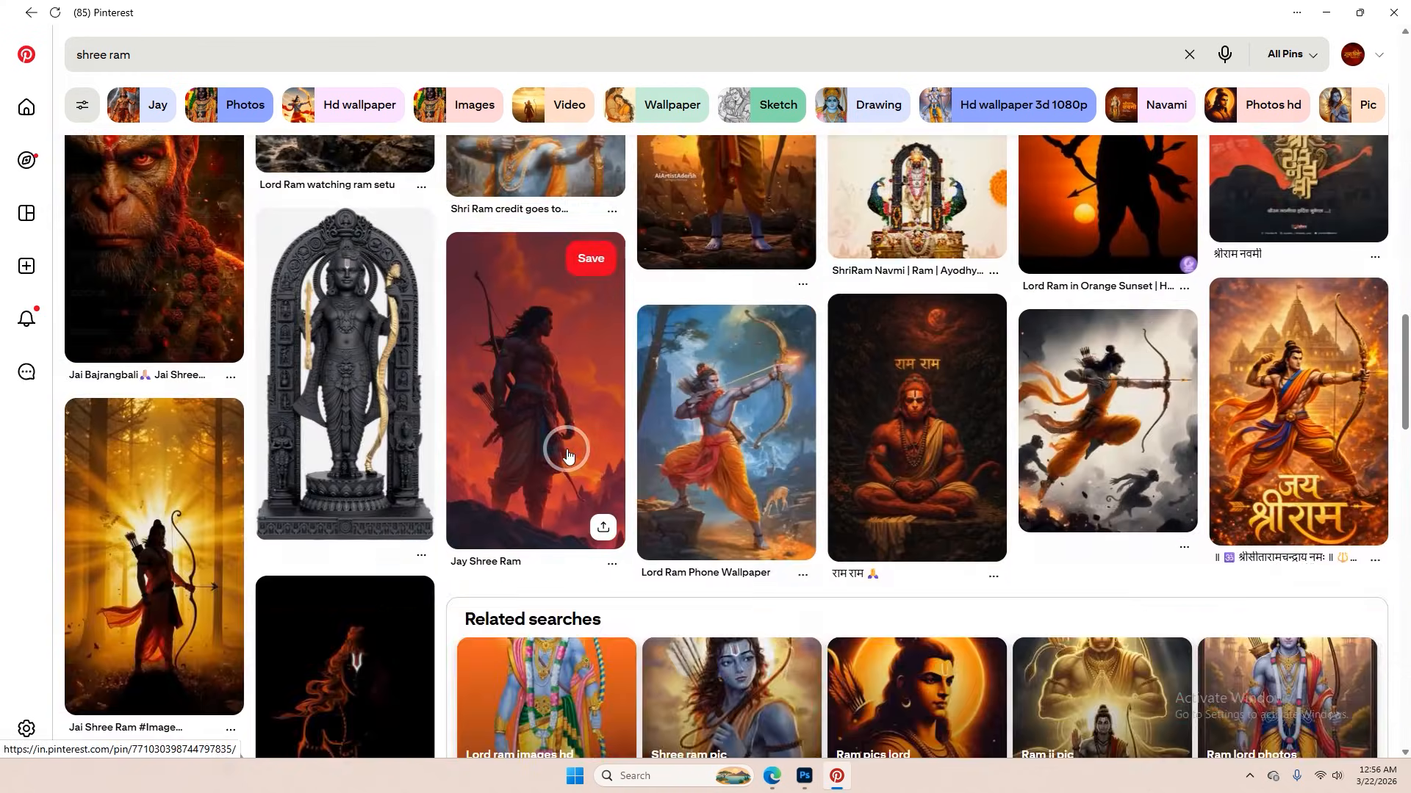
scroll(686, 544, down, 8)
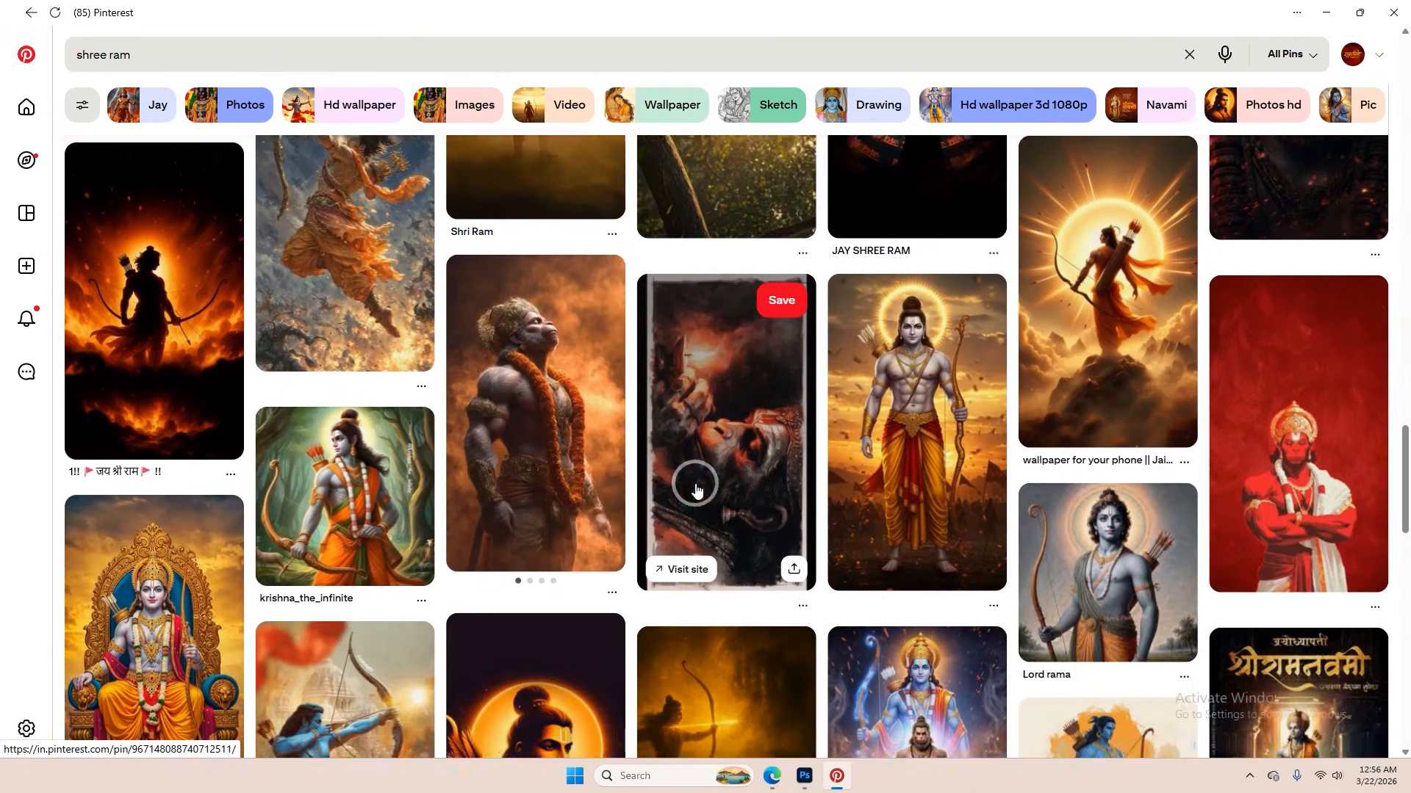
scroll(874, 367, down, 3)
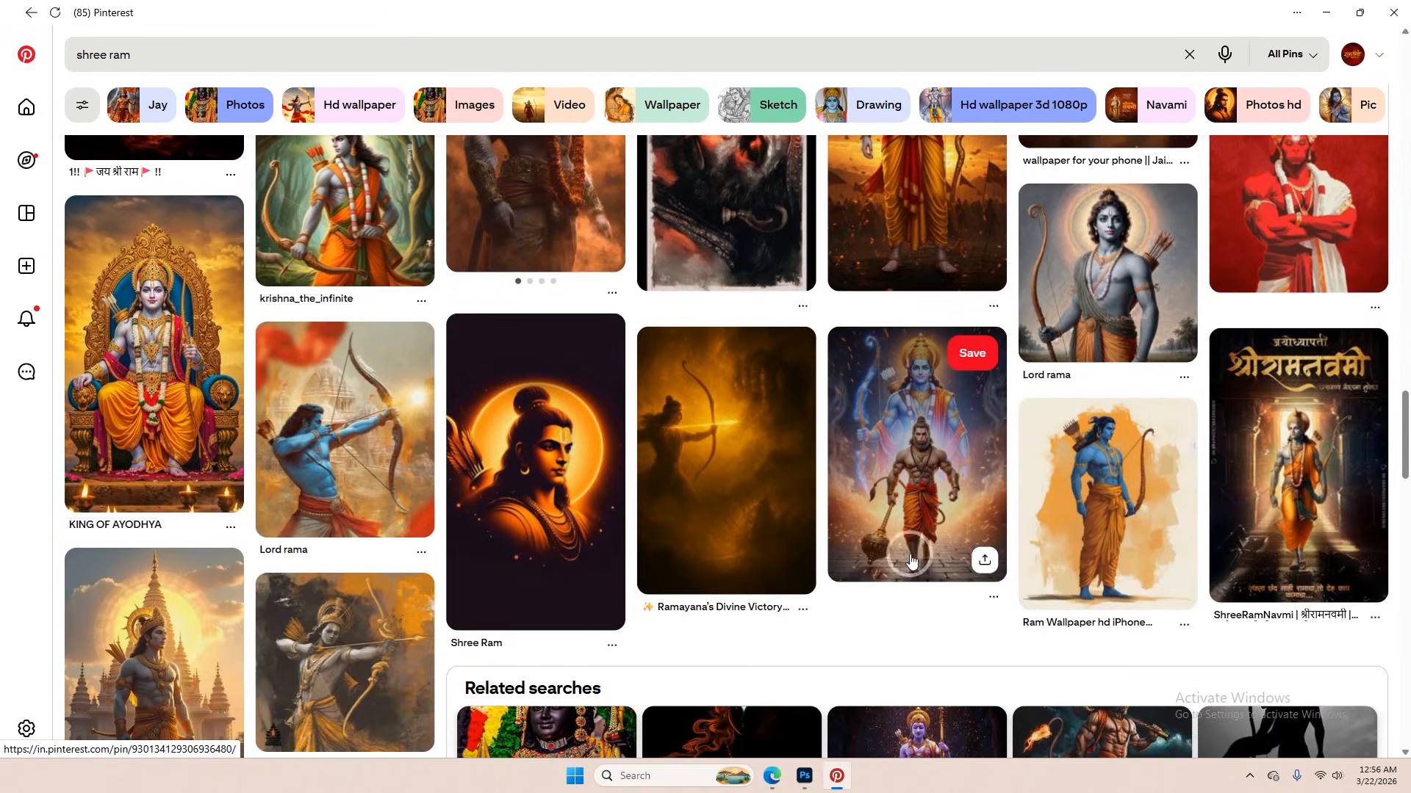
scroll(916, 582, down, 5)
scroll(703, 512, down, 6)
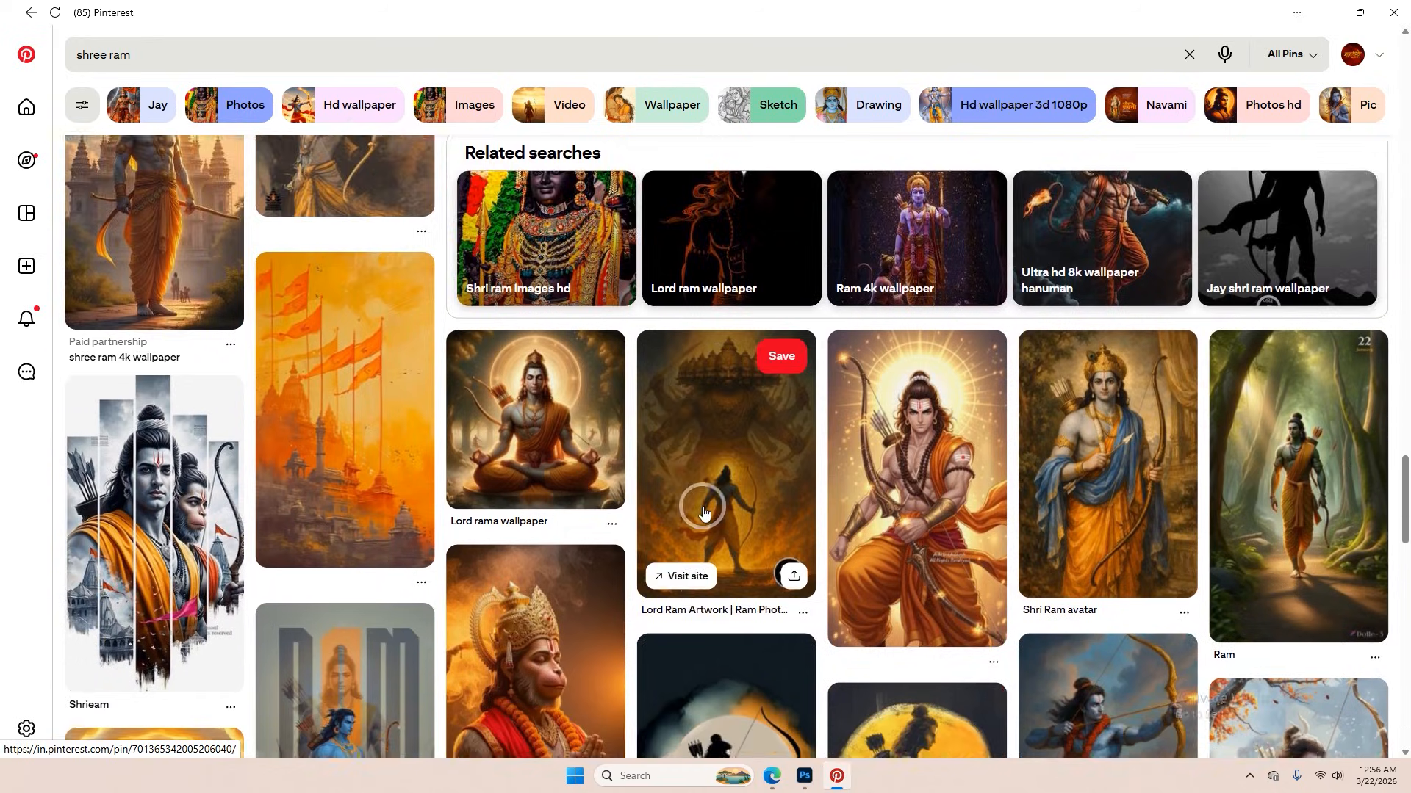
scroll(703, 512, down, 6)
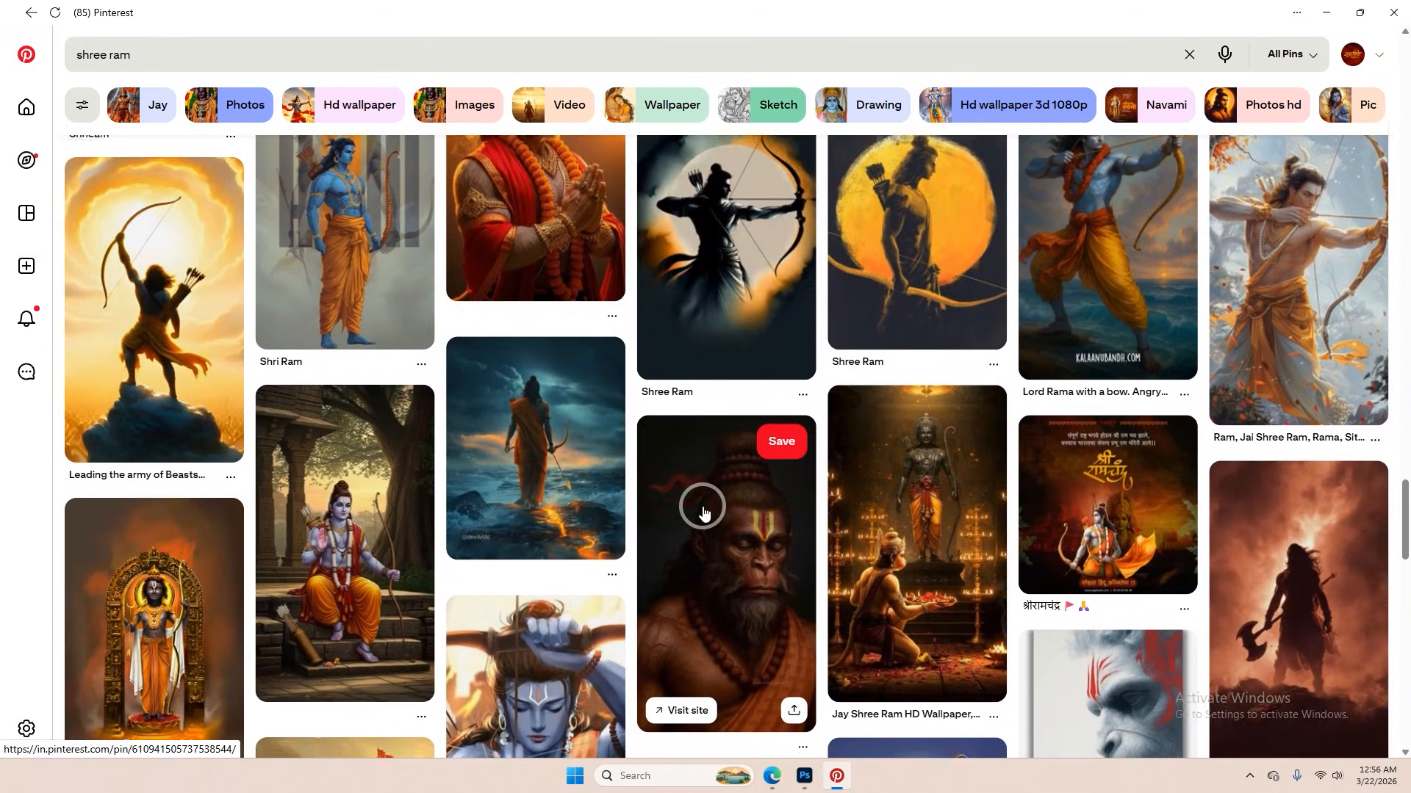
scroll(703, 512, down, 3)
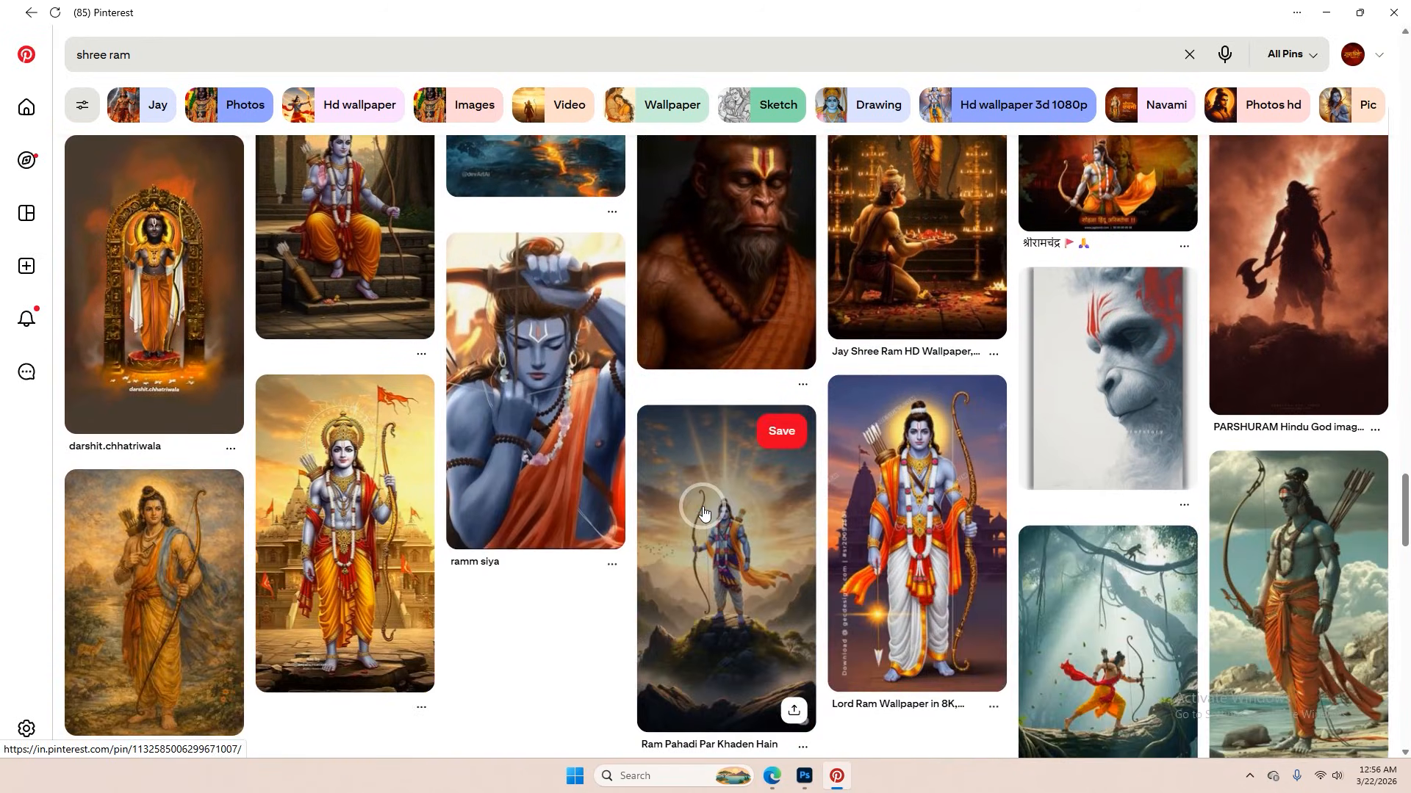
scroll(704, 512, down, 3)
scroll(897, 439, up, 4)
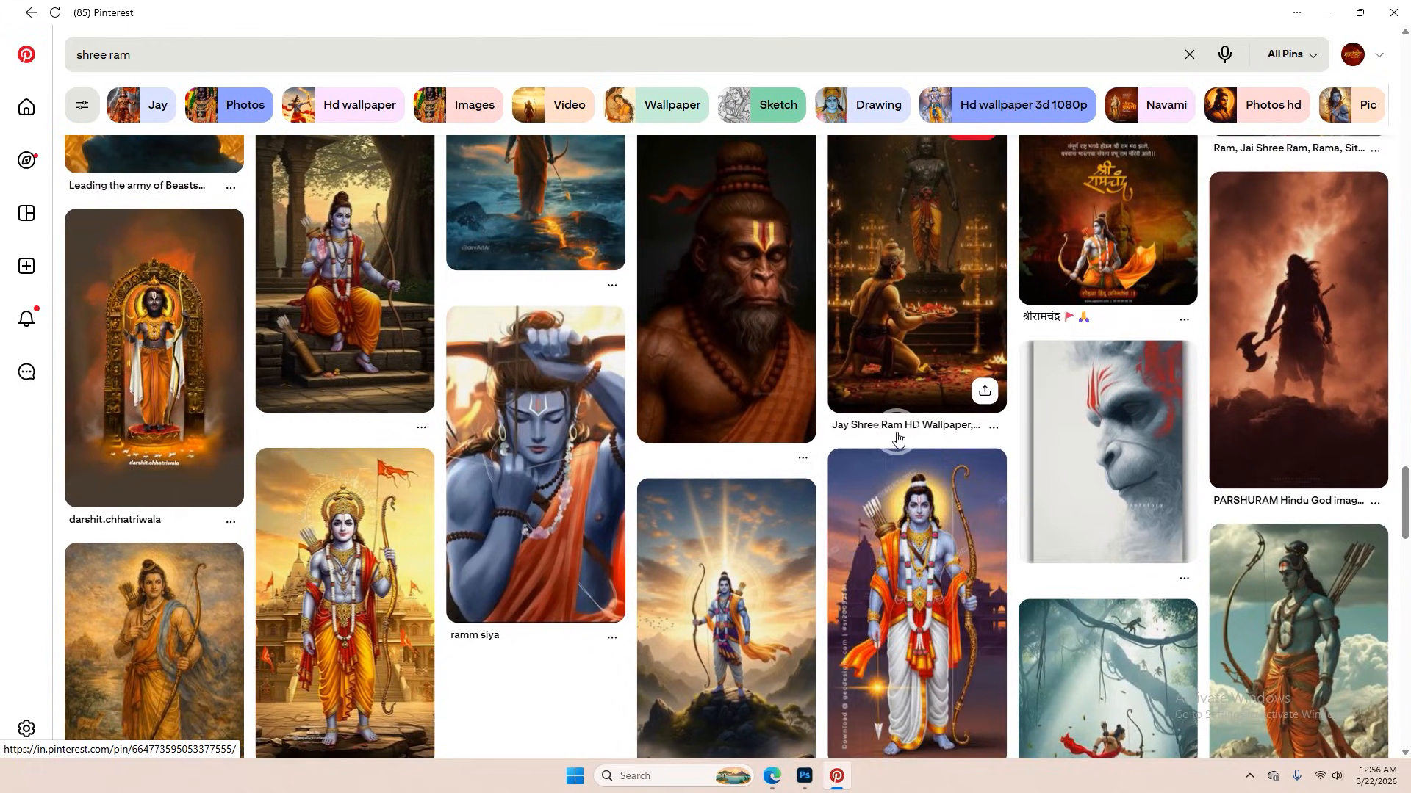
- Switch to Photoshop and review the whole banner layout, checking the title text, Ram and Hanuman layers
click(804, 776)
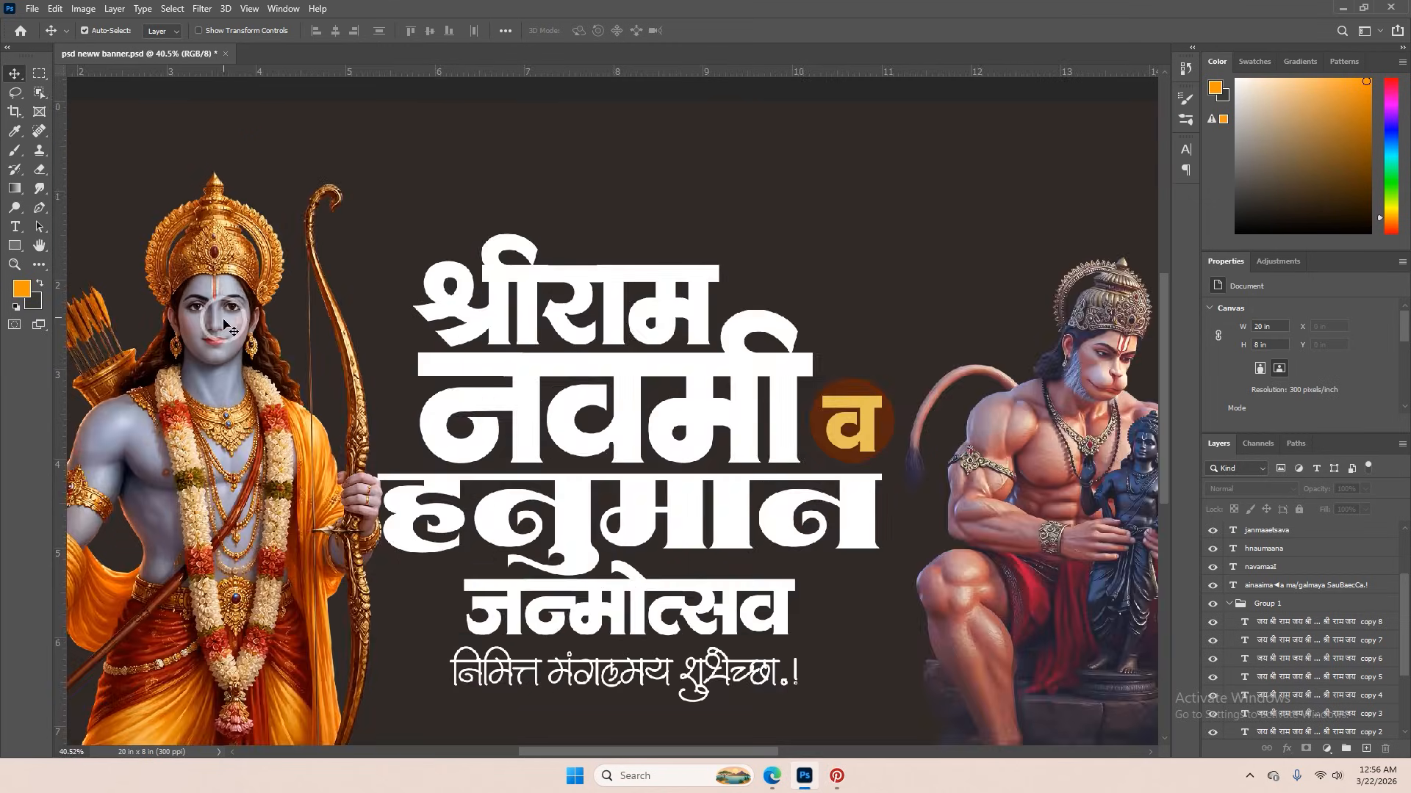
scroll(224, 325, up, 2)
scroll(224, 325, down, 4)
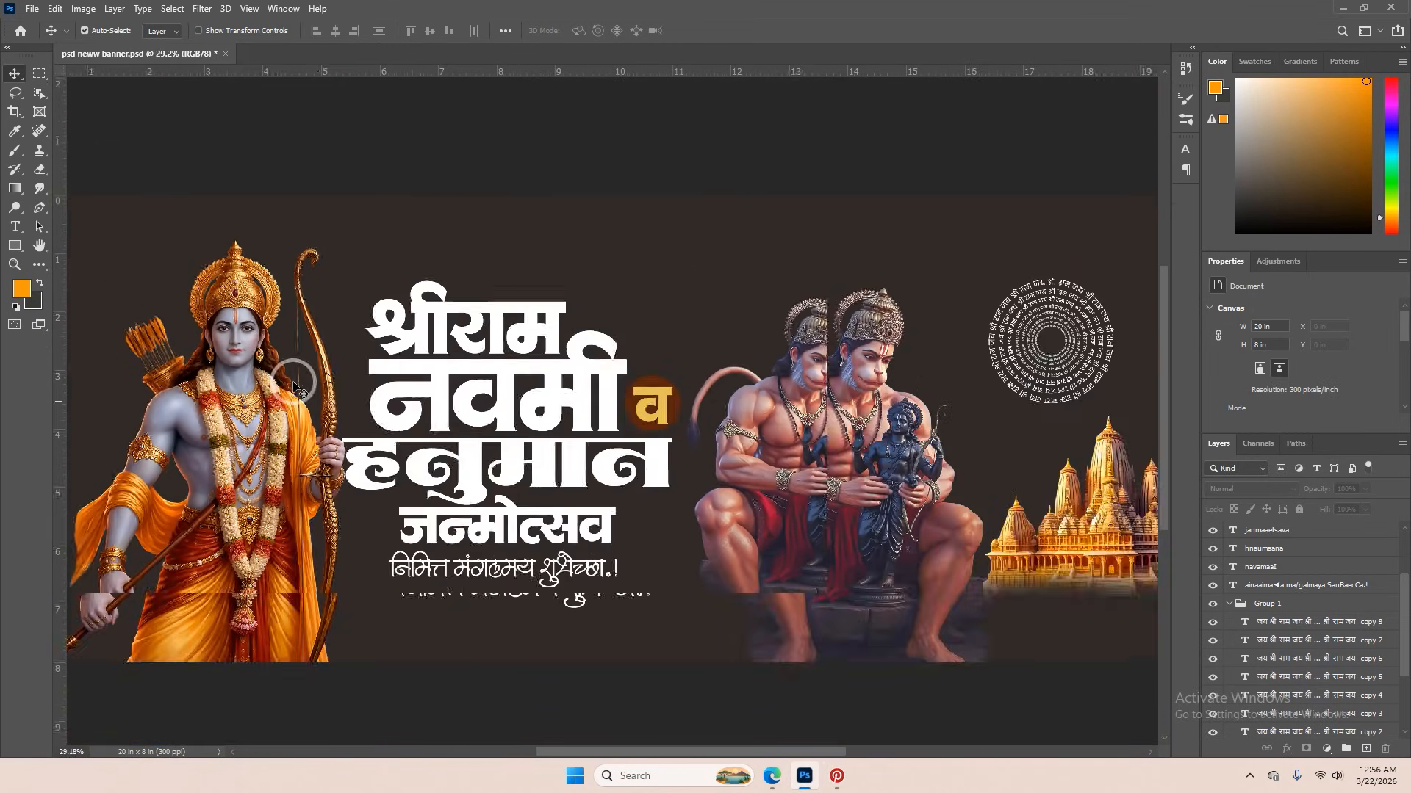
scroll(296, 387, down, 1)
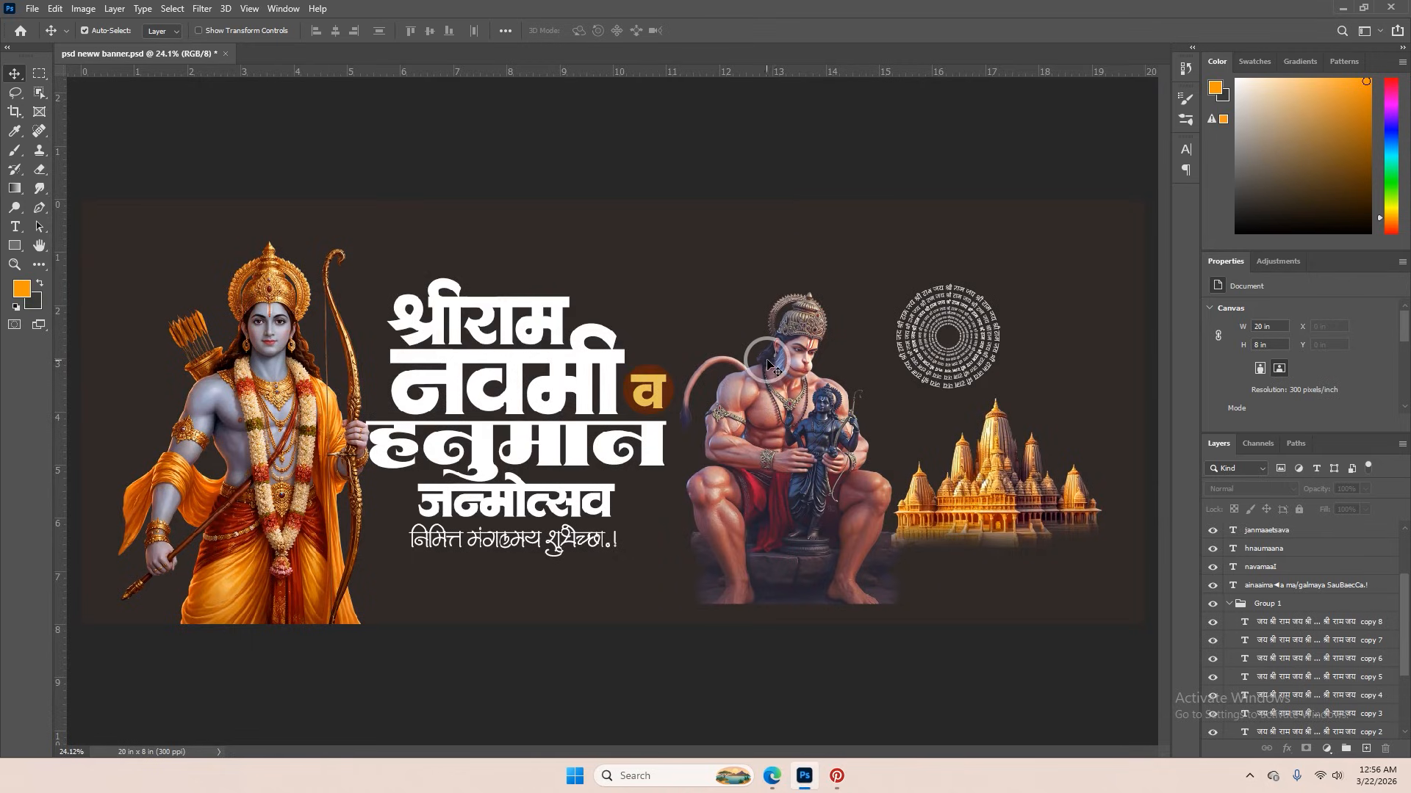
click(498, 324)
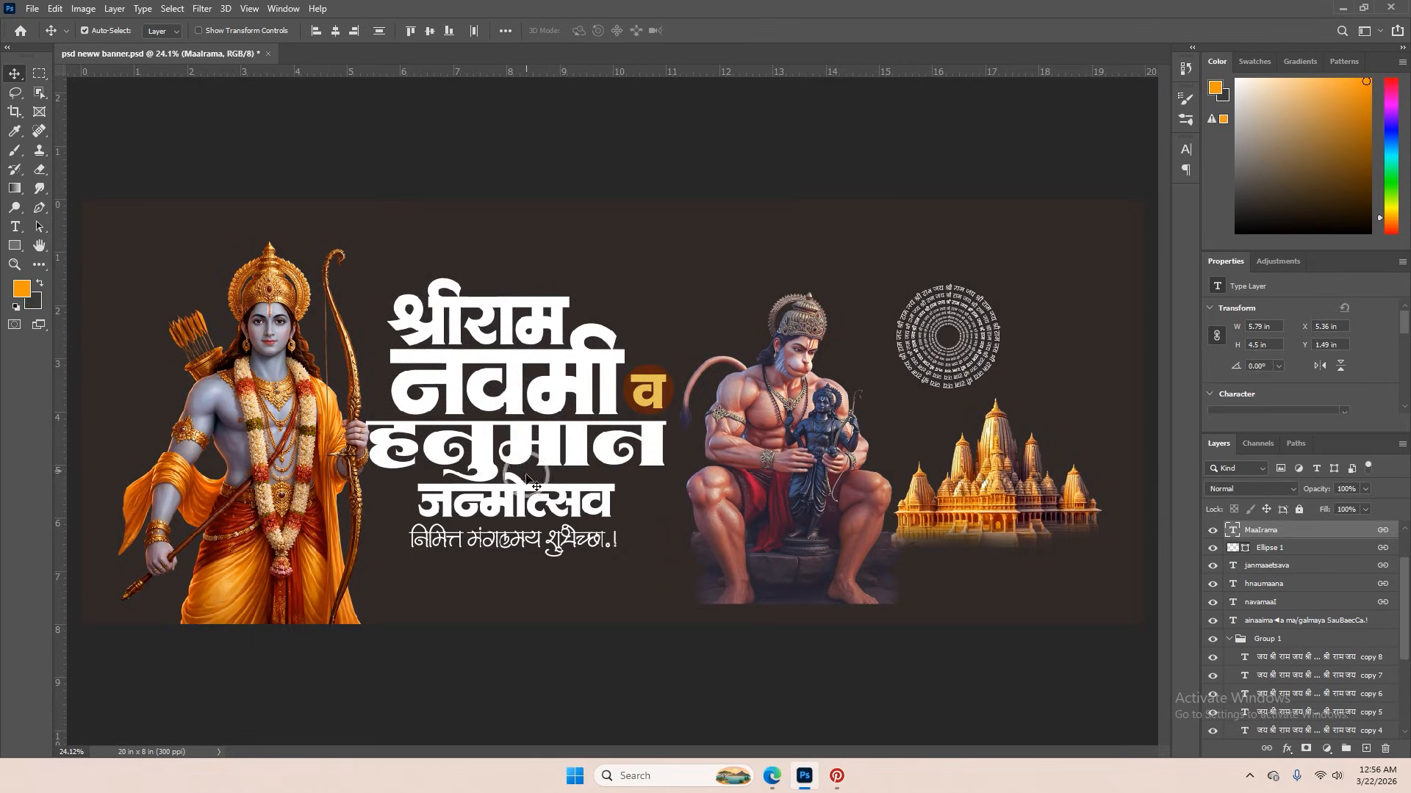
click(277, 446)
scroll(616, 408, down, 2)
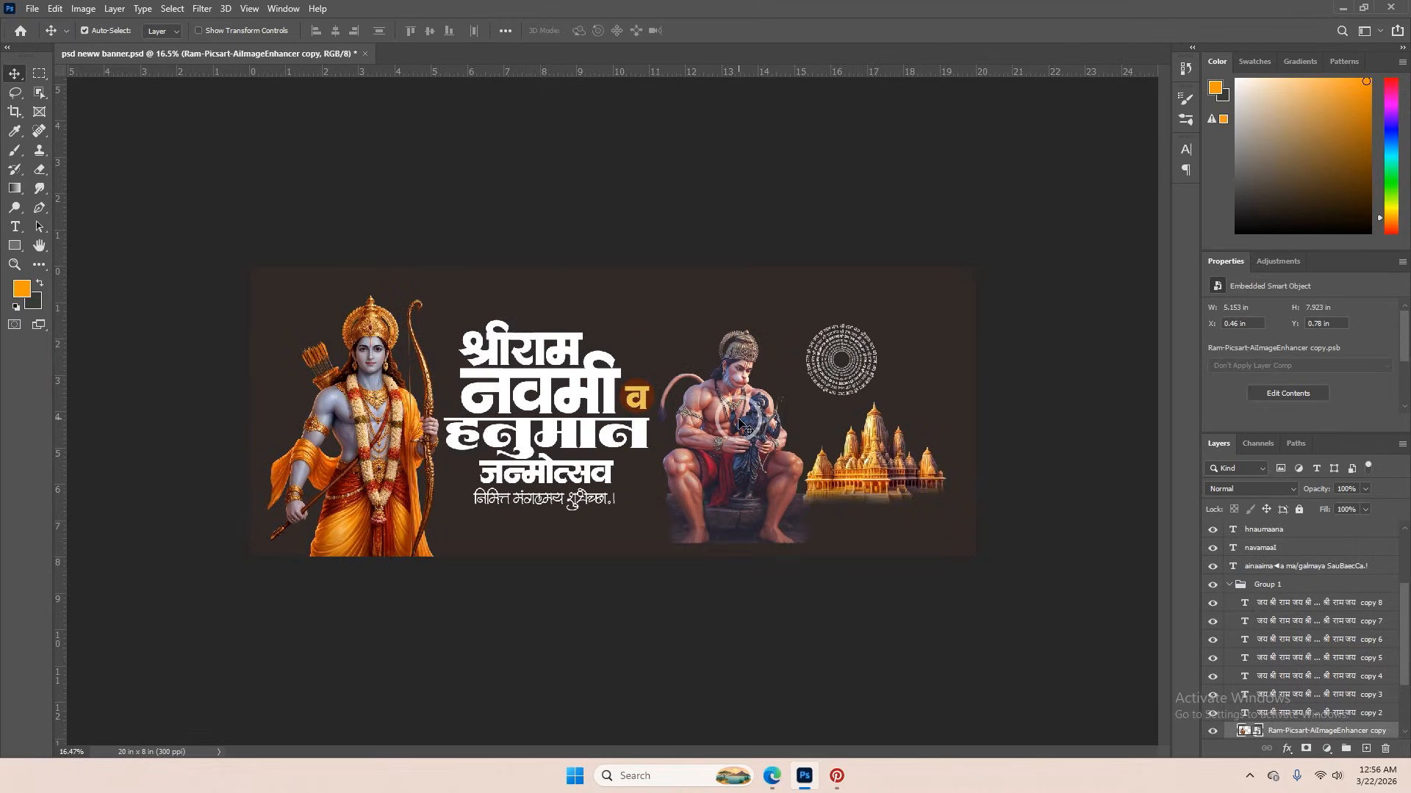
click(968, 409)
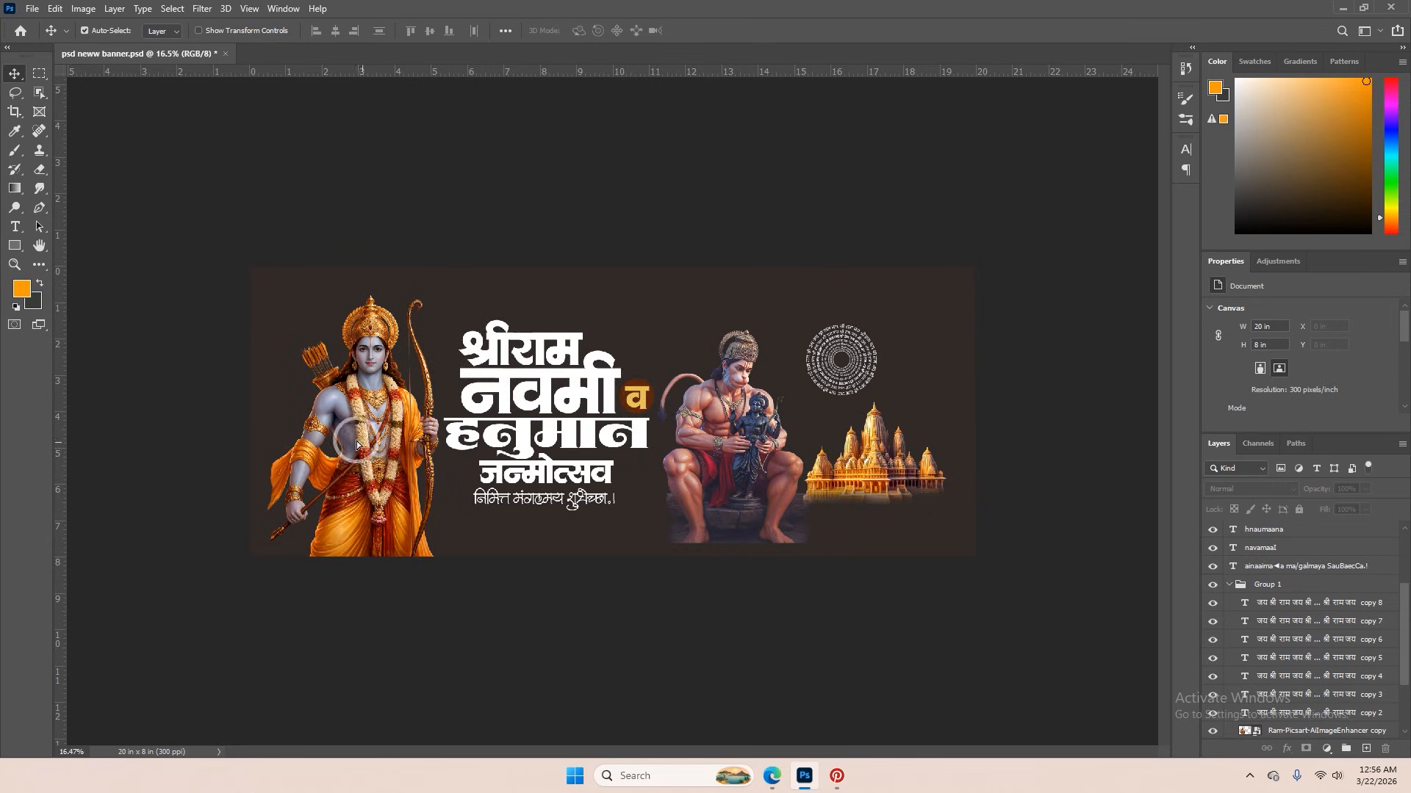
drag(360, 450, 353, 446)
click(753, 441)
scroll(871, 460, up, 2)
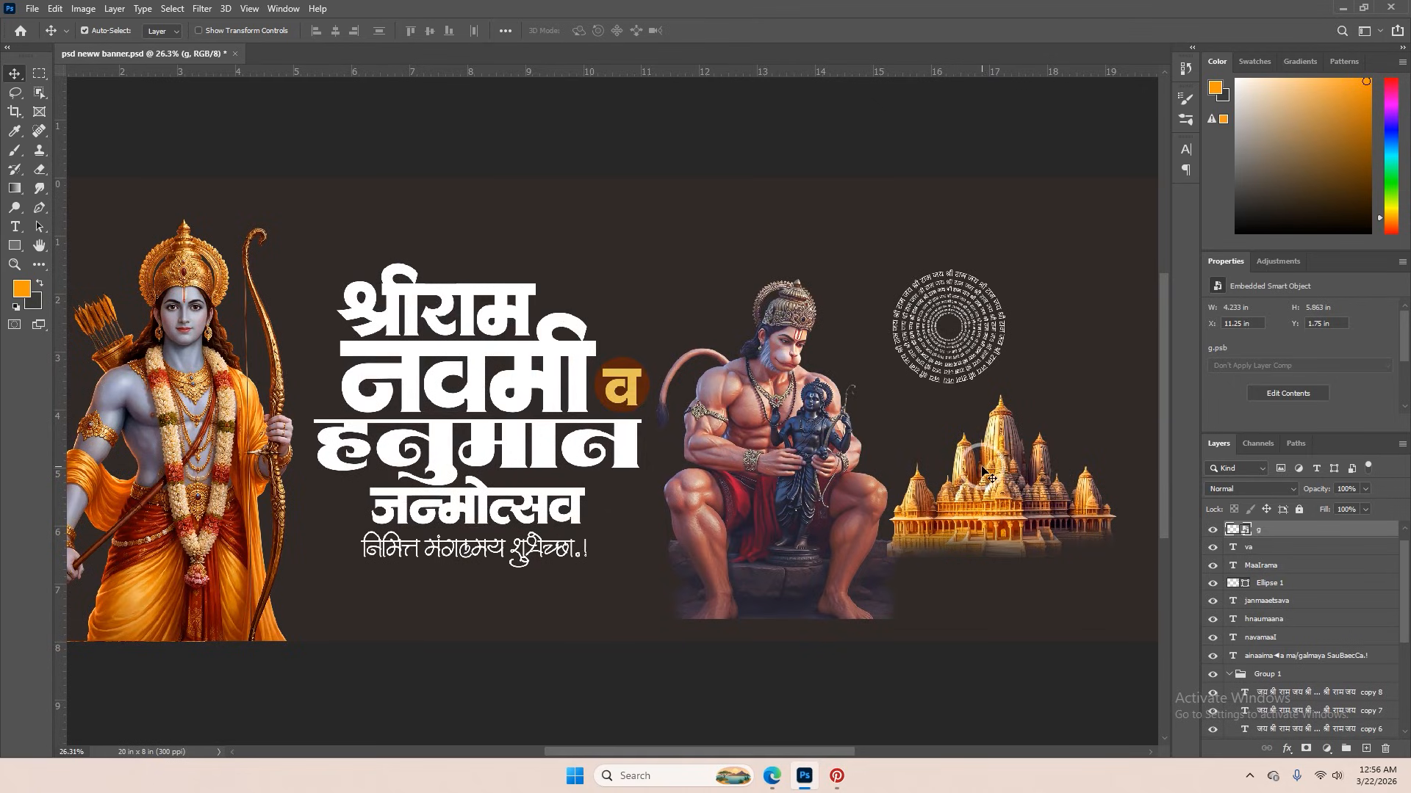
- Switch back to Pinterest and replace the search with "god temple"
click(837, 776)
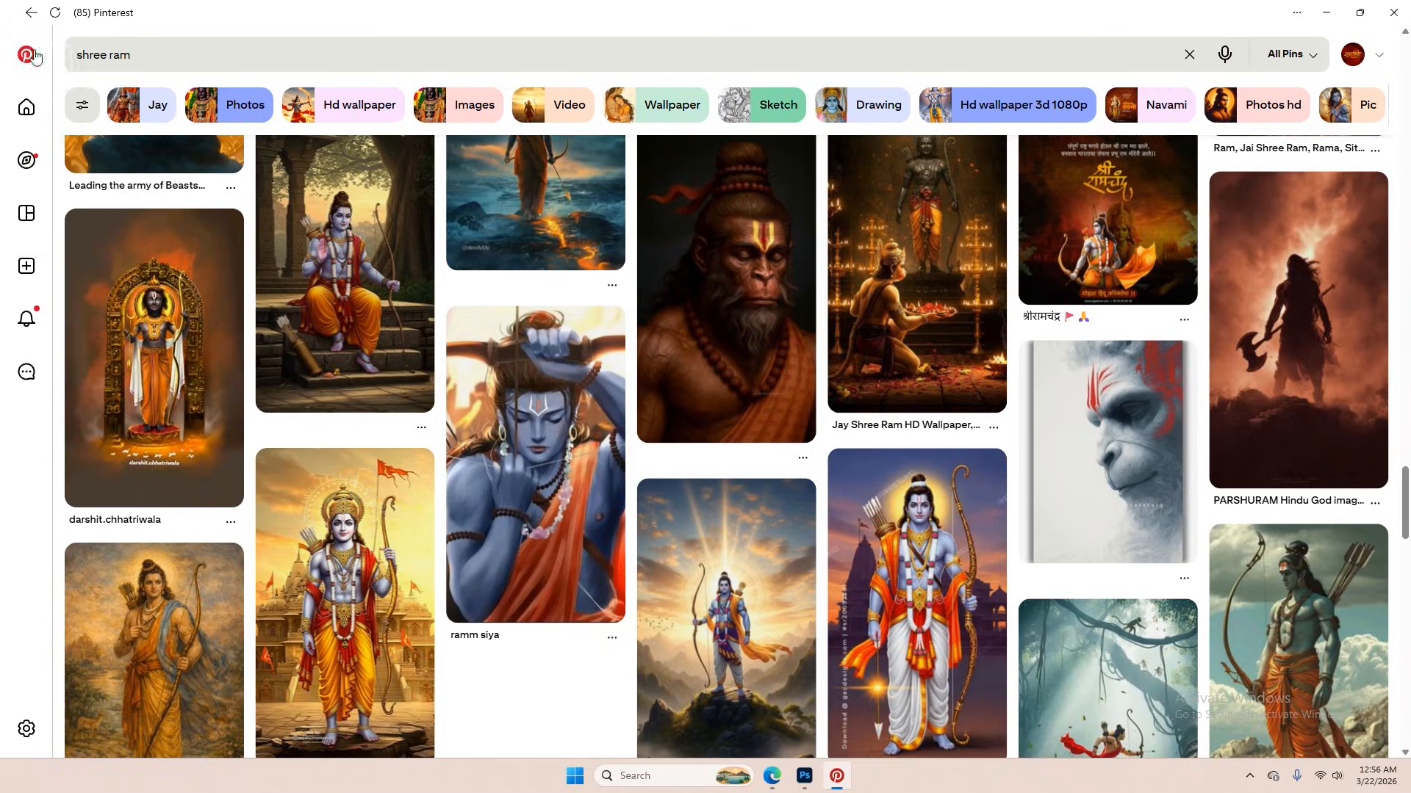
click(71, 66)
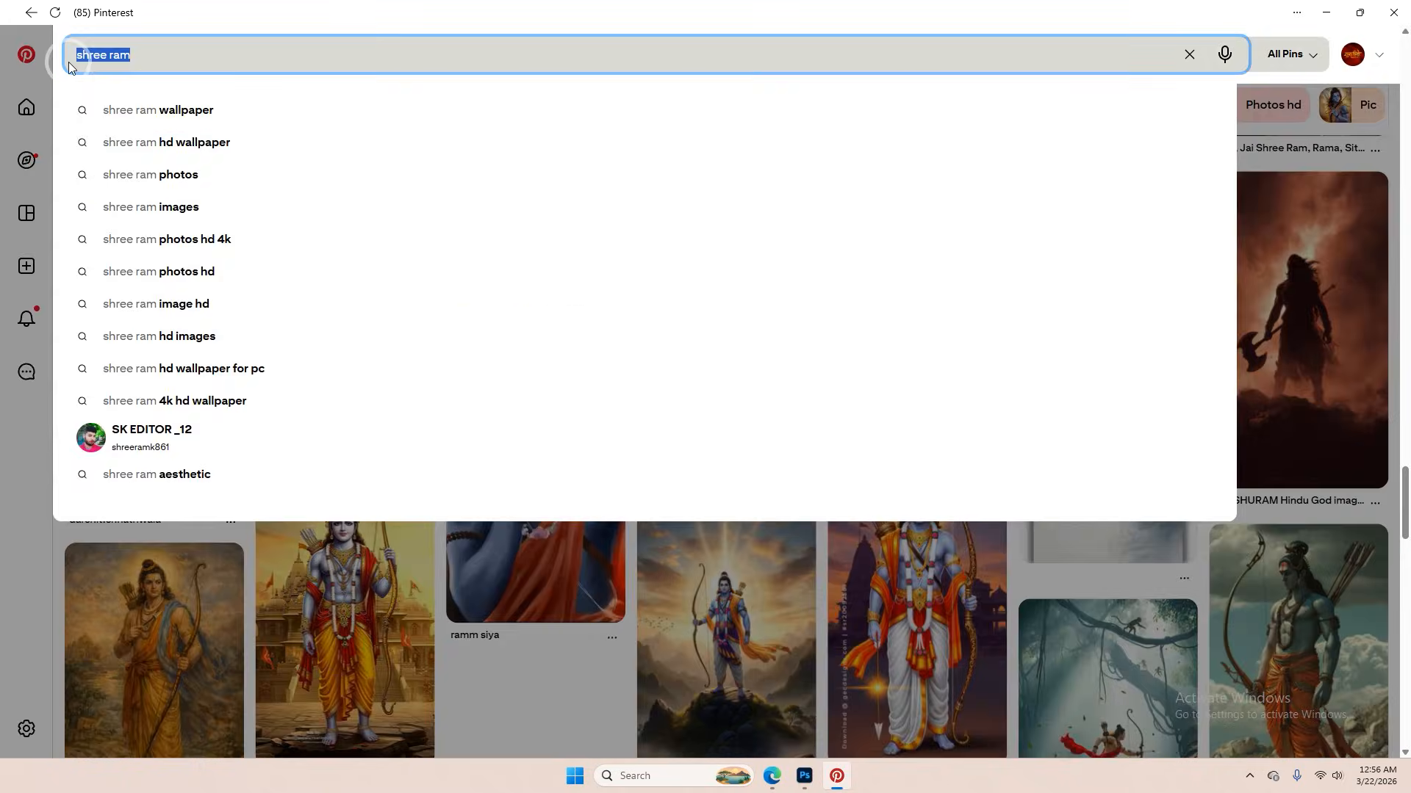
text(gopa)
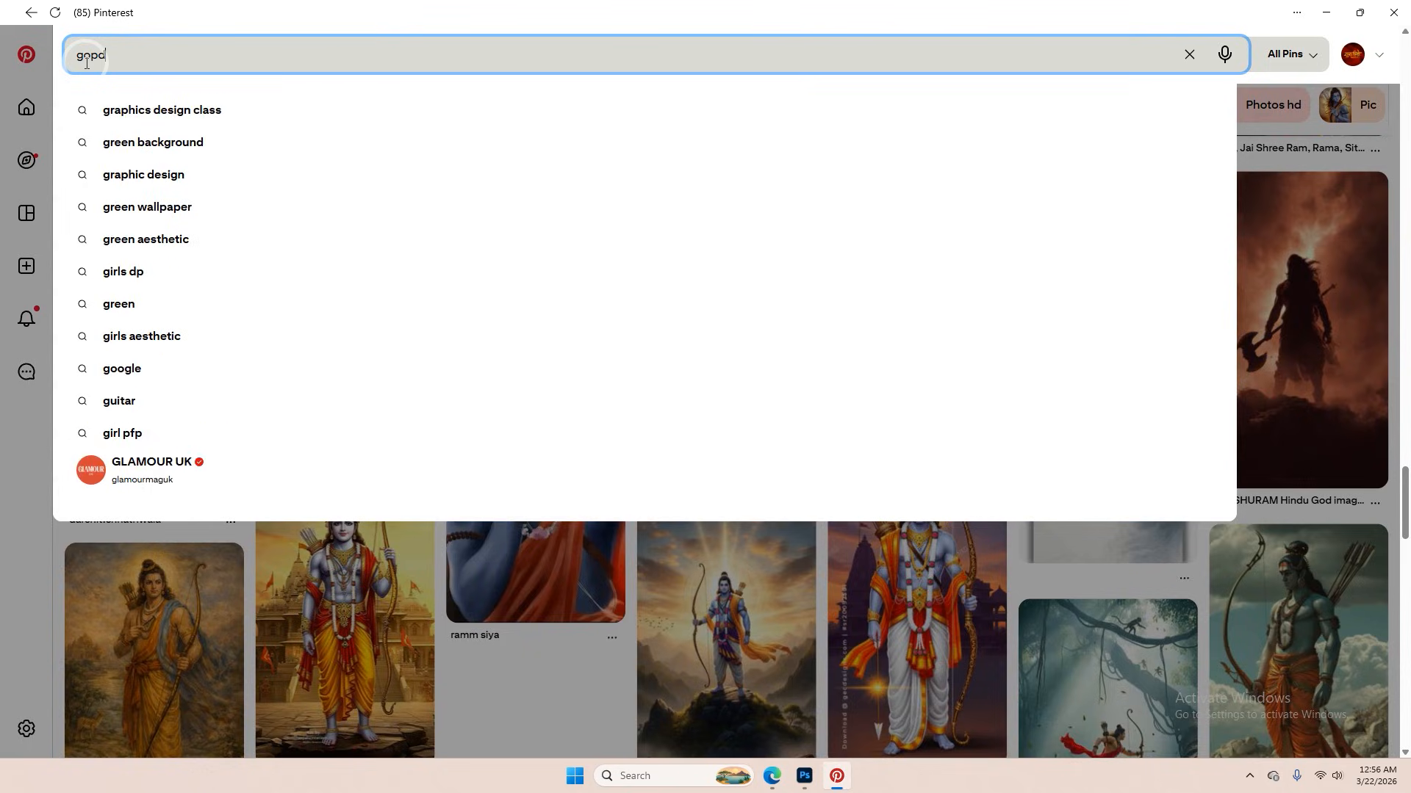
text(d temp)
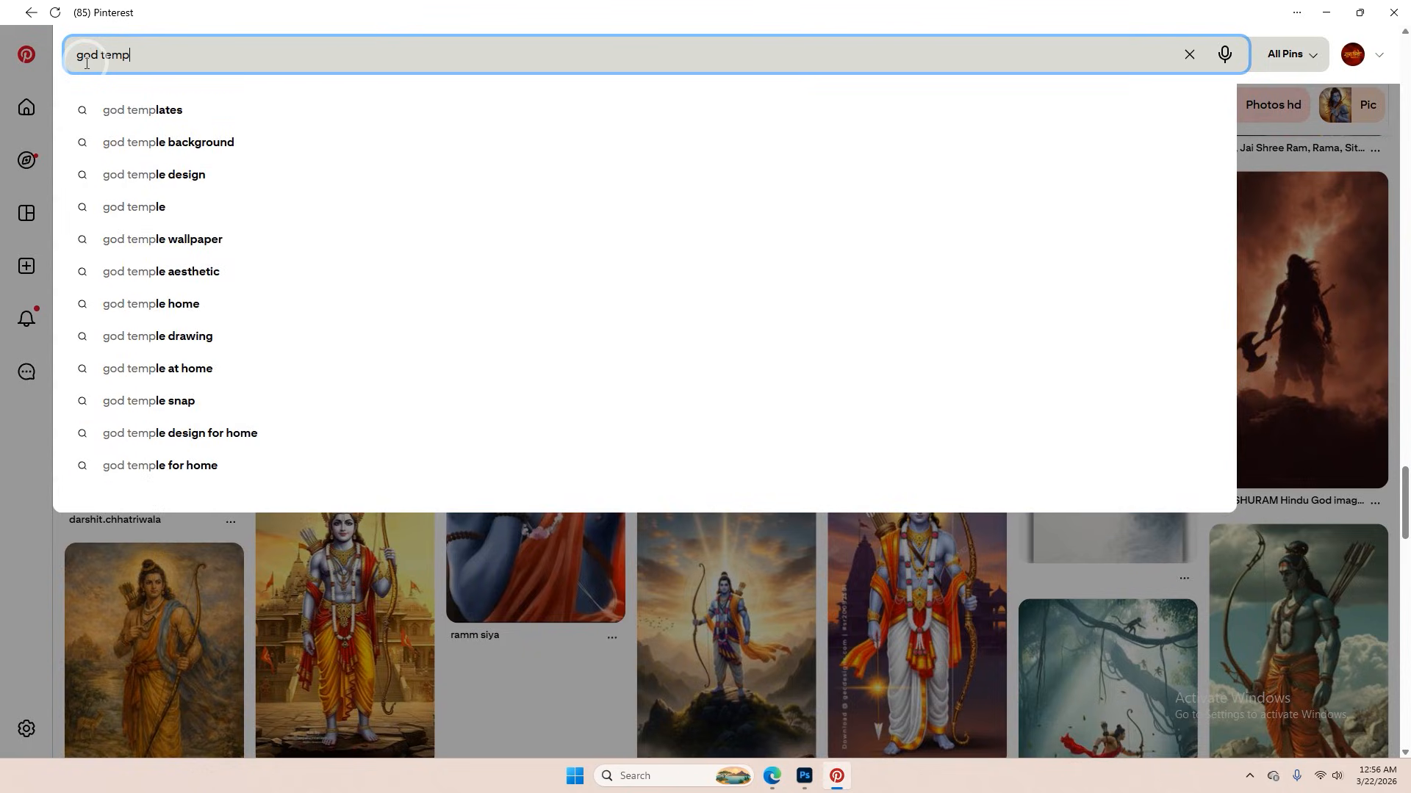
text(e)
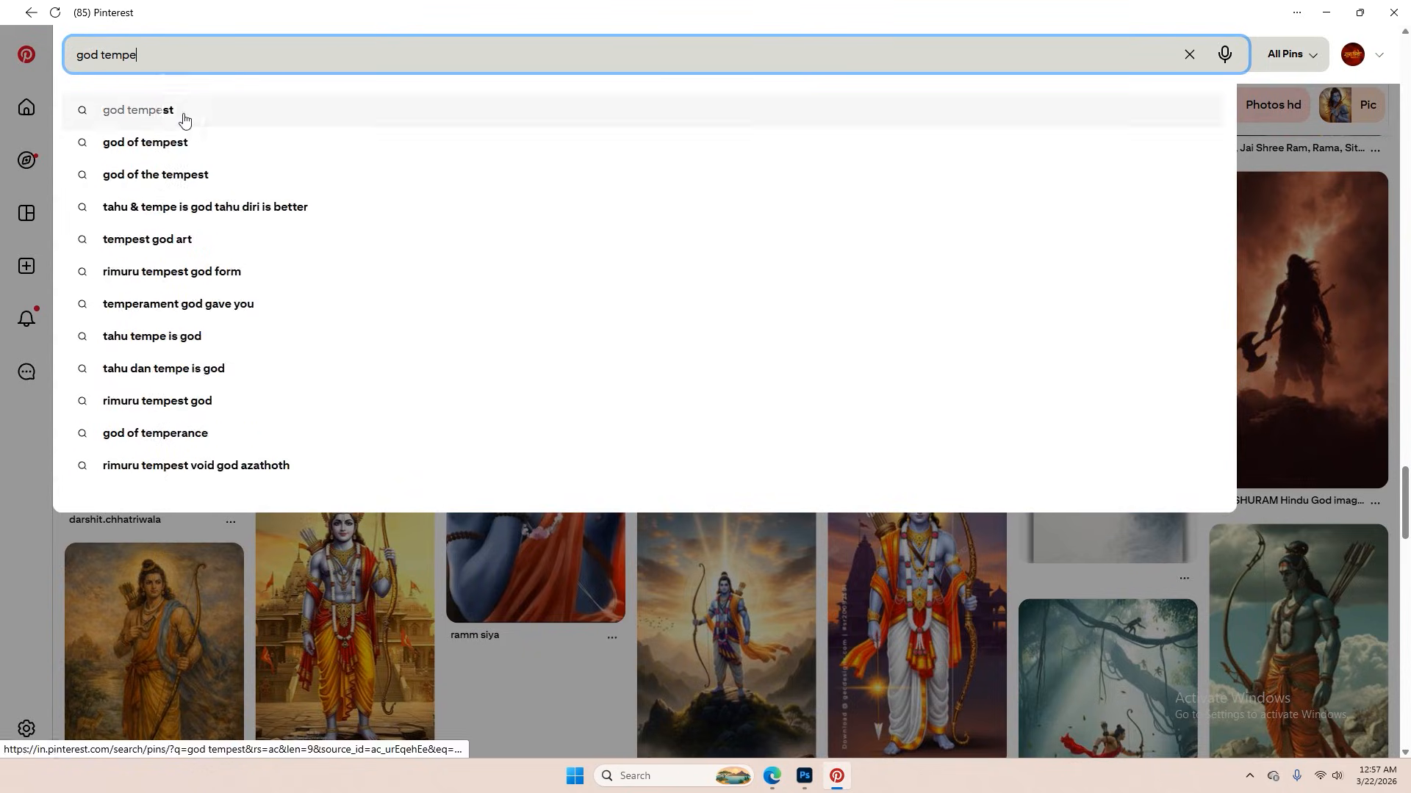
key(BackSpace)
key(BackSpace)
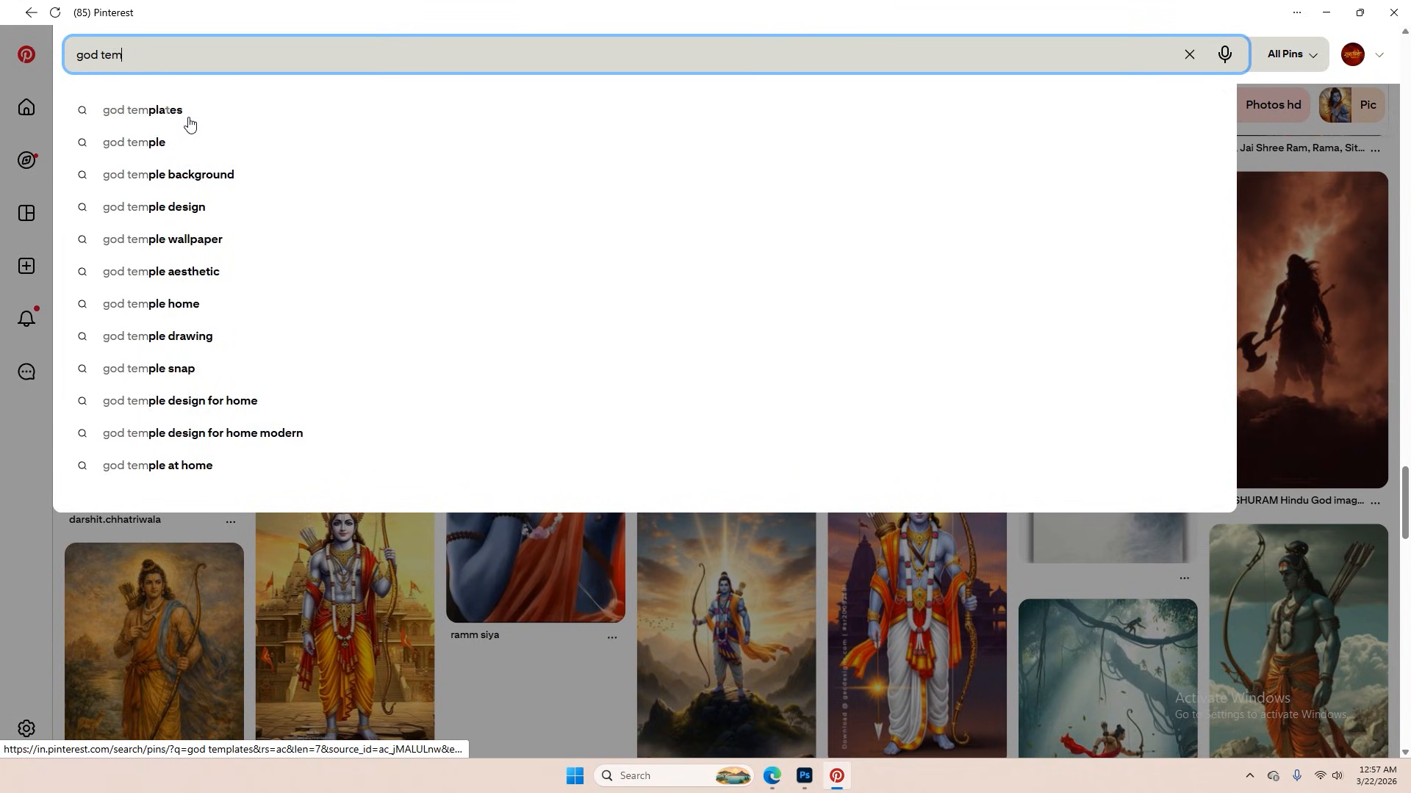
click(180, 143)
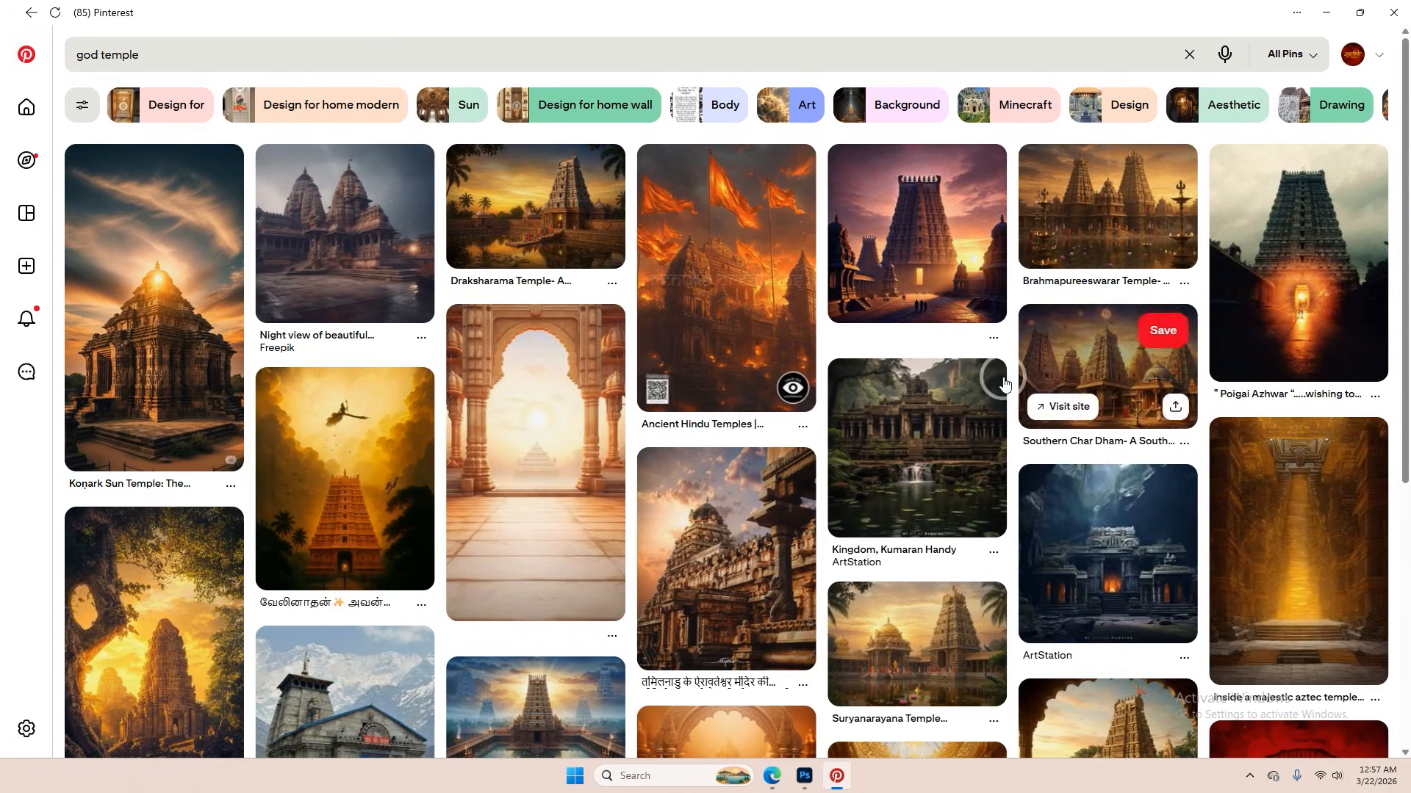
- Look through the "god temple" results for temple background images, and return to the banner in Photoshop
scroll(384, 450, down, 7)
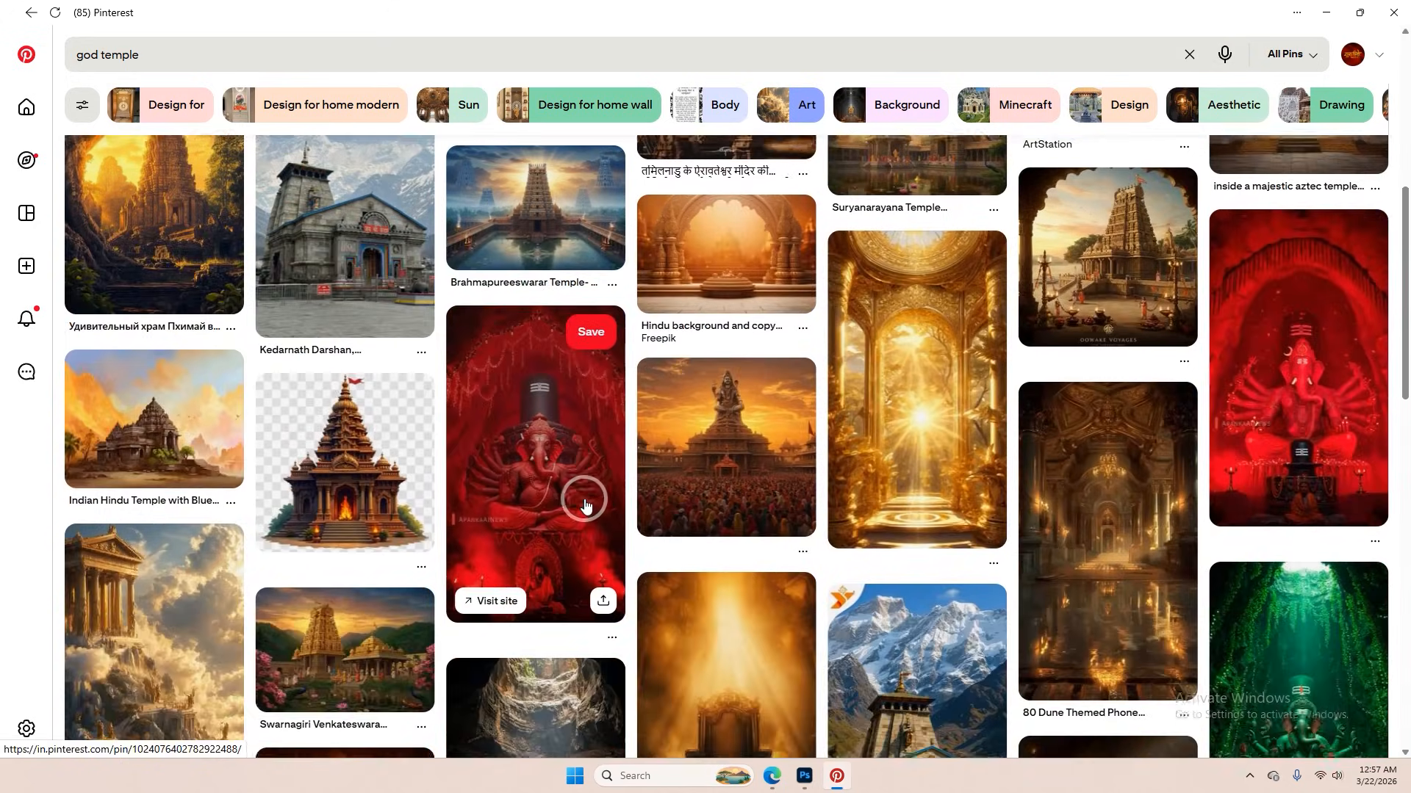
scroll(584, 505, down, 7)
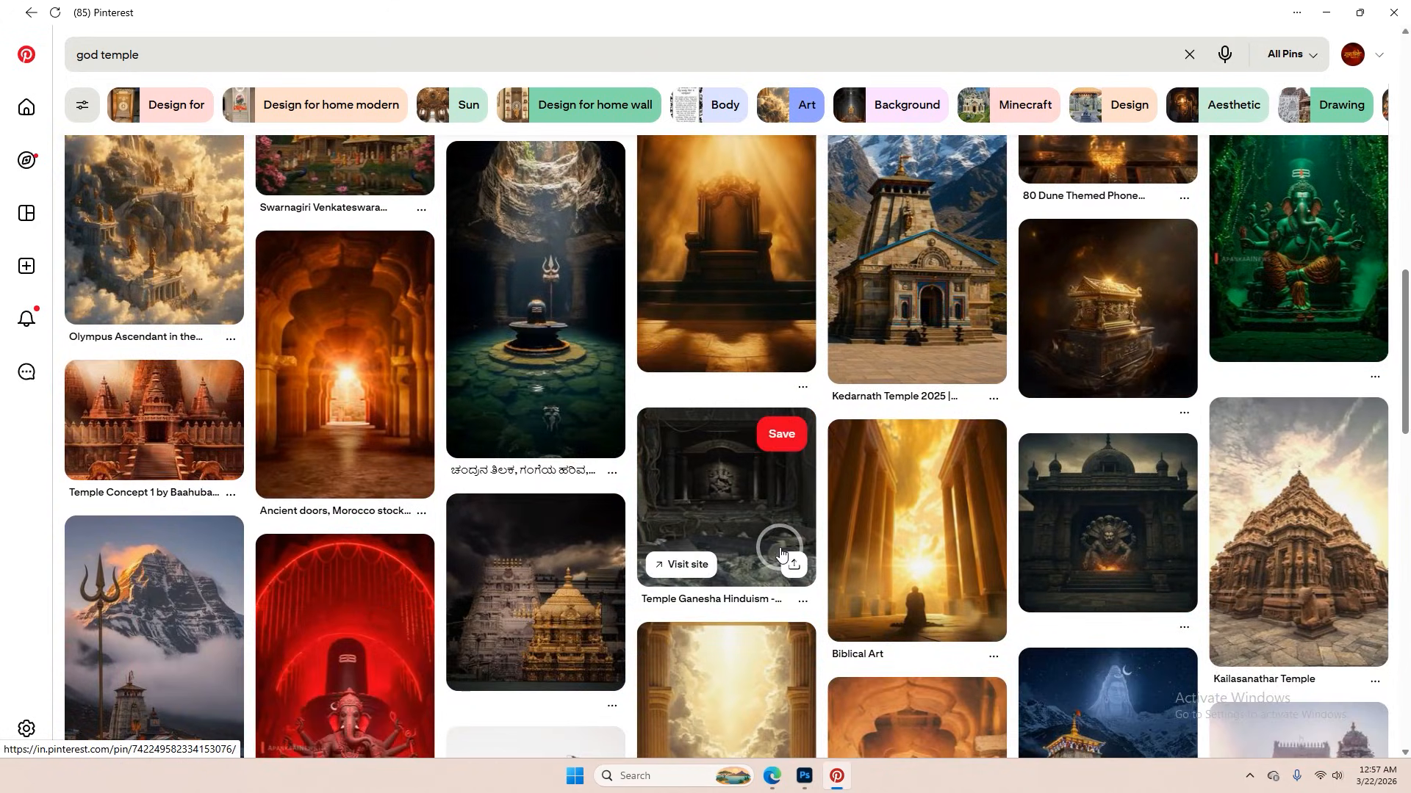
scroll(780, 553, down, 3)
scroll(780, 553, down, 6)
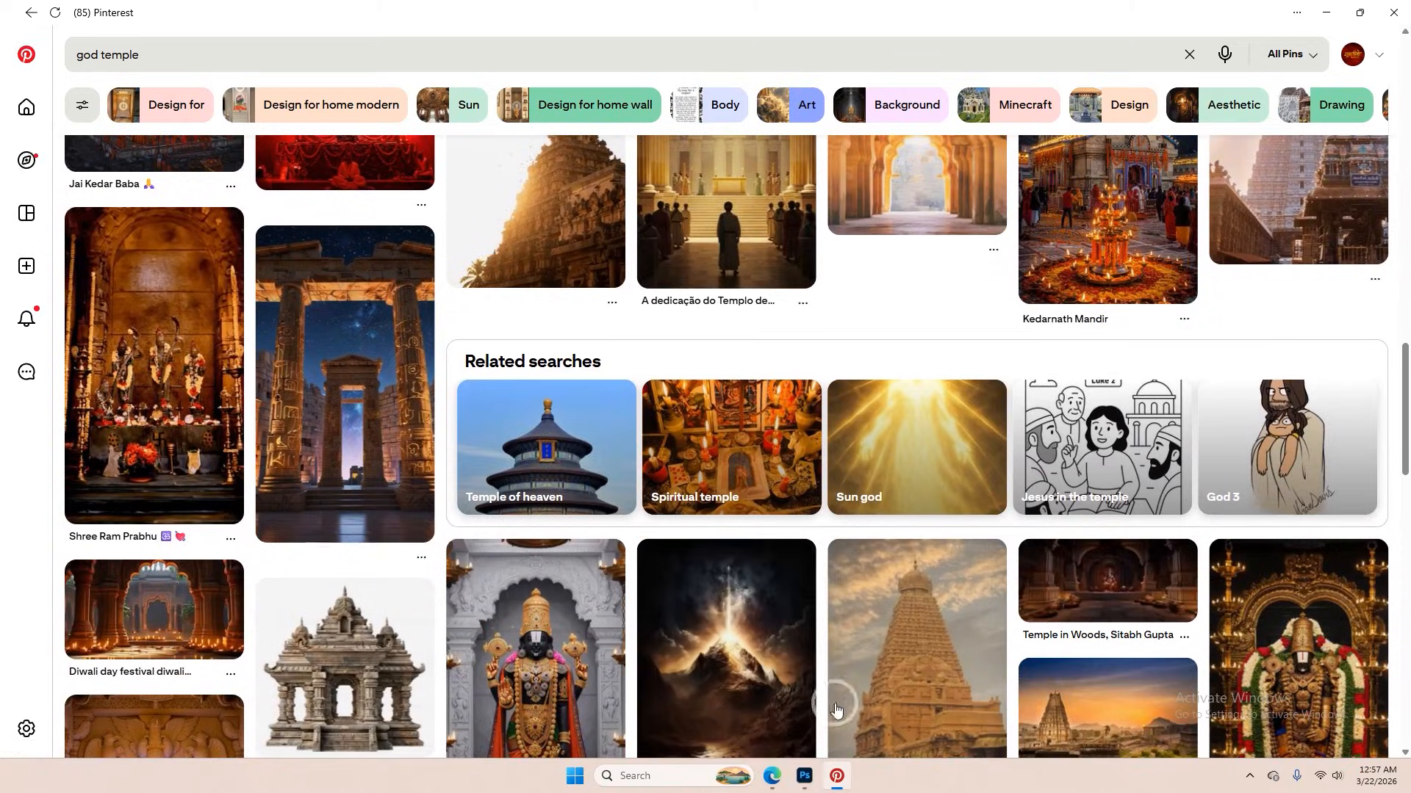
click(803, 777)
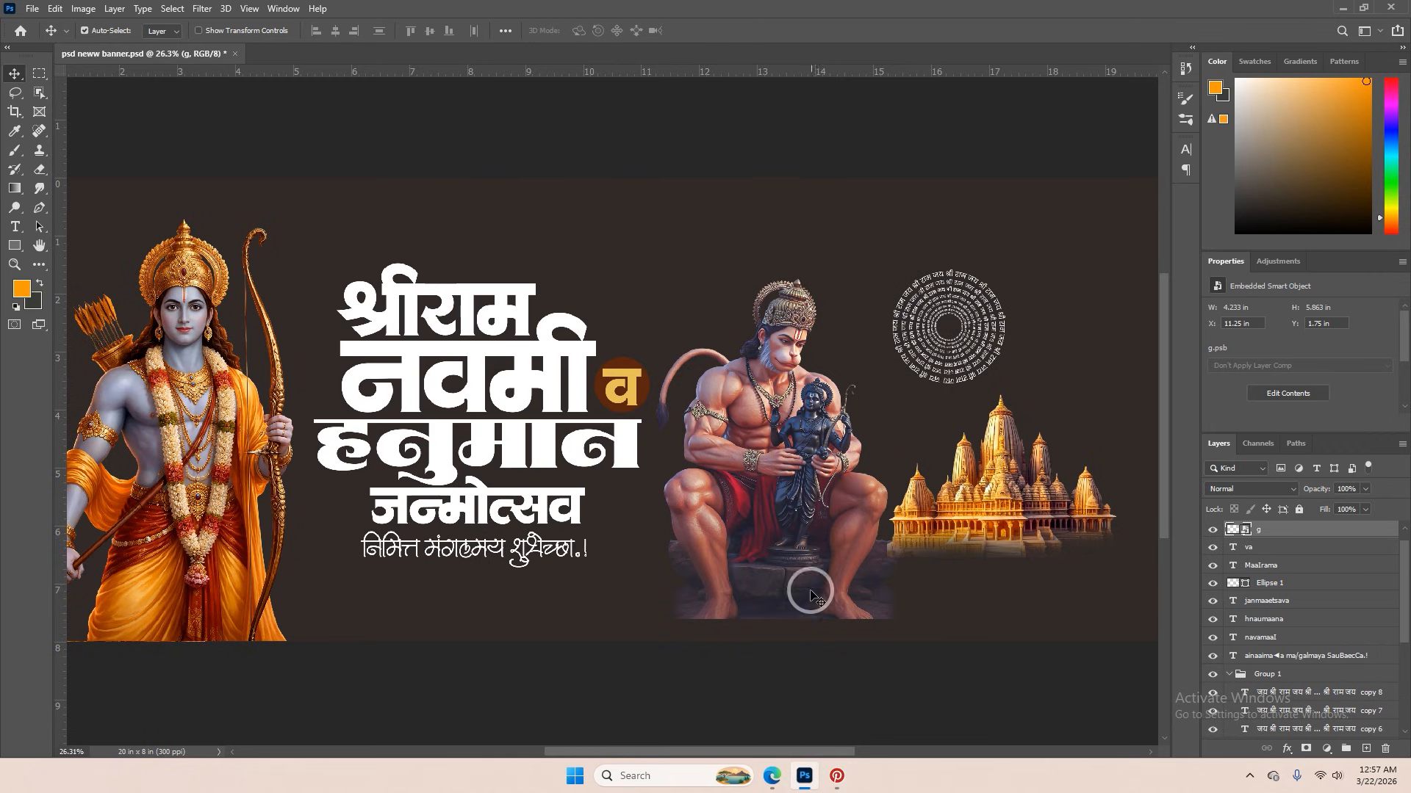
- Open the श्रीराम, हनुमान and जन्मोत्सव title lines one by one to check their fonts and sizes
scroll(474, 415, up, 4)
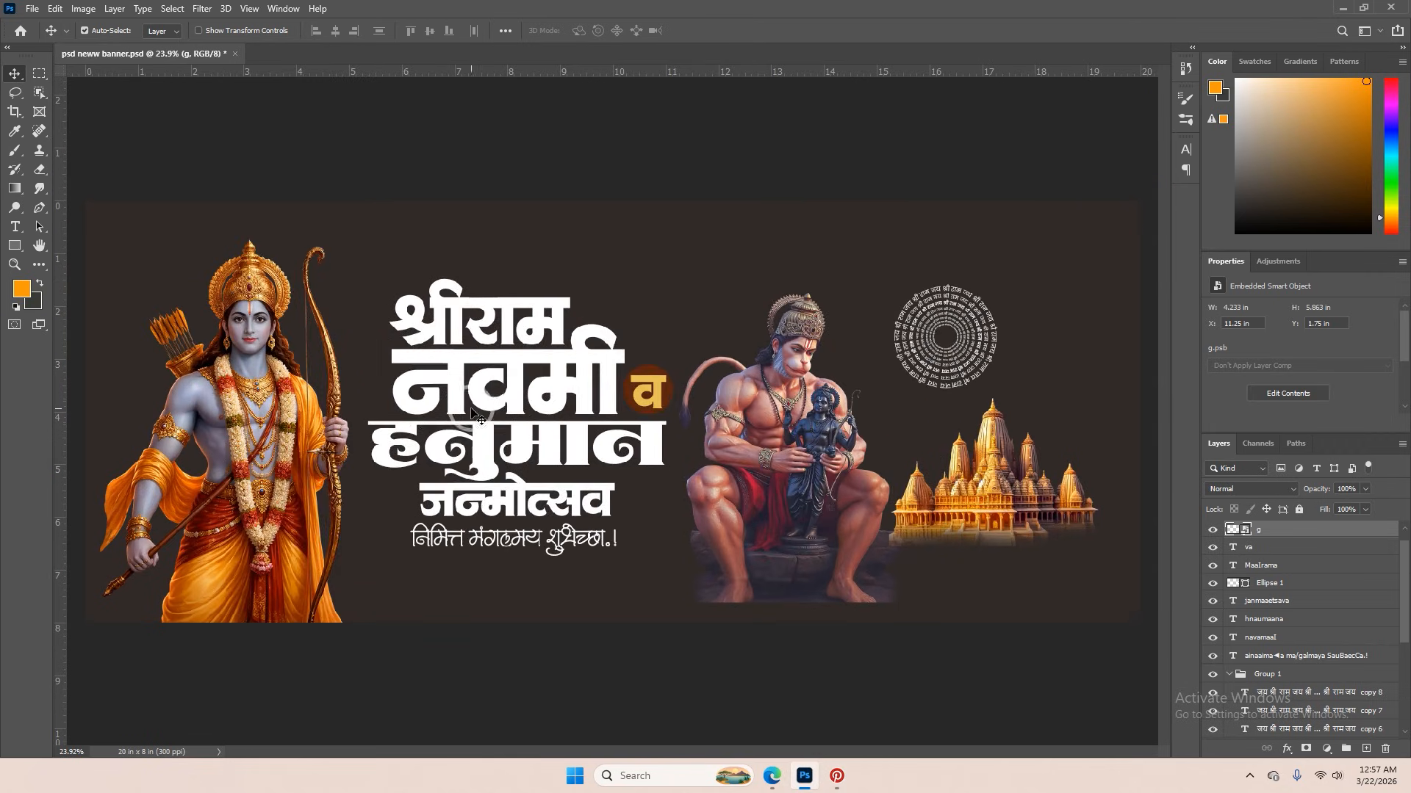
double_click(393, 246)
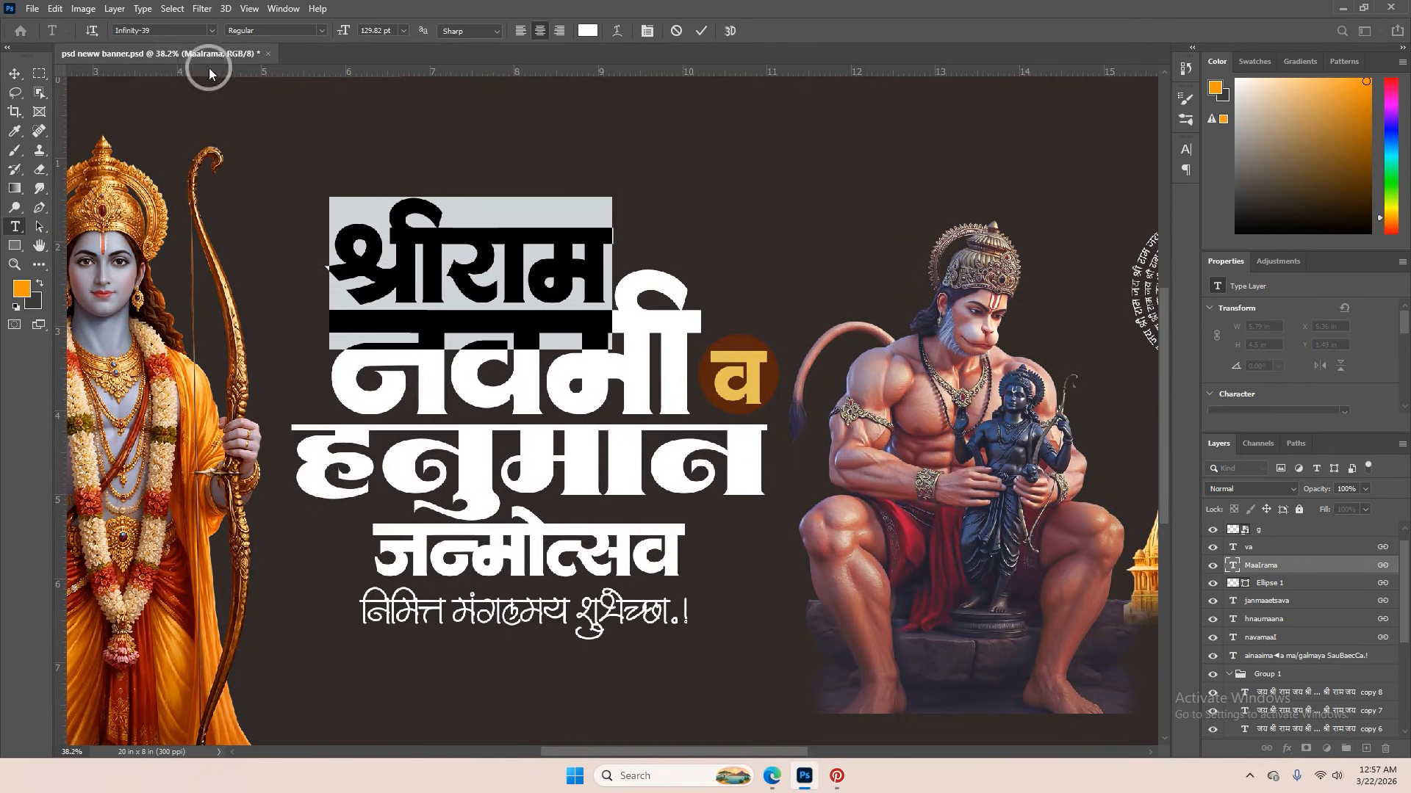
click(700, 31)
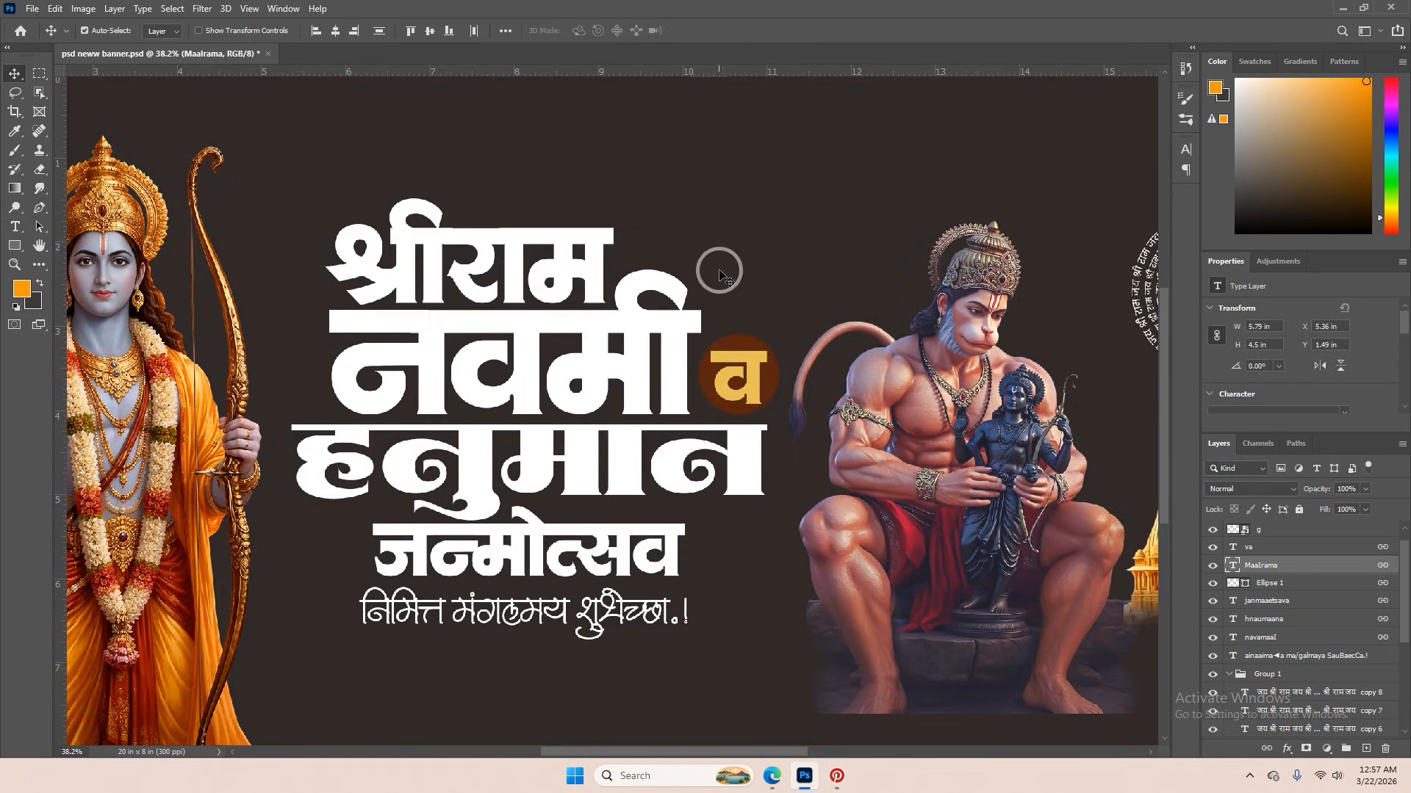
double_click(514, 452)
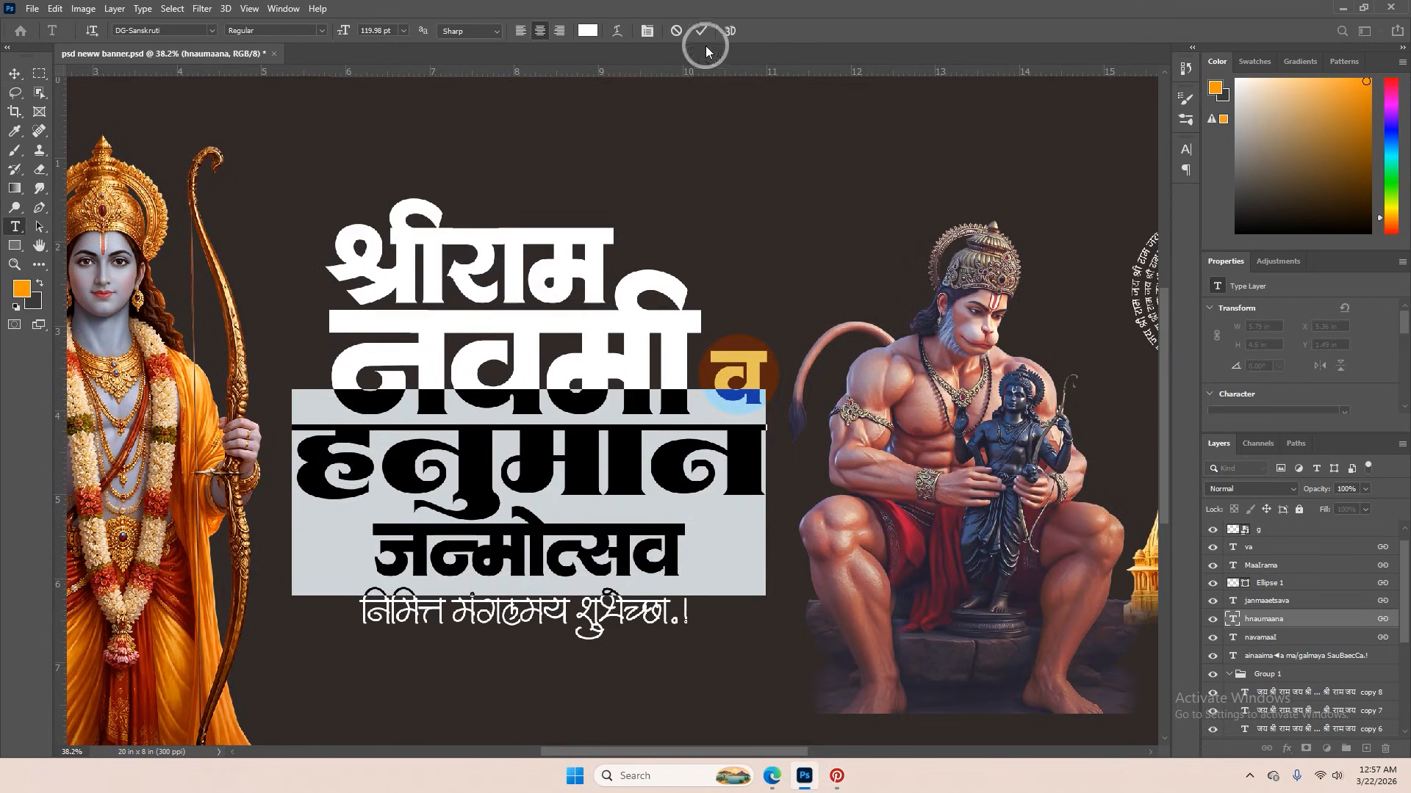
click(700, 32)
double_click(624, 544)
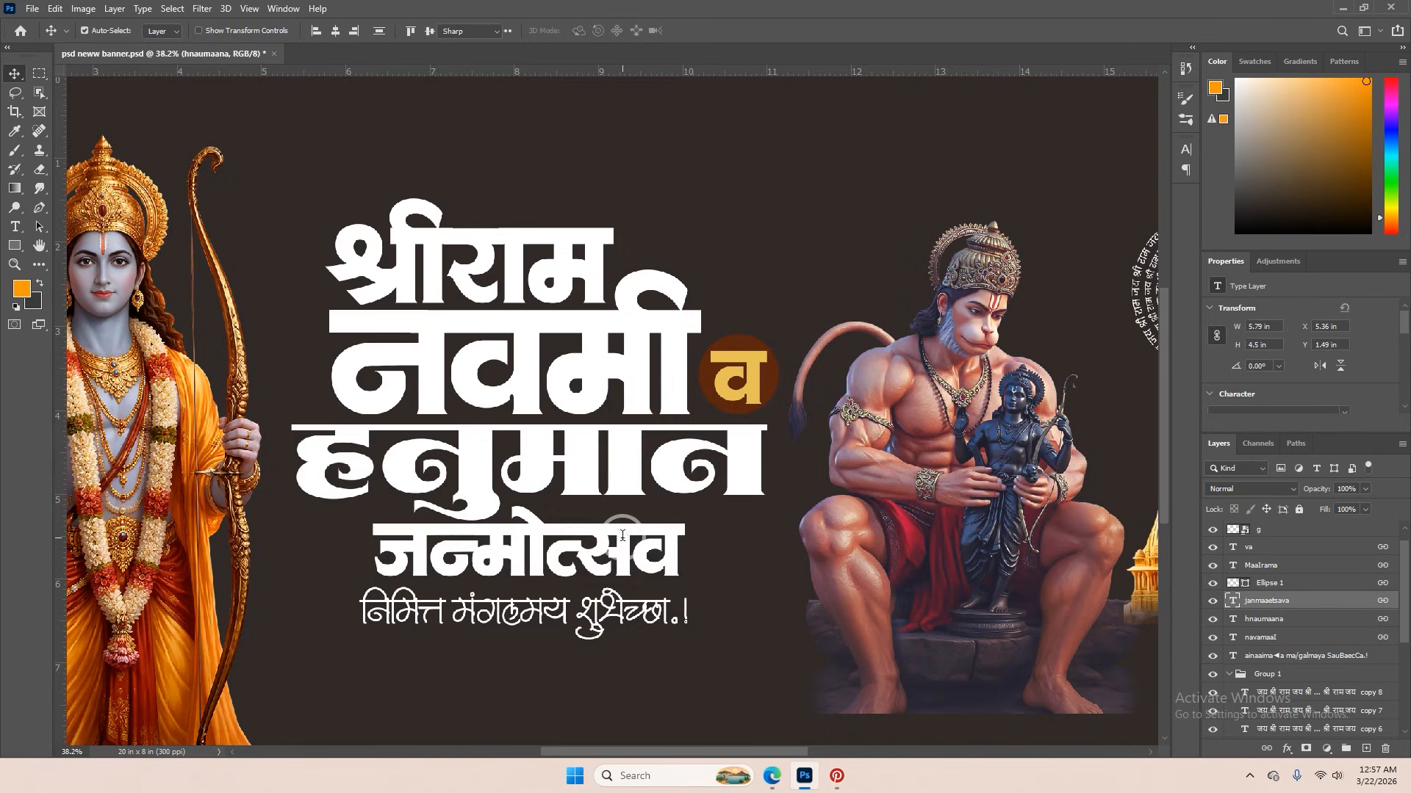
click(701, 32)
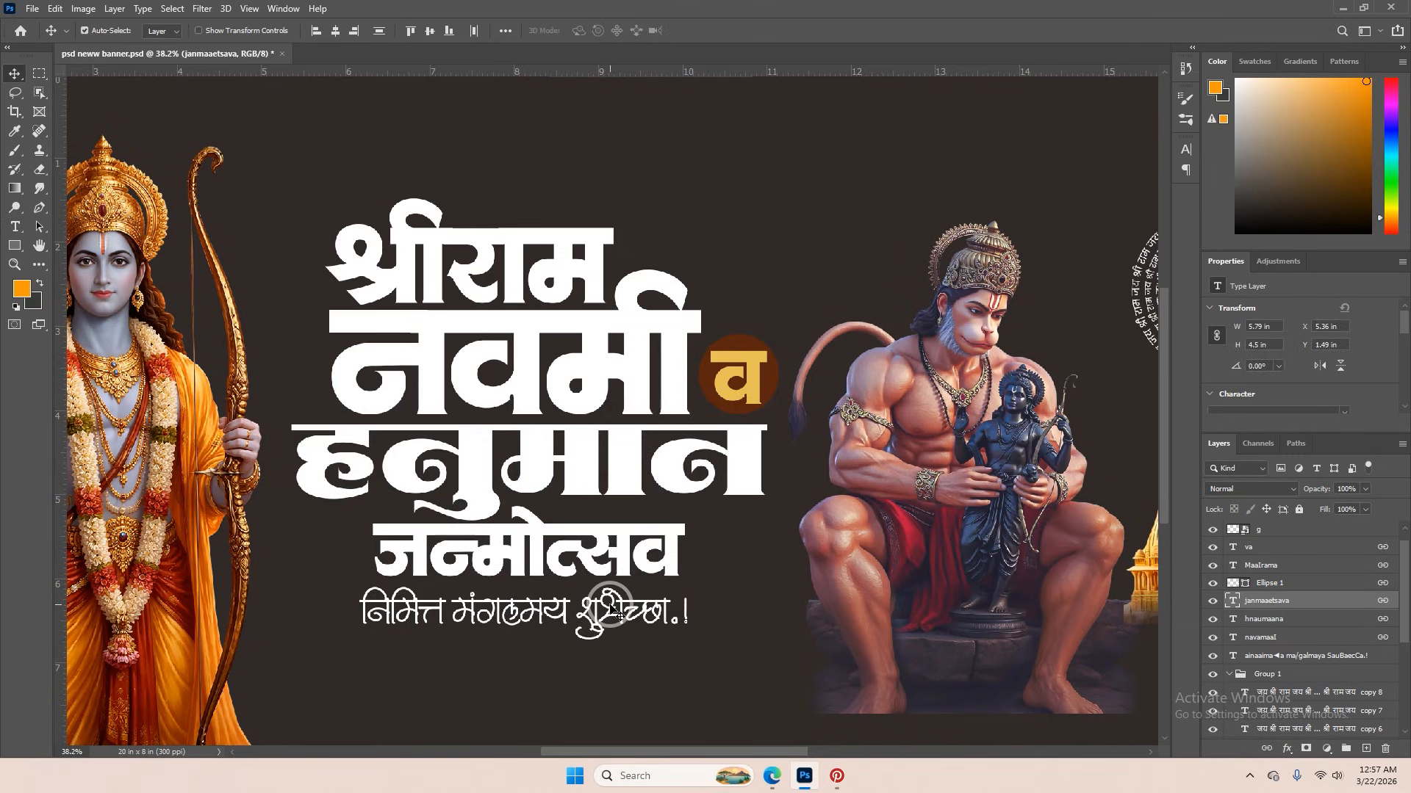
scroll(610, 610, down, 3)
scroll(599, 514, up, 5)
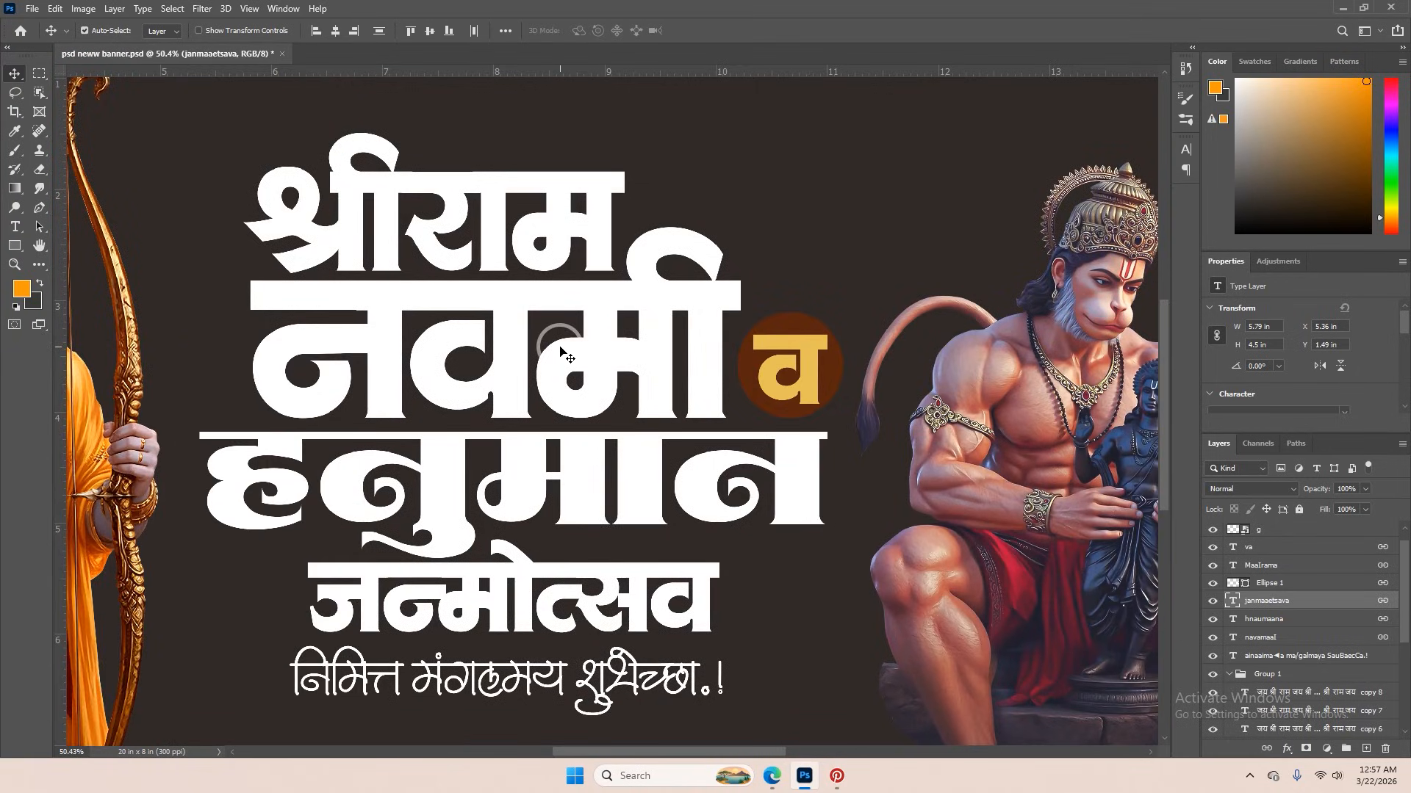
- Check the type settings of the नवमी line and the निमित्त मंगलमय शुभेच्छा greeting line
double_click(512, 365)
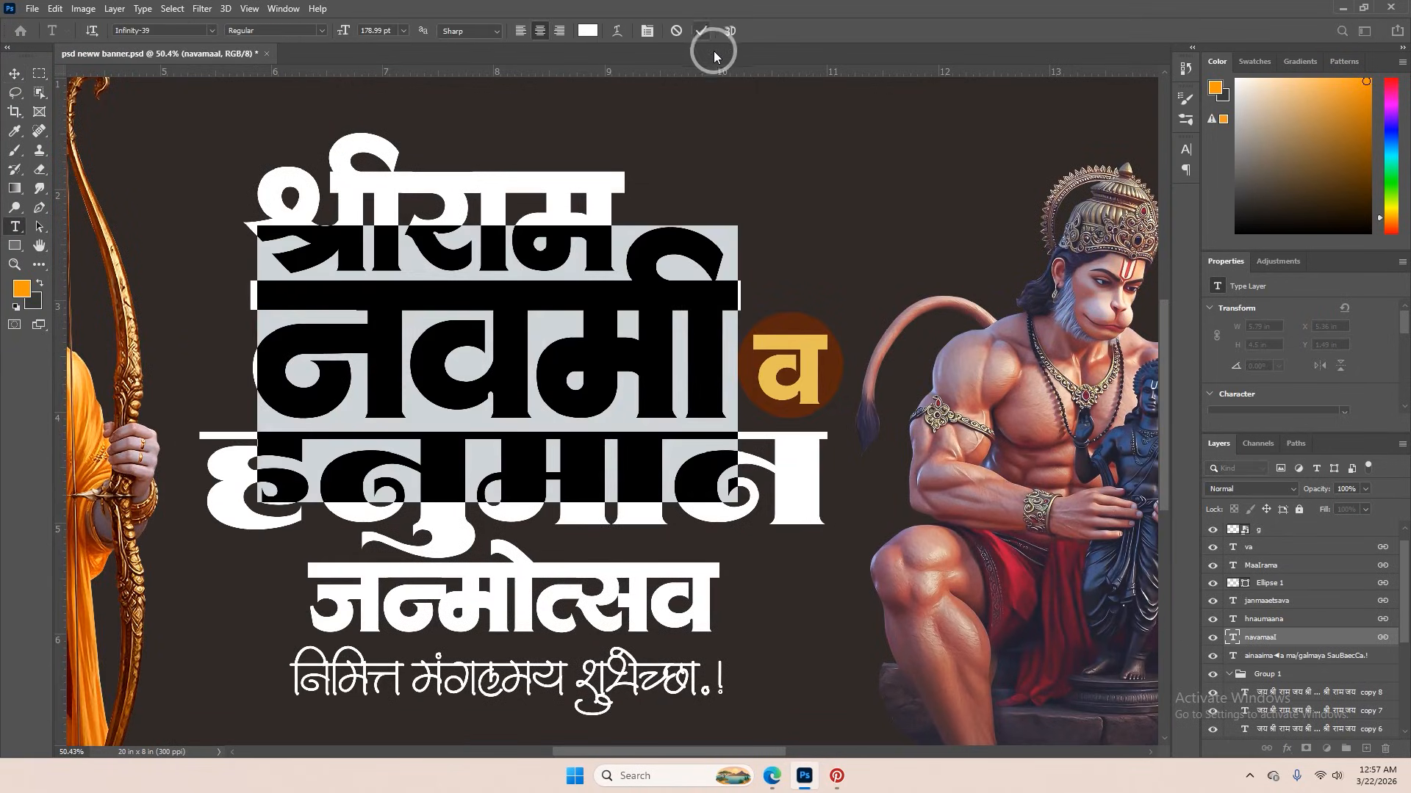
click(631, 527)
key(Escape)
key(v)
double_click(564, 691)
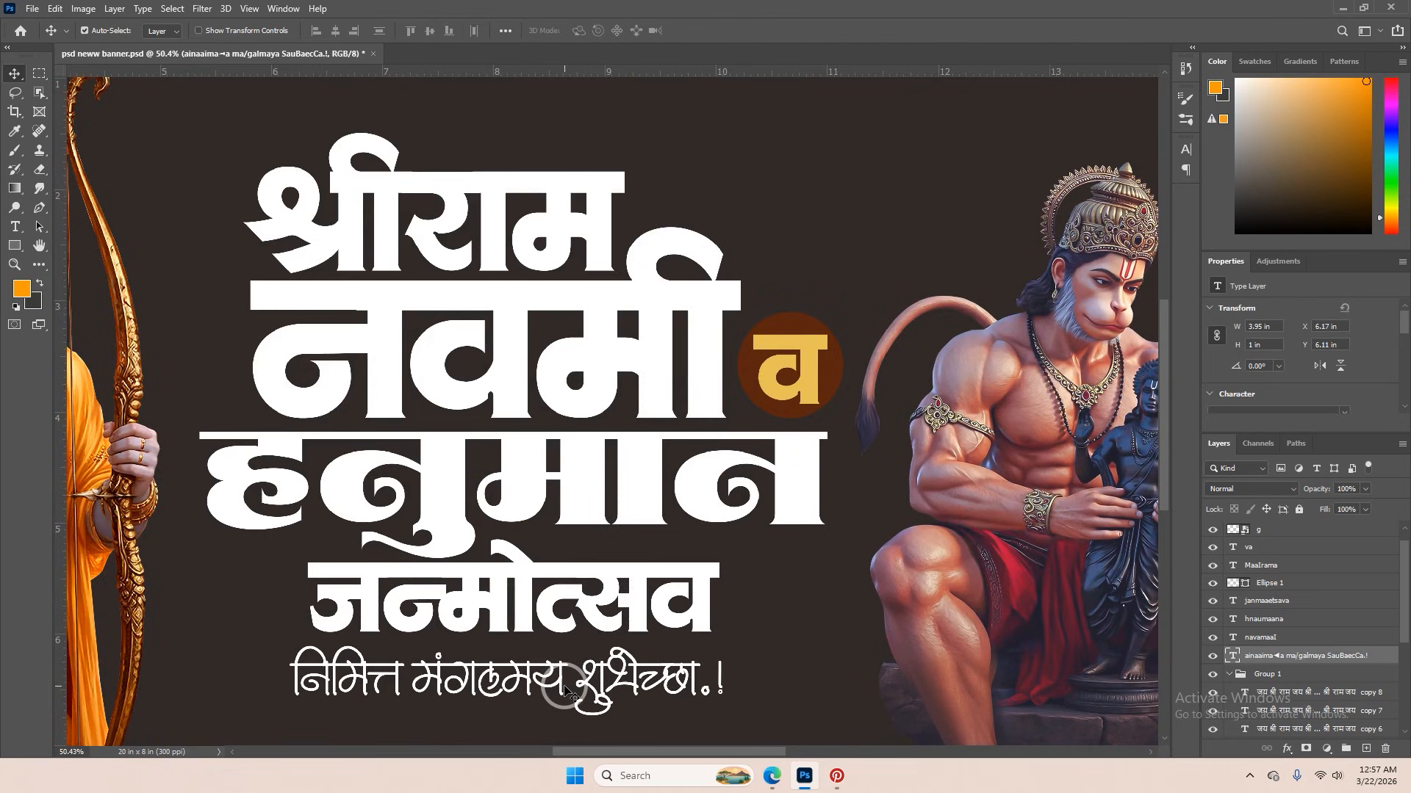
click(703, 40)
key(v)
- Examine the outermost ring of the circular जय श्री राम text and its repeating phrase
scroll(668, 399, down, 4)
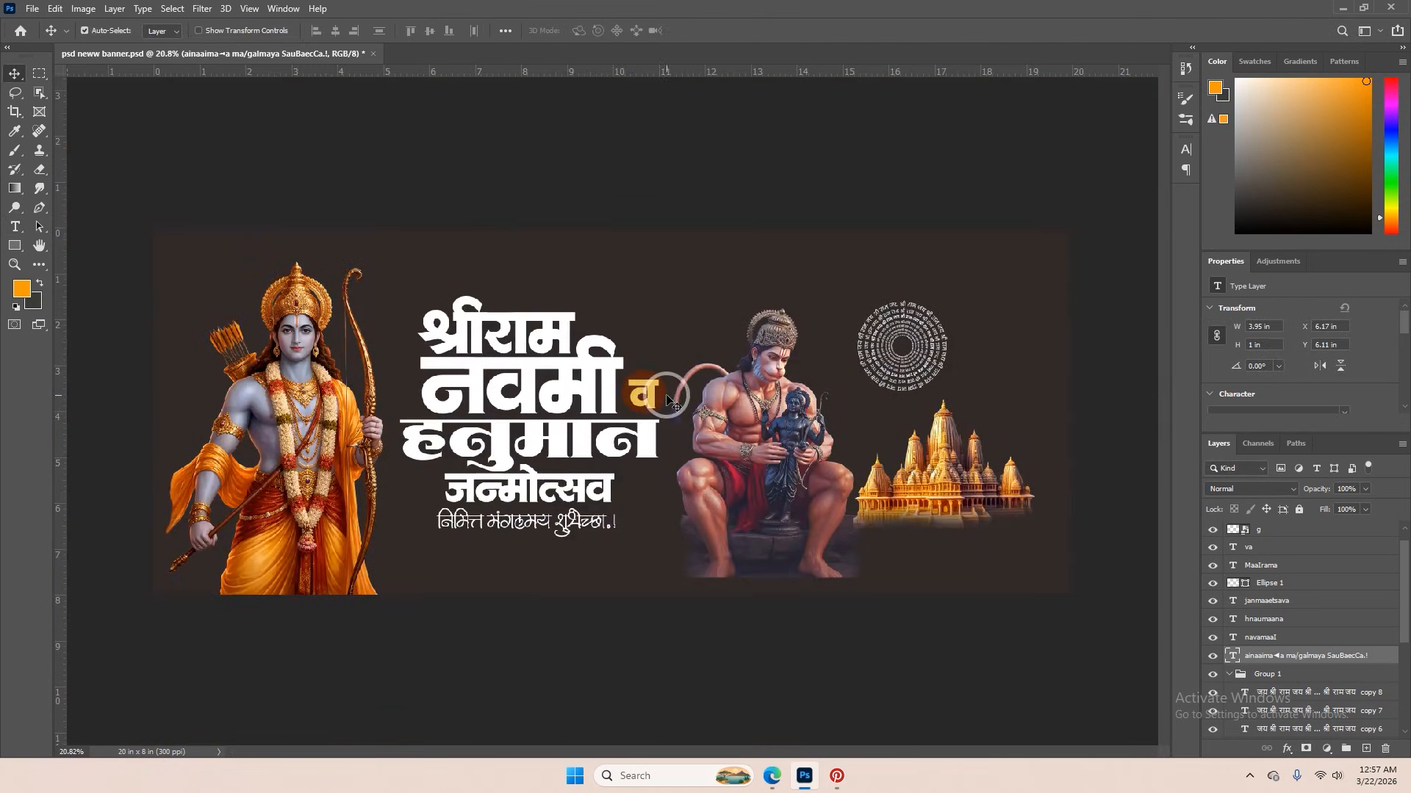
scroll(955, 327, up, 8)
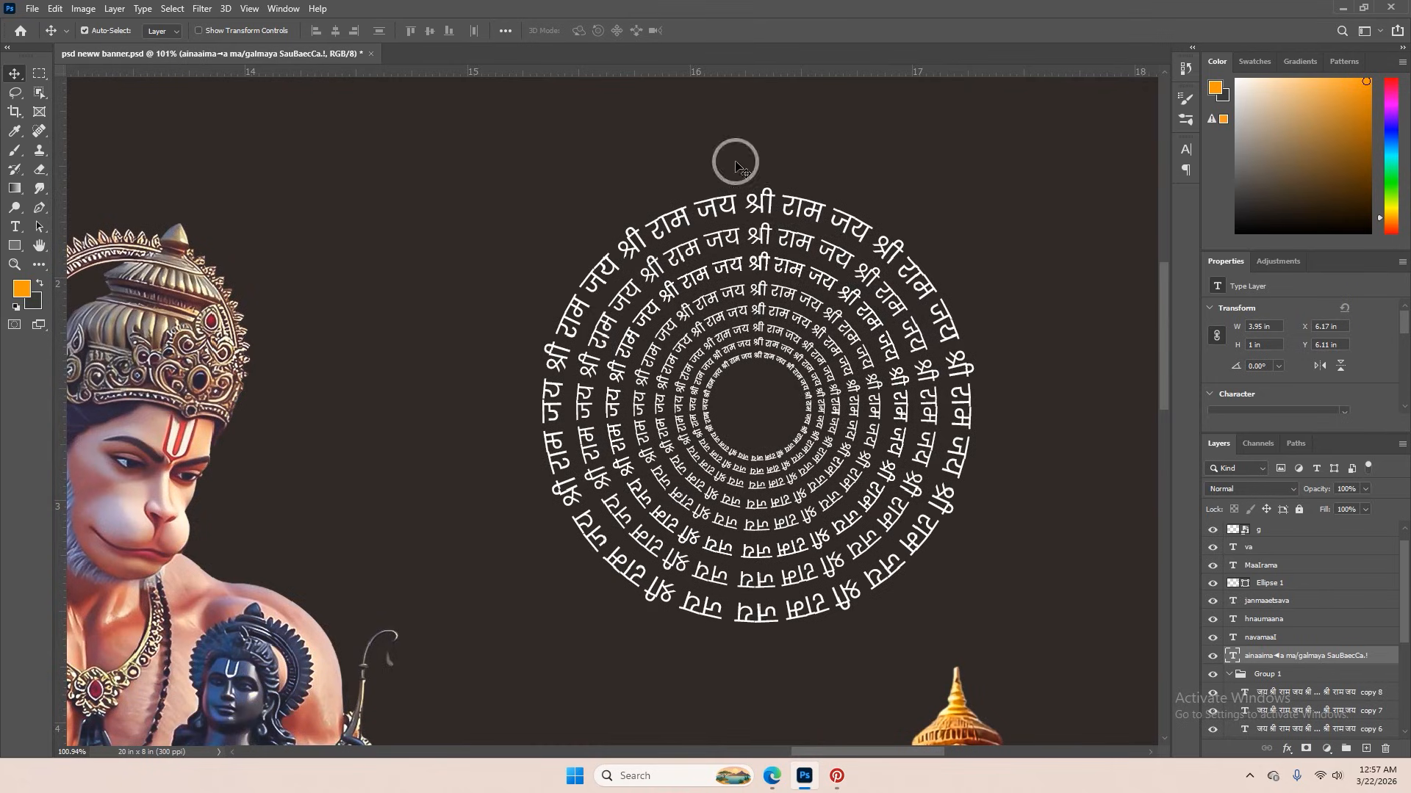
double_click(671, 221)
drag(630, 239, 744, 202)
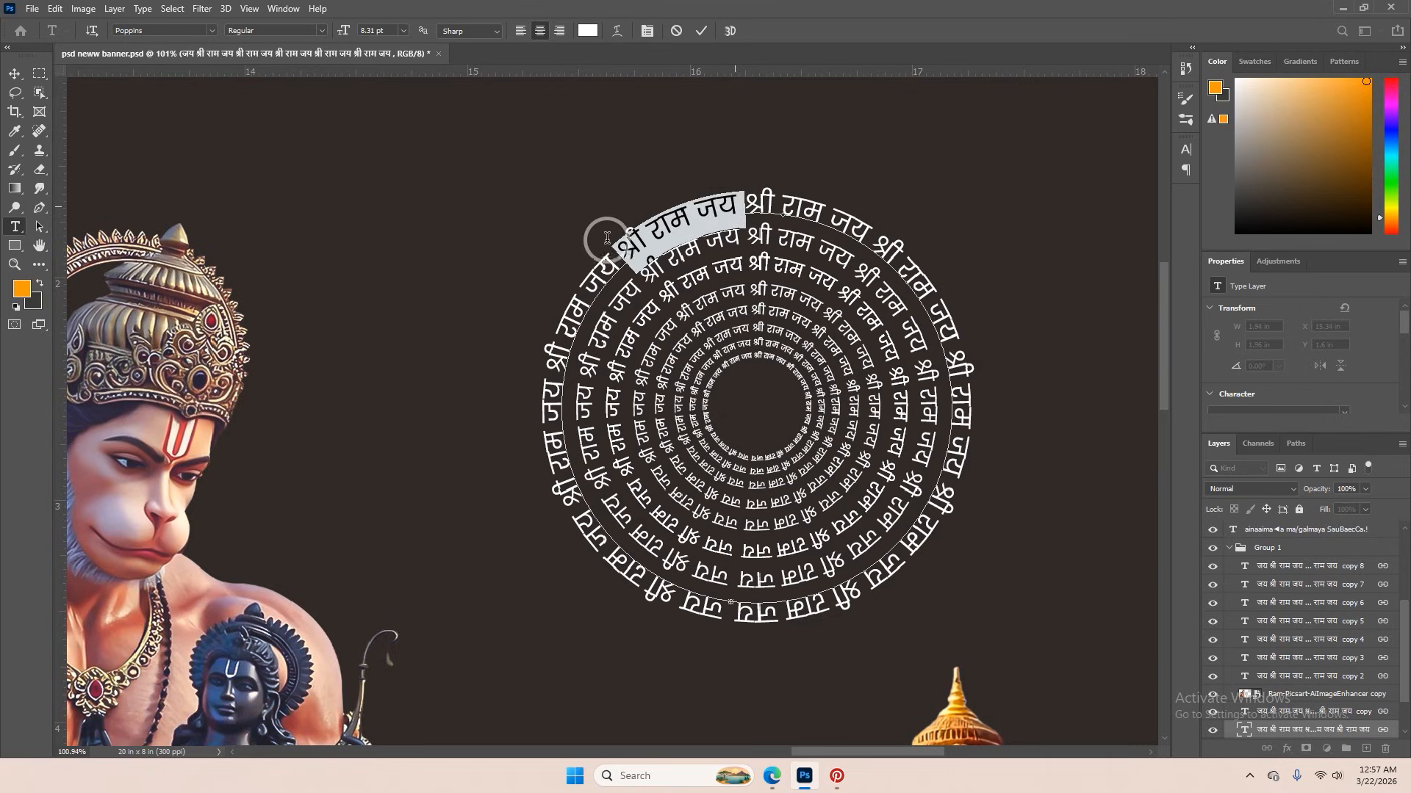
drag(588, 289, 683, 221)
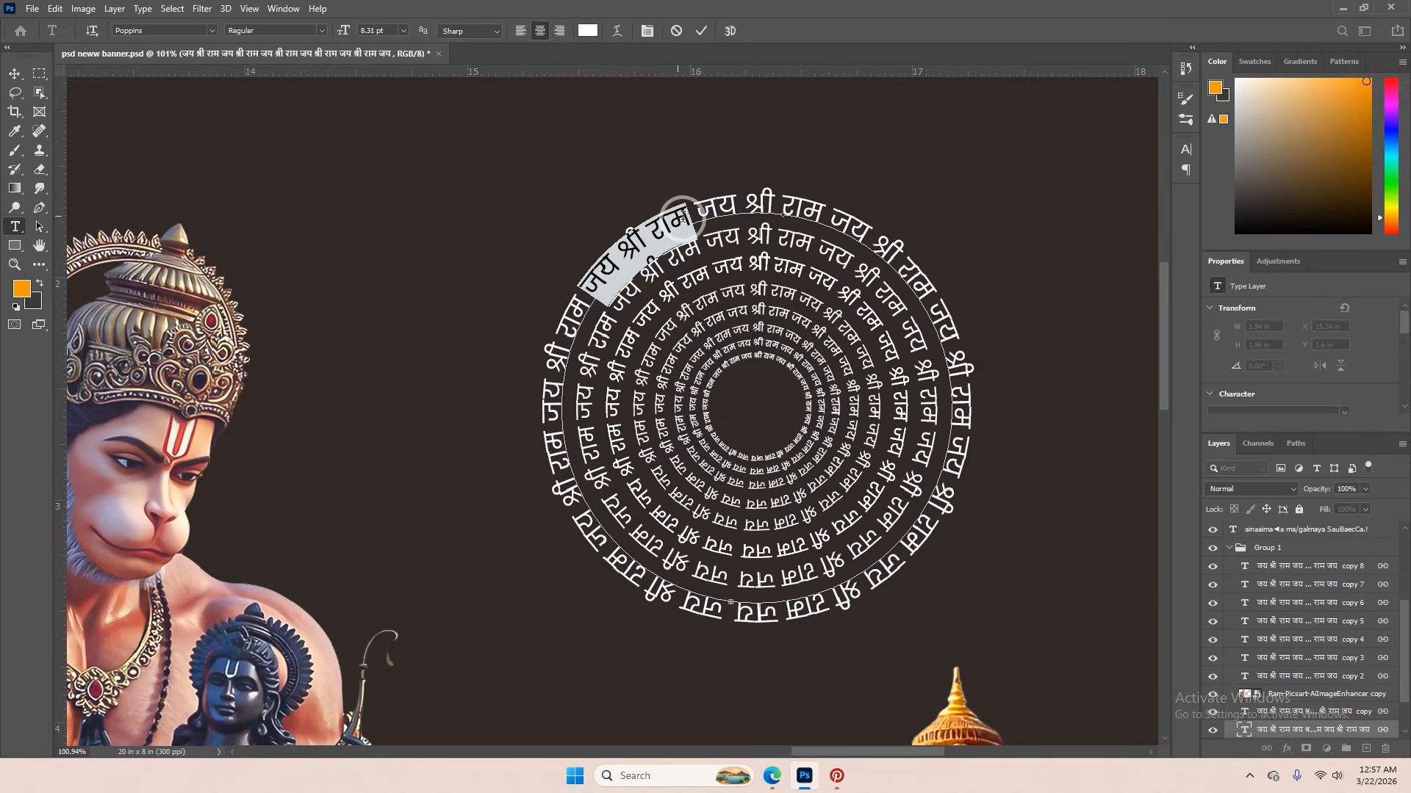
click(701, 30)
key(v)
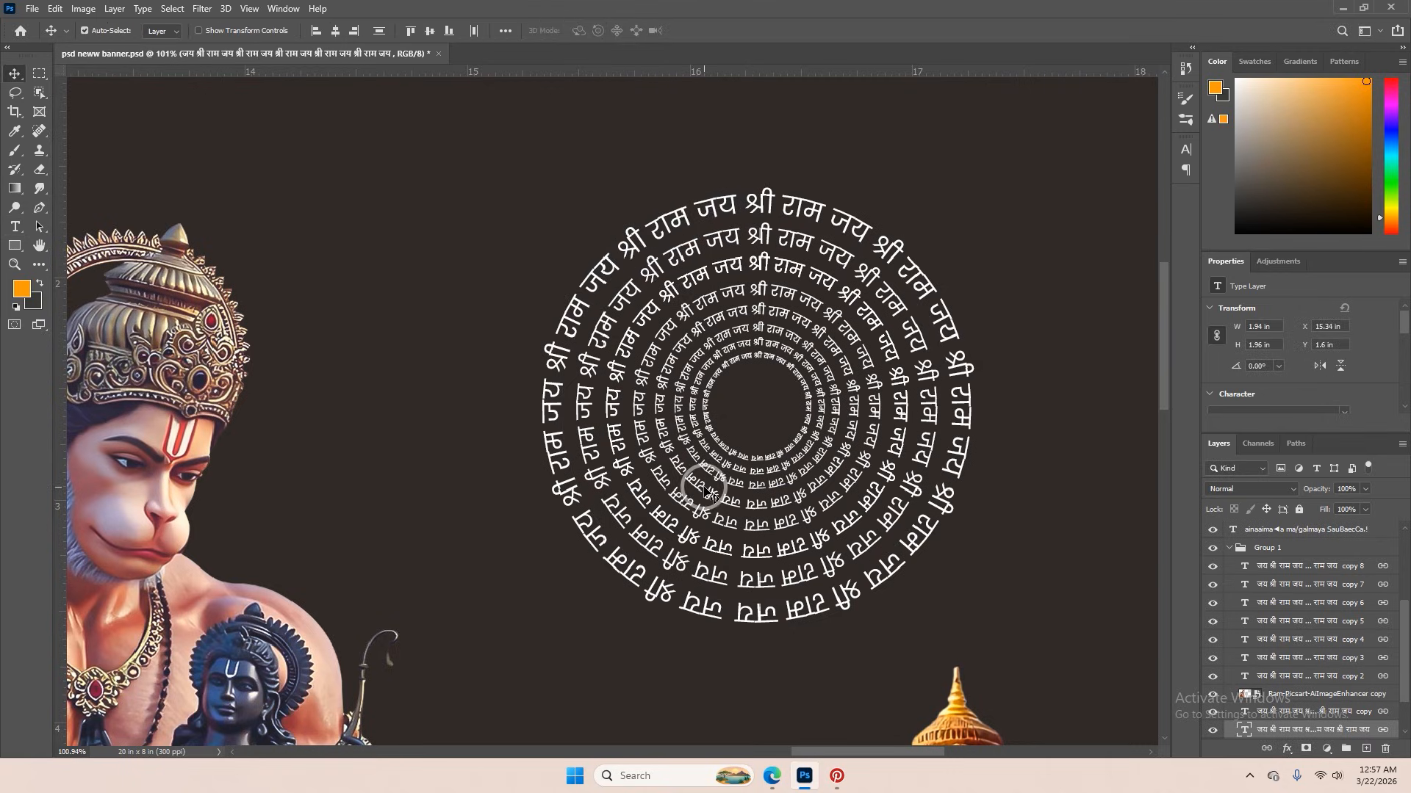
- Switch to the Google Marathi input tool in the browser, write "जय श्री राम" and copy it
key(alt+Tab)
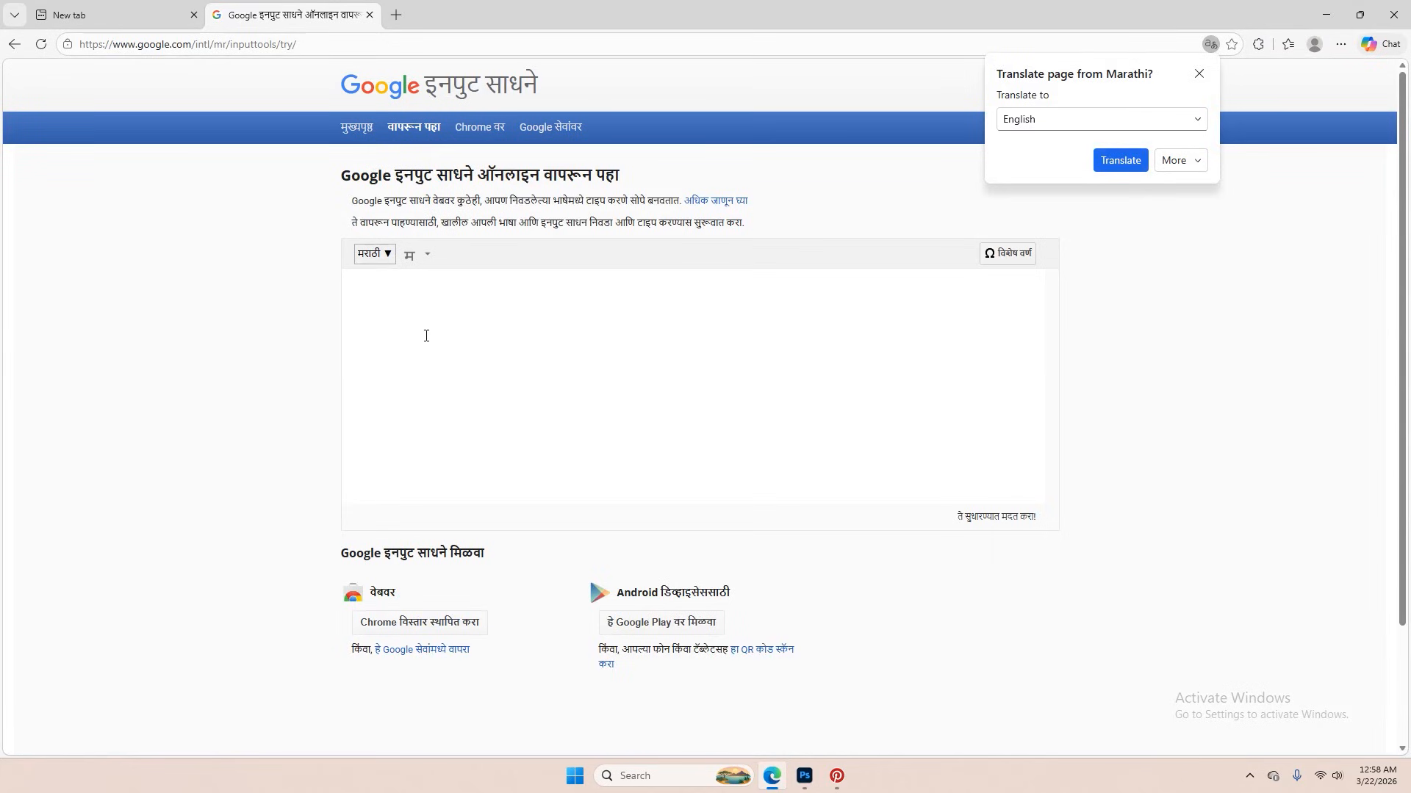
click(412, 305)
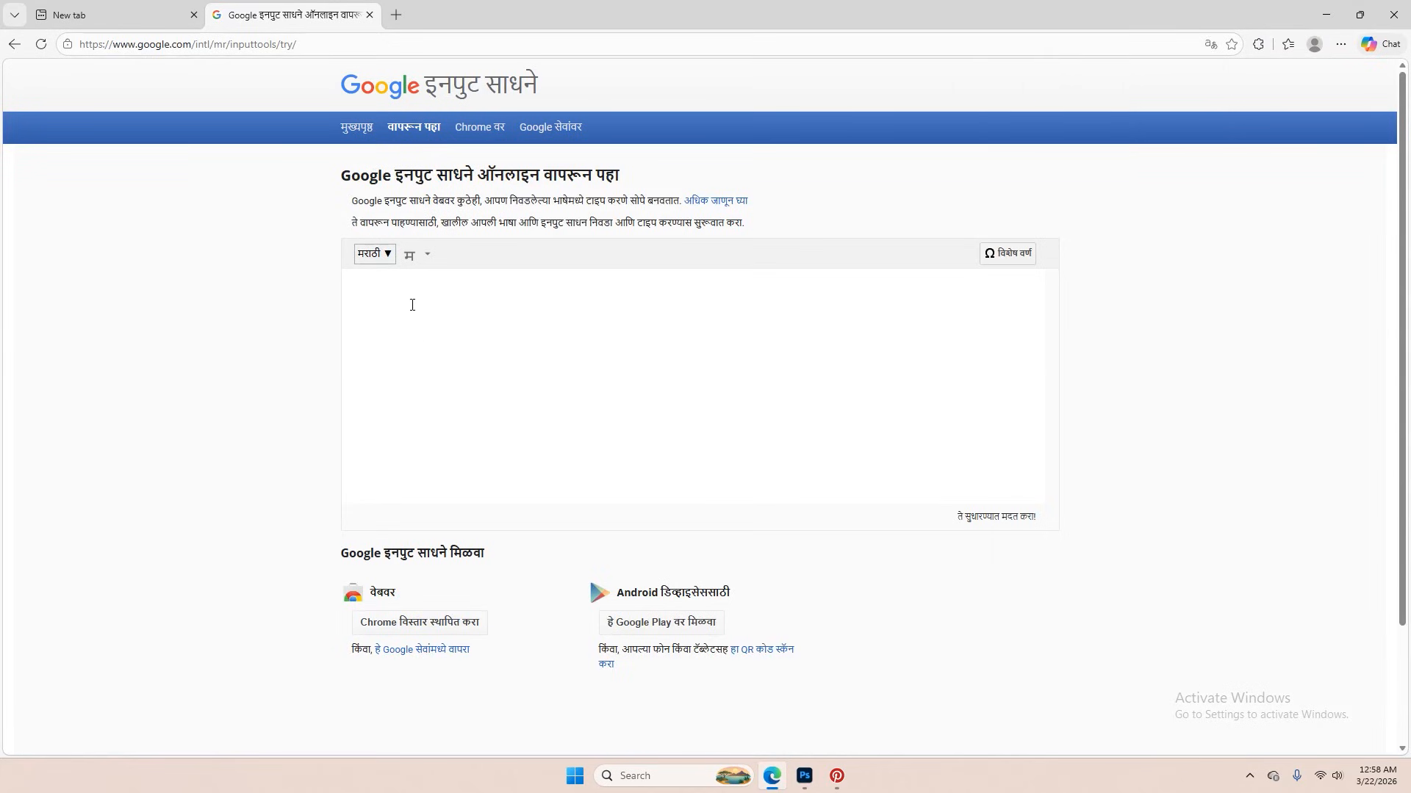
text(jay shri ram)
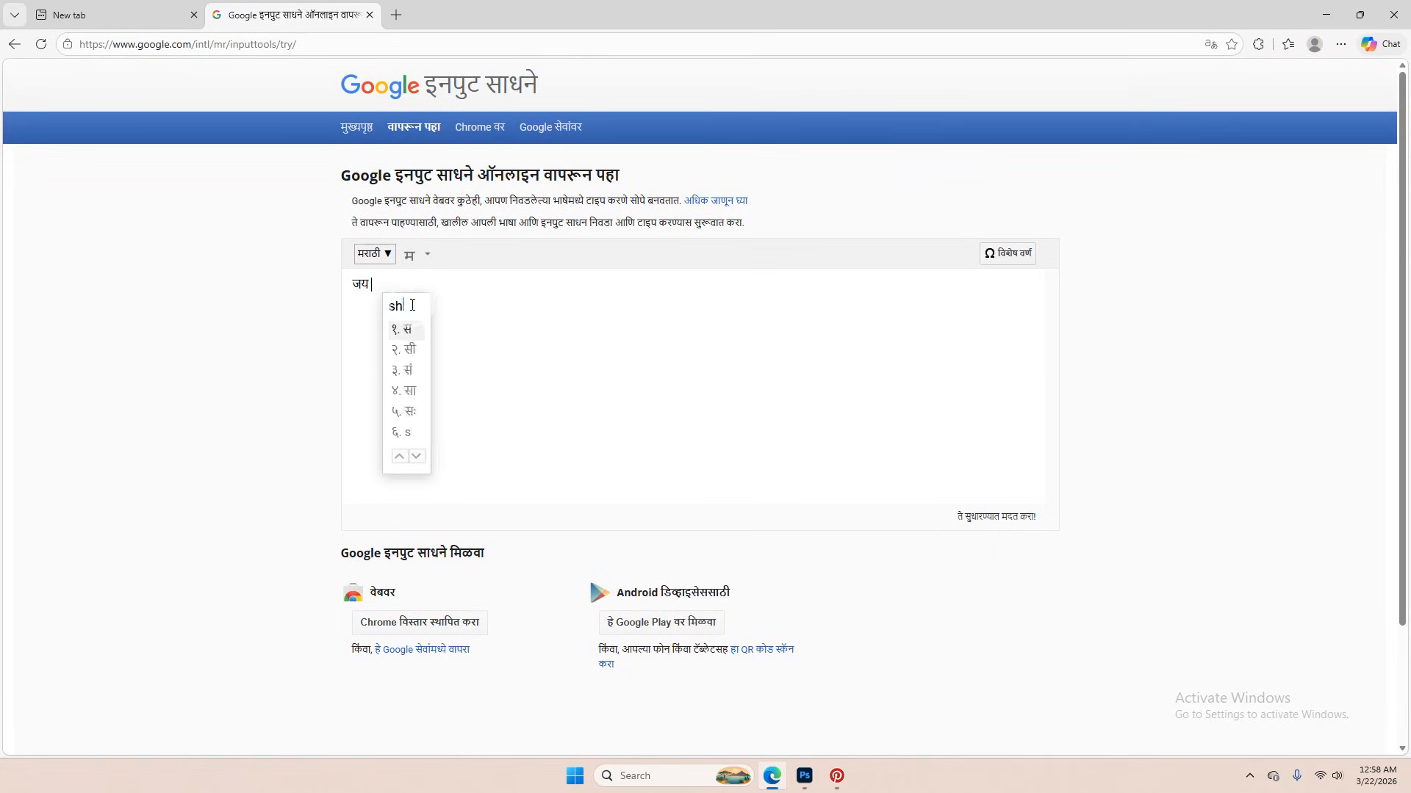
key(space)
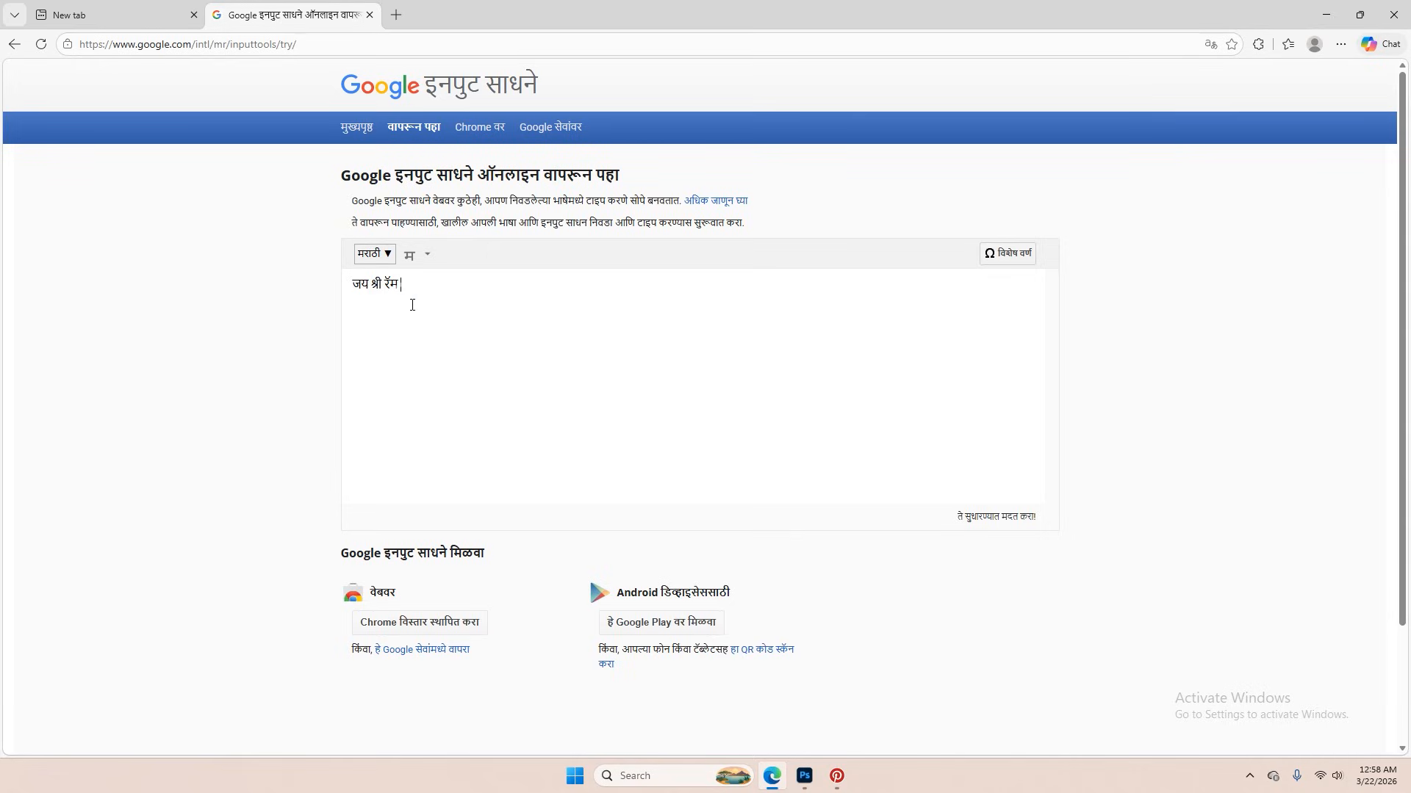
text(ram)
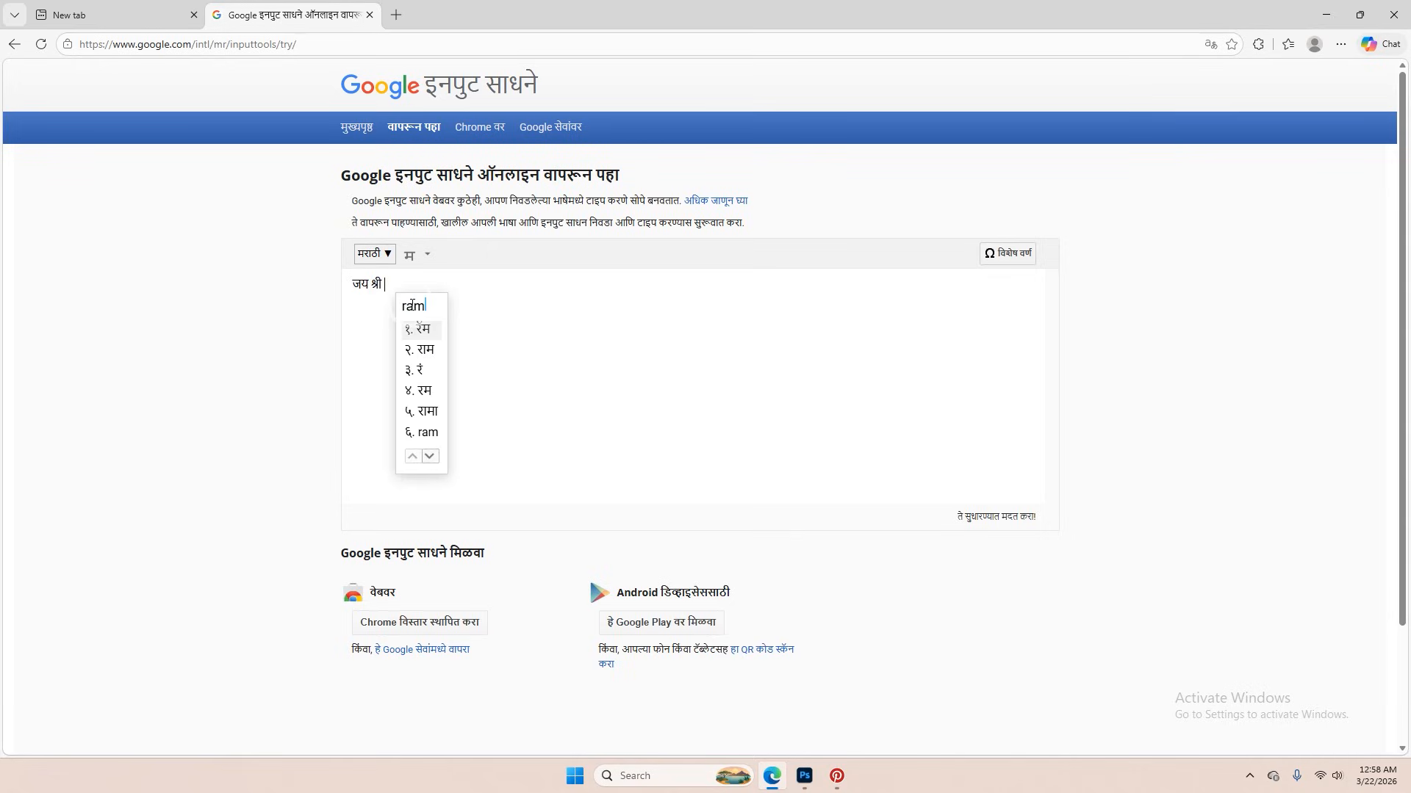
click(420, 351)
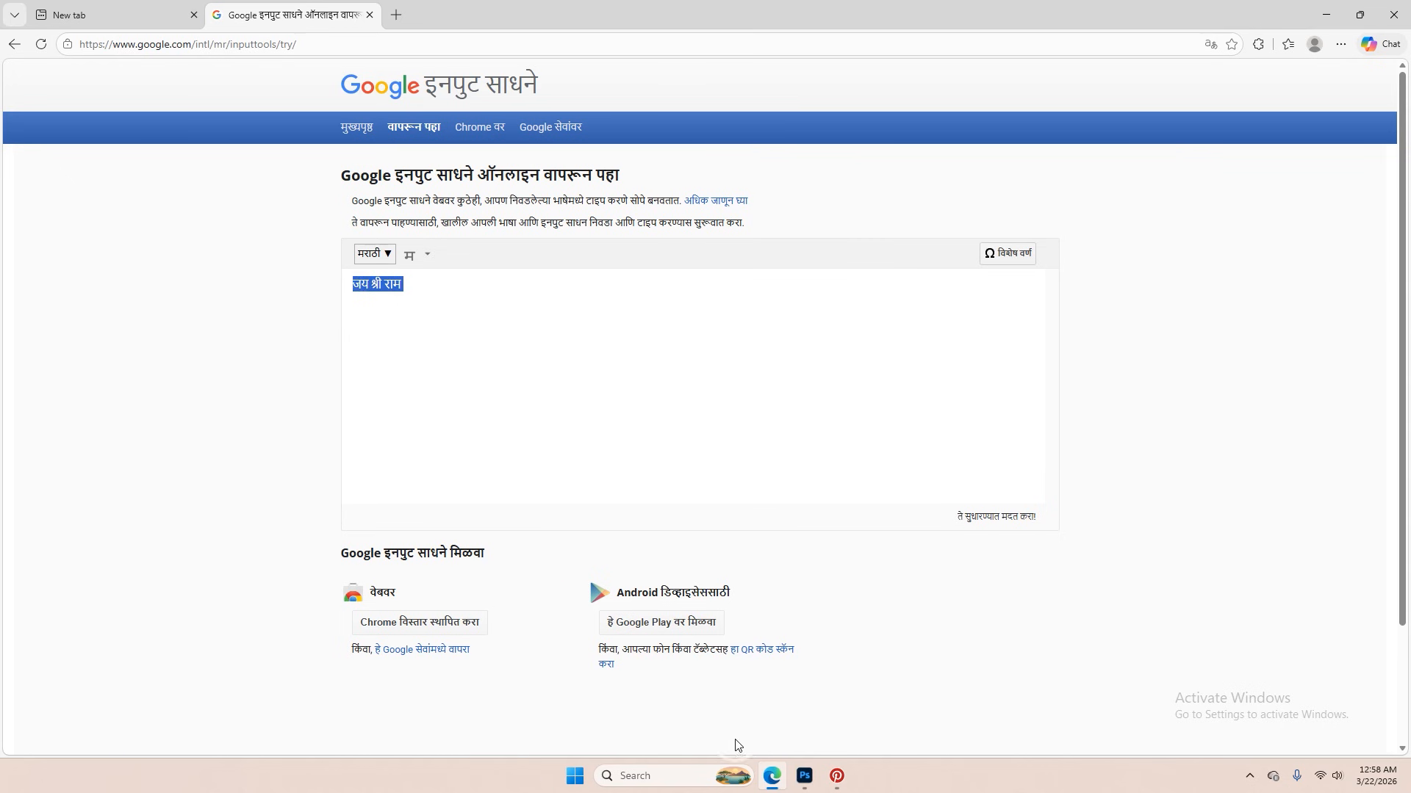
- Switch back to Photoshop, draw an orange circle about 499 px wide above Hanuman and move it to the canvas's upper edge
click(805, 776)
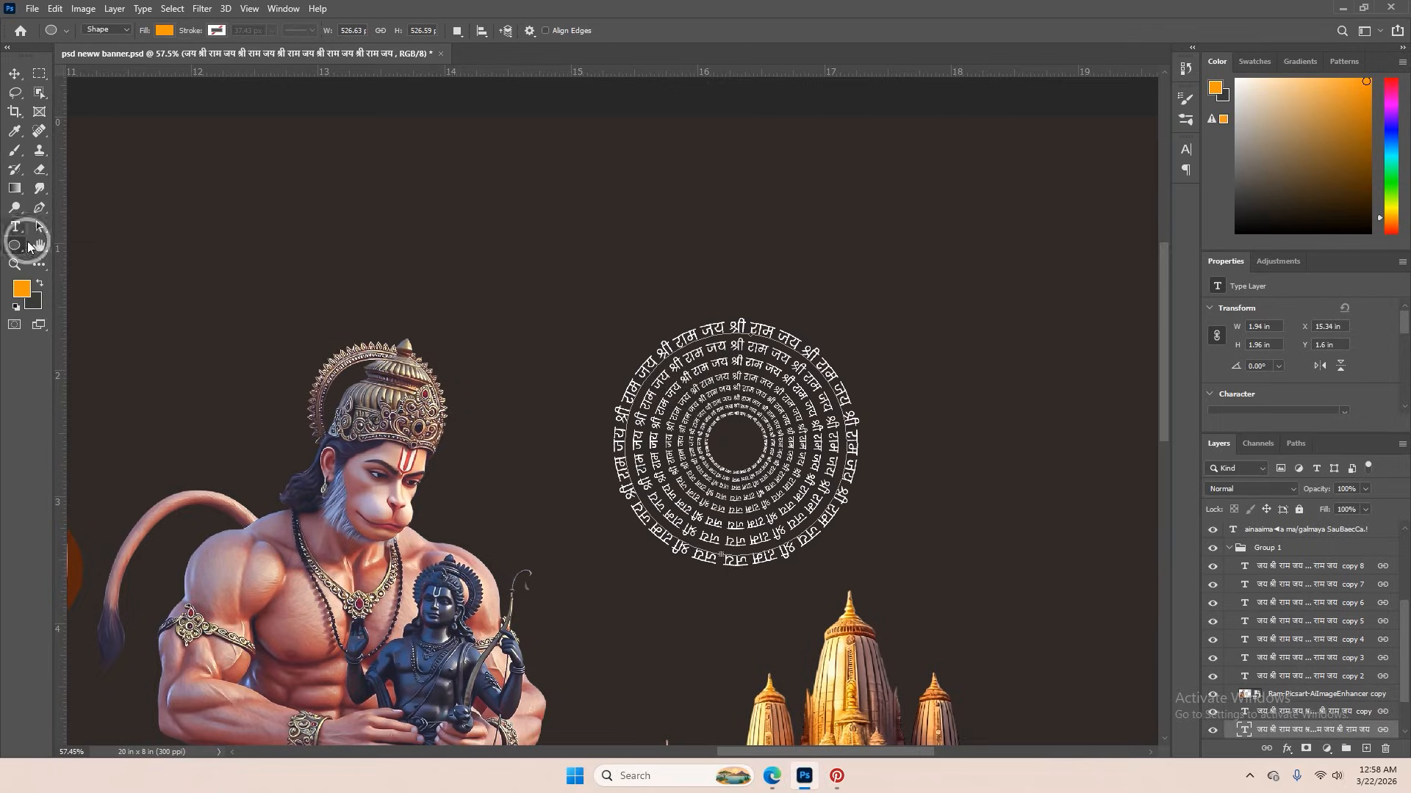
drag(352, 176, 565, 386)
click(10, 72)
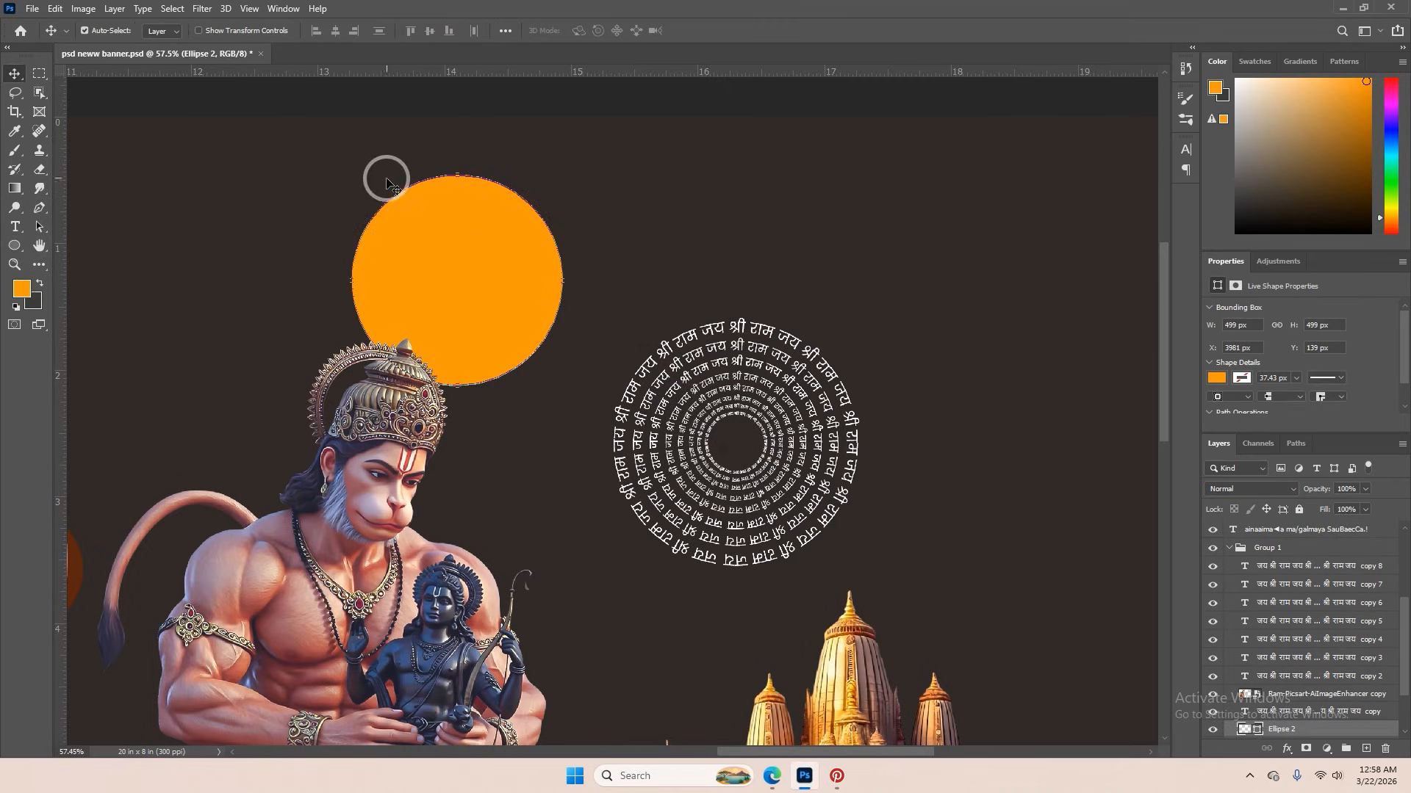
drag(414, 225, 404, 164)
- Try placing the copied जय श्री राम text along the orange circle's upper edge, and delete that text layer
right_click(16, 224)
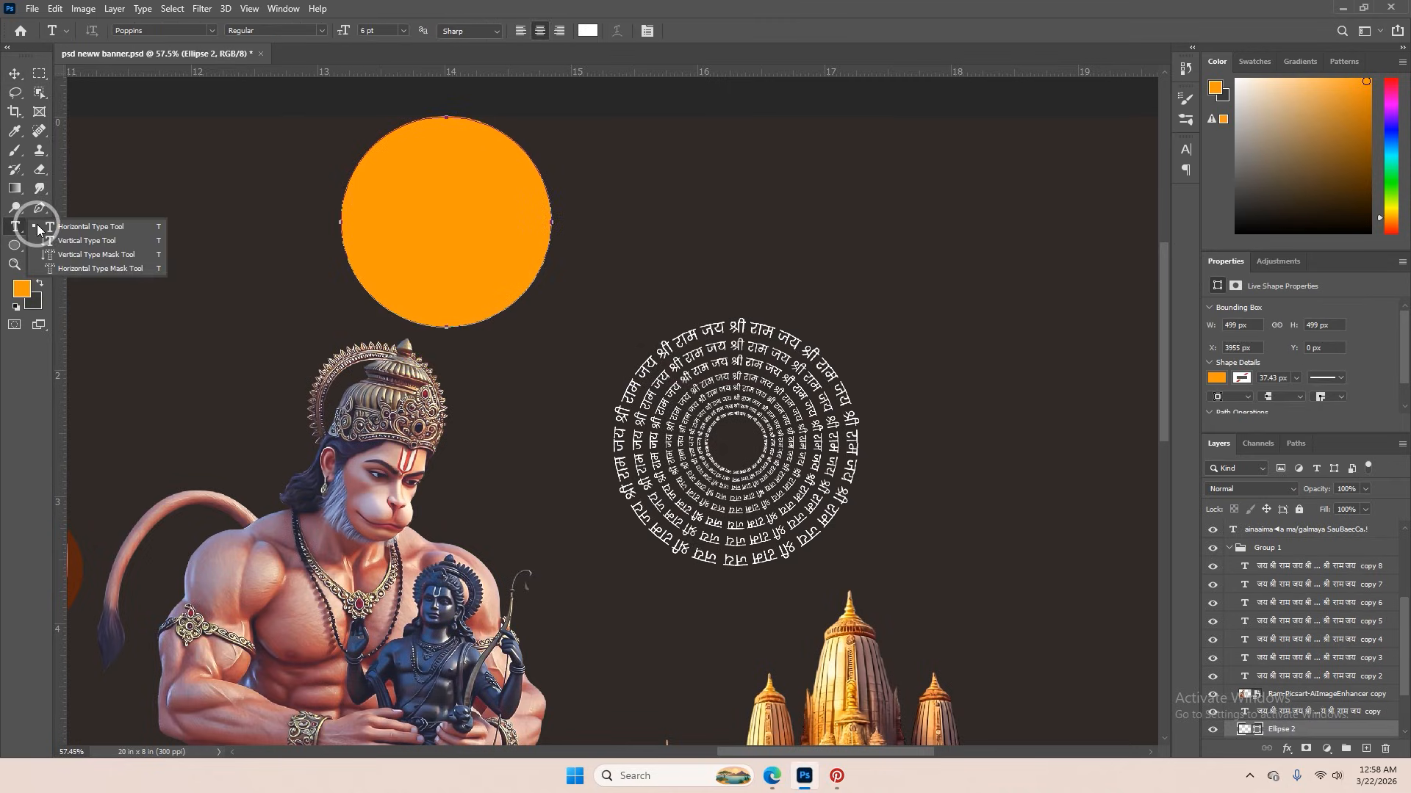
click(38, 229)
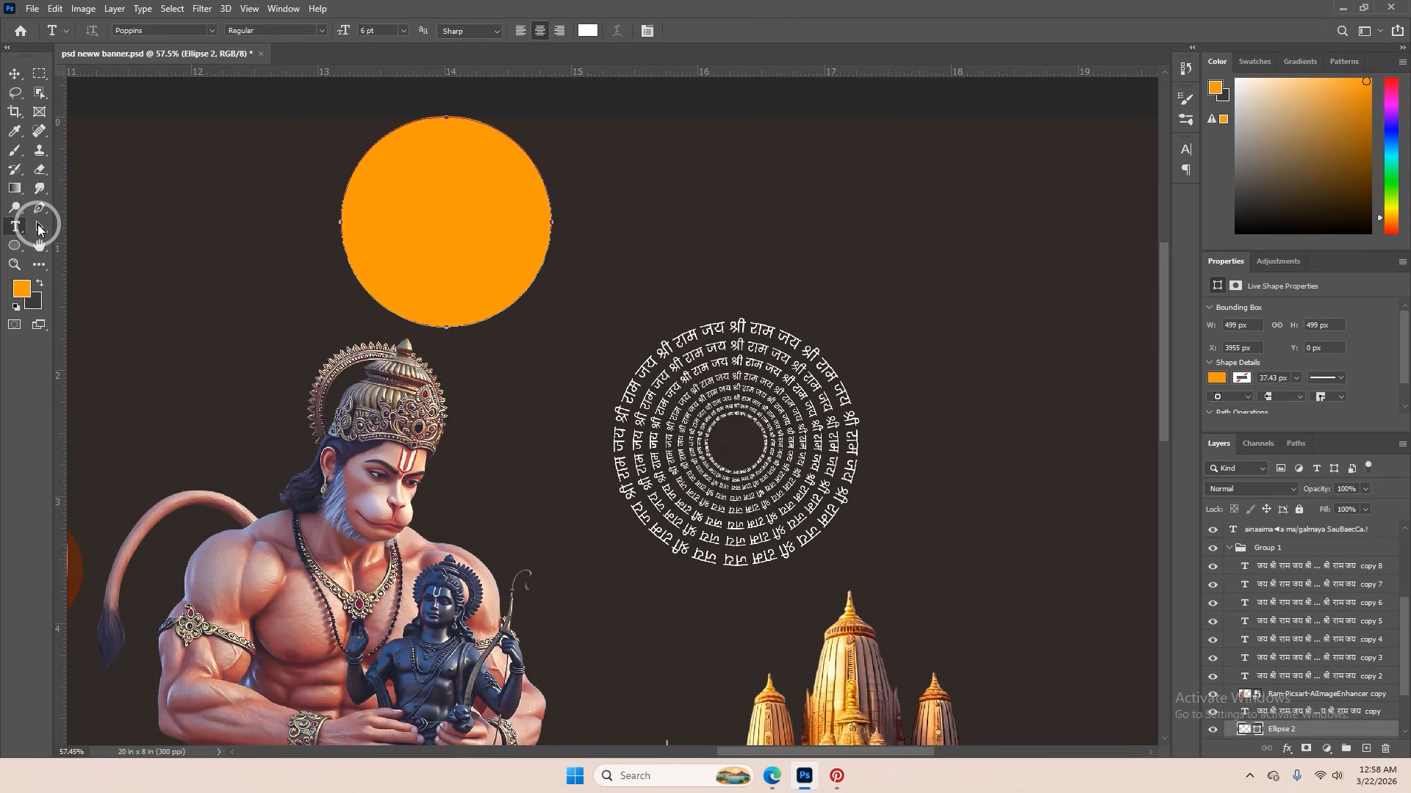
click(452, 116)
key(ctrl+v)
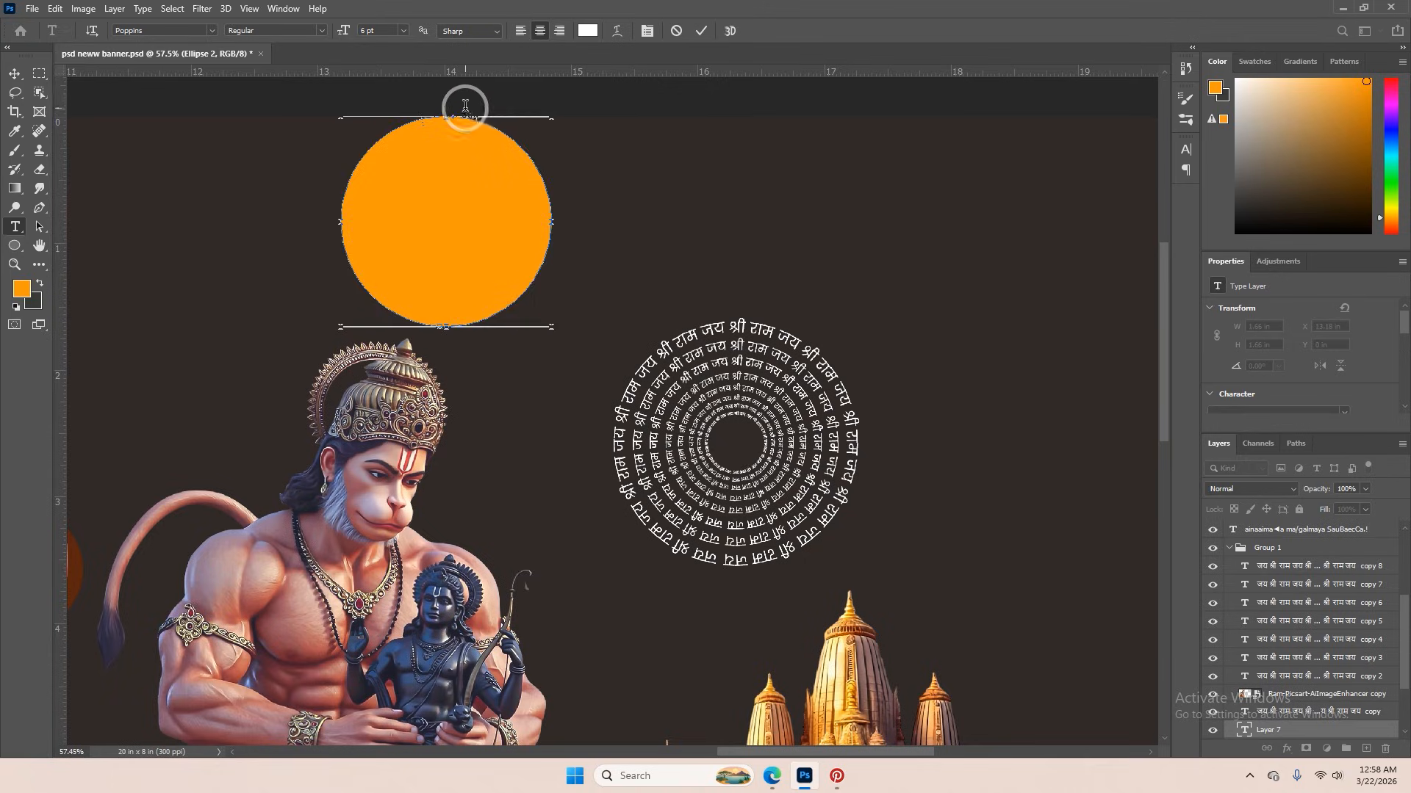
scroll(459, 117, up, 5)
click(15, 74)
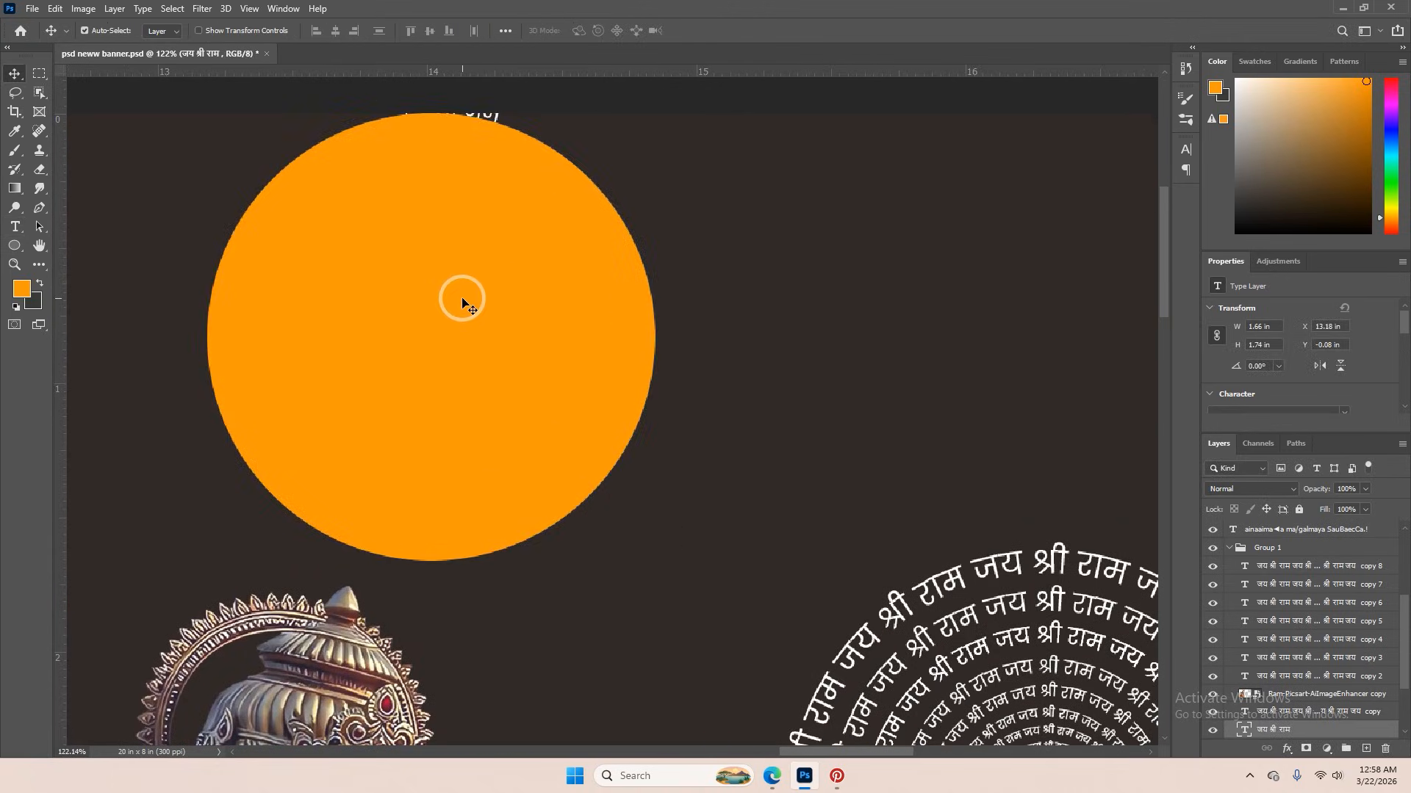
drag(463, 299, 504, 392)
drag(488, 121, 514, 173)
key(Delete)
- Move the orange circle away from the canvas edge and scale it down to about 476 px wide
drag(472, 267, 574, 247)
key(ctrl+t)
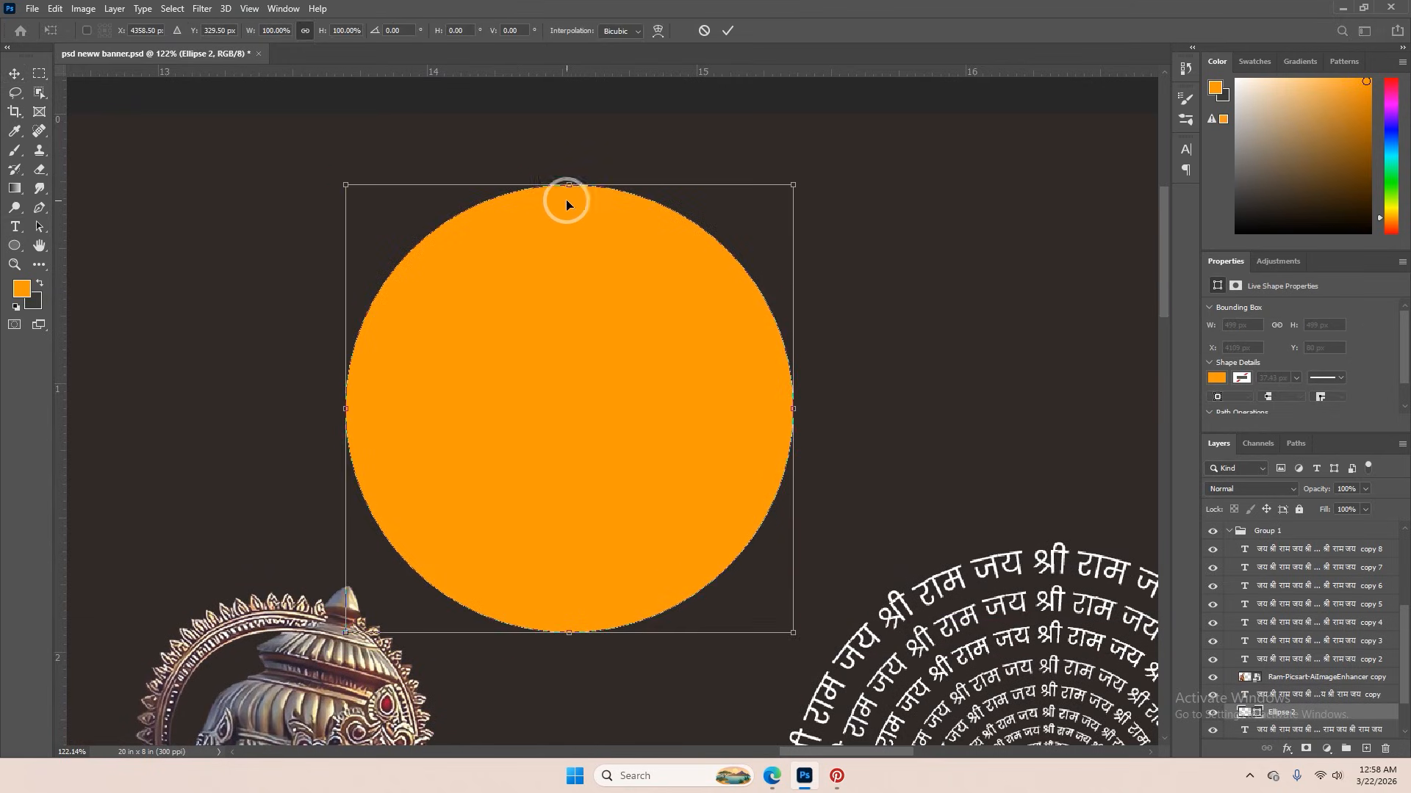
drag(566, 198, 570, 200)
key(Return)
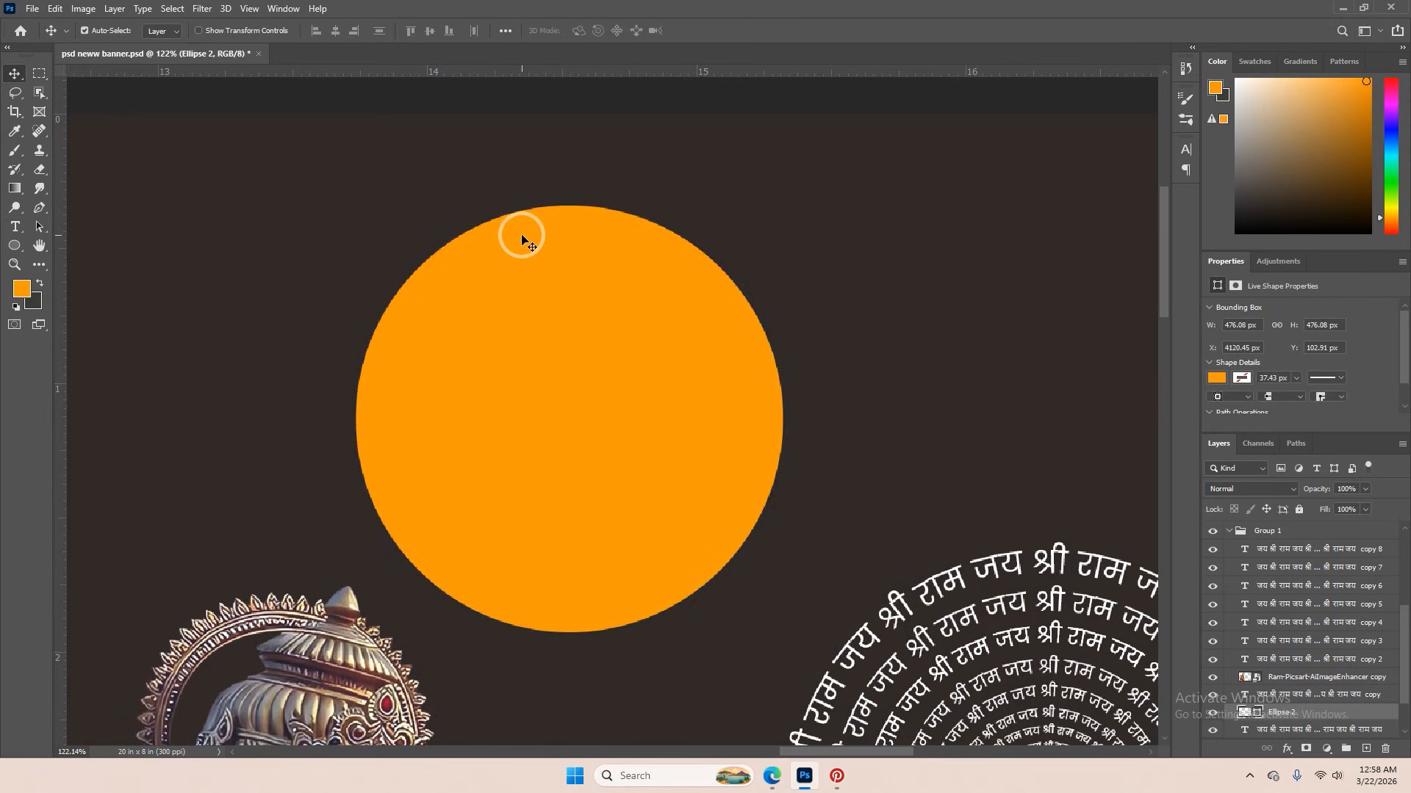
- Add "जय श्री राम" as path text along the orange circle, starting at its topmost point
click(15, 226)
click(50, 228)
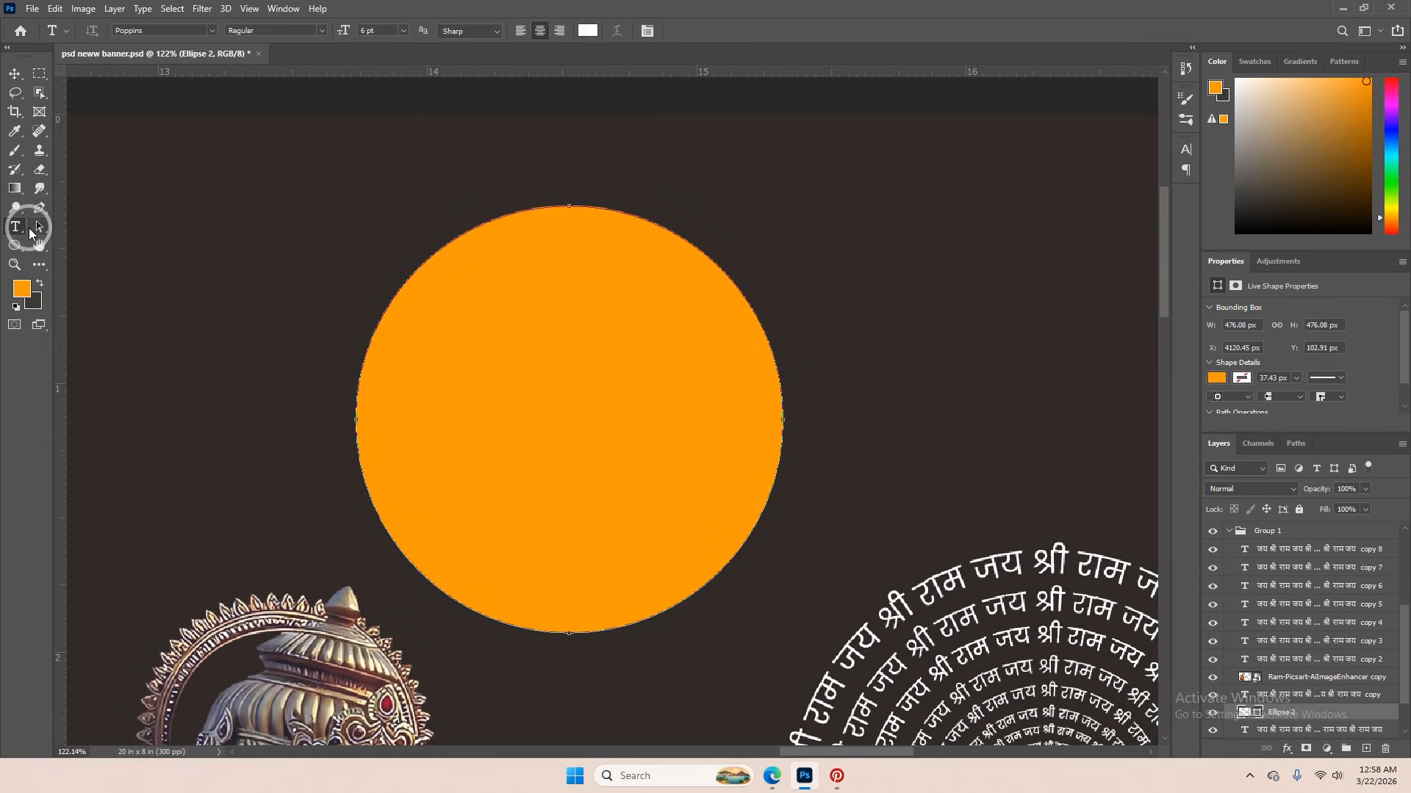
click(571, 202)
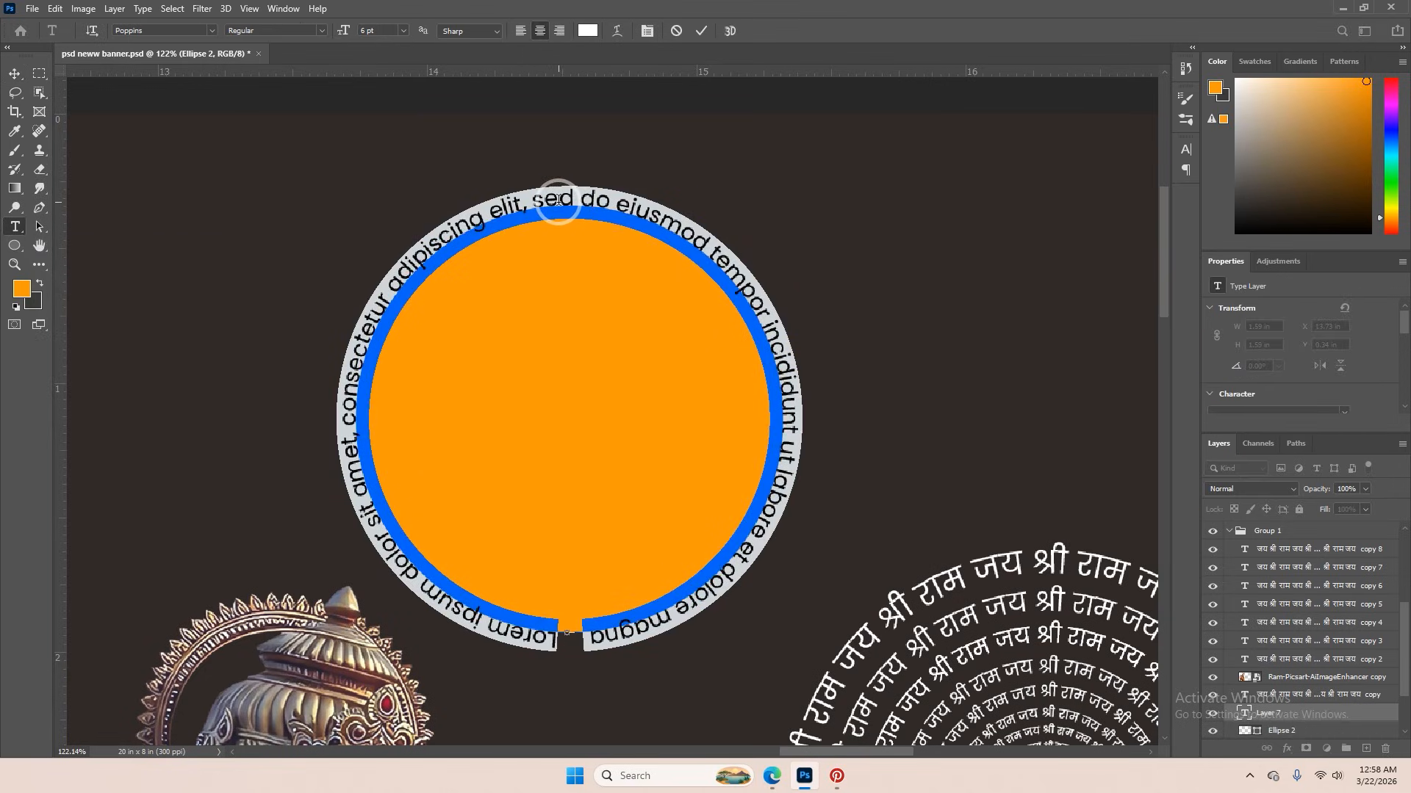
text(जय श्री राम)
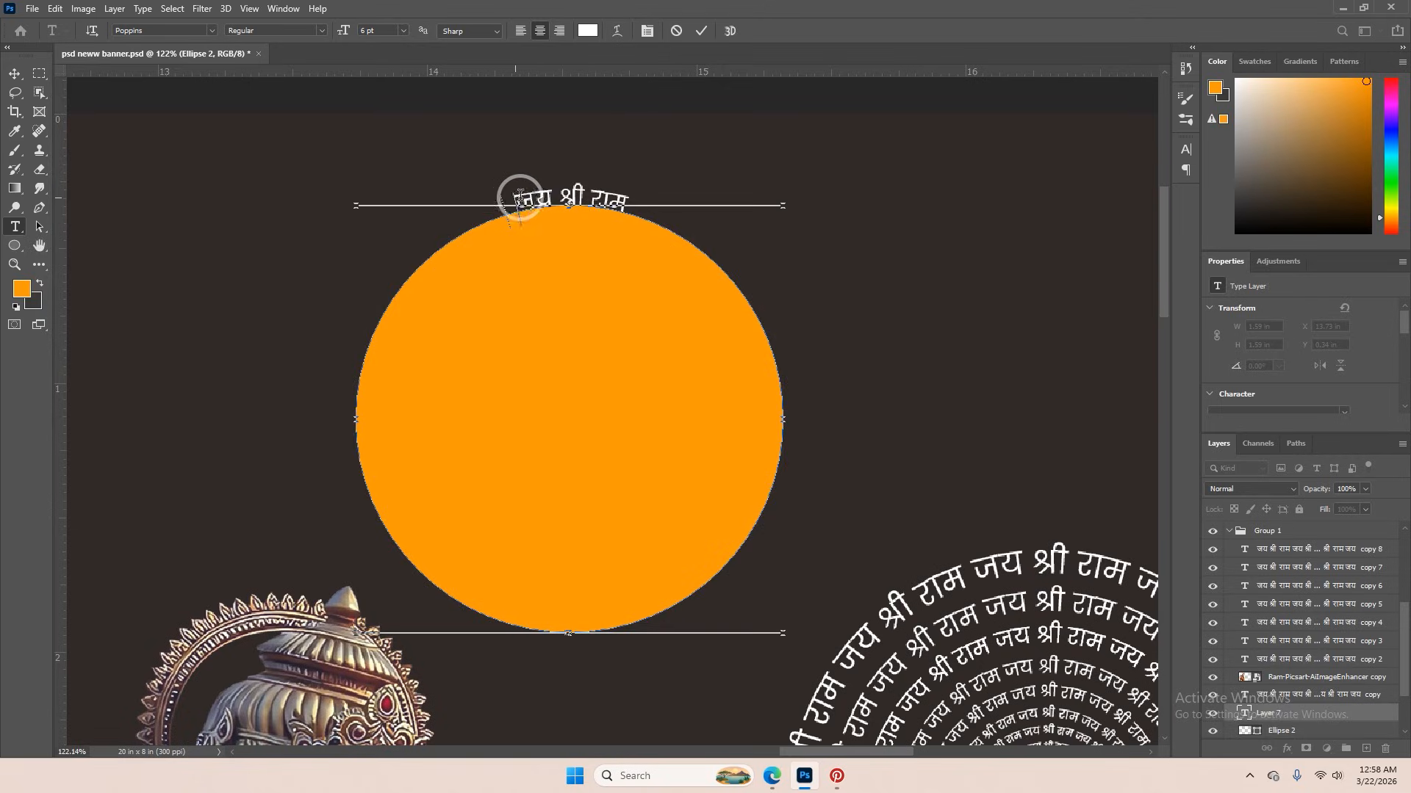
- Set the curved जय श्री राम text to 9 pt and copy the whole phrase
drag(519, 197, 621, 197)
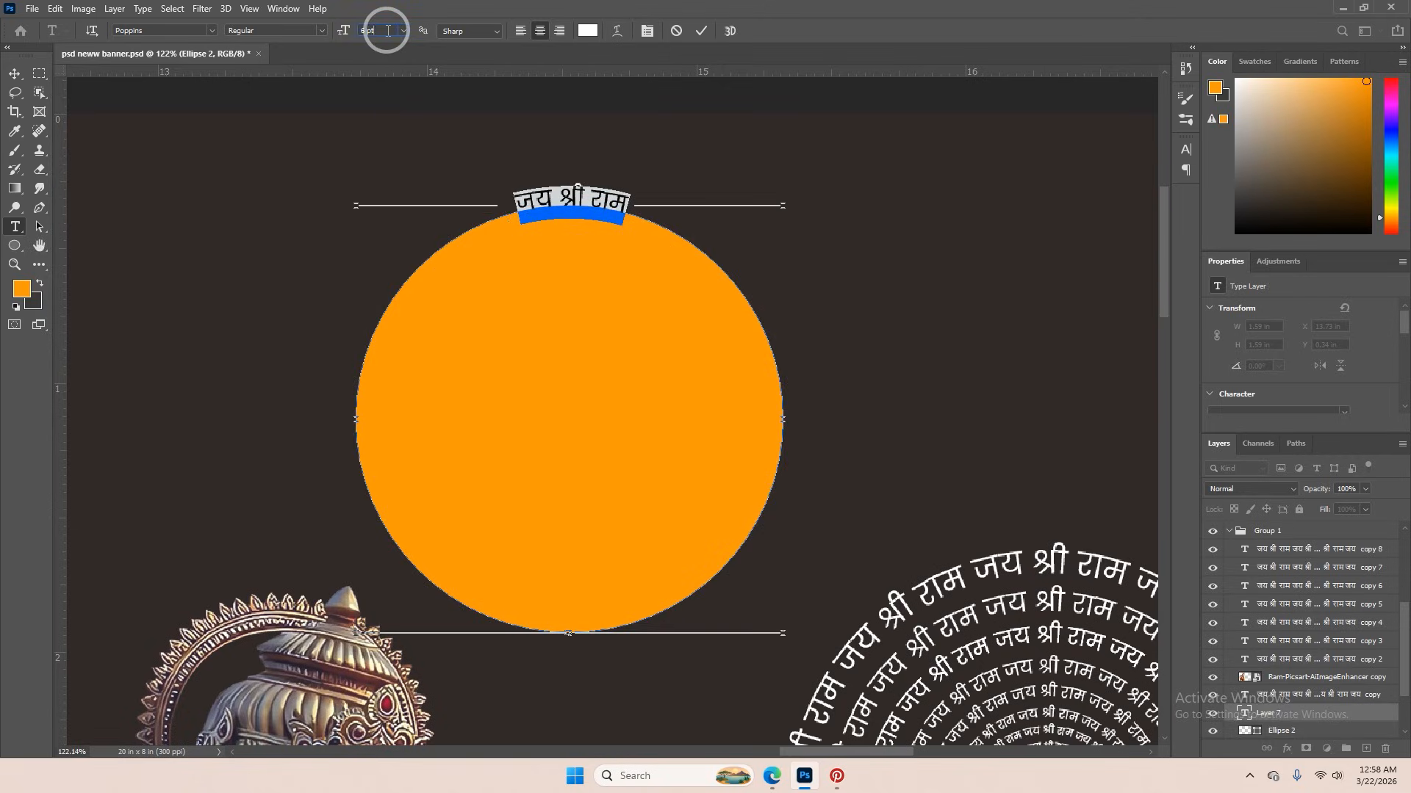
scroll(388, 30, up, 3)
drag(669, 205, 479, 180)
key(ctrl+c)
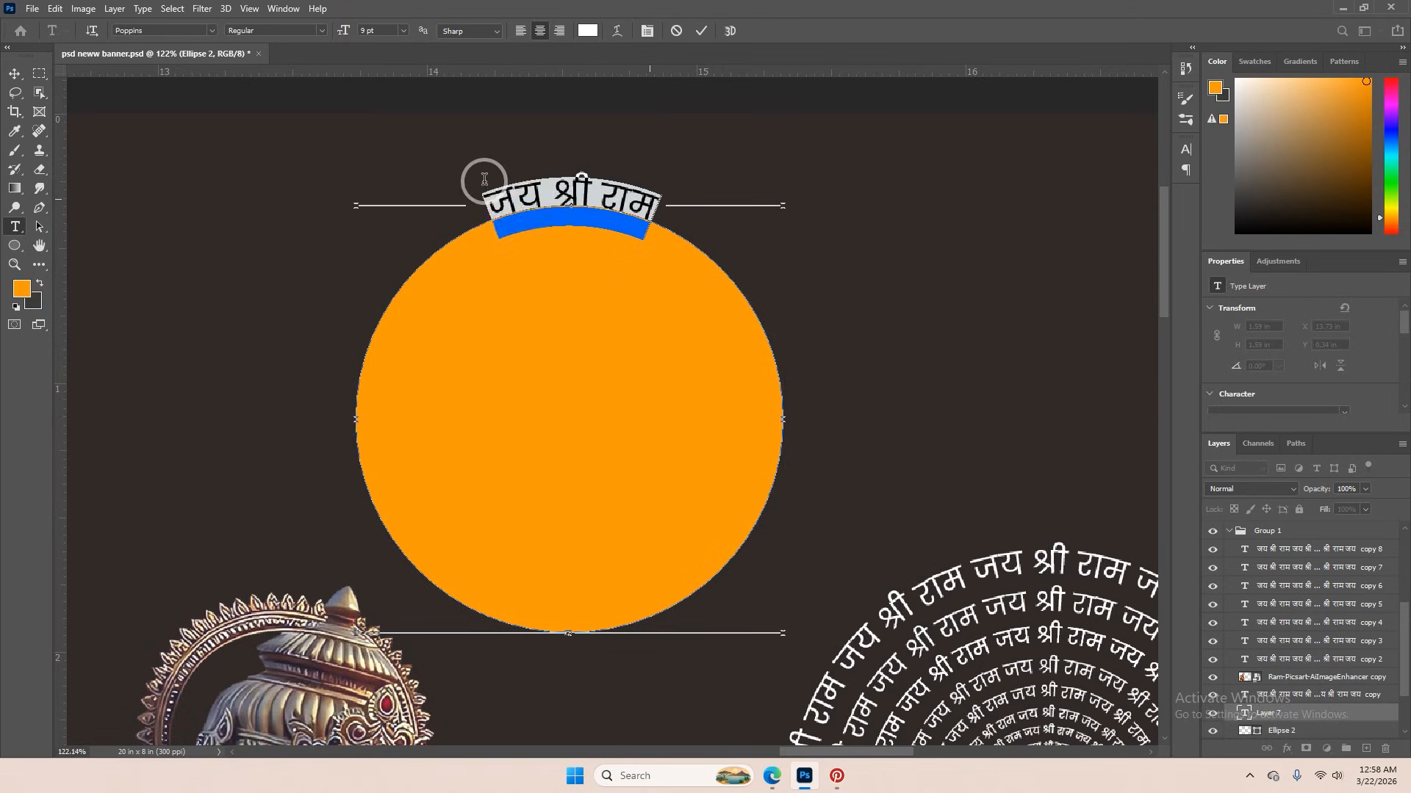
- Paste repeated copies of "जय श्री राम" after the existing phrase until the text runs around the orange circle
click(686, 252)
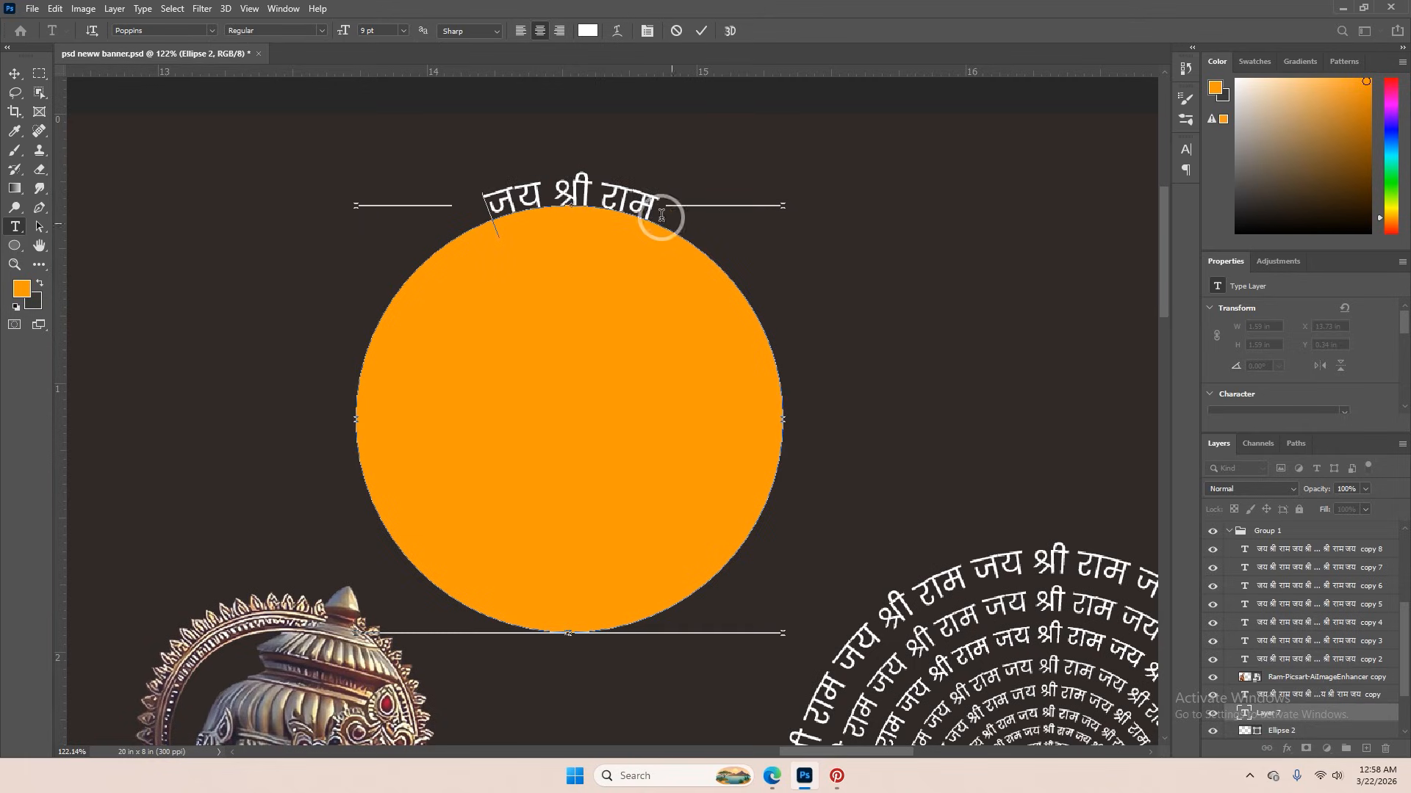
key(ctrl+v)
key(ctrl+v)
key(ctrl+v)
key(ctrl+v)
key(ctrl+v)
key(ctrl+v)
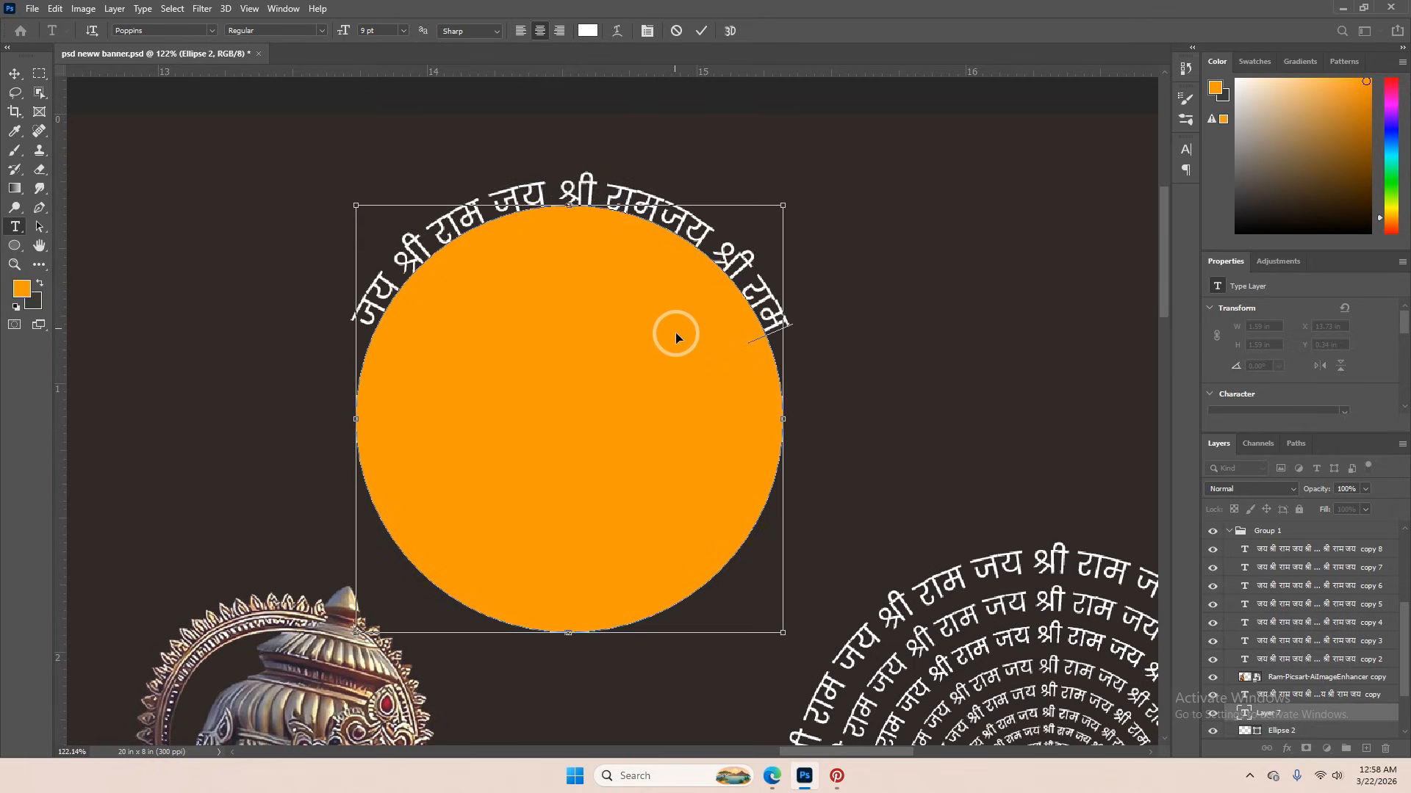
key(ctrl+v)
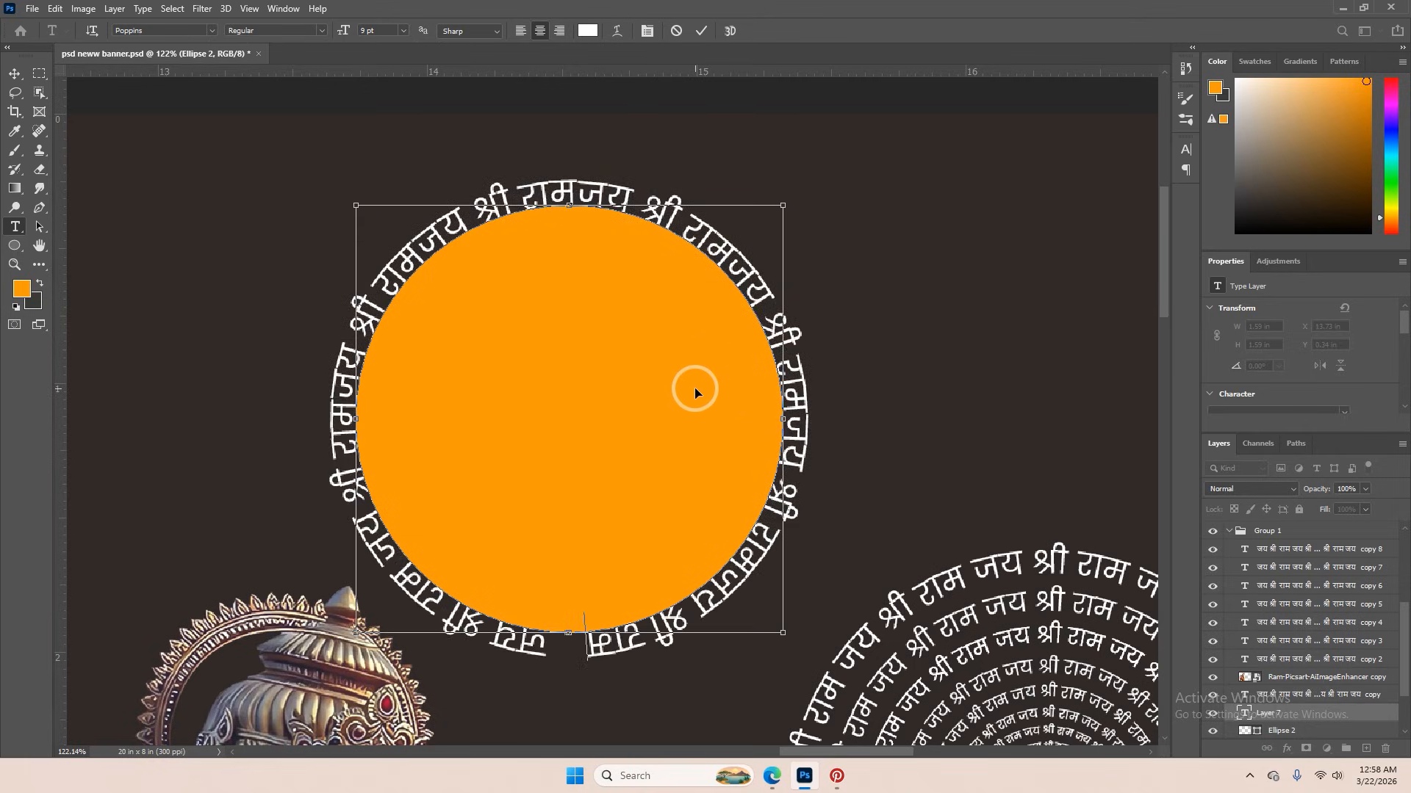
- Enlarge the circular text slightly so the phrases fill the gap at the circle's lowest point, and finish text editing
click(403, 31)
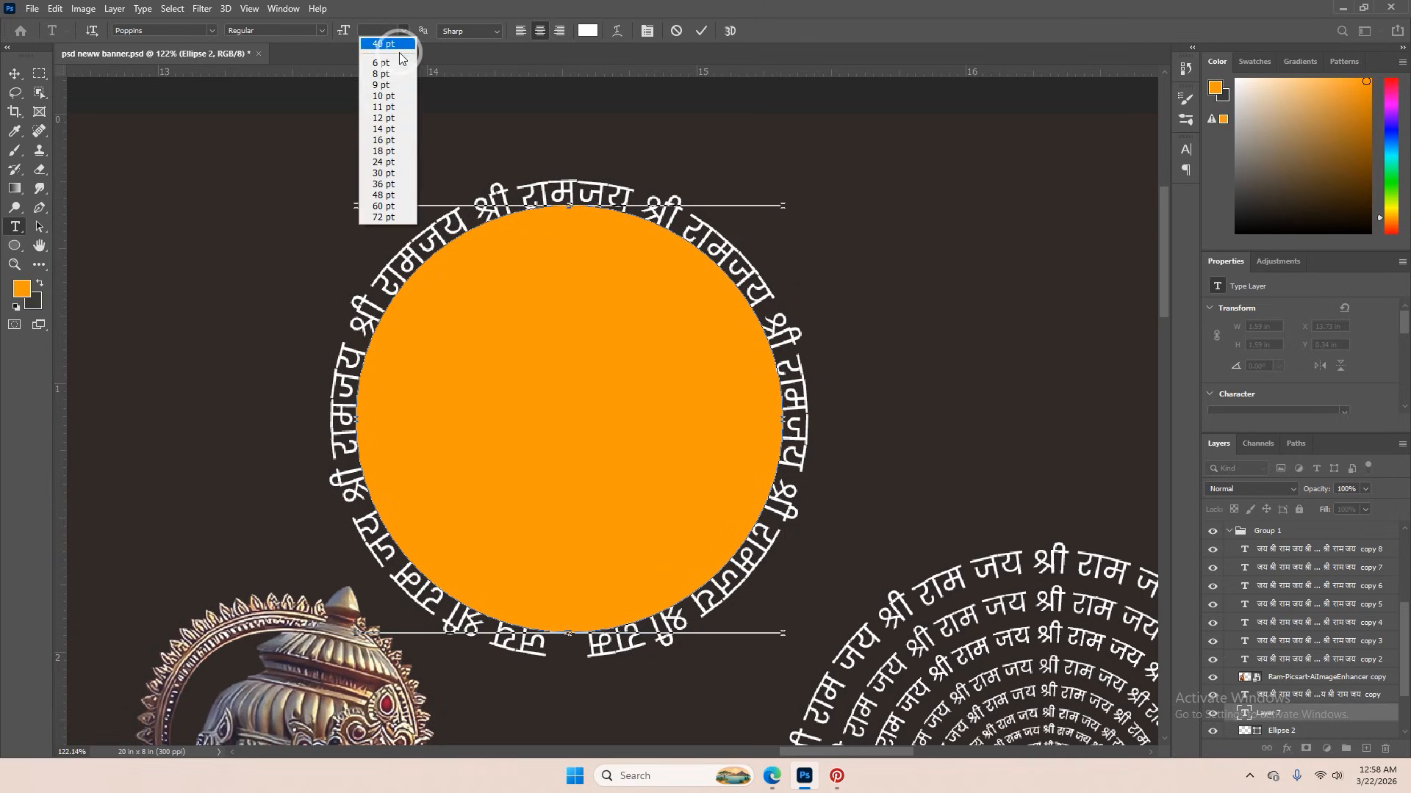
click(379, 84)
click(383, 31)
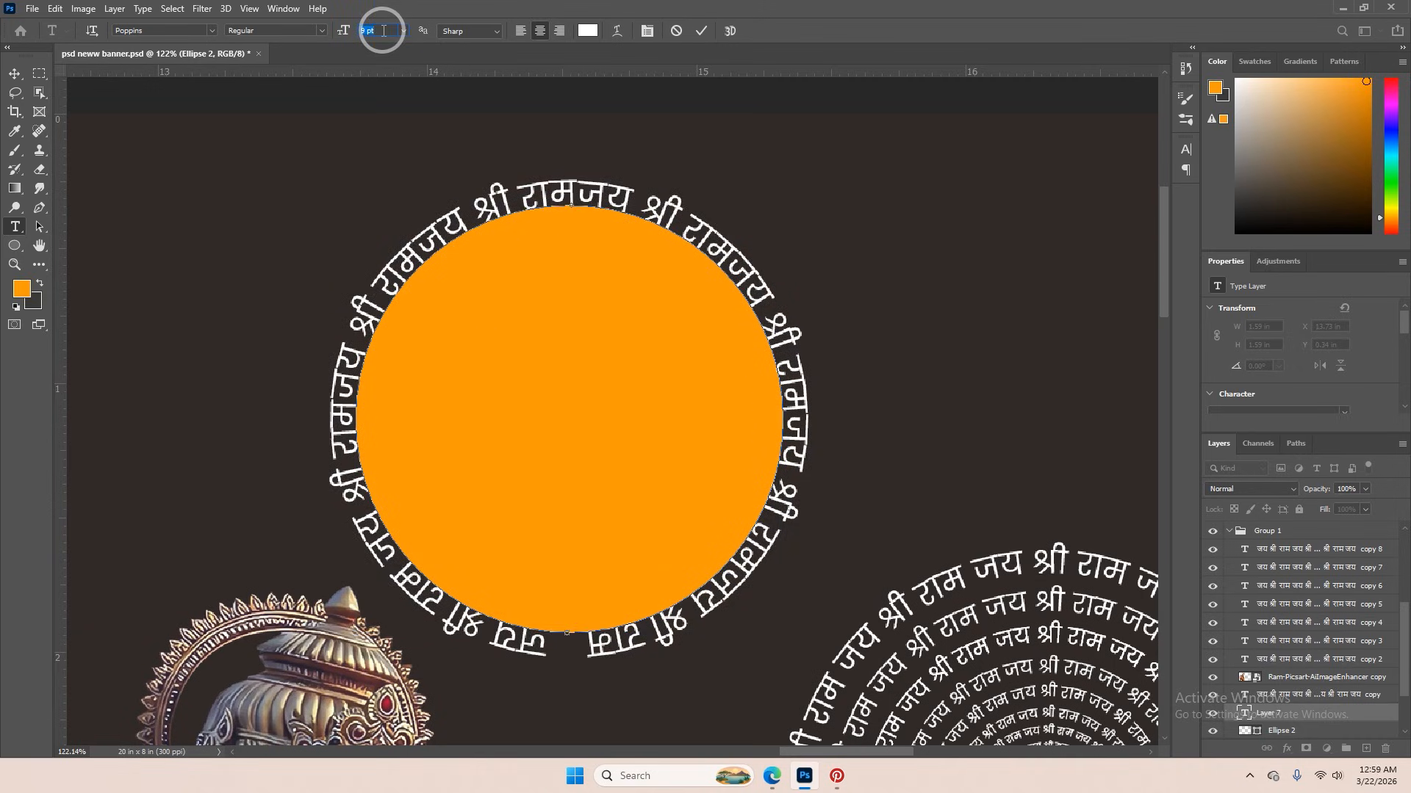
key(Up)
click(14, 74)
scroll(478, 197, down, 1)
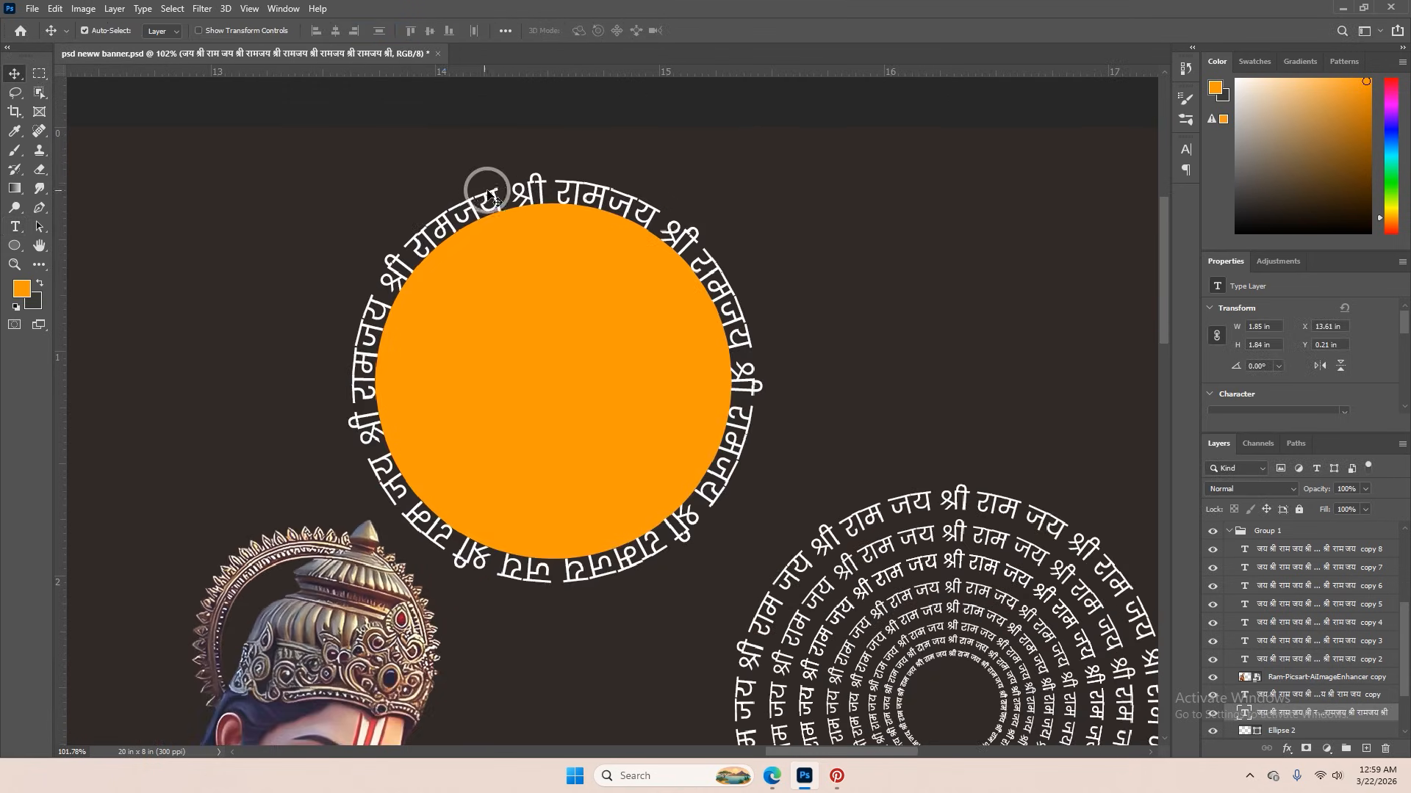
- Separate the orange circle from the text ring, delete the circle, and reposition the ring on the empty background
drag(531, 287, 290, 306)
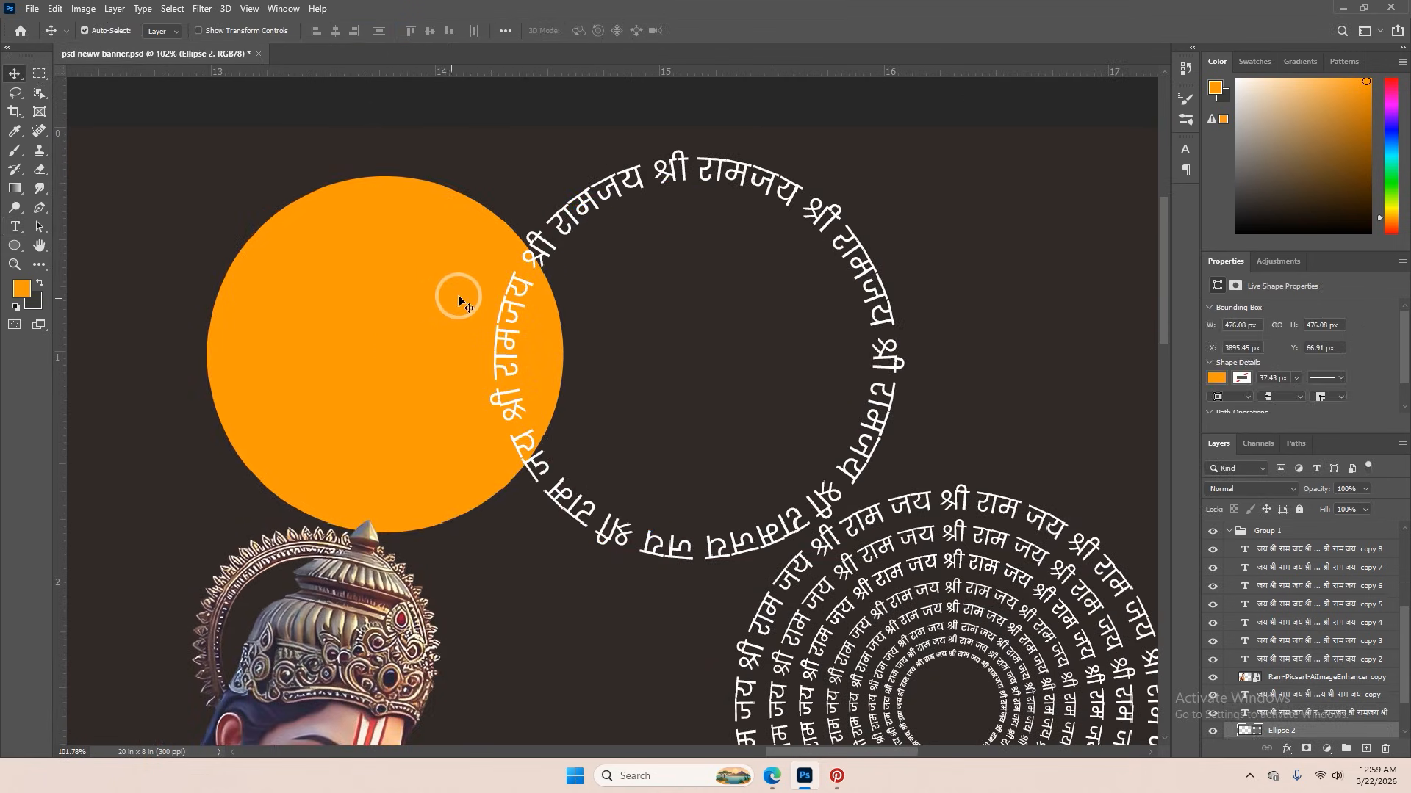
key(Delete)
drag(564, 237, 435, 236)
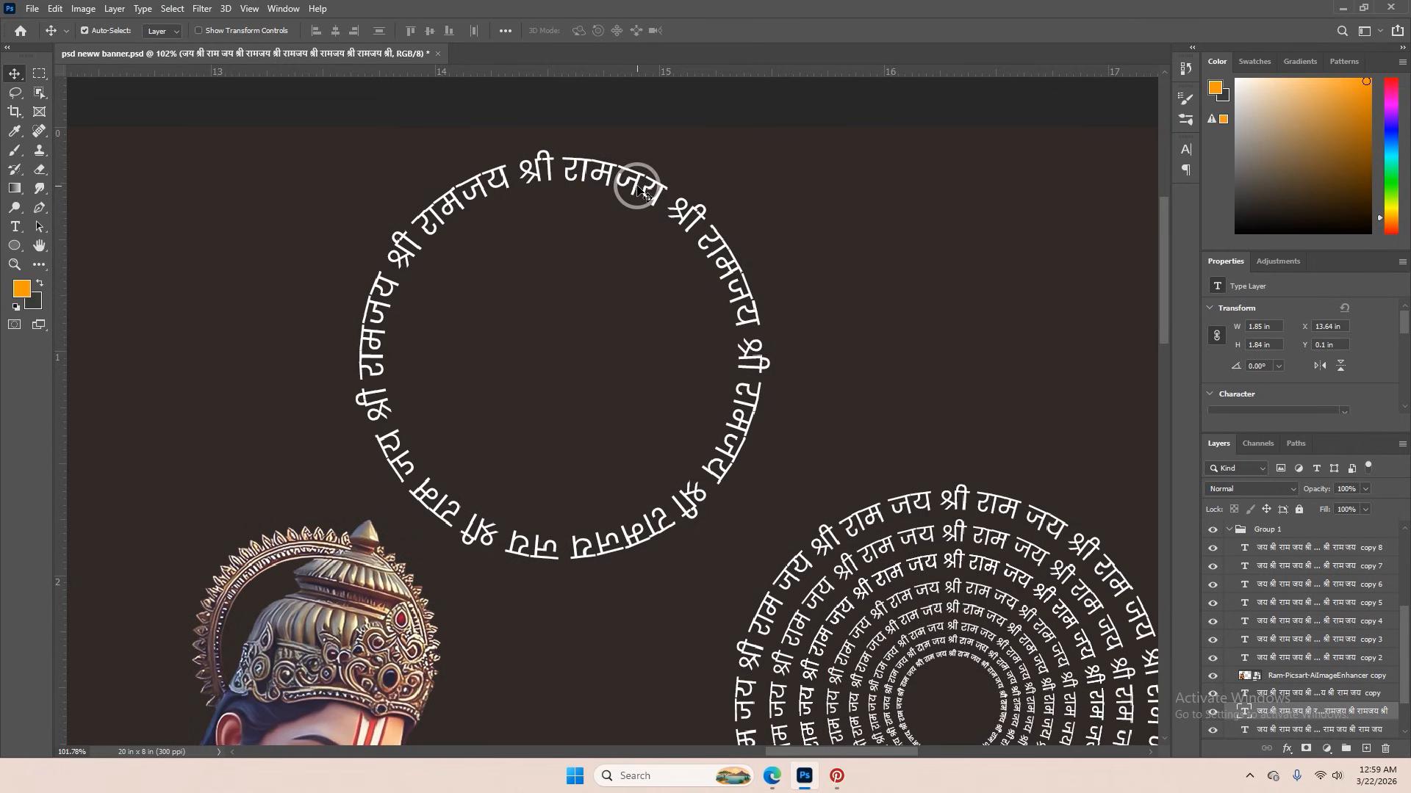
- Try shifting the text ring about 0.6 in to the right, and undo the move
key(shift+Right)
key(shift+Right)
key(shift+Right)
key(shift+Right)
key(shift+Right)
key(shift+Right)
key(shift+Right)
key(shift+Right)
key(shift+Right)
key(shift+Right)
key(shift+Right)
key(shift+Right)
key(shift+Right)
key(shift+Right)
key(shift+Right)
key(shift+Right)
key(shift+Right)
key(shift+Right)
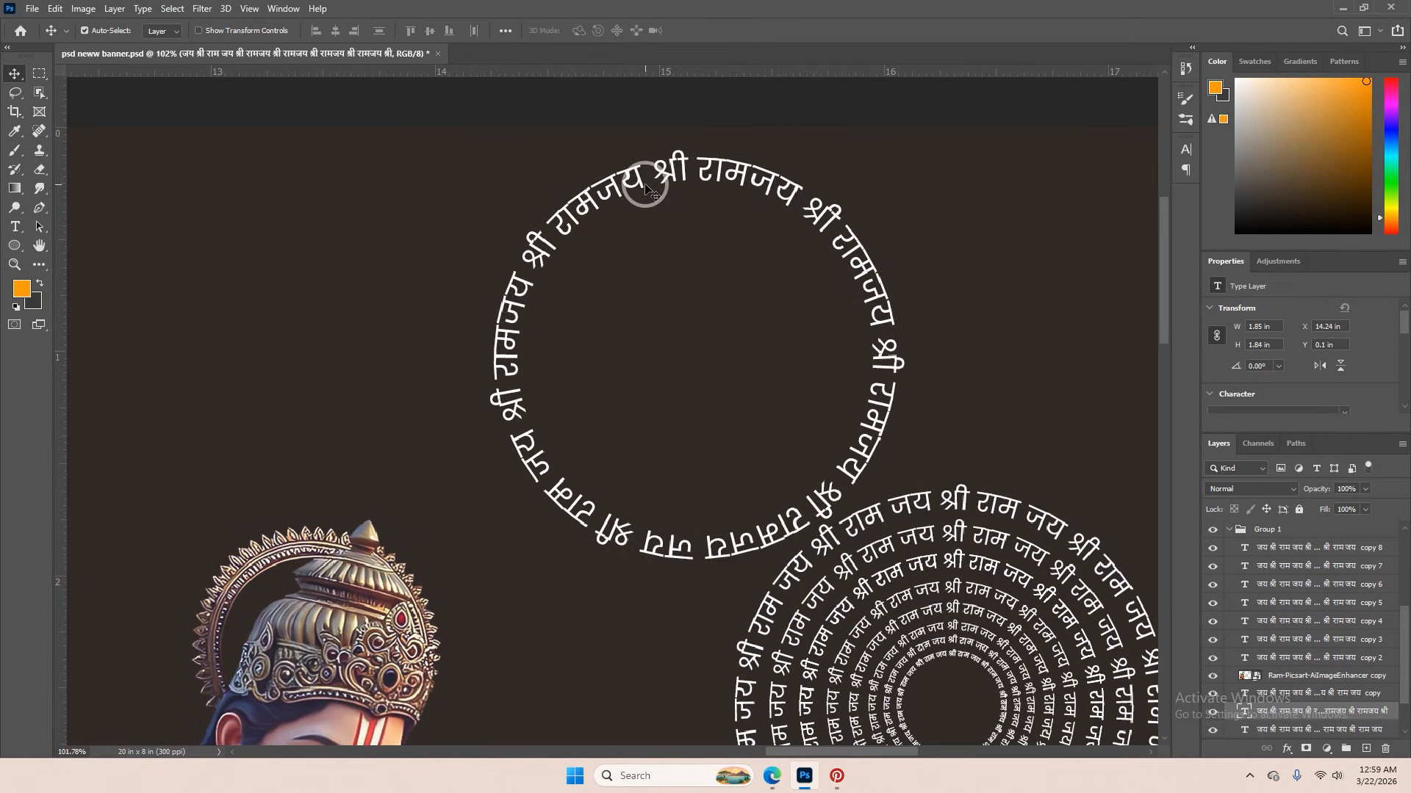
key(ctrl+z)
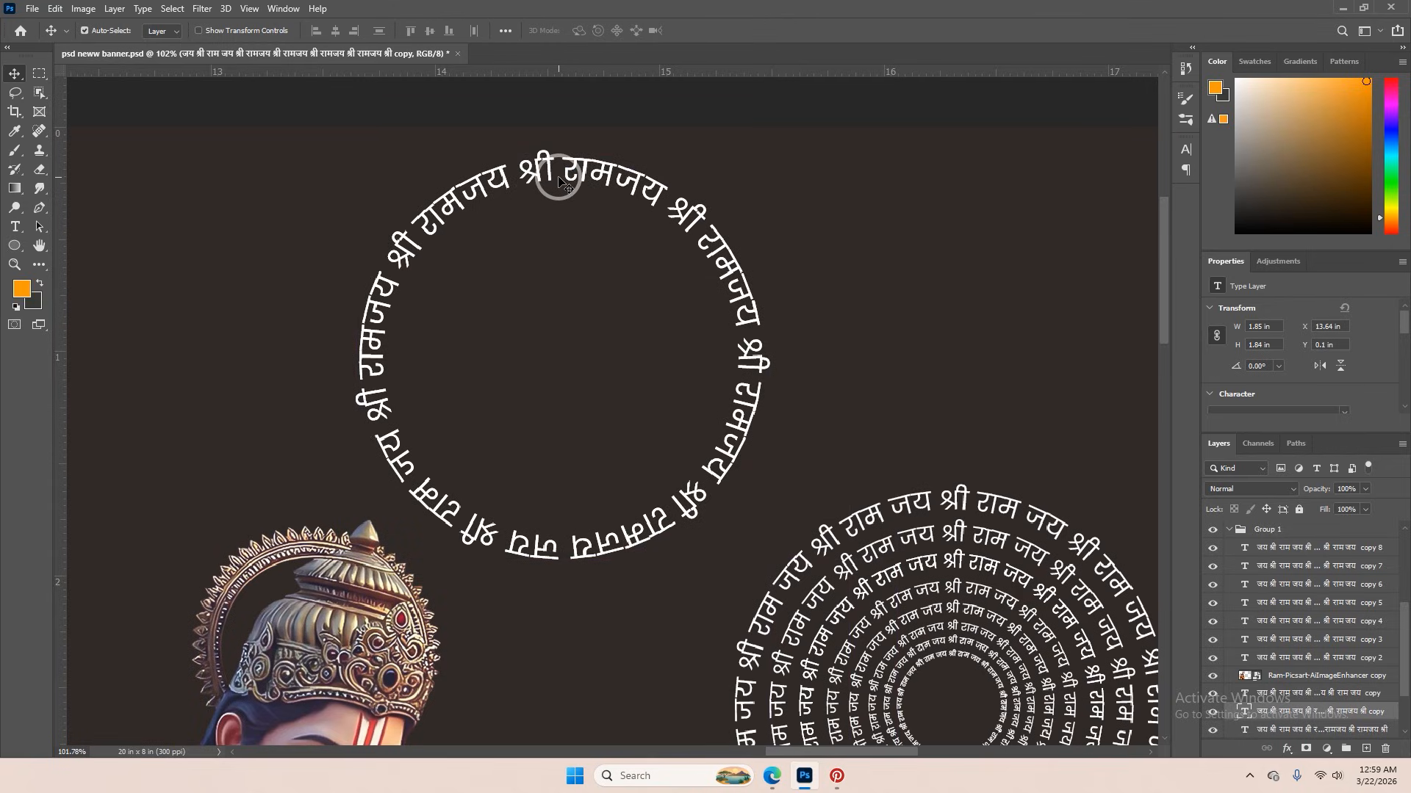
- Try scaling the duplicated text ring from its corners to about 91% and 90%, cancelling both transforms and undoing the stray moves
key(ctrl+t)
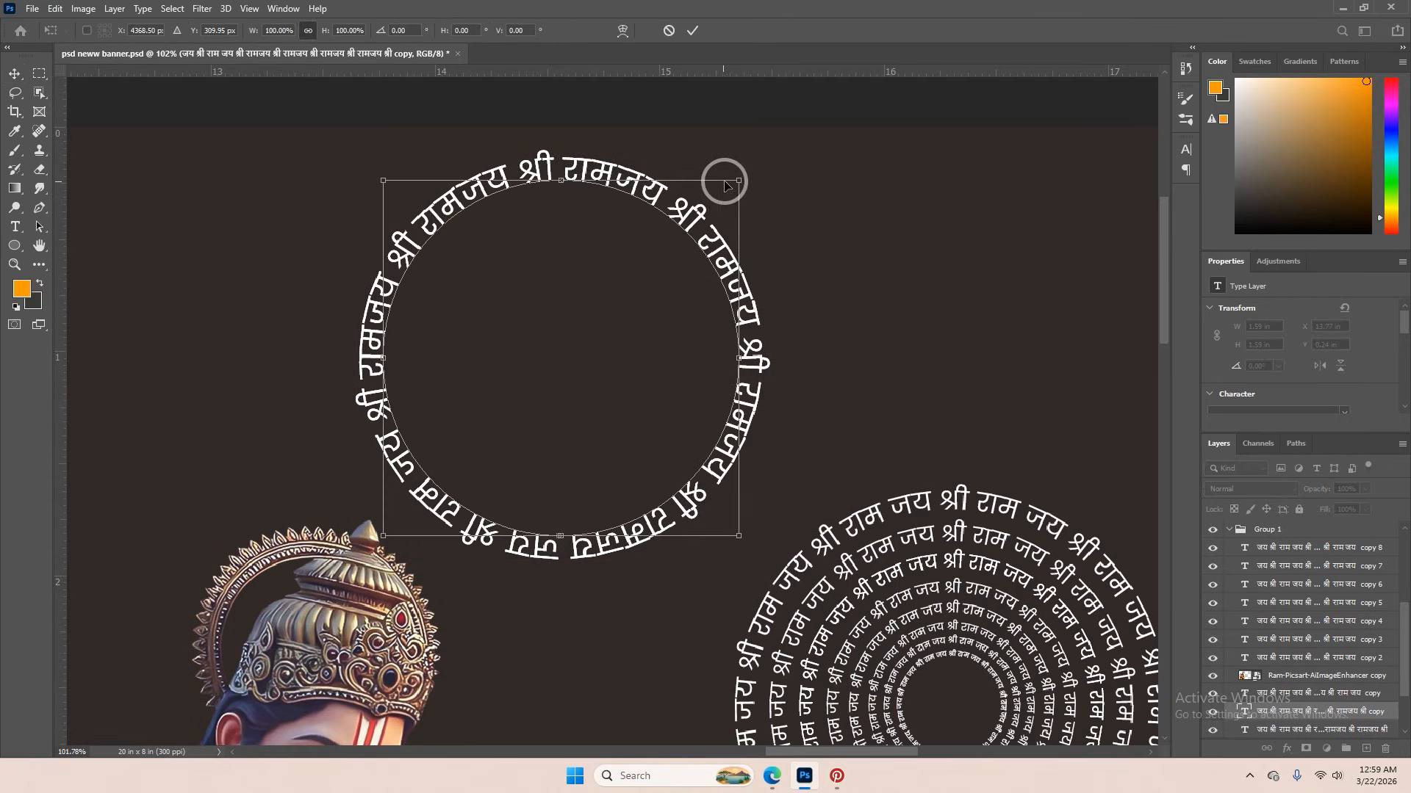
drag(740, 179, 707, 211)
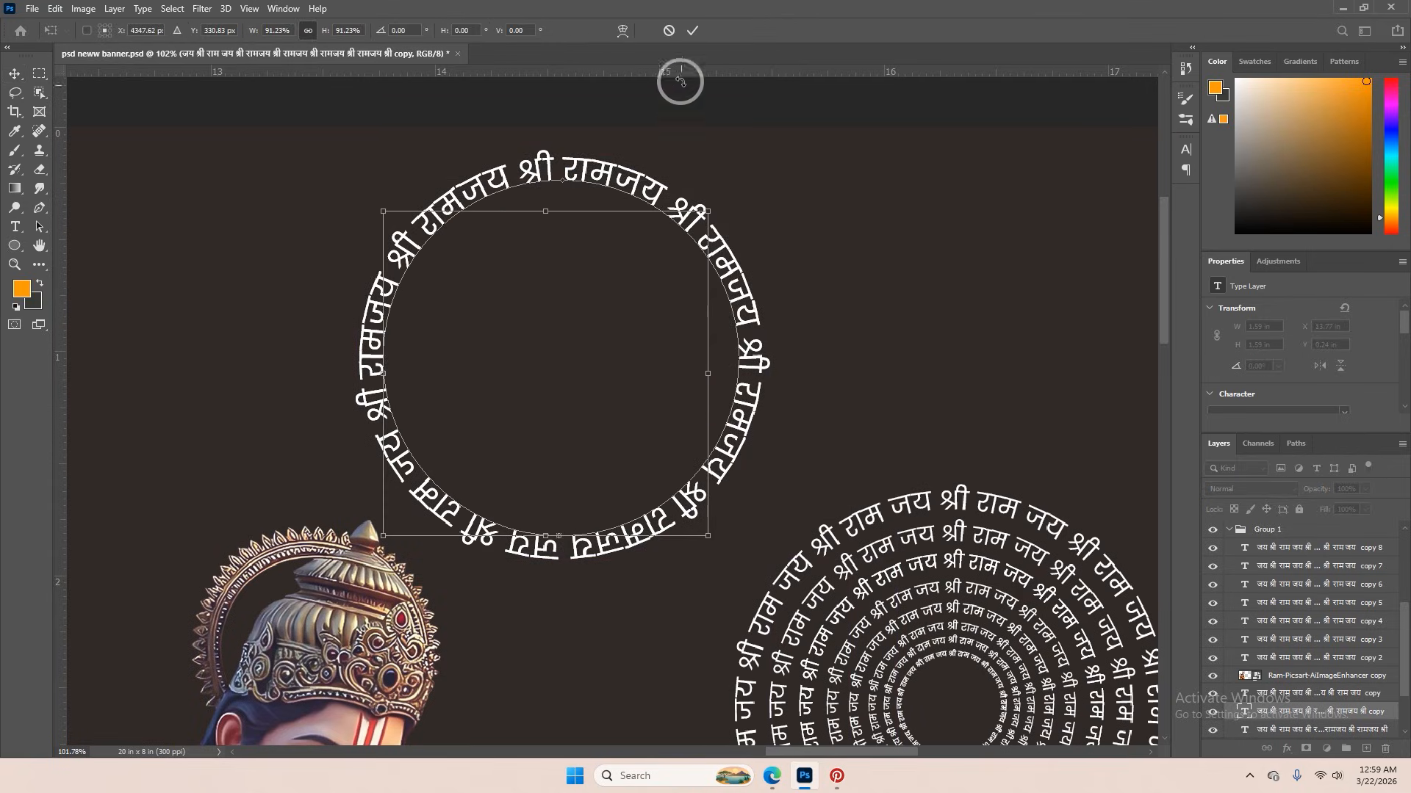
click(669, 33)
drag(743, 347, 668, 290)
key(ctrl+z)
key(ctrl+t)
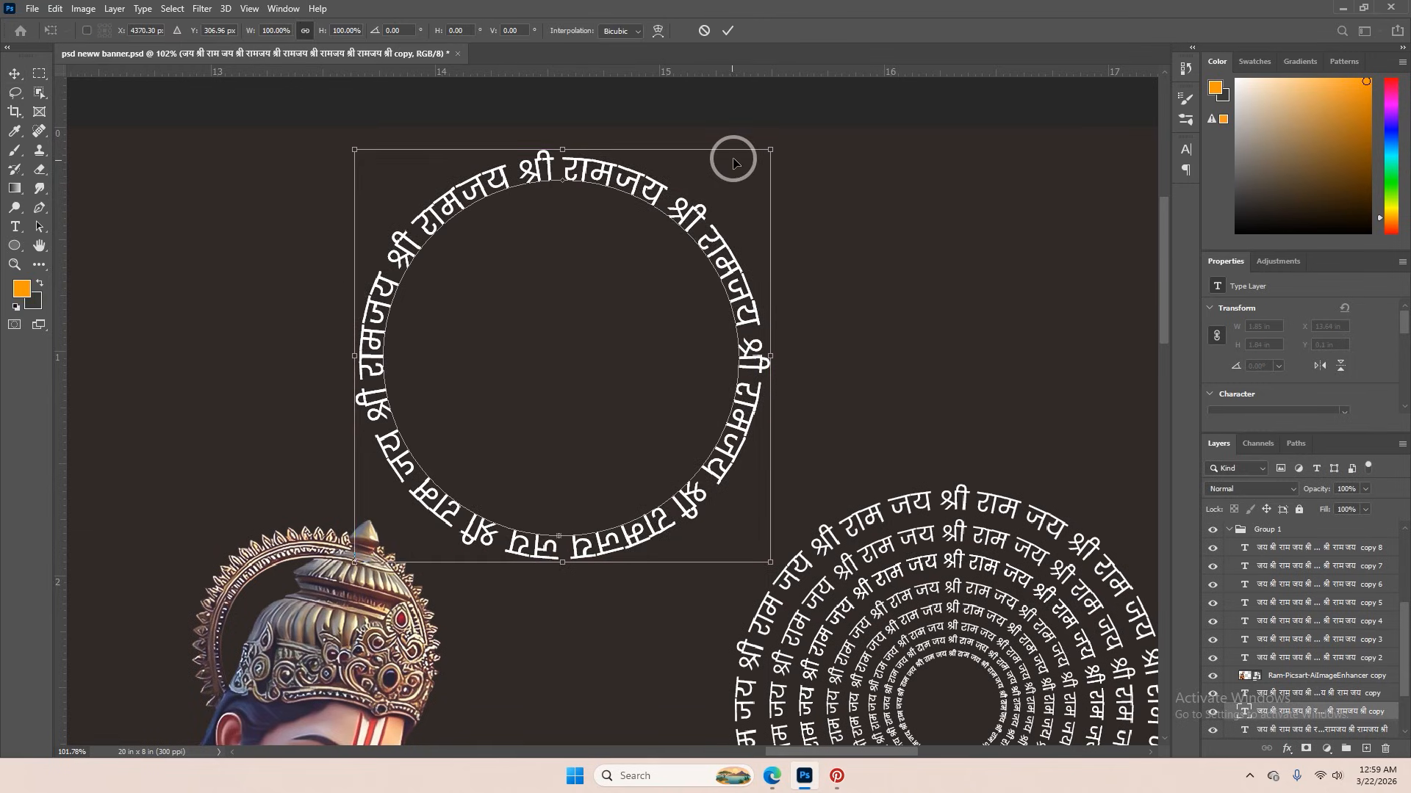
drag(771, 149, 733, 192)
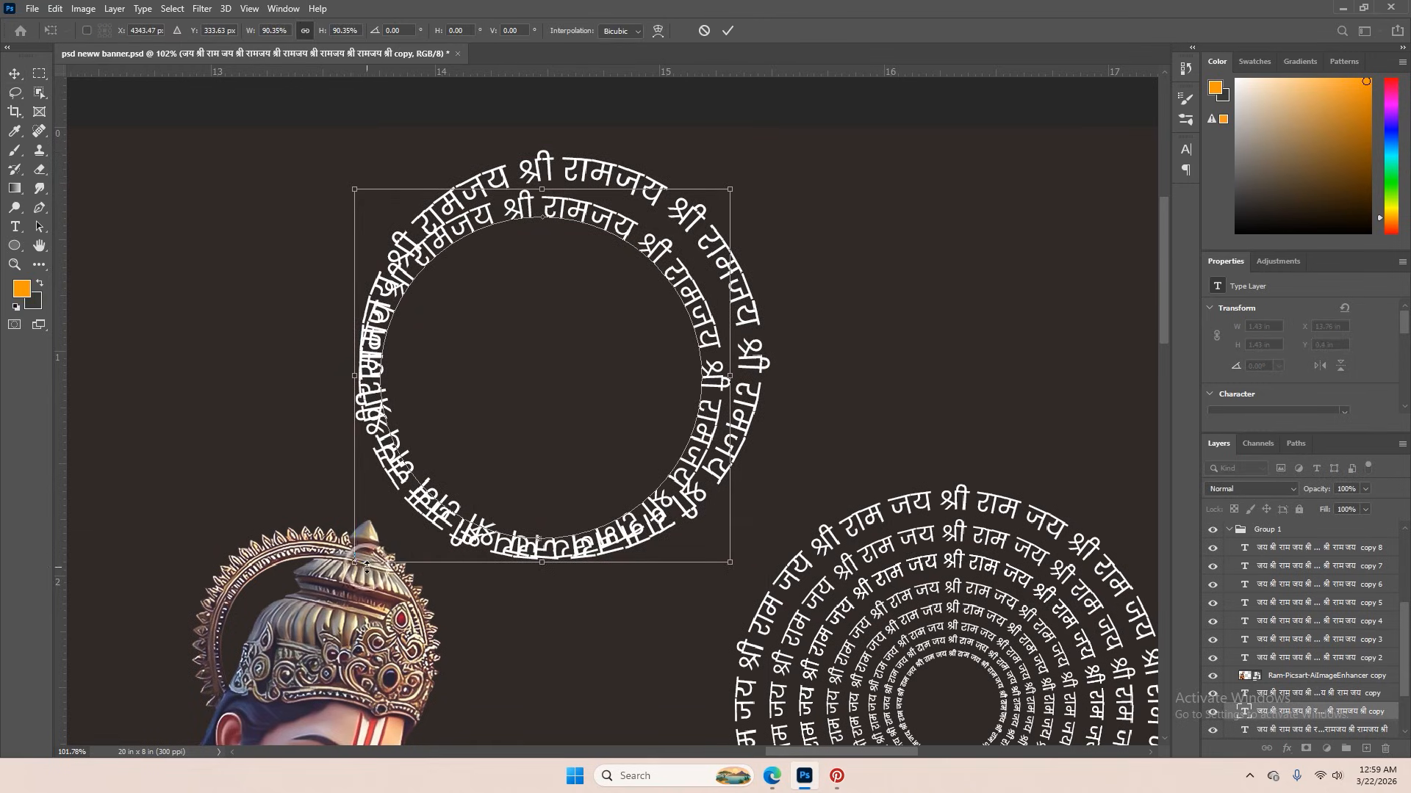
drag(358, 560, 397, 515)
drag(502, 481, 503, 478)
click(704, 30)
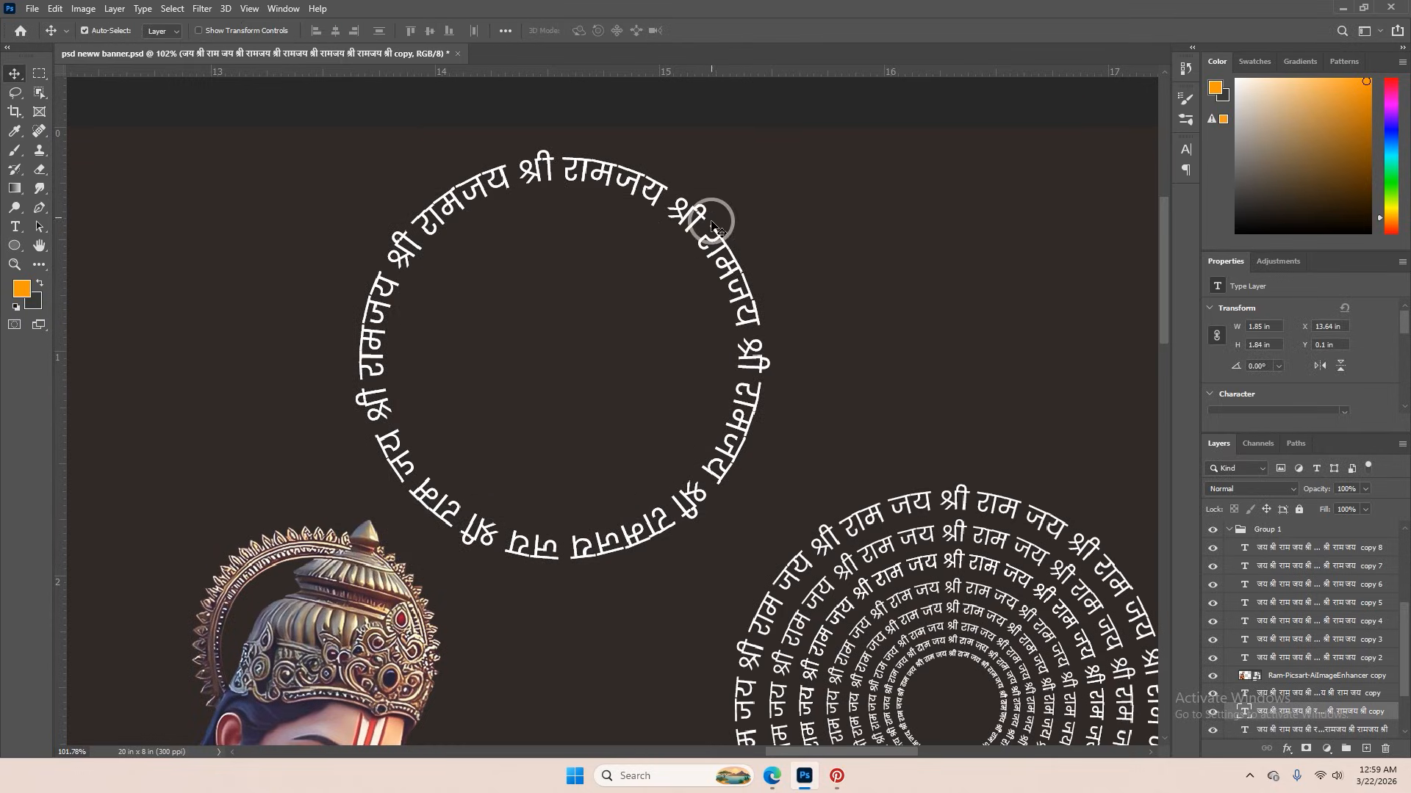
drag(695, 216, 674, 228)
key(ctrl+z)
- Scale the duplicated text ring to about 76% around its centre so it sits inside the original ring
key(ctrl+t)
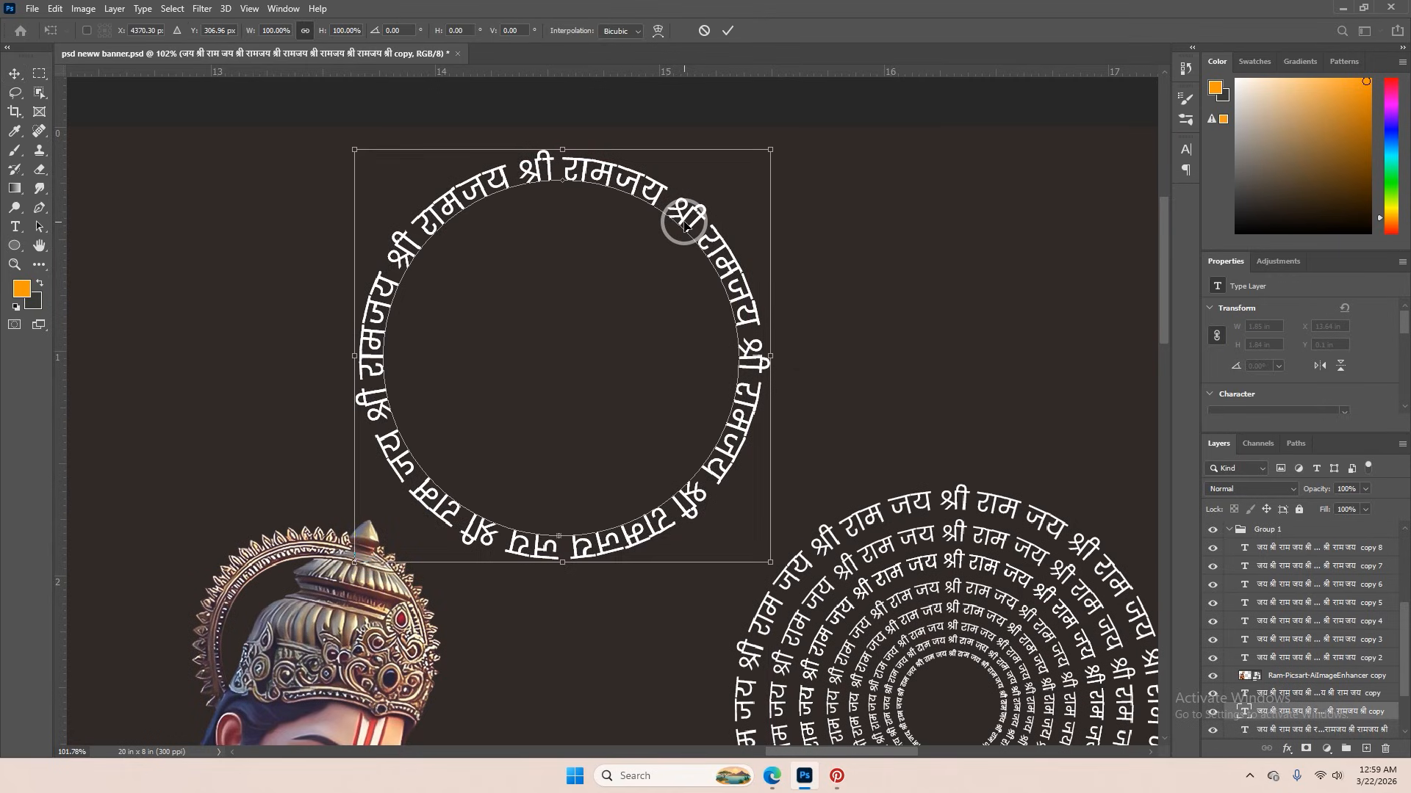
drag(770, 149, 727, 195)
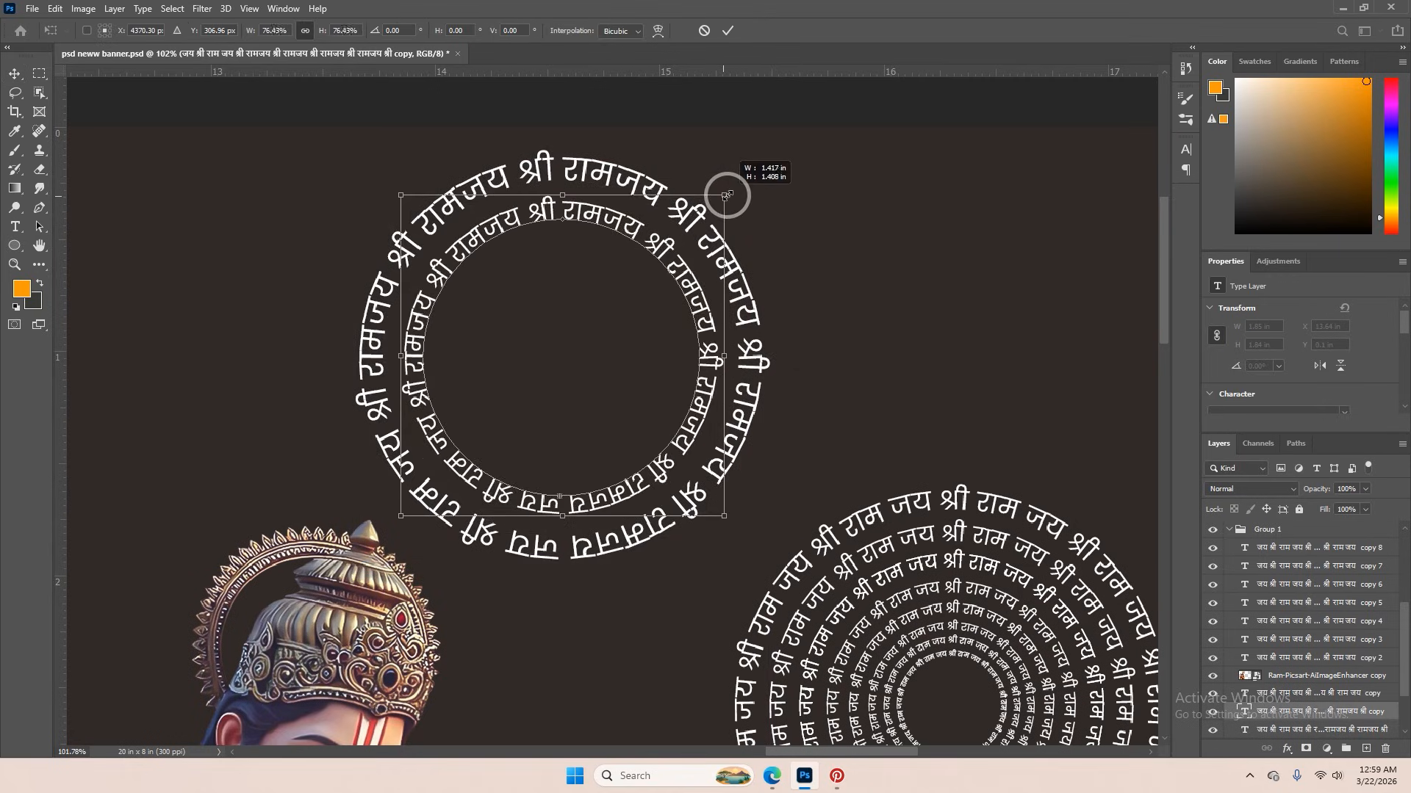
click(727, 30)
- Try moving the inner text ring off centre, and restore its concentric position
drag(694, 241, 731, 283)
key(Return)
key(ctrl+z)
key(ctrl+z)
key(ctrl+z)
key(ctrl+z)
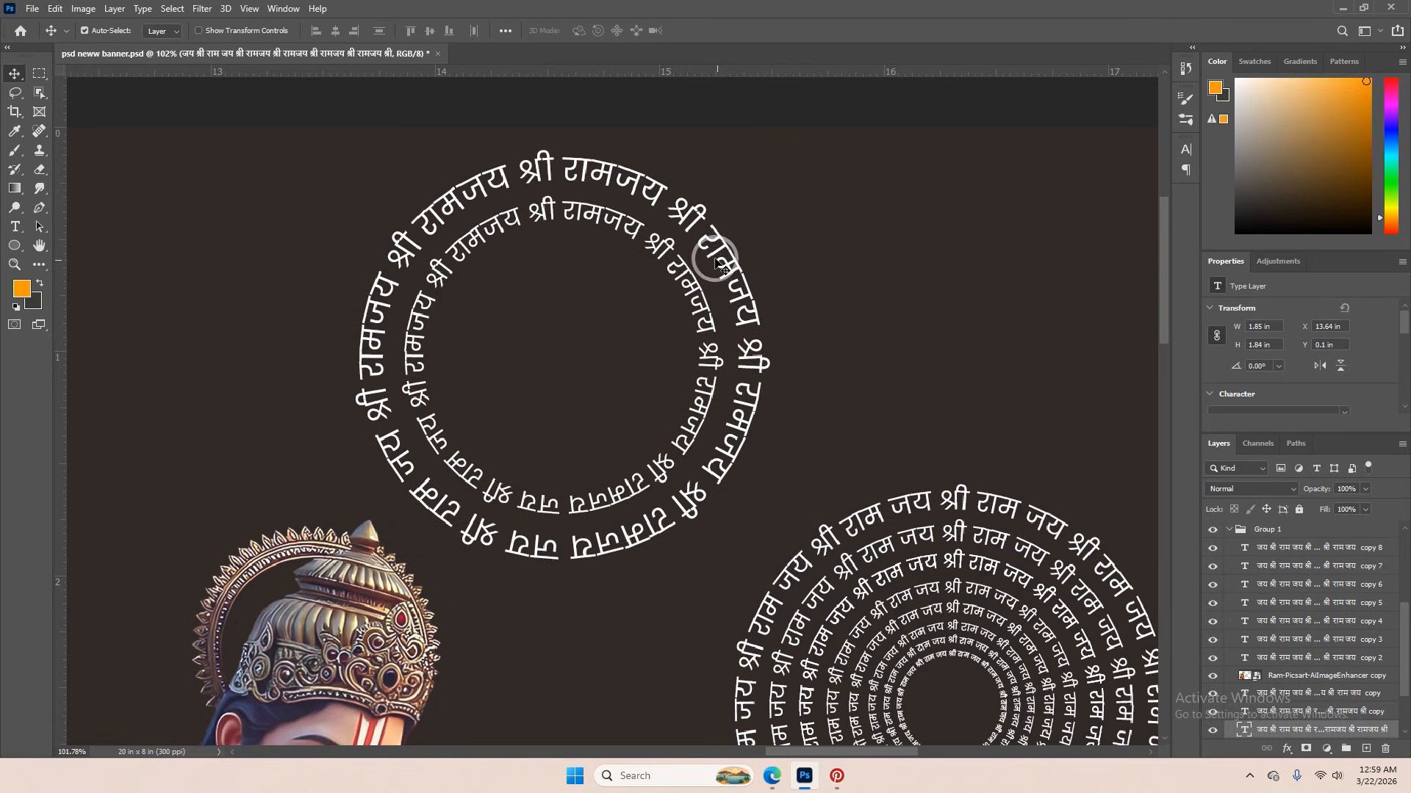
key(ctrl+shift+z)
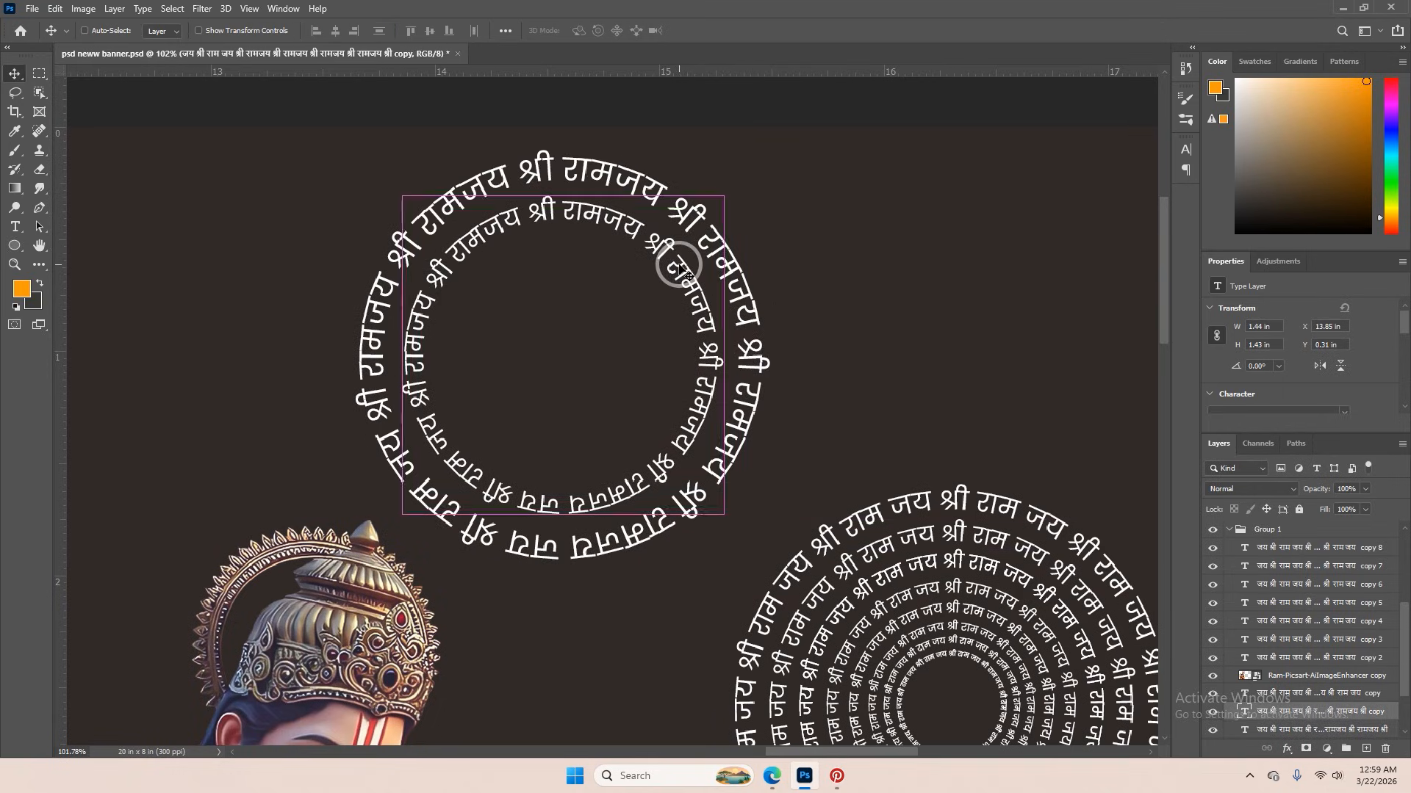
- Duplicate the inner text ring and scale the copy to about 78% around its centre as a third ring
key(ctrl+shift+z)
key(ctrl+t)
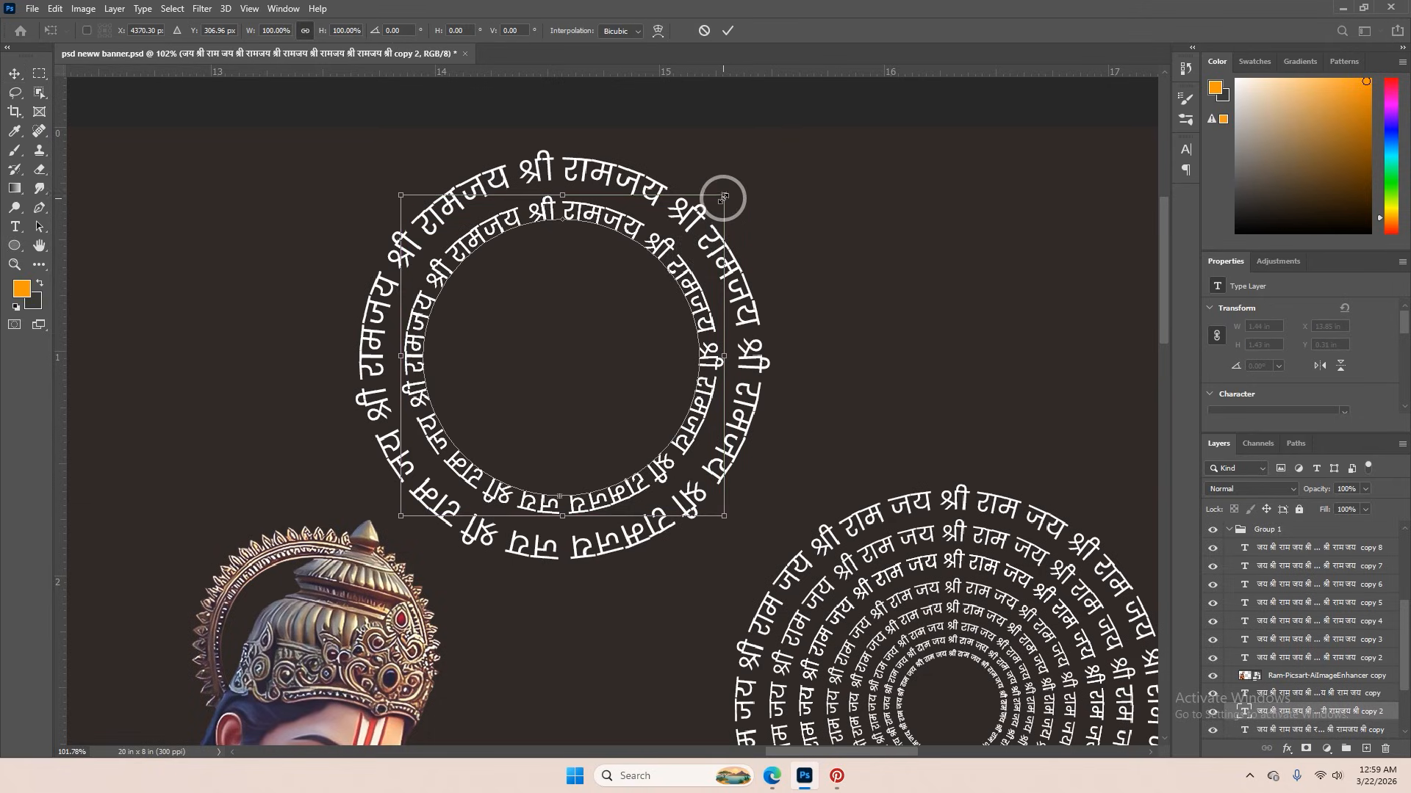
drag(723, 198, 693, 232)
click(727, 30)
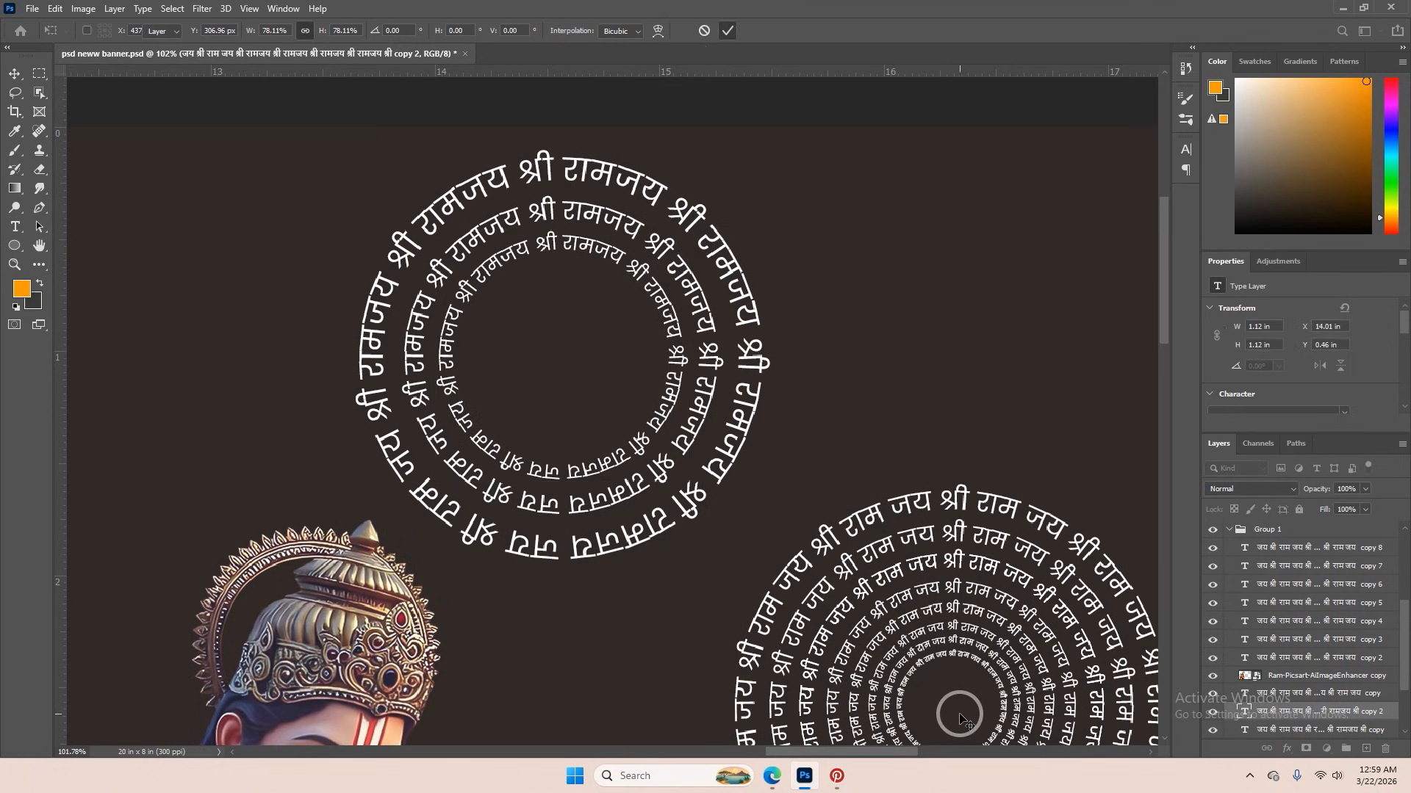
- Duplicate the third text ring and scale the copy to about 80% around its centre as a fourth ring
scroll(781, 582, down, 1)
scroll(701, 417, up, 2)
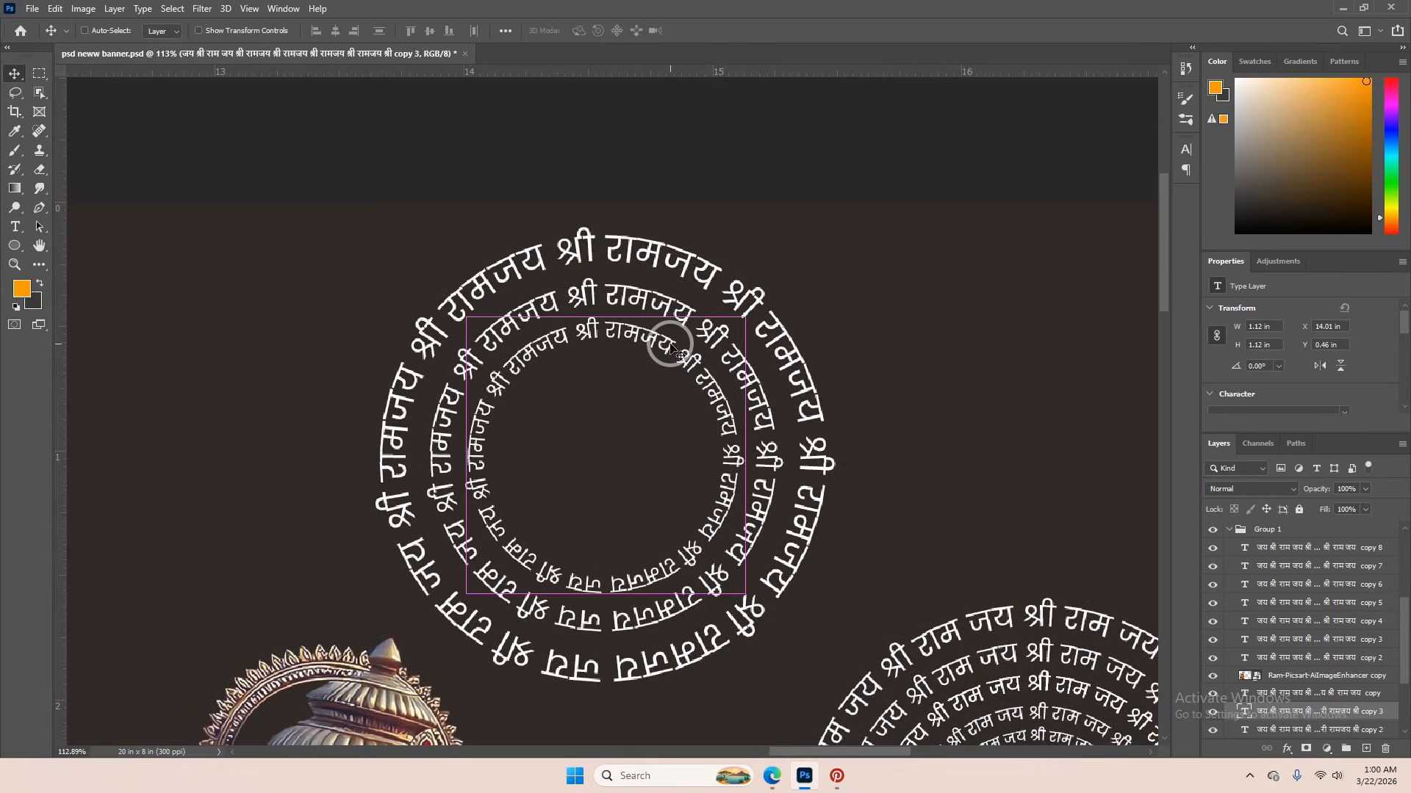
key(ctrl+t)
drag(745, 317, 716, 346)
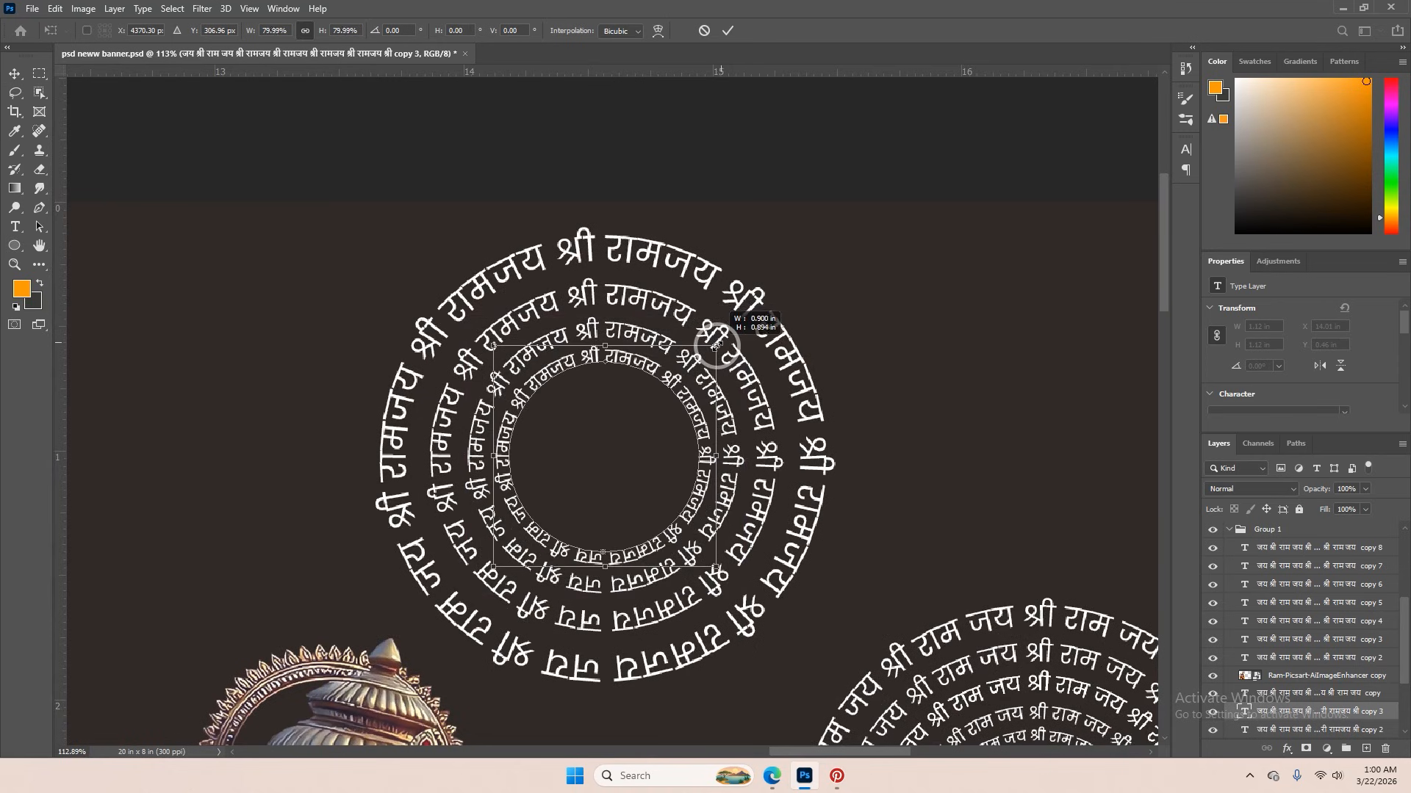
click(727, 30)
- Delete all the newly made demonstration text rings, keeping the finished जय श्री राम ring design
scroll(697, 280, down, 3)
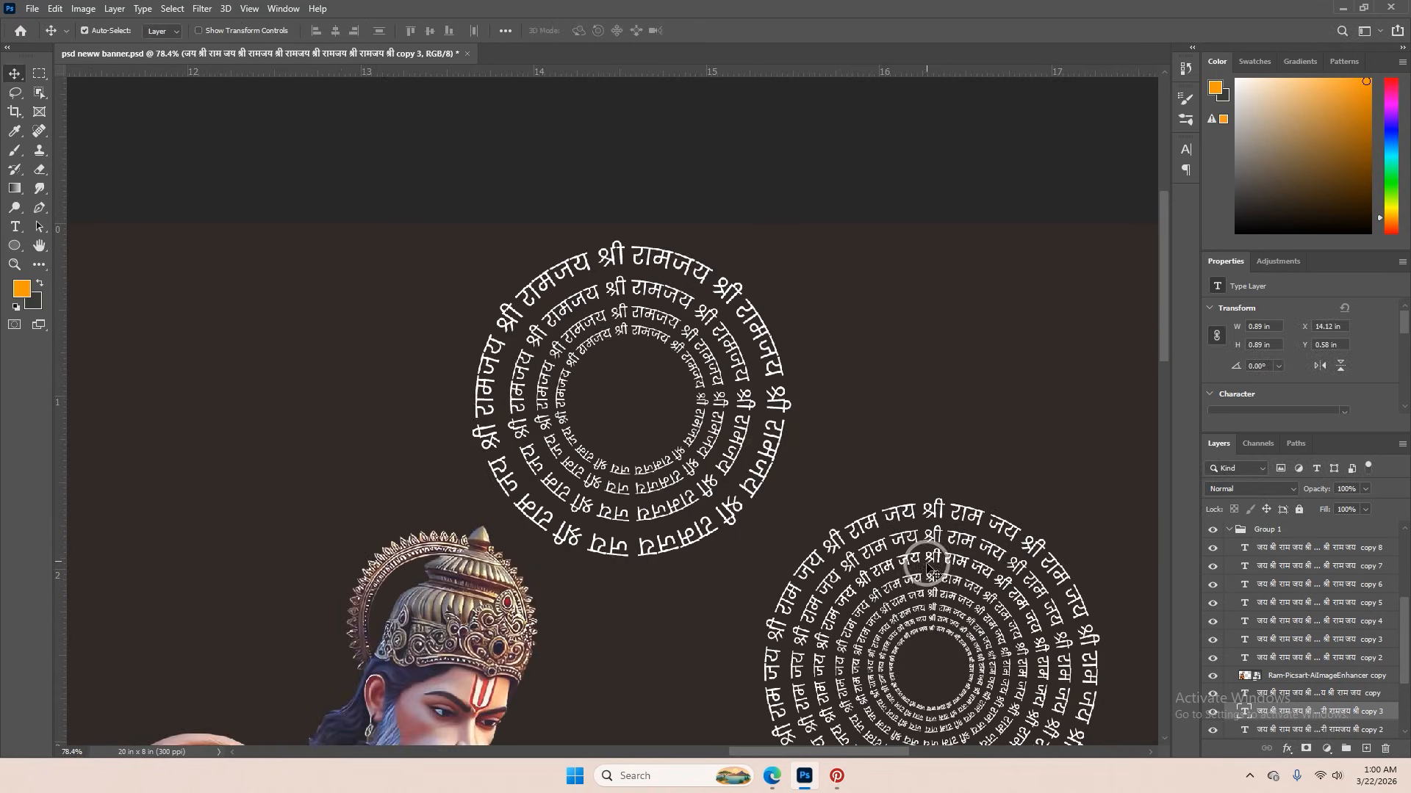
drag(476, 236, 673, 558)
key(Delete)
scroll(647, 529, down, 3)
key(ctrl+z)
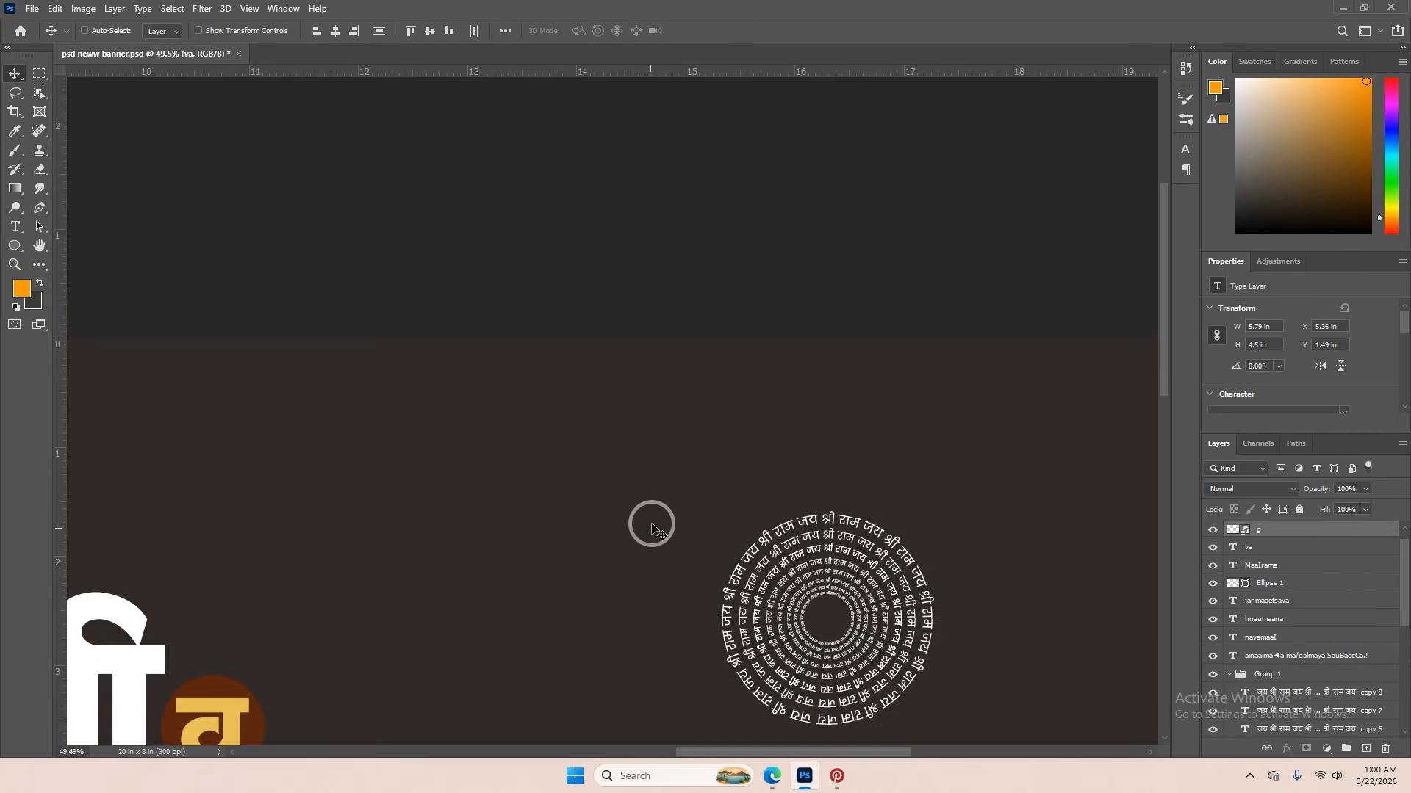
drag(724, 404, 652, 410)
scroll(699, 385, up, 2)
click(654, 368)
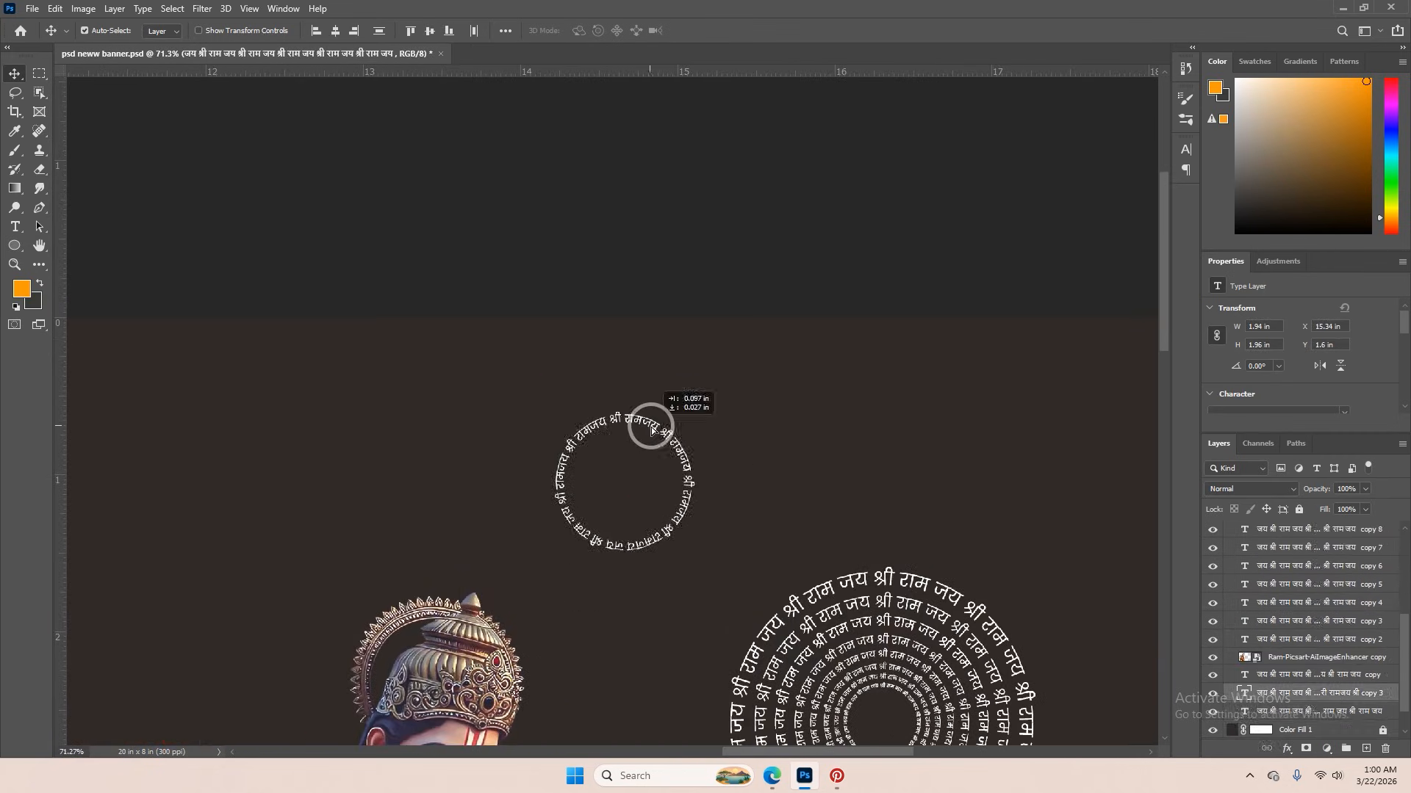
key(Delete)
- Move the linked जय श्री राम rings above the temple, to about X 15.96 in and Y 0.63 in
scroll(673, 446, down, 2)
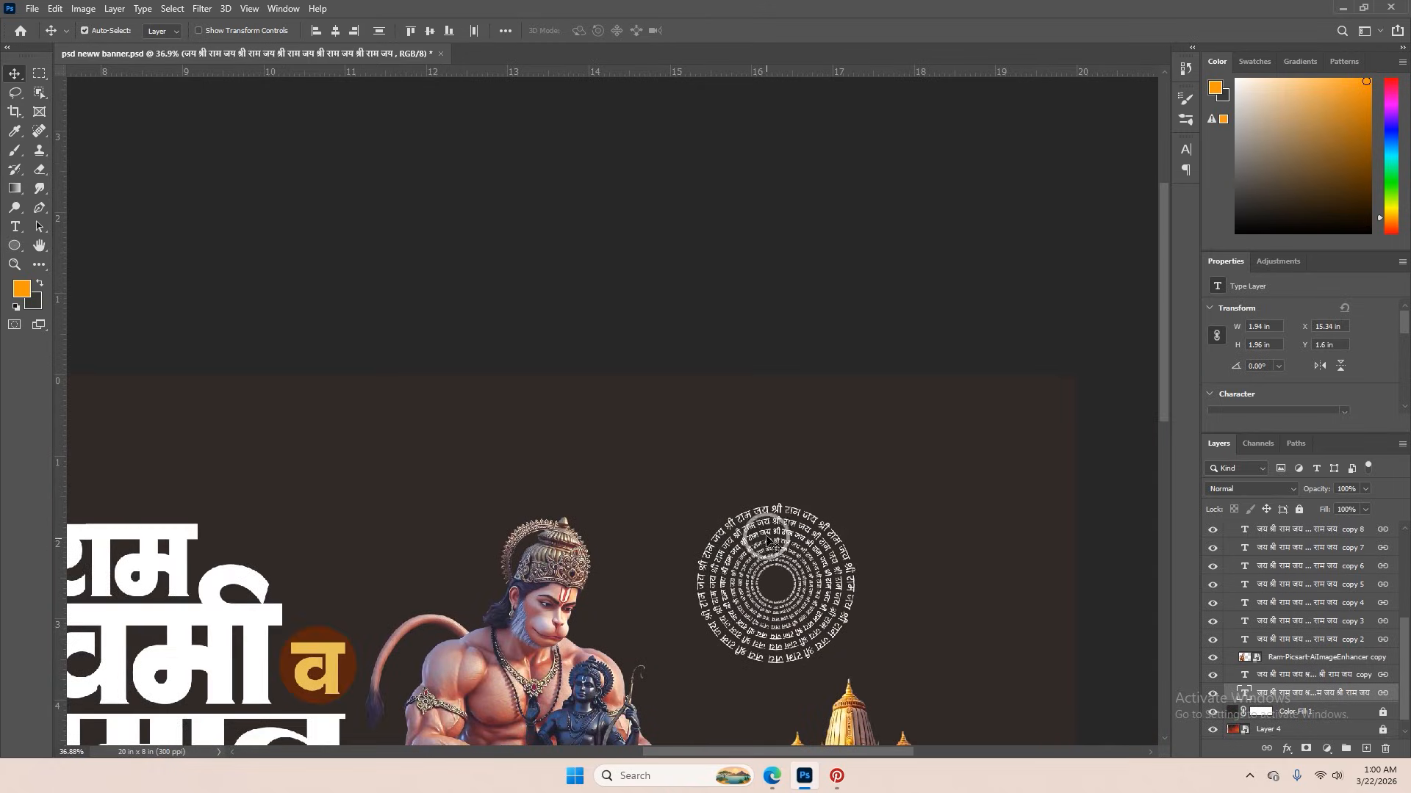
drag(764, 546, 811, 485)
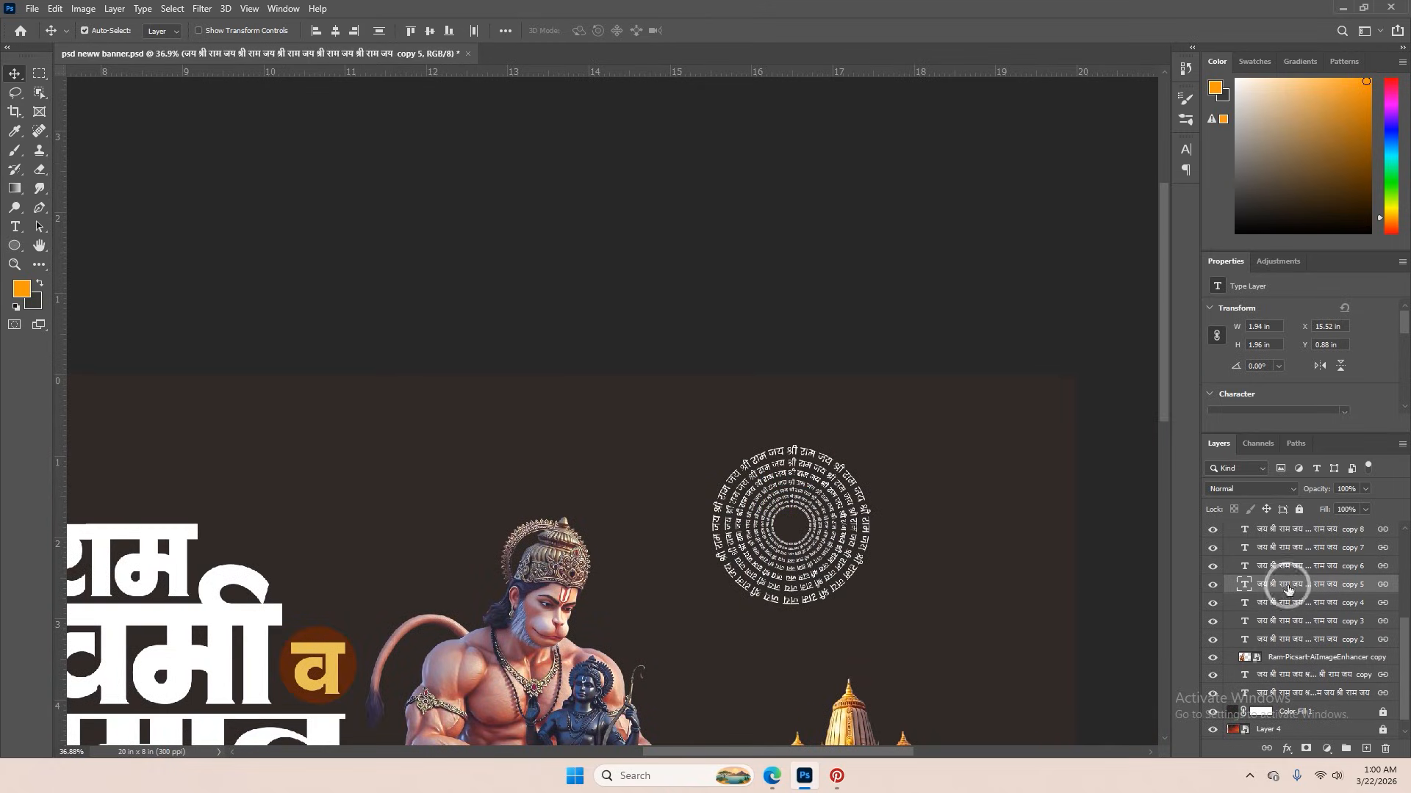
scroll(1016, 564, up, 3)
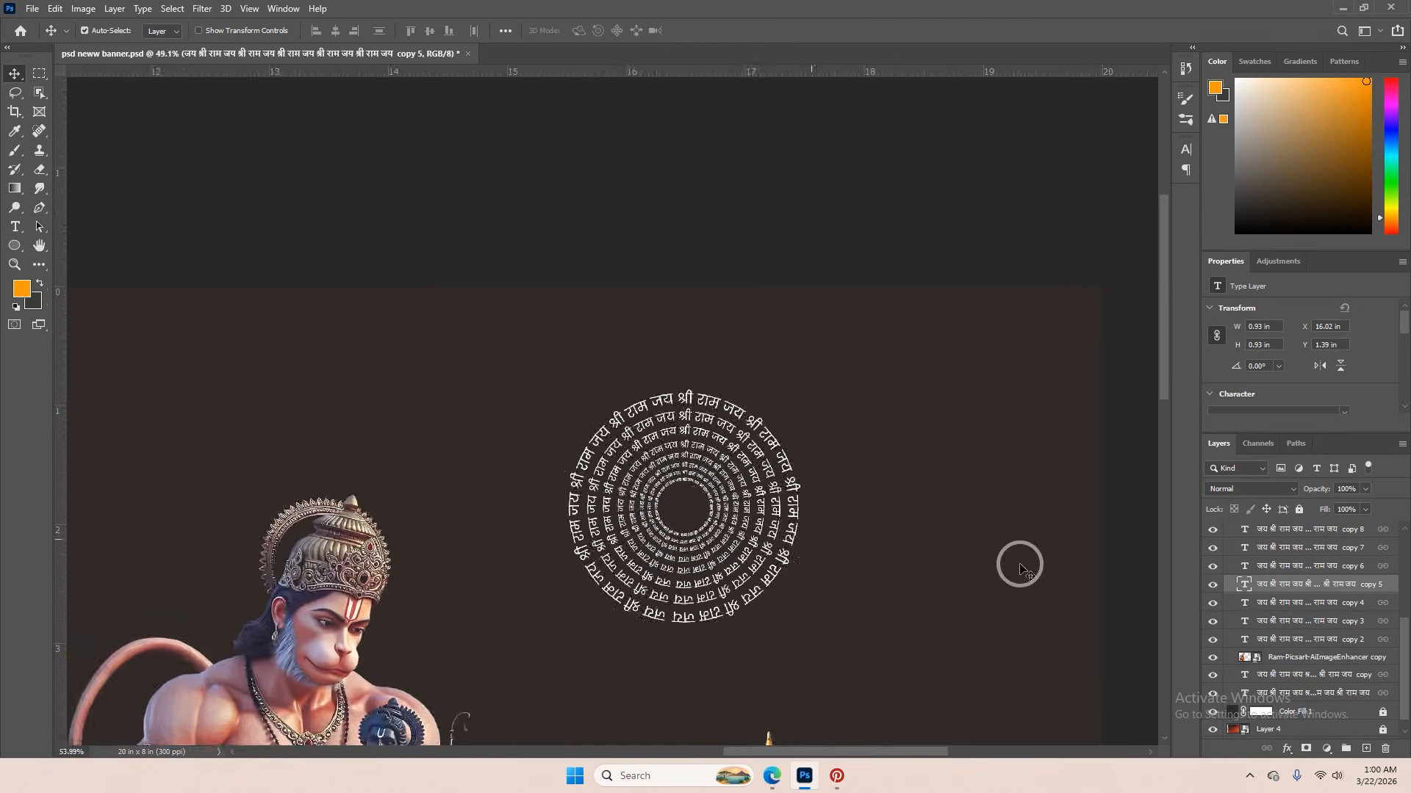
drag(718, 403, 807, 523)
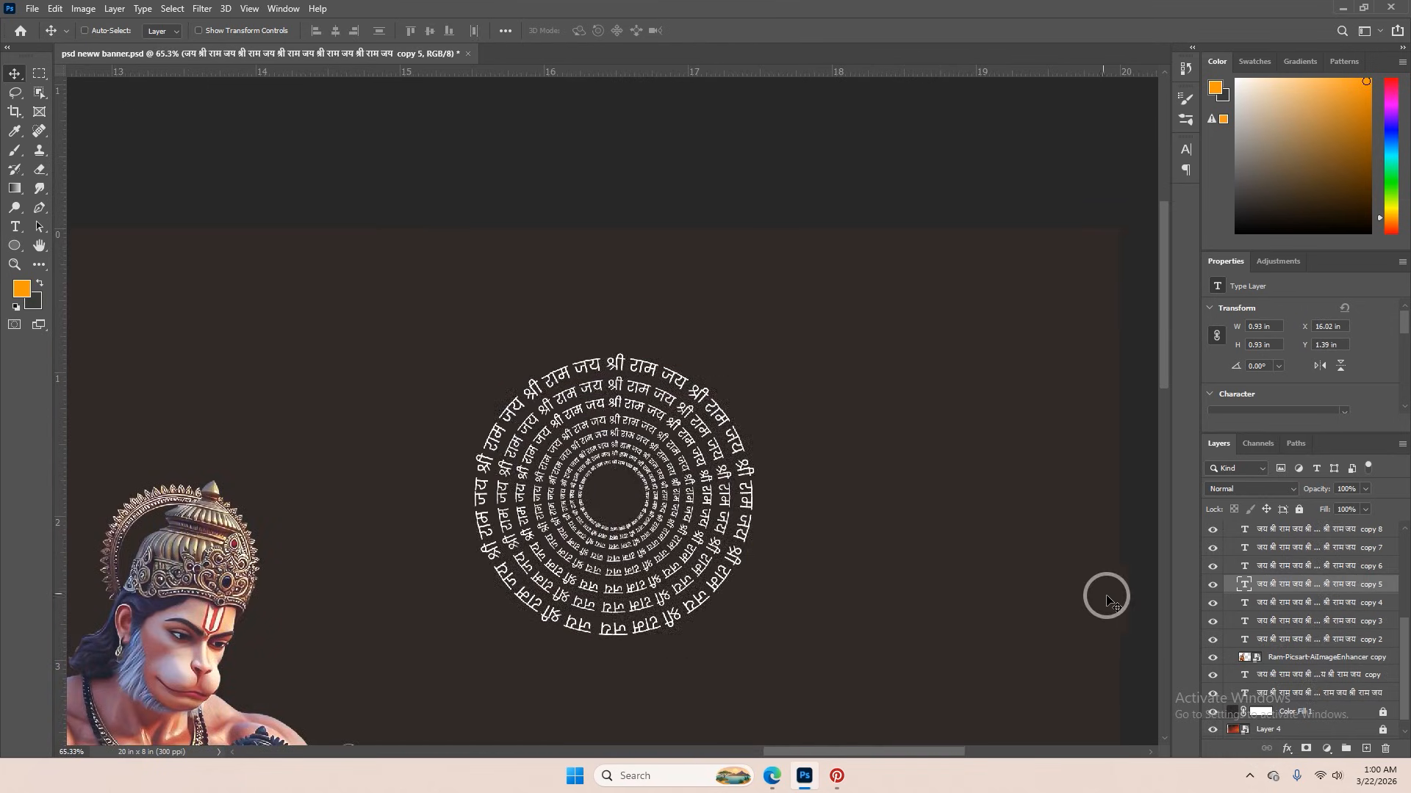
drag(699, 470, 763, 435)
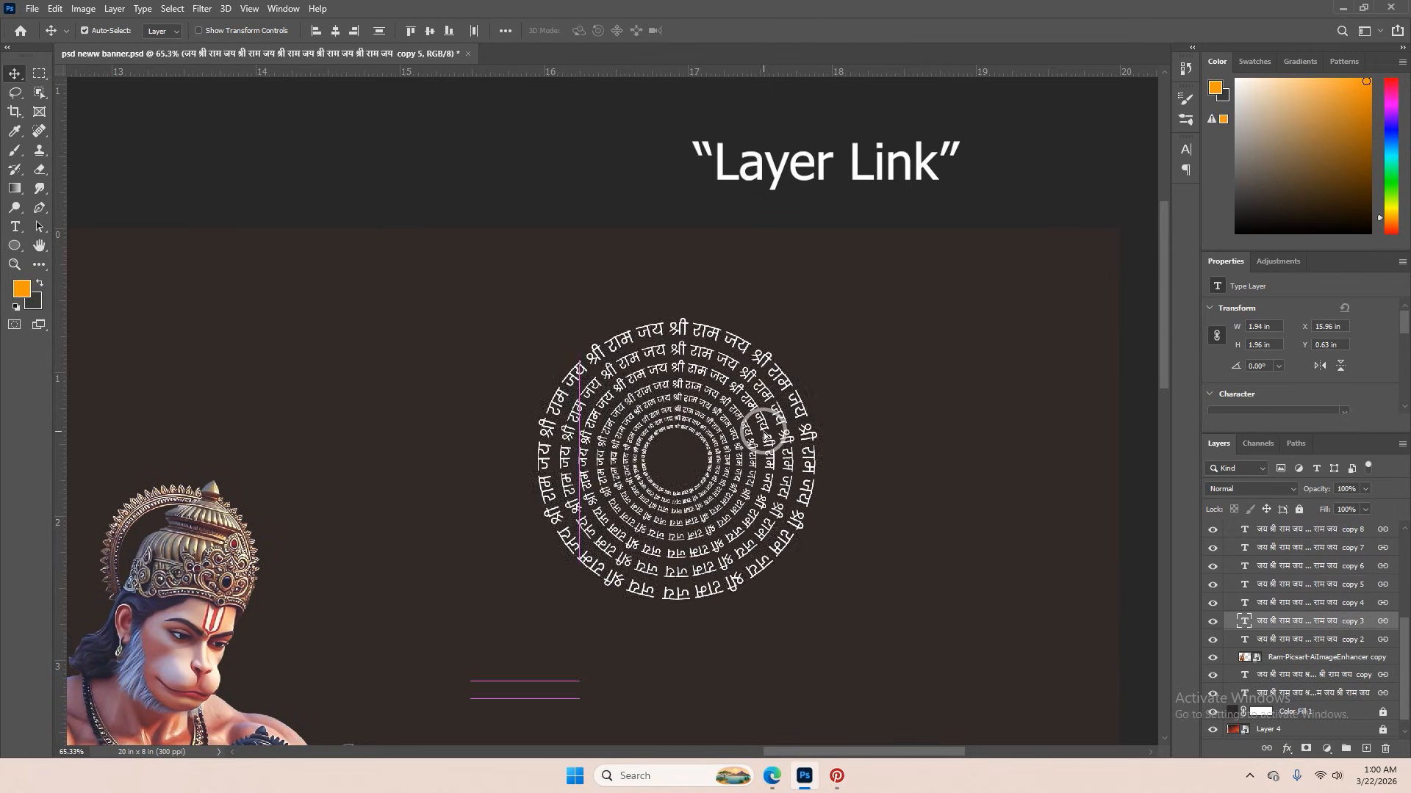
- Check the whole banner's width, height and resolution in the Image Size settings
scroll(763, 435, down, 2)
scroll(838, 440, down, 3)
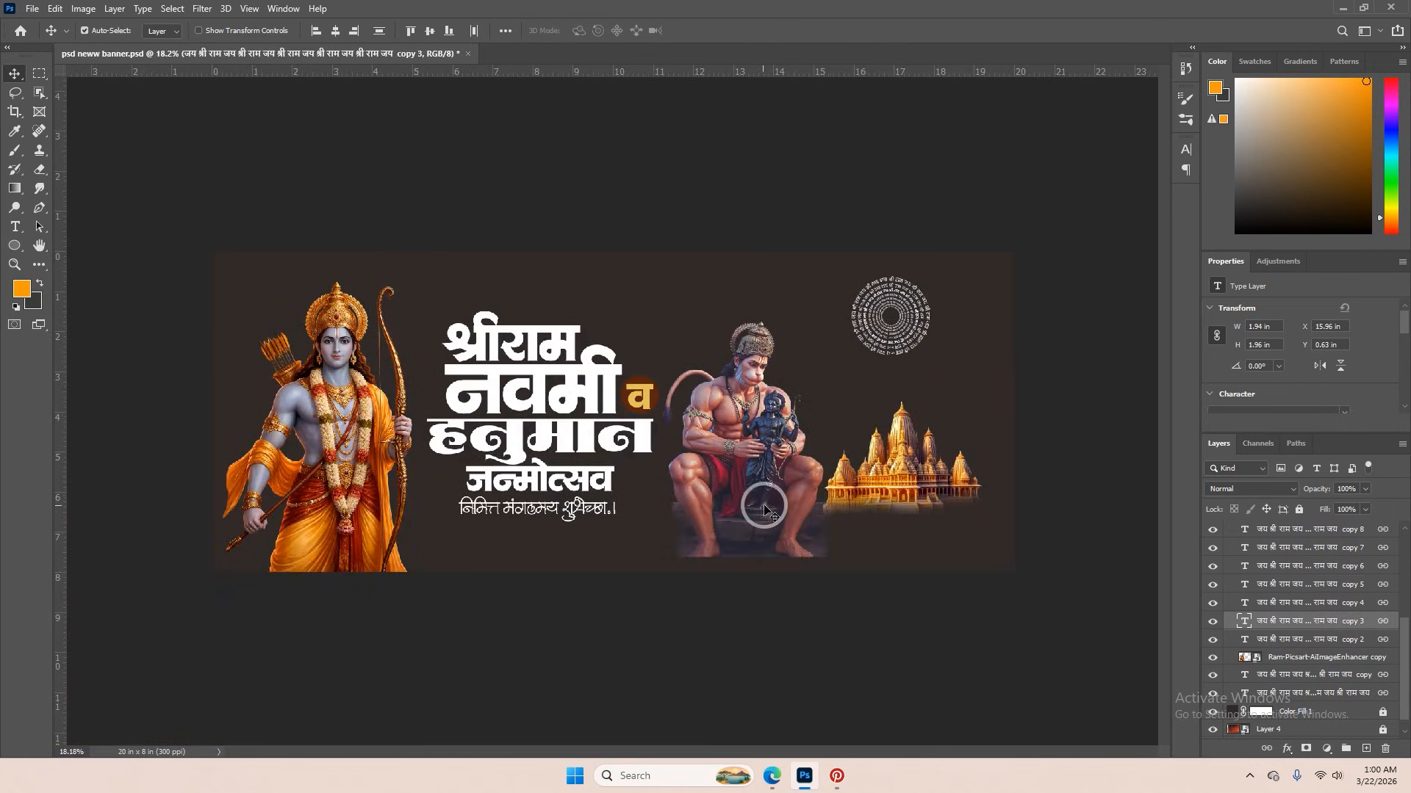
click(84, 9)
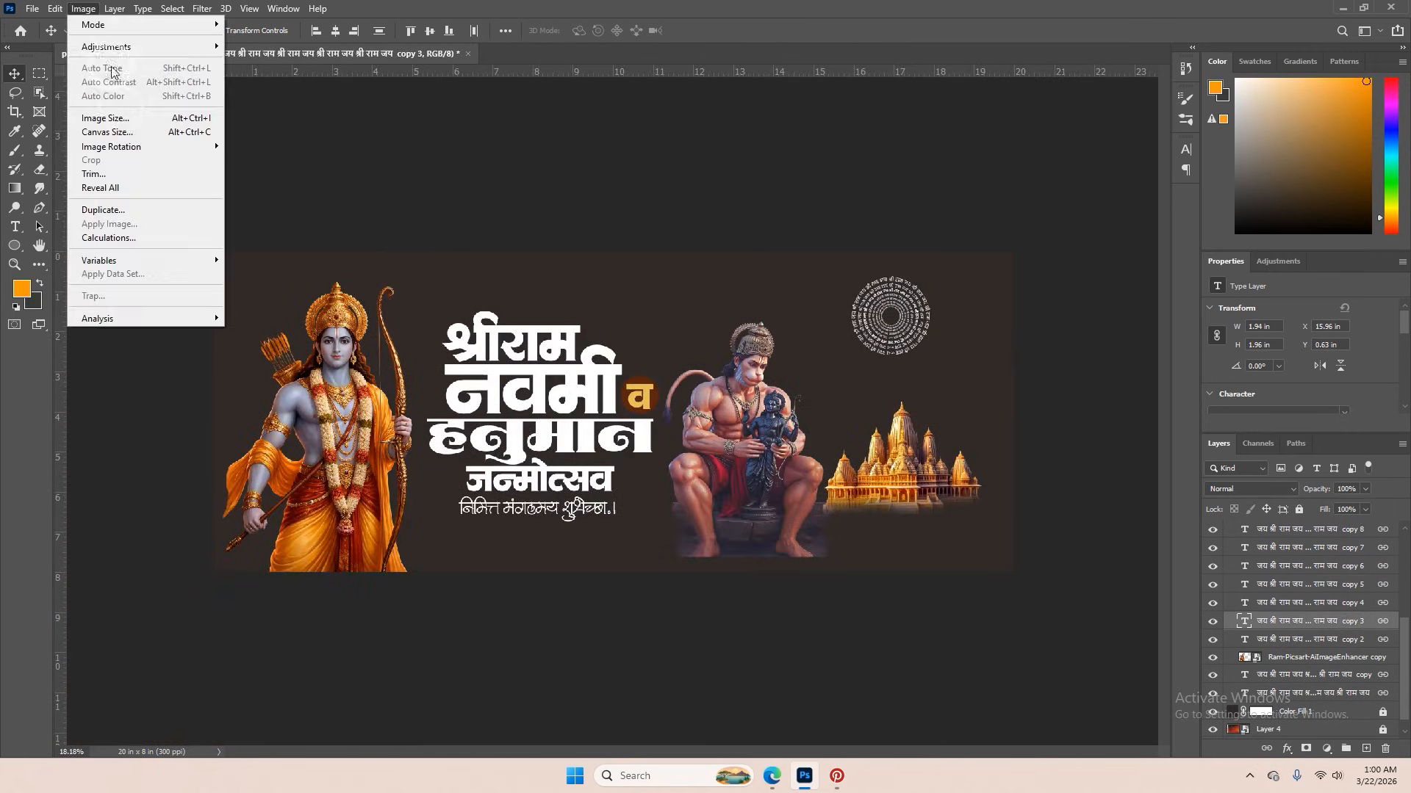
click(122, 119)
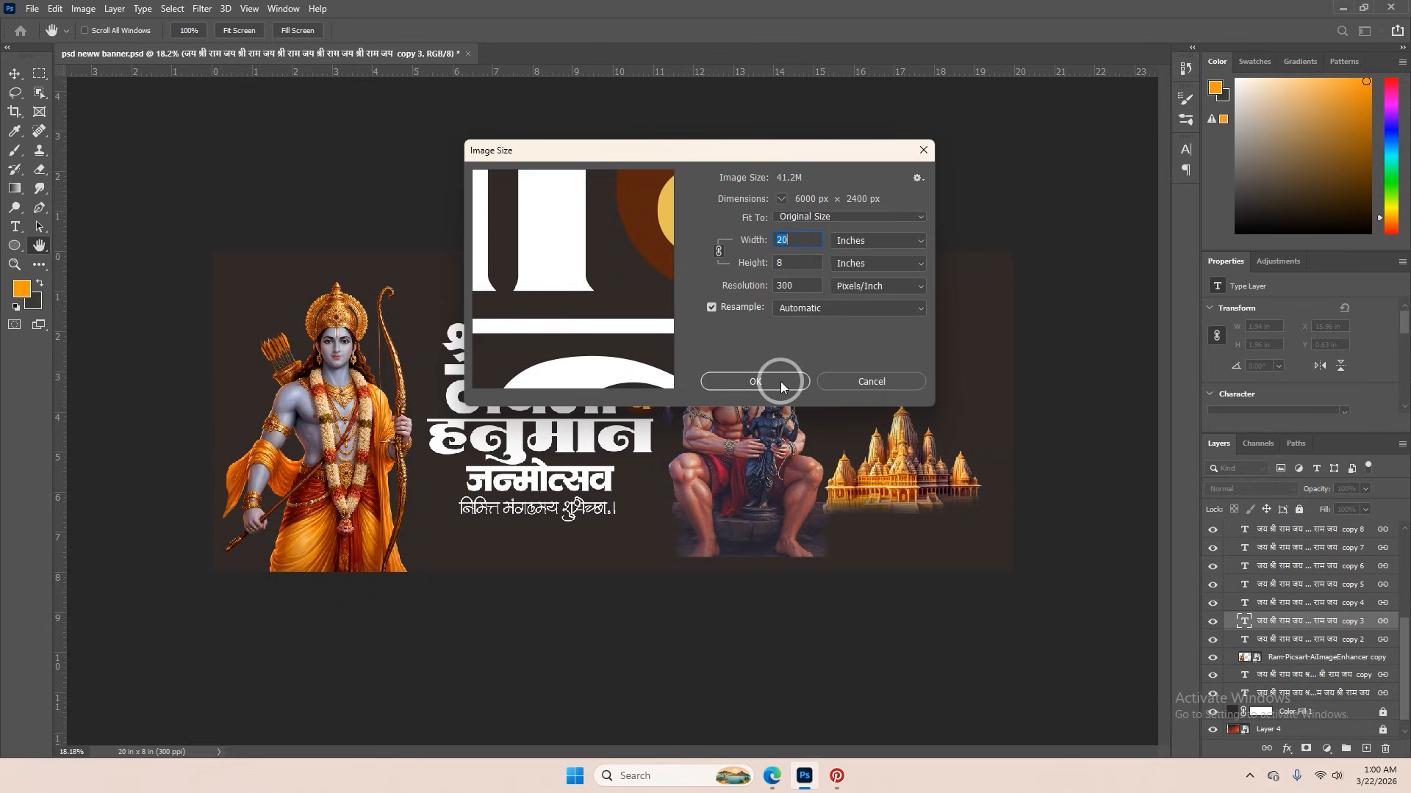
click(756, 381)
- Start a new document 20 inches wide and 8 inches high with a resolution of 300 pixels/inch
click(32, 9)
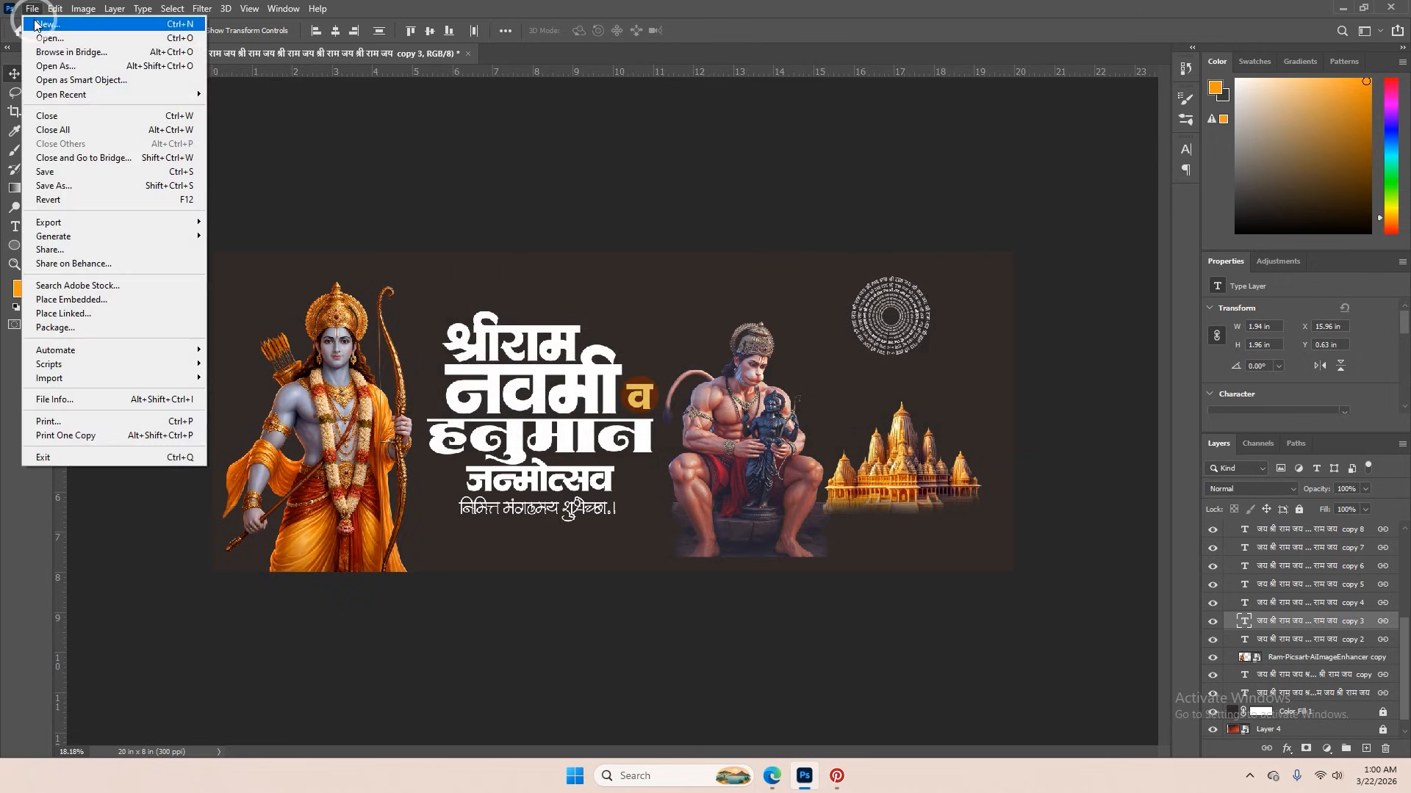
click(34, 24)
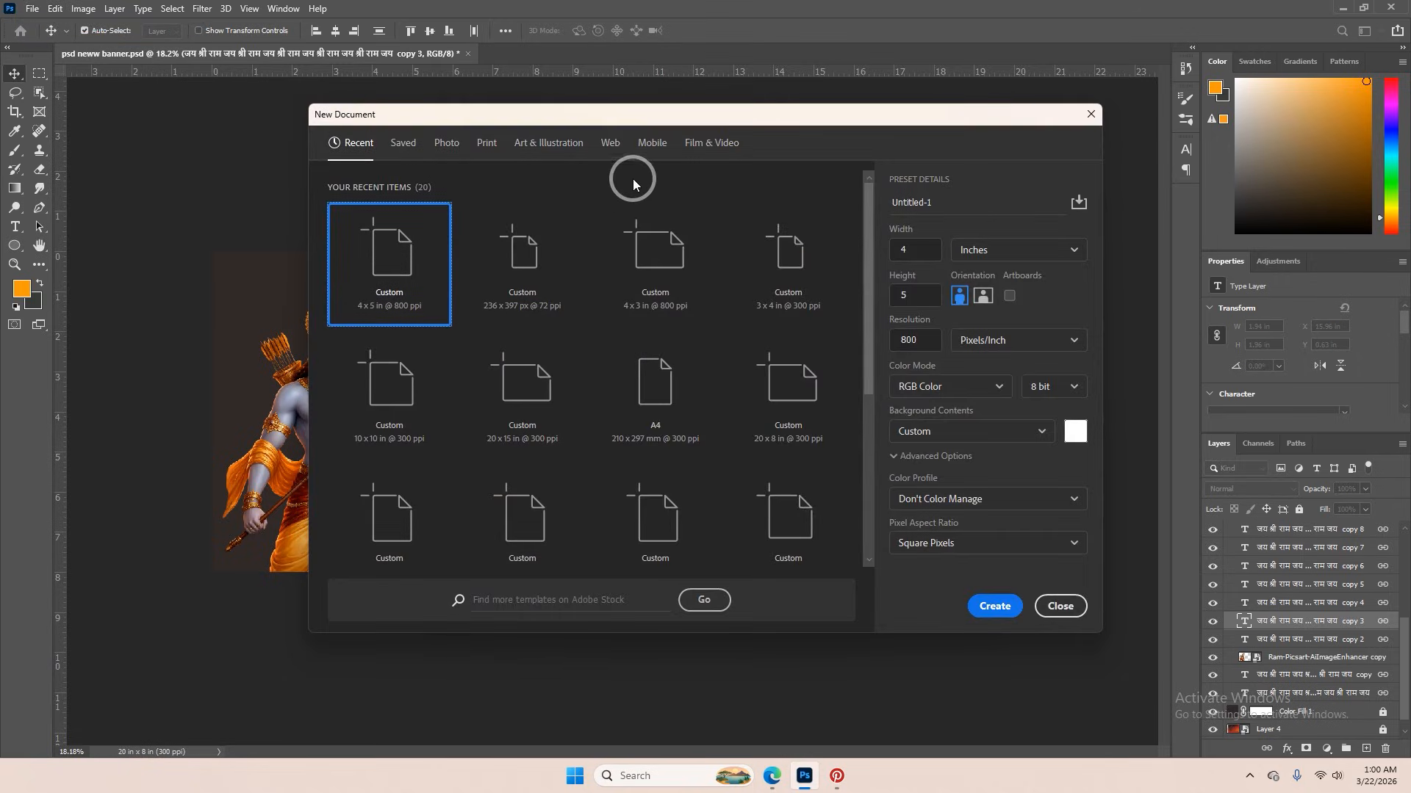
click(1021, 254)
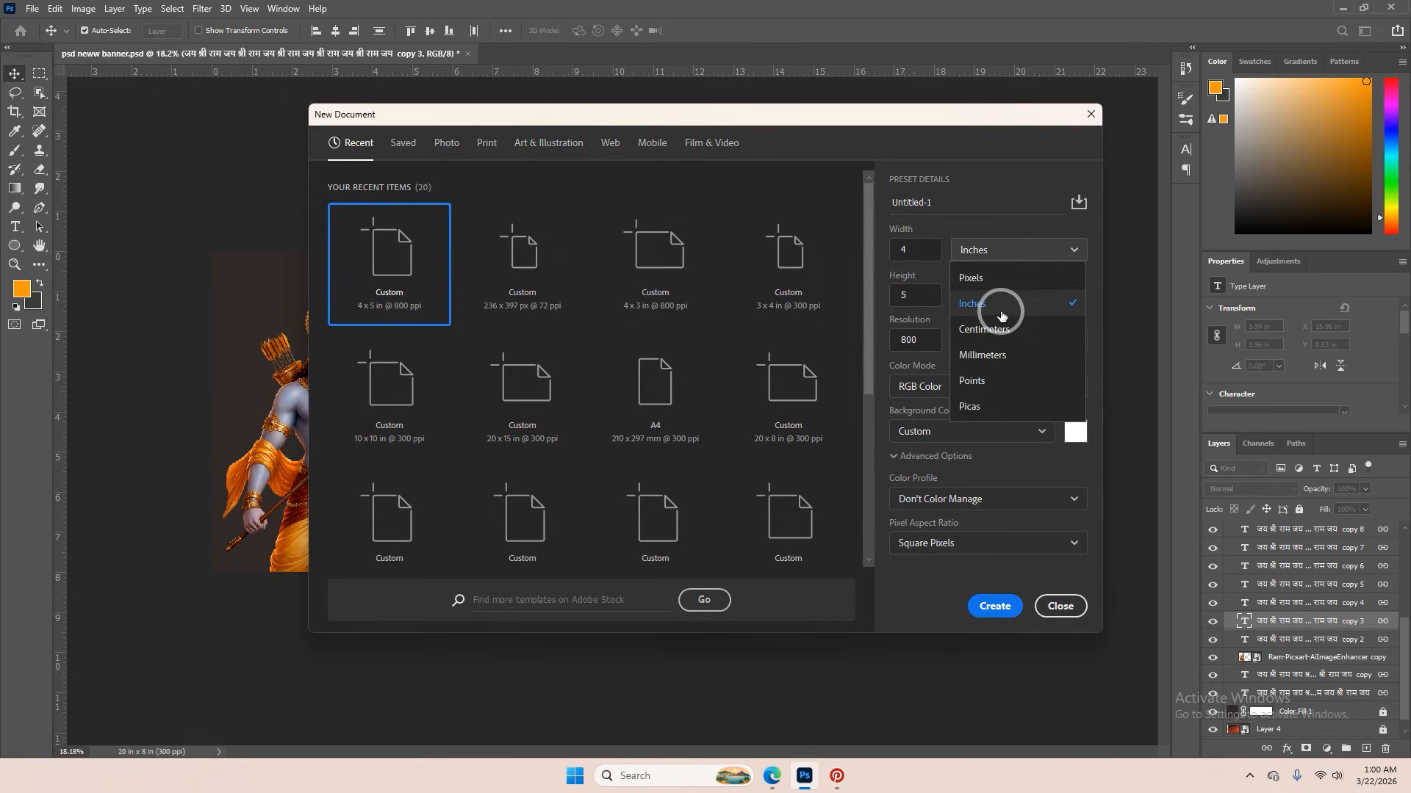
click(1002, 306)
click(897, 297)
text(8)
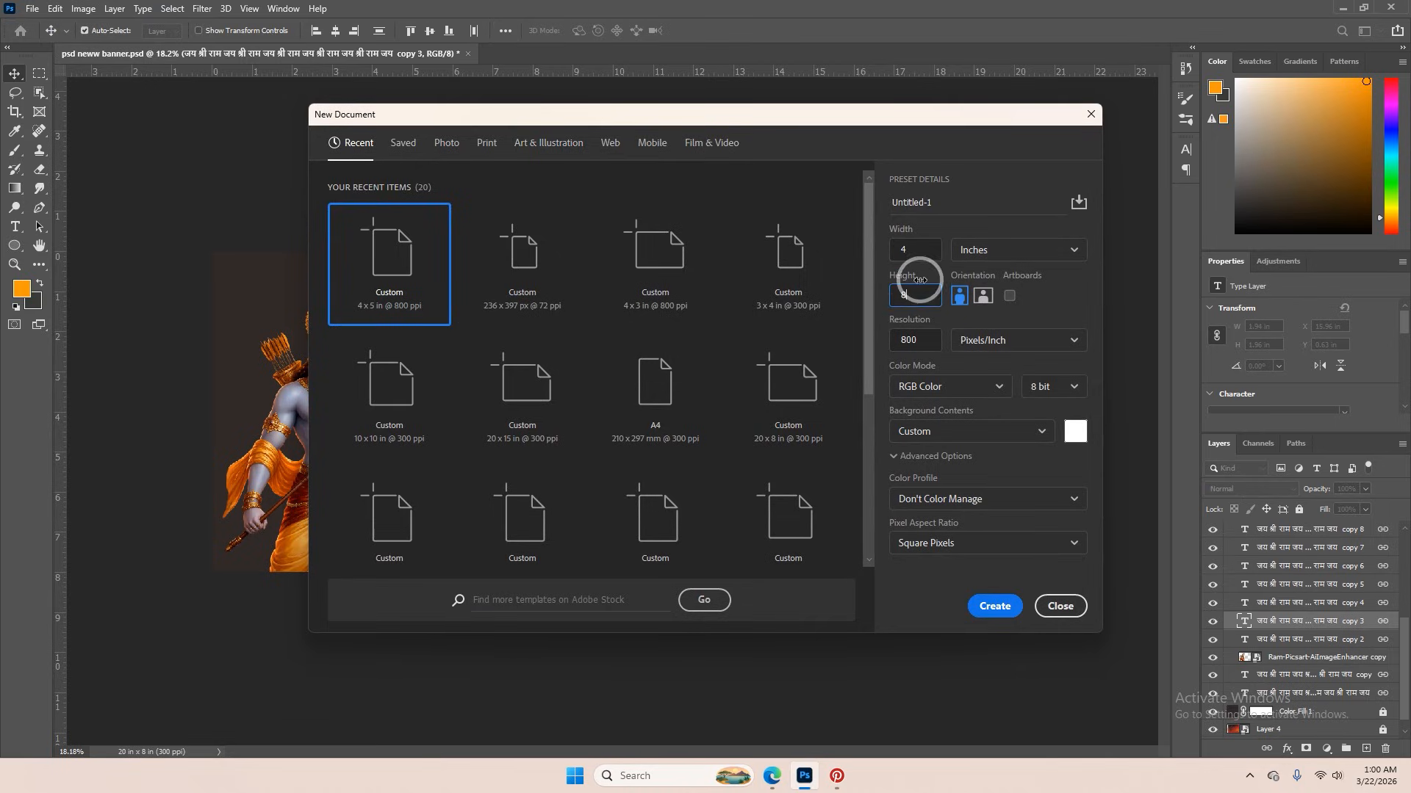
click(915, 248)
text(20)
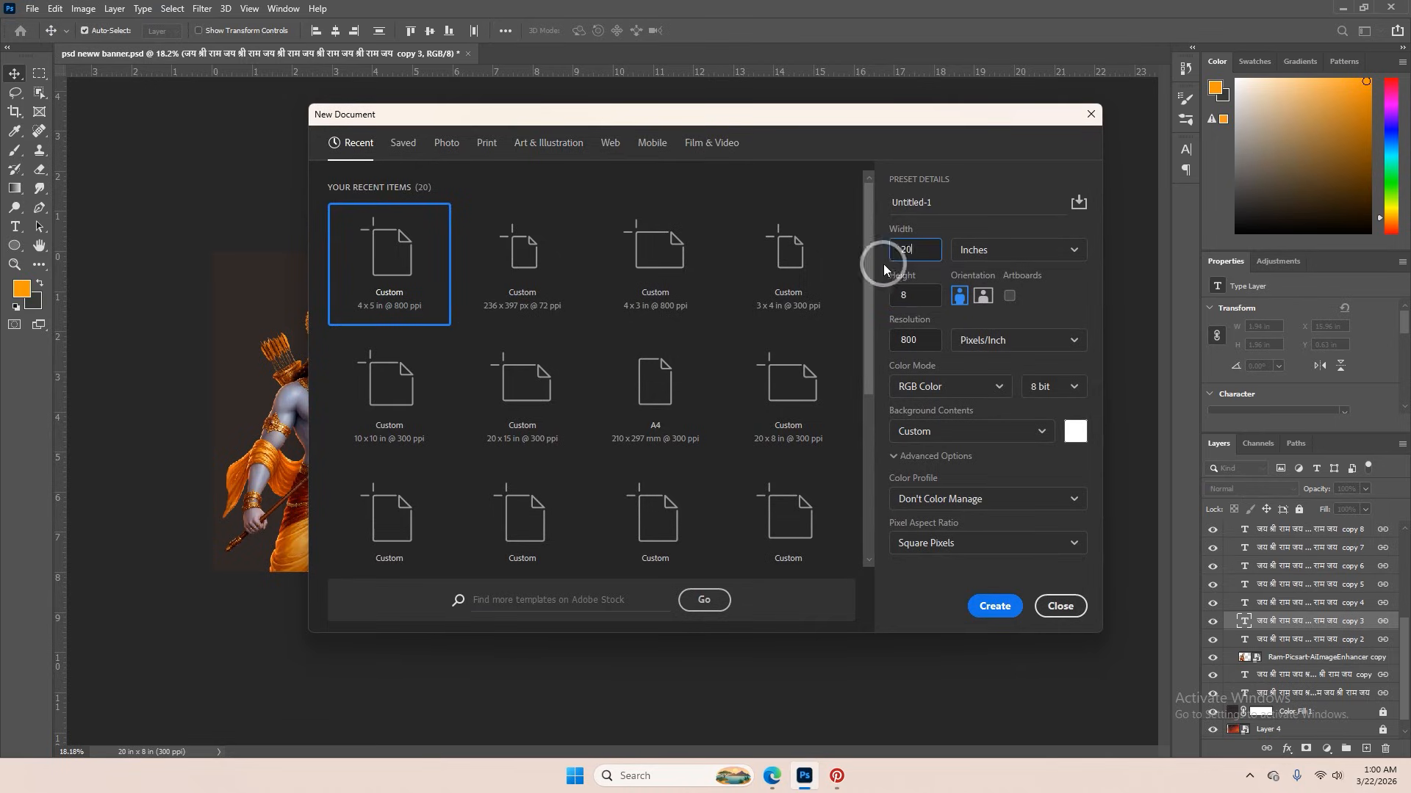
click(894, 341)
text(2)
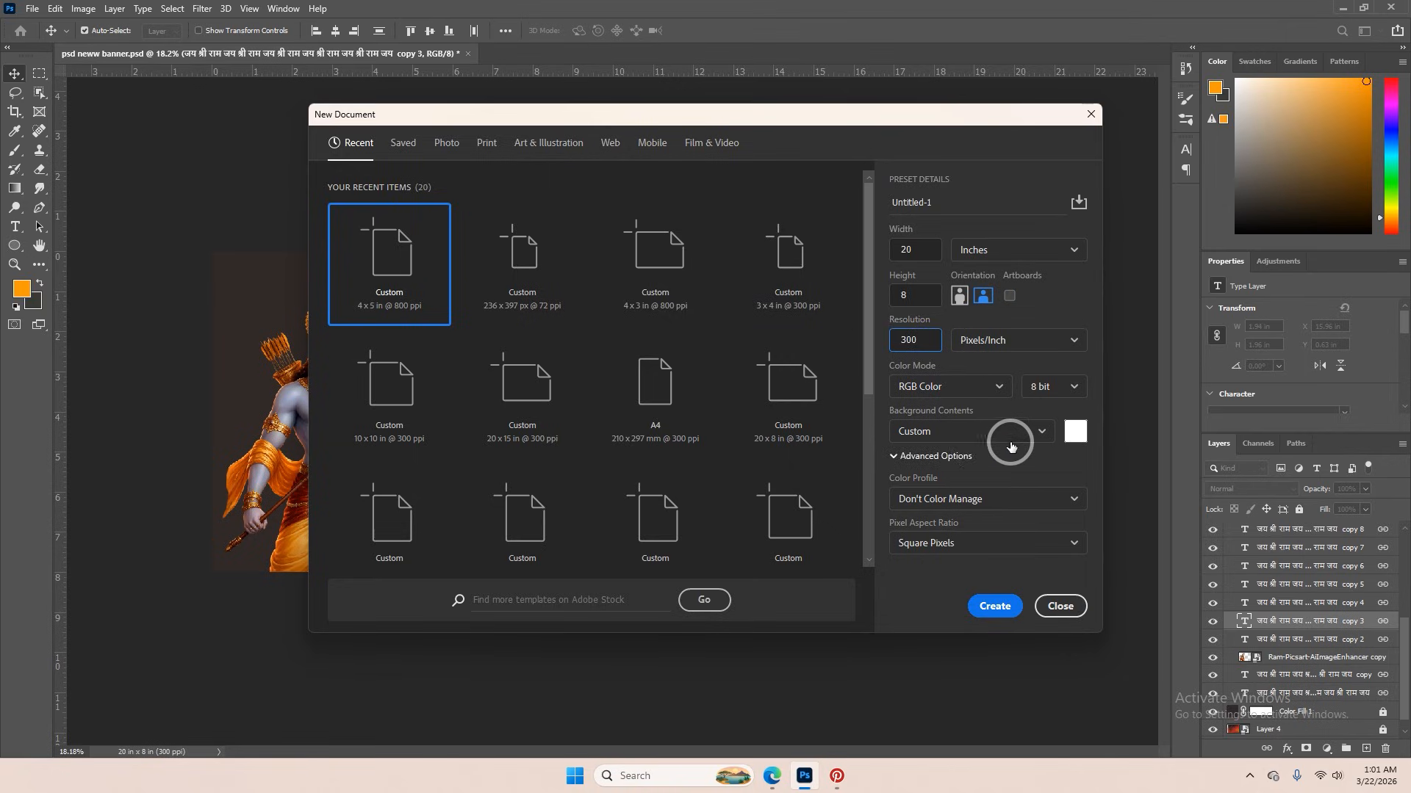
- Set the new document's background to the dark brown colour 27211e
click(1072, 432)
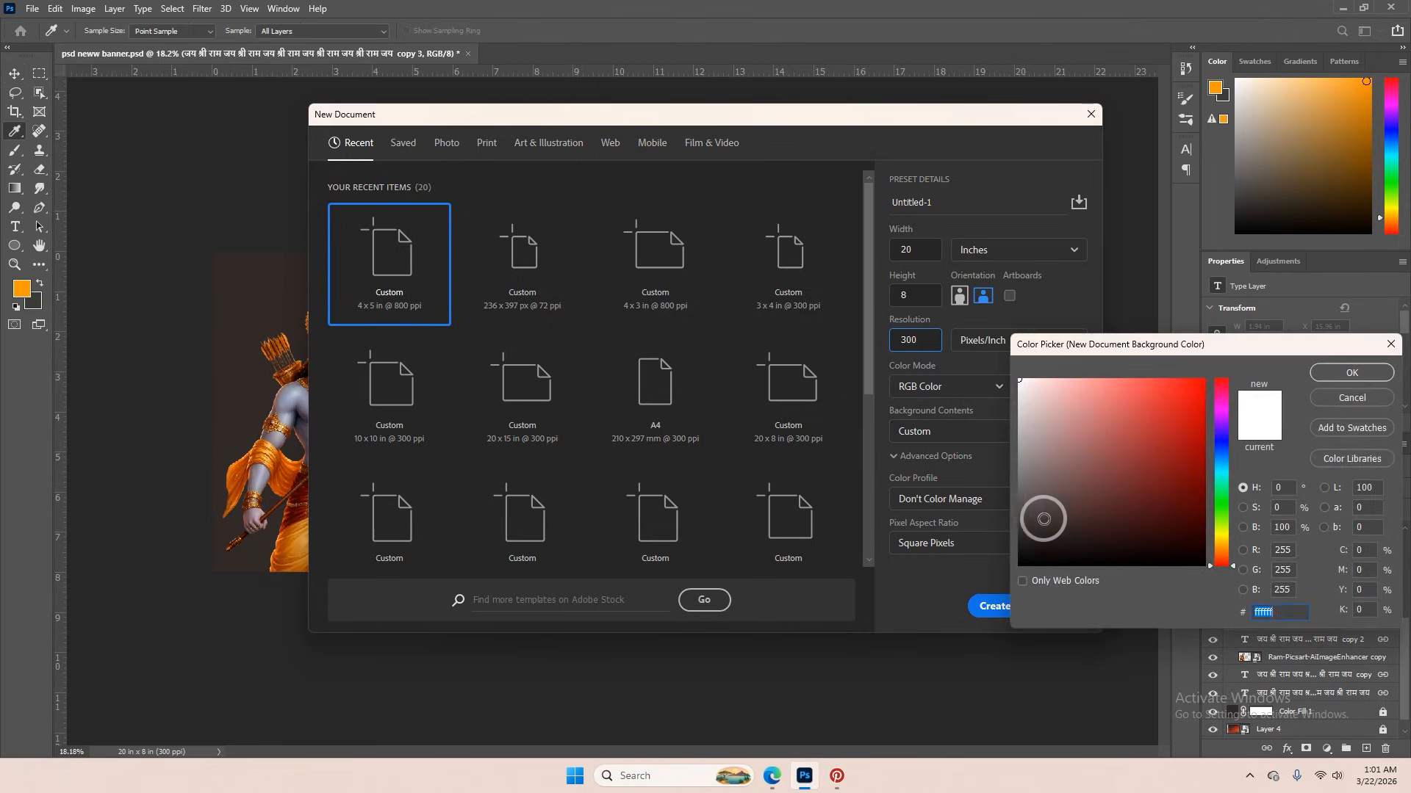
click(1015, 537)
click(1007, 537)
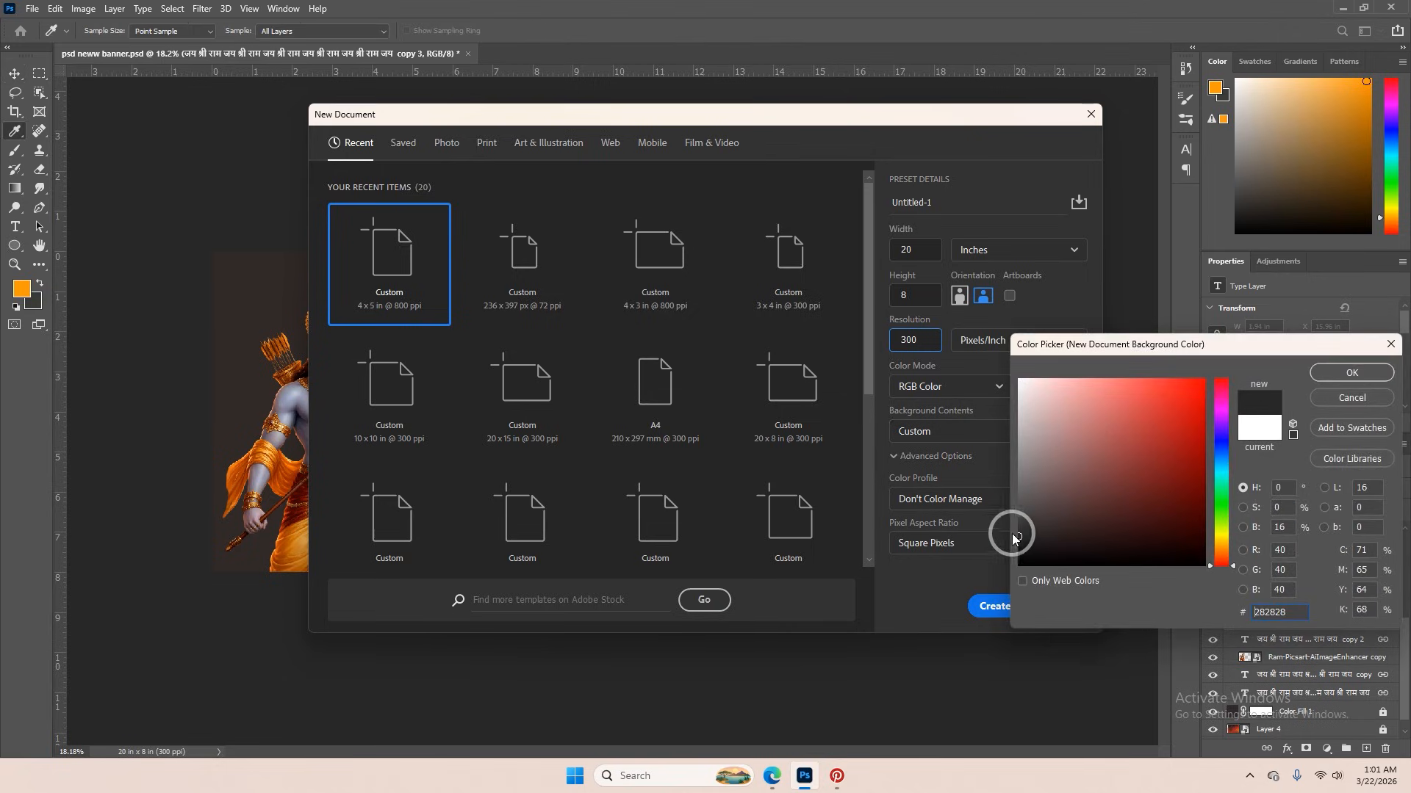
click(1218, 556)
click(1061, 537)
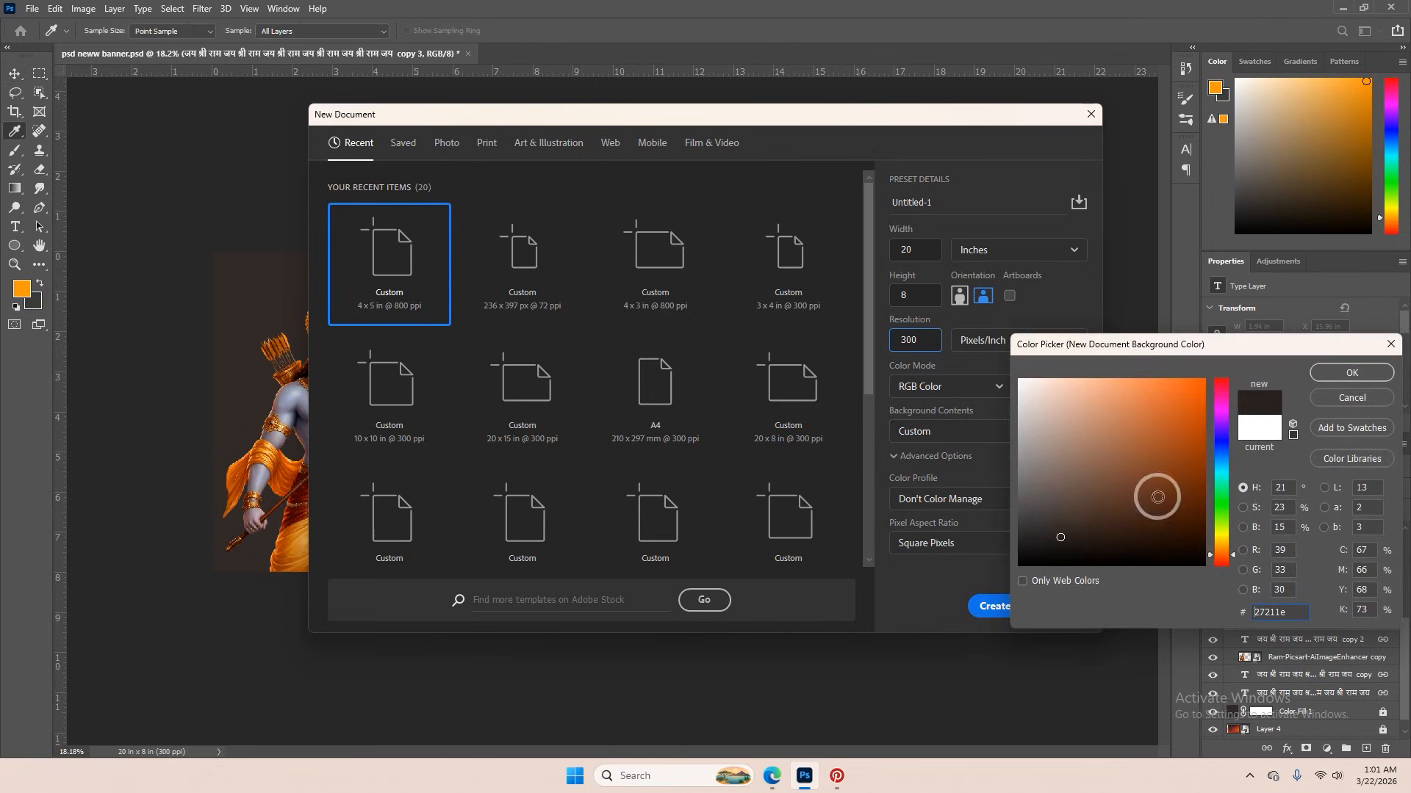
click(1322, 373)
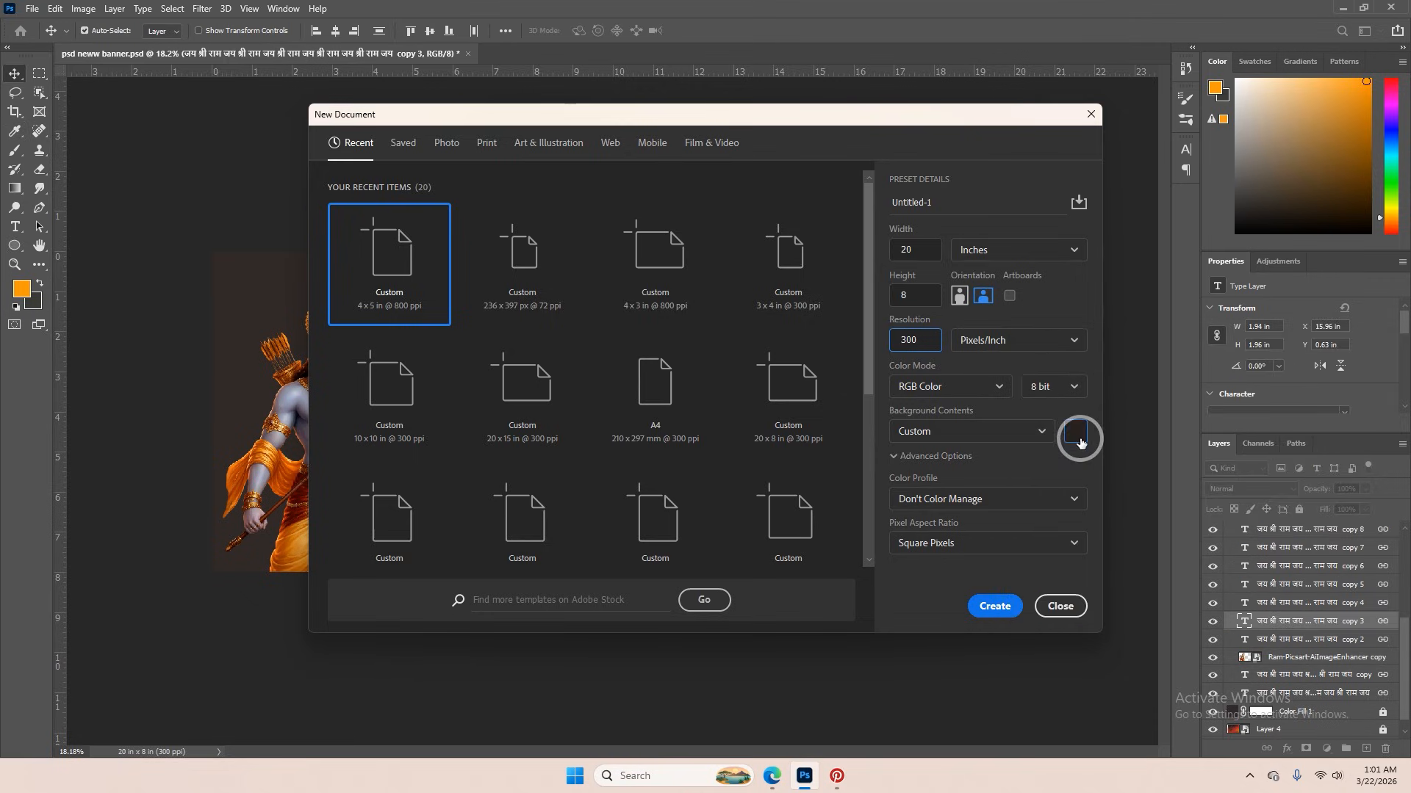
- Choose the sRGB IEC61966-2.1 colour profile for the new document and create it
click(1020, 512)
scroll(996, 529, down, 2)
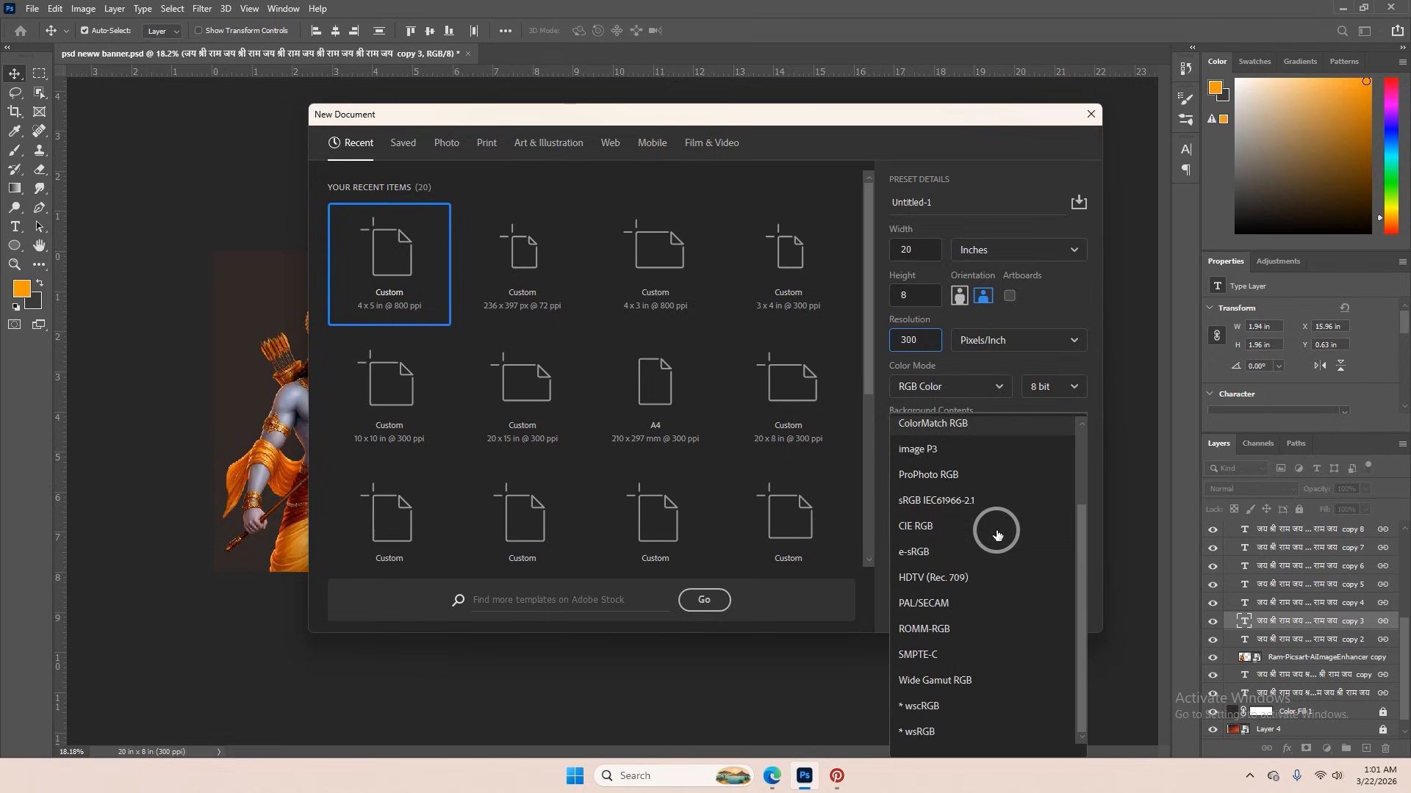
click(938, 501)
click(1006, 610)
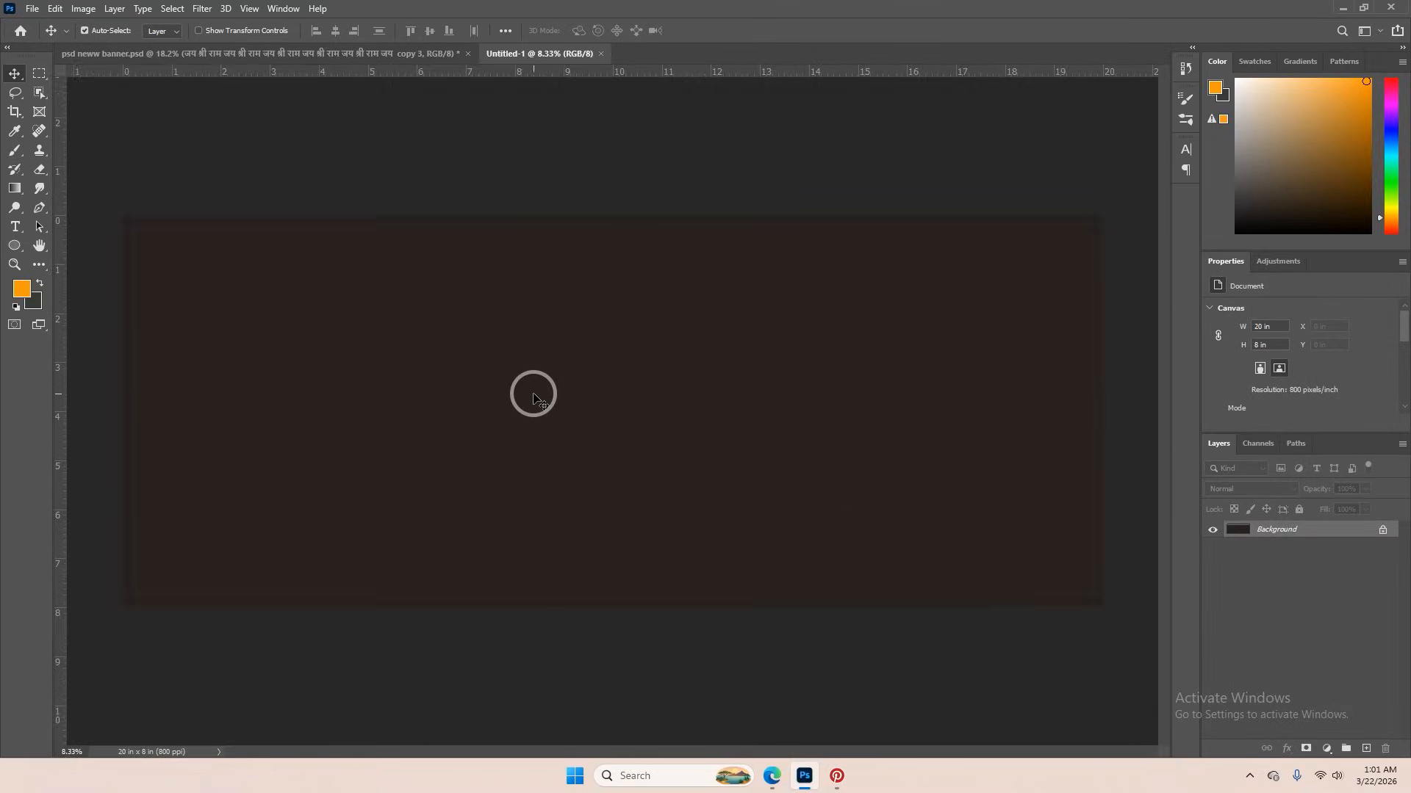
scroll(691, 390, down, 1)
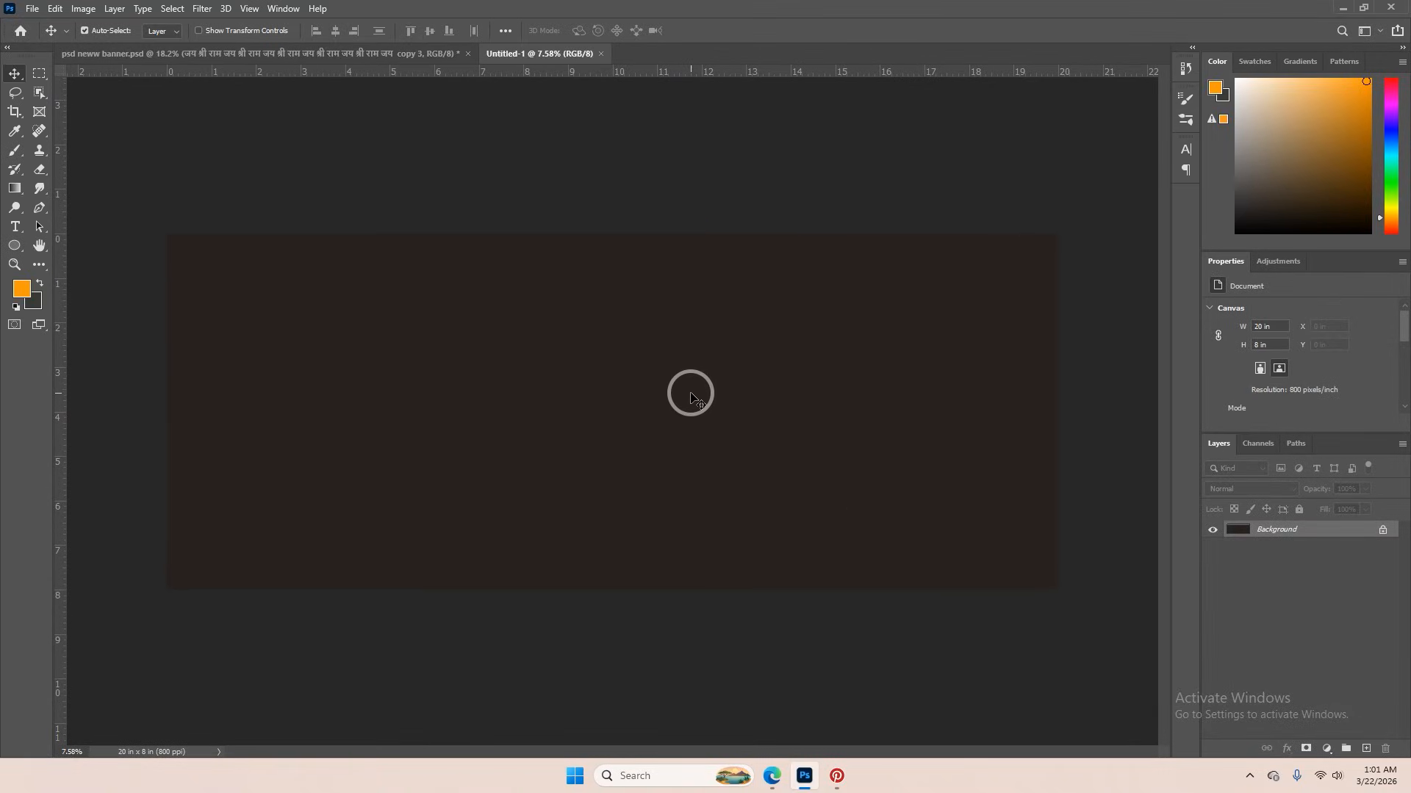
- Return to the psd neww banner document and examine the lettering of its Marathi title lines up close
click(419, 53)
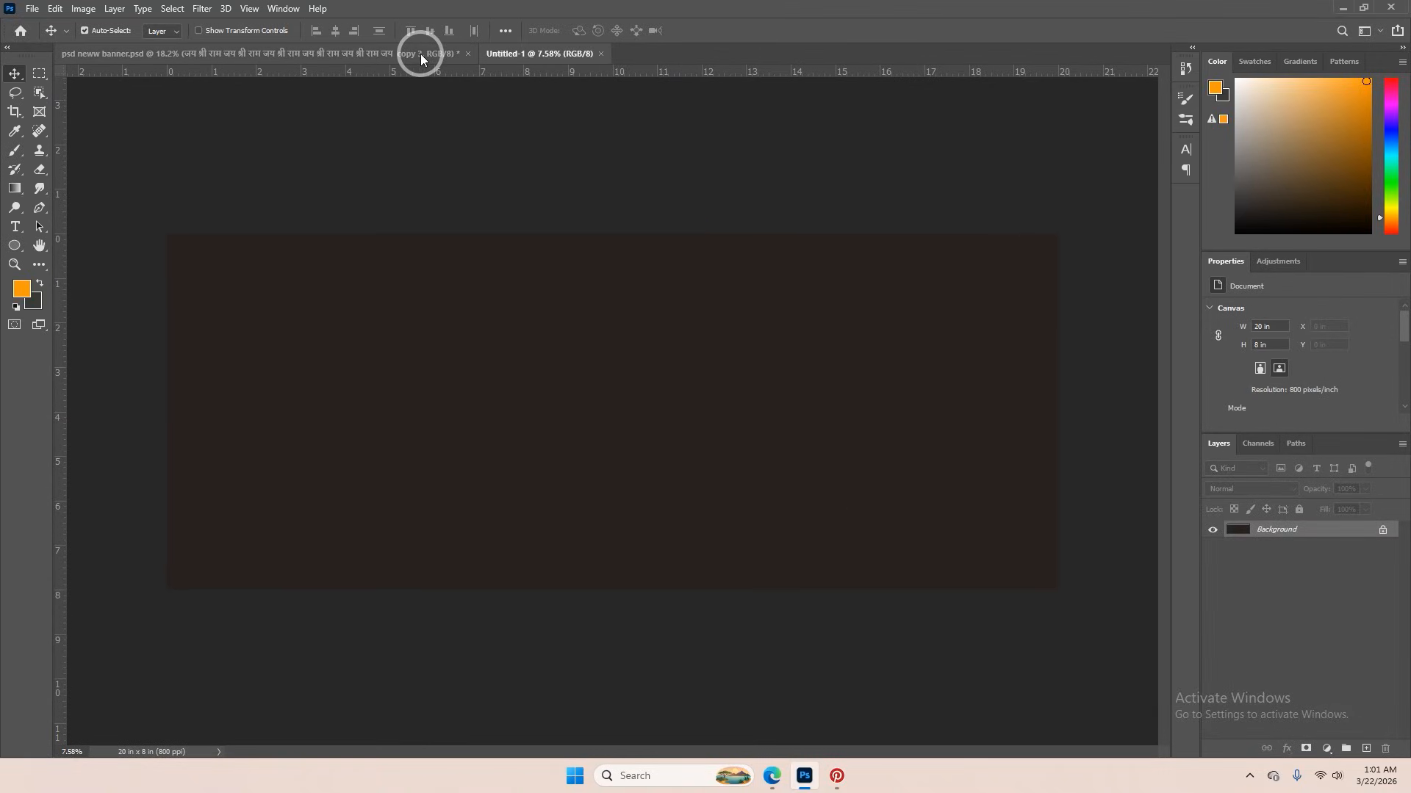
scroll(487, 330, up, 3)
click(518, 303)
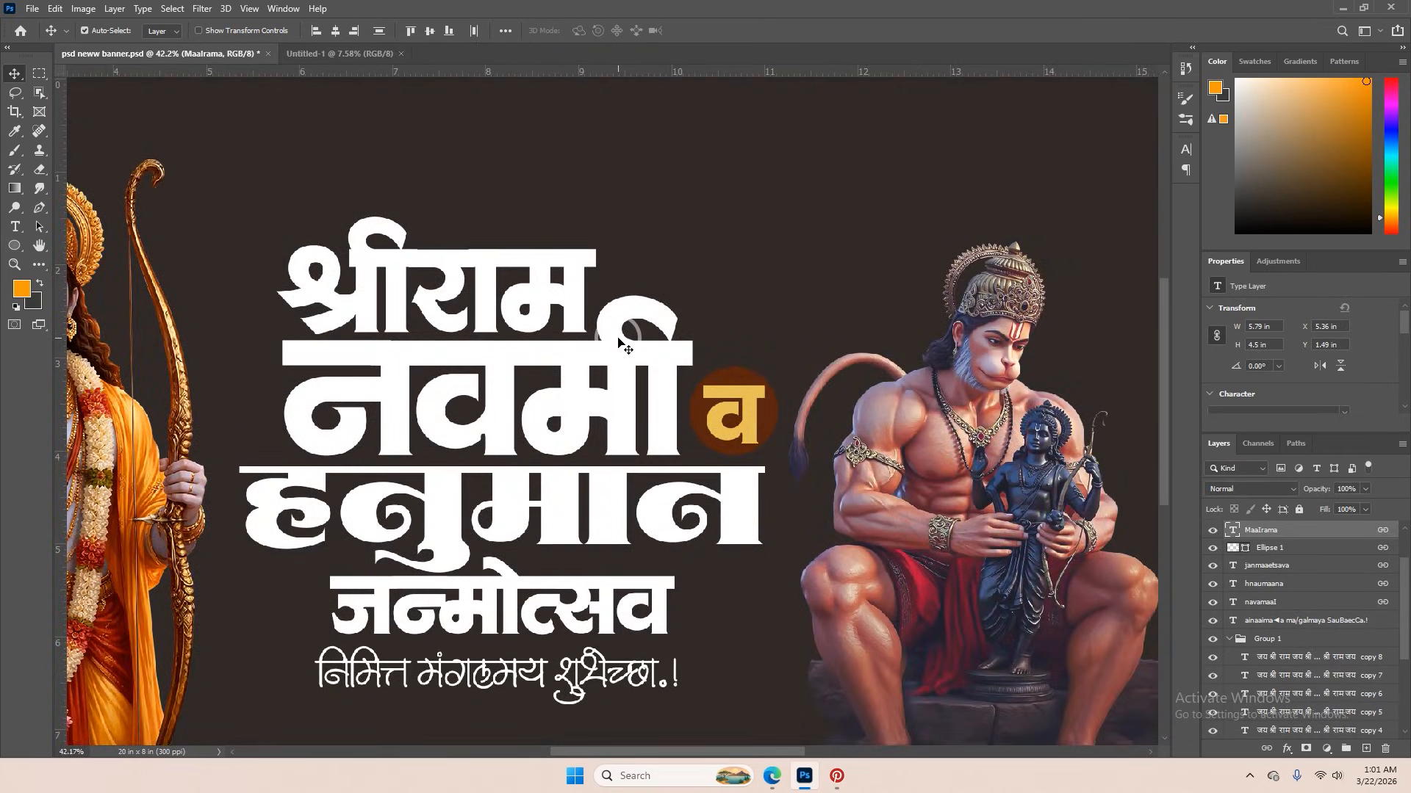
scroll(620, 342, down, 2)
scroll(451, 350, up, 4)
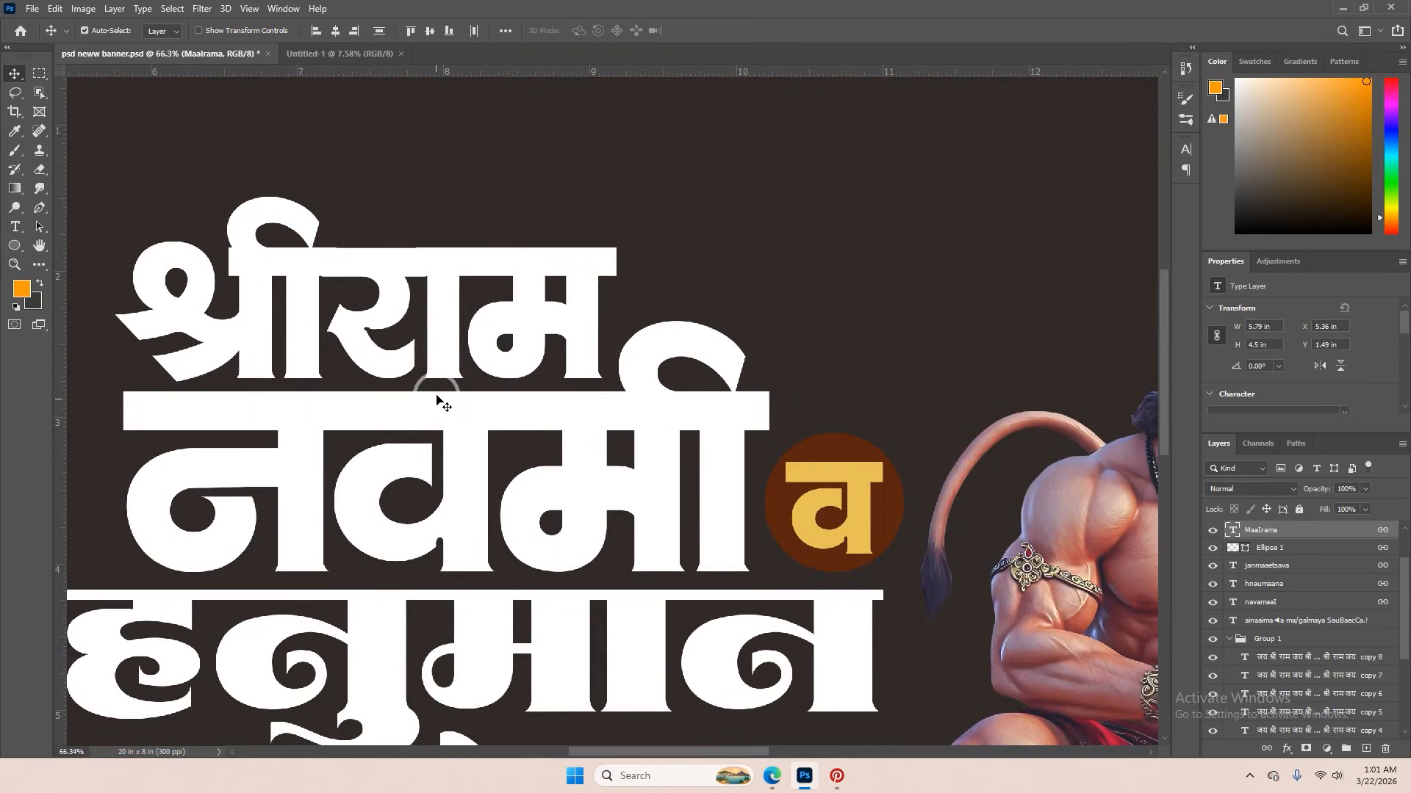
scroll(443, 380, down, 3)
scroll(504, 520, up, 4)
scroll(544, 558, down, 1)
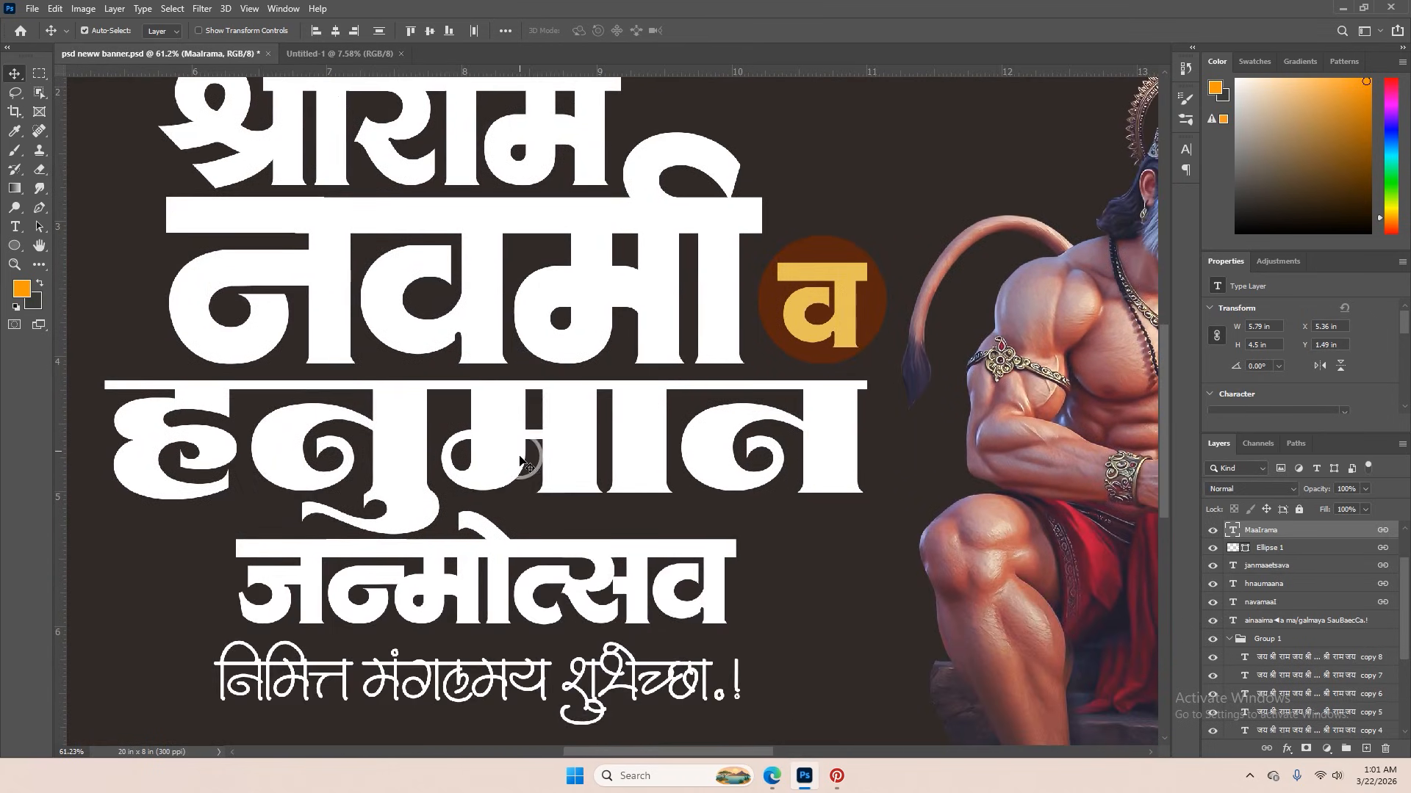
scroll(562, 588, down, 2)
scroll(590, 411, down, 1)
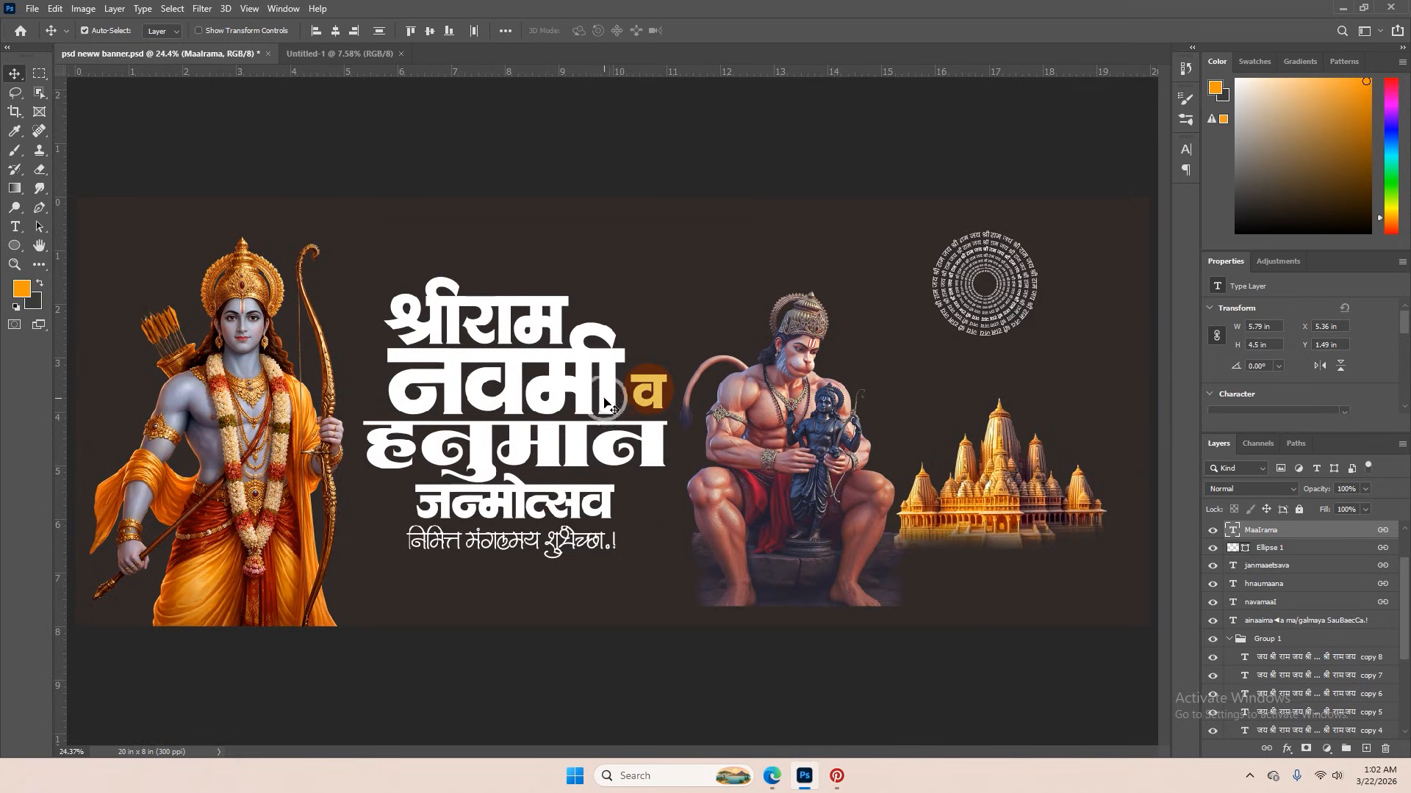
- Add the text श्रीराम in white Infinity-39 at 152.93 pt above the existing title
scroll(426, 316, up, 1)
click(15, 227)
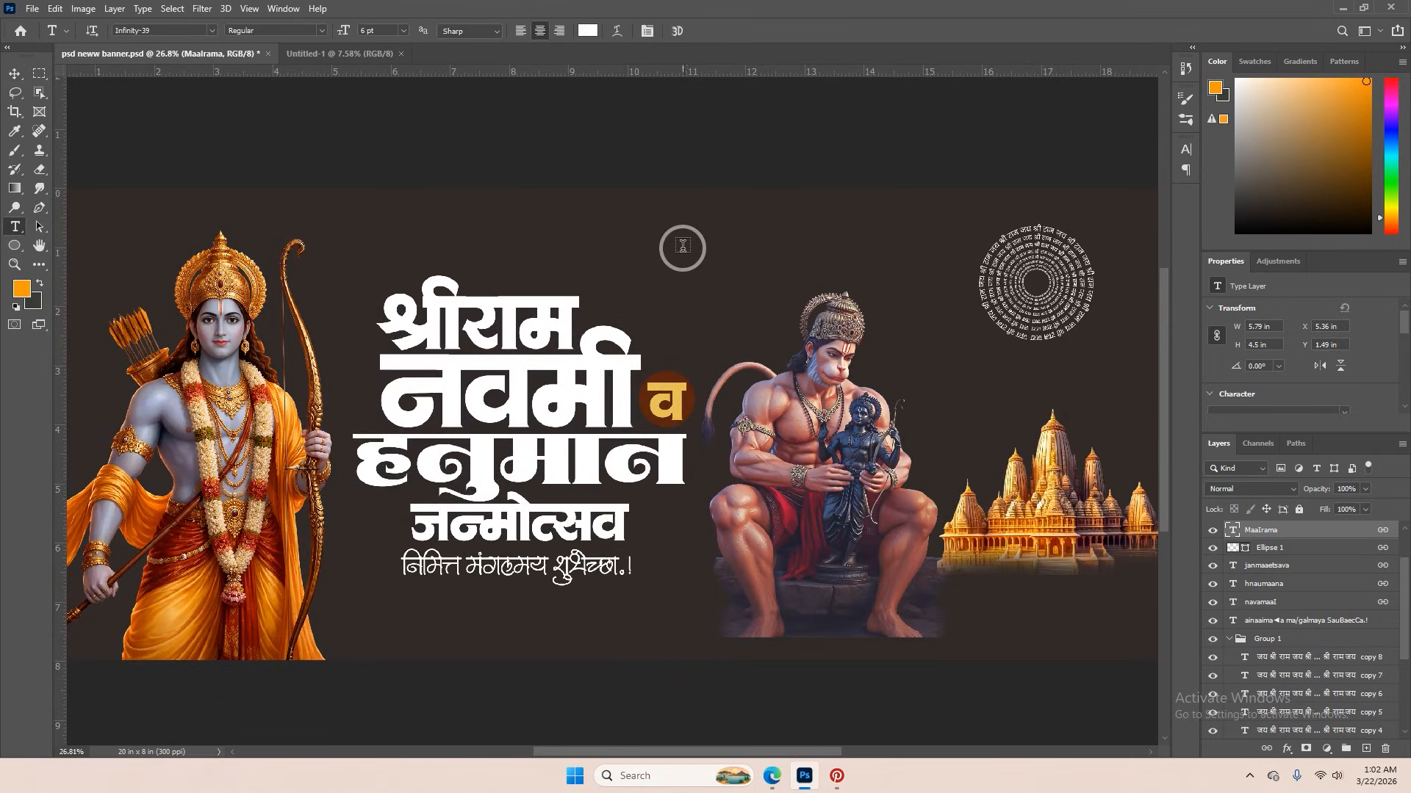
click(683, 247)
scroll(724, 308, up, 1)
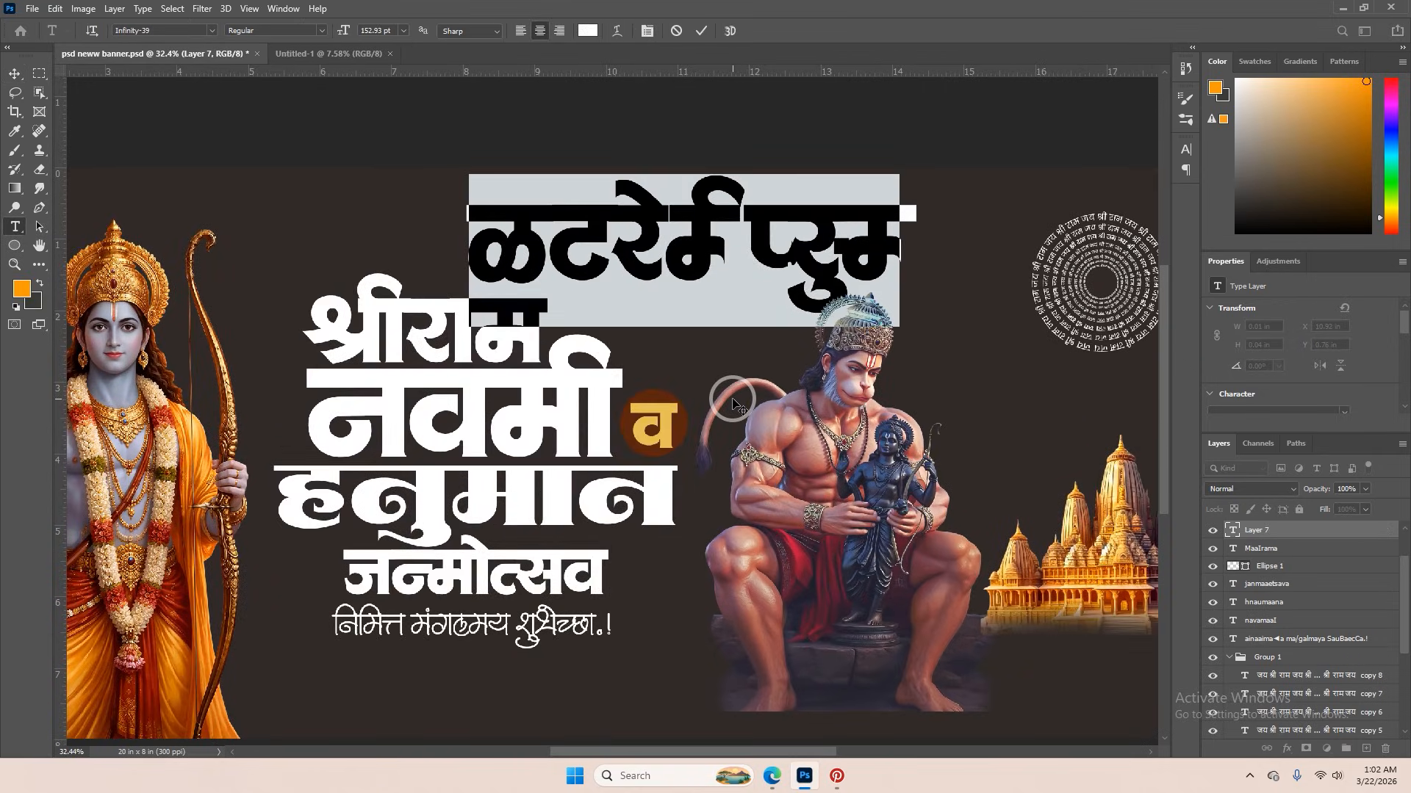
text(Maa)
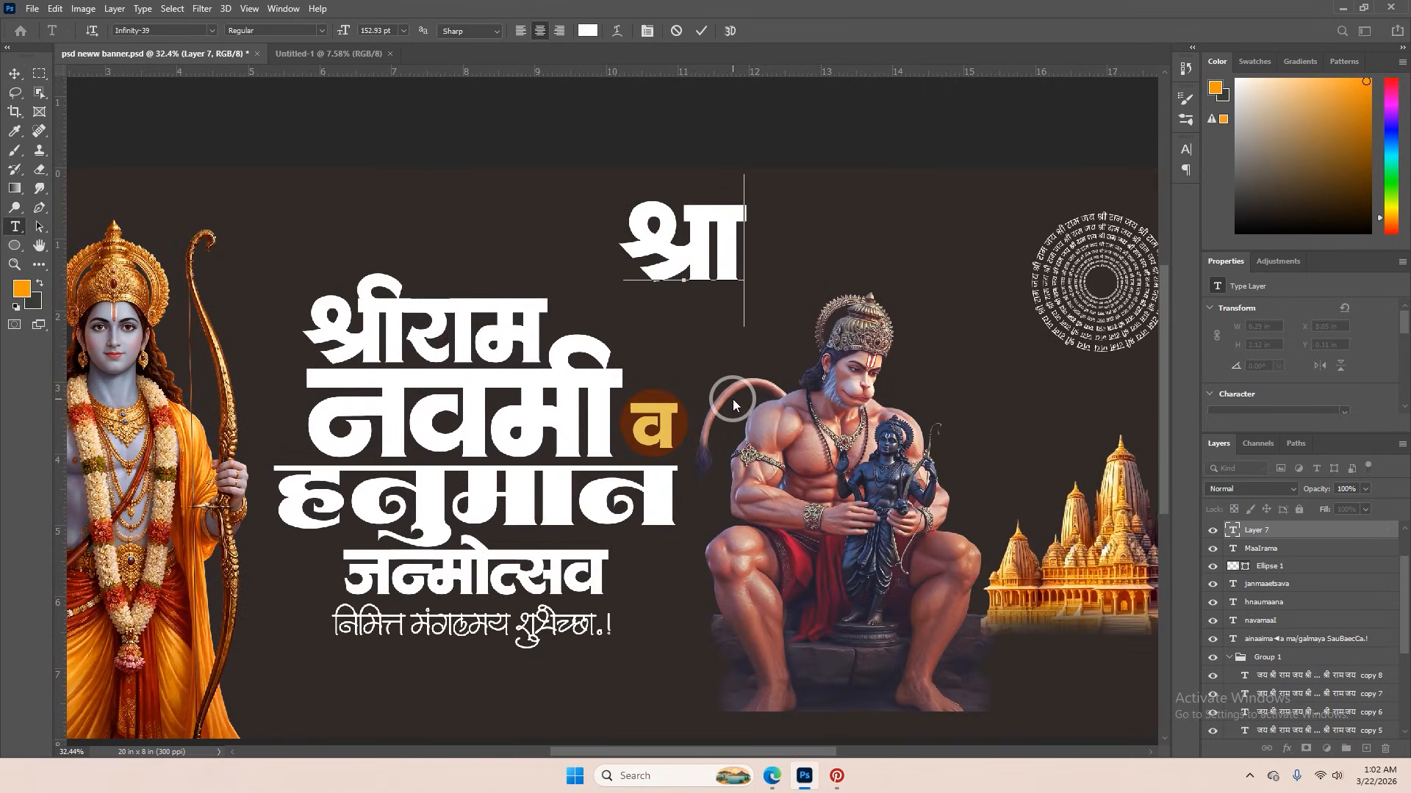
text(Irama)
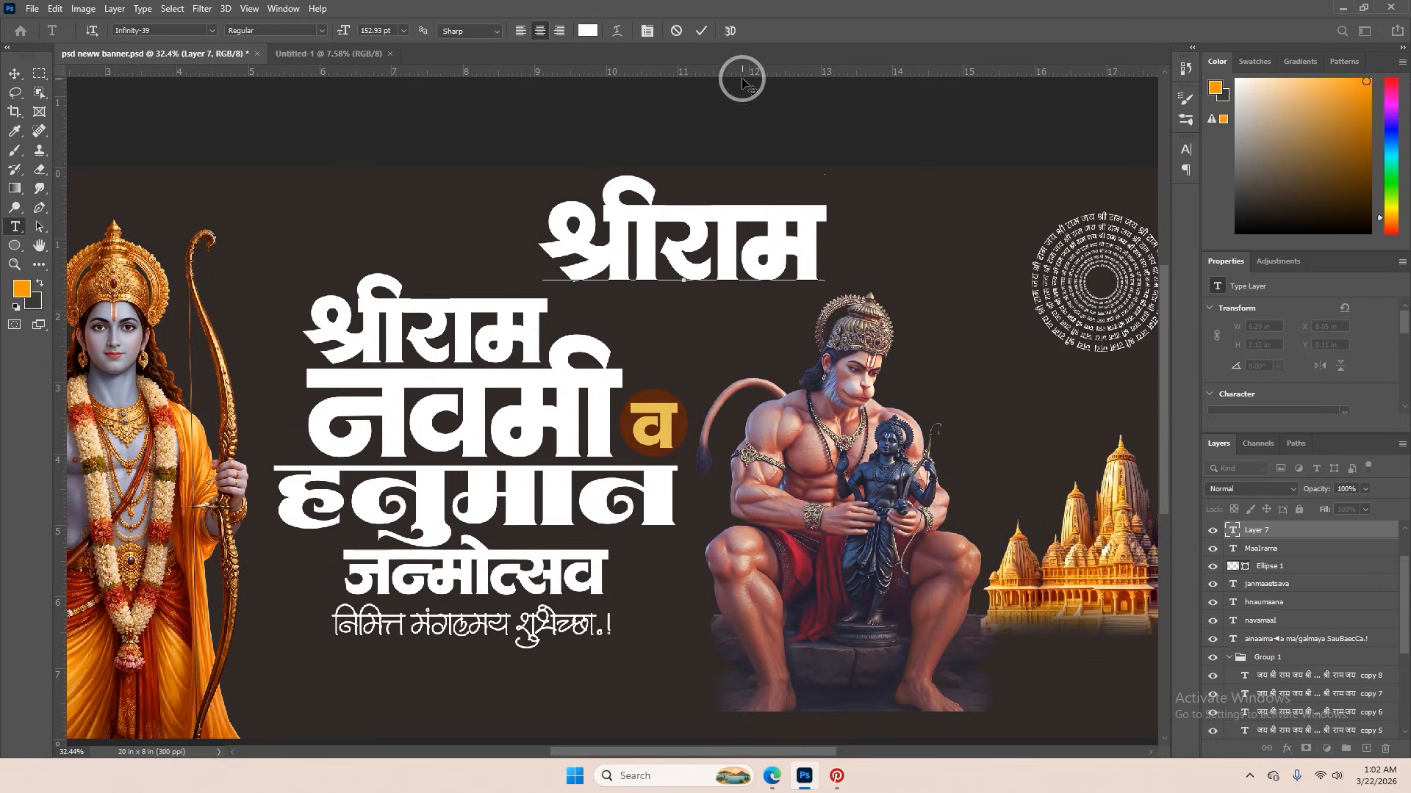
click(701, 31)
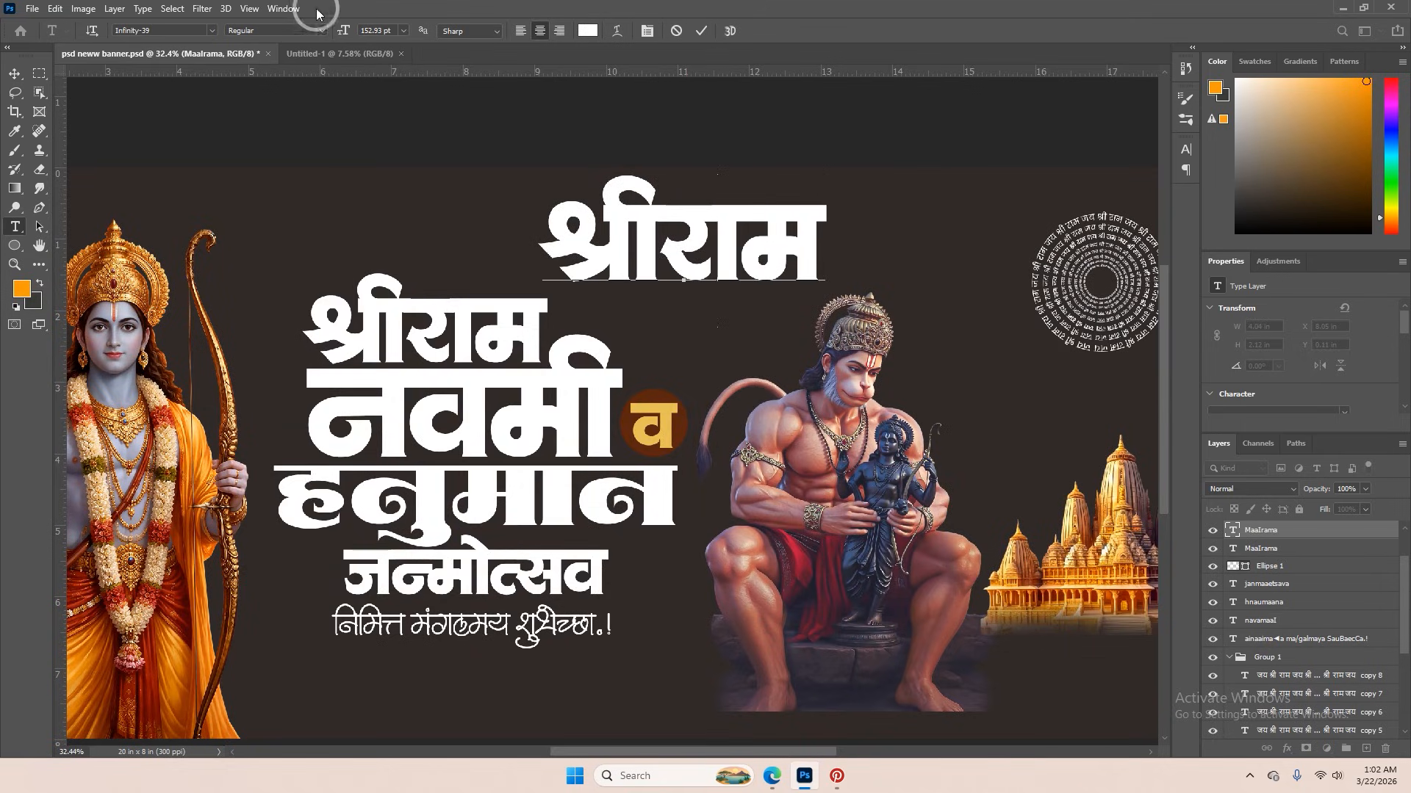
- Display the Infinity-39 font's glyphs and commit the new श्रीराम text
click(283, 9)
click(293, 235)
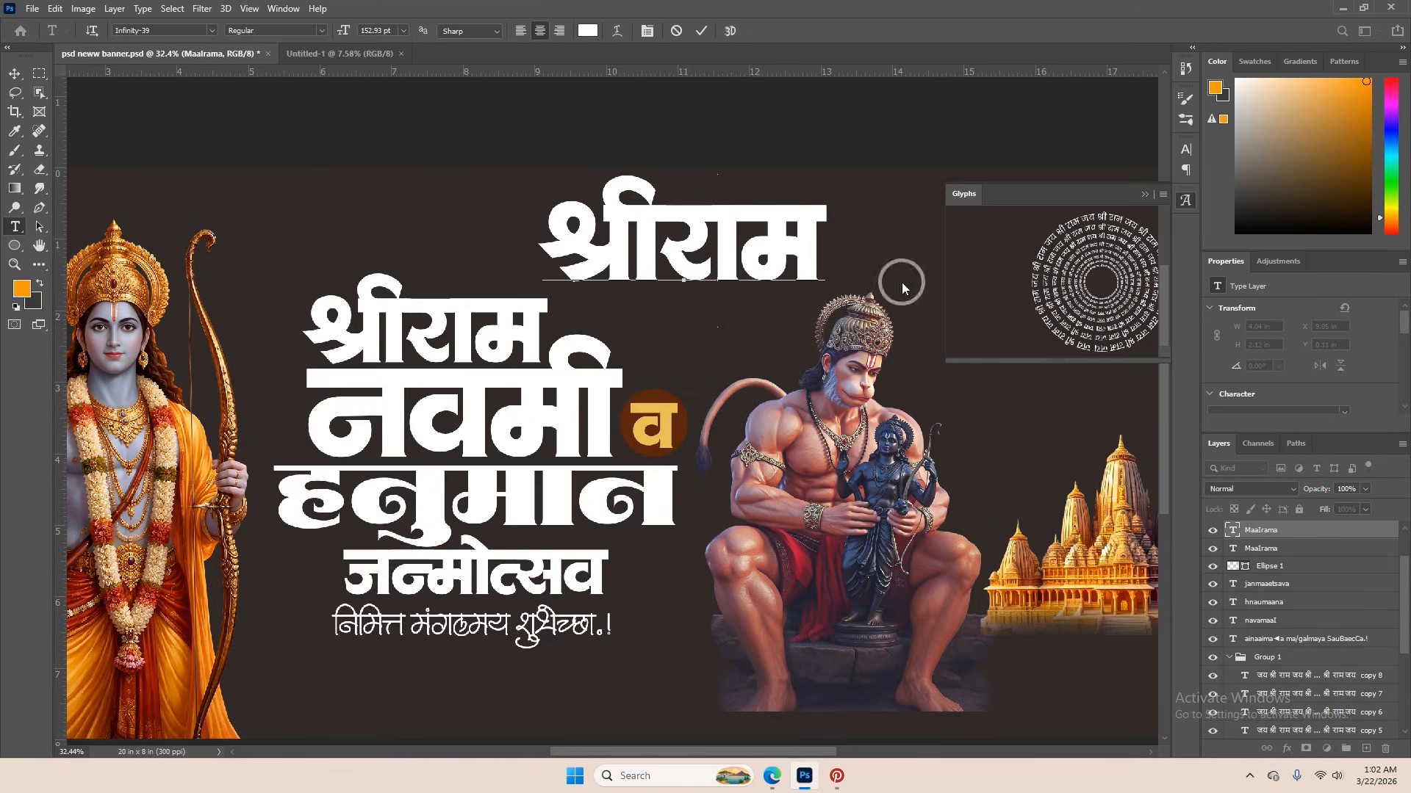
click(701, 31)
click(40, 72)
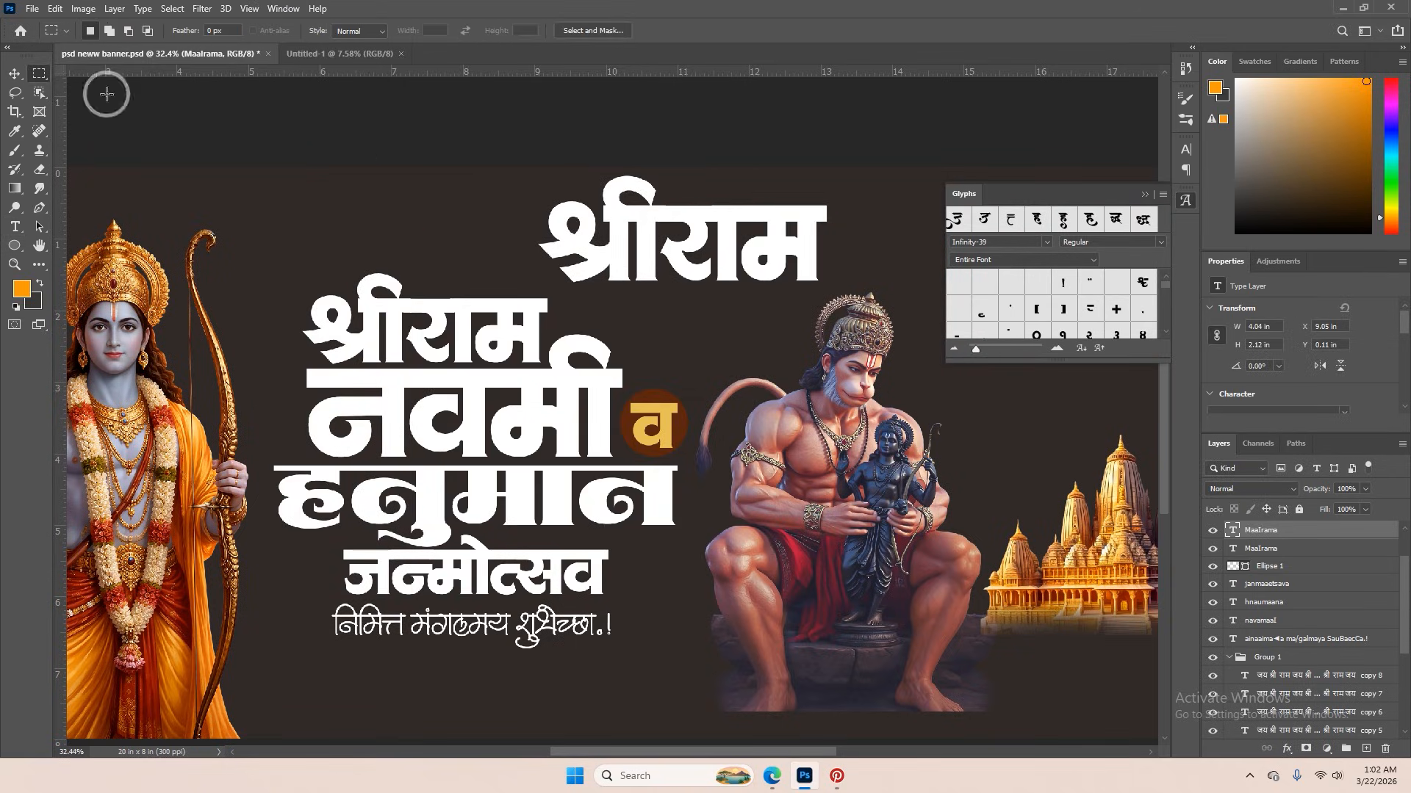
click(15, 74)
- Duplicate the new श्रीराम text just below it and open the copy for editing, with the glyph list enlarged
drag(706, 215, 677, 289)
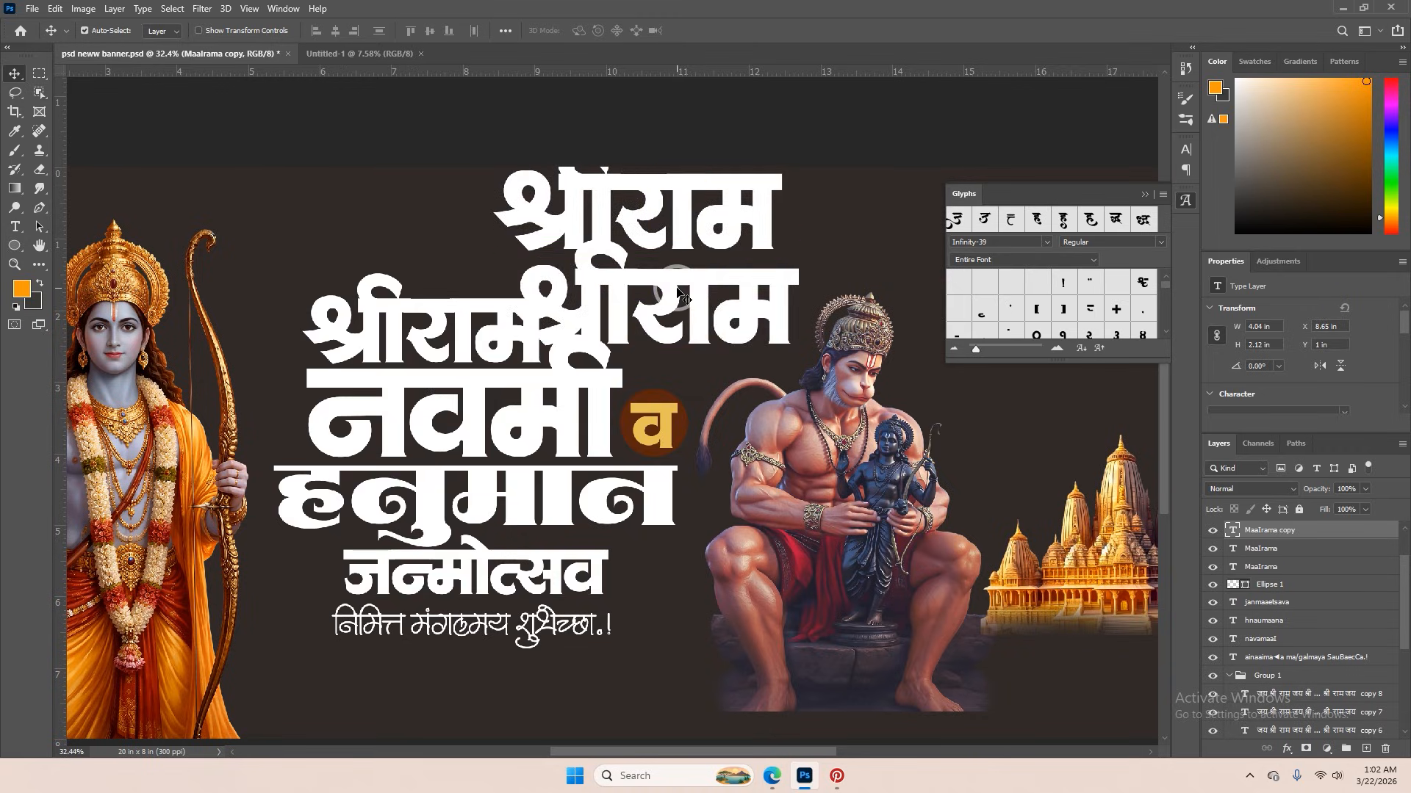
double_click(678, 292)
drag(1063, 361, 1062, 566)
scroll(1058, 453, down, 3)
scroll(1059, 453, up, 2)
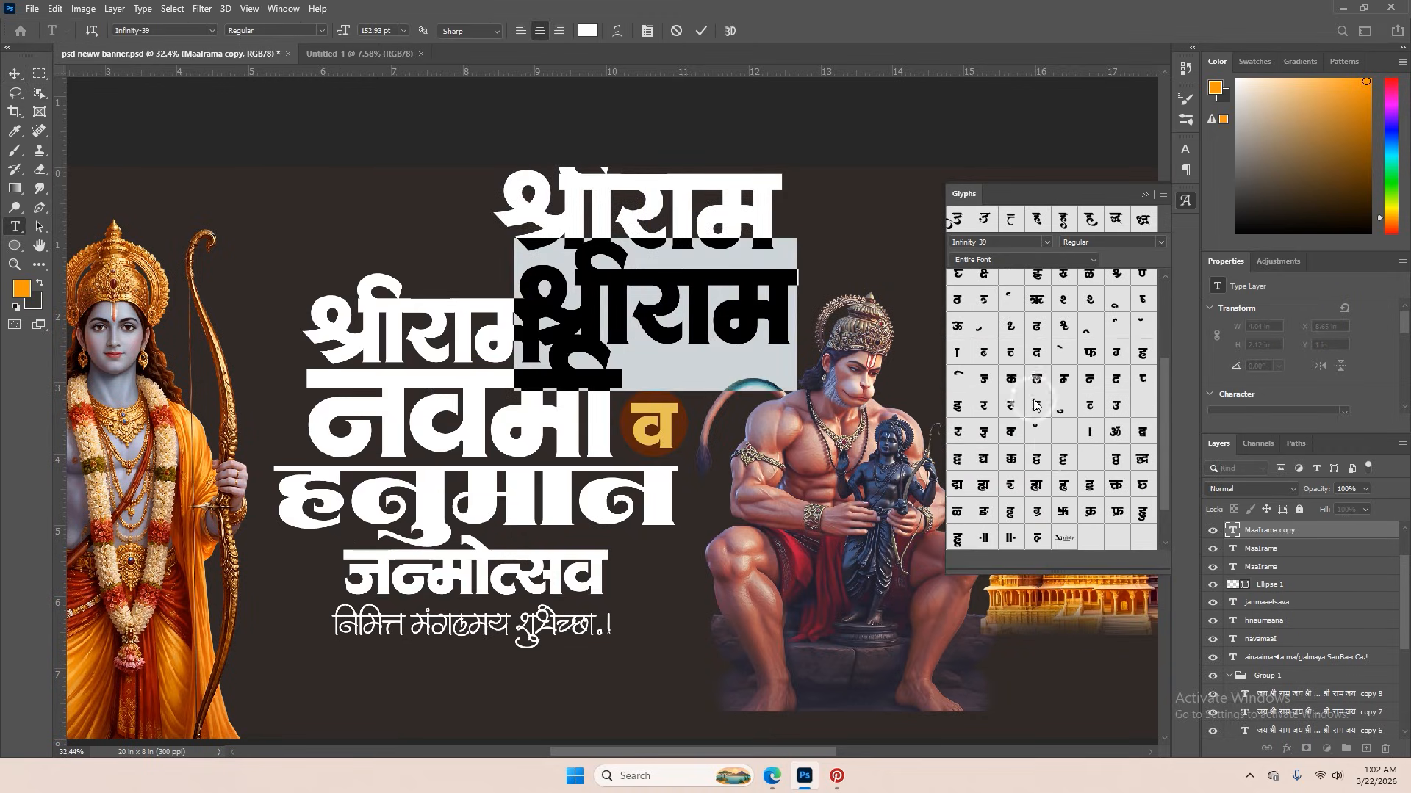
- Replace the copied text with नवमी by inserting its characters from the font's glyphs, and collapse the glyph list
double_click(1088, 379)
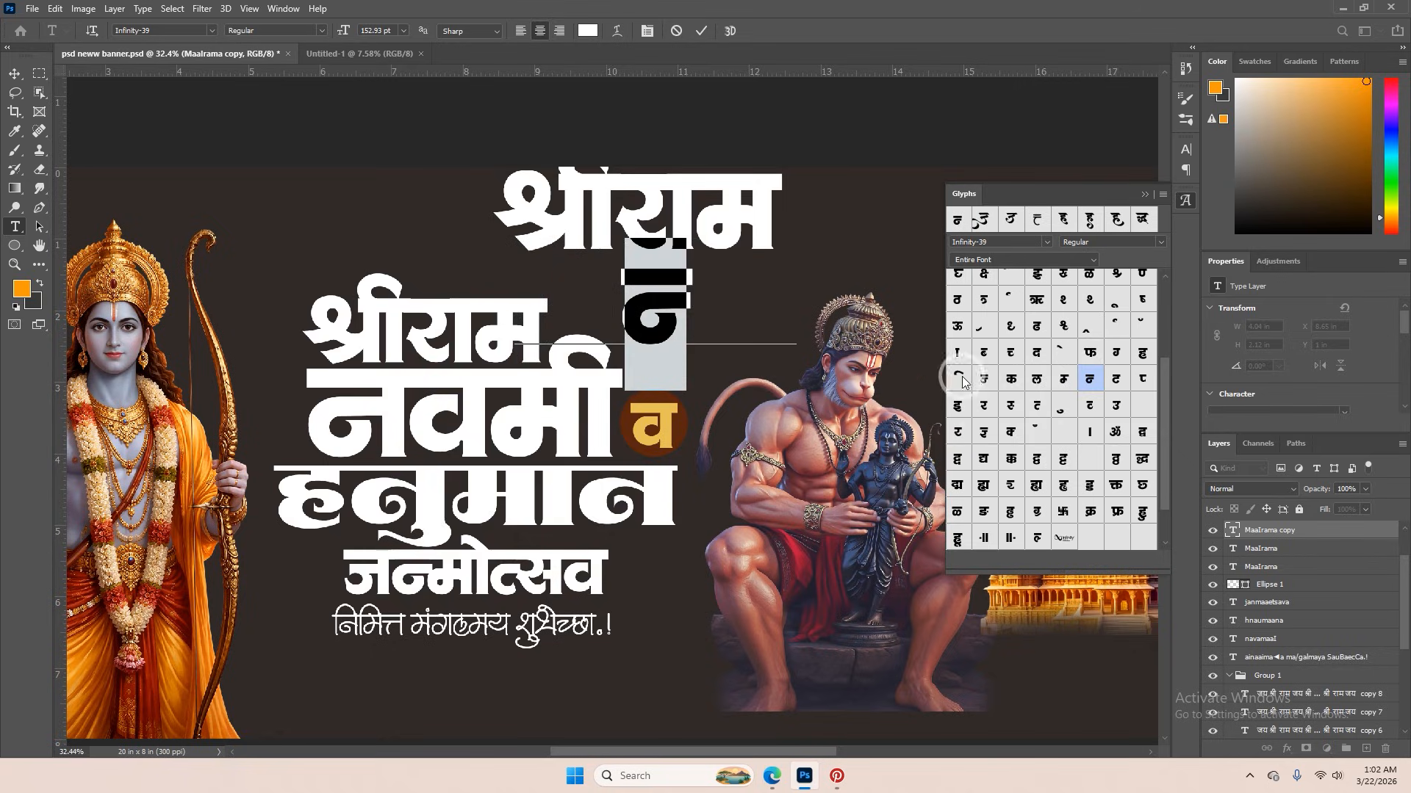
key(Right)
double_click(957, 352)
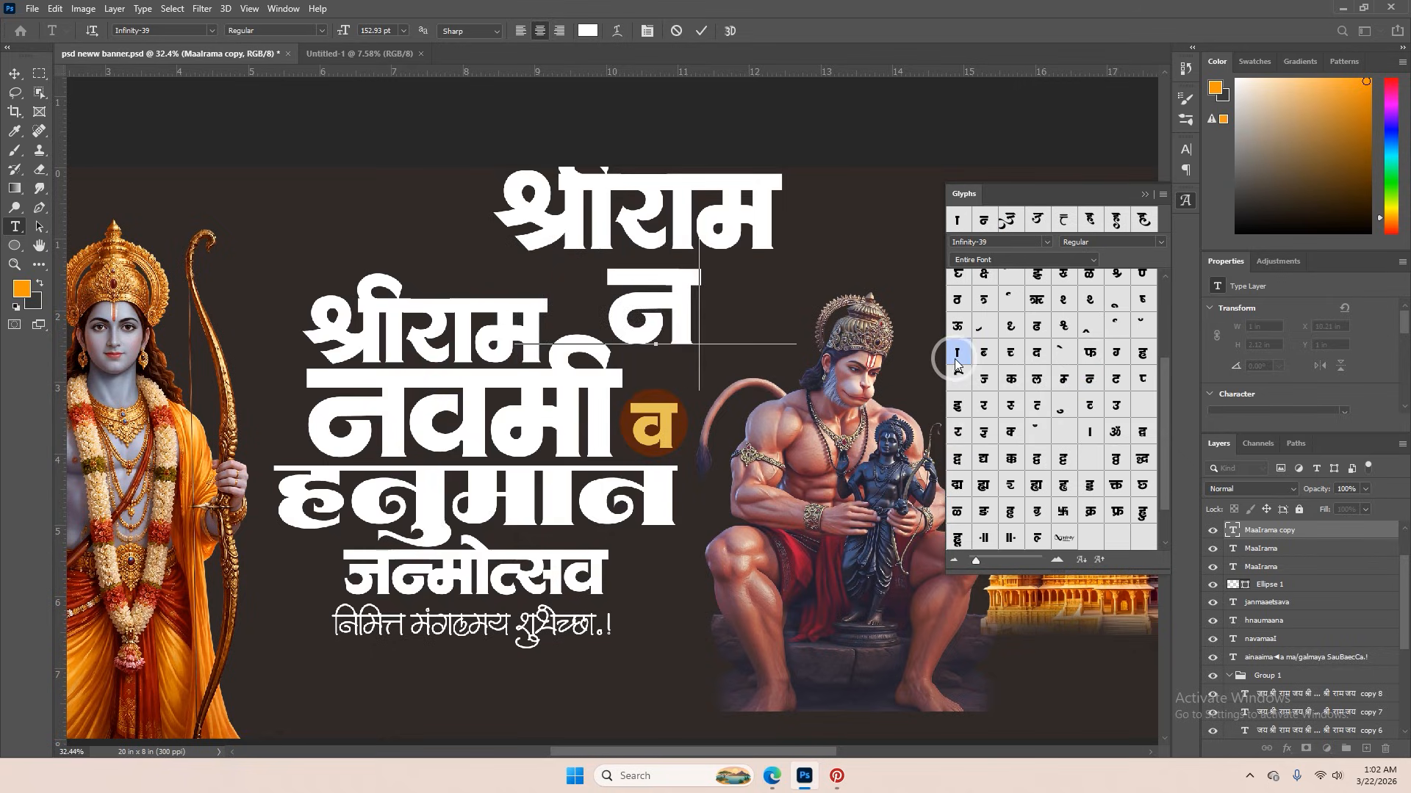
double_click(1091, 405)
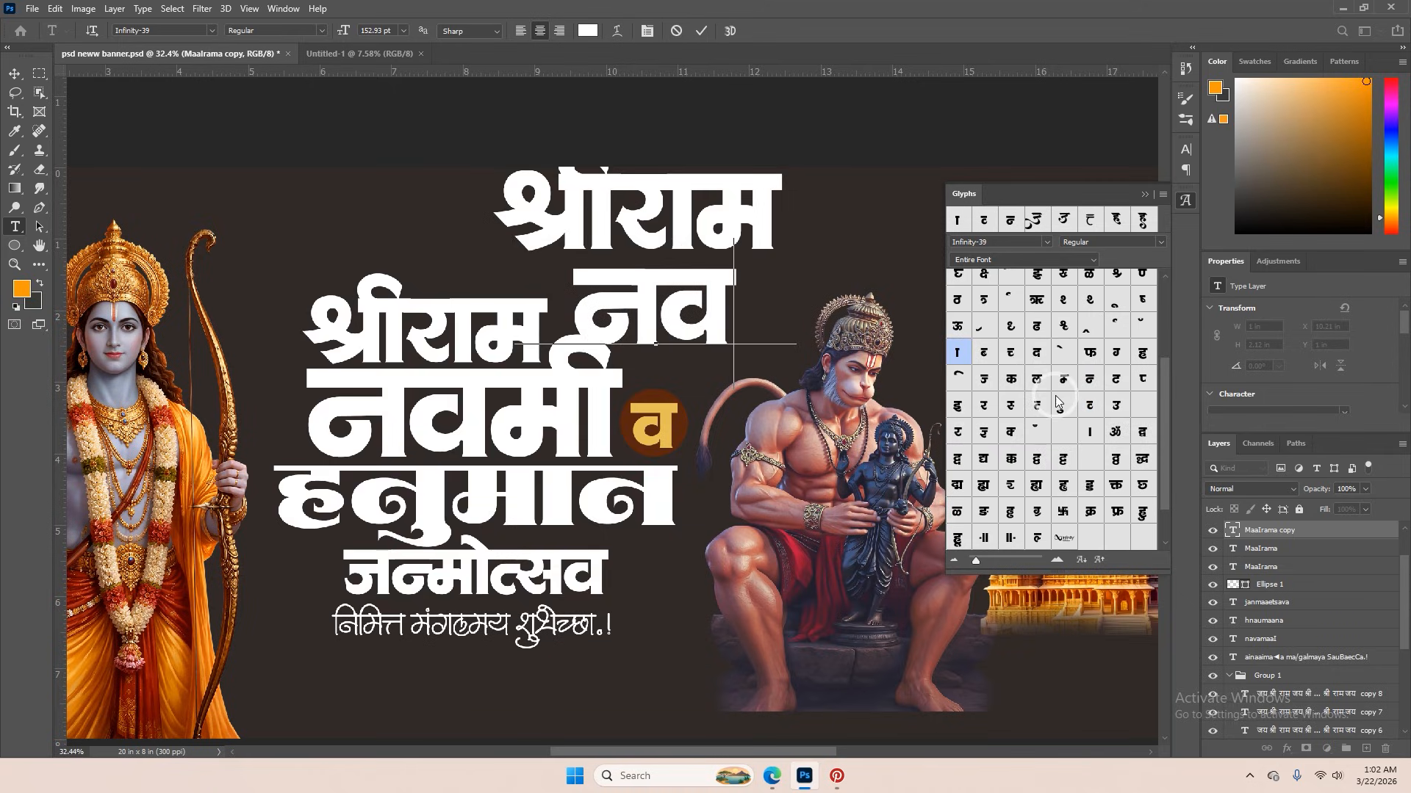
scroll(1047, 339, up, 3)
double_click(1065, 470)
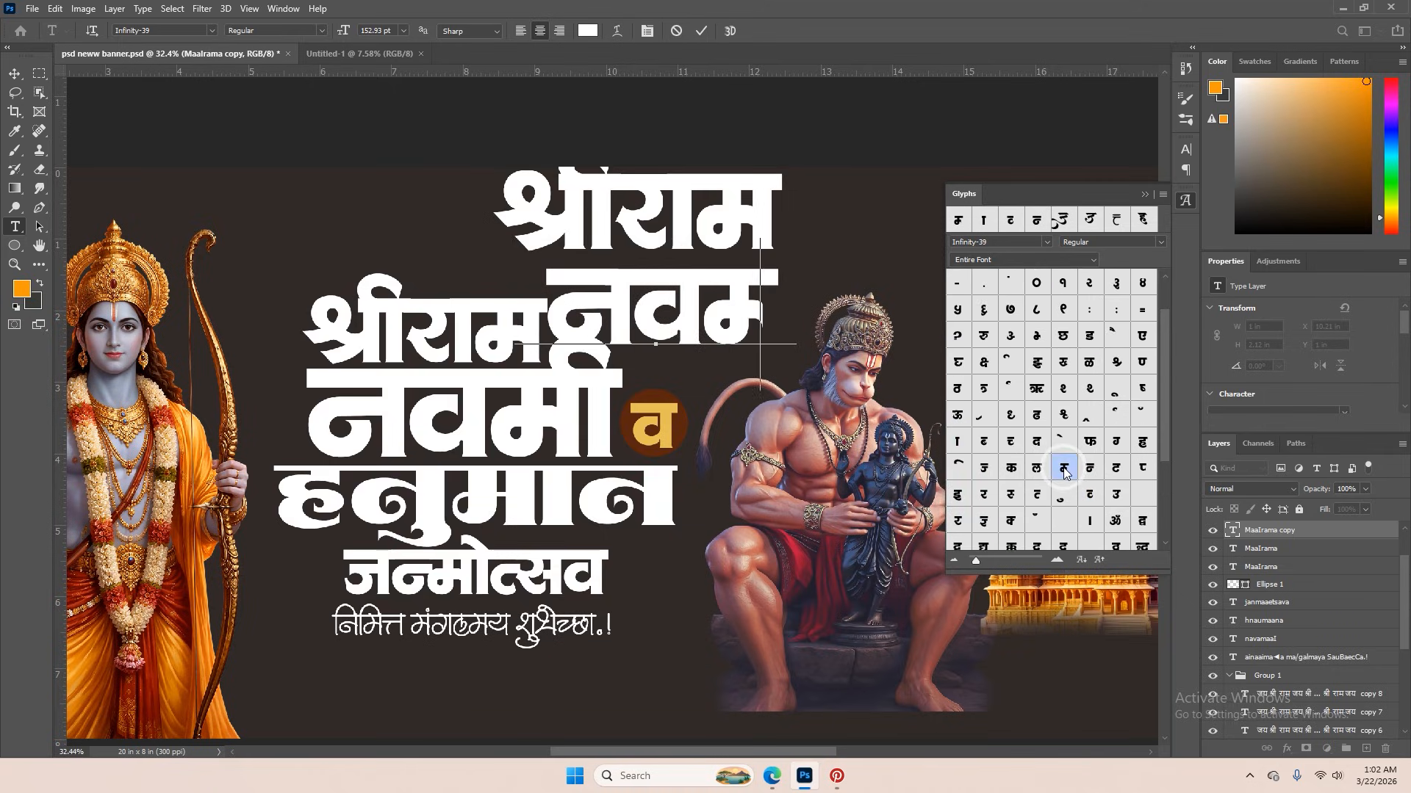
double_click(959, 441)
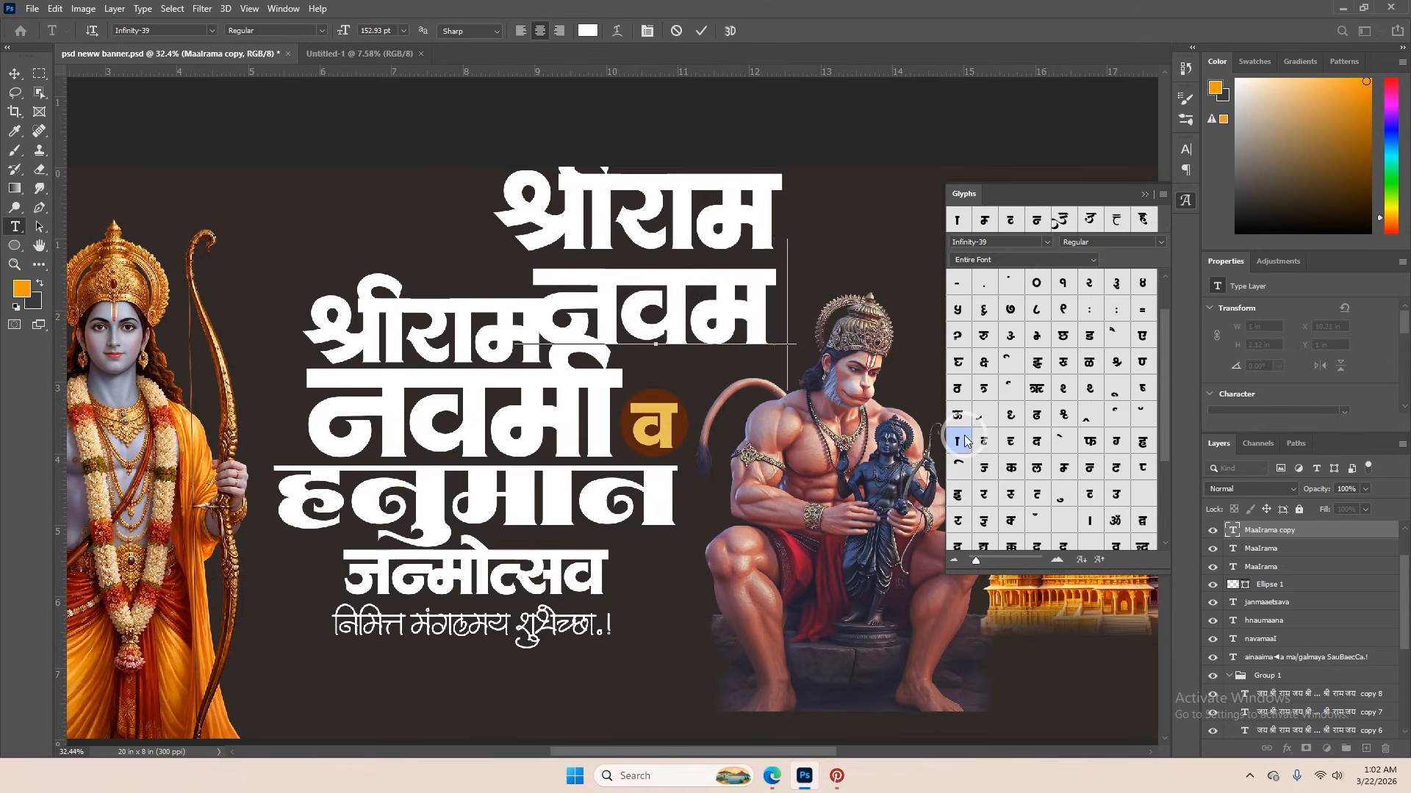
double_click(961, 441)
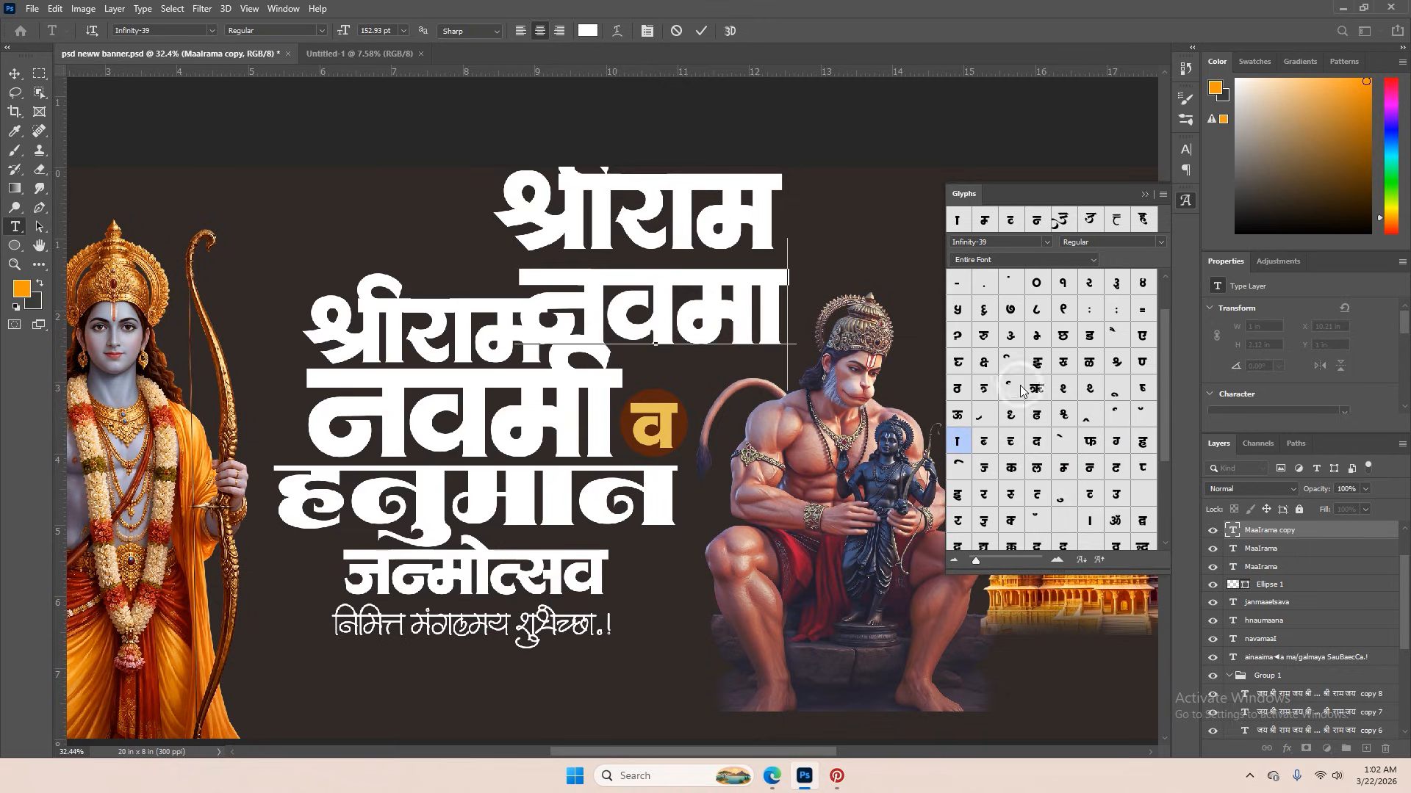
double_click(1013, 362)
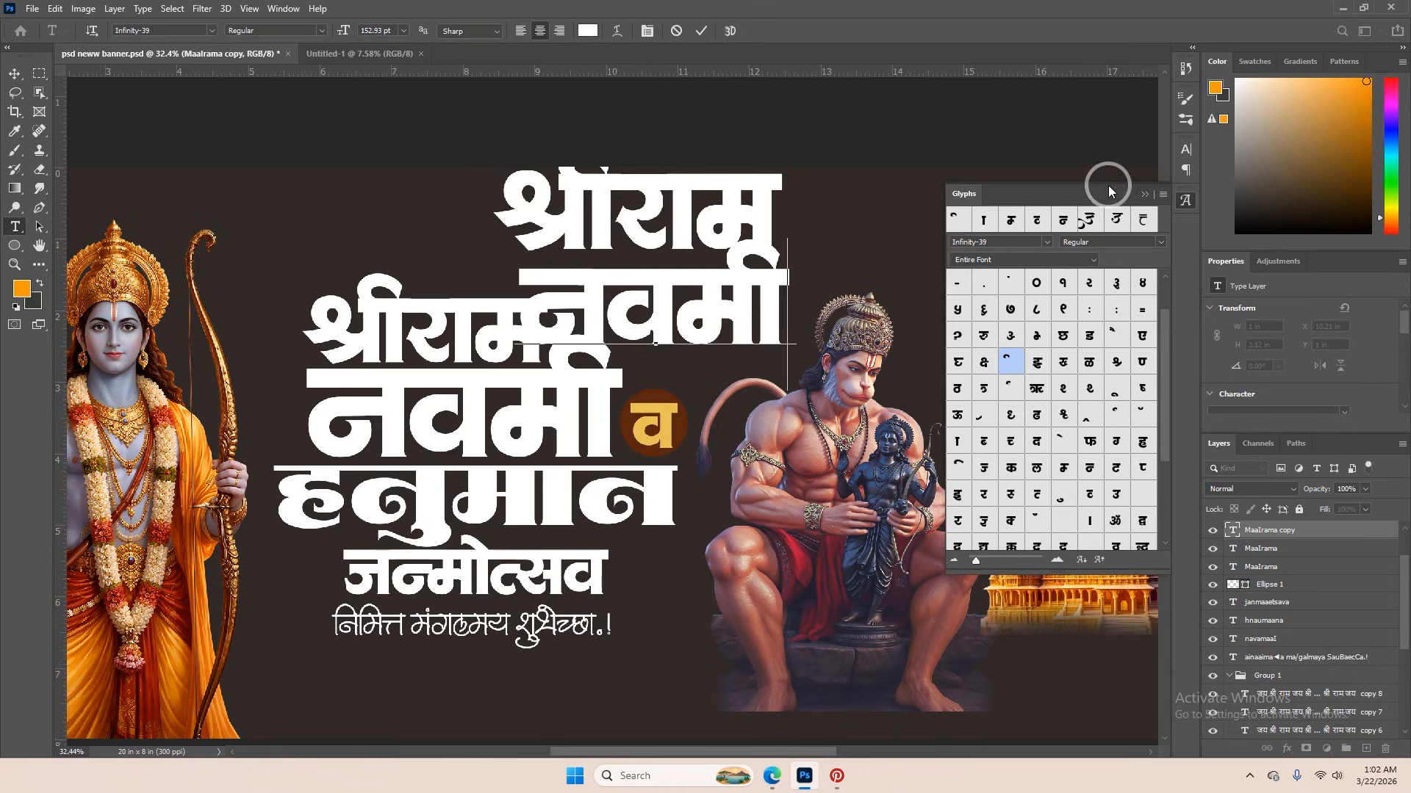
click(1145, 193)
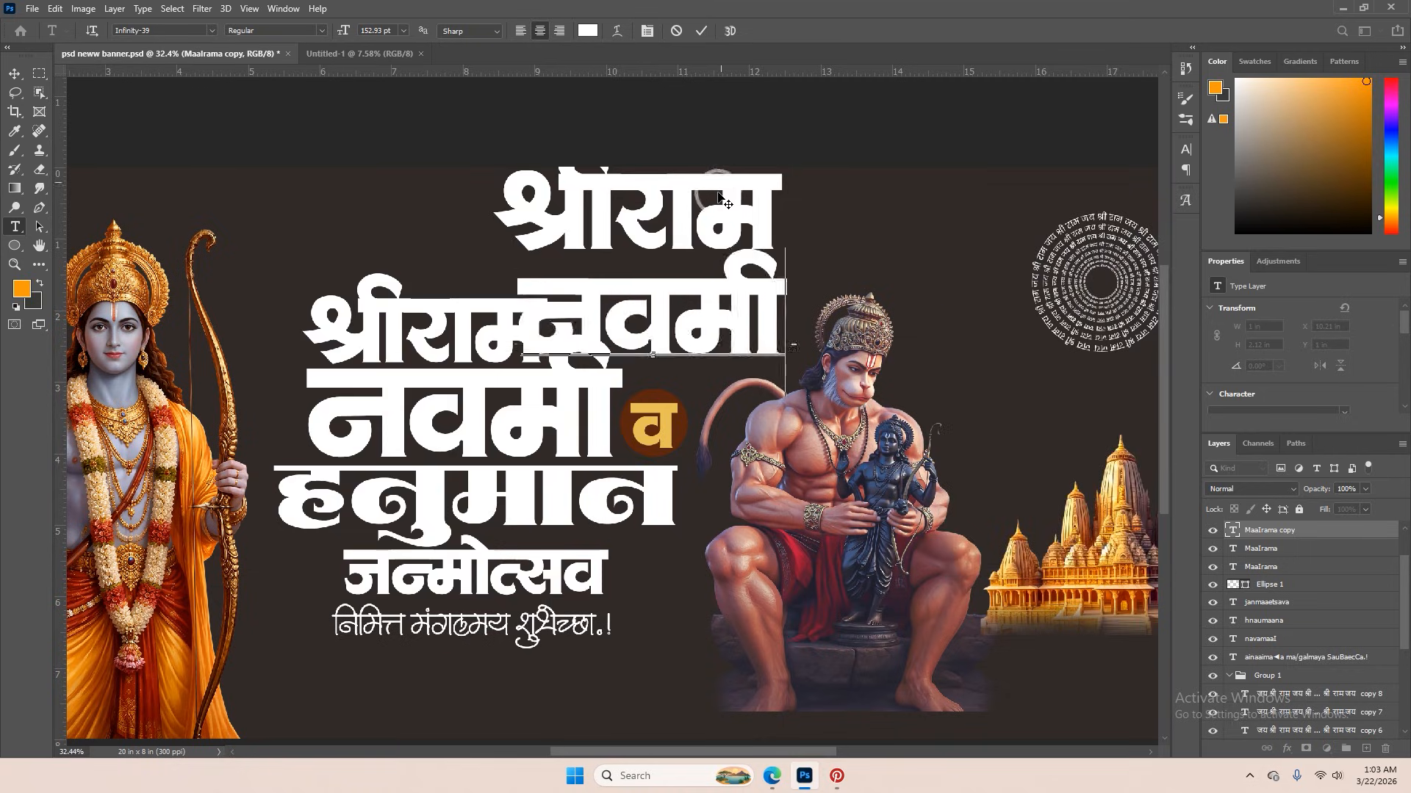
- Commit the नवमी text, move it closer beneath the upper श्रीराम text, and scale that श्रीराम down to about 2.89 in wide
drag(732, 301, 781, 298)
click(702, 46)
key(v)
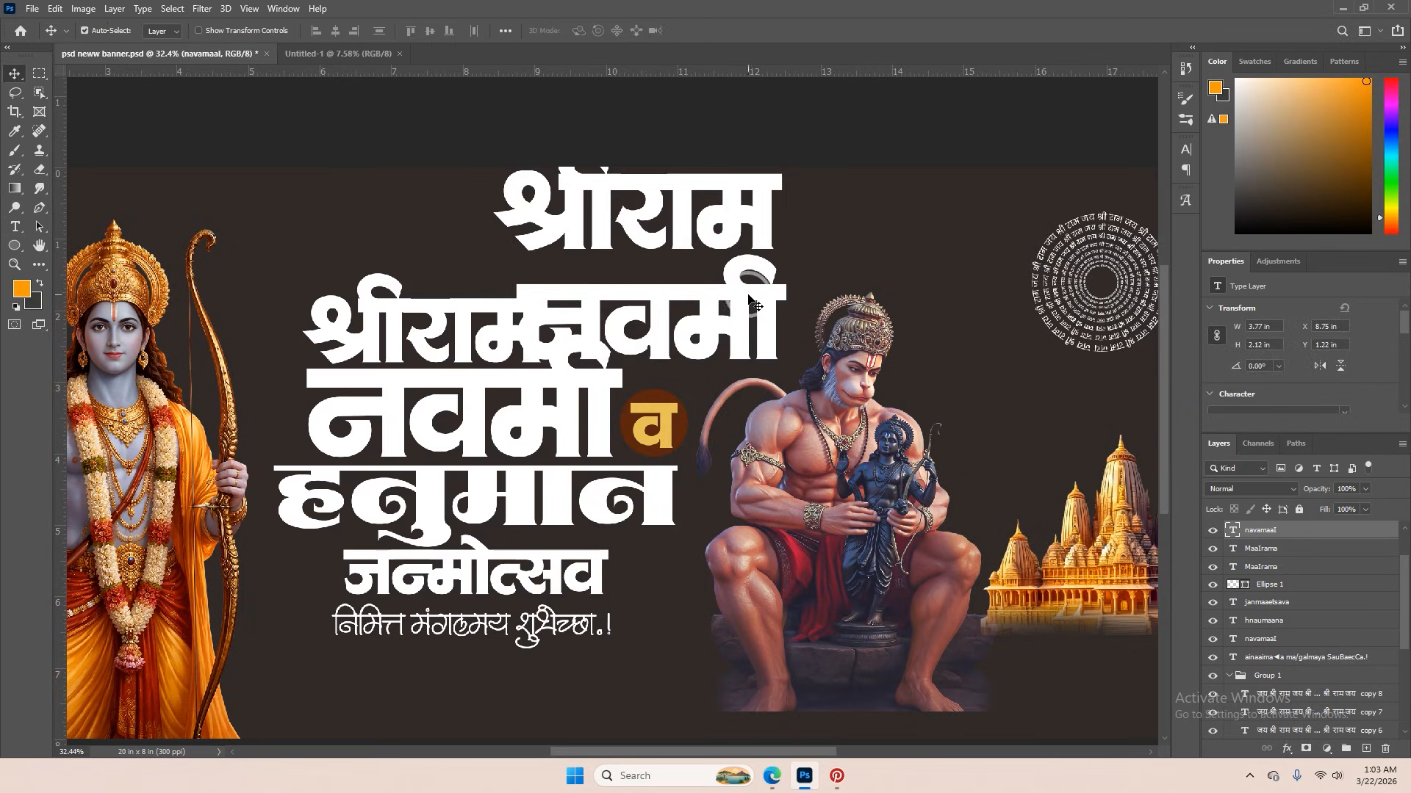
drag(746, 294, 703, 230)
click(764, 215)
key(ctrl+t)
click(727, 31)
scroll(491, 371, down, 2)
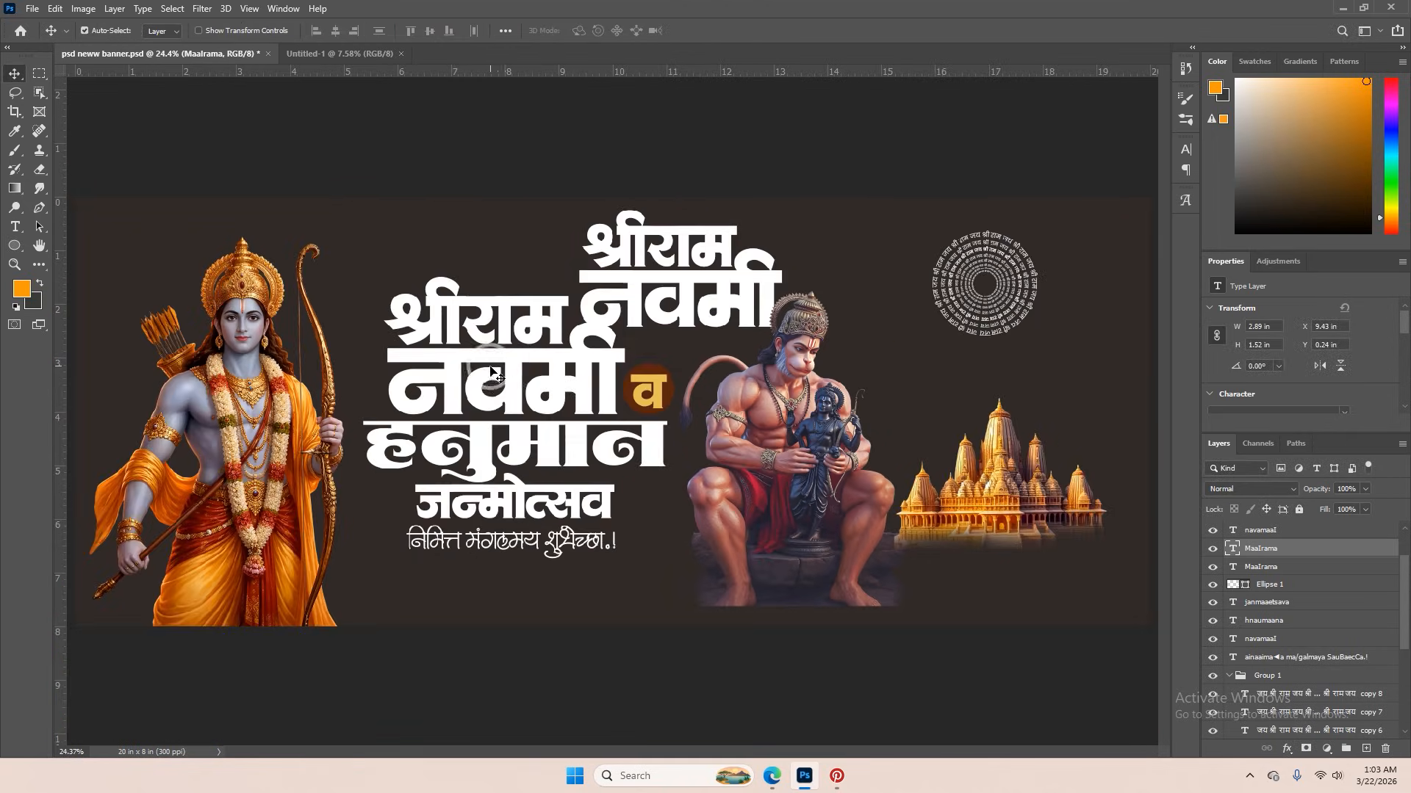
- Delete the extra श्रीराम and नवमी texts above the main title
click(702, 304)
key(Delete)
key(Delete)
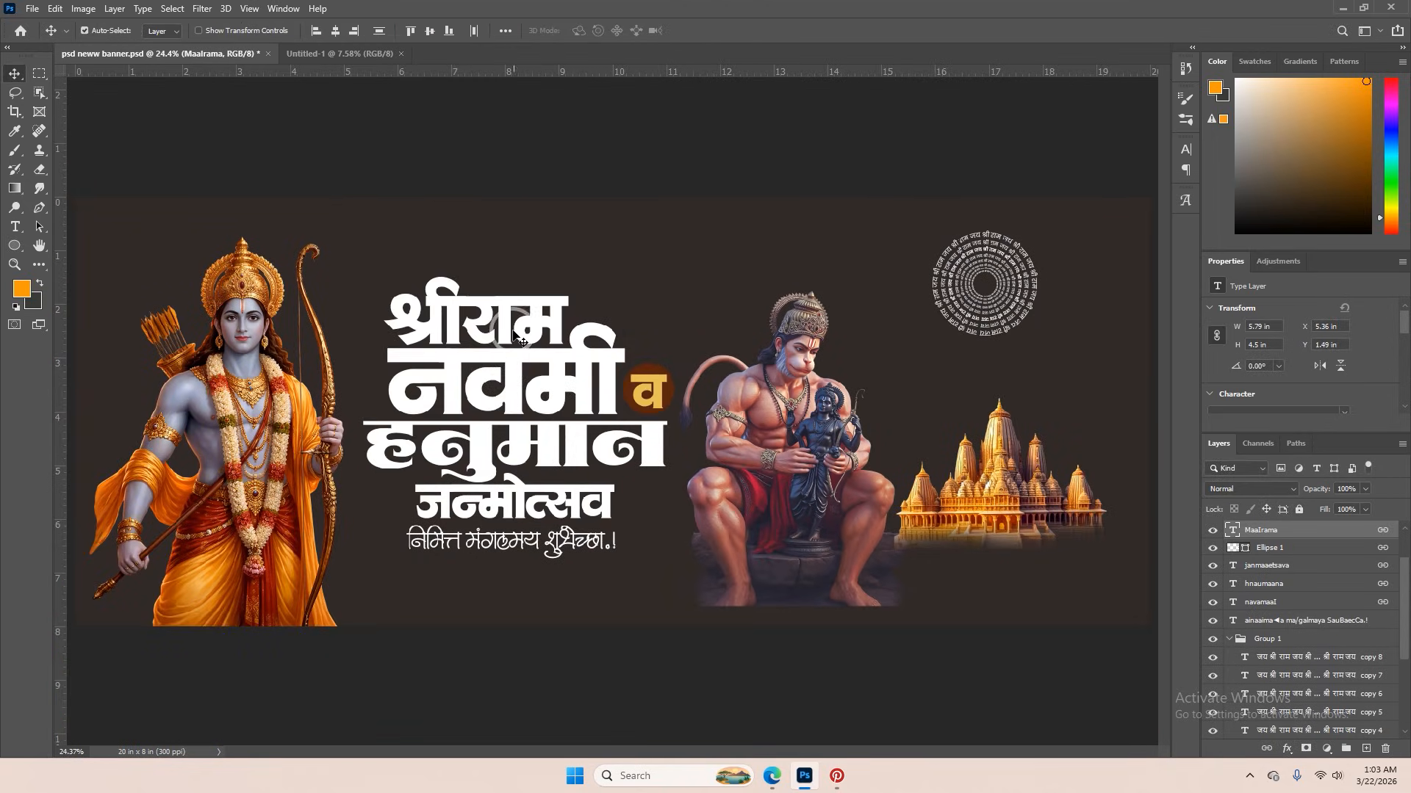
- Switch to the blank Untitled-1 document and place the red and orange nebula image as an embedded file
scroll(514, 468, down, 1)
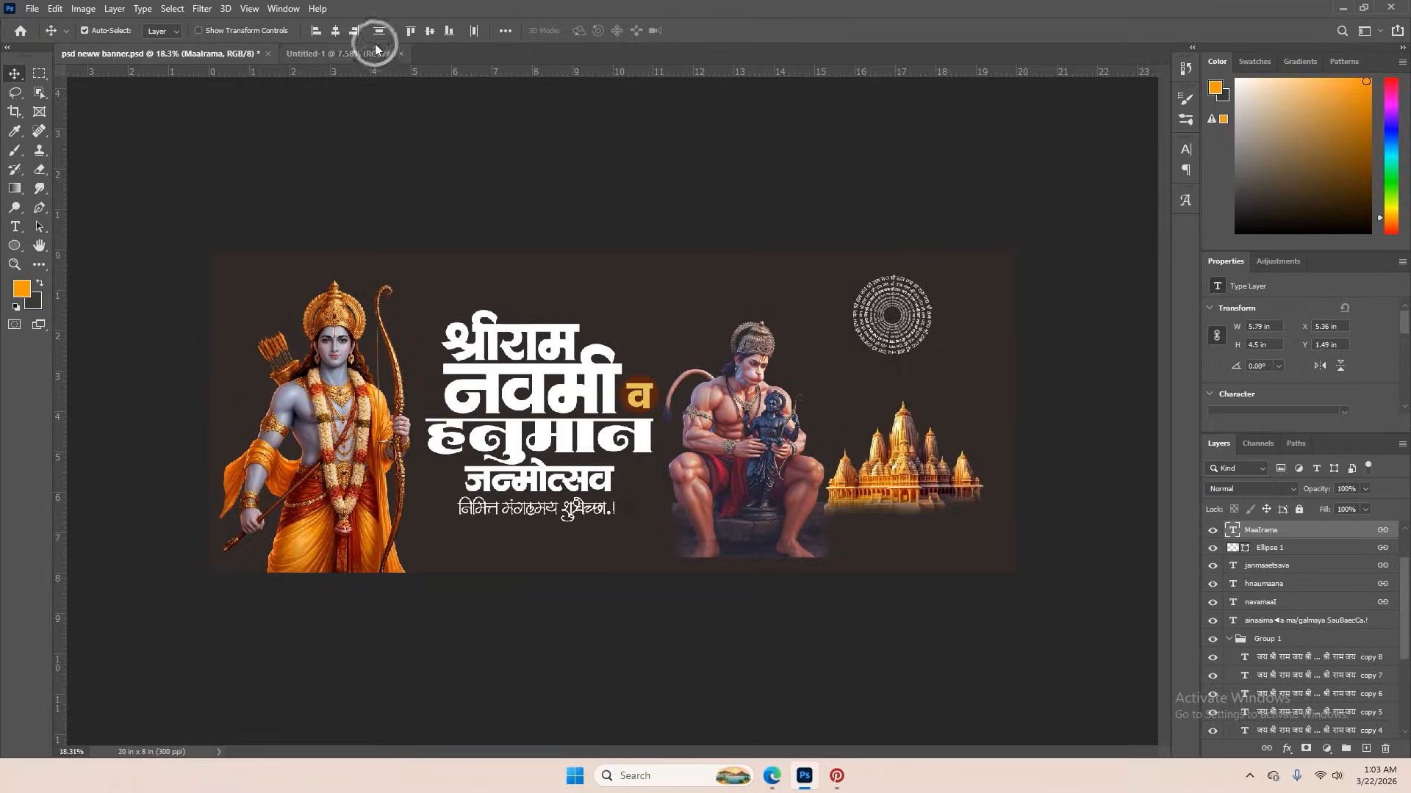
click(359, 56)
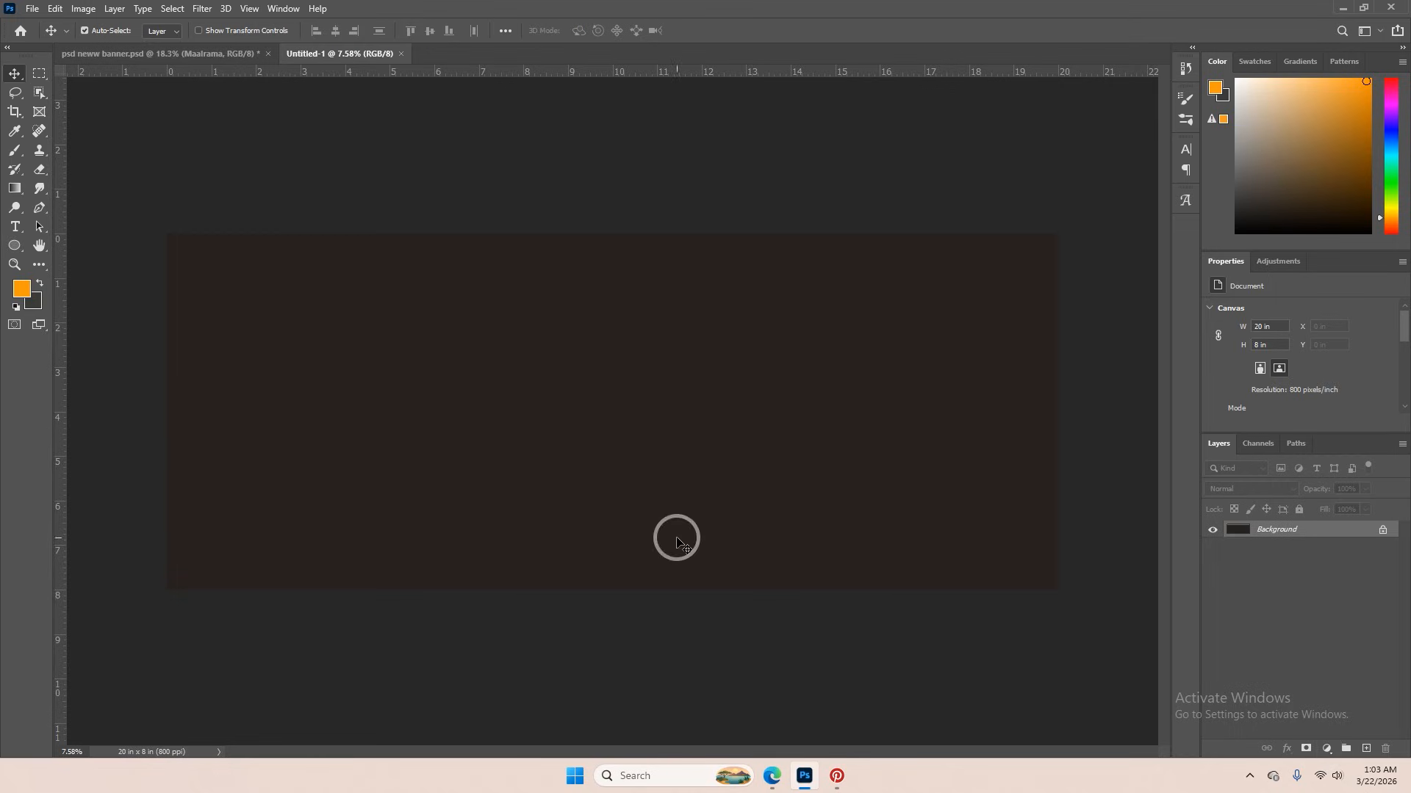
click(33, 9)
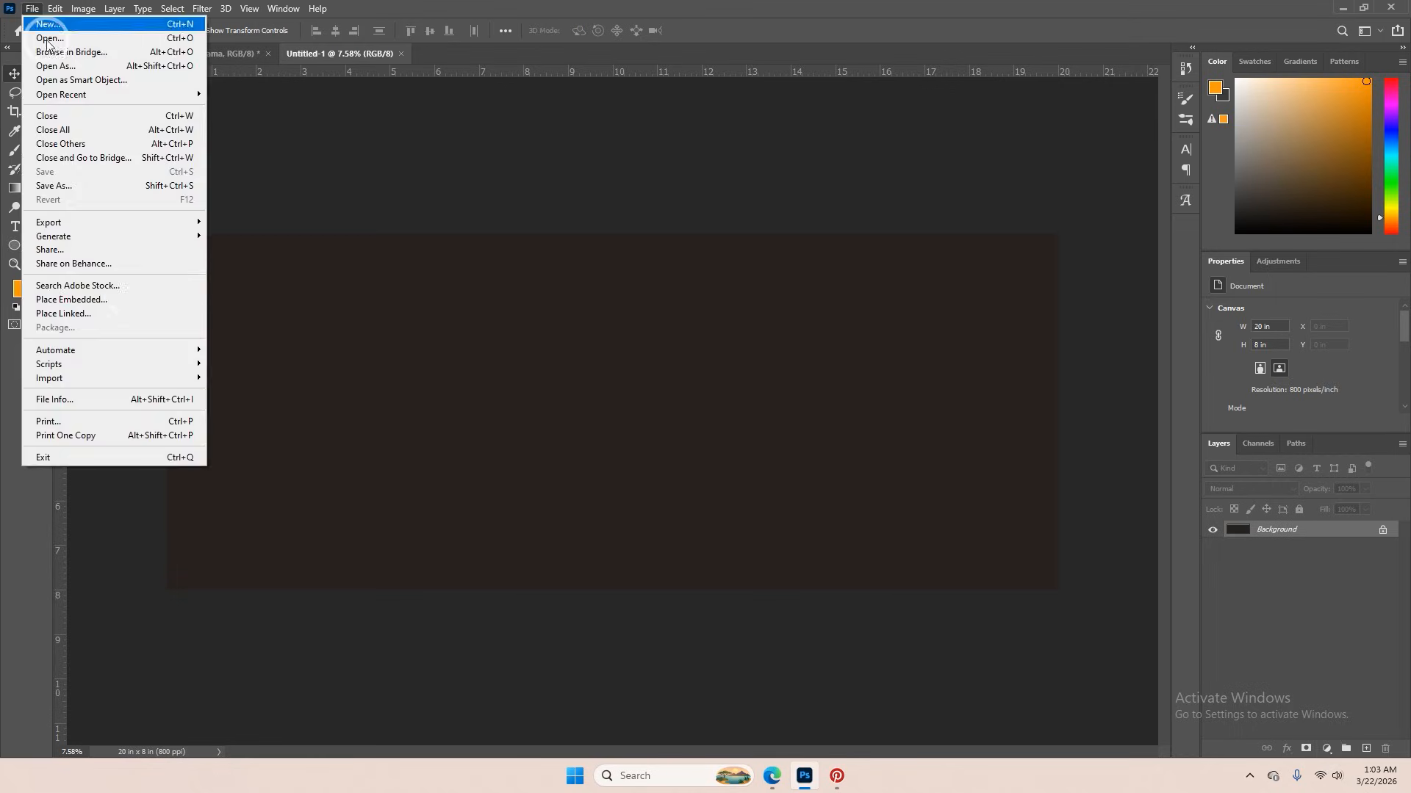
click(135, 303)
click(239, 150)
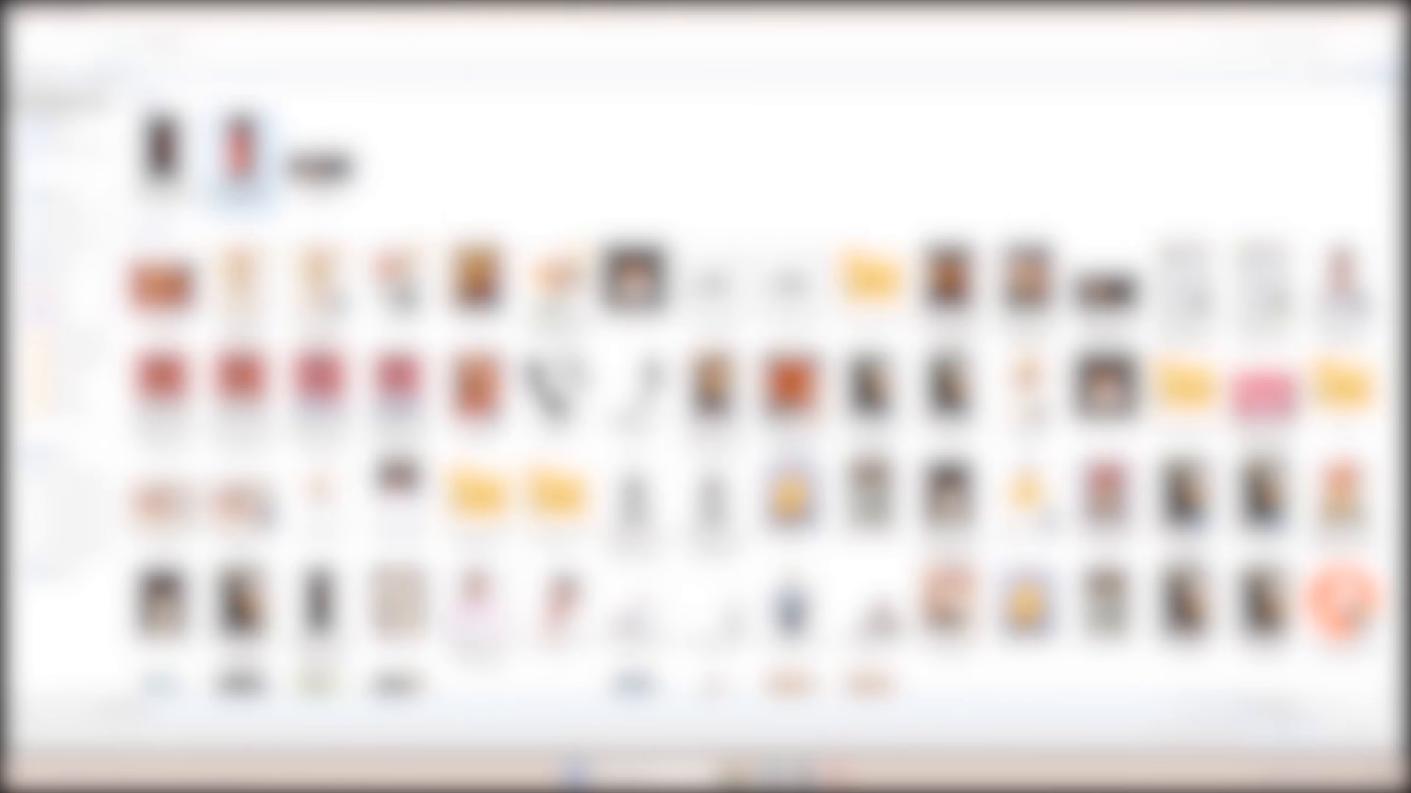
double_click(238, 151)
- Rotate the nebula image 90° clockwise, scale it to about 104.85% to cover the canvas, mirror it horizontally, and commit the placement
right_click(639, 422)
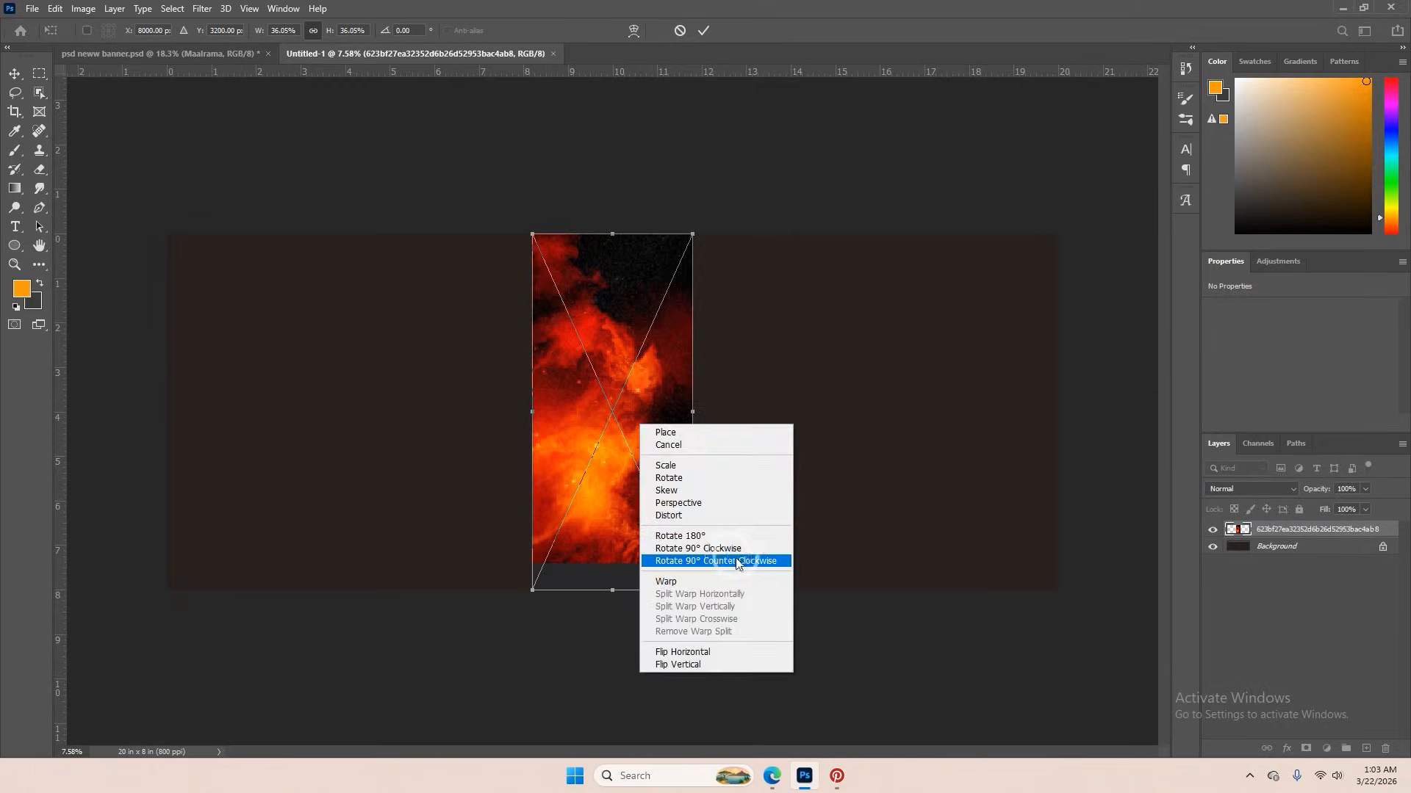
click(705, 557)
drag(791, 412, 1131, 429)
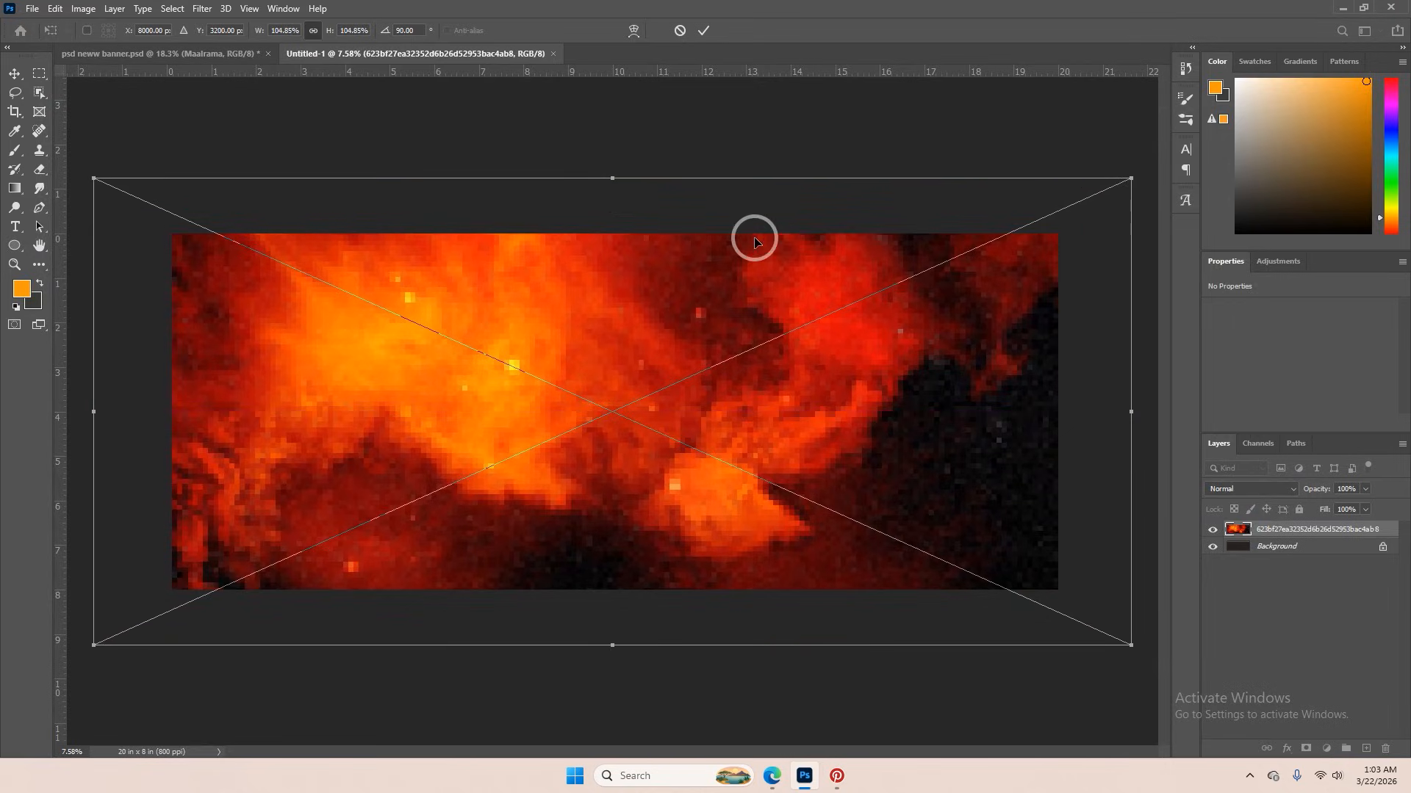
right_click(730, 340)
click(811, 578)
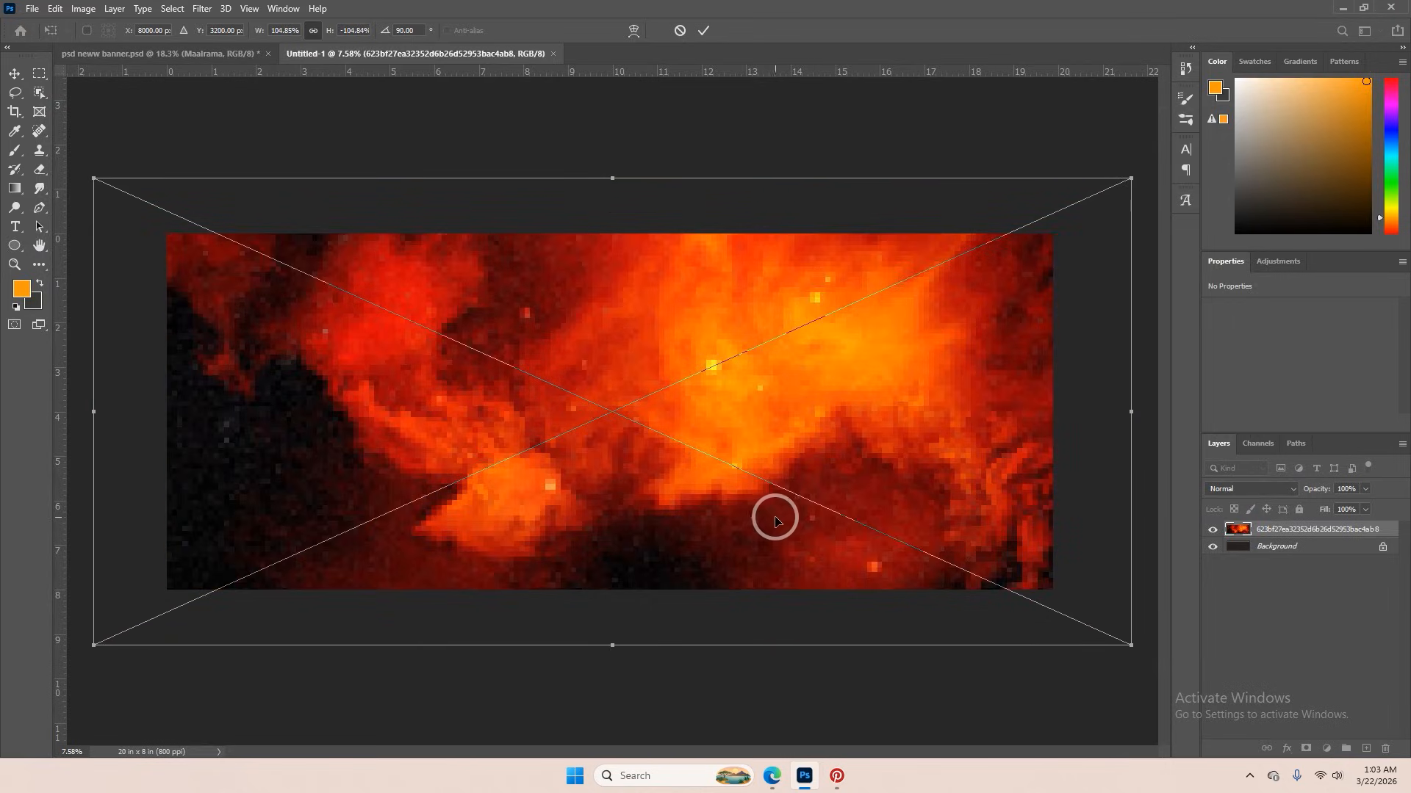
click(704, 30)
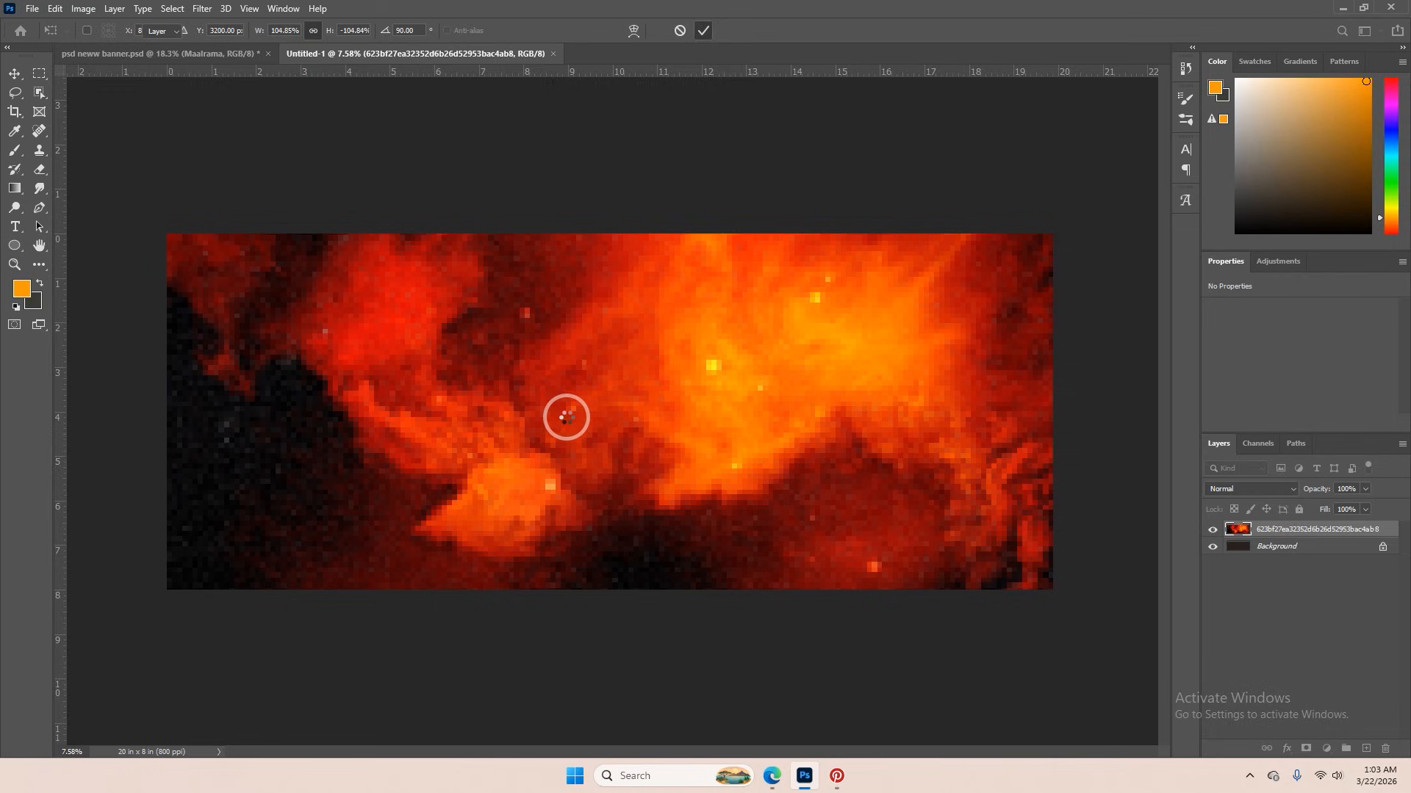
scroll(535, 438, down, 1)
scroll(664, 443, up, 3)
scroll(664, 442, down, 4)
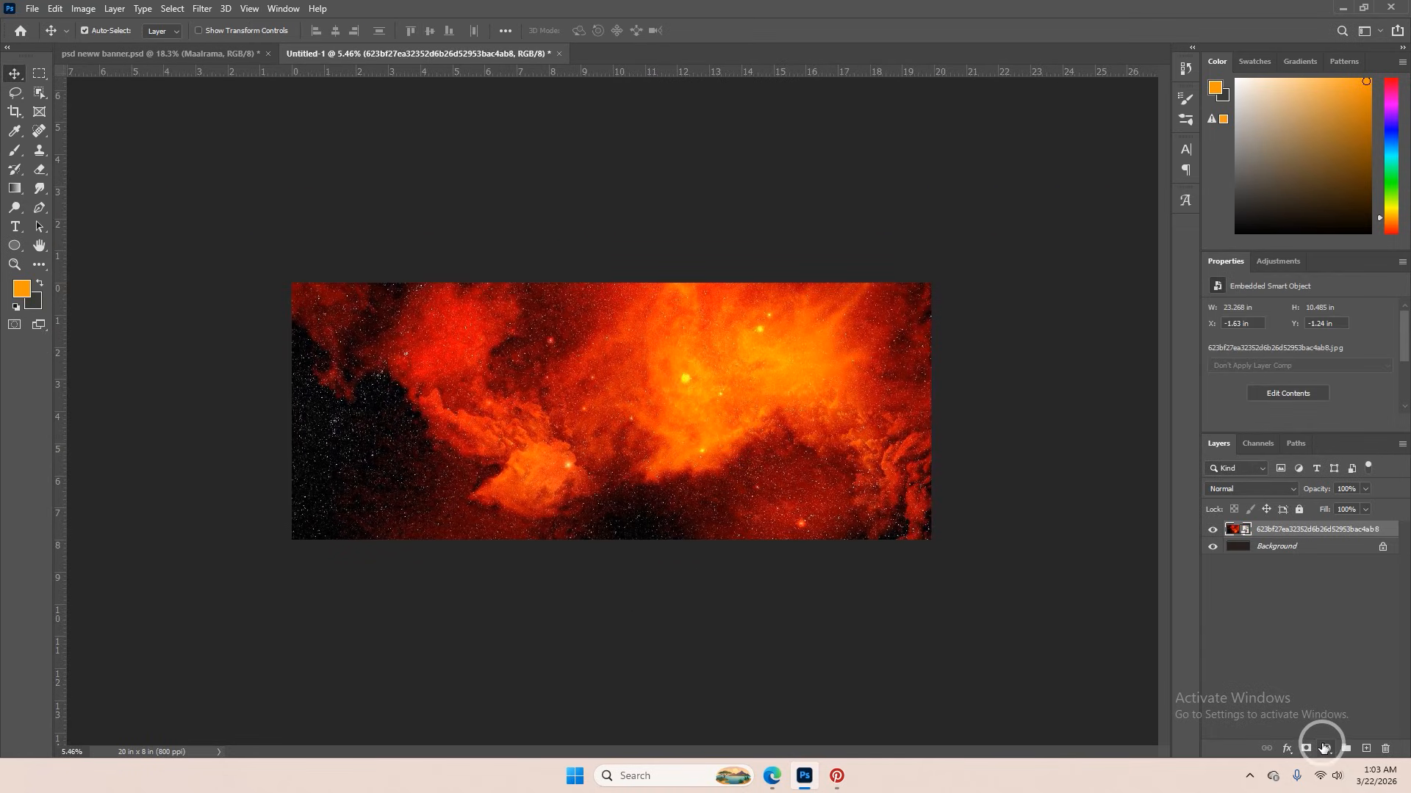
- Add a linear gradient fill layer above the nebula image using the Foreground to Transparent preset
click(1326, 749)
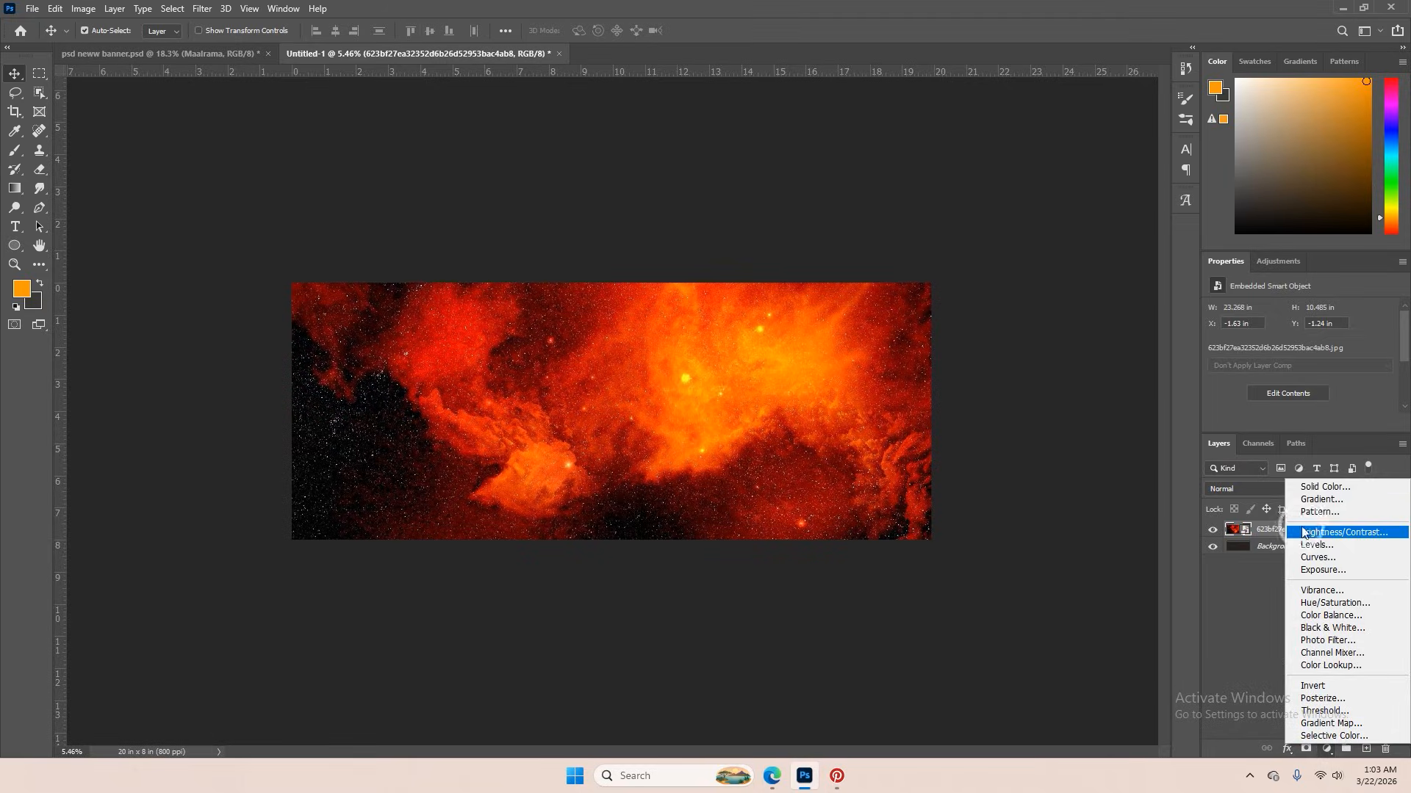
click(1315, 501)
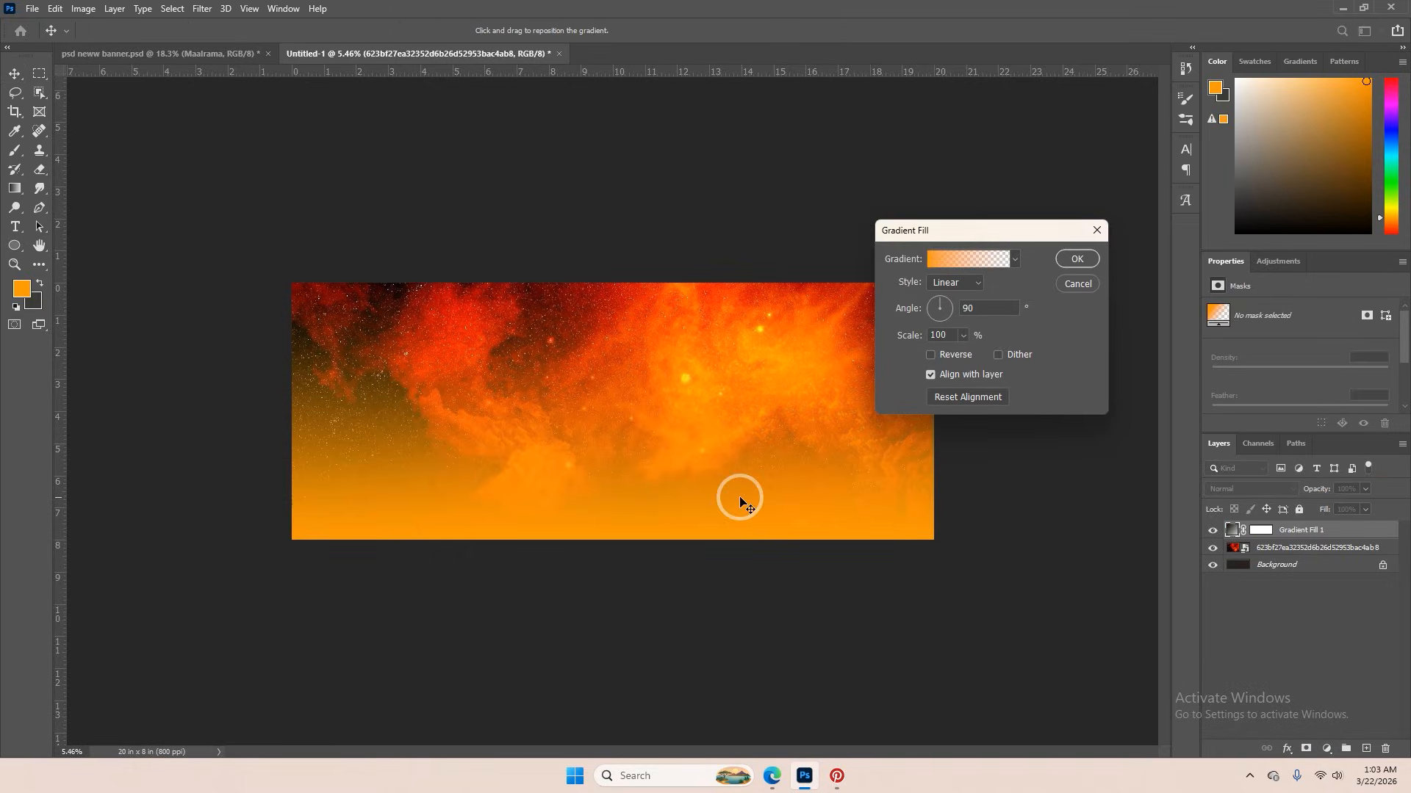
click(998, 266)
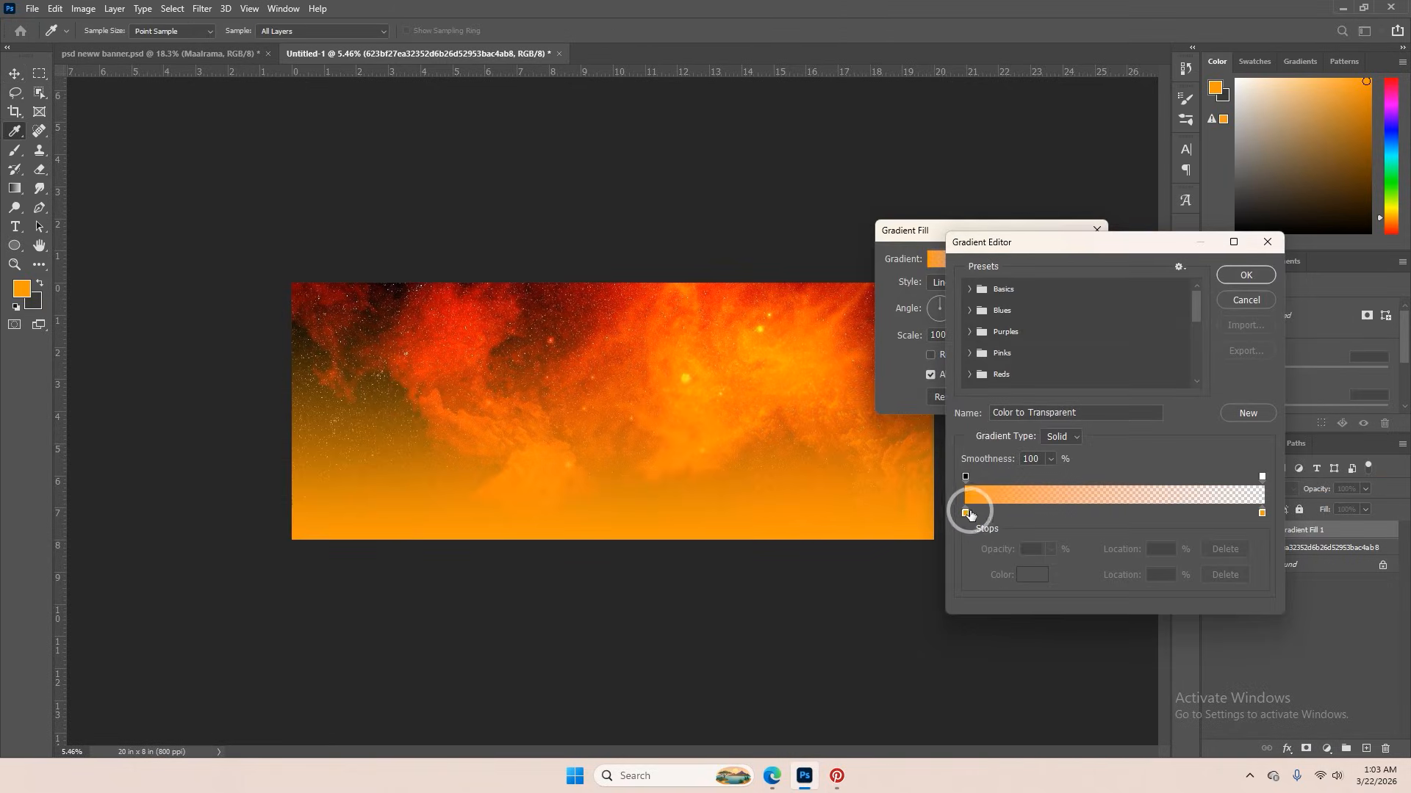
click(969, 289)
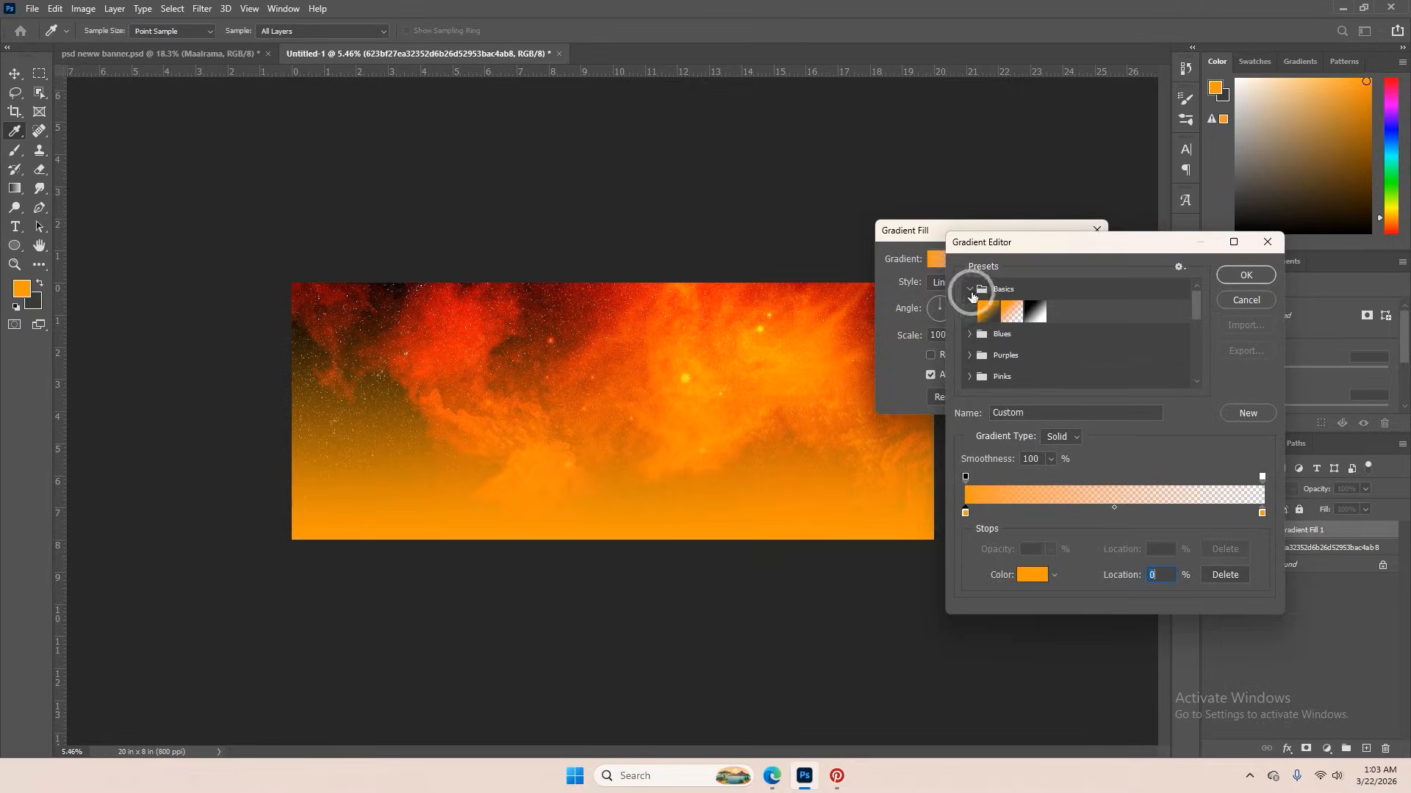
click(983, 312)
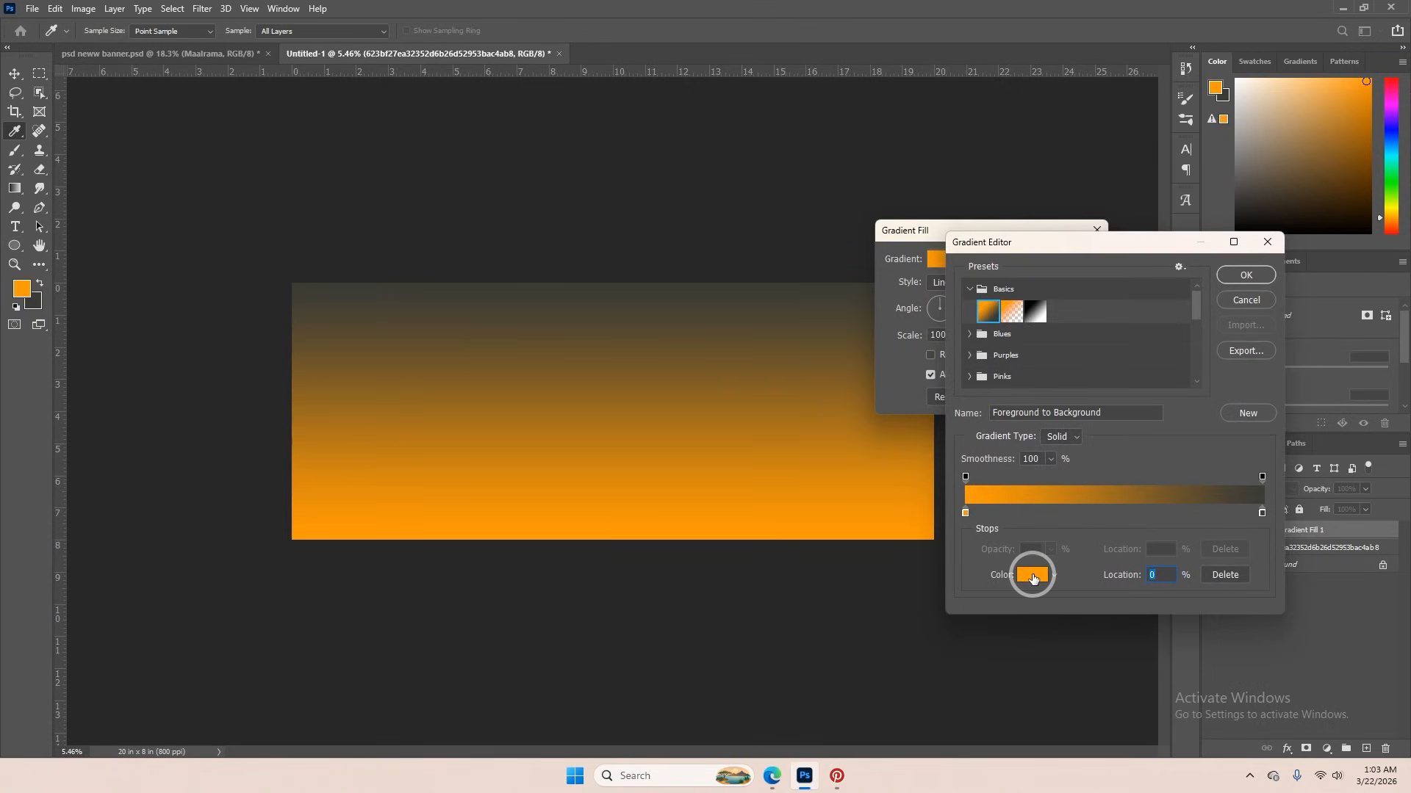
click(1017, 310)
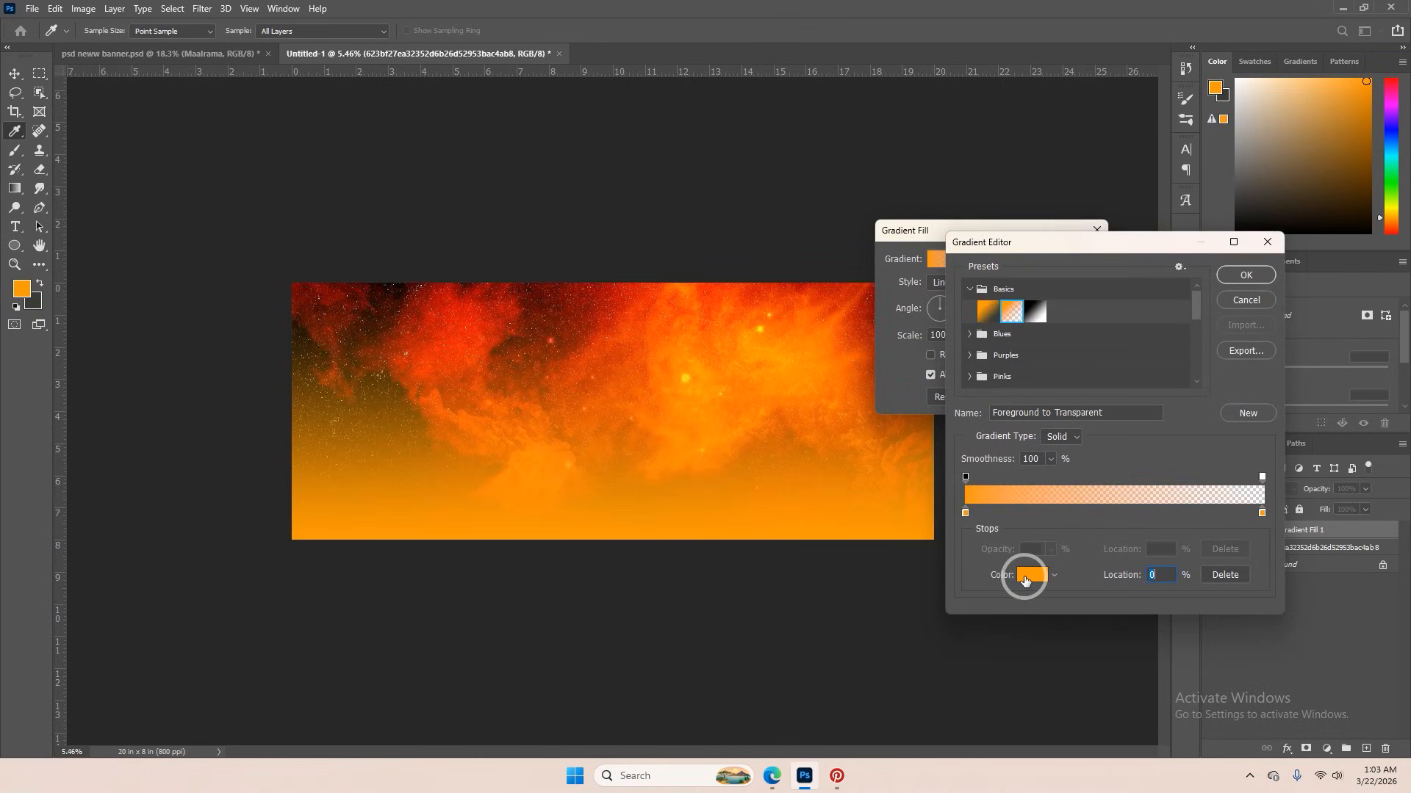
- Try to change the gradient's opaque colour stop to near-black, apply the fill, and toggle its visibility to compare
click(1029, 574)
click(381, 378)
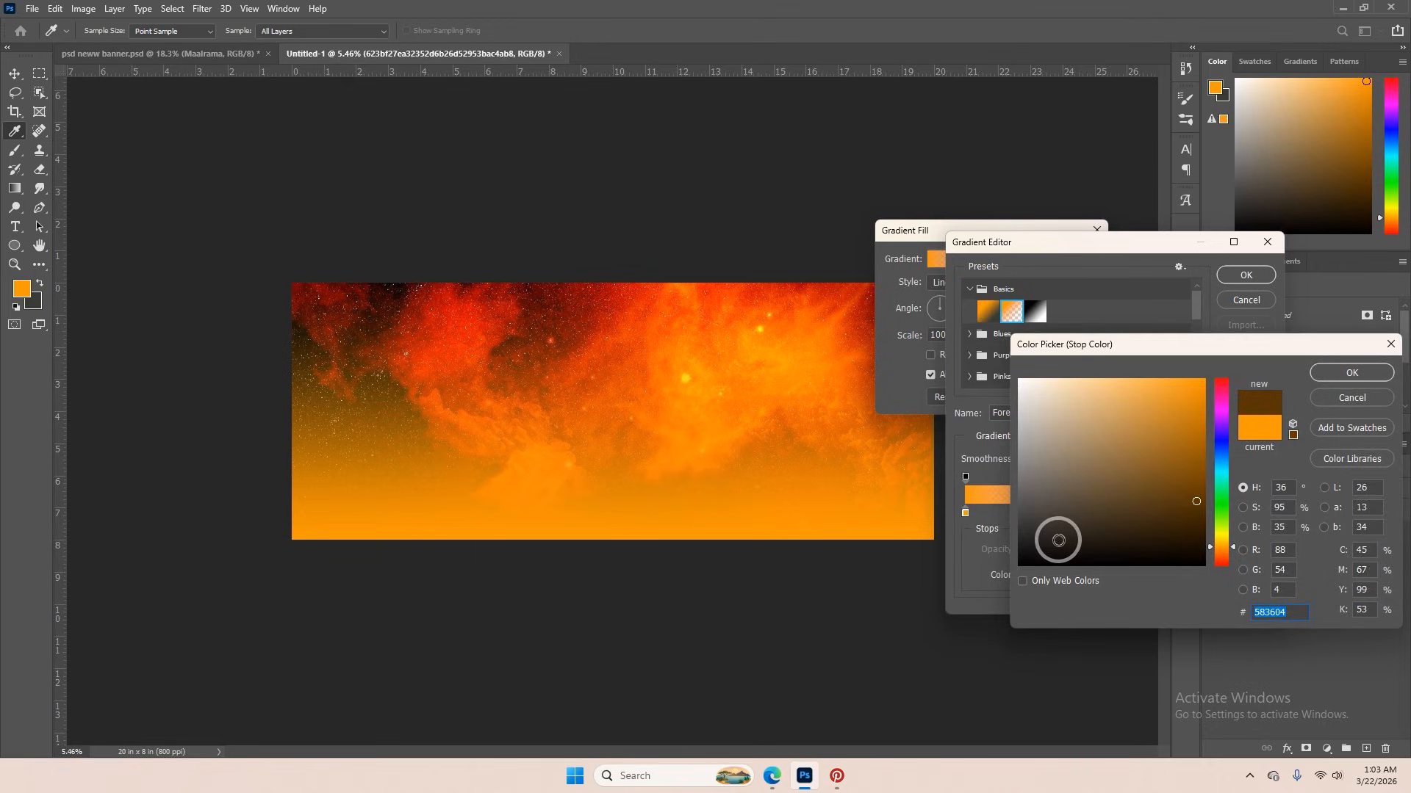
drag(1058, 536, 1031, 558)
click(1341, 375)
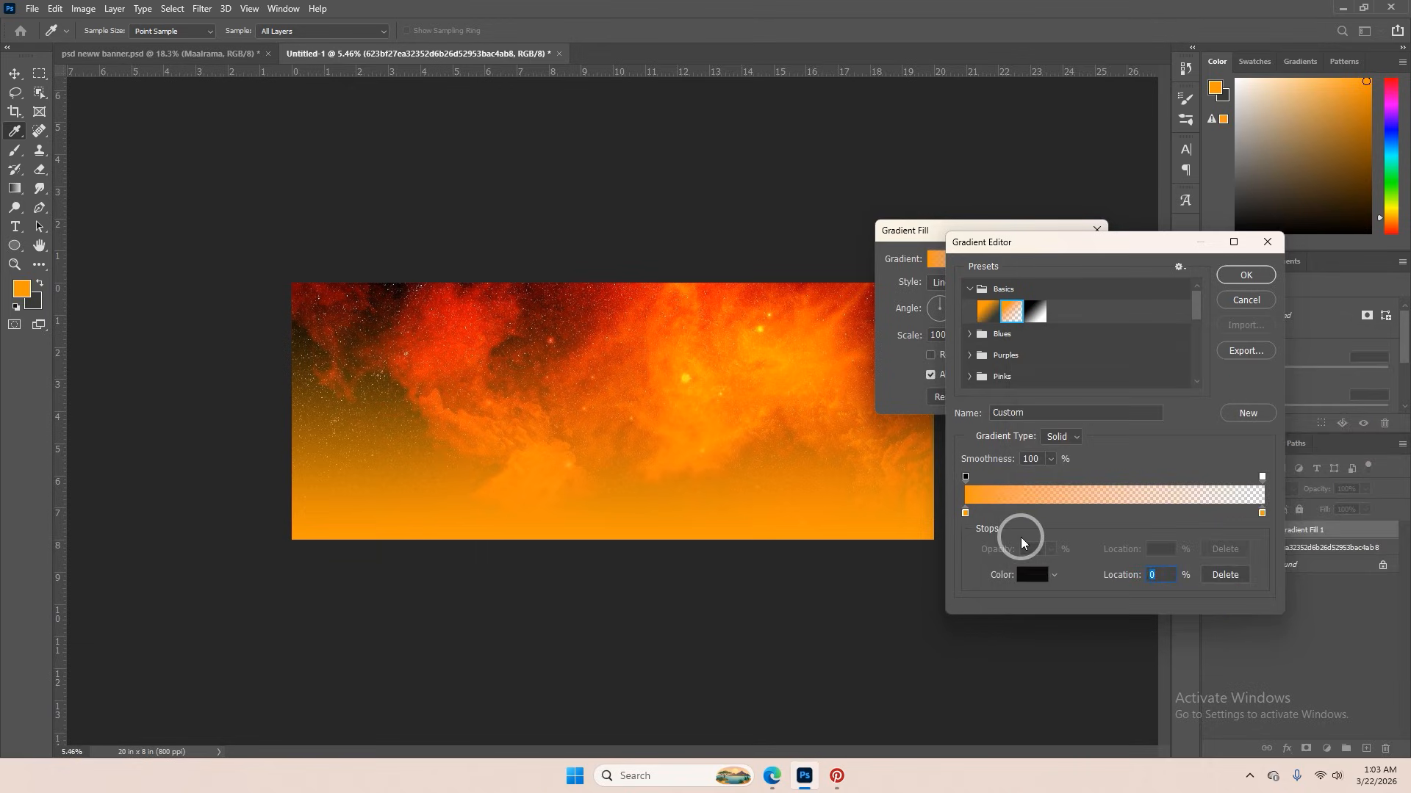
click(1243, 275)
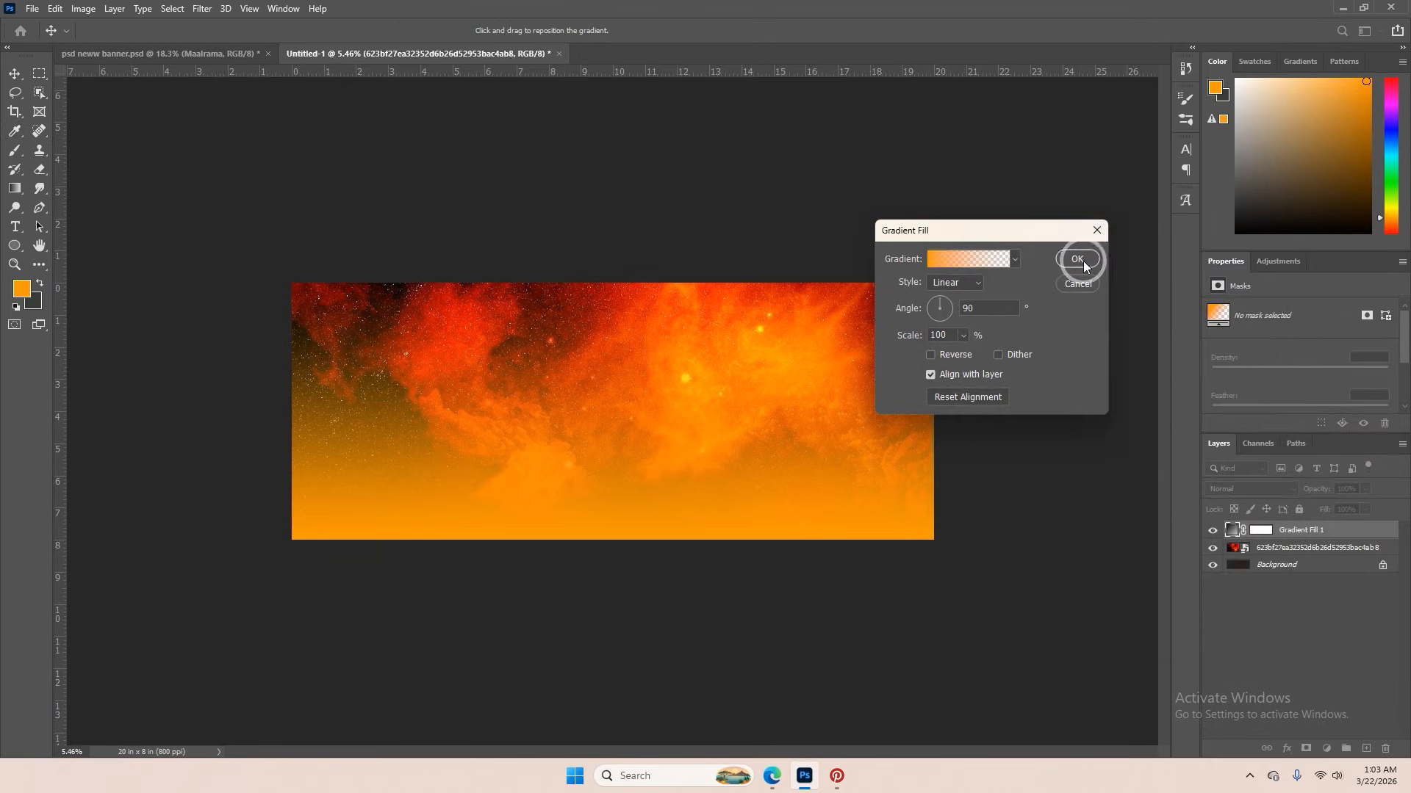
click(1081, 259)
click(1211, 530)
click(1212, 531)
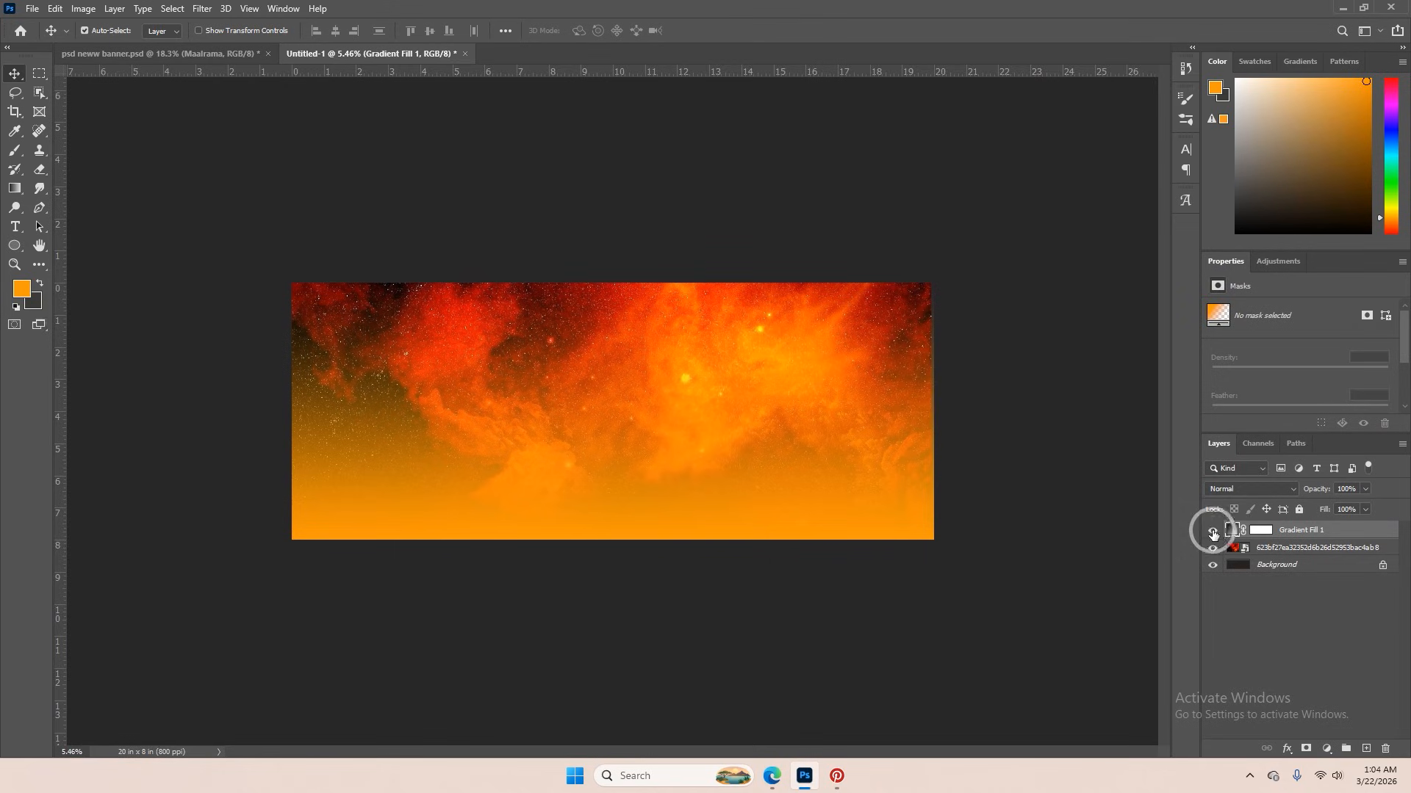
- Reopen the gradient fill, set its starting colour stop to a dark near-black tone, and apply it
double_click(1229, 533)
click(991, 263)
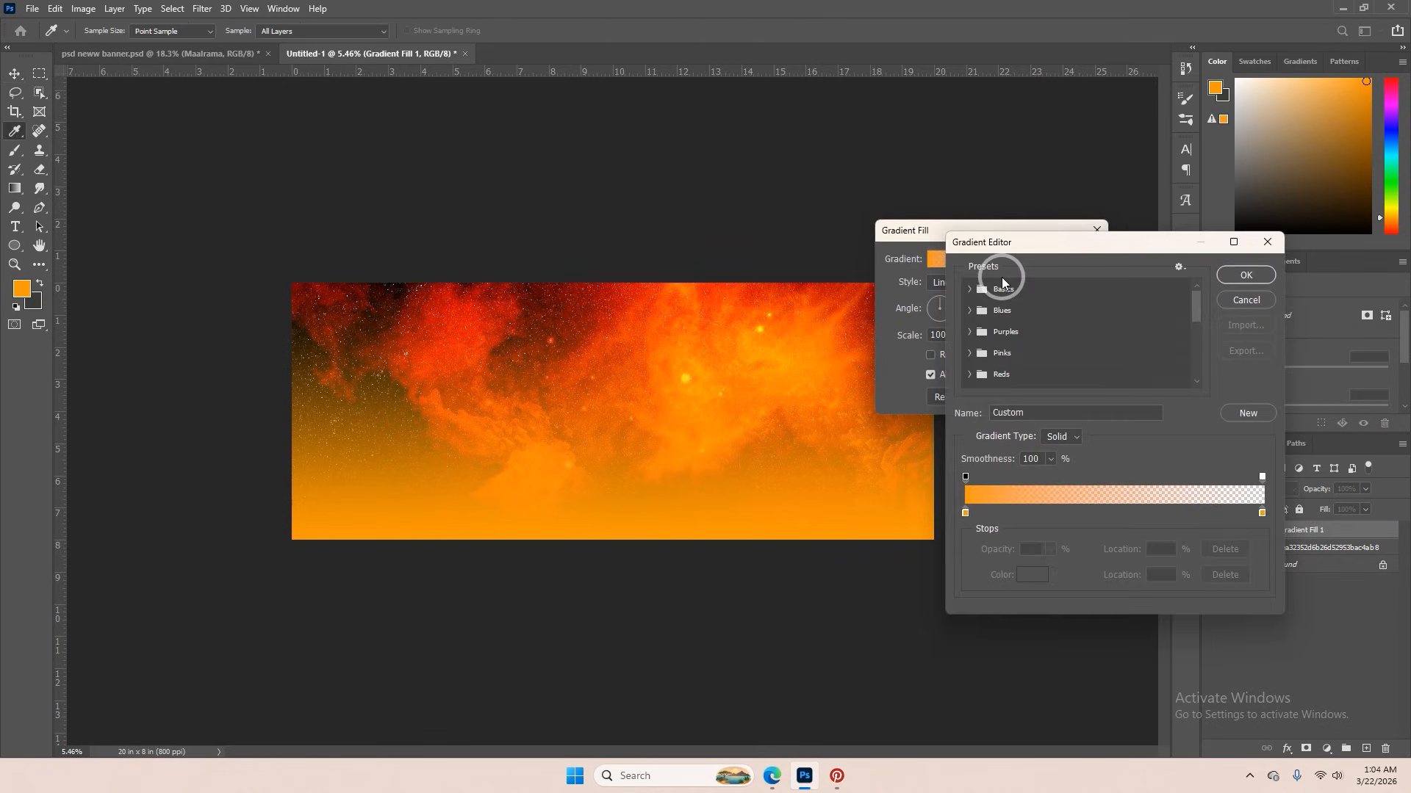
click(965, 513)
click(1032, 575)
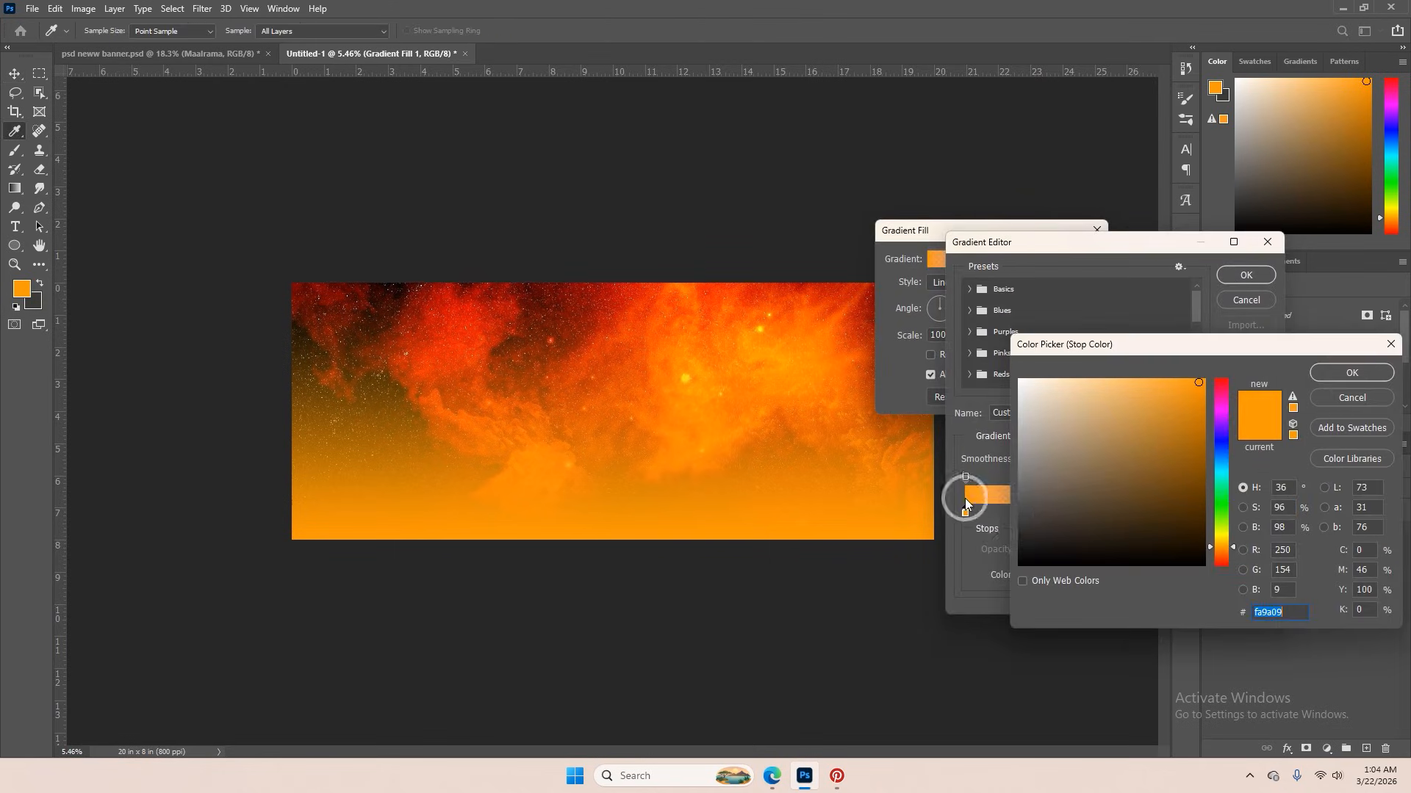
mouse_move(1056, 540)
mouse_down()
mouse_move(1064, 510)
mouse_move(1058, 545)
mouse_up()
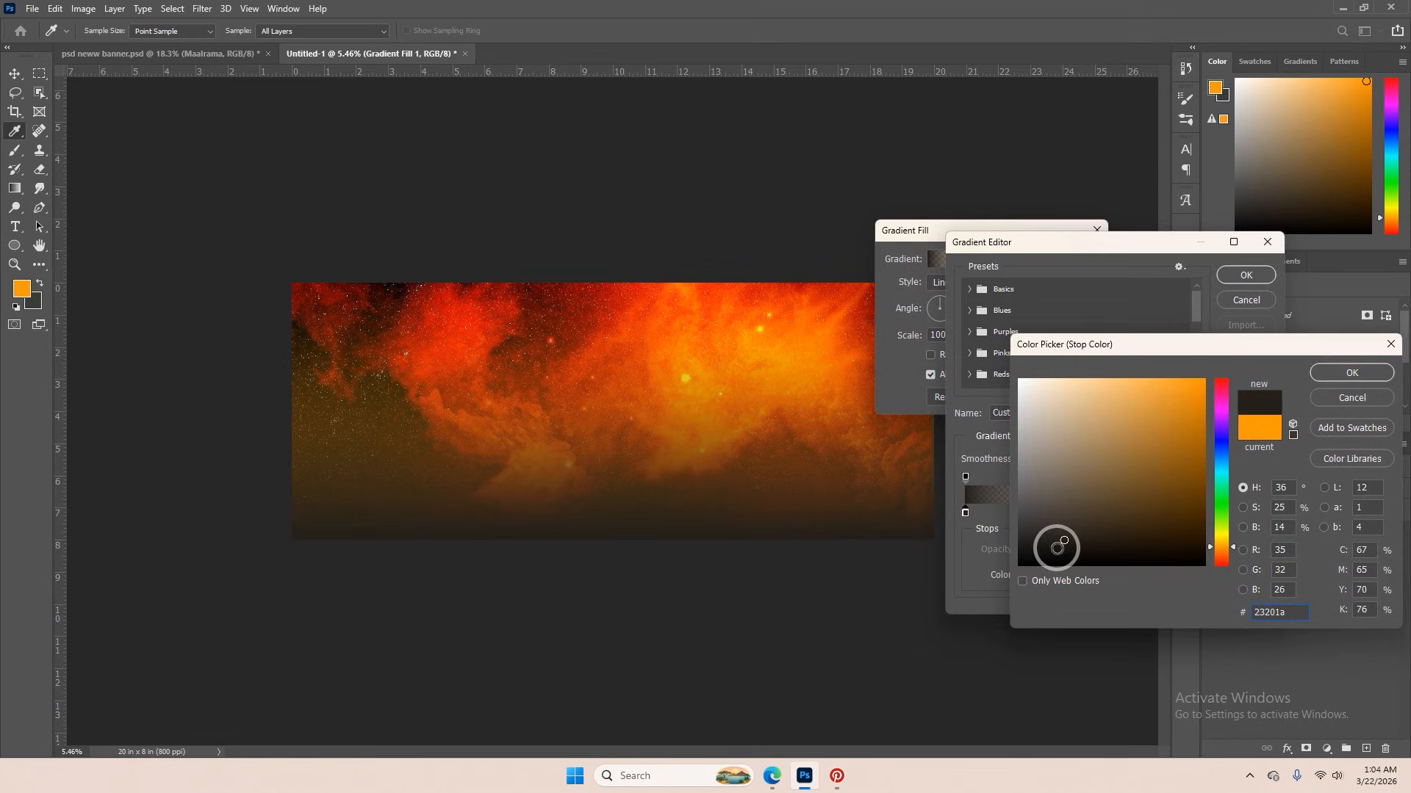
click(1334, 372)
click(1243, 277)
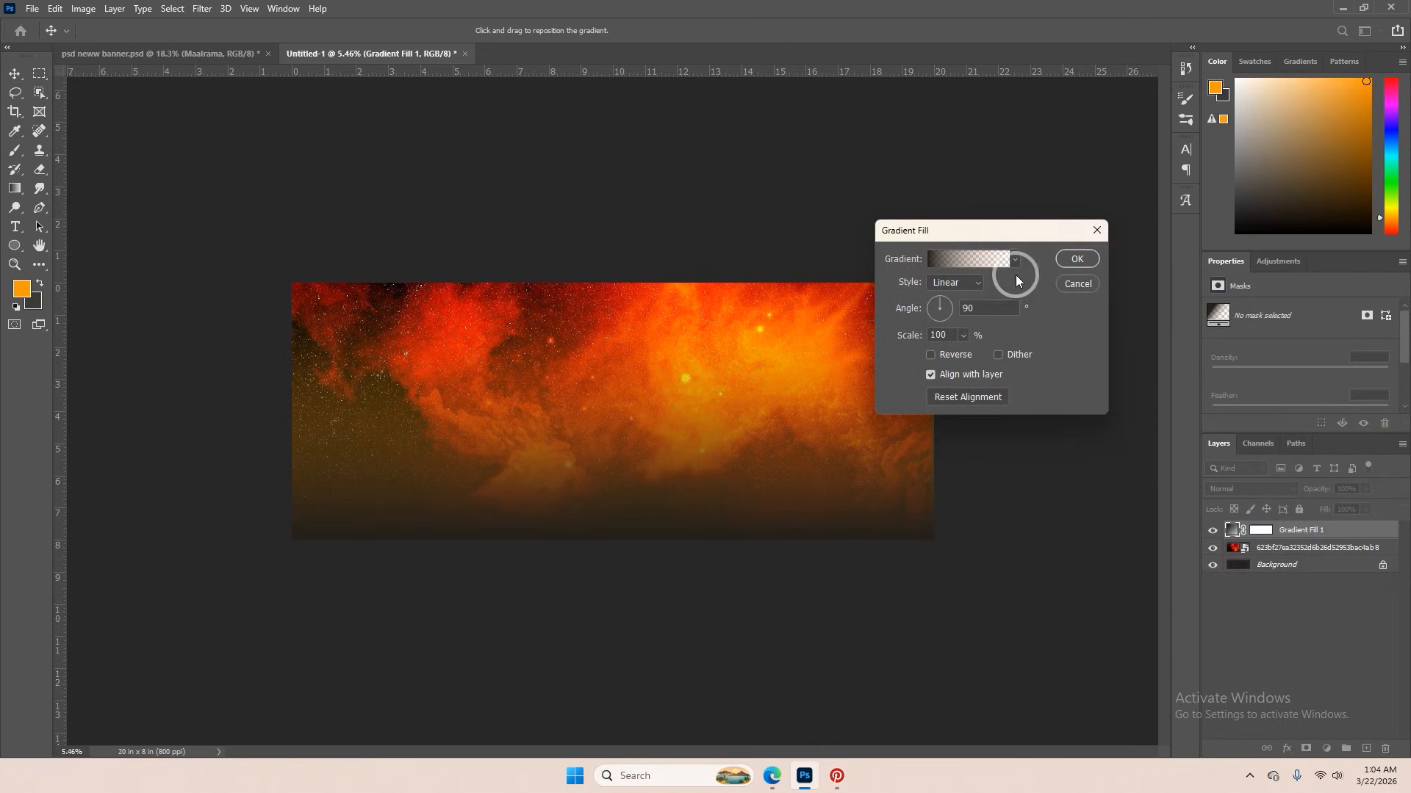
click(1073, 259)
click(894, 404)
click(695, 289)
- Reduce the nebula image layer's opacity to 81%
scroll(612, 463, up, 1)
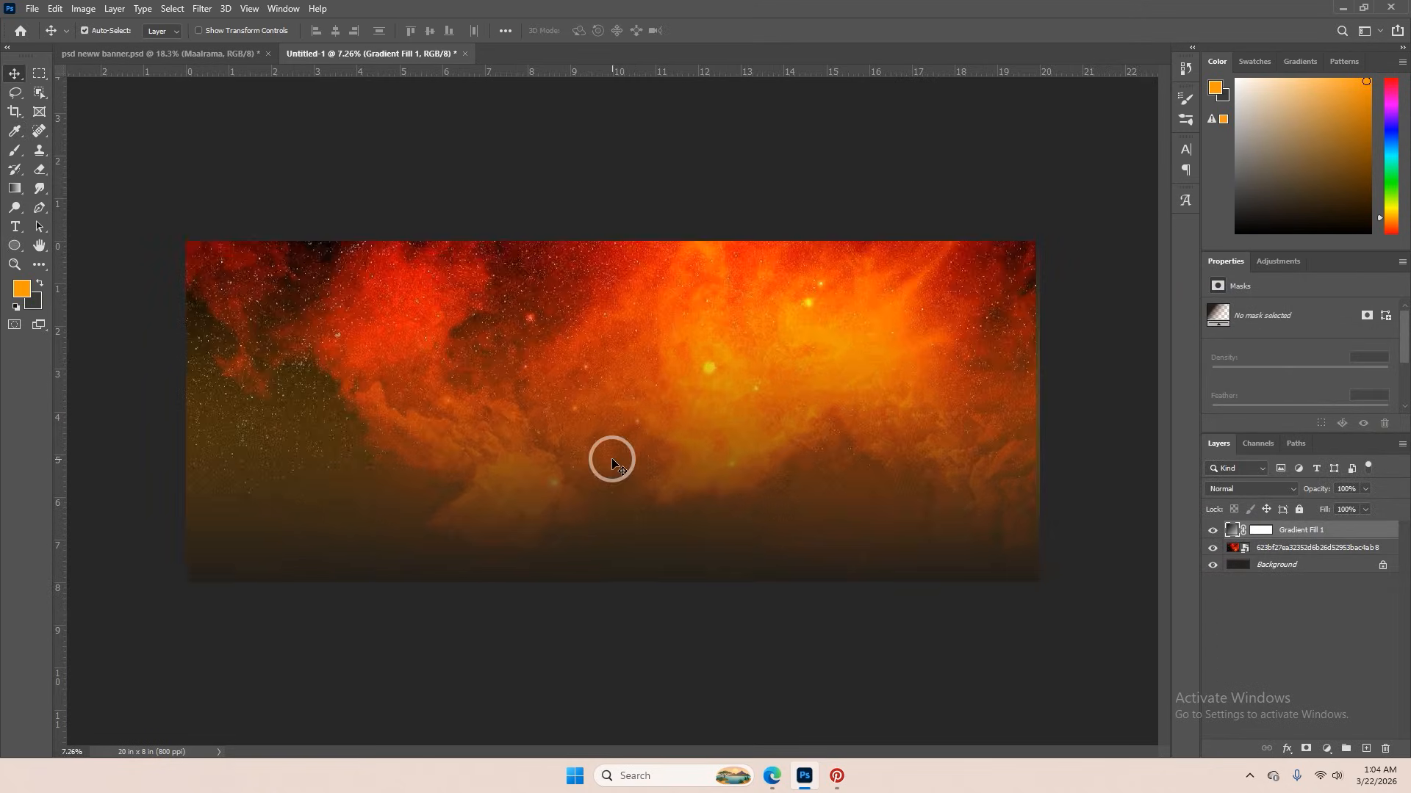
scroll(612, 463, down, 1)
click(1217, 553)
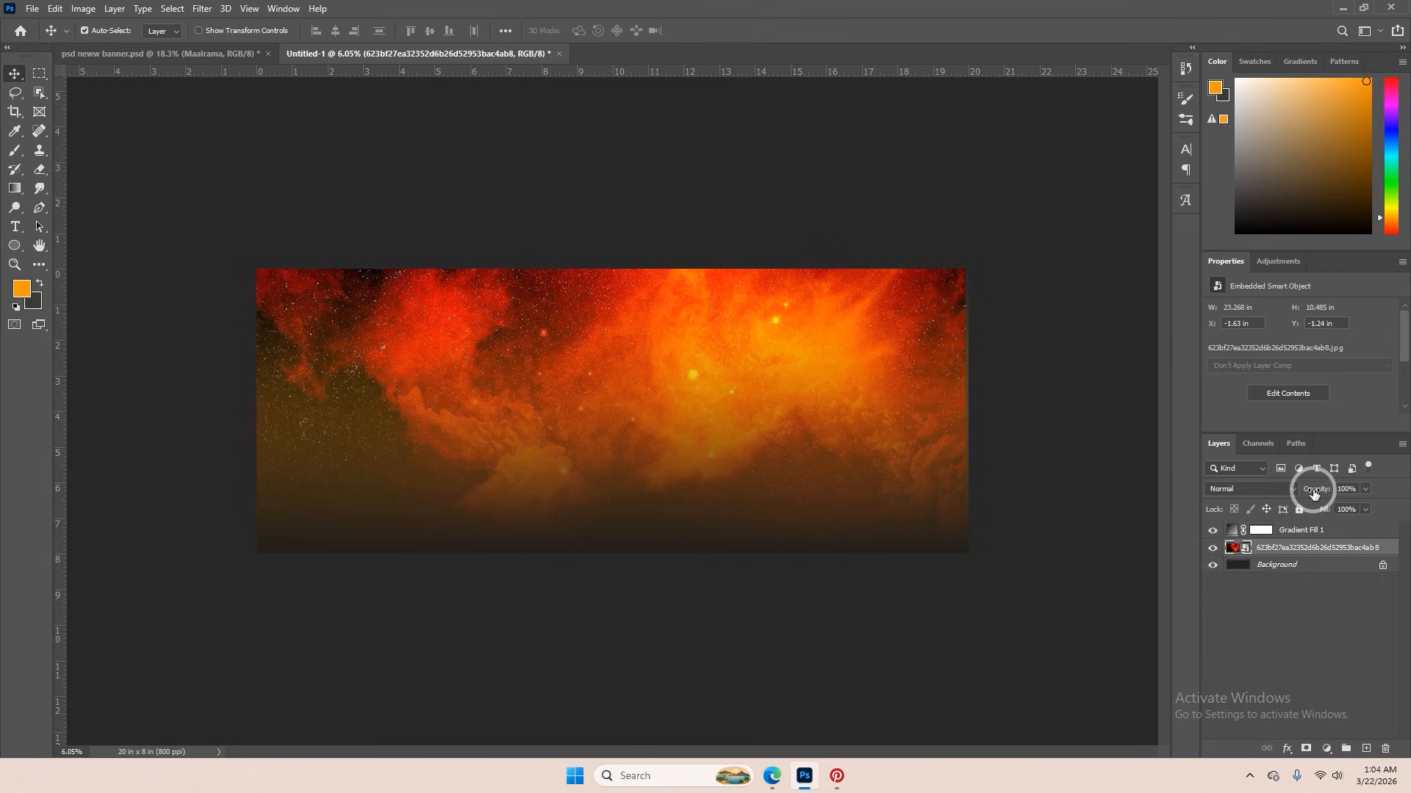
drag(1318, 494, 1306, 494)
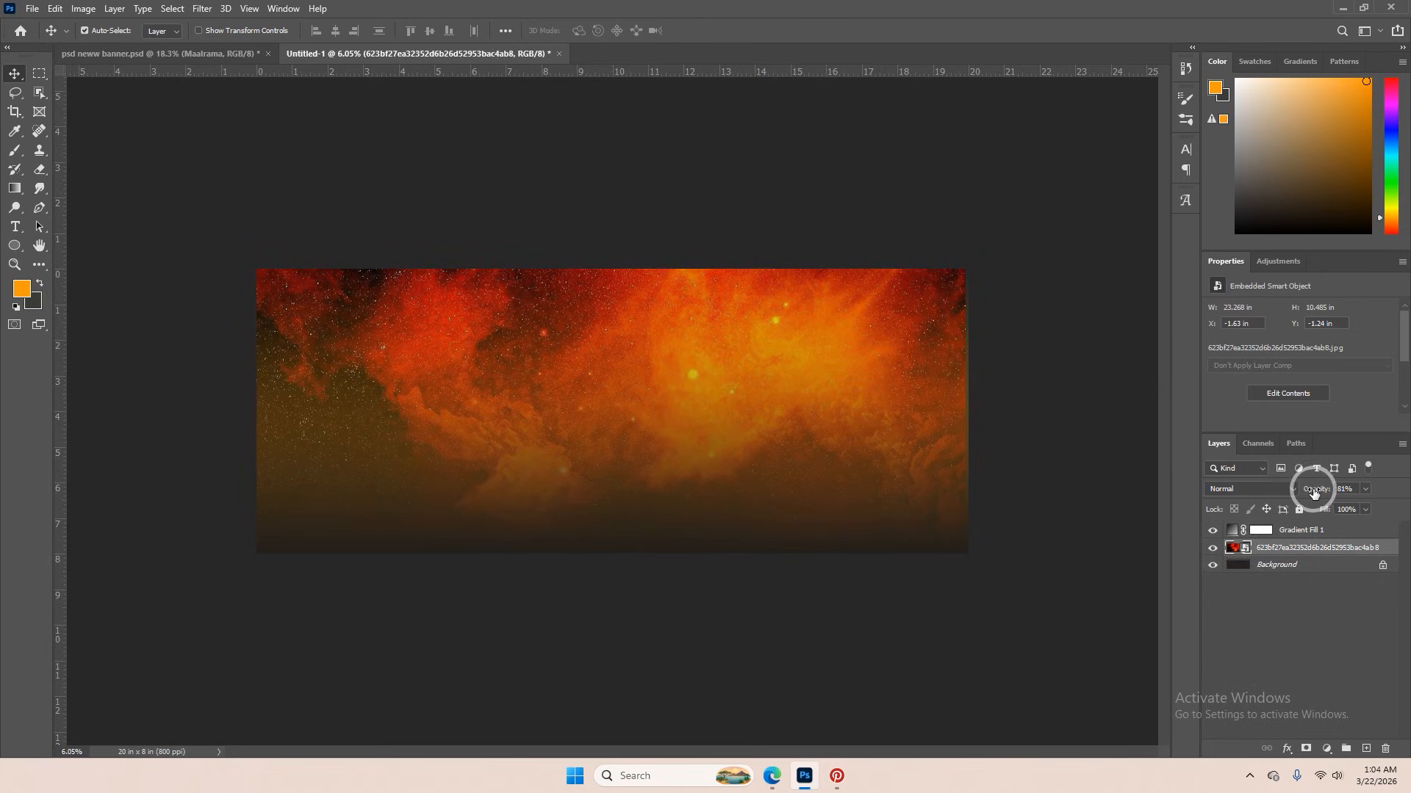
- Switch to psd neww banner.psd, try moving the linked title texts upward, and undo the move
click(234, 54)
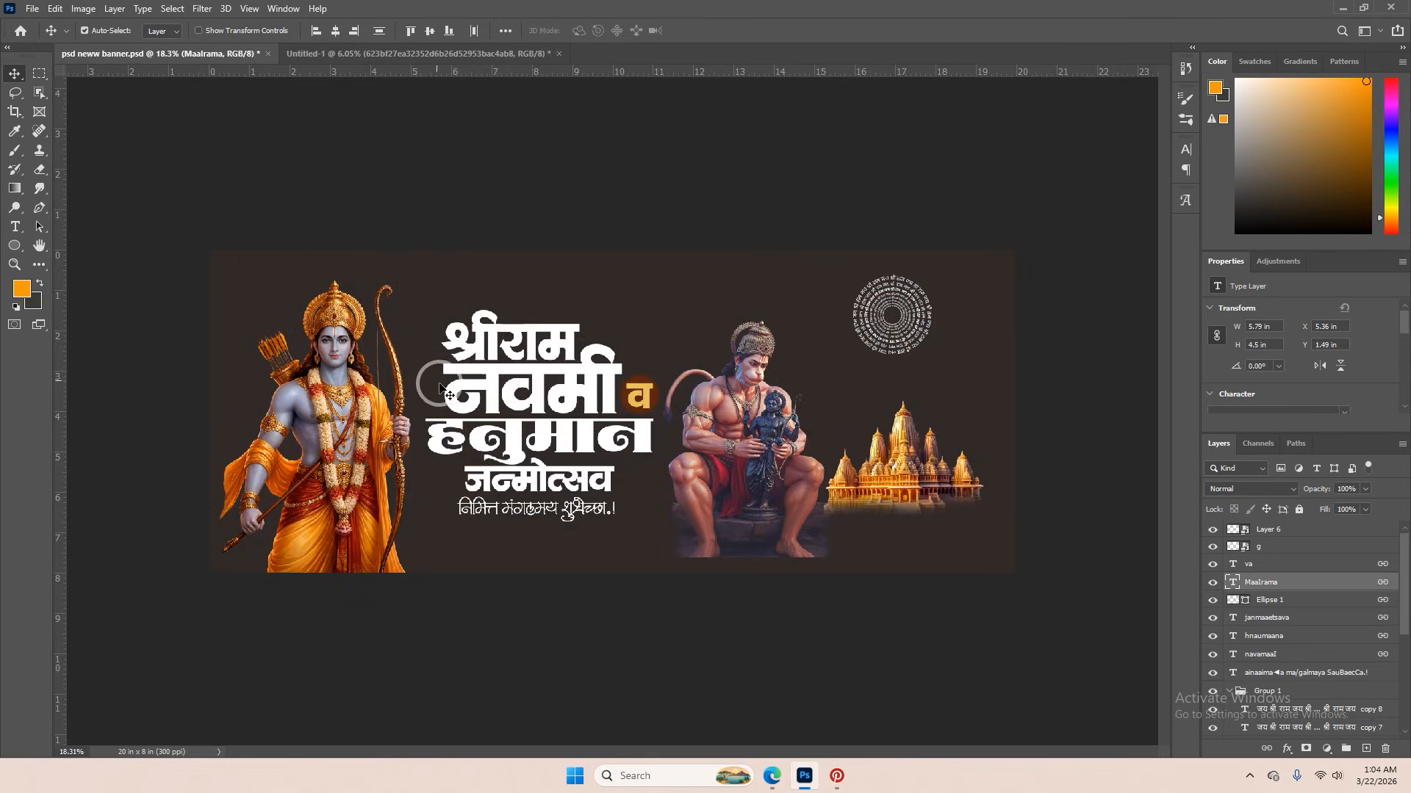
ctrl+click(543, 391)
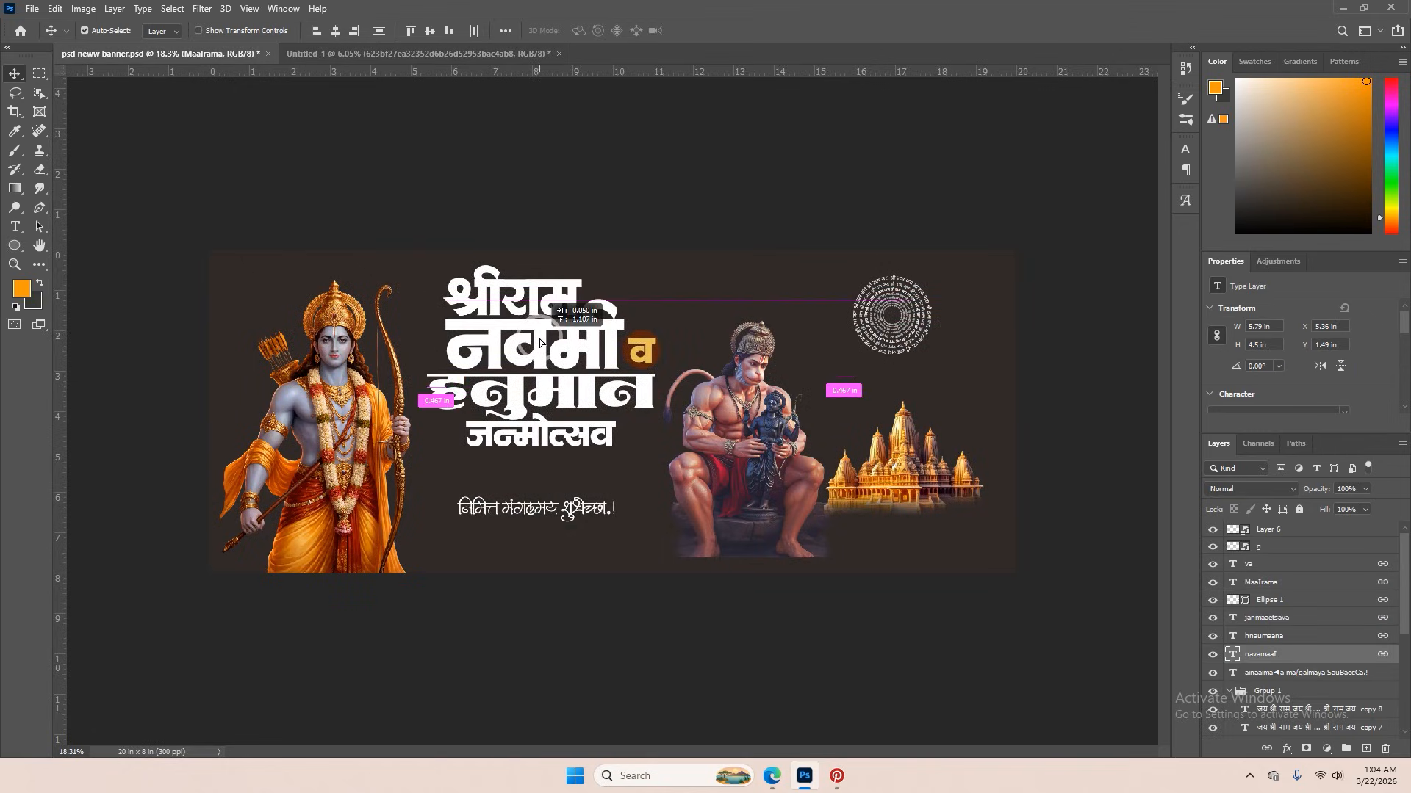
click(555, 504)
drag(563, 436, 567, 405)
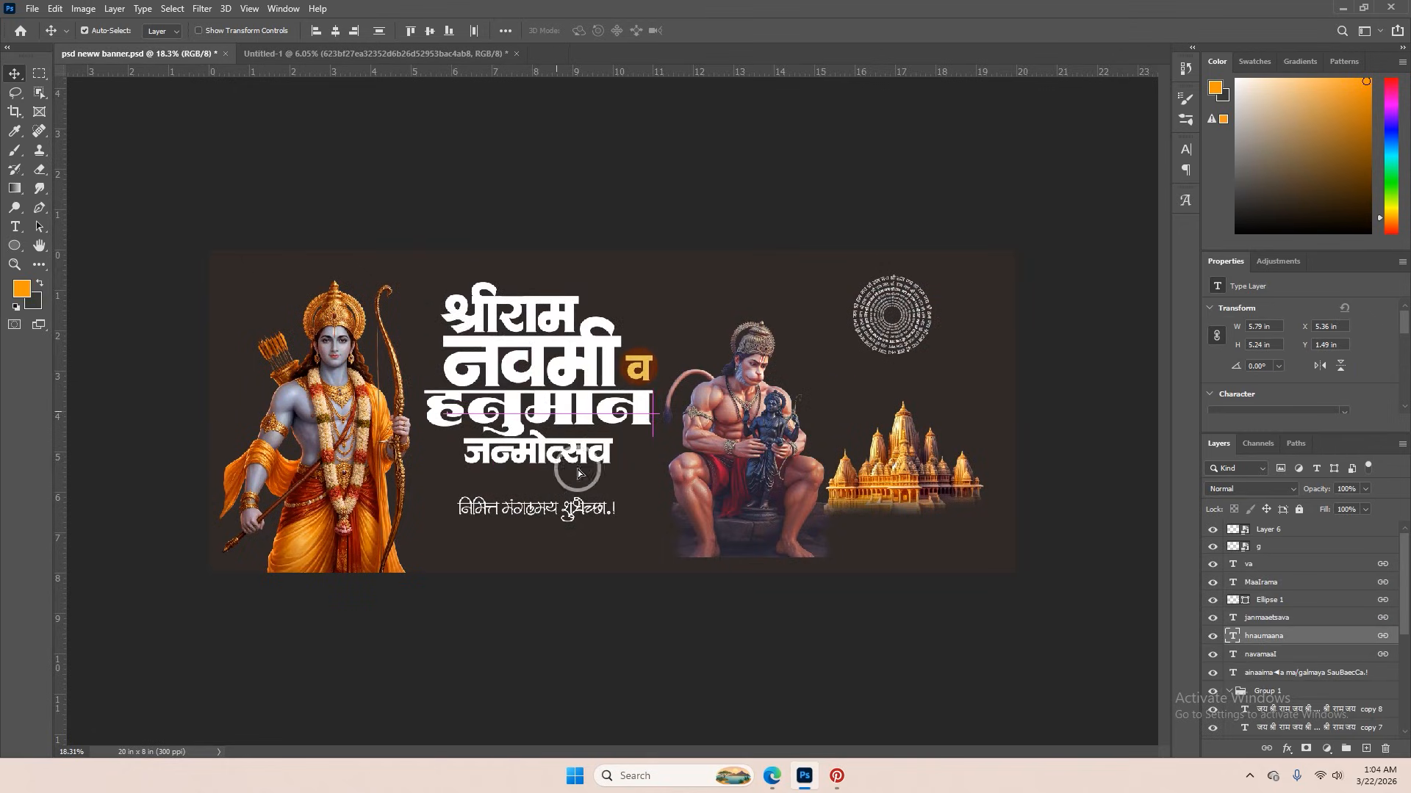
key(ctrl+z)
- Select the title texts together with the greeting line below and copy them into the Untitled-1 document
click(586, 506)
click(584, 476)
scroll(588, 482, up, 1)
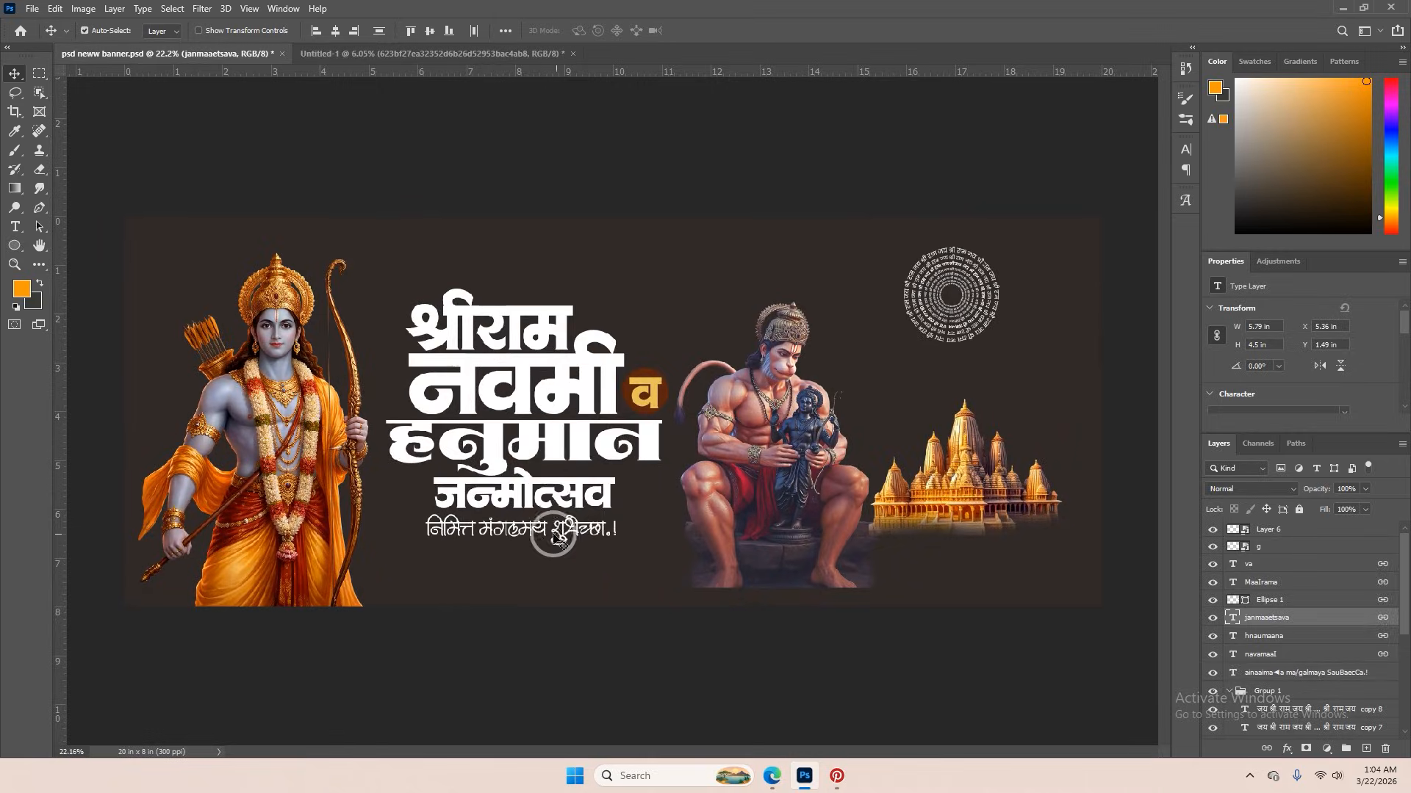
ctrl+shift+click(544, 507)
ctrl+shift+click(565, 441)
drag(565, 476, 424, 53)
- Place the copied title block around the middle of the Untitled-1 banner and scale it to about 242.5%
drag(606, 425, 712, 413)
key(ctrl+t)
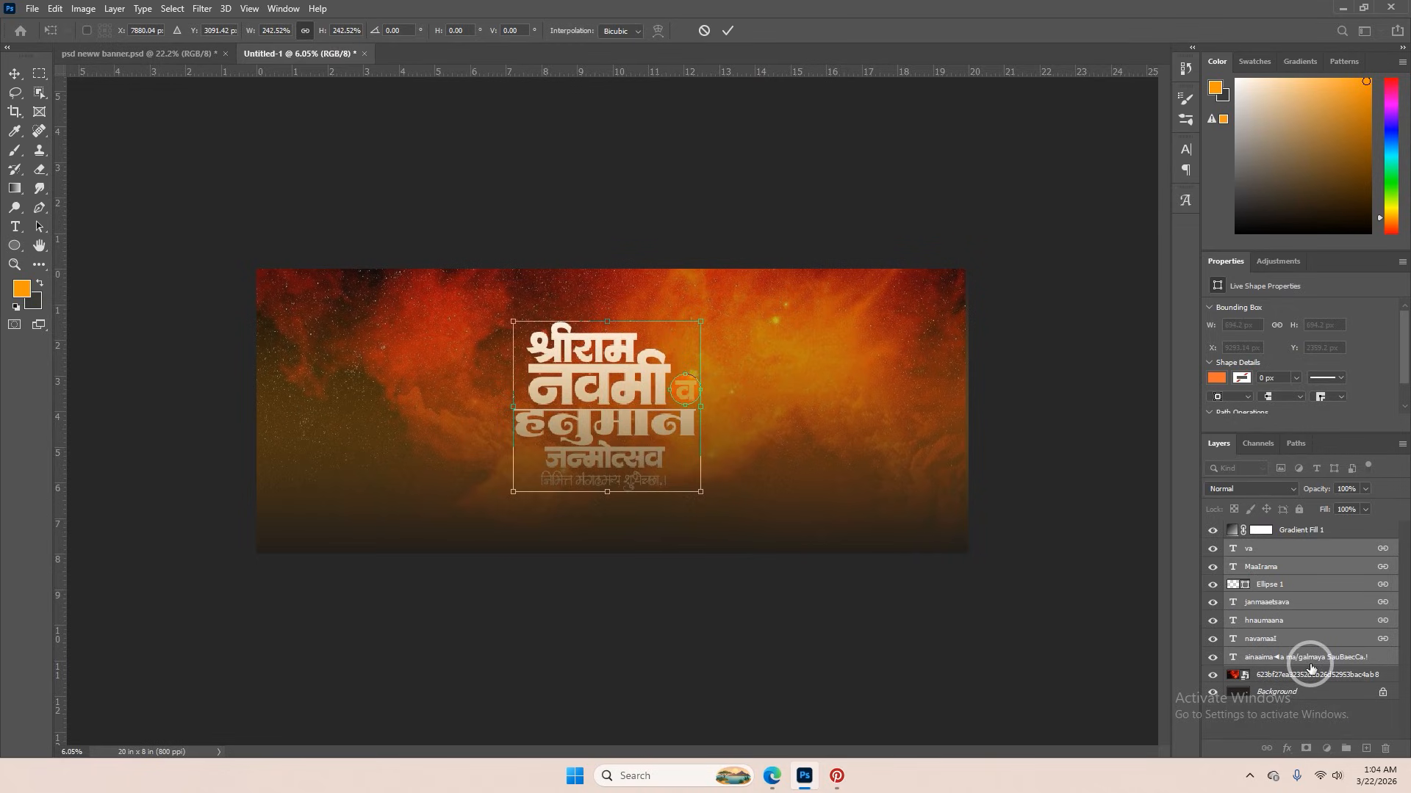
scroll(1262, 570, up, 2)
scroll(1287, 646, down, 1)
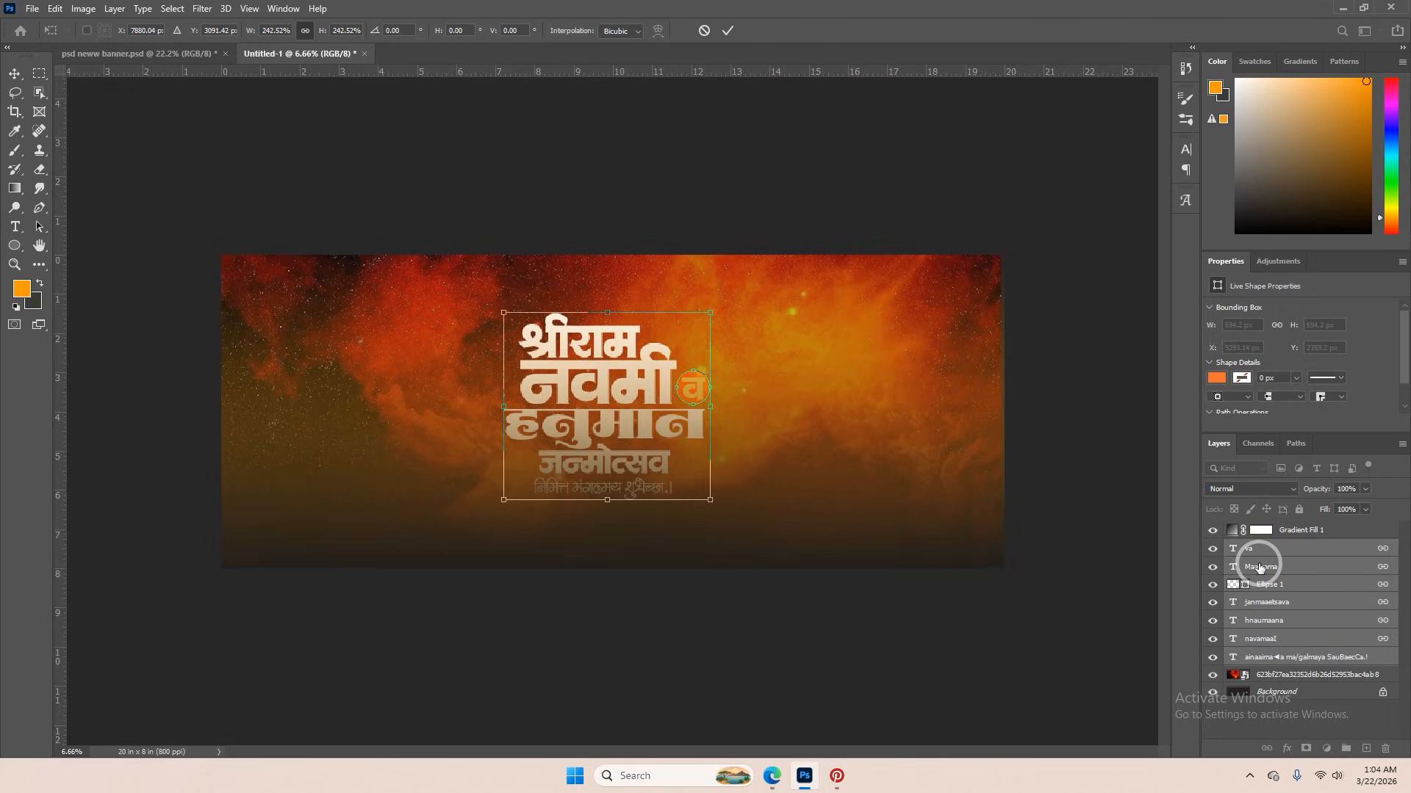
click(727, 31)
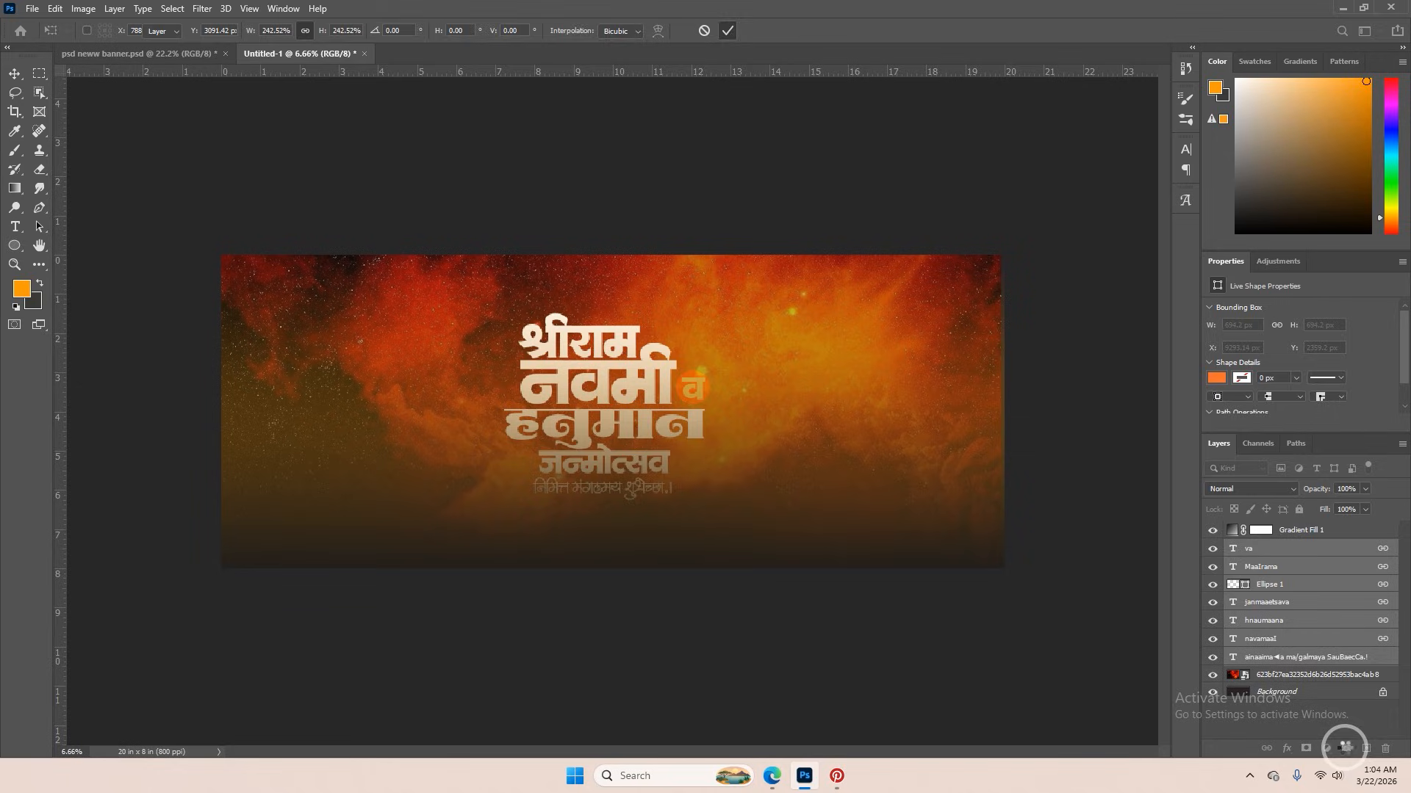
- Group the title layers, place the group above Gradient Fill 1, and scale it to about 118.5%
click(1345, 748)
drag(1249, 553, 1250, 523)
key(ctrl+t)
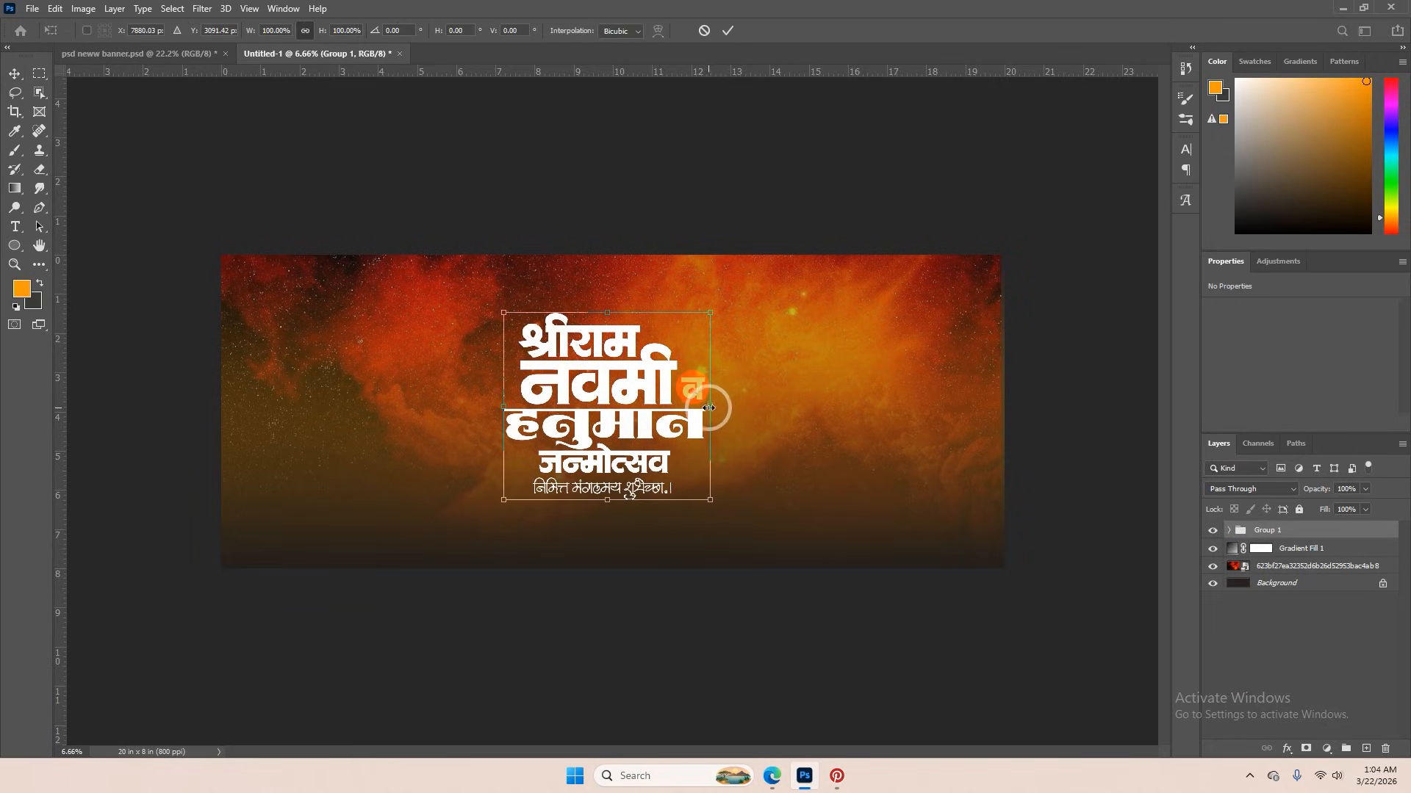
mouse_move(709, 408)
mouse_down()
mouse_move(718, 401)
mouse_move(684, 379)
mouse_move(727, 470)
mouse_move(718, 371)
mouse_move(724, 389)
mouse_up()
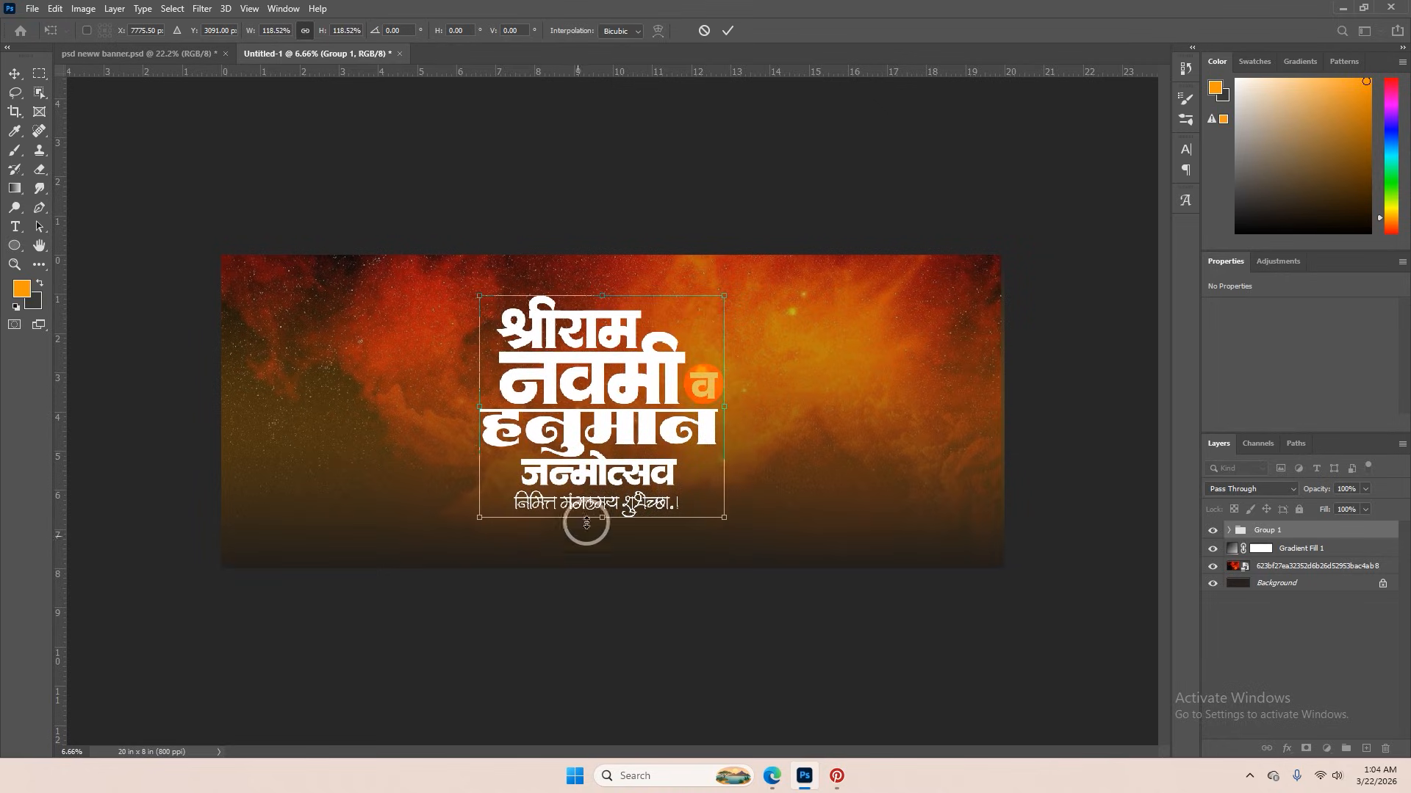
click(728, 31)
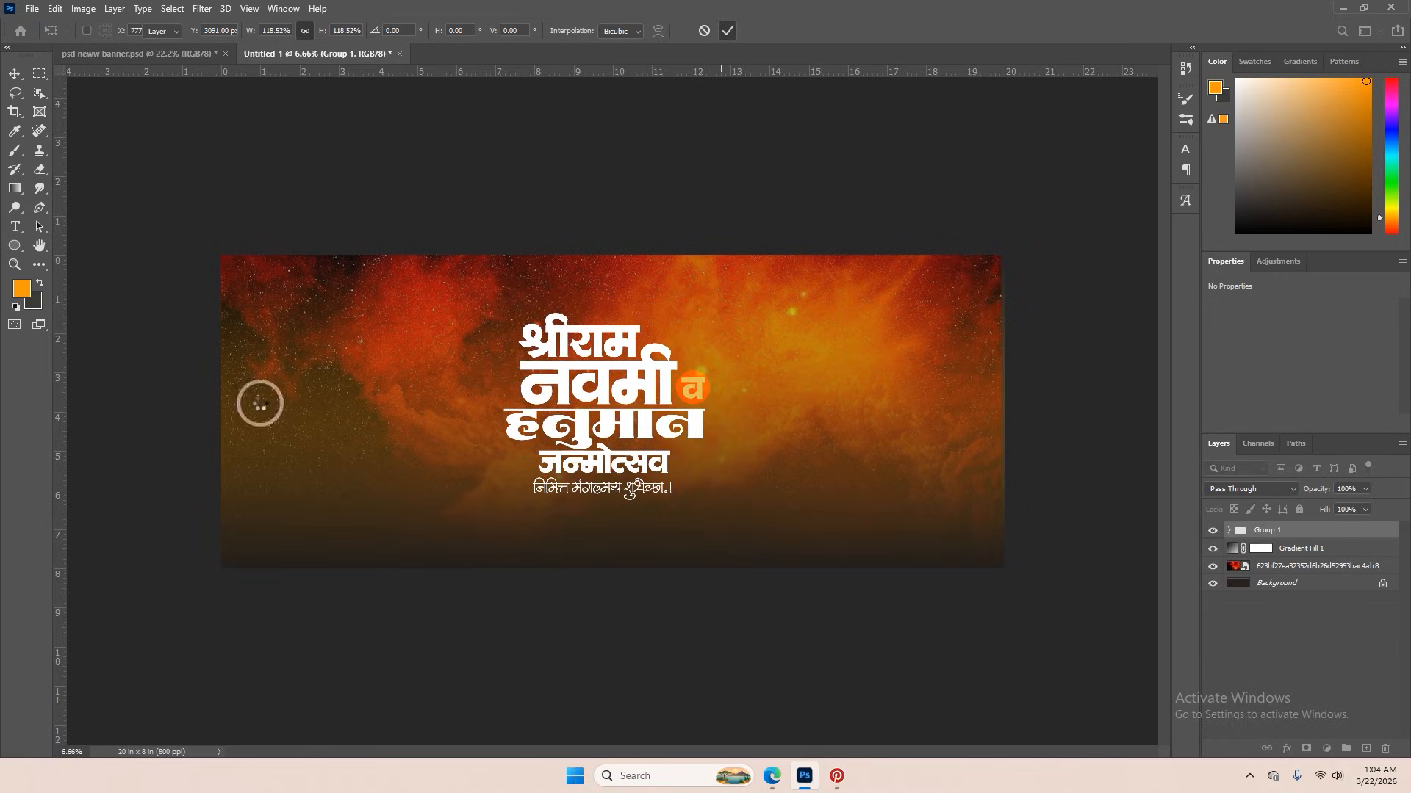
- Draw an orange rectangle about 8796 x 571 px below the greeting line with the Rectangle tool
click(15, 246)
right_click(15, 245)
click(66, 237)
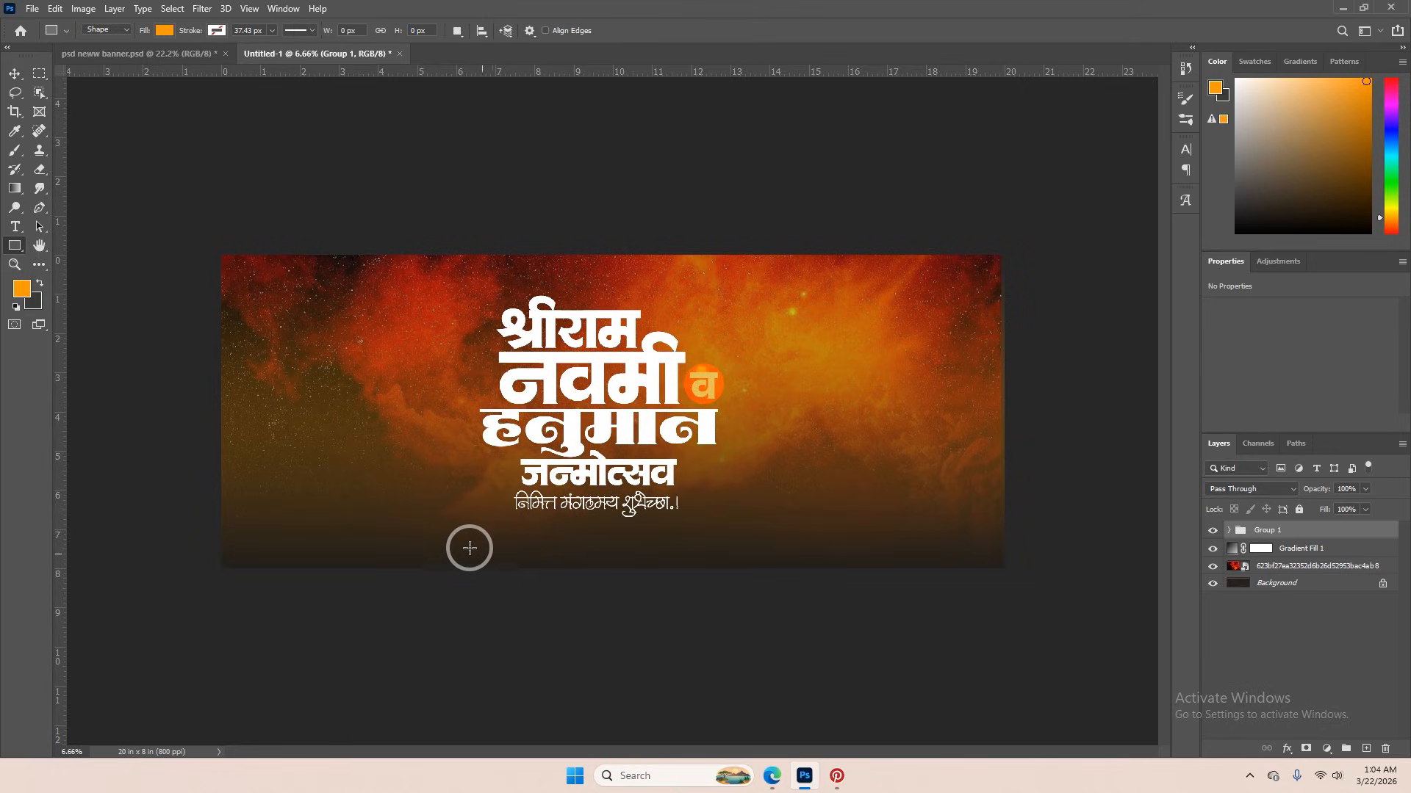
drag(390, 525, 819, 551)
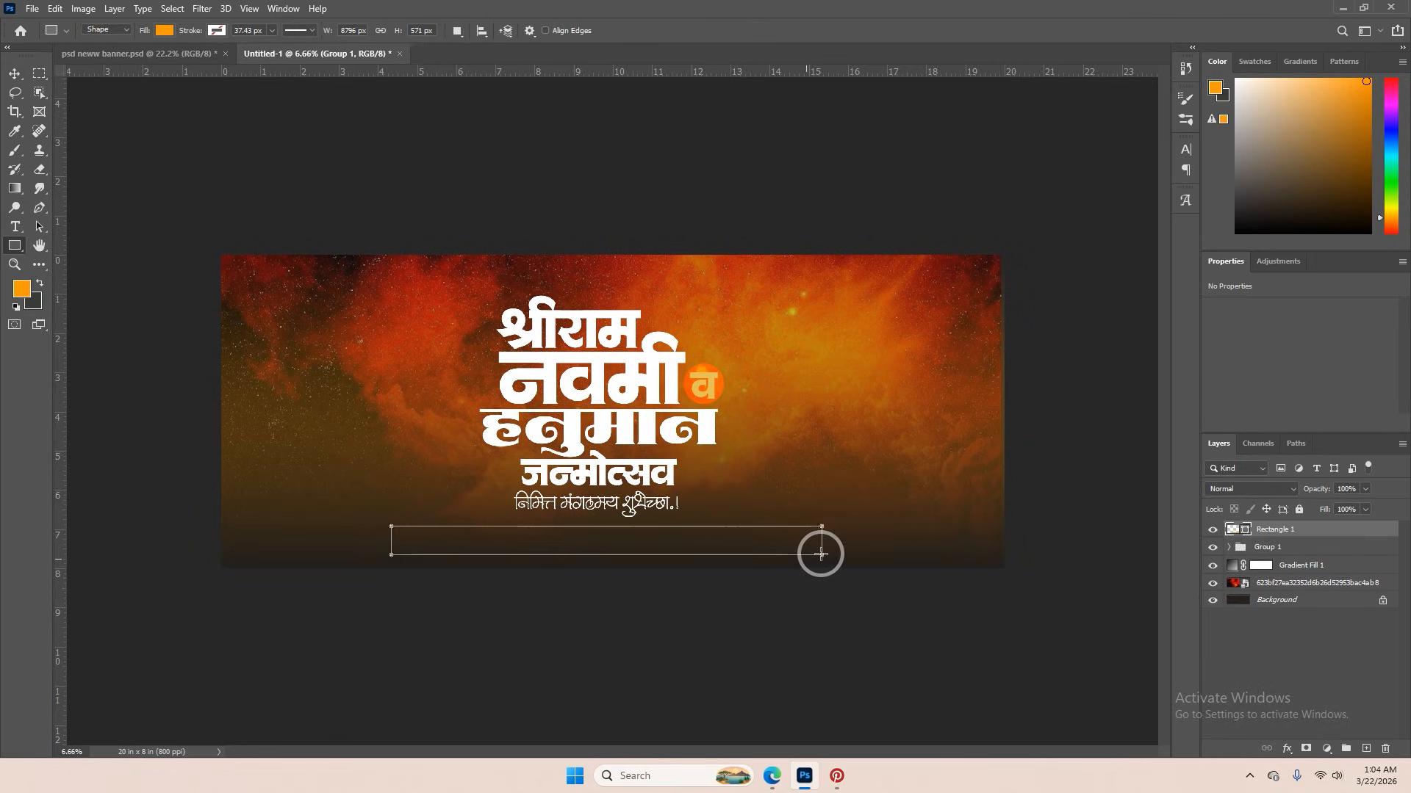
right_click(14, 249)
key(Escape)
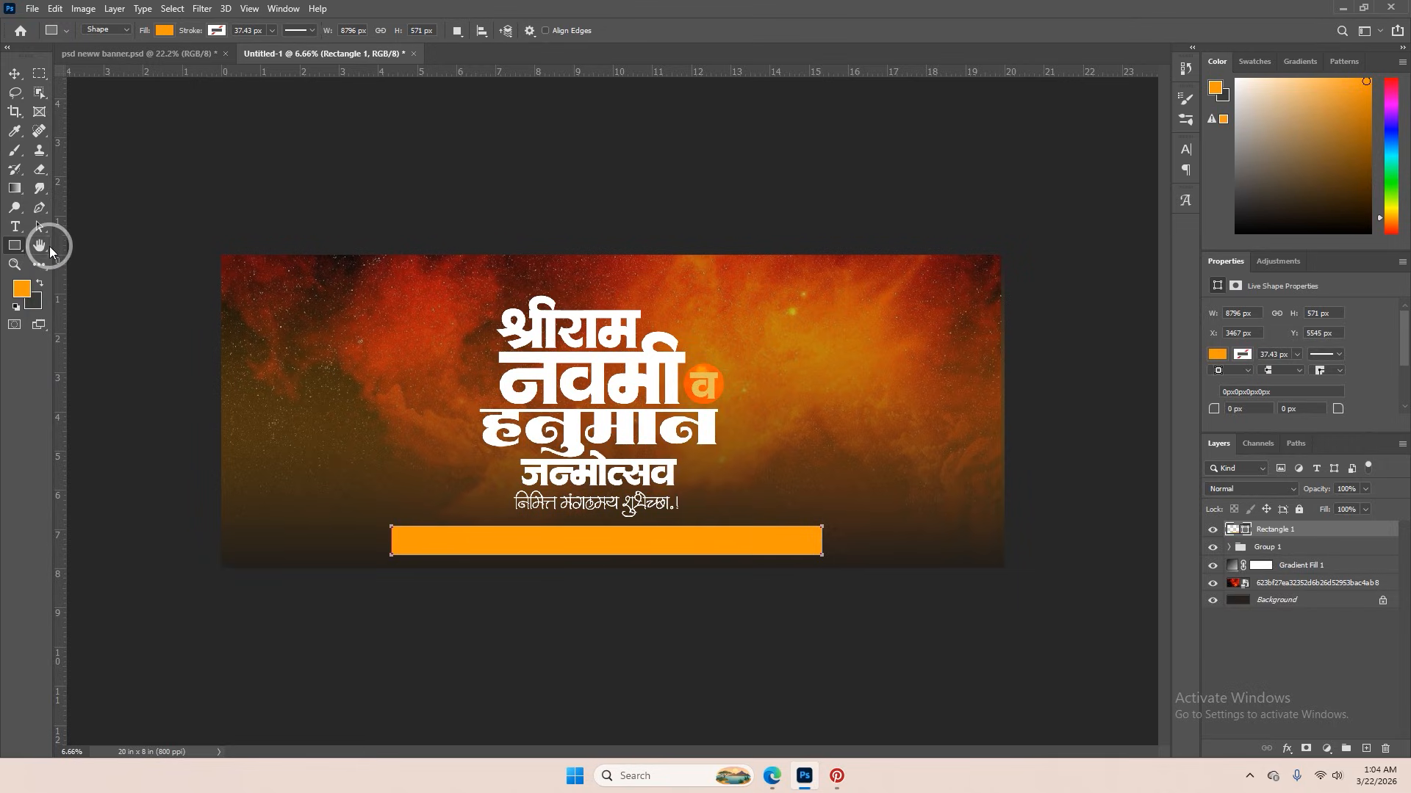
- Apply a Perspective transform to the orange rectangle, widening its top edge symmetrically into a trapezoid
key(v)
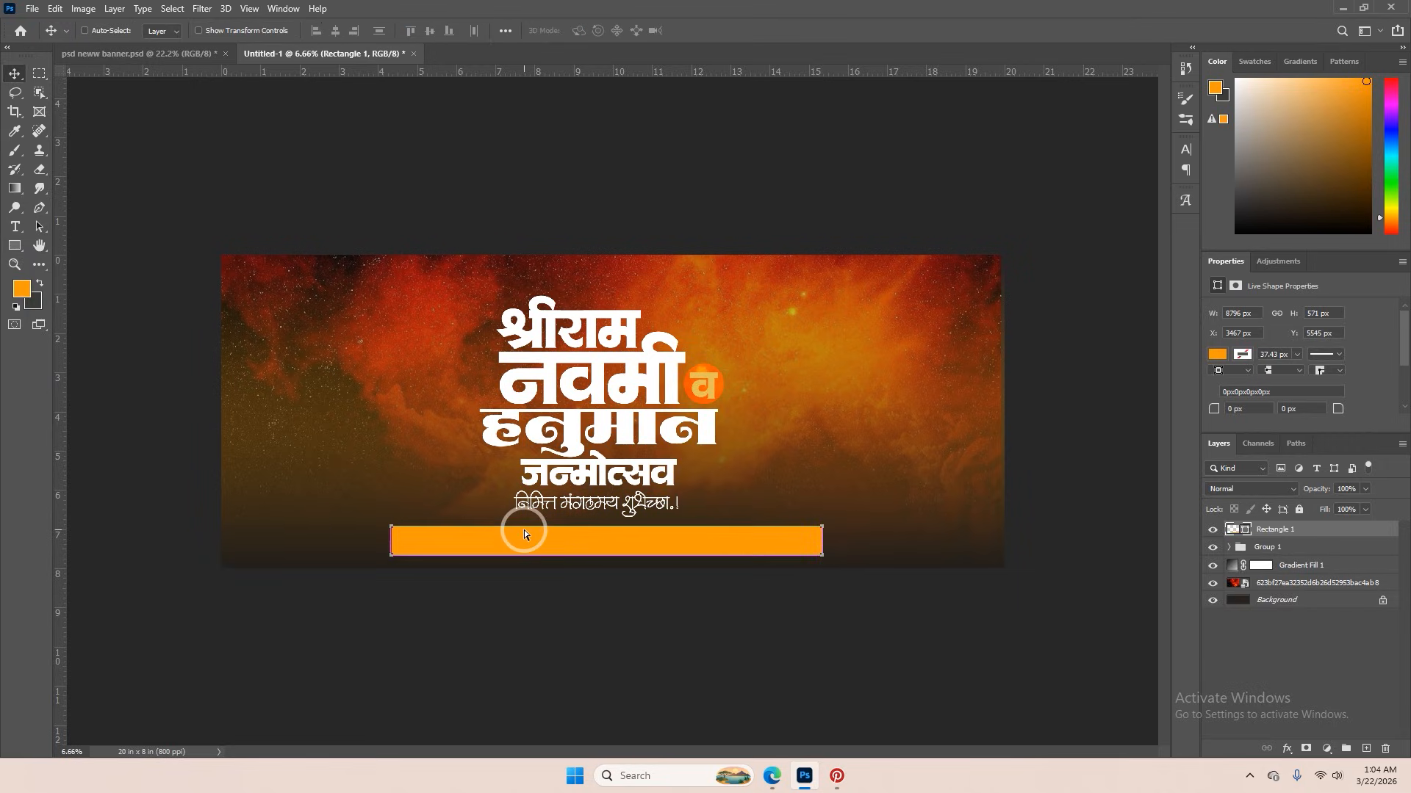
key(ctrl+t)
right_click(532, 535)
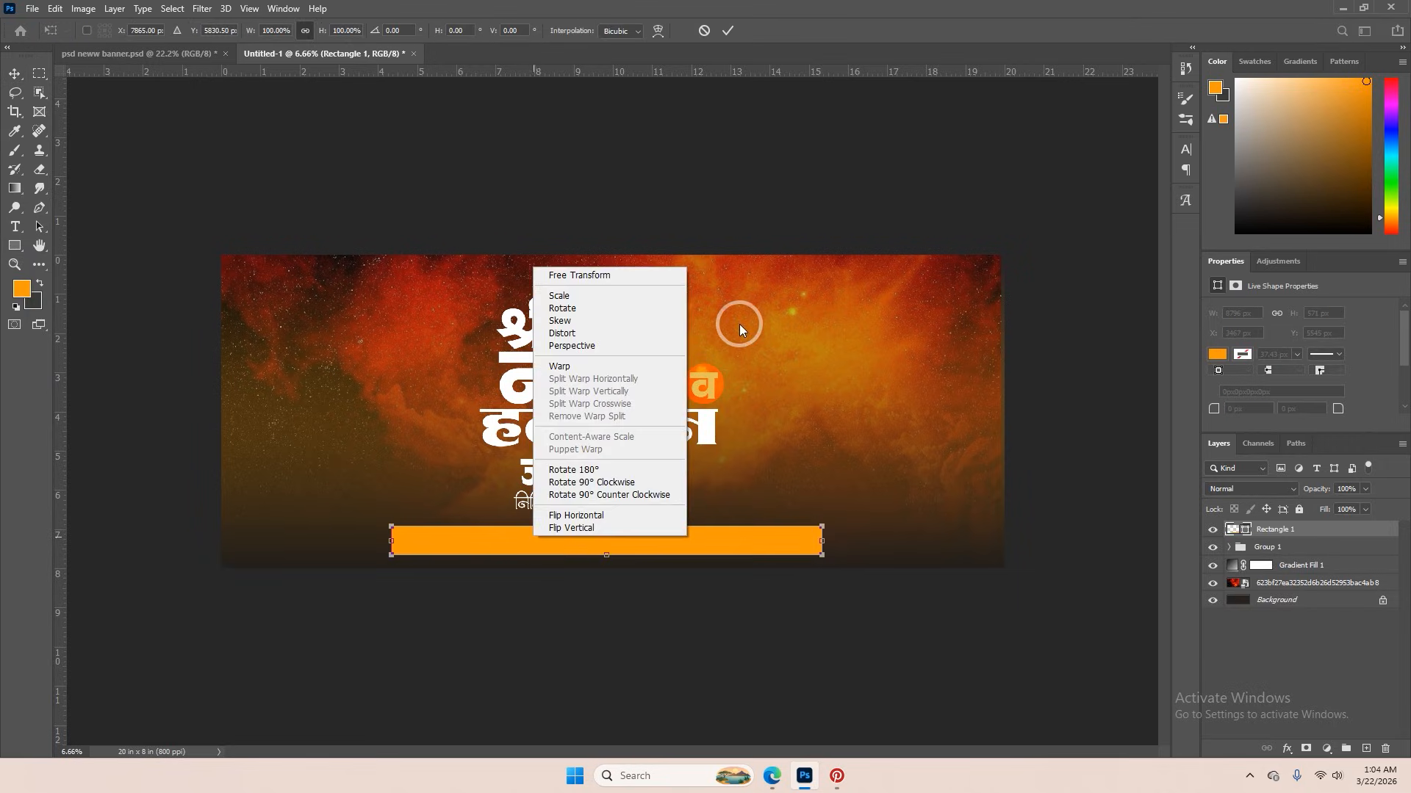
click(557, 347)
drag(822, 526, 831, 526)
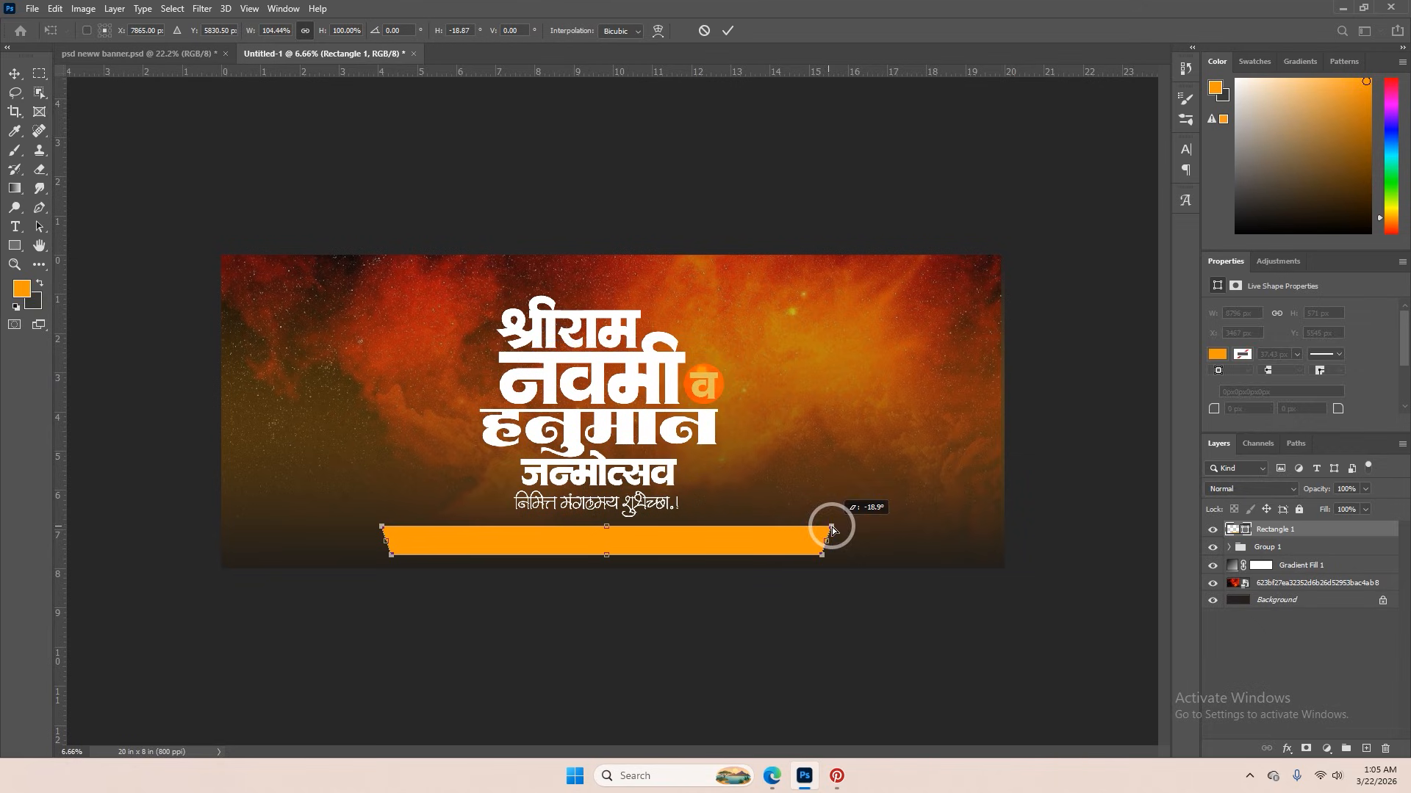
key(Return)
- Move the orange trapezoid bar slightly up towards the greeting line
click(15, 73)
click(670, 550)
key(ctrl+plus)
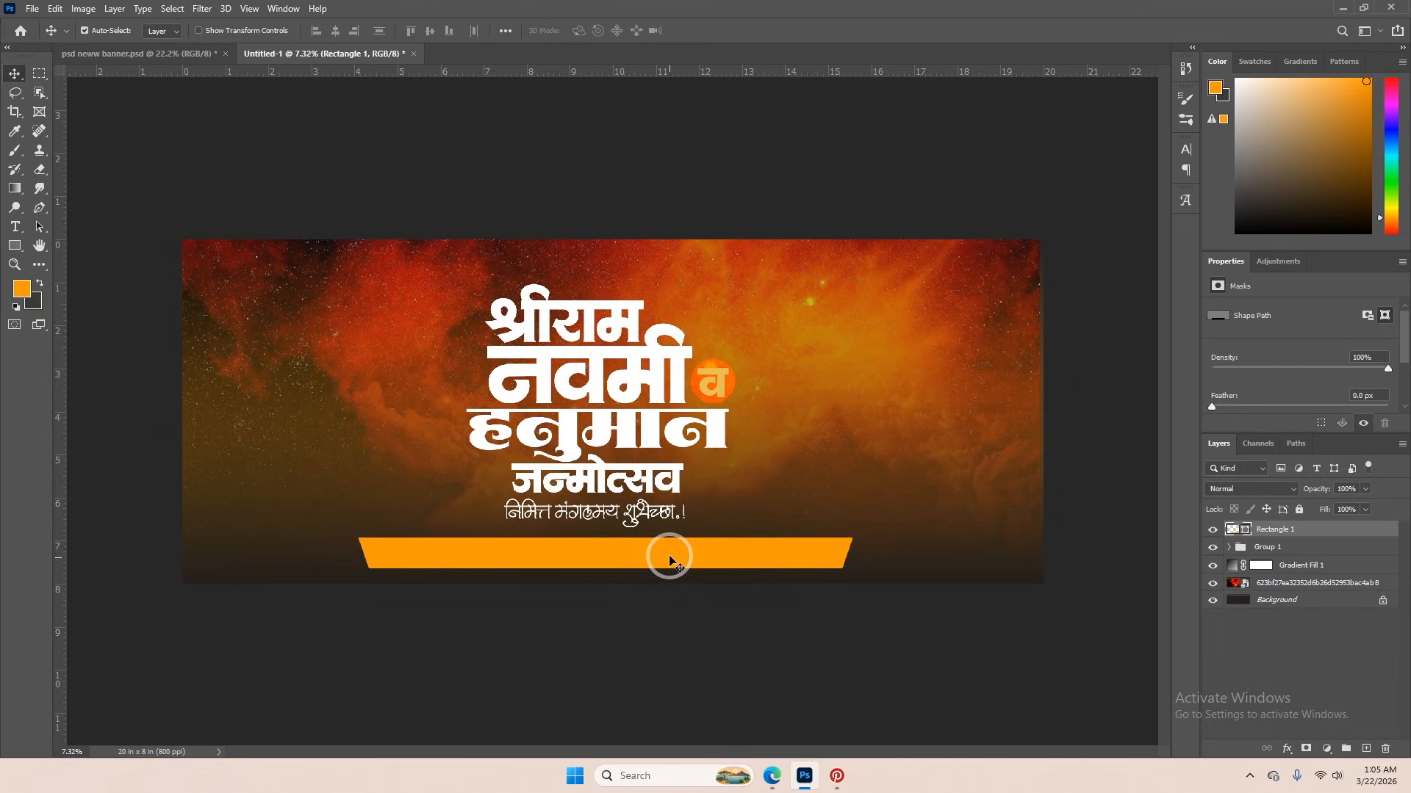
drag(670, 564, 669, 560)
- Change the trapezoid bar's fill to the muted orange d47c36
click(1249, 540)
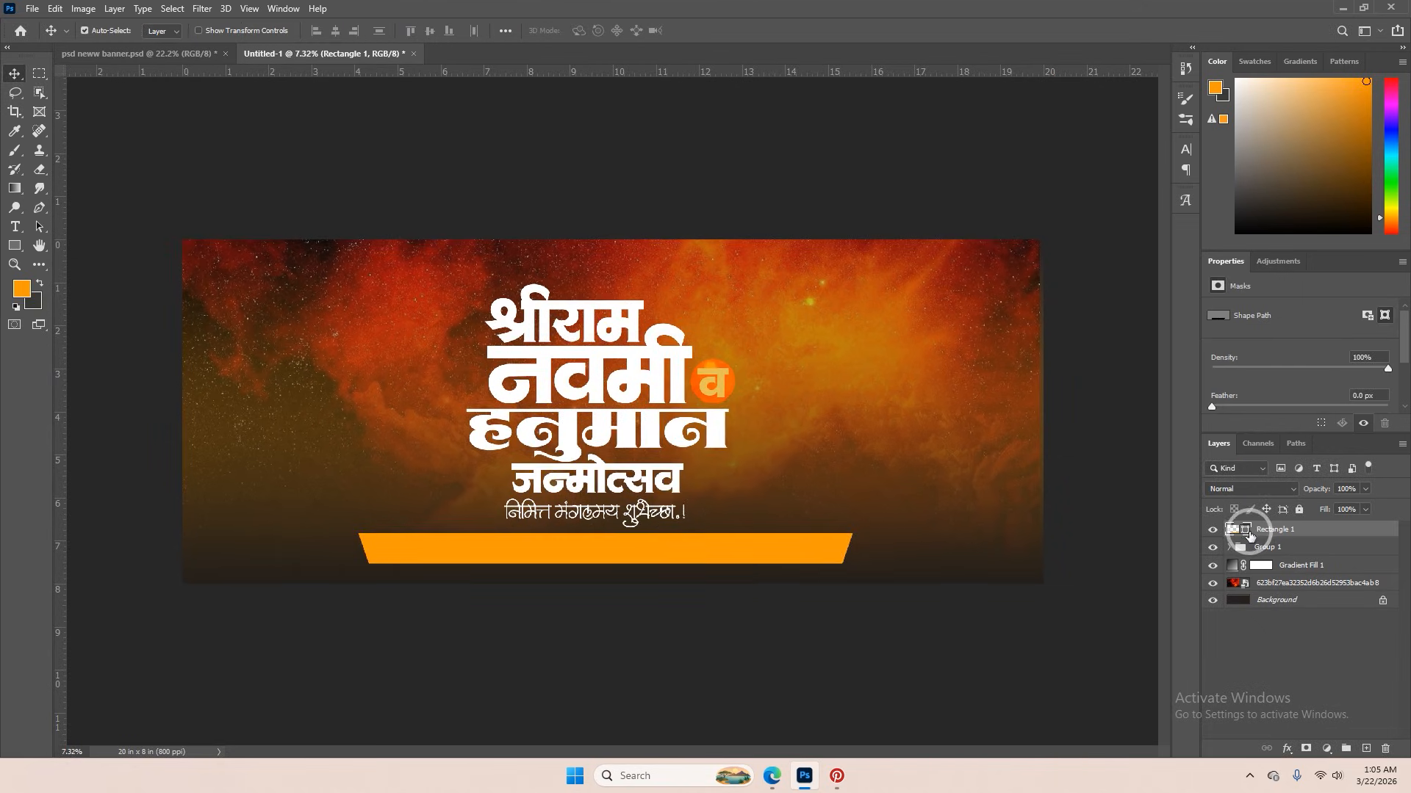
double_click(1249, 536)
drag(866, 309, 1163, 423)
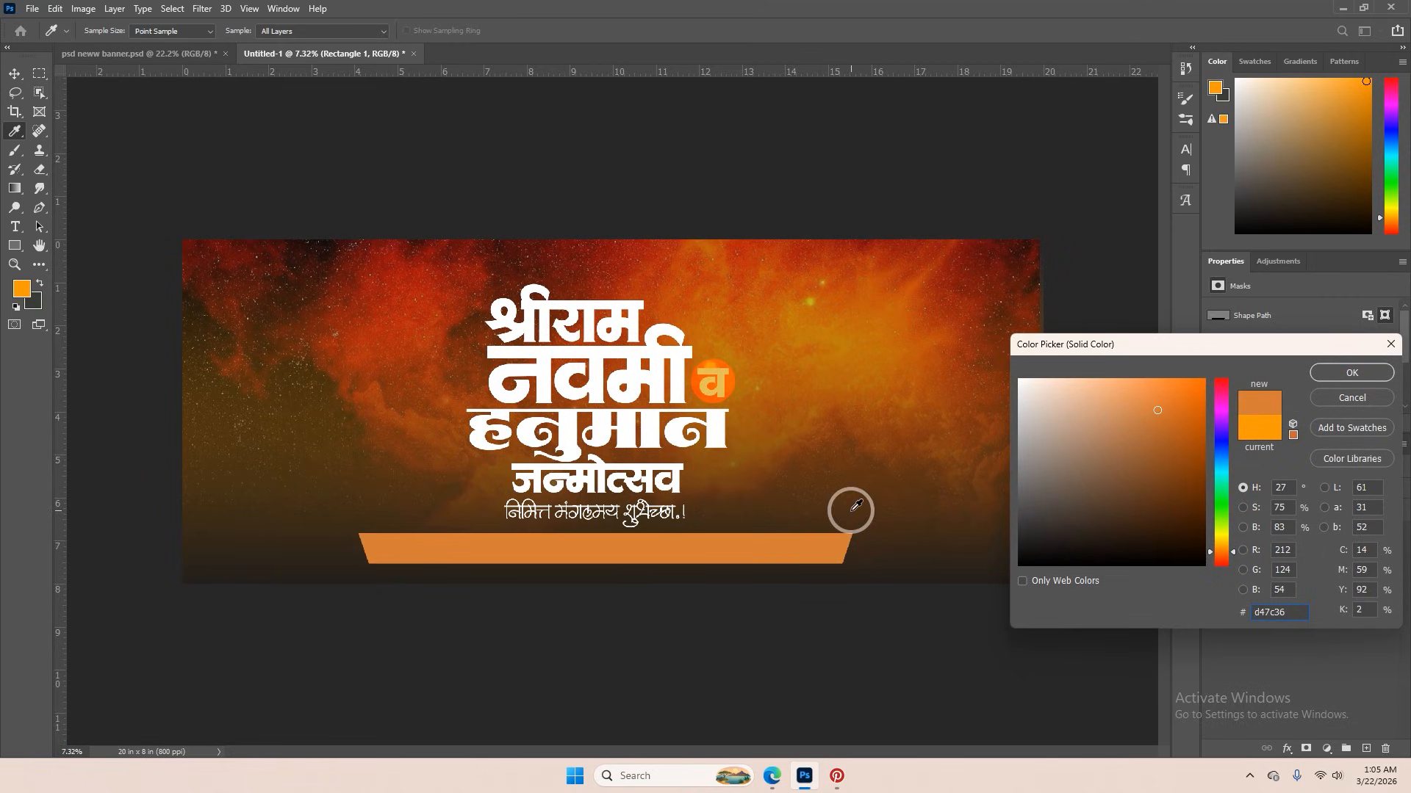
click(1312, 374)
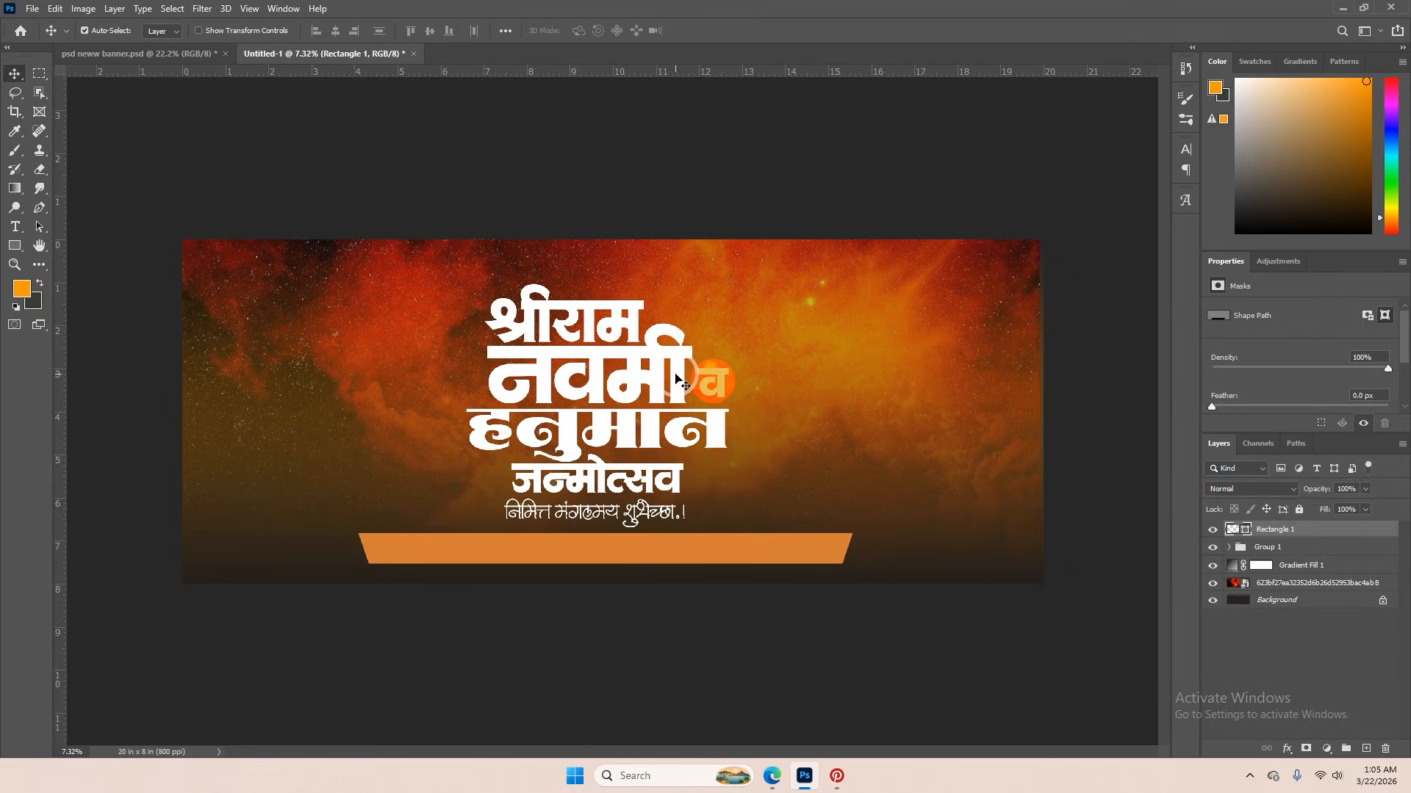
- Scale the title group to about 101.6% and shift it slightly up and to the right
click(1262, 550)
key(ctrl+t)
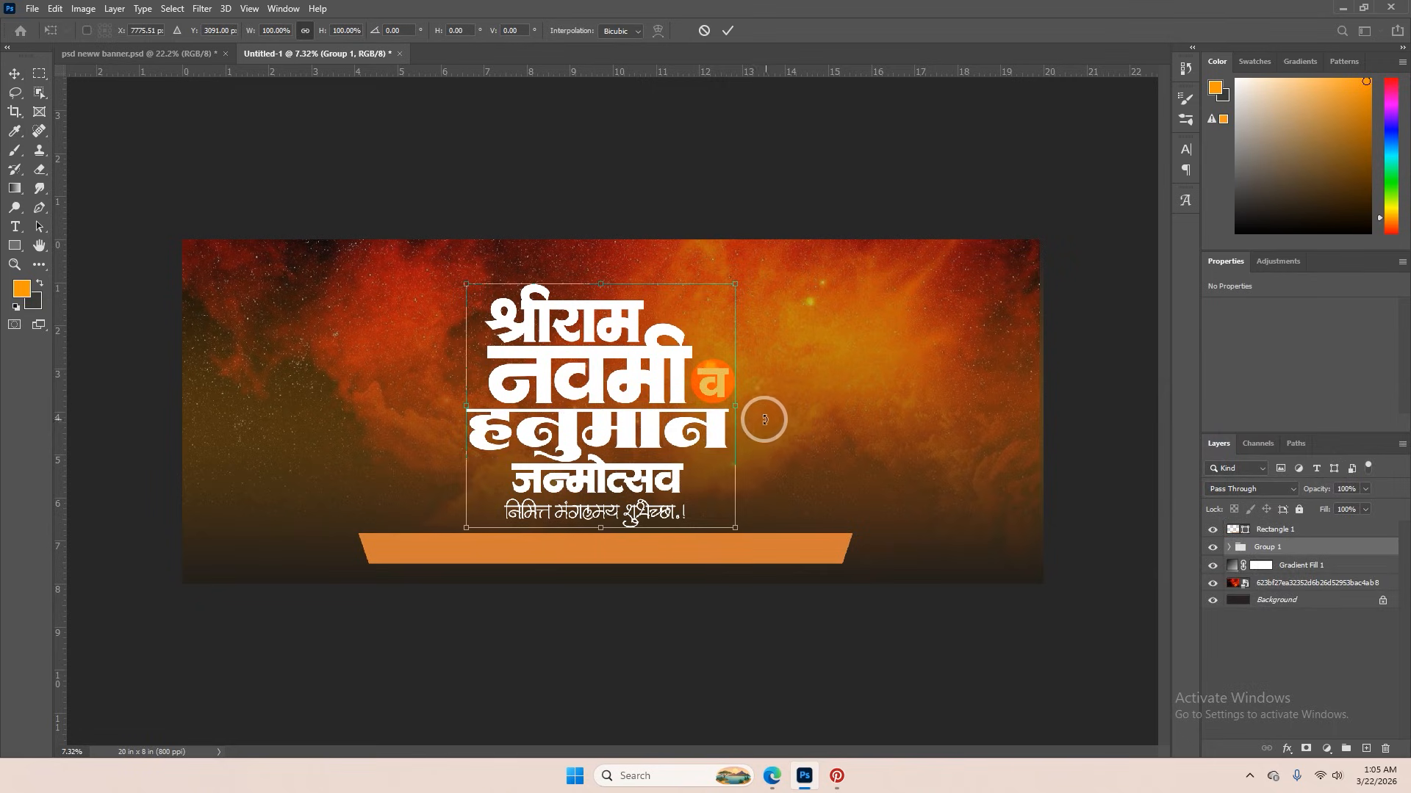
drag(763, 416, 685, 397)
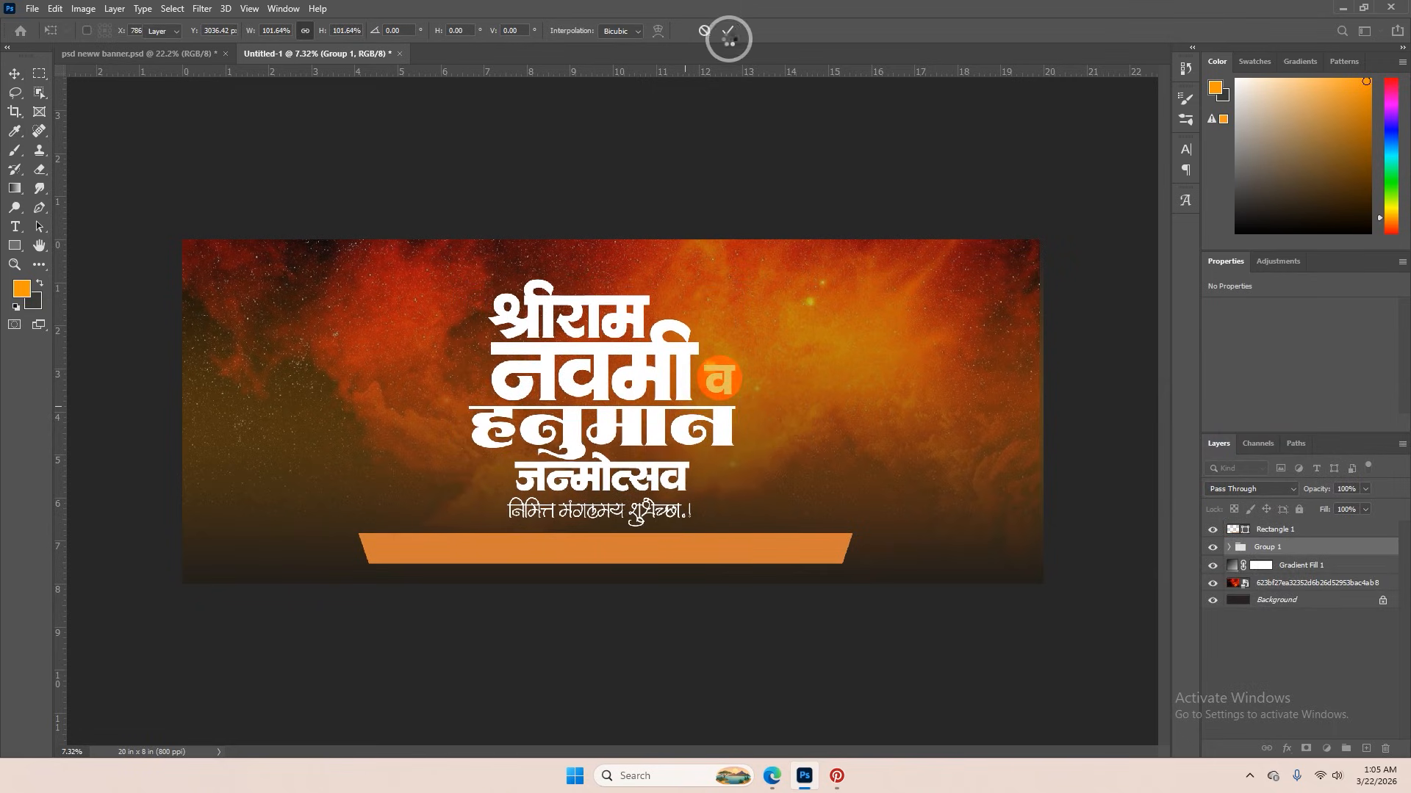
click(727, 32)
- Copy the Hanuman figure from psd neww banner.psd into Untitled-1 and place it left of the titles, about 6.0 x 8.3 in
click(162, 54)
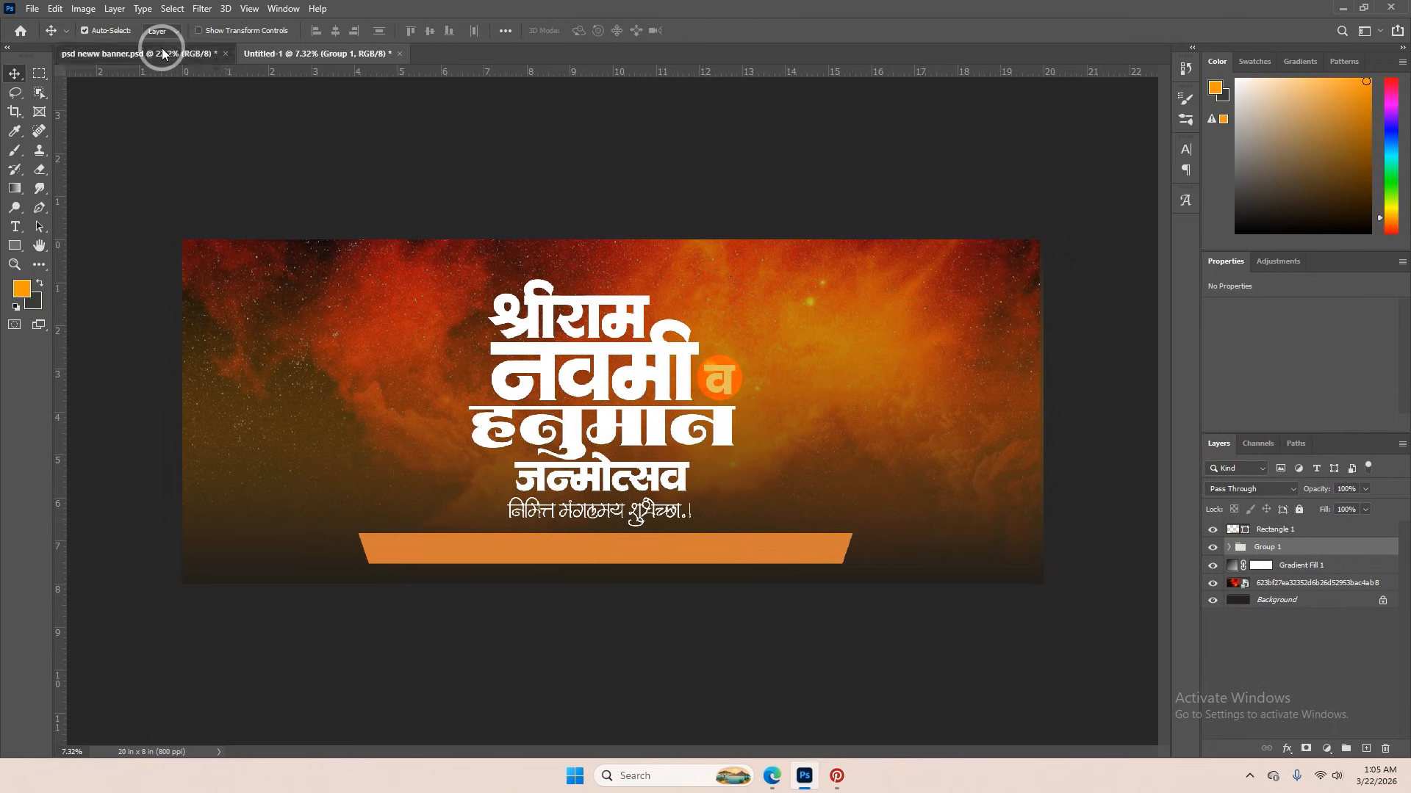
drag(757, 375, 488, 436)
scroll(792, 376, up, 1)
scroll(792, 377, up, 1)
key(ctrl+t)
click(703, 30)
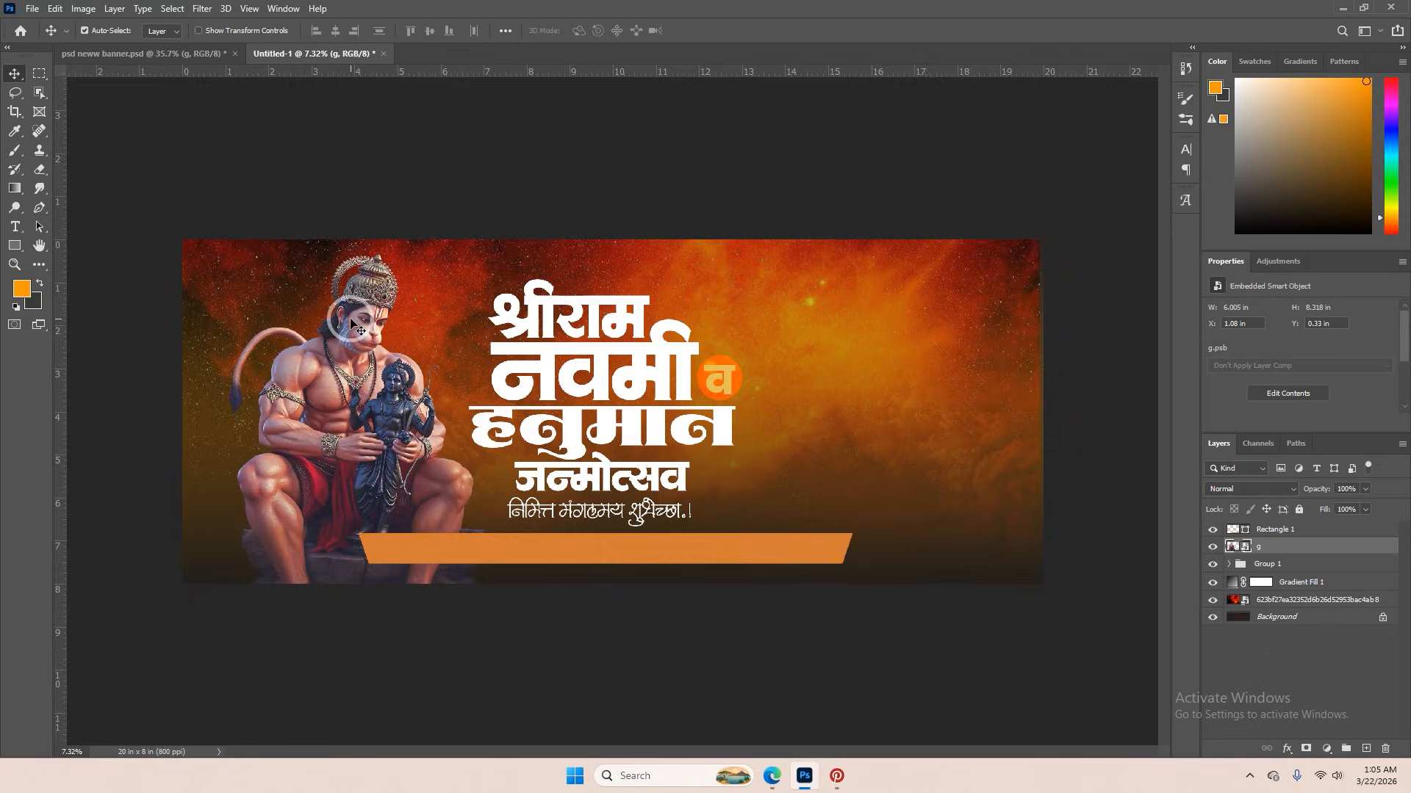
- Add a layer mask to the Hanuman layer and choose the Brush tool for painting on it
scroll(350, 321, up, 5)
scroll(347, 329, down, 4)
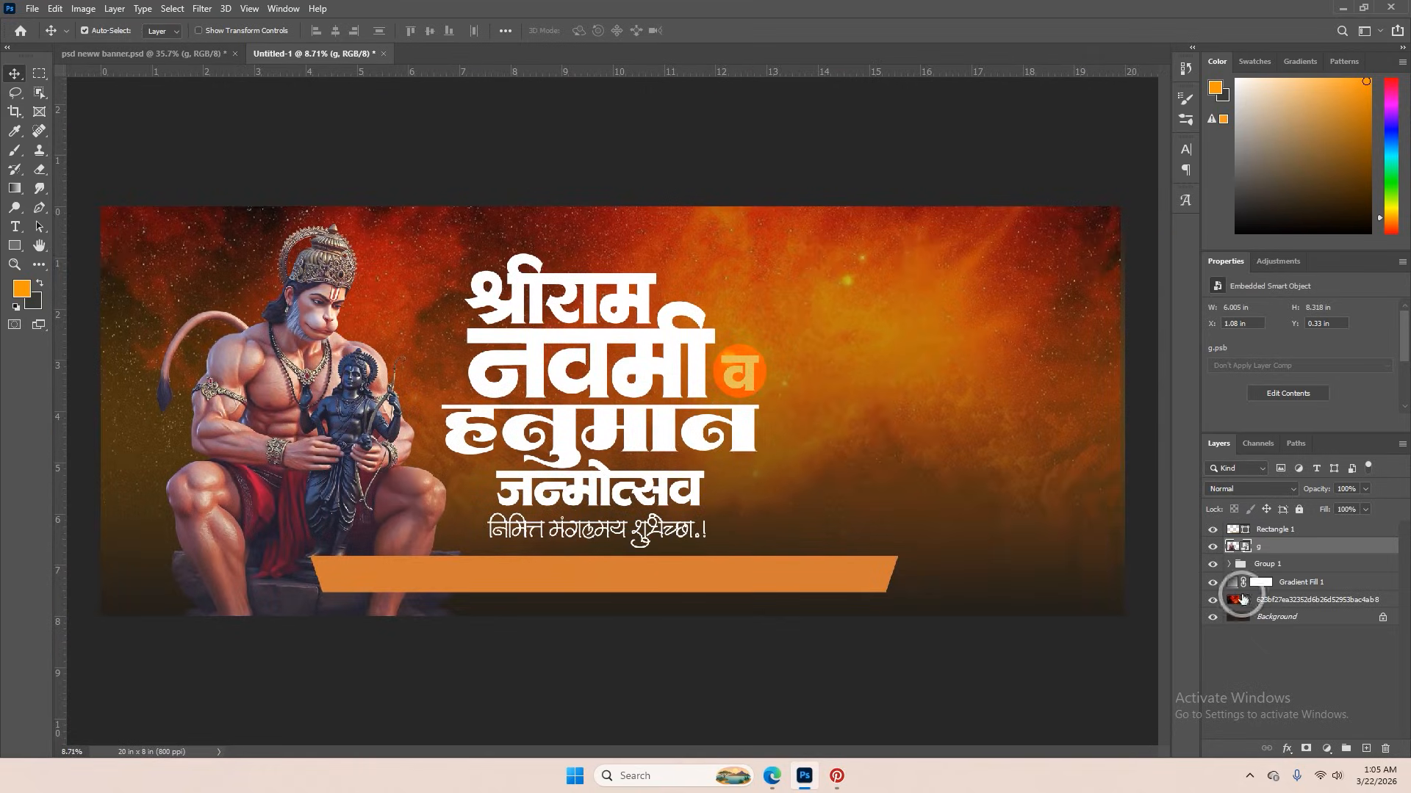
scroll(400, 452, down, 2)
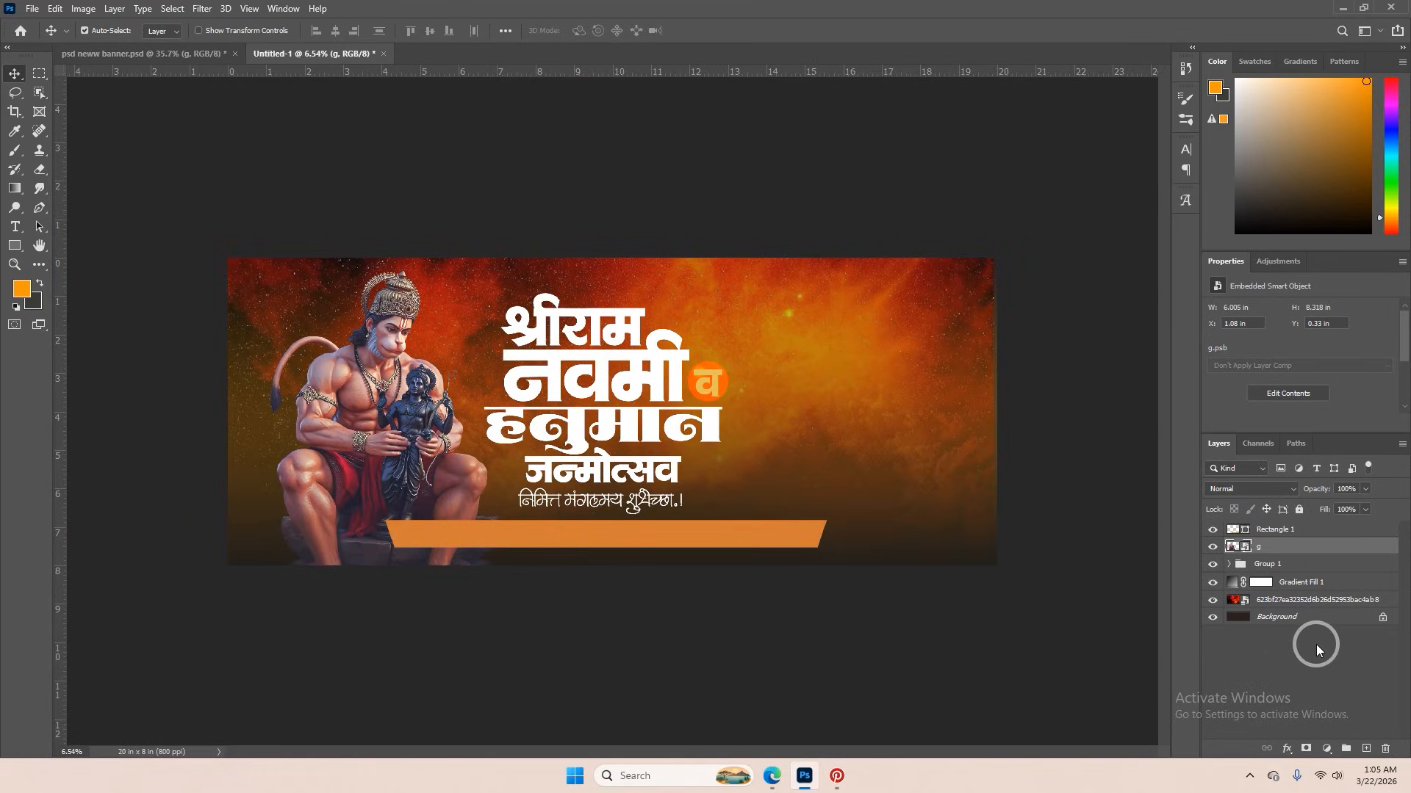
click(1306, 749)
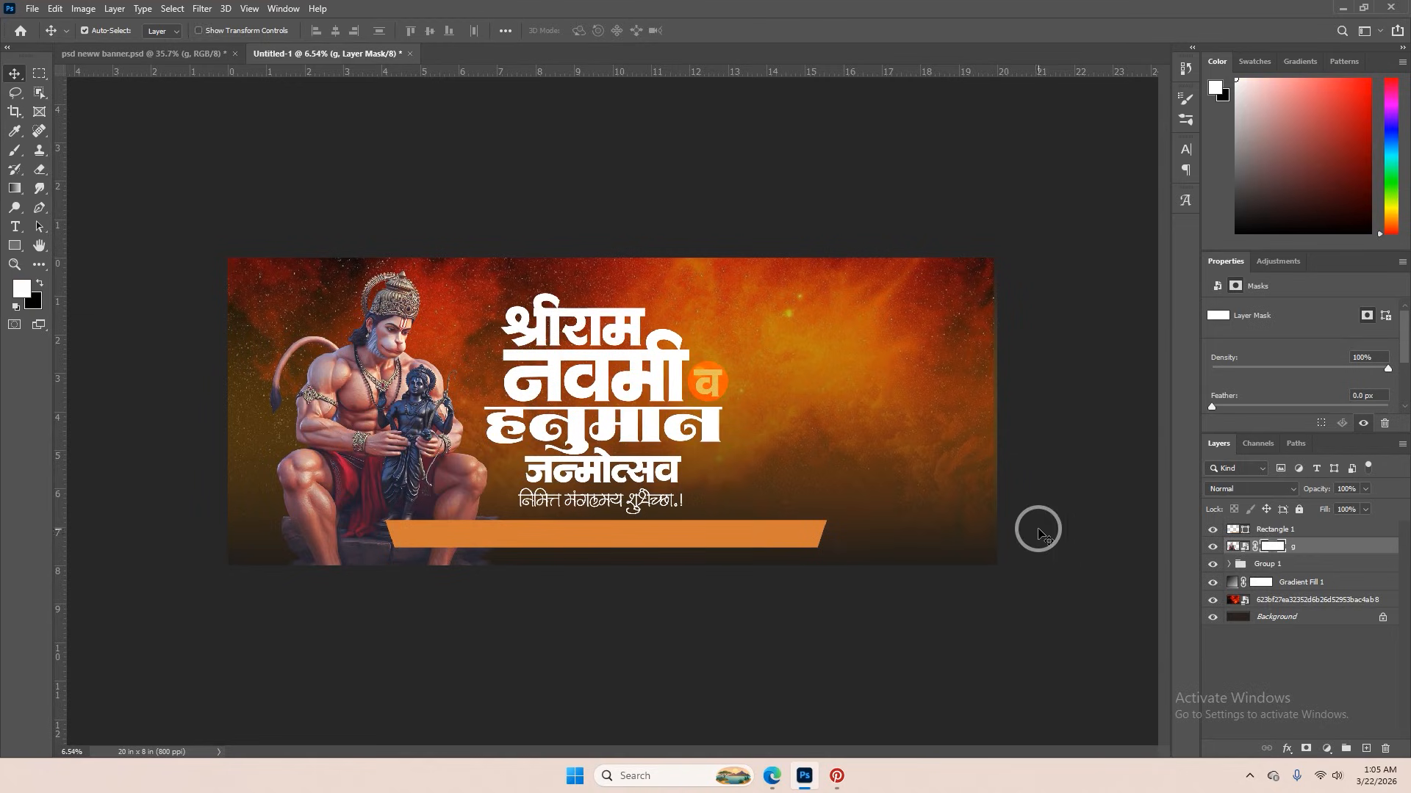
key(b)
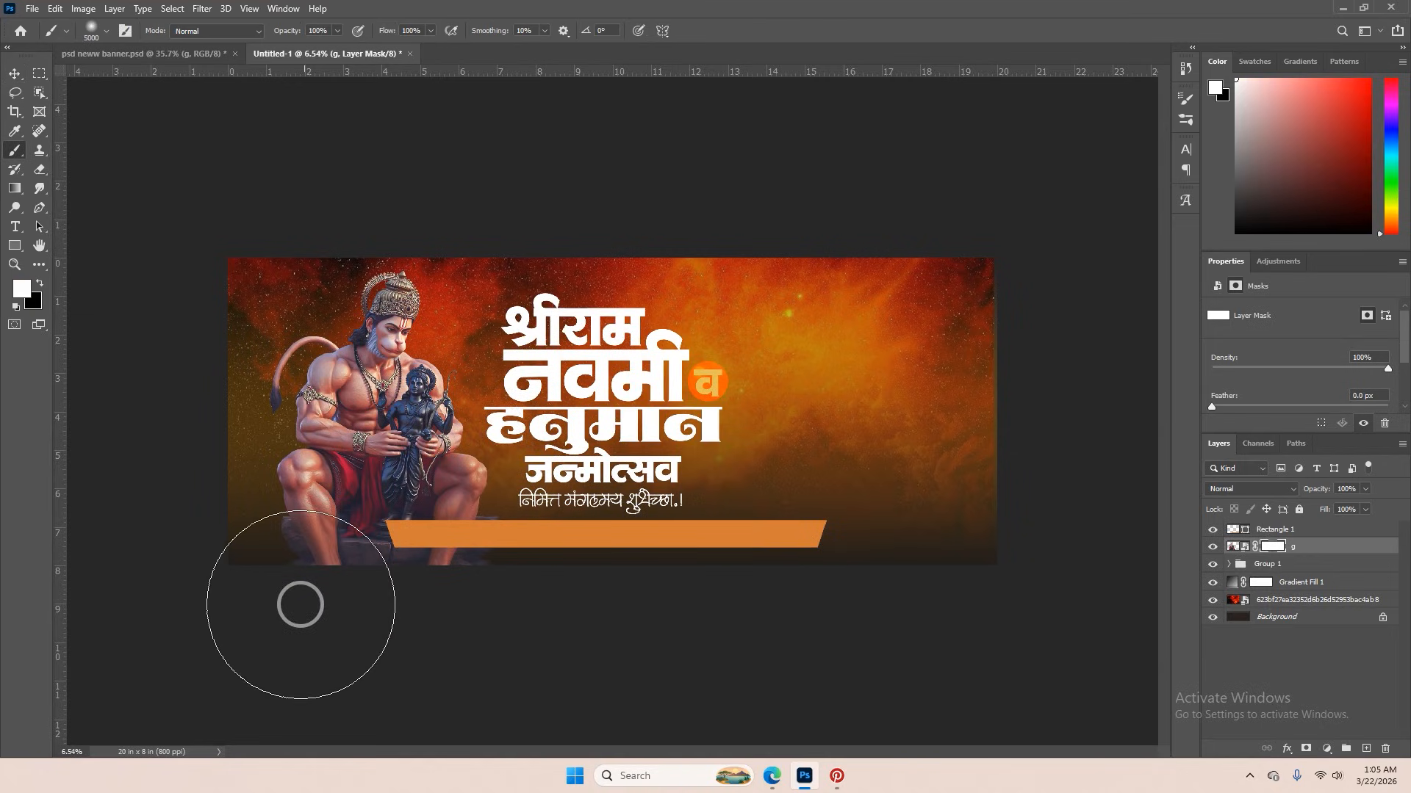
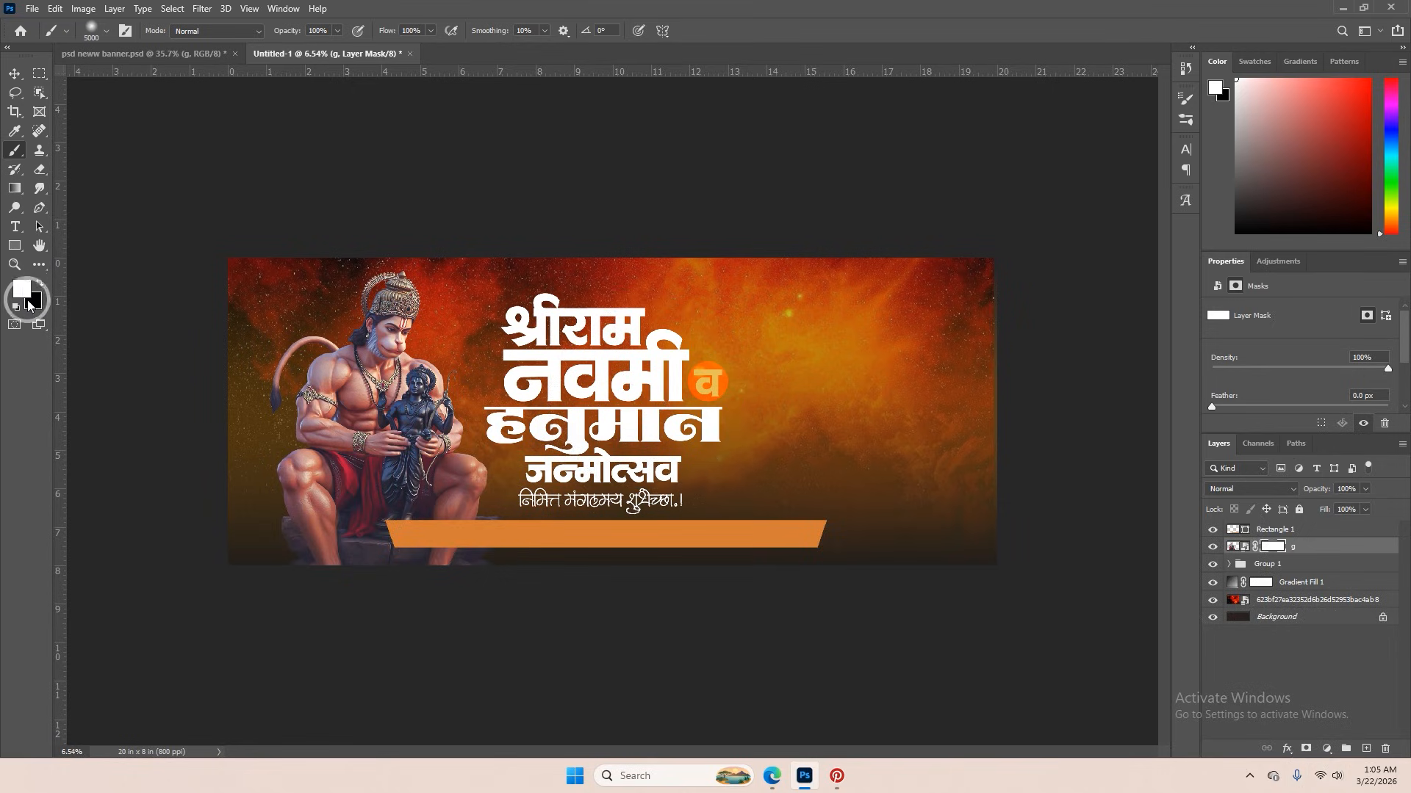
click(22, 288)
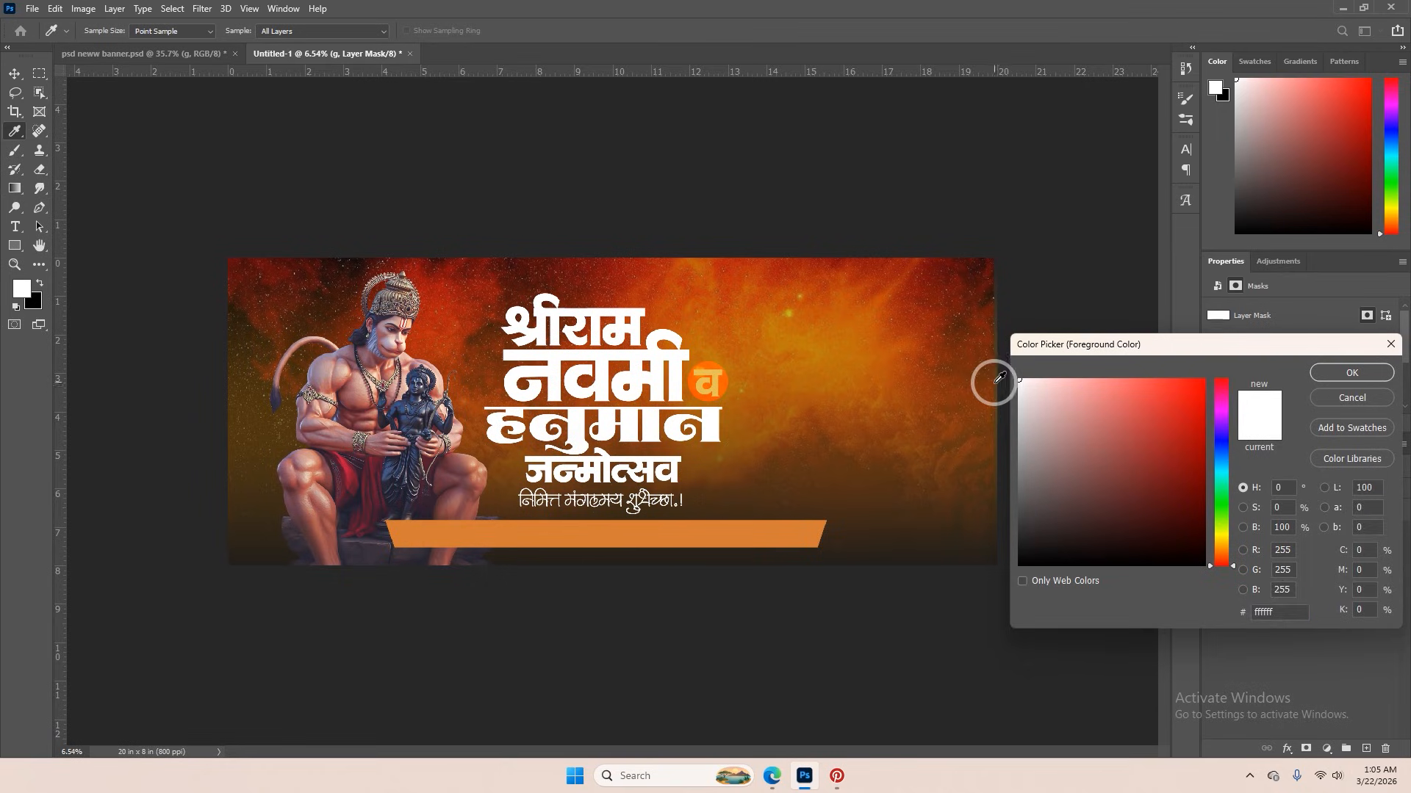
drag(1073, 413, 1225, 355)
click(1338, 373)
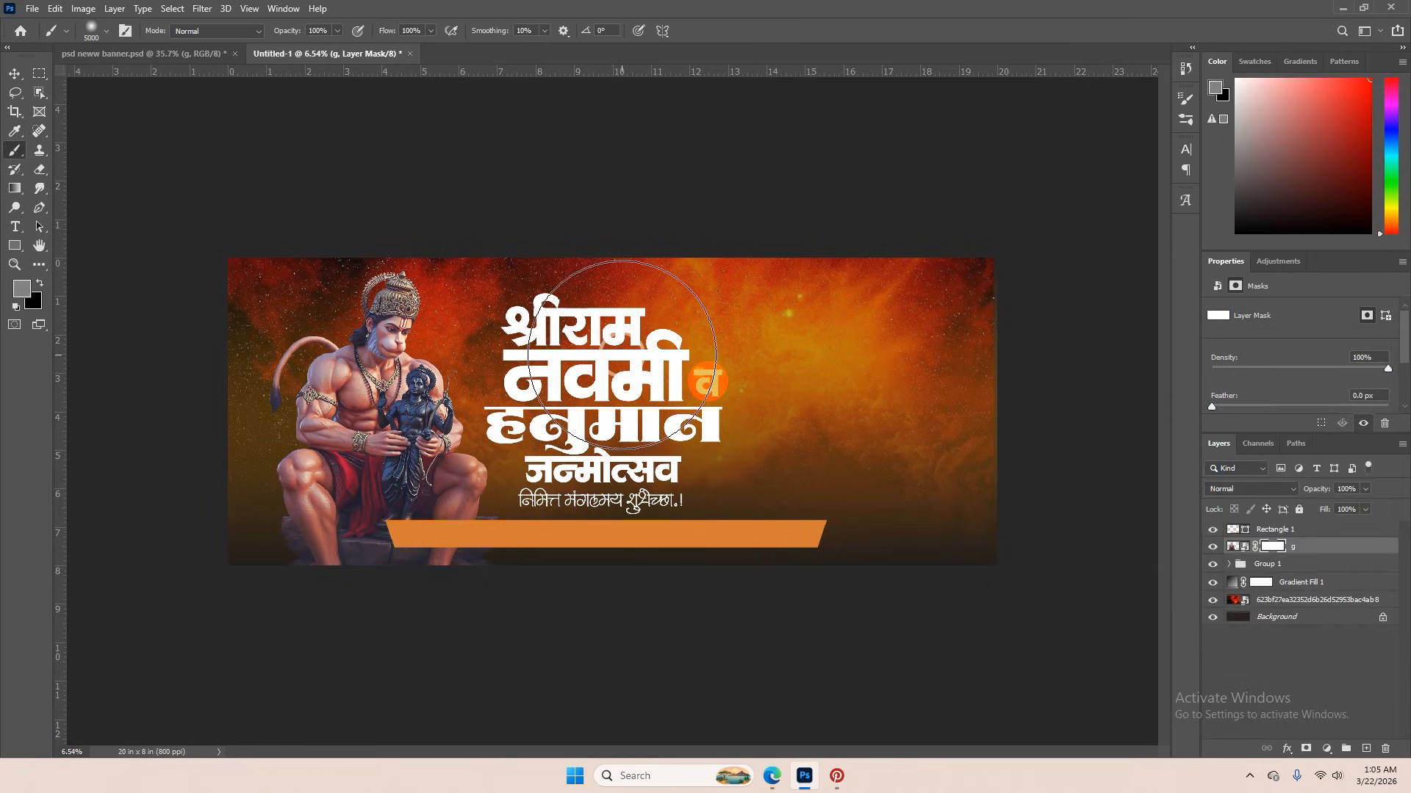
key(d)
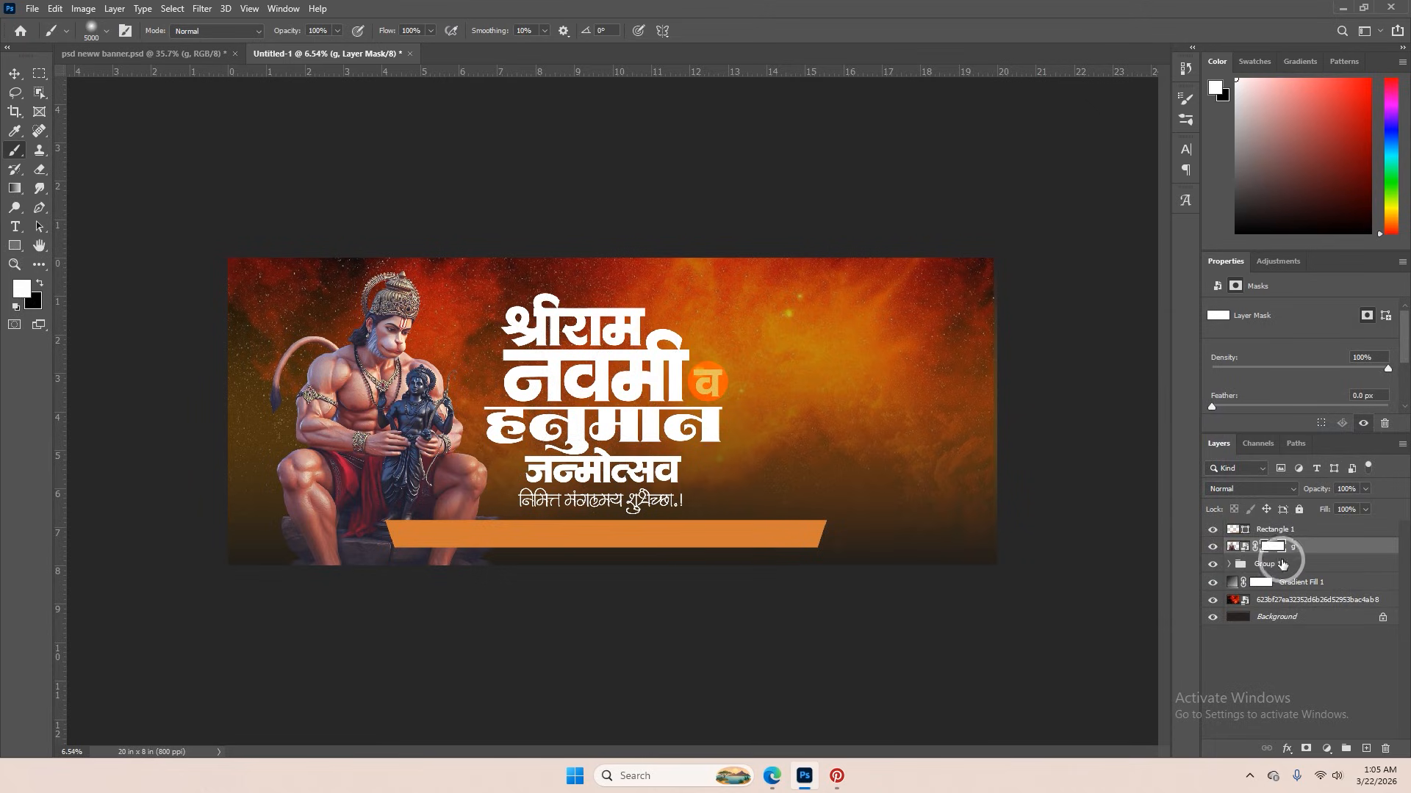
- Paint black on the Hanuman layer's mask with the large soft brush, fading the figure's feet into the dark lower edge
click(40, 283)
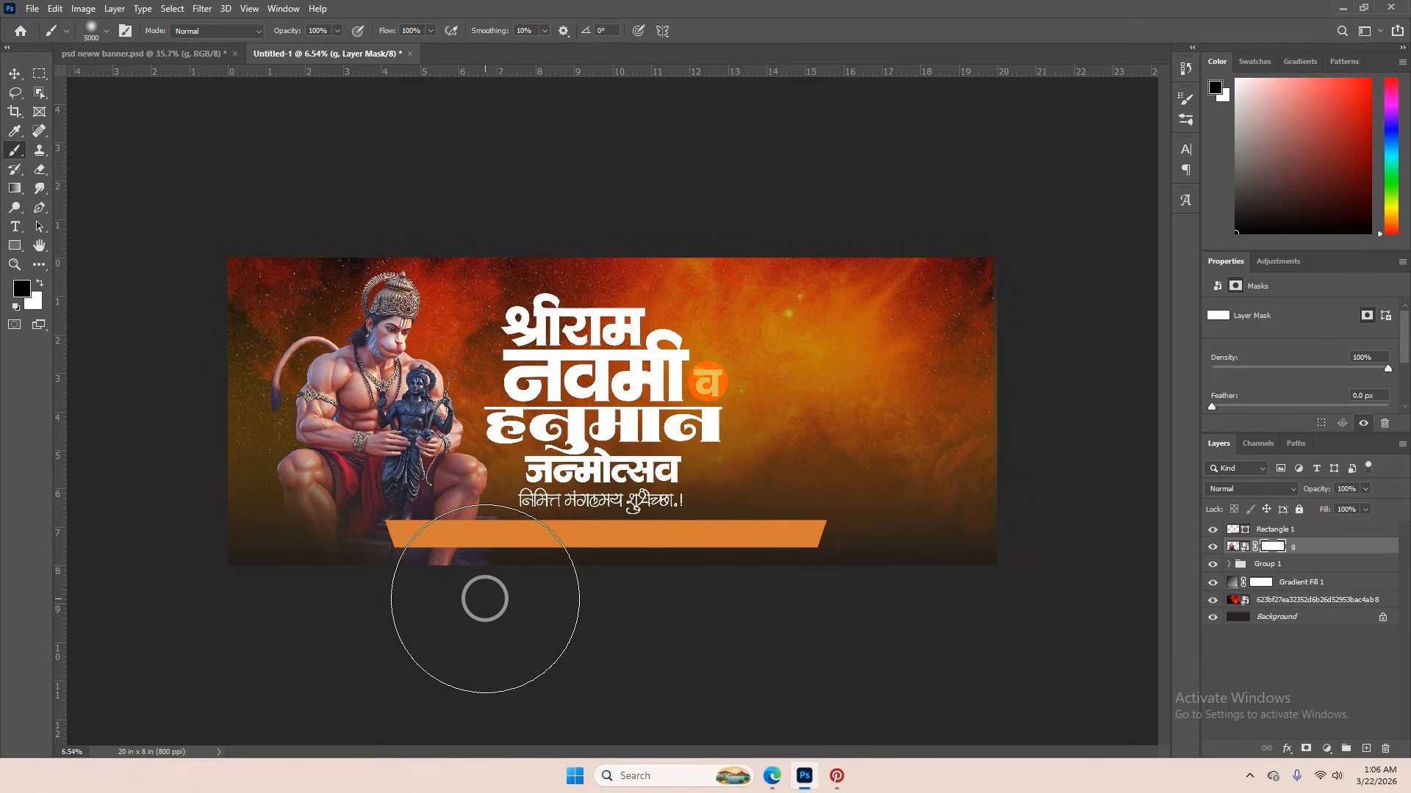
mouse_move(485, 599)
mouse_down()
mouse_move(504, 620)
mouse_move(523, 596)
mouse_move(536, 630)
mouse_up()
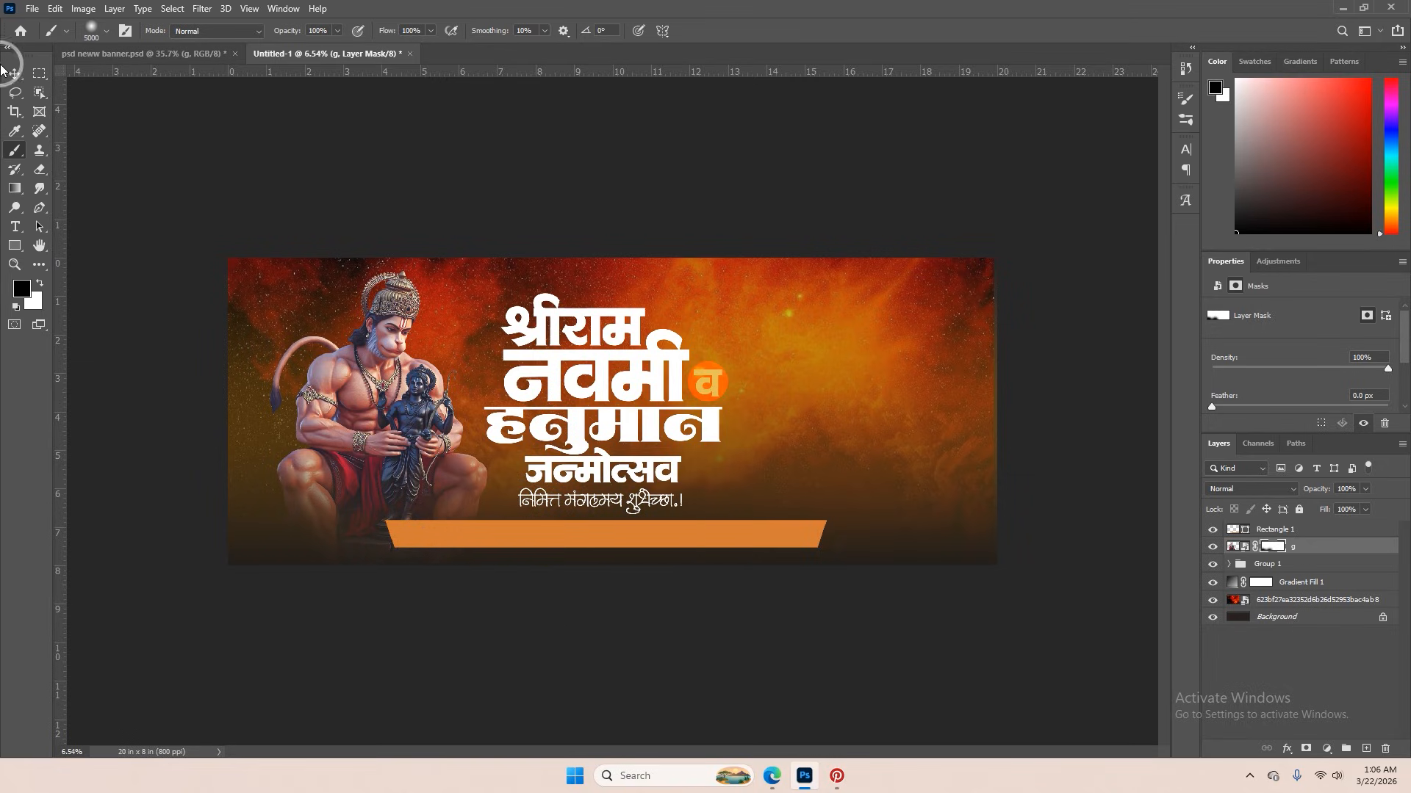
click(15, 73)
click(81, 9)
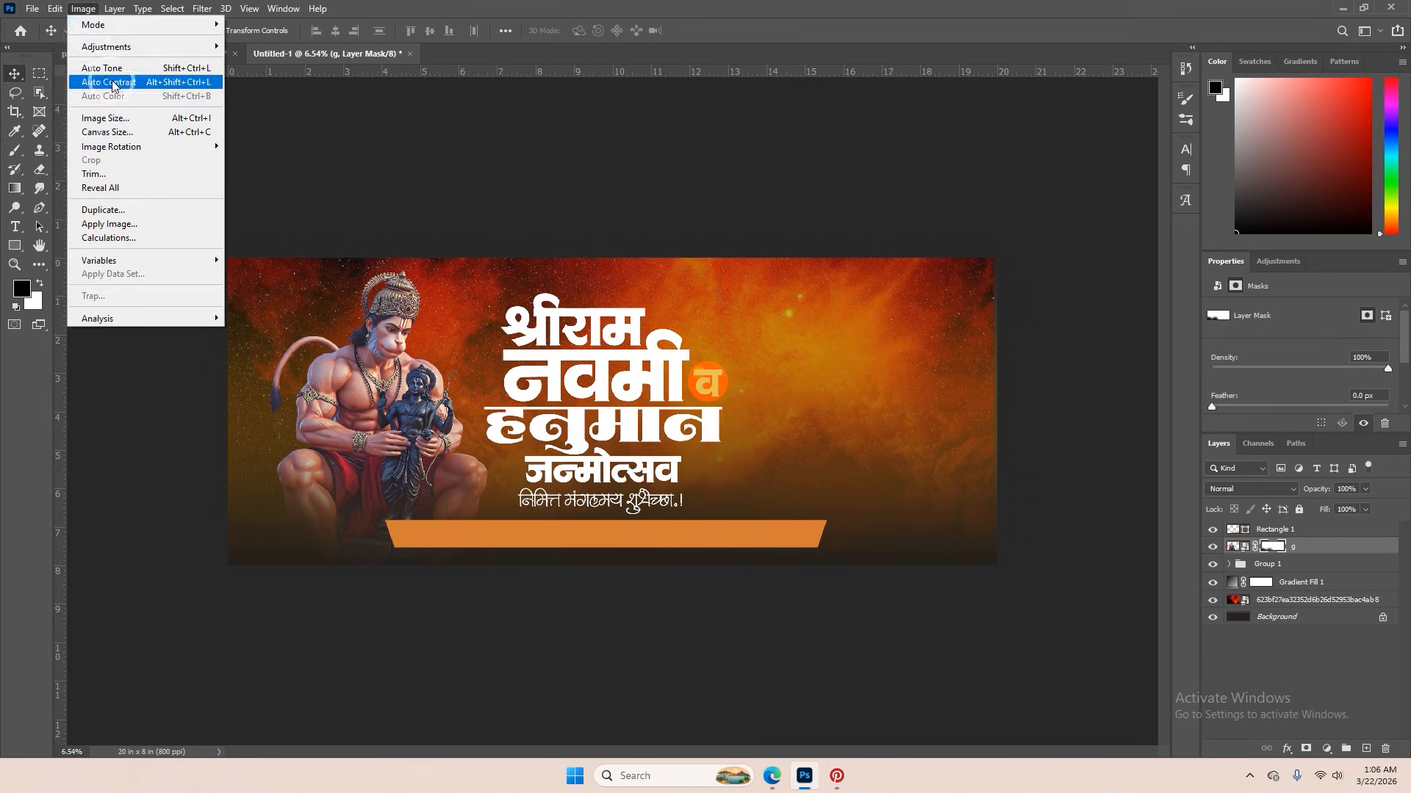
click(103, 122)
click(924, 150)
- Apply the Camera Raw Filter to the Hanuman image, setting Contrast +37, Shadows +6, Whites +17 and Blacks -21
scroll(416, 519, up, 4)
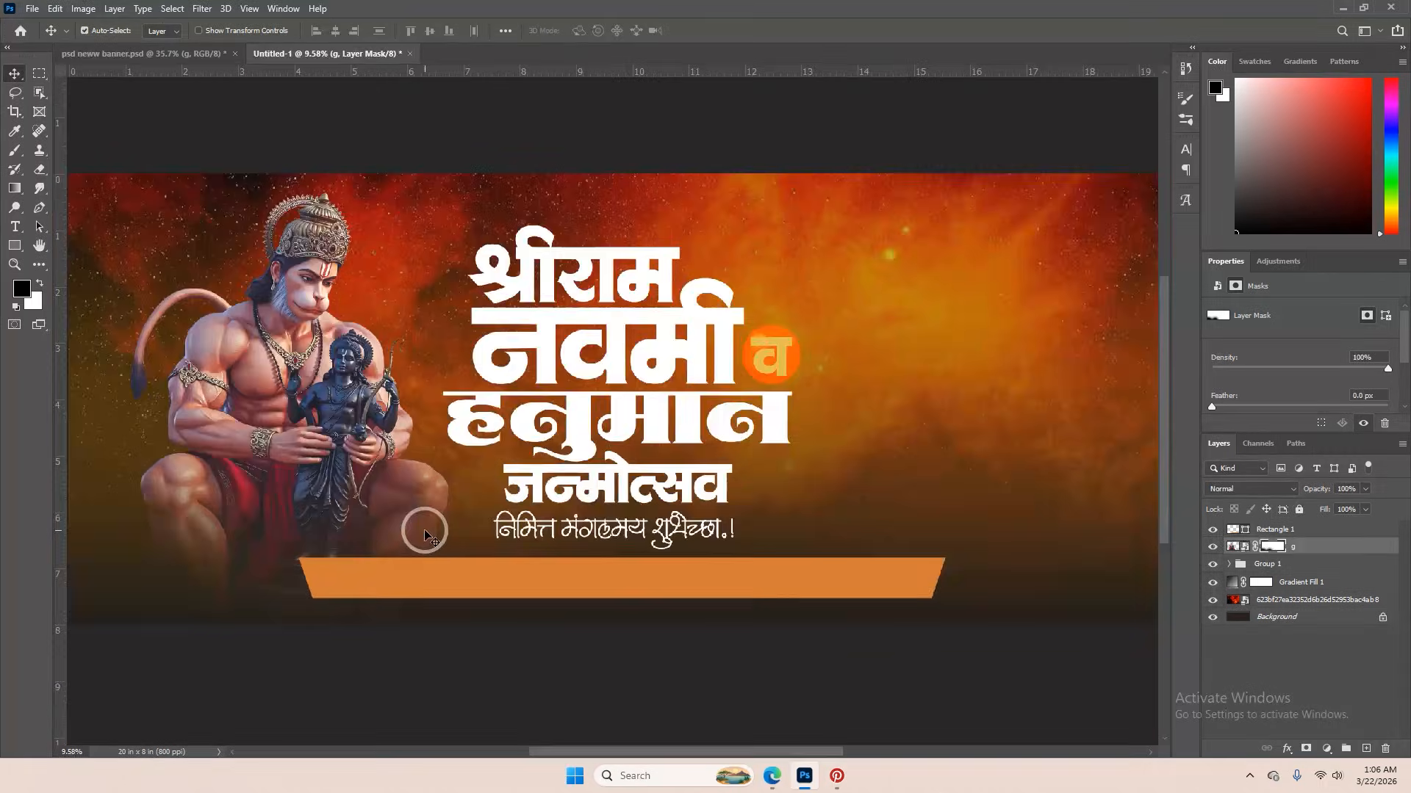
scroll(611, 522, down, 2)
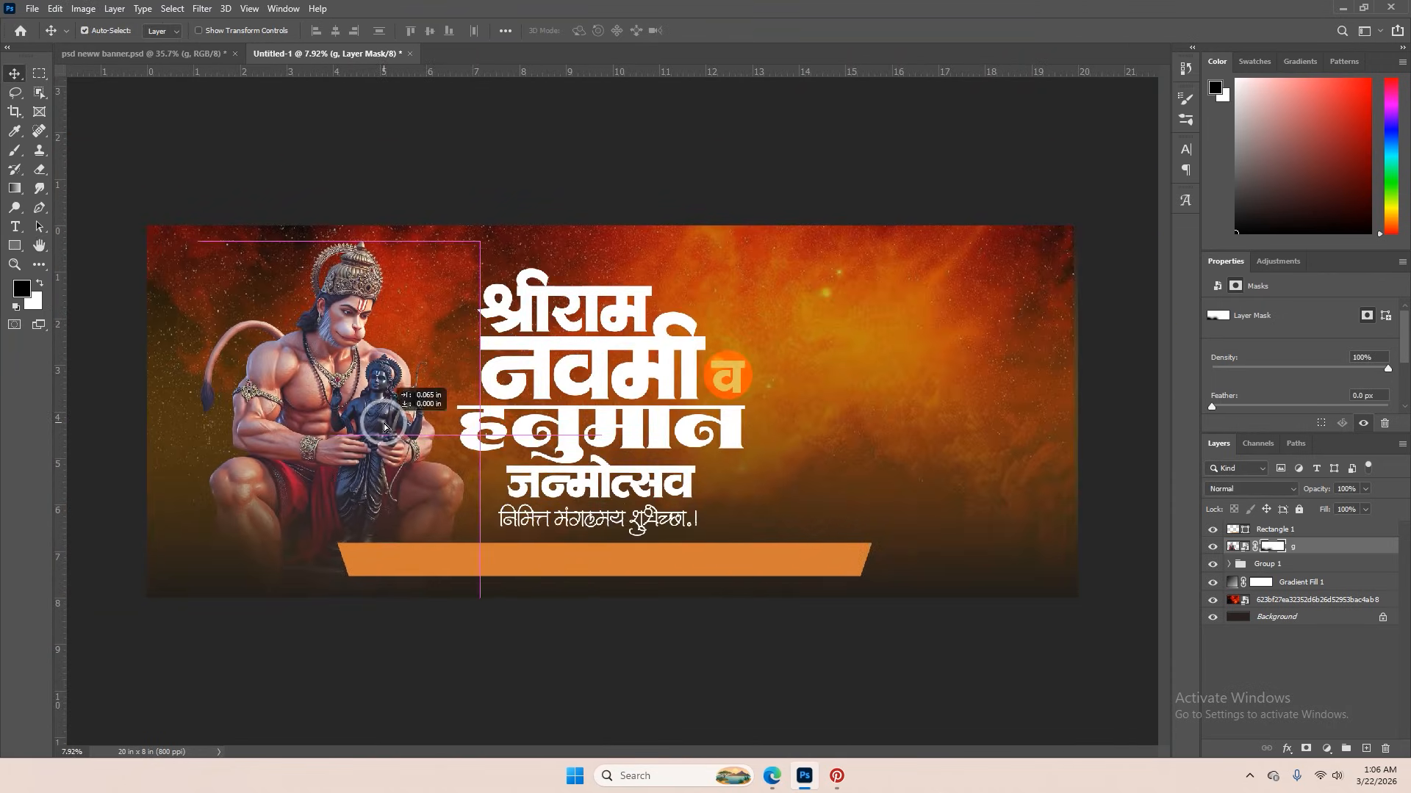
click(1231, 548)
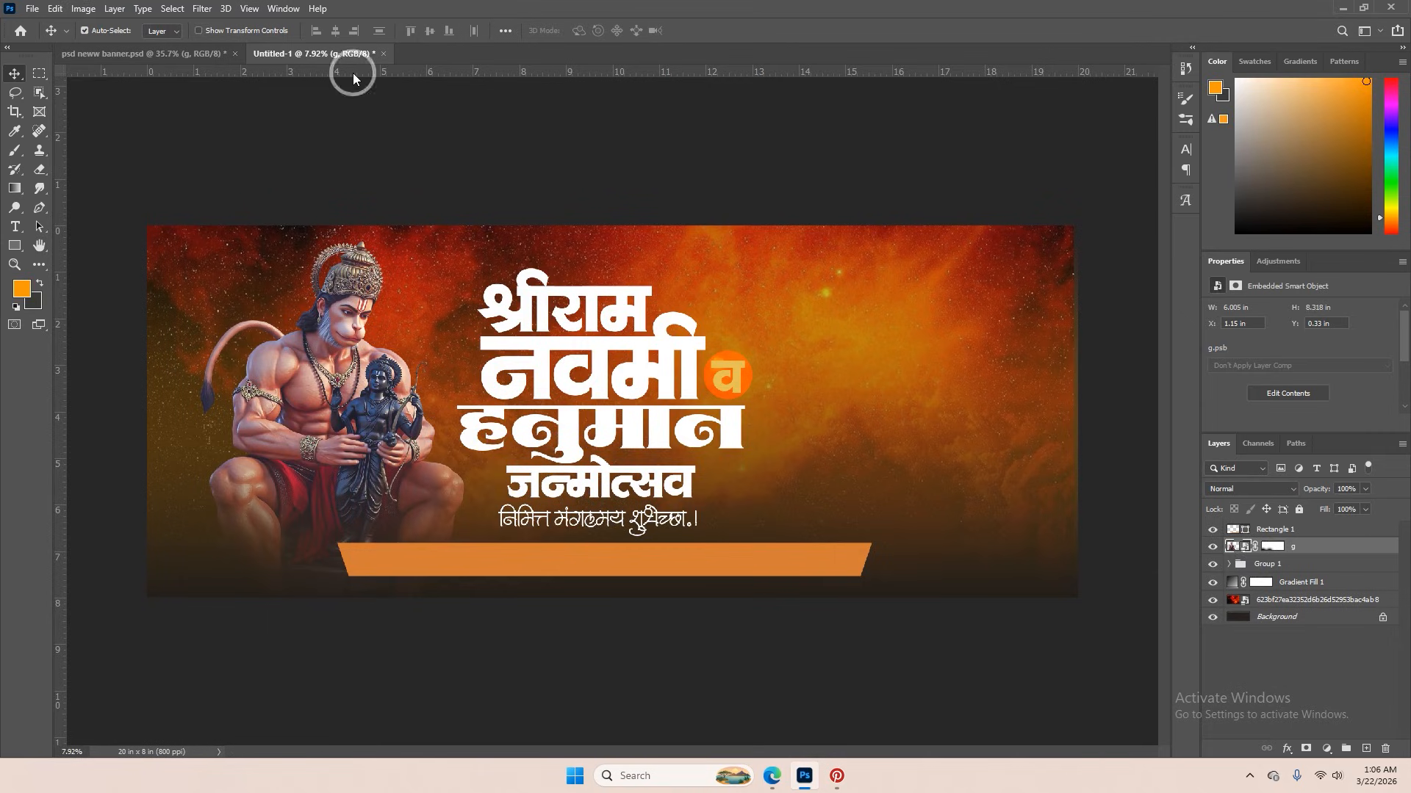
click(206, 8)
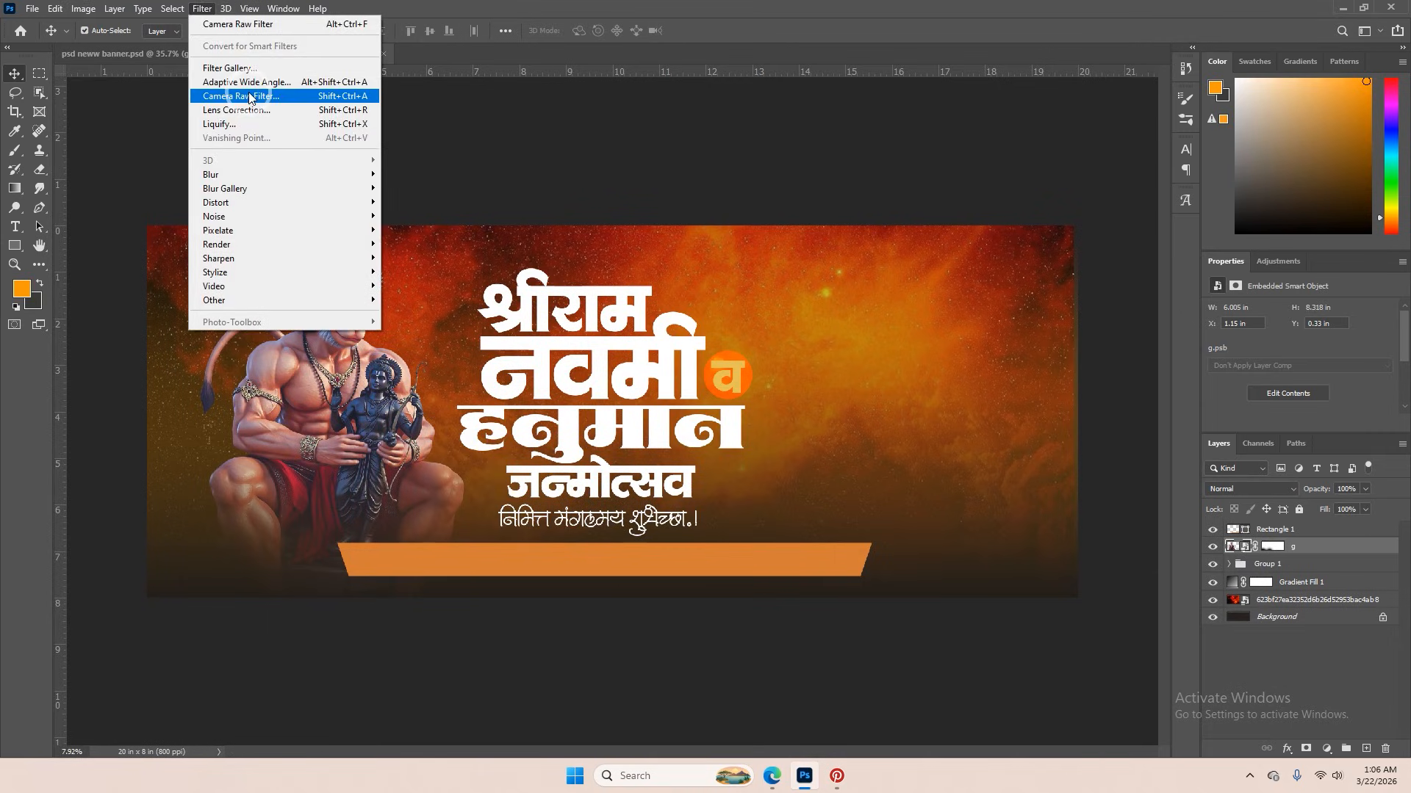
click(242, 96)
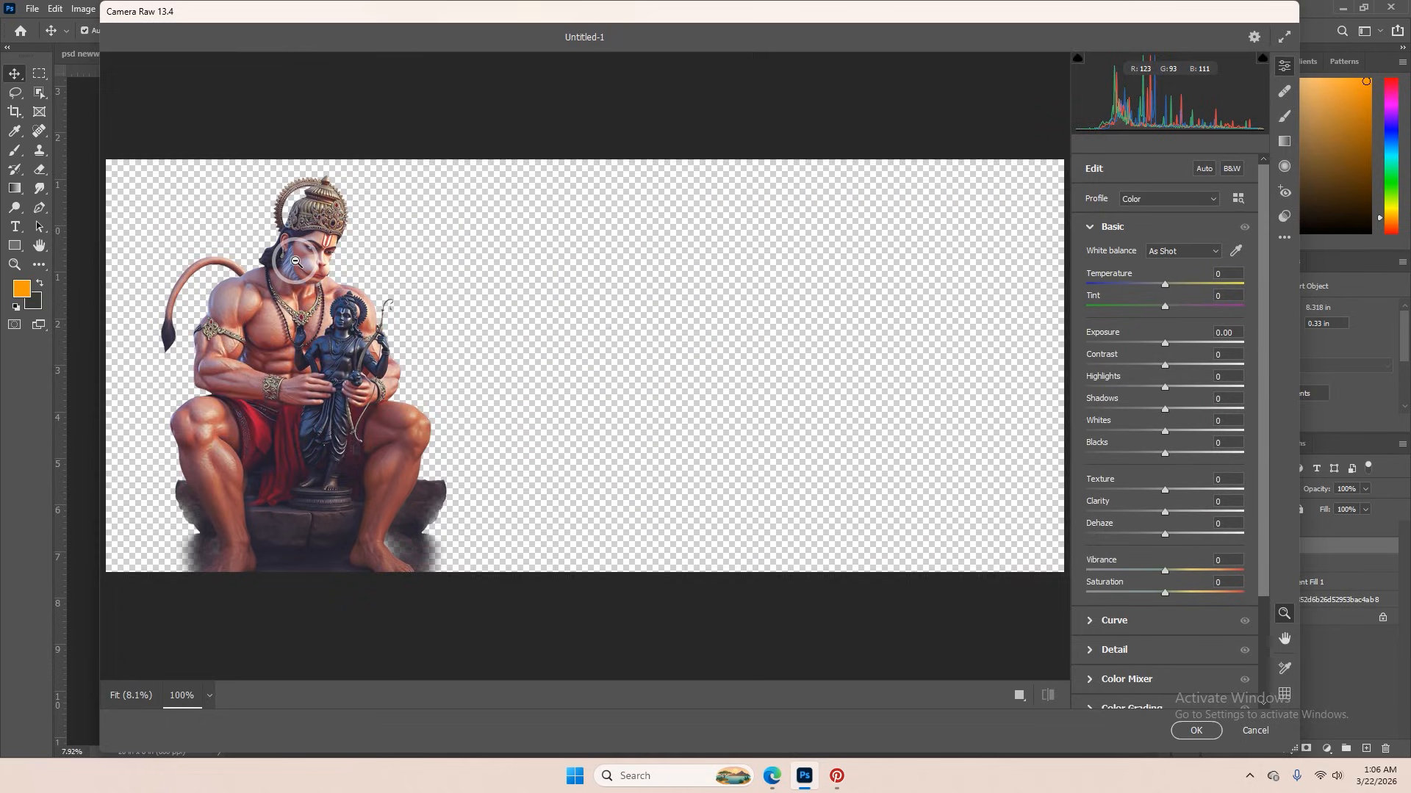
click(296, 262)
click(485, 291)
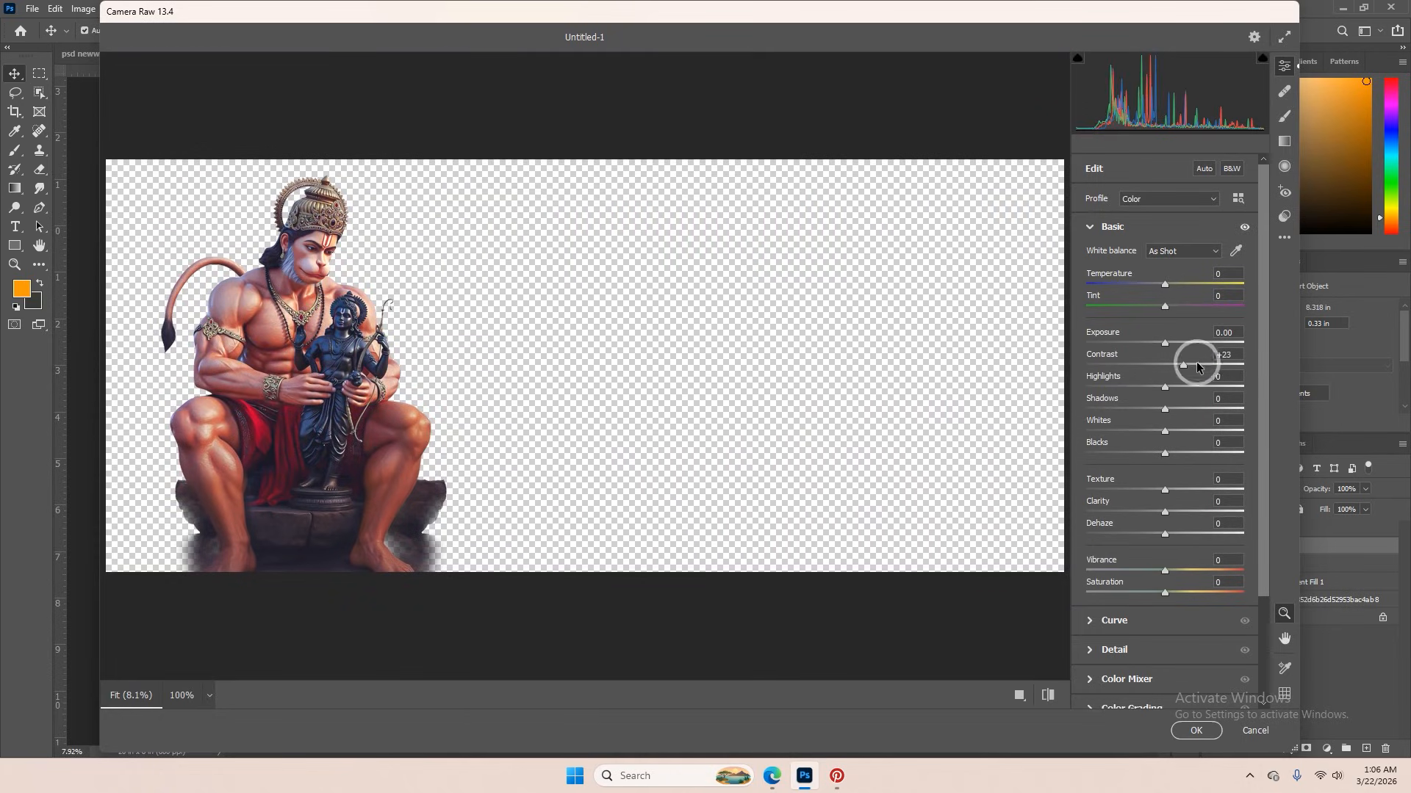
drag(1197, 366, 1194, 369)
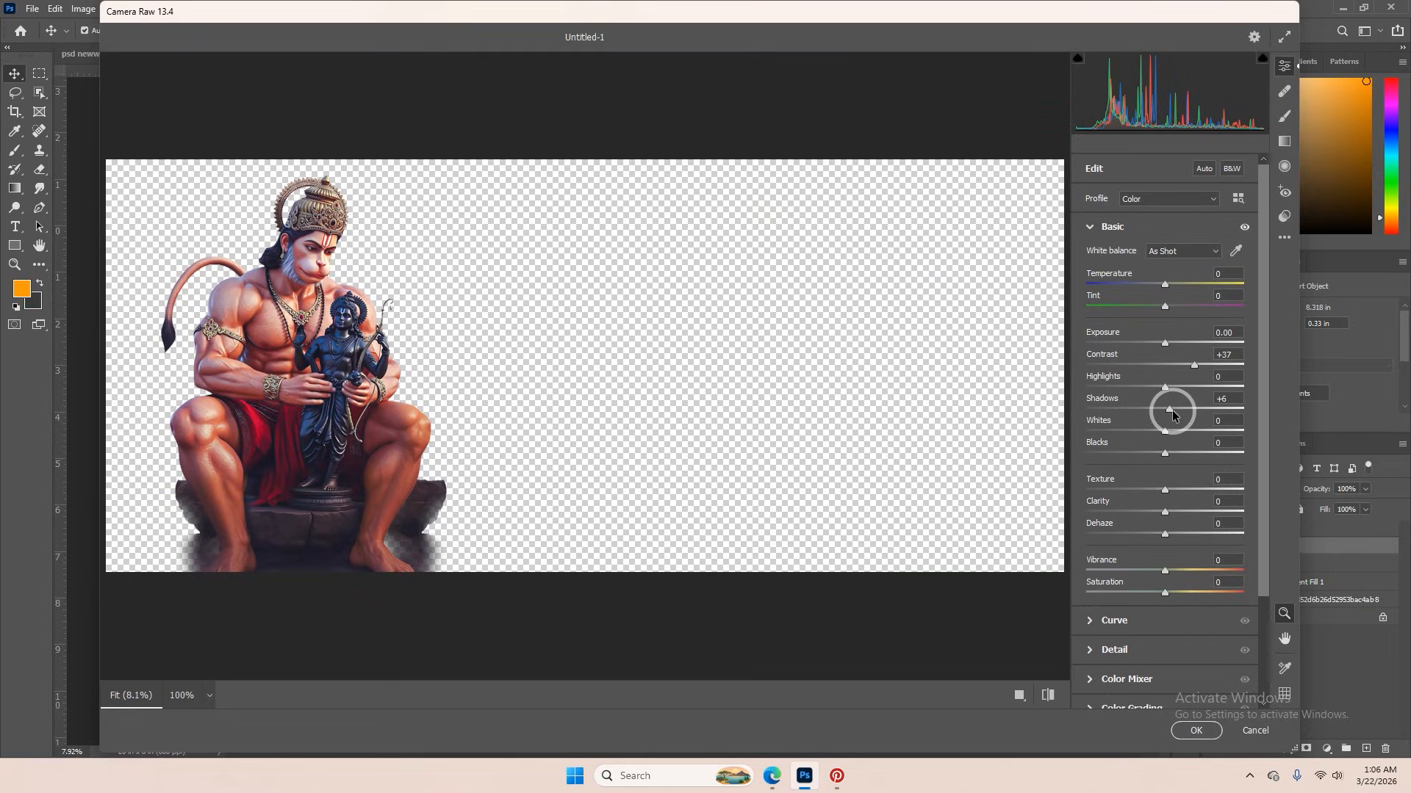
drag(1173, 427, 1147, 452)
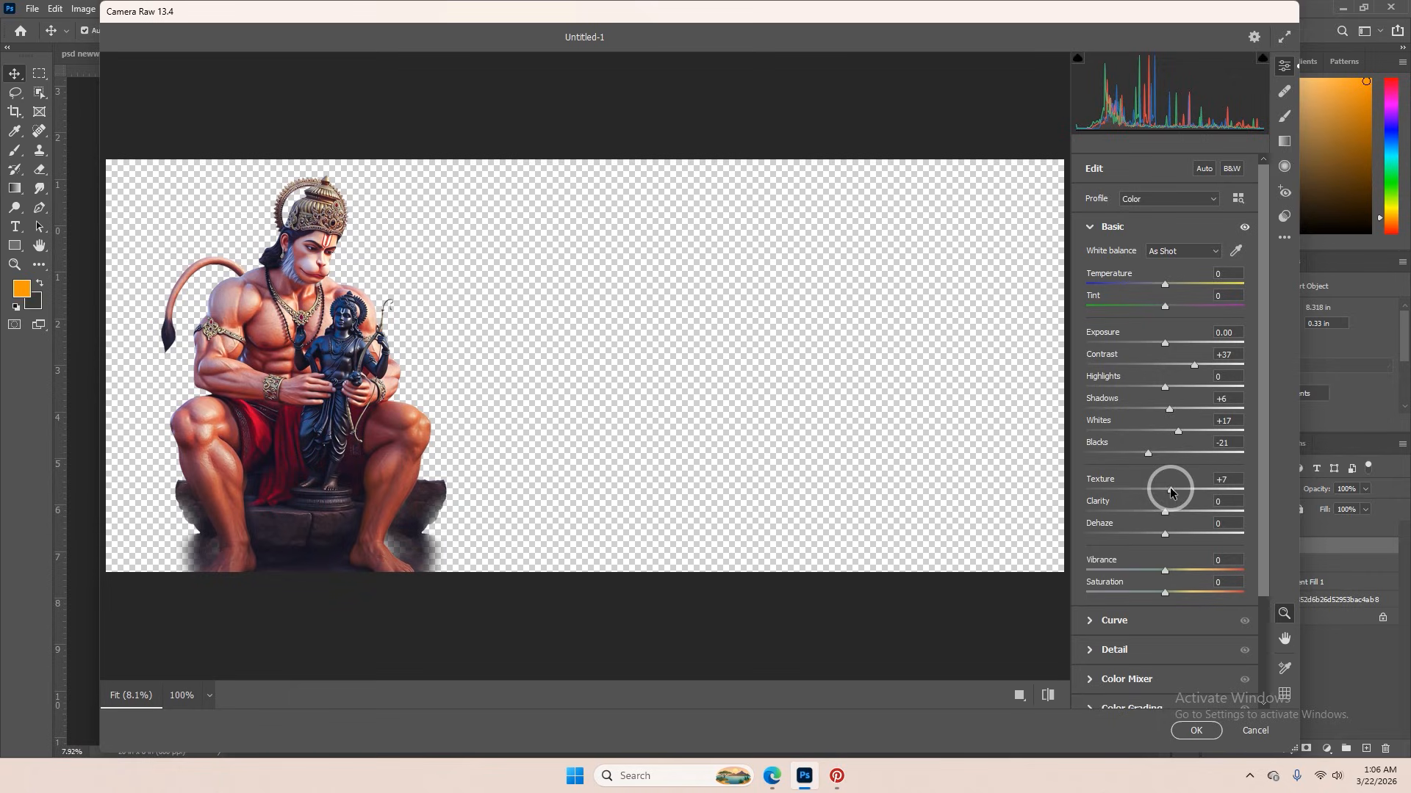
- Add slight noise reduction to the Hanuman image and apply the Camera Raw changes
click(1114, 660)
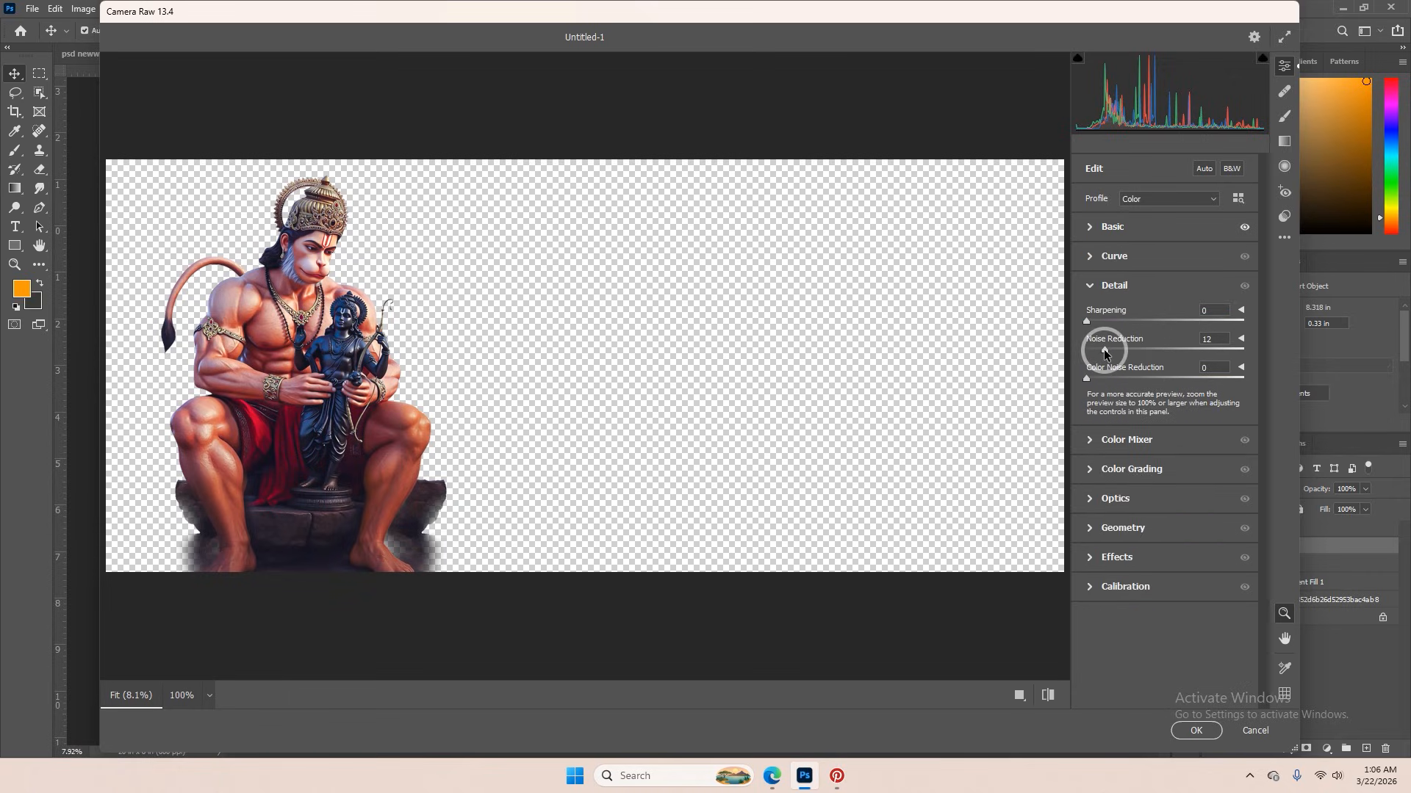
click(1194, 733)
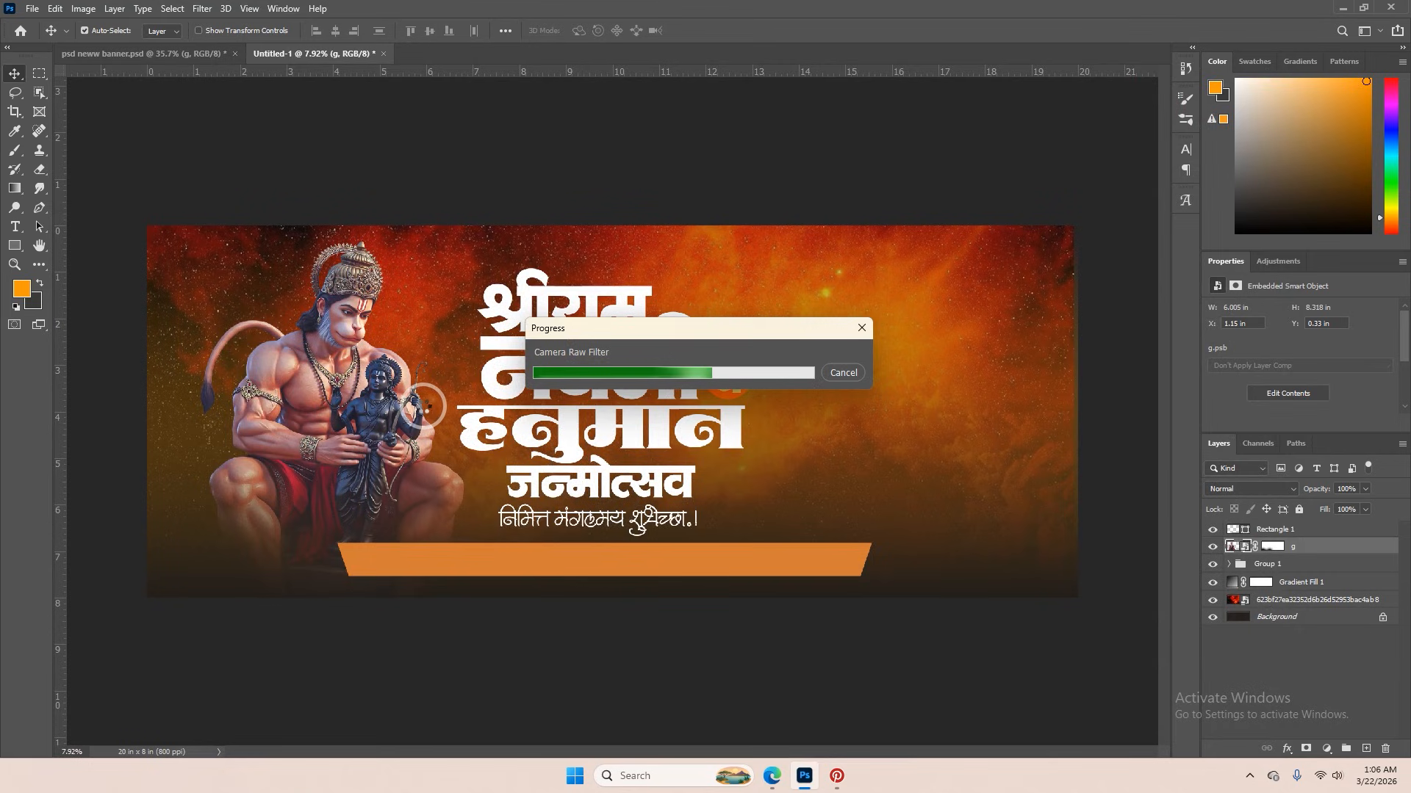
scroll(336, 334, up, 5)
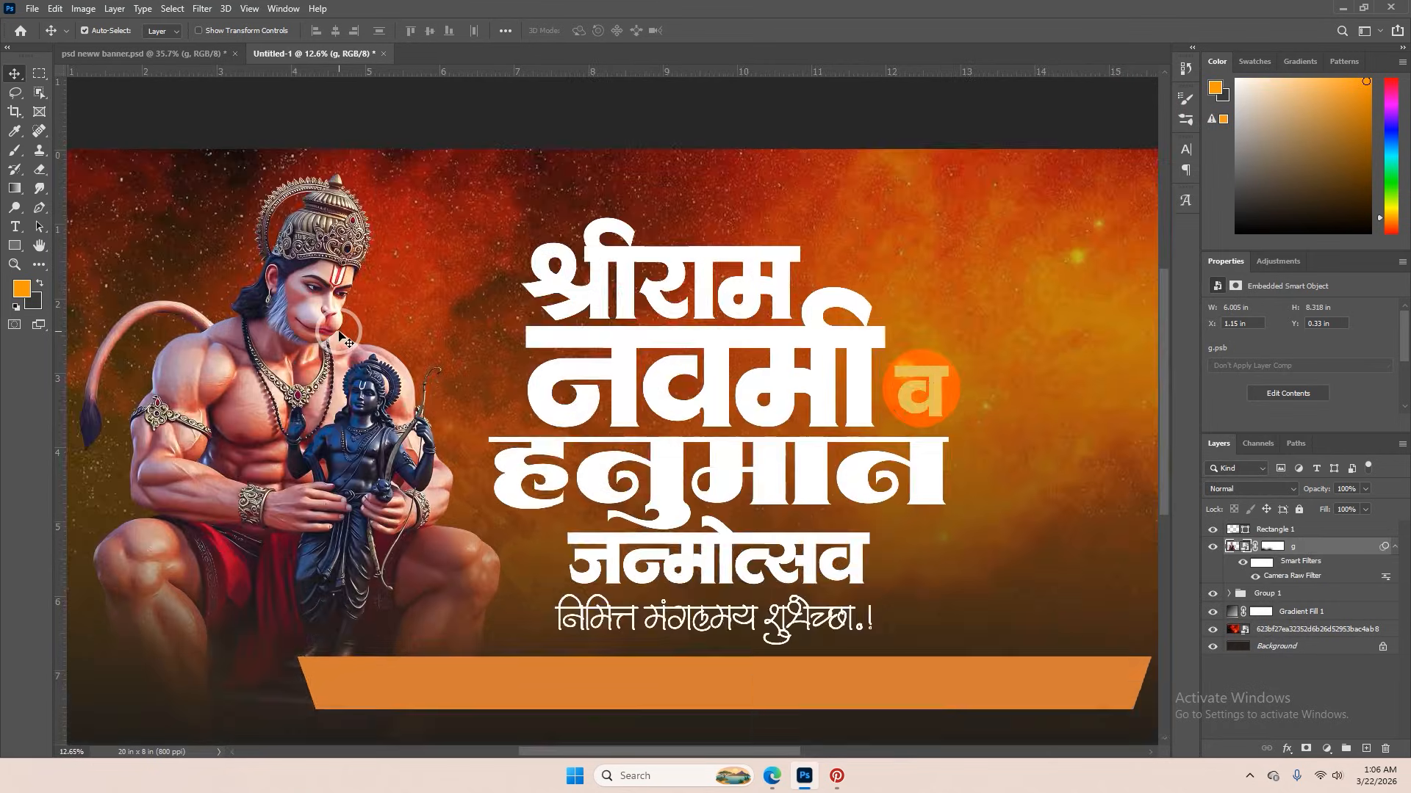
scroll(337, 334, down, 4)
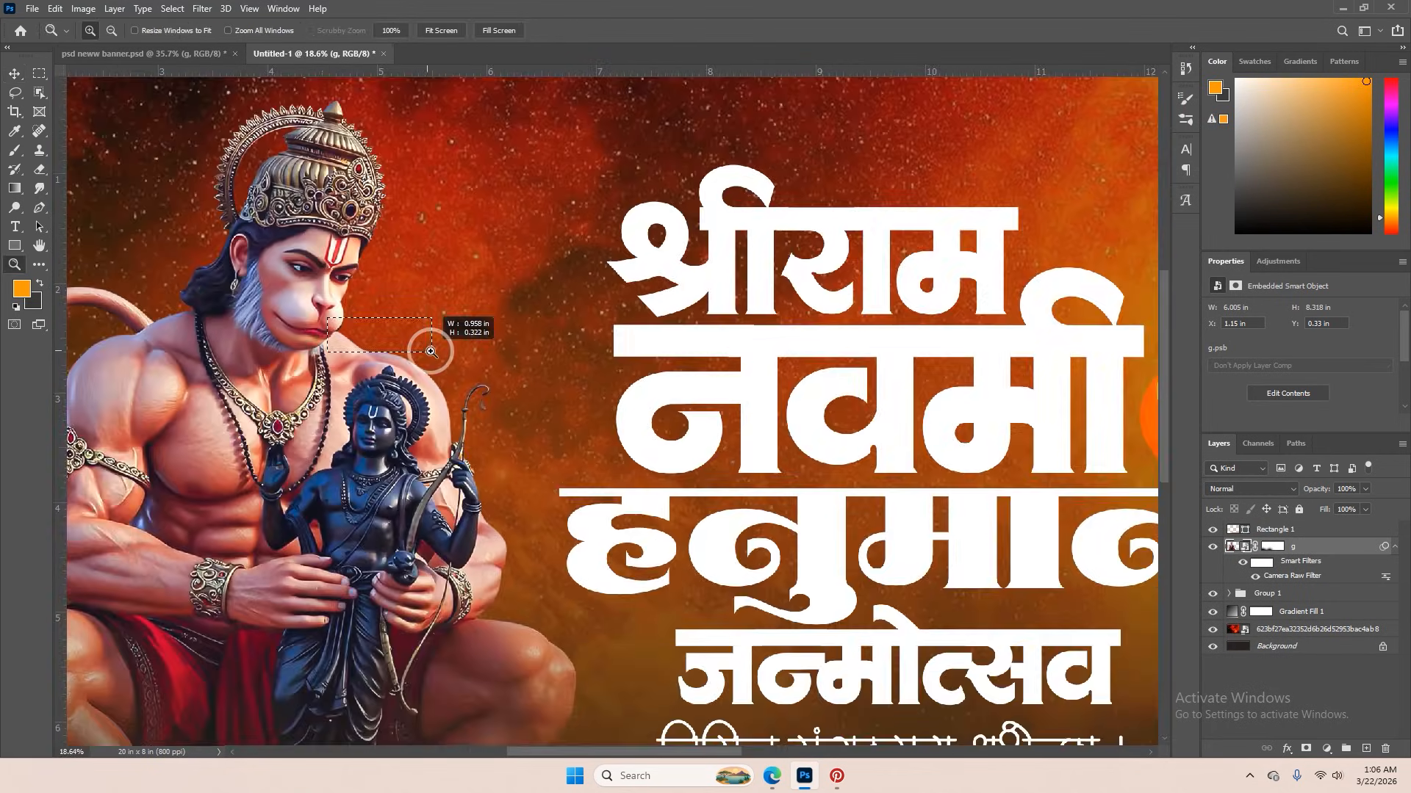
scroll(429, 349, up, 10)
scroll(430, 349, down, 15)
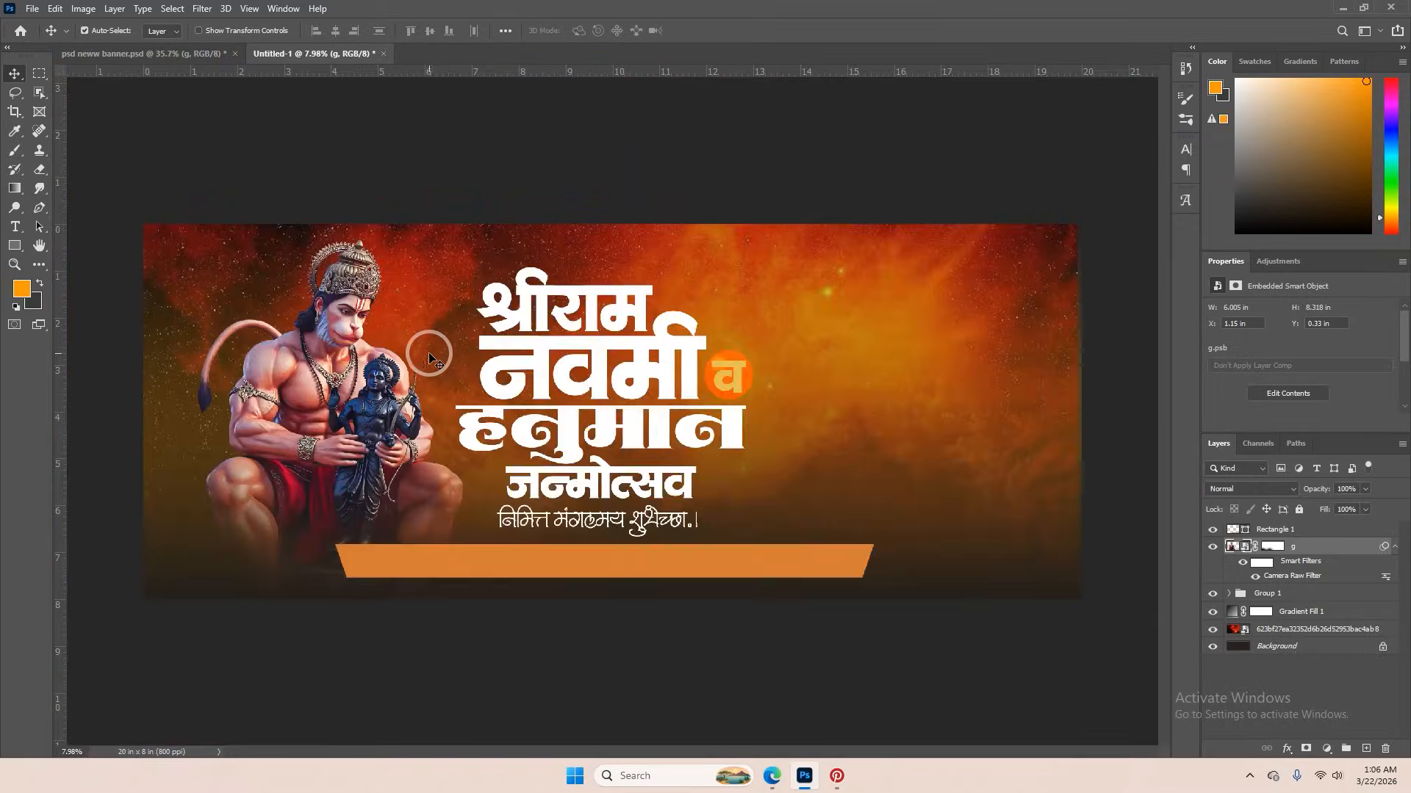
- Copy the Ram figure from psd neww banner.psd into Untitled-1 and scale it to about 6.5 x 10.3 in, right of the titles
click(212, 55)
scroll(289, 360, down, 2)
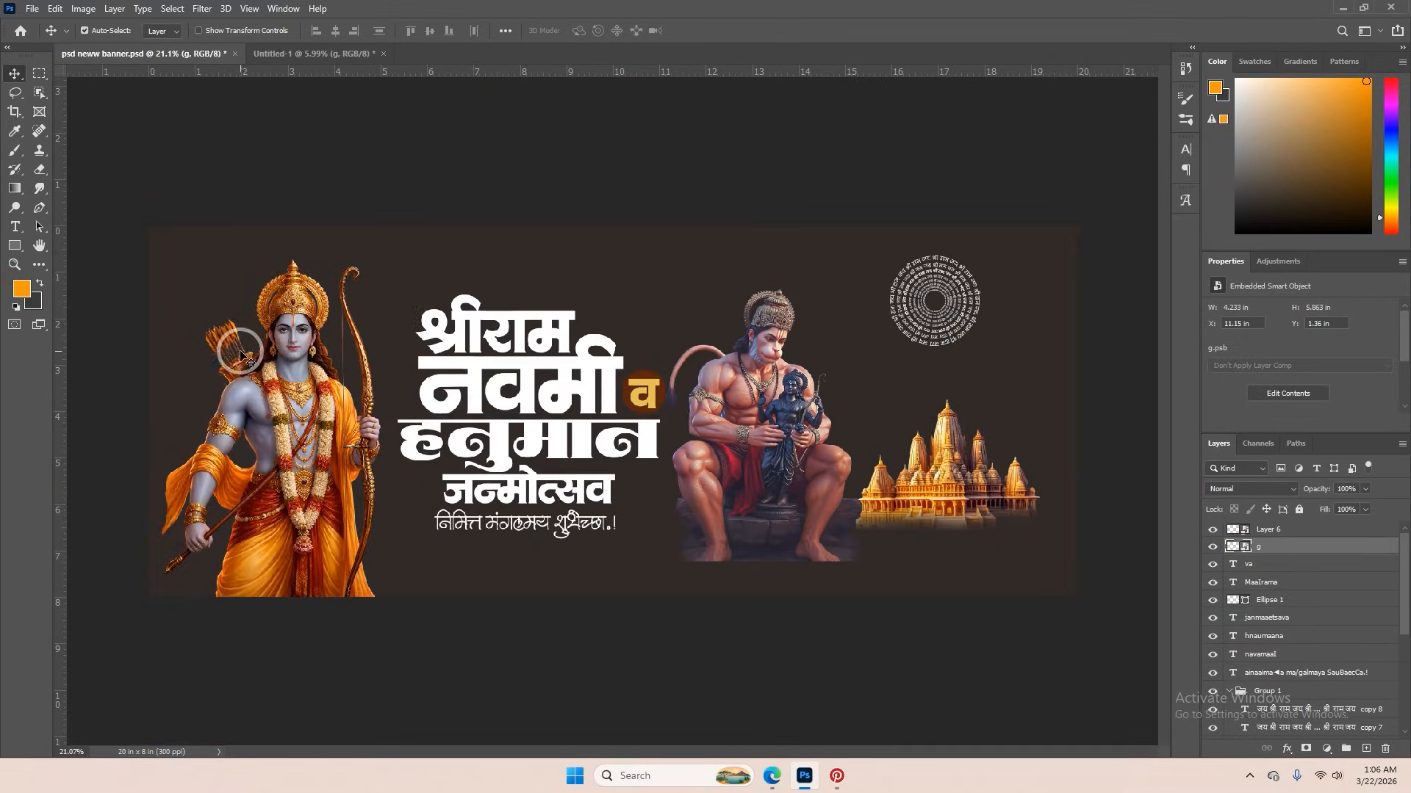
drag(288, 360, 458, 187)
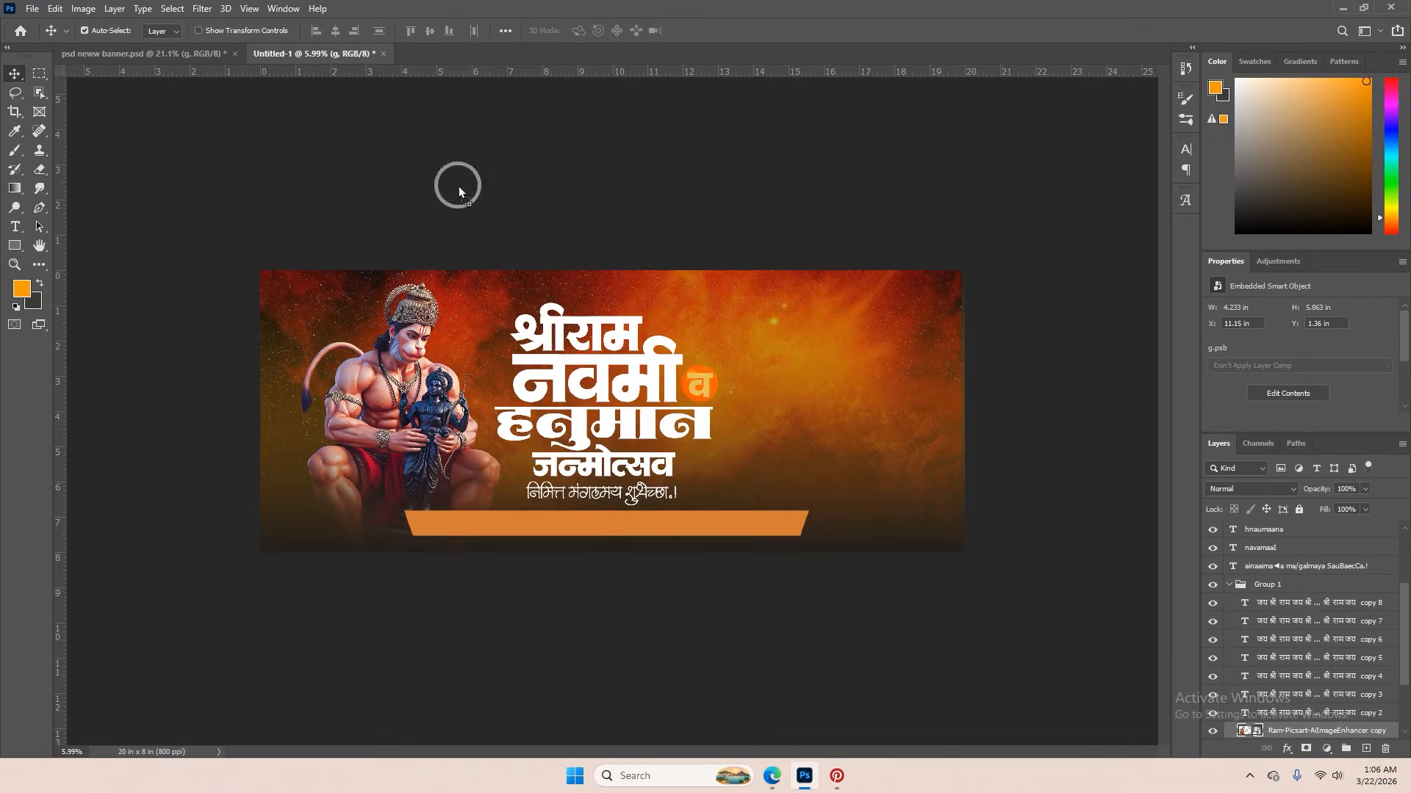
drag(814, 426, 863, 465)
key(ctrl+t)
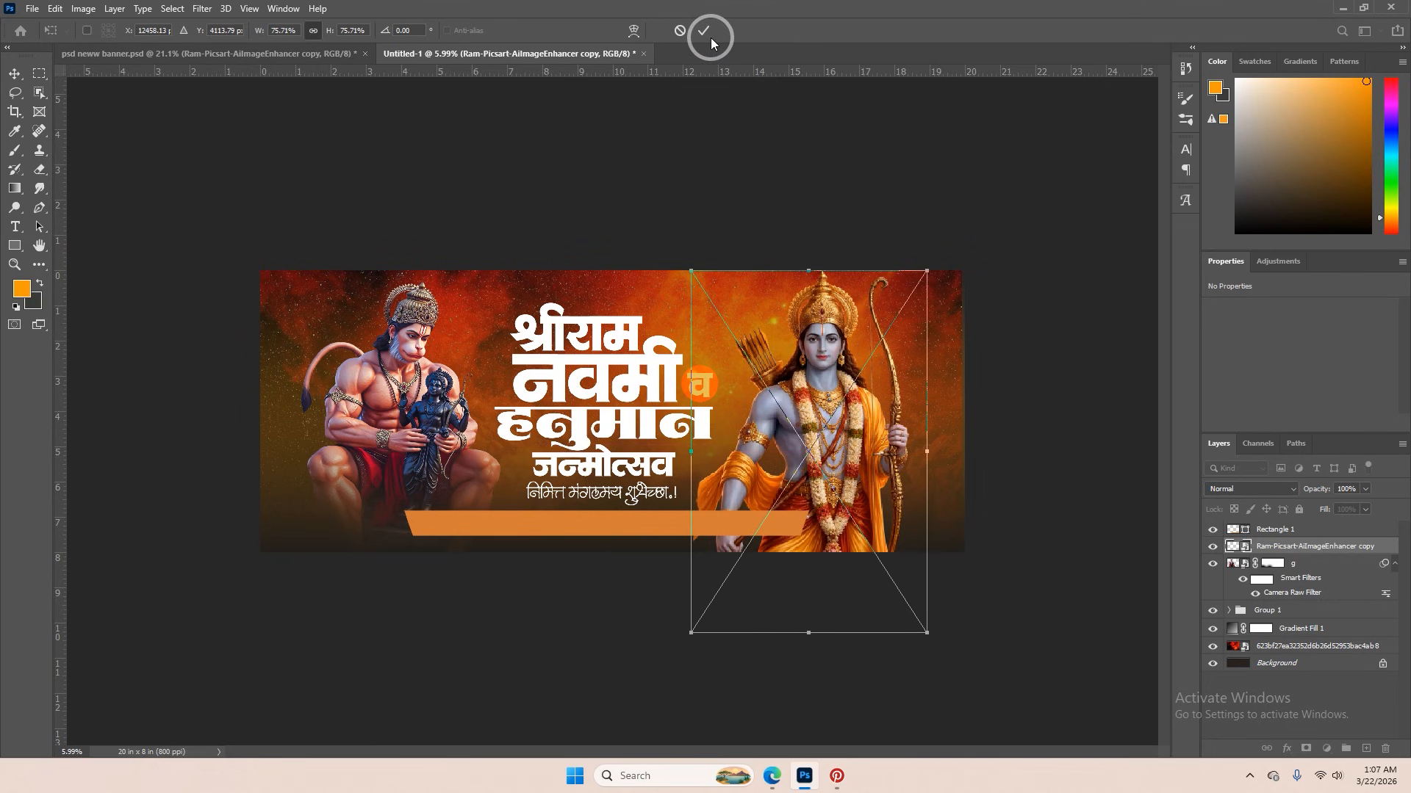
click(710, 36)
scroll(744, 384, up, 5)
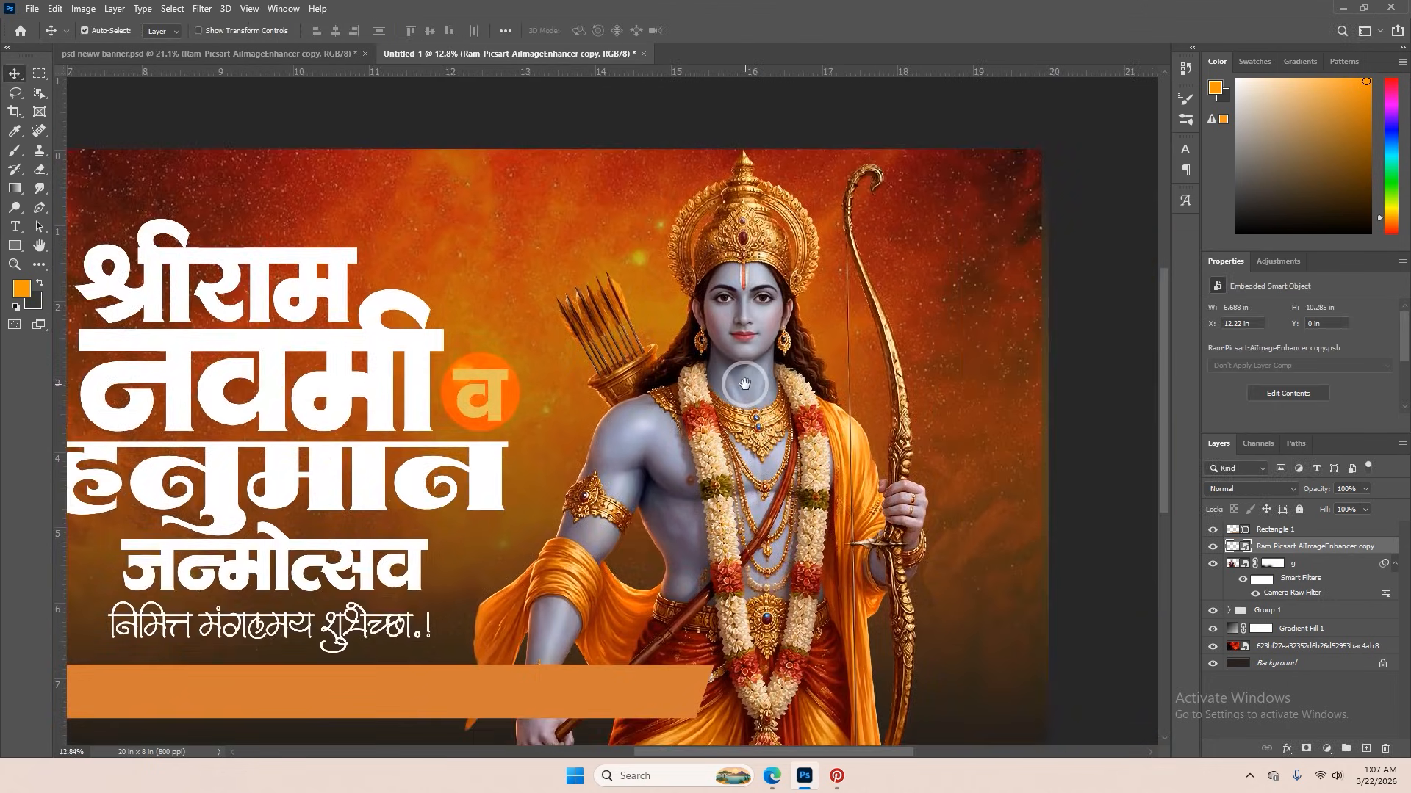
scroll(745, 384, up, 1)
scroll(738, 373, down, 4)
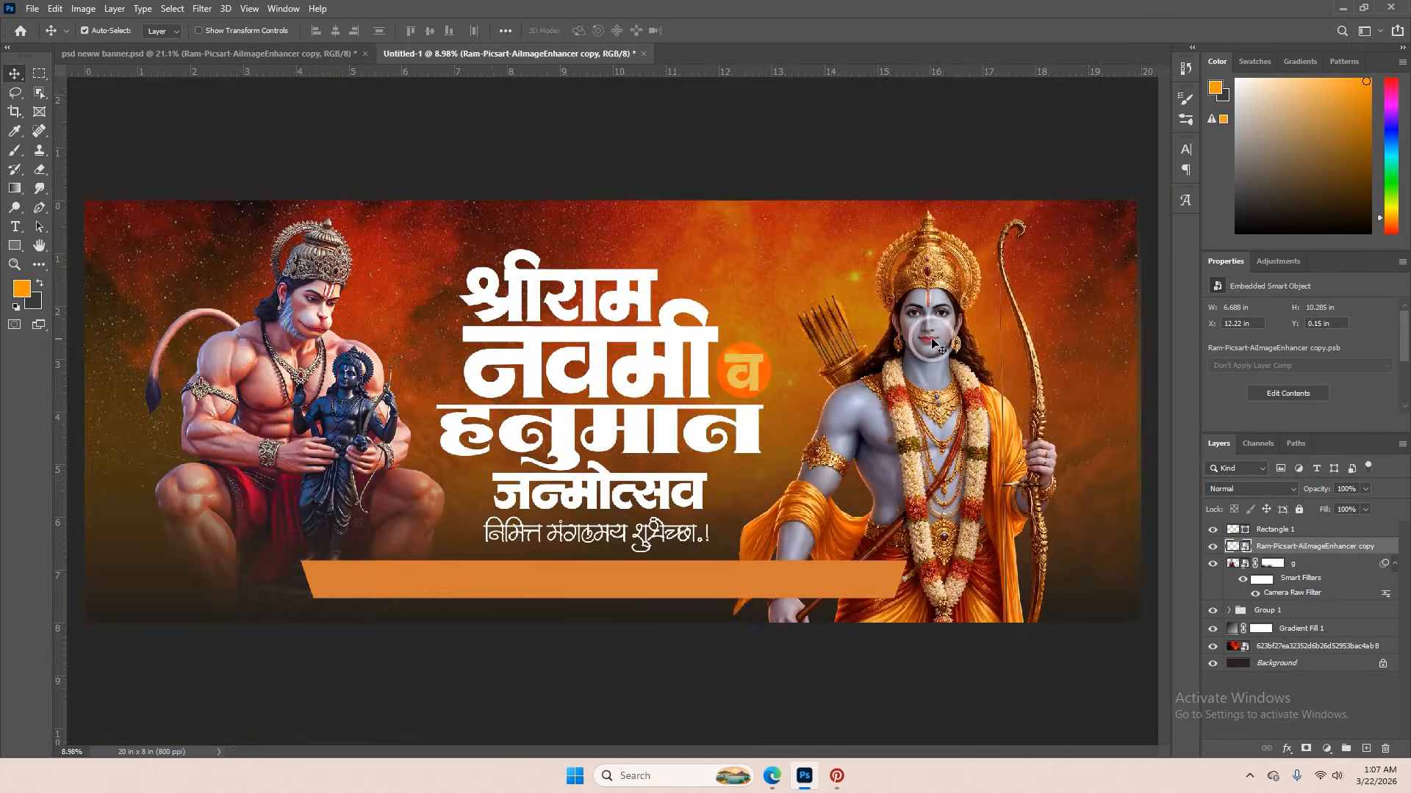
scroll(939, 349, up, 1)
scroll(939, 348, down, 2)
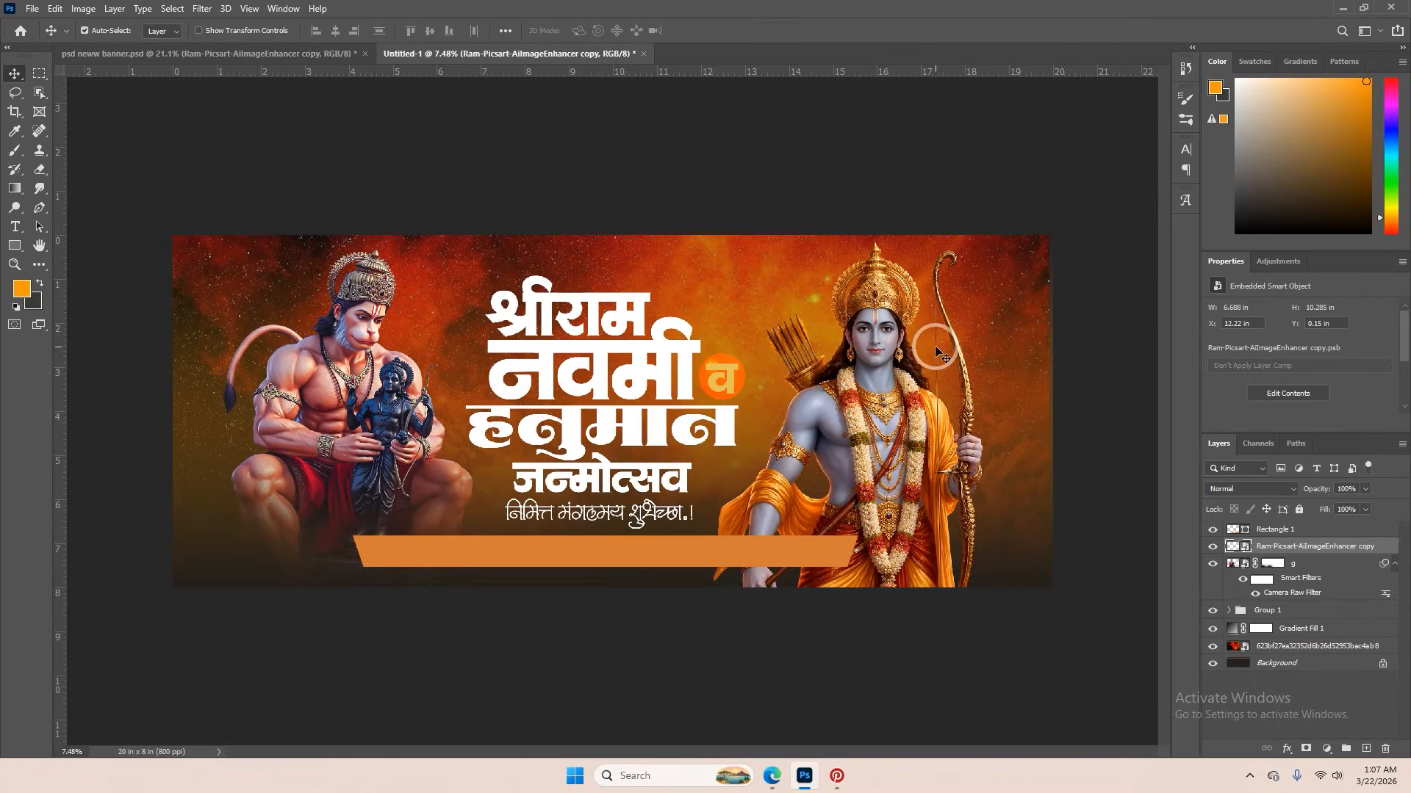
- Add a black hide-all mask to the Ram layer and prepare the Brush tool with white as foreground colour
alt+click(1309, 749)
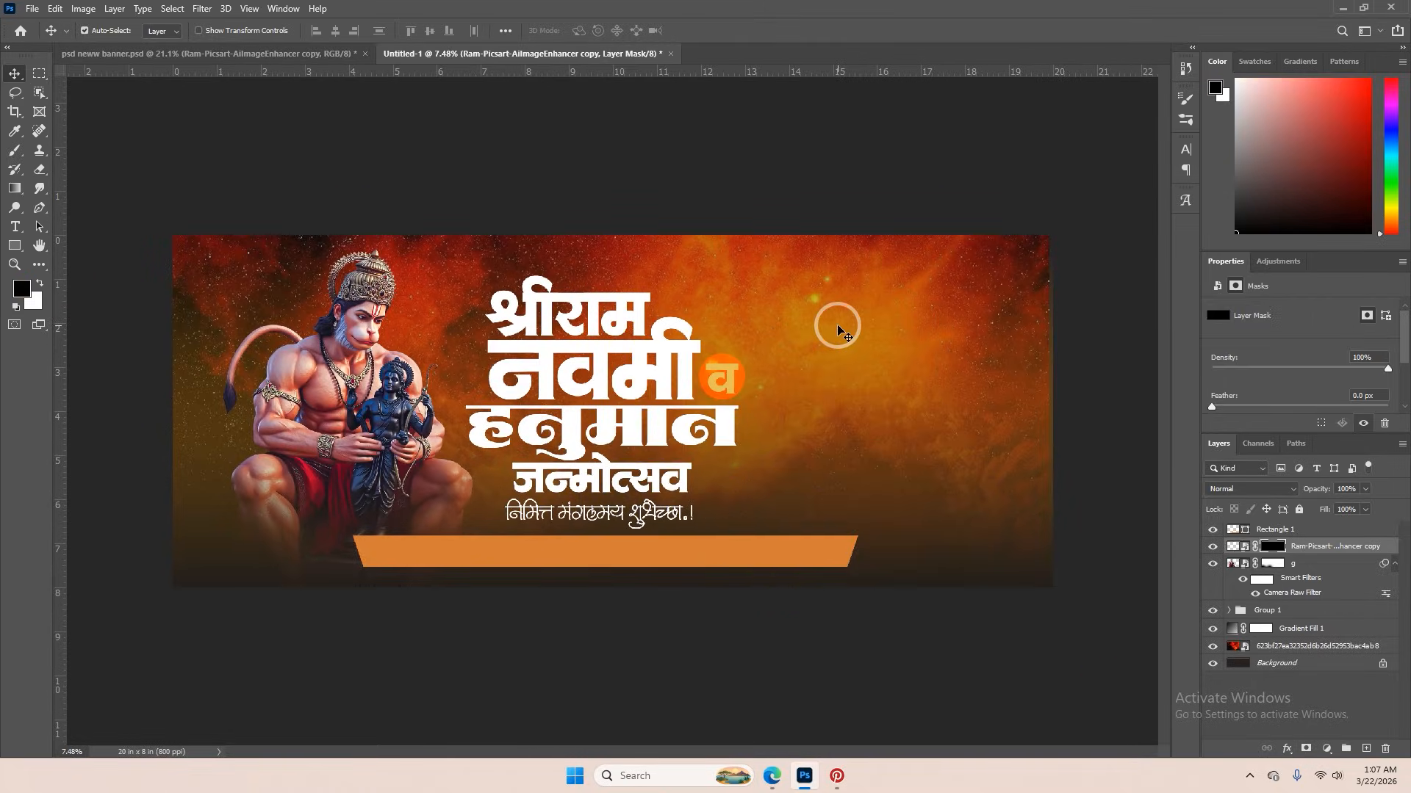
scroll(838, 328, down, 1)
key(b)
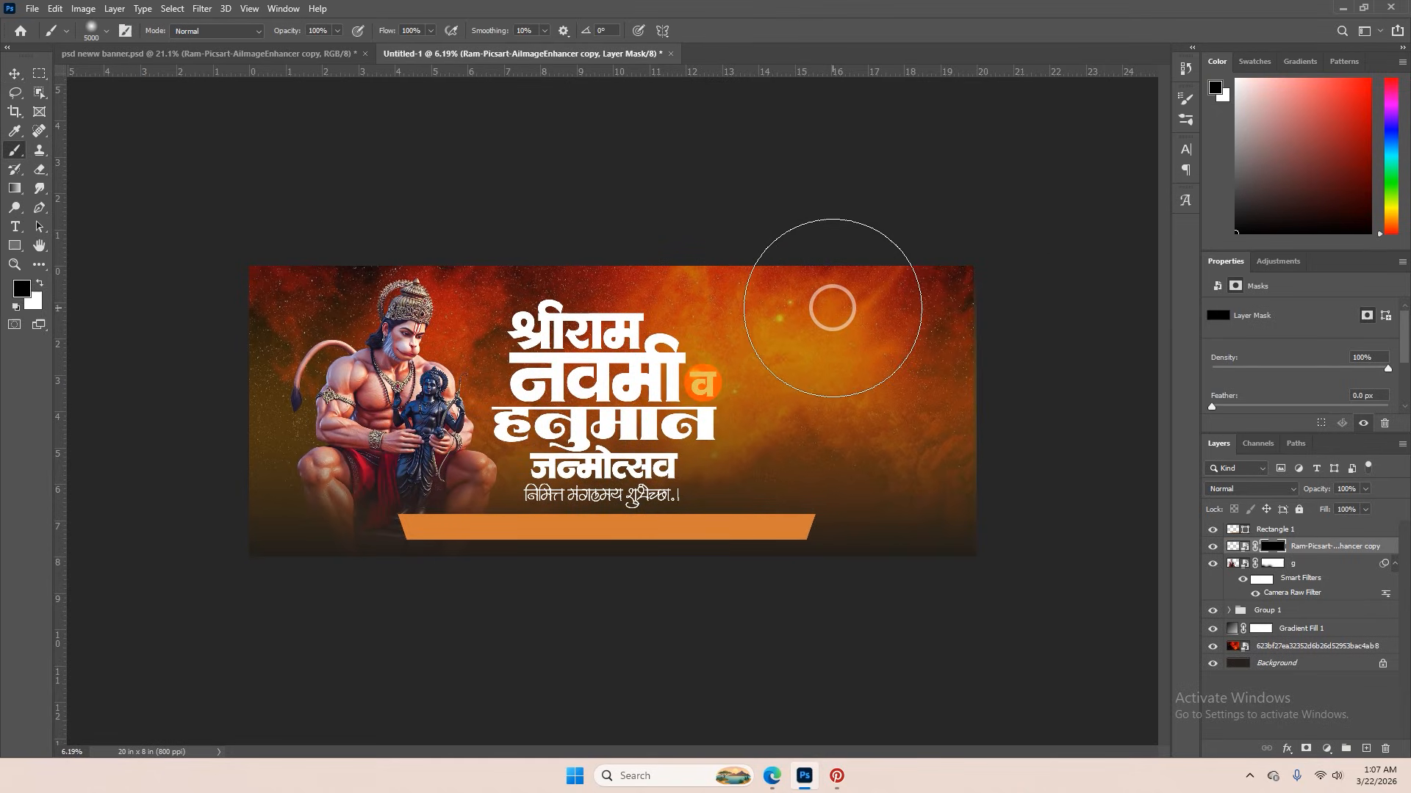
click(40, 283)
- Paint white on the Ram layer's mask with the large soft brush, revealing the figure while fading it into the dark lower edge
mouse_move(813, 283)
mouse_down()
mouse_move(825, 258)
mouse_move(813, 324)
mouse_move(865, 324)
mouse_move(850, 277)
mouse_move(856, 290)
mouse_move(771, 340)
mouse_move(859, 356)
mouse_up()
scroll(858, 356, up, 3)
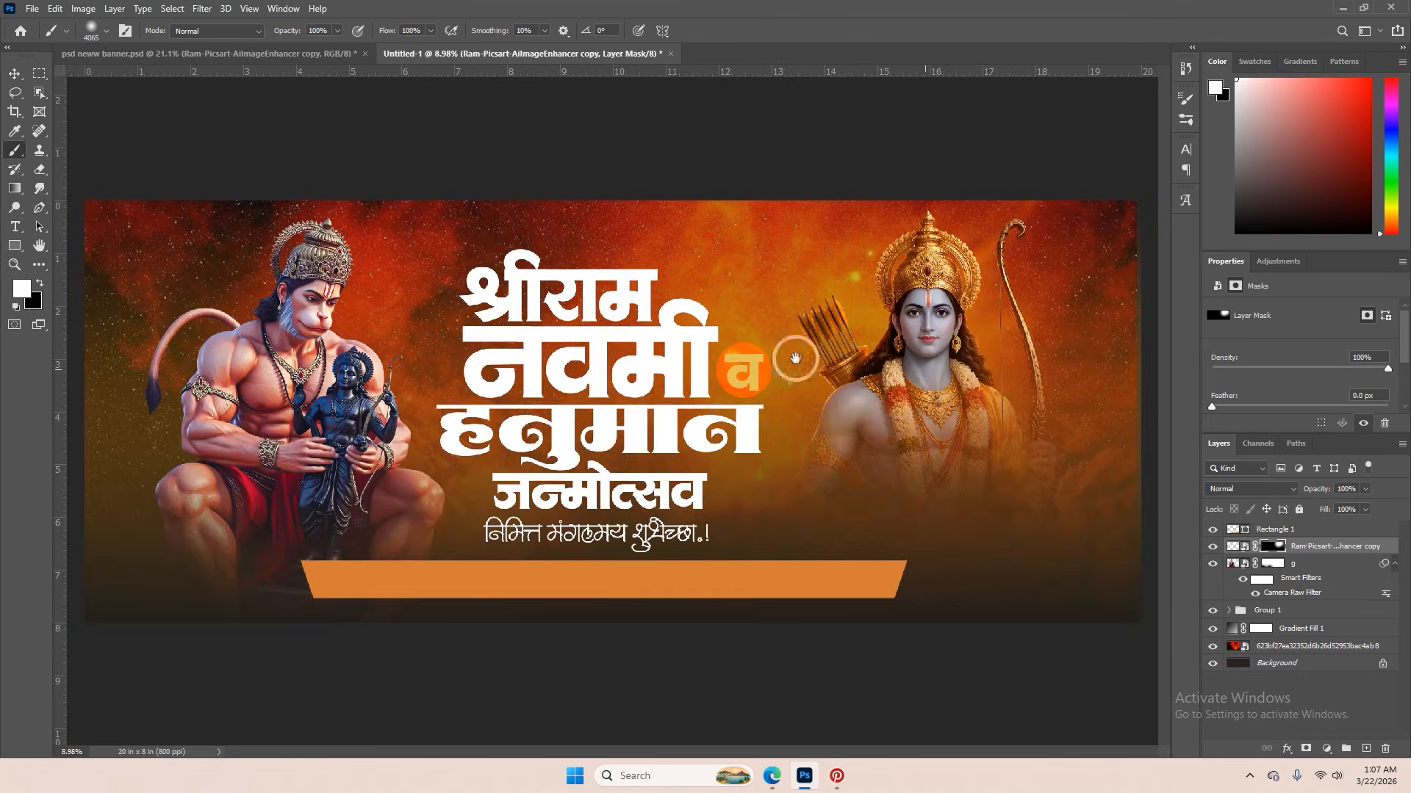
scroll(953, 360, up, 2)
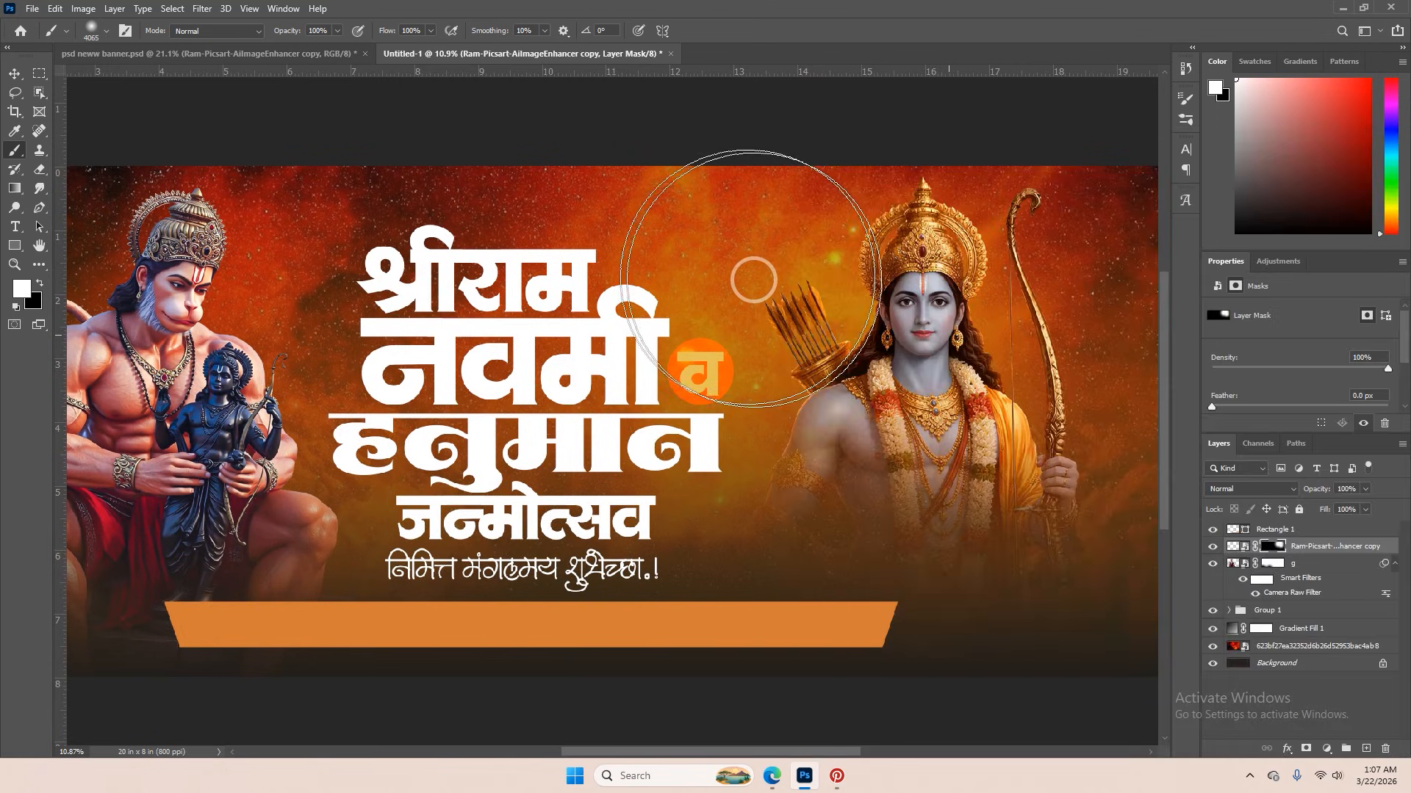
mouse_move(753, 280)
mouse_down()
mouse_move(830, 328)
mouse_move(803, 407)
mouse_move(953, 388)
mouse_move(1012, 396)
mouse_move(1101, 502)
mouse_up()
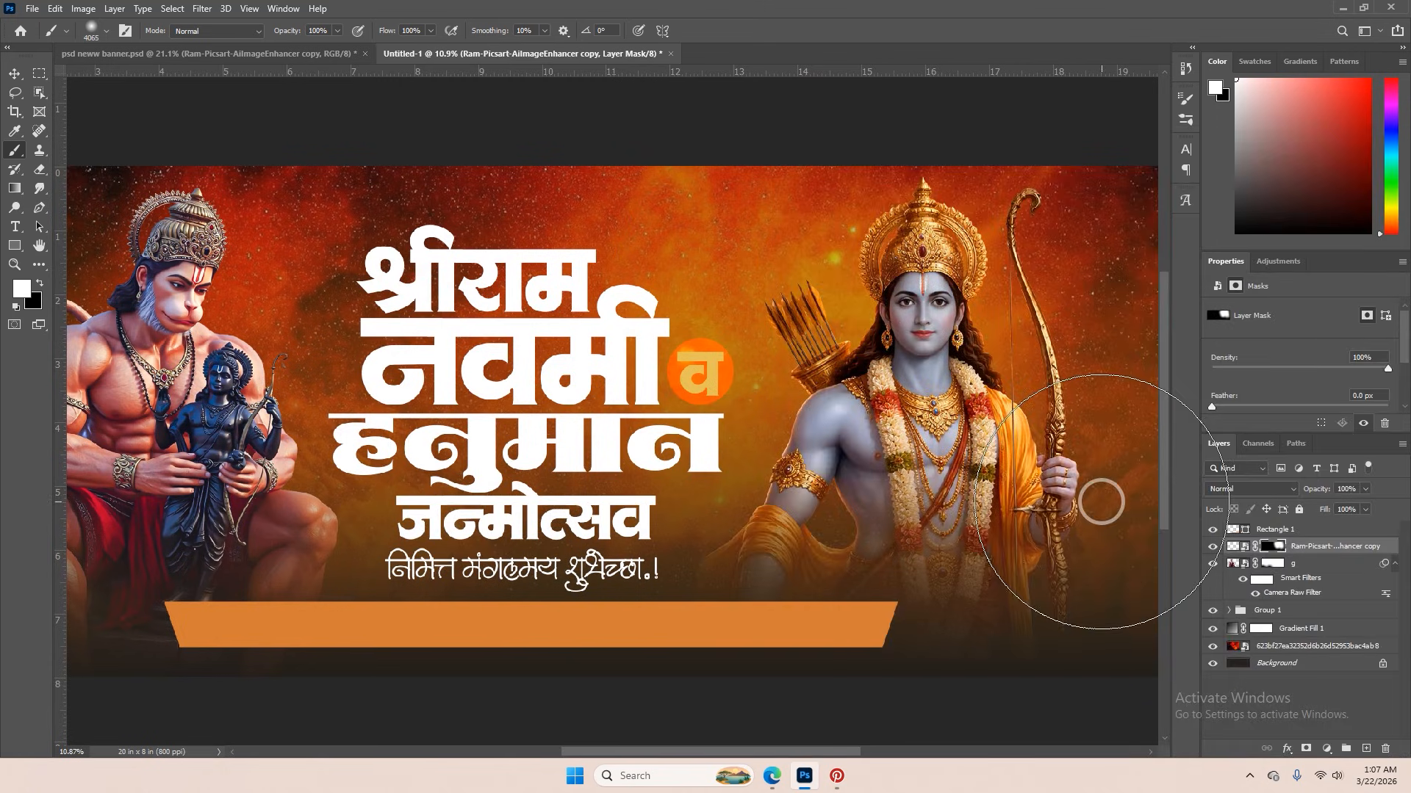
click(15, 74)
scroll(845, 367, down, 2)
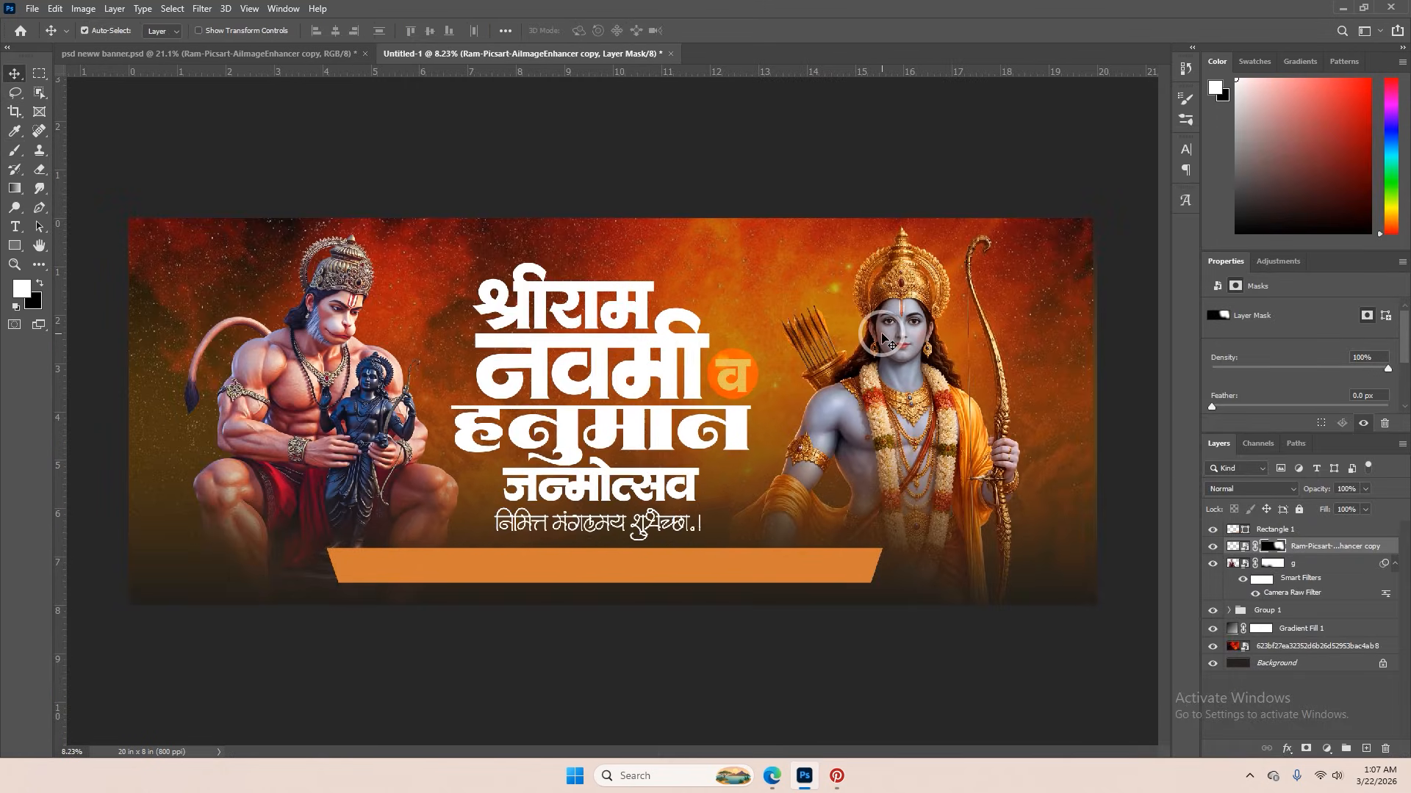
key(b)
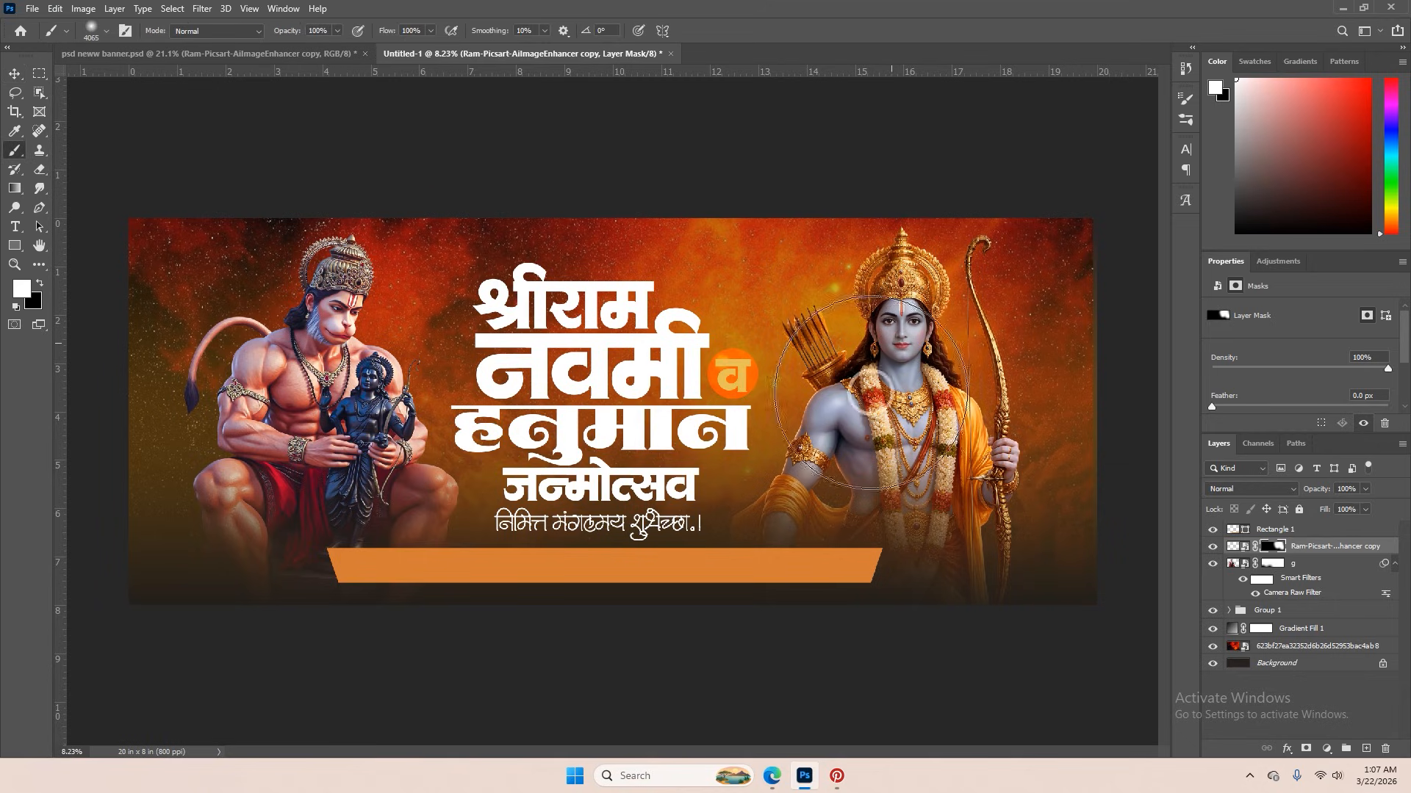
- Copy the circular mantra text group from psd neww banner.psd into Untitled-1 and move it below the Ram and Hanuman layers
click(279, 53)
scroll(881, 271, up, 3)
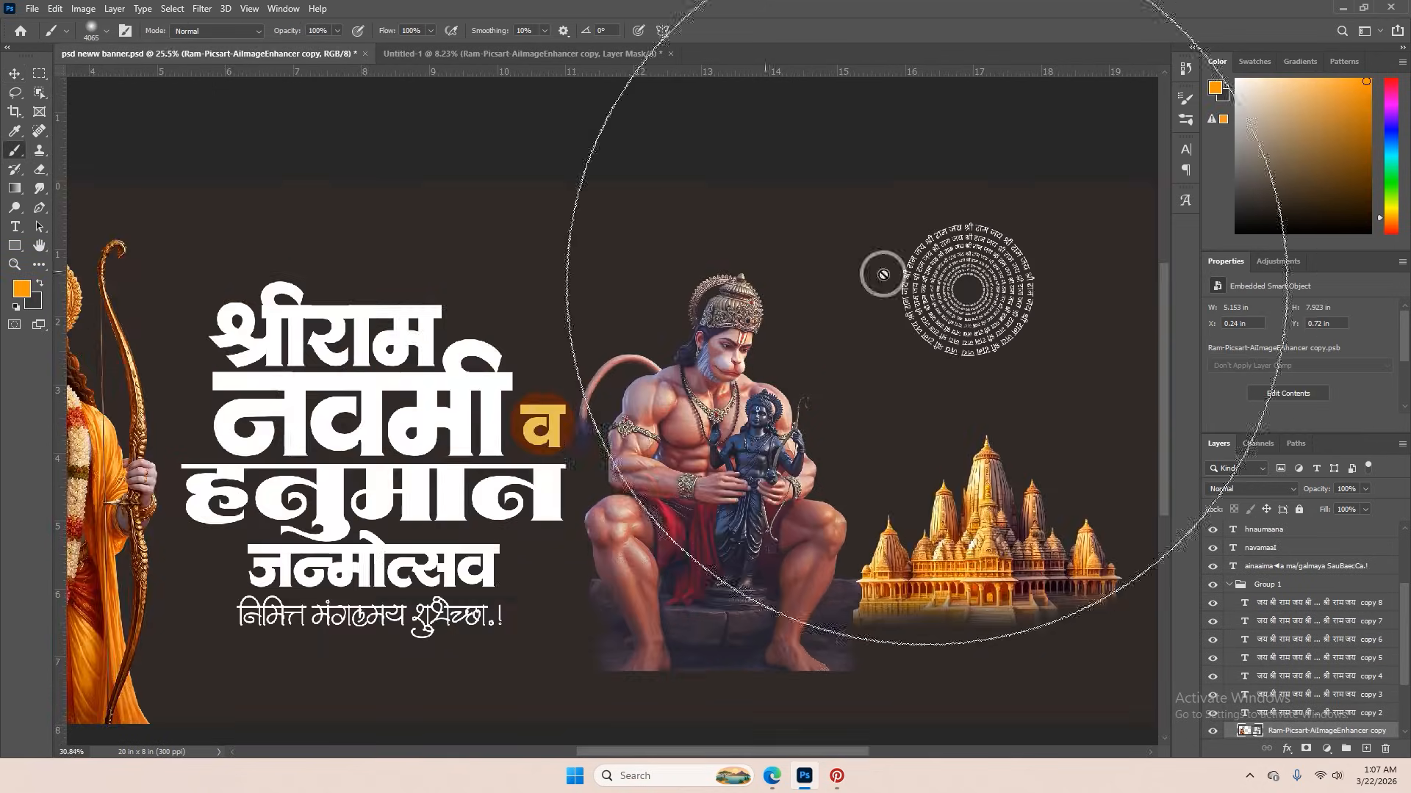
key(v)
drag(882, 189, 678, 76)
scroll(654, 70, up, 2)
click(628, 59)
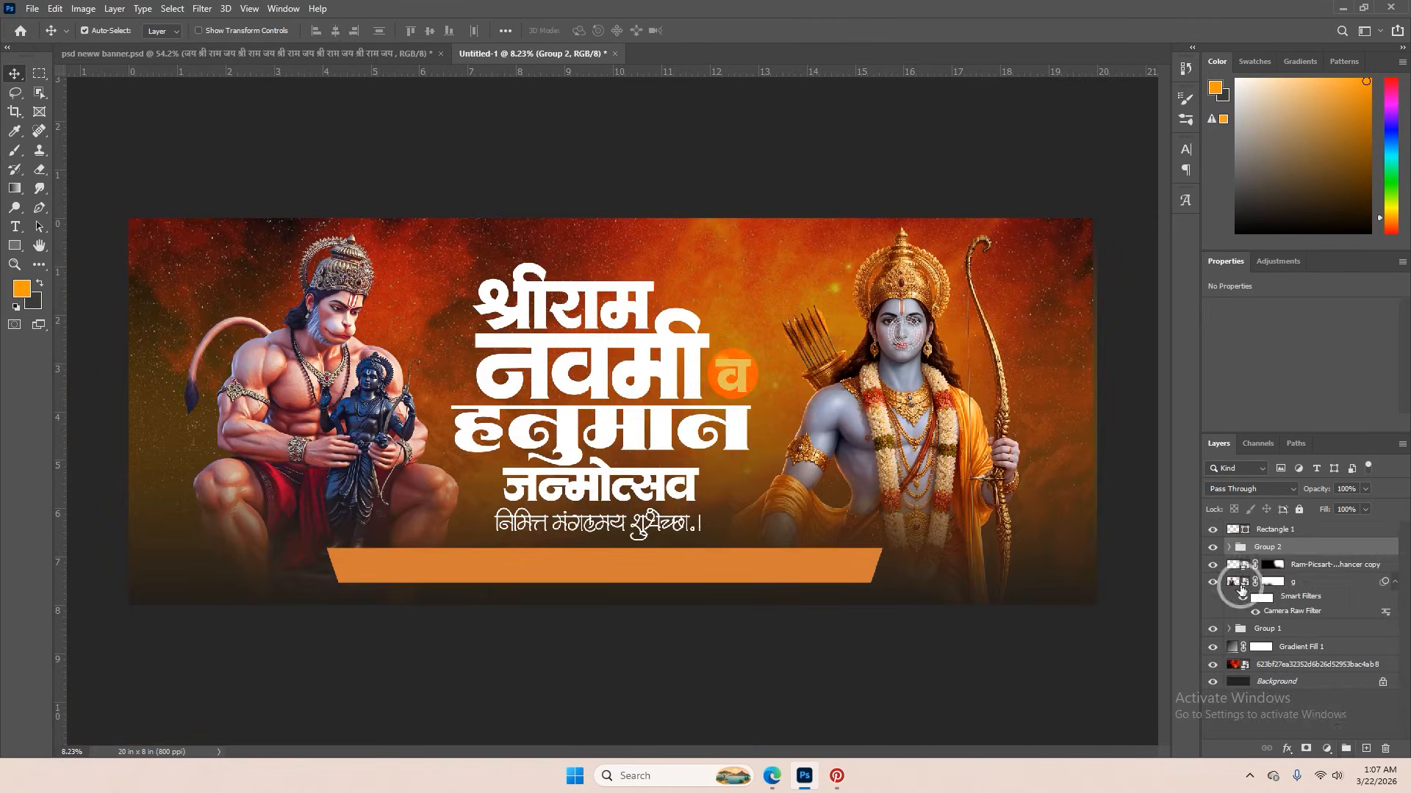
drag(1265, 548, 1258, 617)
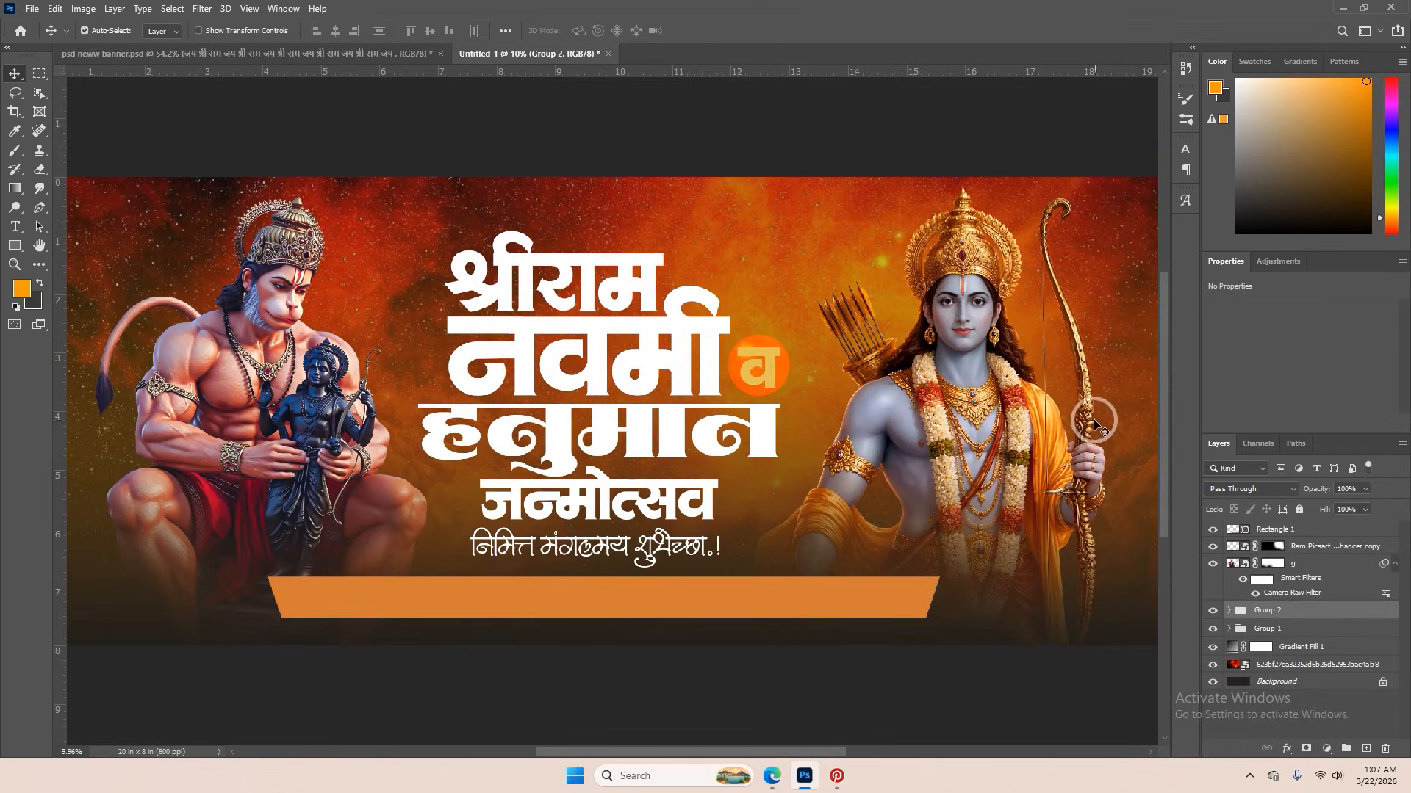
- Scale the circular mantra text group to about 585% and position it as a halo behind Ram's head
key(ctrl+t)
key(ctrl+0)
drag(883, 360, 905, 408)
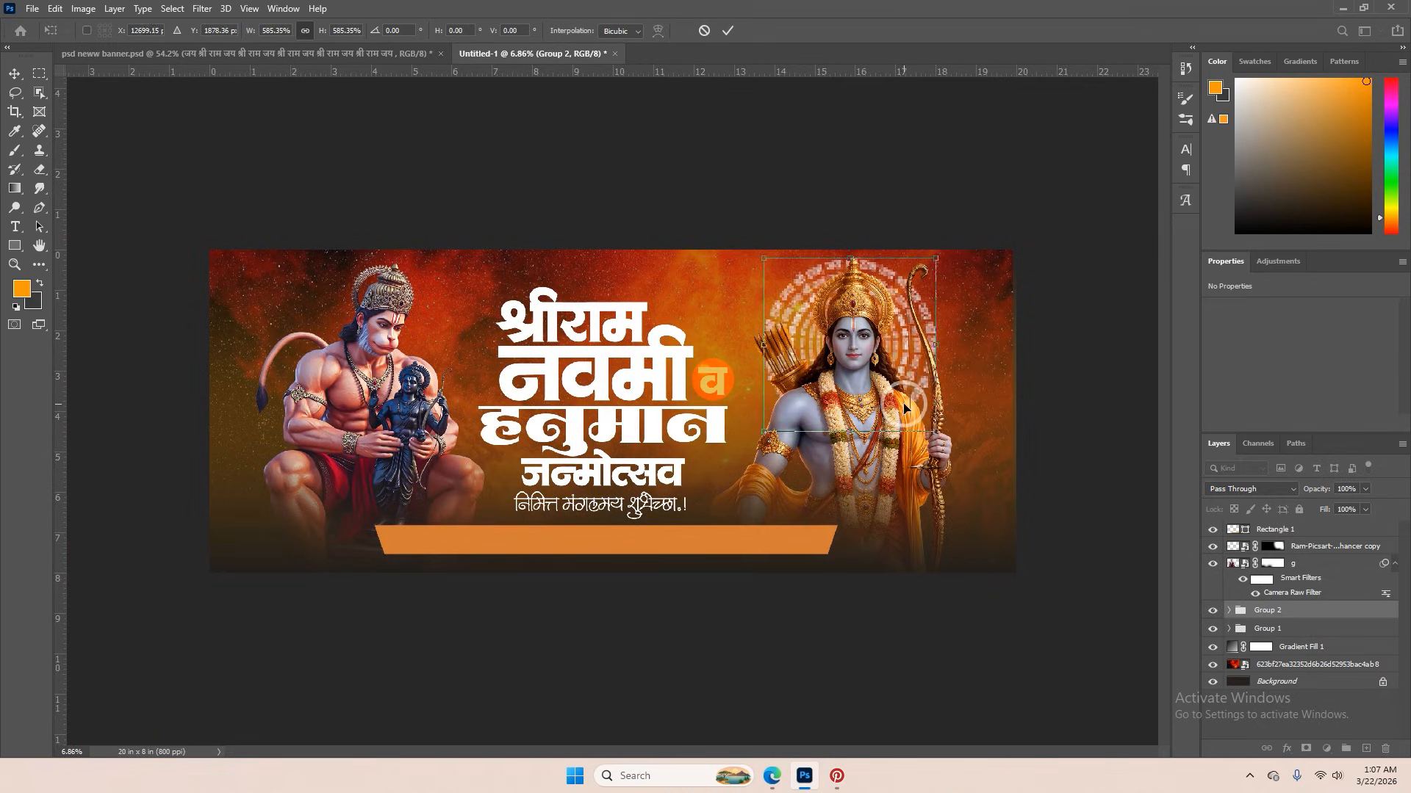
click(727, 30)
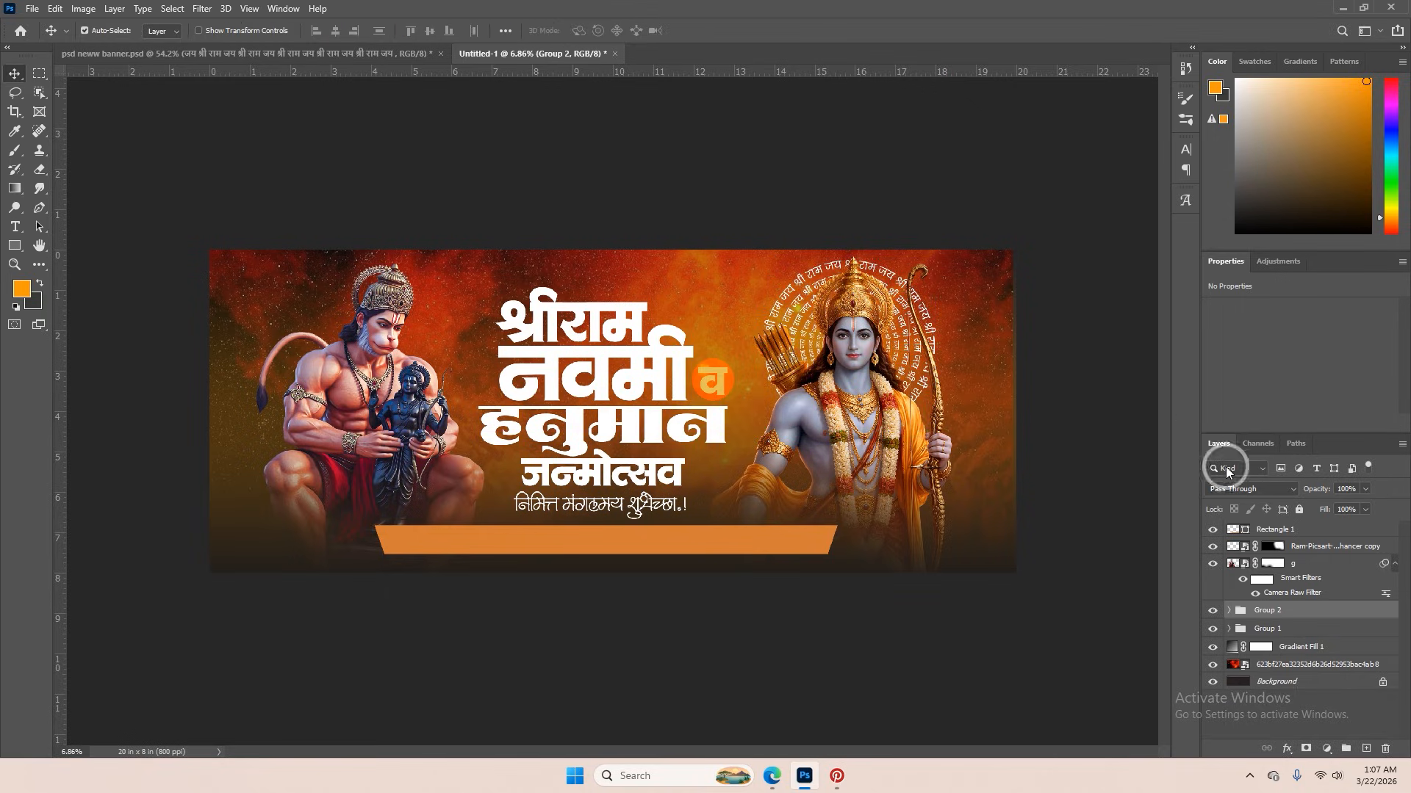
- Set the circular mantra text group's blend mode to Overlay
click(1246, 488)
click(1240, 575)
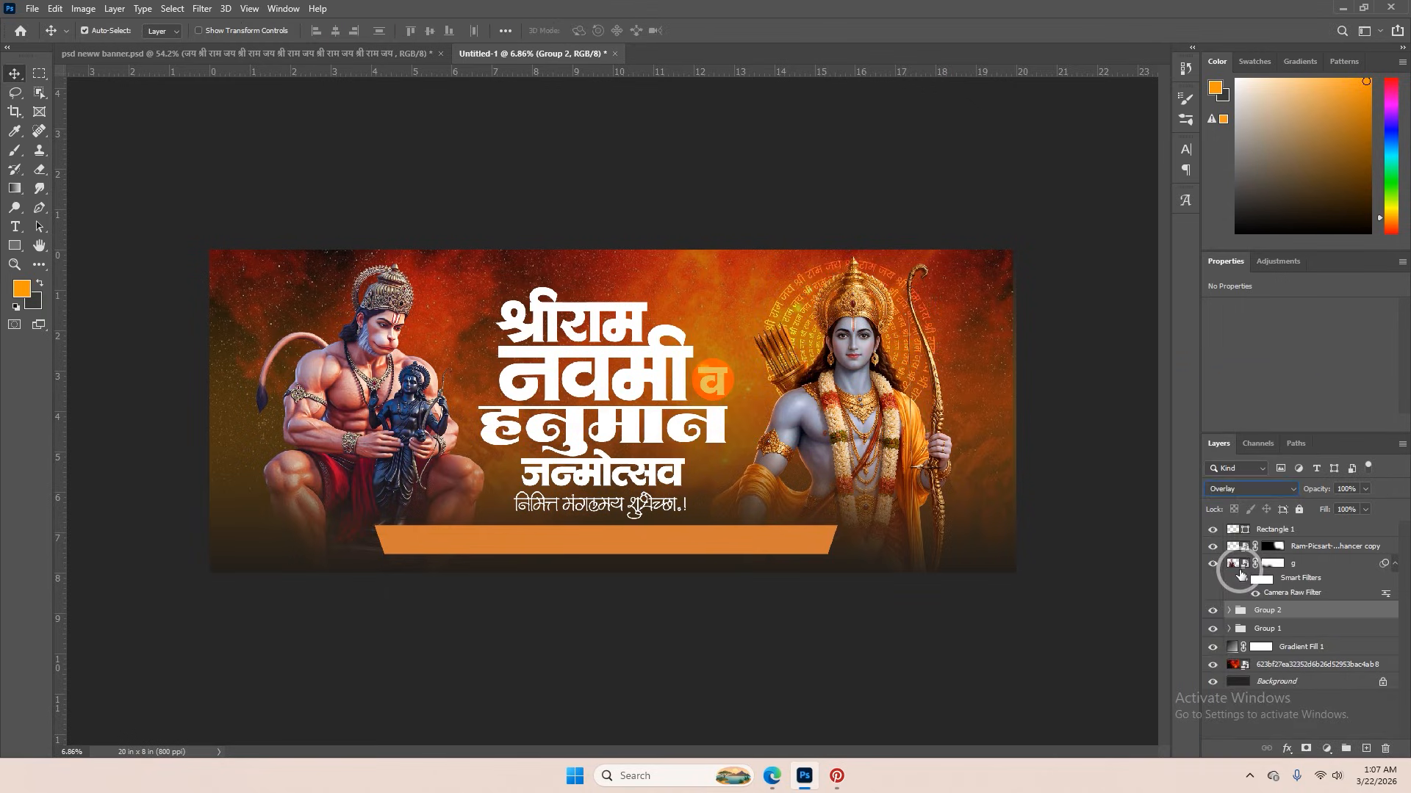
click(1037, 416)
scroll(1008, 338, up, 5)
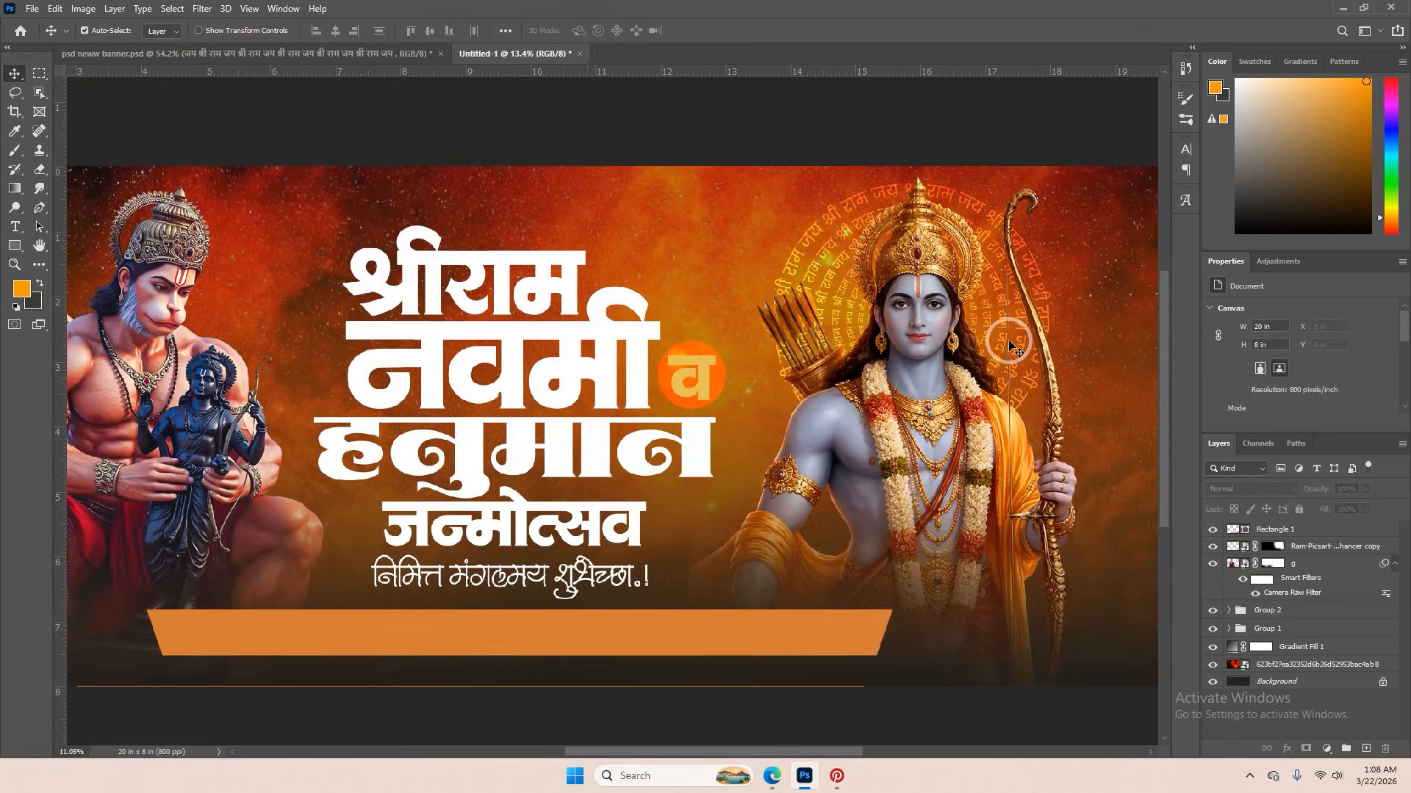
- Scale the circular mantra text group down to 92.85% and recentre it as a halo behind Ram's head
click(1262, 615)
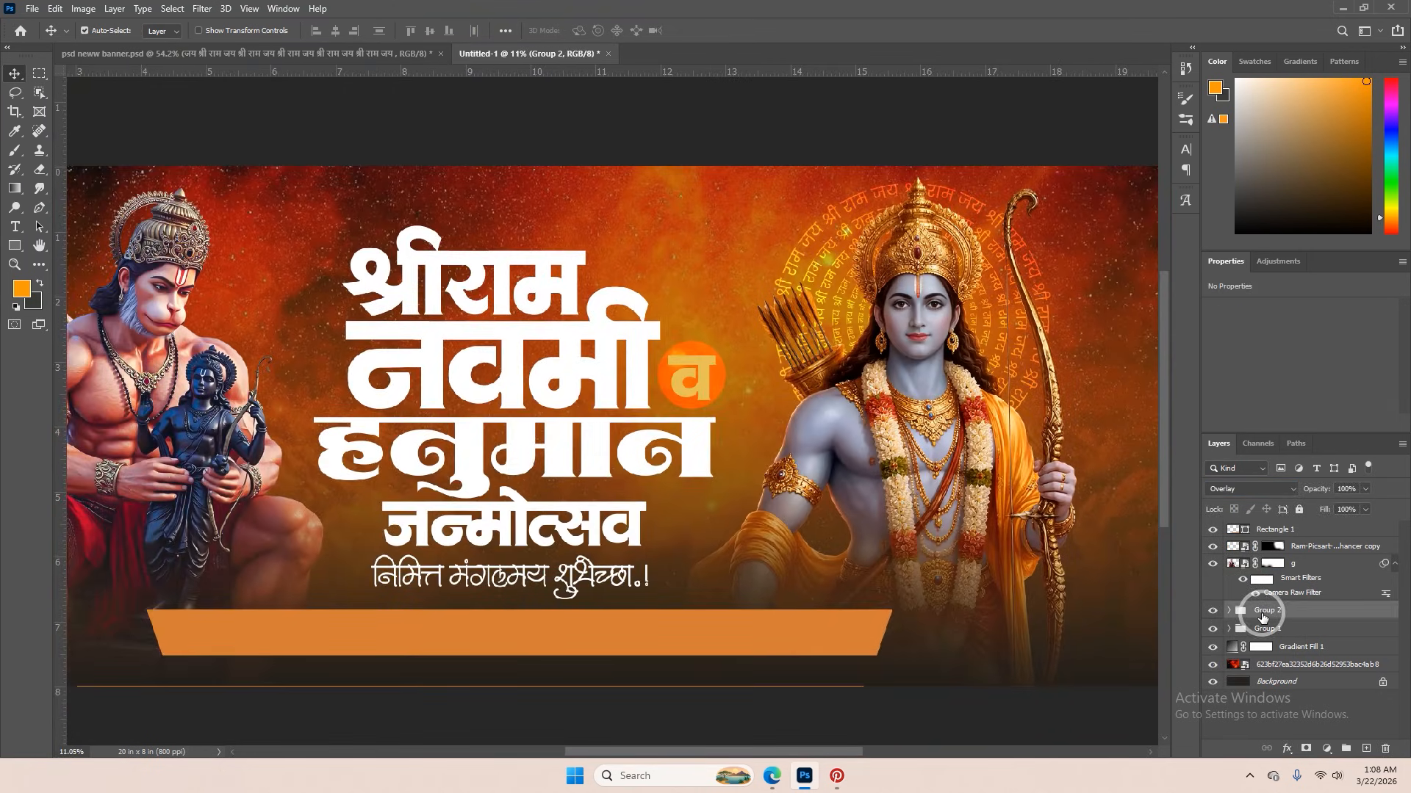
key(ctrl+t)
drag(977, 320, 984, 324)
drag(1047, 178, 1038, 189)
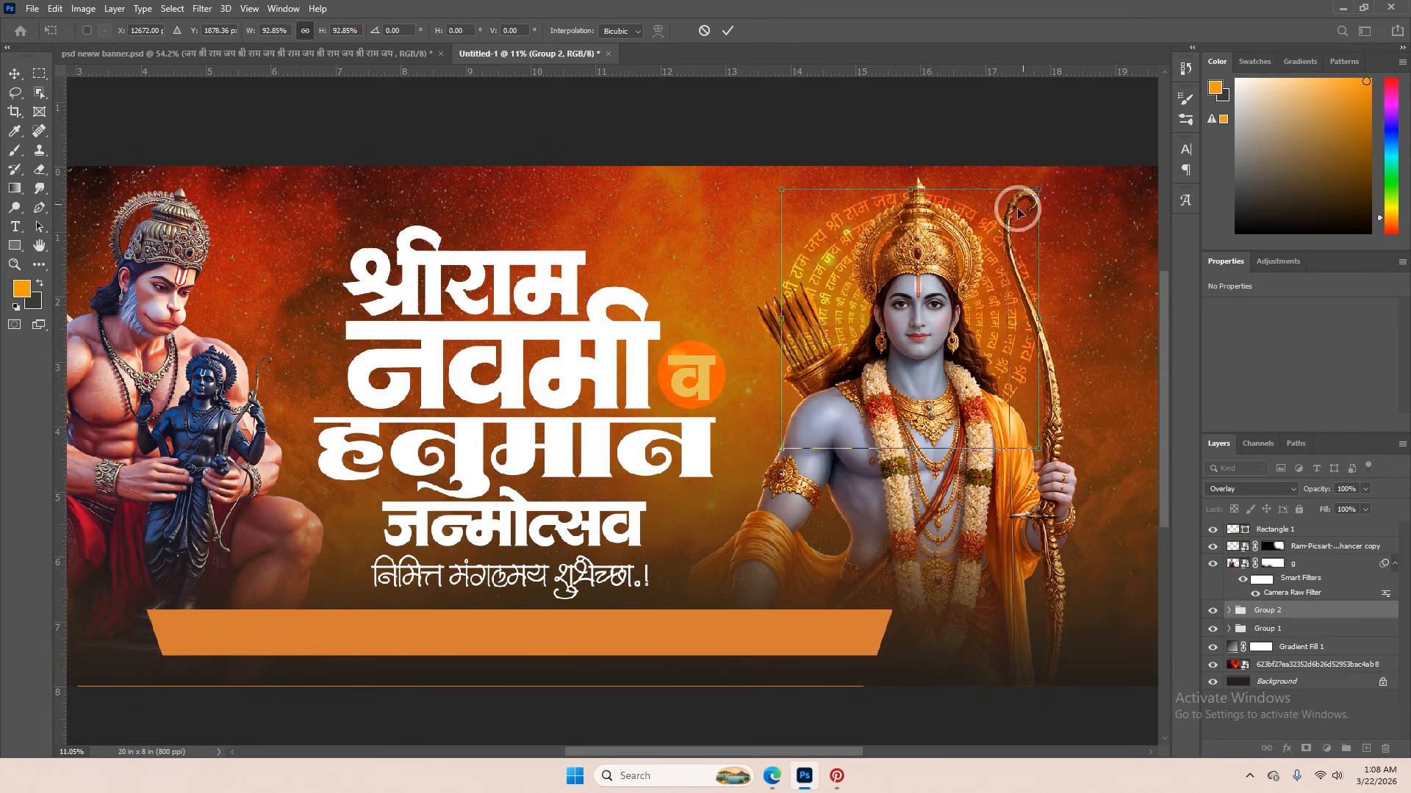
drag(986, 235, 986, 222)
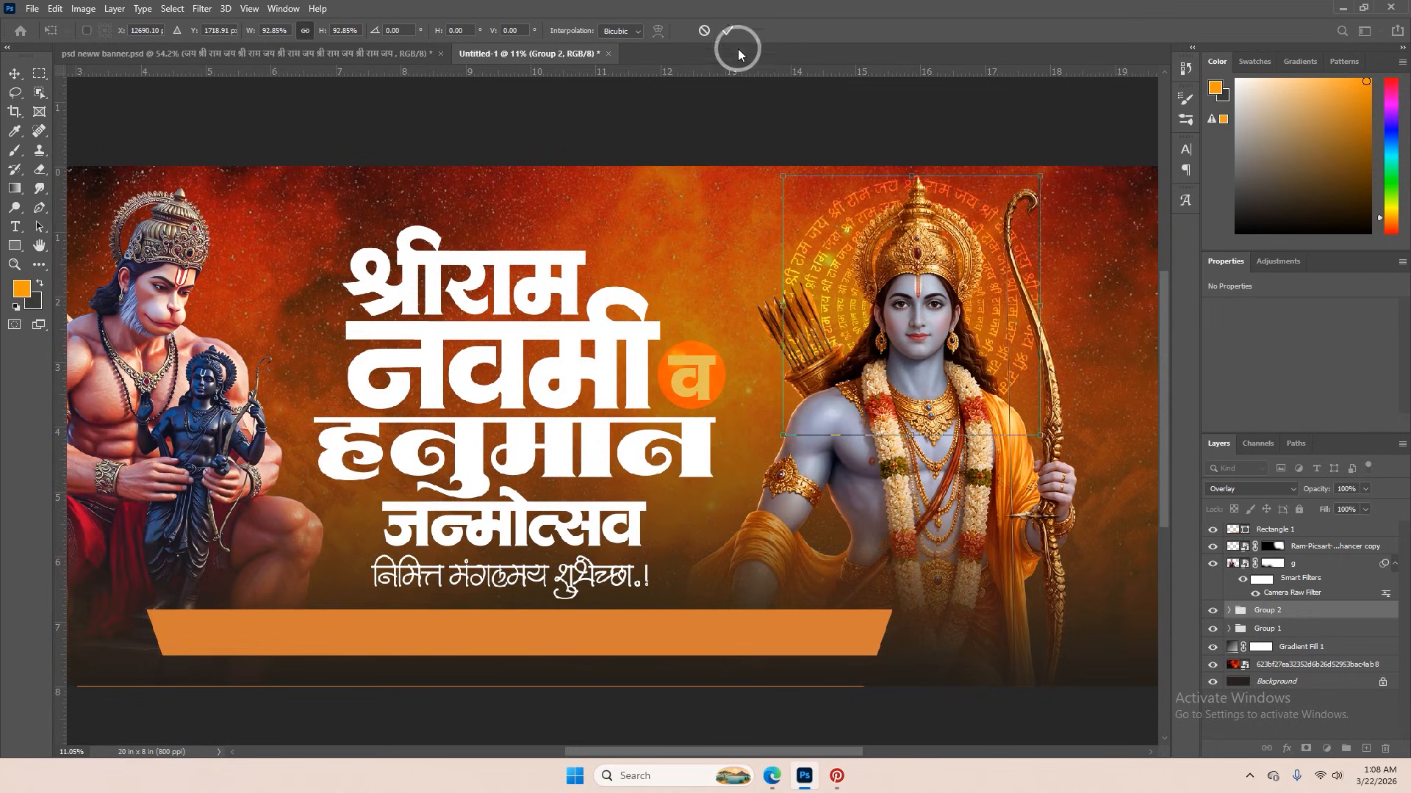
click(726, 31)
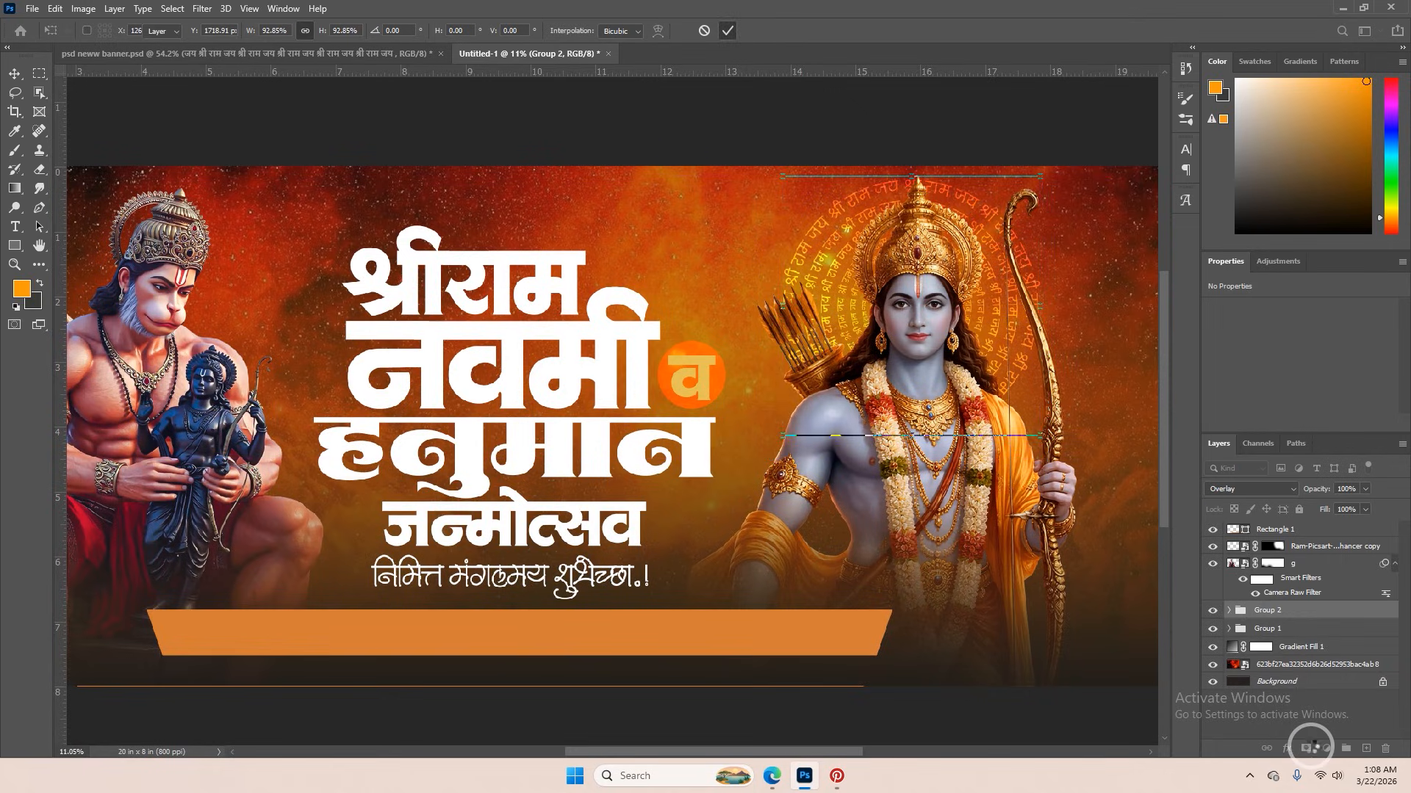
- Hide the mantra group with a black layer mask and paint white softly around Ram's head to reveal a fading halo
alt+click(1305, 748)
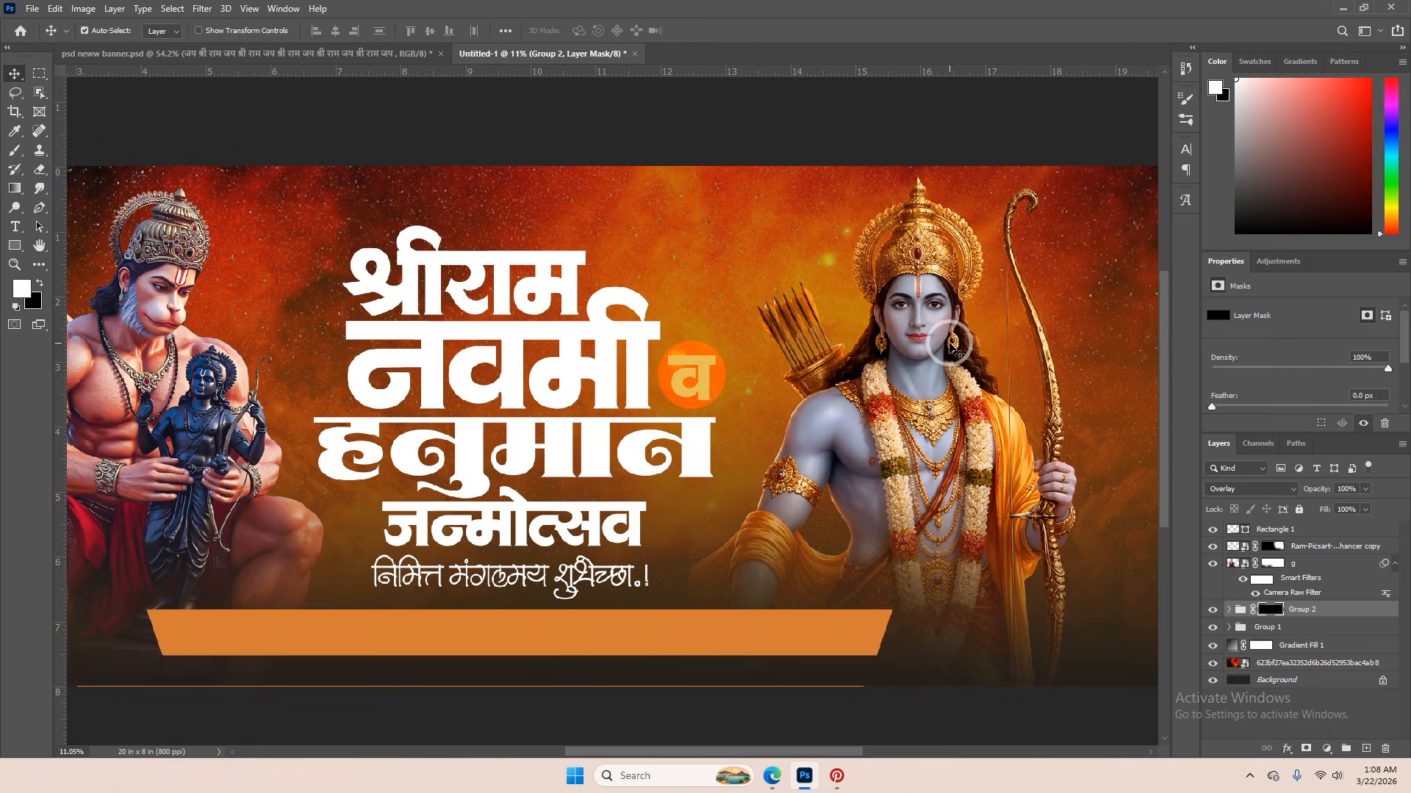
key(b)
scroll(955, 351, down, 1)
mouse_move(911, 272)
mouse_down()
mouse_move(853, 302)
mouse_move(934, 289)
mouse_move(1009, 301)
mouse_move(940, 250)
mouse_up()
click(14, 74)
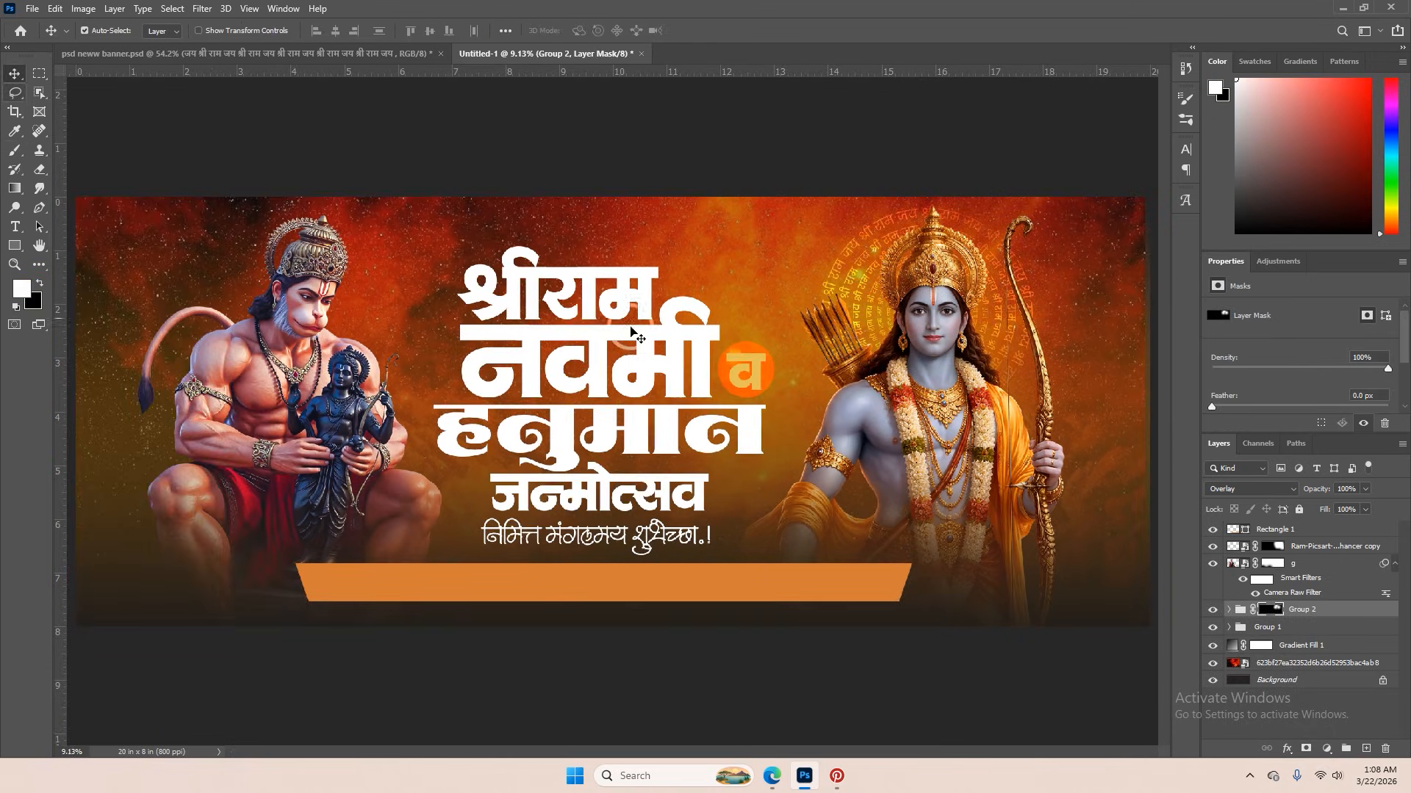
- Add a new layer above Gradient Fill 1 and choose a Water Colour Paints brush enlarged to 5000 px
scroll(631, 330, up, 3)
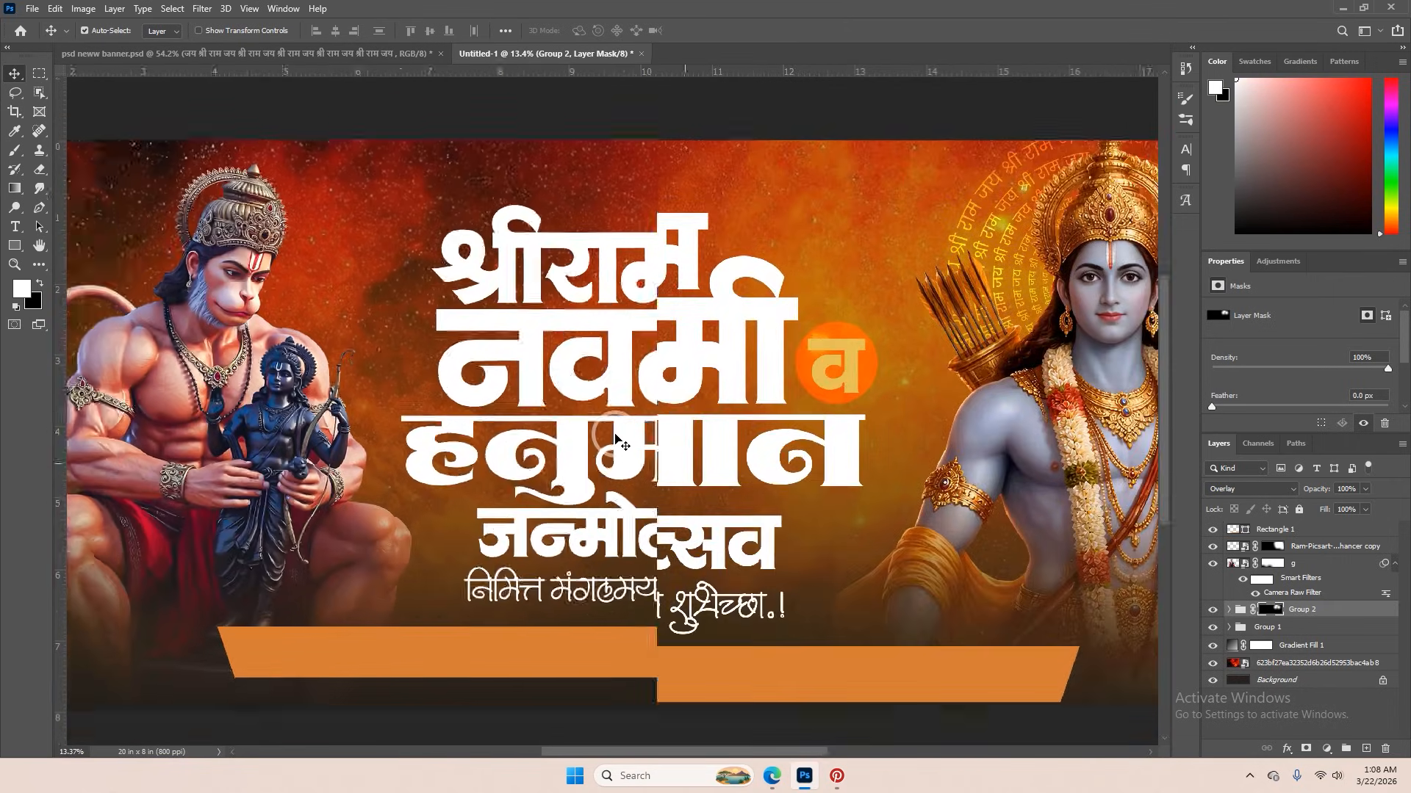
scroll(614, 439, down, 1)
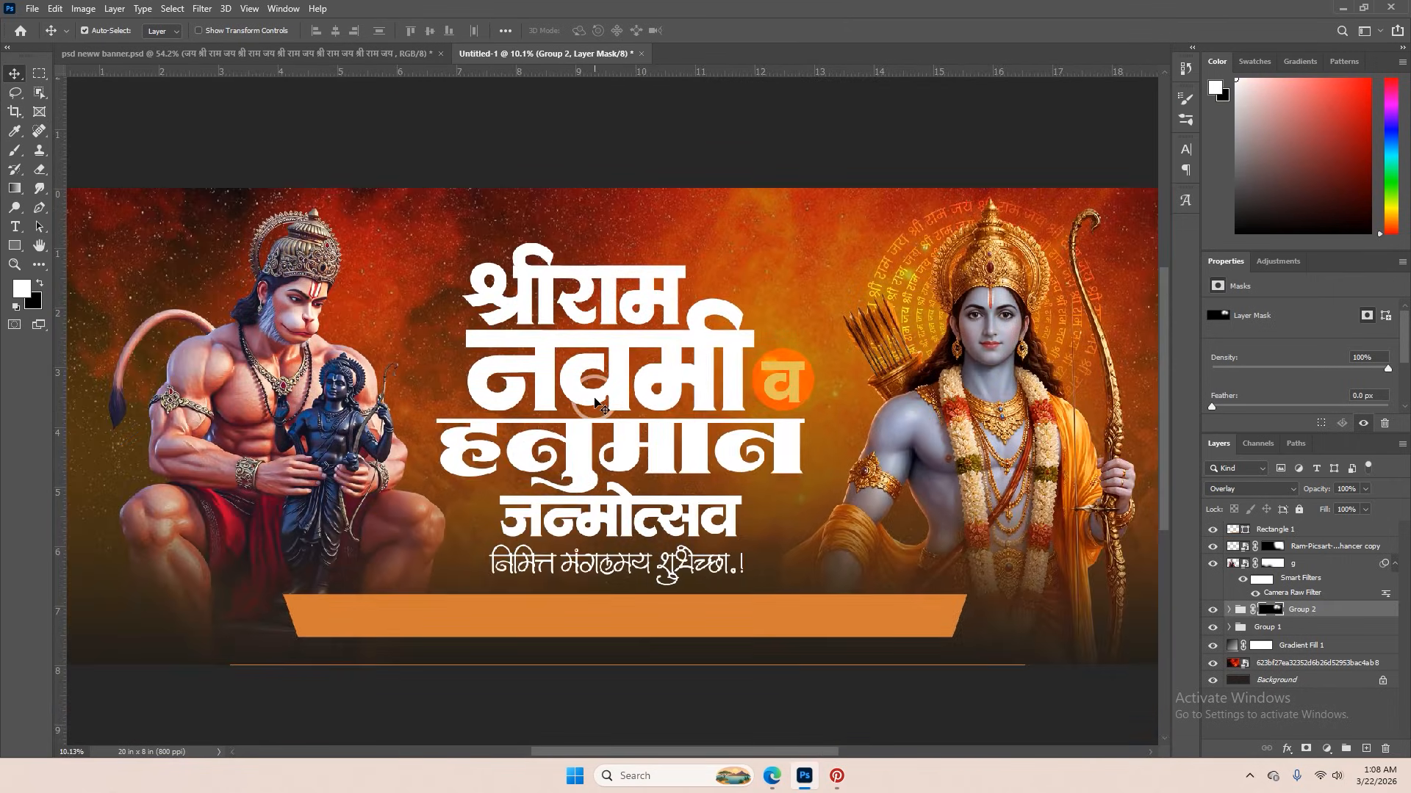
scroll(577, 332, down, 1)
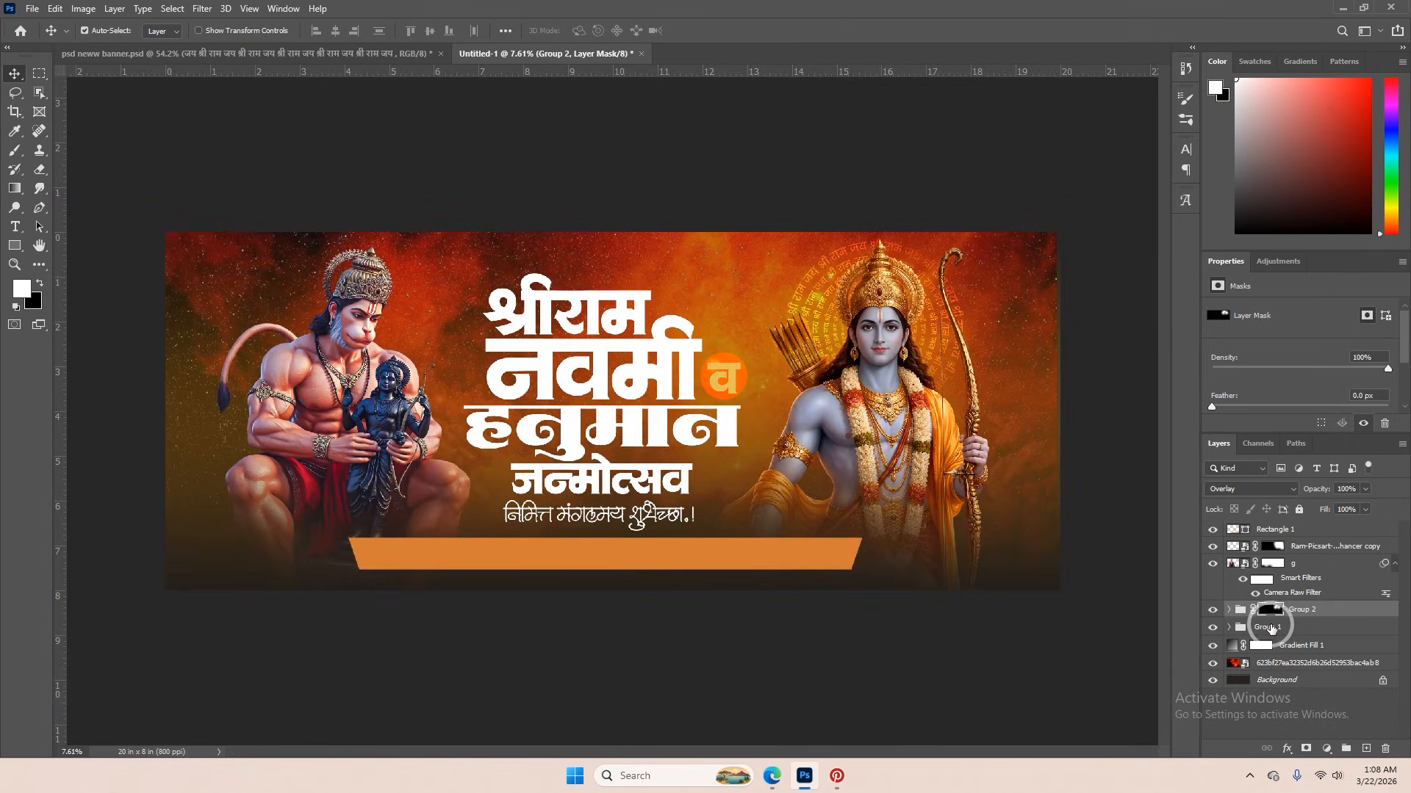
click(1310, 644)
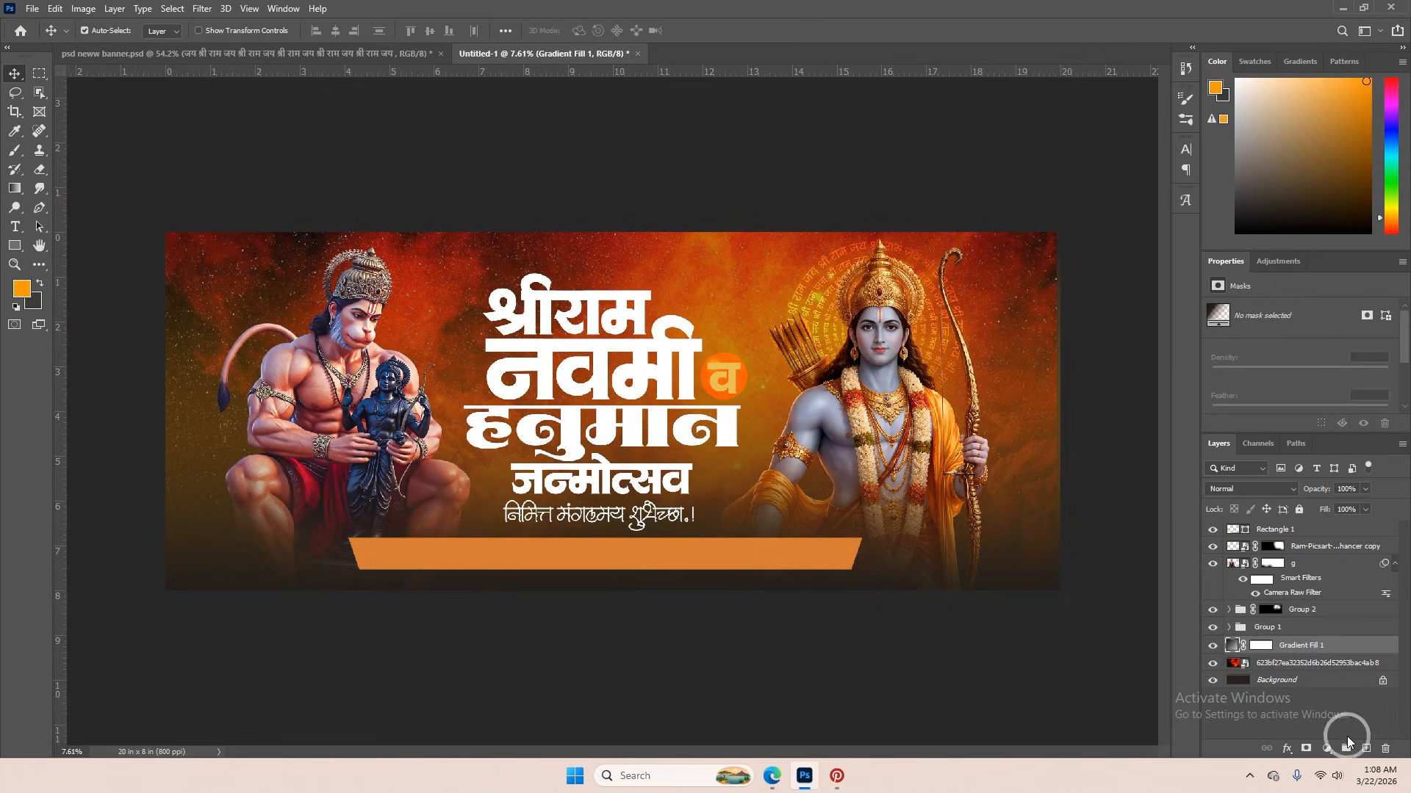
click(1363, 748)
key(b)
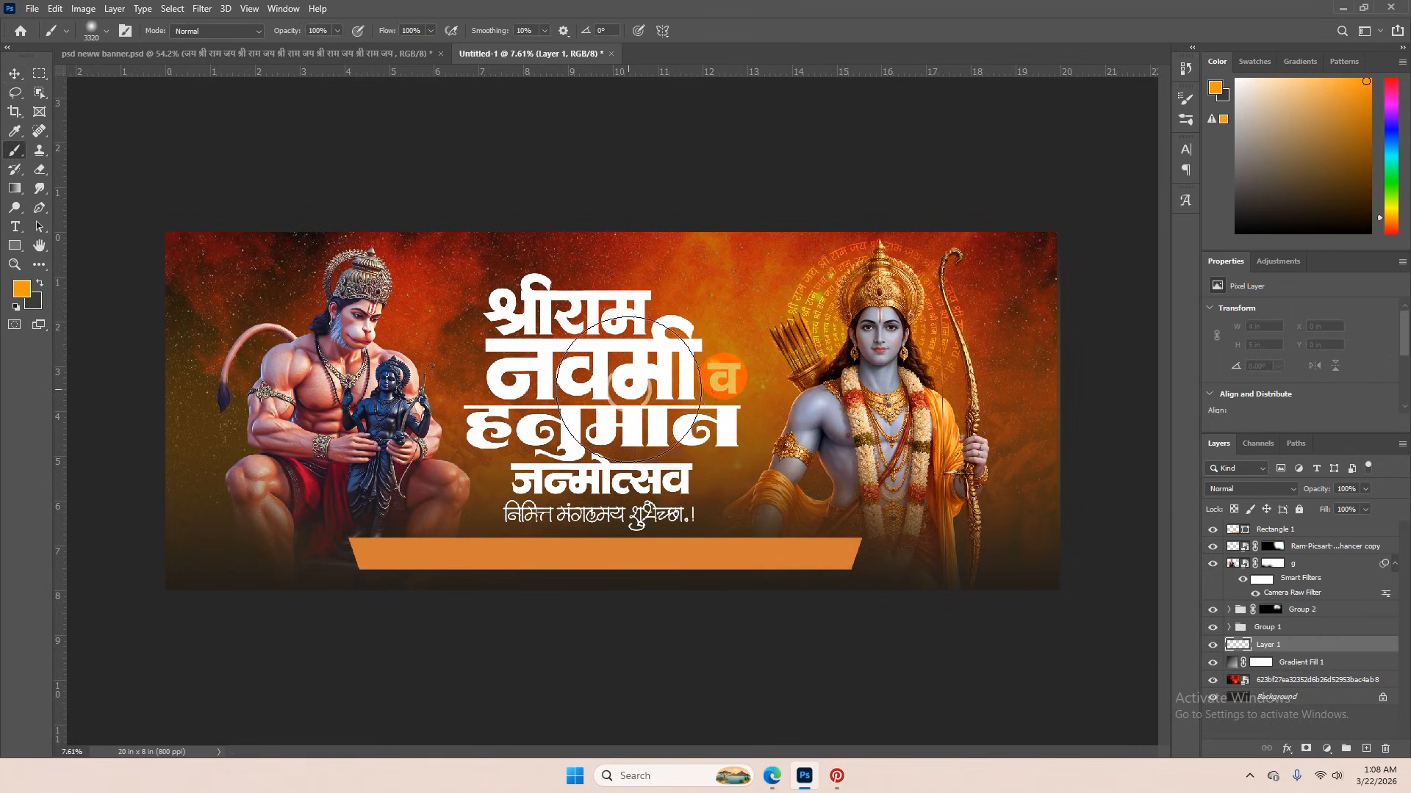
right_click(636, 400)
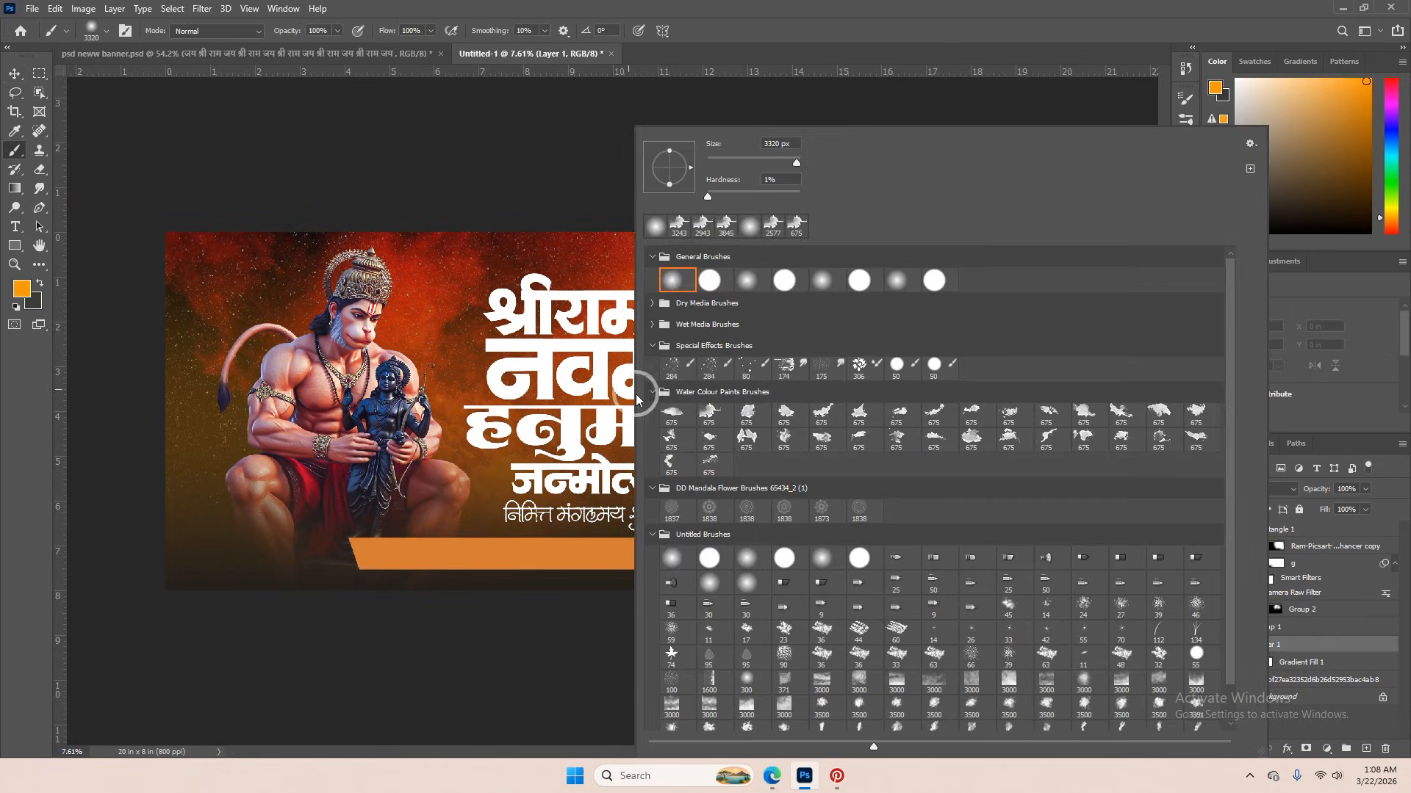
click(1155, 415)
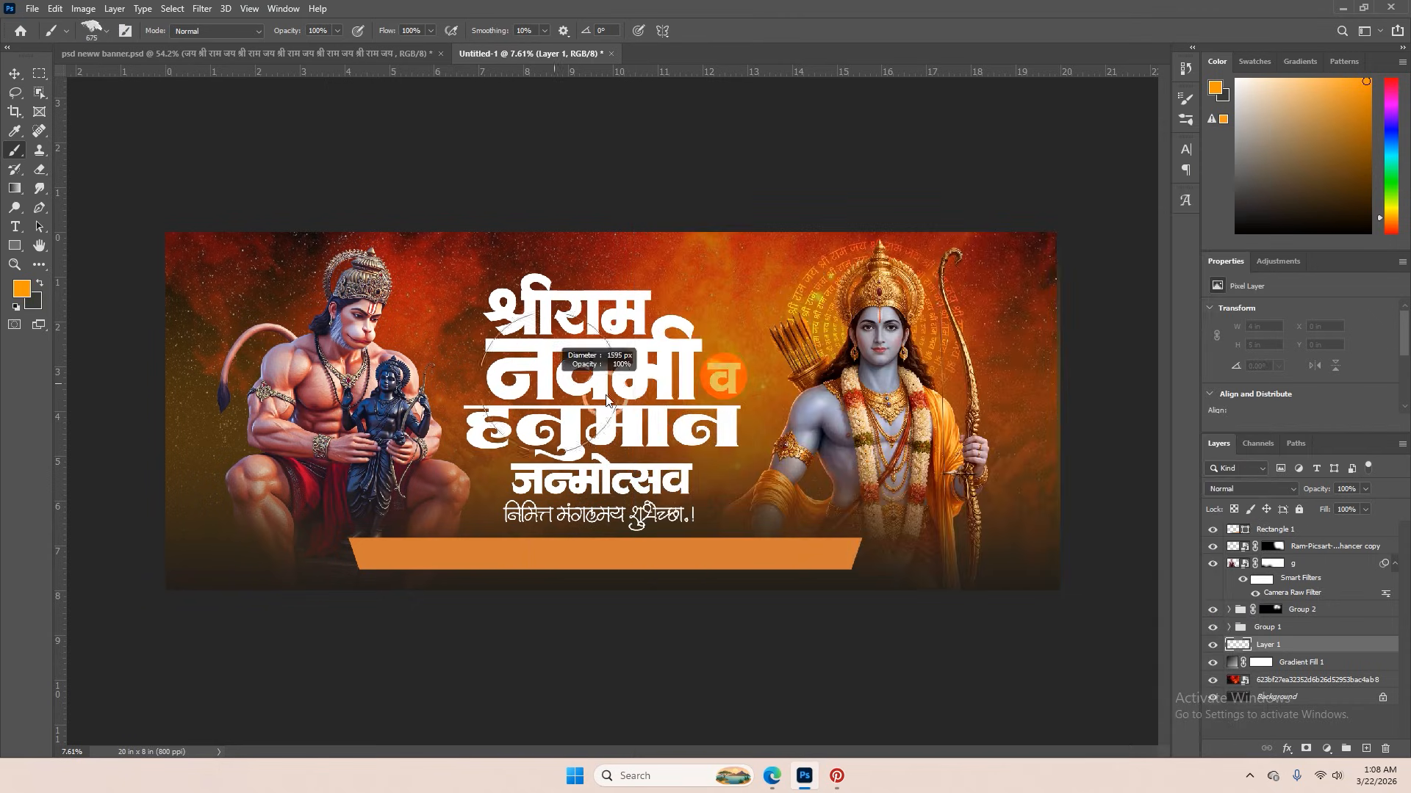
key(Return)
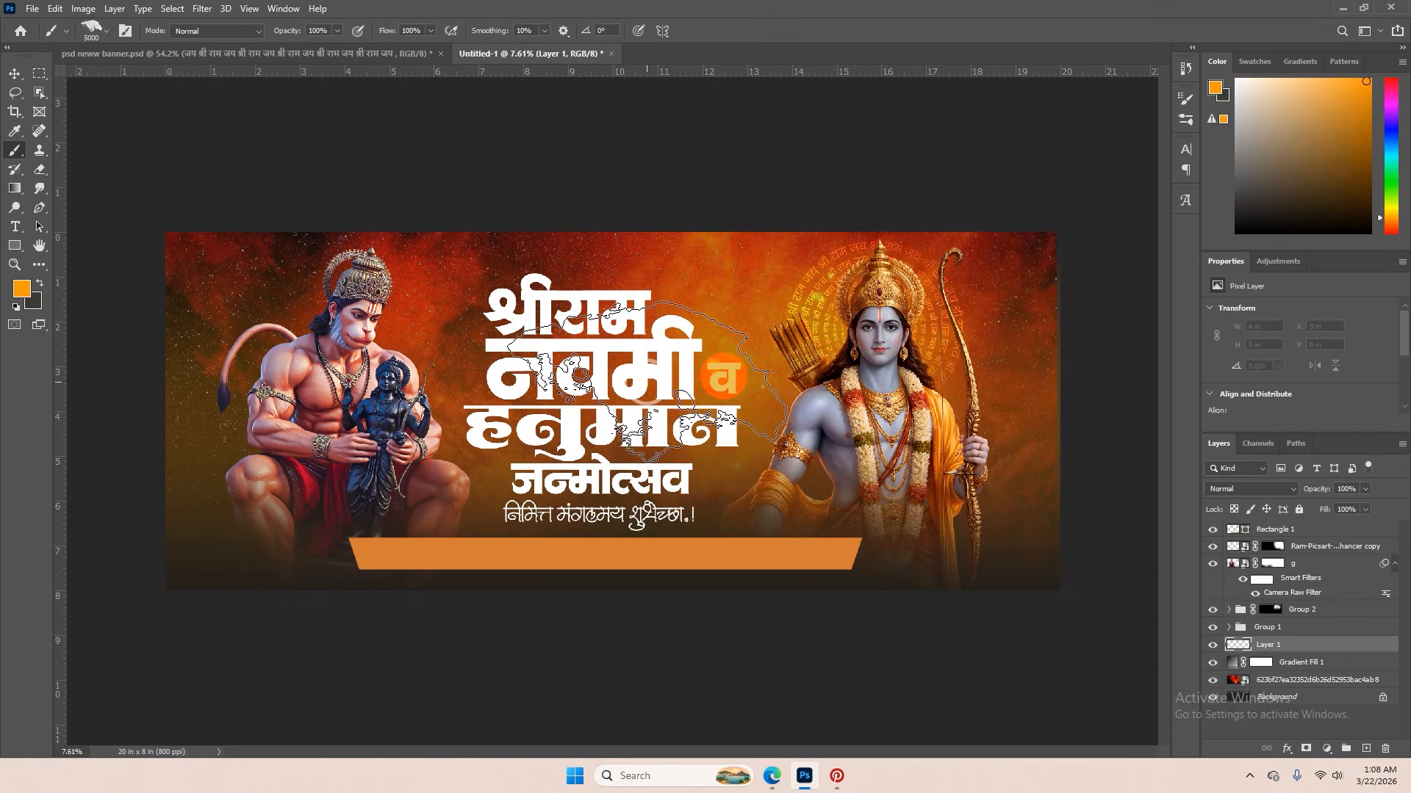
- Set the new layer to Overlay and stamp a watercolour splash behind the title in dark red sampled from the background
key(i)
click(460, 254)
key(b)
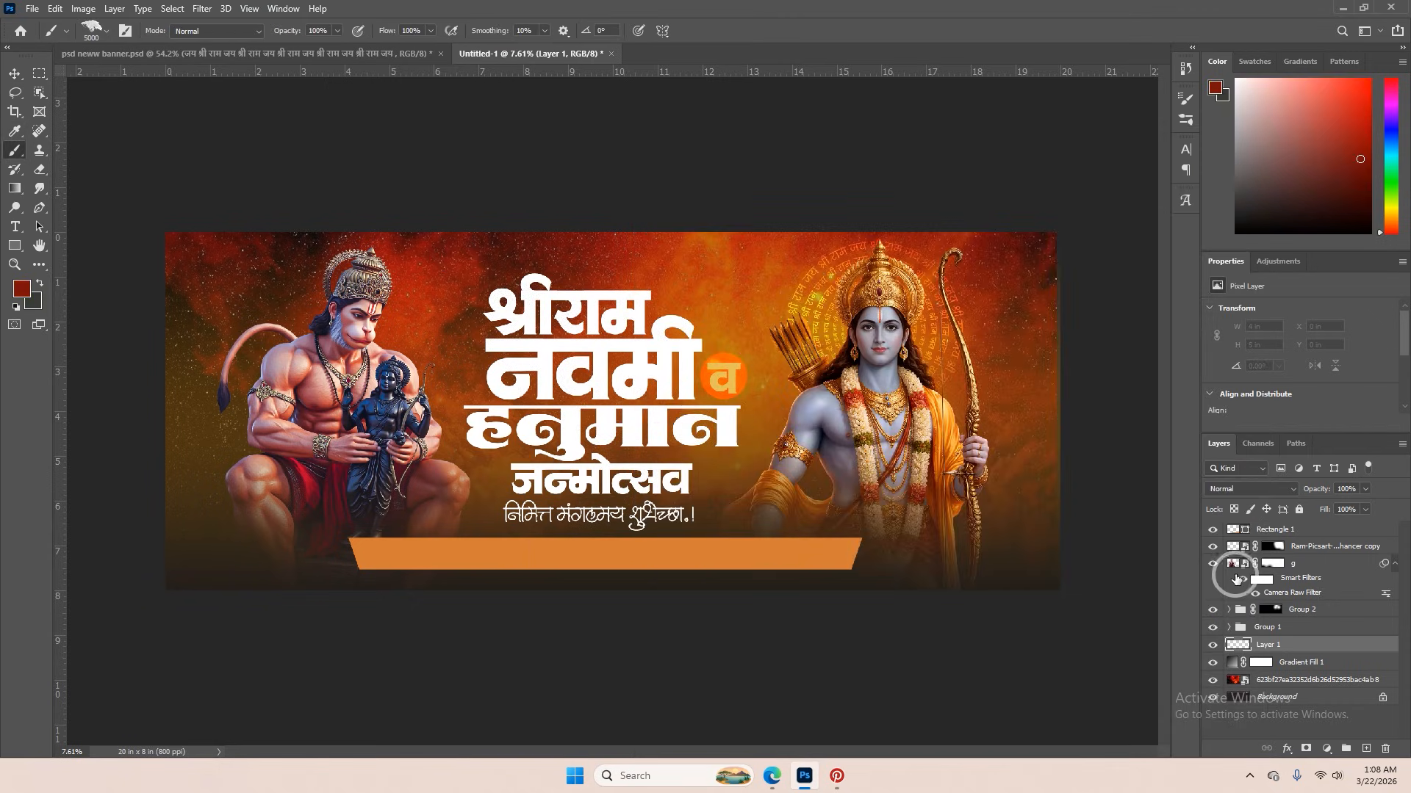
click(1282, 491)
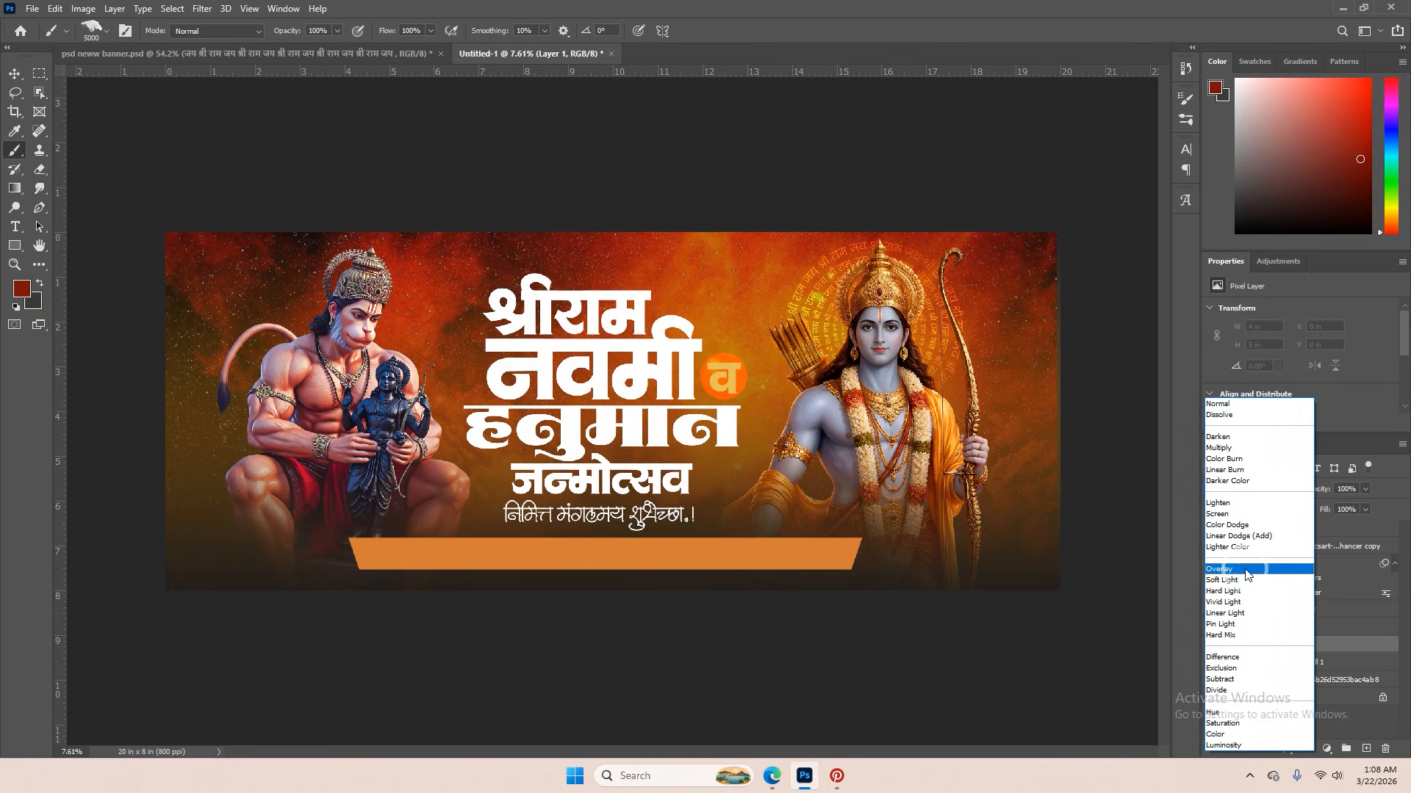
click(1245, 573)
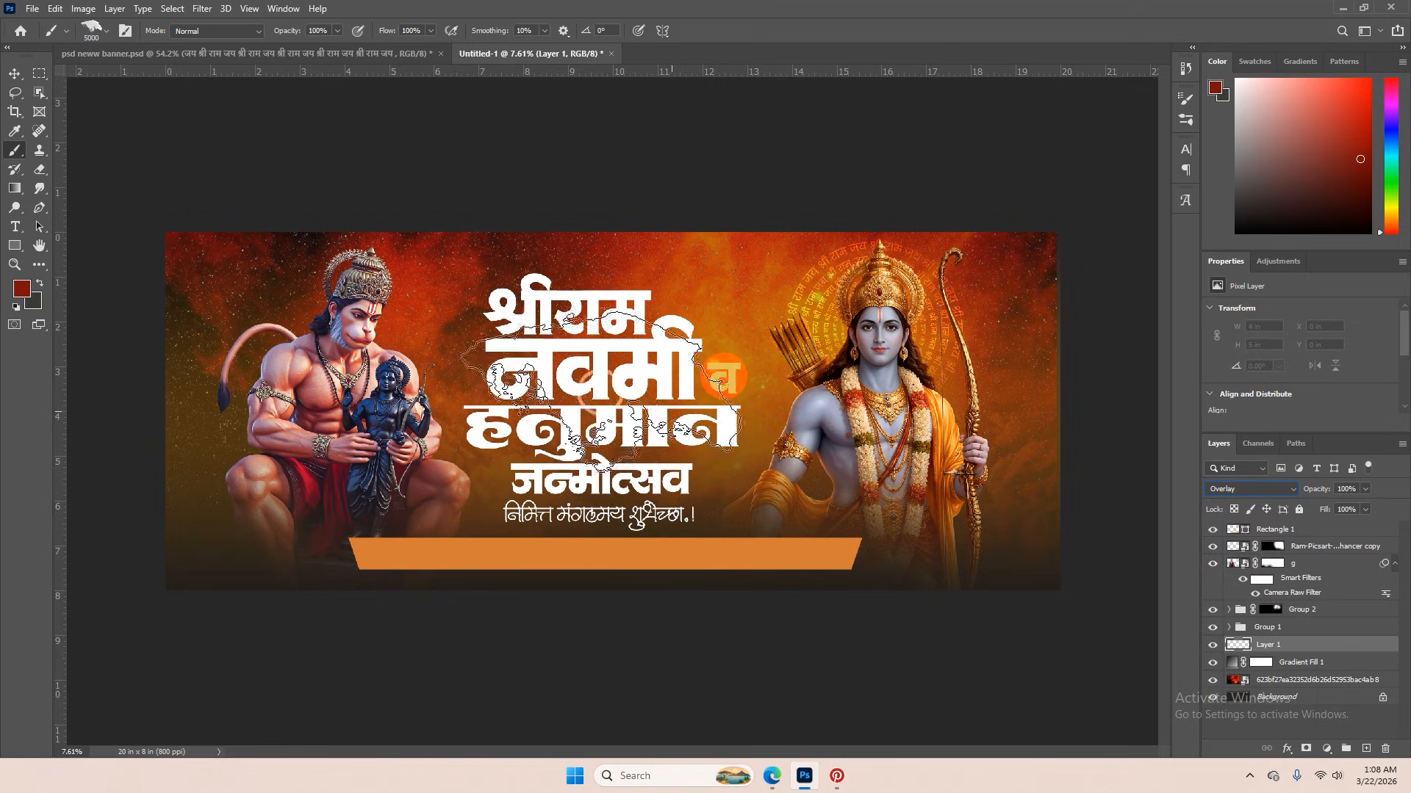
click(665, 324)
- Try to enlarge the red splash to about 151% and rotate it about 25.7° behind the title
key(ctrl+t)
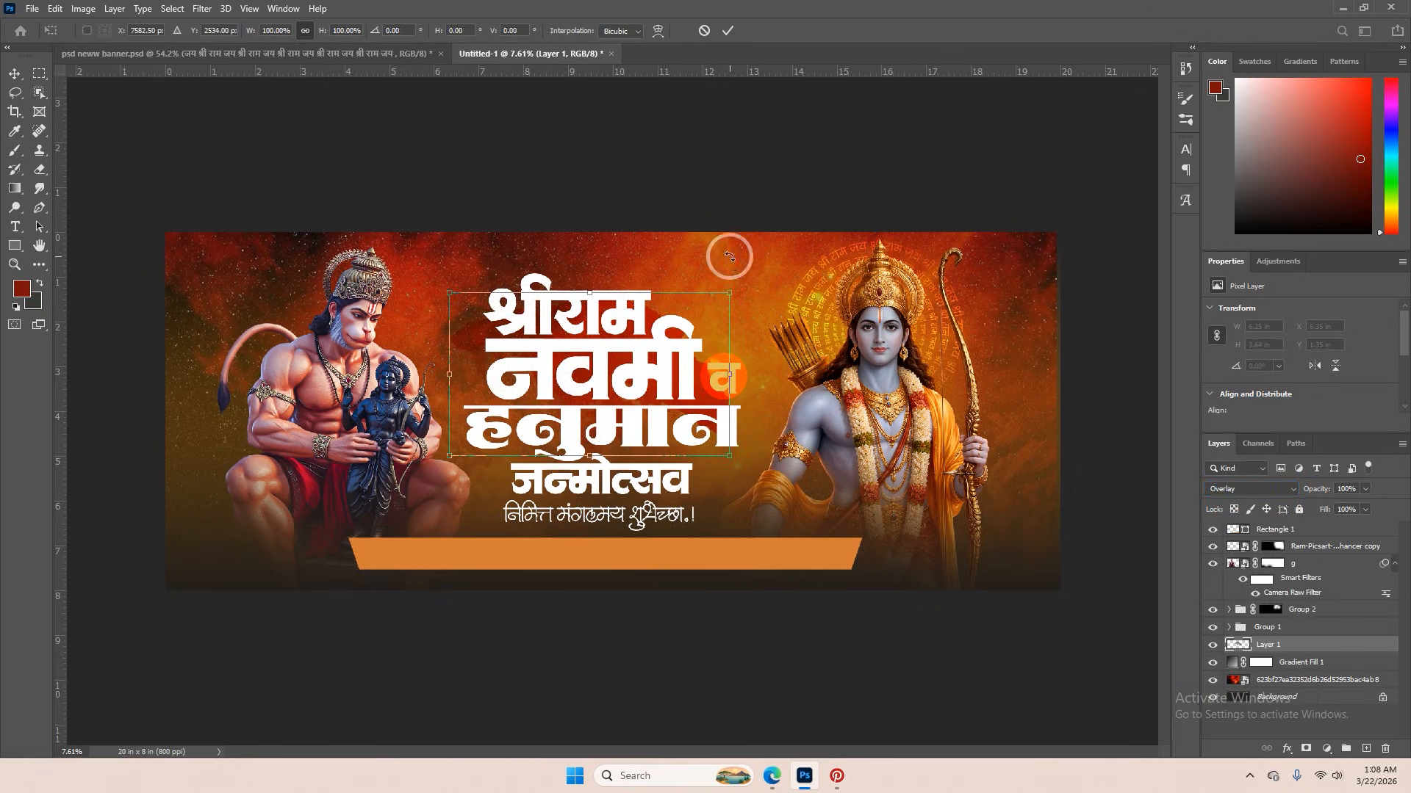
mouse_move(724, 252)
mouse_down()
mouse_move(765, 324)
mouse_move(754, 359)
mouse_move(825, 324)
mouse_move(773, 371)
mouse_move(757, 363)
mouse_up()
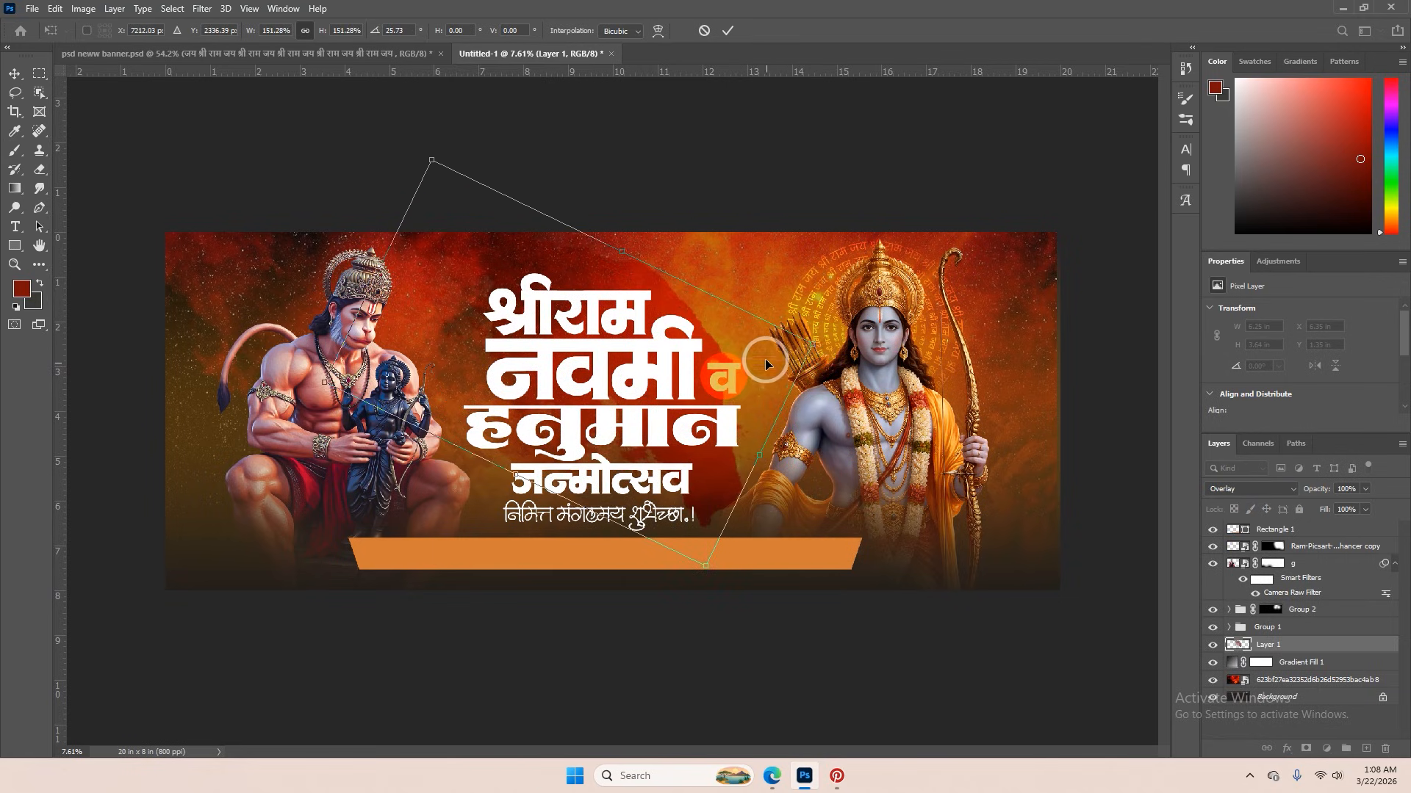
click(728, 30)
key(b)
scroll(647, 286, up, 2)
scroll(632, 324, down, 2)
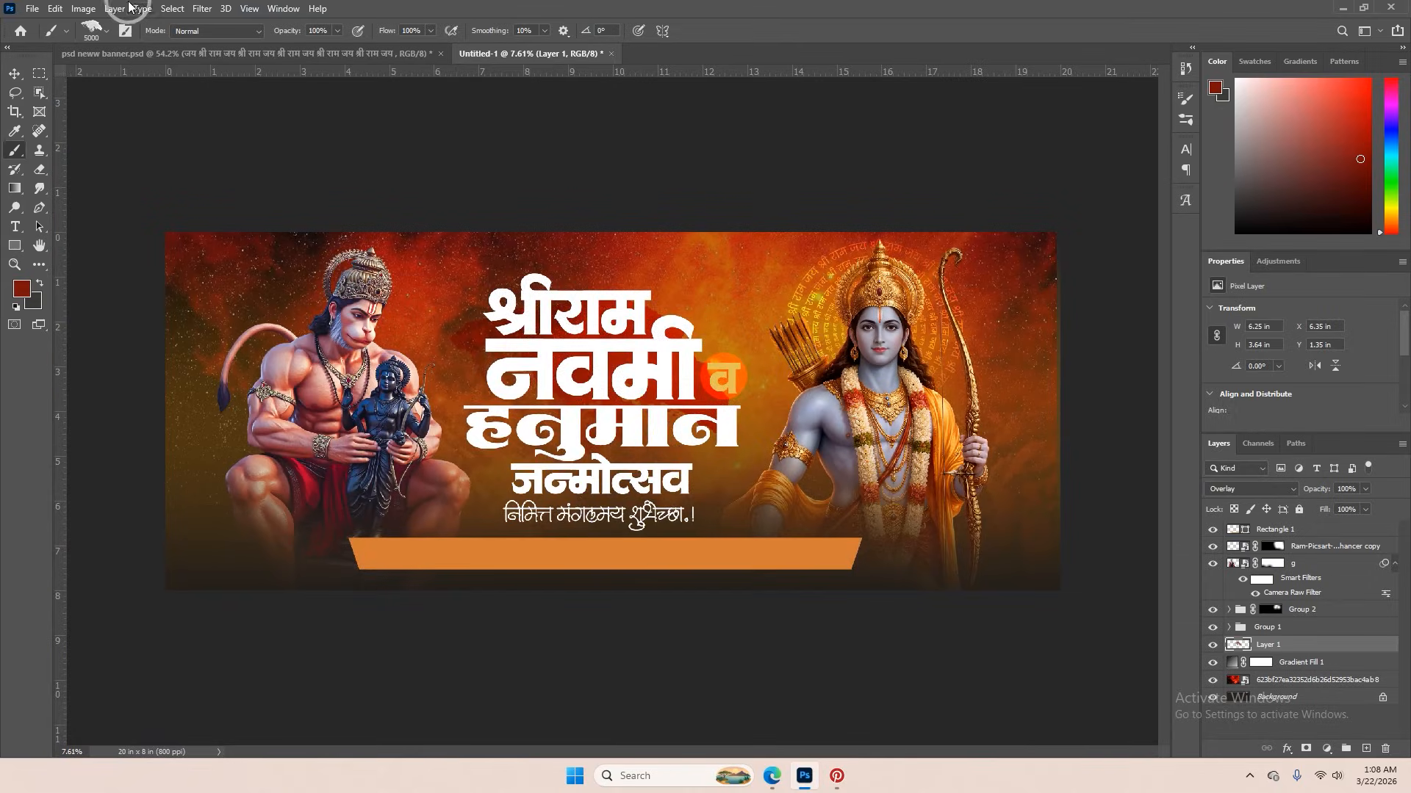
- Review the banner's image size and resolution units without changing them
click(83, 8)
click(92, 118)
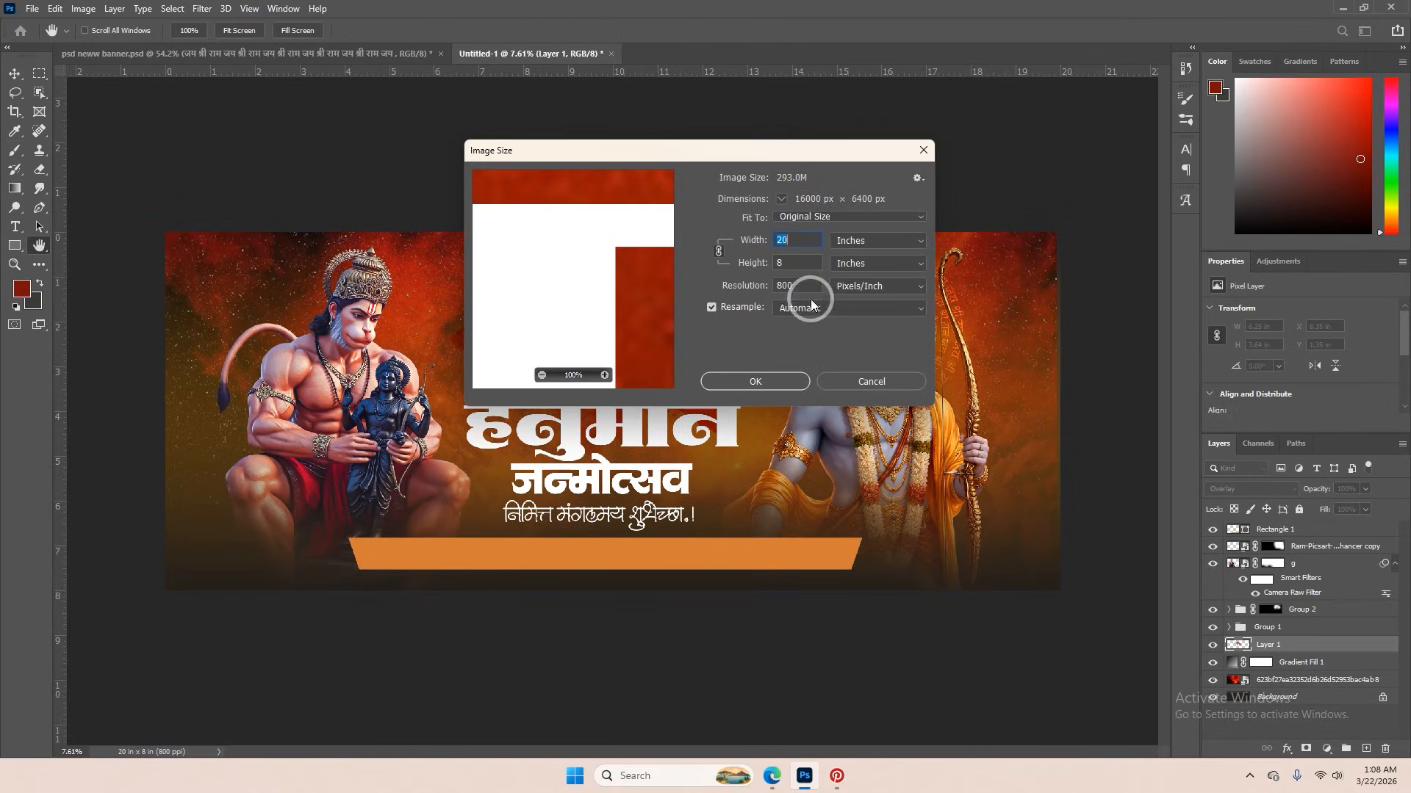
click(851, 293)
click(856, 301)
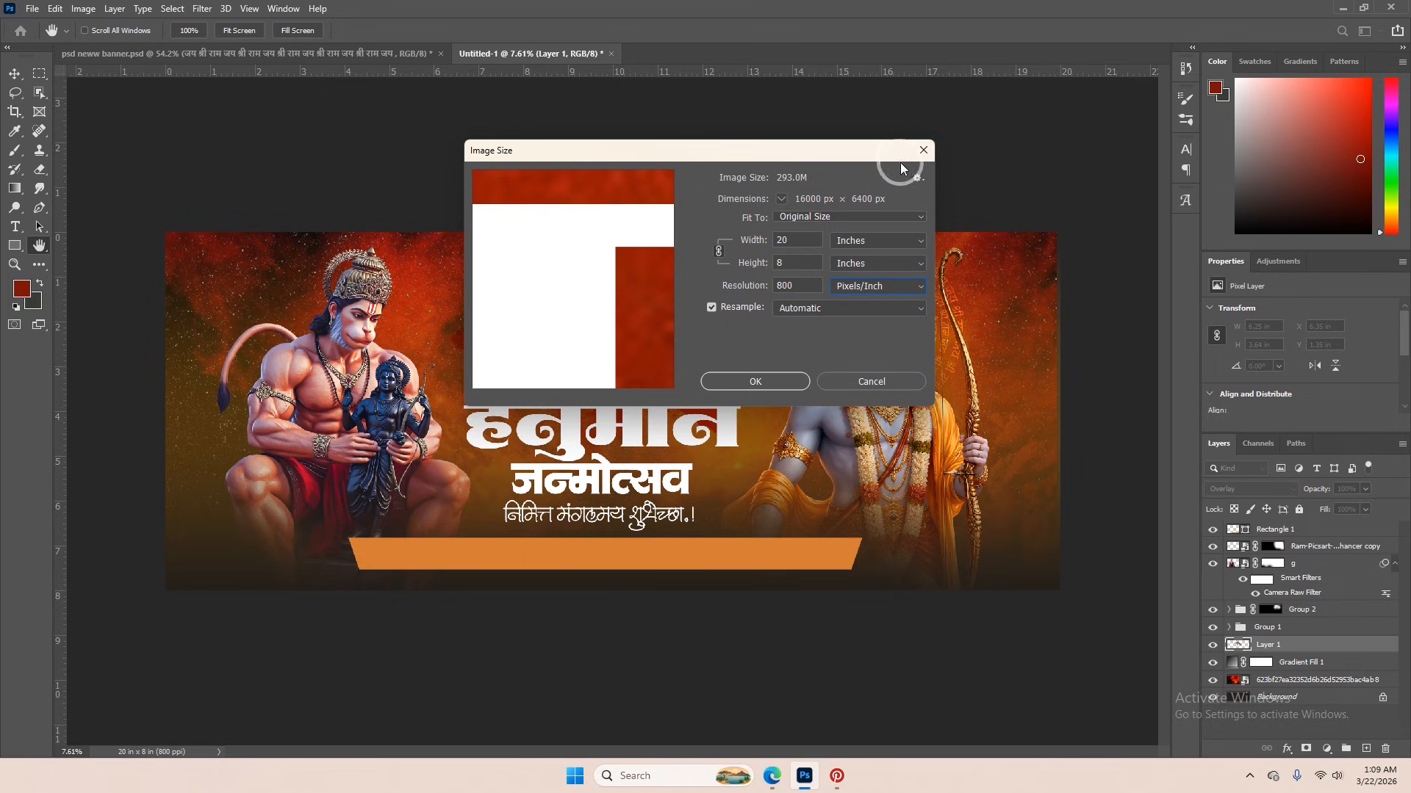
click(923, 152)
key(b)
- Create a 20 x 8 in test document from the new-document settings and inspect its image size
click(32, 9)
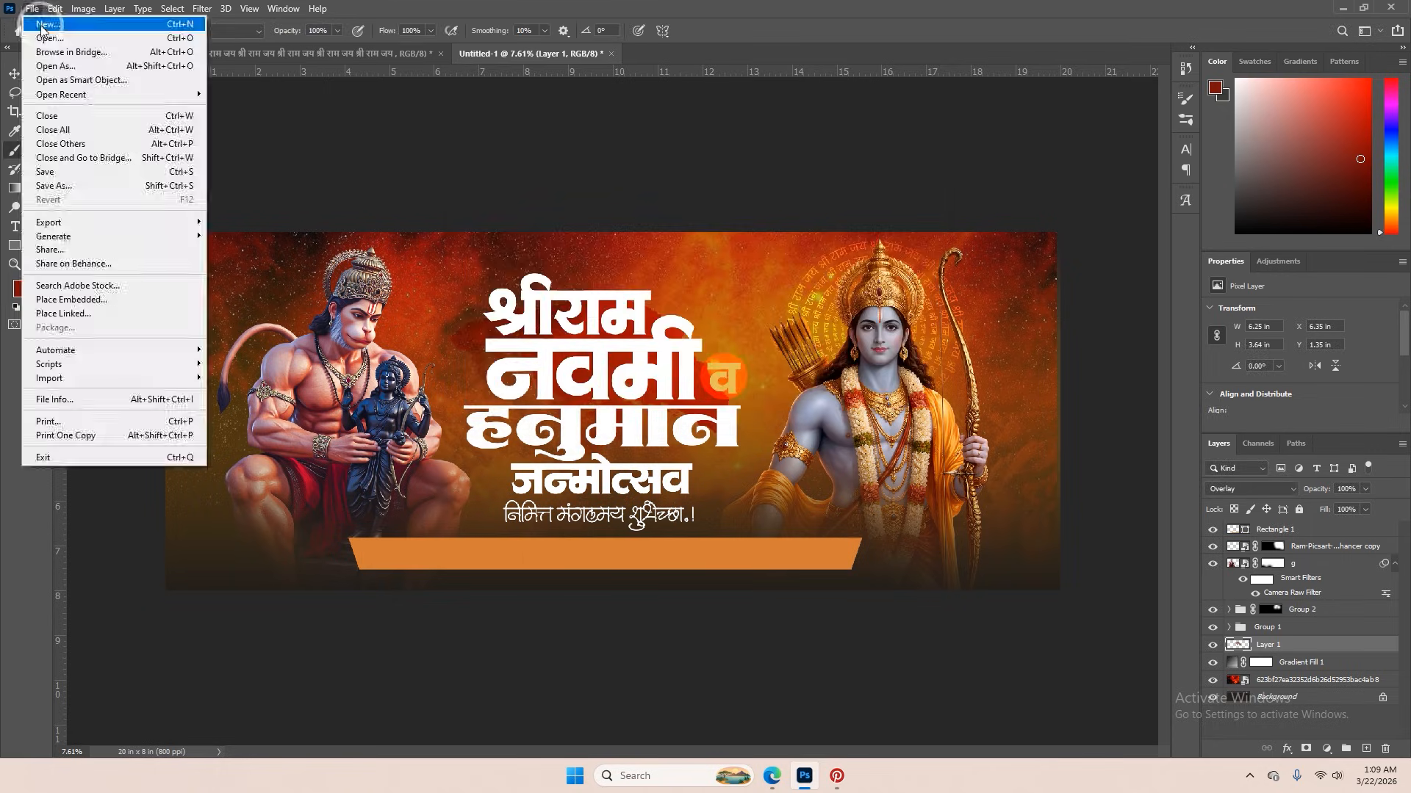
key(Escape)
key(ctrl+n)
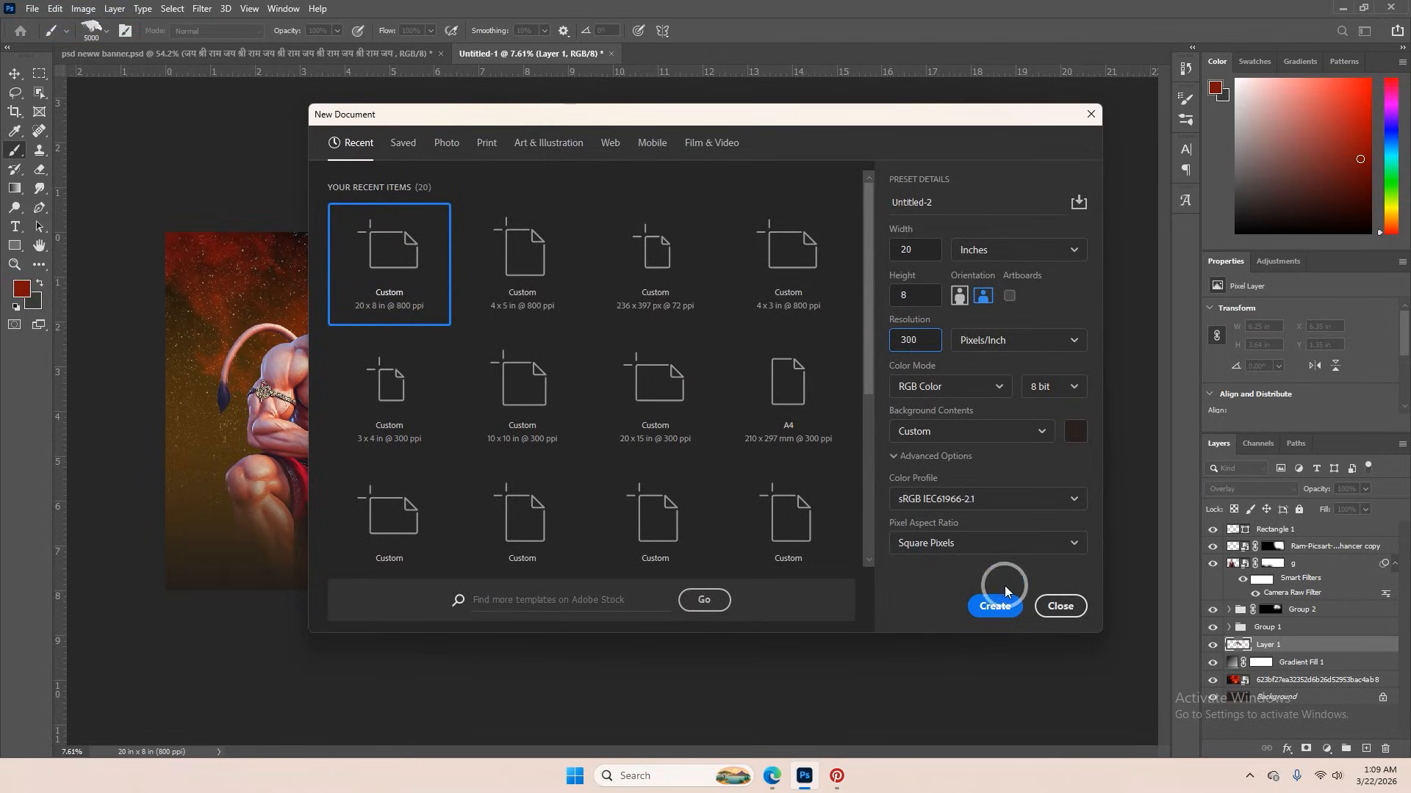
click(994, 607)
click(83, 8)
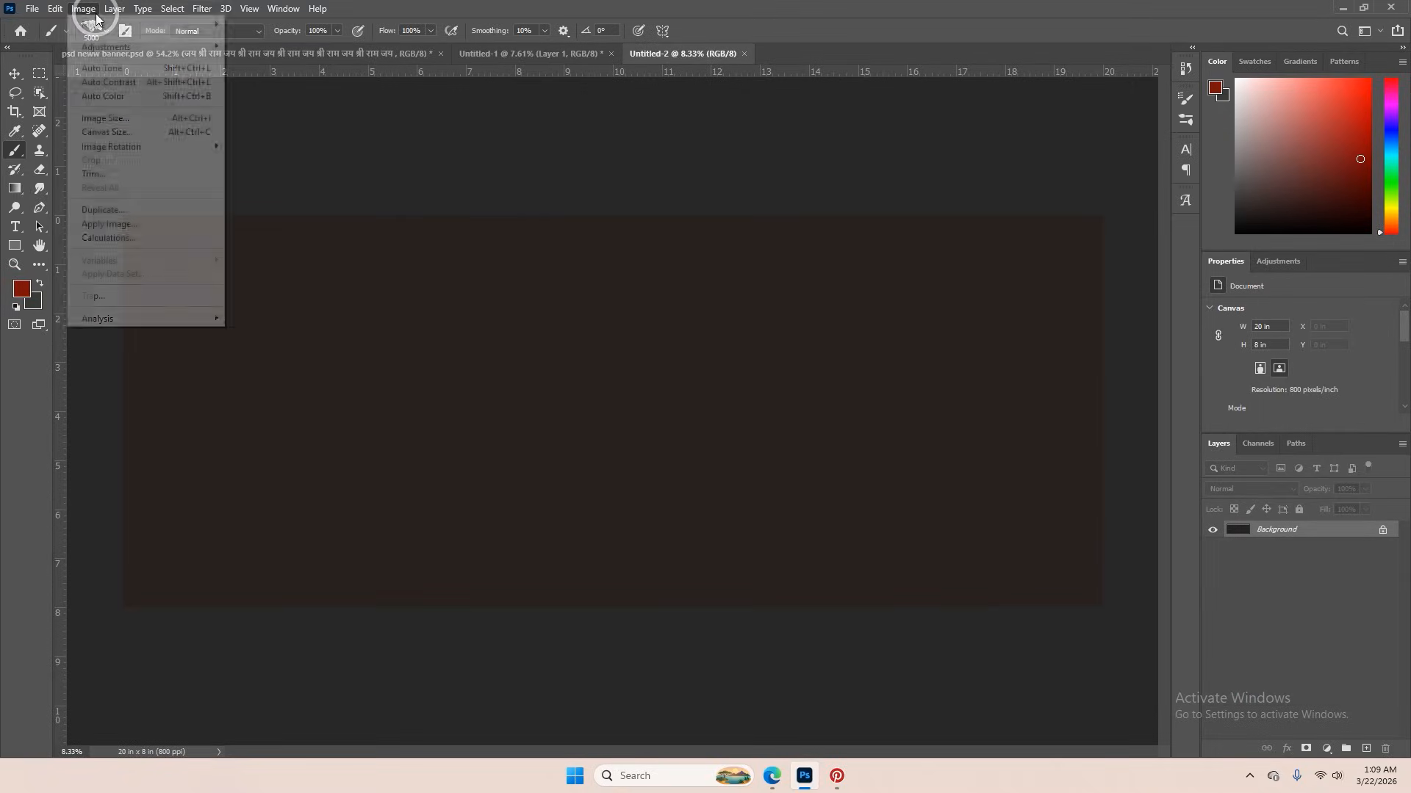
click(132, 118)
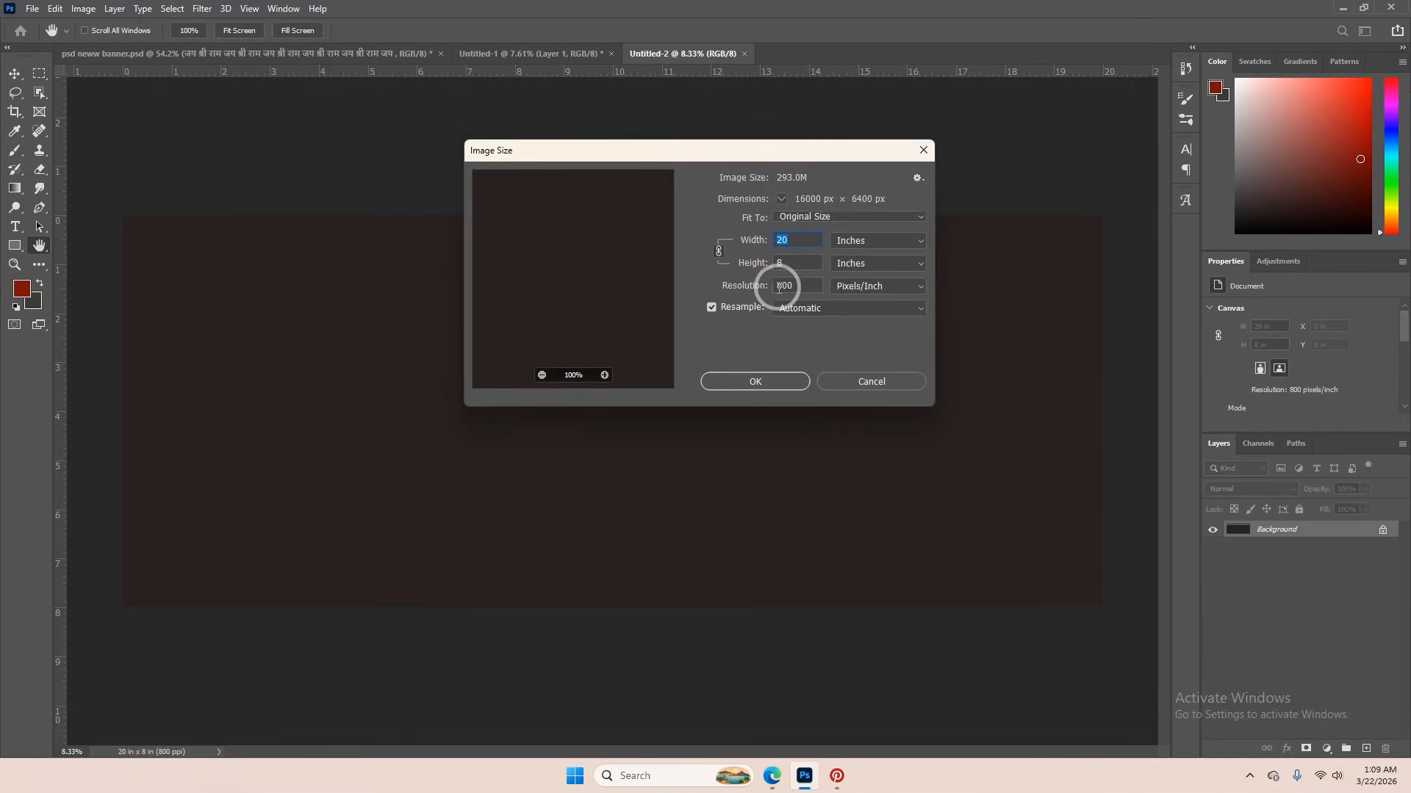
click(922, 151)
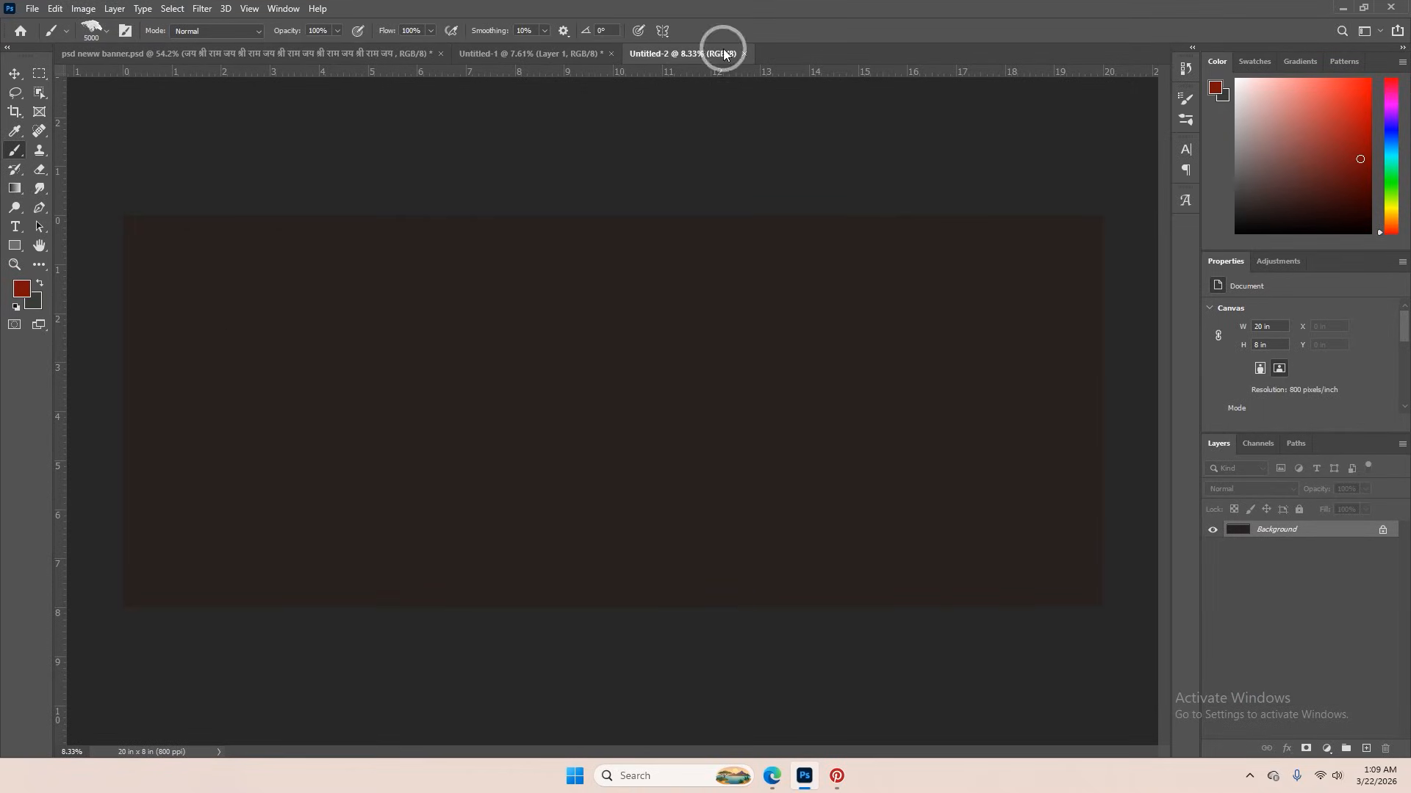
- Review the resolution unit options for another new document, cancel it and close the Untitled-2 test document
click(35, 11)
click(45, 26)
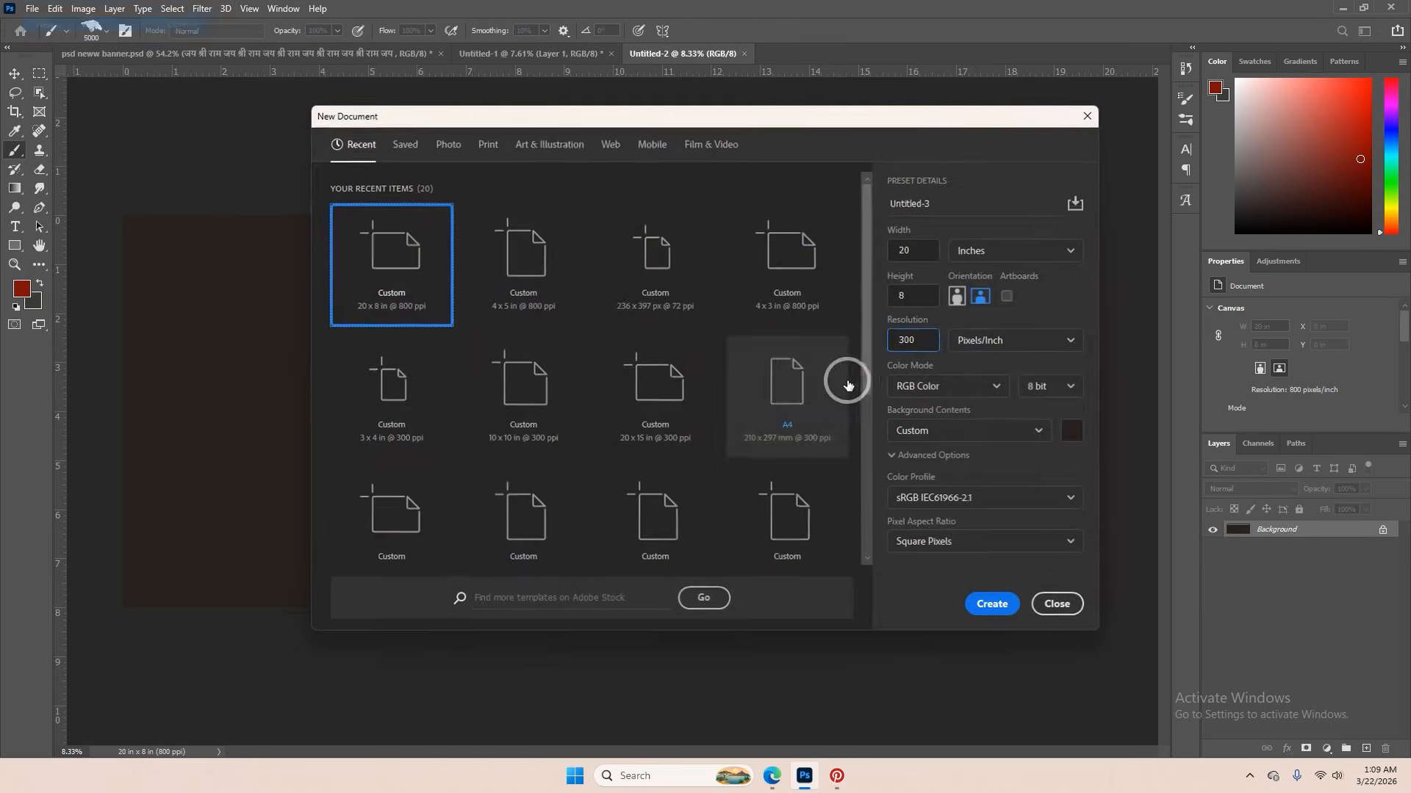
click(1003, 344)
click(1012, 370)
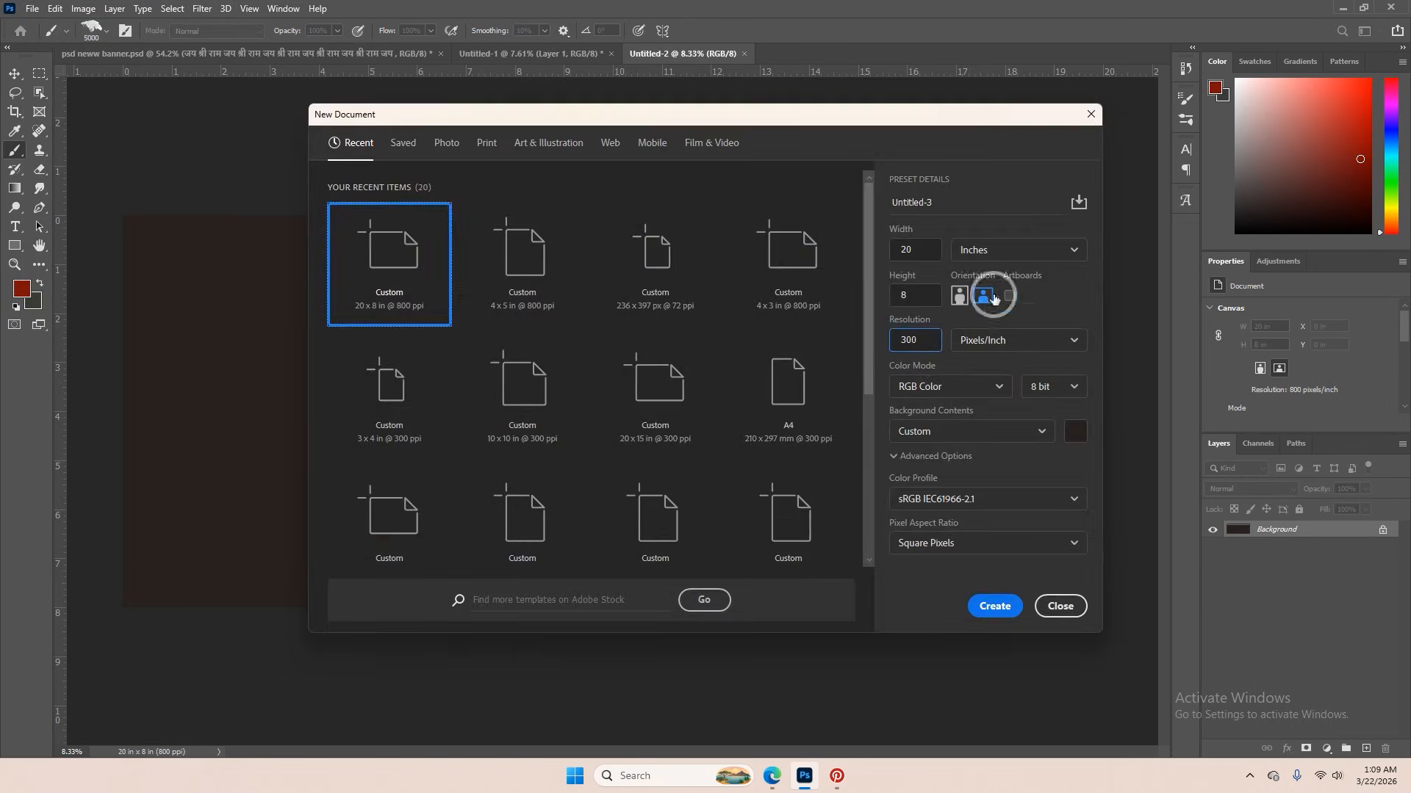
click(1090, 114)
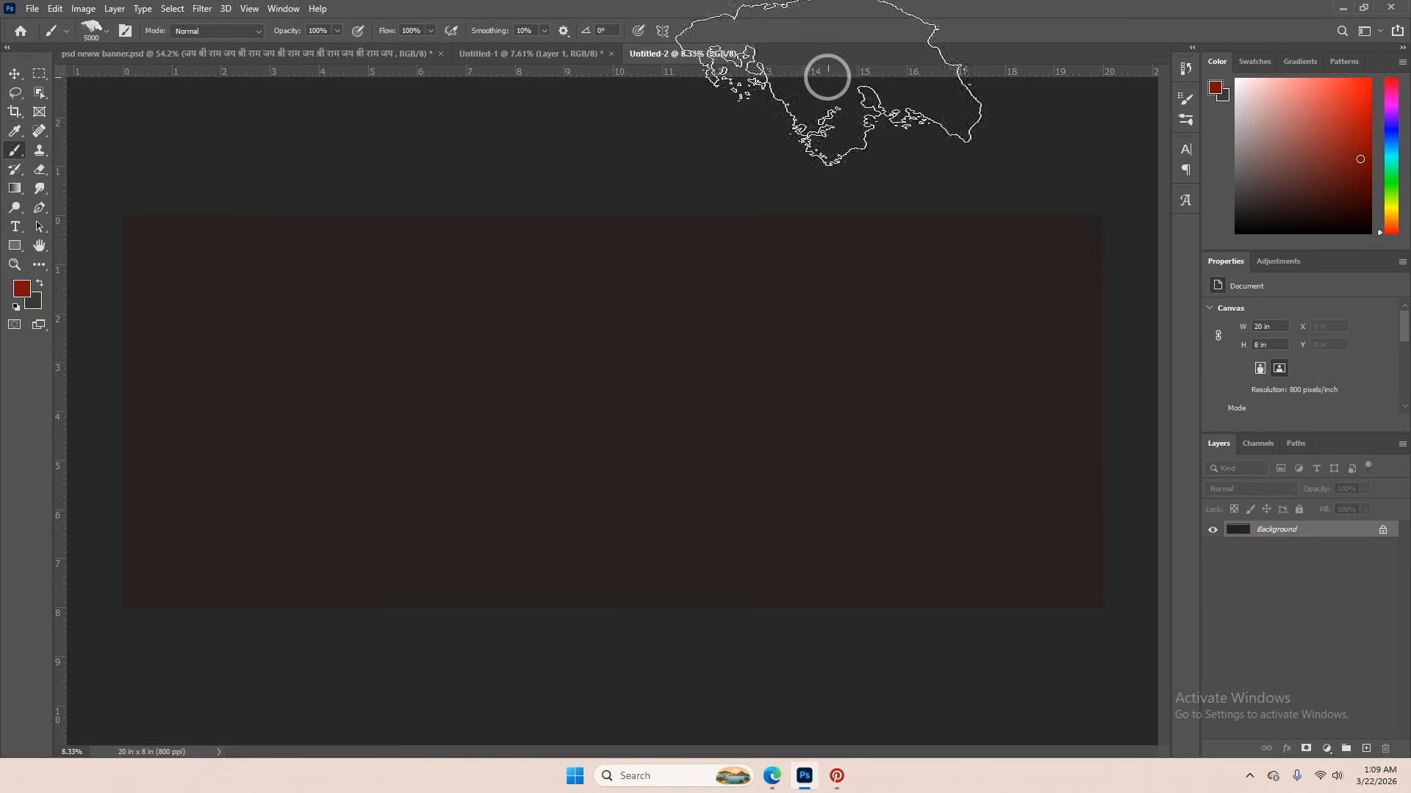
click(746, 54)
- Resample the Untitled-1 banner to a resolution of 300 pixels/inch, keeping the 20 x 8 in size
click(83, 8)
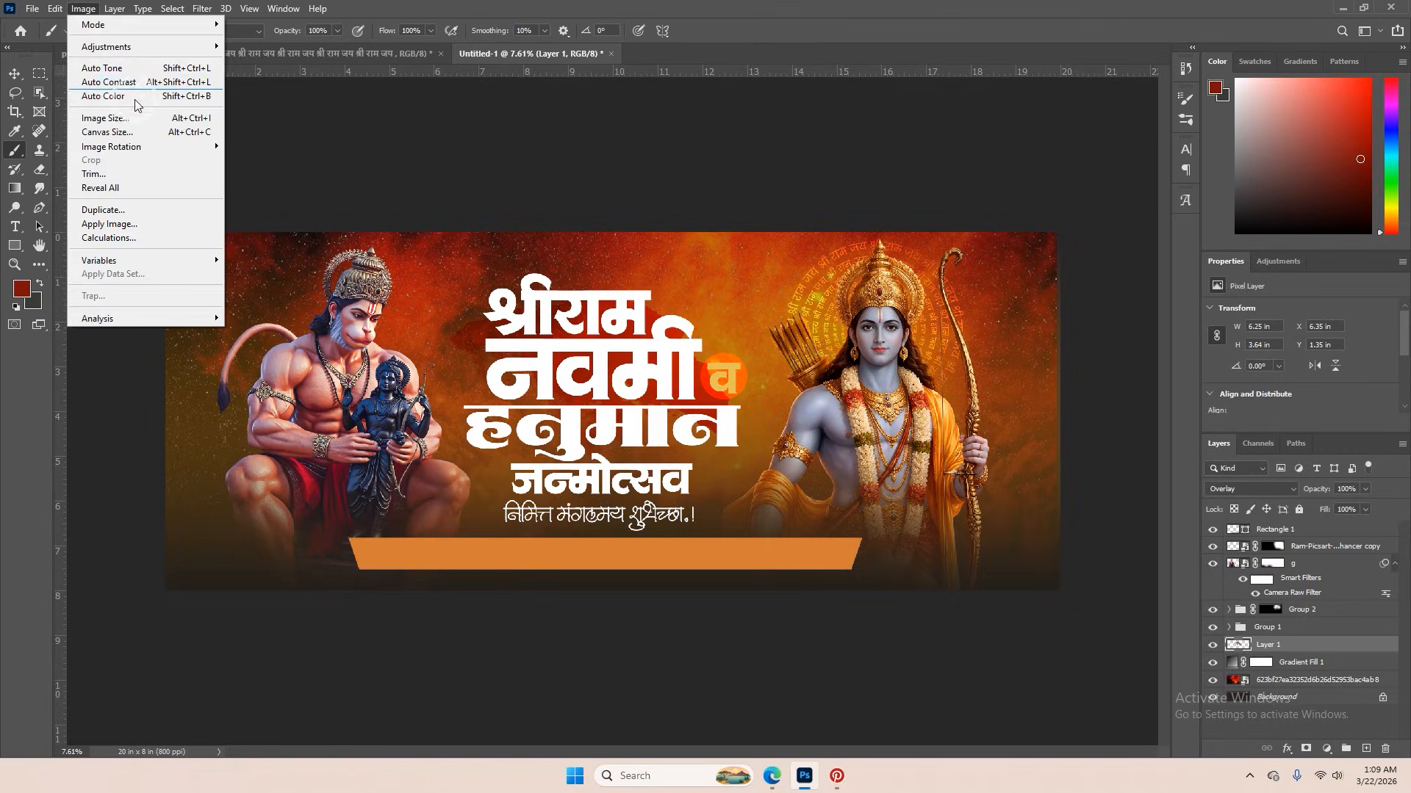
click(122, 126)
click(766, 291)
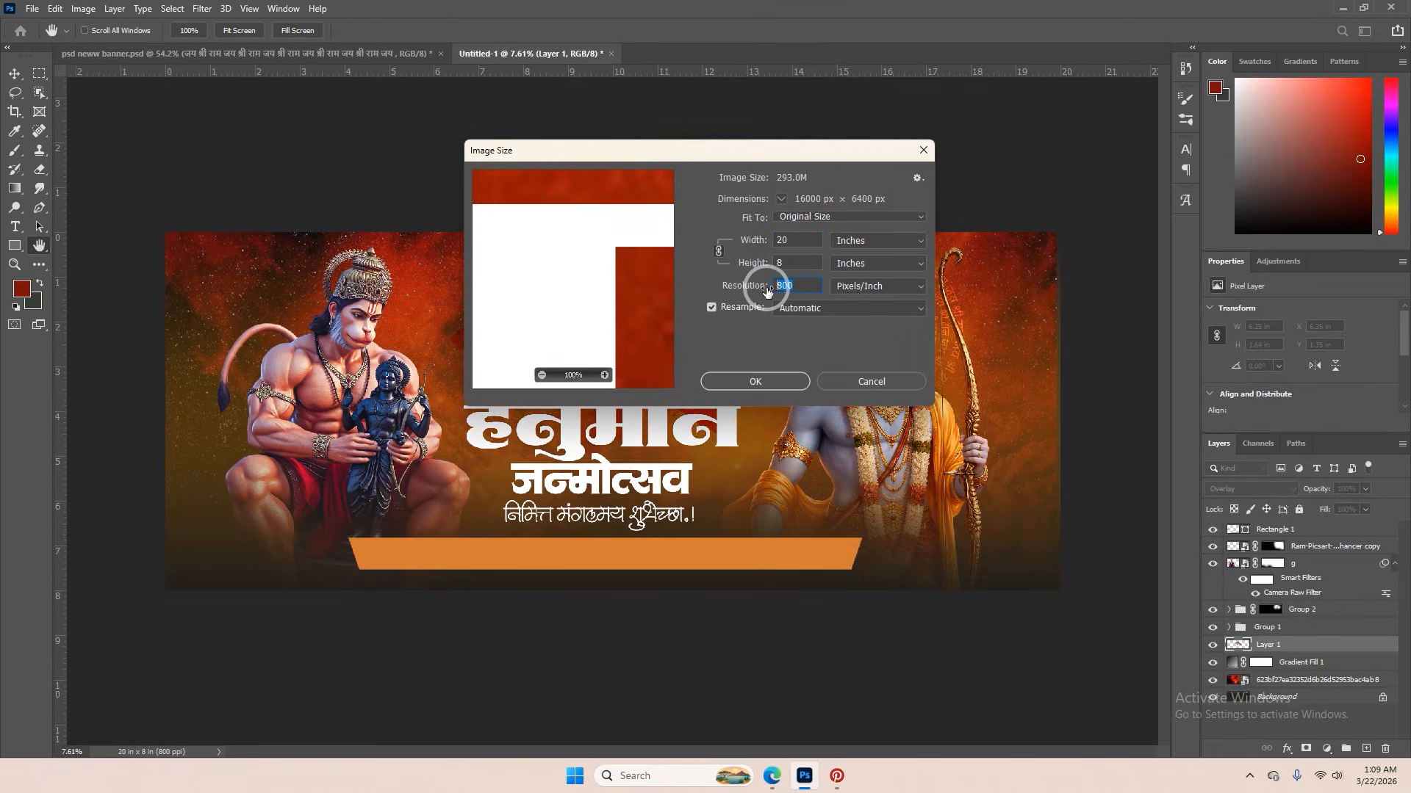
text(300)
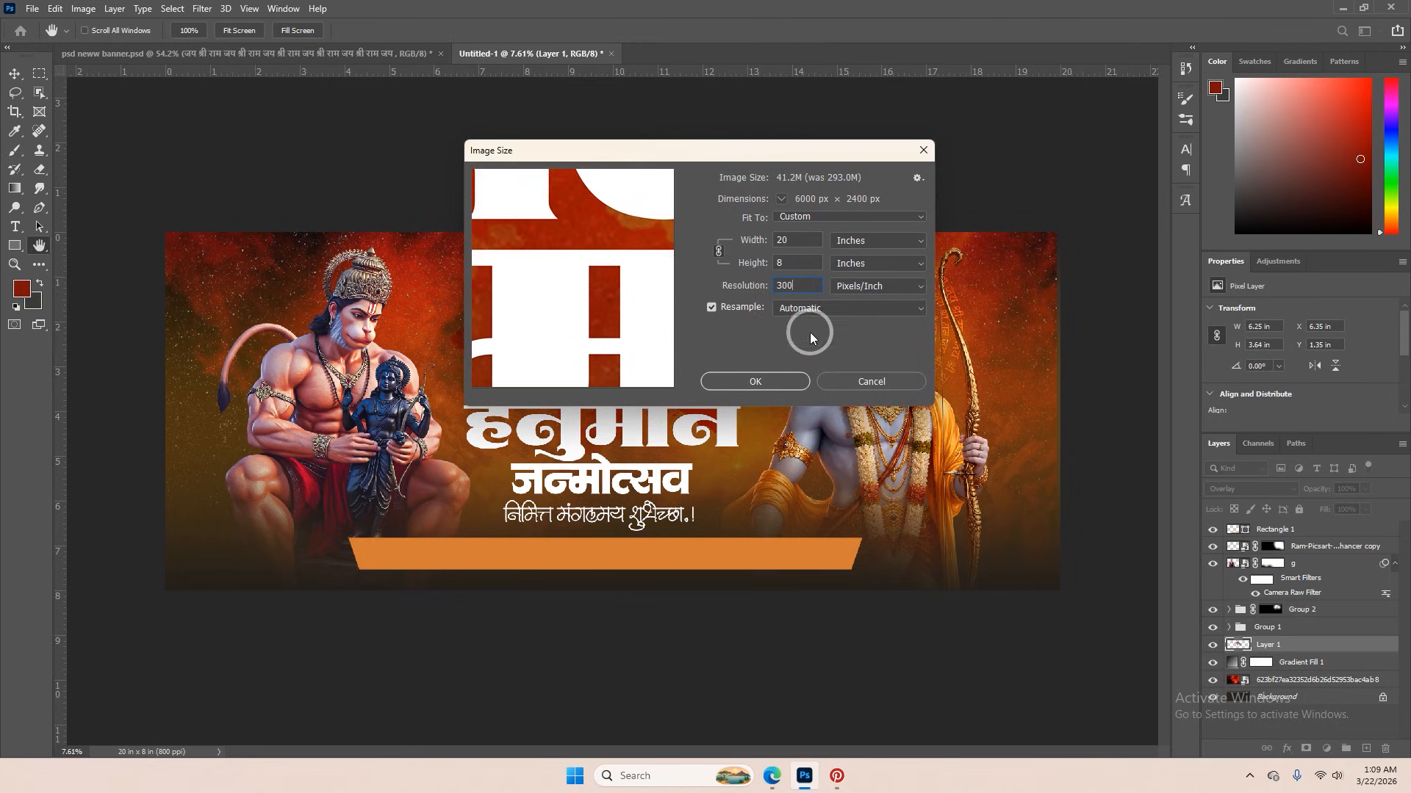
click(722, 379)
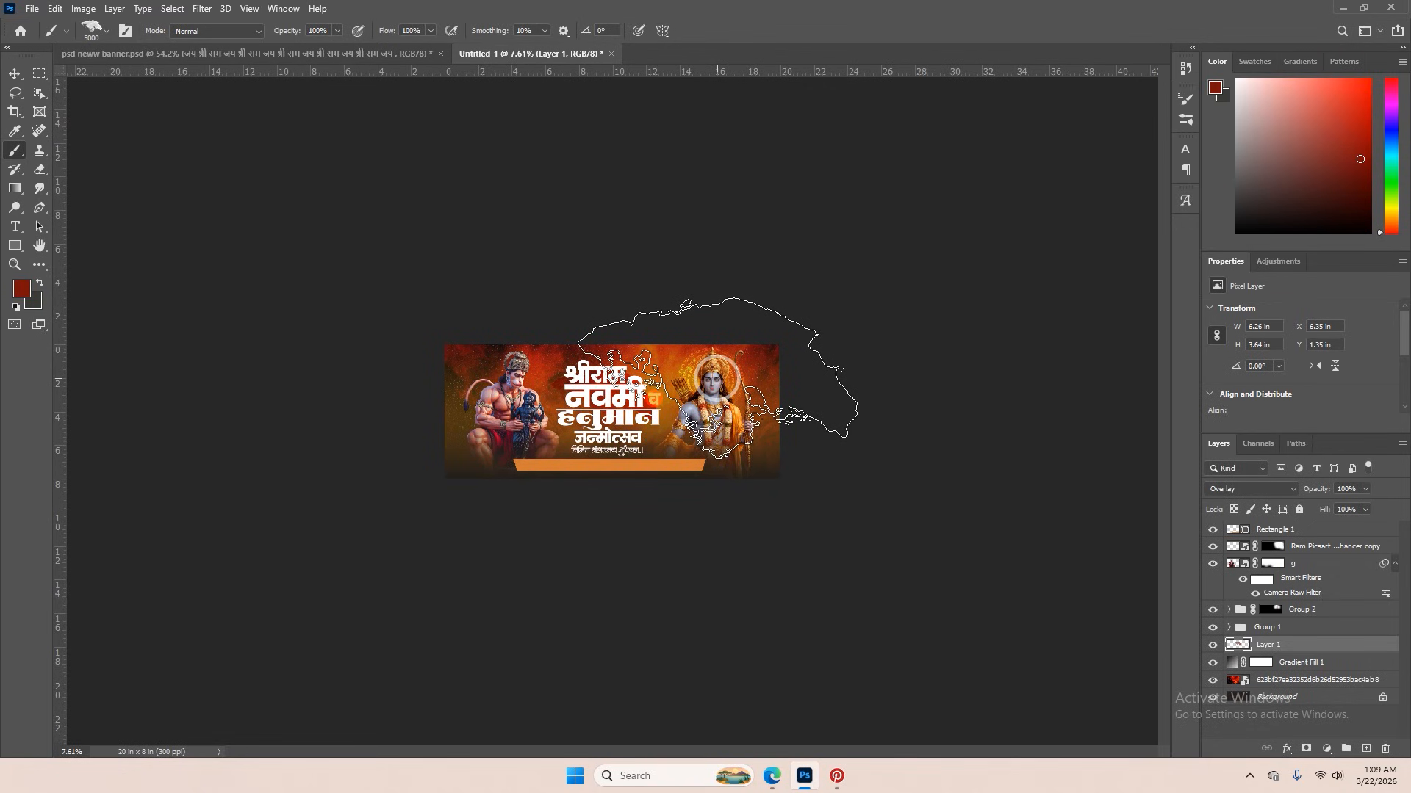
scroll(612, 412, up, 4)
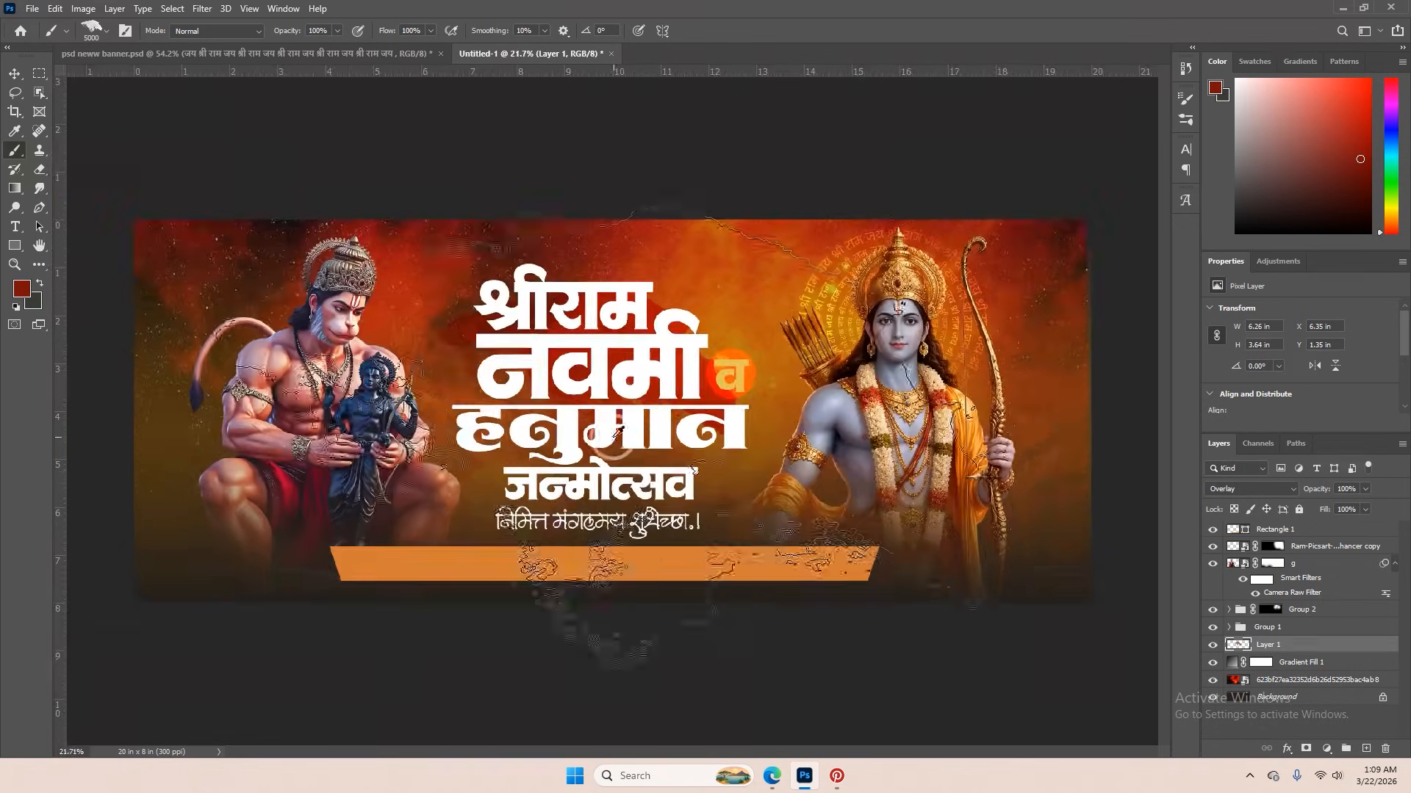
- Check the image size of a new 20 x 8 in, 300 pixels/inch test document, closing it without changes
click(33, 26)
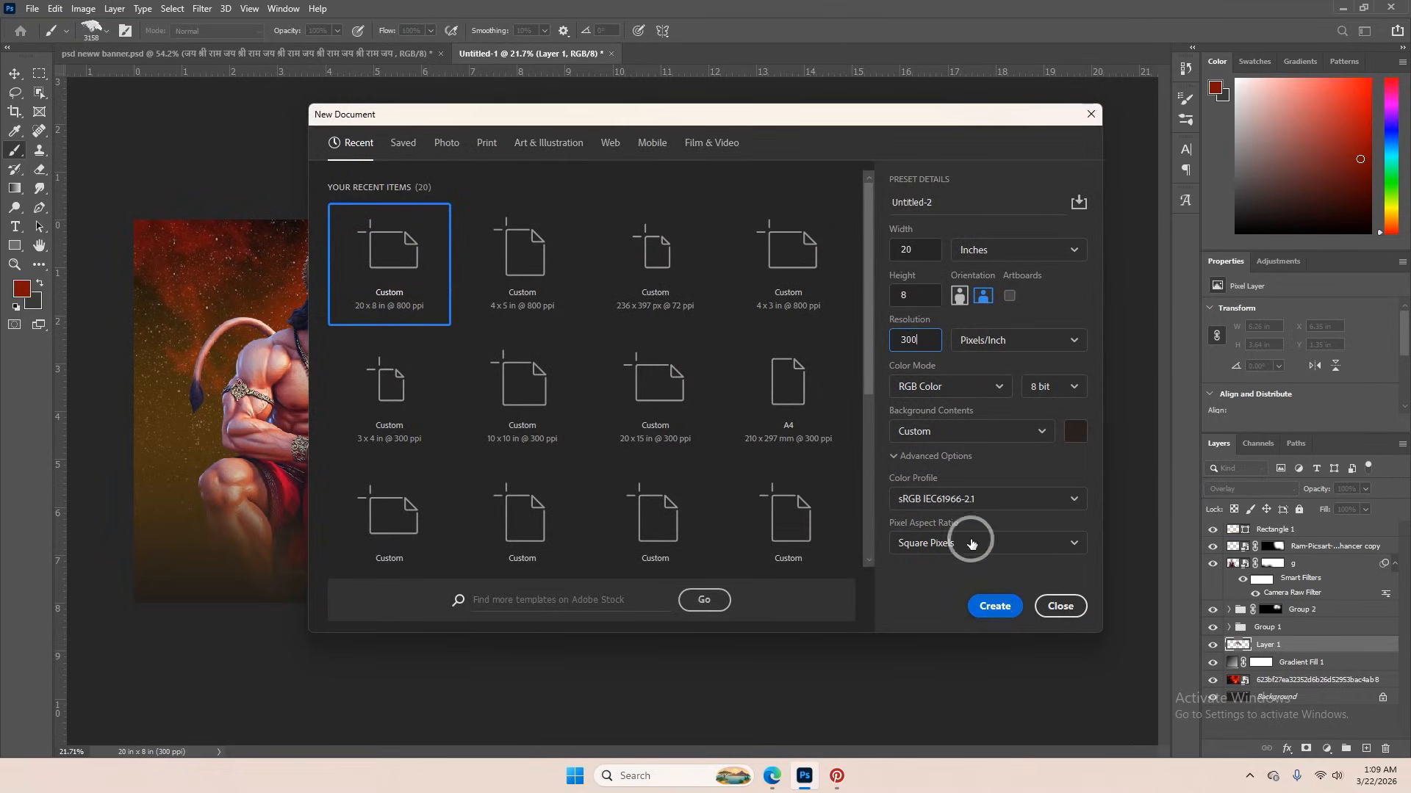
click(988, 606)
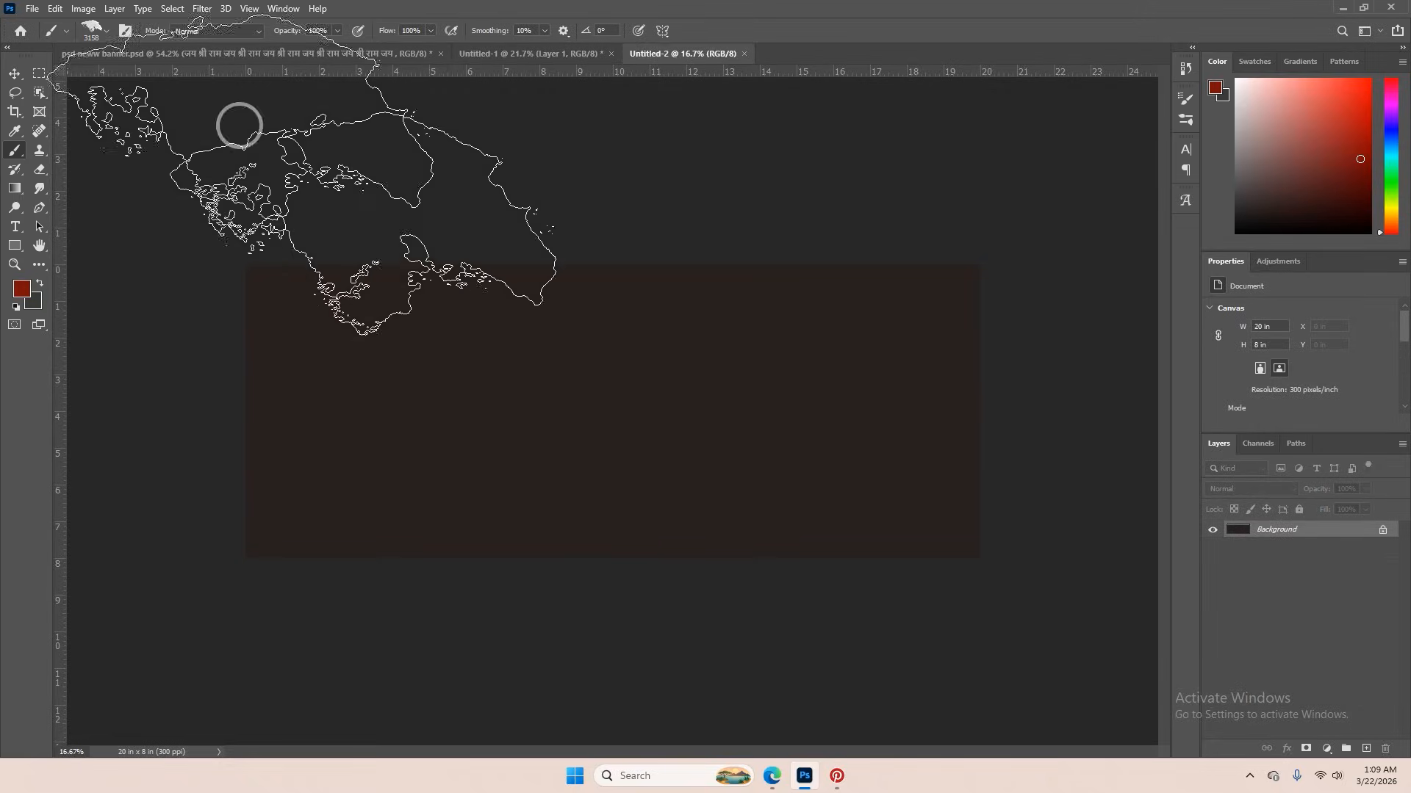
click(83, 8)
click(110, 116)
click(845, 381)
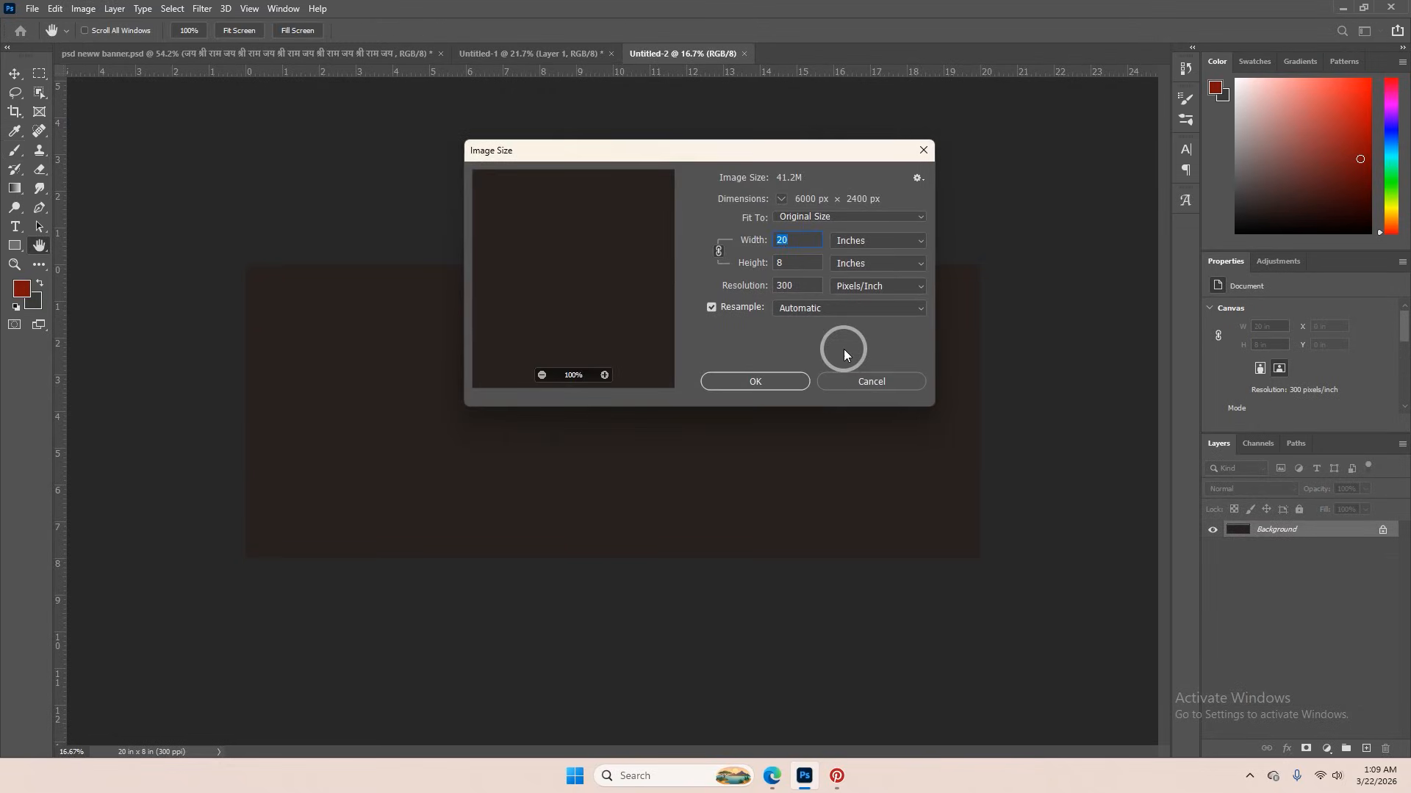
click(745, 54)
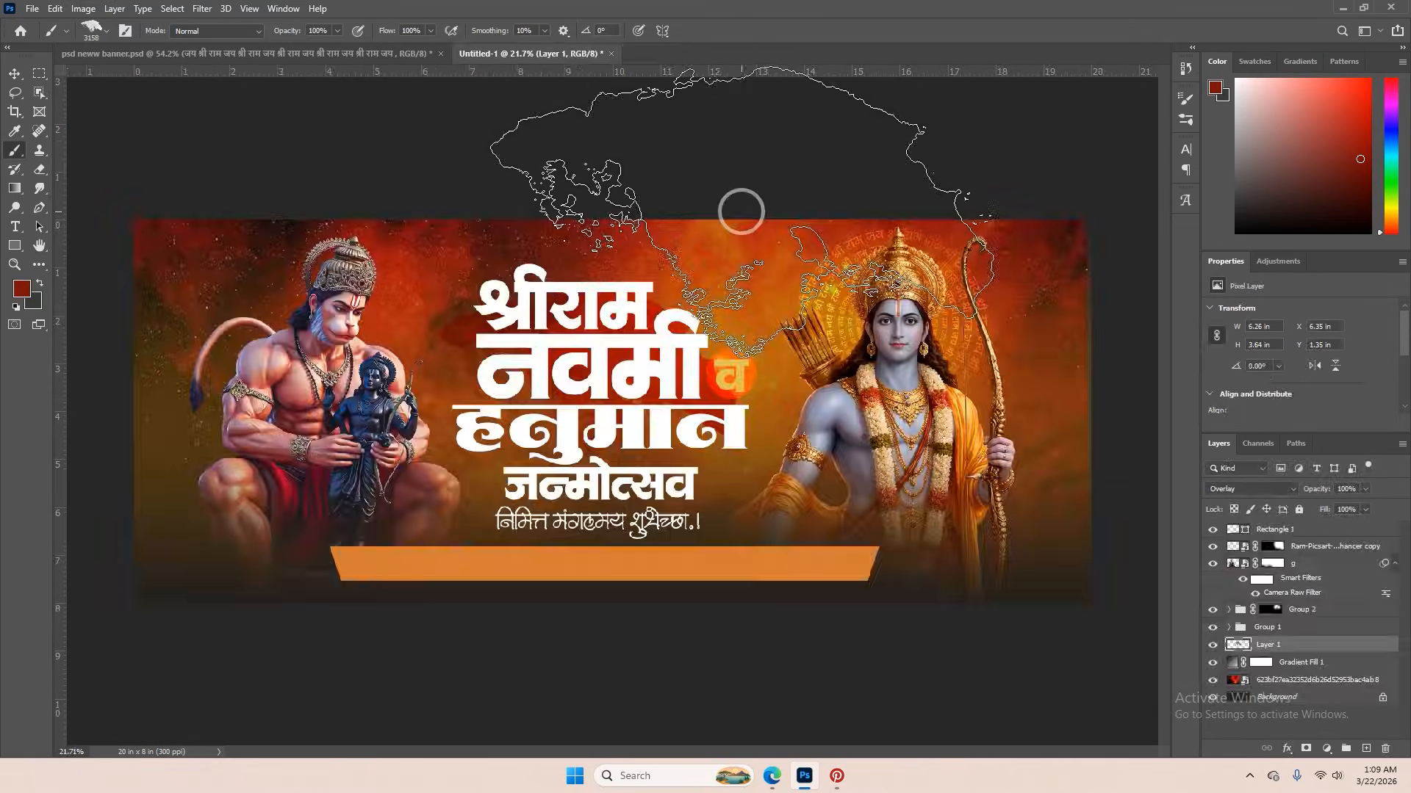
- Delete Layer 1, the Overlay brush splash layer above Gradient Fill 1
key(Delete)
scroll(872, 479, up, 5)
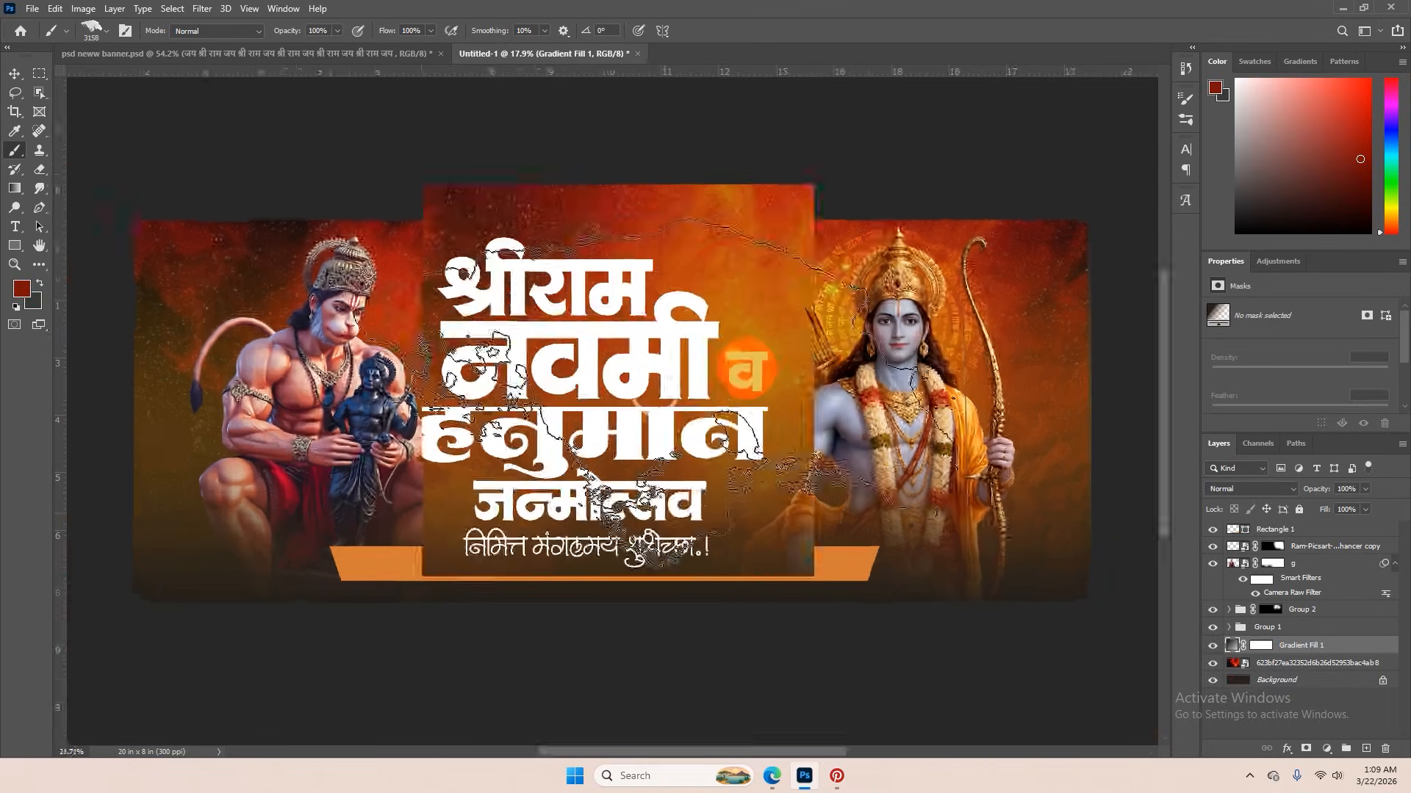
scroll(660, 398, down, 5)
scroll(647, 396, down, 2)
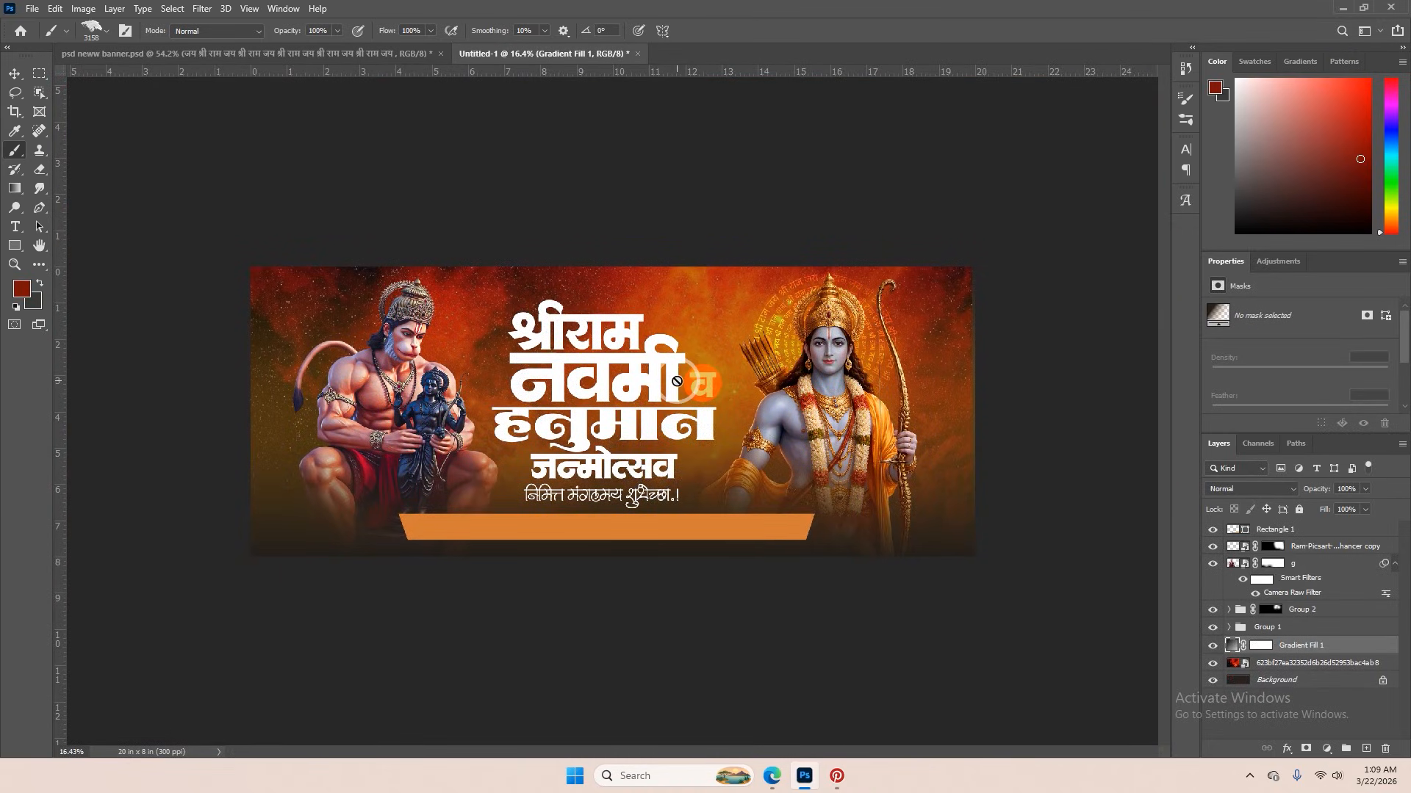
scroll(667, 382, up, 1)
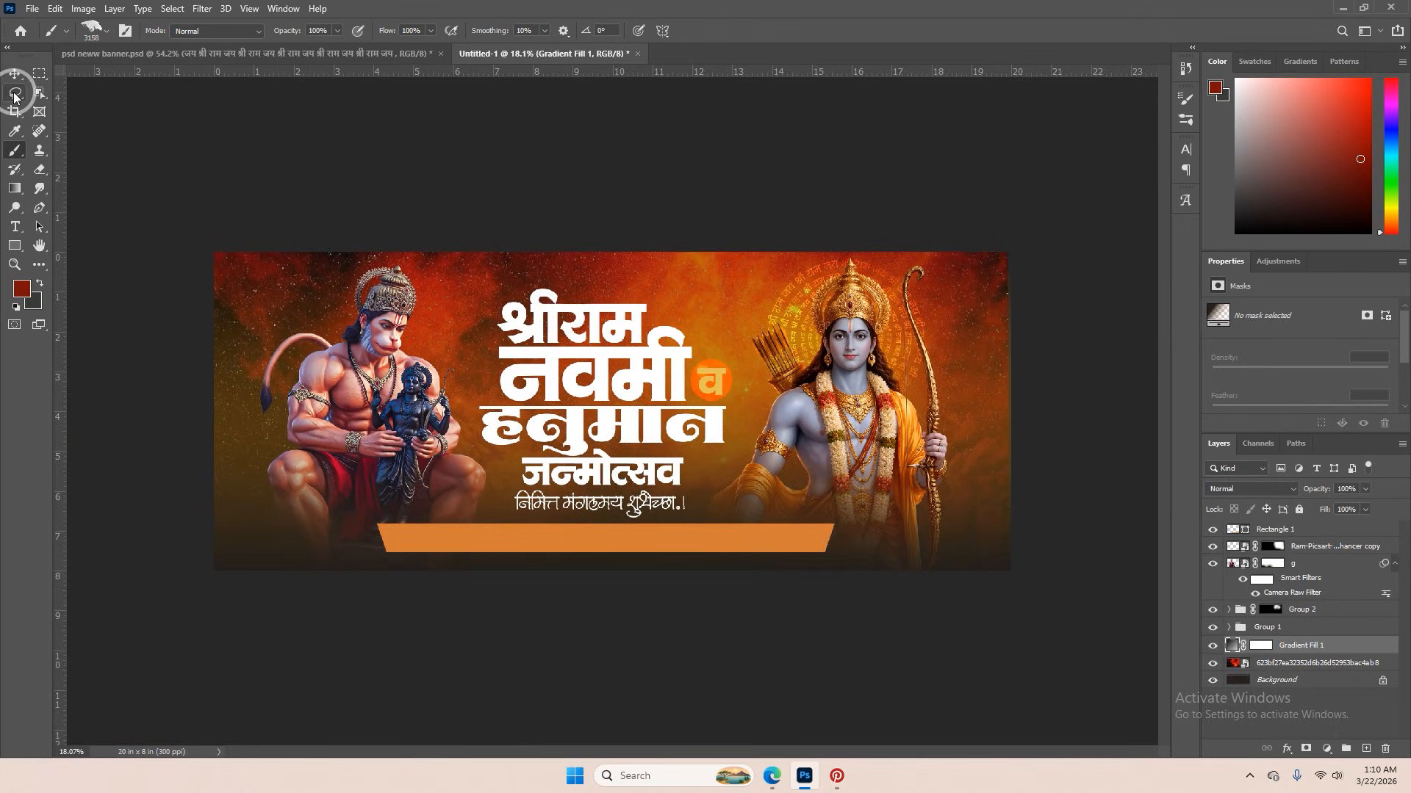
- Compare the banner with and without Gradient Fill 1 and Group 1 by toggling their visibility
click(15, 74)
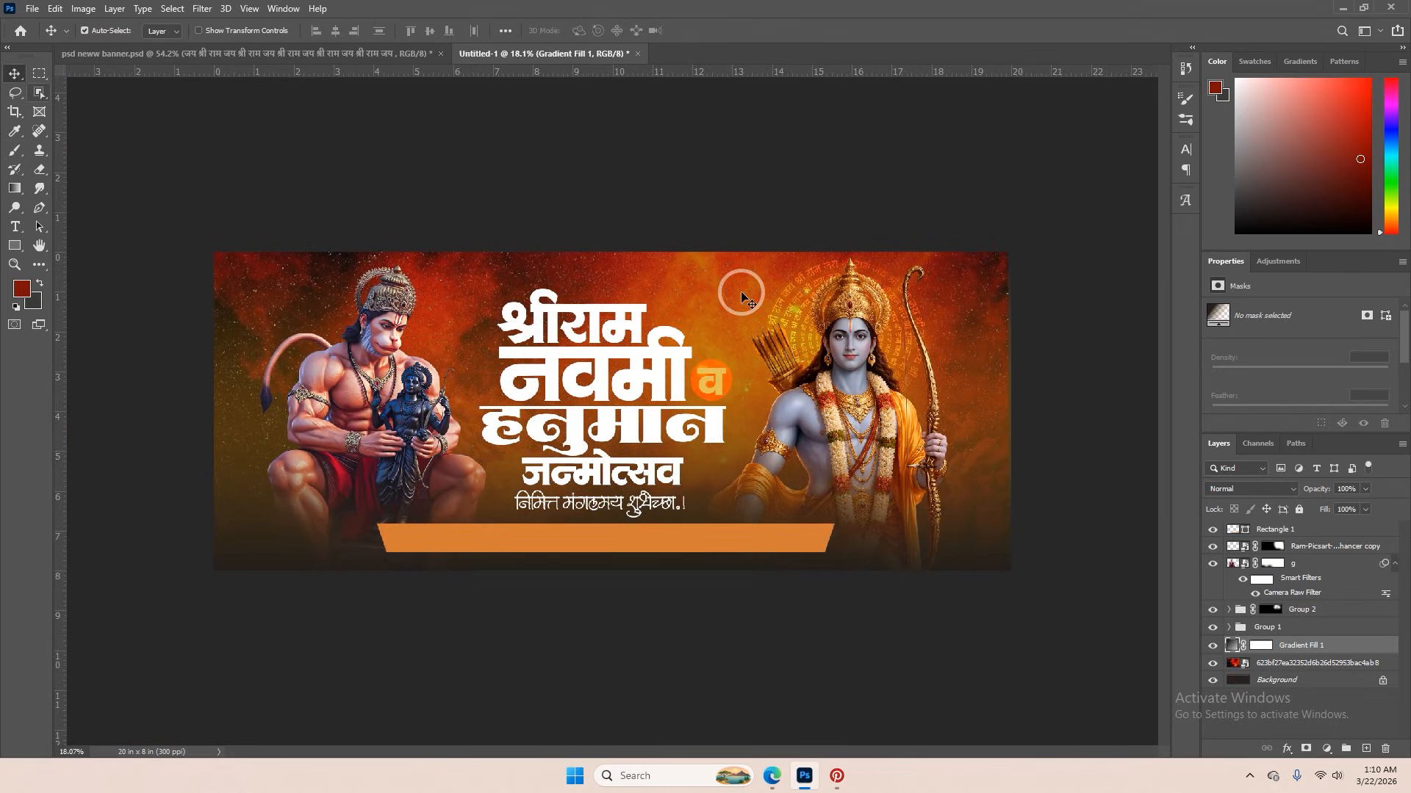
click(1213, 647)
click(1213, 647)
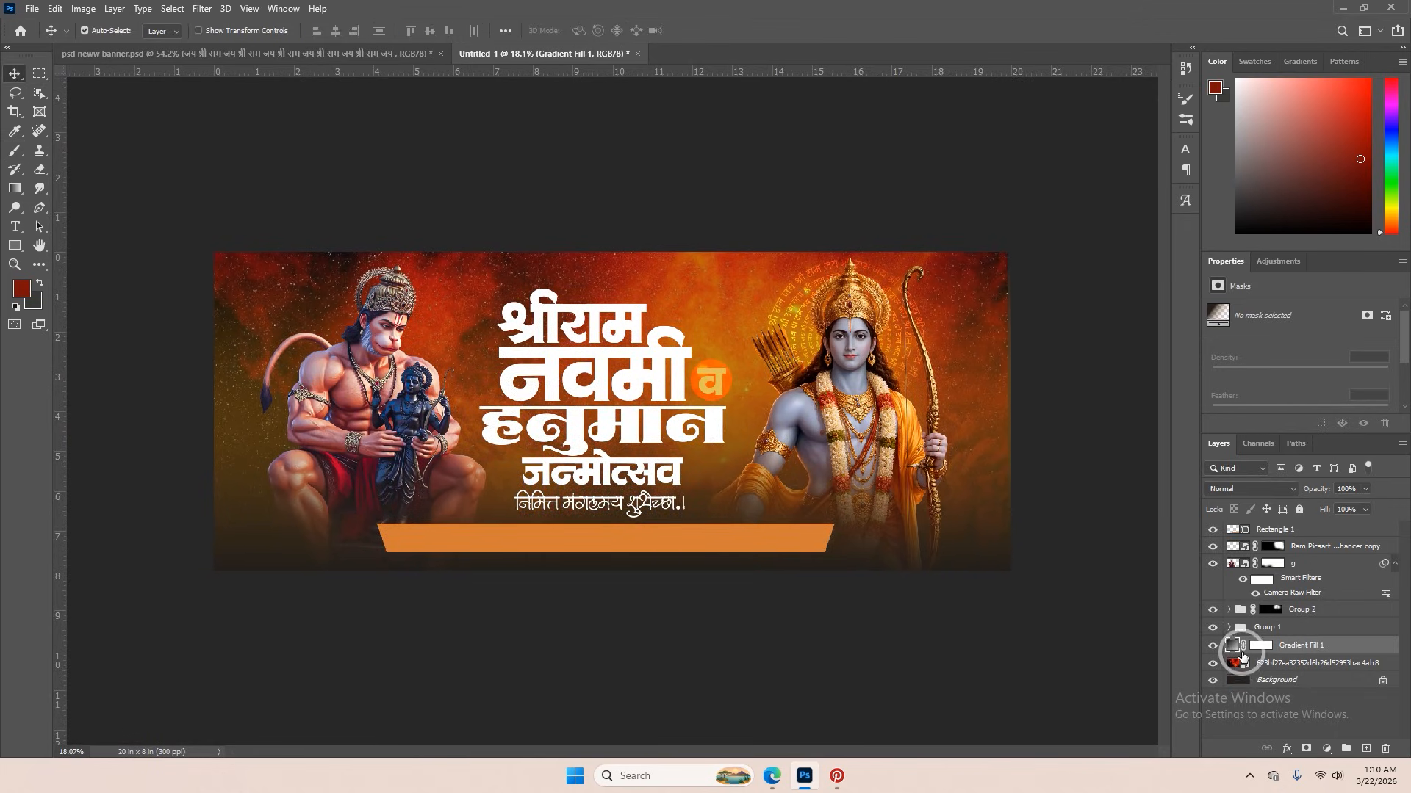
click(1265, 628)
click(1213, 627)
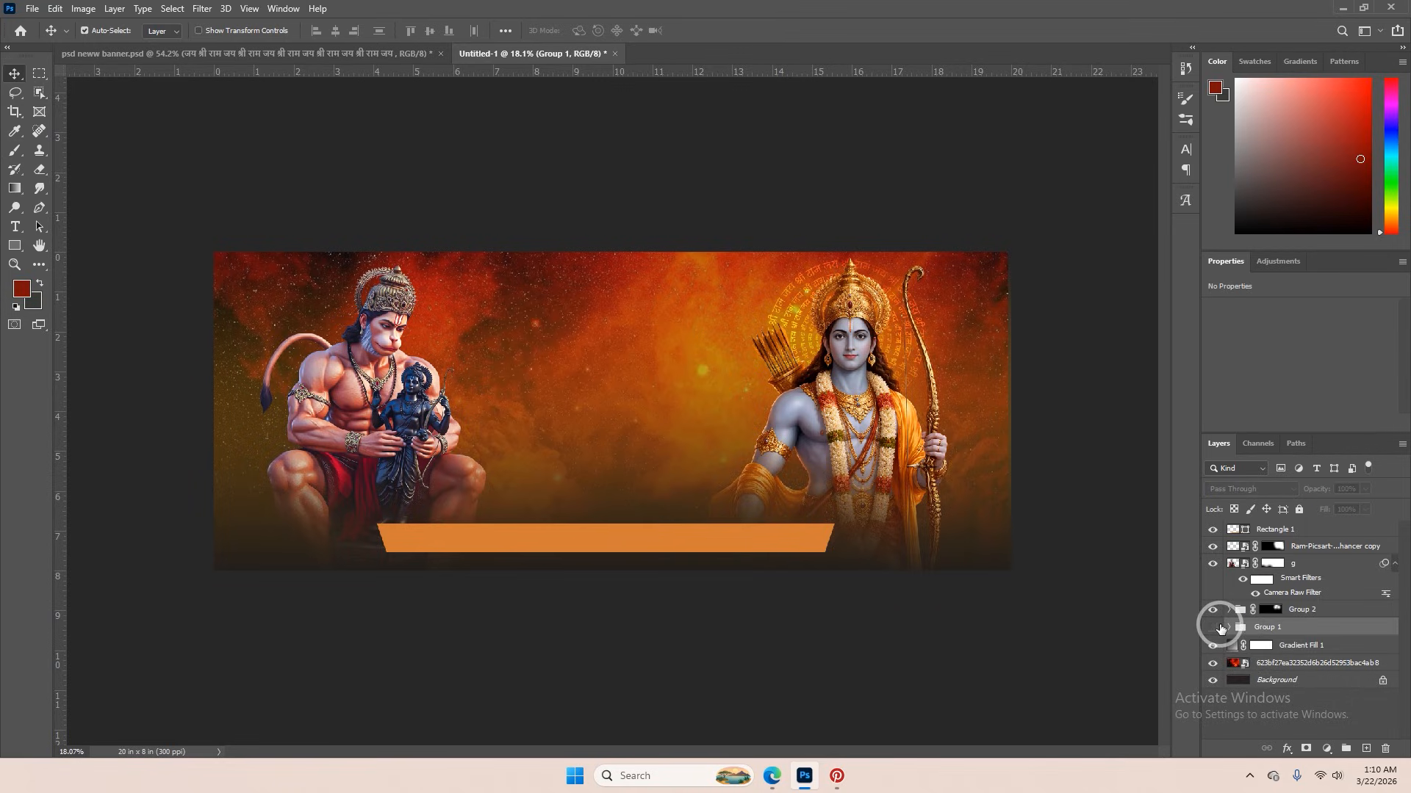
click(1213, 627)
- Scale the nebula background image up proportionally to about 110% around its centre
click(1286, 664)
key(ctrl+t)
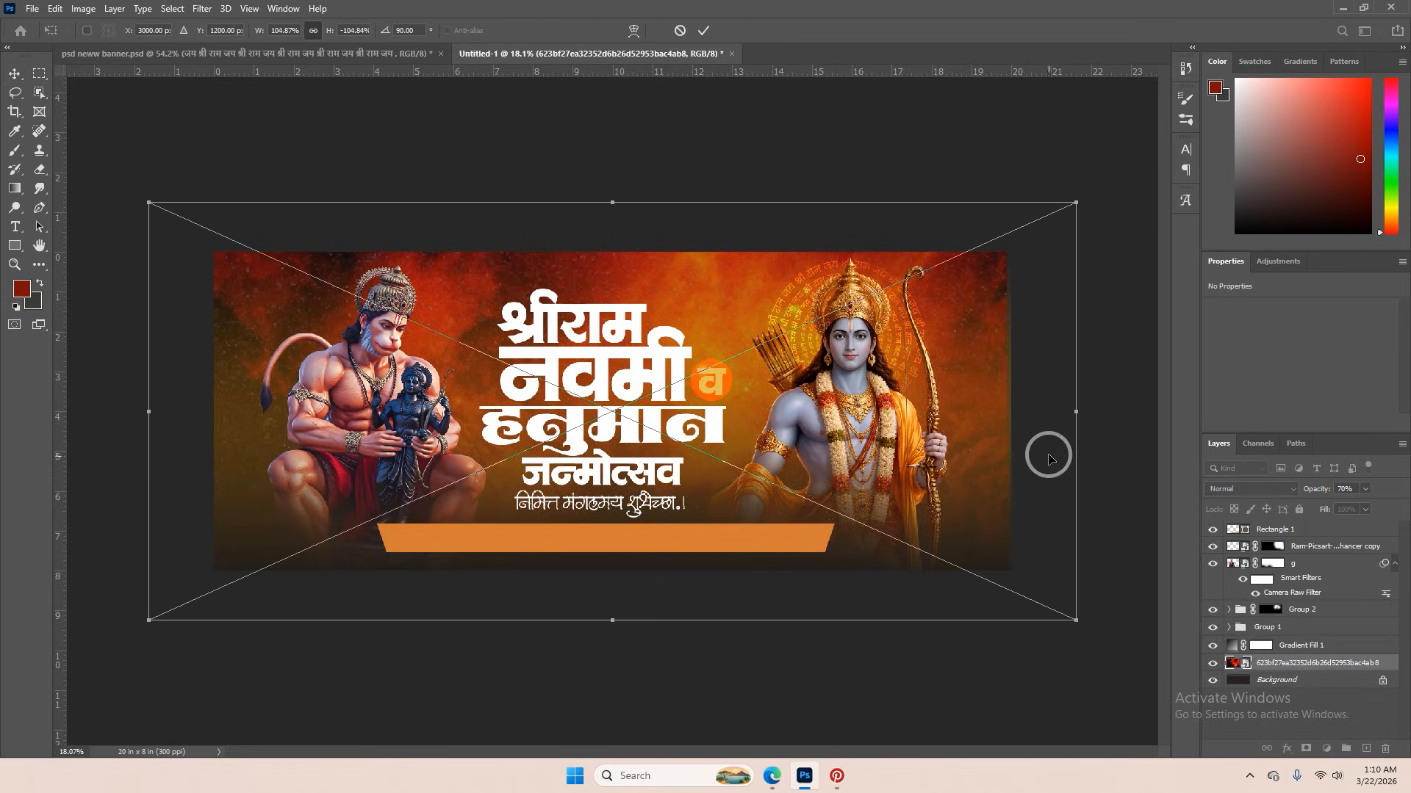
drag(1083, 411, 1098, 406)
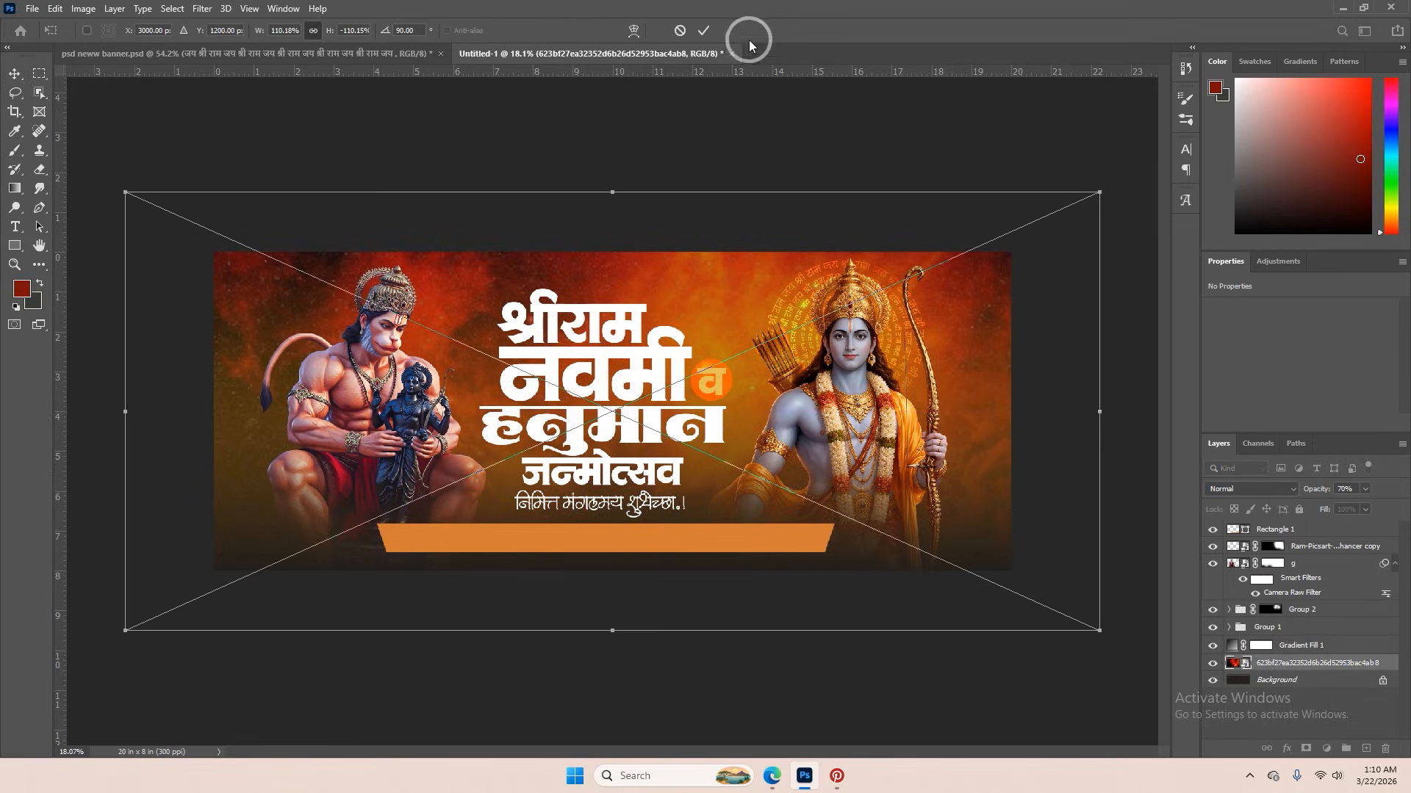
click(703, 30)
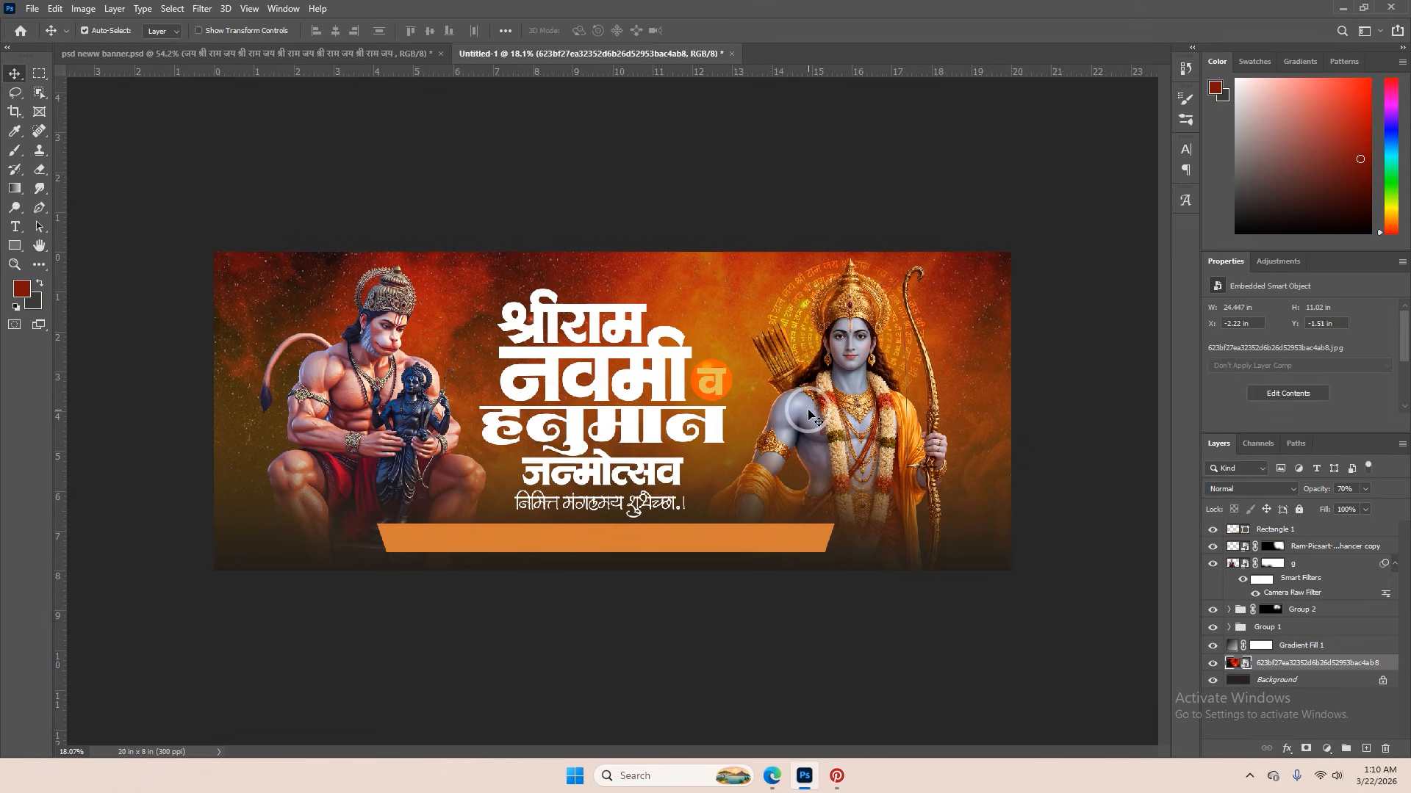
scroll(701, 432, up, 1)
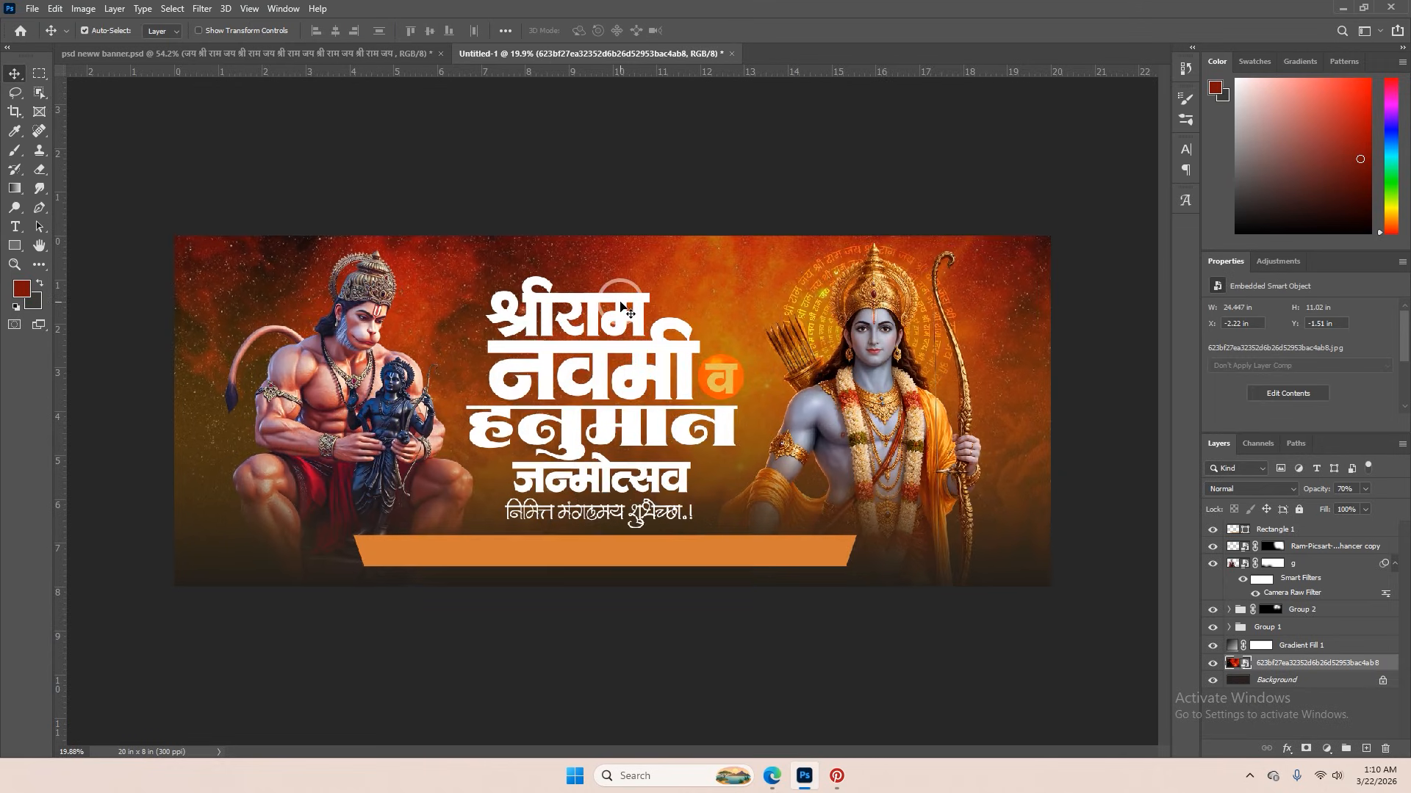
- Add a new layer above Gradient Fill 1 and rotate the water colour brush tip to -64°
click(1302, 648)
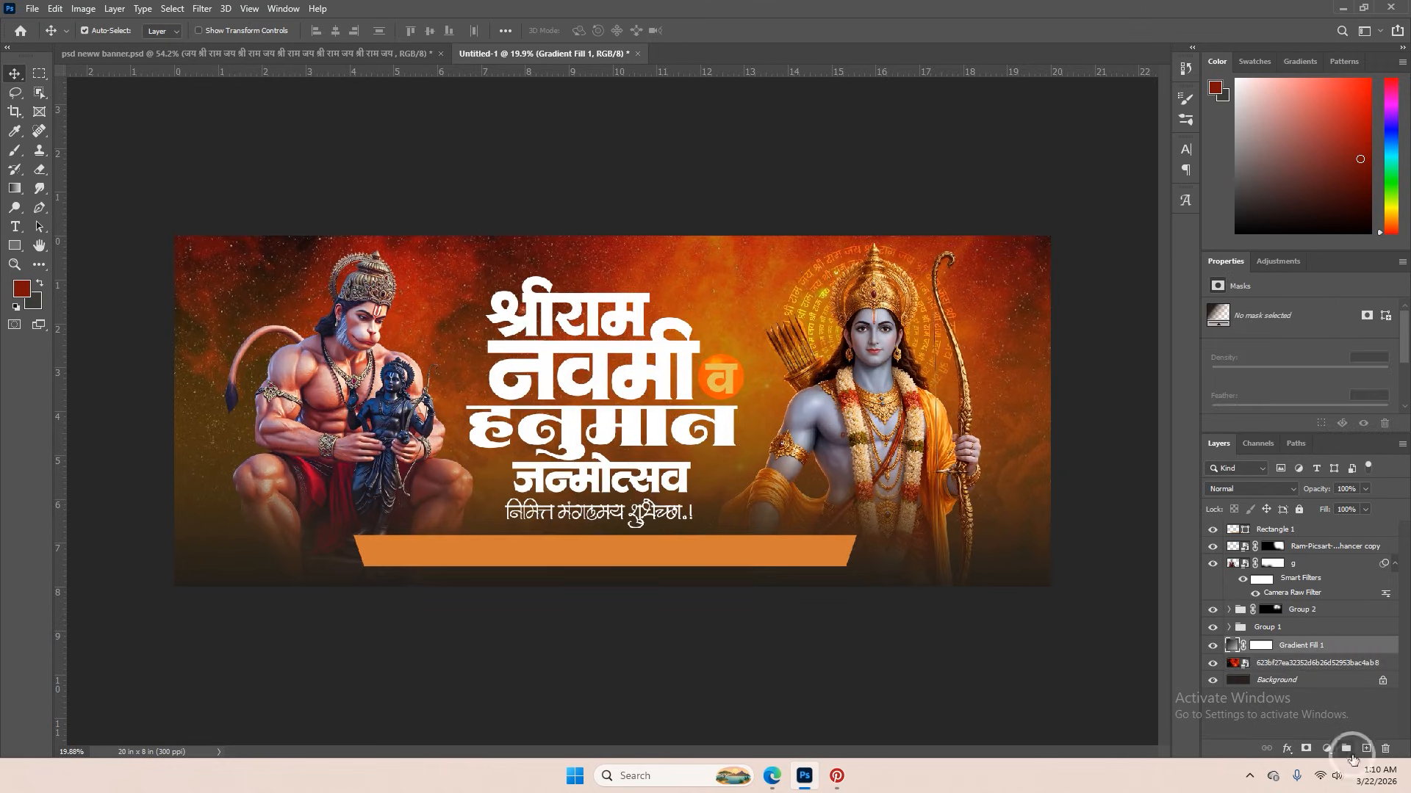
click(1365, 749)
key(b)
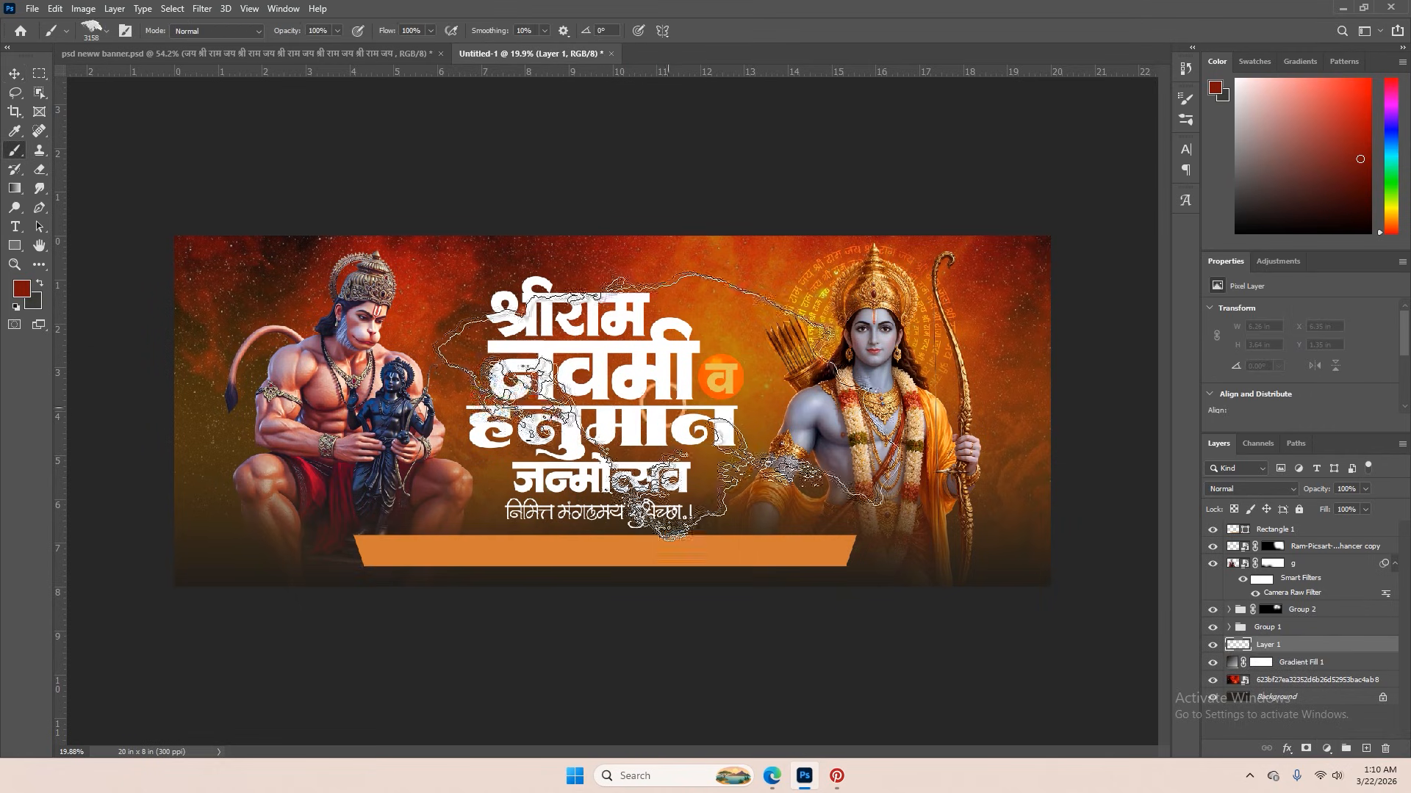
right_click(610, 346)
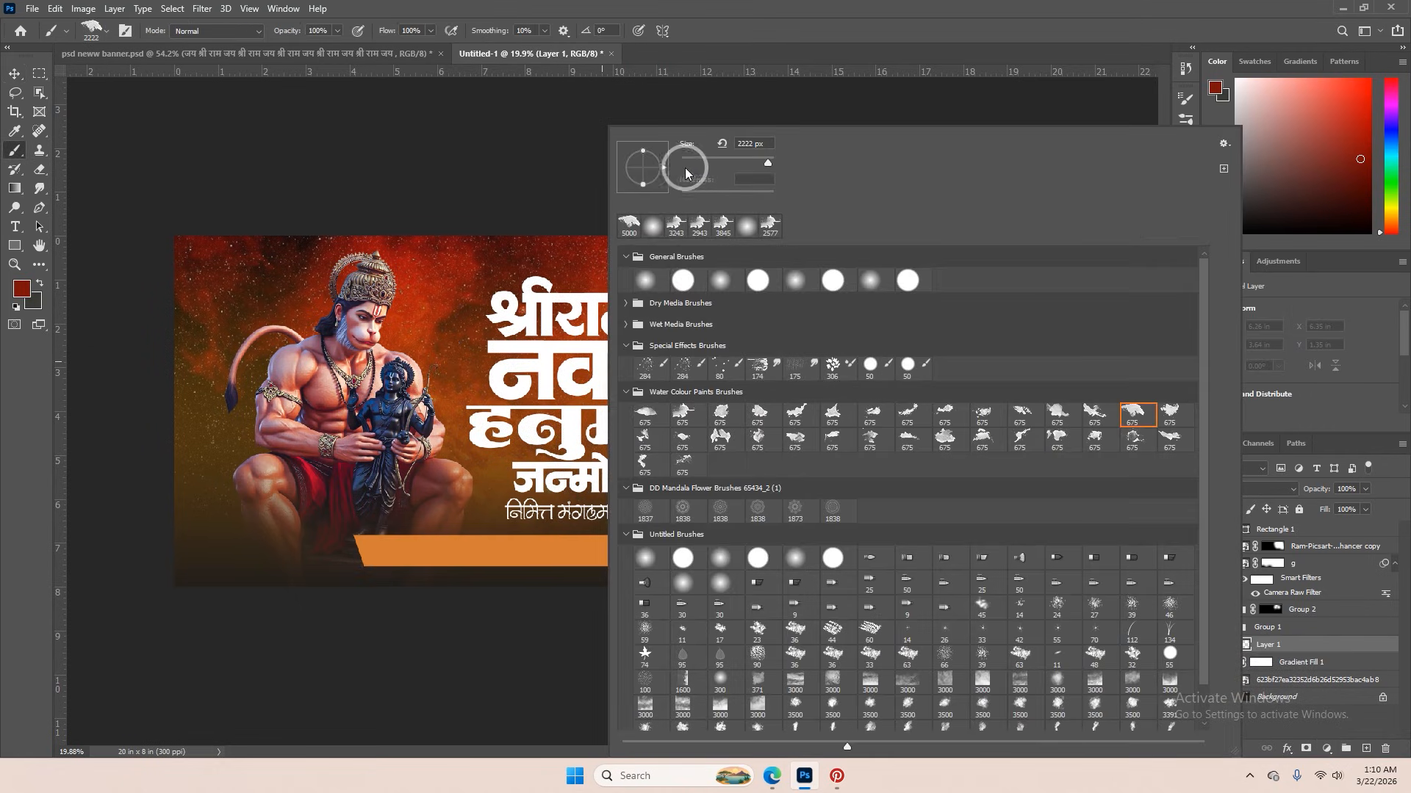
drag(668, 165, 668, 187)
key(Return)
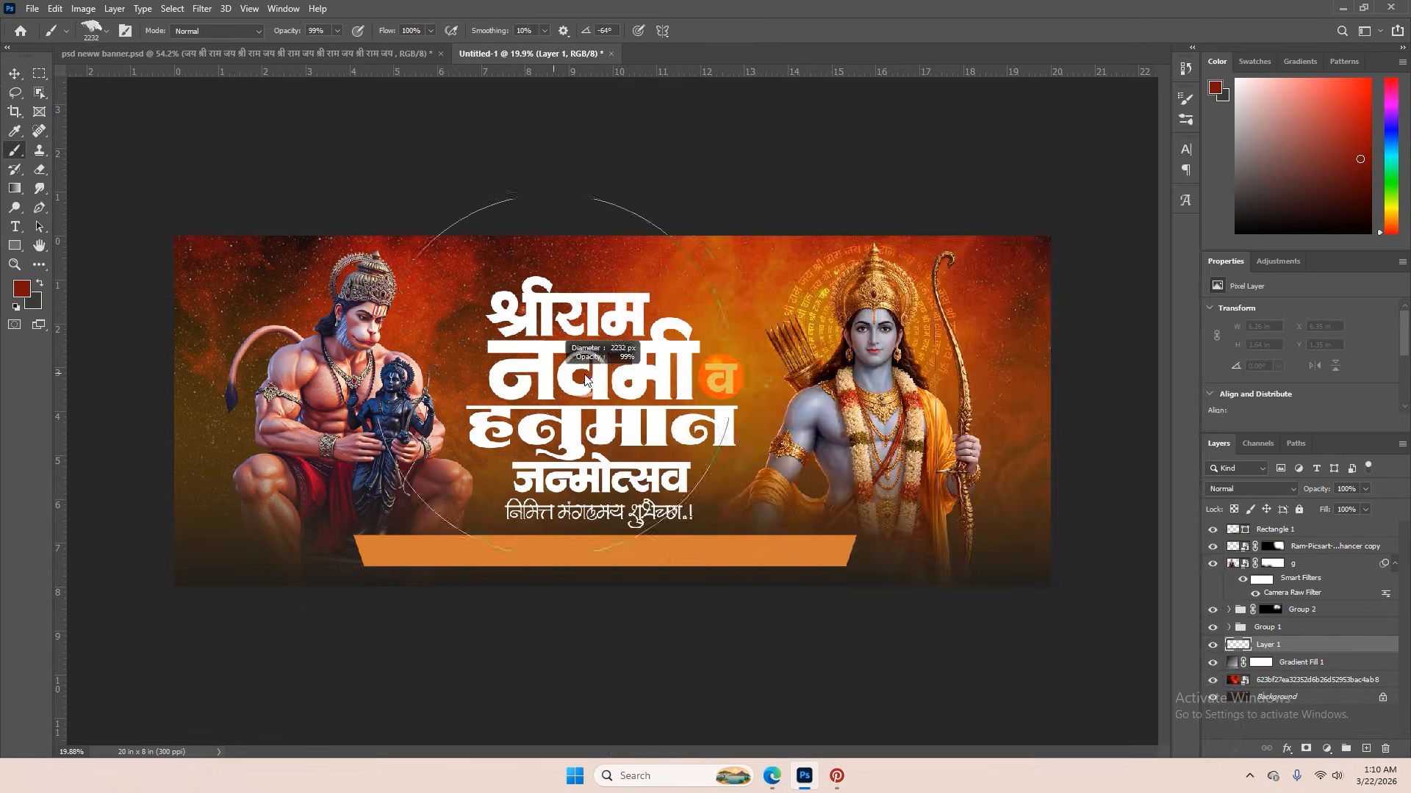
- Set the foreground colour to a deep orange and try the rotated 3057 px brush behind the titles
click(1389, 224)
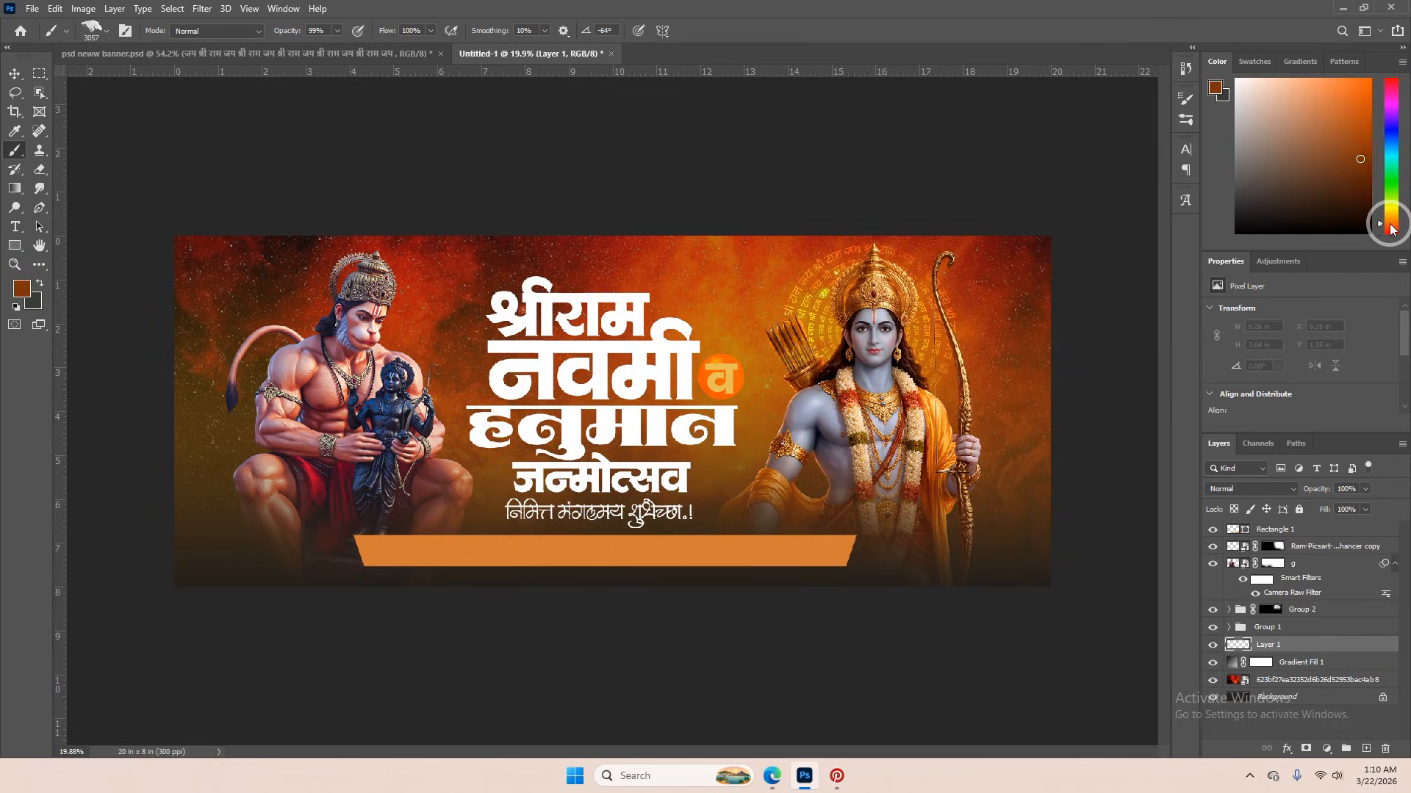
click(1369, 137)
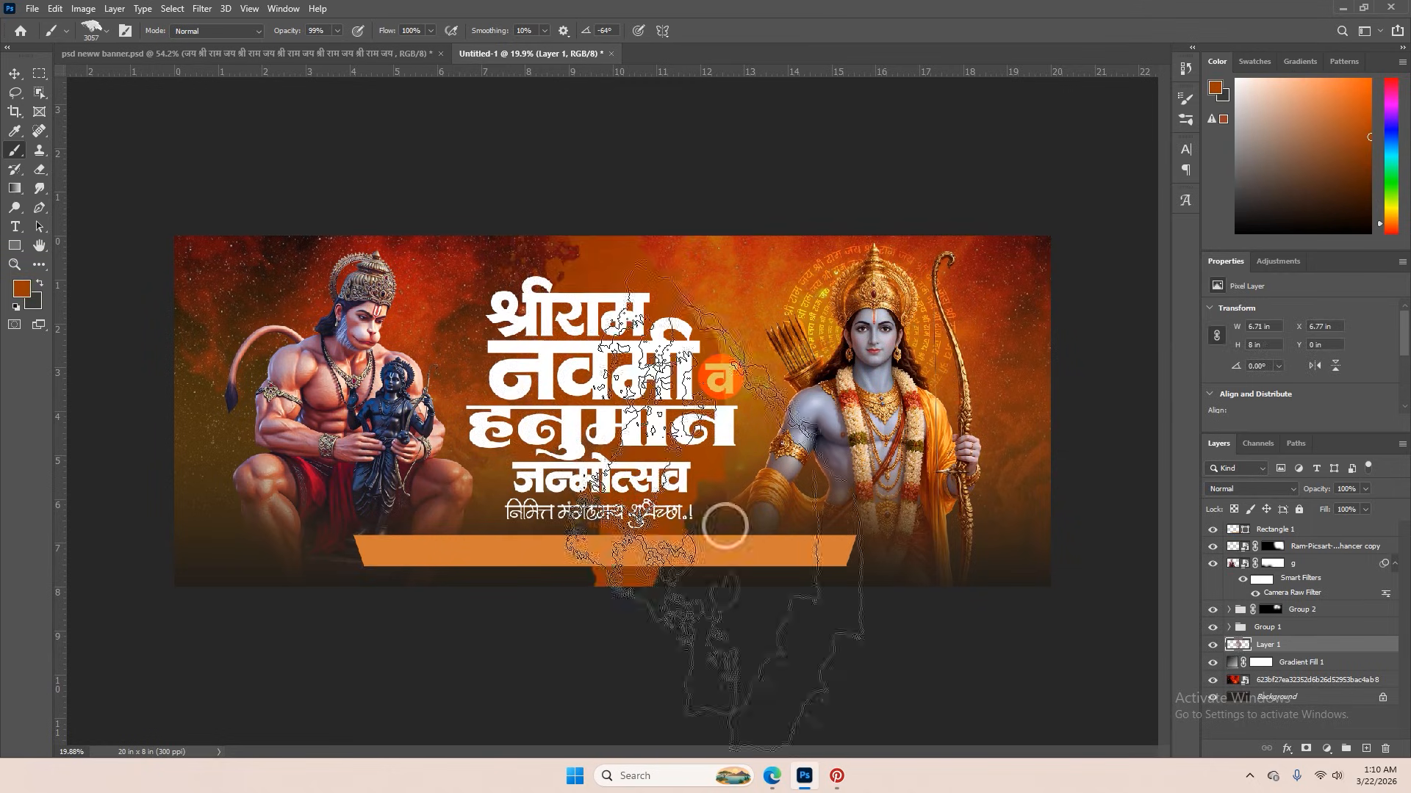
click(621, 470)
key(ctrl+z)
click(645, 301)
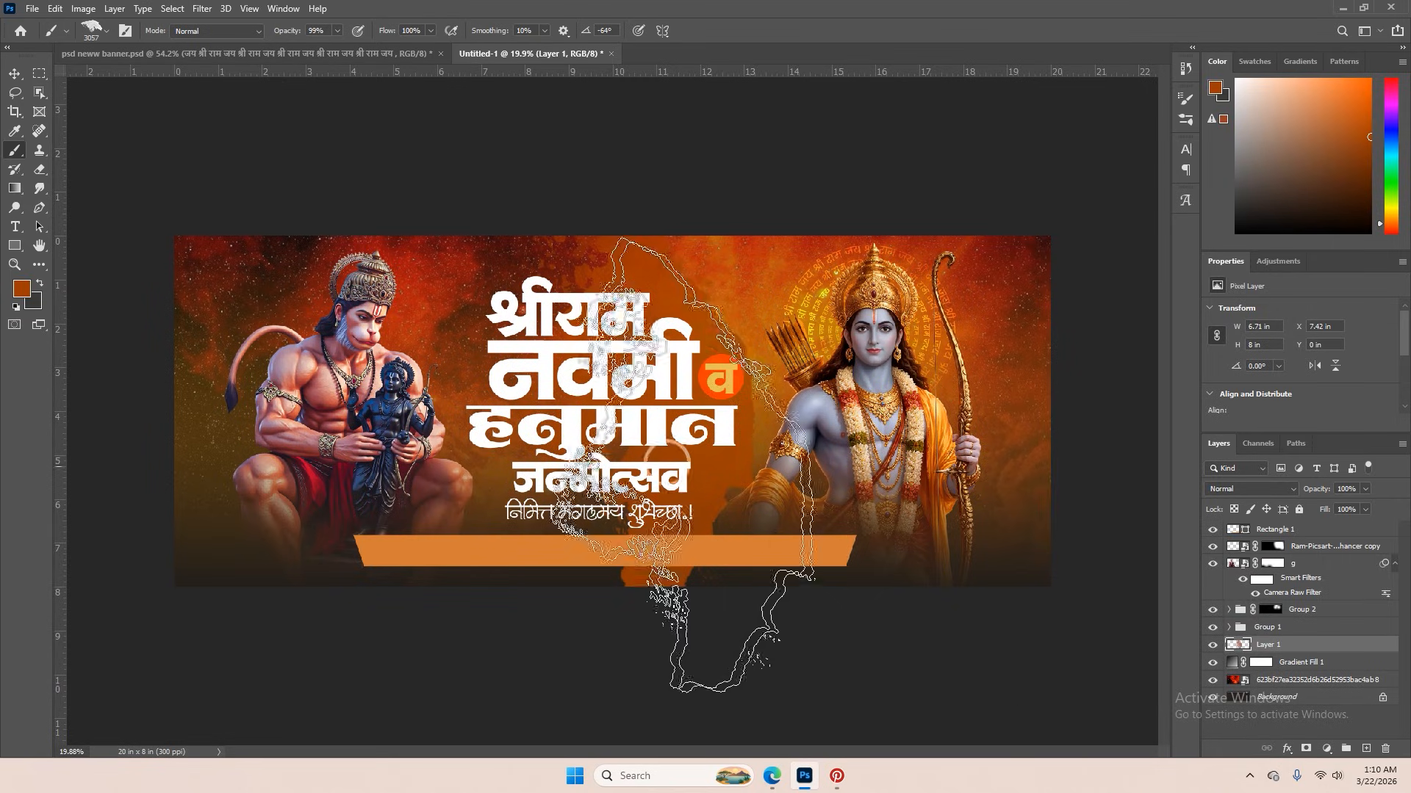
- Try another splatter tip from the Water Colour Paints brushes behind the central titles
right_click(596, 406)
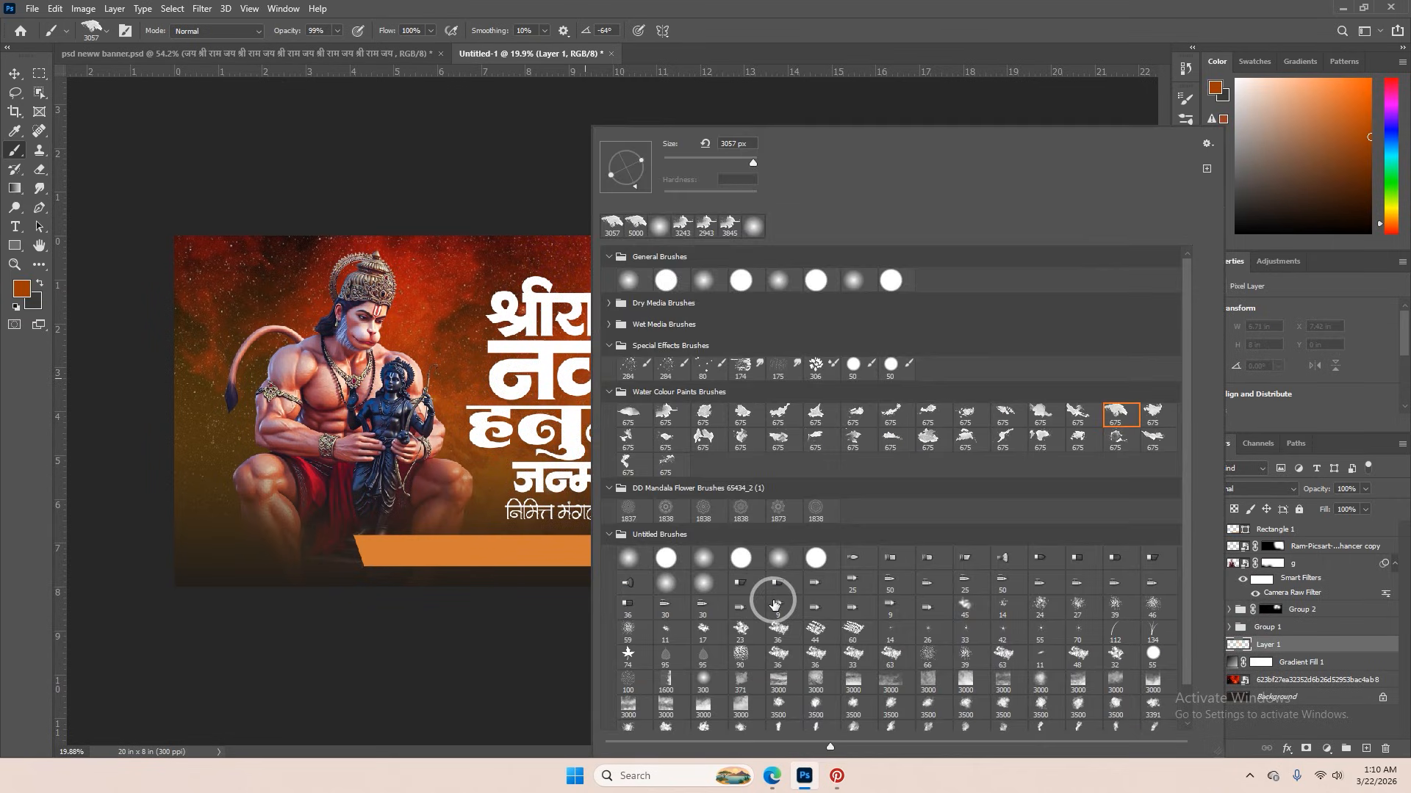
click(781, 438)
mouse_move(542, 361)
mouse_down()
mouse_move(574, 357)
mouse_move(568, 332)
mouse_move(720, 355)
mouse_up()
right_click(574, 357)
click(617, 367)
- Choose a wider Water Colour Paints tip at 2899 px and stamp orange splashes behind the titles
right_click(600, 337)
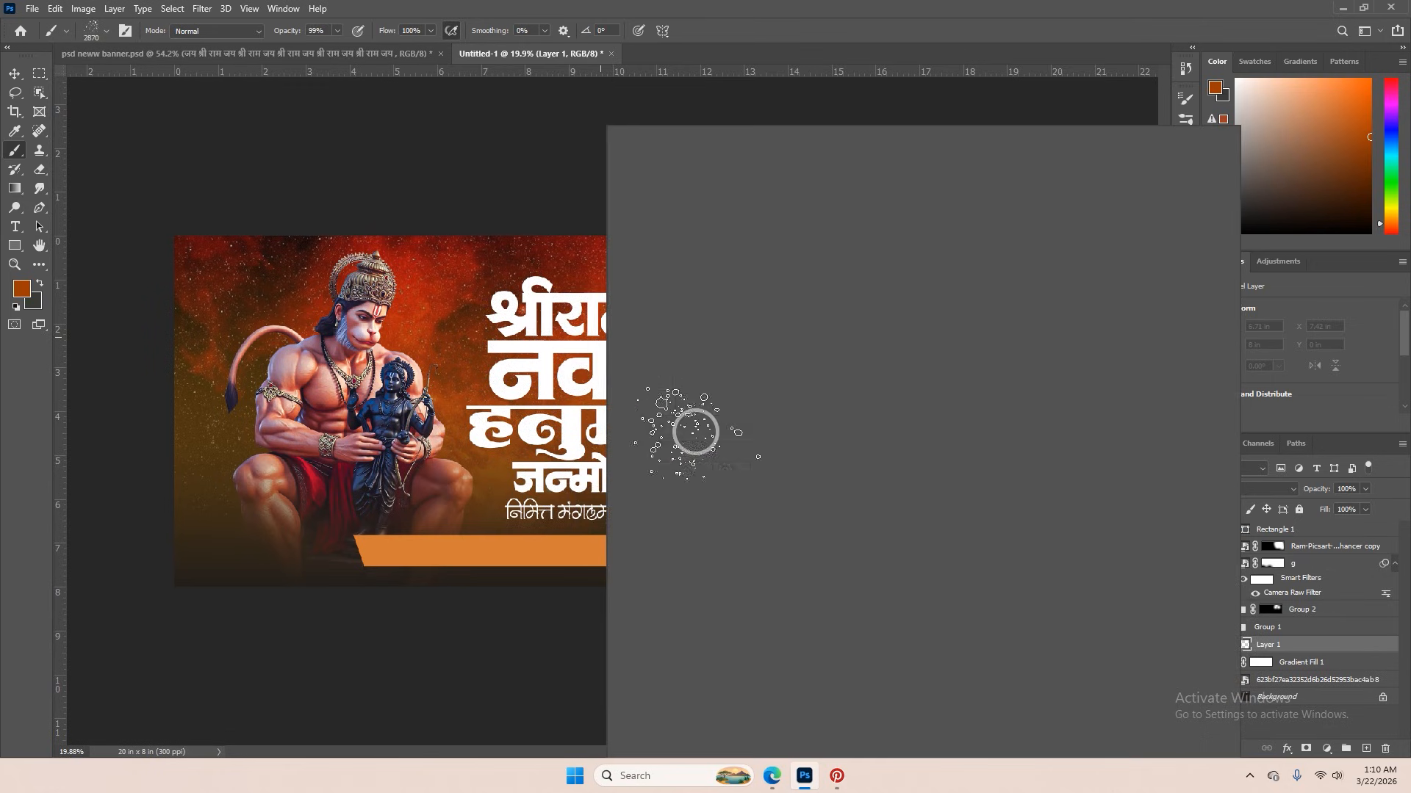
click(793, 441)
key(Return)
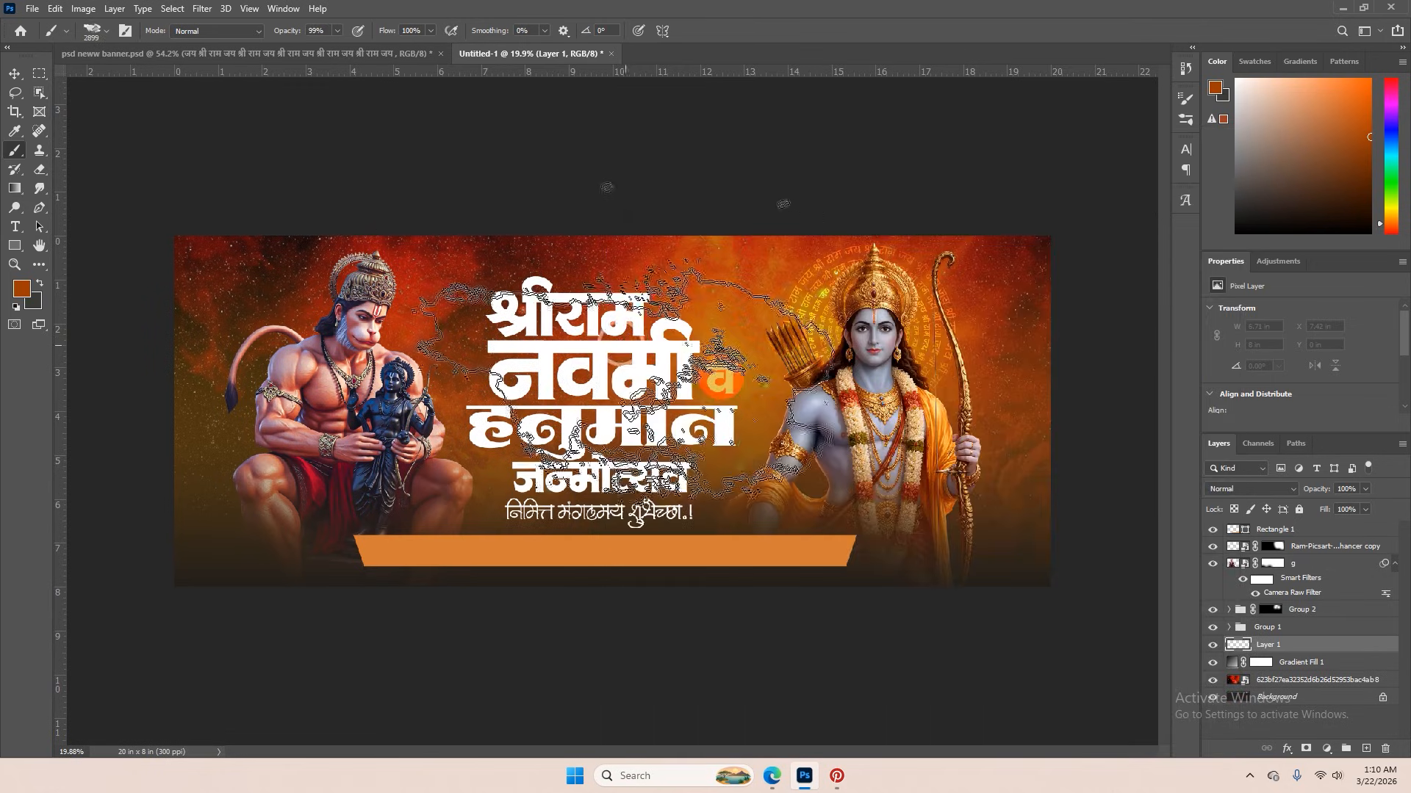
click(591, 360)
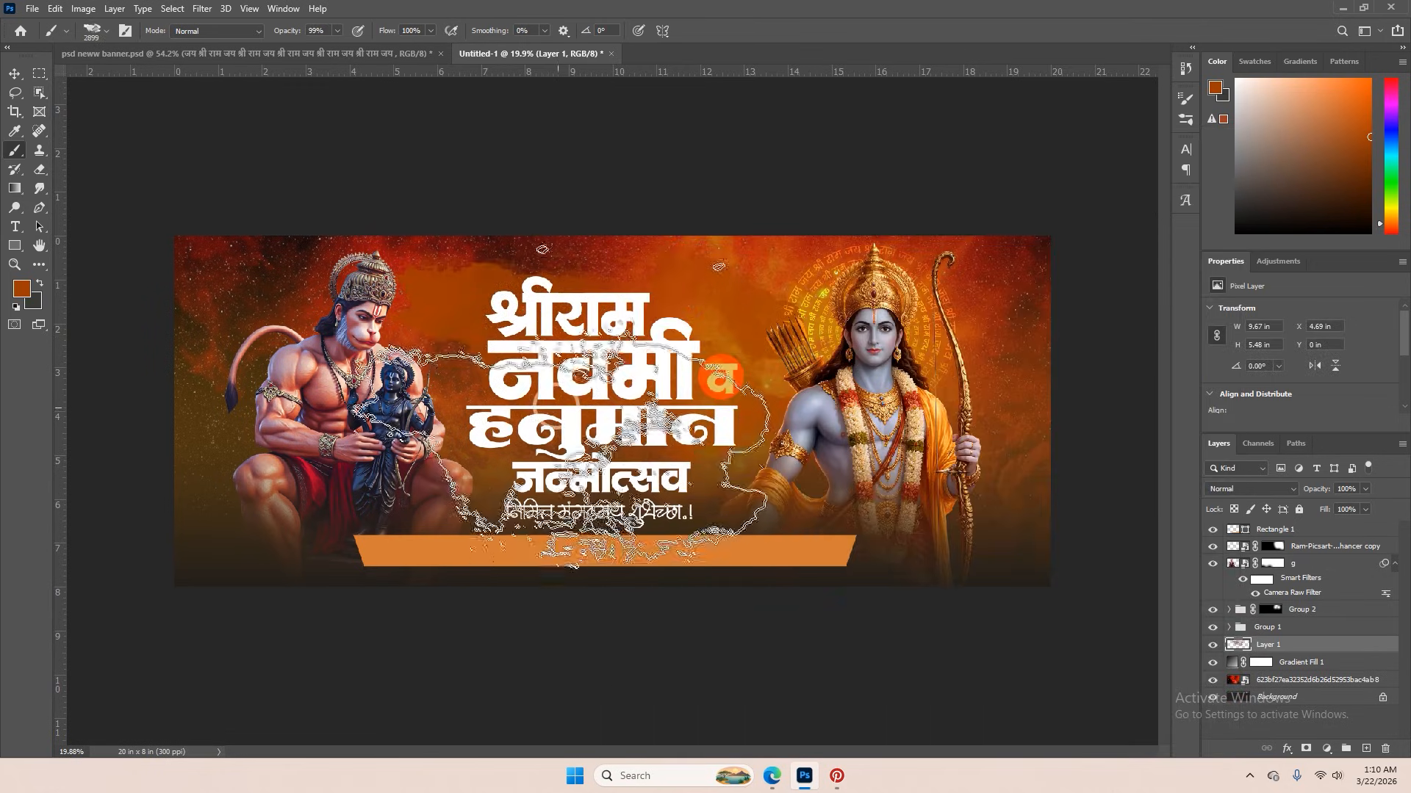
click(562, 452)
scroll(955, 646, up, 4)
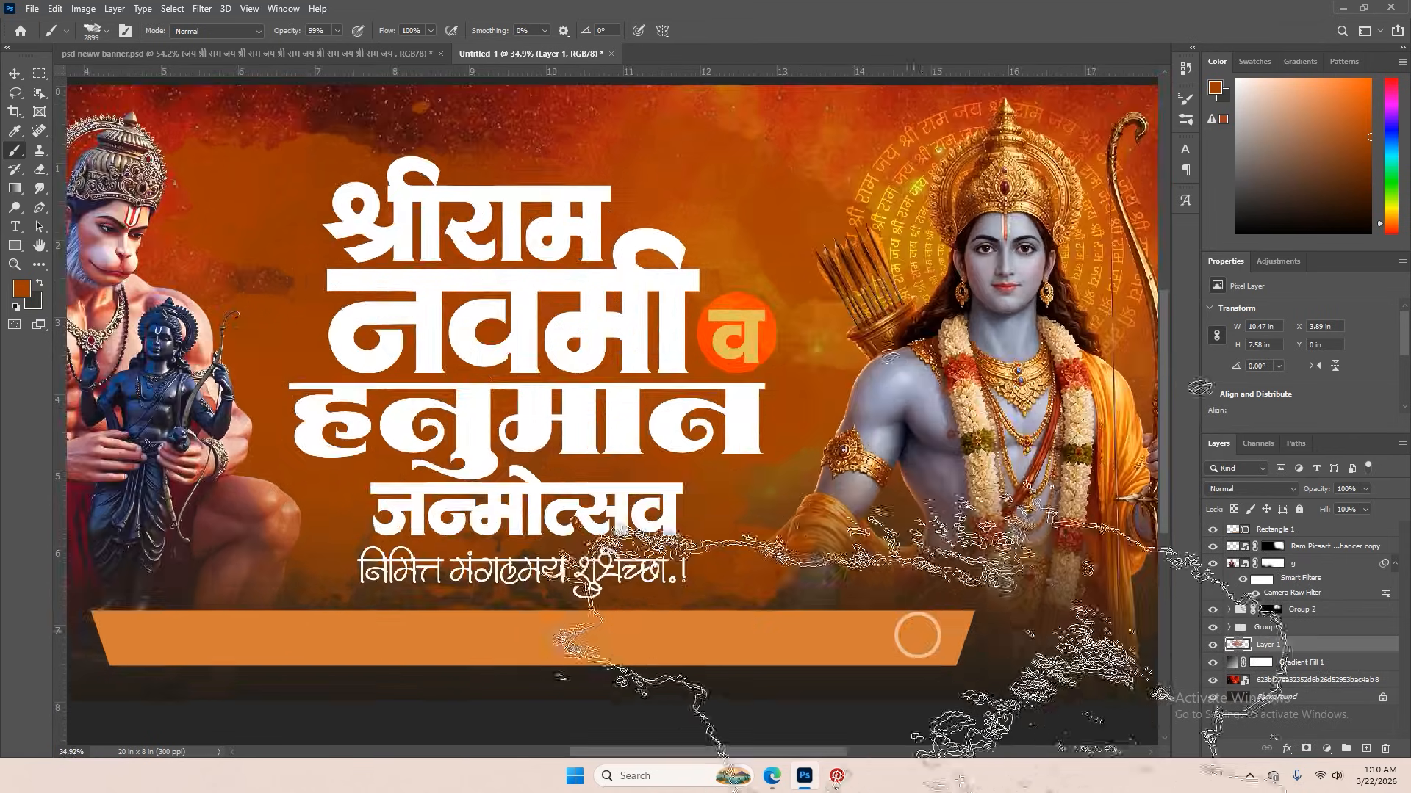
scroll(866, 598, down, 4)
- Switch to a droplet-edged Water Colour Paints tip, enlarge it to 2729 px and stamp it behind the titles
right_click(823, 570)
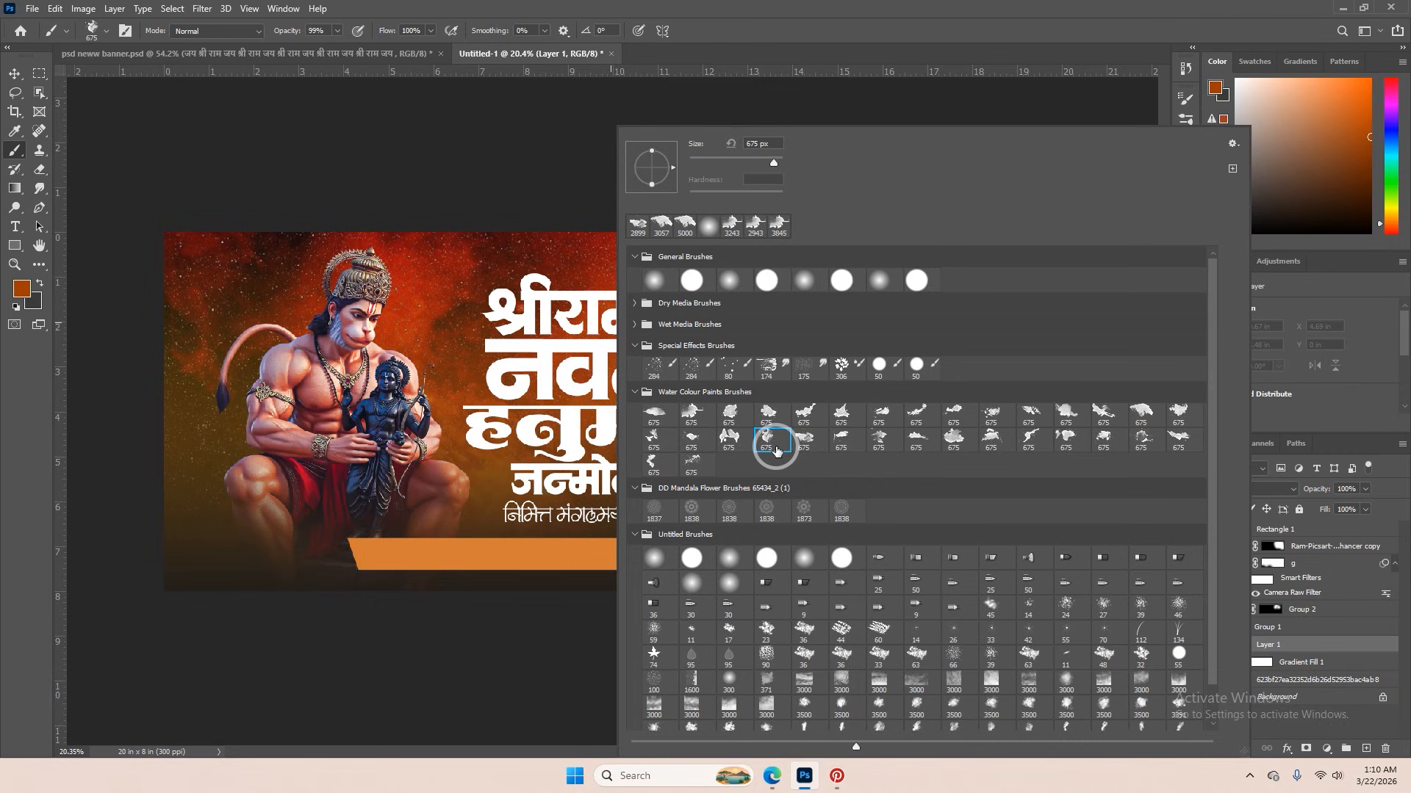
double_click(777, 449)
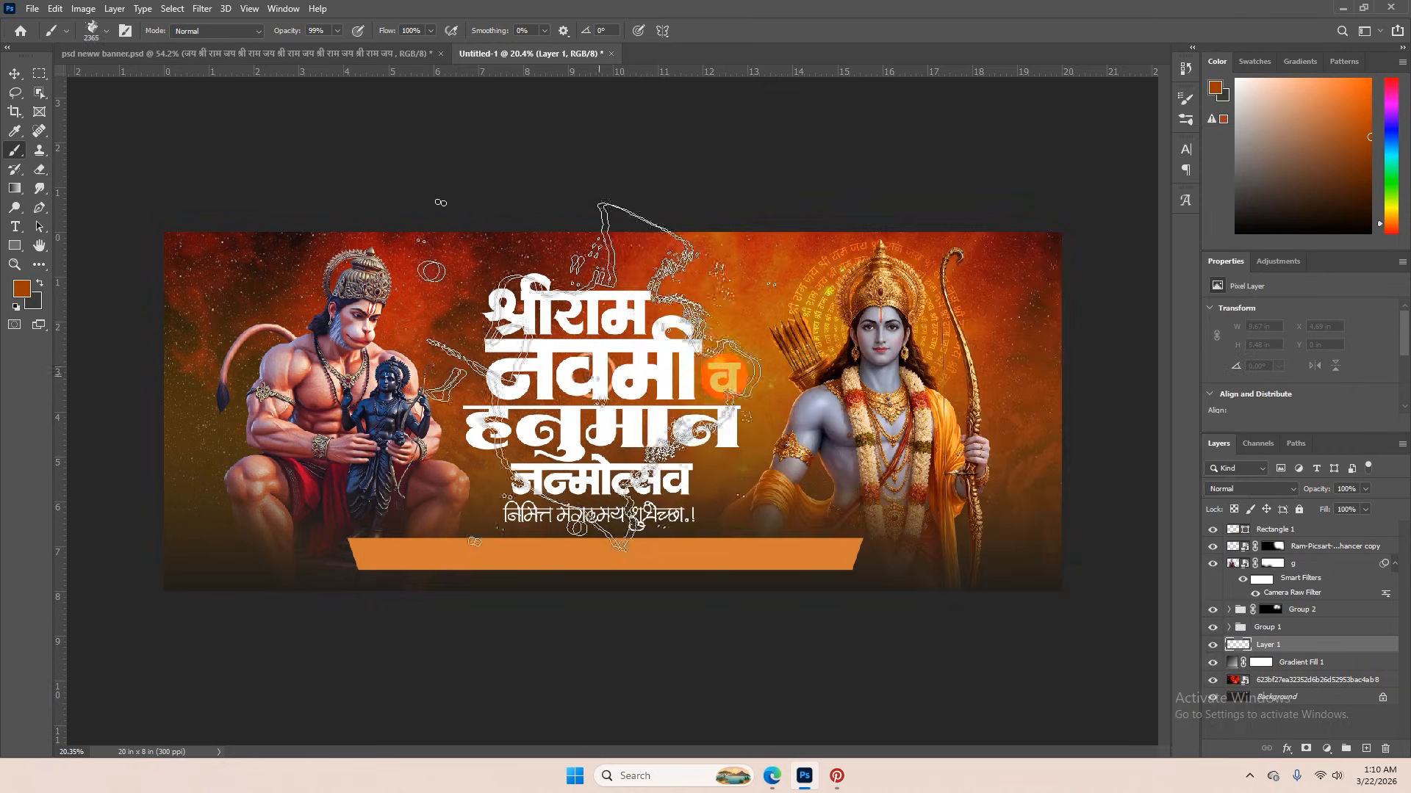
key(bracketright)
key(bracketright)
key(bracketright)
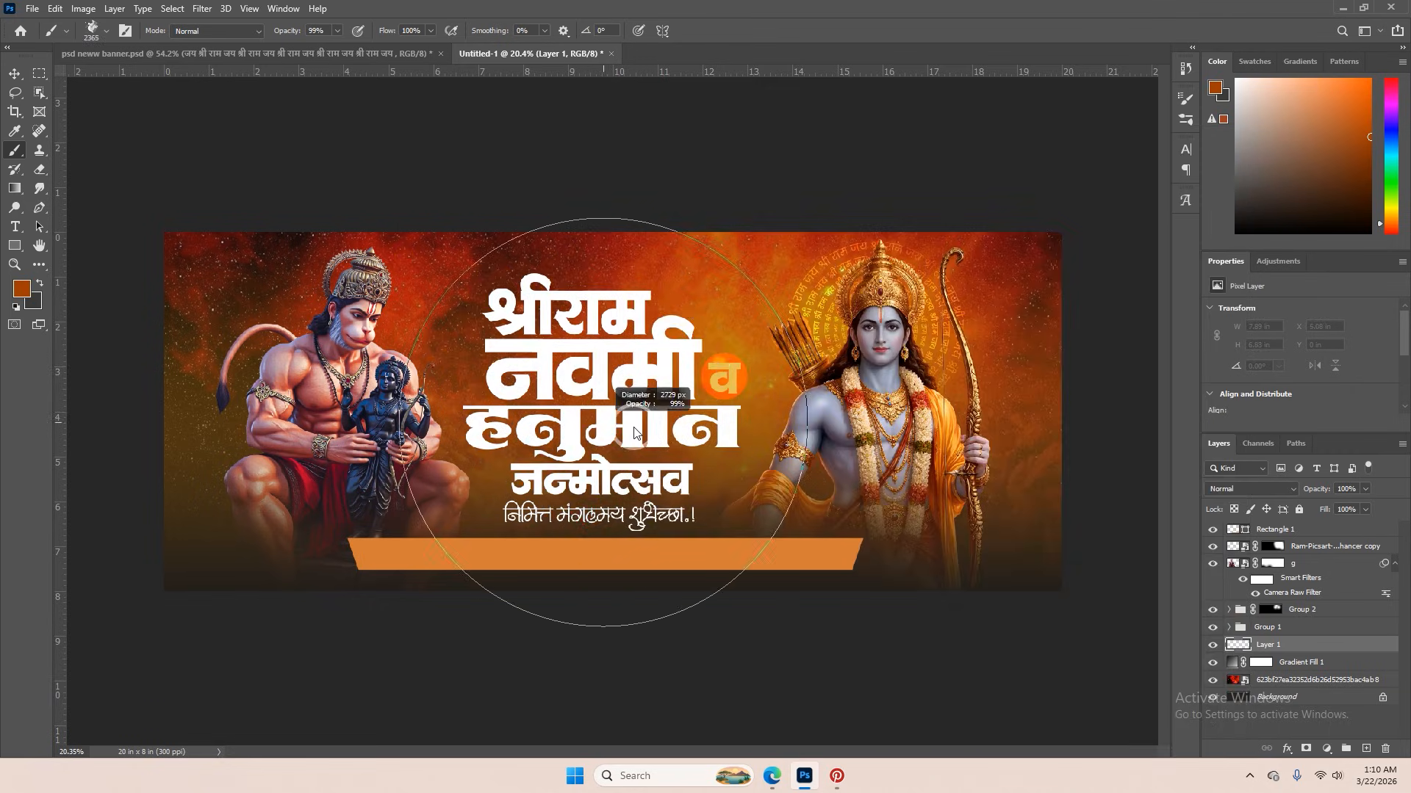
click(610, 413)
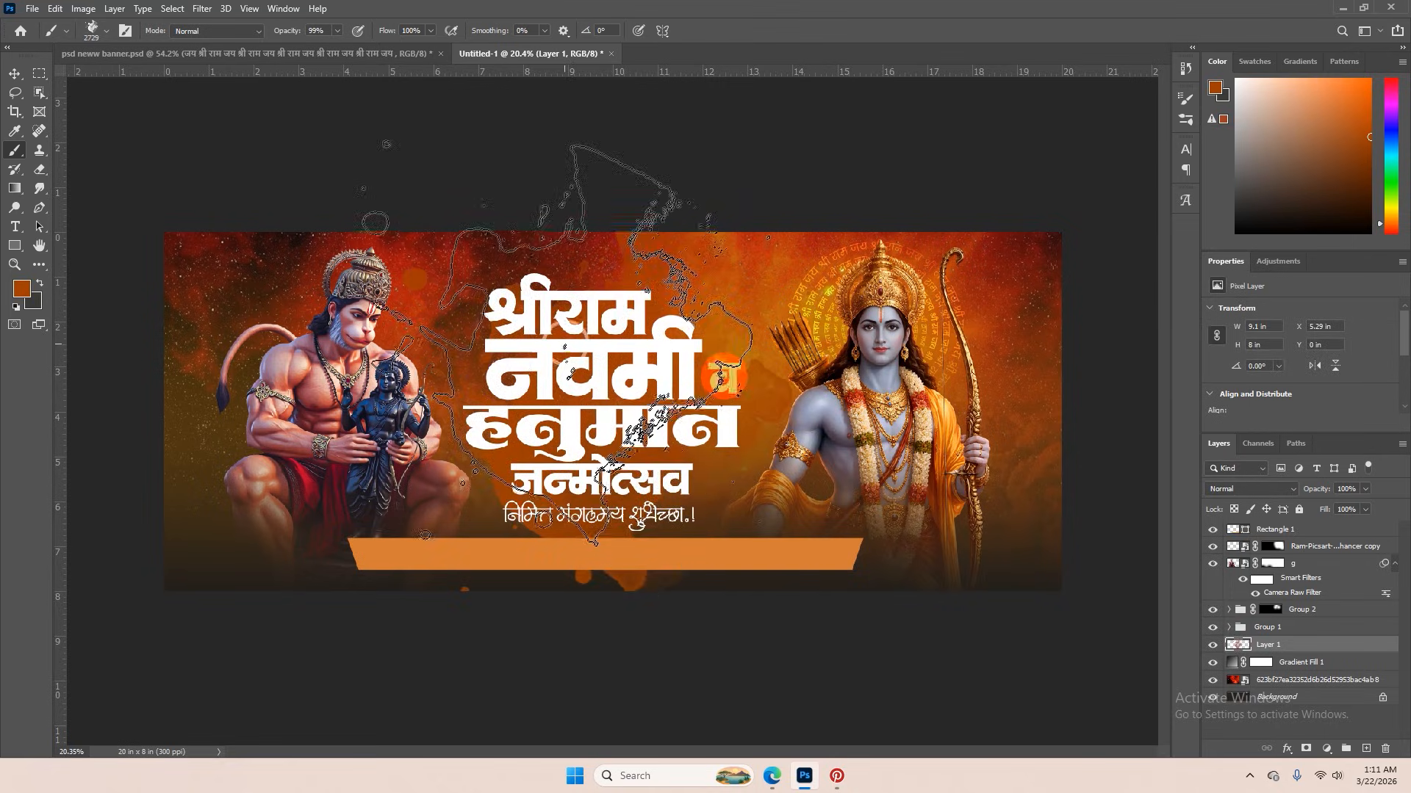
- Replace the splash layer with an empty layer in Overlay blend mode and choose a darker orange as the foreground colour
key(Delete)
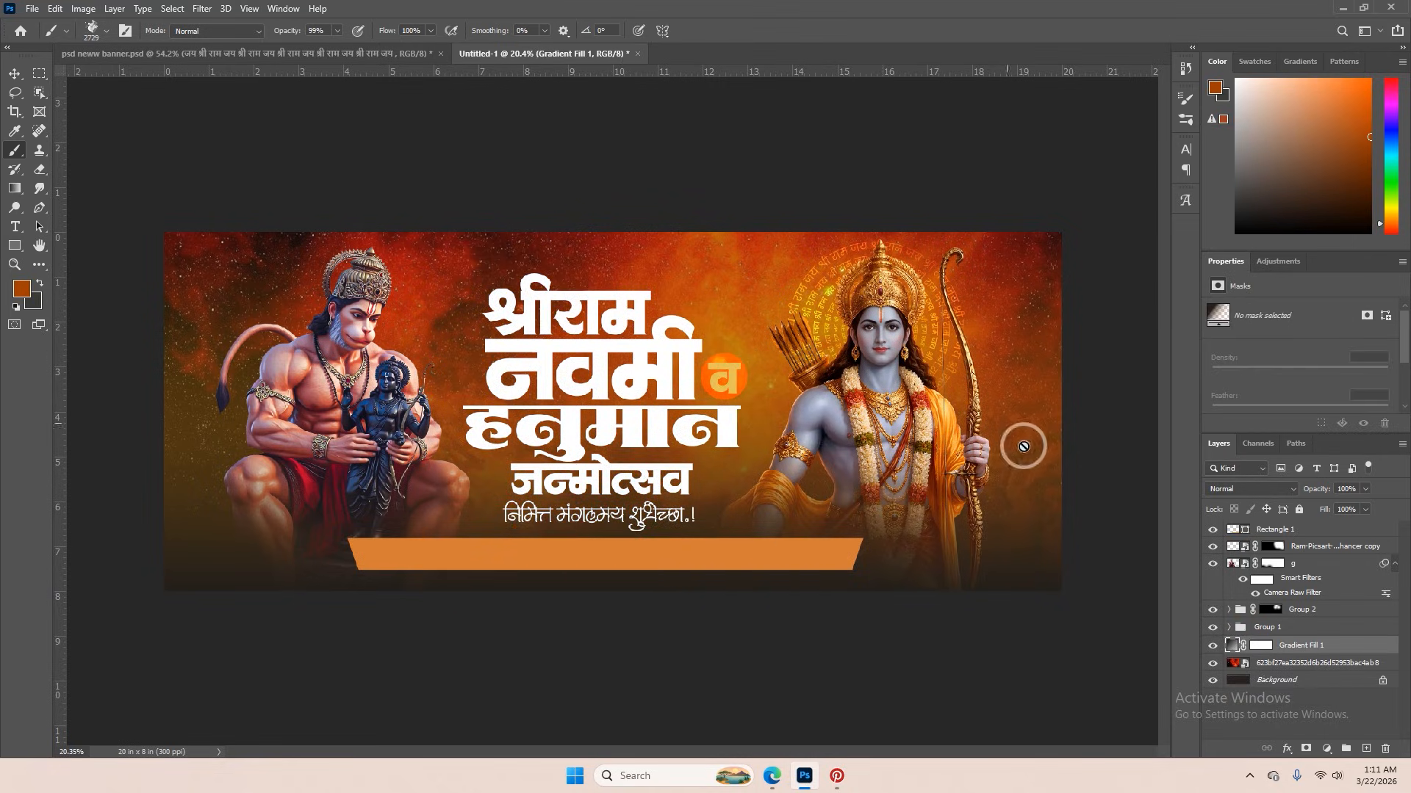
click(1366, 747)
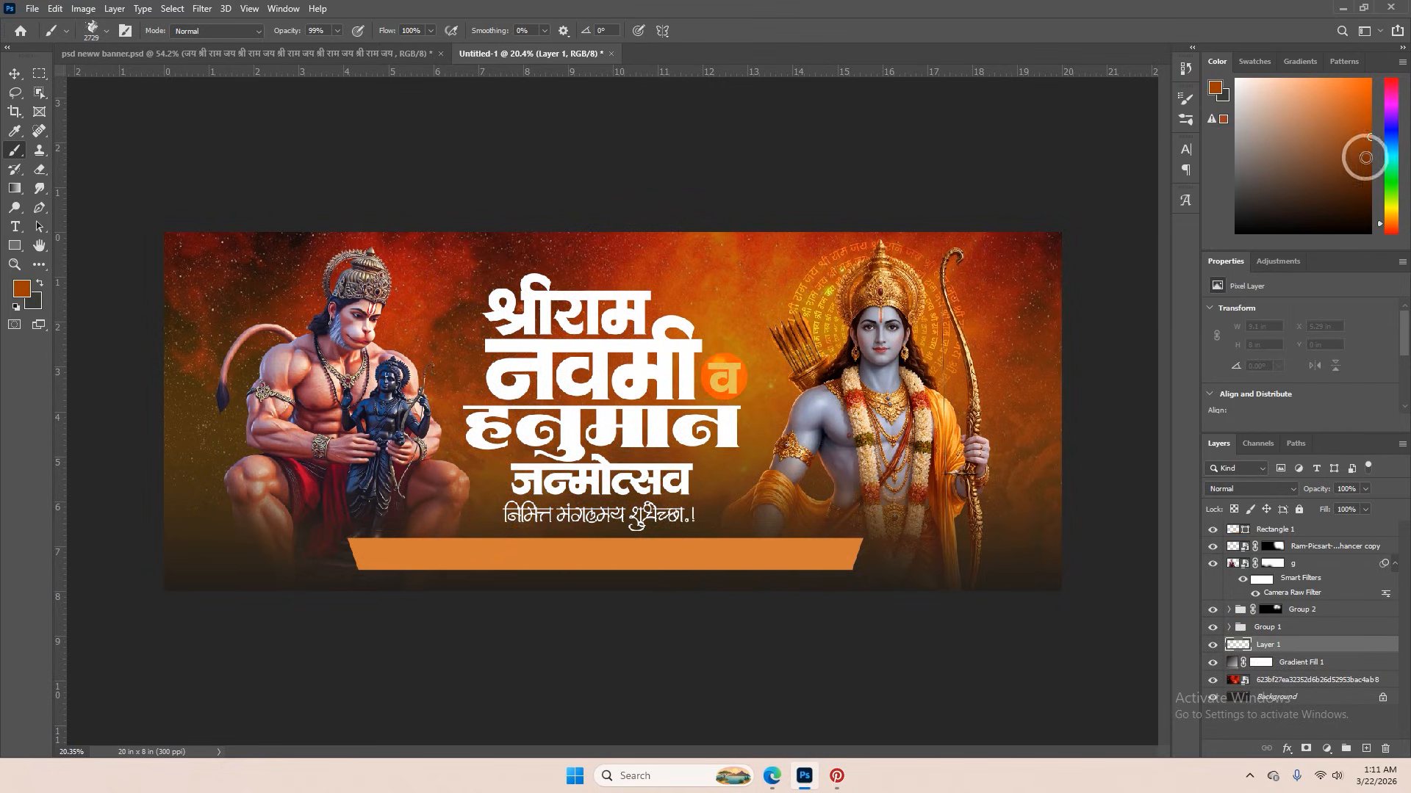
click(1265, 486)
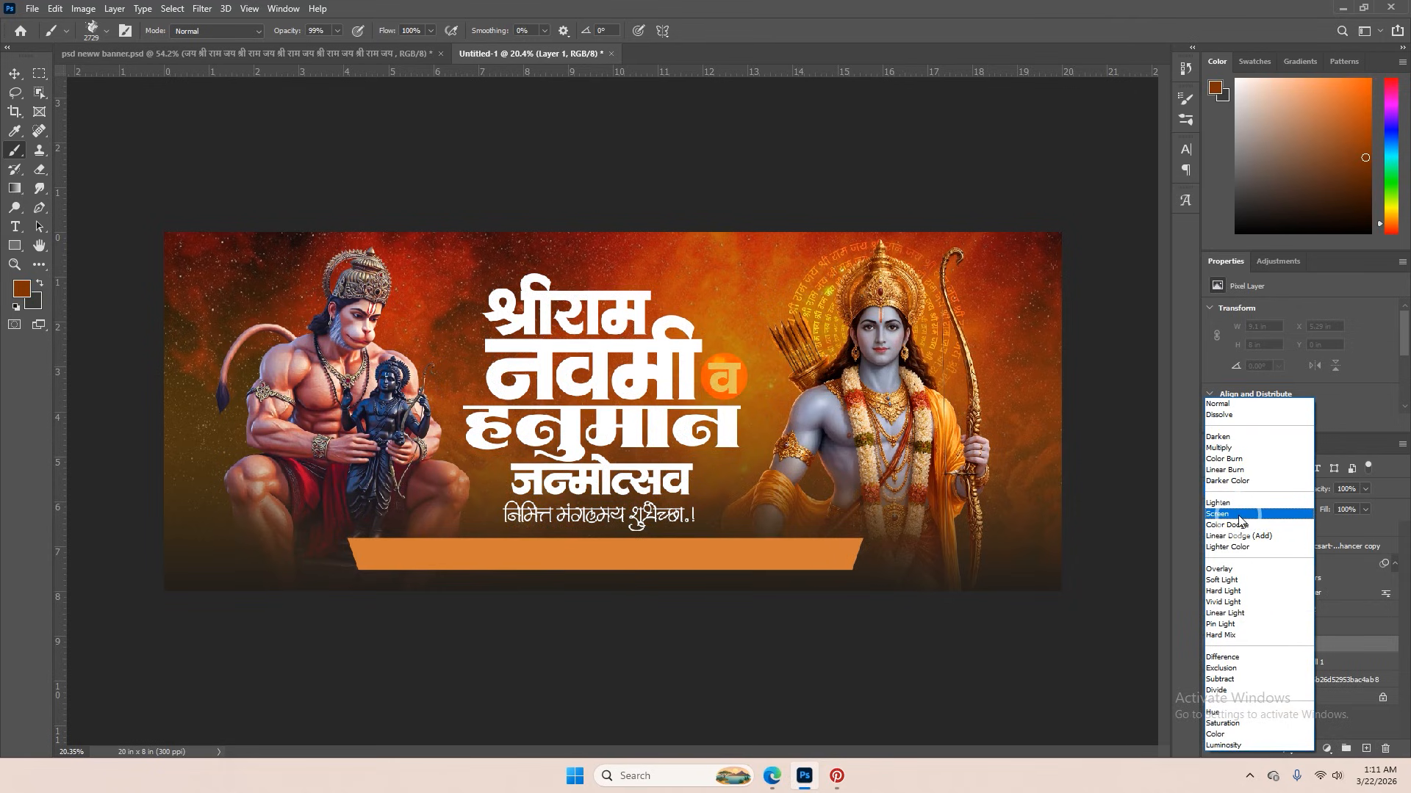
click(1239, 516)
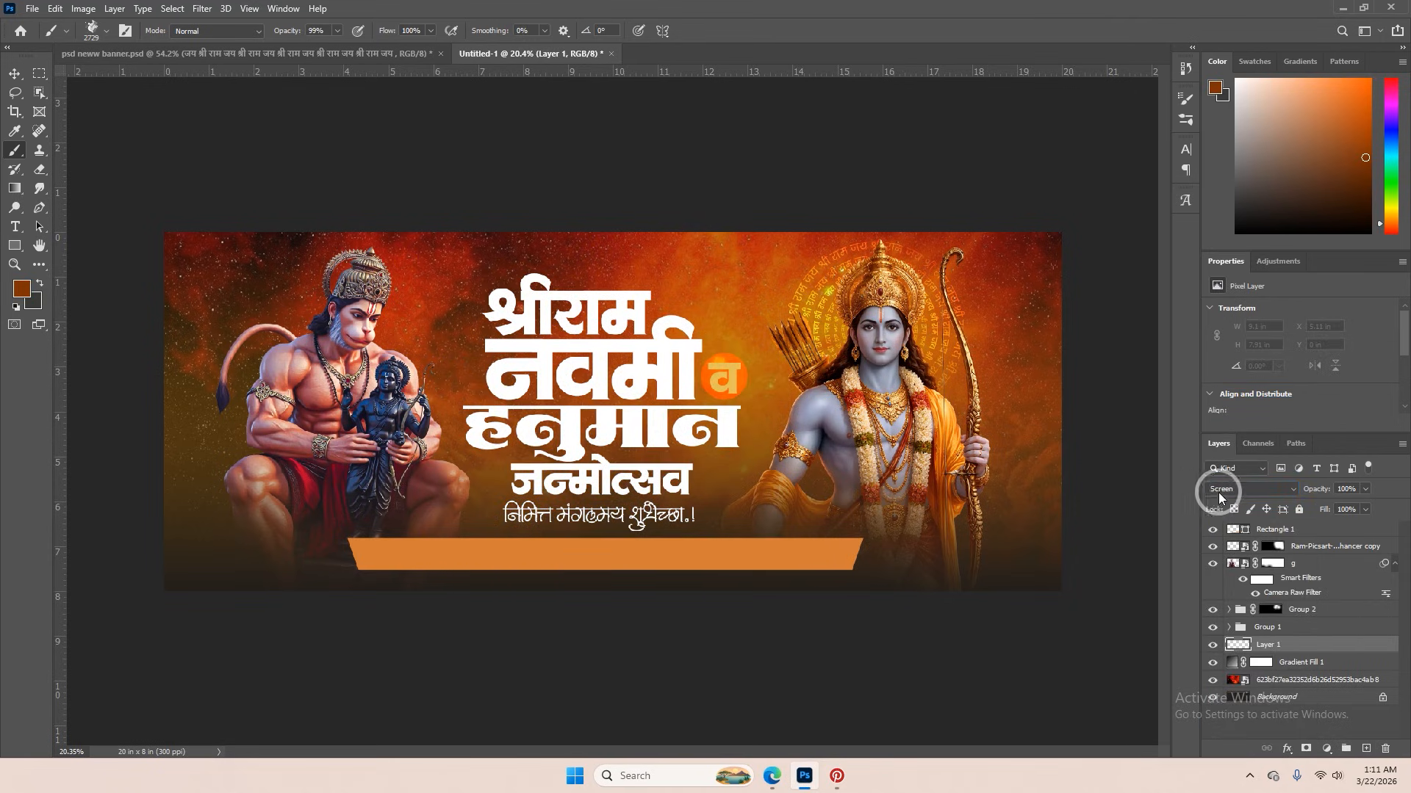
click(1219, 498)
click(1230, 572)
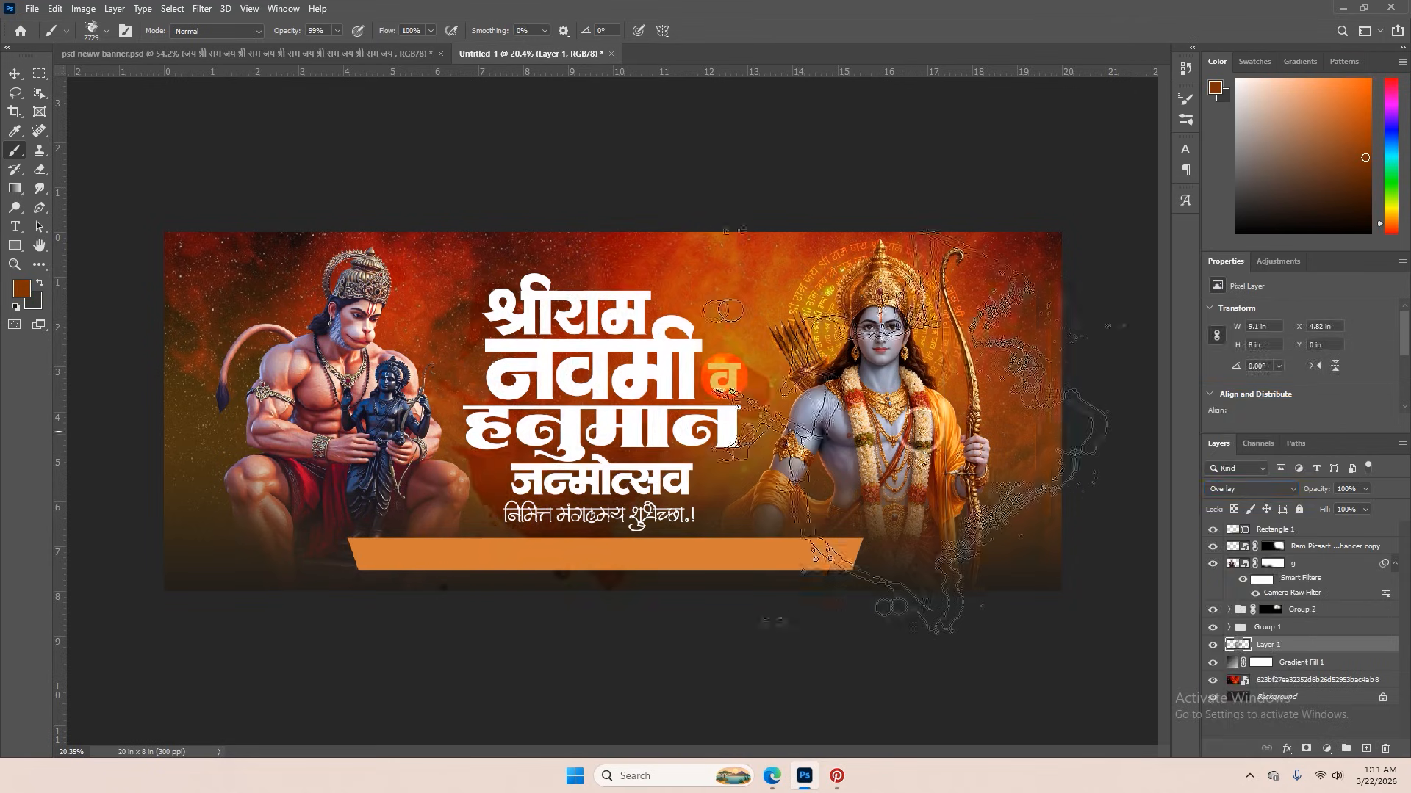
- Clear the test splash from the Overlay layer and reduce the brush size to 1992 px
key(ctrl+a)
key(Delete)
key(ctrl+d)
key(bracketleft)
key(bracketleft)
key(bracketleft)
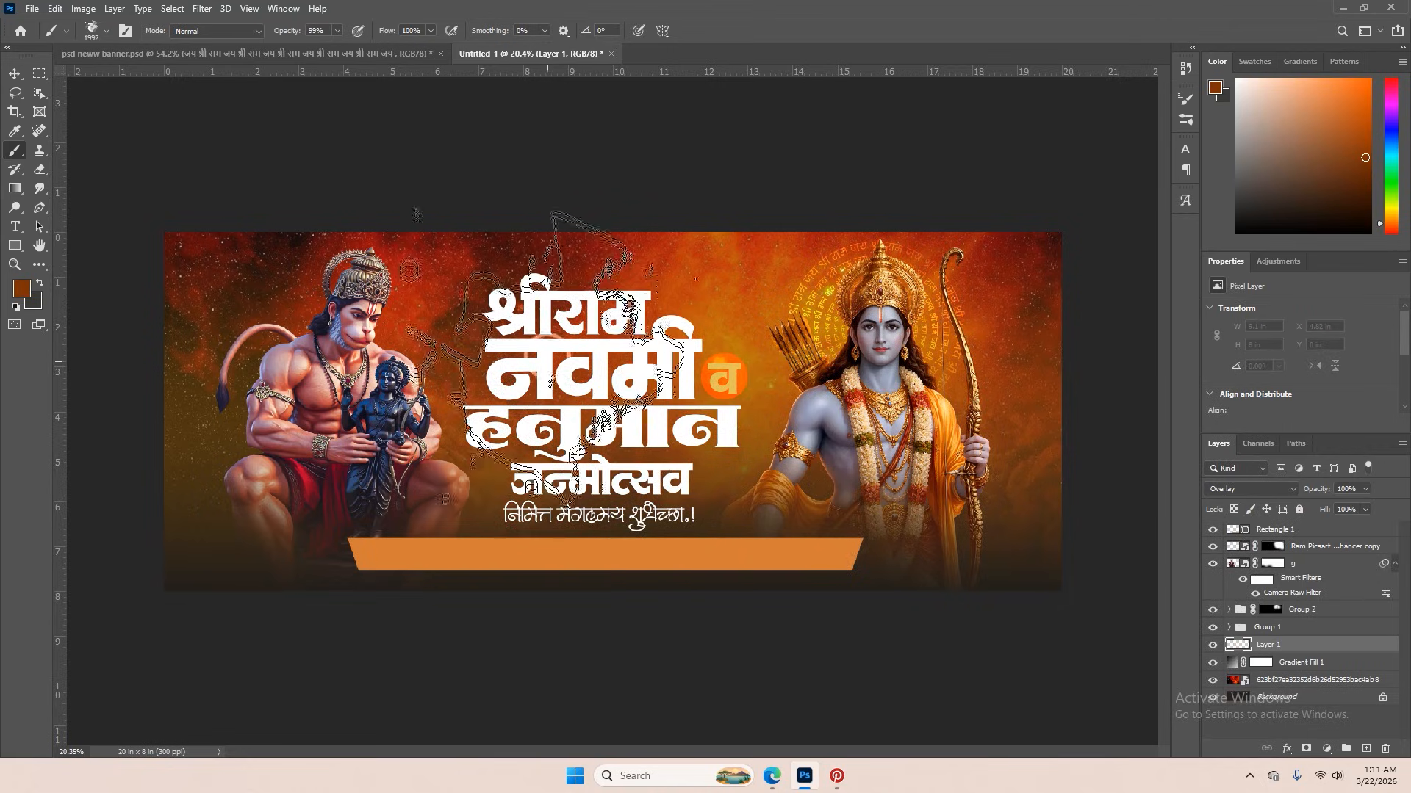
- Enlarge the splatter brush and paint one large brown splatter on the Overlay layer behind the central title text
key(bracketright)
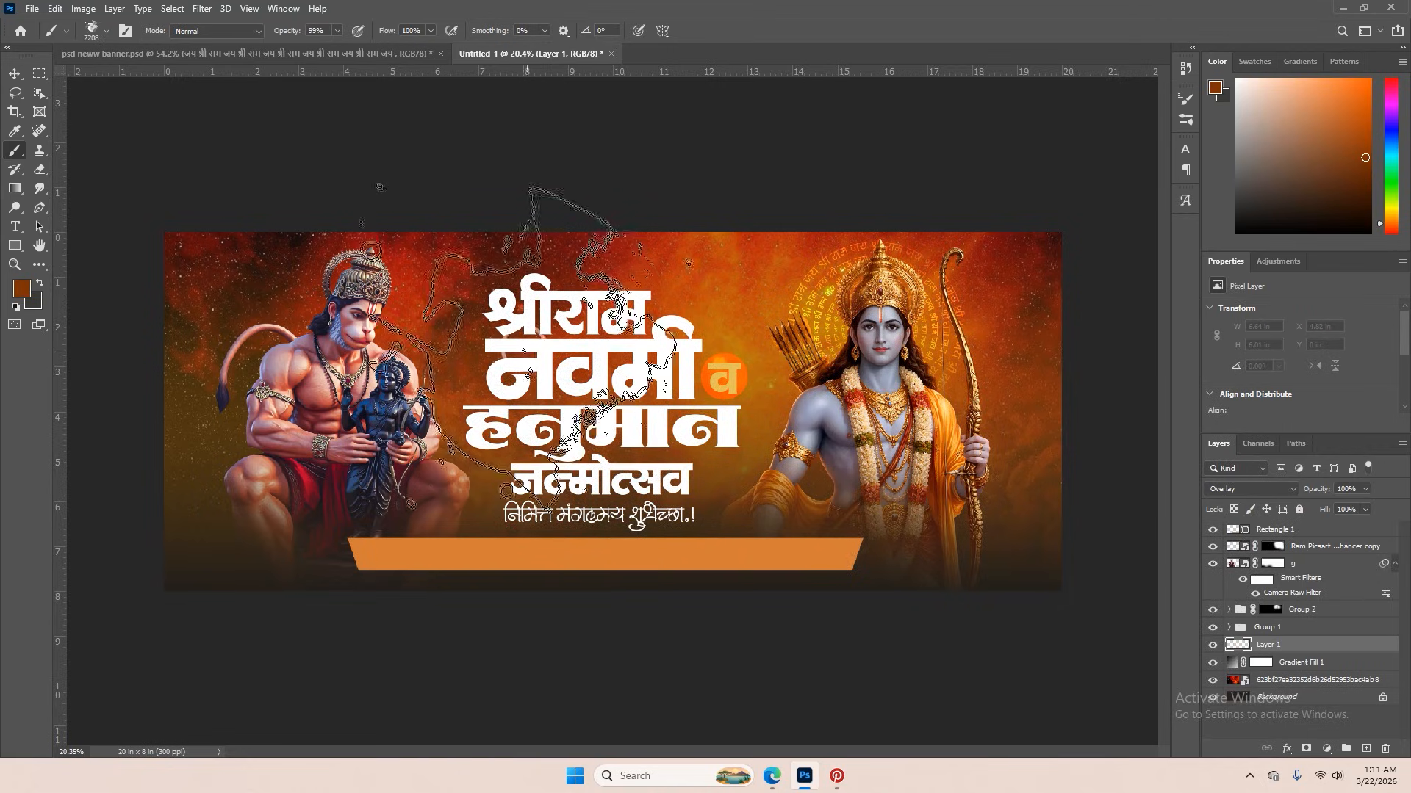
key(bracketright)
click(581, 411)
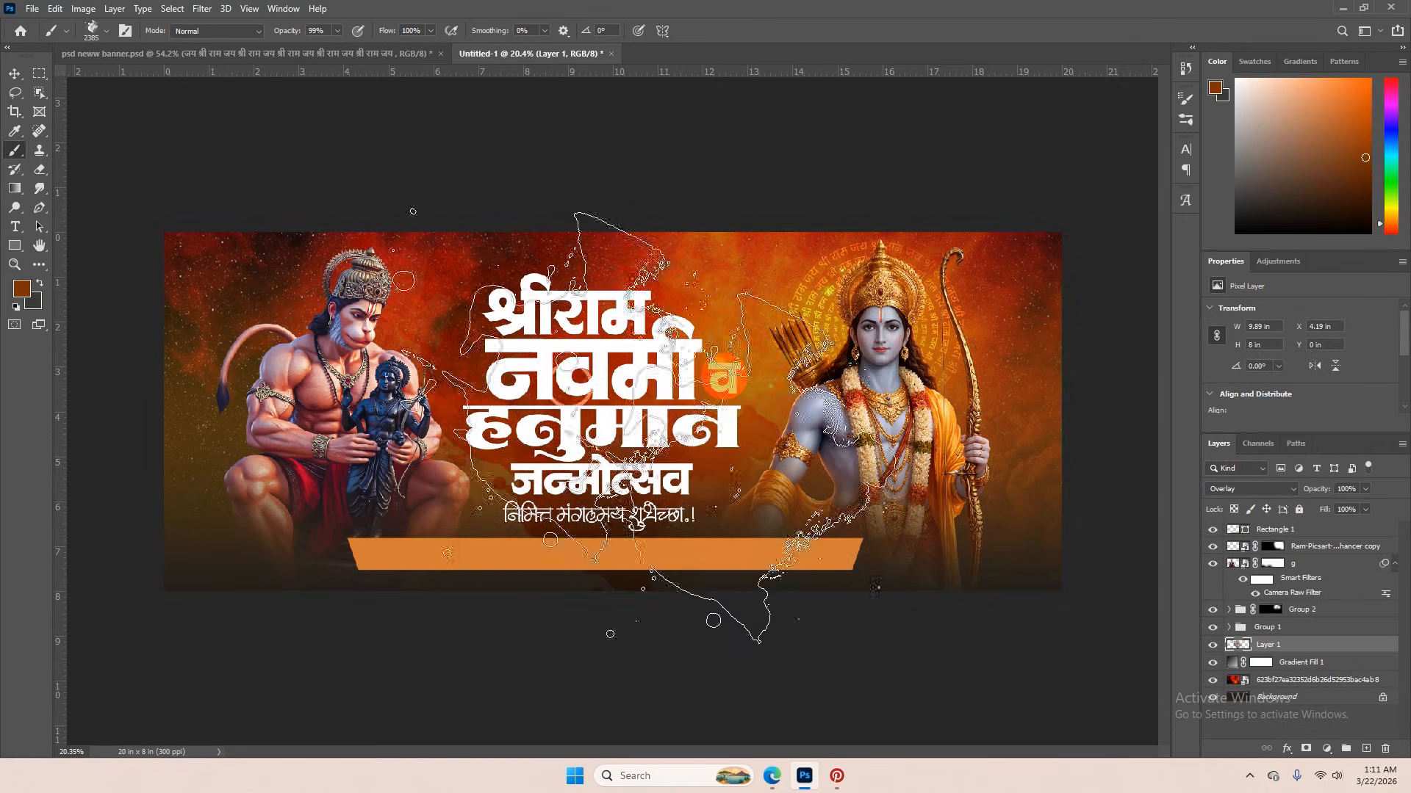
click(14, 73)
scroll(764, 290, up, 3)
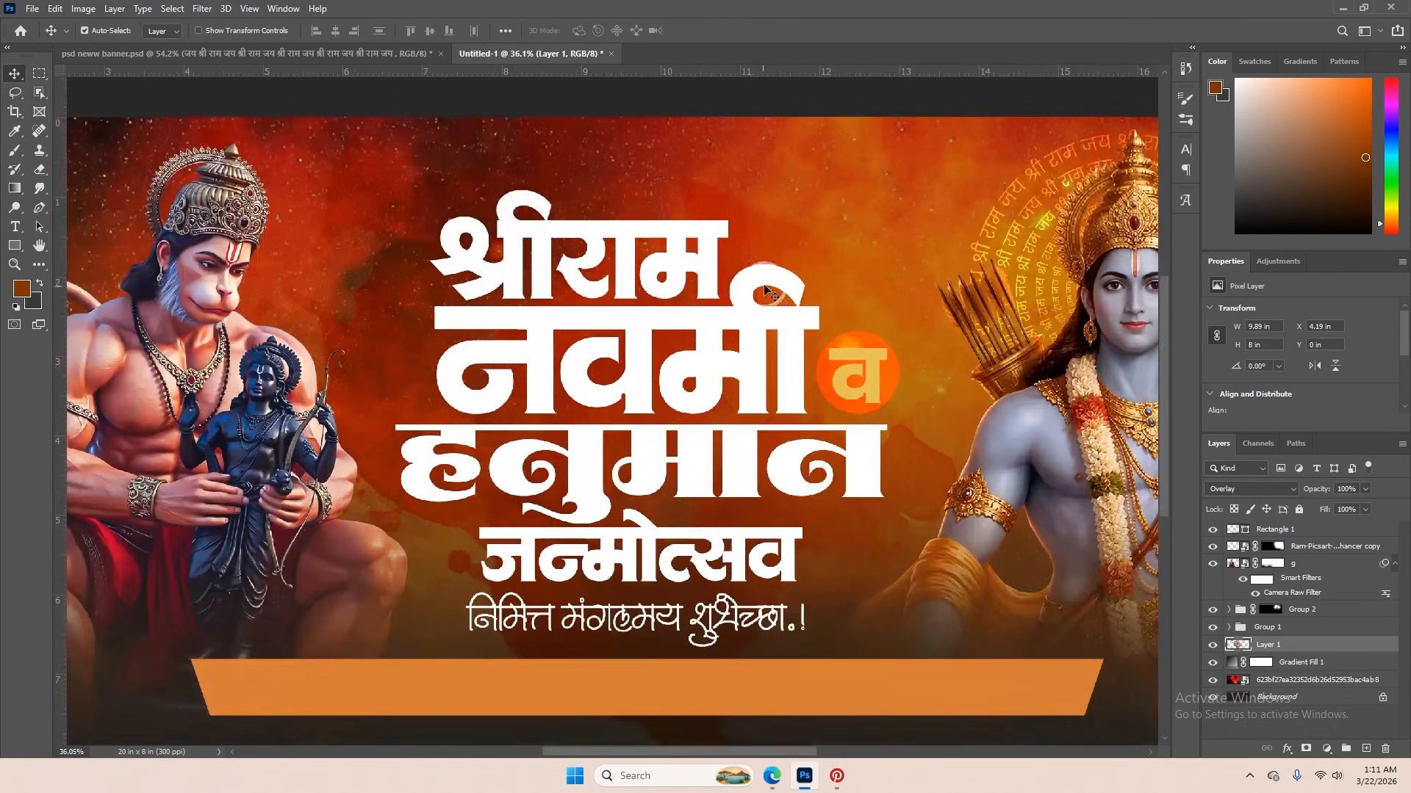
scroll(691, 498, down, 2)
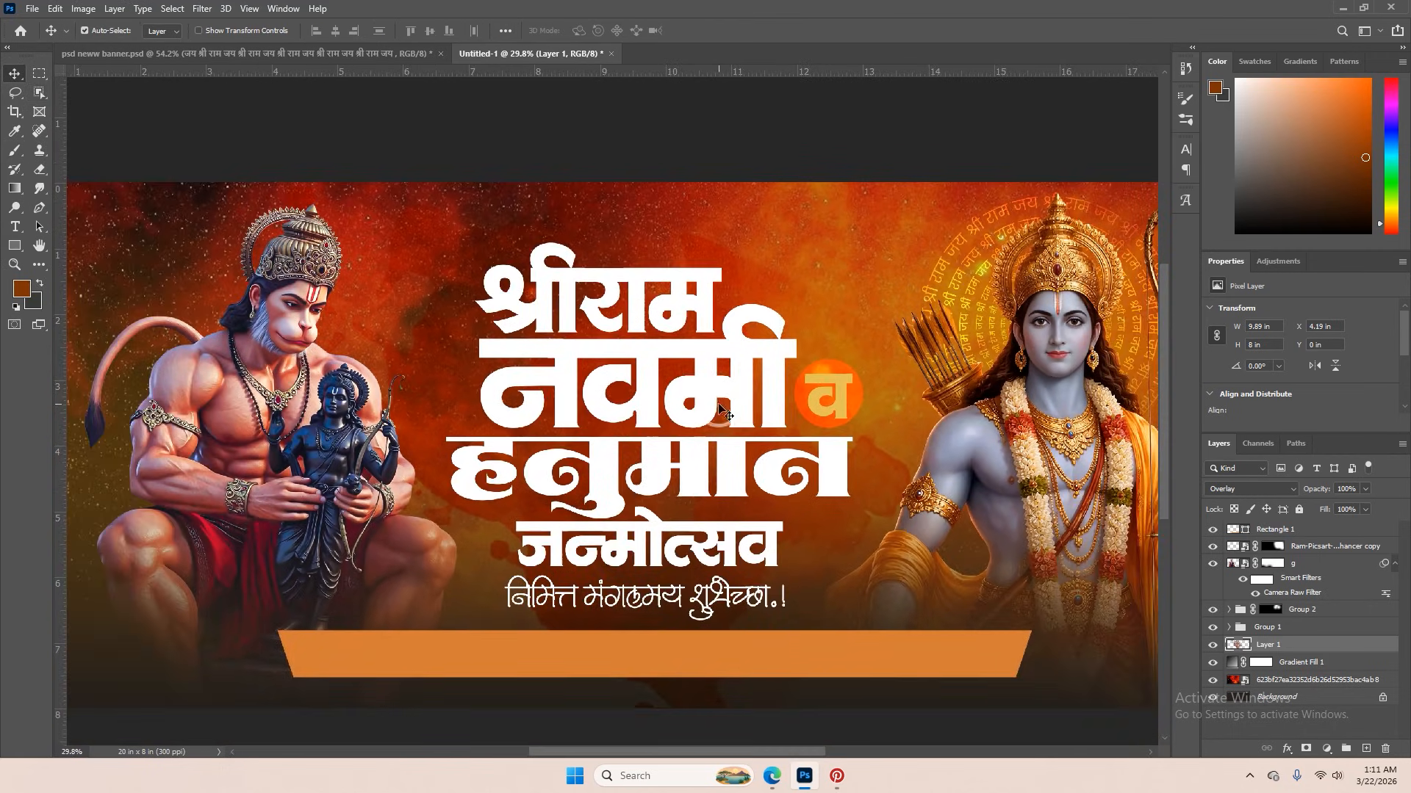
- Embed the gold texture image 43064.jpg clipped to the श्रीराम text and scale it to 78.74%
click(705, 307)
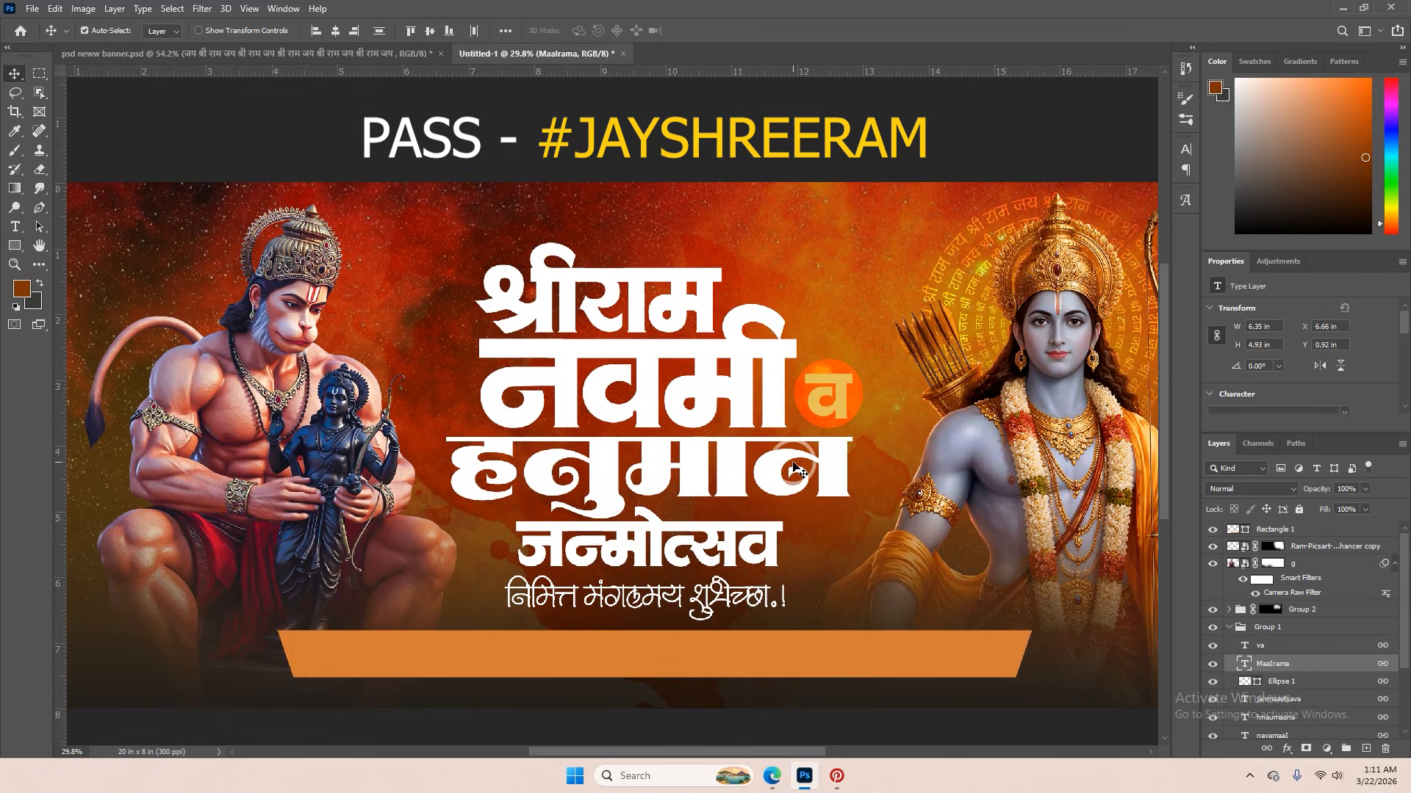
scroll(779, 507, up, 1)
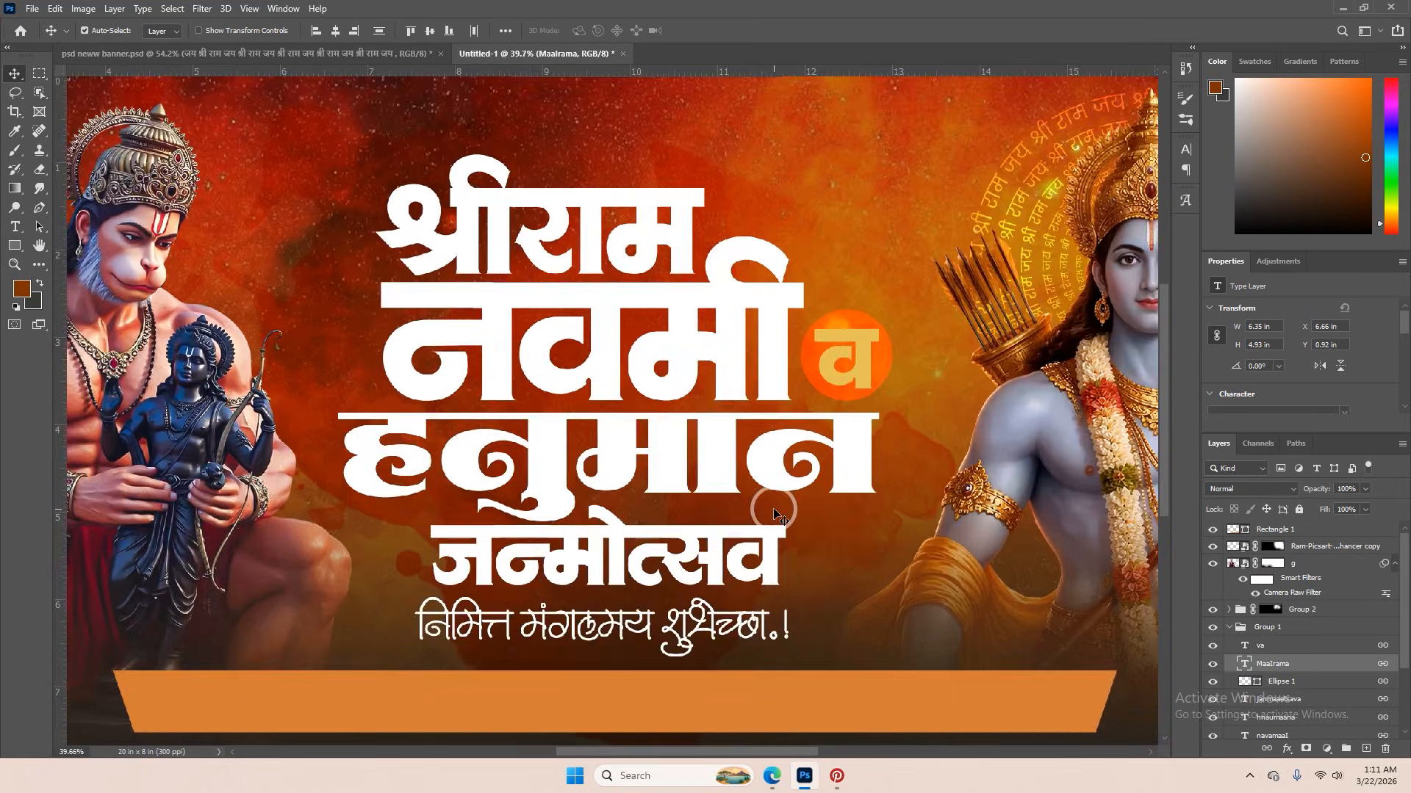
scroll(775, 514, down, 1)
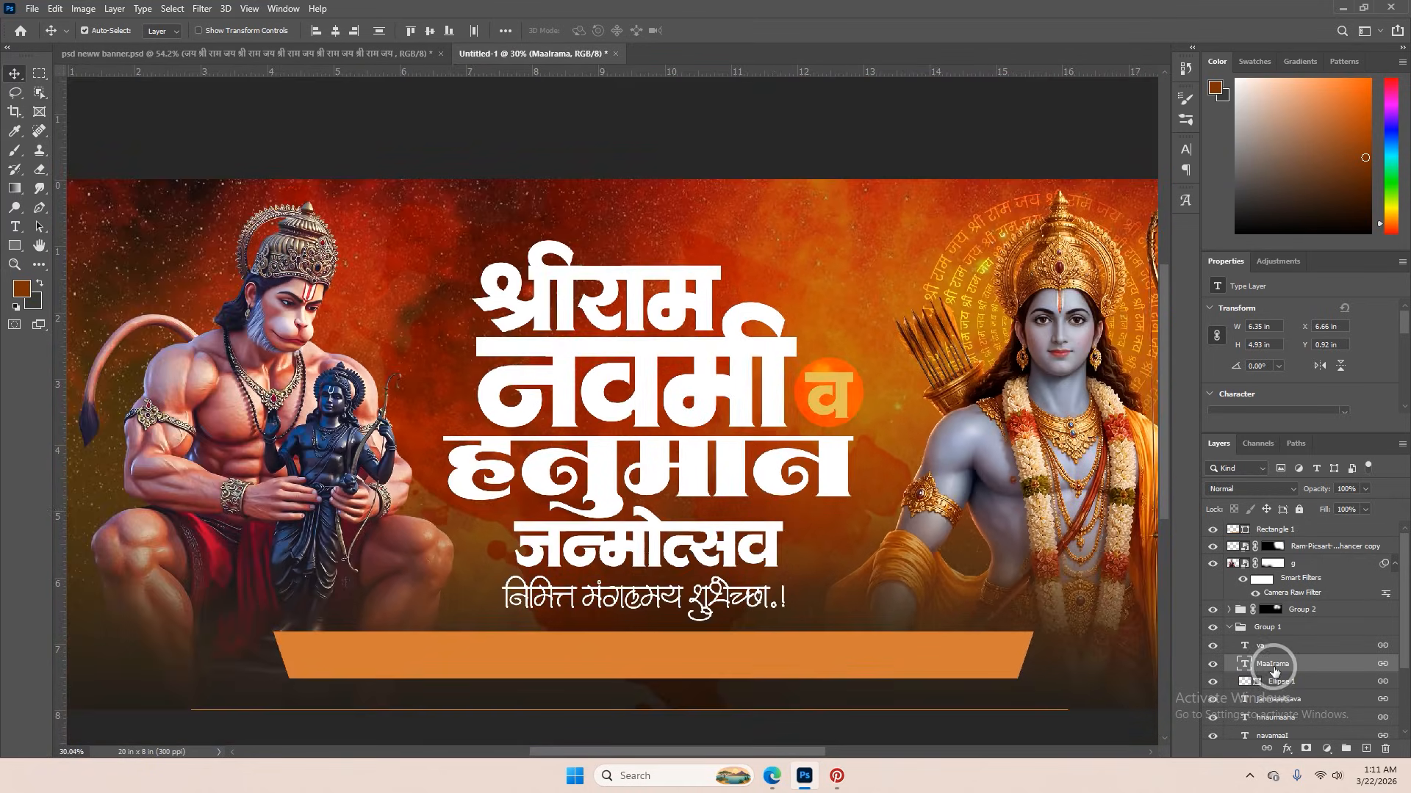
right_click(1273, 664)
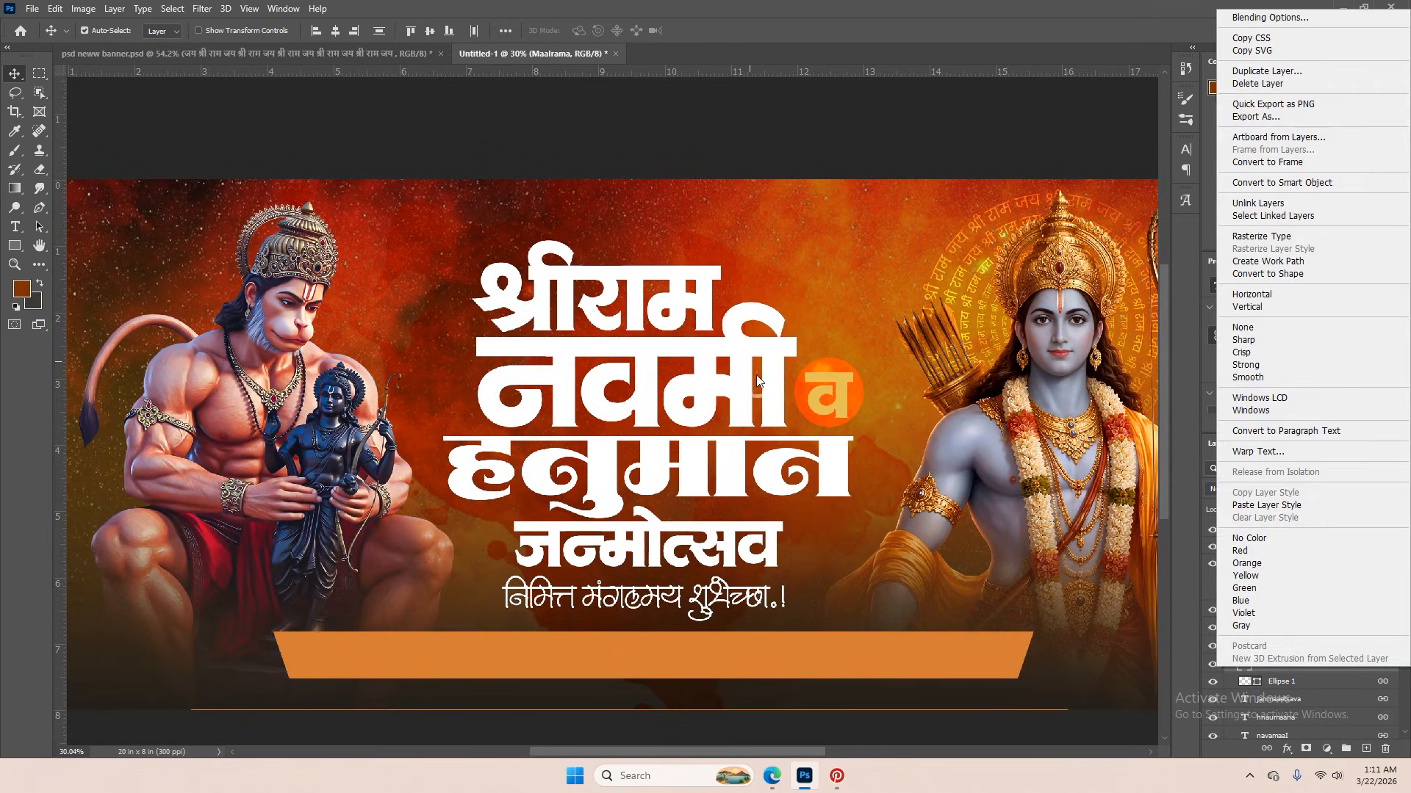
click(690, 152)
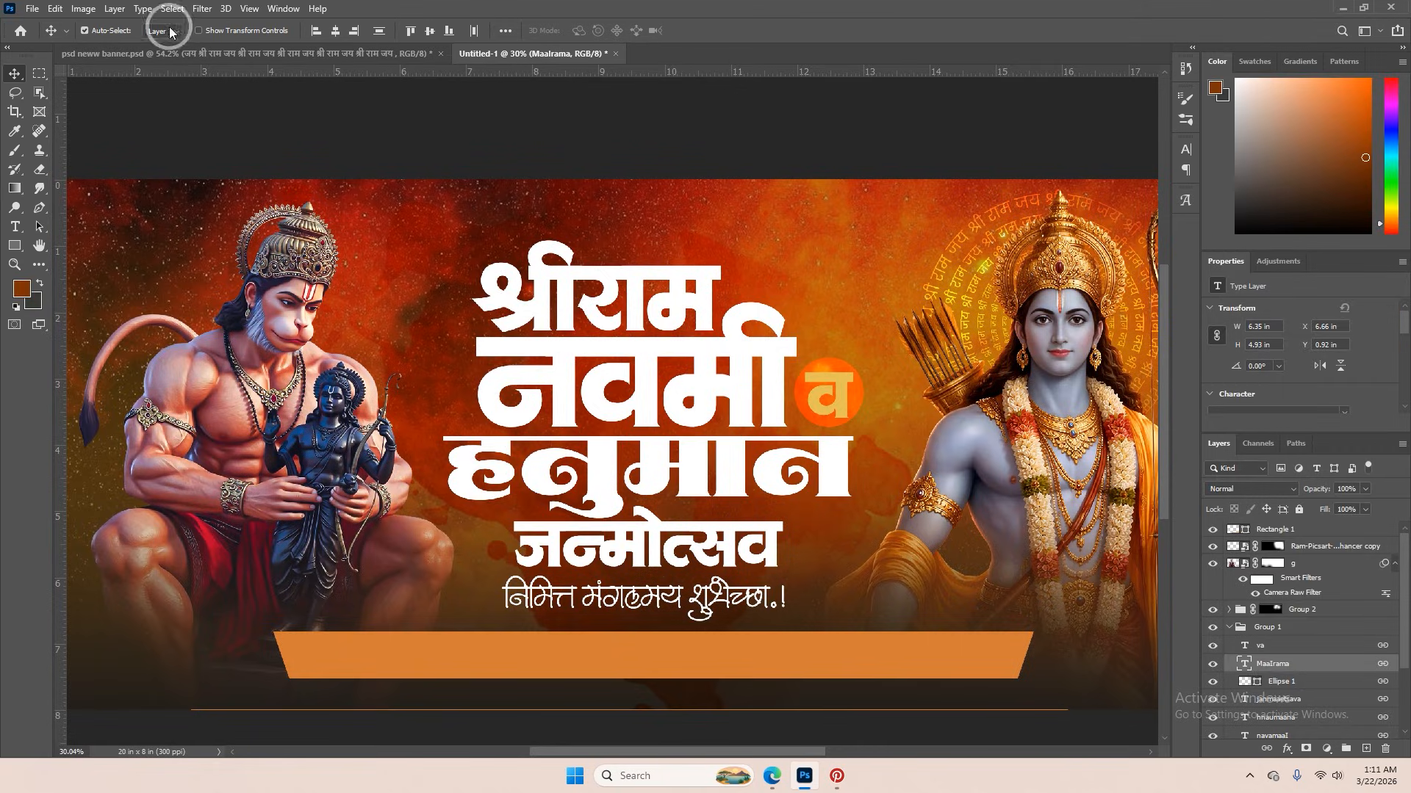
click(34, 8)
click(66, 286)
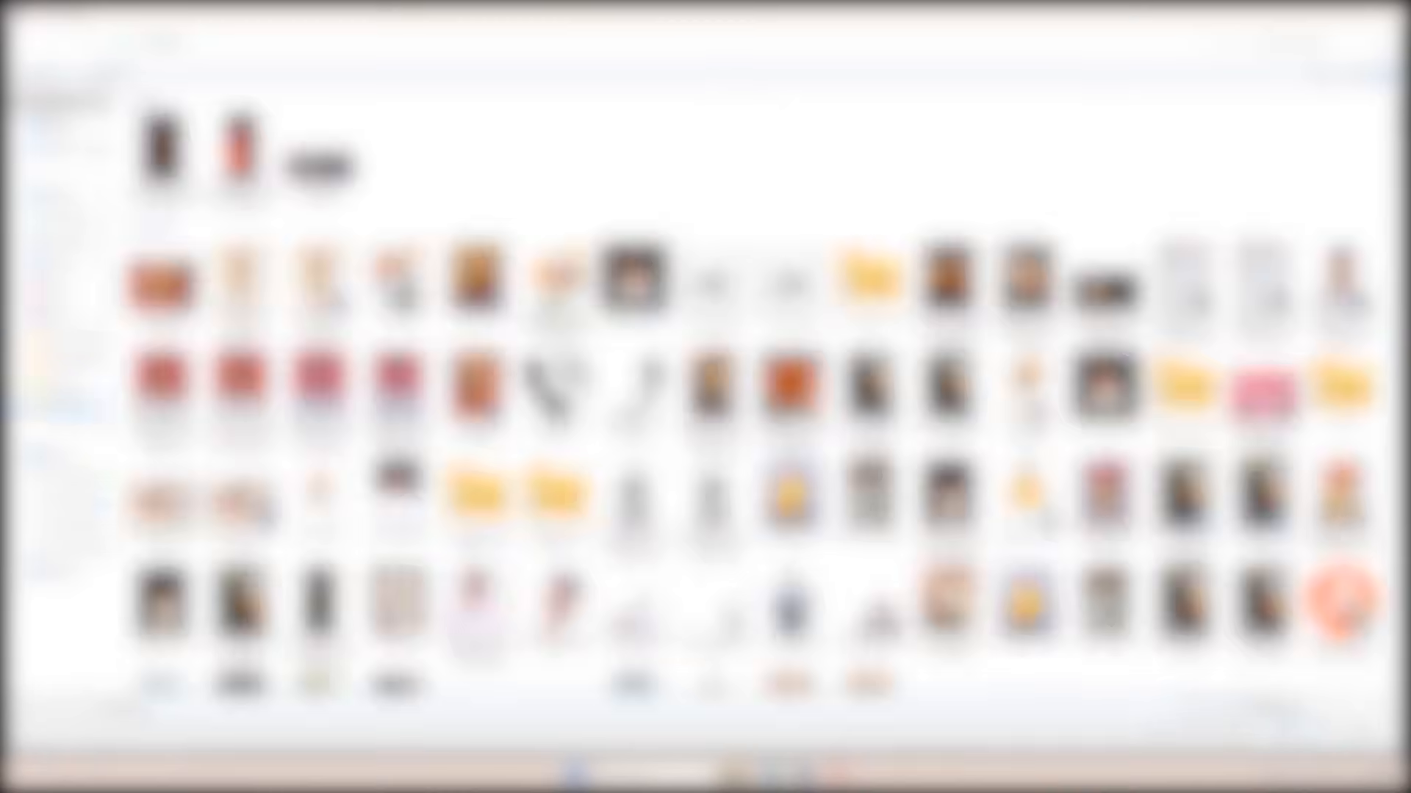
click(64, 526)
click(62, 504)
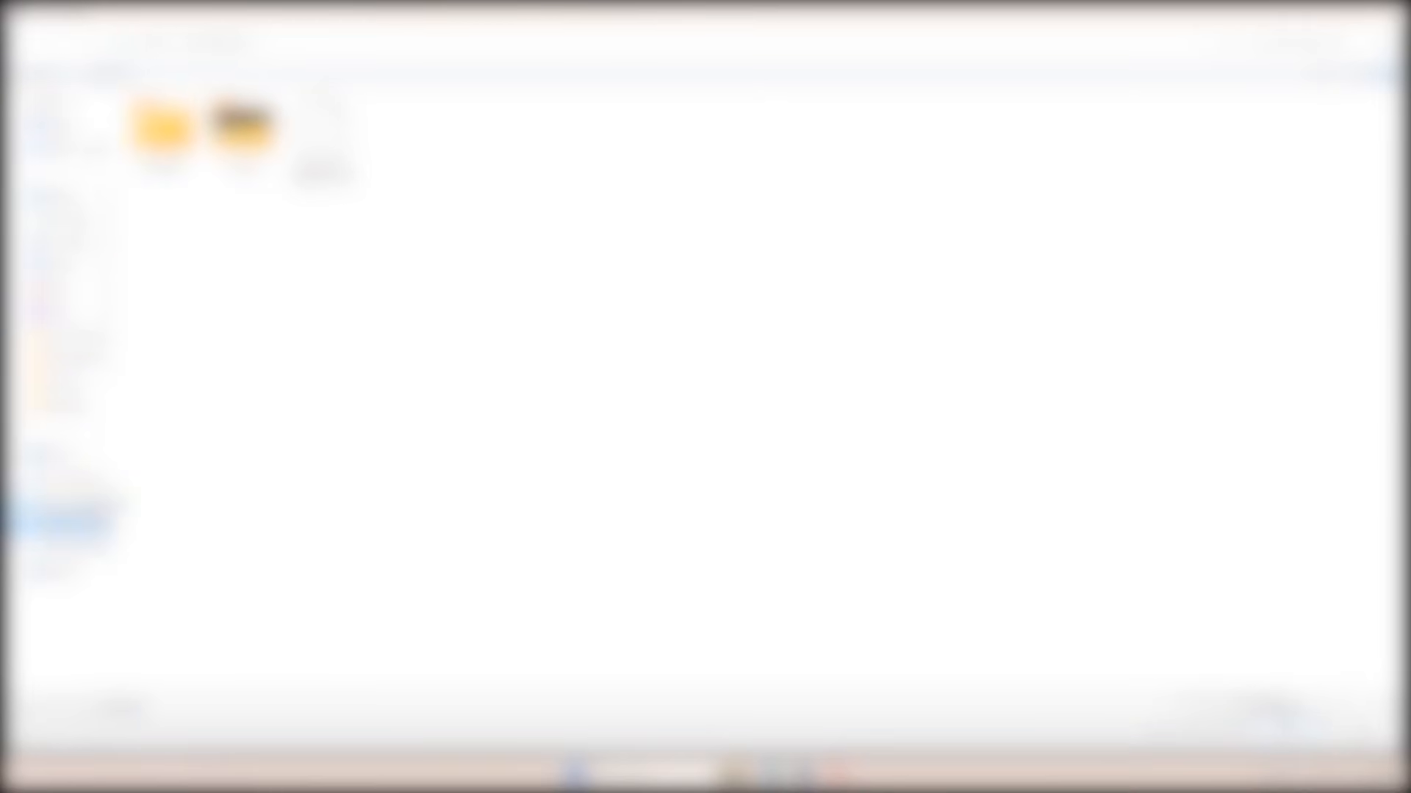
double_click(639, 143)
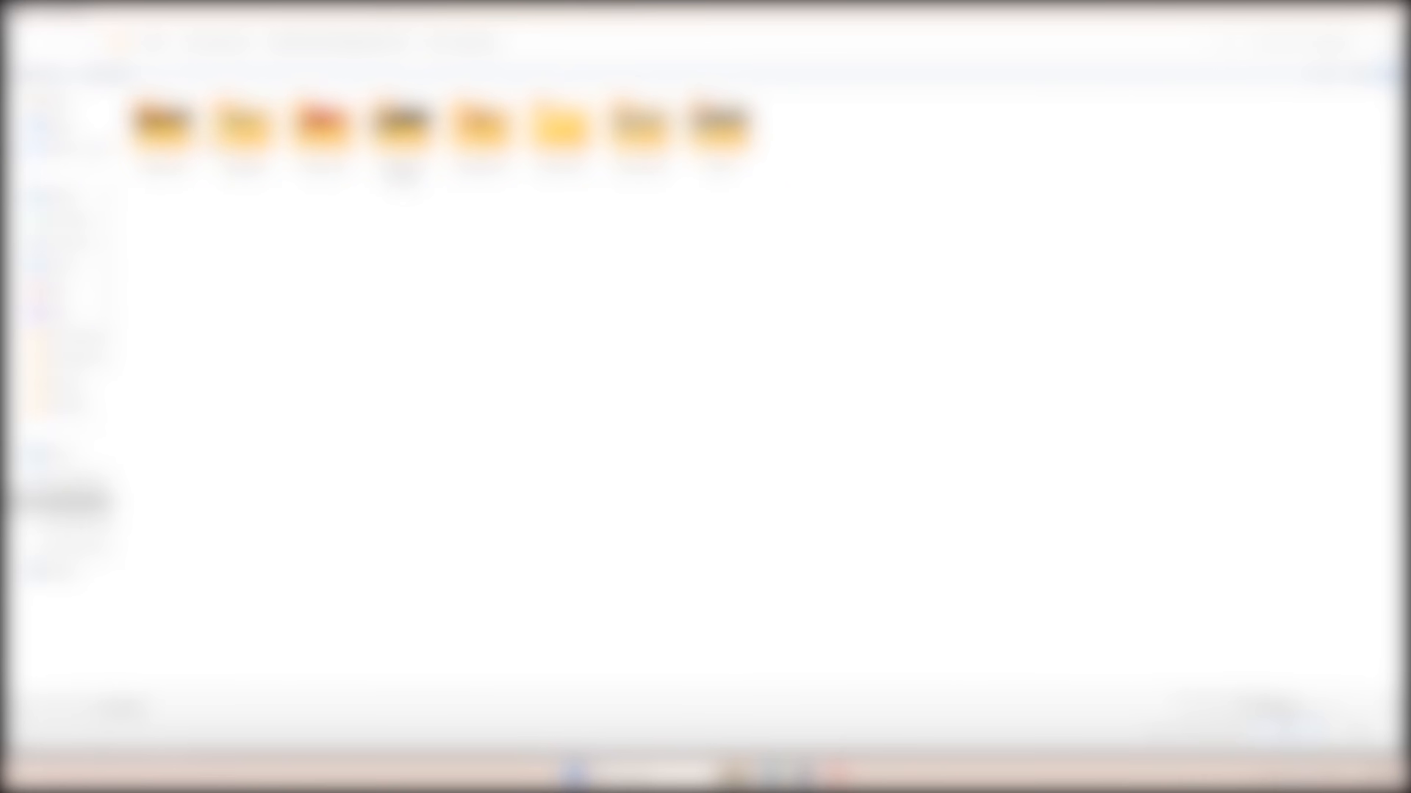
double_click(162, 129)
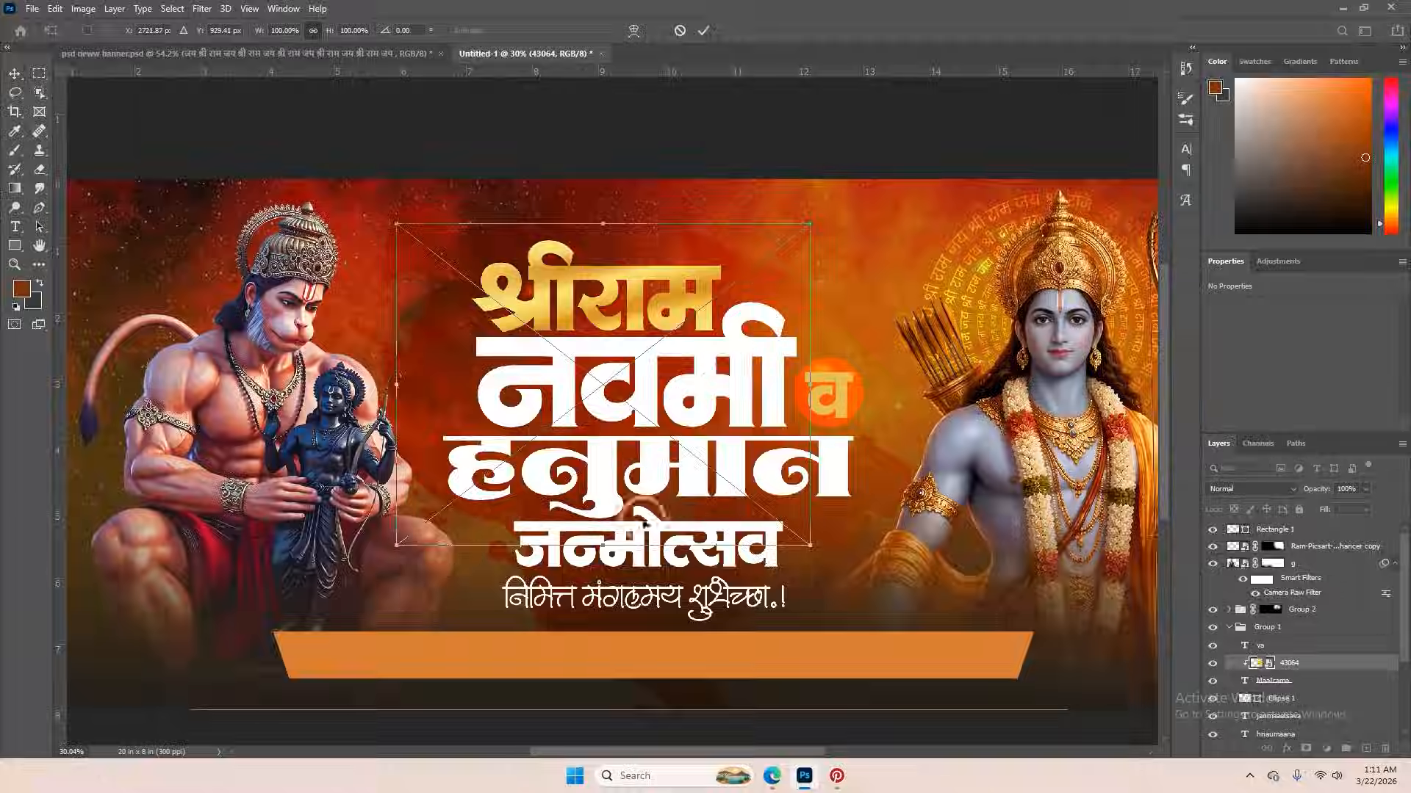
drag(610, 544, 609, 476)
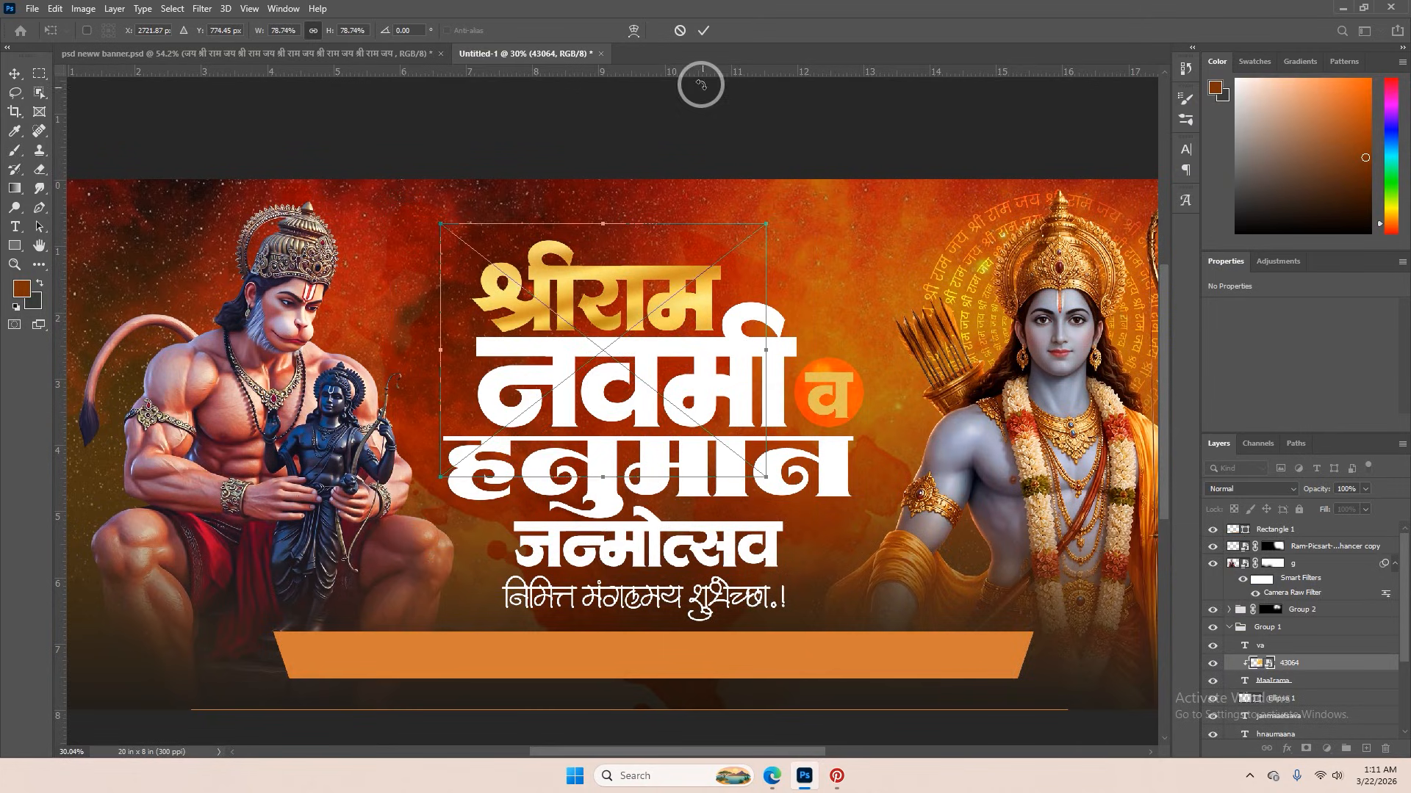
click(705, 31)
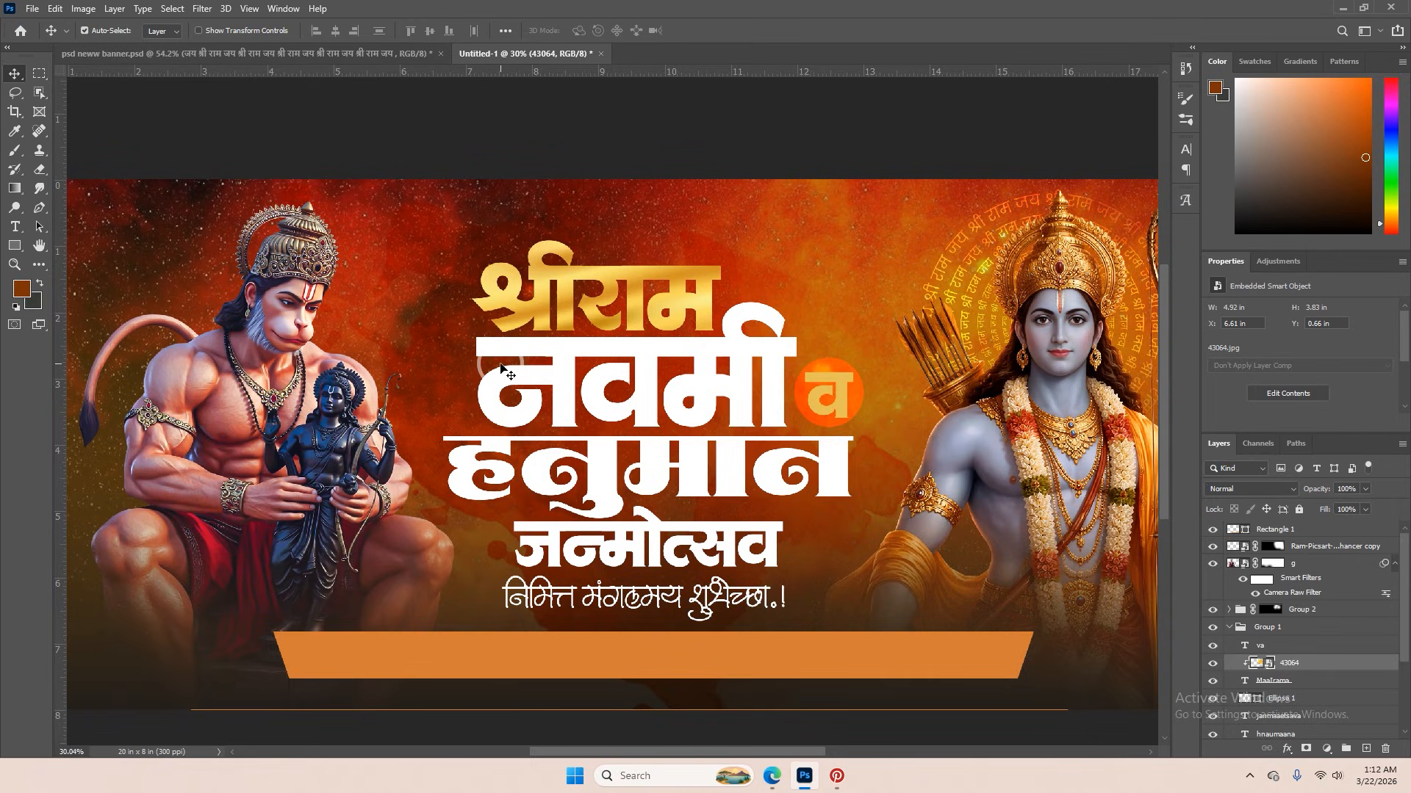
- Give the श्रीराम text a drop shadow with 15% opacity, 14 px distance and 0 px size, plus a white Linear Dodge (Add) inner shadow
scroll(501, 367, down, 2)
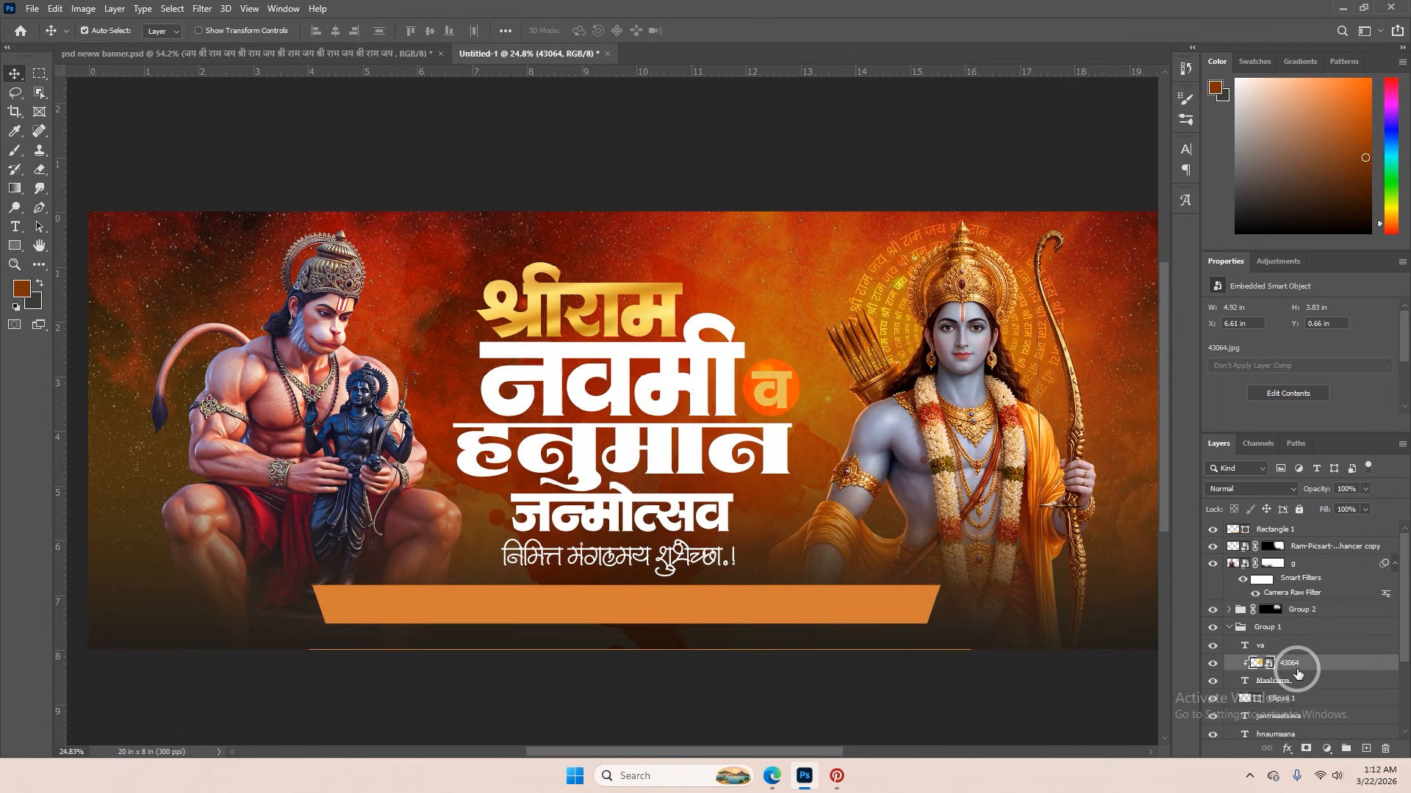
right_click(1286, 680)
click(1253, 20)
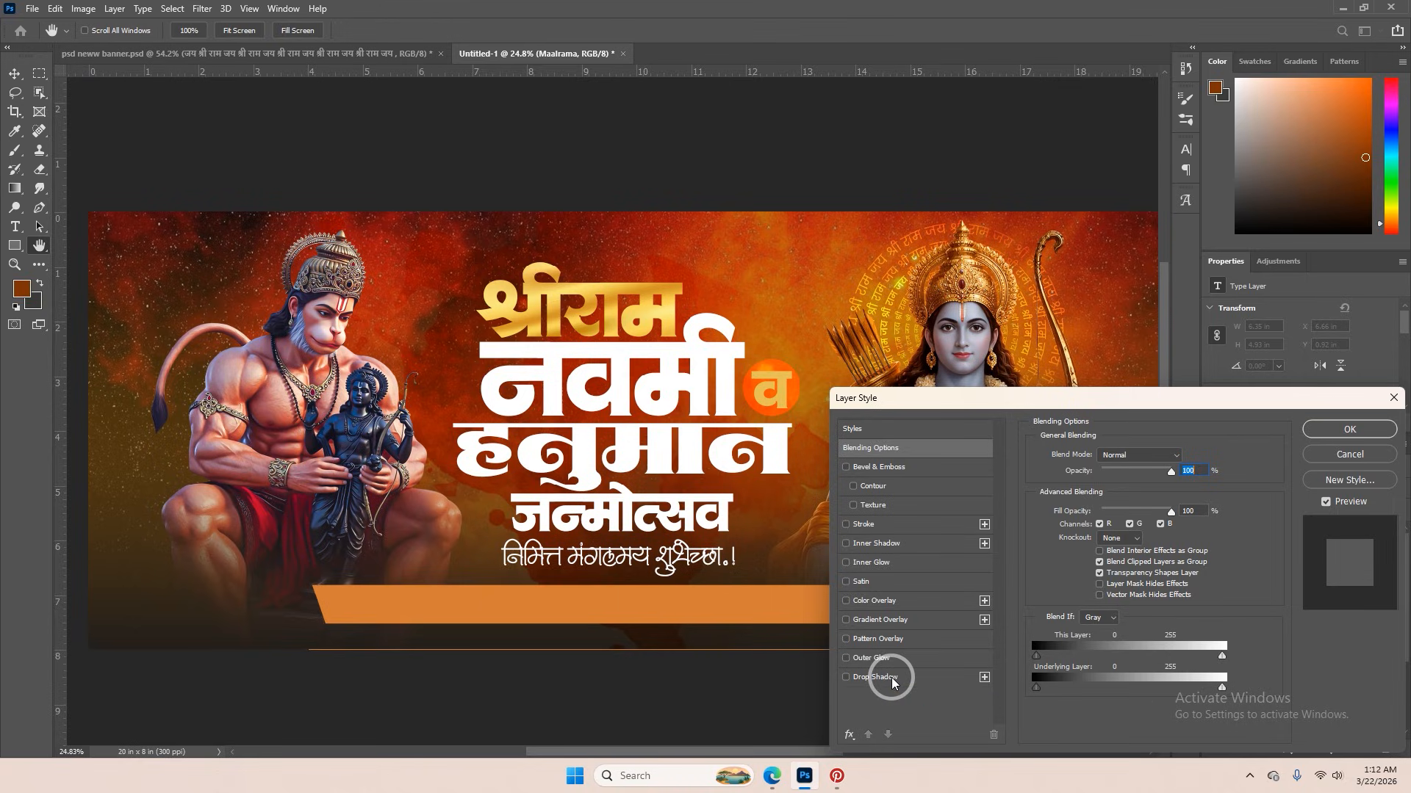
click(892, 677)
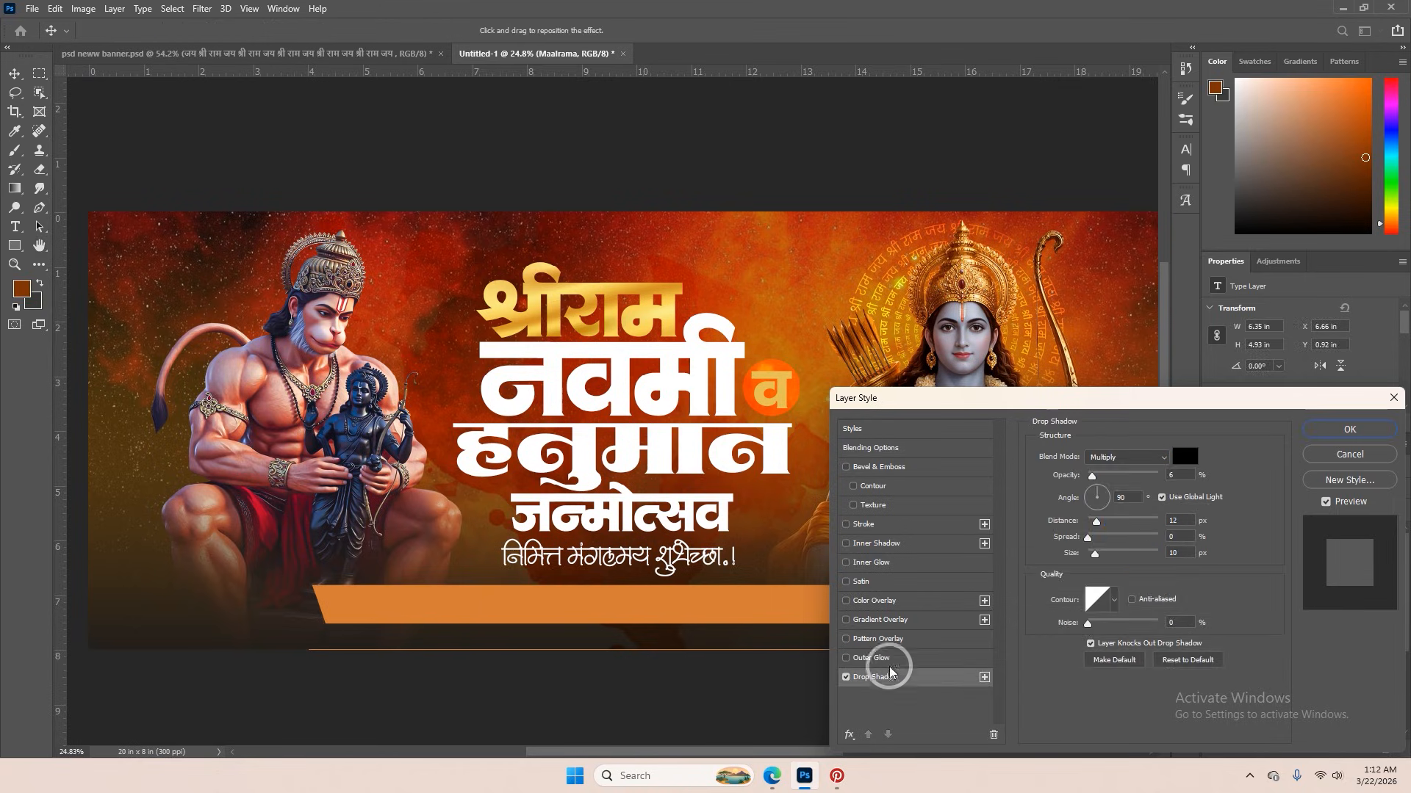
key(ctrl+plus)
key(ctrl+plus)
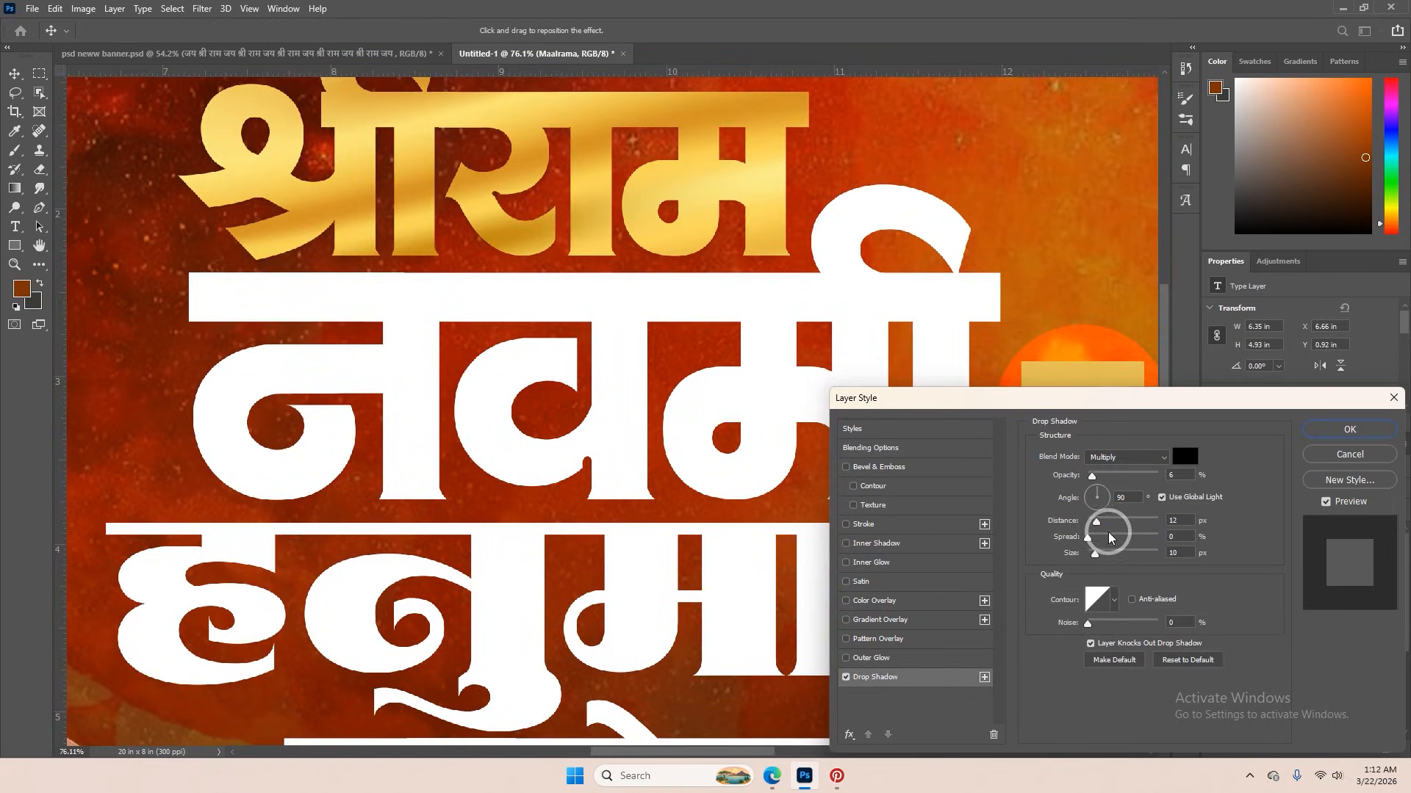
mouse_move(1091, 476)
mouse_down()
mouse_move(1107, 476)
mouse_move(1101, 537)
mouse_move(1097, 476)
mouse_up()
click(1108, 522)
click(1086, 555)
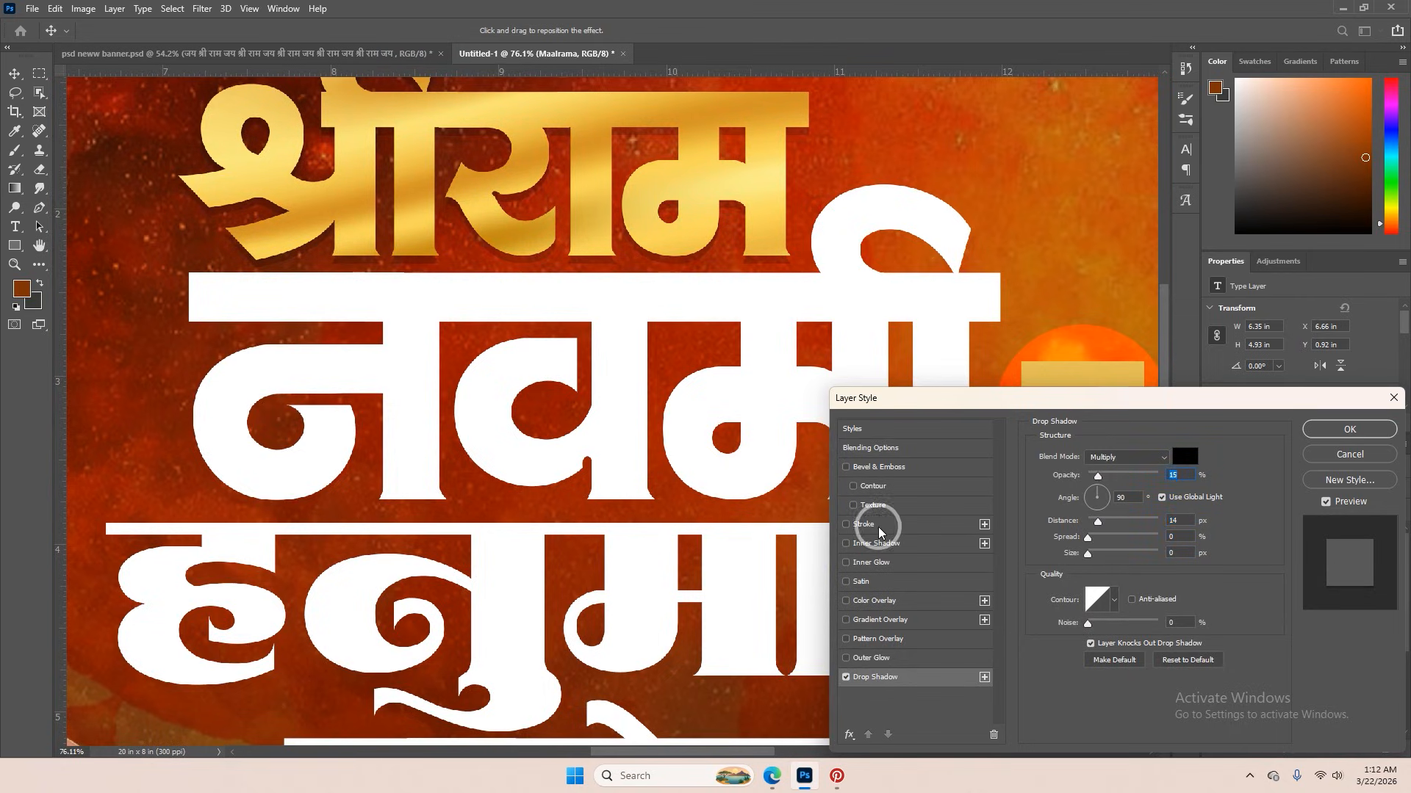
click(884, 549)
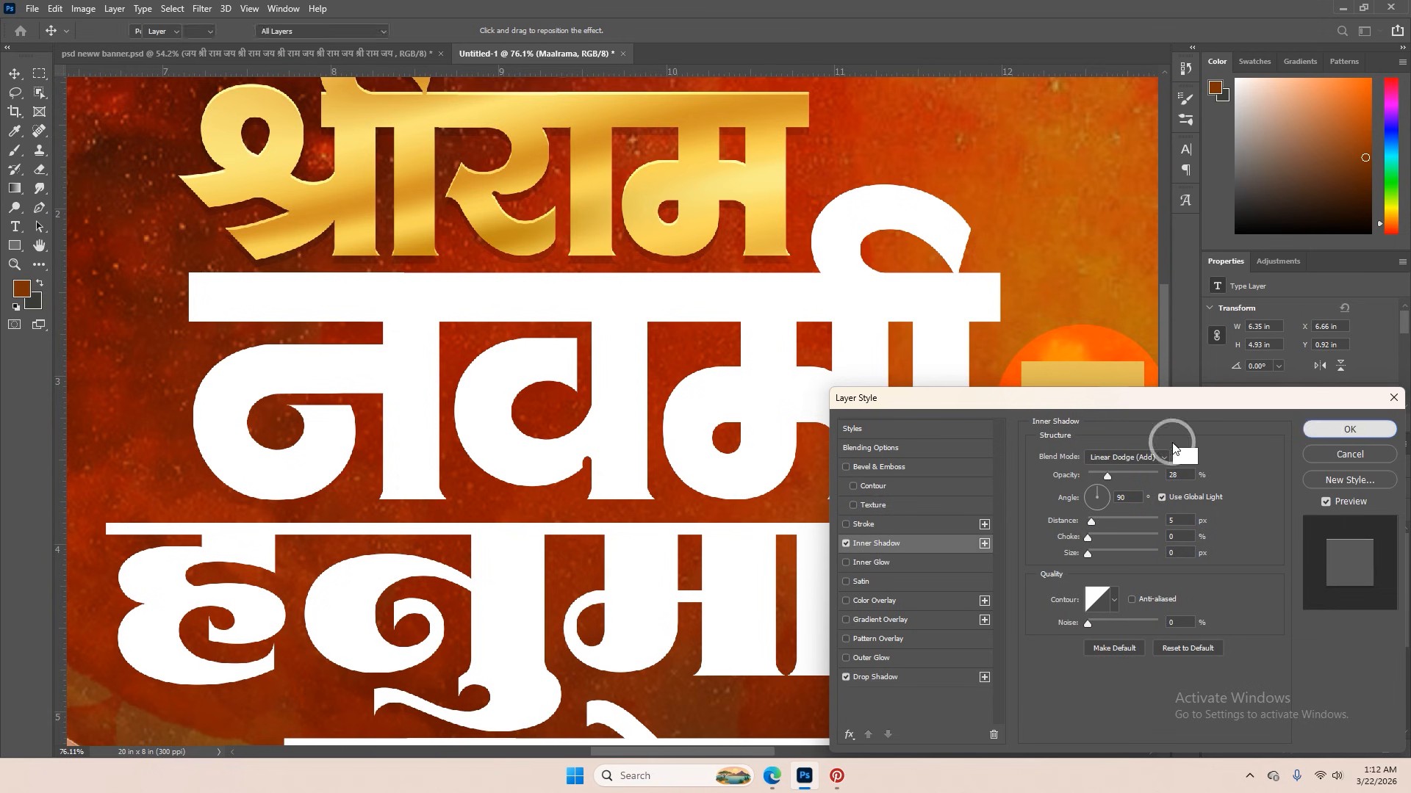
key(Return)
- Copy the layer style of the श्रीराम text onto the नवमी text
key(ctrl+minus)
right_click(1270, 680)
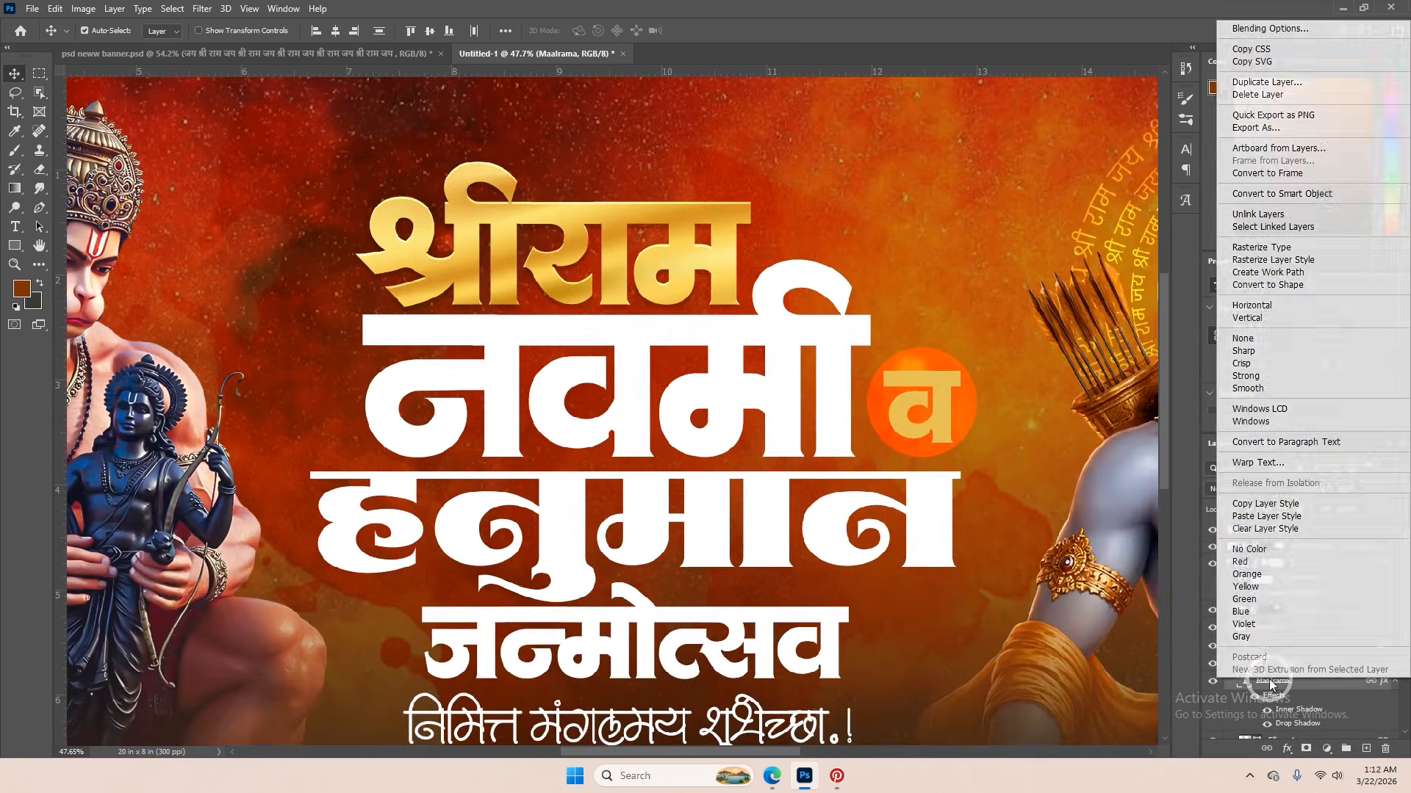
click(1265, 595)
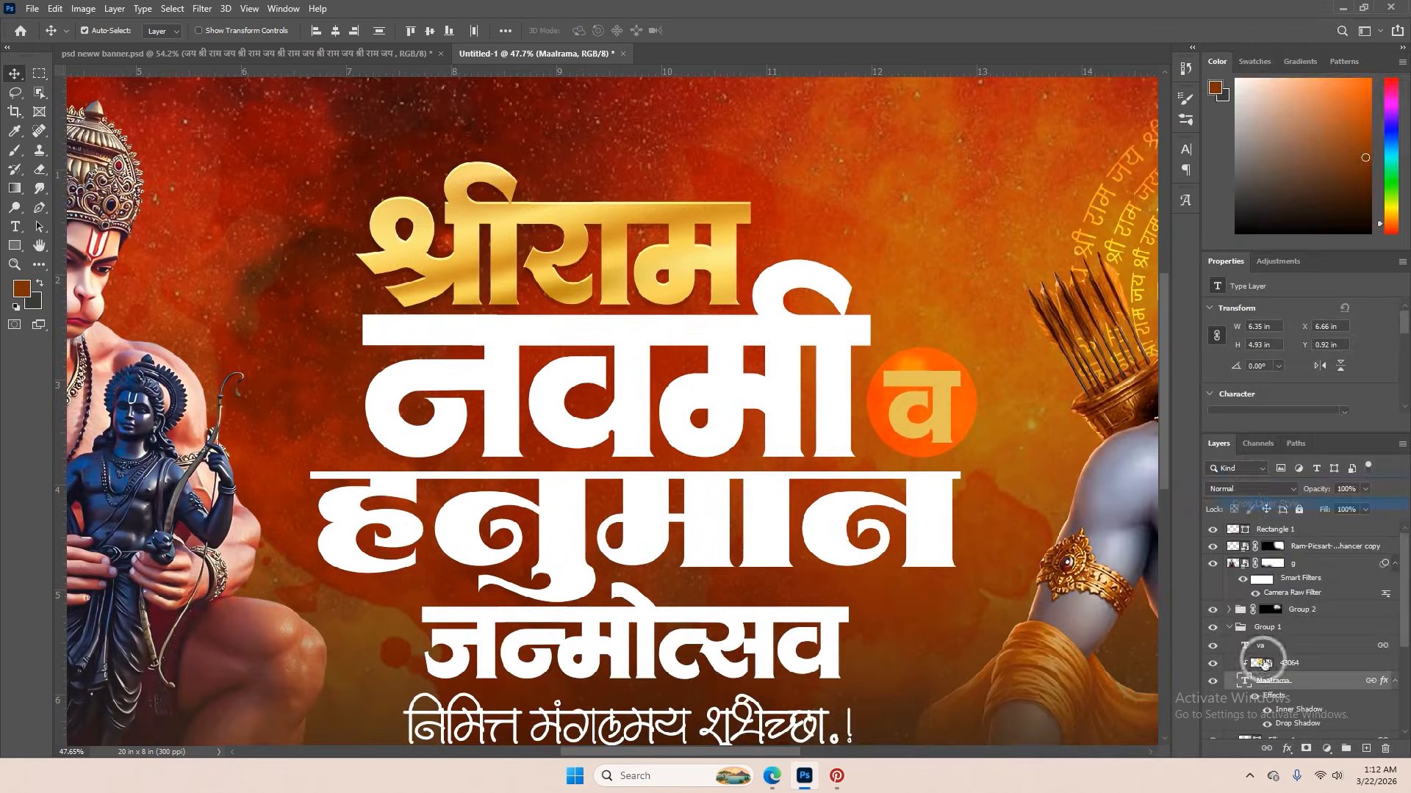
click(796, 386)
right_click(1269, 731)
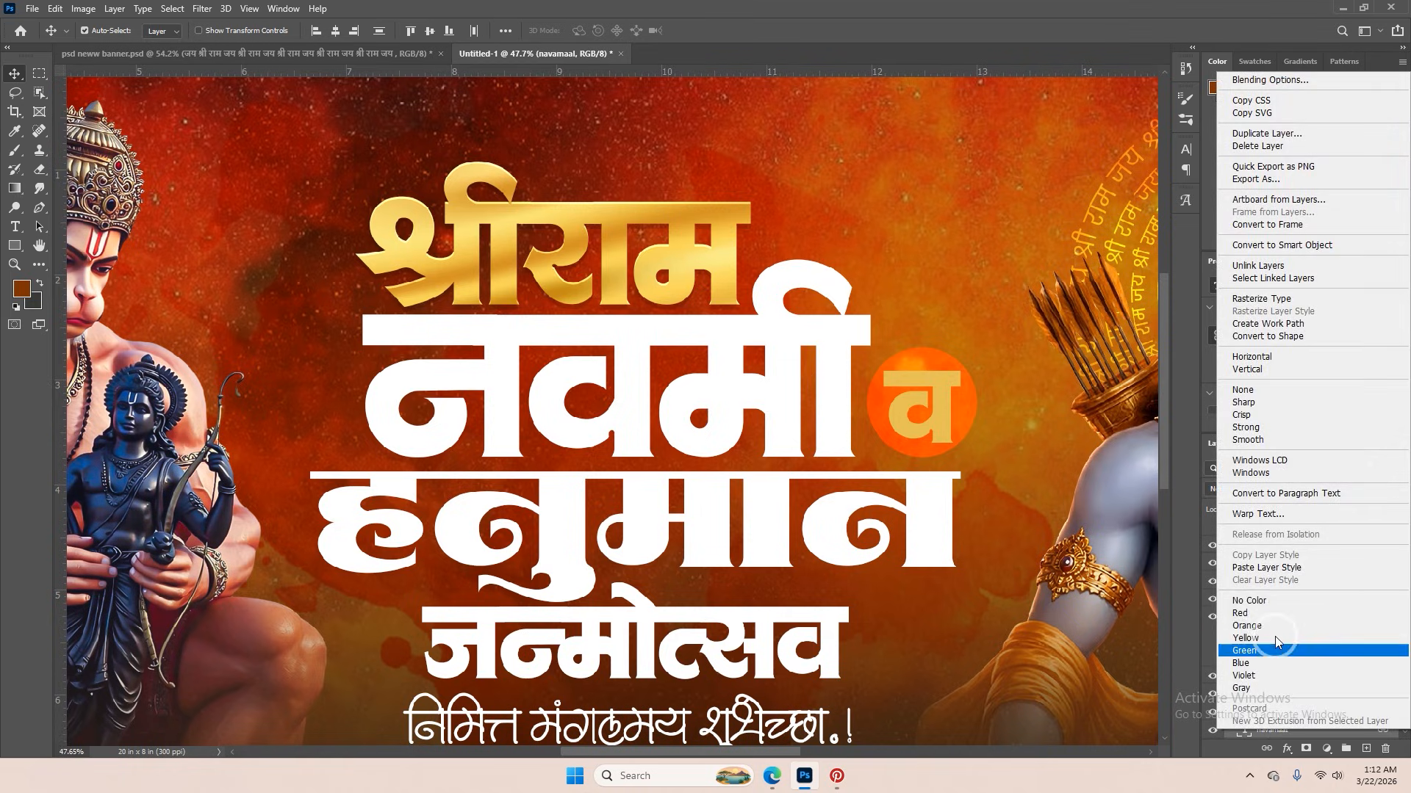
click(1279, 567)
- Duplicate the gold texture, clip the copy to the नवमी text and scale it to about 82.69%
click(696, 263)
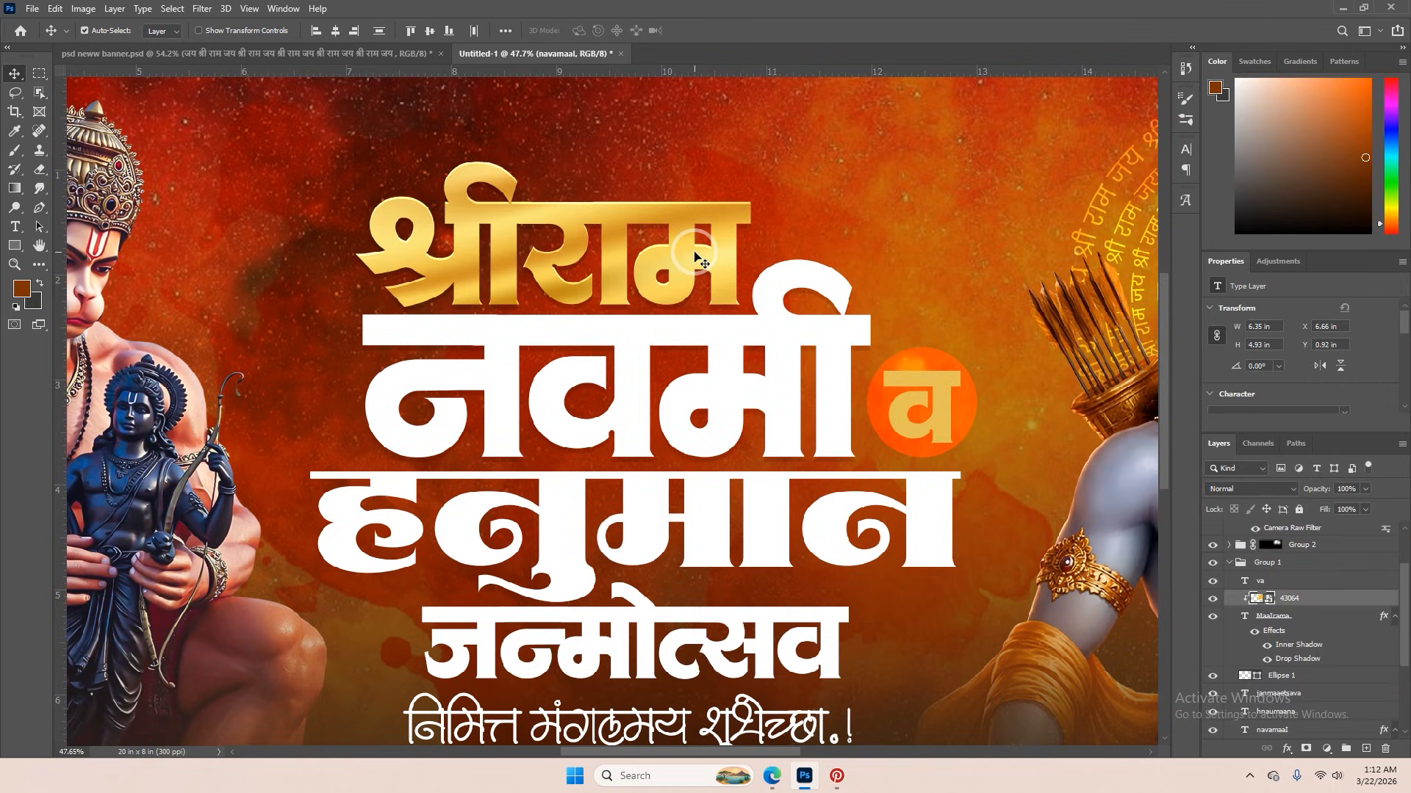
ctrl+click(908, 423)
click(739, 397)
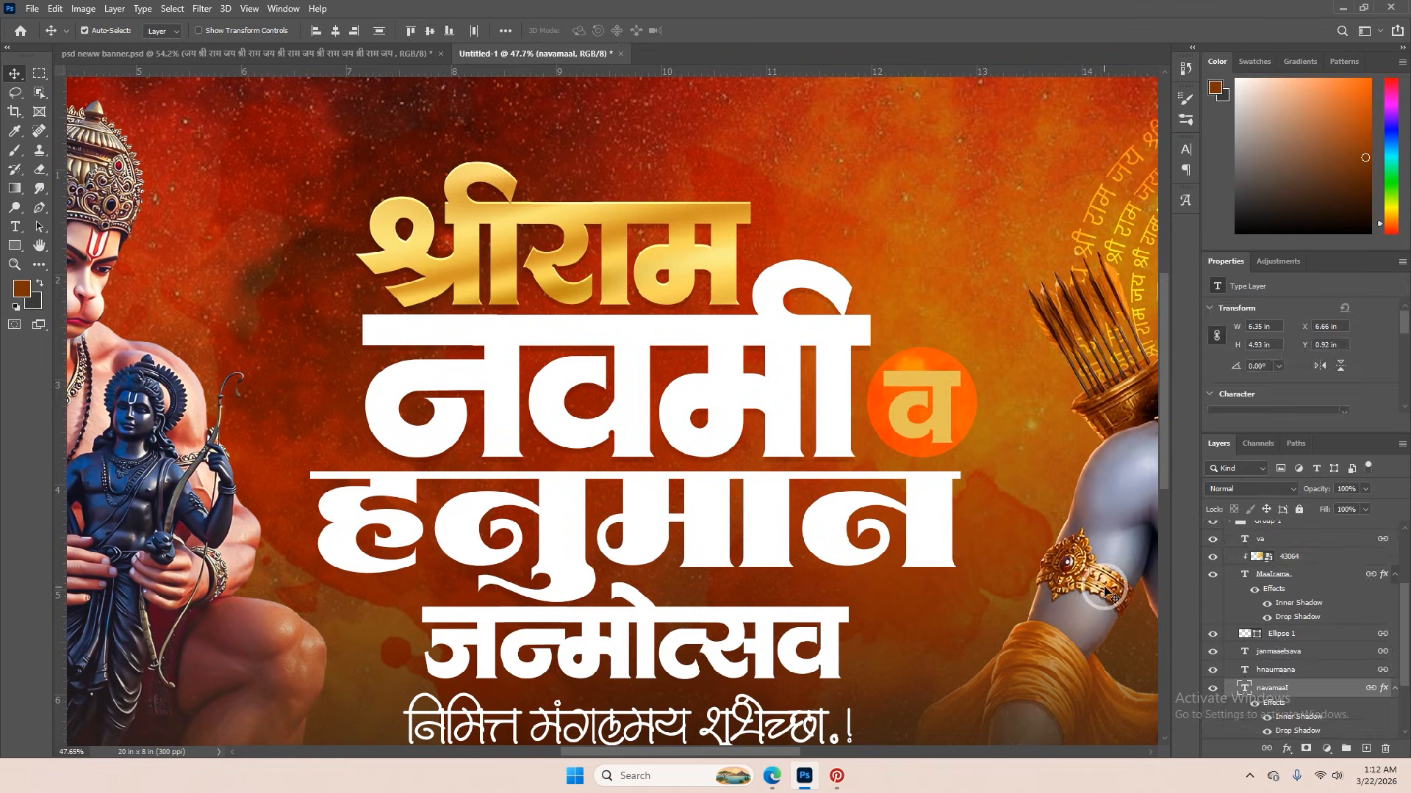
key(ctrl+v)
alt+click(1244, 692)
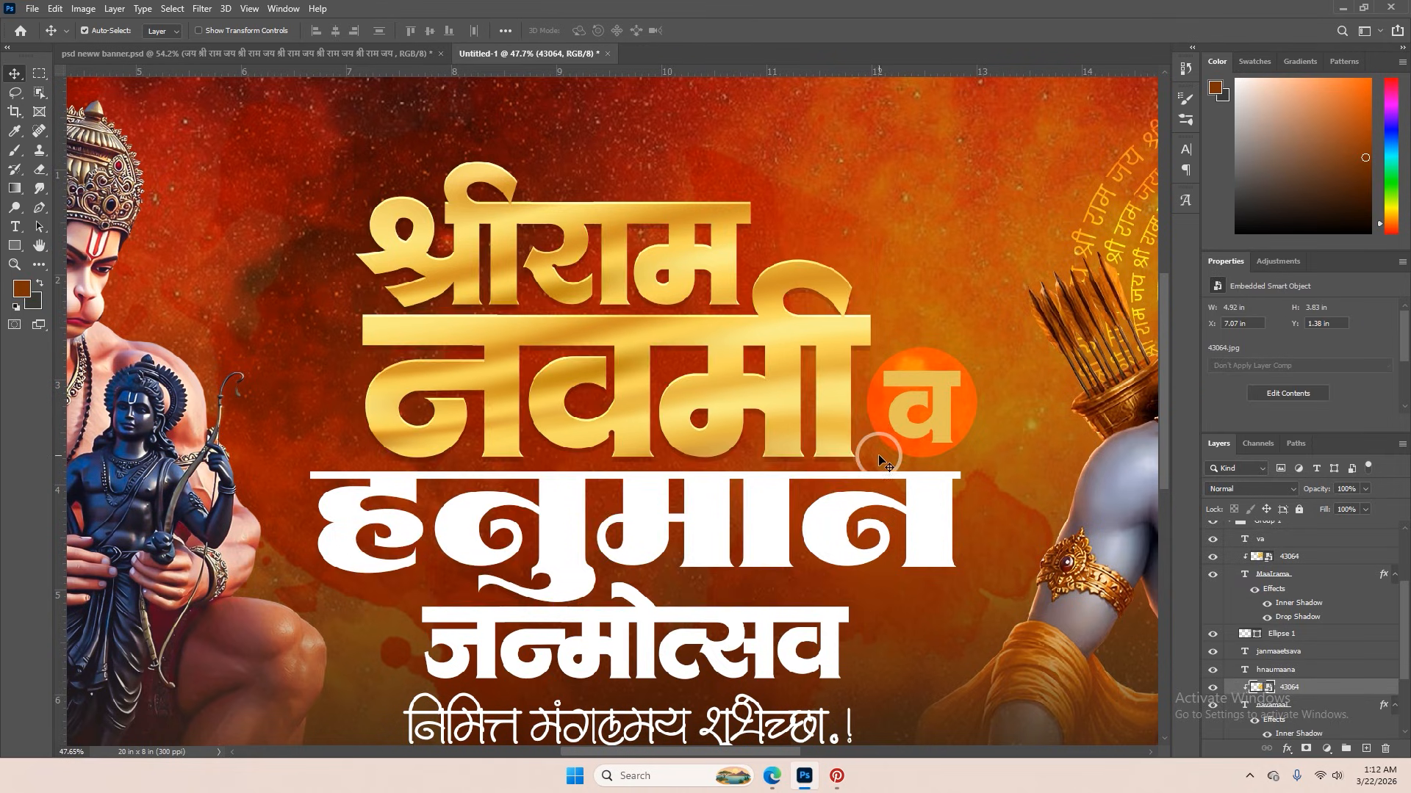
key(ctrl+t)
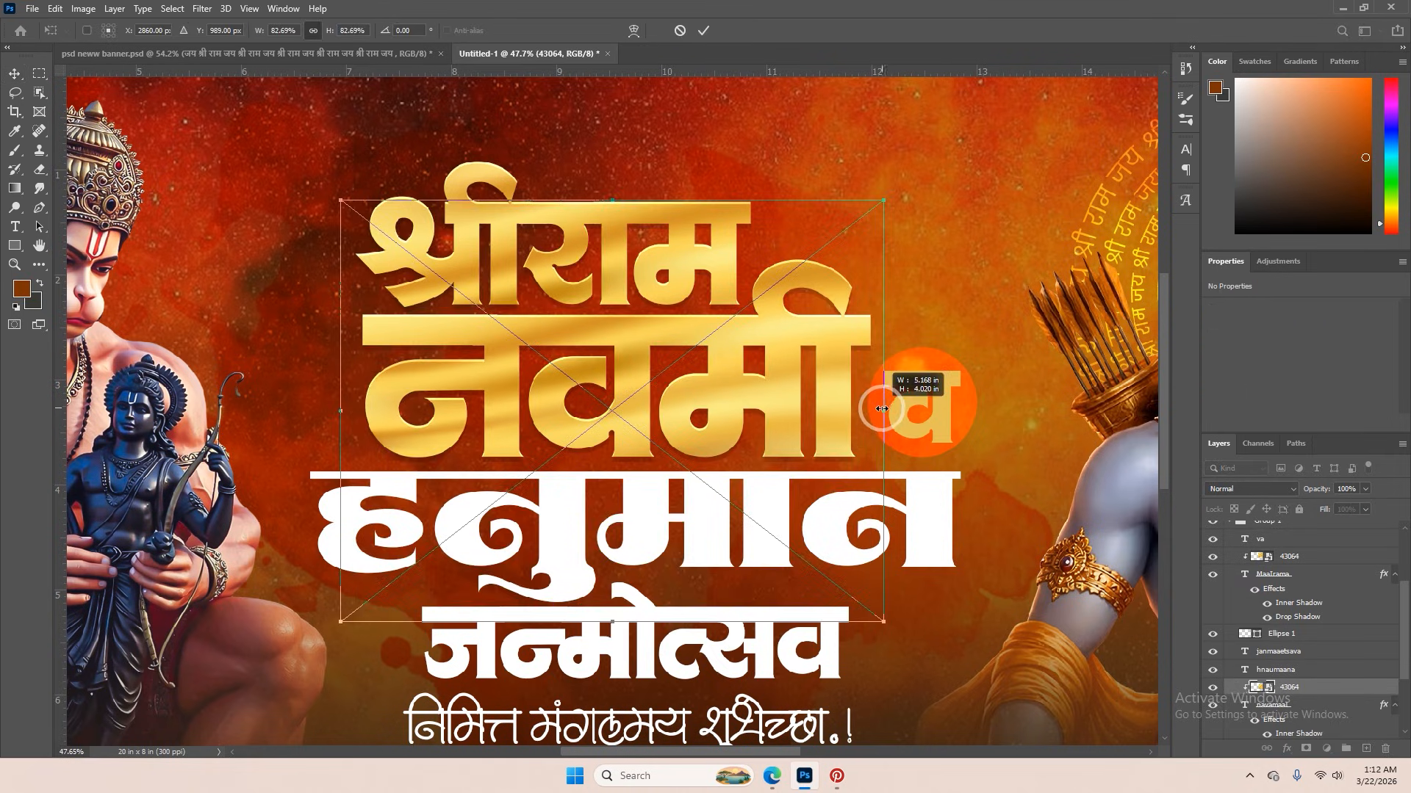
click(704, 30)
- Add a Gradient Overlay effect to the हनुमान text
click(764, 531)
scroll(762, 529, down, 1)
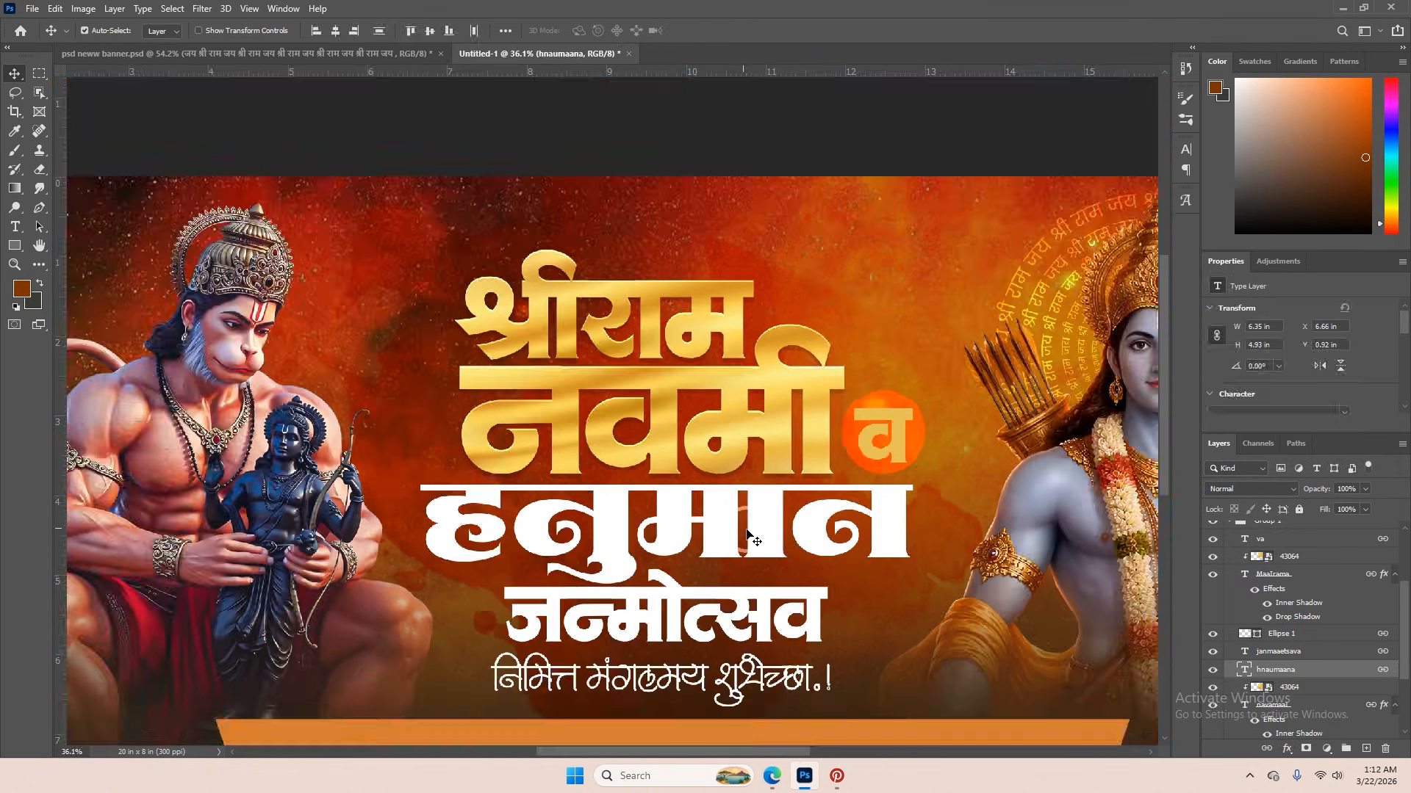
right_click(1266, 680)
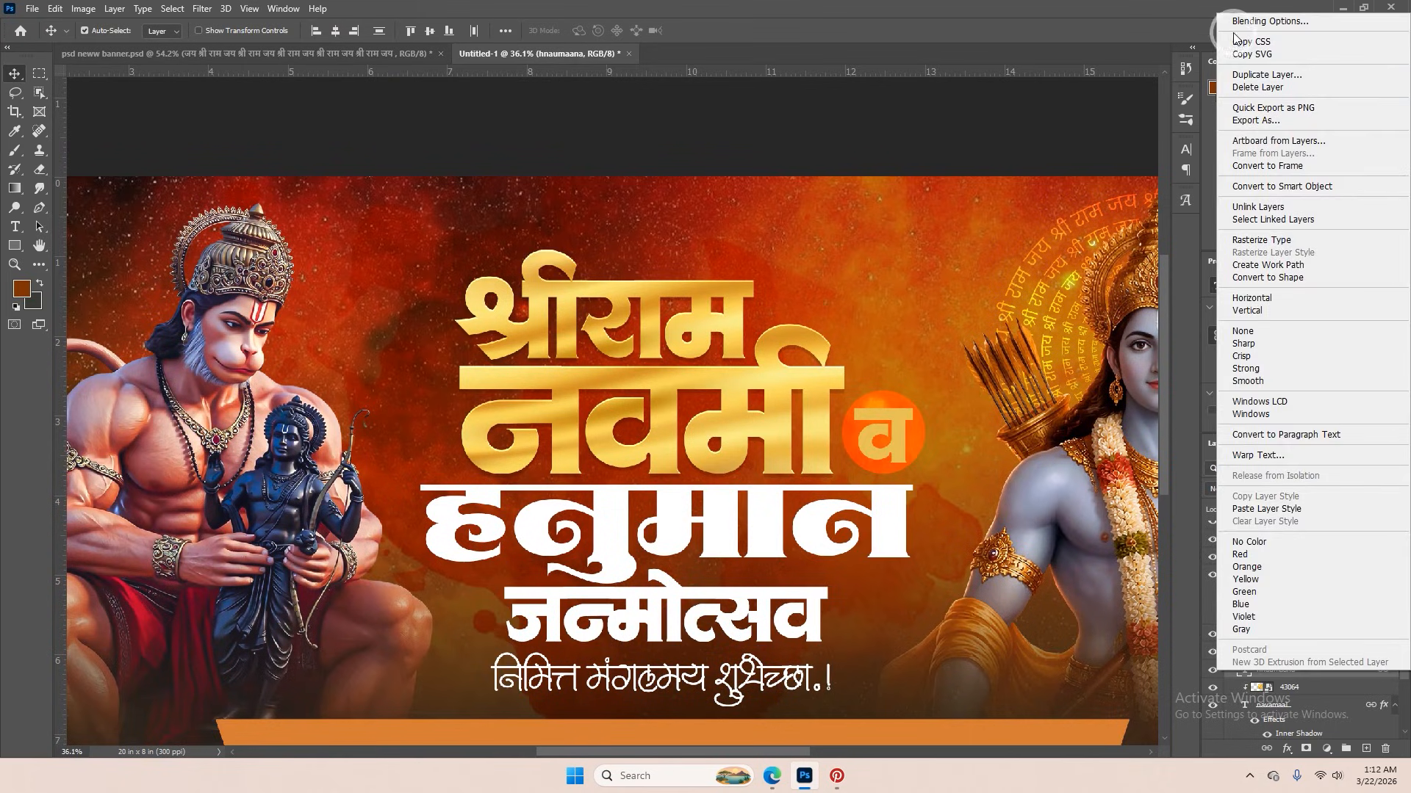
click(1235, 22)
click(904, 620)
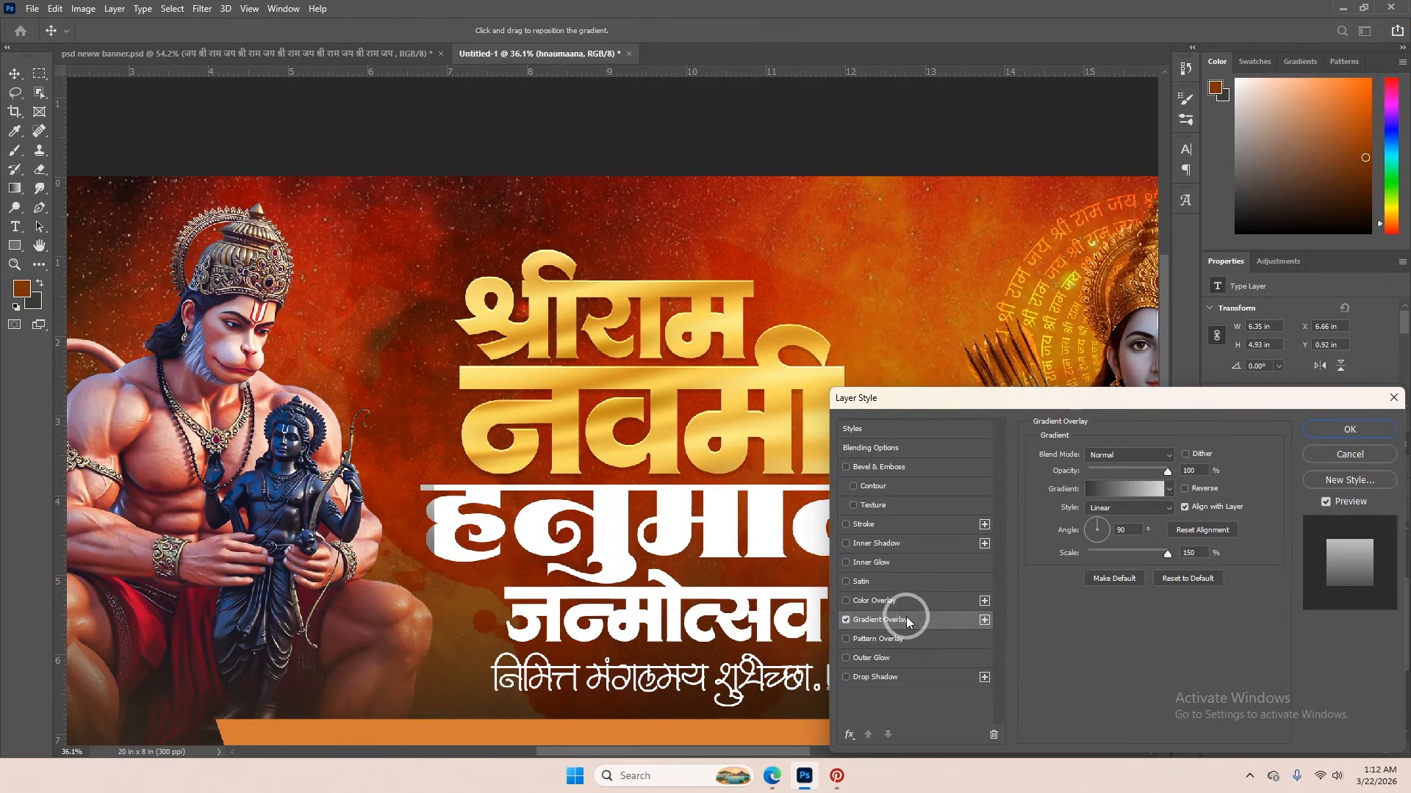
- Try several peach, gold, silver and pastel gradient presets in the हनुमान text's Gradient Overlay
click(1169, 491)
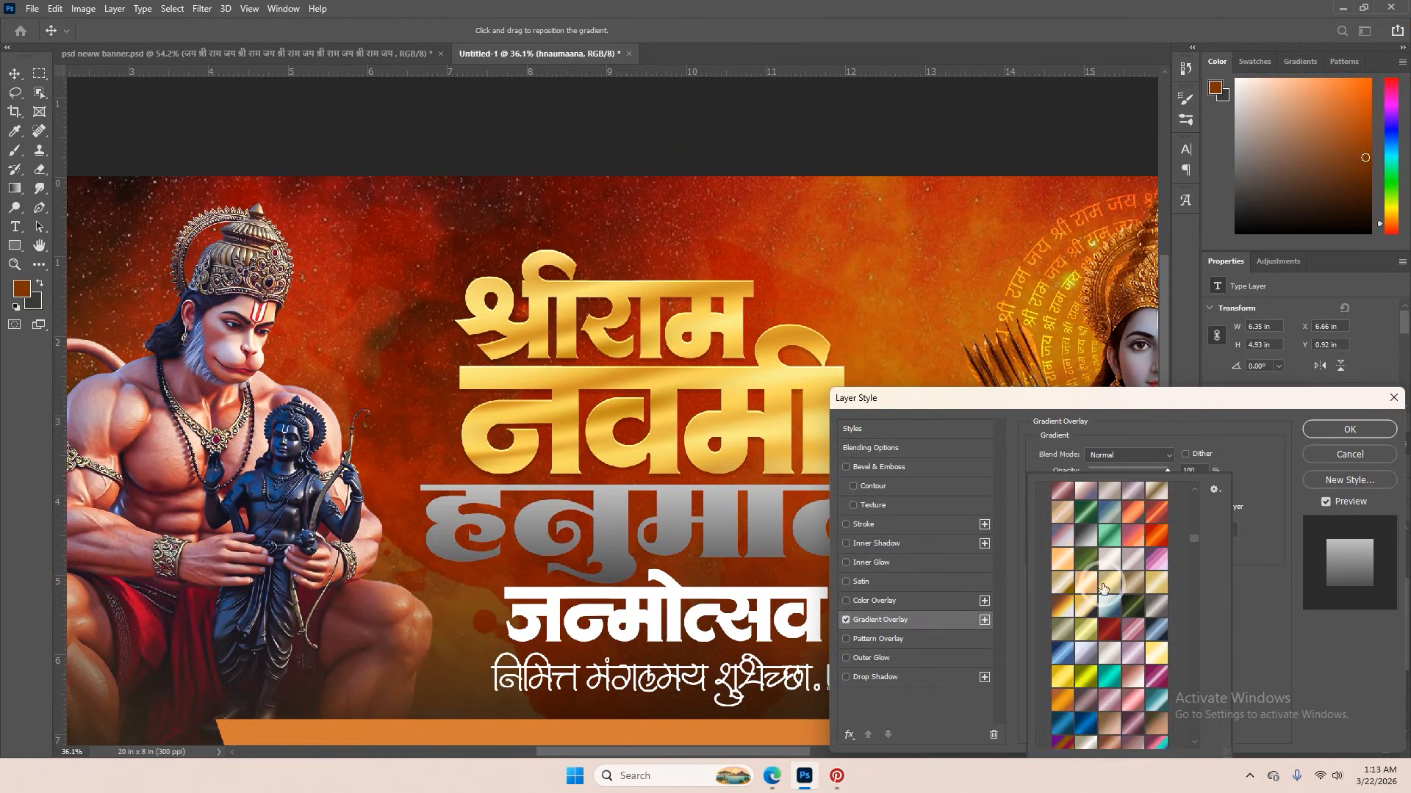
click(1065, 563)
scroll(1064, 588, down, 4)
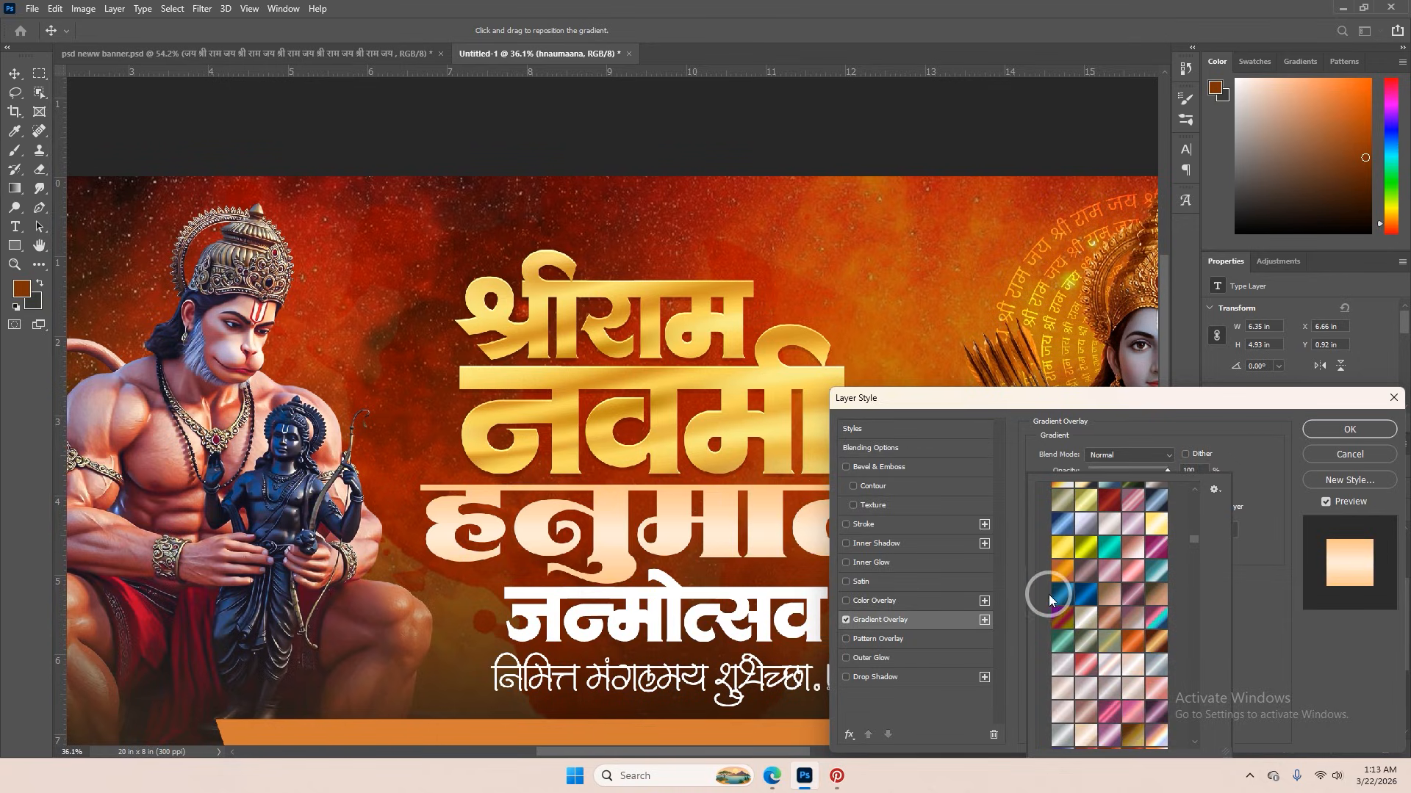
click(1060, 577)
scroll(1101, 599, down, 2)
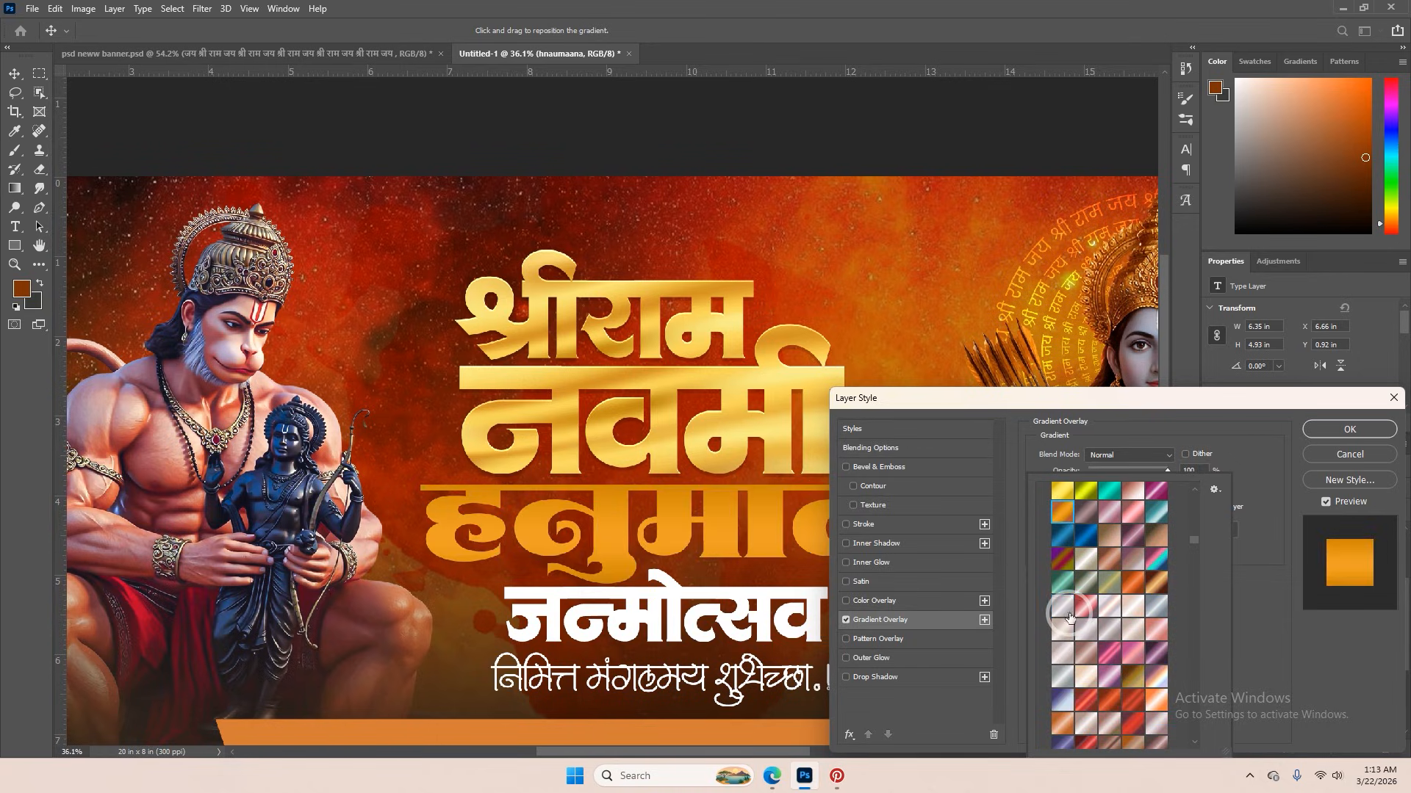
click(1069, 617)
scroll(1069, 617, down, 2)
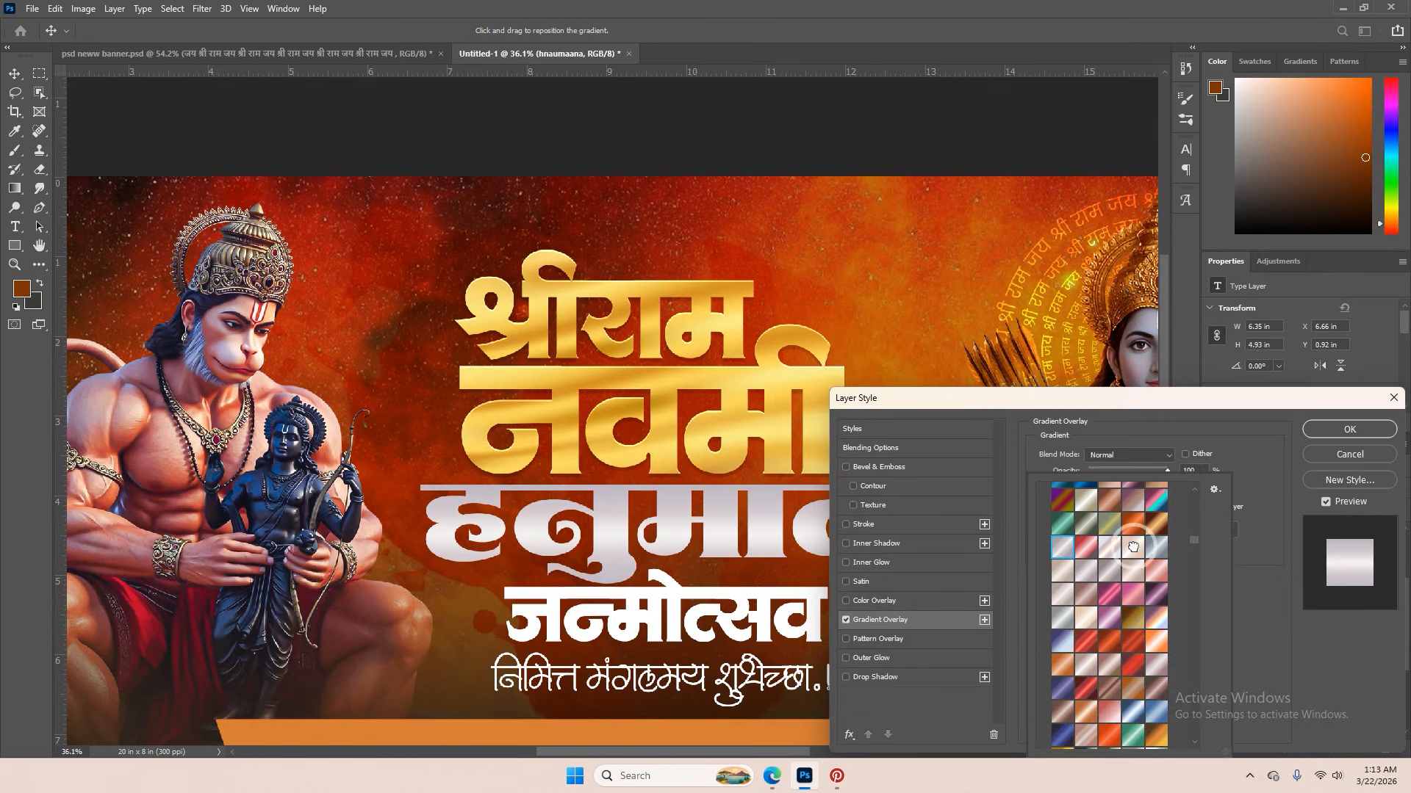
click(1133, 547)
scroll(1127, 576, down, 5)
click(1069, 607)
scroll(1074, 609, down, 3)
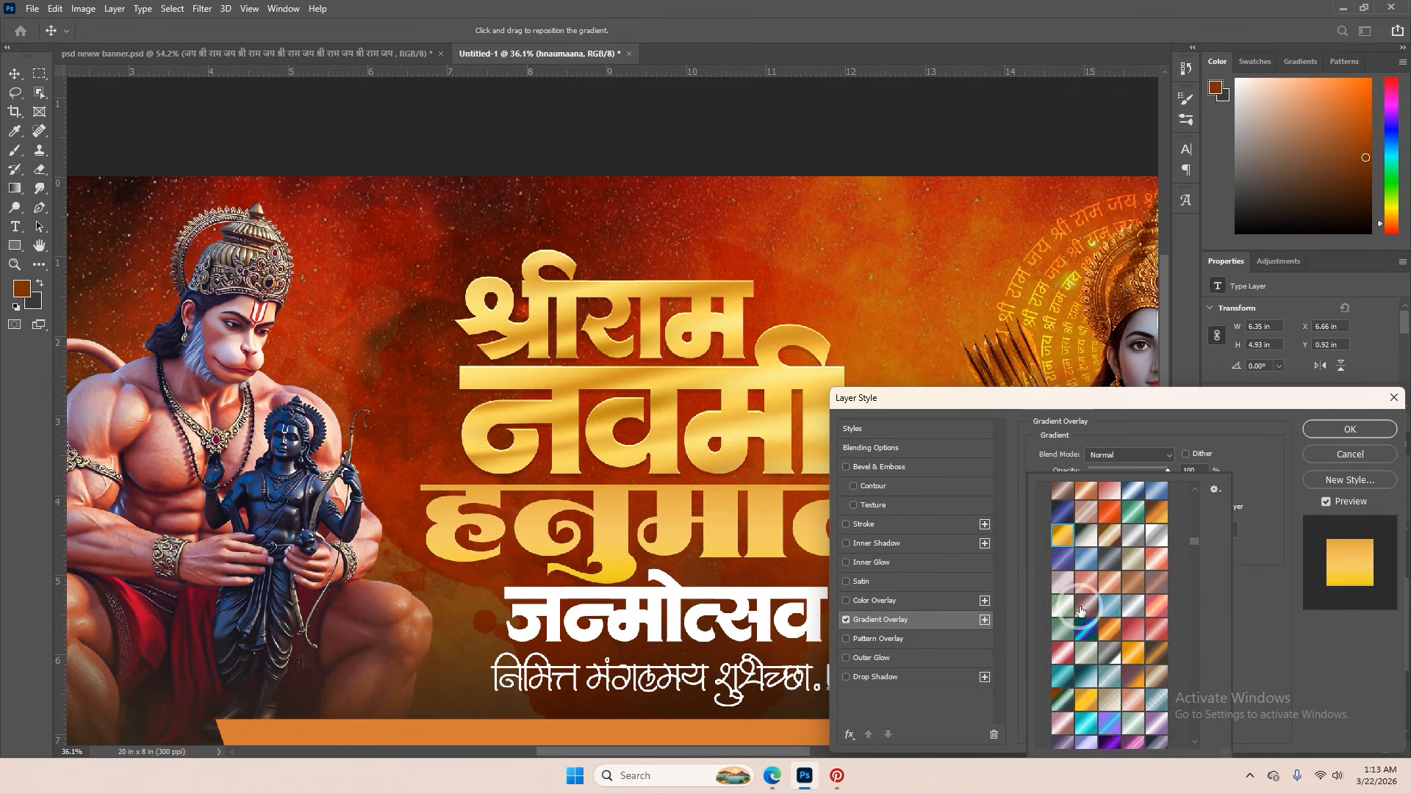
scroll(1122, 625, down, 2)
scroll(1086, 597, down, 5)
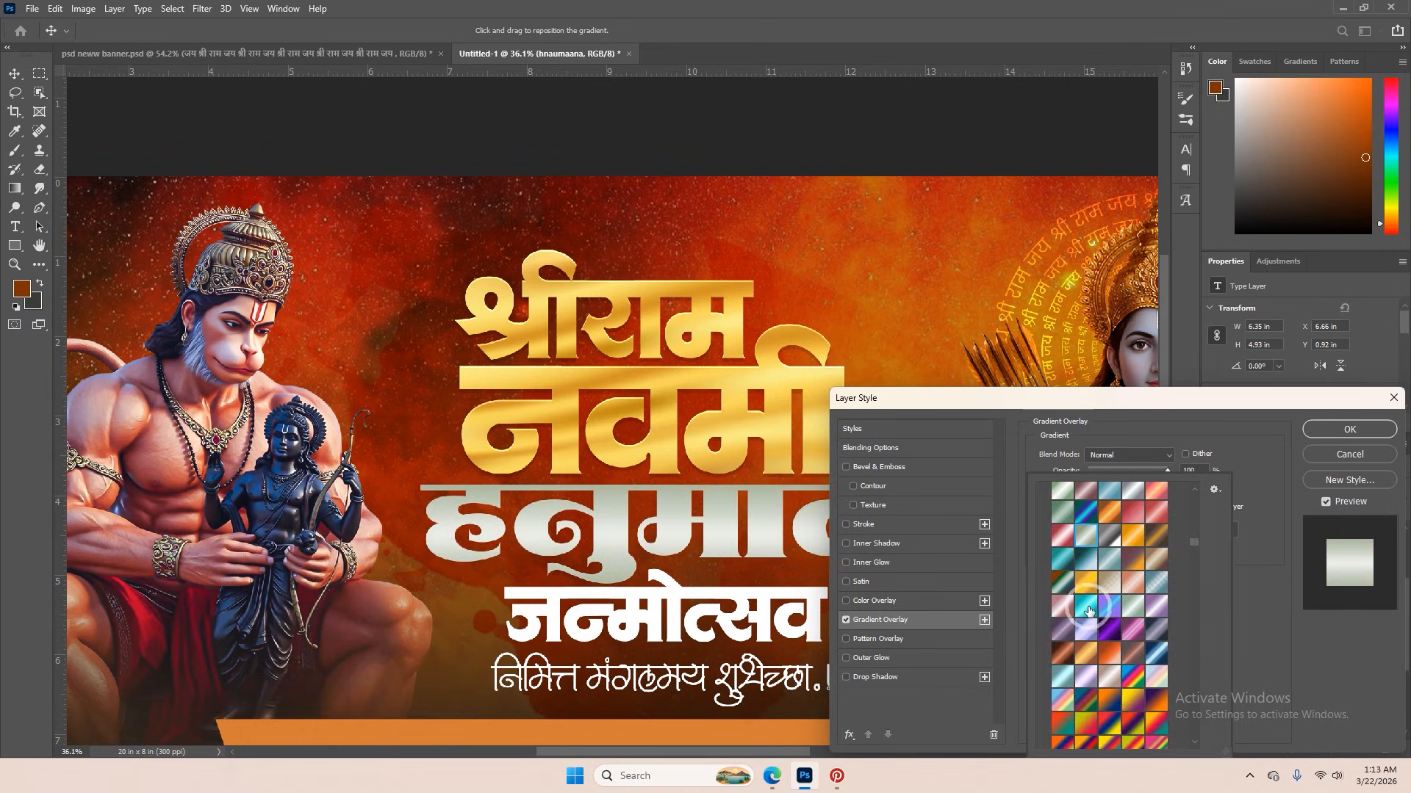
click(1167, 616)
scroll(1196, 551, down, 10)
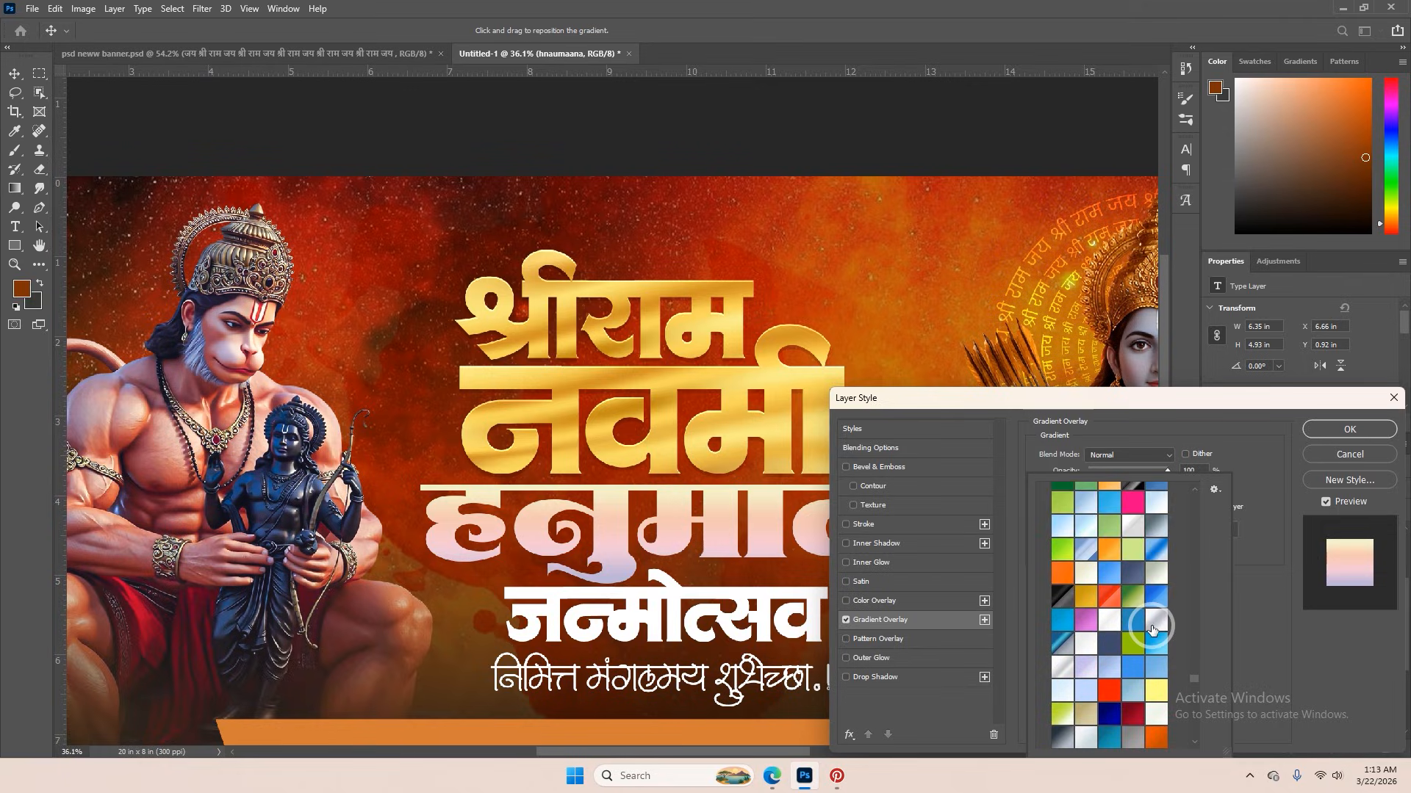
- Try pale blue and light grey gradient presets on the हनुमान text
click(1152, 626)
click(1157, 512)
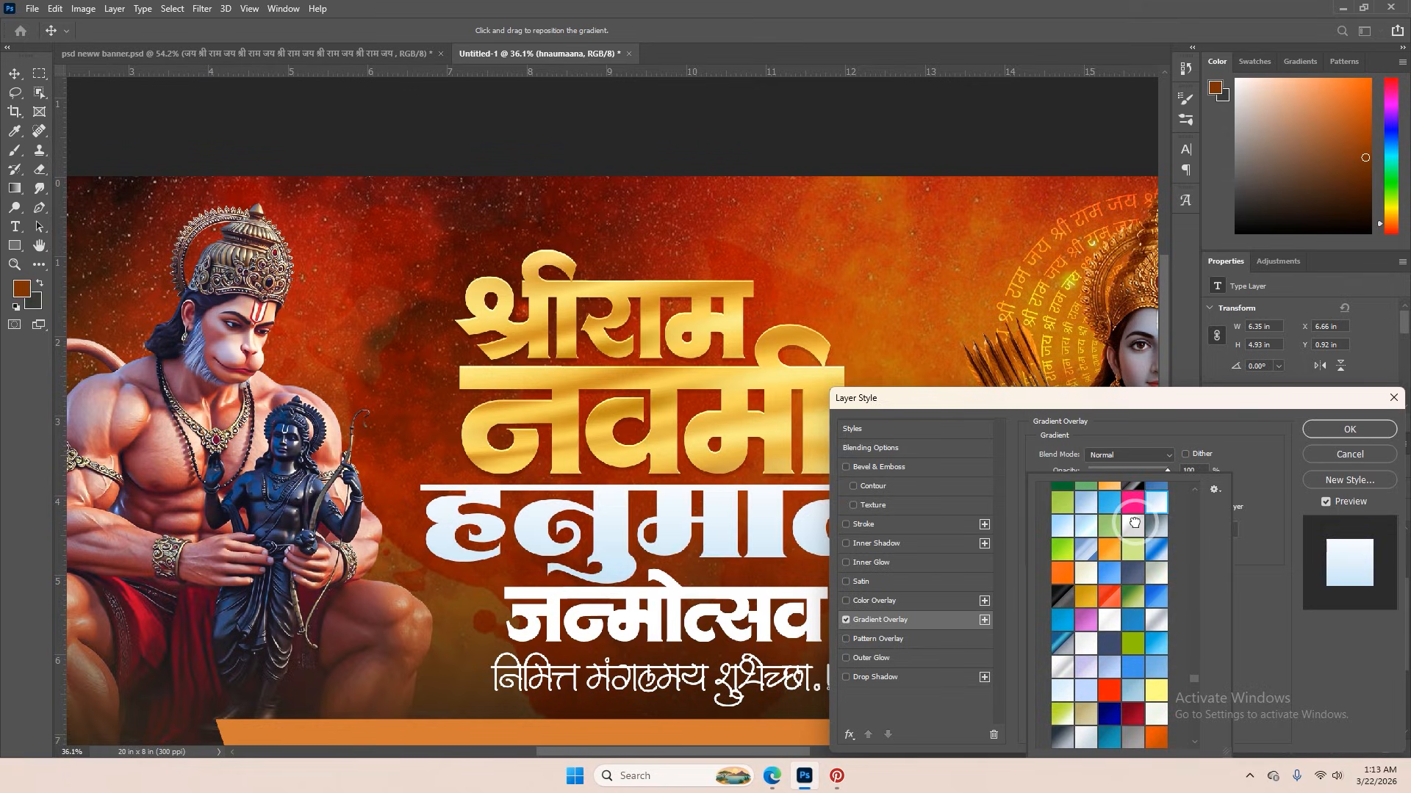
click(1136, 525)
click(1157, 509)
scroll(1144, 583, down, 5)
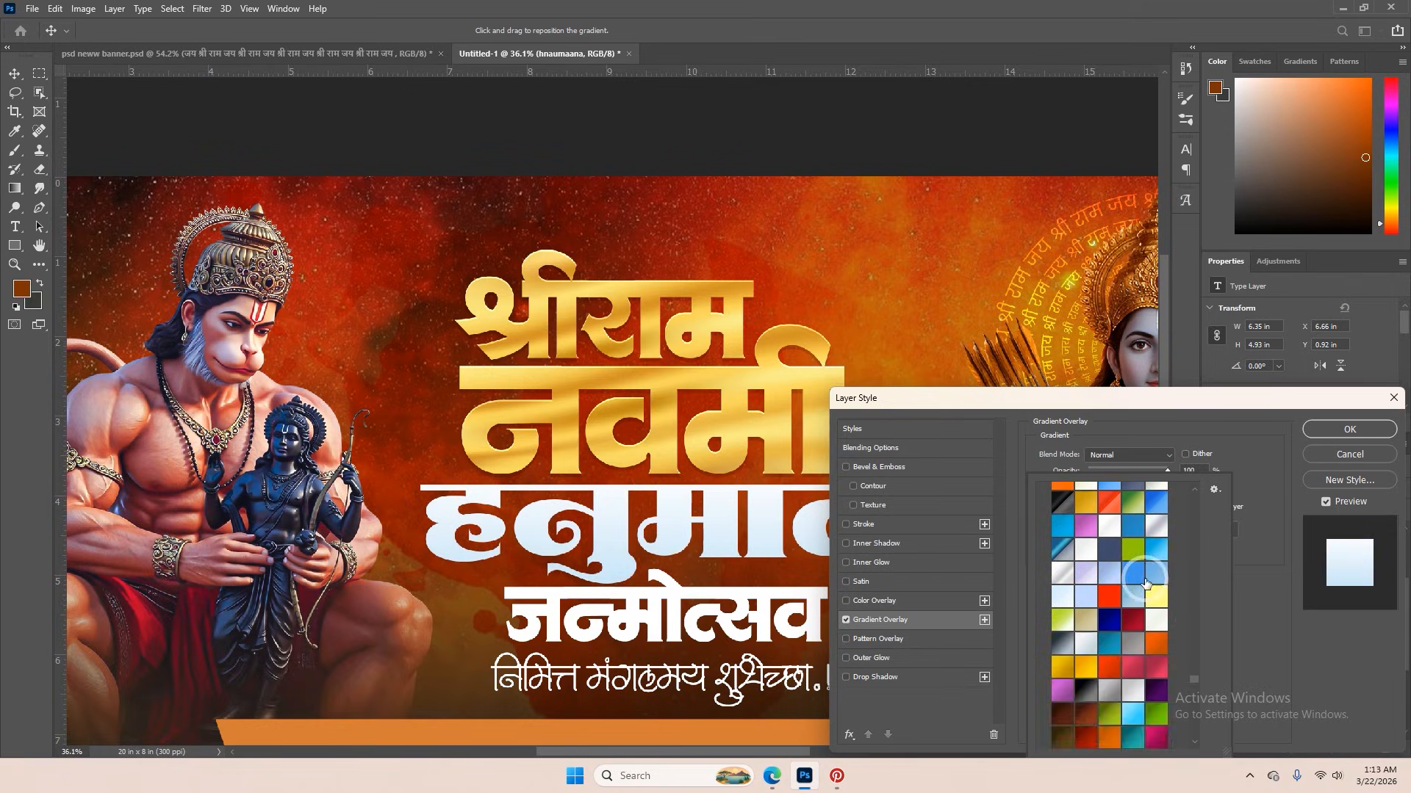
click(1062, 553)
scroll(1100, 590, down, 2)
click(1101, 590)
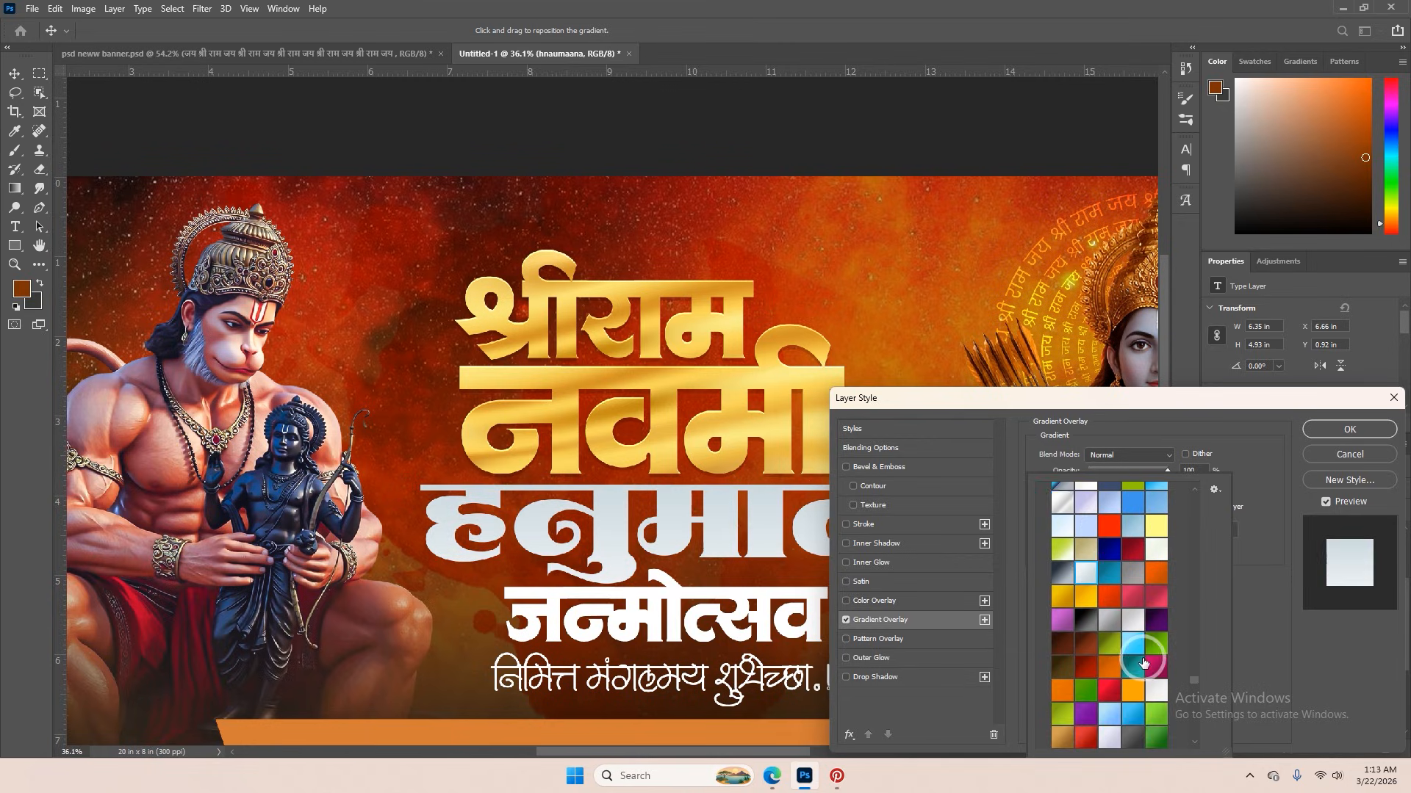
- Apply a light silver gradient preset to the हनुमान text, plus Drop Shadow and a white Linear Dodge (Add) Inner Shadow at 28% opacity
scroll(1117, 624, down, 5)
click(1205, 676)
mouse_move(1193, 700)
mouse_down()
mouse_move(1202, 732)
mouse_move(1205, 717)
mouse_move(1174, 705)
mouse_up()
click(1135, 680)
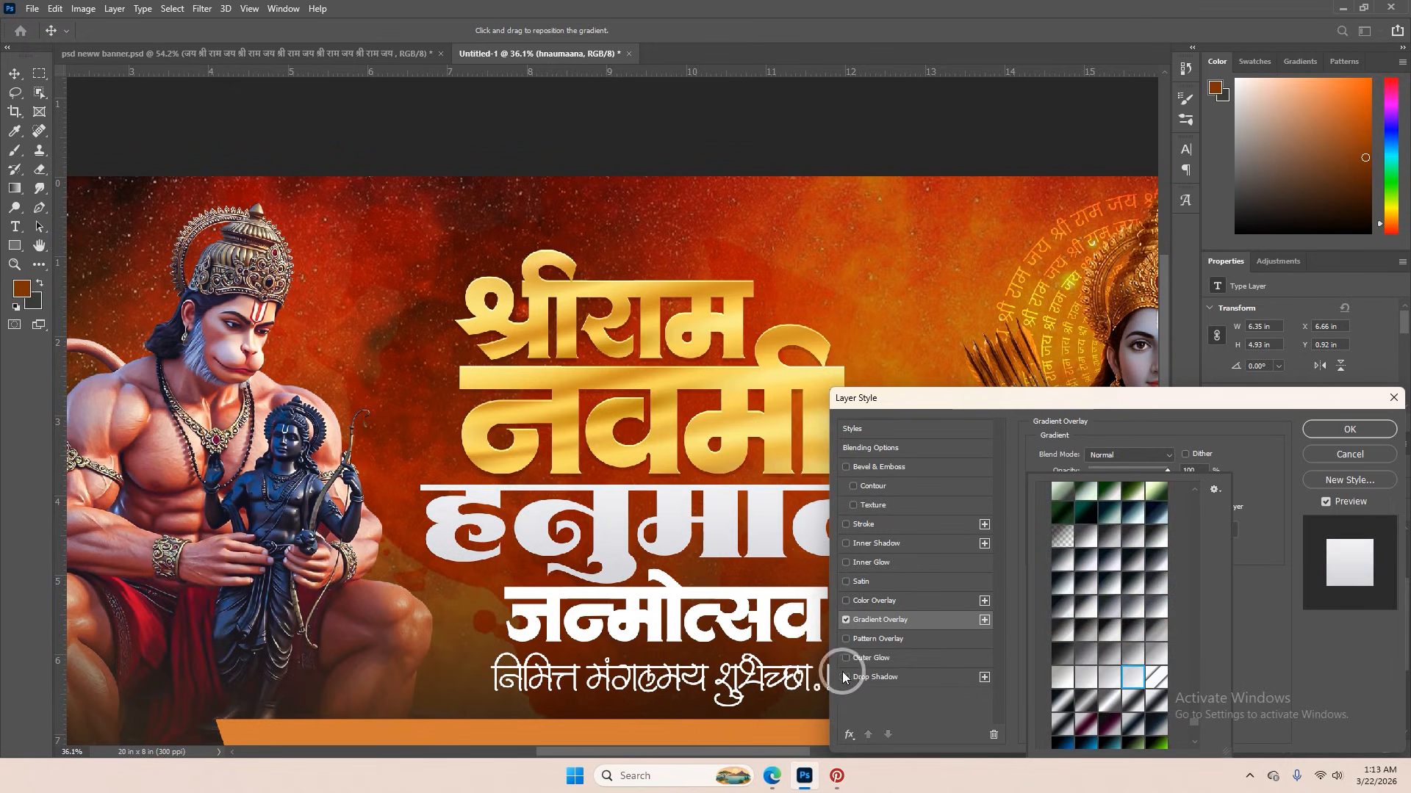
click(873, 679)
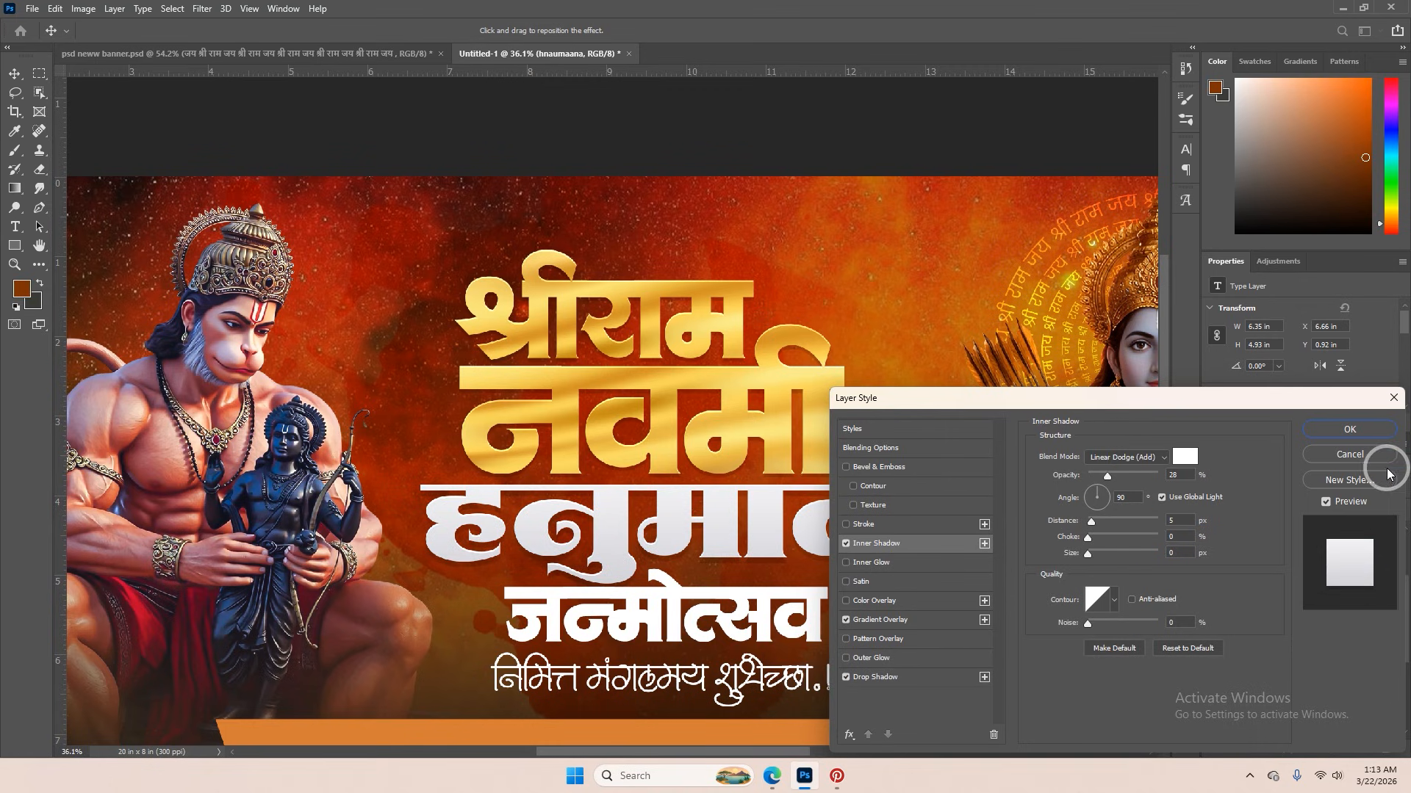
click(1349, 430)
- Copy the layer style of the हनुमान text onto the जन्मोत्सव text
scroll(789, 565, up, 2)
scroll(789, 565, up, 3)
right_click(1277, 669)
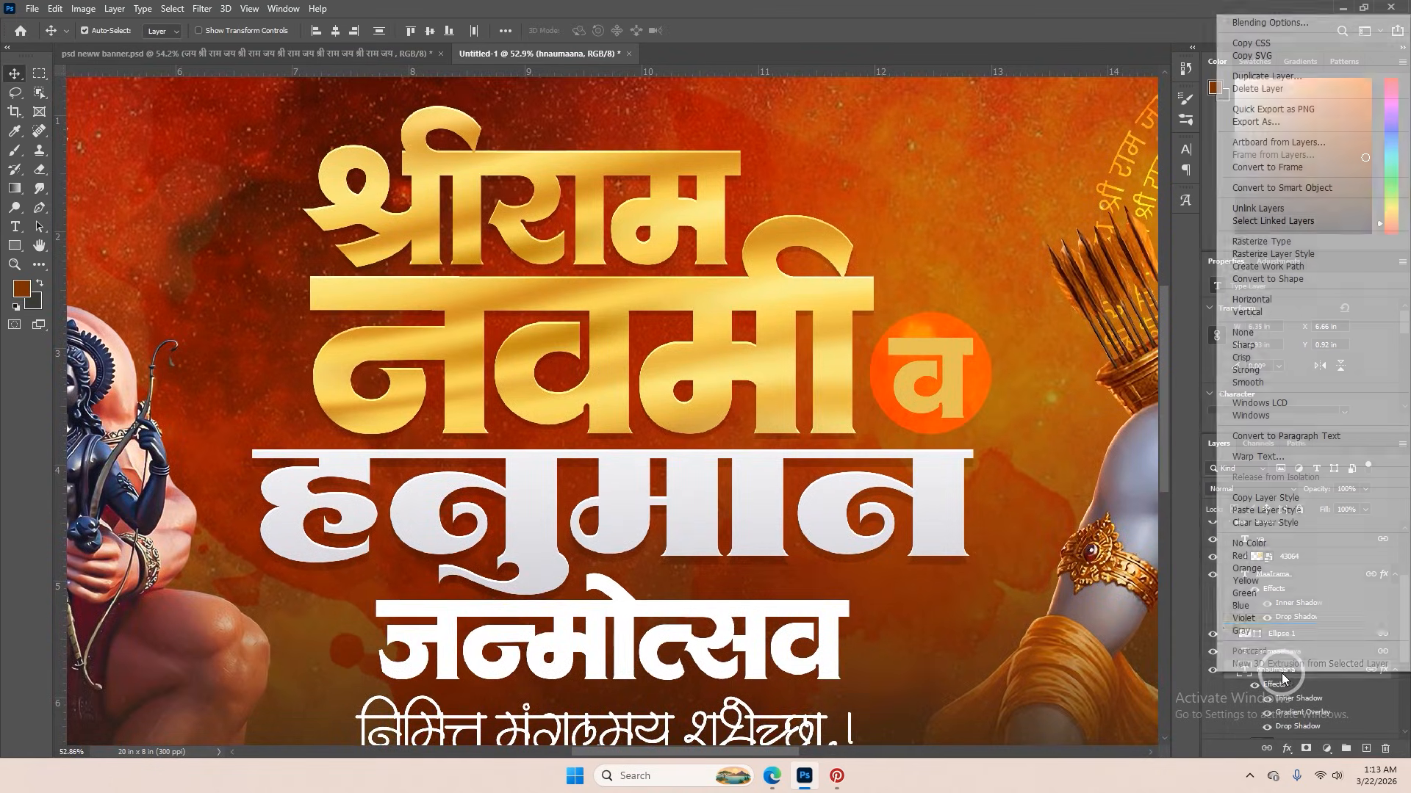
click(1240, 504)
click(722, 621)
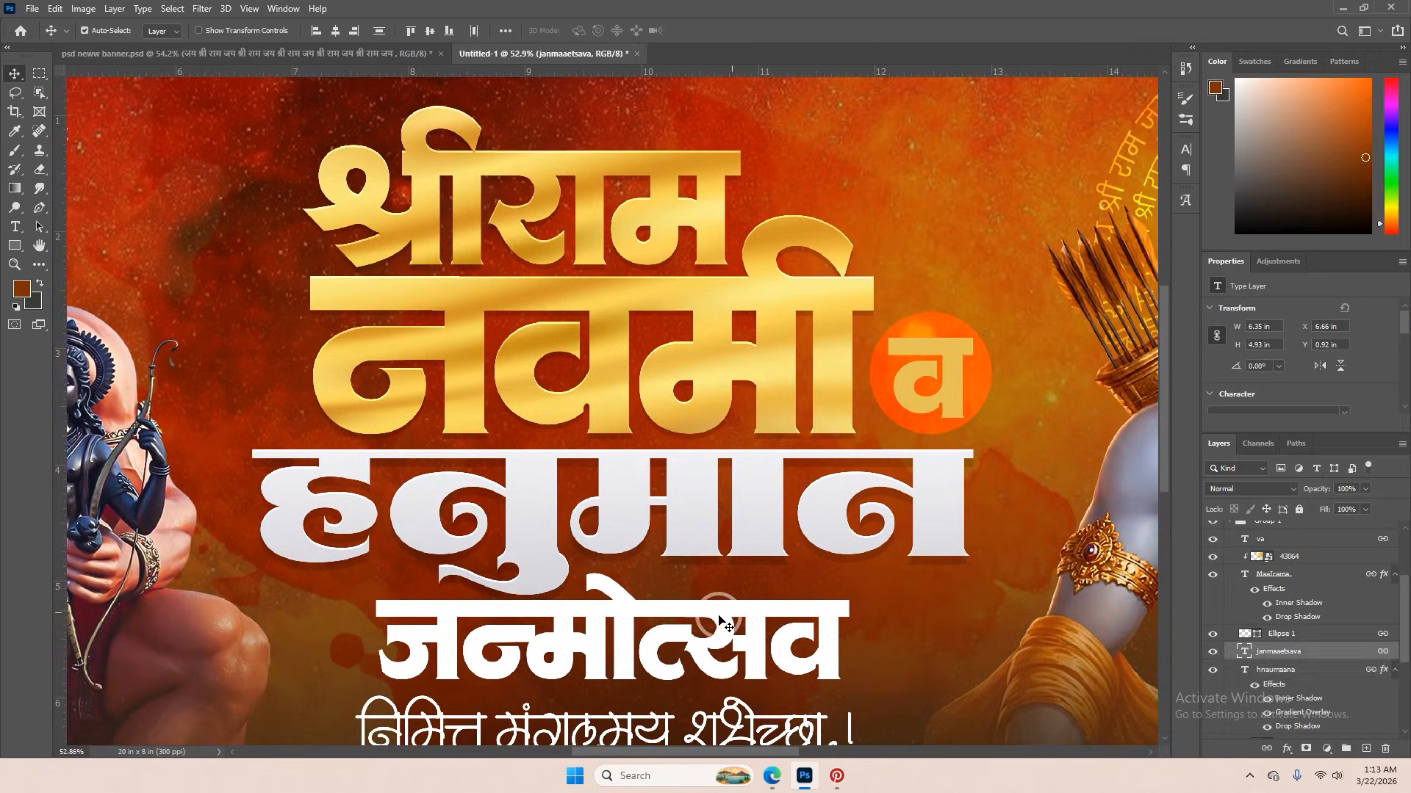
right_click(1293, 654)
click(1152, 587)
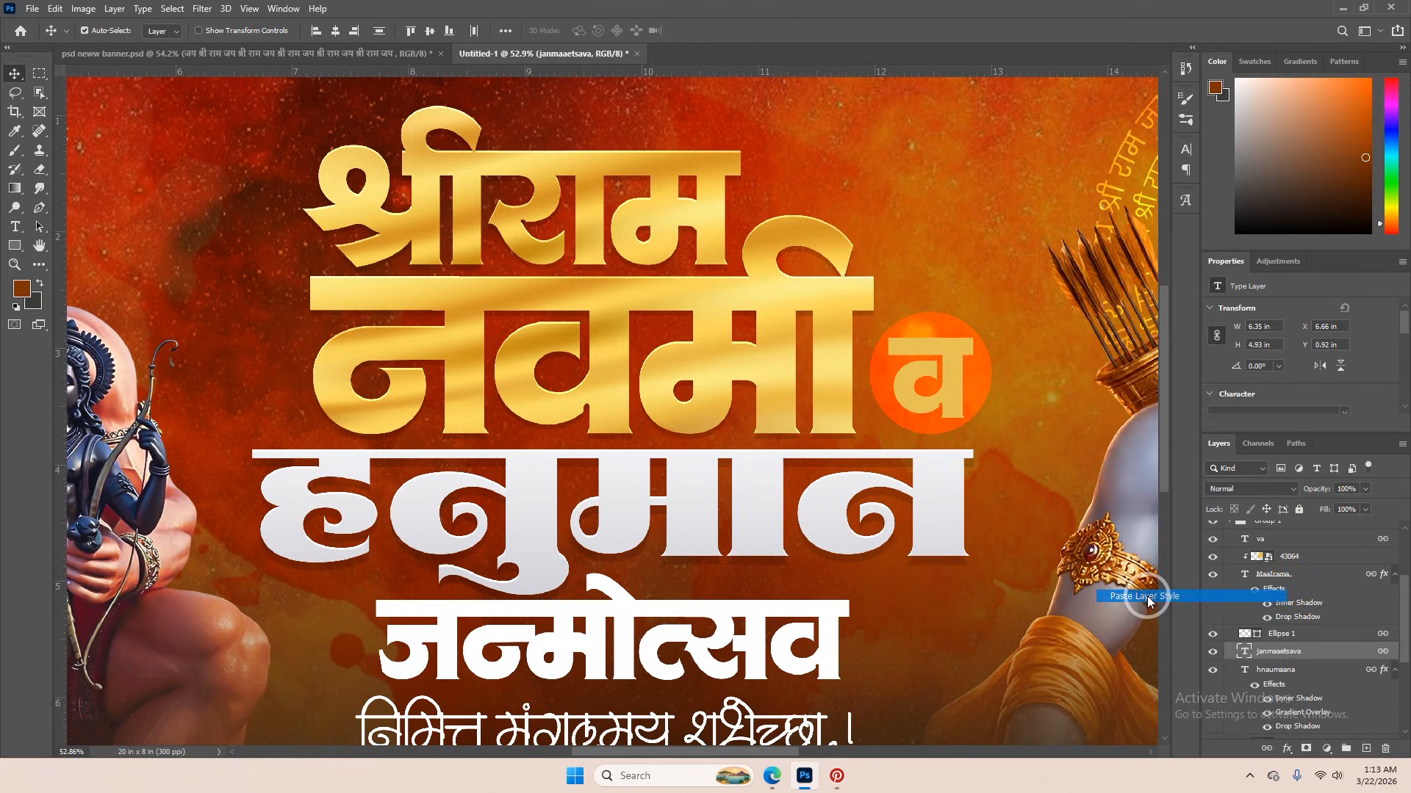
- Recolour the handwritten greeting line below जन्मोत्सव to pale yellow #ffe093, starting from a gold sampled from the नवमी text
scroll(775, 685, down, 3)
scroll(761, 571, up, 4)
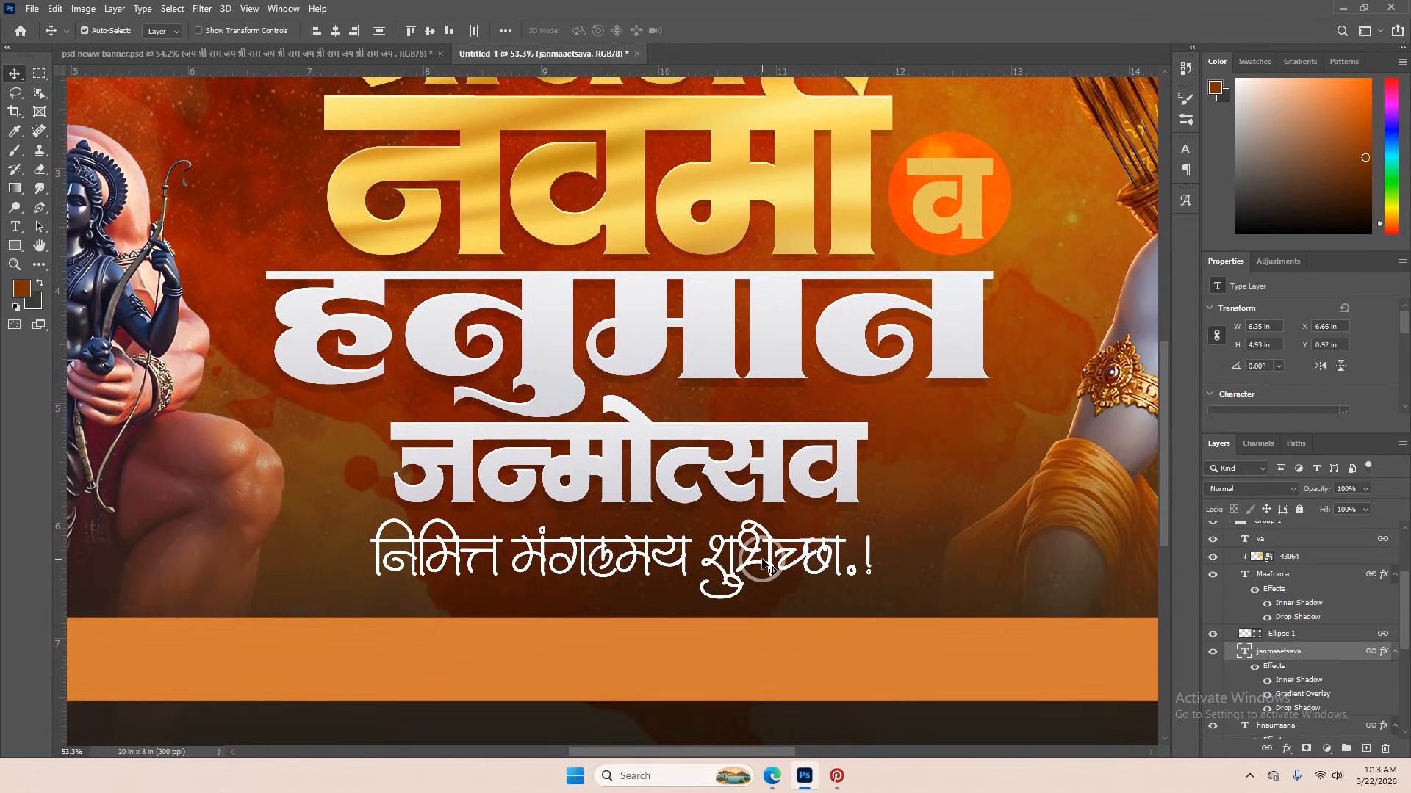
double_click(764, 566)
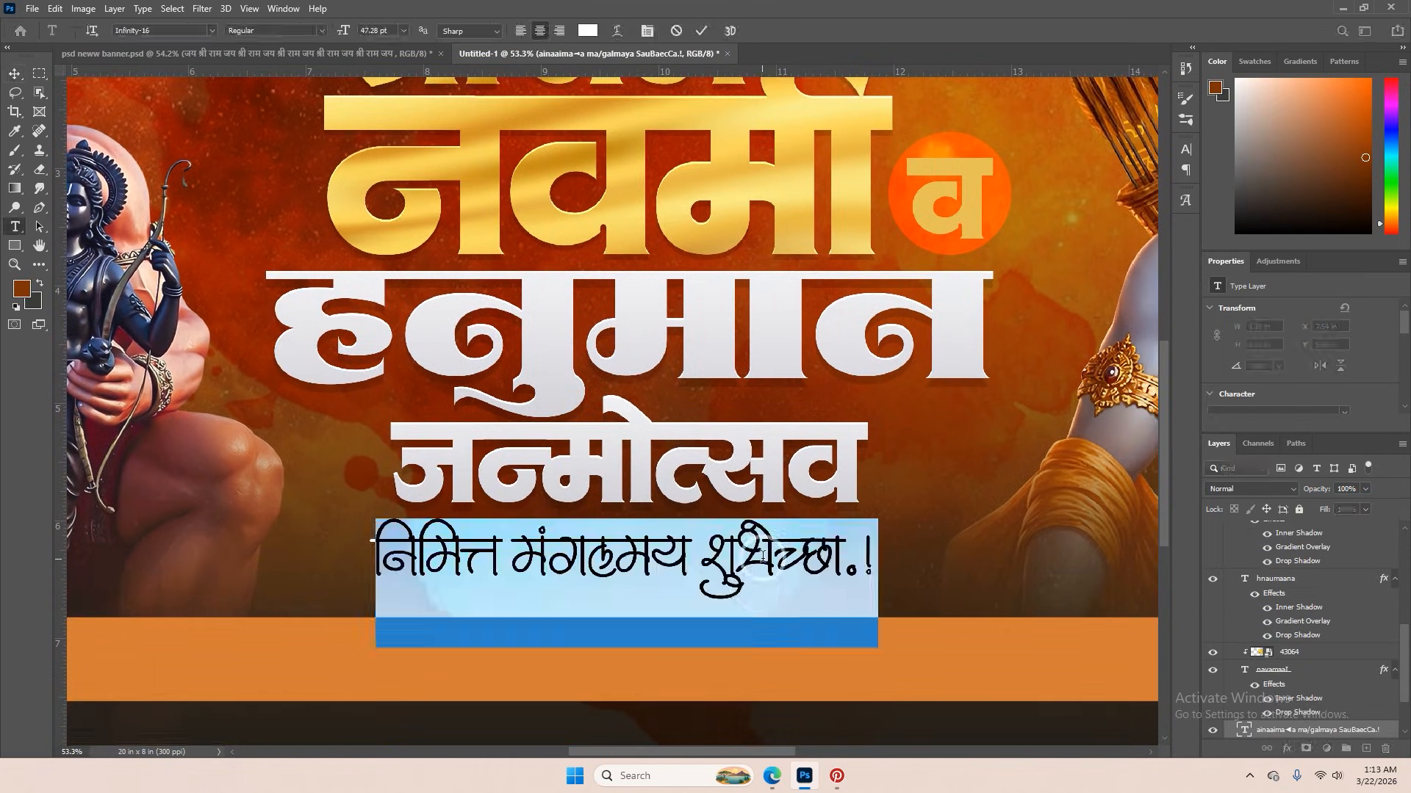
click(586, 31)
click(700, 212)
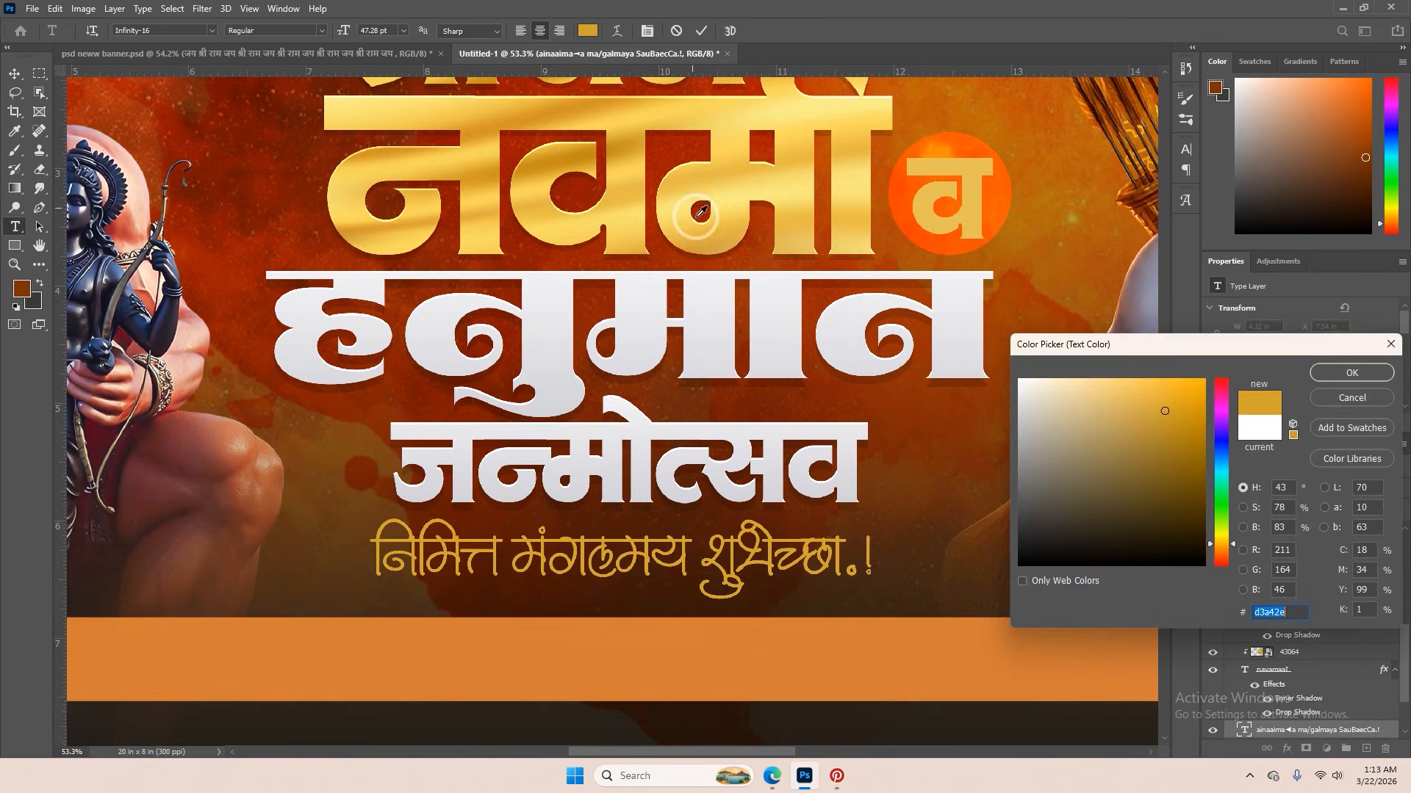
drag(1119, 421, 1098, 367)
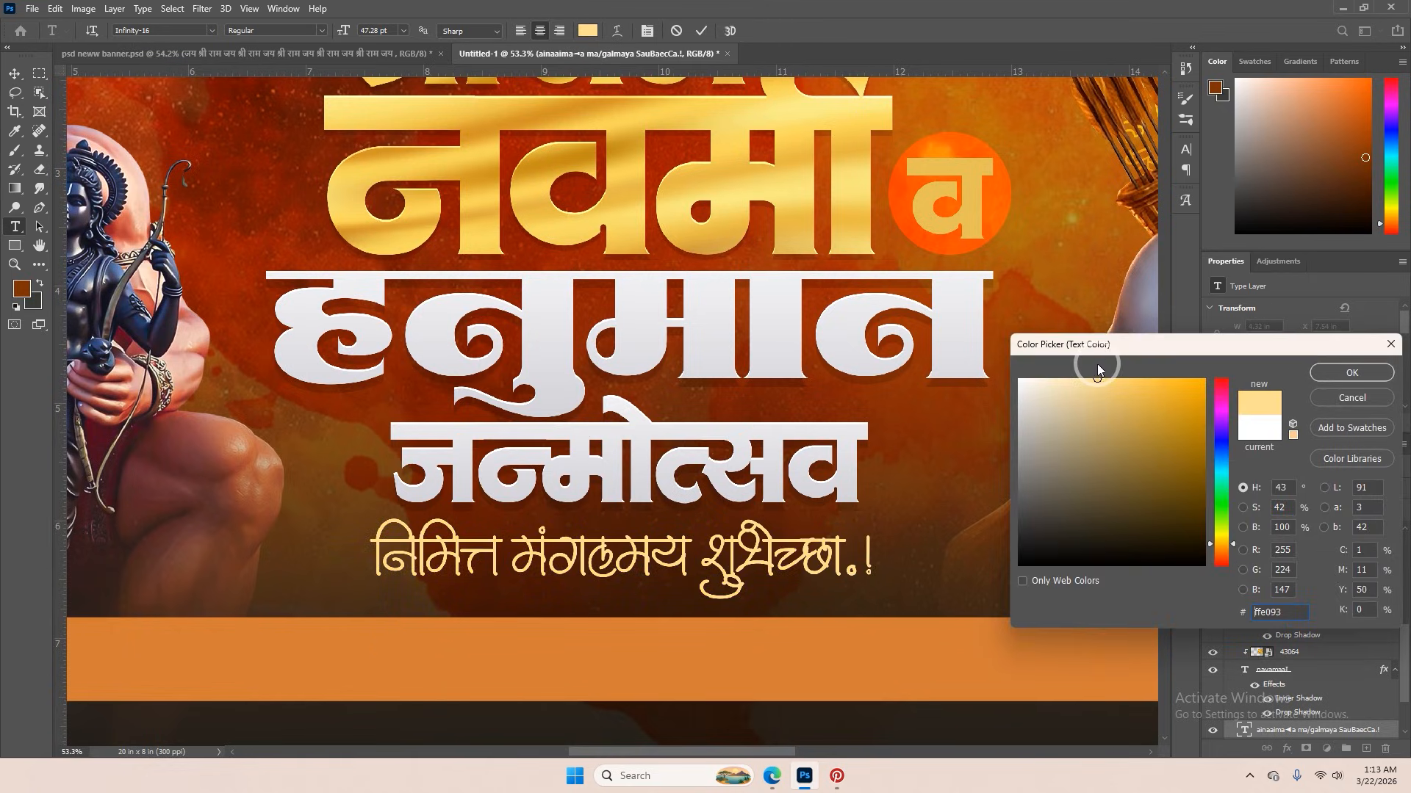
click(1325, 379)
click(700, 30)
key(v)
- Add a black Multiply drop shadow with 15% opacity and 0 px size to the handwritten greeting line
scroll(629, 588, up, 5)
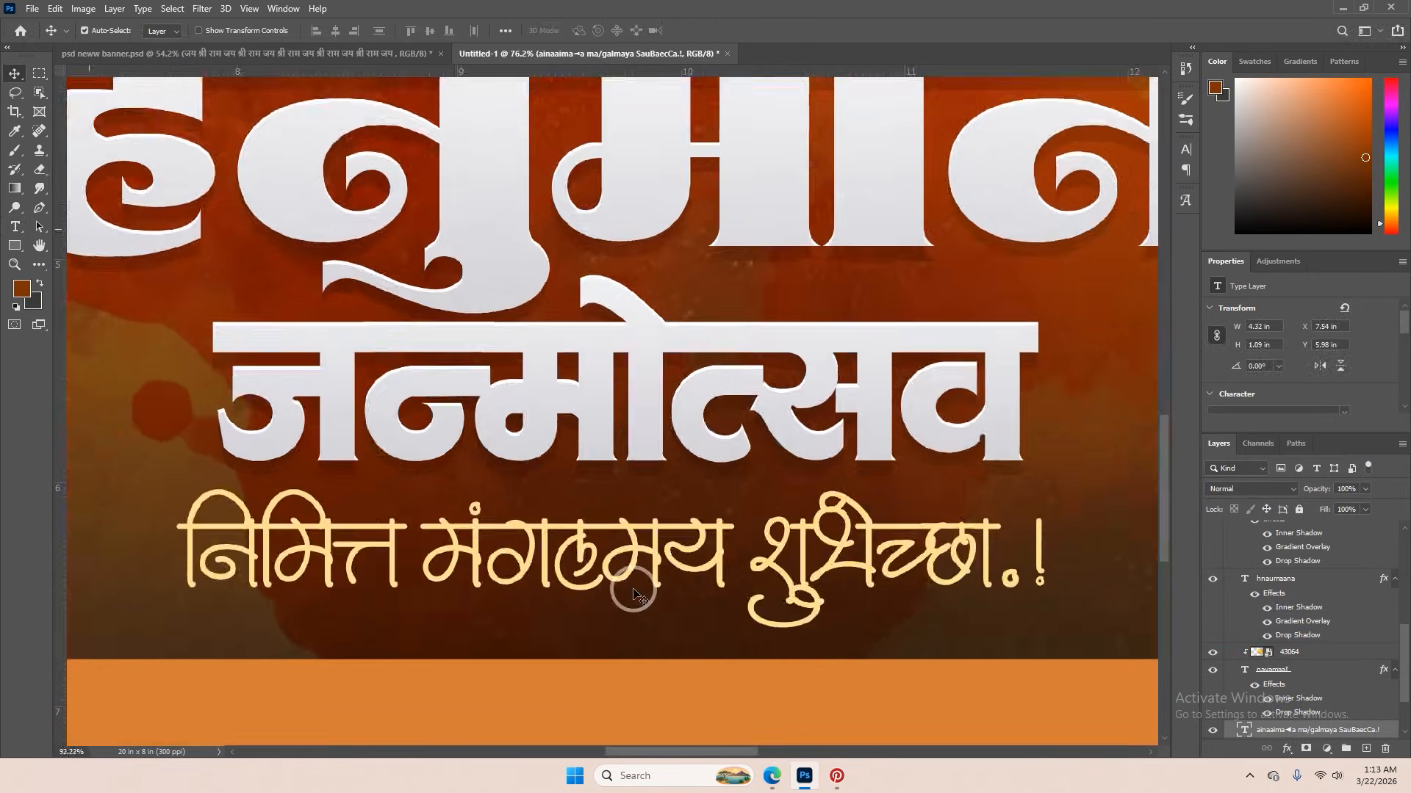
right_click(1288, 737)
click(1249, 79)
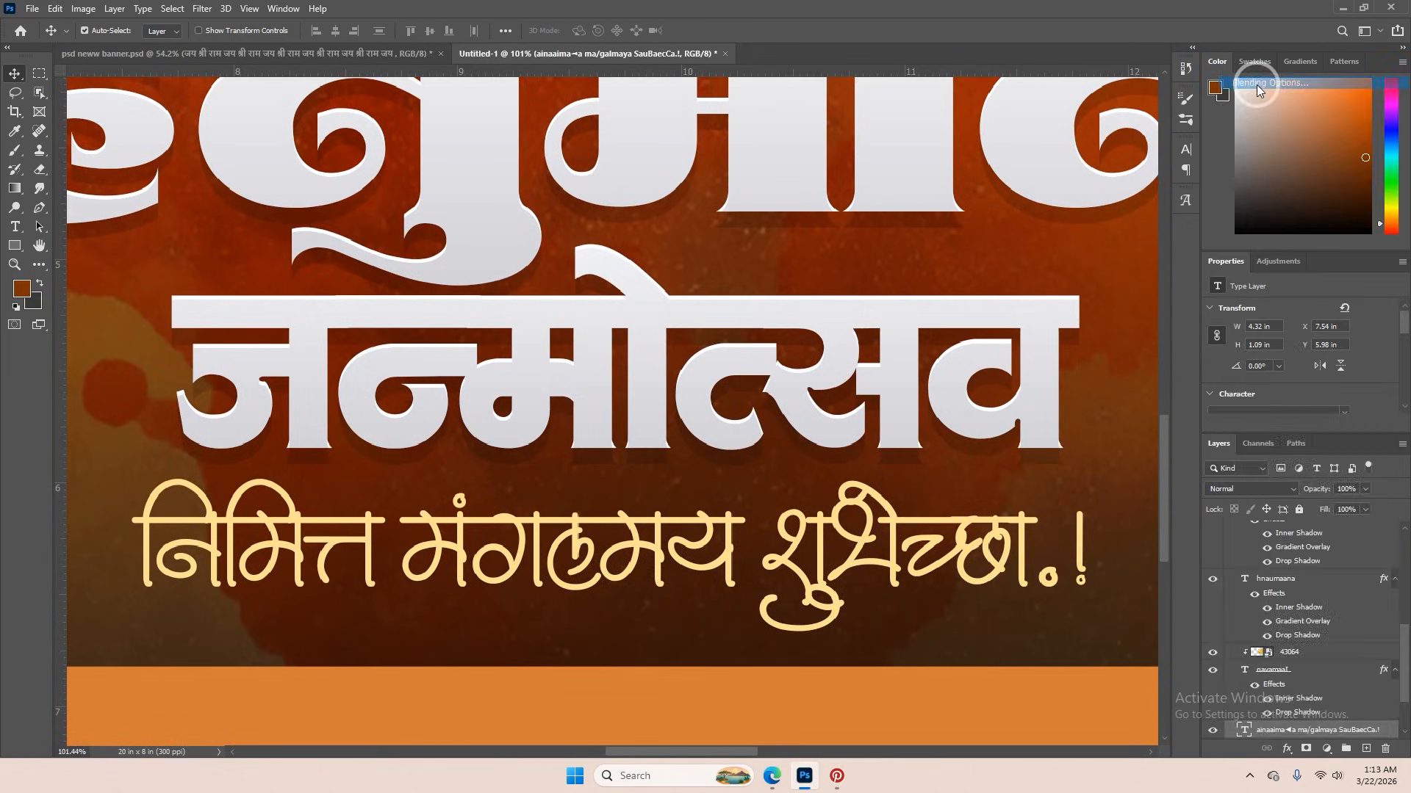
click(914, 669)
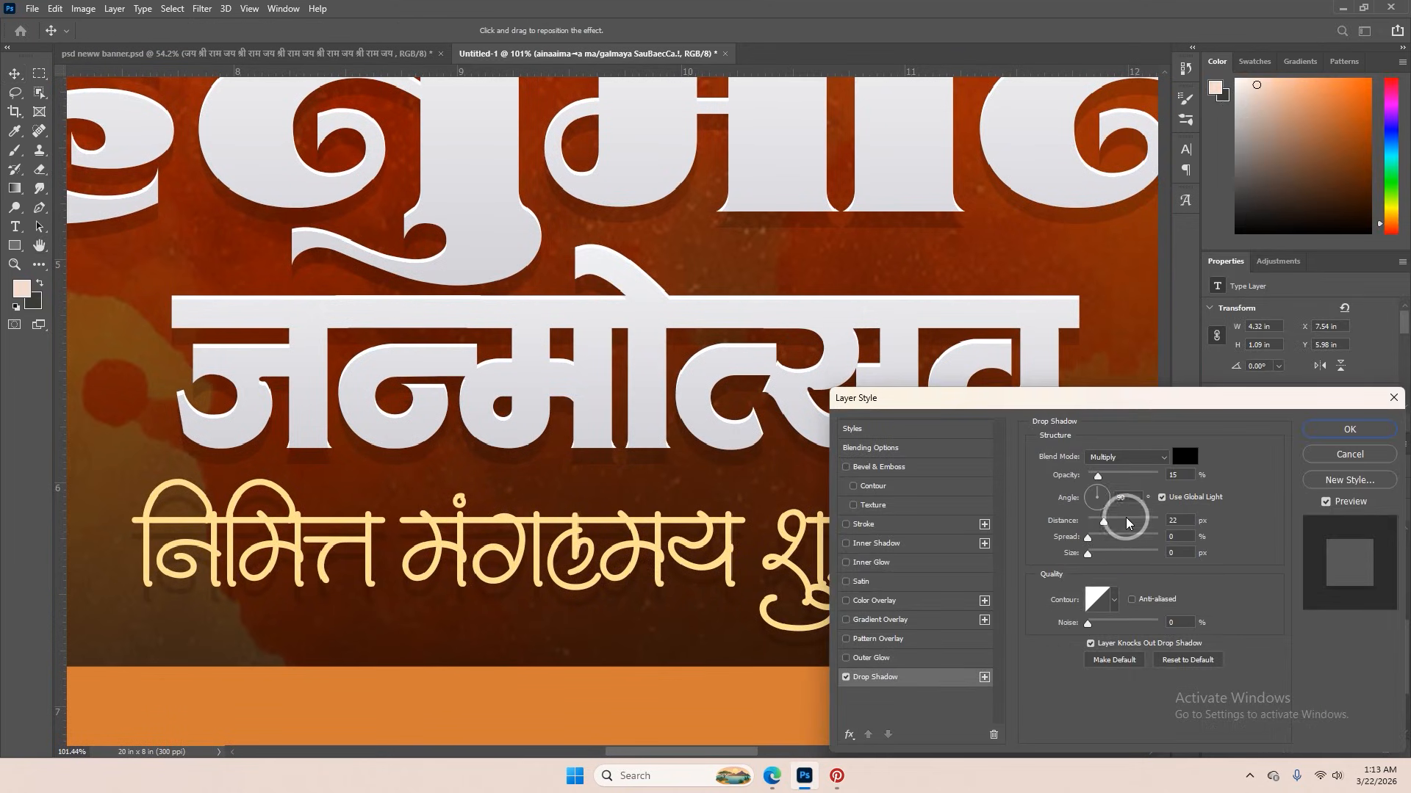
click(1349, 429)
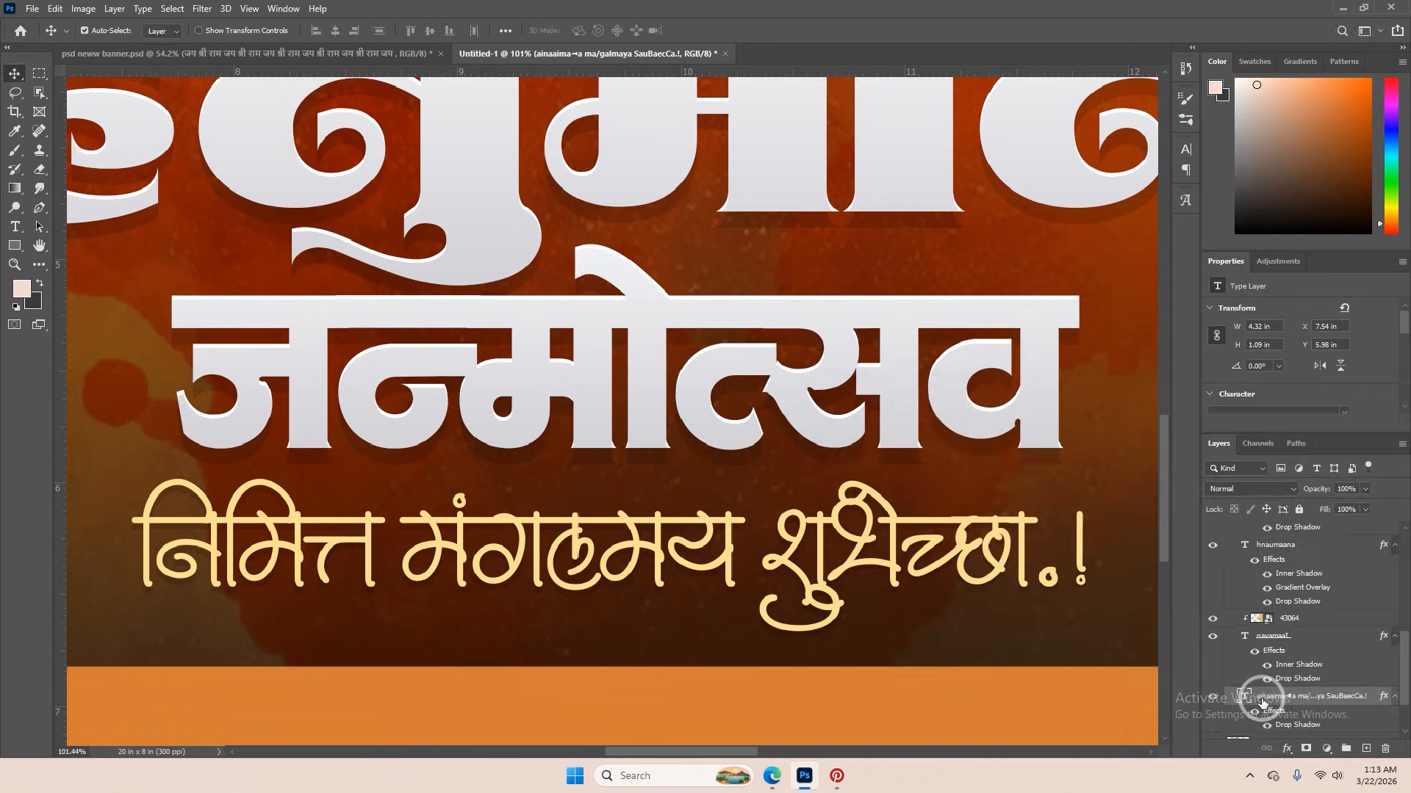
- Draw a rectangle about 1345 by 125 px over the lower half of the greeting line and clip it to that text
scroll(1261, 700, down, 2)
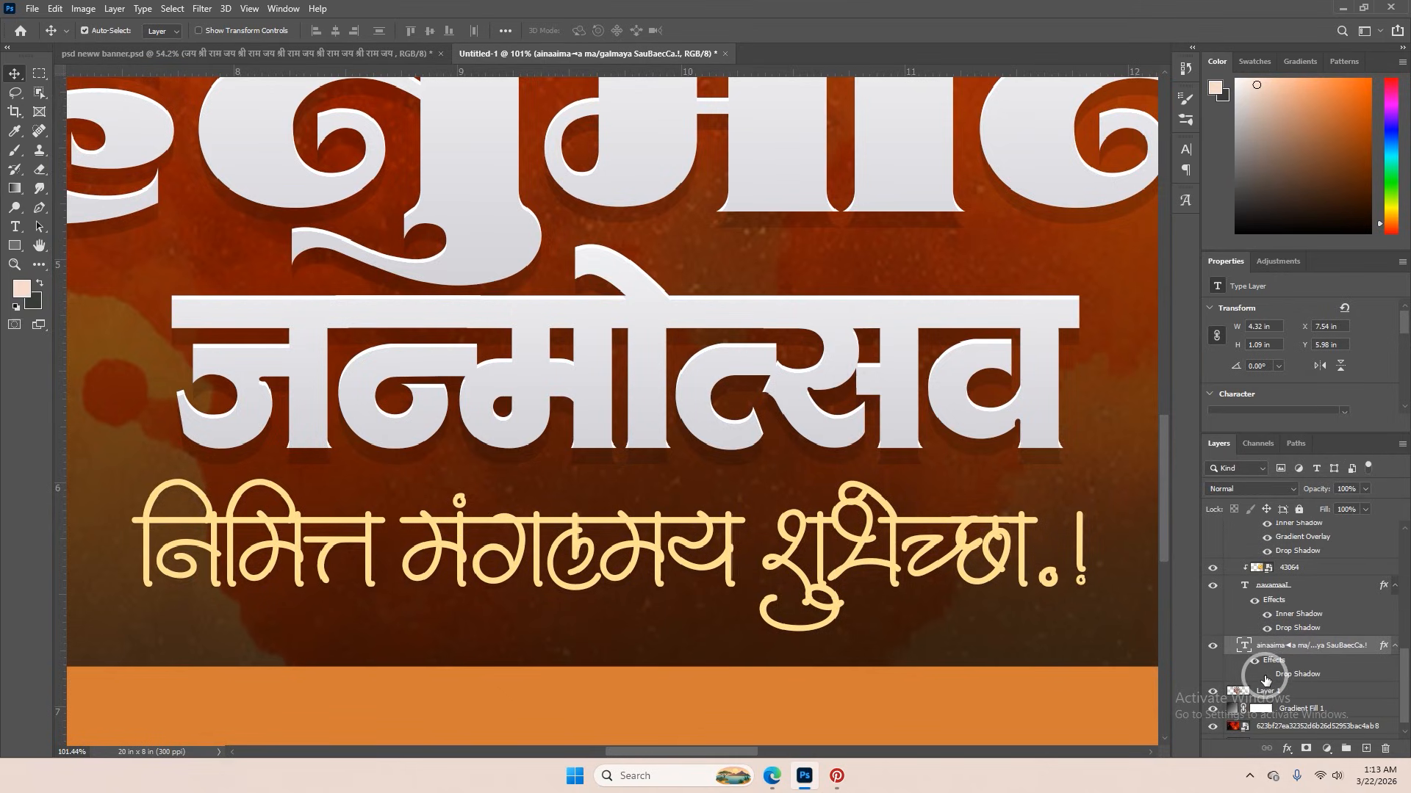
click(14, 245)
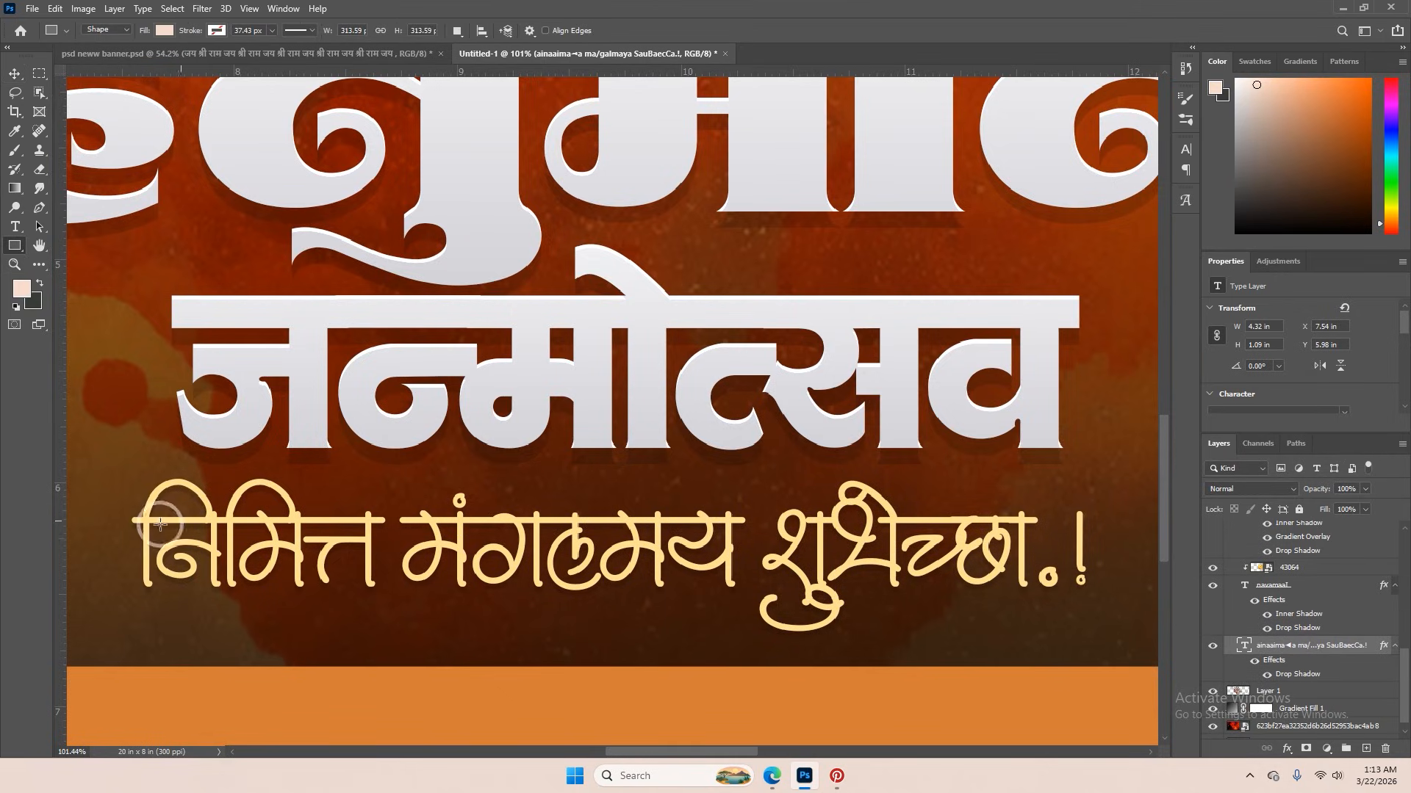
mouse_move(110, 548)
mouse_down()
mouse_move(375, 586)
mouse_move(945, 608)
mouse_move(1101, 654)
mouse_move(1112, 640)
mouse_up()
alt+click(1252, 653)
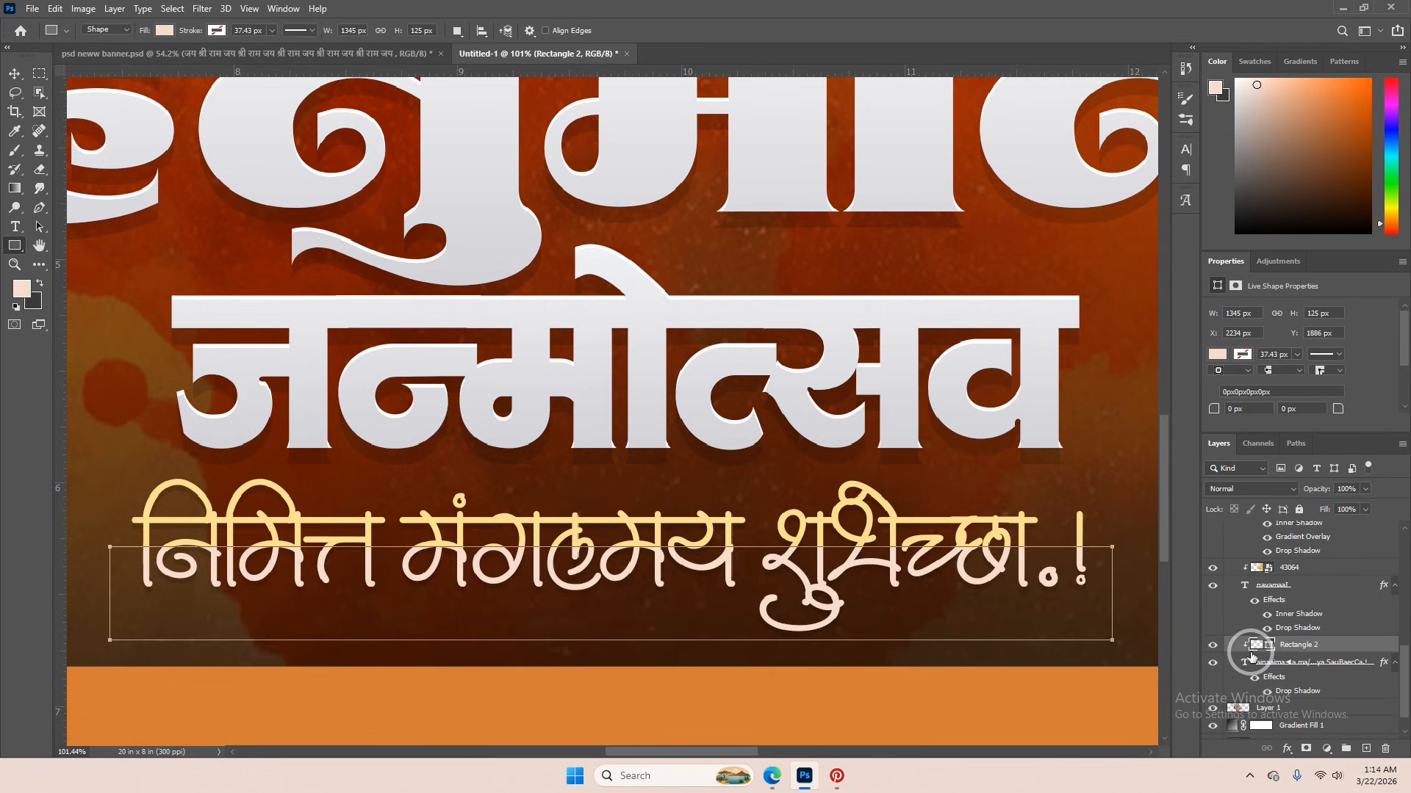
- Set the clipped rectangle's fill colour to golden yellow #ffb830
double_click(1257, 645)
click(1147, 378)
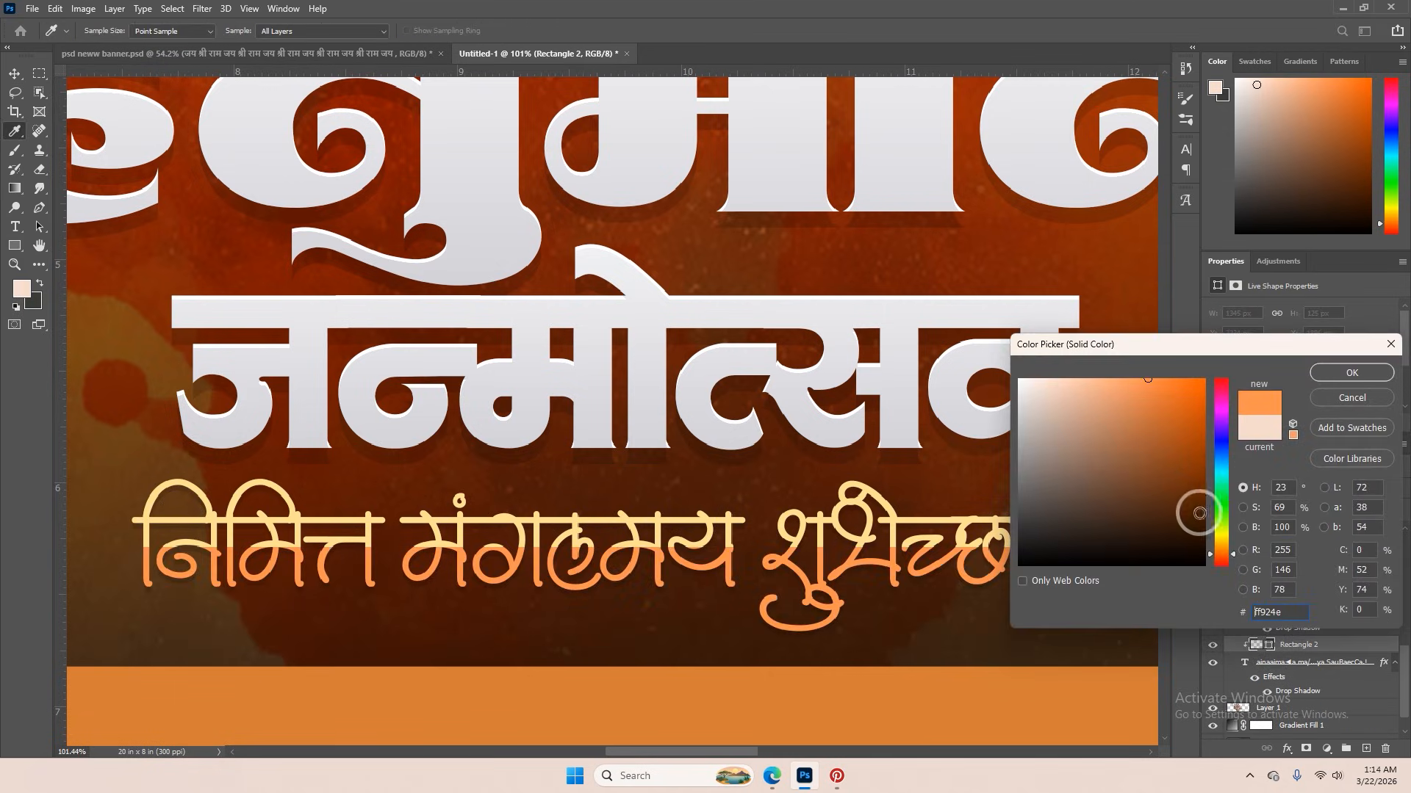
drag(1217, 550, 1212, 544)
drag(1148, 378, 1178, 368)
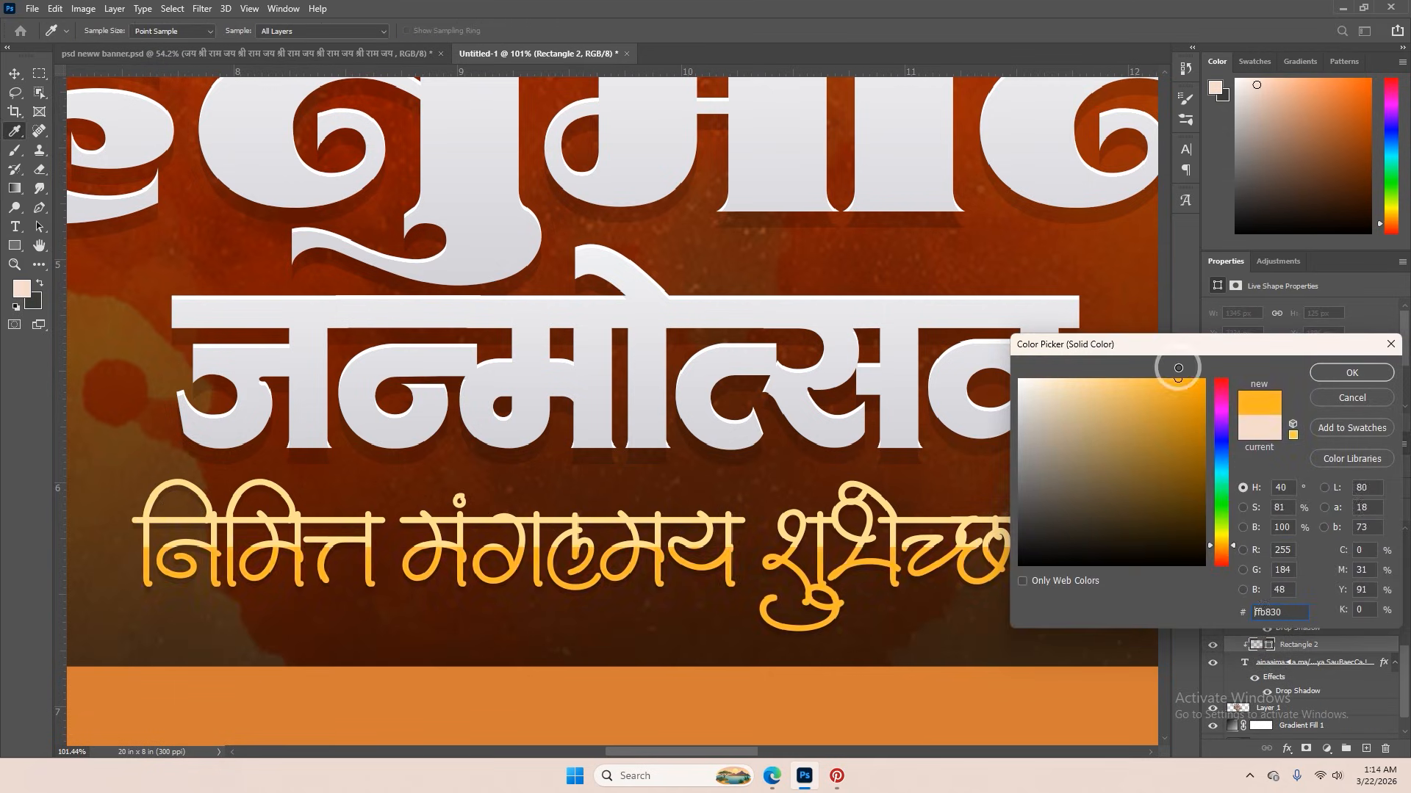
click(1351, 373)
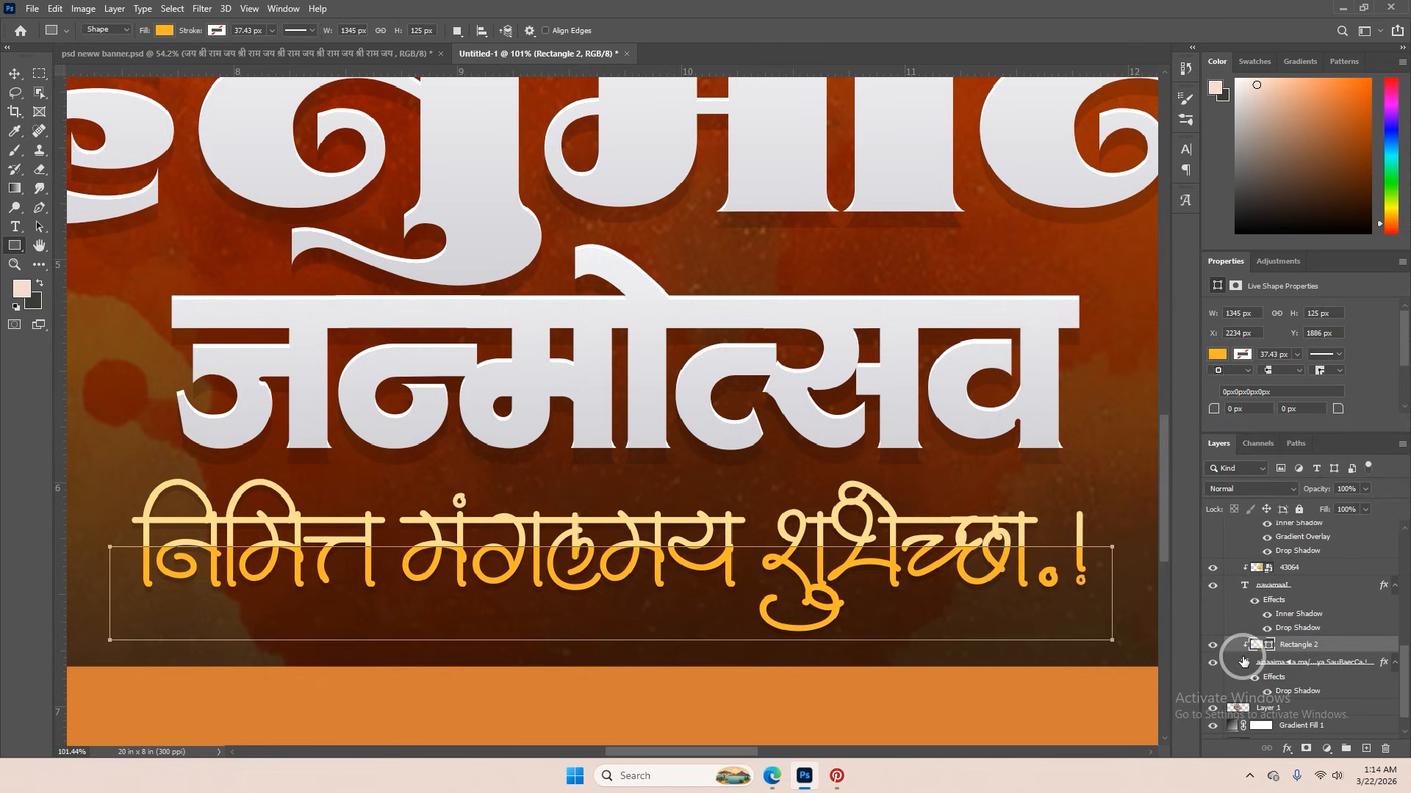
- Set the handwritten greeting line's text colour to white #ffffff
double_click(1244, 662)
click(588, 31)
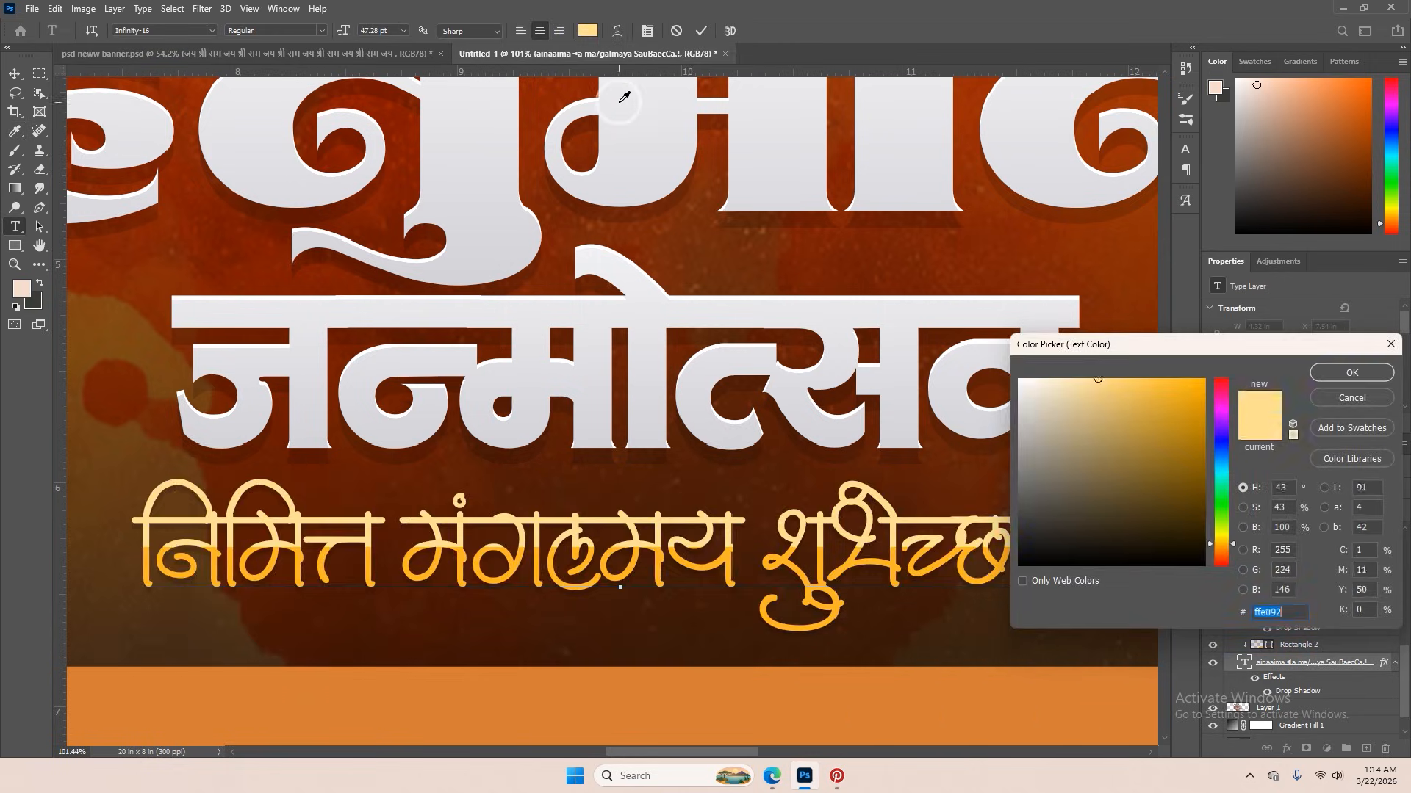
text(ffffff)
click(1305, 376)
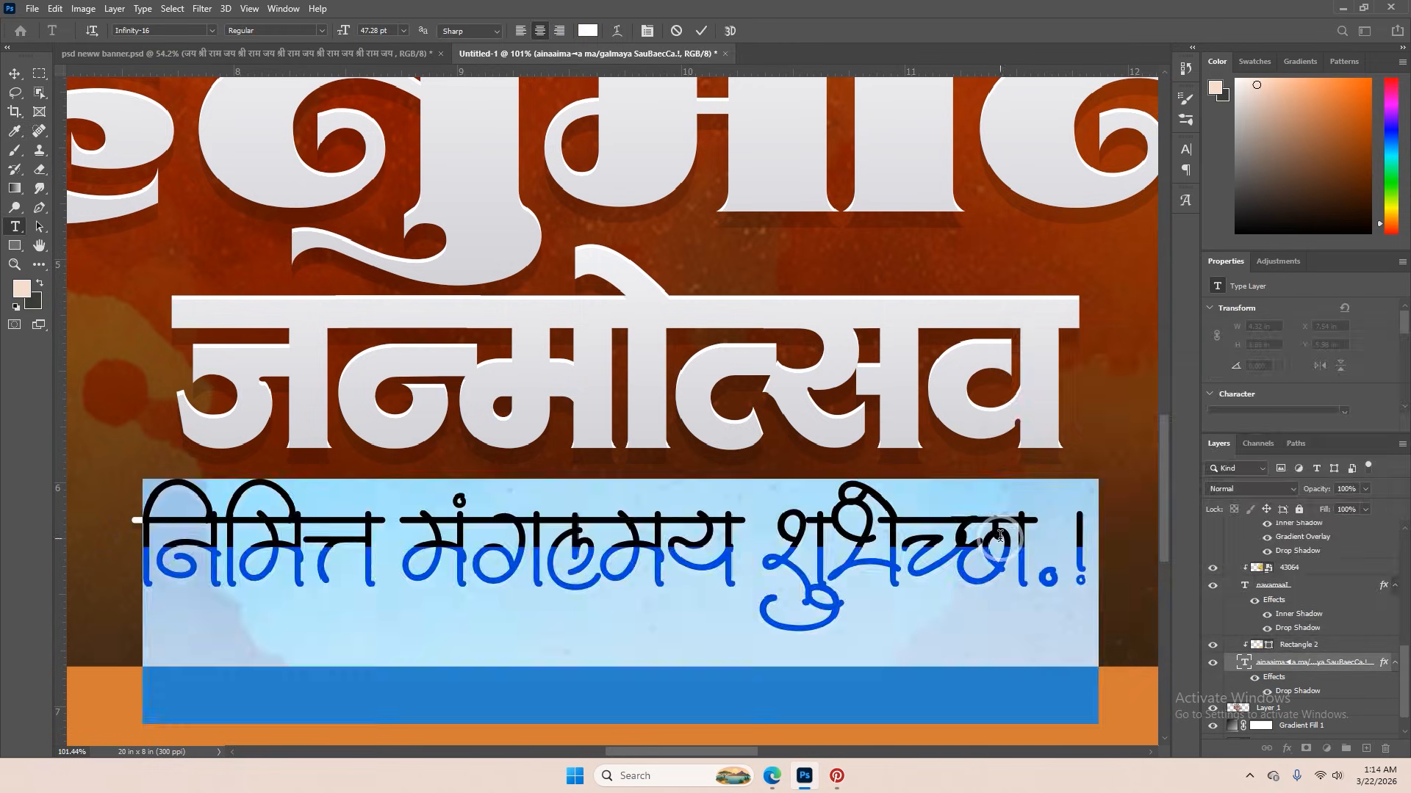
click(14, 74)
- Convert the yellow clipped rectangle to a smart object and apply a Gaussian Blur of about 37 px radius
scroll(626, 499, up, 2)
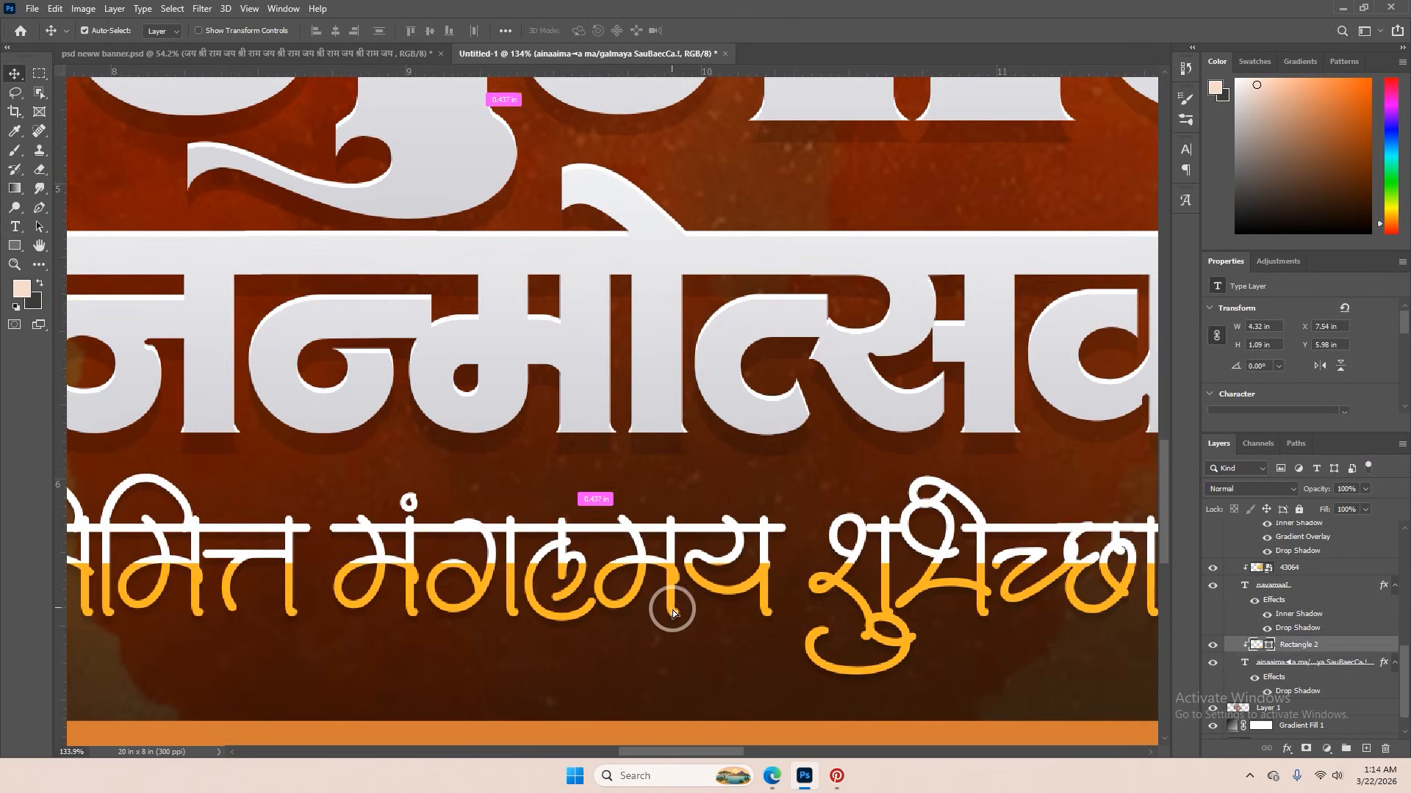
scroll(673, 612, down, 3)
click(202, 8)
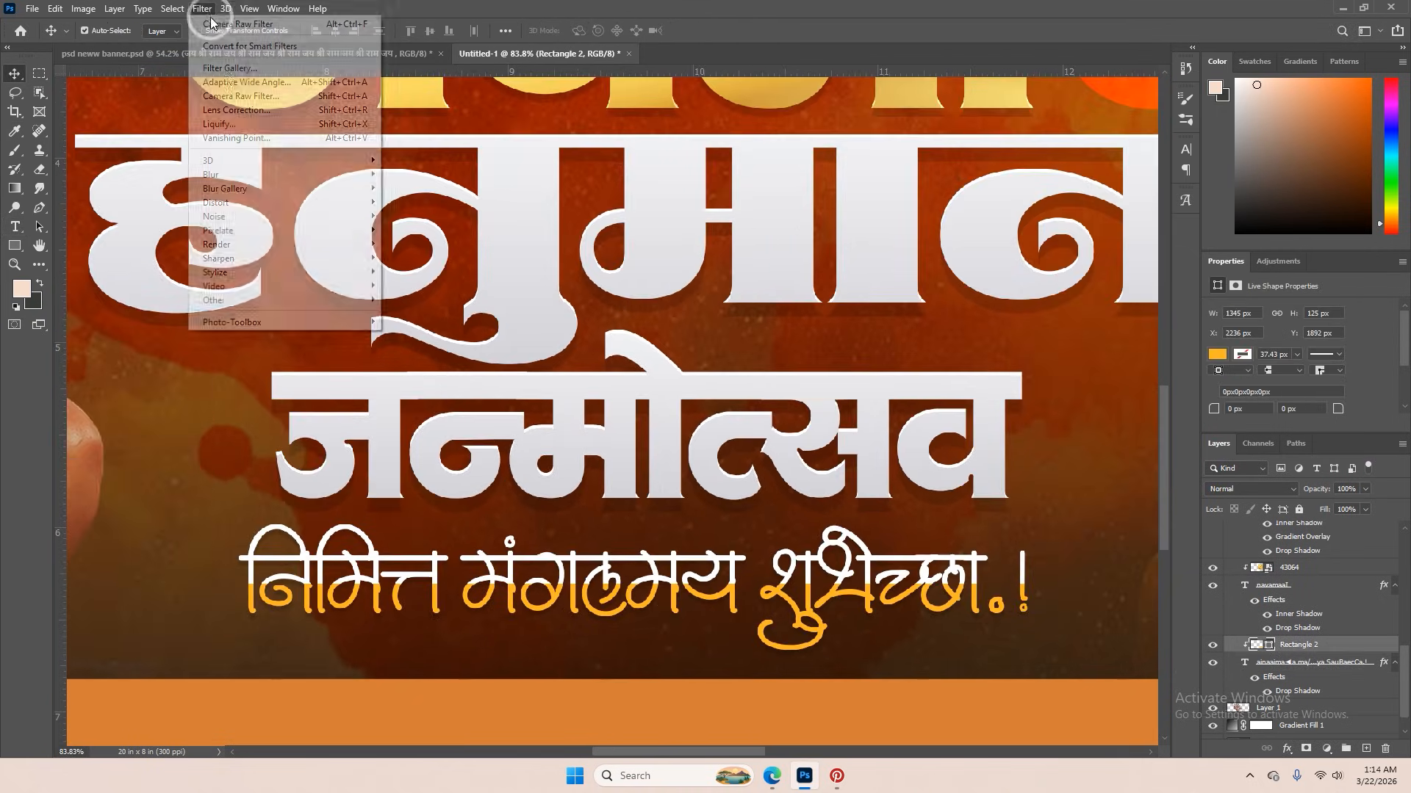
mouse_move(230, 177)
click(430, 219)
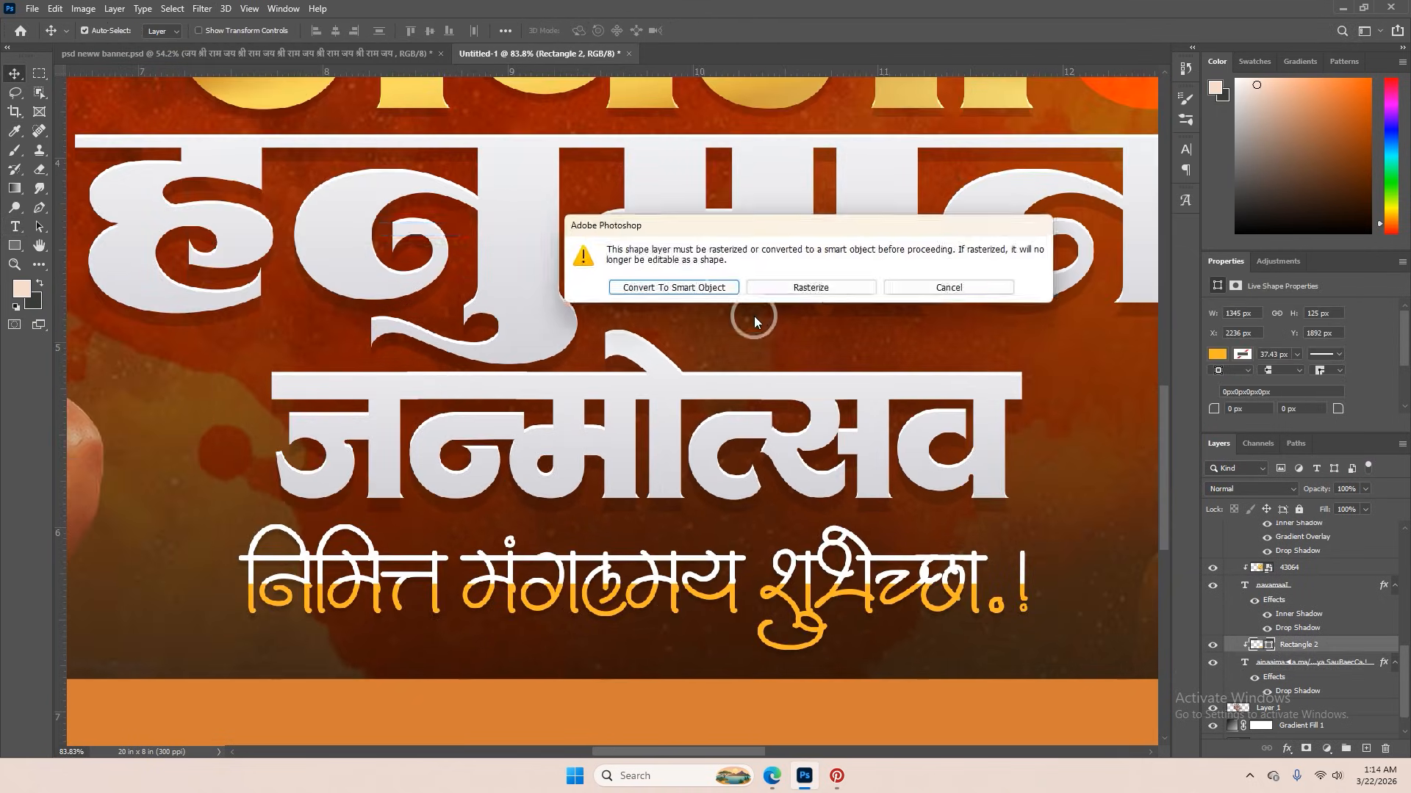
click(723, 286)
drag(948, 424, 969, 430)
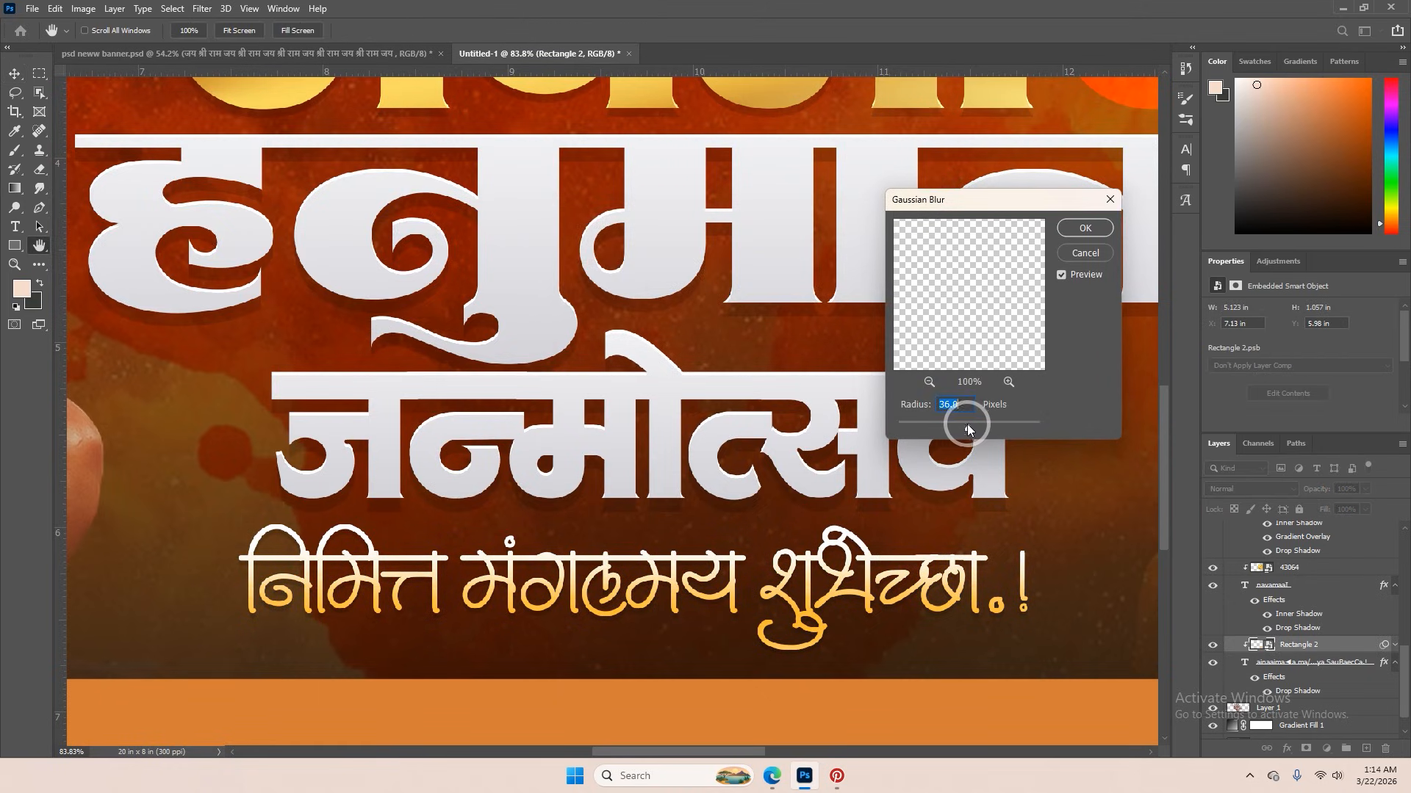
click(1080, 241)
- Scale the blurred yellow rectangle to about 95% of its height, lowering its upper edge over the greeting line
key(v)
scroll(788, 583, down, 3)
key(ctrl+t)
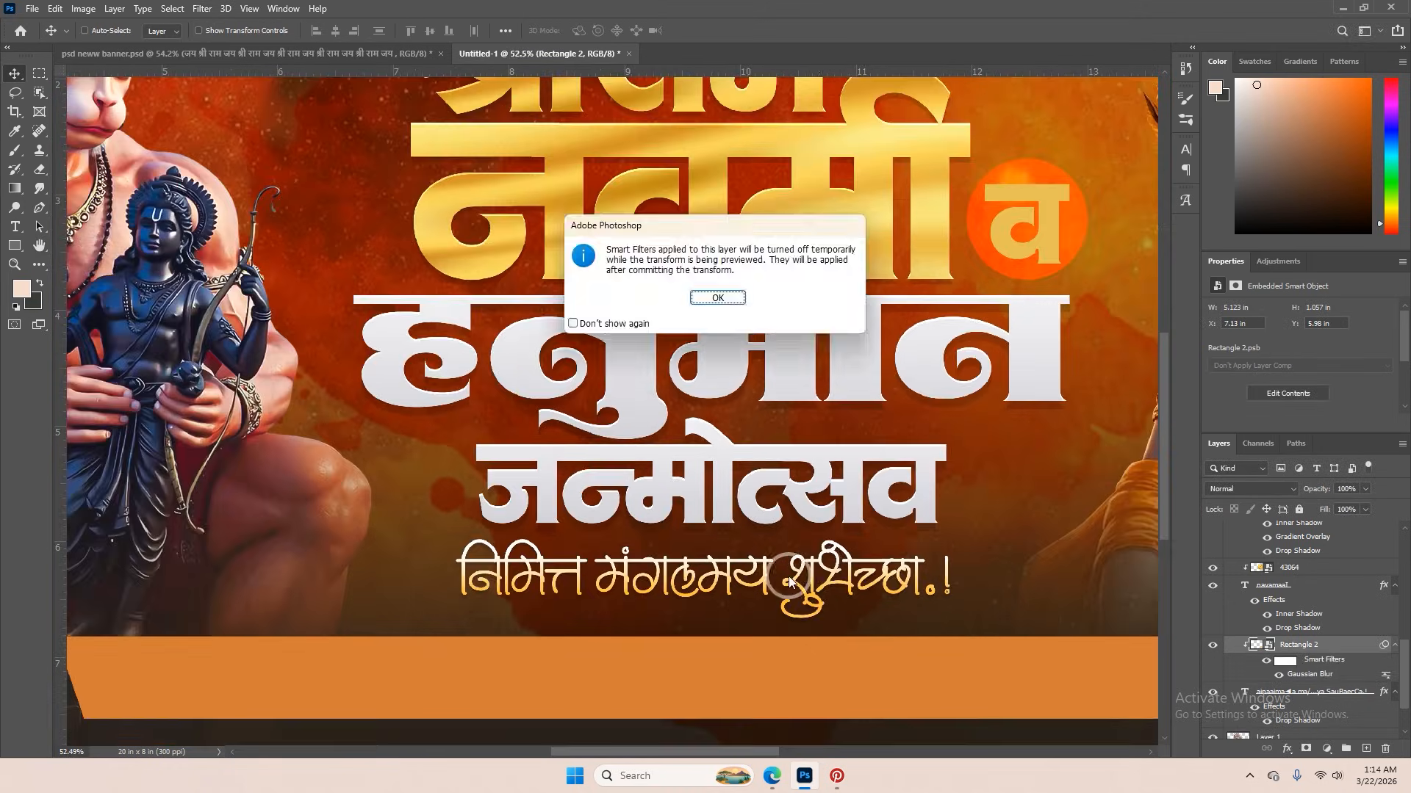
click(727, 299)
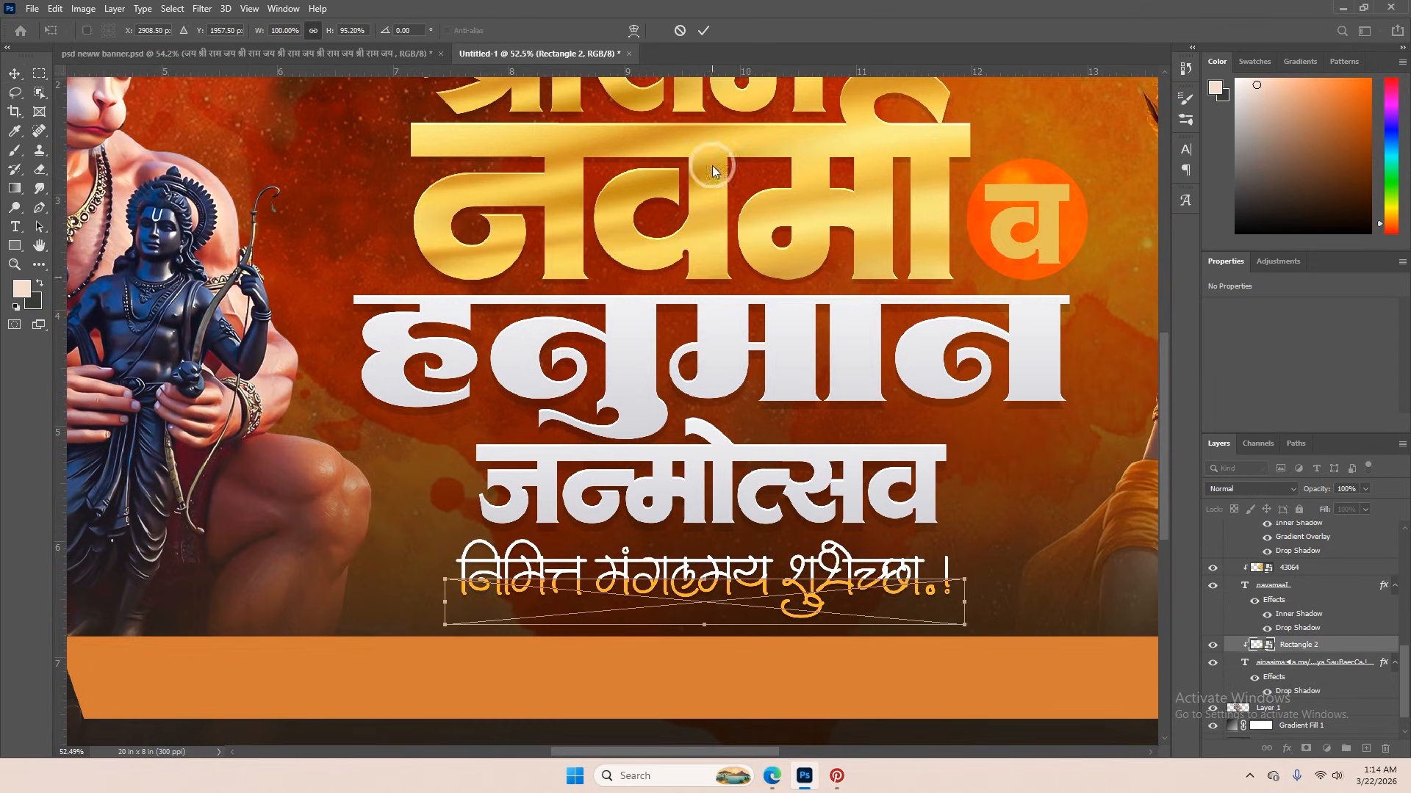
click(699, 31)
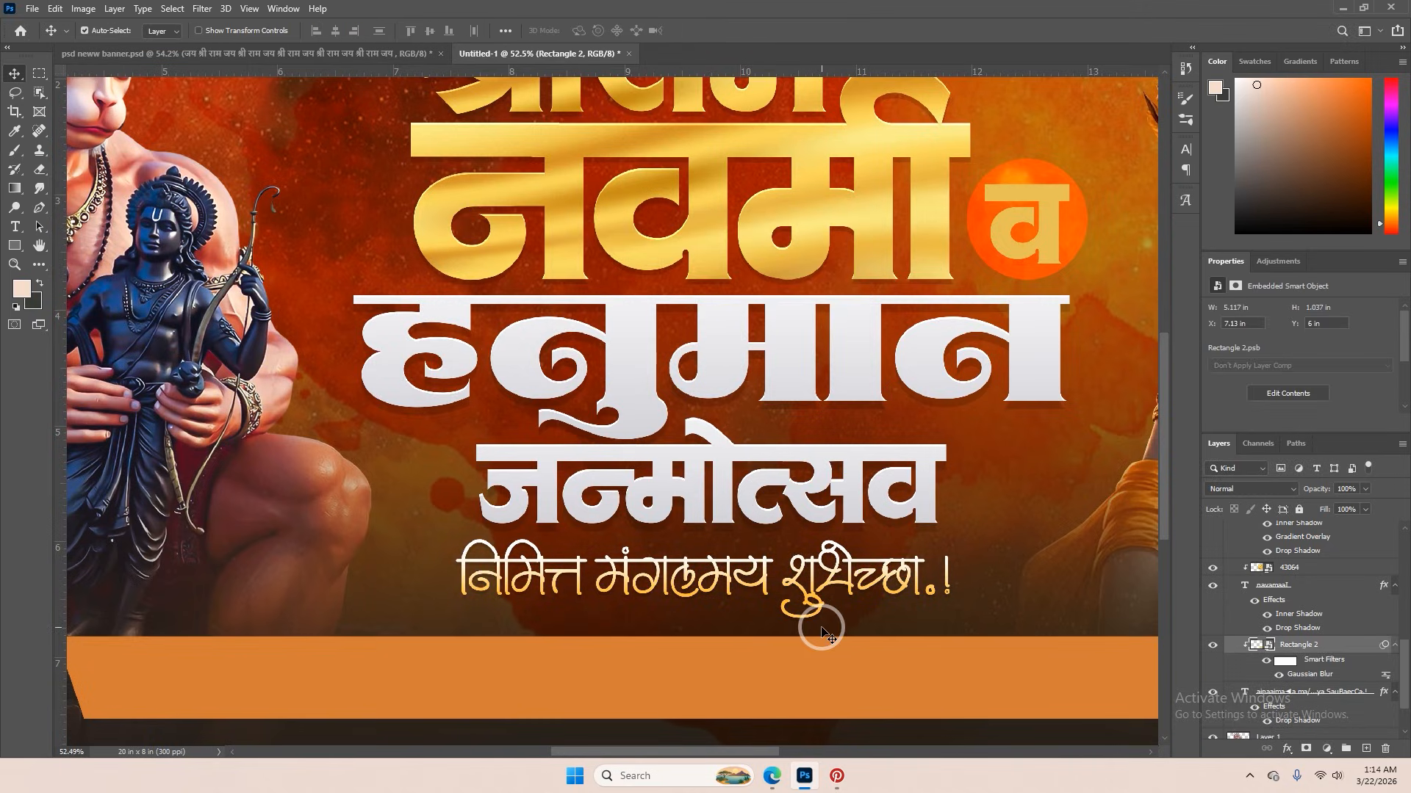
scroll(772, 603, down, 5)
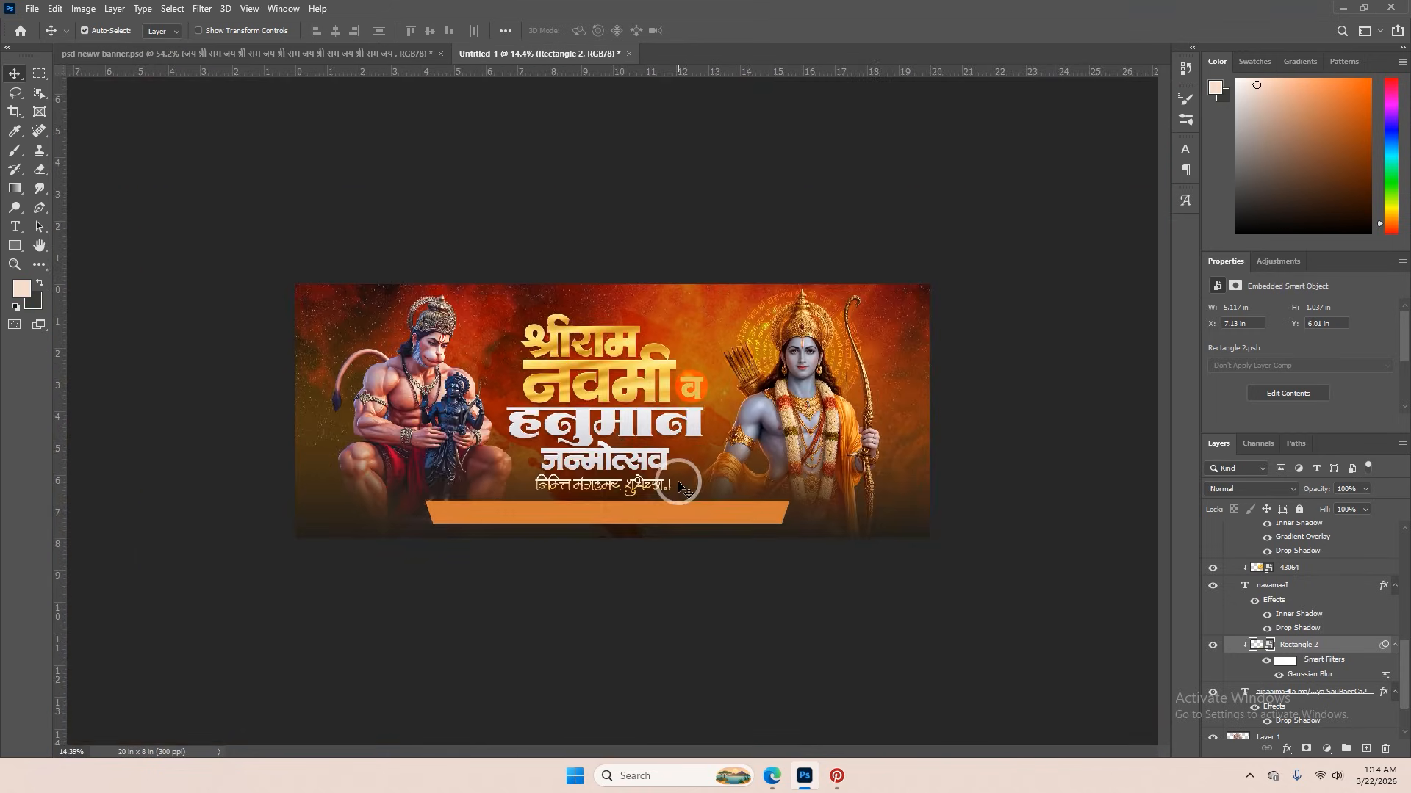
scroll(705, 331, up, 2)
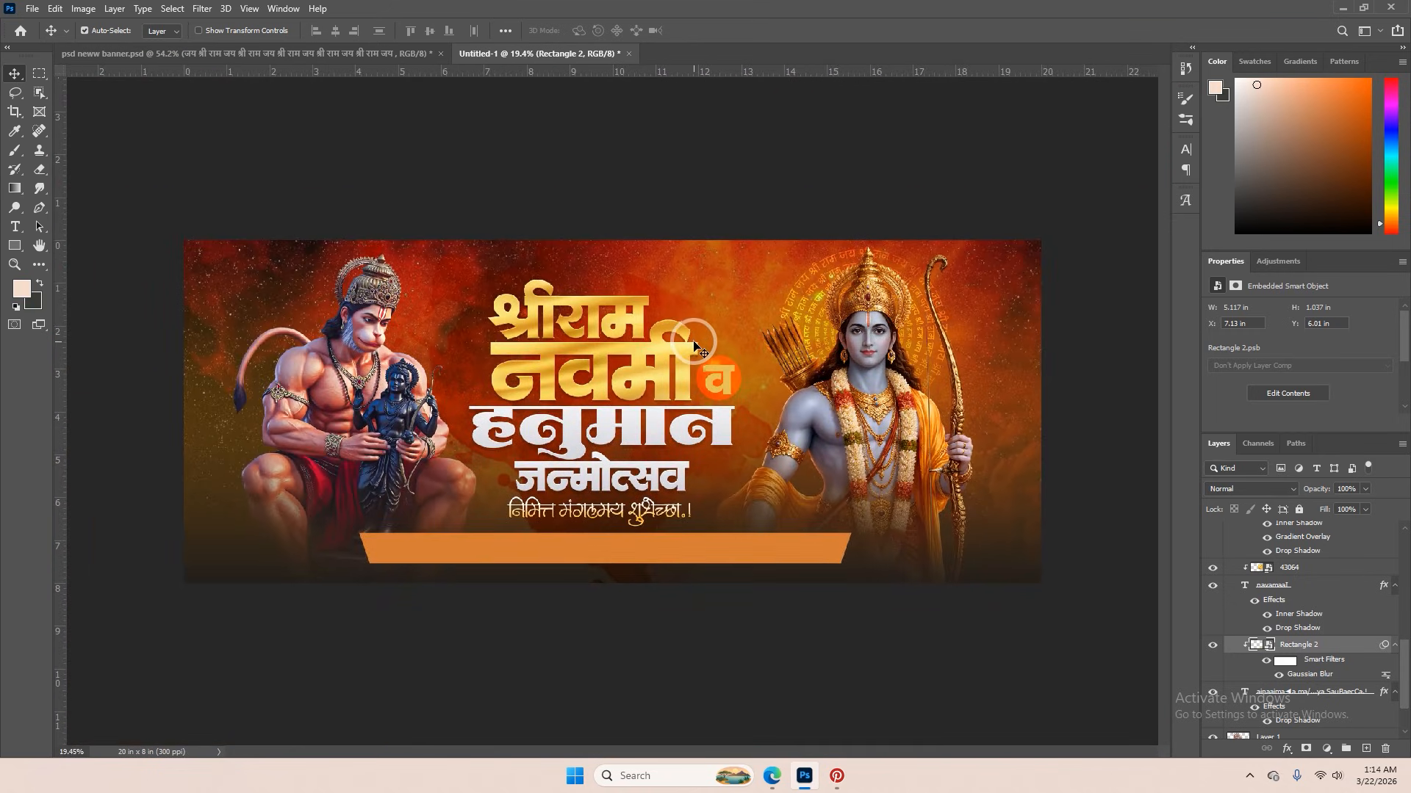
- Copy the golden temple layer from psd neww banner.psd into Untitled-1 and place it below the greeting line's text layer
click(331, 53)
scroll(929, 653, down, 4)
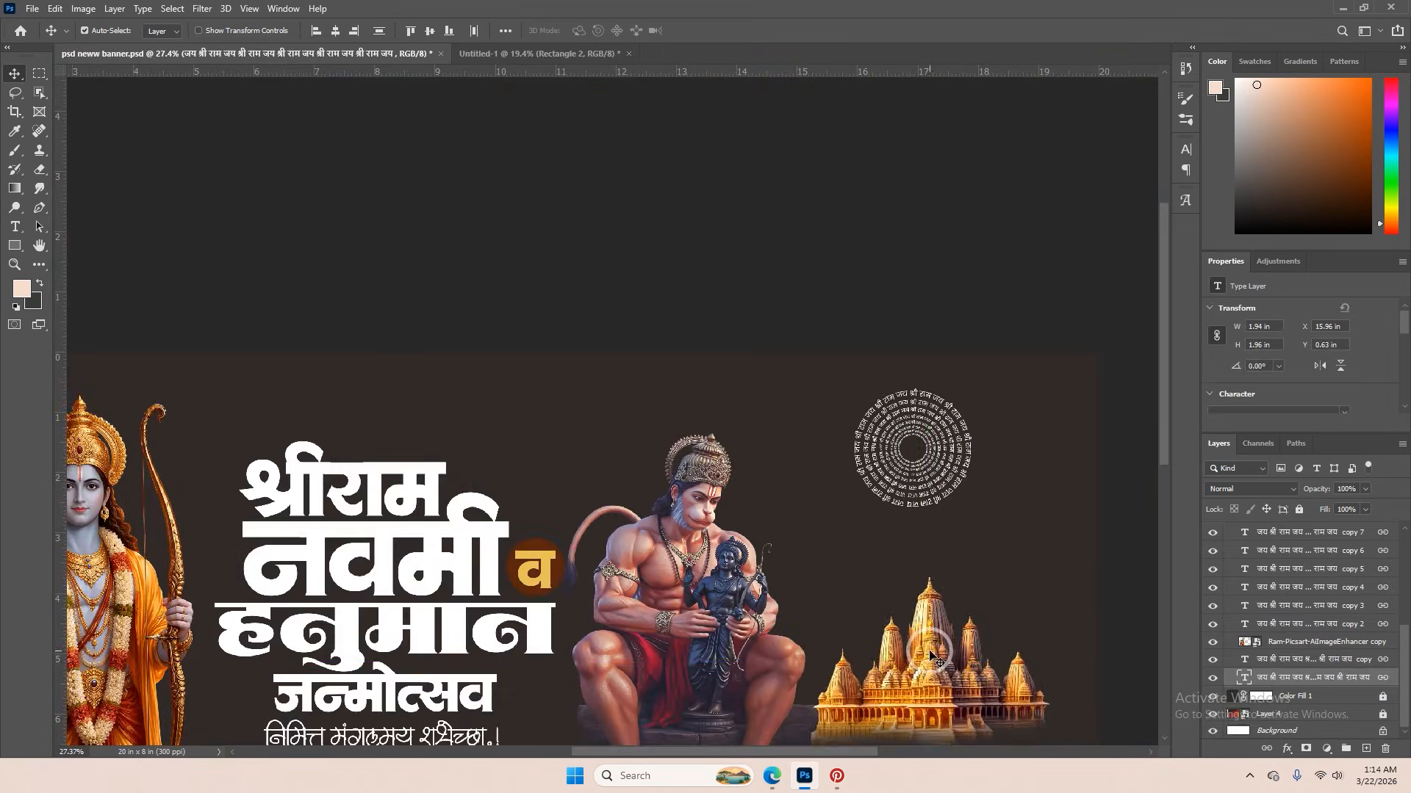
click(571, 54)
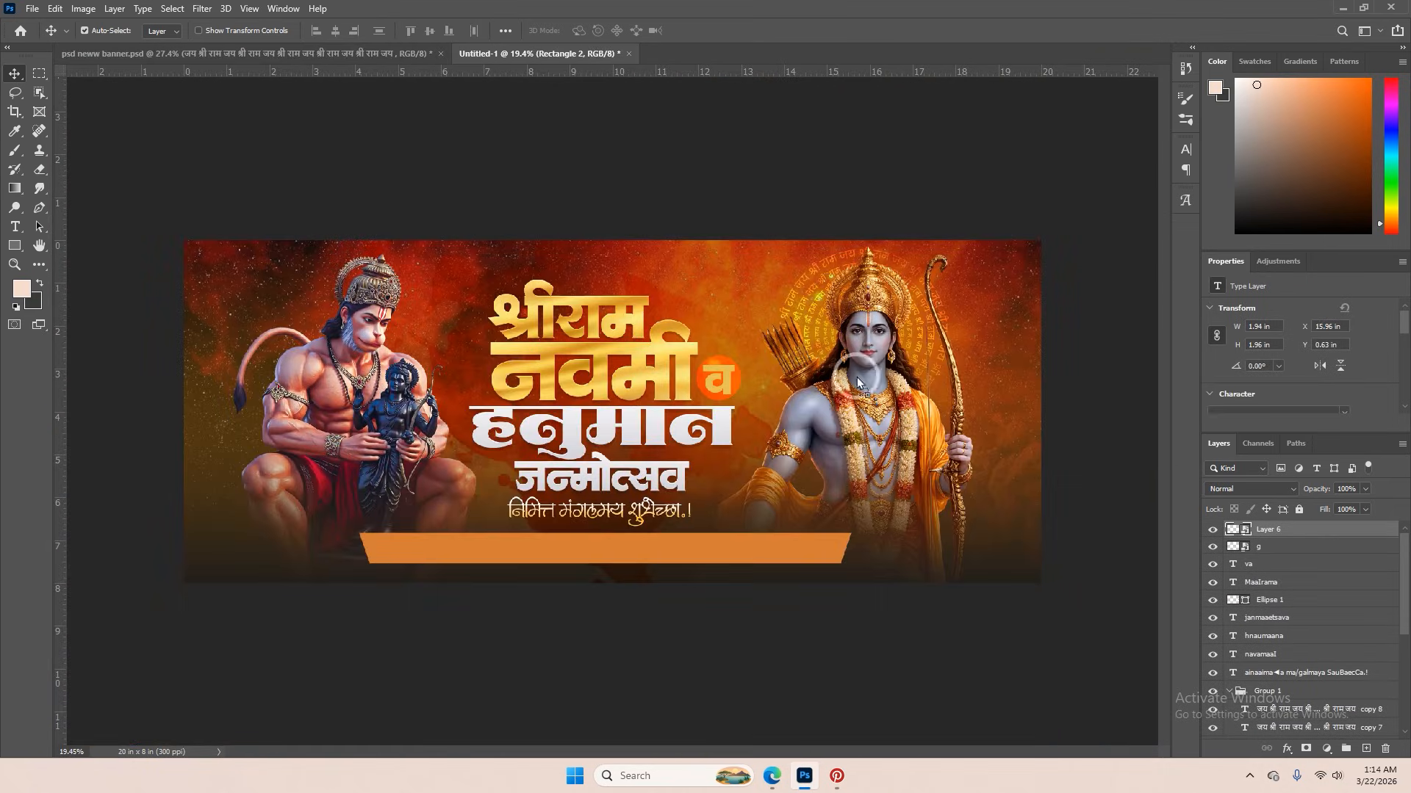
scroll(1301, 639, down, 2)
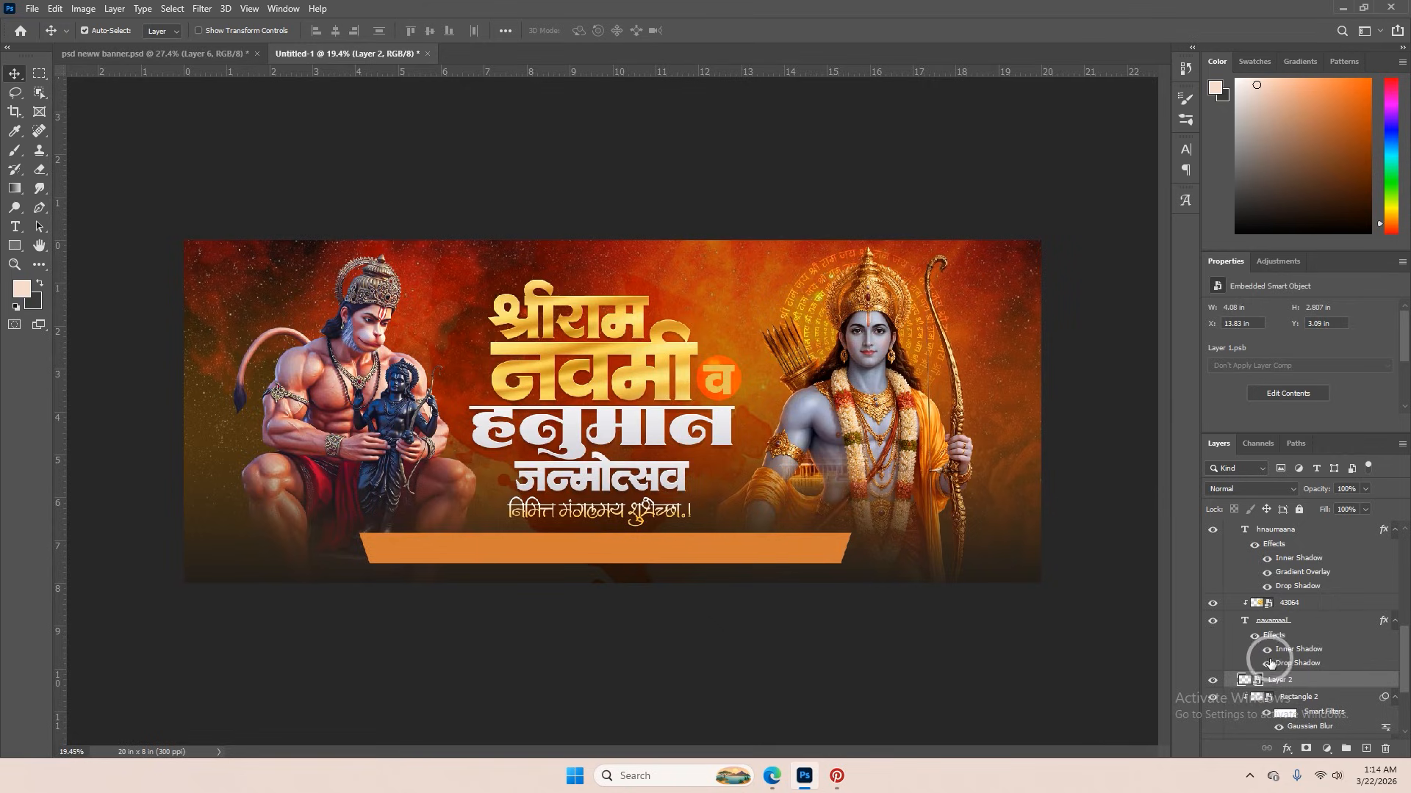
mouse_move(1270, 663)
mouse_down()
mouse_move(1266, 765)
mouse_move(1264, 670)
mouse_up()
- Scale the temple to about 24% and position it behind the Shri Ram figure
key(ctrl+t)
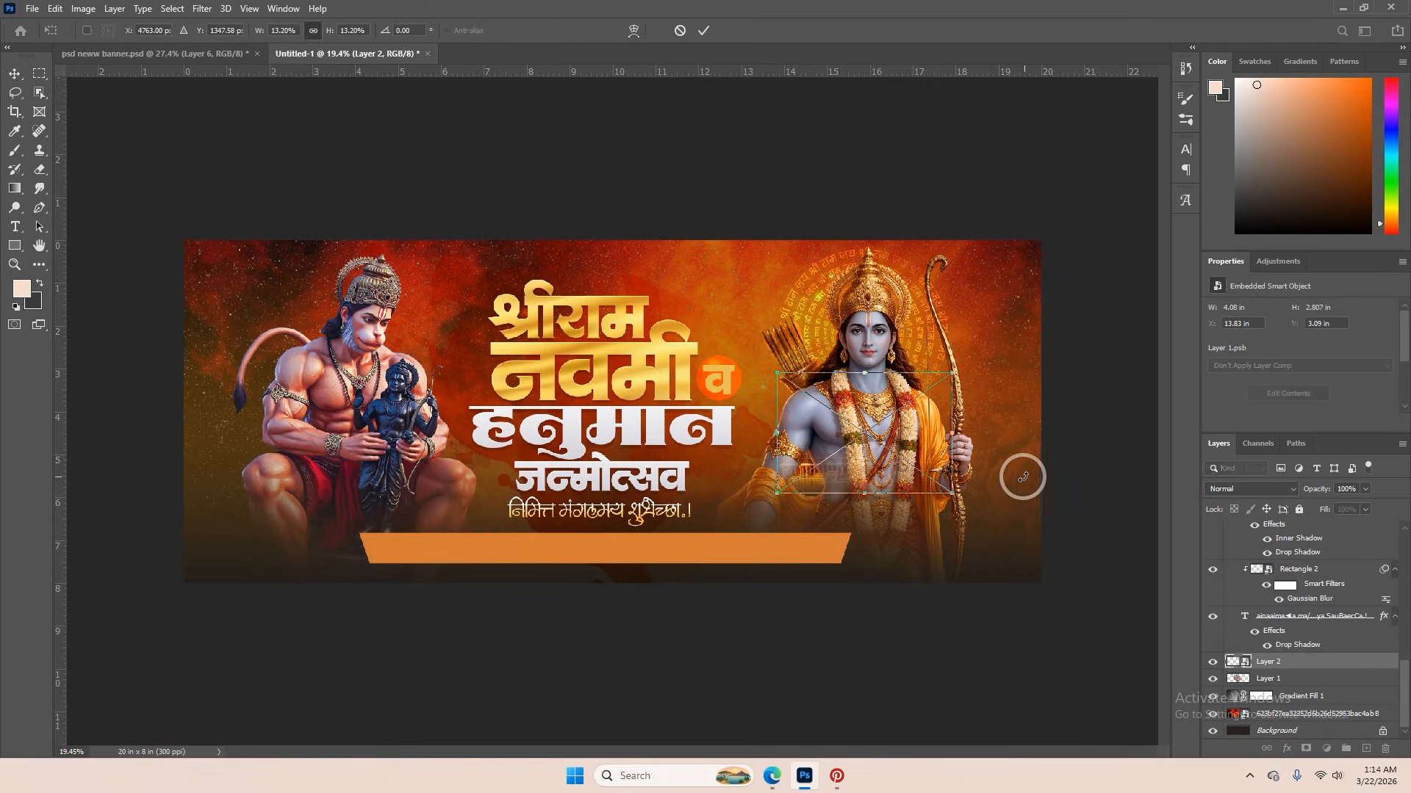
drag(953, 434, 1025, 435)
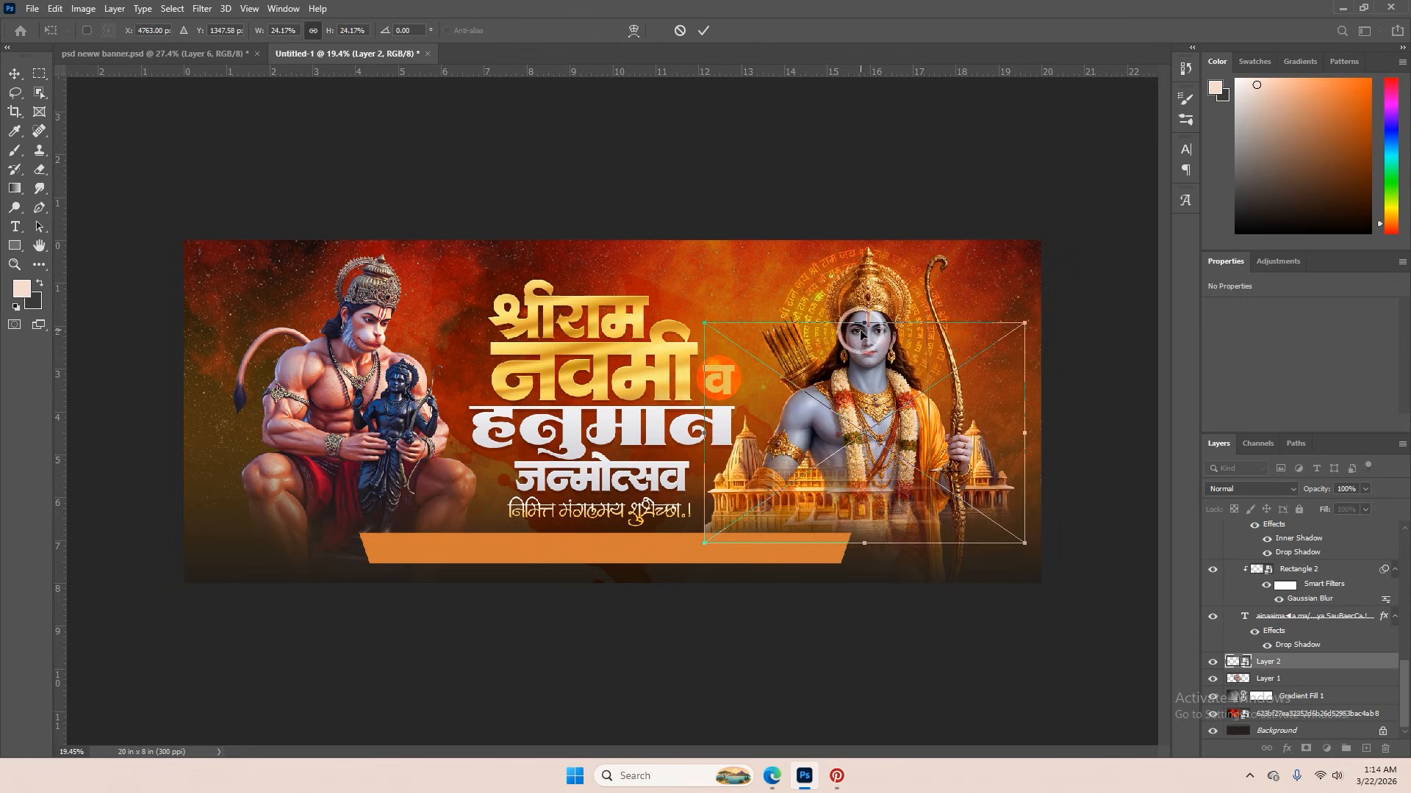
drag(861, 335, 878, 296)
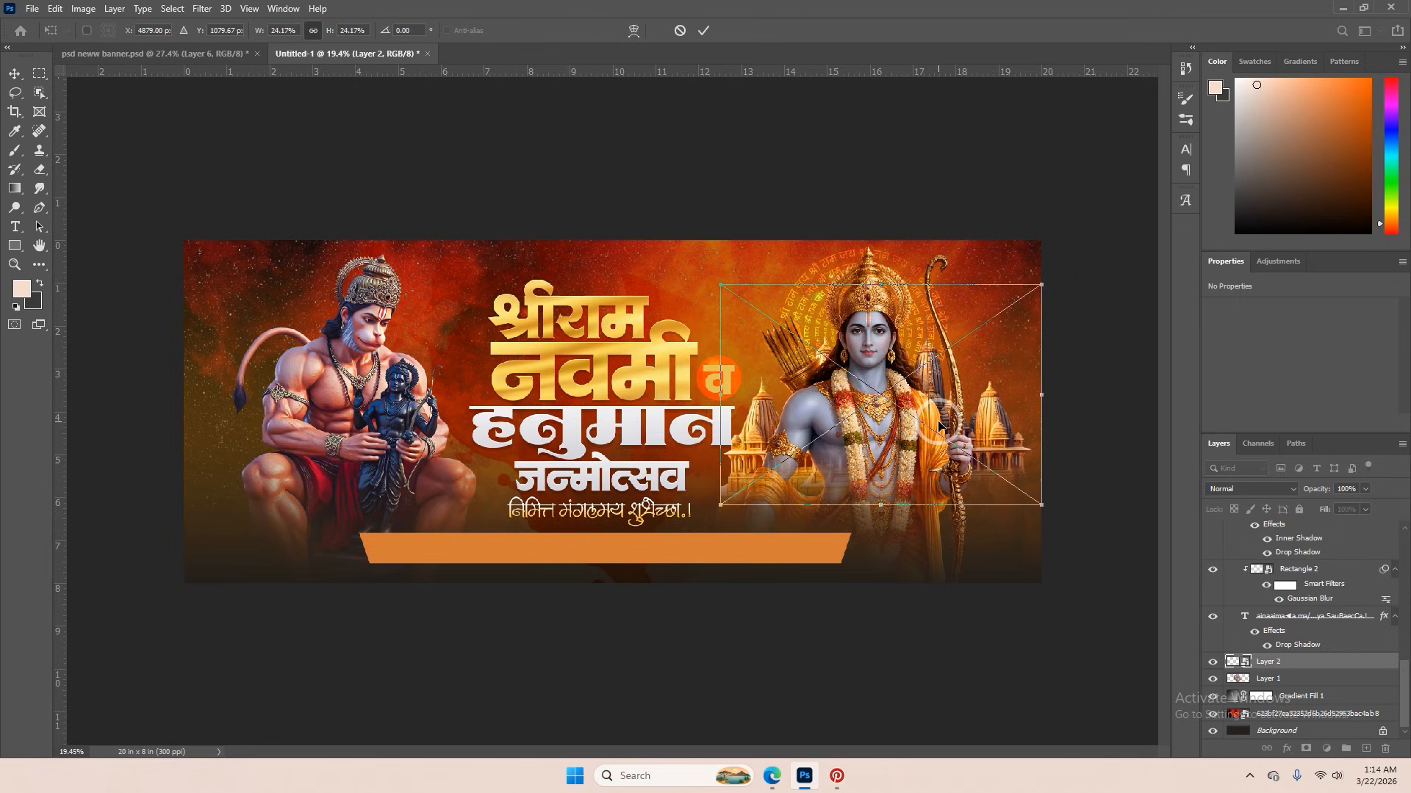
drag(938, 426, 941, 415)
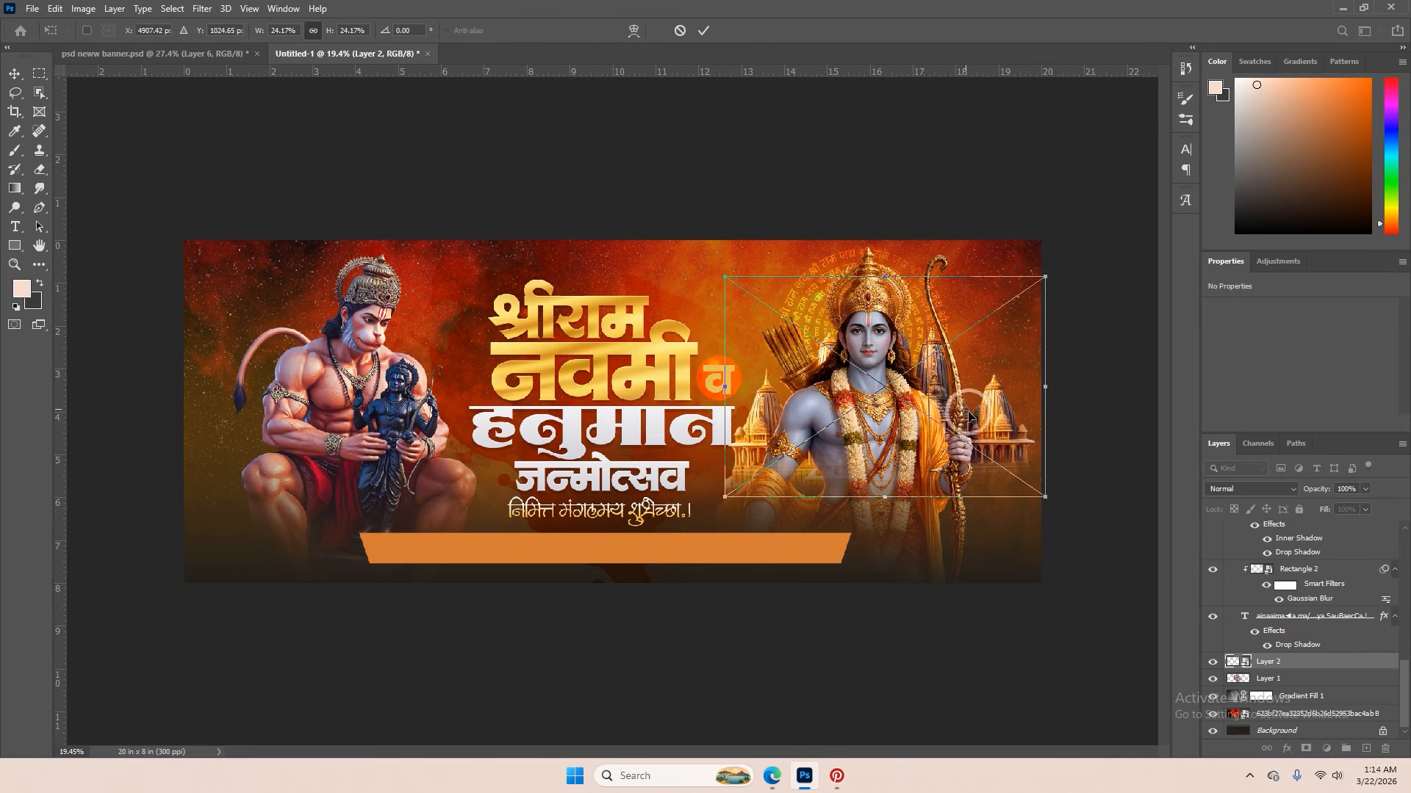
key(ctrl+plus)
click(704, 30)
- Shift the temple slightly sideways and reduce its scale to about 22% behind the Shri Ram figure
scroll(603, 360, up, 3)
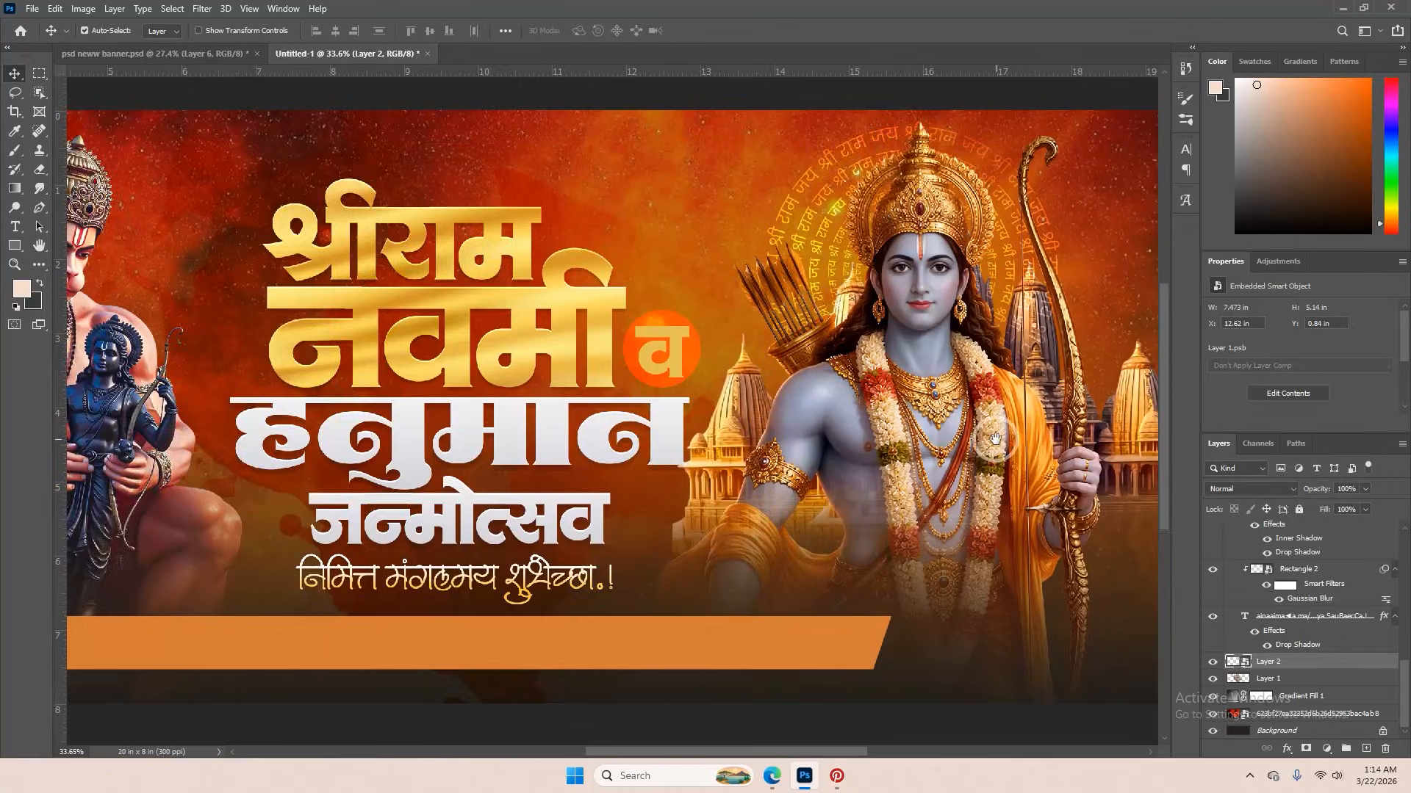
drag(806, 357, 813, 353)
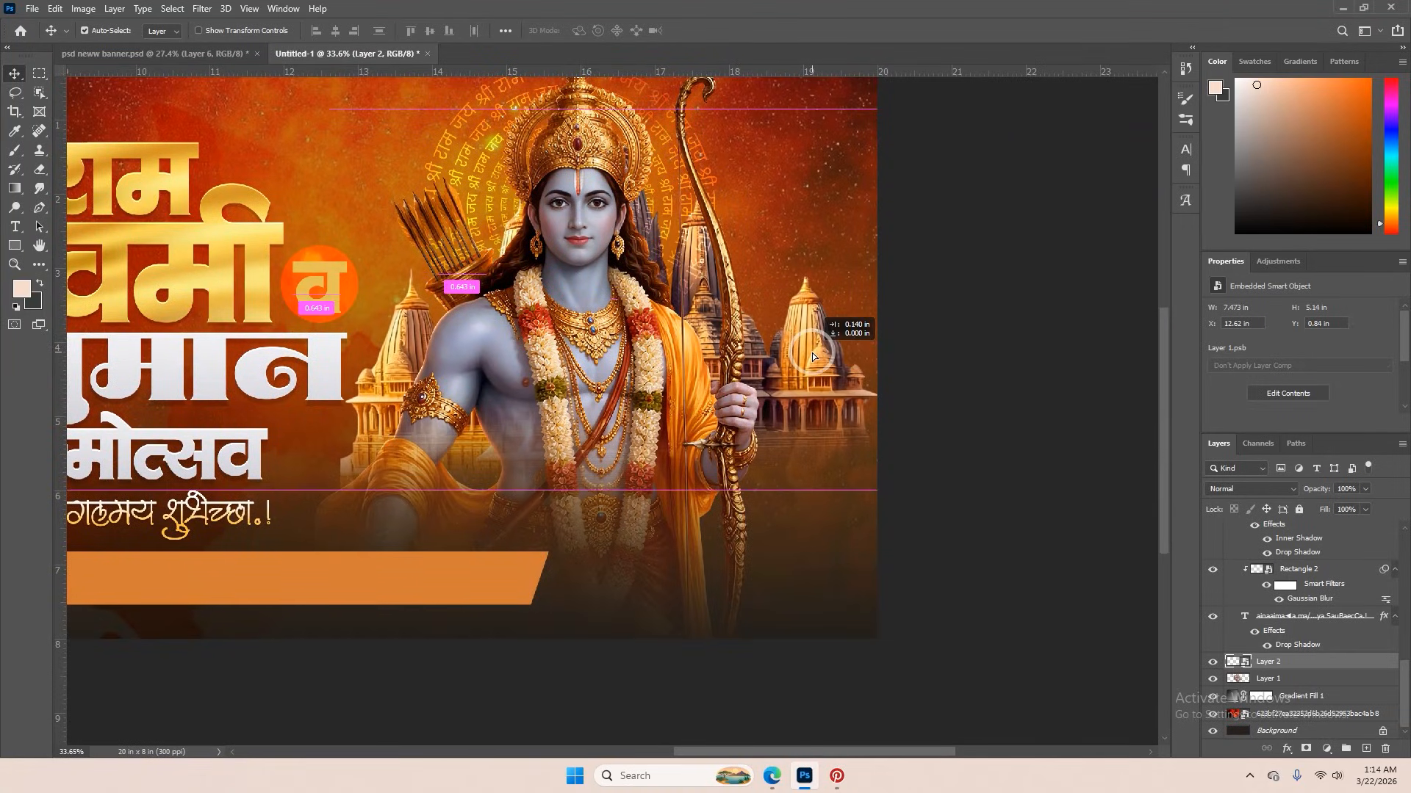
key(ctrl+t)
drag(892, 302, 841, 298)
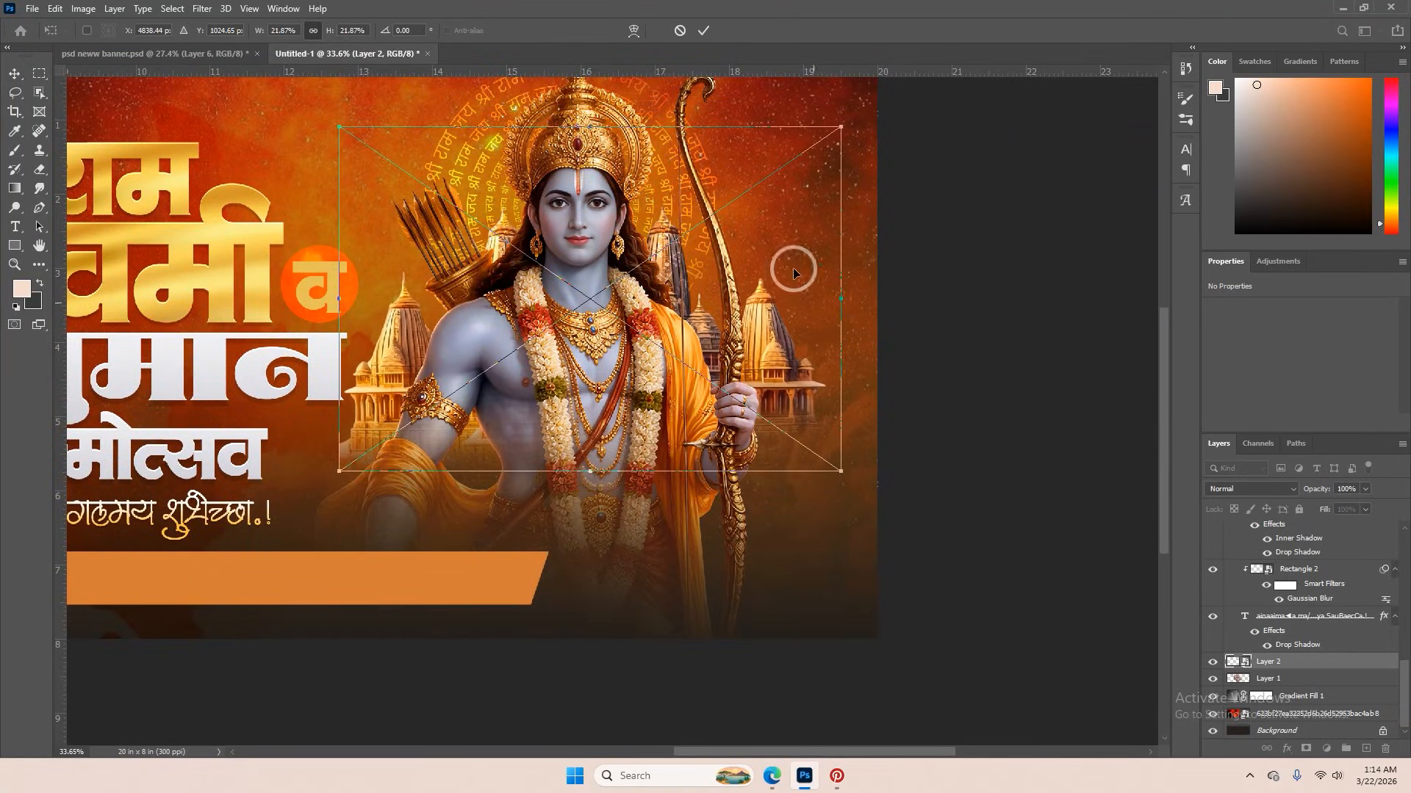
click(703, 33)
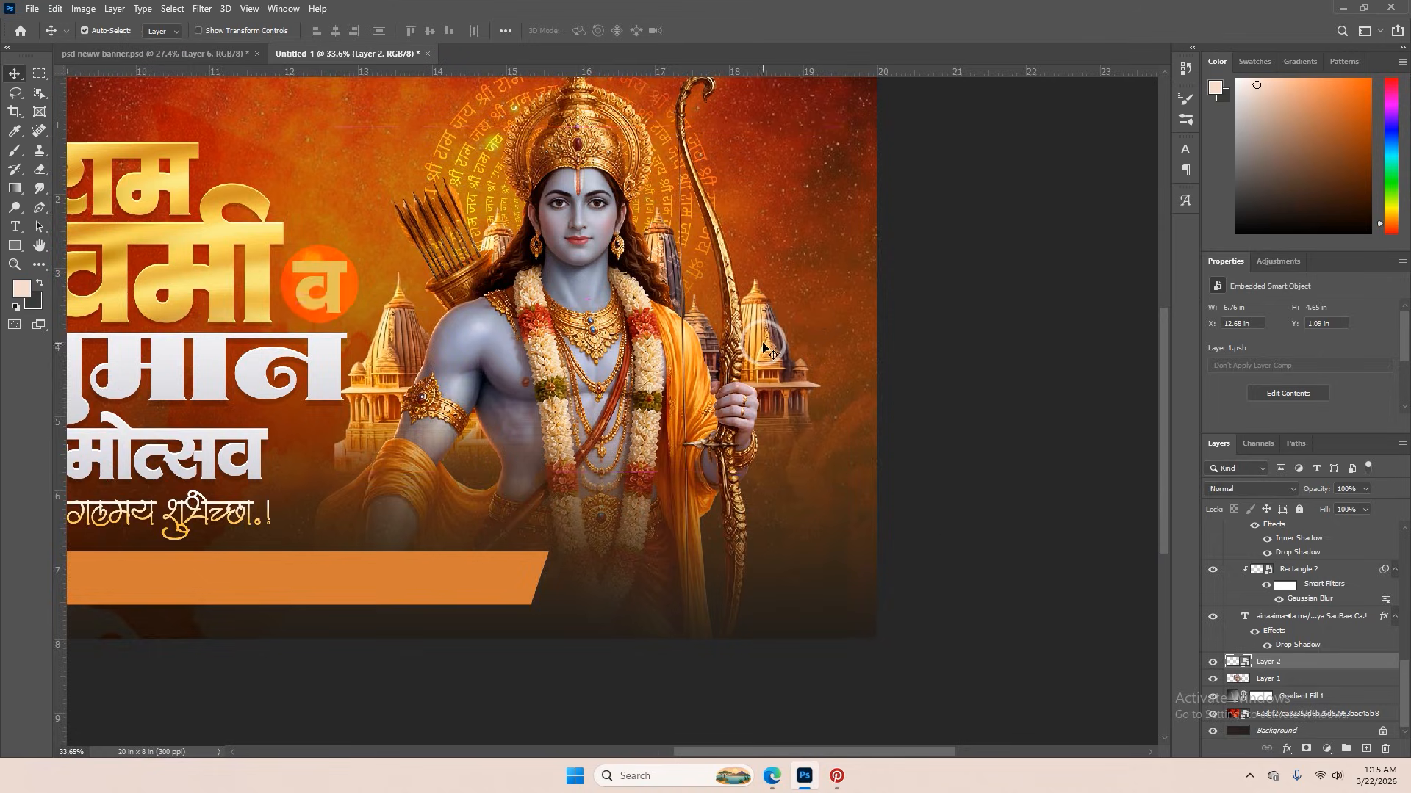
- Add a black layer mask to the temple and paint white with a large soft brush on both sides of Shri Ram
scroll(764, 347, down, 2)
alt+click(1306, 753)
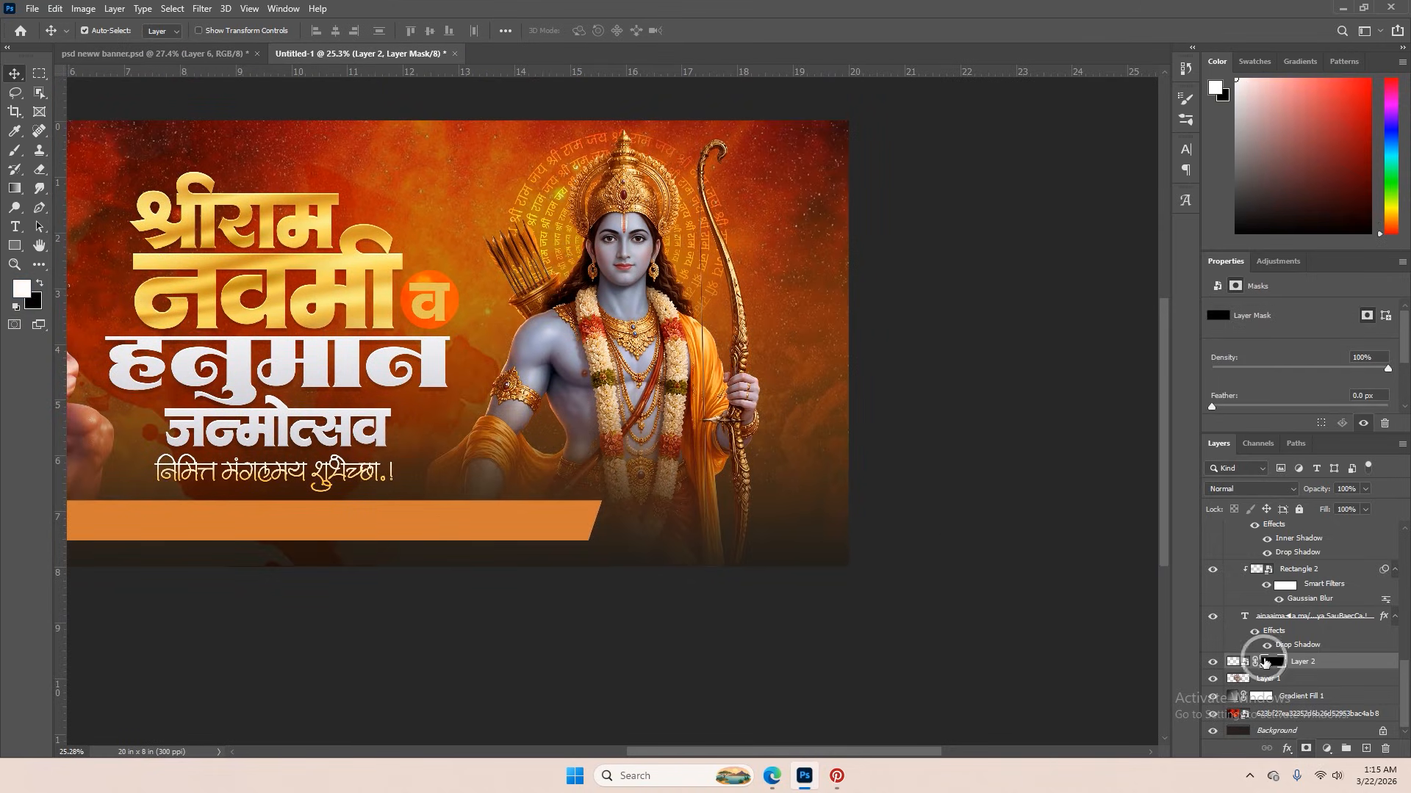
key(b)
right_click(774, 306)
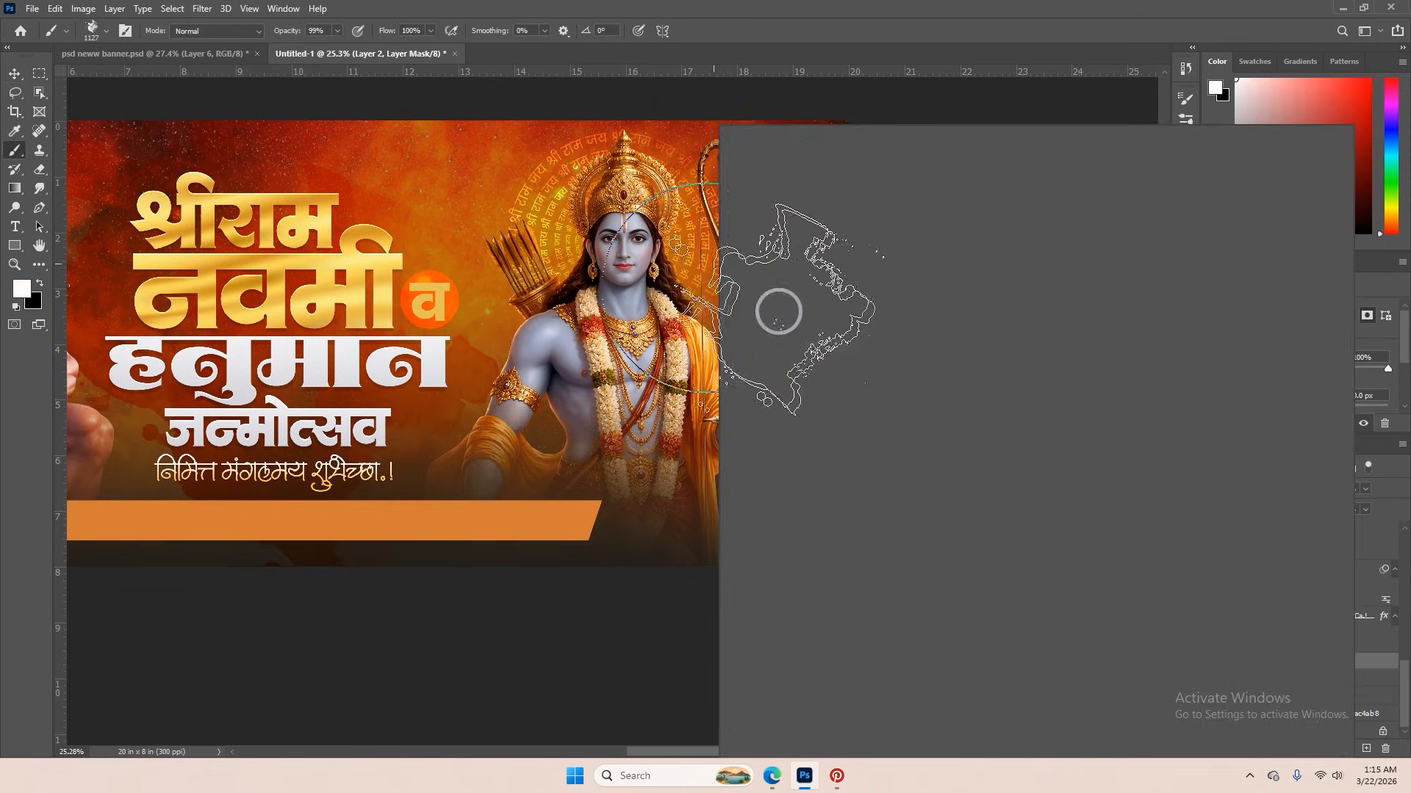
double_click(759, 285)
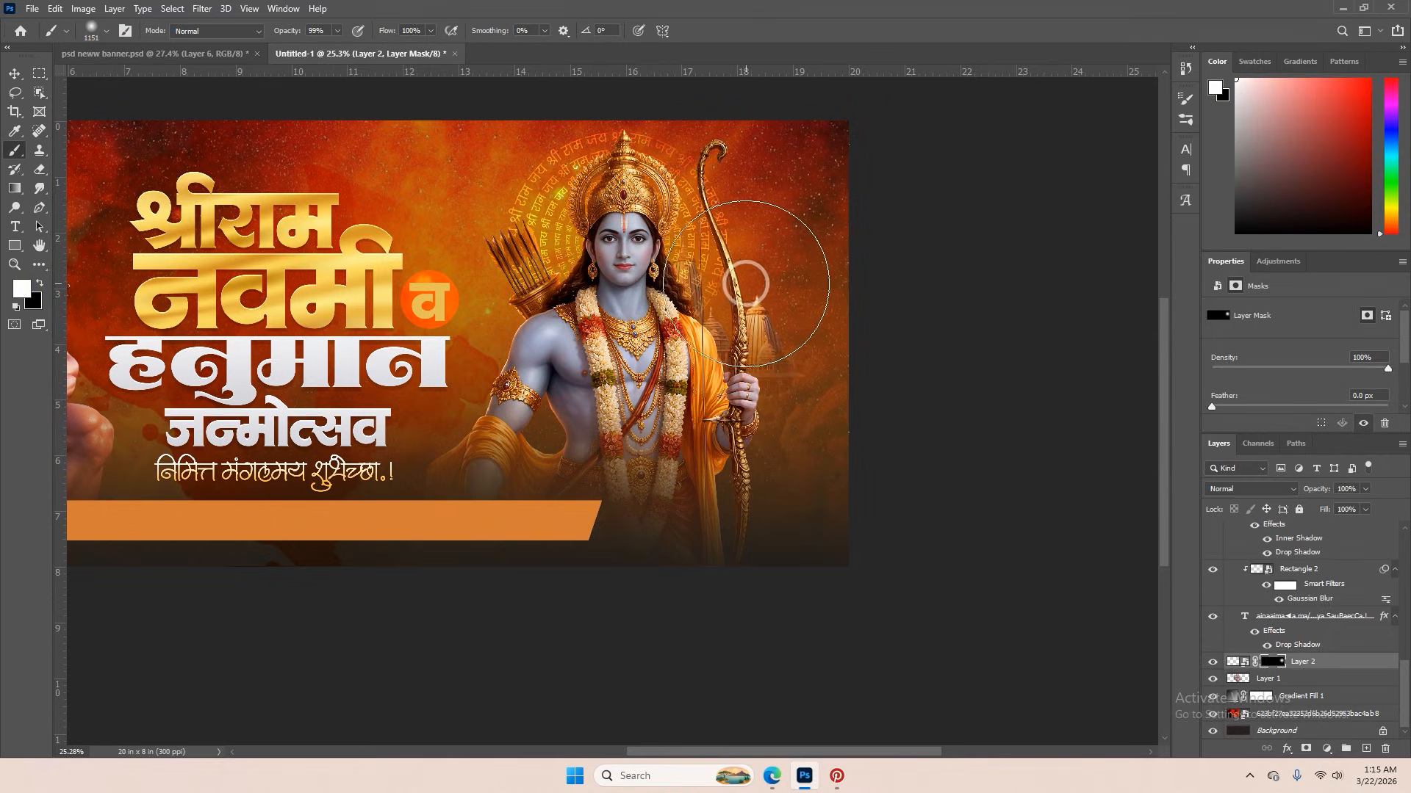
mouse_move(575, 278)
mouse_down()
mouse_move(485, 345)
mouse_move(518, 316)
mouse_move(536, 321)
mouse_up()
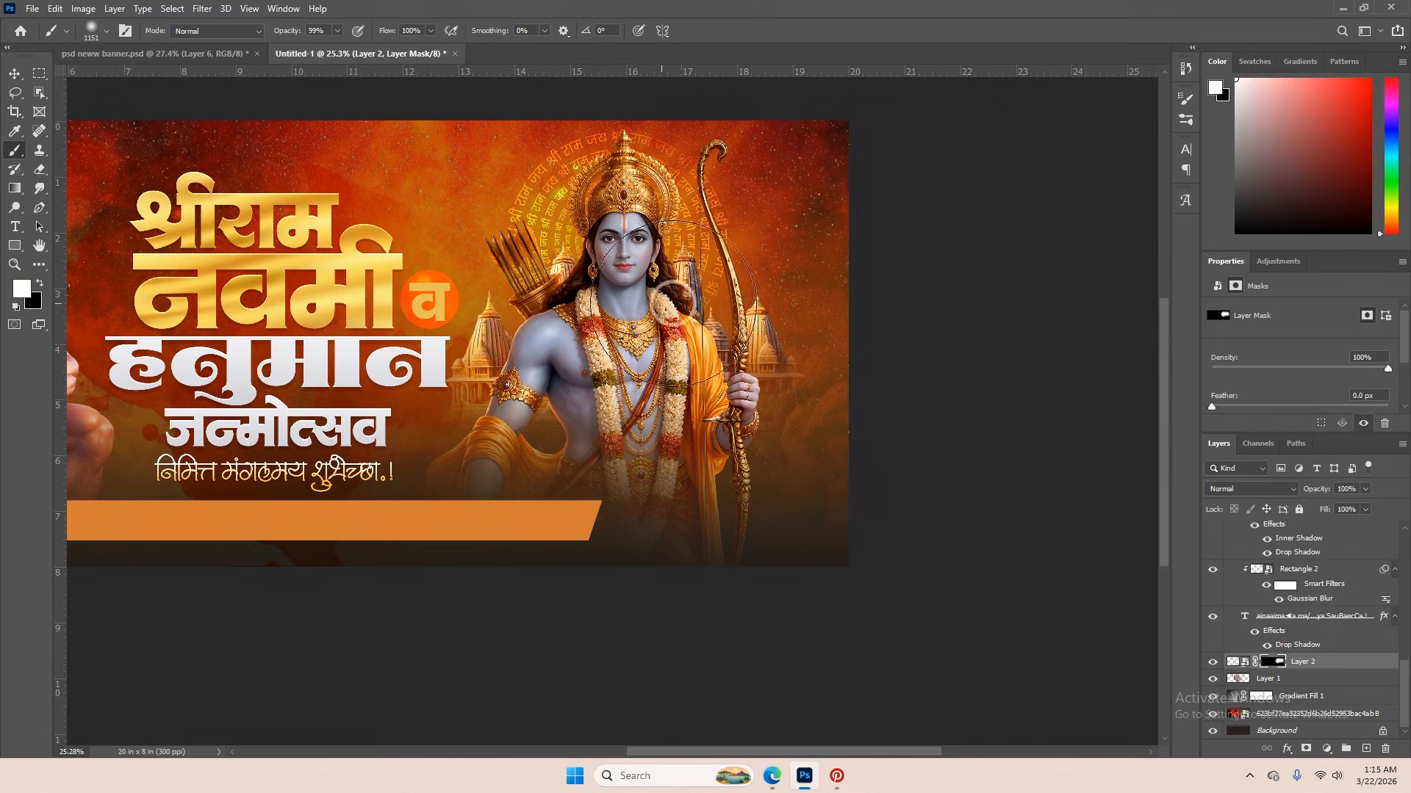
- Nudge the masked temple slightly to the right and down behind Shri Ram
ctrl+click(786, 360)
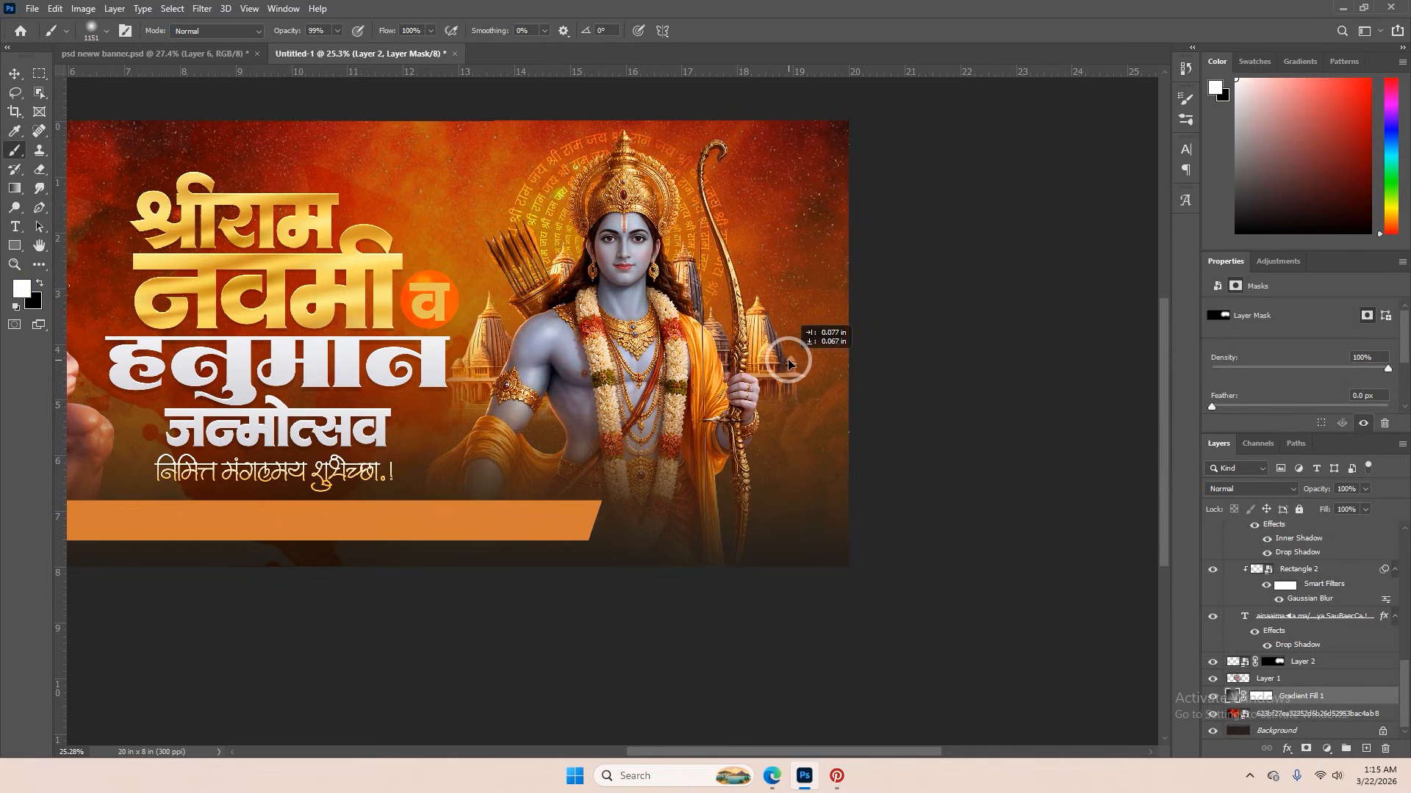
alt+click(788, 359)
ctrl+click(783, 363)
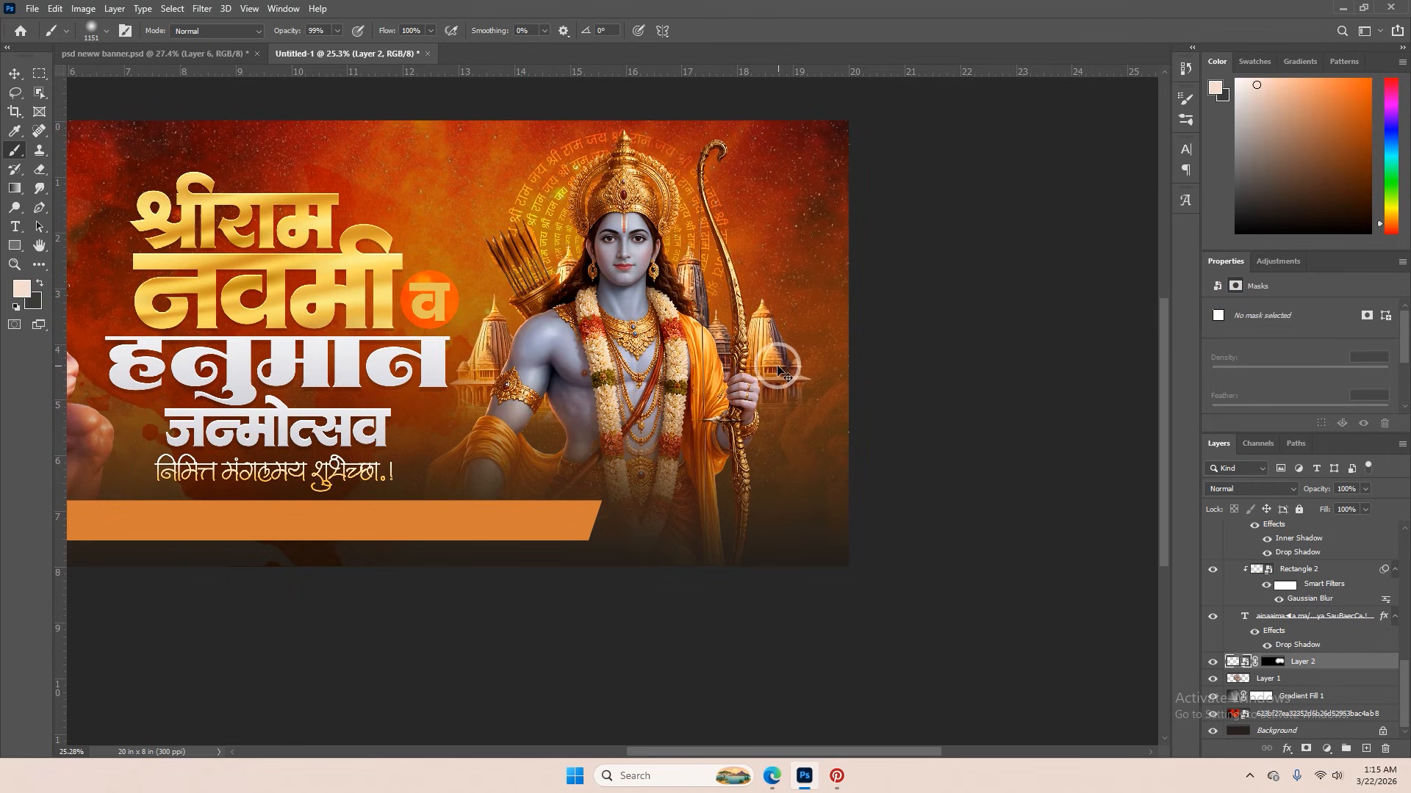
scroll(664, 412, down, 2)
scroll(525, 430, up, 2)
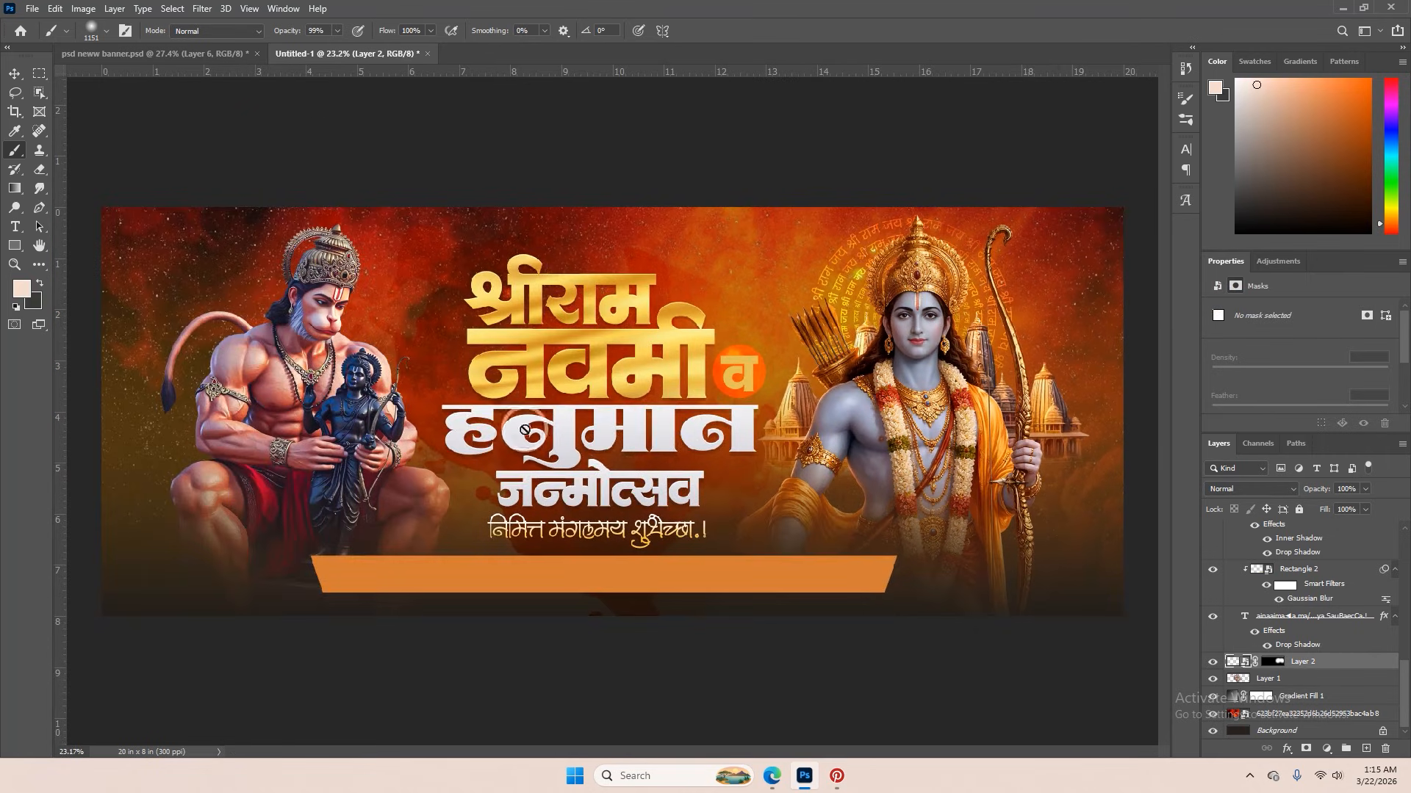
- Select the Gradient Fill 1 layer and open the JPG of a stone temple in a green valley with a waterfall
click(1297, 694)
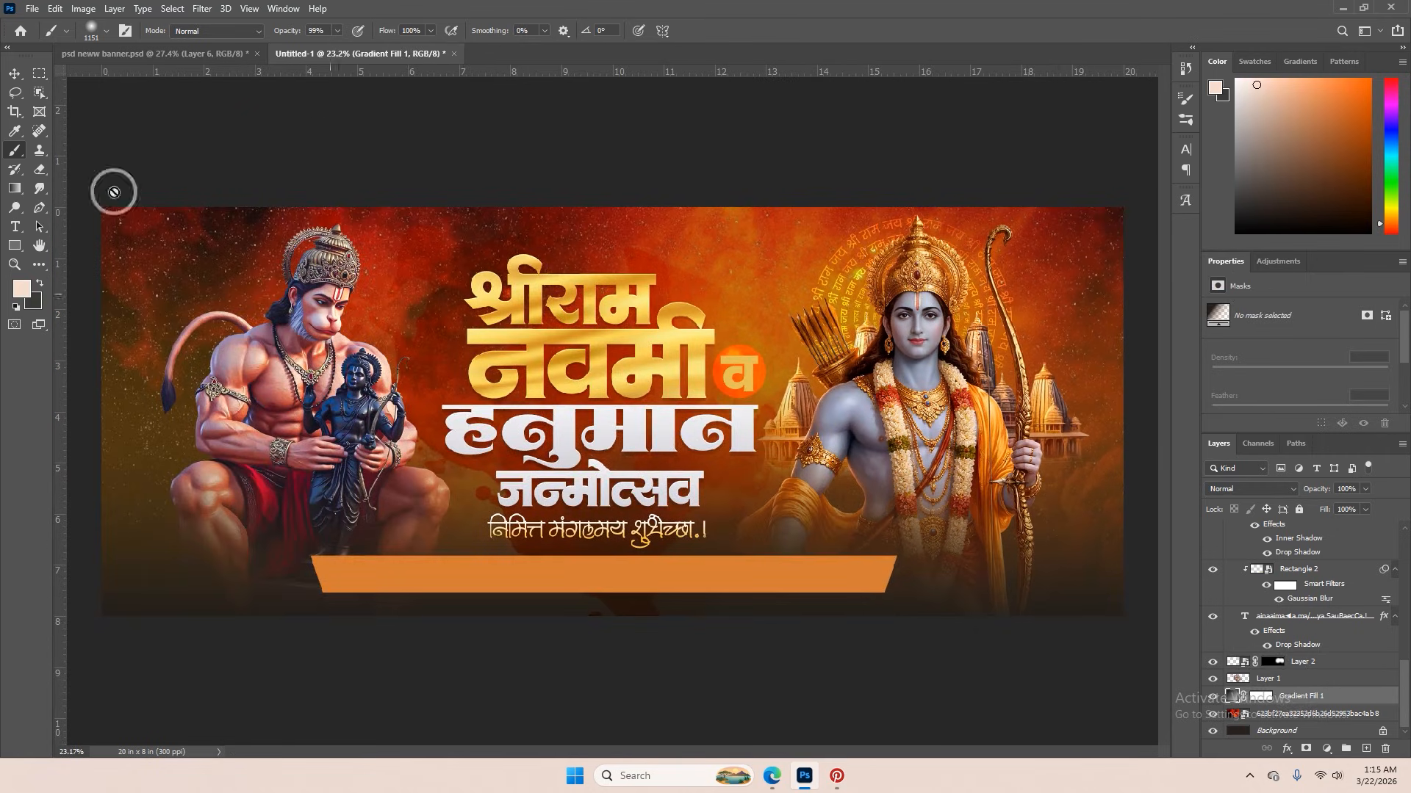
click(29, 9)
click(51, 37)
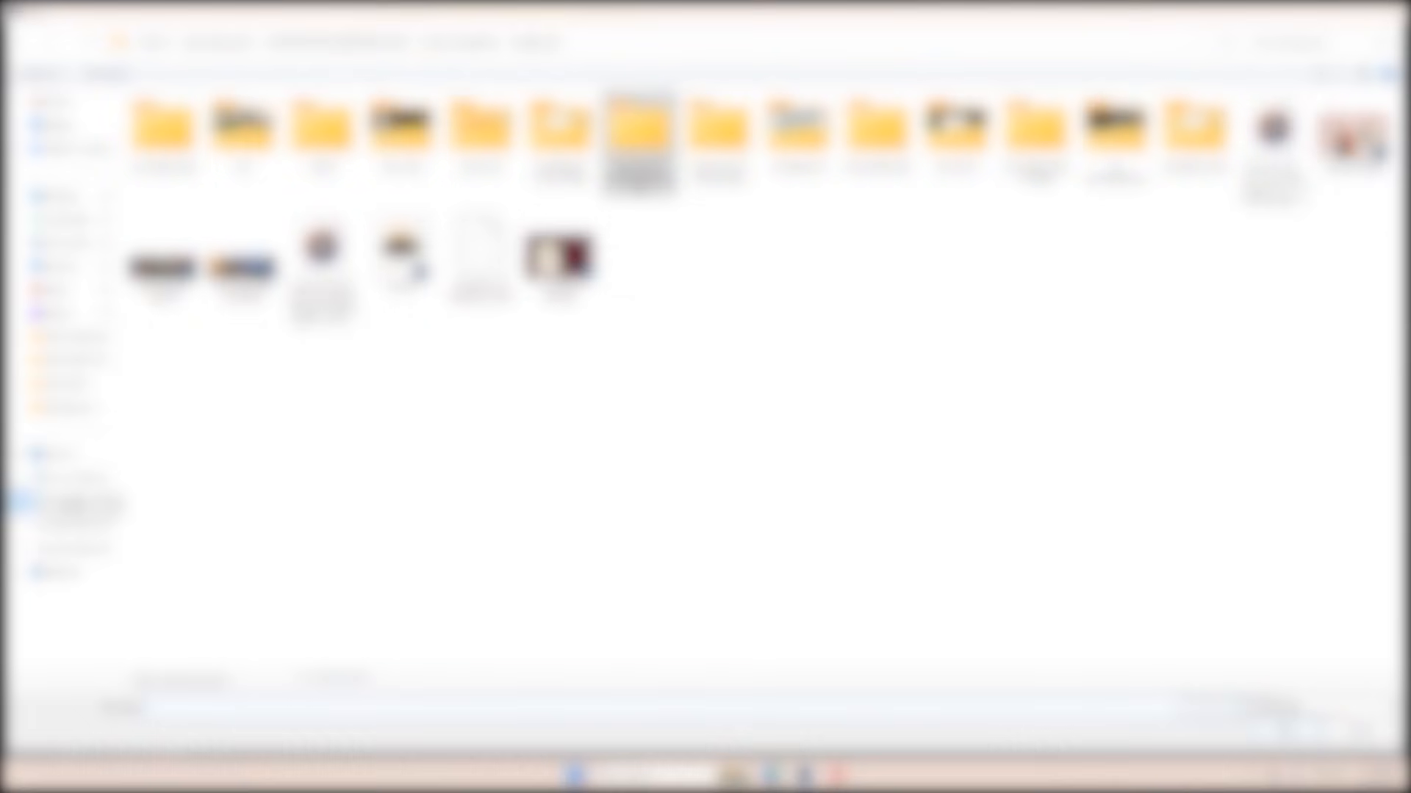
click(66, 498)
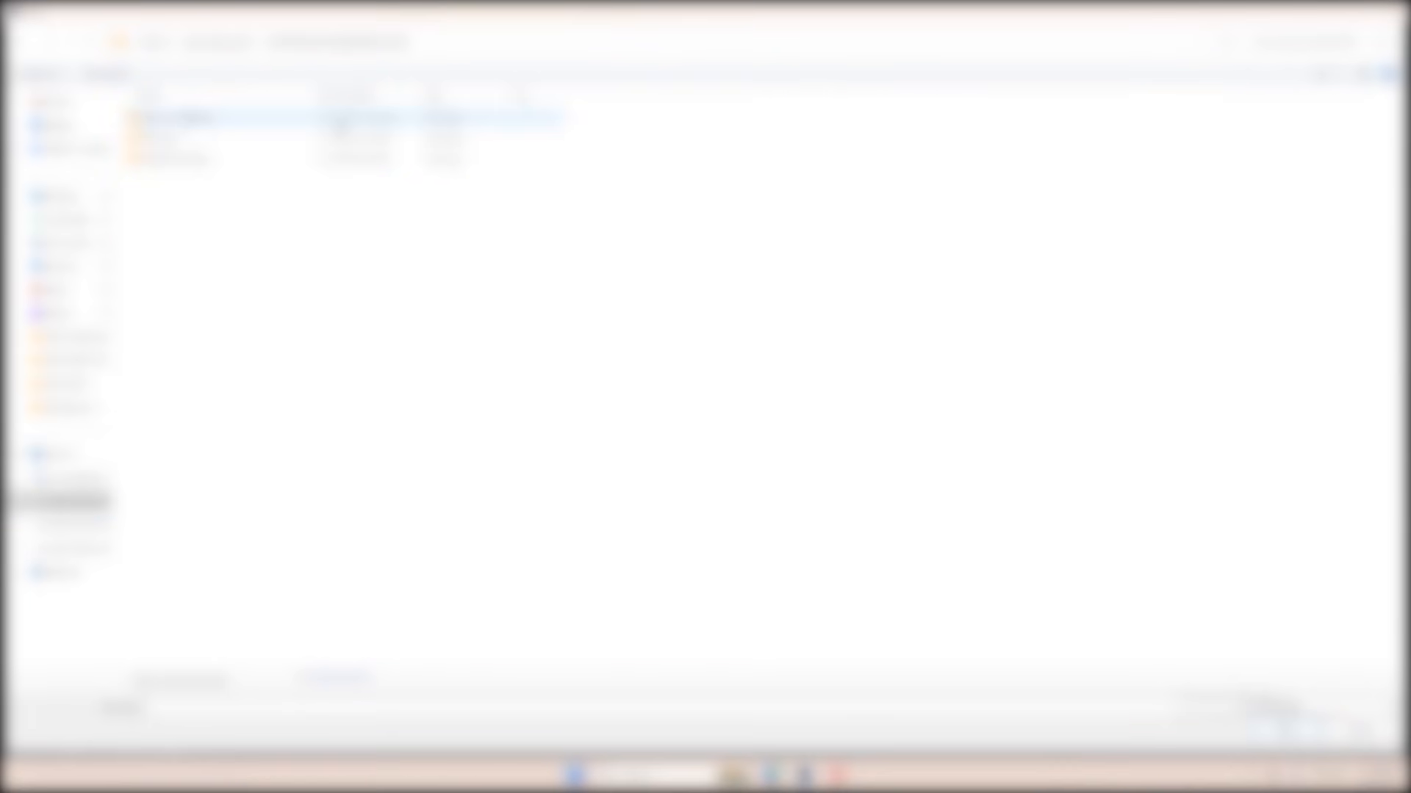
double_click(180, 120)
double_click(549, 153)
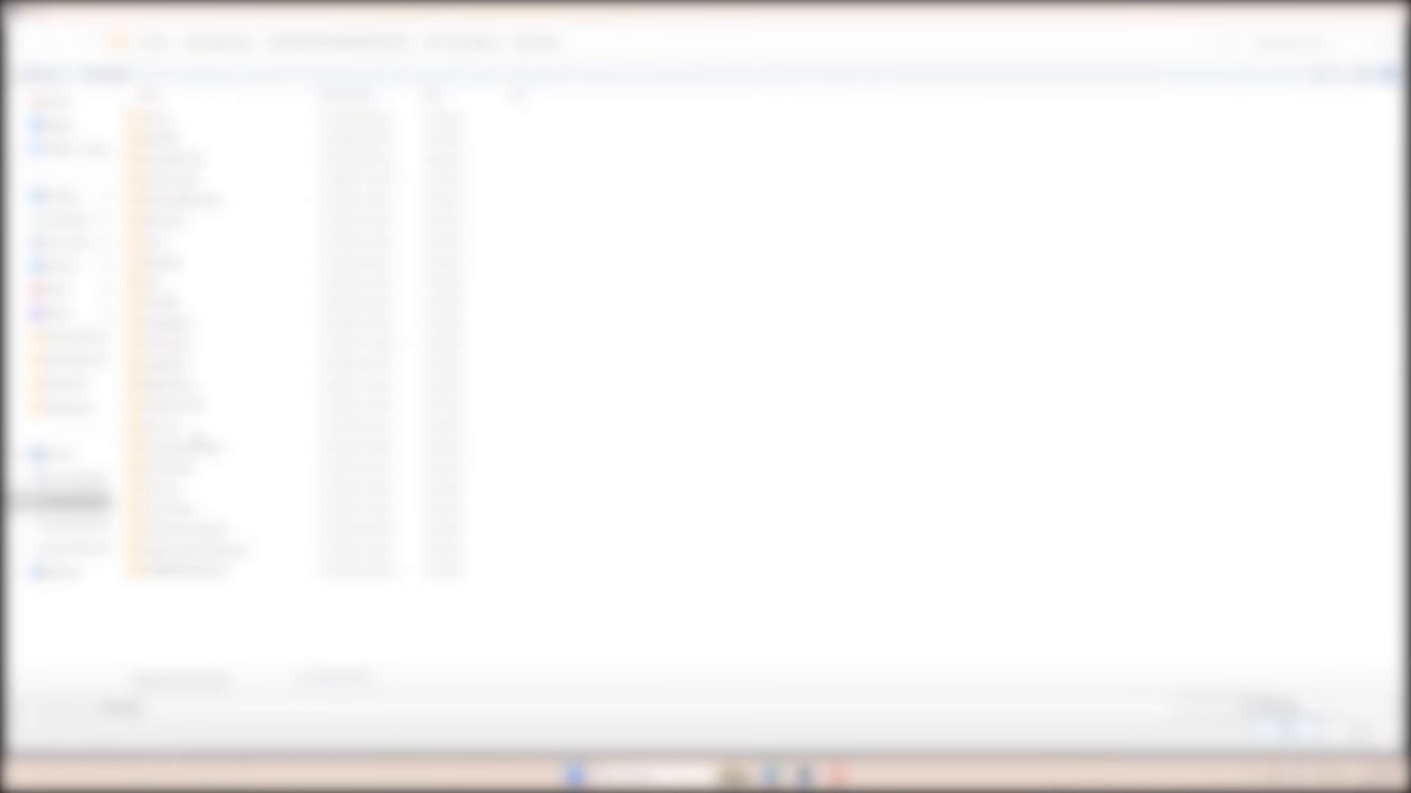
double_click(169, 427)
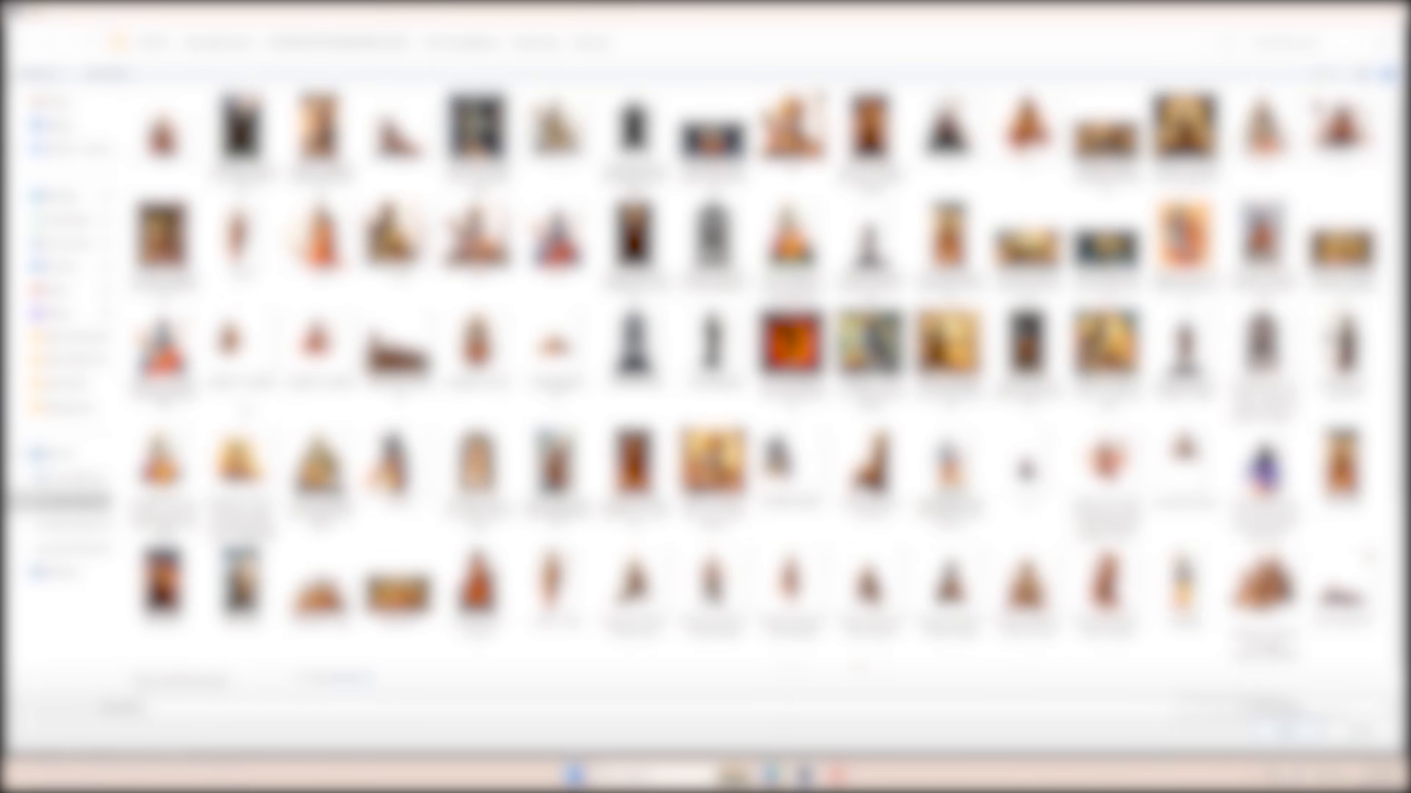
double_click(241, 139)
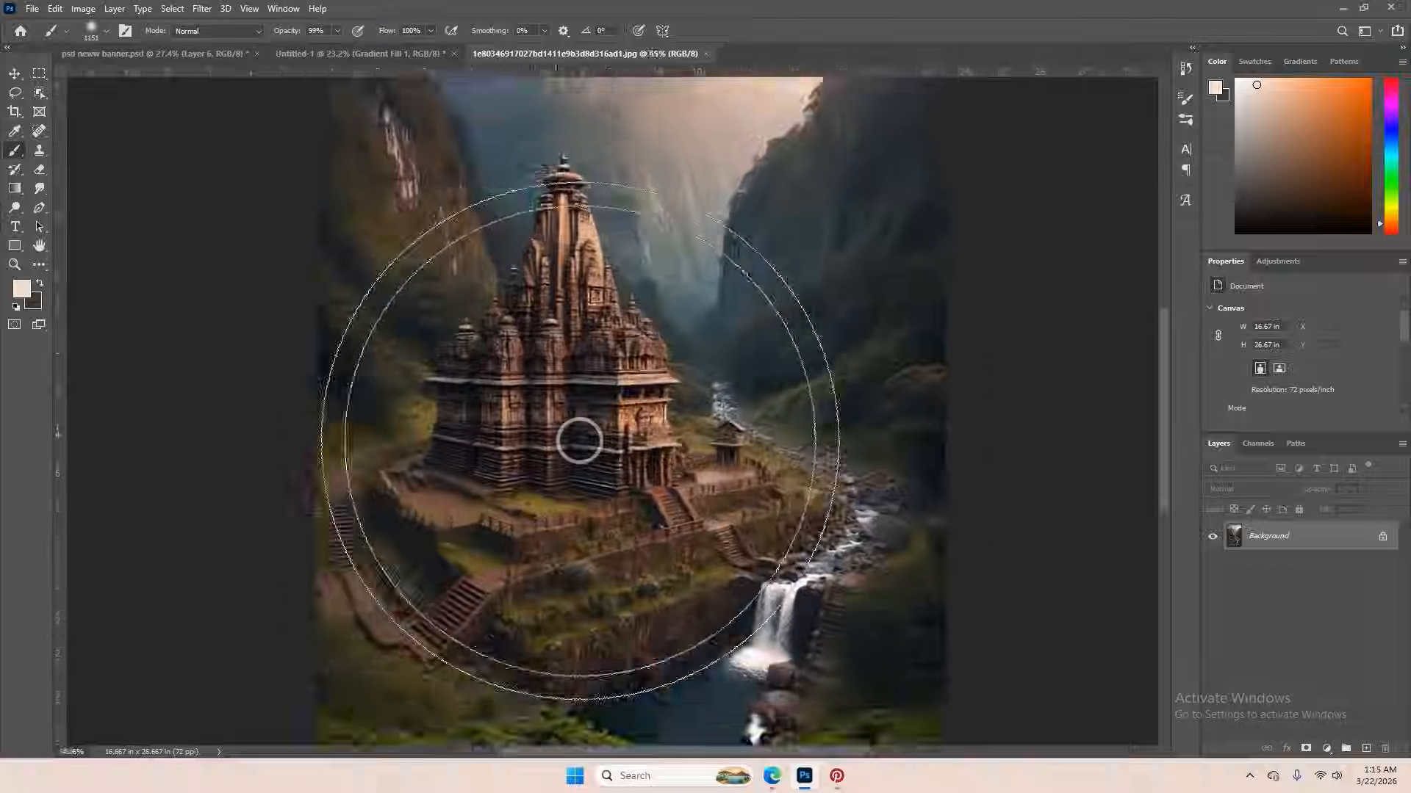
- Unlock the Background layer of the valley temple image and convert it to a Smart Object
key(ctrl+0)
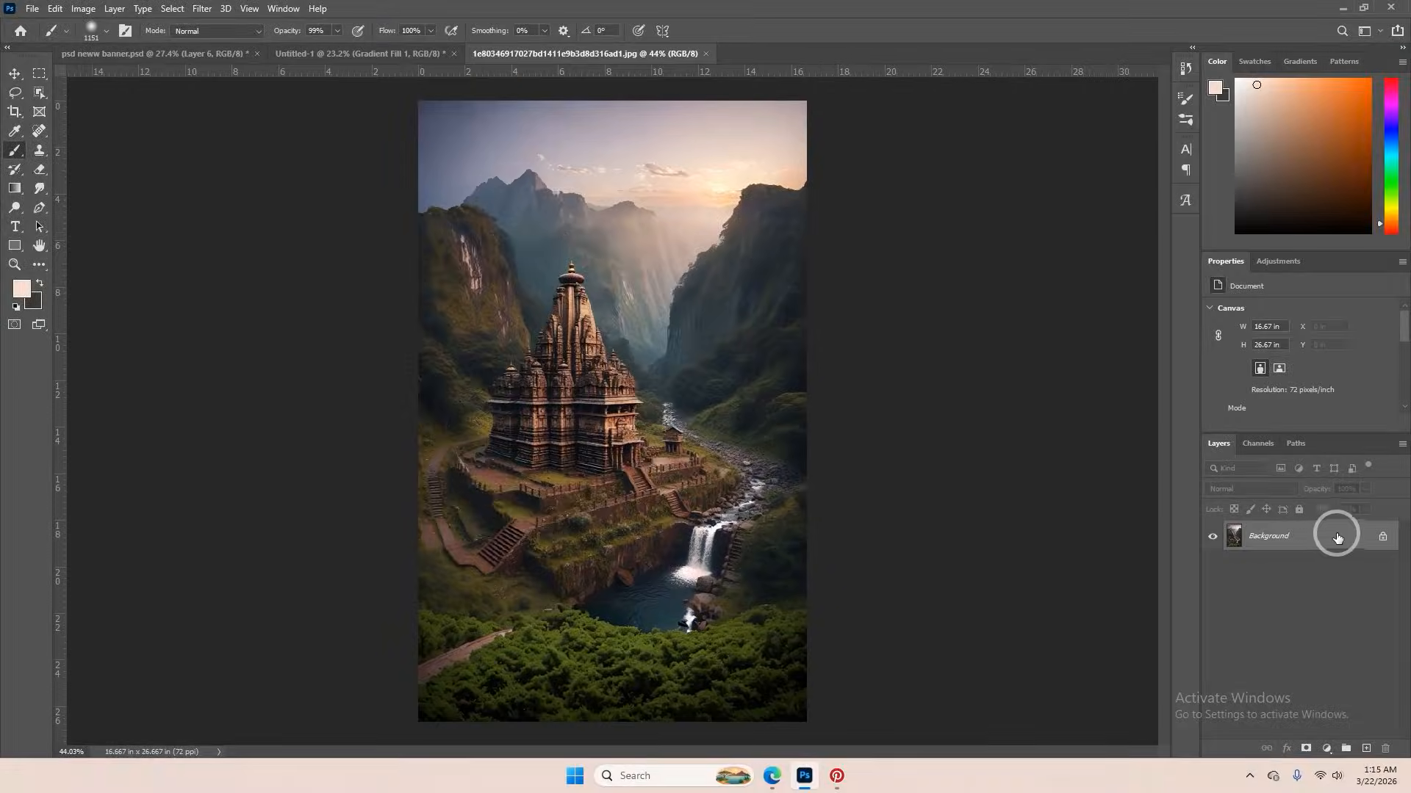
click(1386, 538)
right_click(1385, 538)
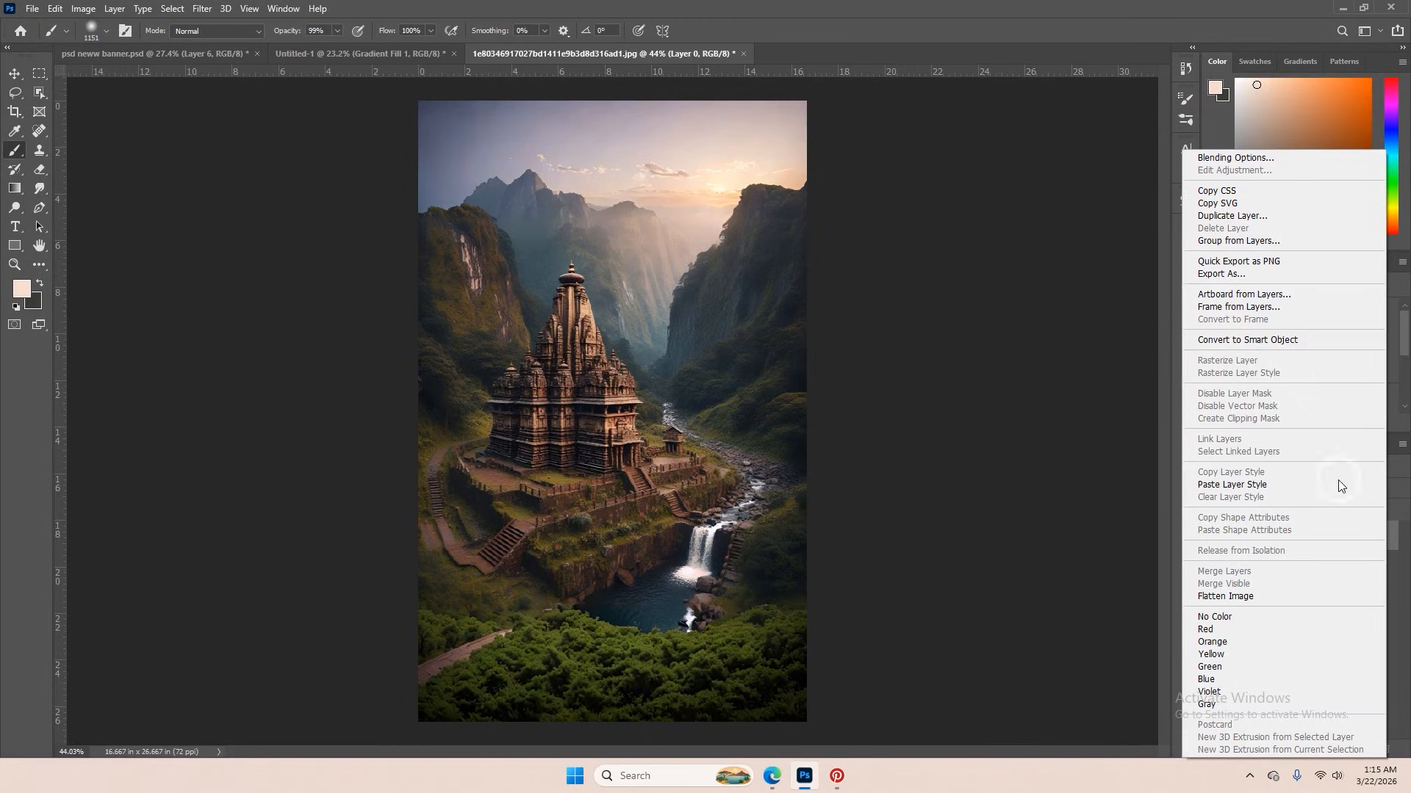
click(1243, 342)
- Copy the valley temple Smart Object into the Untitled-1 banner directly above the Gradient Fill 1 layer
click(14, 74)
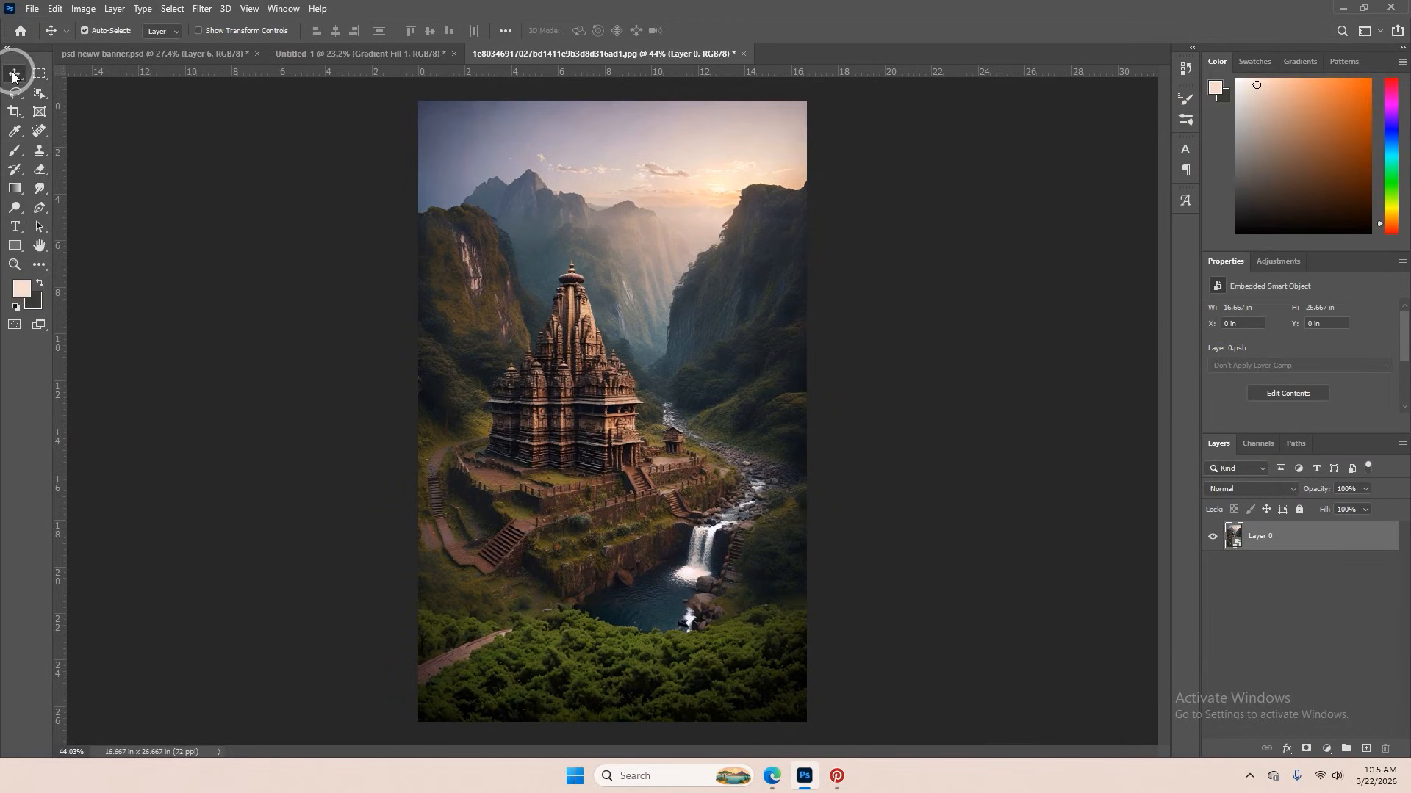
click(283, 54)
scroll(1306, 665, down, 2)
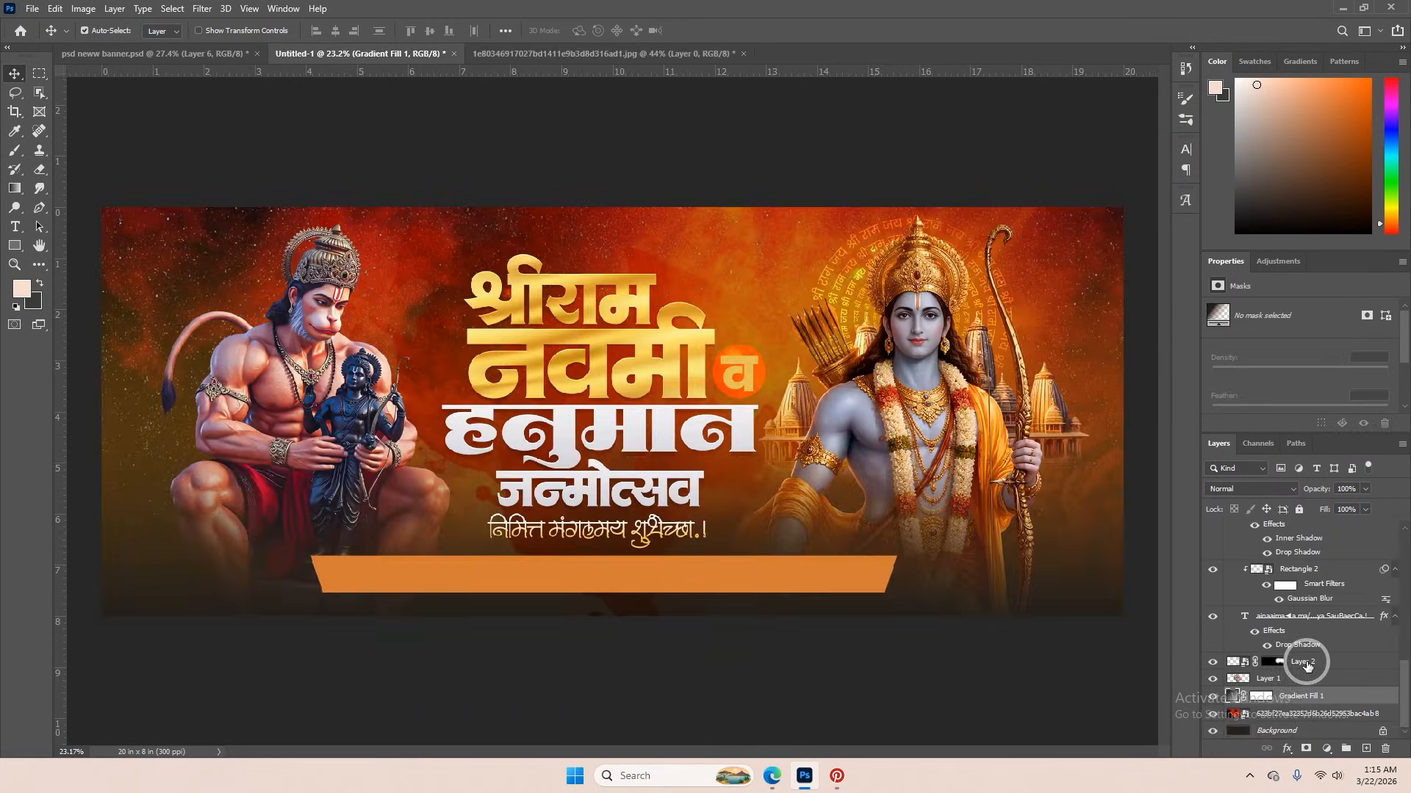
scroll(1113, 581, down, 2)
key(ctrl+v)
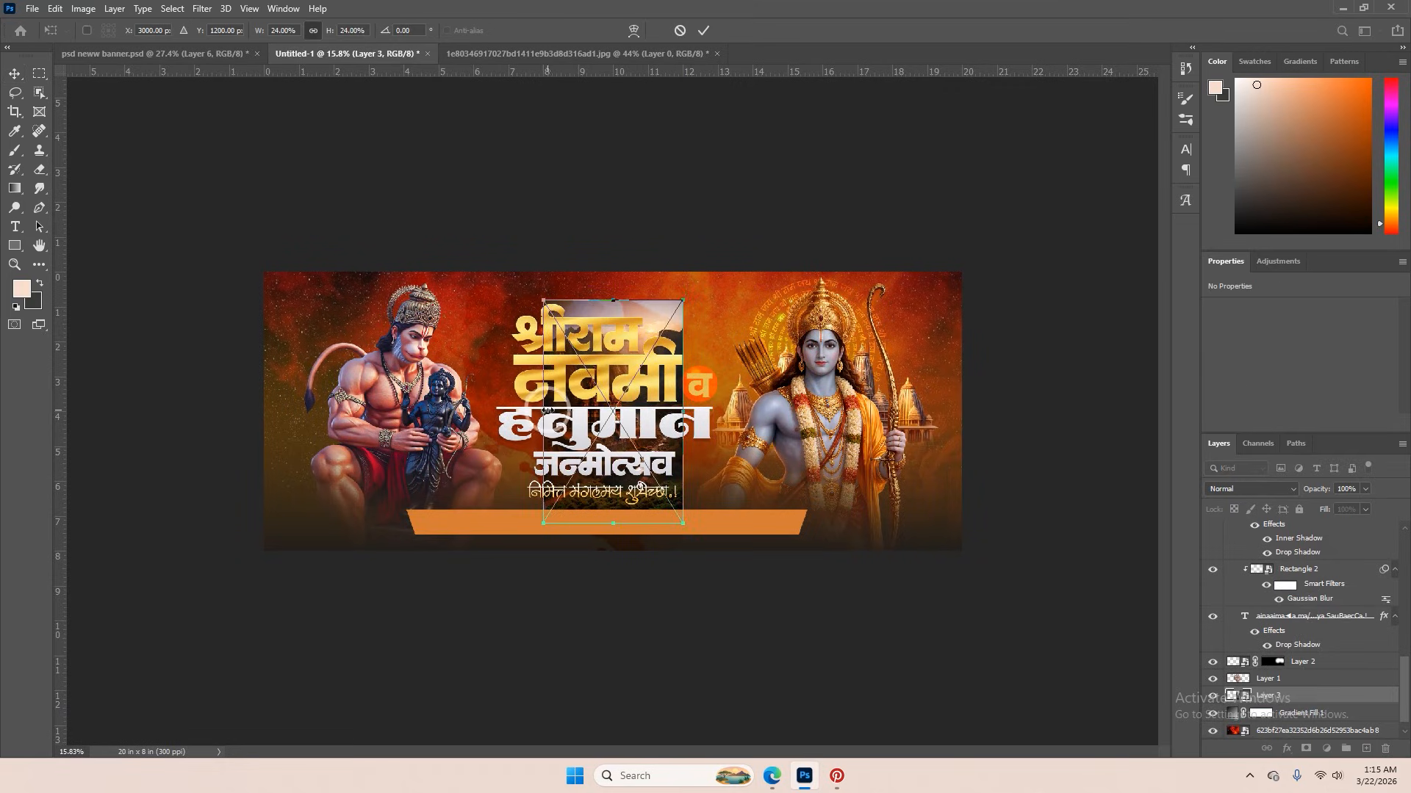
- Enlarge the pasted temple to about 8.19 × 13.1 in behind Hanuman and set its blend mode to Color Dodge
key(ctrl+t)
drag(353, 411, 219, 371)
click(703, 30)
click(1271, 487)
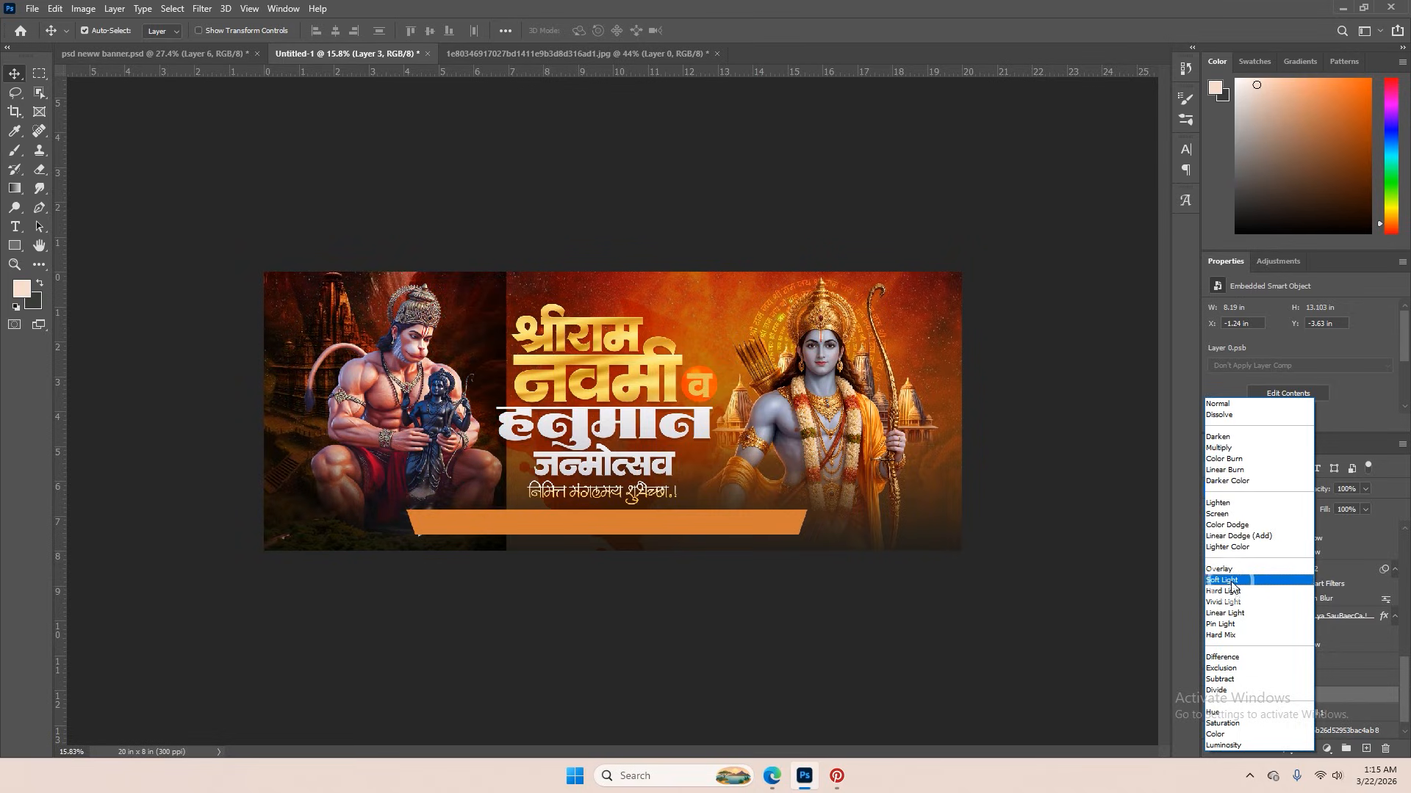
click(1229, 526)
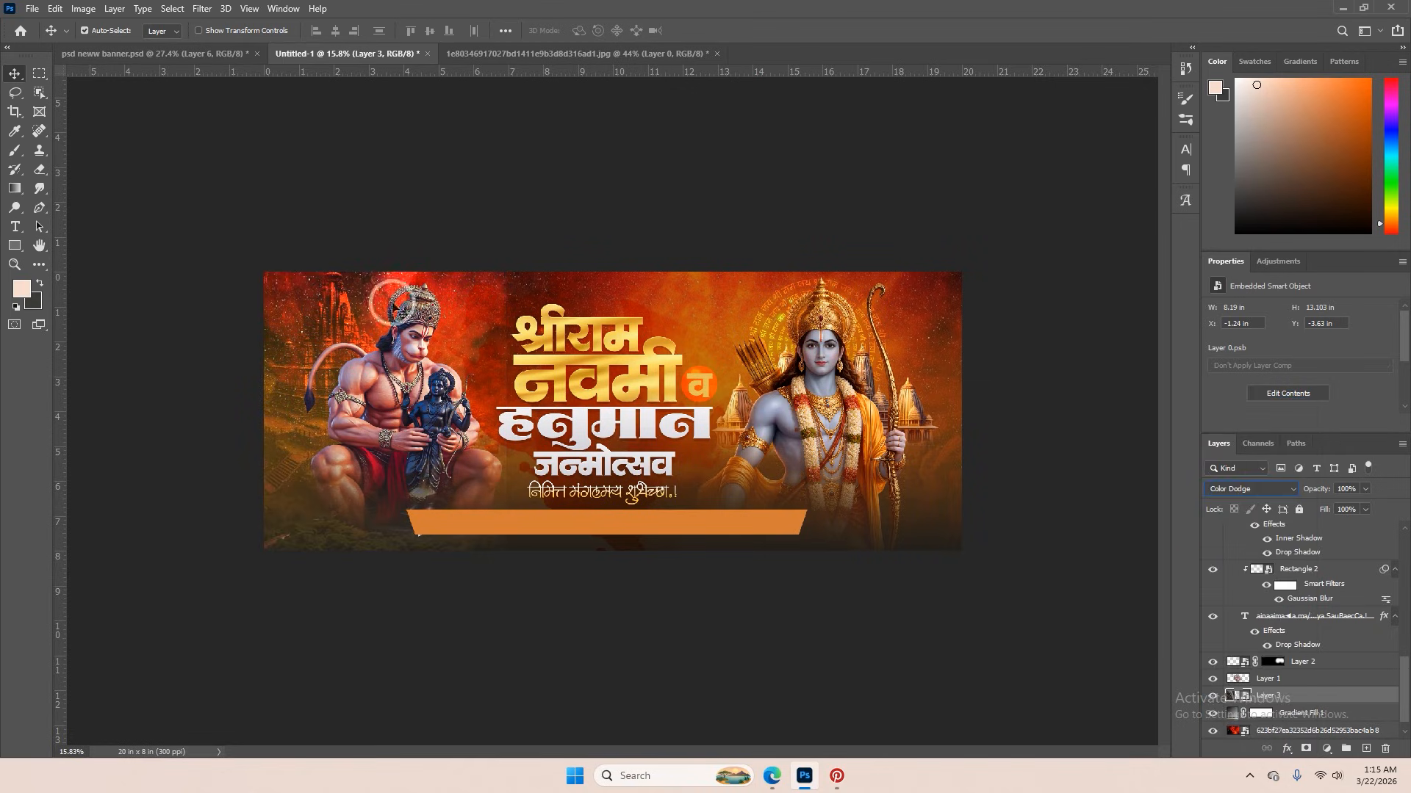
- Try to add a black layer mask to the Color Dodge temple layer
alt+click(1307, 751)
key(ctrl+z)
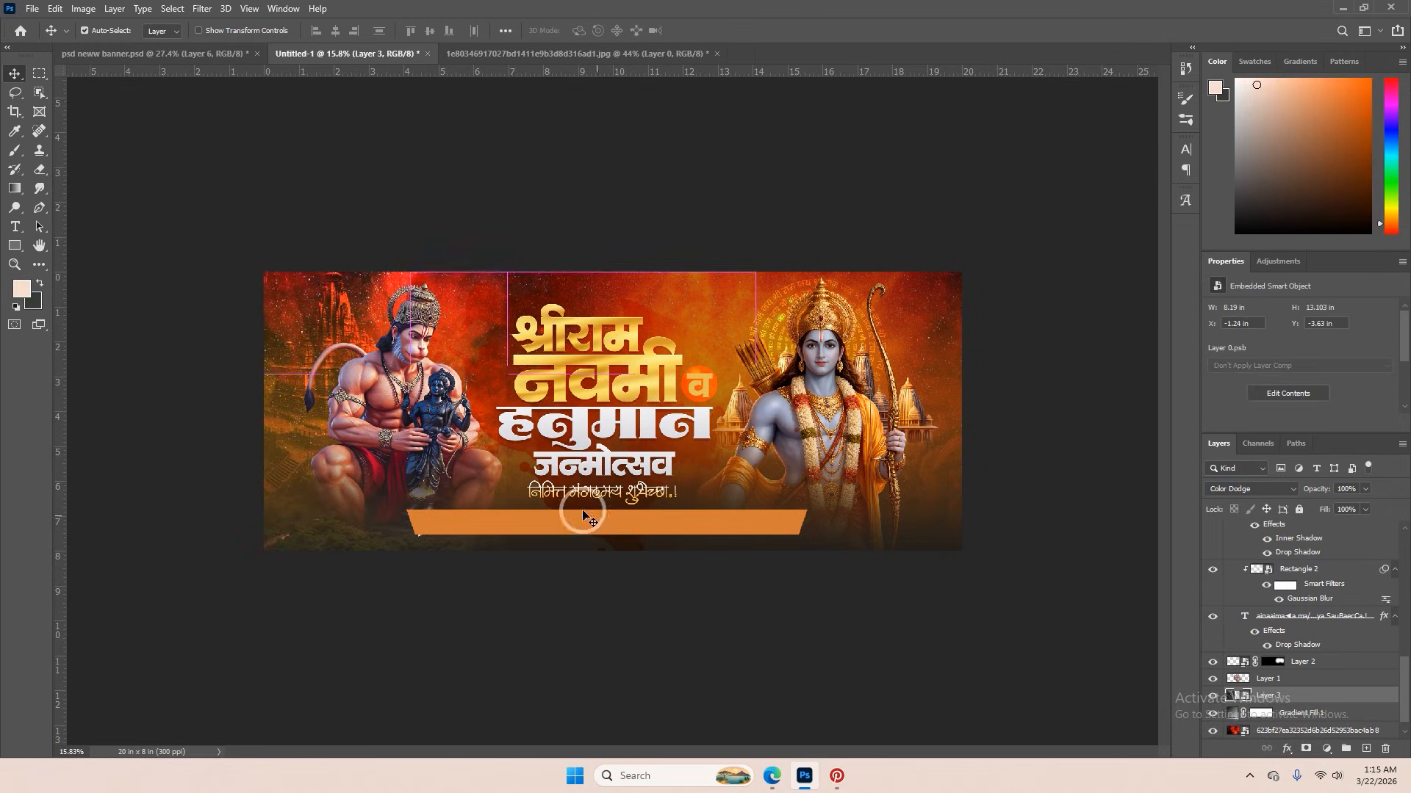
click(1304, 751)
key(b)
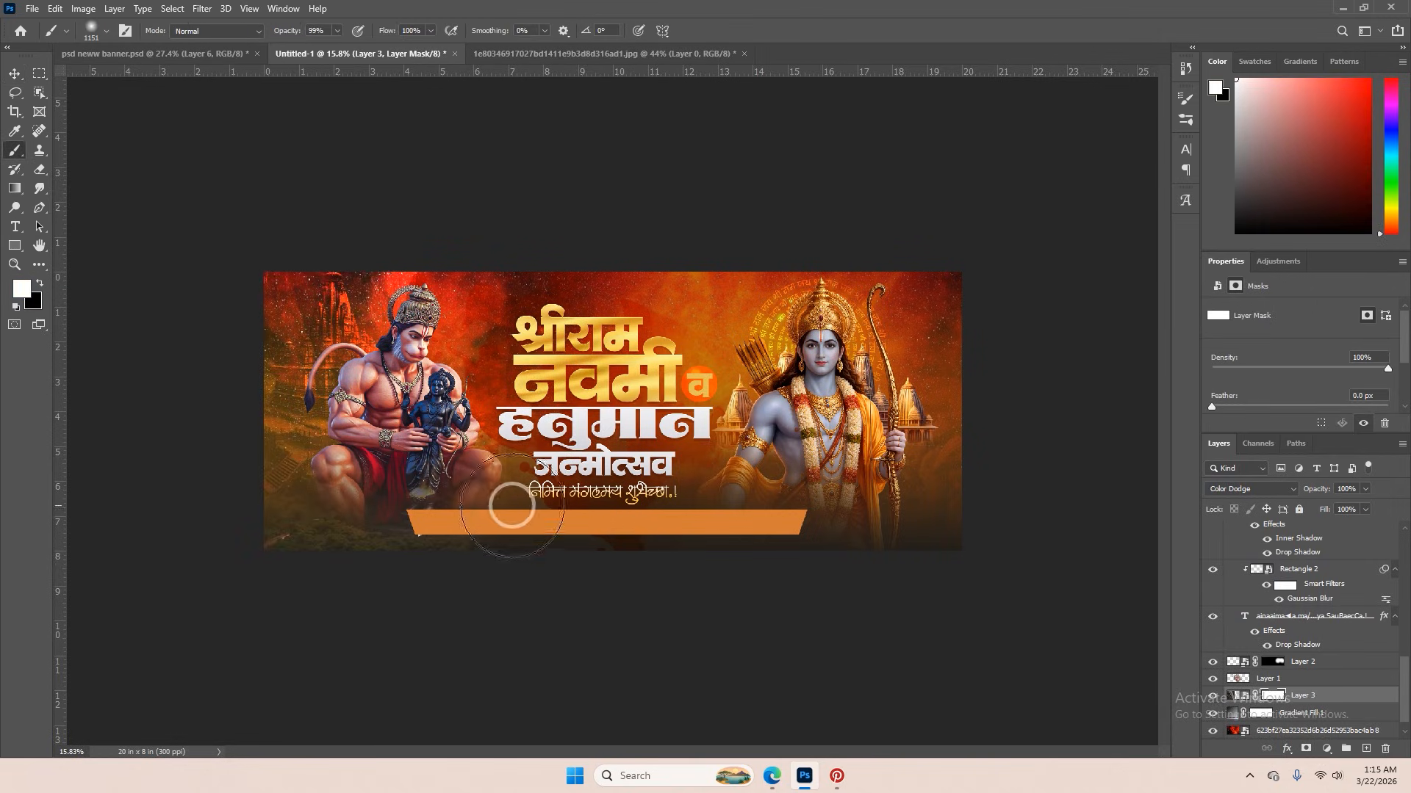
key(ctrl+z)
click(1306, 749)
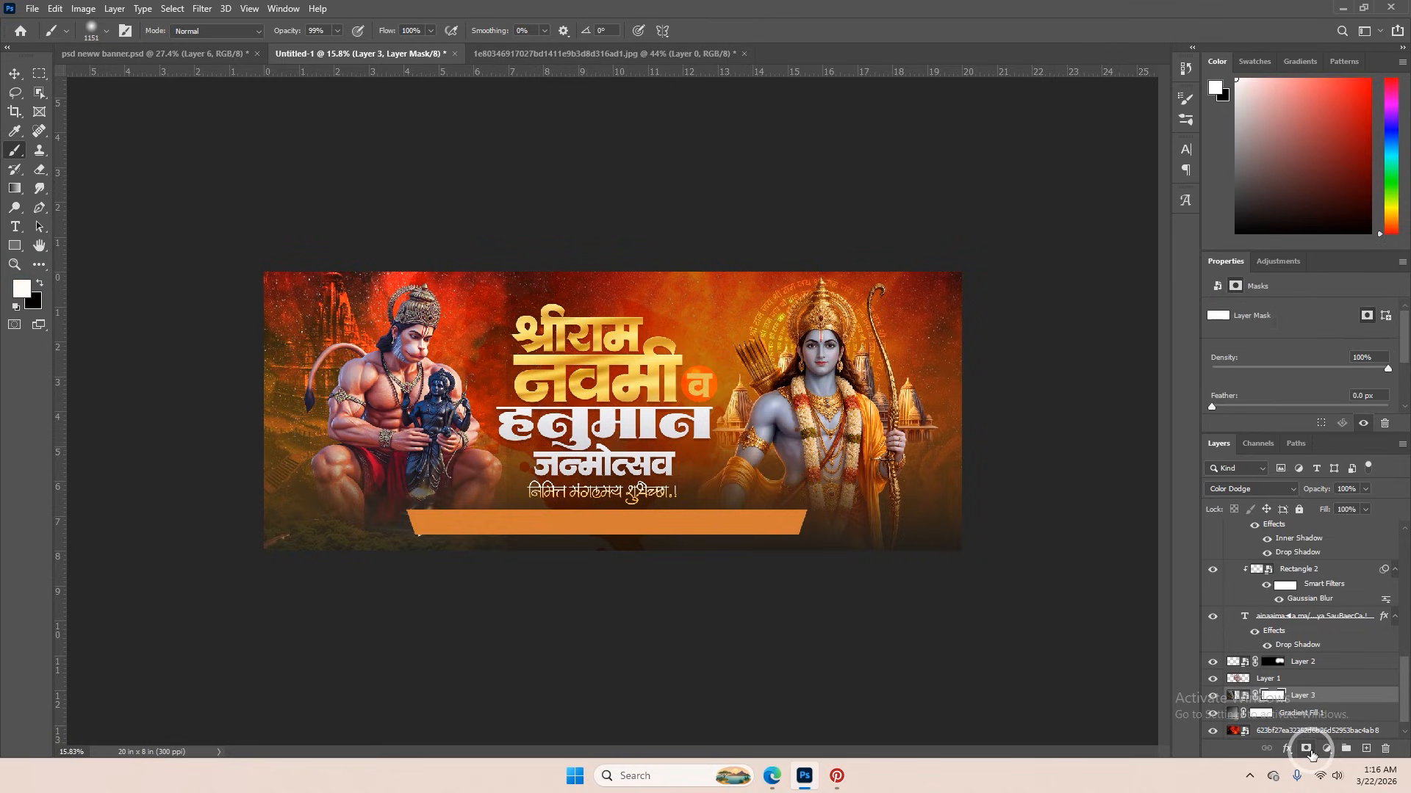
key(ctrl+i)
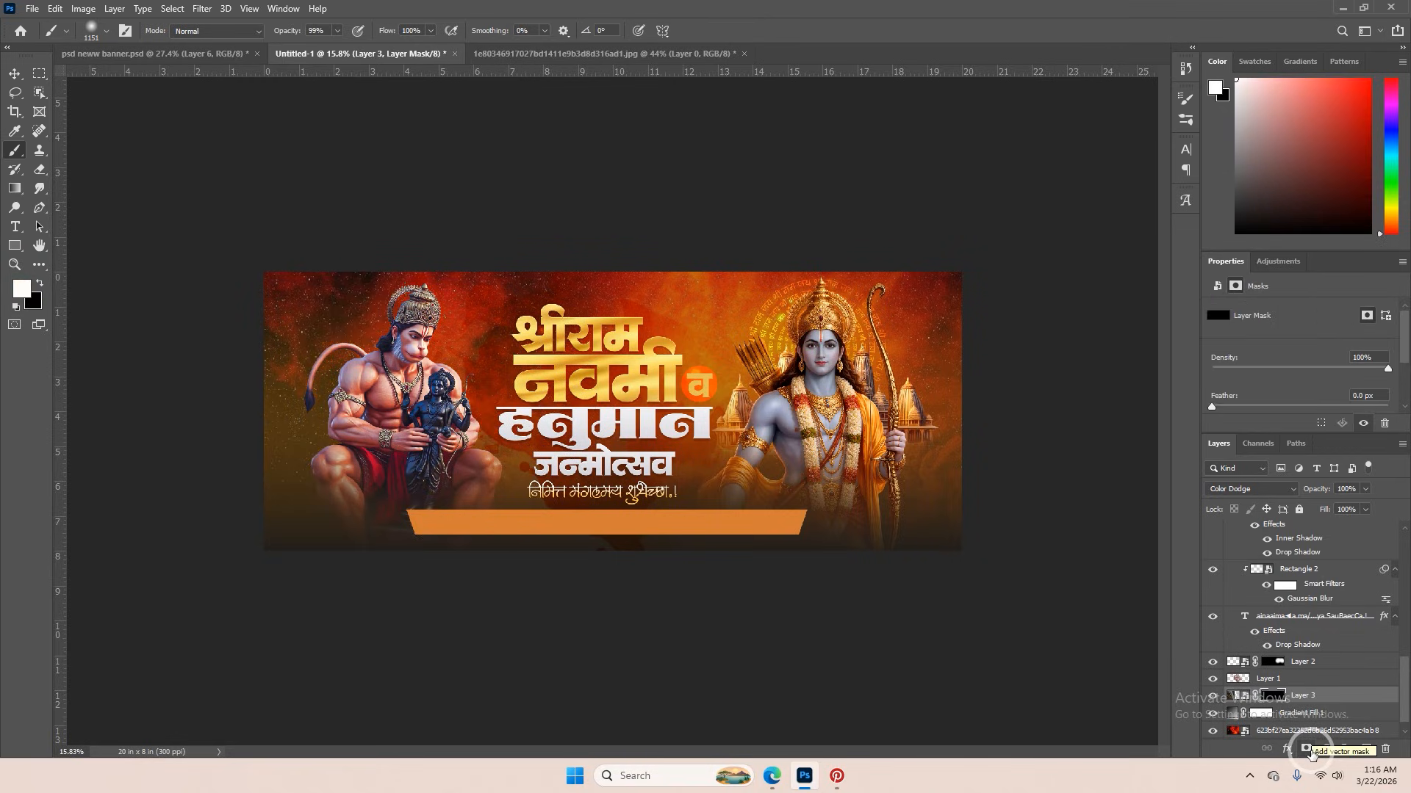
key(ctrl+i)
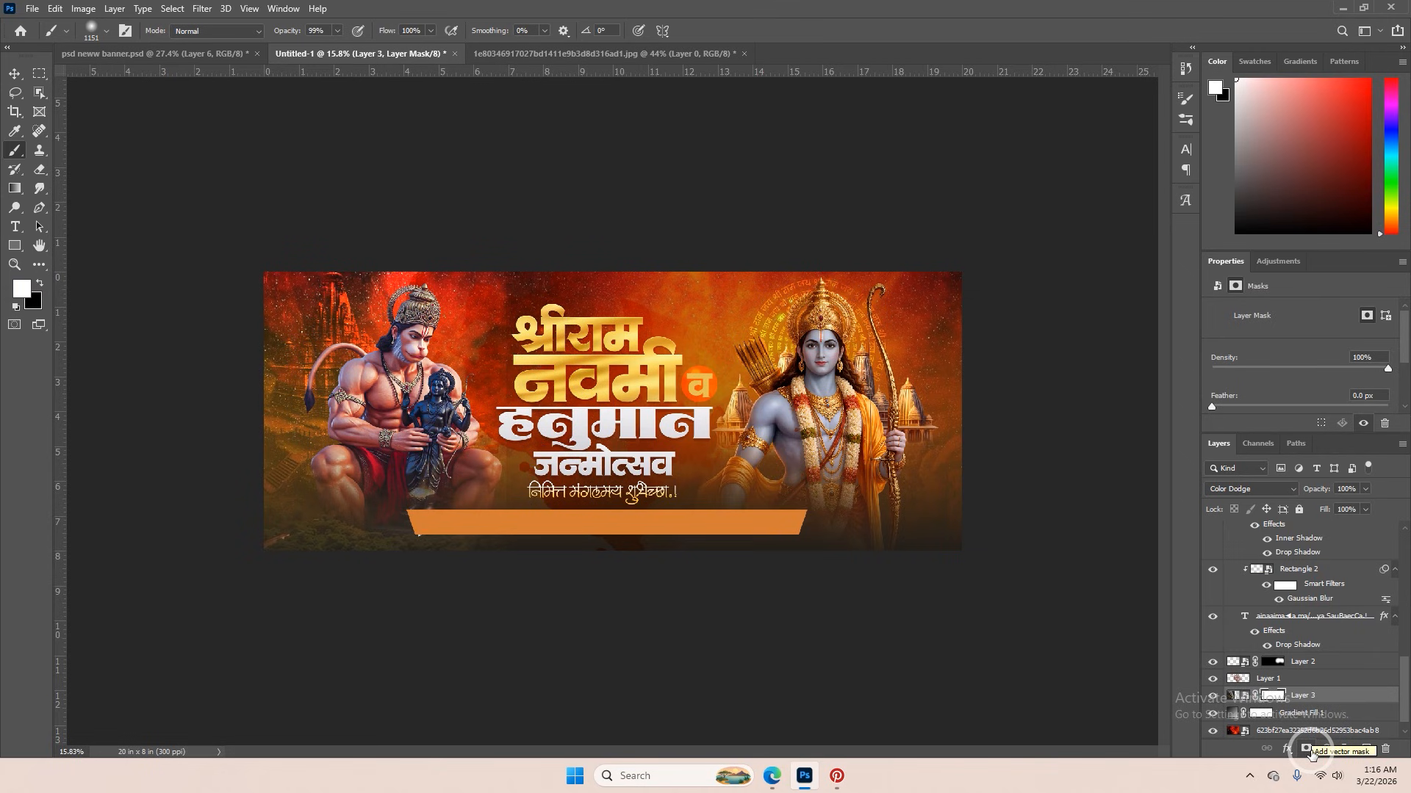
click(1306, 749)
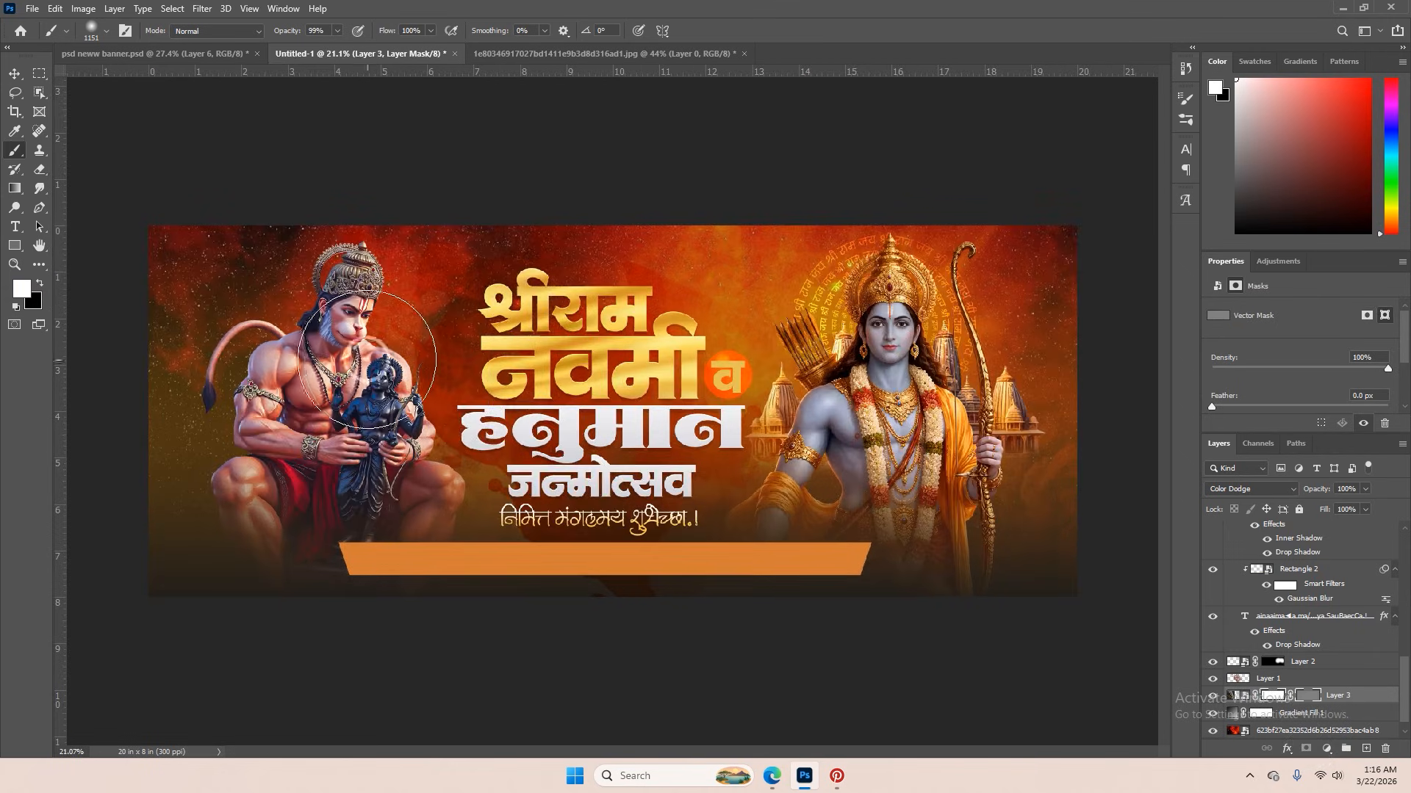
- Enlarge the brush to about 2138 px over the area beside Hanuman
scroll(465, 299, up, 4)
key(bracketright)
key(bracketright)
key(bracketright)
key(bracketright)
key(bracketright)
key(bracketright)
key(bracketright)
key(bracketright)
key(bracketright)
key(bracketright)
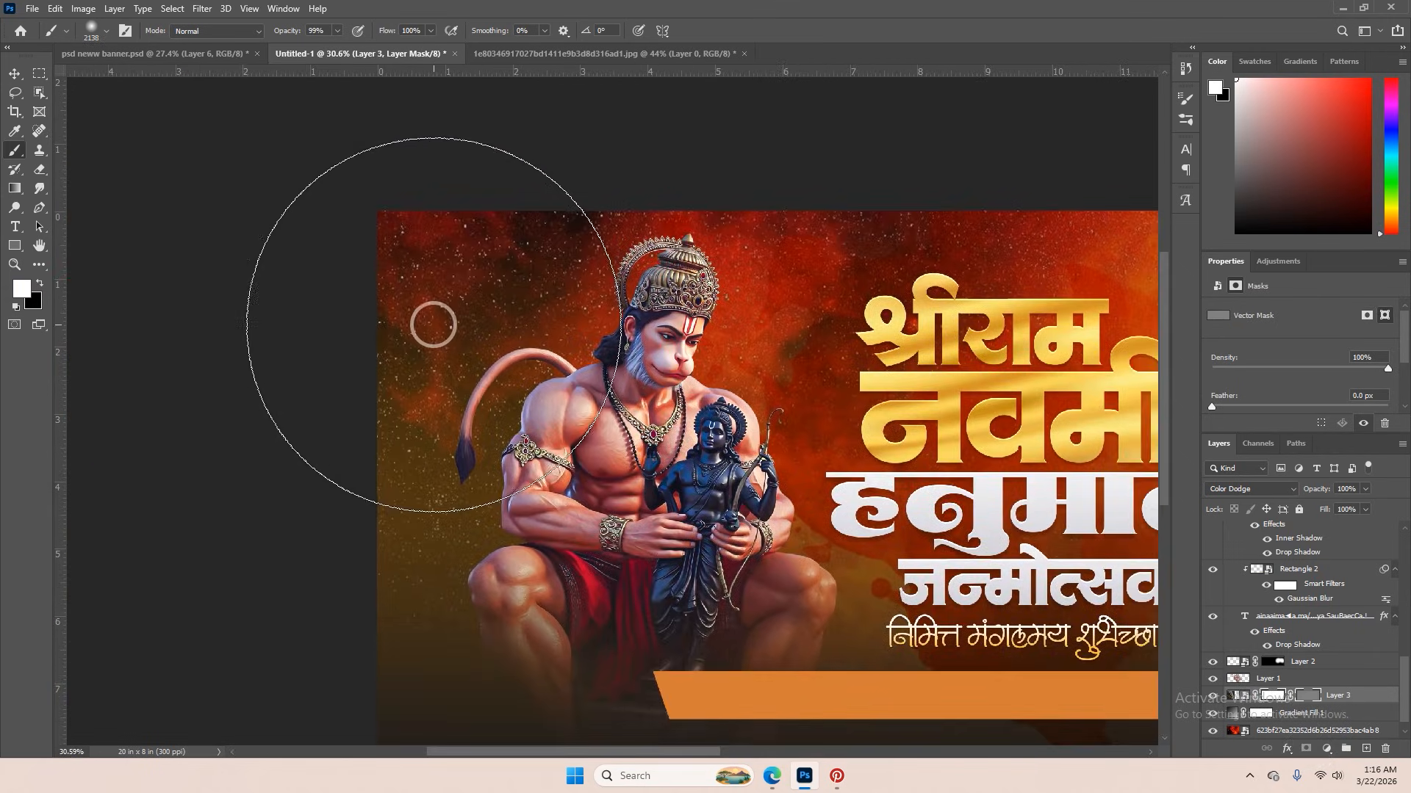
- Delete the extra vector mask and the white layer mask from the temple layer behind Hanuman
right_click(1308, 699)
click(1304, 710)
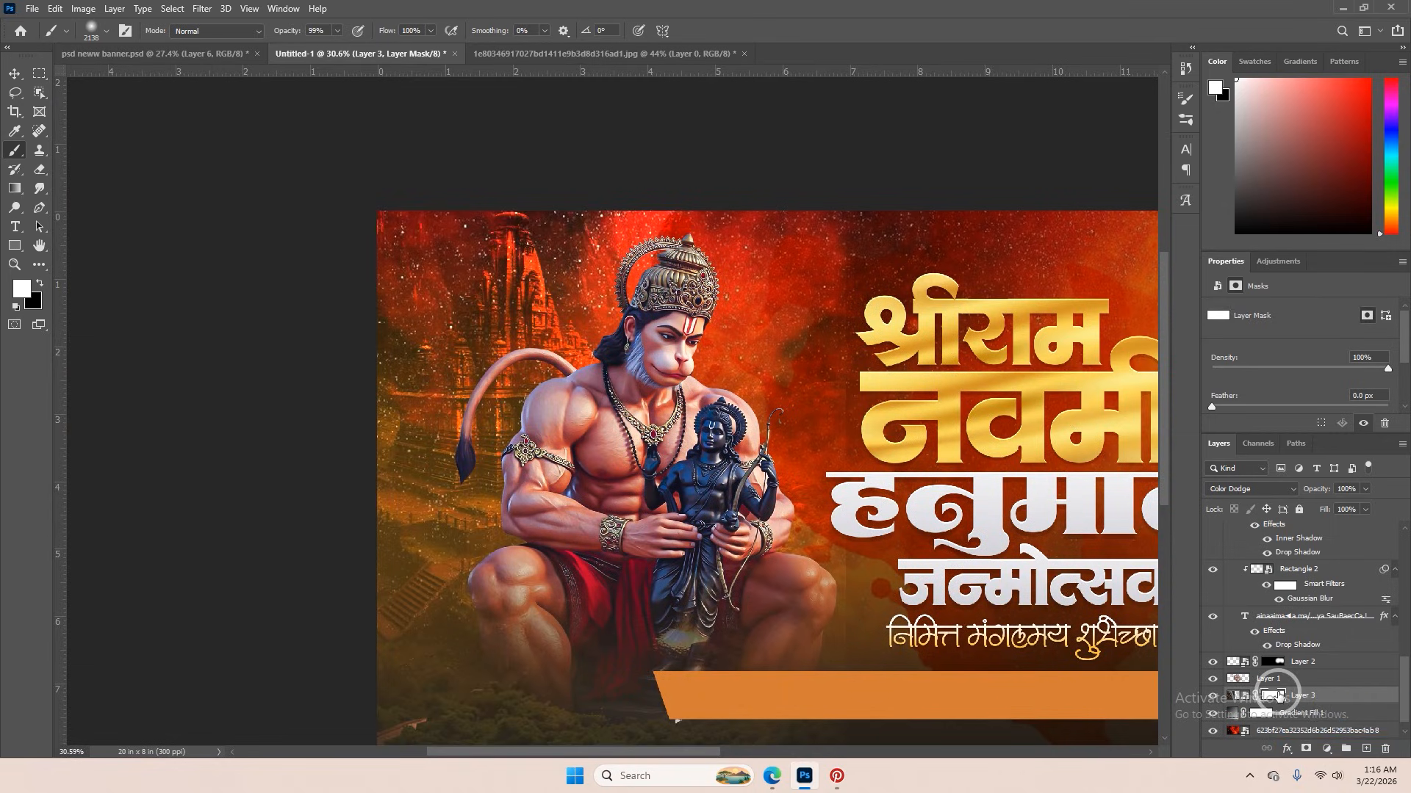
alt+click(1312, 754)
shift+click(1276, 698)
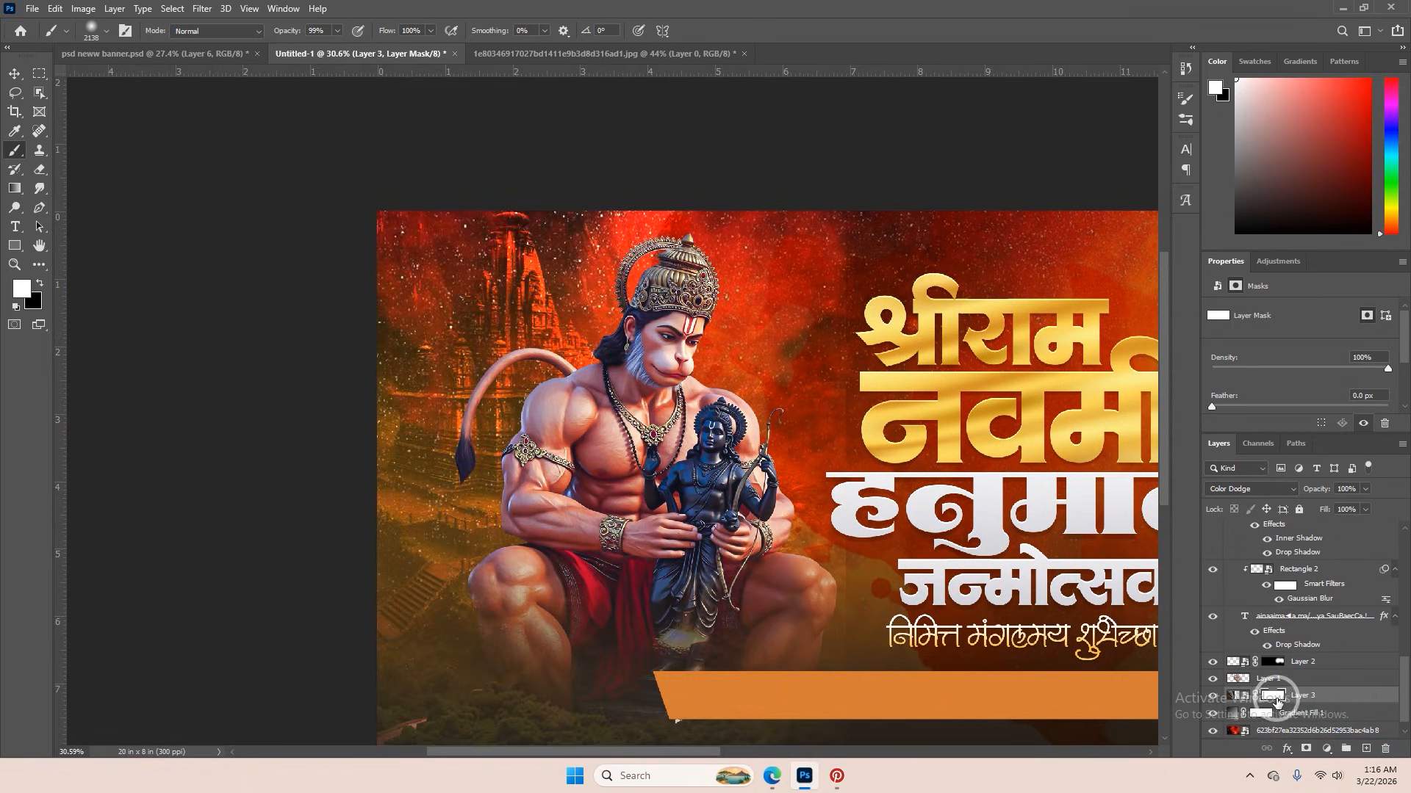
right_click(1277, 698)
click(1275, 585)
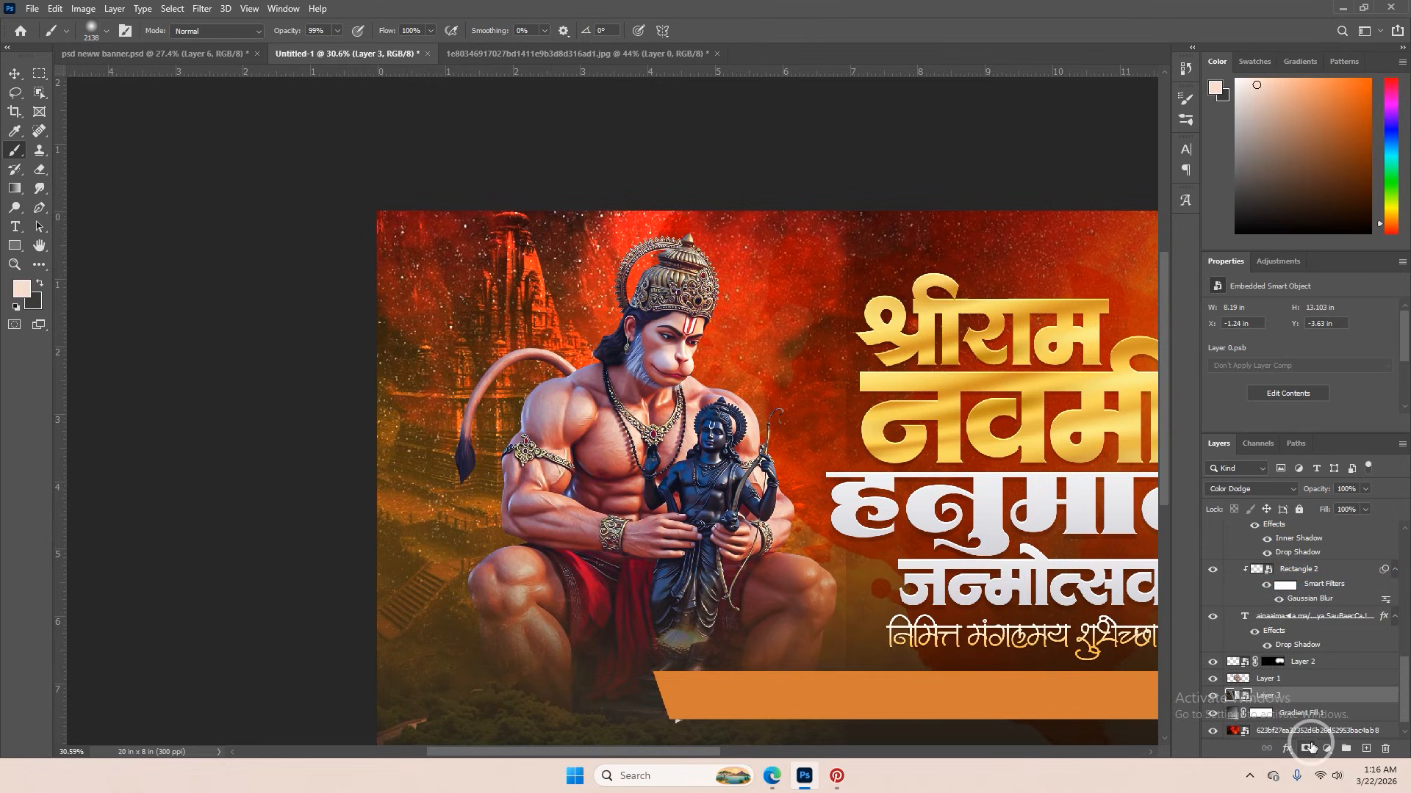
- Add a black layer mask to the temple layer and paint white with a large soft brush around Hanuman's tail and shoulder
alt+click(1312, 748)
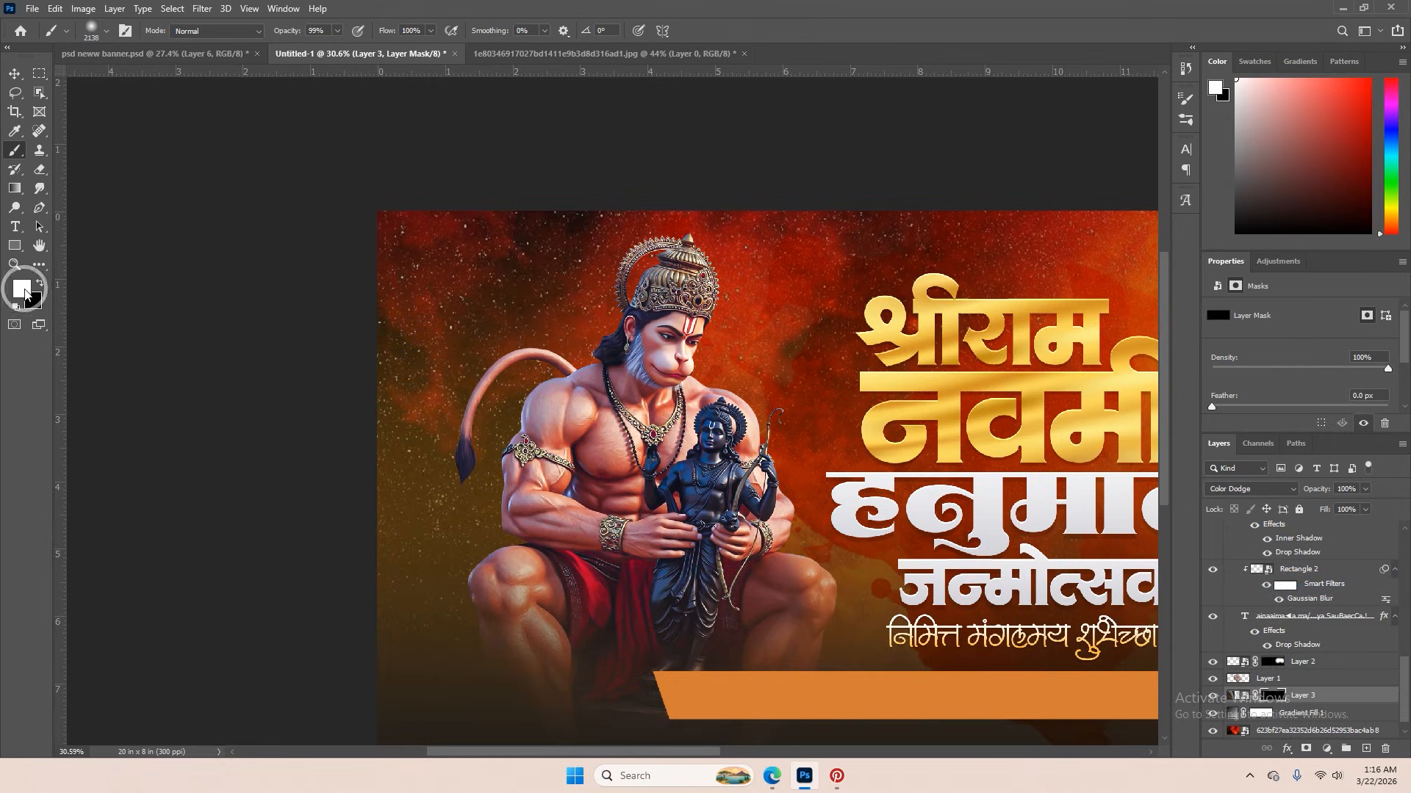
mouse_move(438, 371)
mouse_down()
mouse_move(268, 331)
mouse_move(455, 330)
mouse_up()
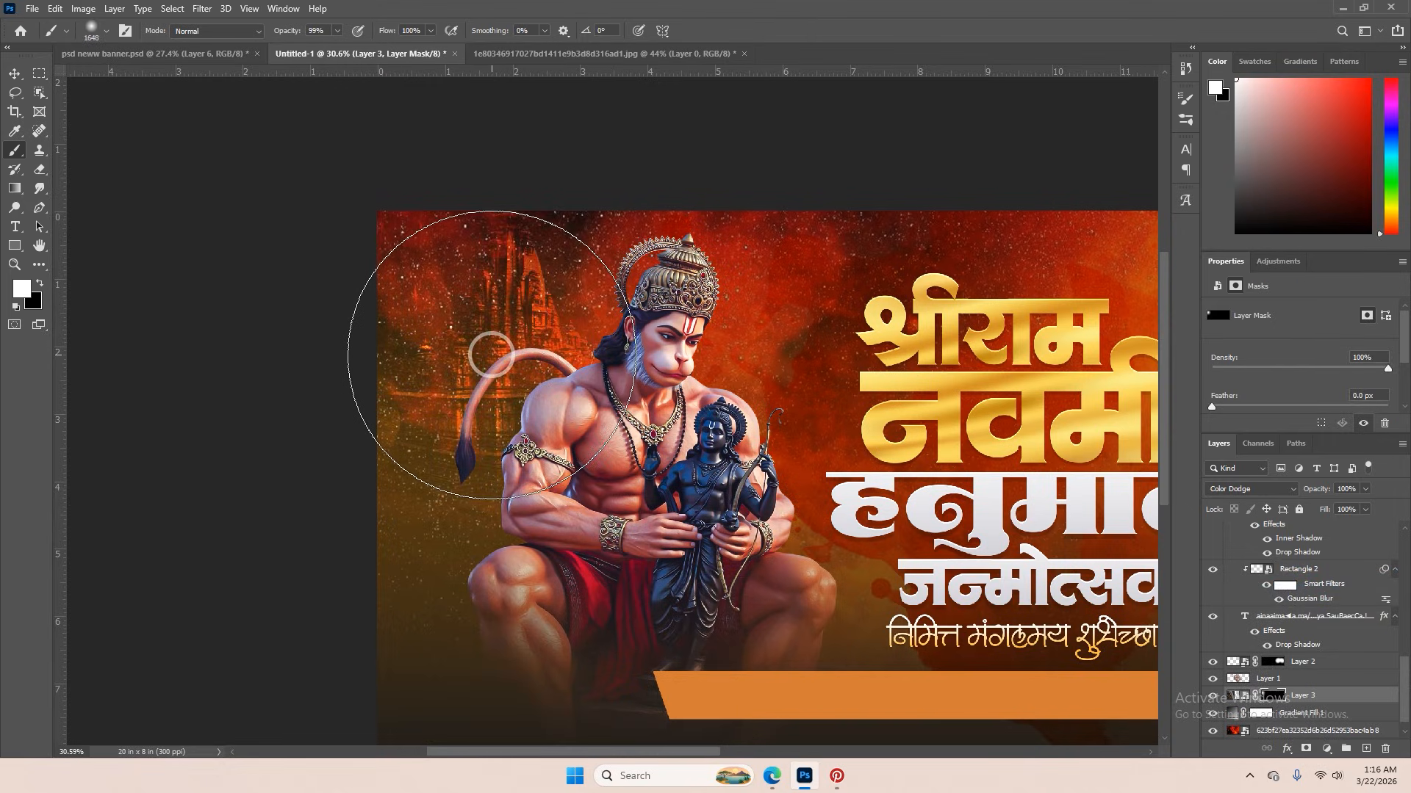
scroll(305, 323, down, 2)
drag(302, 326, 360, 327)
click(221, 368)
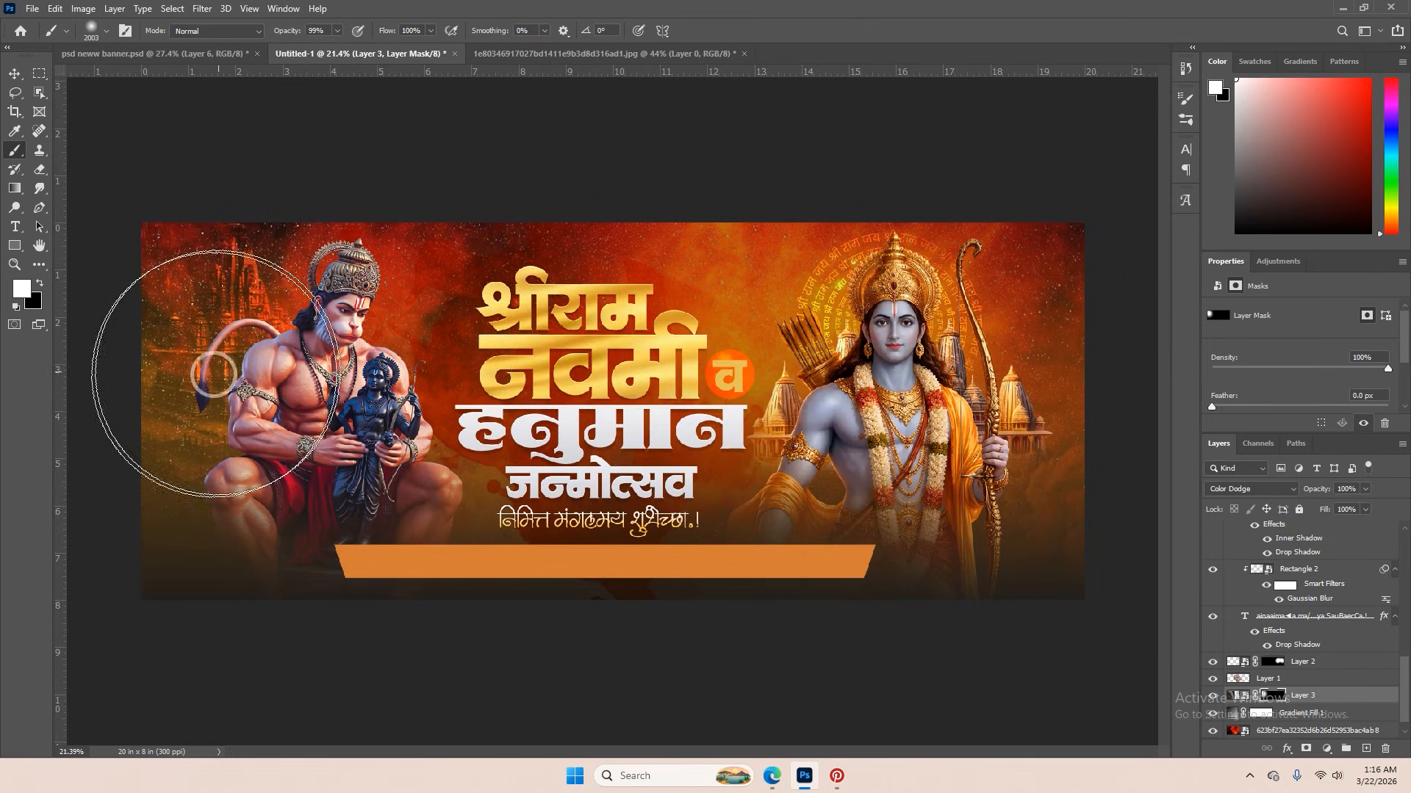
click(181, 398)
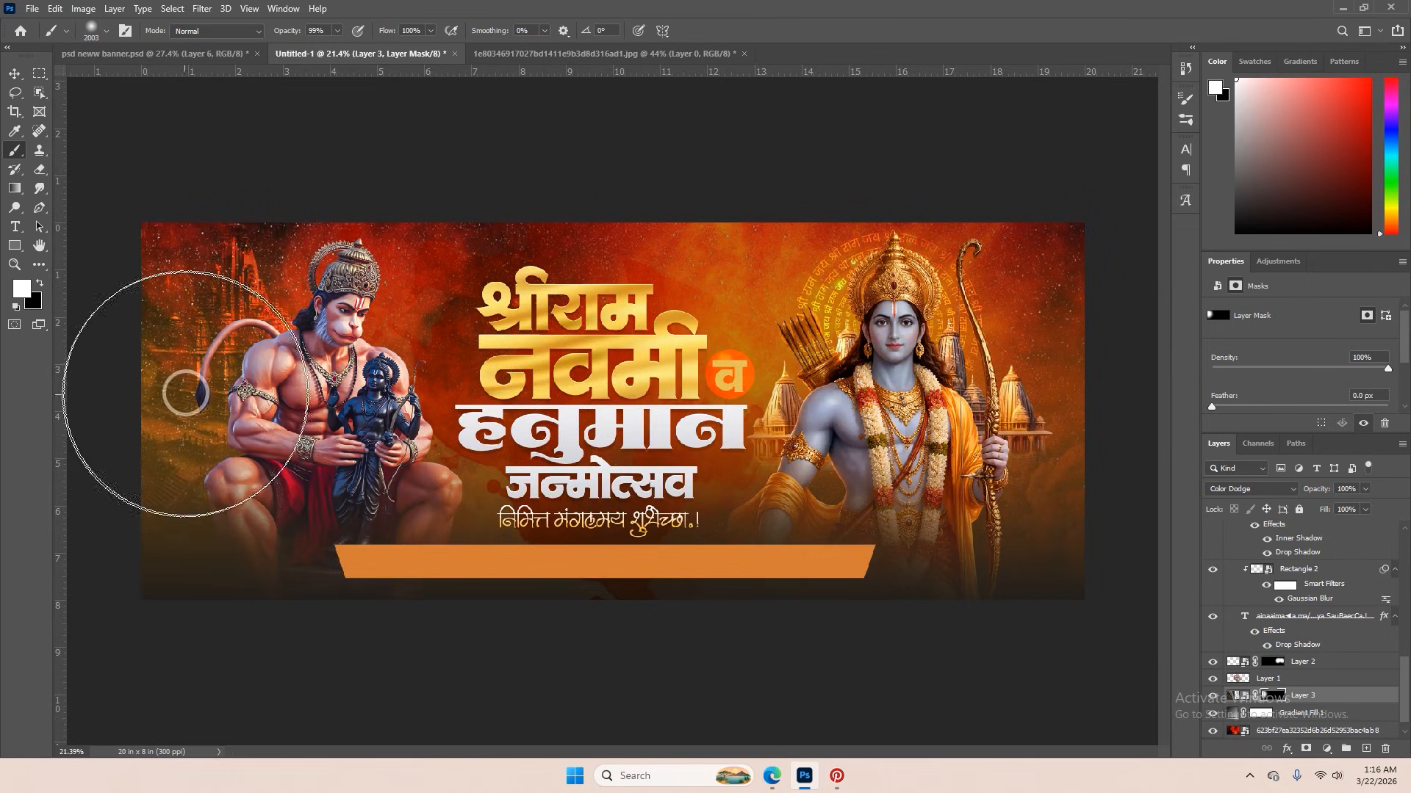
- Examine up close how the masked temple blends into the background behind Hanuman
click(15, 74)
scroll(446, 338, down, 1)
scroll(446, 338, up, 4)
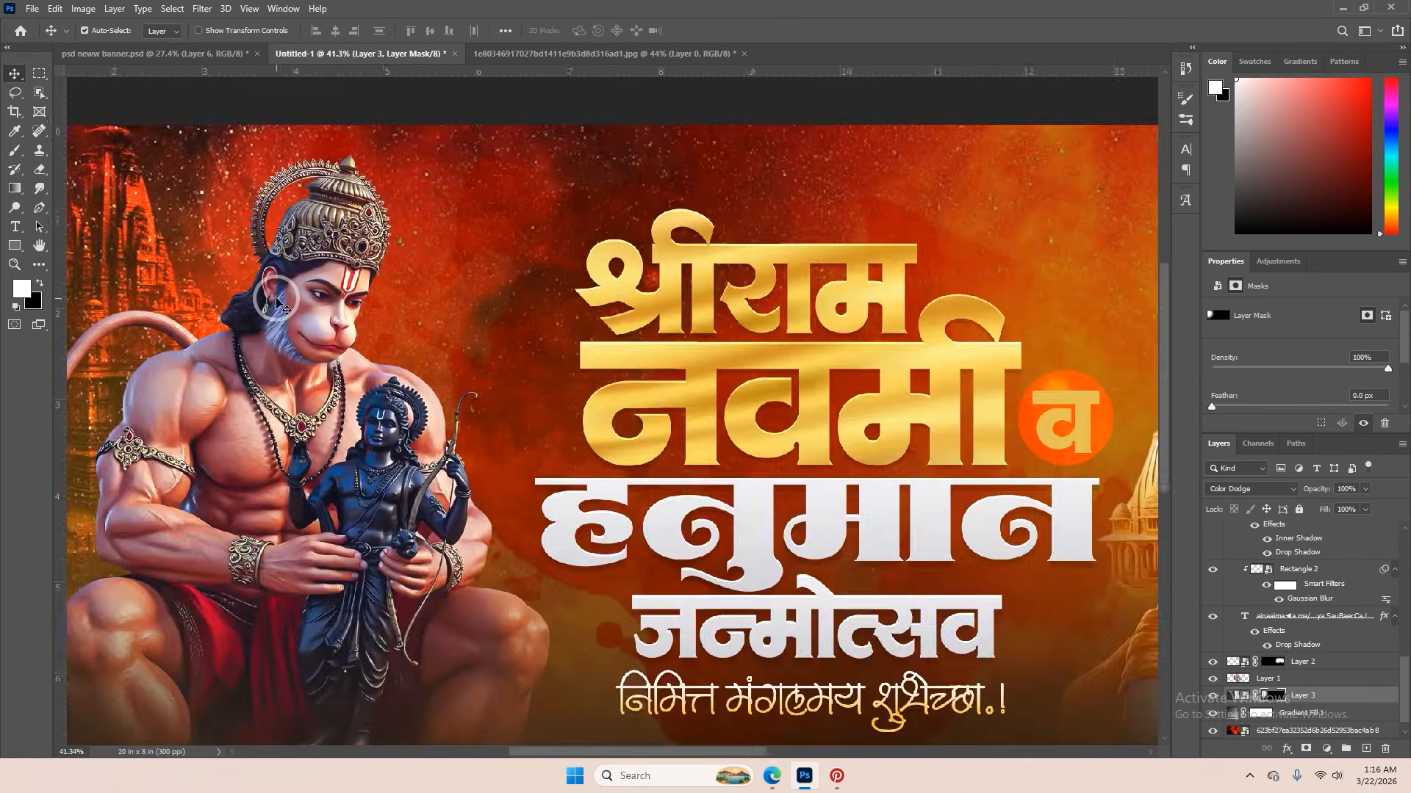
scroll(309, 334, down, 1)
scroll(219, 329, up, 1)
scroll(219, 329, up, 1)
scroll(441, 357, left, 2)
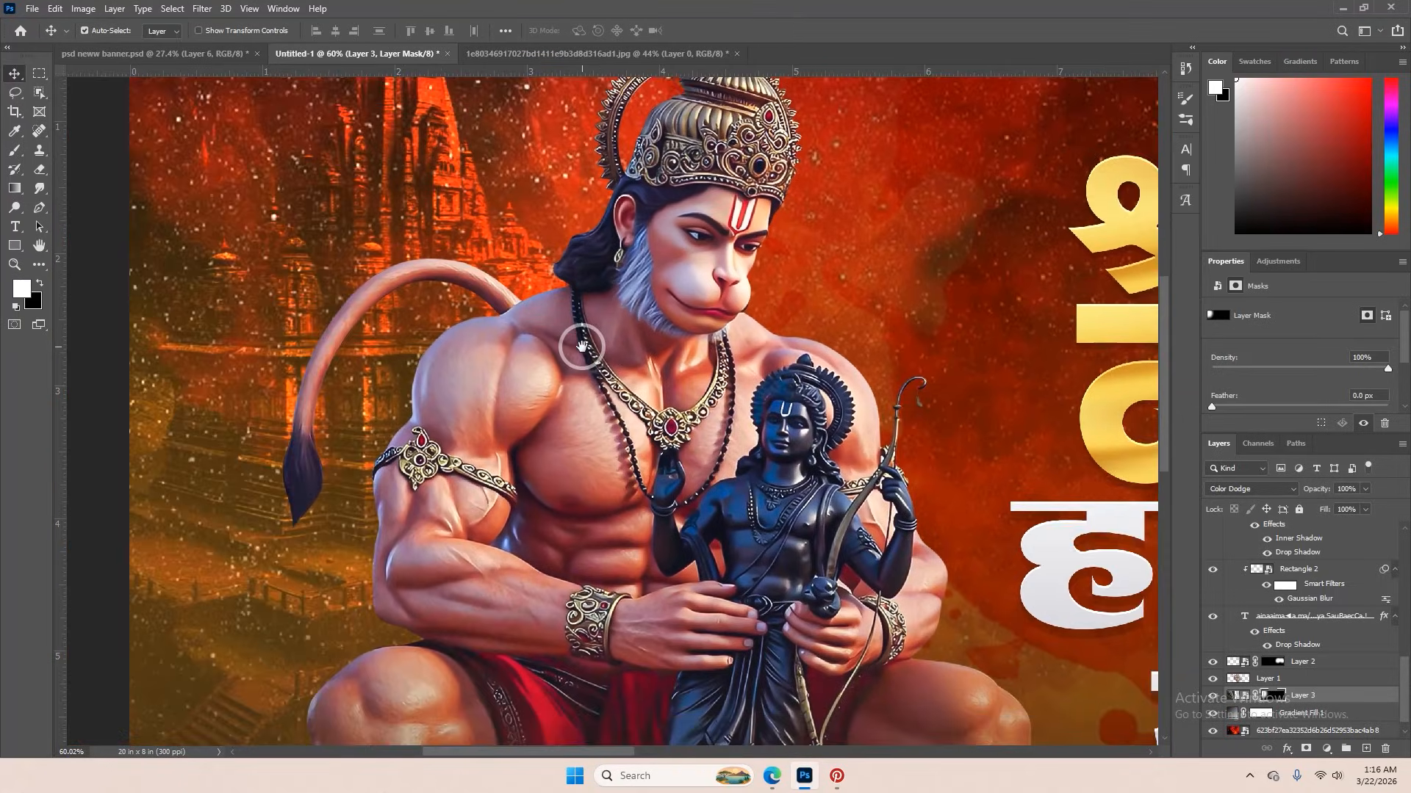
- Duplicate the Hanuman layer "g" and delete the layer mask from the lower copy
click(624, 367)
scroll(682, 430, down, 2)
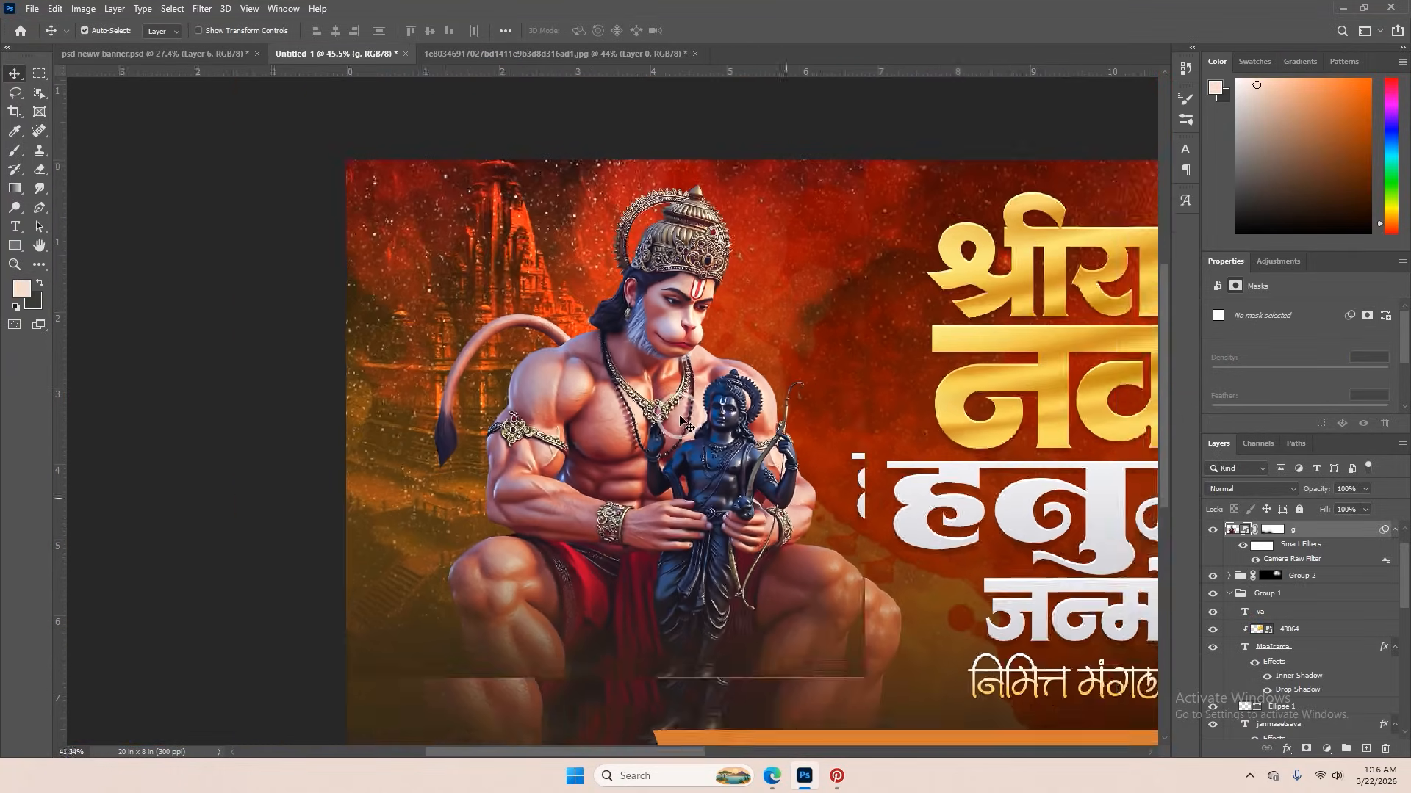
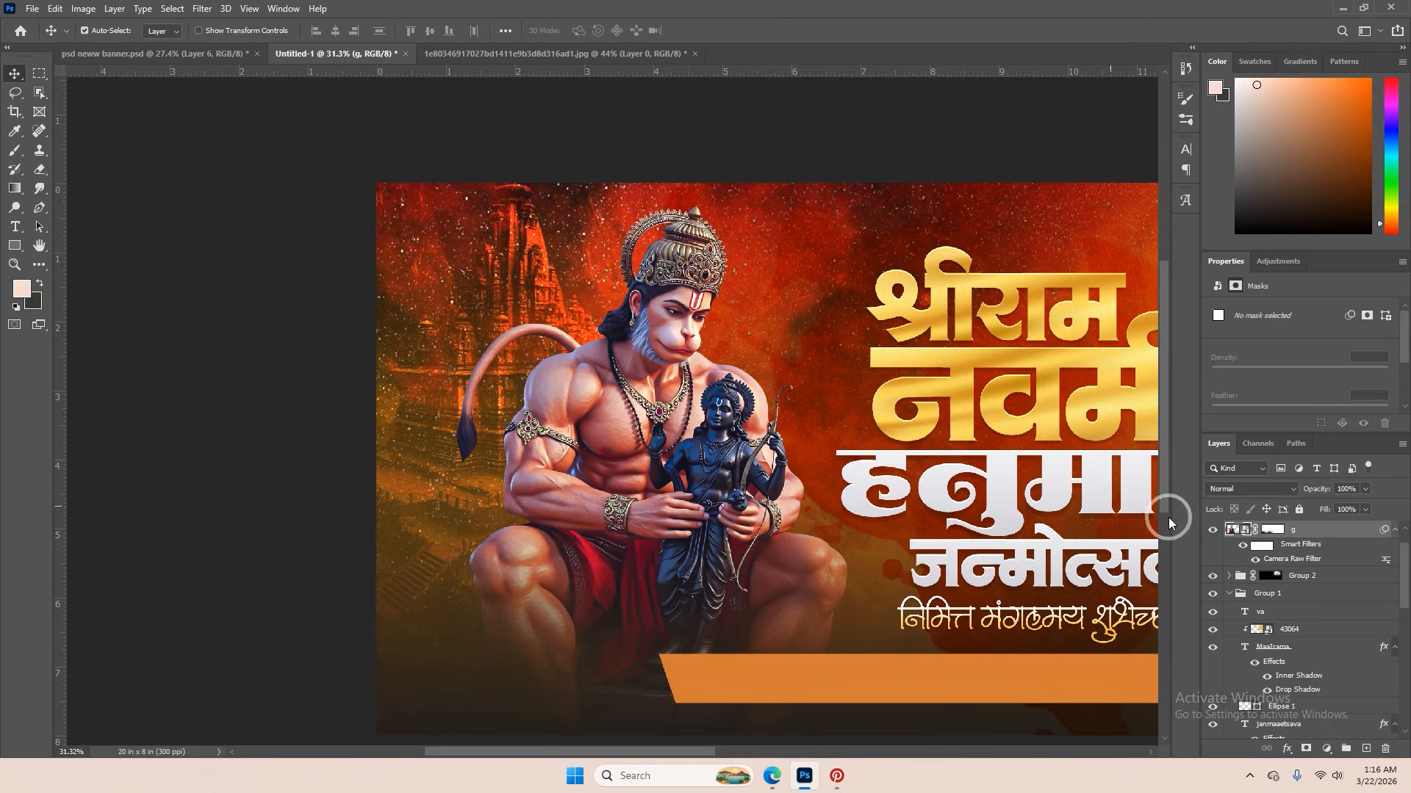
scroll(1234, 551, up, 1)
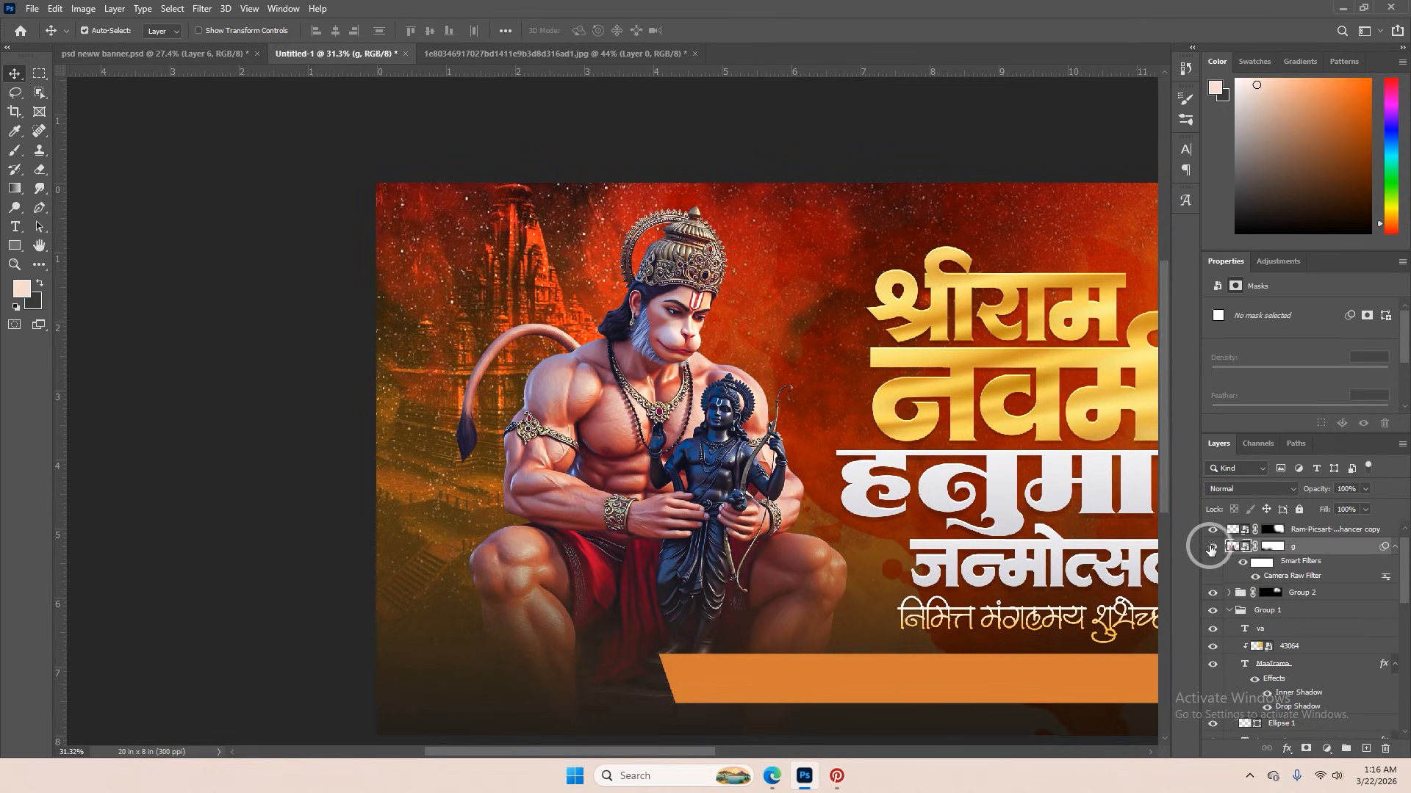
click(1212, 547)
click(1211, 547)
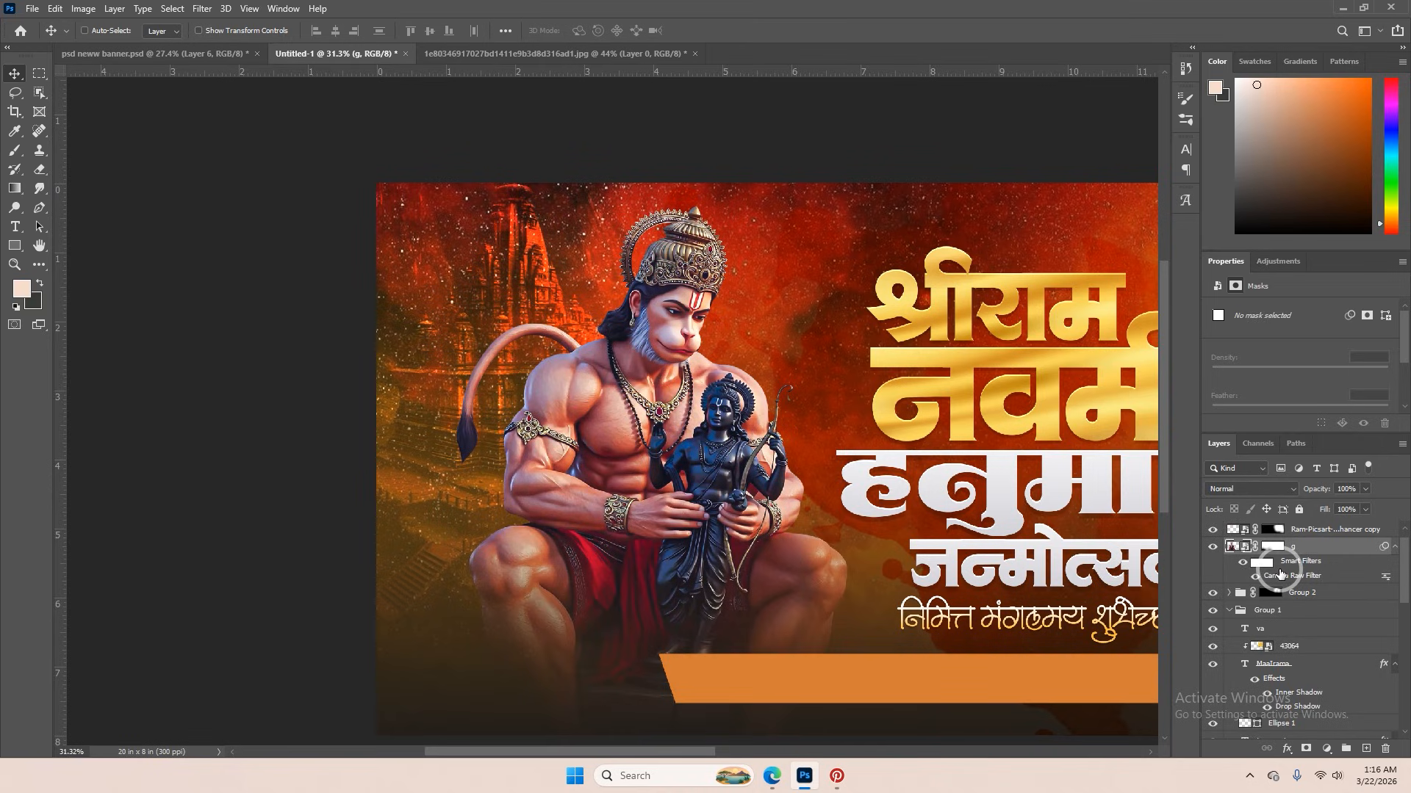
key(ctrl+j)
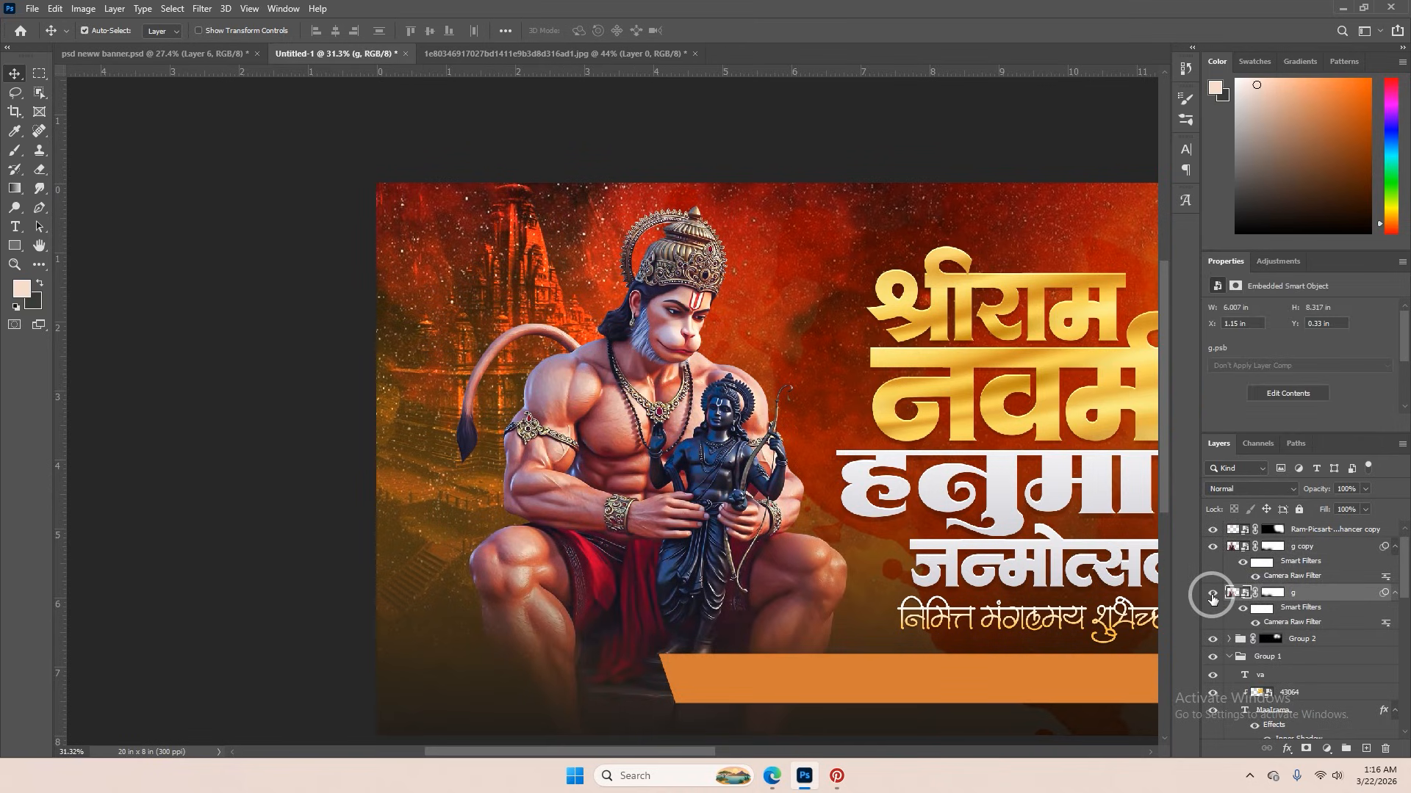
right_click(1273, 597)
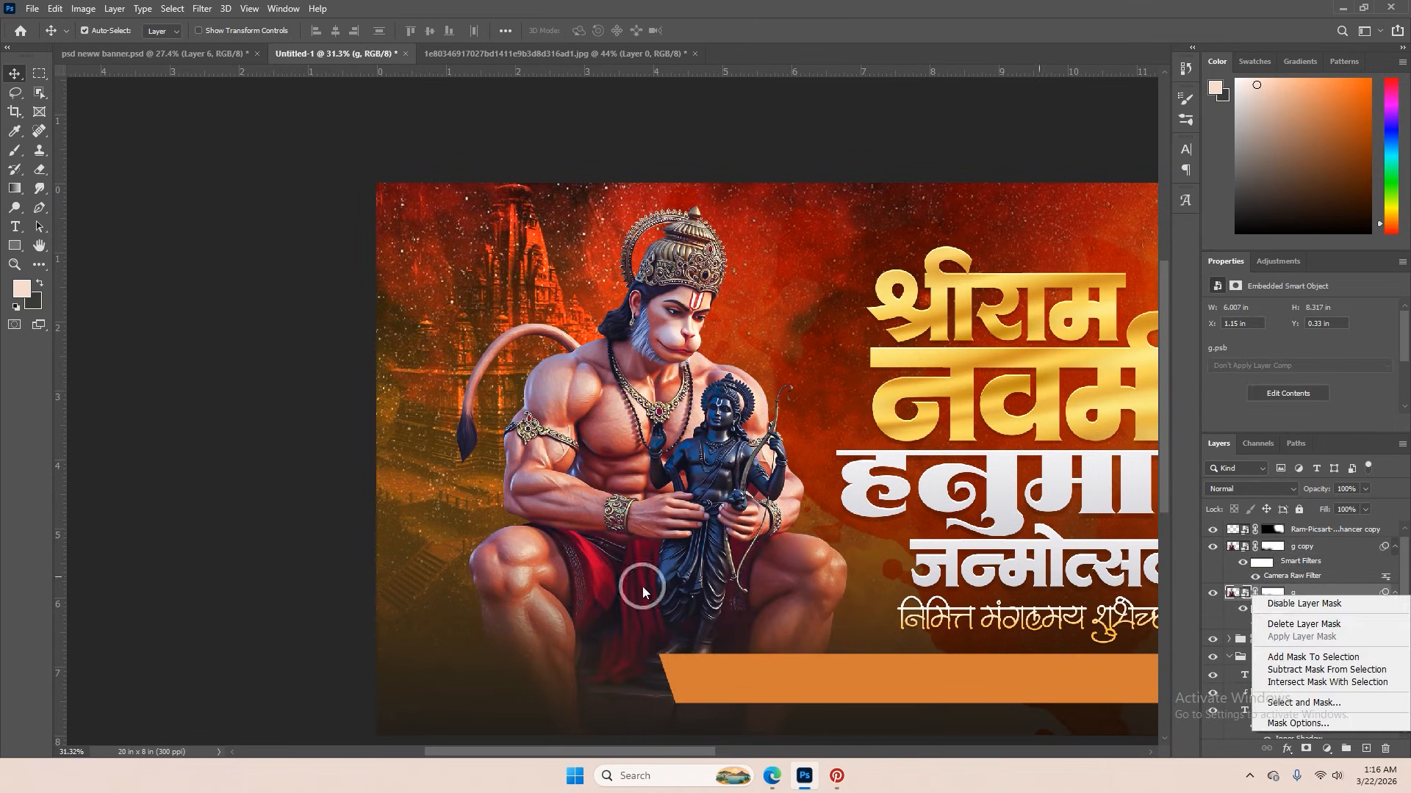
click(1308, 625)
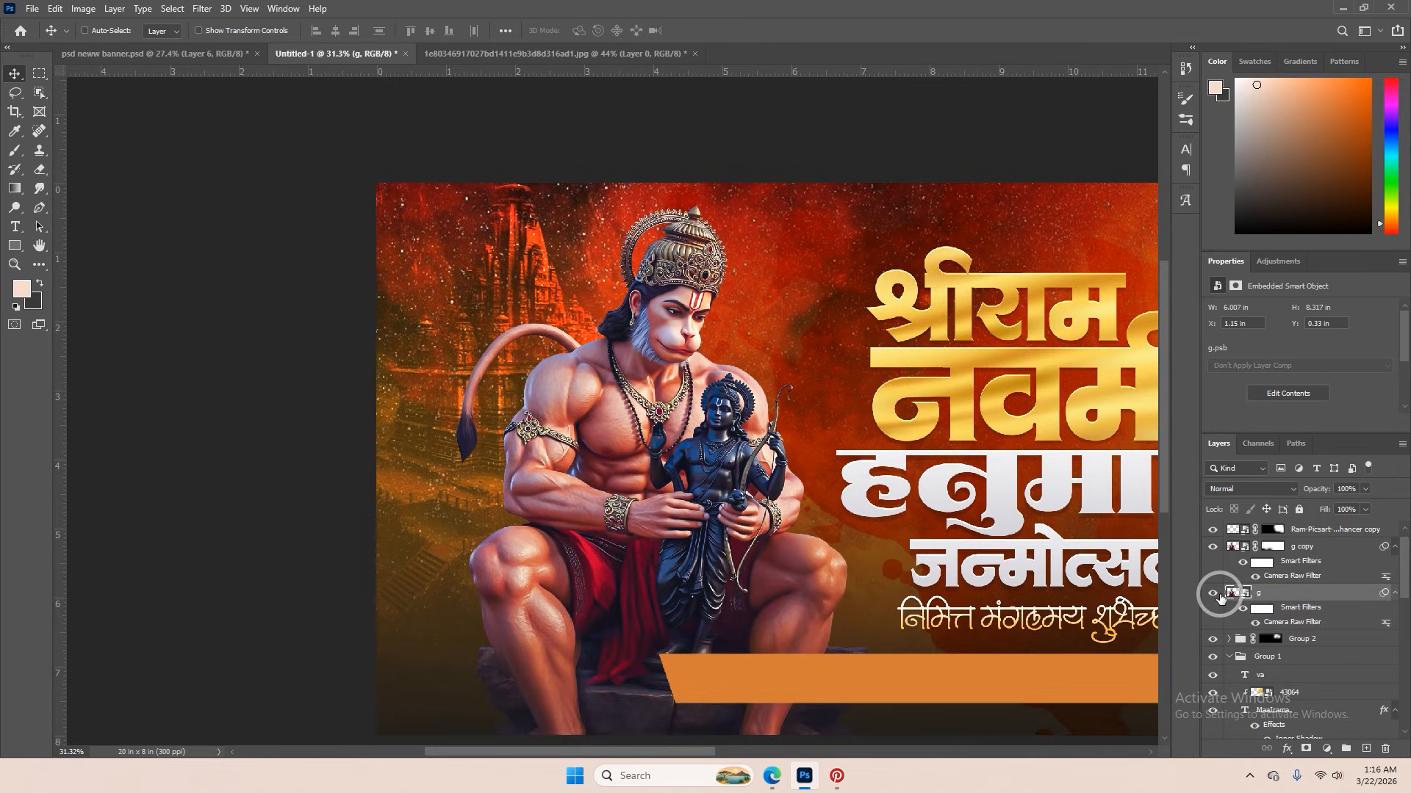
- Turn the lower Hanuman layer into a solid black silhouette with Levels by reducing its white output level to the minimum
key(ctrl+l)
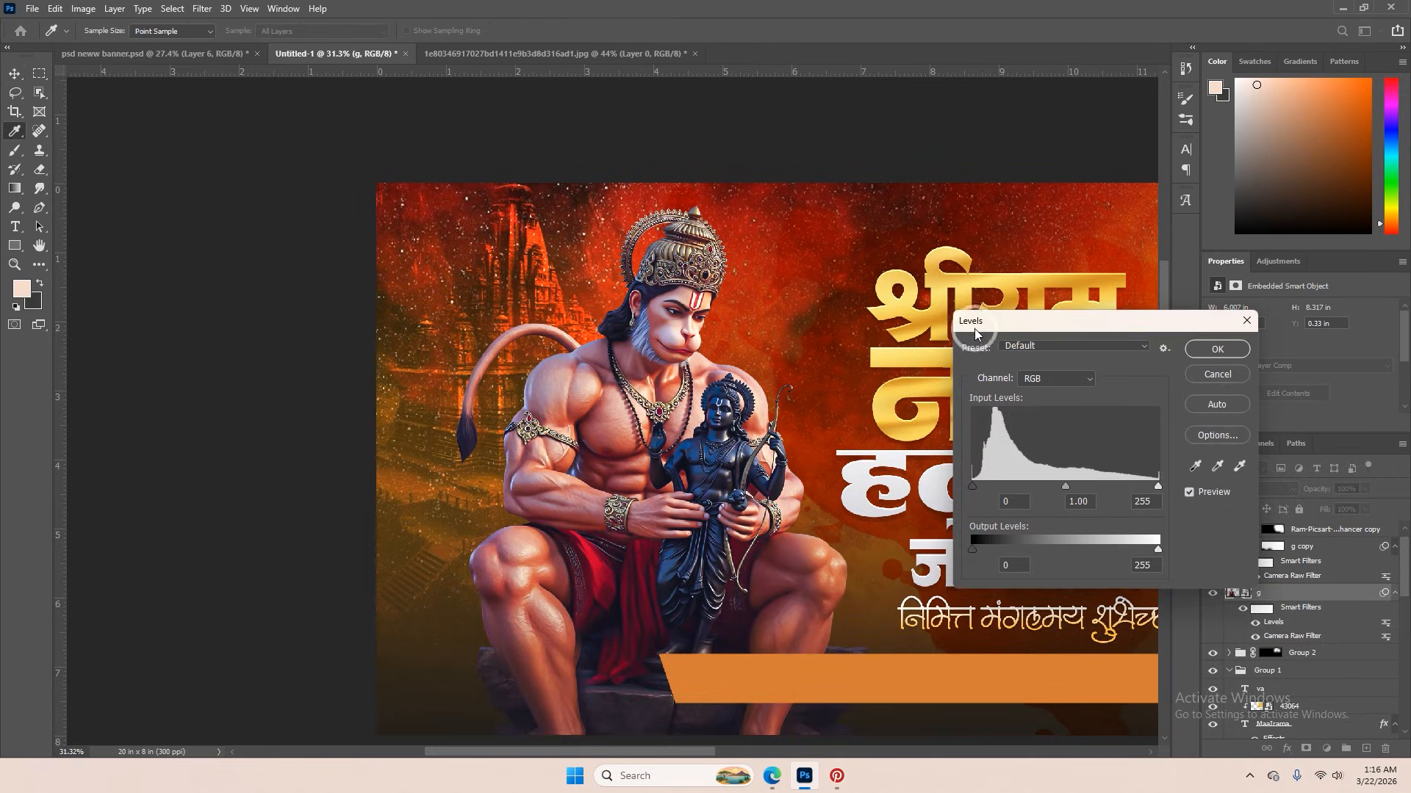
drag(975, 333, 1000, 274)
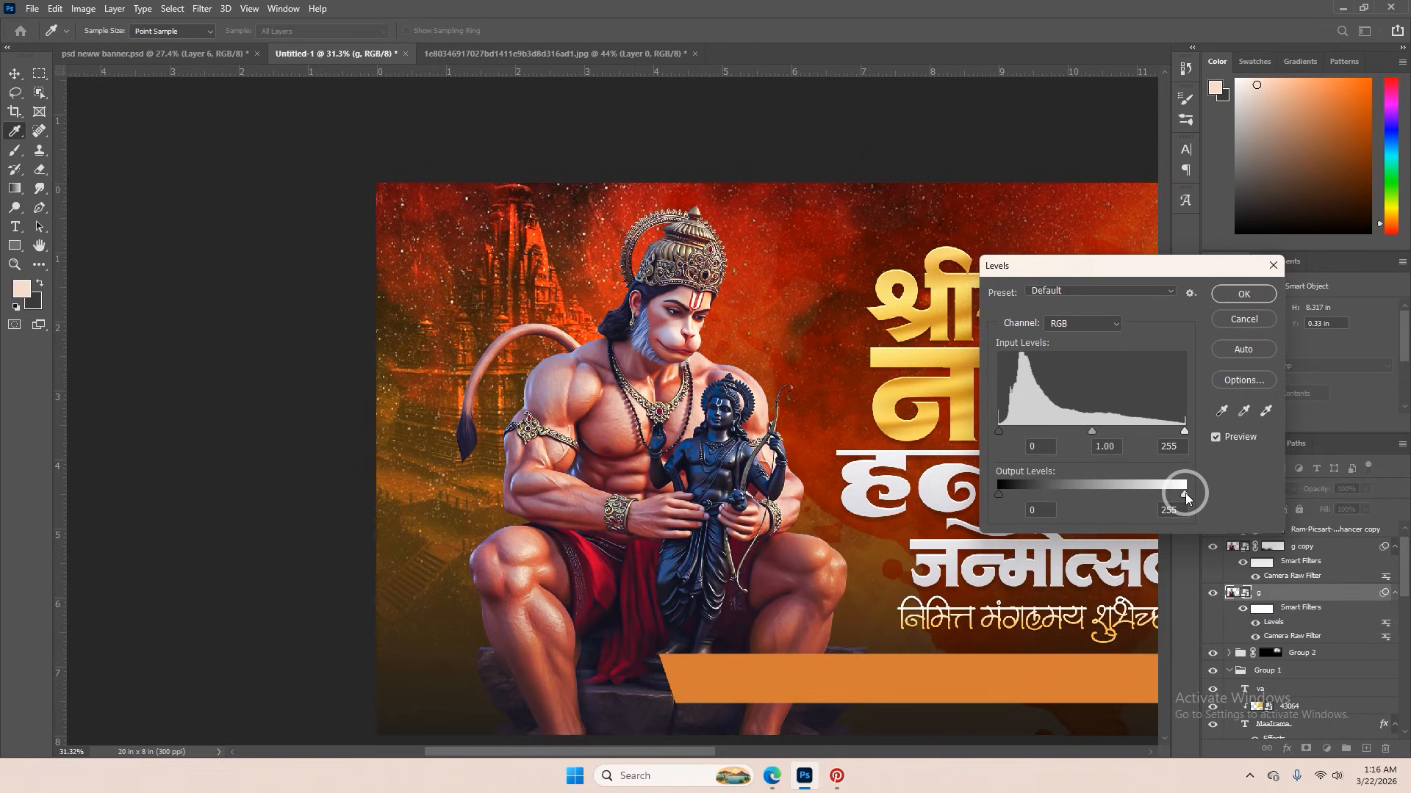
drag(1185, 494, 955, 502)
click(1241, 295)
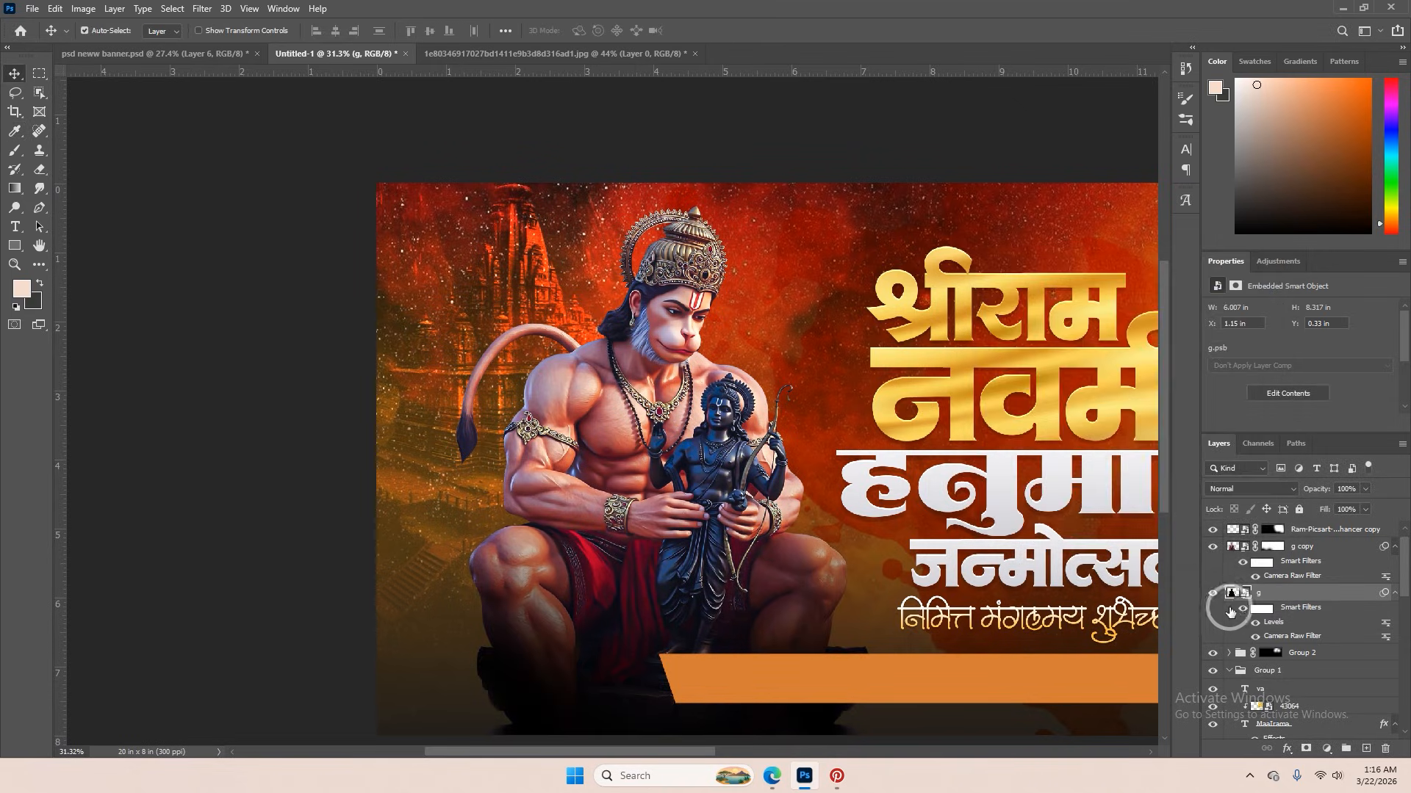
click(1211, 548)
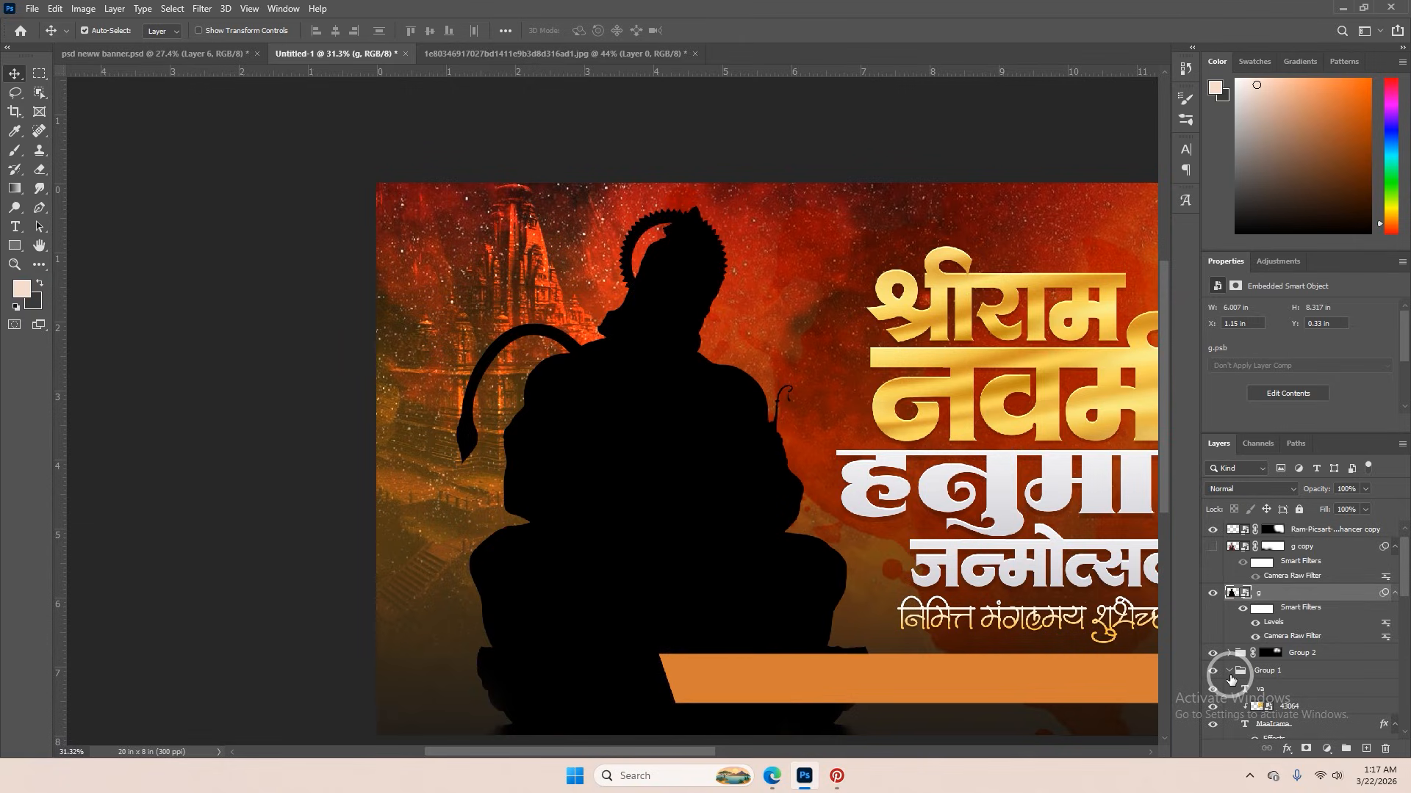
click(1213, 548)
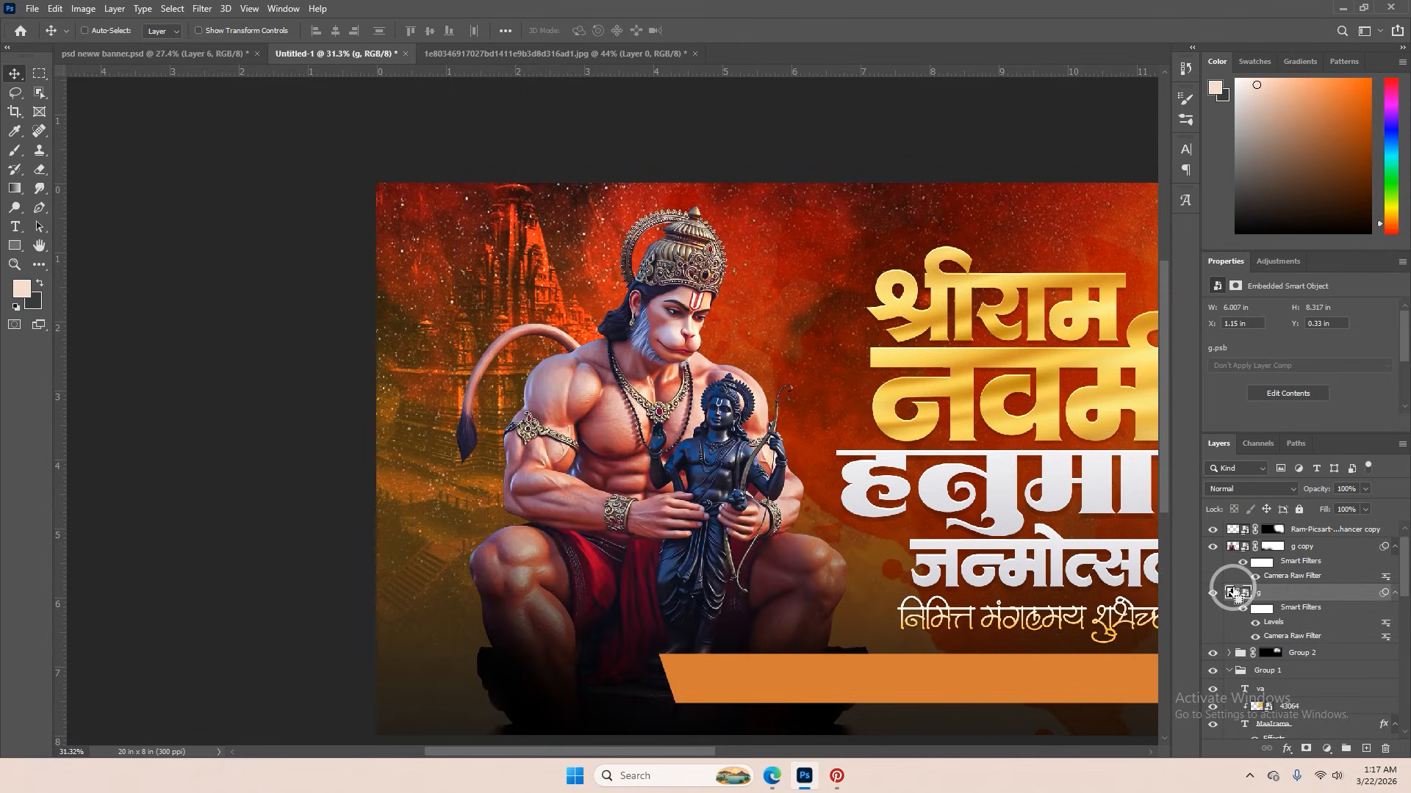
- Skew the top edge of the black silhouette slightly left and down so it shows as a shadow behind Hanuman
key(ctrl+t)
click(725, 298)
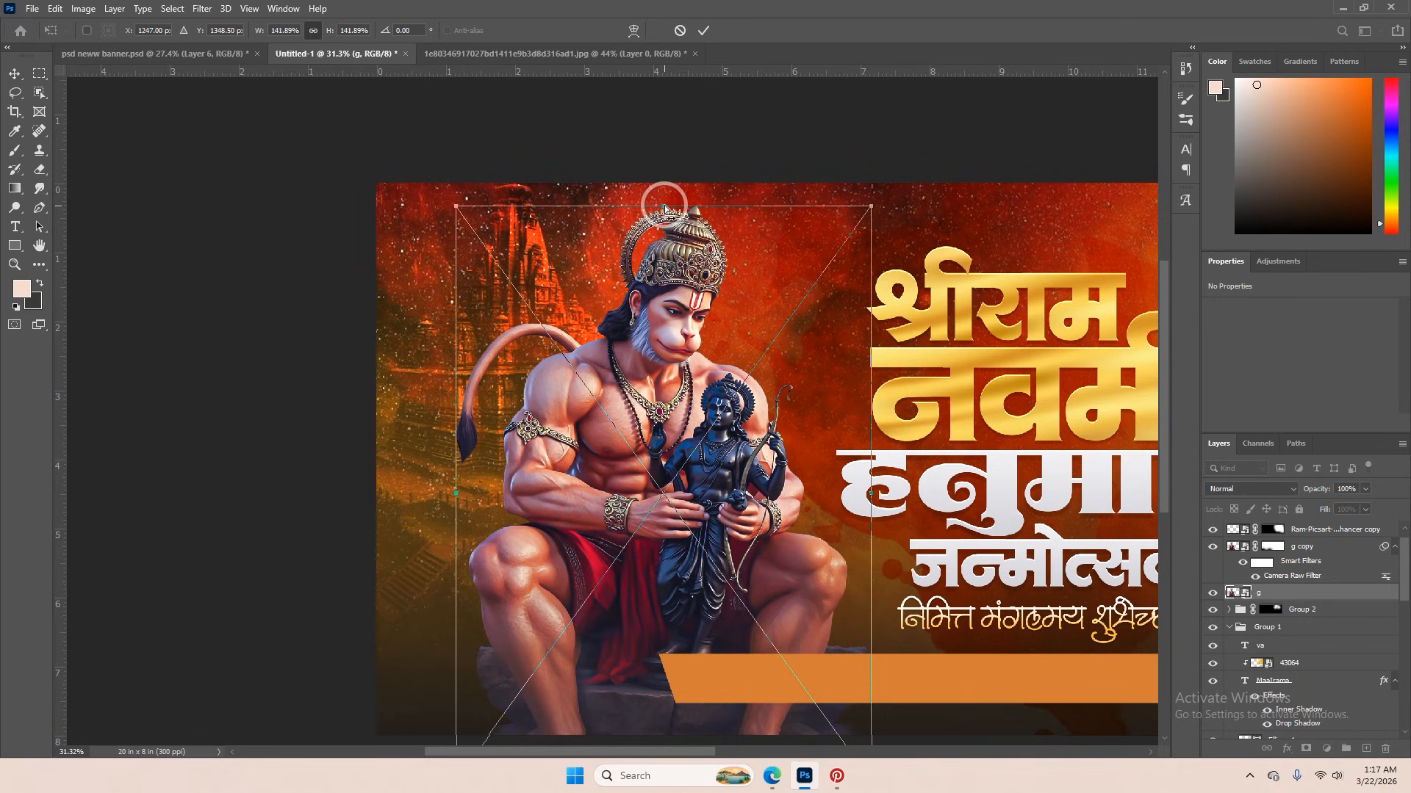
drag(664, 208, 649, 215)
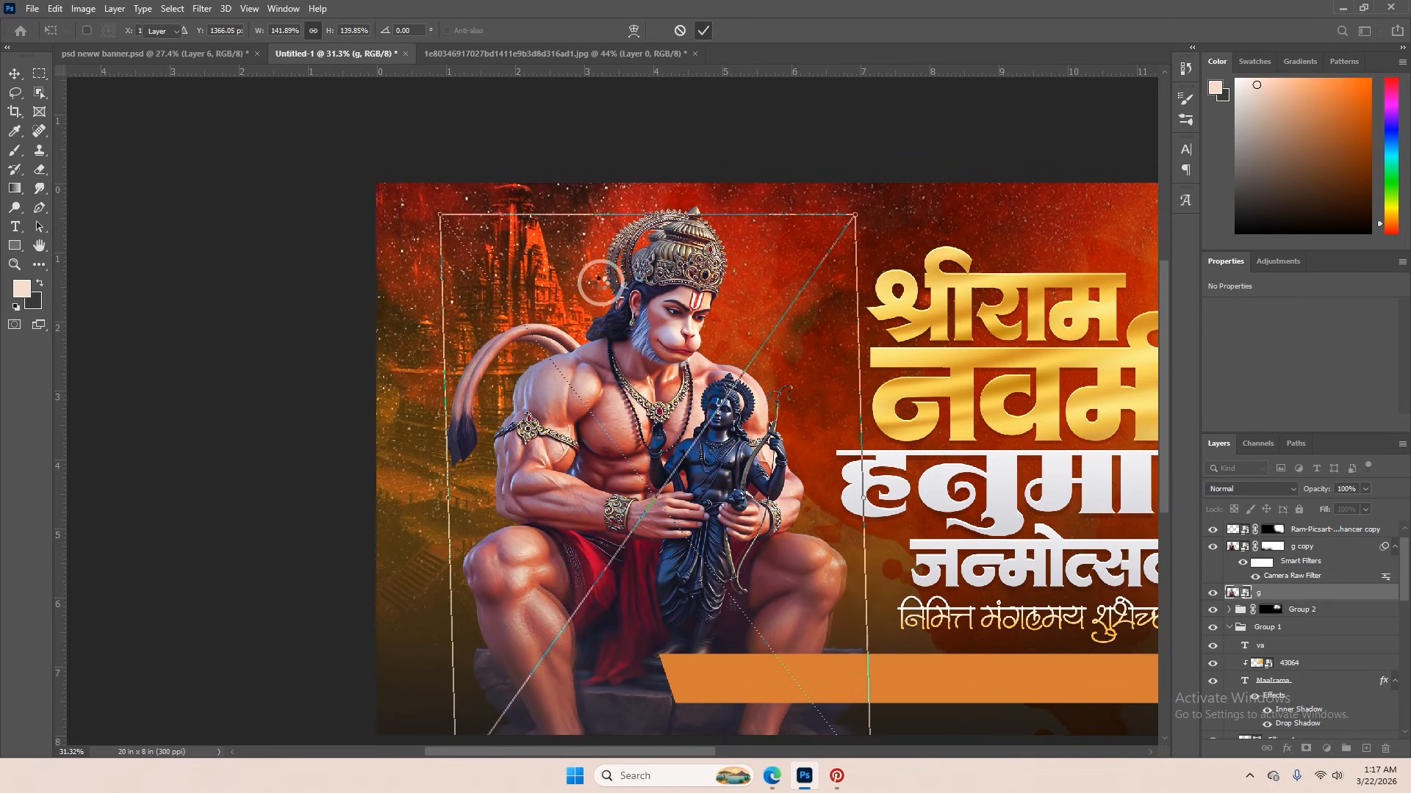
key(Return)
scroll(482, 488, down, 1)
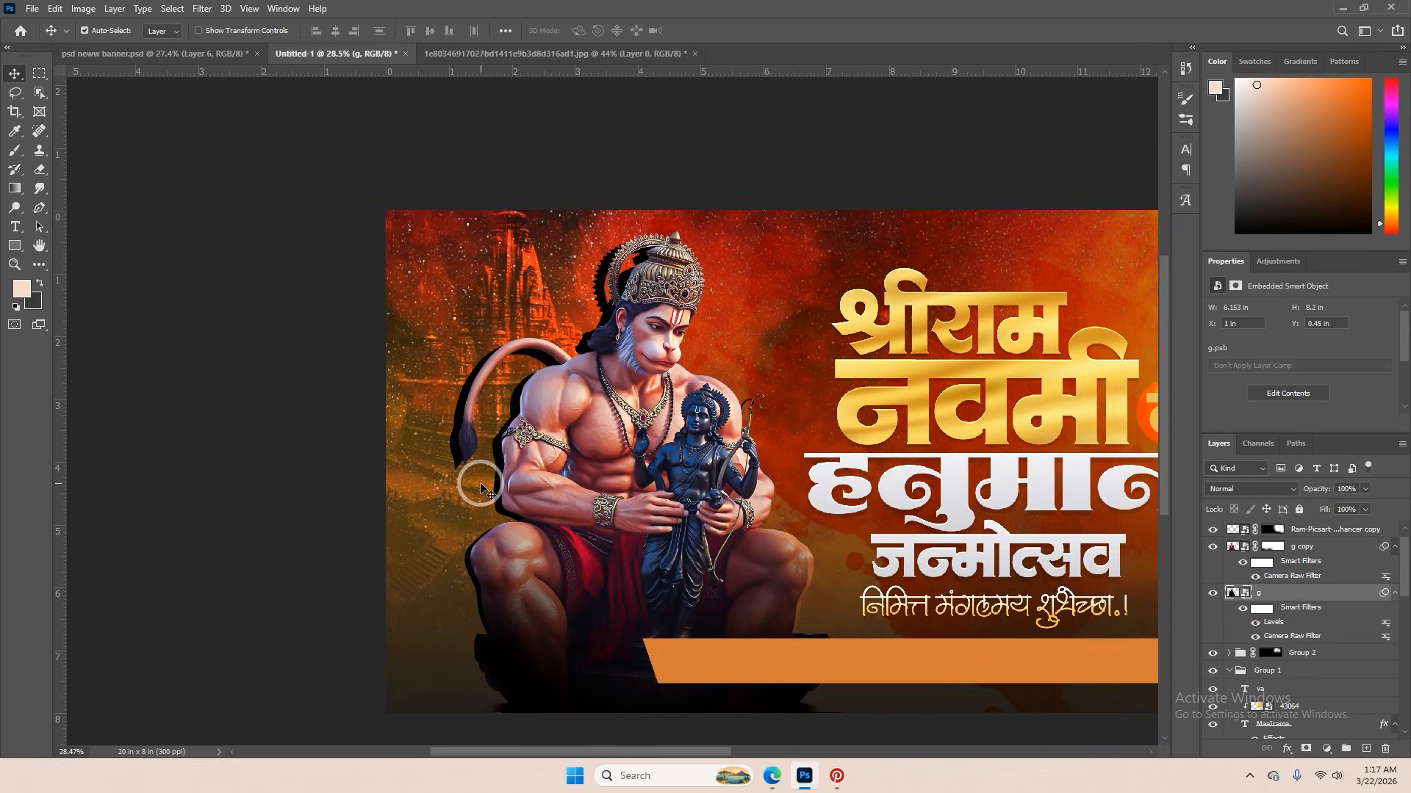
- Soften the silhouette with a light Gaussian Blur and set its layer opacity to 50%
click(212, 10)
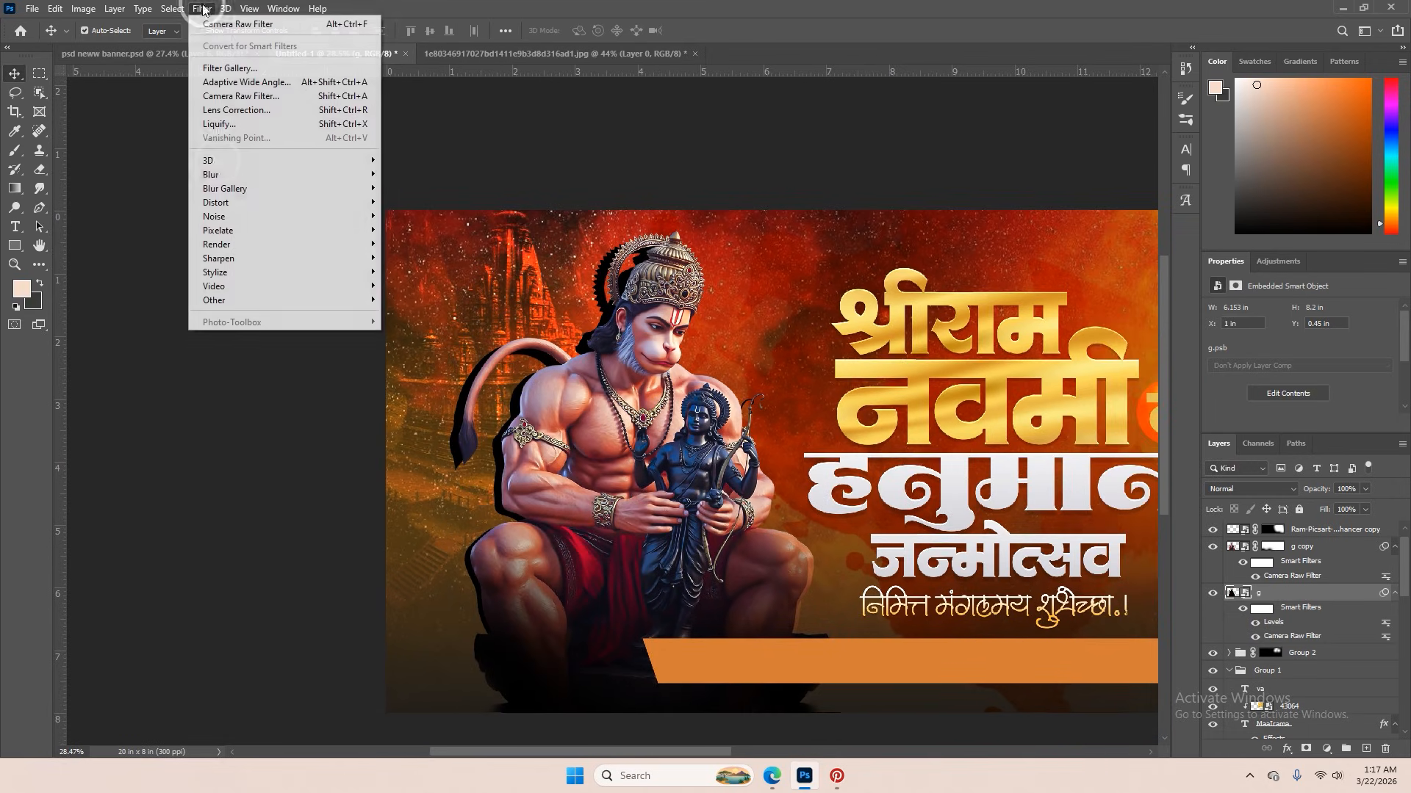
mouse_move(220, 168)
click(445, 225)
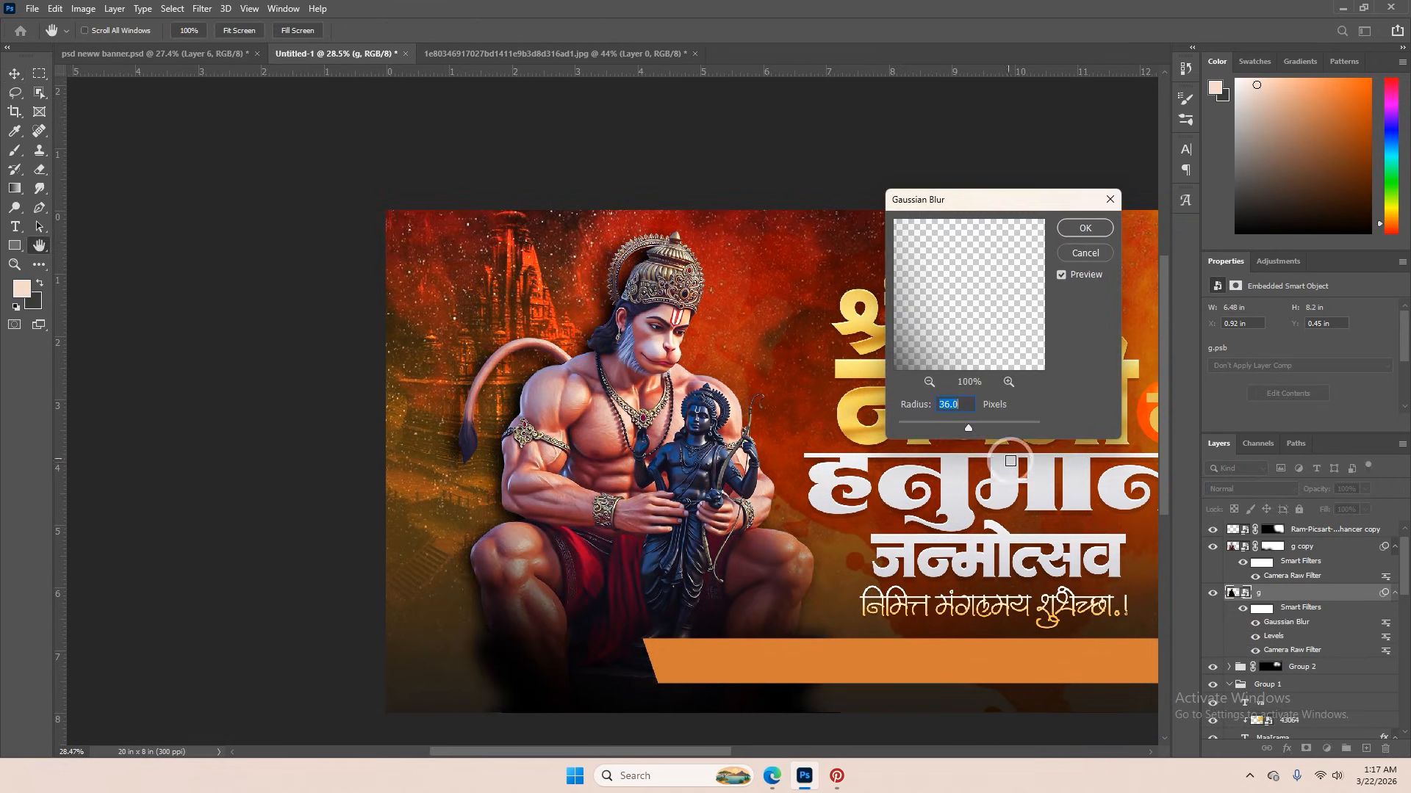
drag(940, 429, 937, 426)
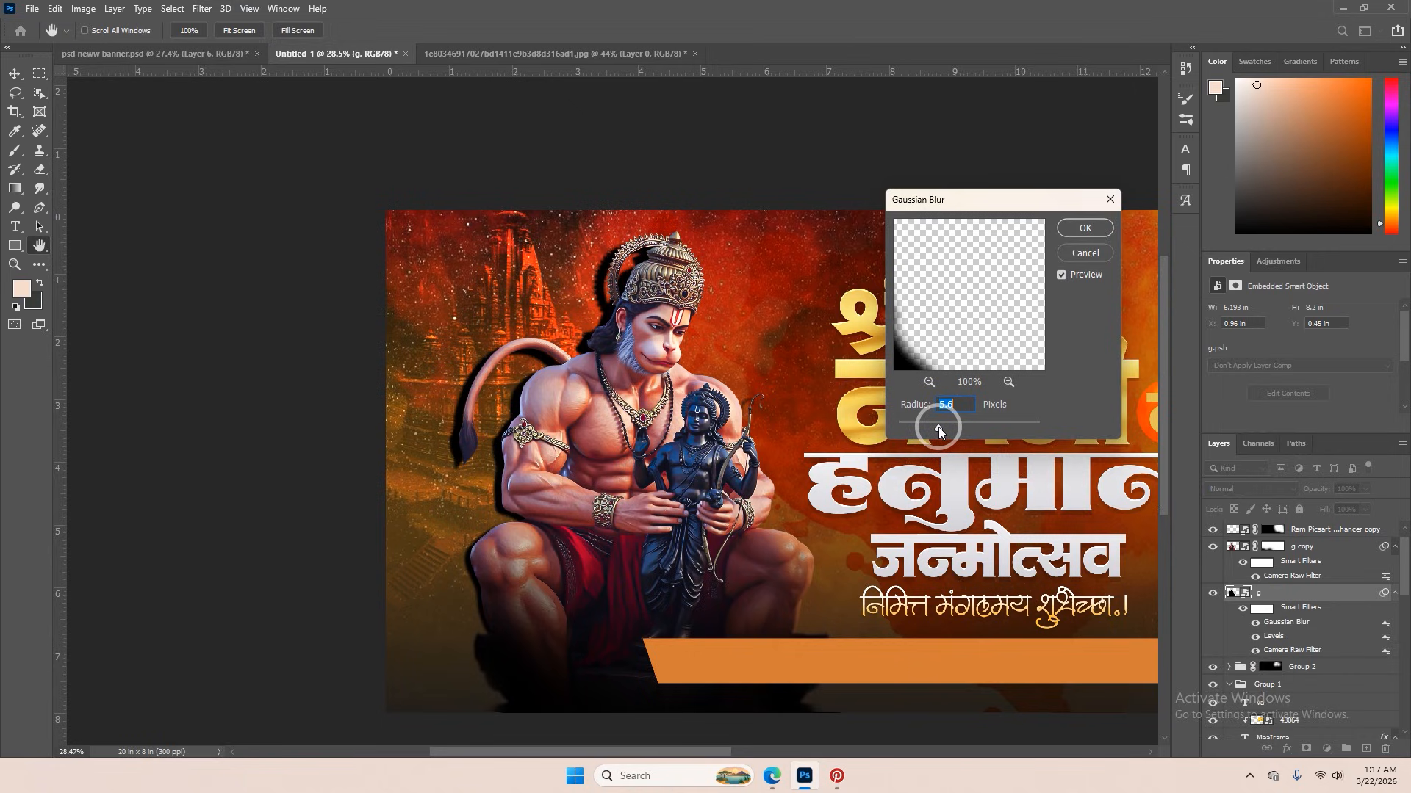
click(947, 427)
drag(937, 426, 942, 429)
click(1083, 229)
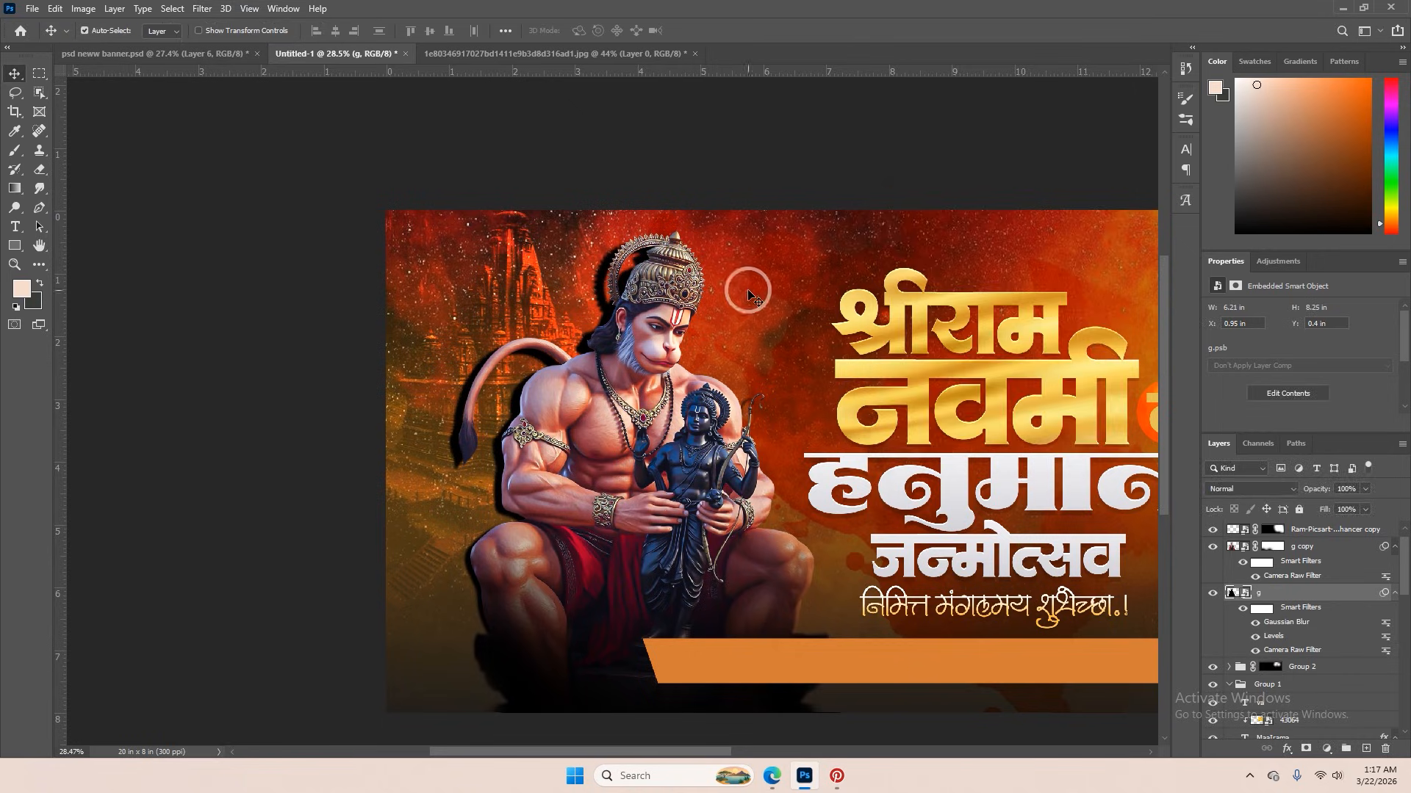
drag(1317, 490, 1307, 491)
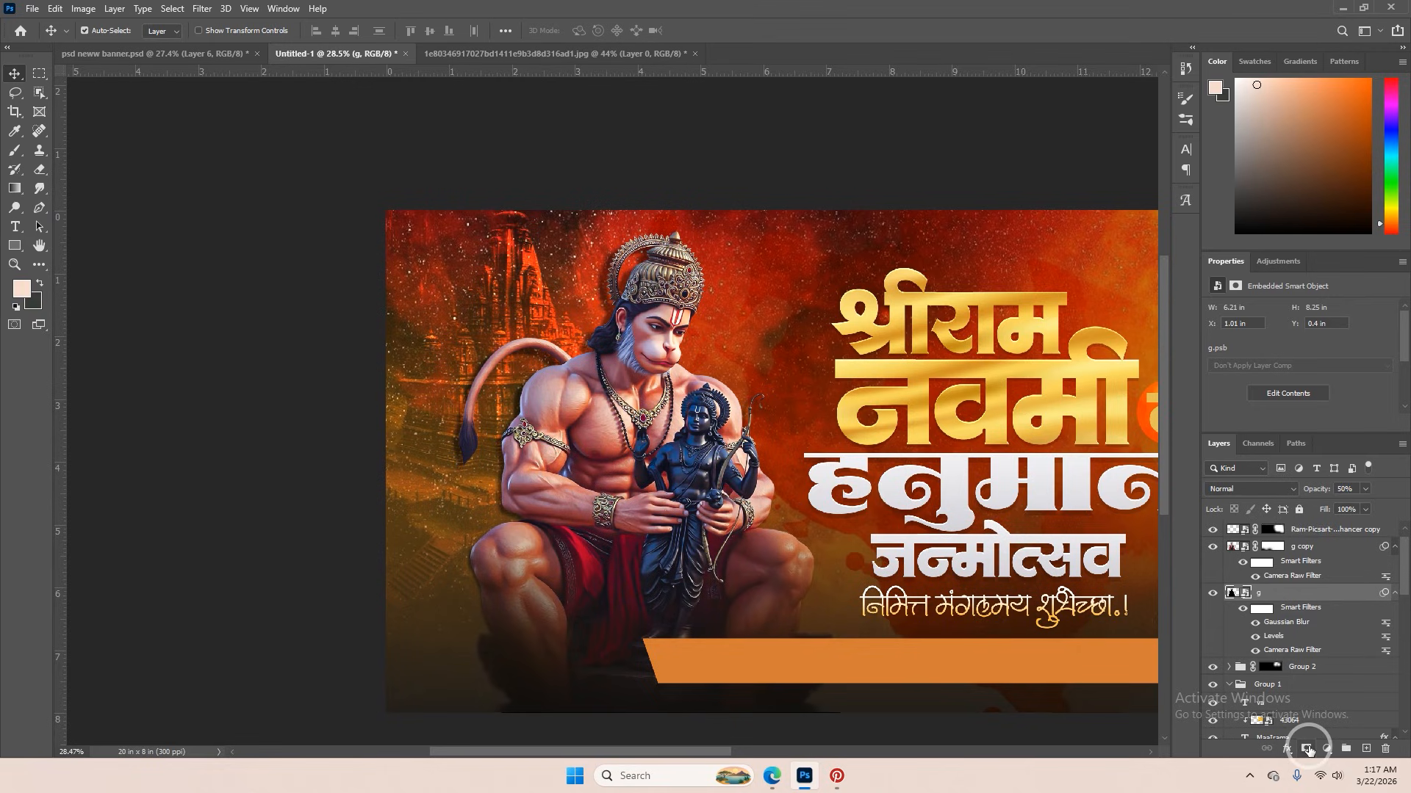
- Hide the shadow layer with a black mask and paint white with a large soft brush around Hanuman's head and shoulder
alt+click(1307, 748)
key(b)
scroll(600, 463, down, 4)
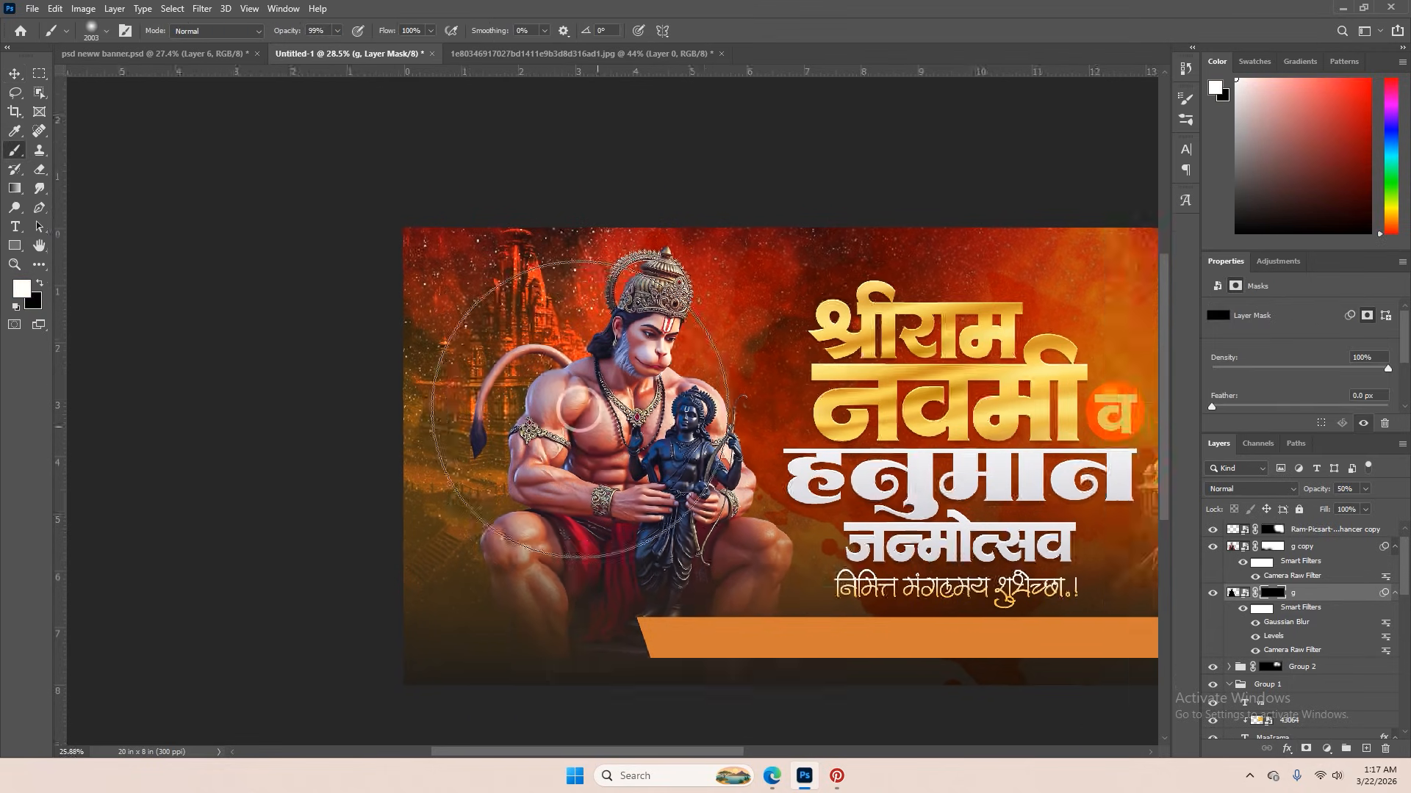
mouse_move(306, 315)
mouse_down()
mouse_move(324, 289)
mouse_move(286, 329)
mouse_move(291, 368)
mouse_move(326, 318)
mouse_up()
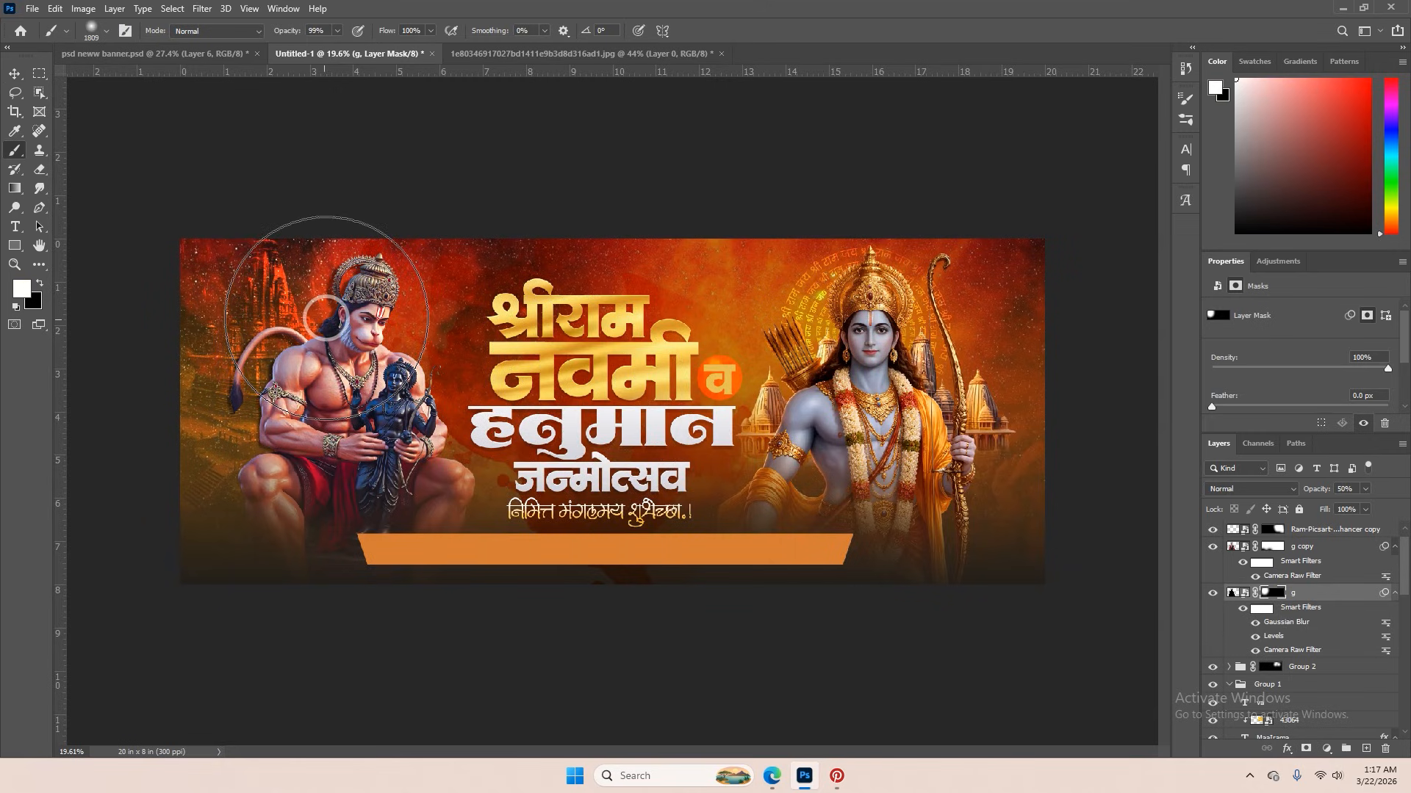
- Examine the masked shadow around Hanuman up close and within the whole banner
key(v)
scroll(326, 318, up, 9)
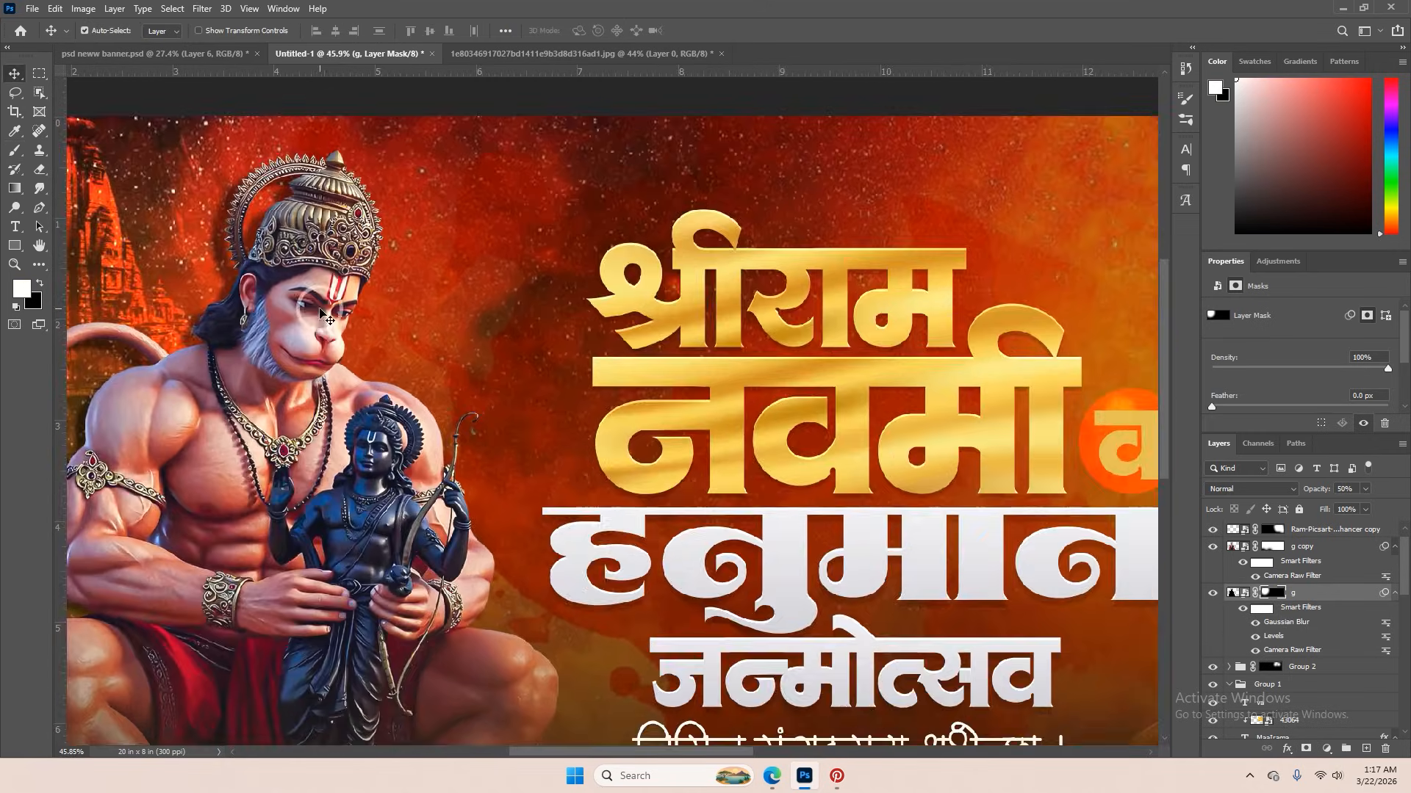
drag(309, 328, 644, 376)
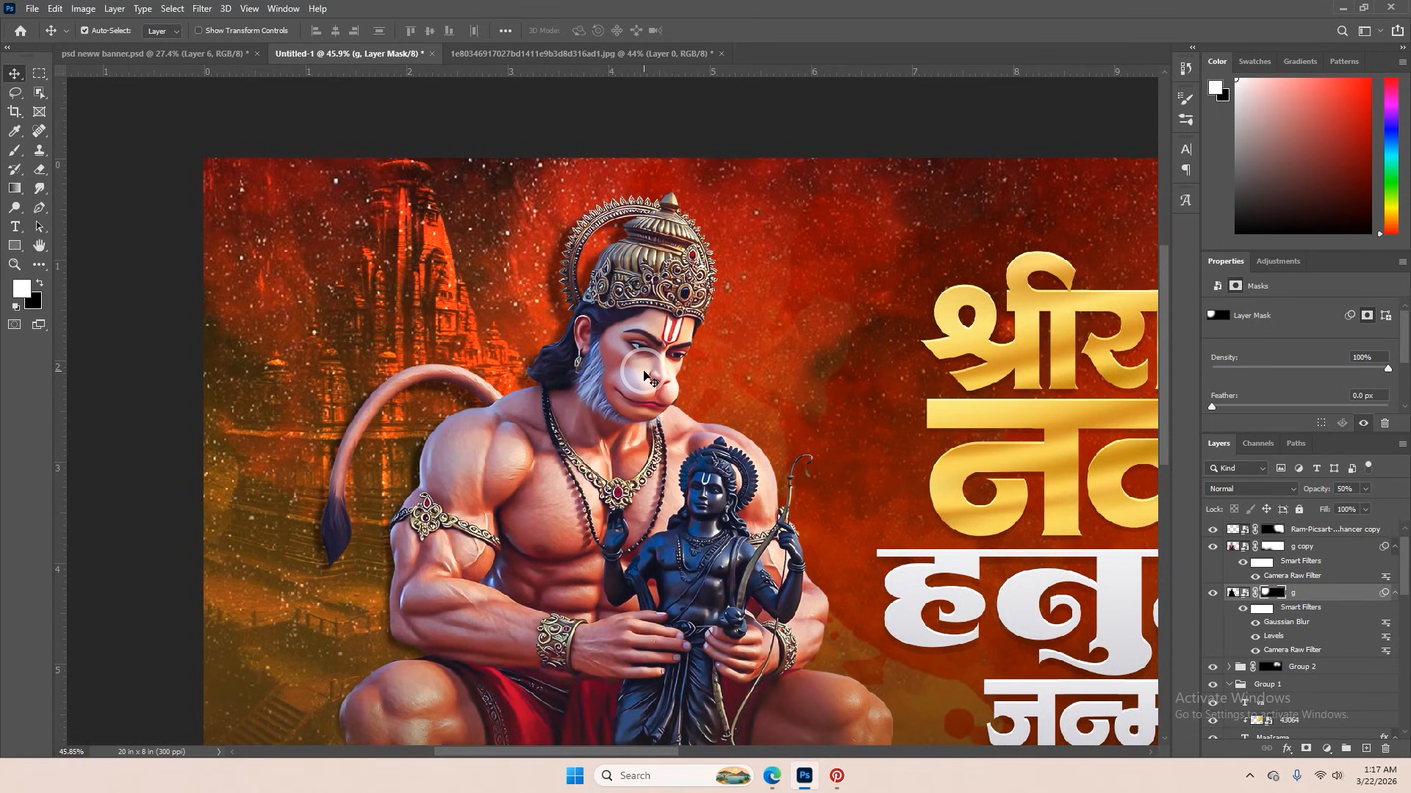
scroll(644, 376, down, 8)
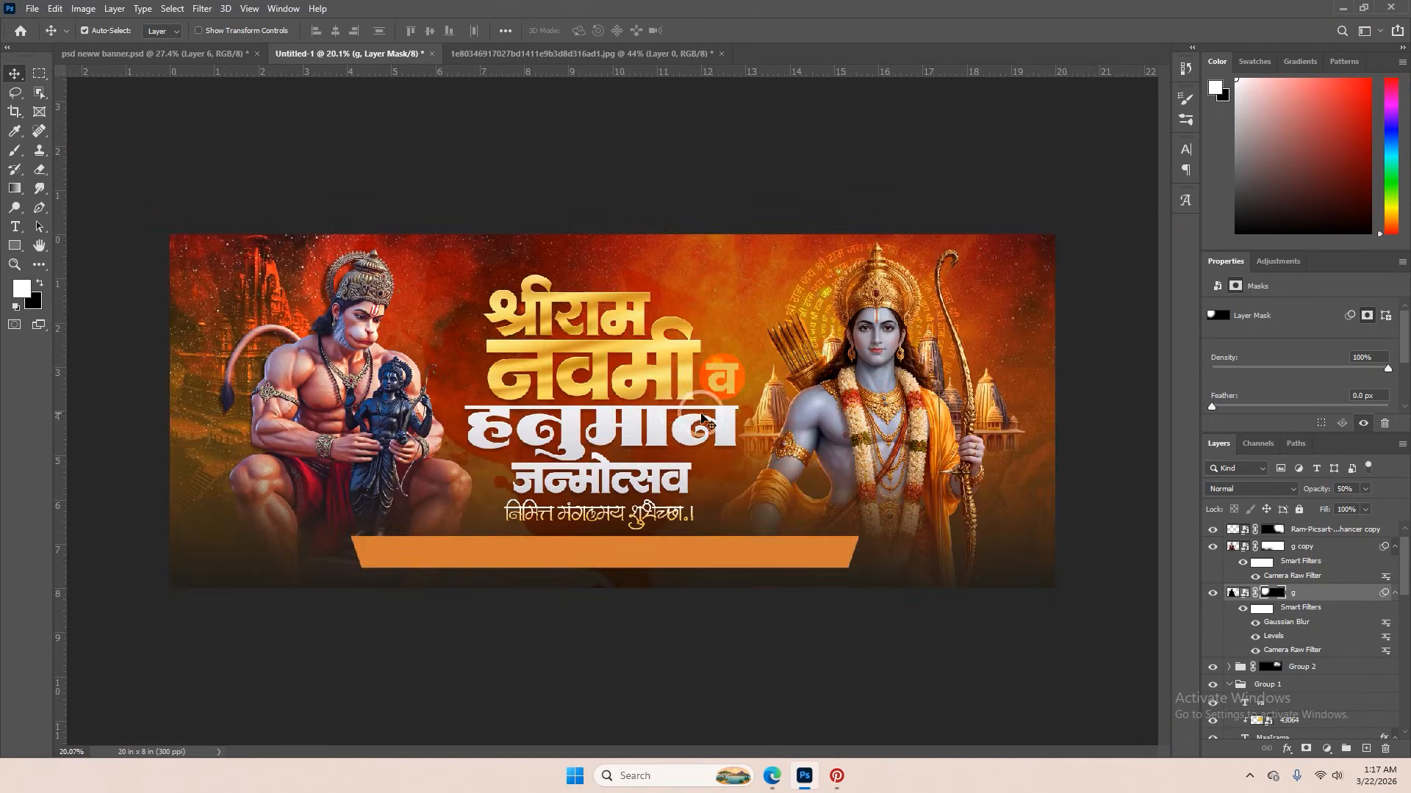
scroll(702, 418, up, 13)
scroll(609, 401, down, 12)
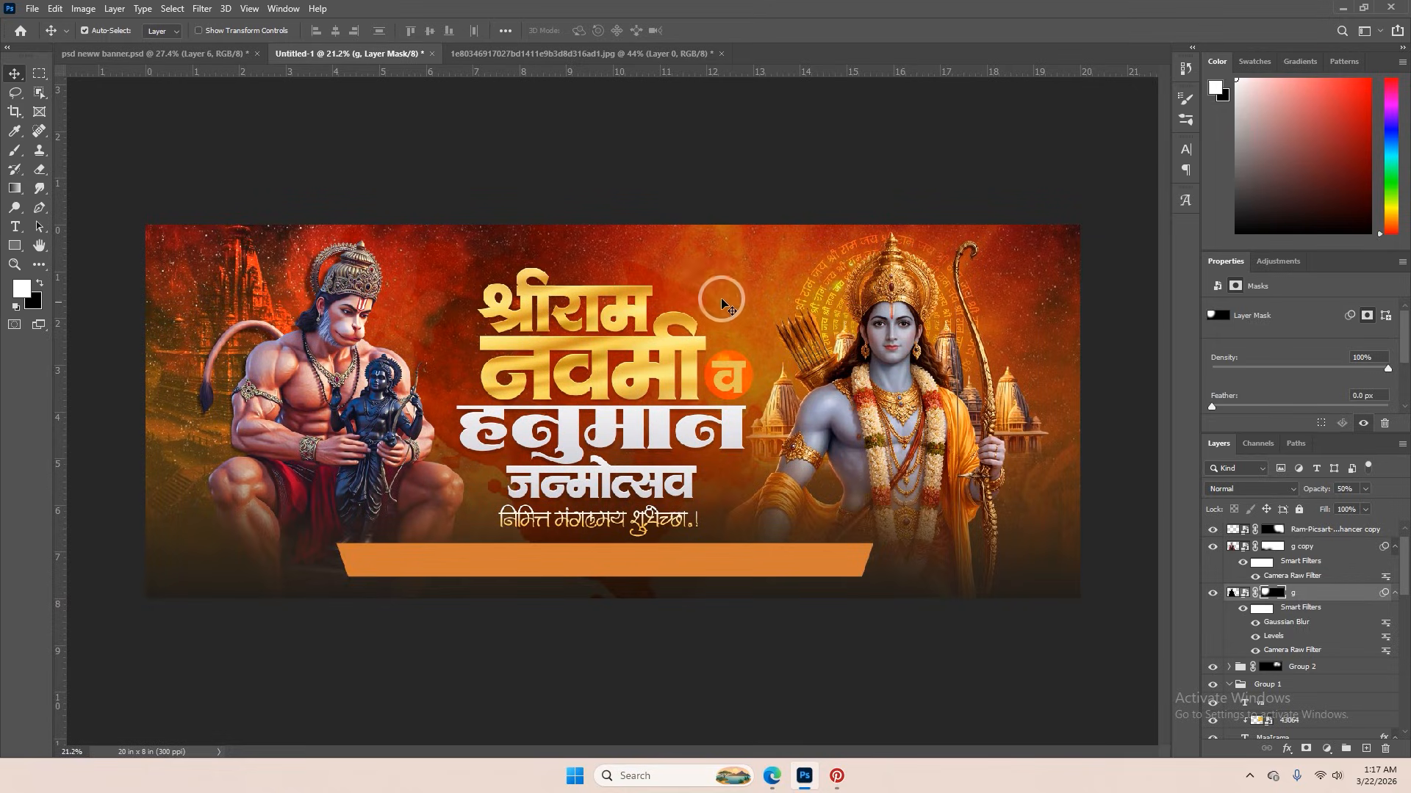
- Switch to Pinterest and search for "orange flag"
click(837, 776)
drag(139, 55, 26, 55)
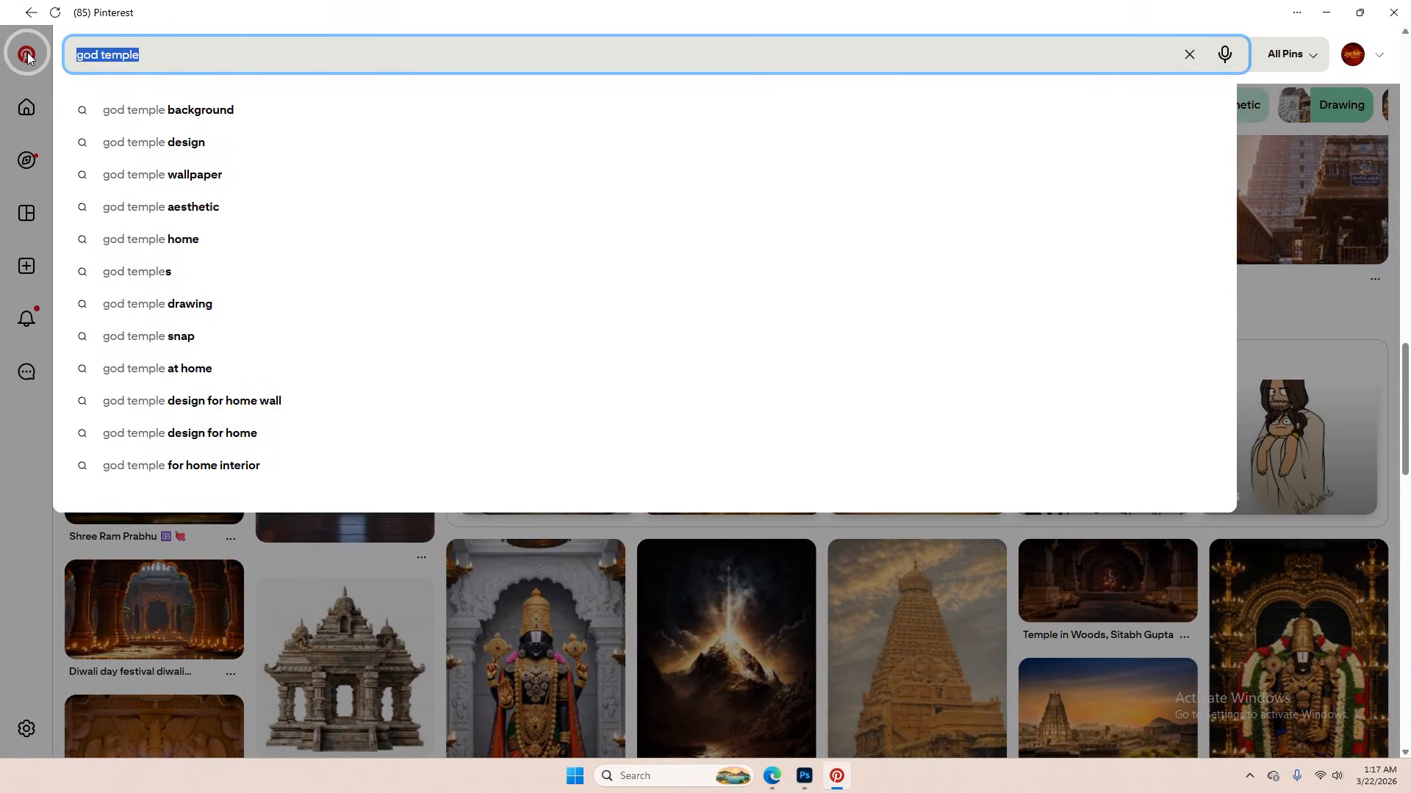
text(o)
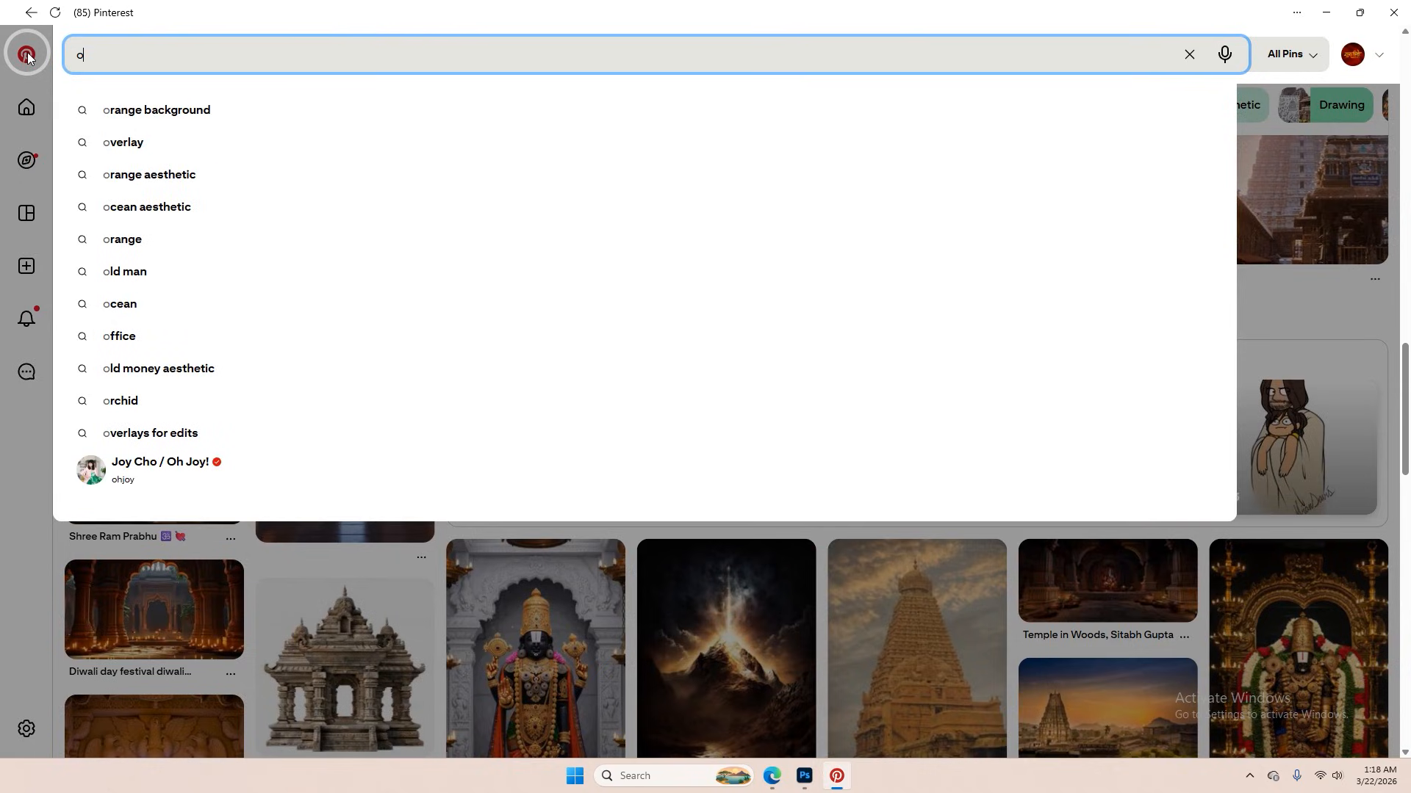
text(range f)
text(lag)
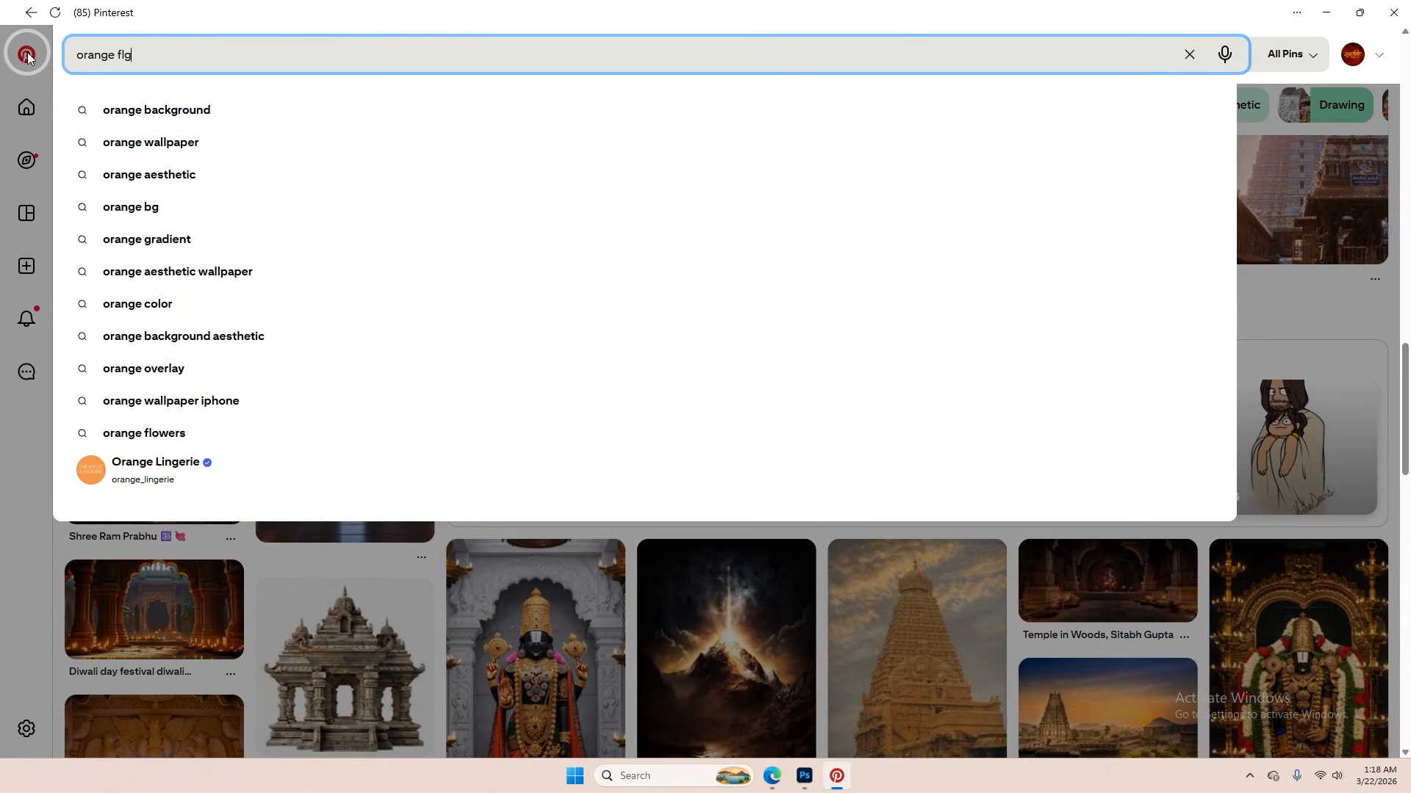
key(BackSpace)
text(ag)
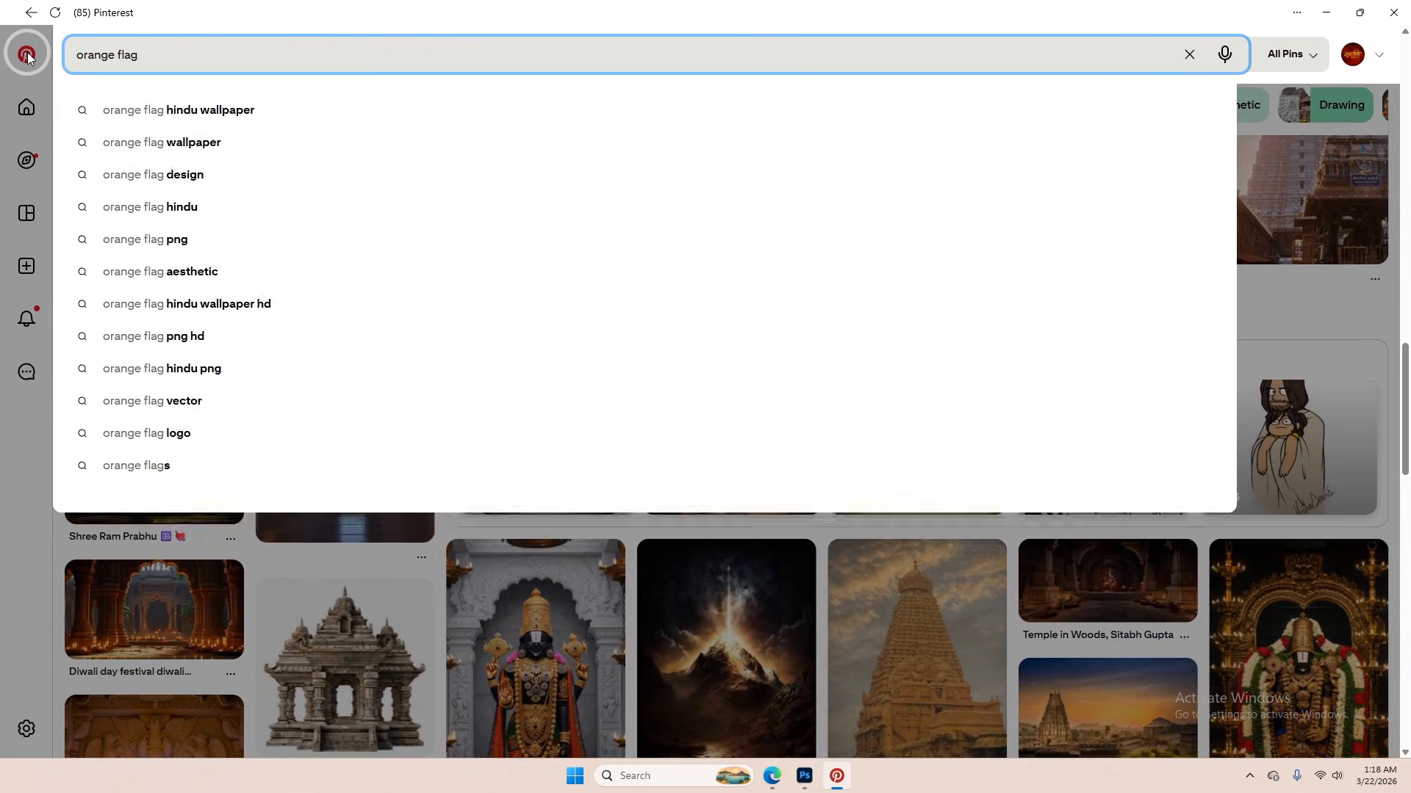
key(Return)
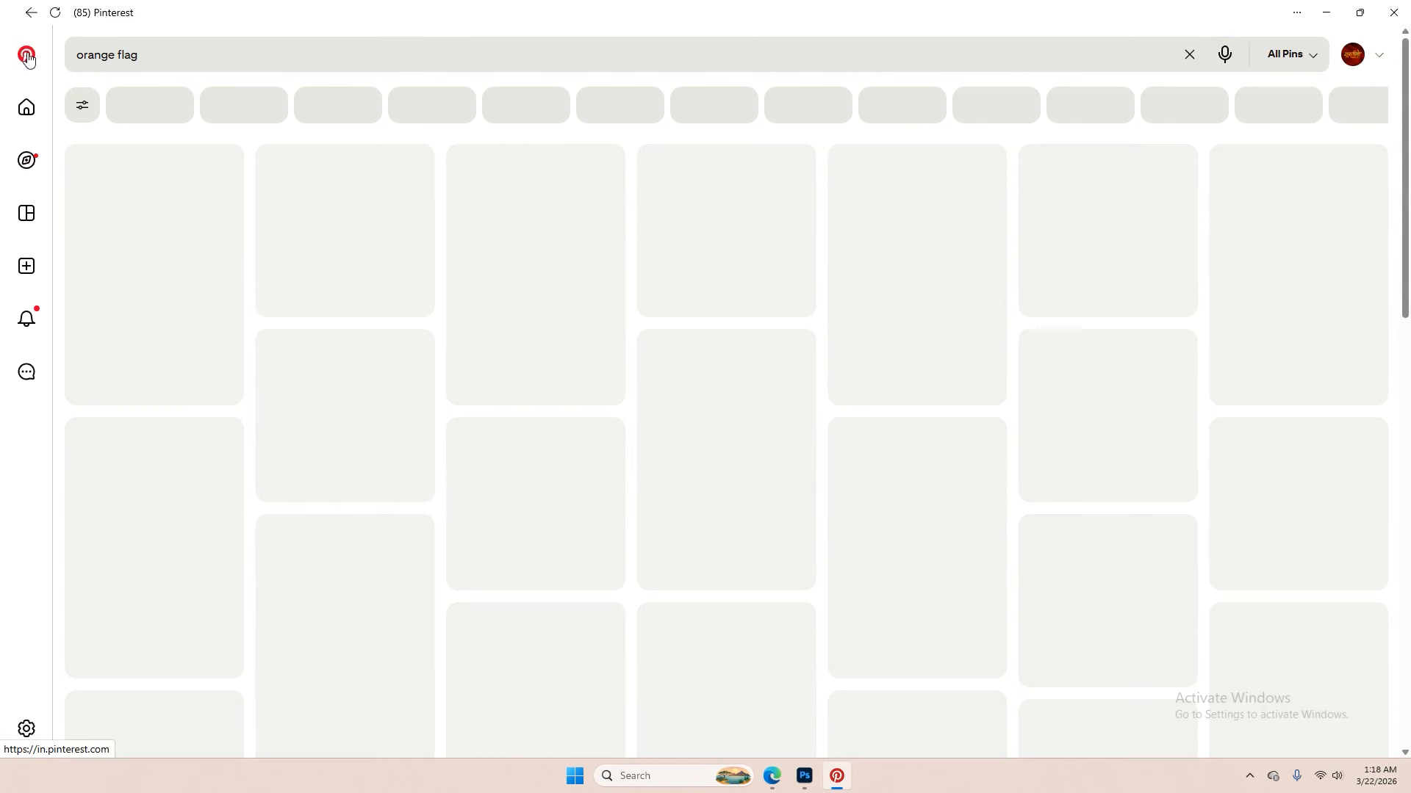
- Browse the orange flag results for an image that suits the banner background
scroll(338, 470, down, 4)
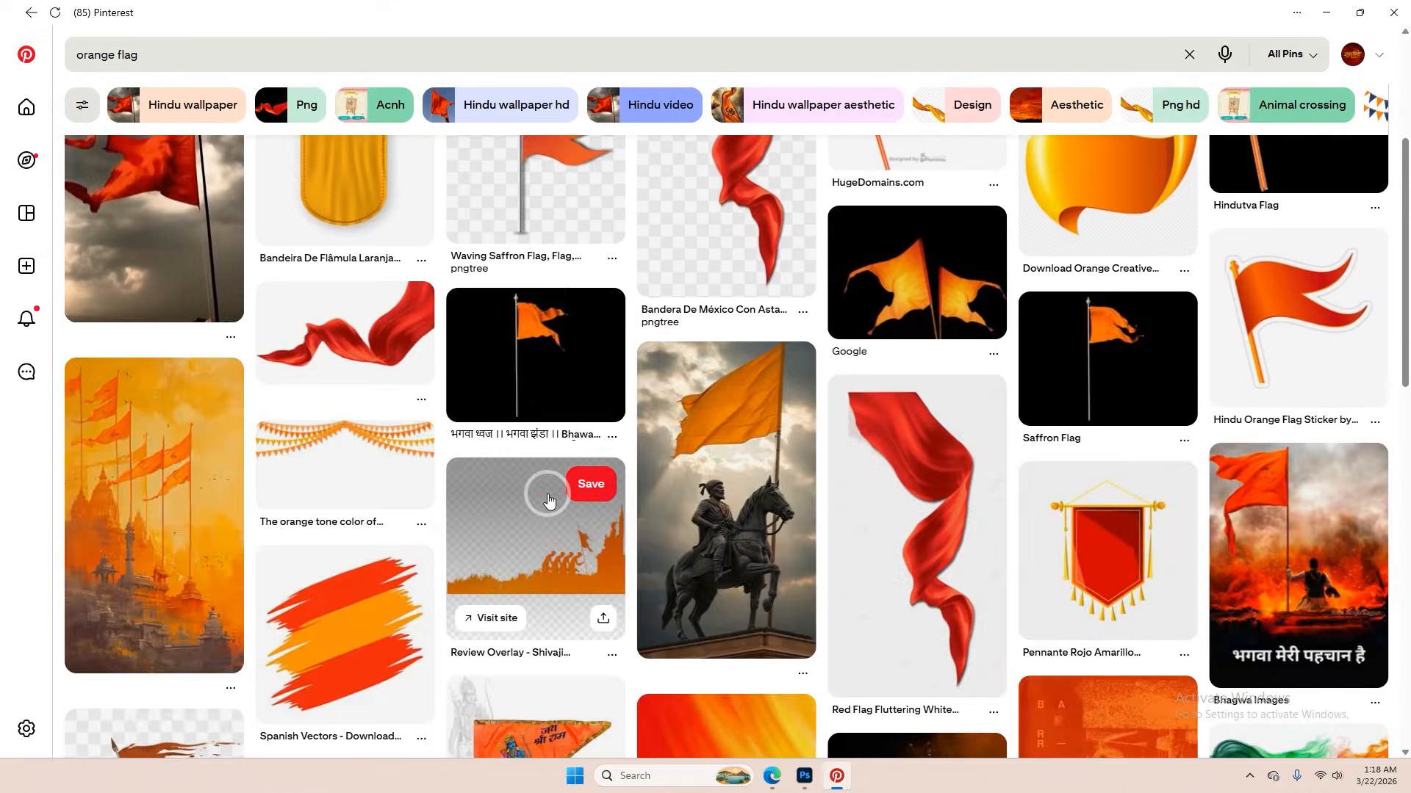
scroll(547, 500, down, 4)
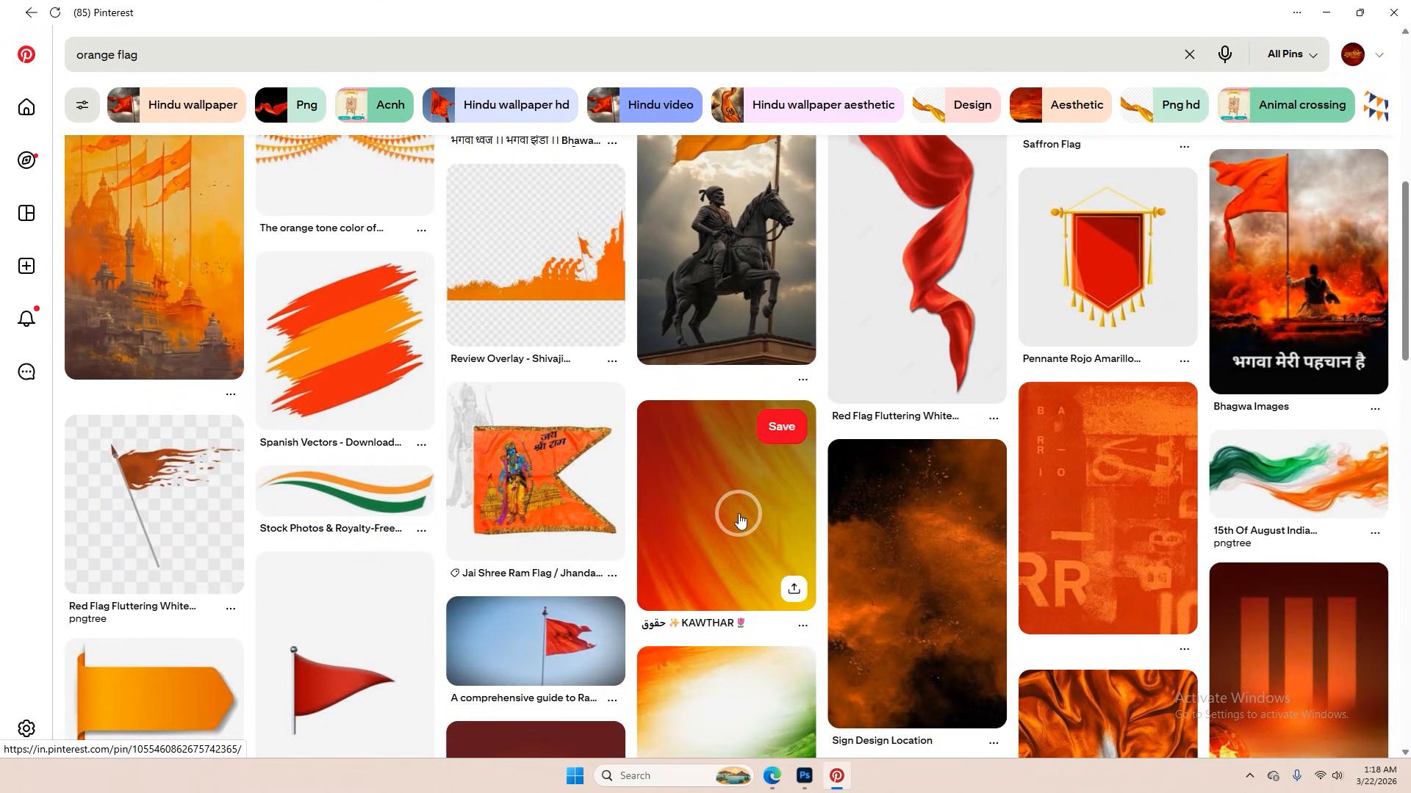
scroll(745, 514, down, 6)
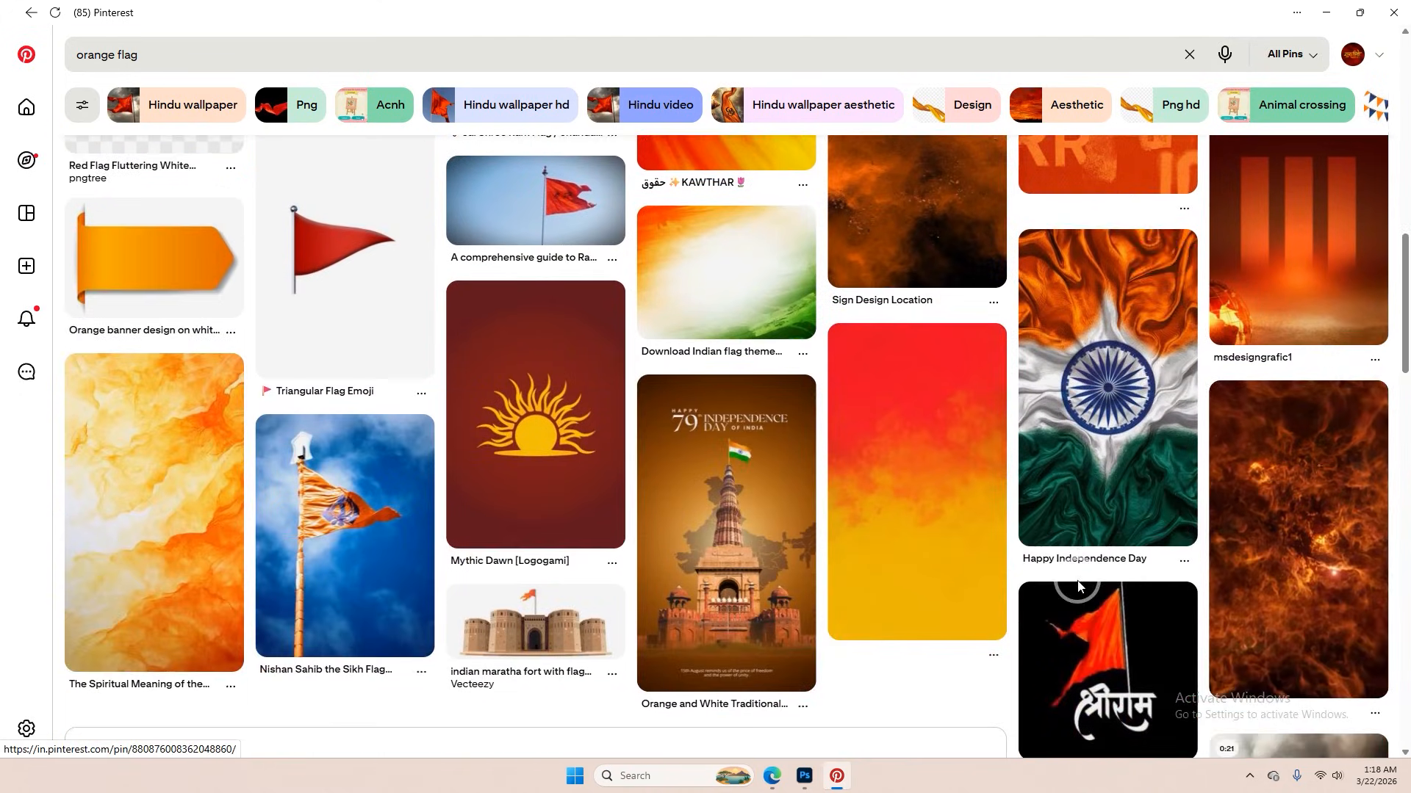
scroll(1077, 585, down, 12)
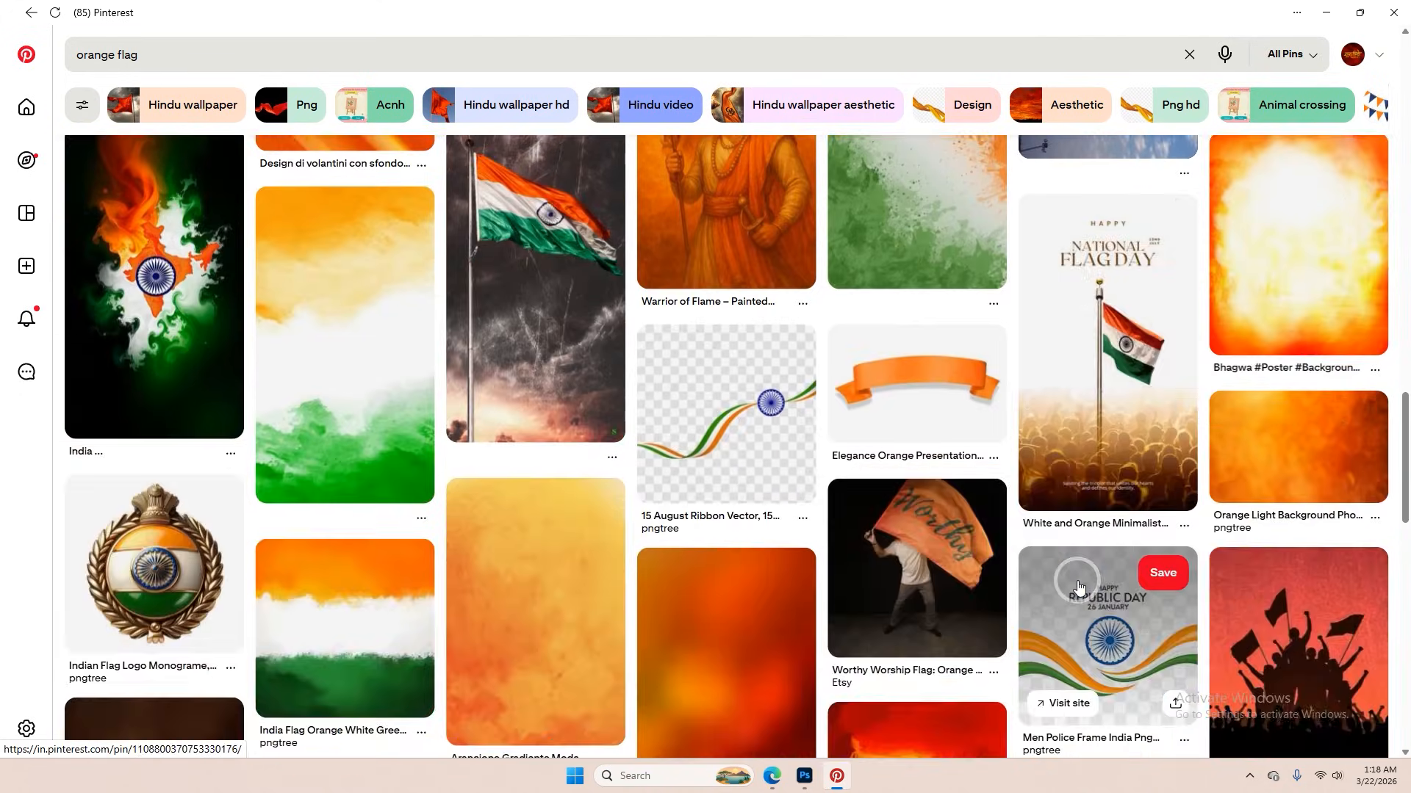
scroll(1077, 586, down, 12)
scroll(1077, 588, up, 5)
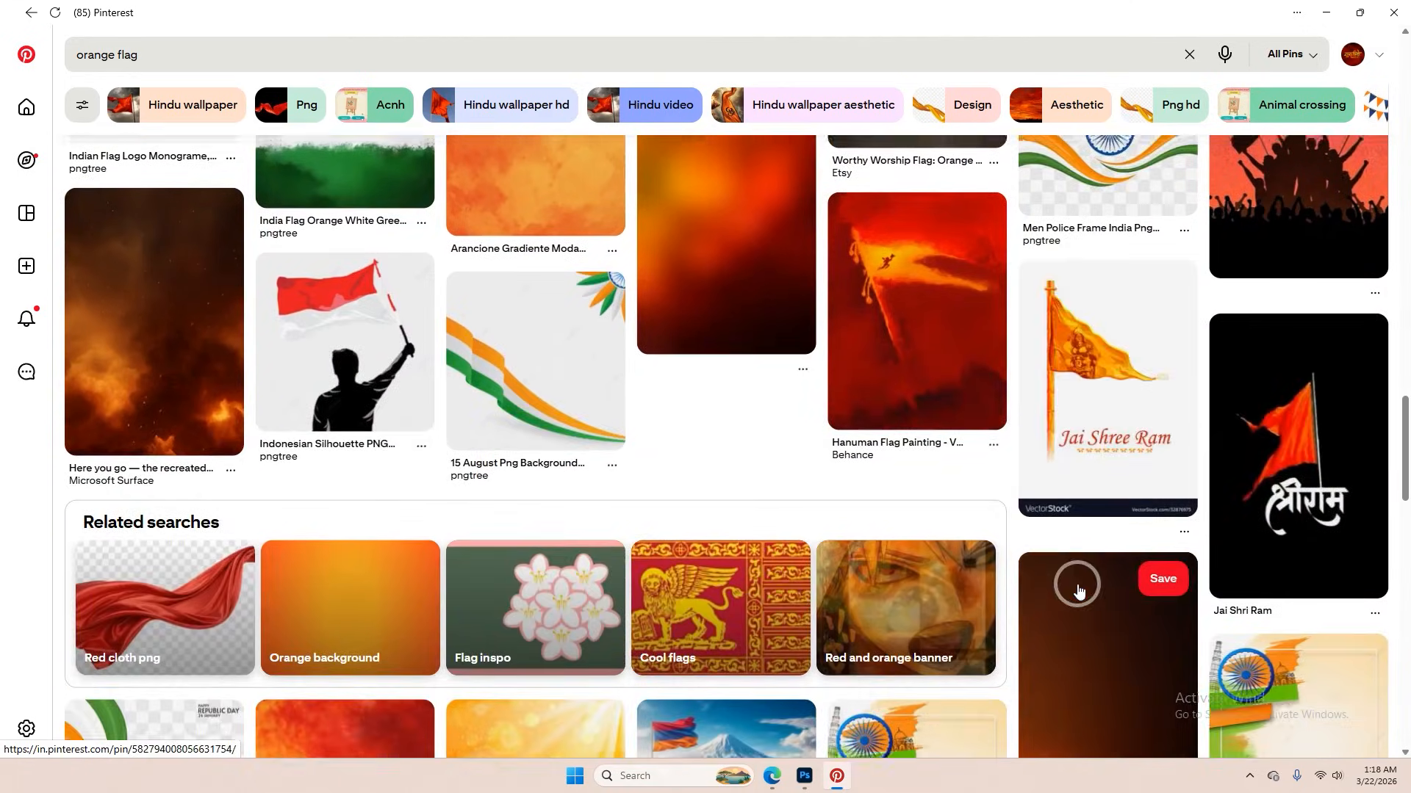
scroll(1077, 588, down, 15)
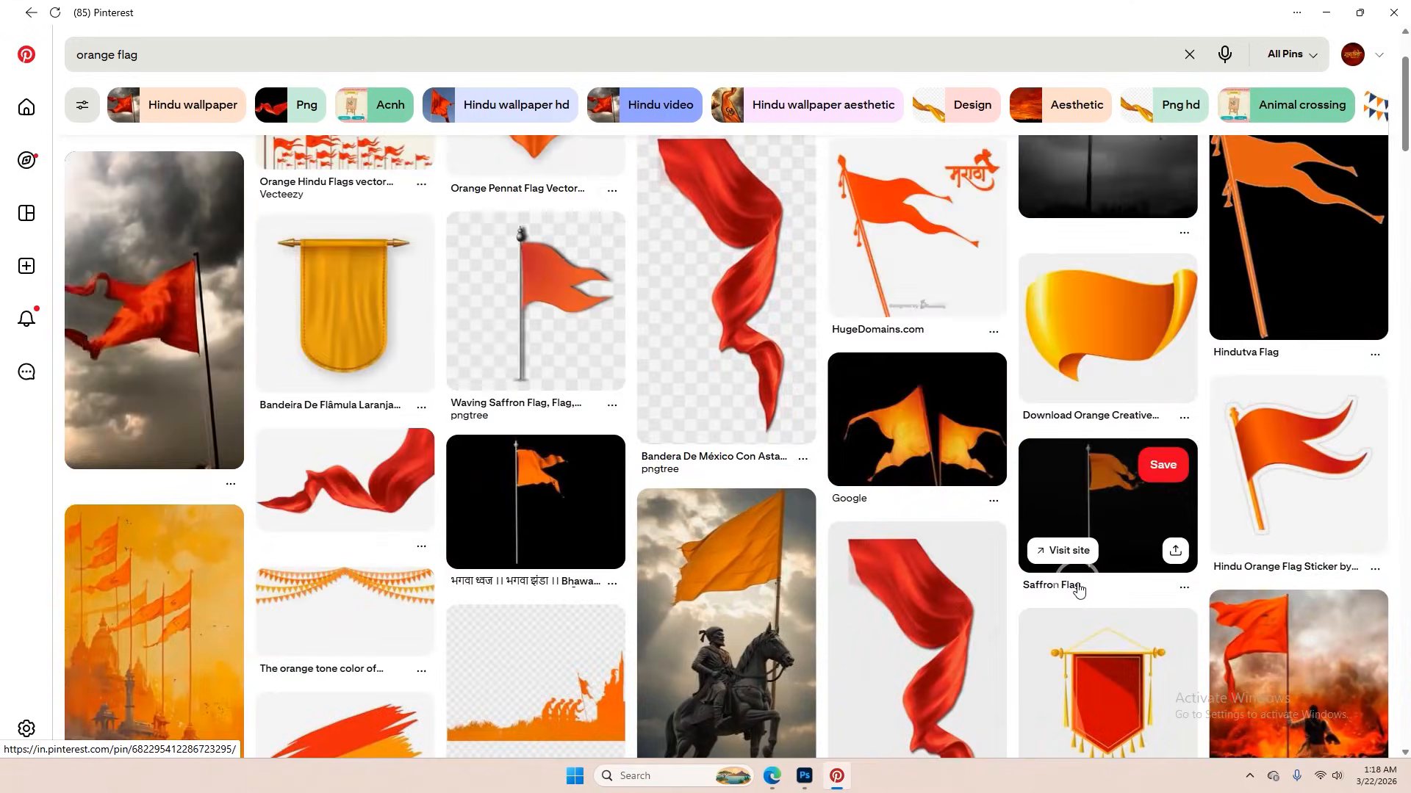
scroll(1077, 585, up, 2)
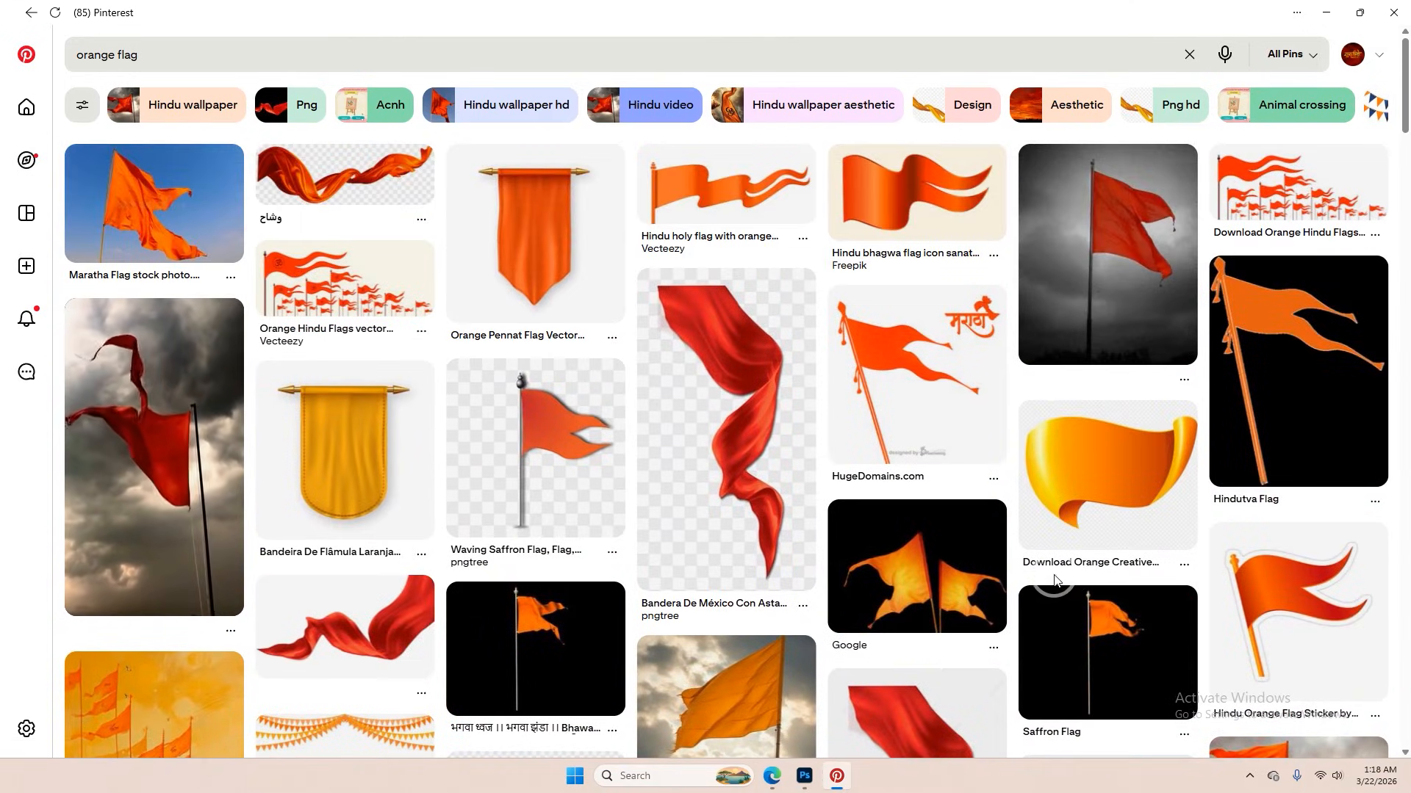
- Refine the search to "orange hindu flag" and open the orange temple painting with a row of flags
click(118, 59)
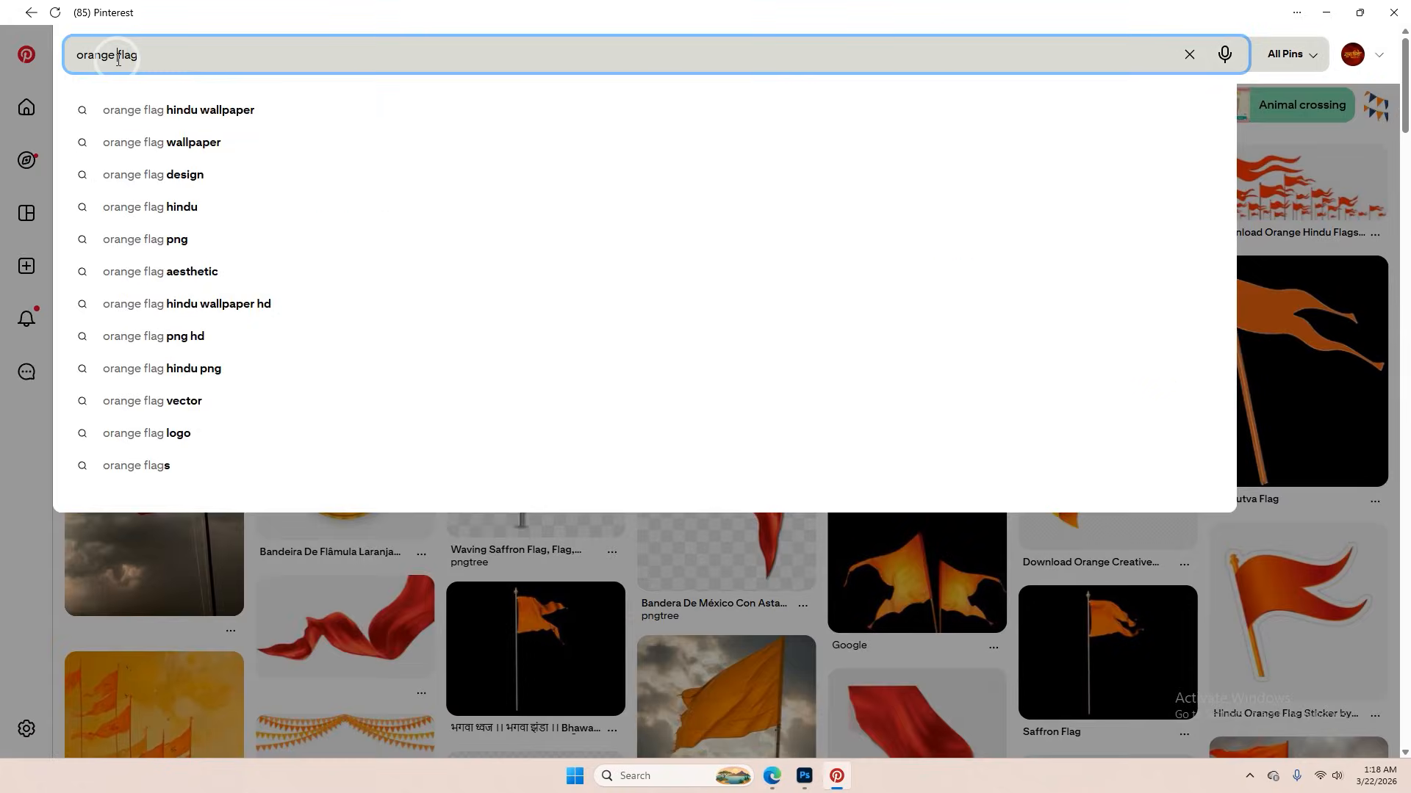
text(hindu)
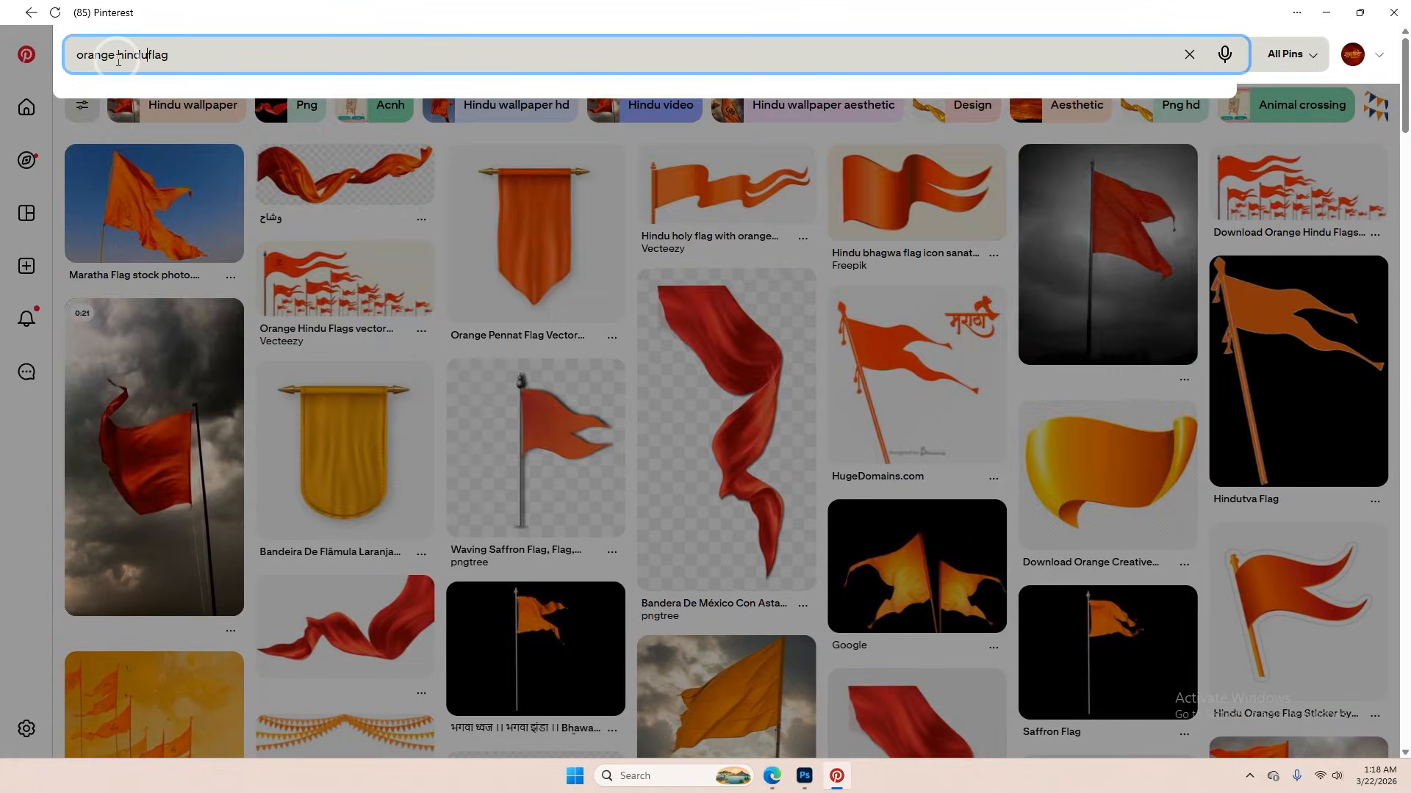
key(Return)
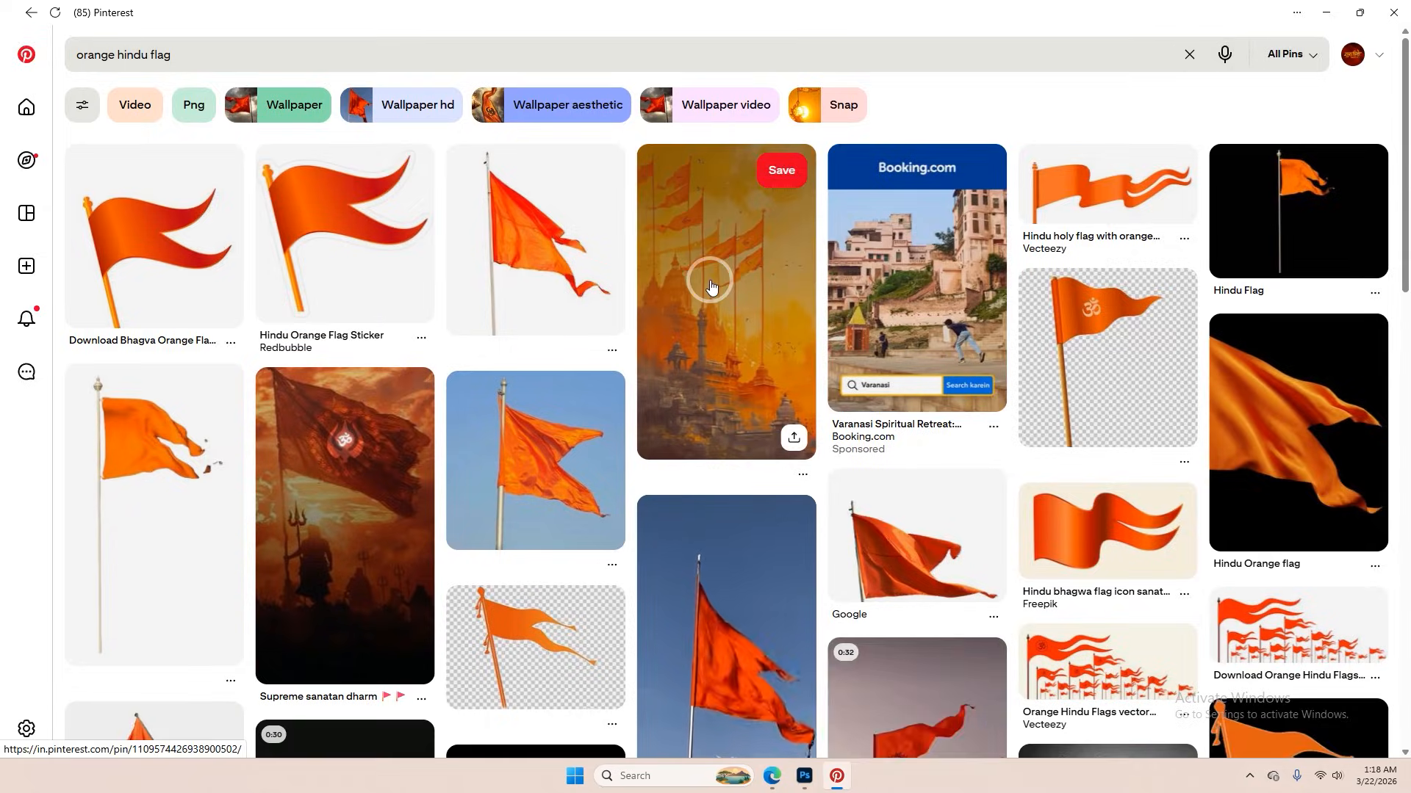
click(701, 329)
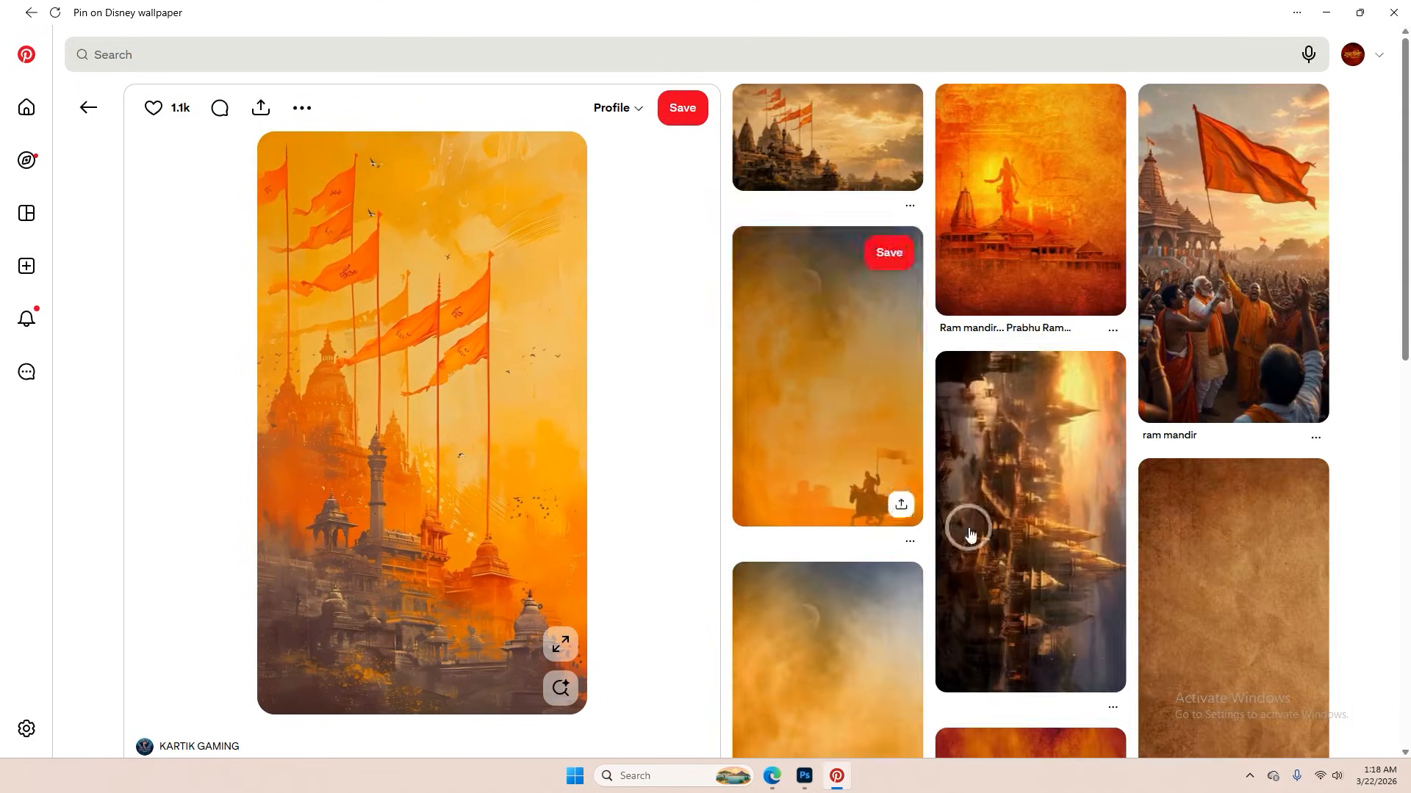
- Open the related landscape picture of temples with orange flags against a cloudy golden sky and copy the image
click(826, 158)
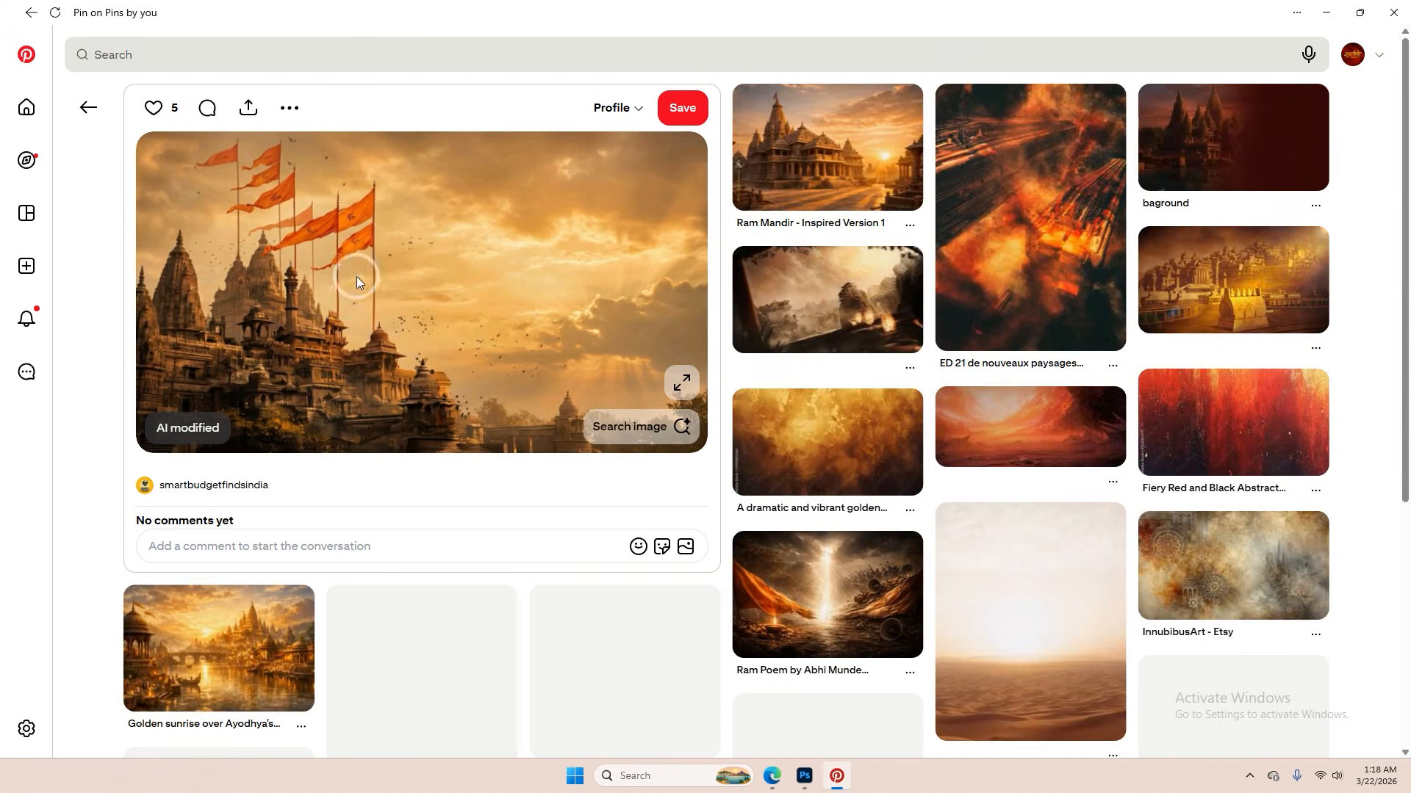
right_click(368, 251)
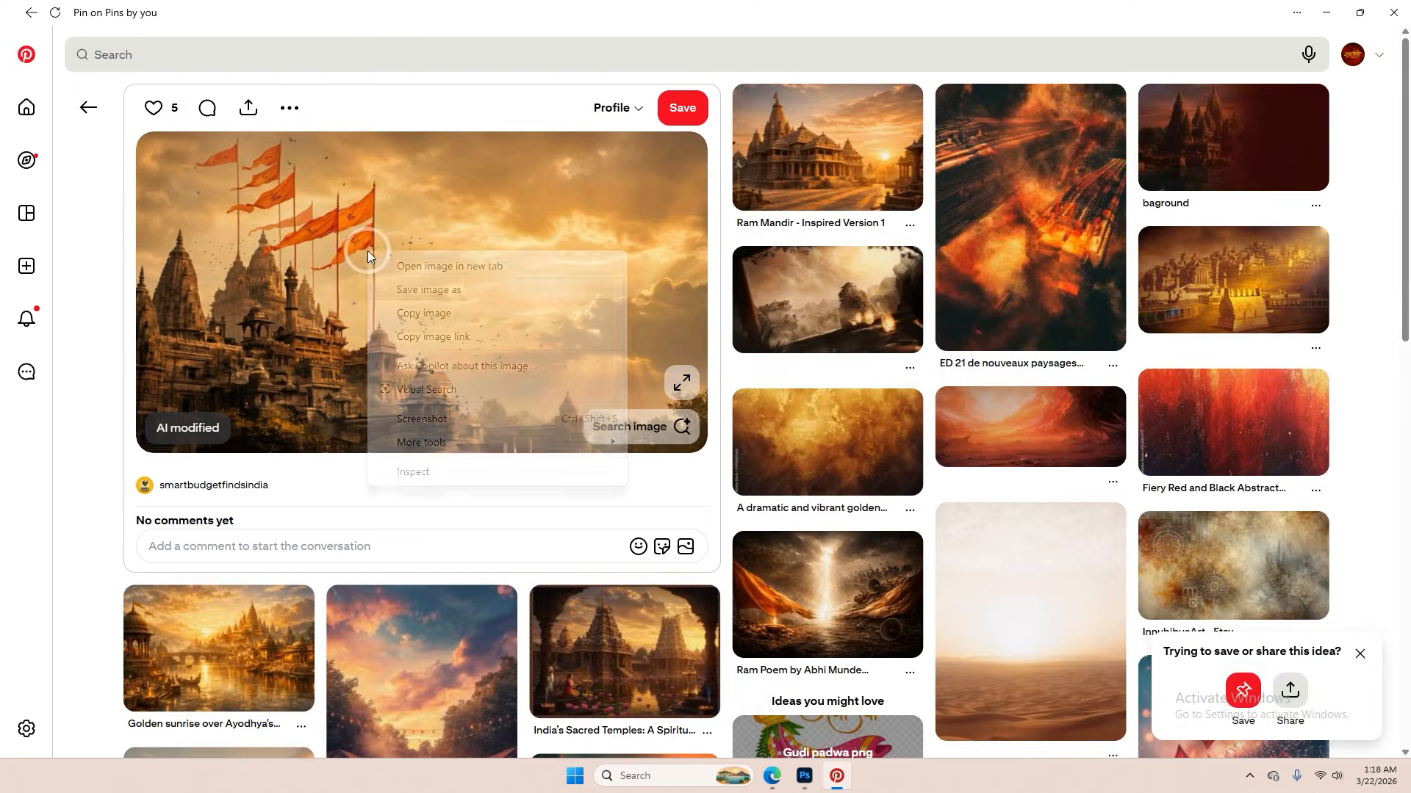
click(445, 314)
- Switch to Photoshop, paste the copied temple-and-flags picture directly above Layer 3, and scale it to about 410% behind Ram on the banner's right half
click(771, 776)
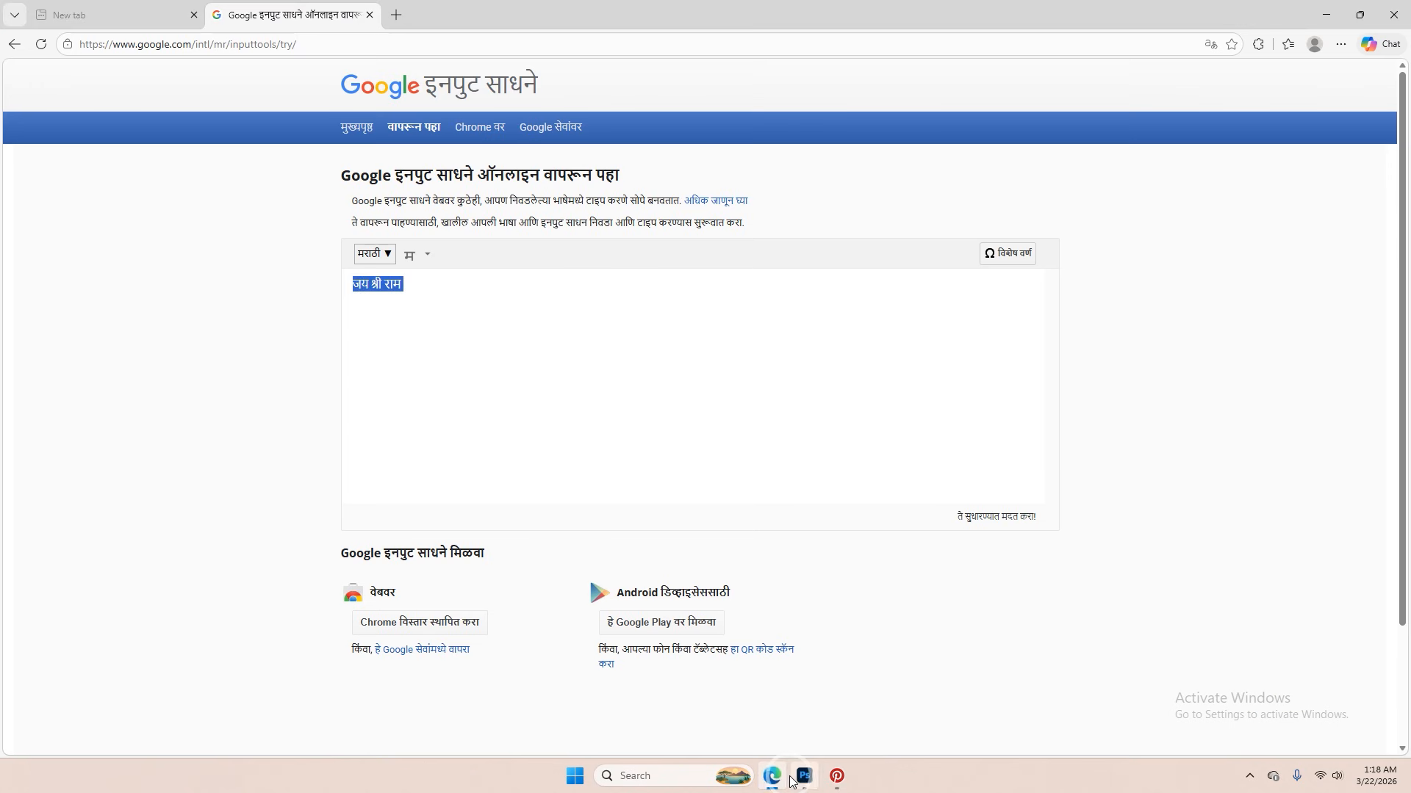
click(805, 775)
scroll(1325, 688, down, 2)
scroll(1325, 688, down, 5)
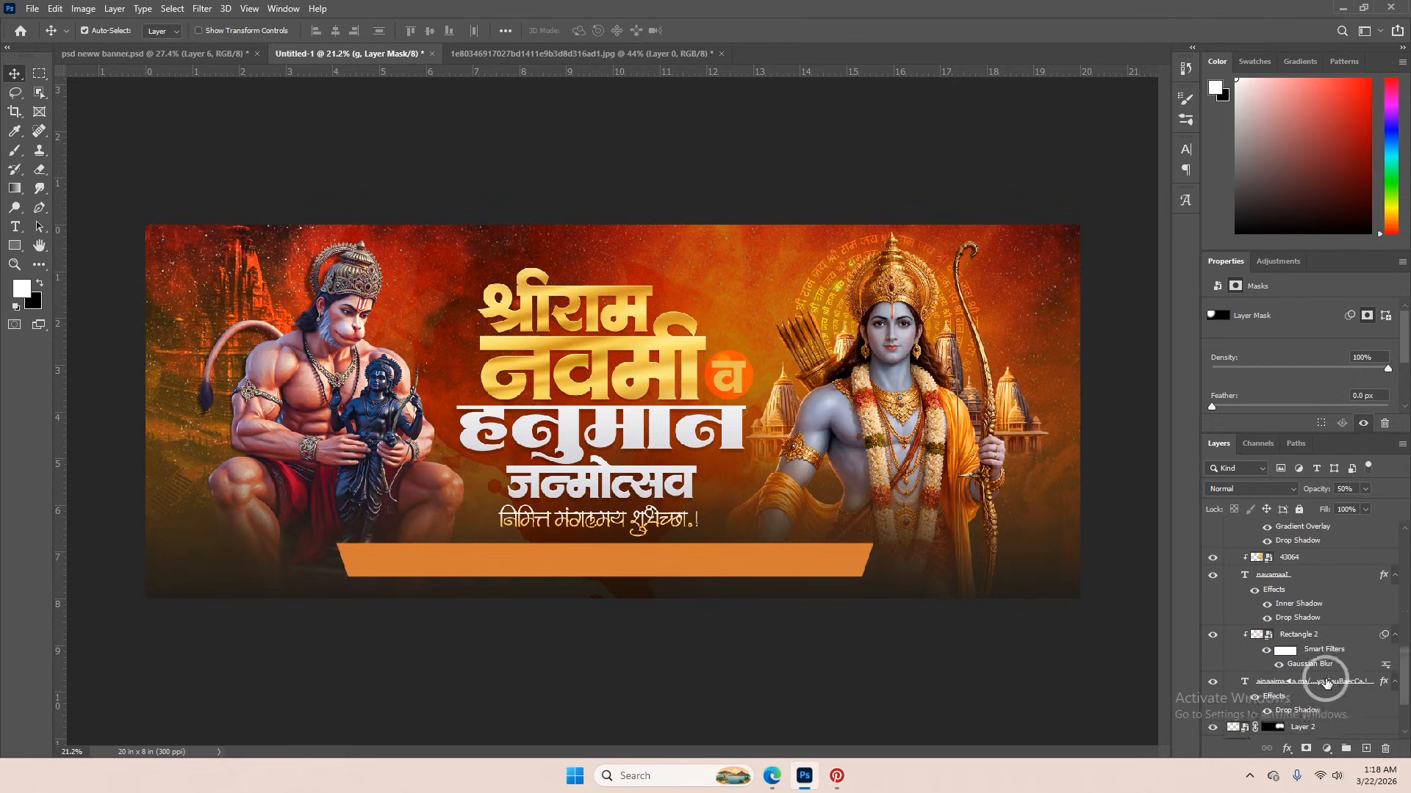
click(1324, 683)
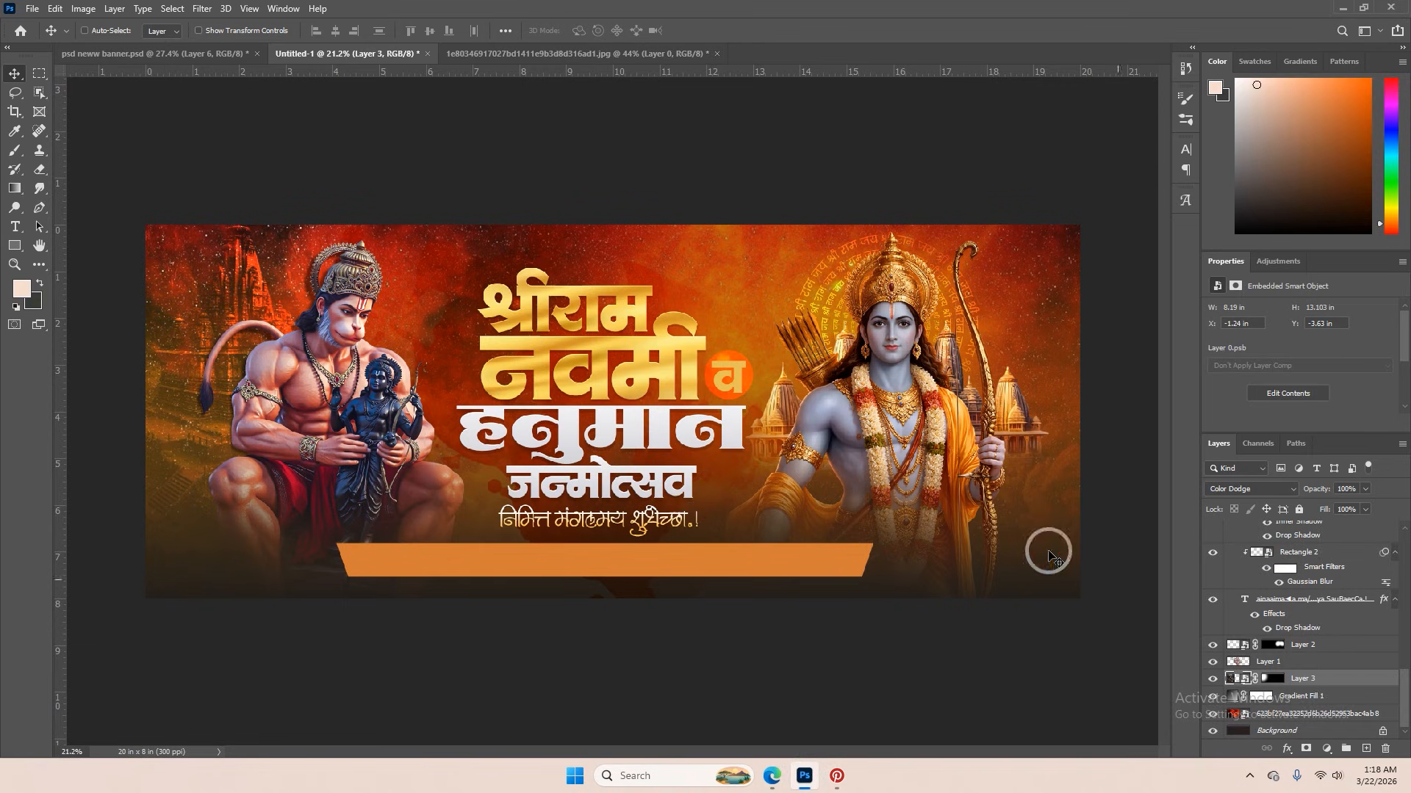
key(ctrl+v)
key(ctrl+t)
drag(671, 410, 999, 405)
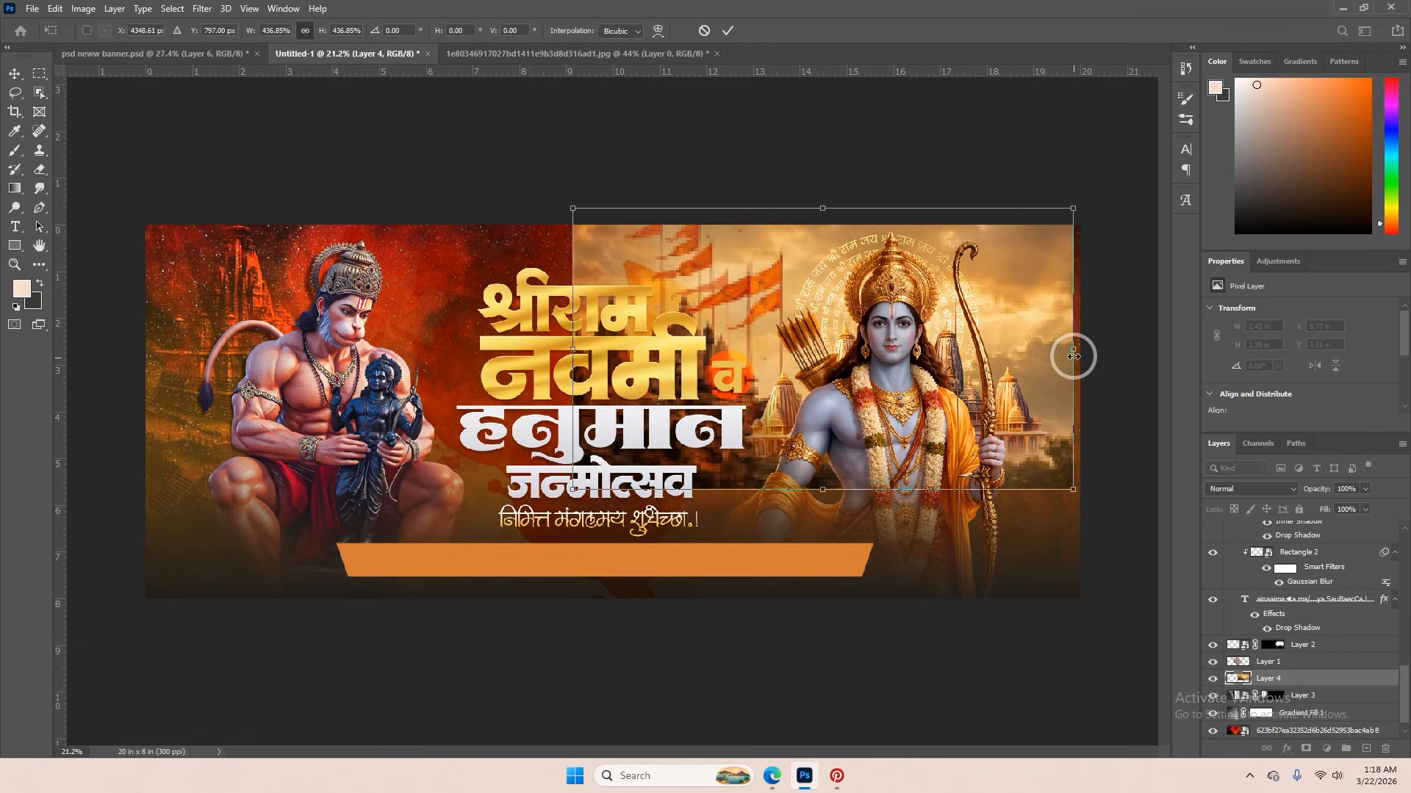
drag(1073, 350, 1056, 345)
click(727, 30)
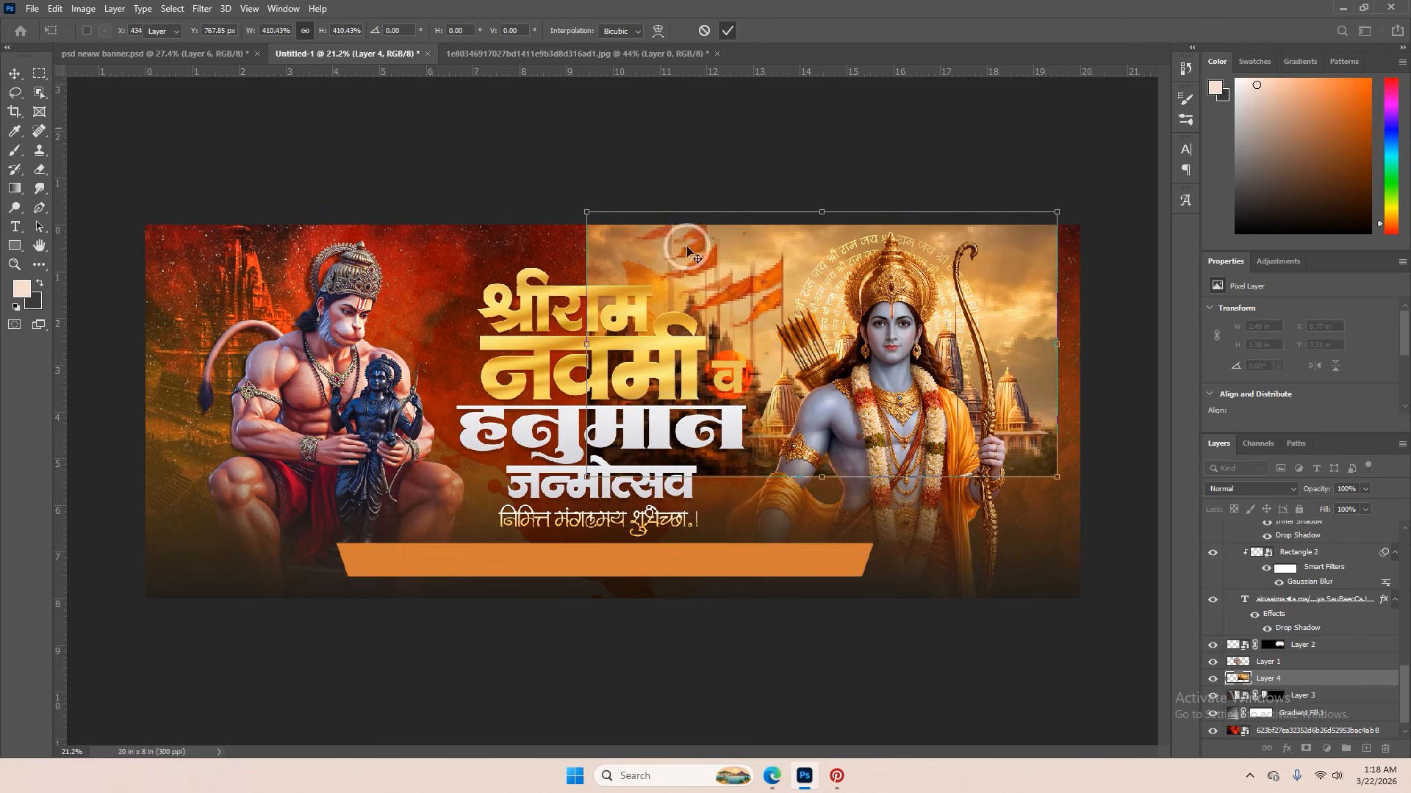
- Set the pasted temple picture's blend mode to Overlay and mask its hard edges away with a large soft black brush
click(1275, 487)
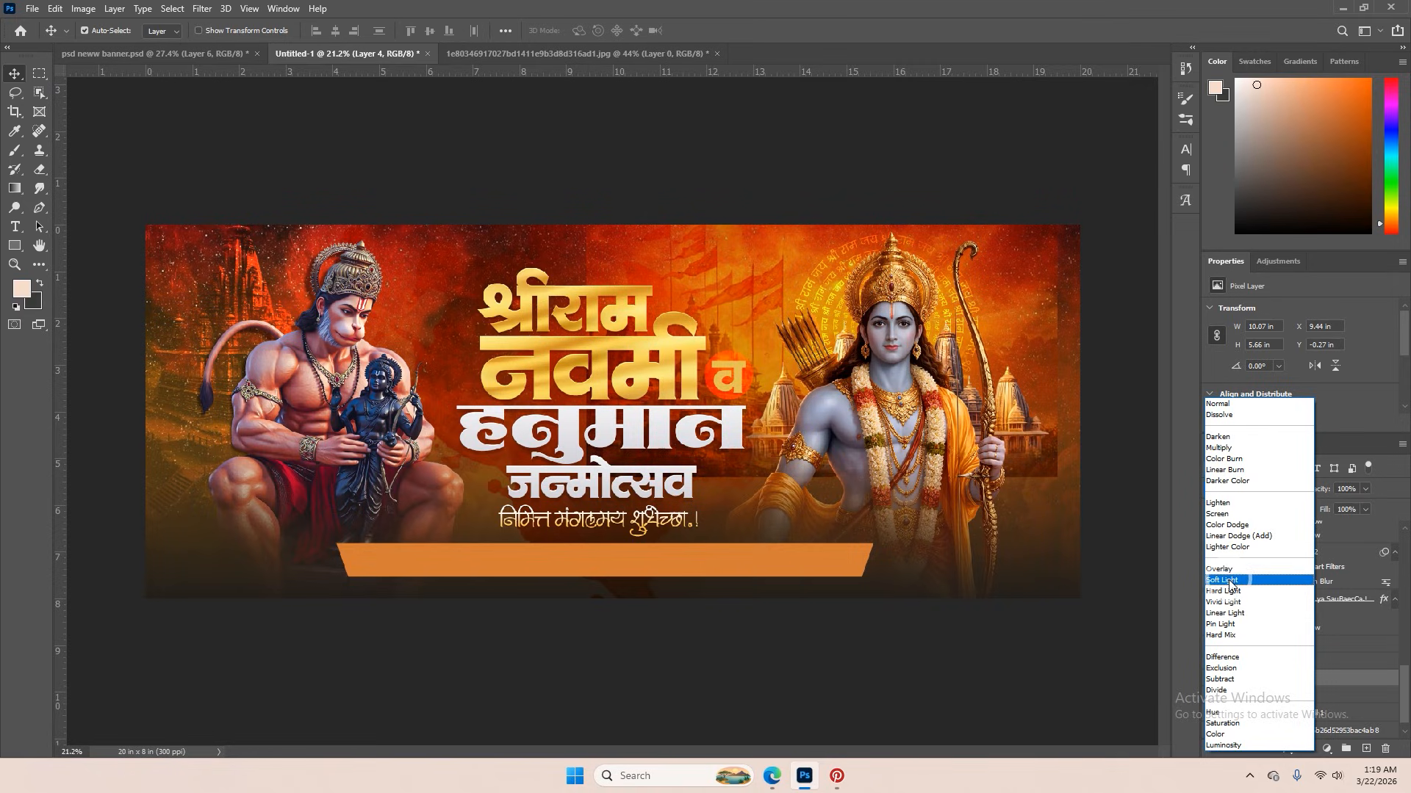
click(1229, 571)
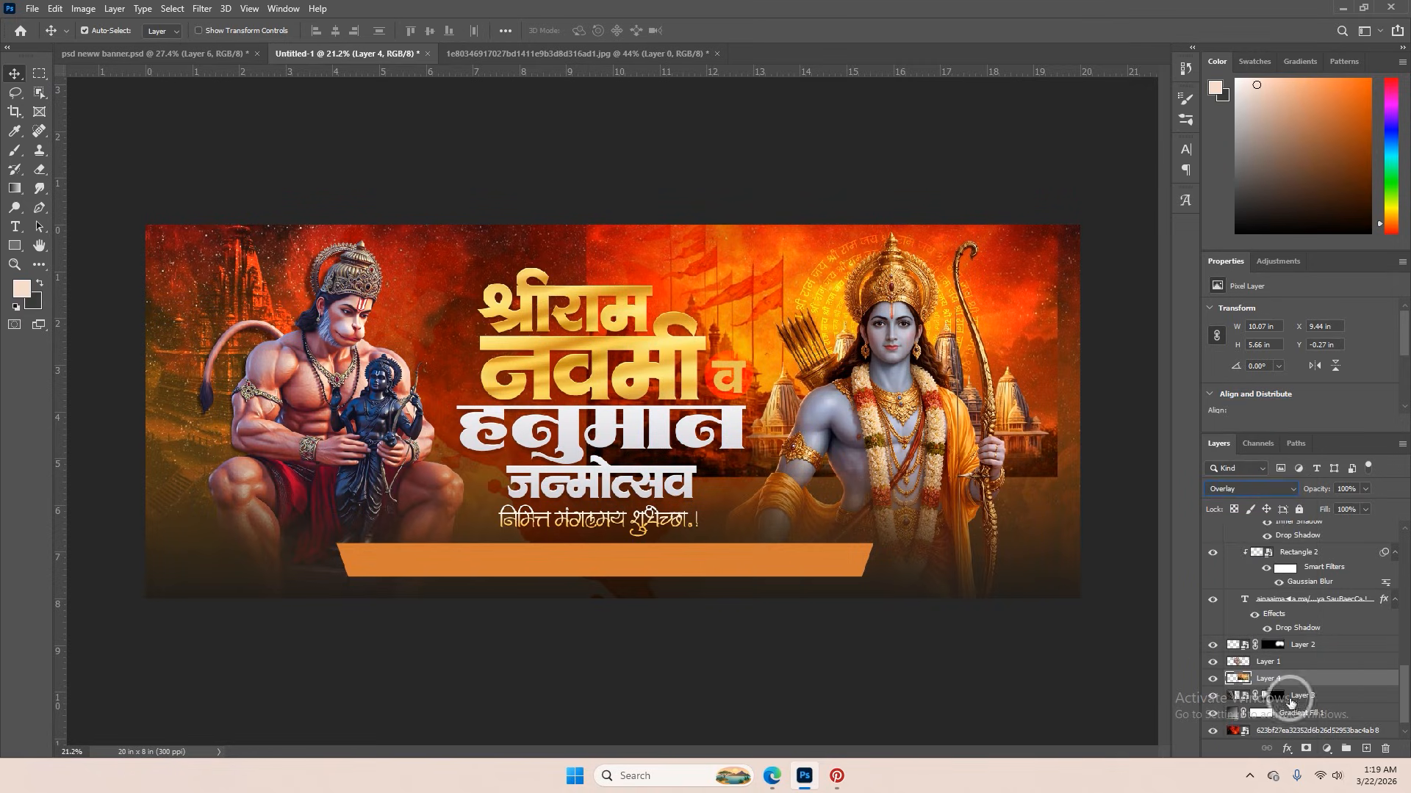
click(1304, 748)
key(b)
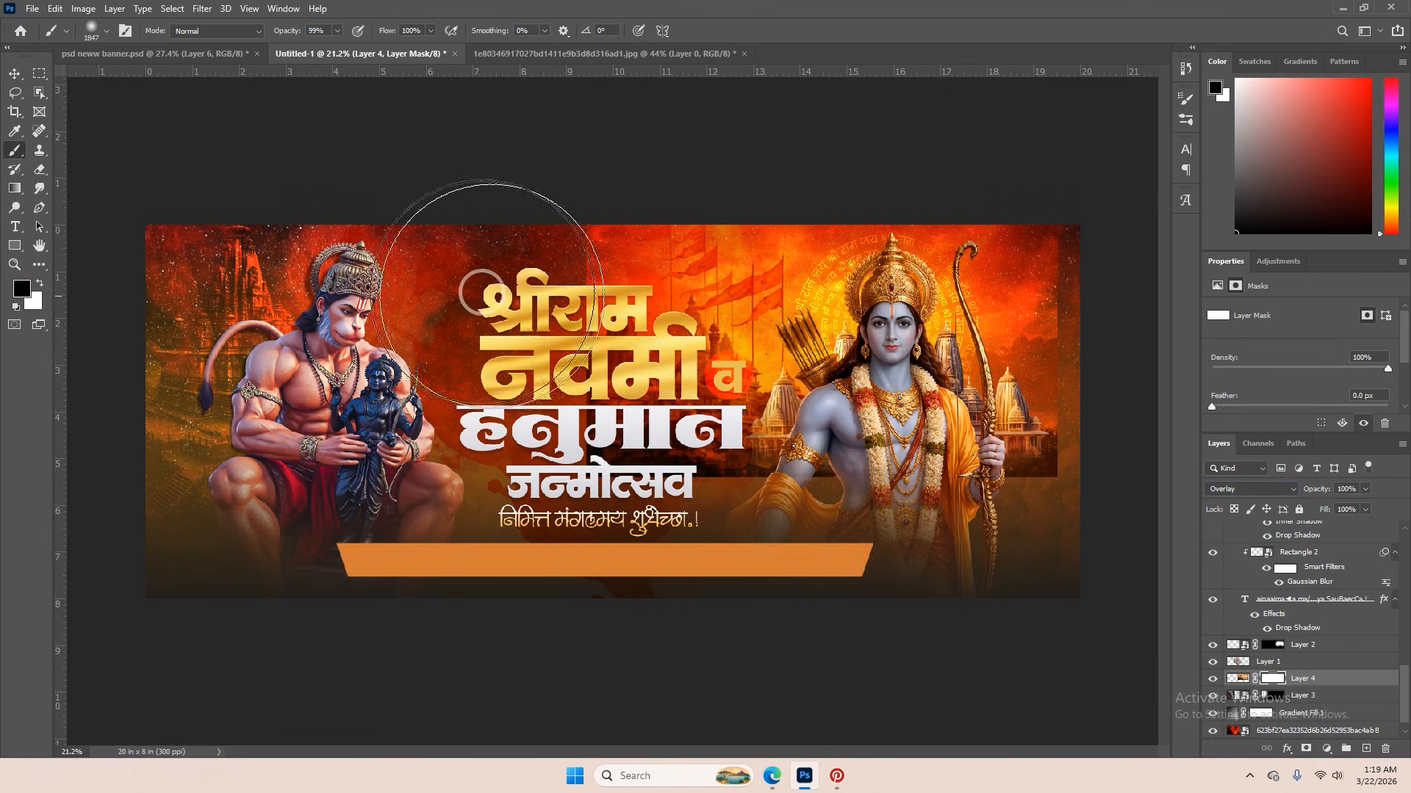
mouse_move(504, 144)
mouse_down()
mouse_move(498, 189)
mouse_move(510, 180)
mouse_move(584, 499)
mouse_move(750, 536)
mouse_move(1042, 479)
mouse_move(1064, 333)
mouse_move(961, 164)
mouse_move(1001, 306)
mouse_up()
click(14, 75)
- Examine how the temple and flag imagery blends into the background across the whole banner
scroll(629, 230, down, 2)
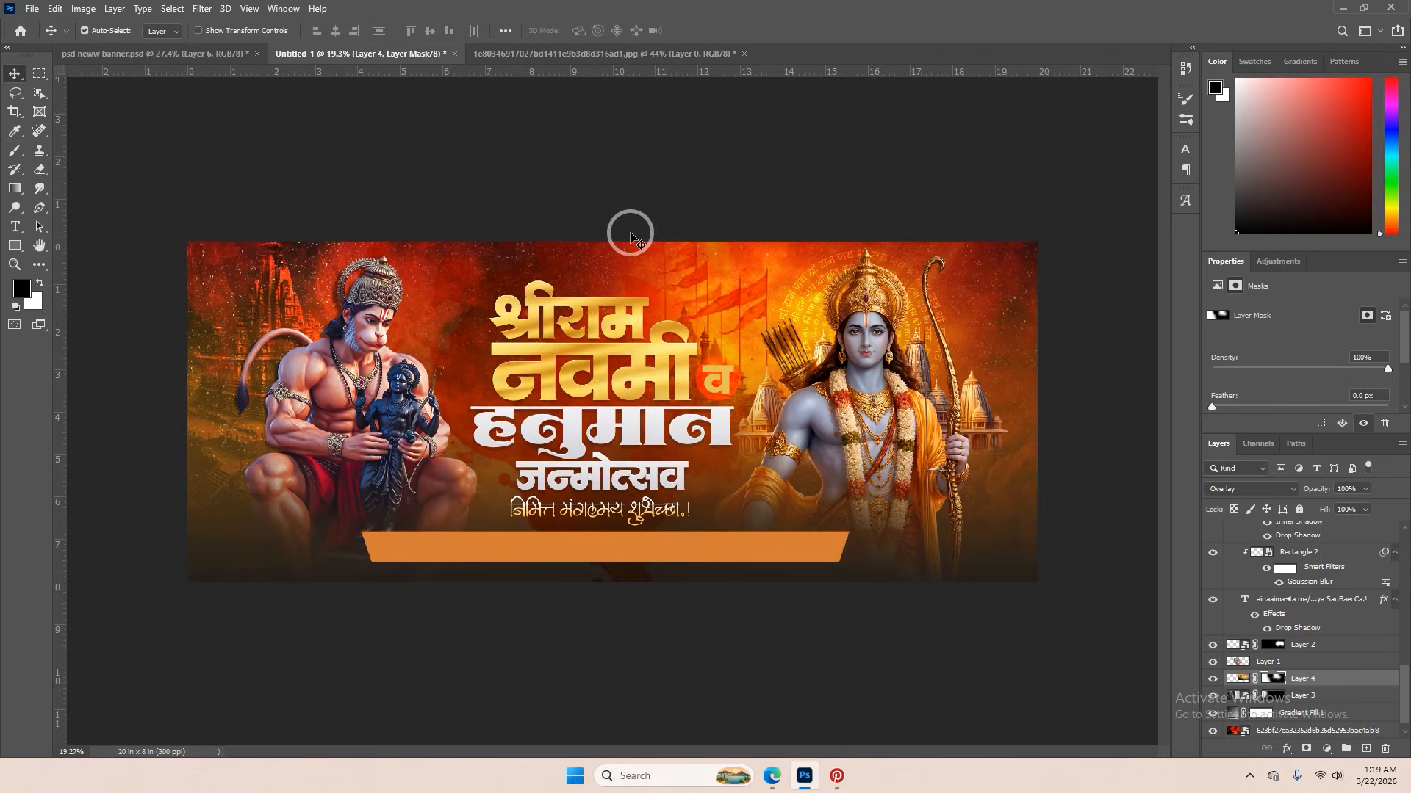
scroll(764, 294, up, 3)
scroll(764, 294, down, 3)
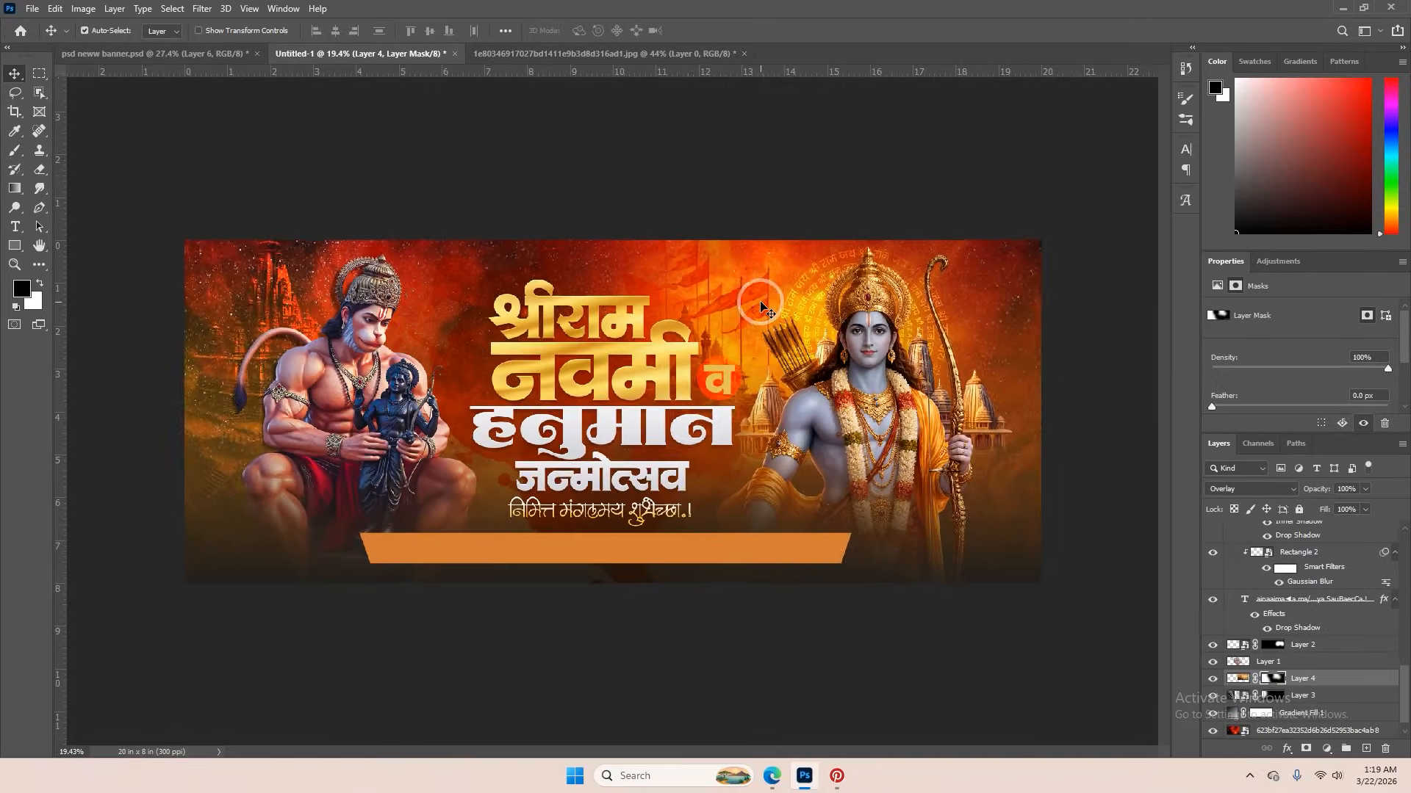
scroll(594, 429, down, 1)
scroll(594, 429, up, 3)
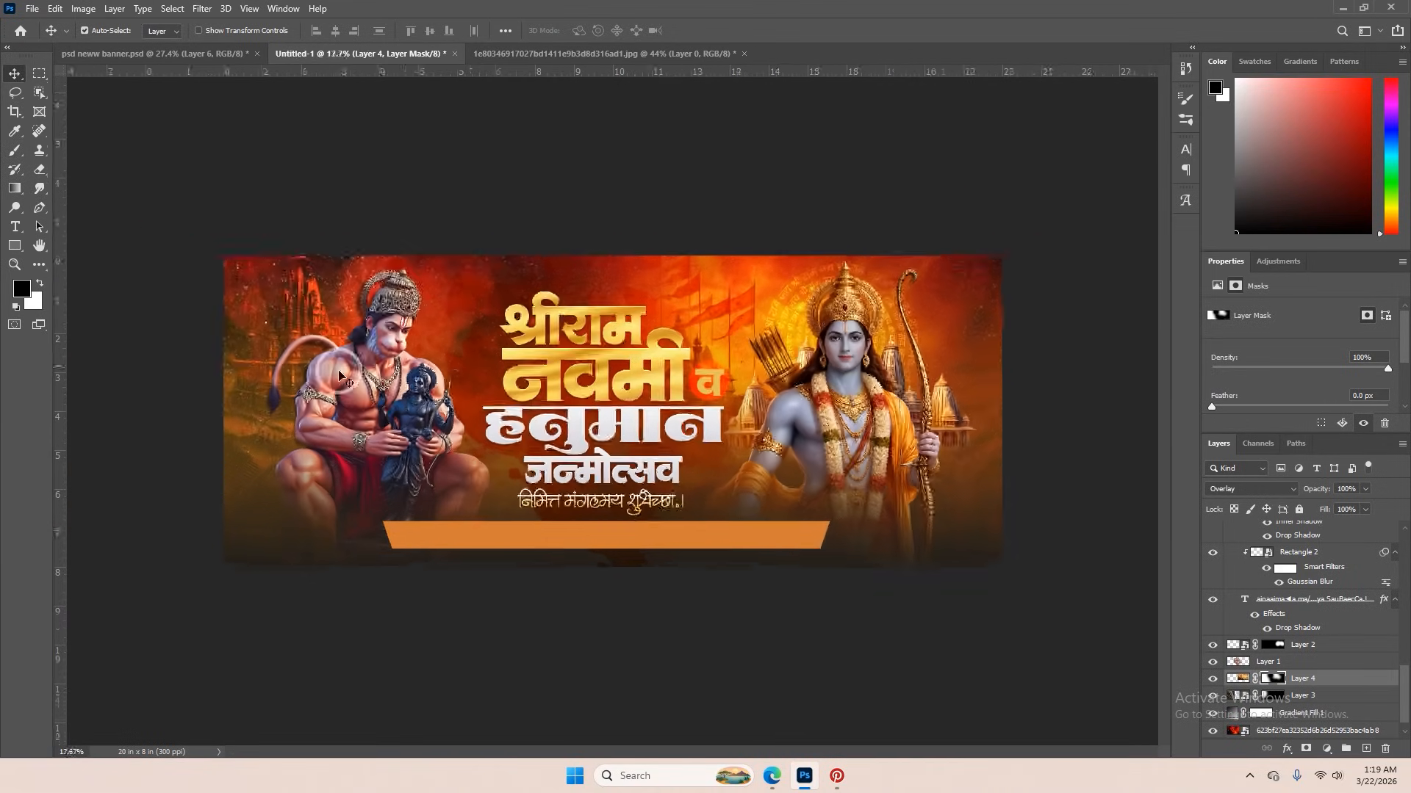
scroll(594, 429, down, 1)
scroll(1280, 703, down, 1)
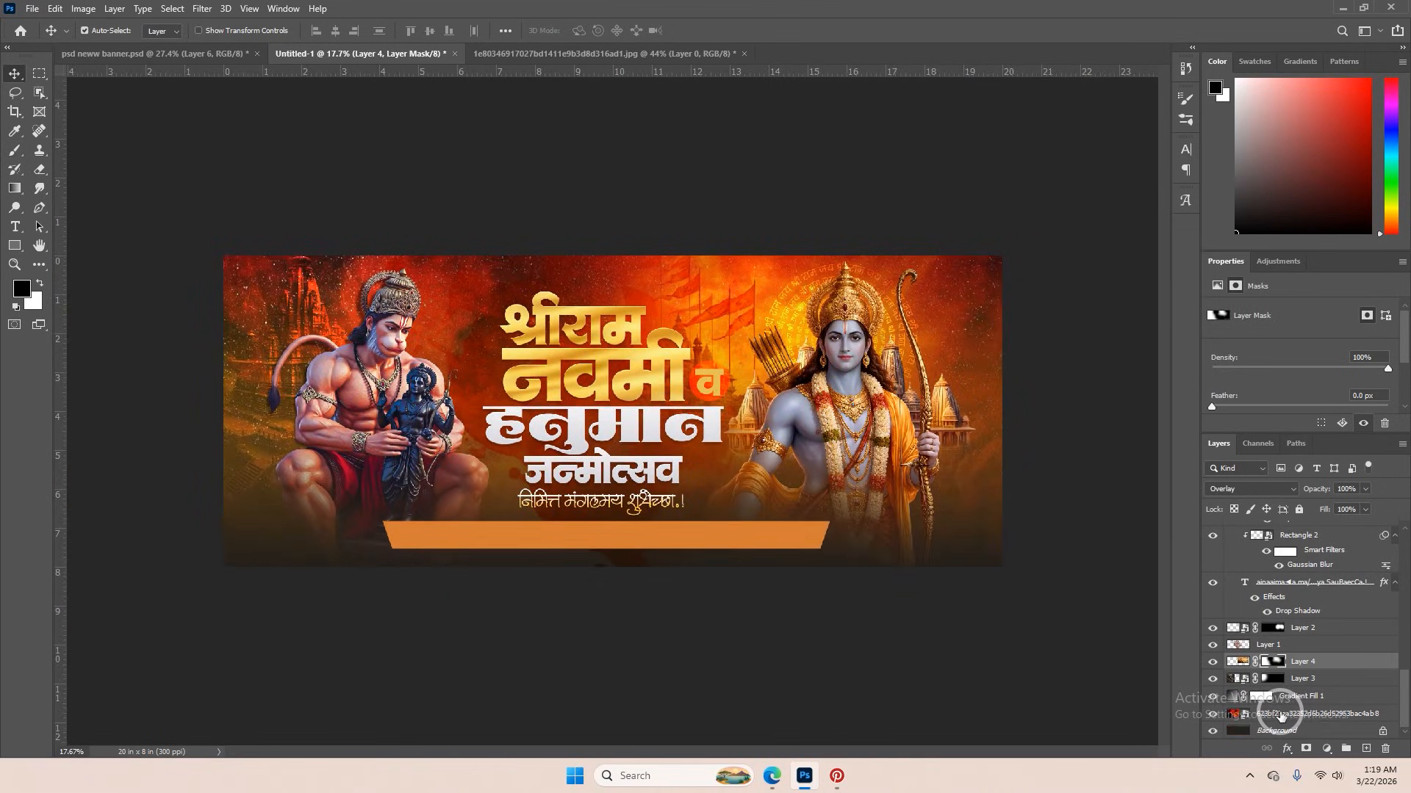
- Compare the banner with and without the red texture image above the Background layer, and leave that image hidden
click(1280, 717)
click(1212, 715)
click(1212, 715)
click(1212, 715)
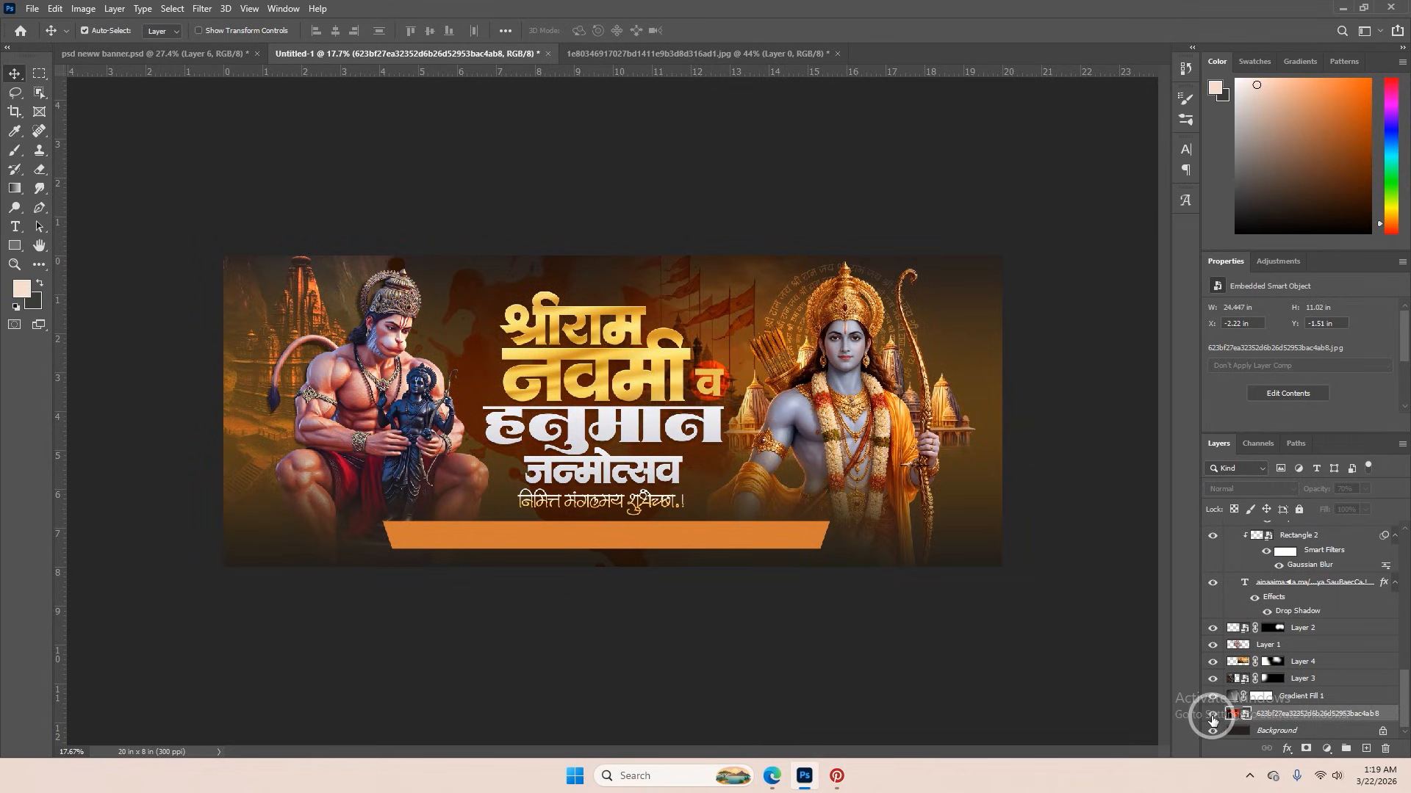
click(1213, 715)
click(1213, 715)
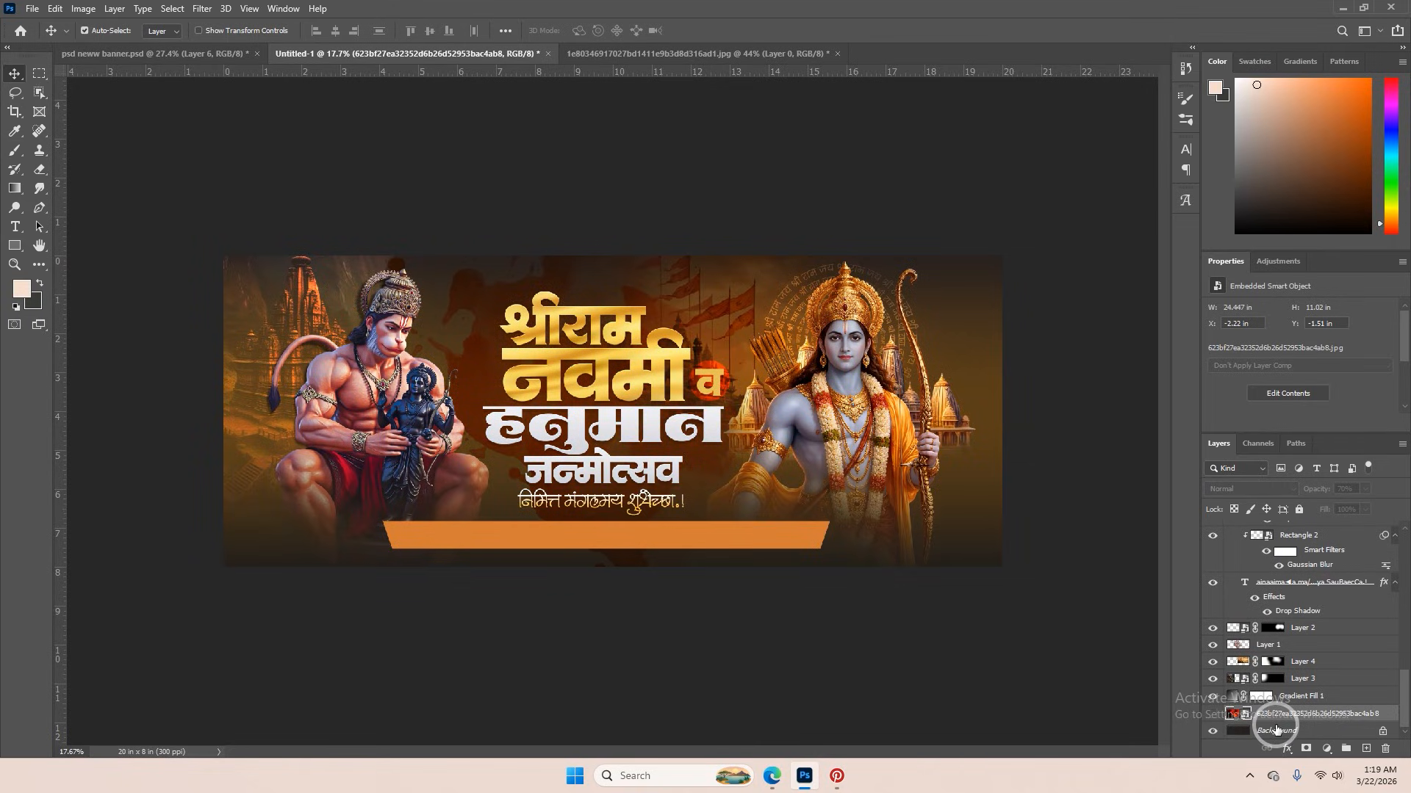
- Add a gradient fill layer above the red texture image and browse the presets to the Resource Boy Orange Gradients
click(1327, 749)
click(1308, 495)
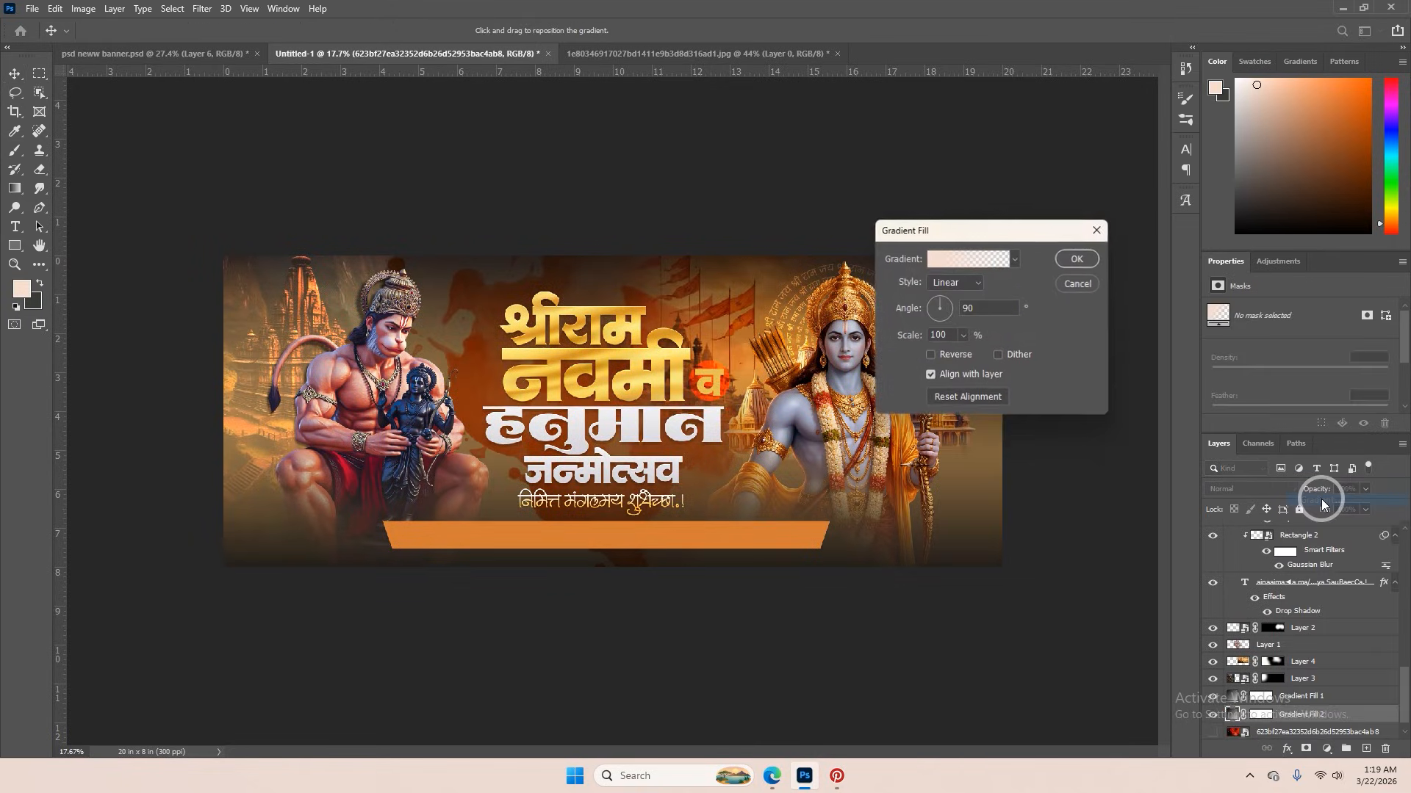
click(1016, 260)
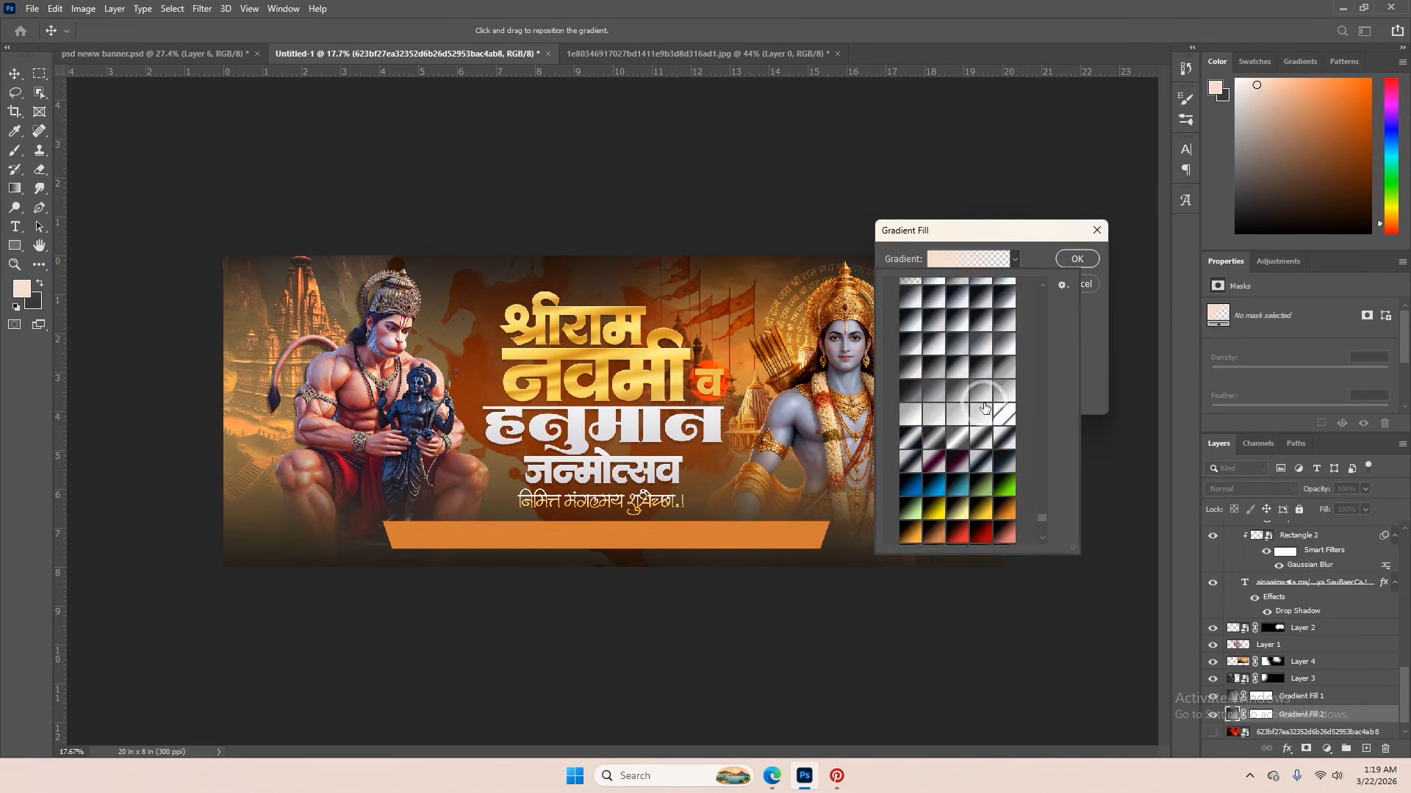
scroll(1060, 544, down, 5)
drag(1048, 520, 1055, 293)
scroll(979, 350, up, 5)
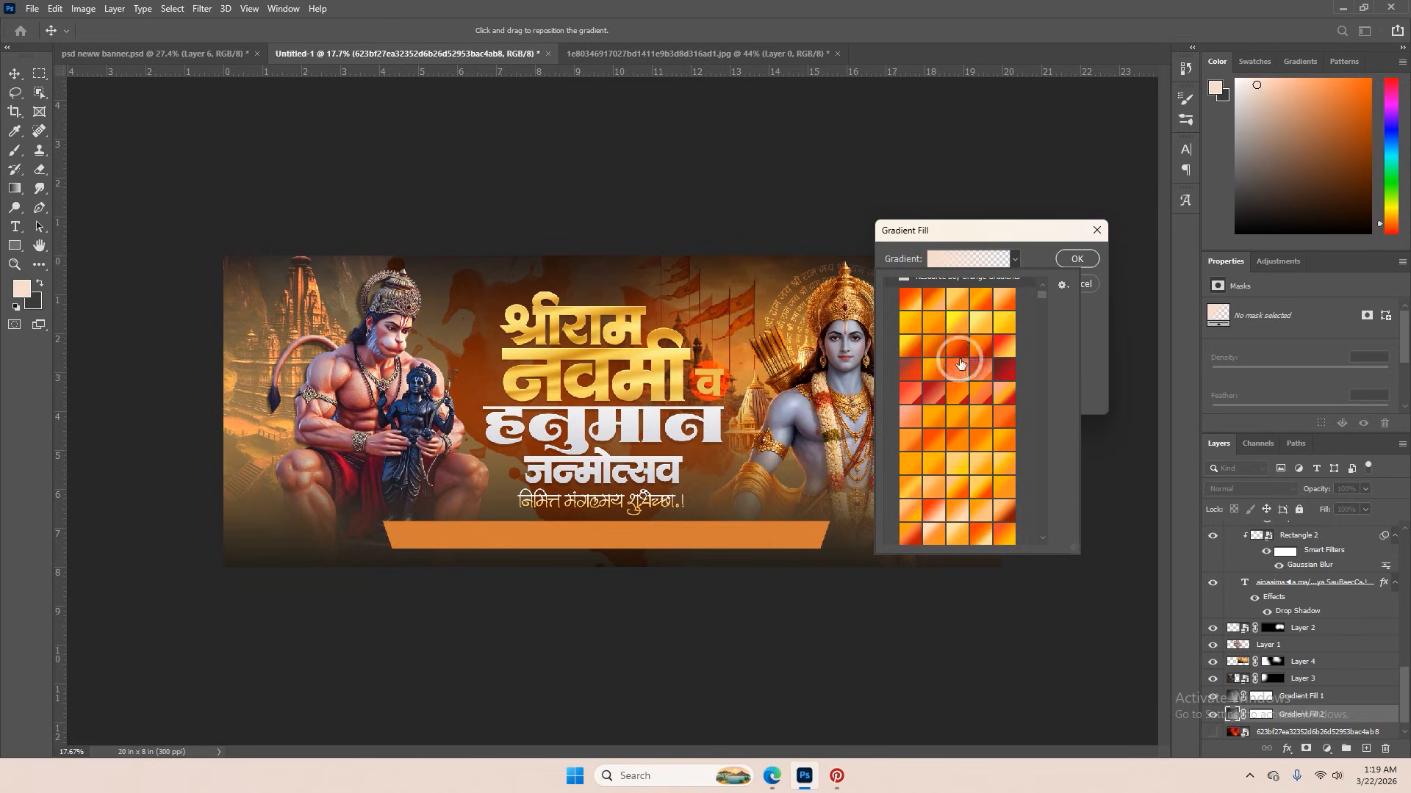
- Try a range of orange, yellow and red presets from the Resource Boy Orange Gradients on the new gradient fill
click(936, 354)
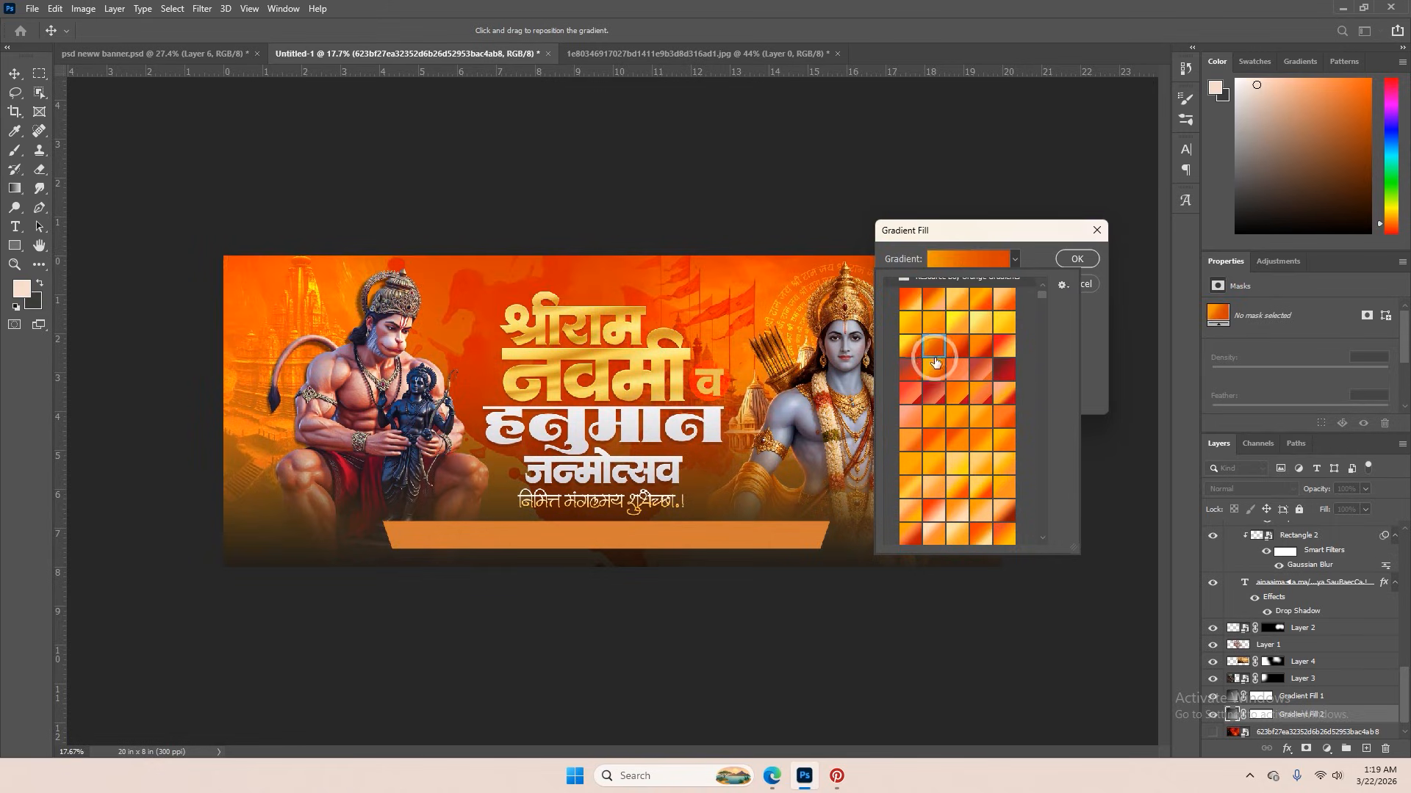
click(910, 392)
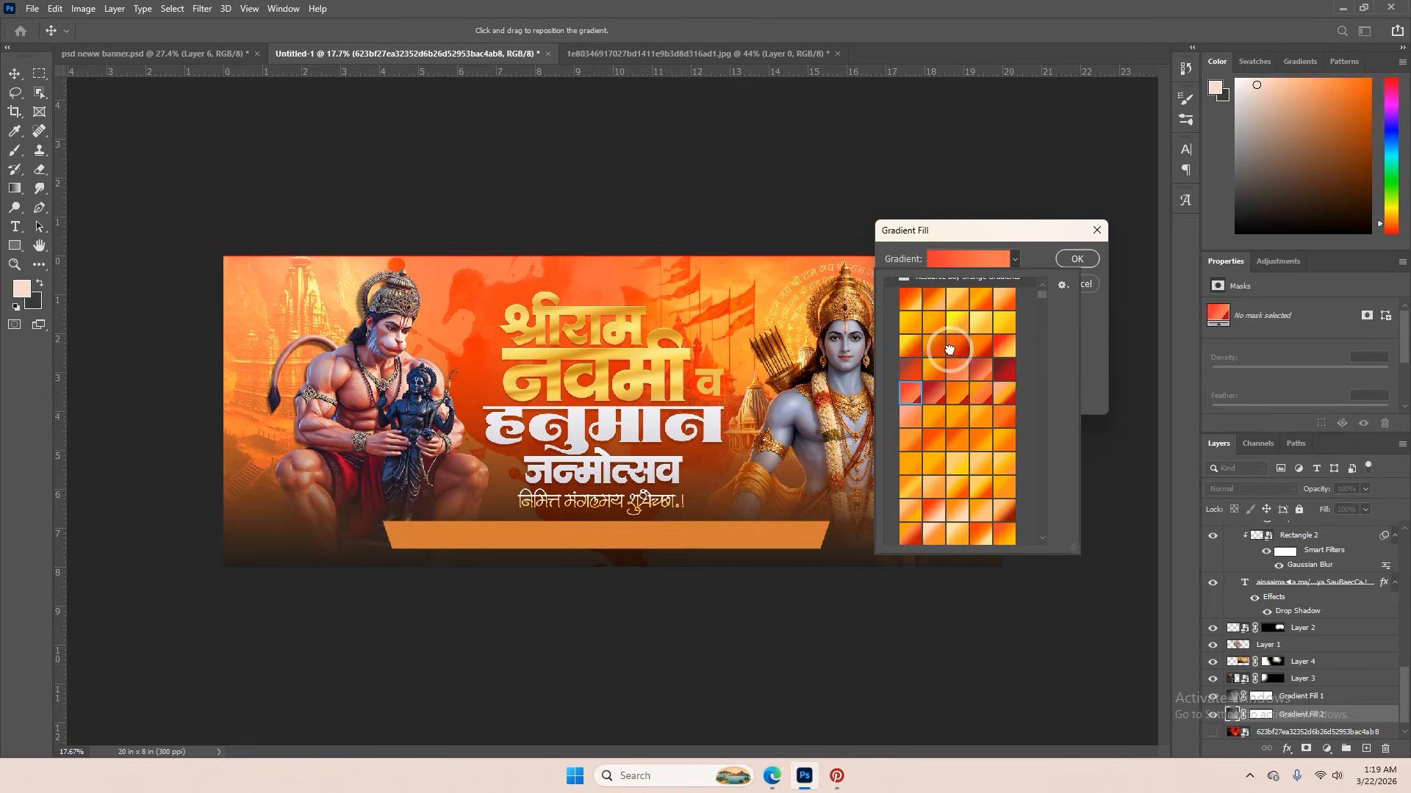
click(948, 349)
click(992, 352)
click(1008, 324)
click(956, 309)
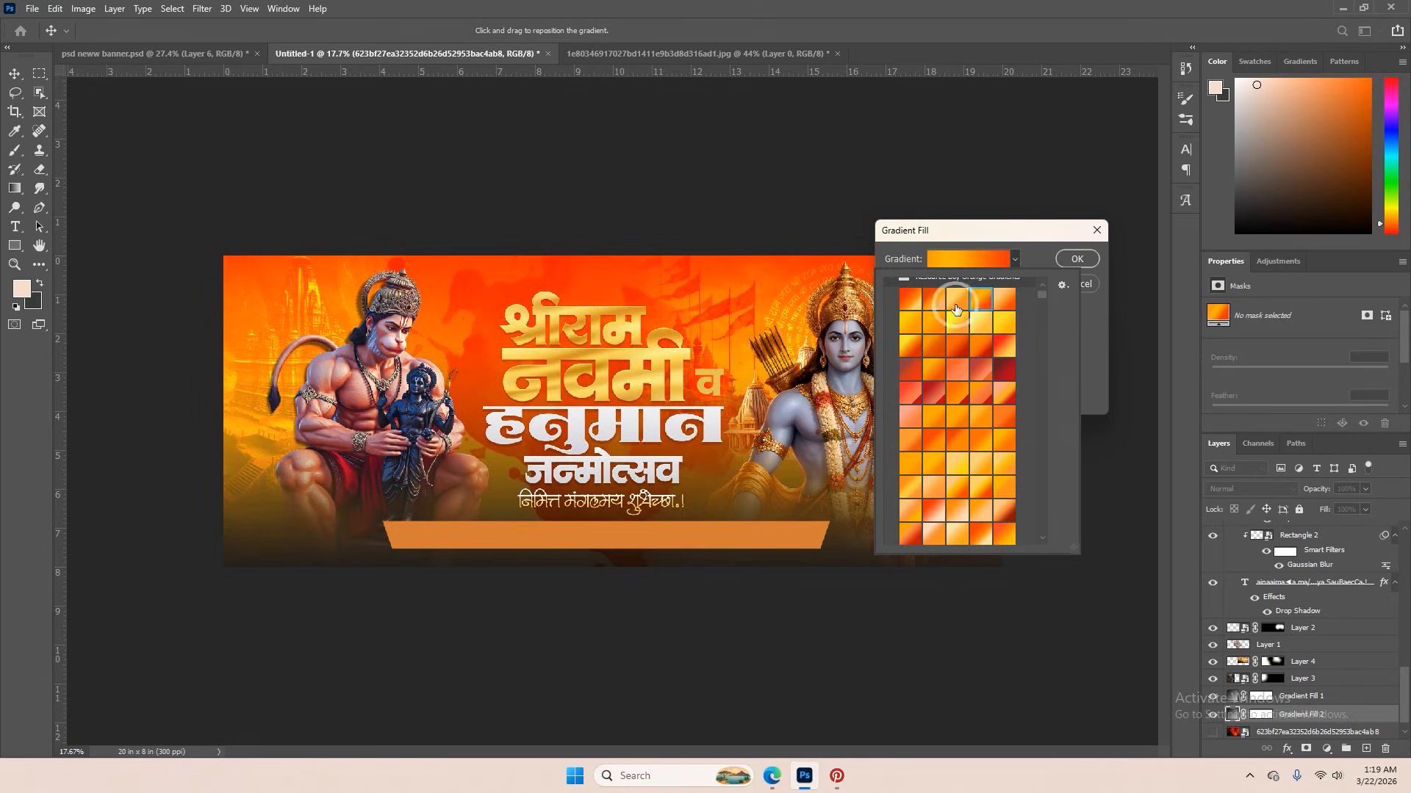
click(918, 318)
click(944, 368)
scroll(948, 389, down, 2)
click(910, 473)
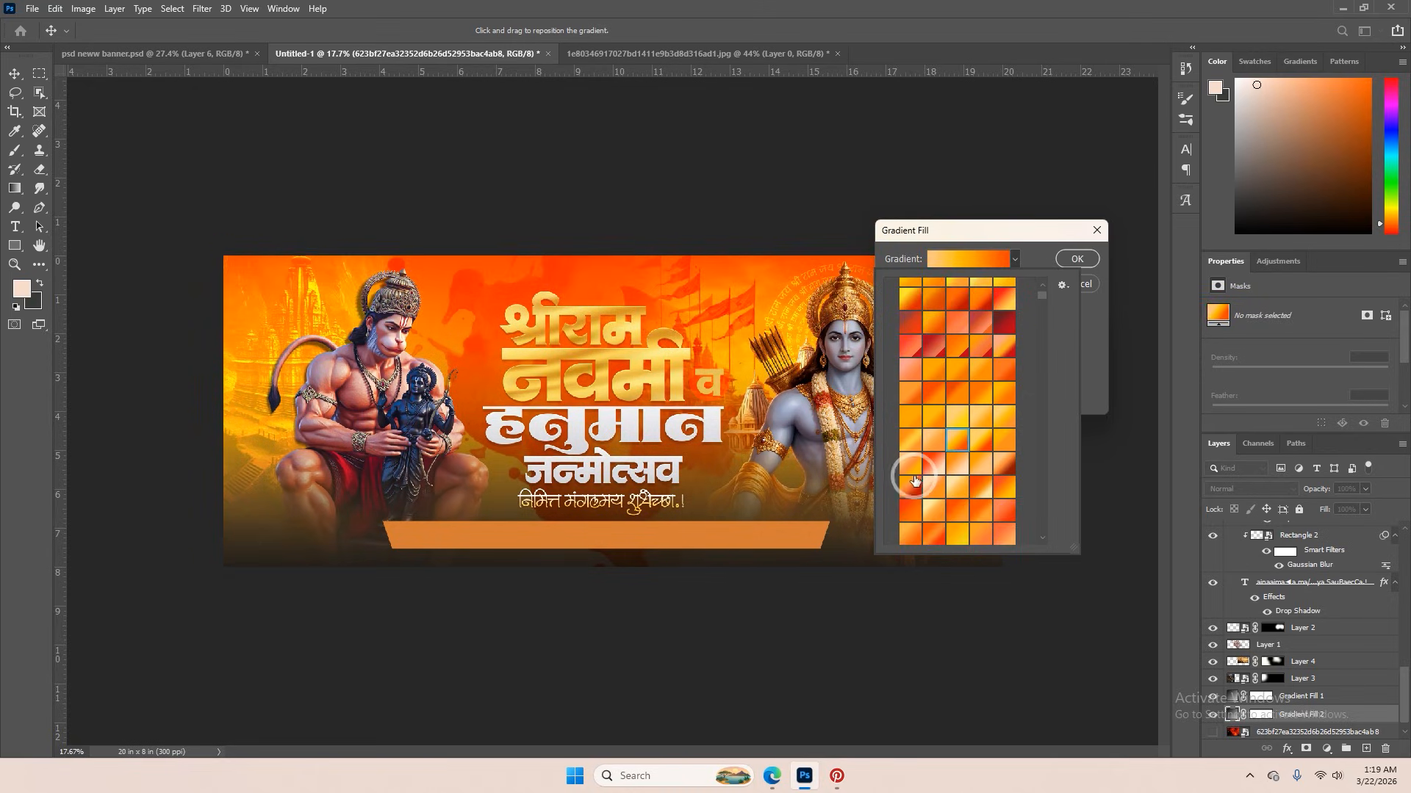
click(911, 494)
scroll(955, 478, down, 6)
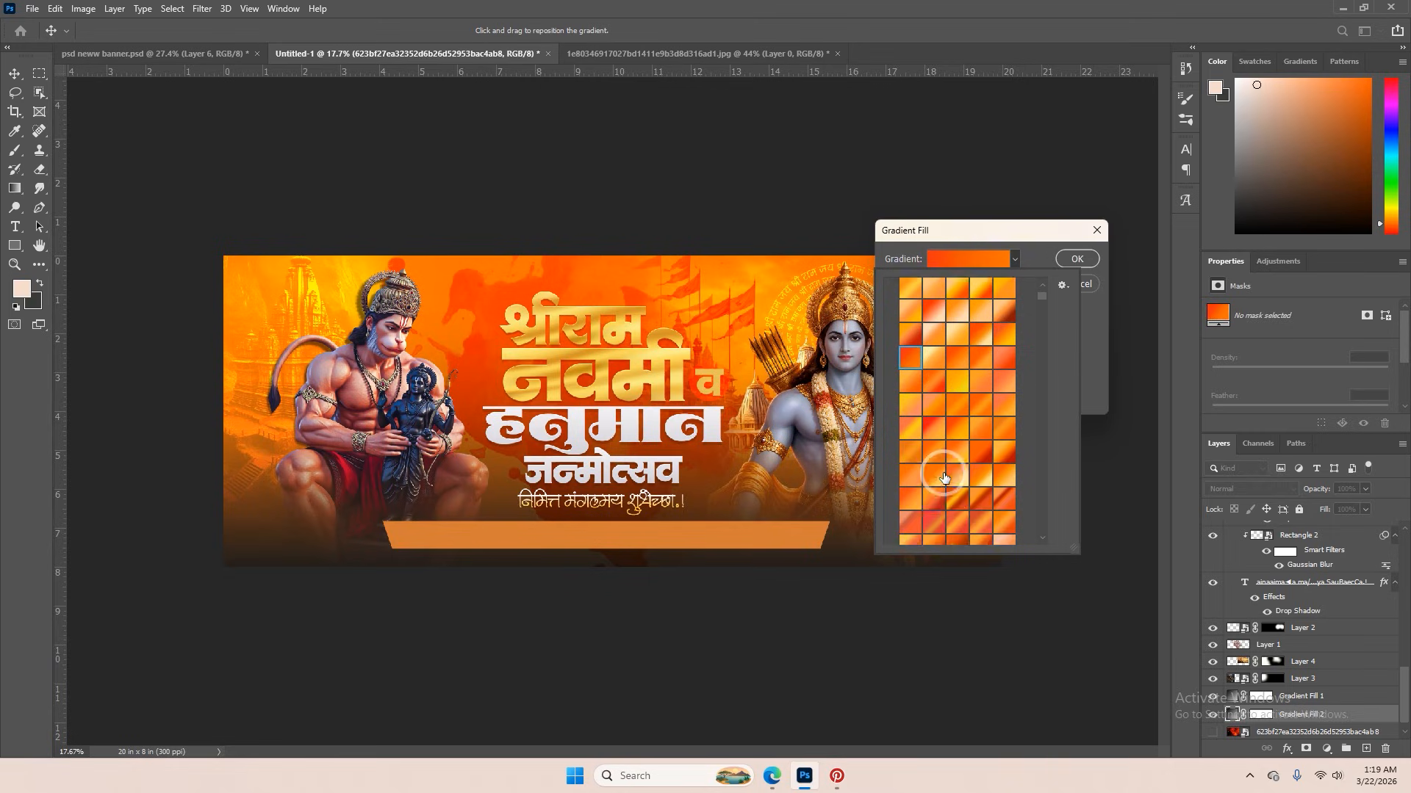
click(955, 477)
scroll(955, 508, down, 3)
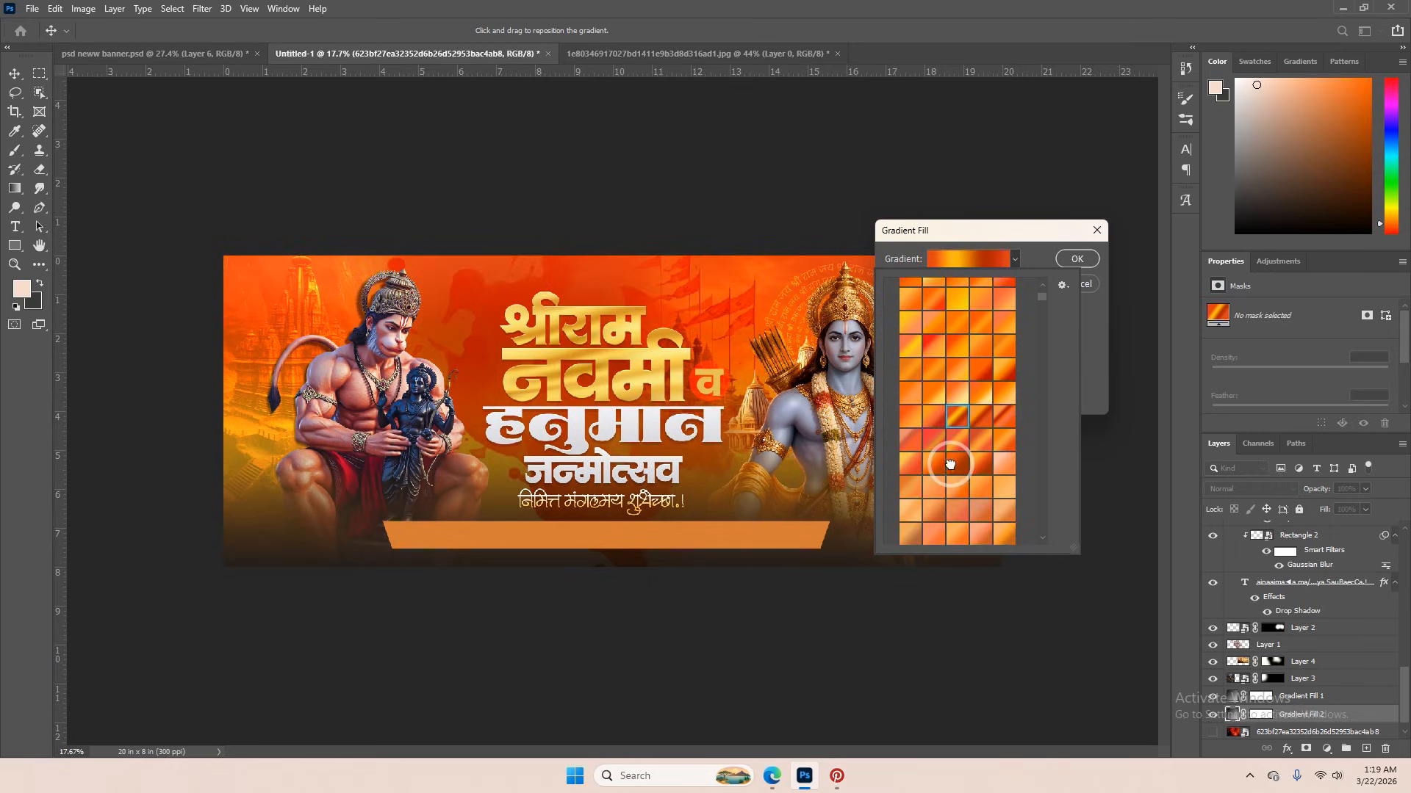
click(949, 465)
scroll(947, 462, down, 3)
scroll(967, 474, down, 2)
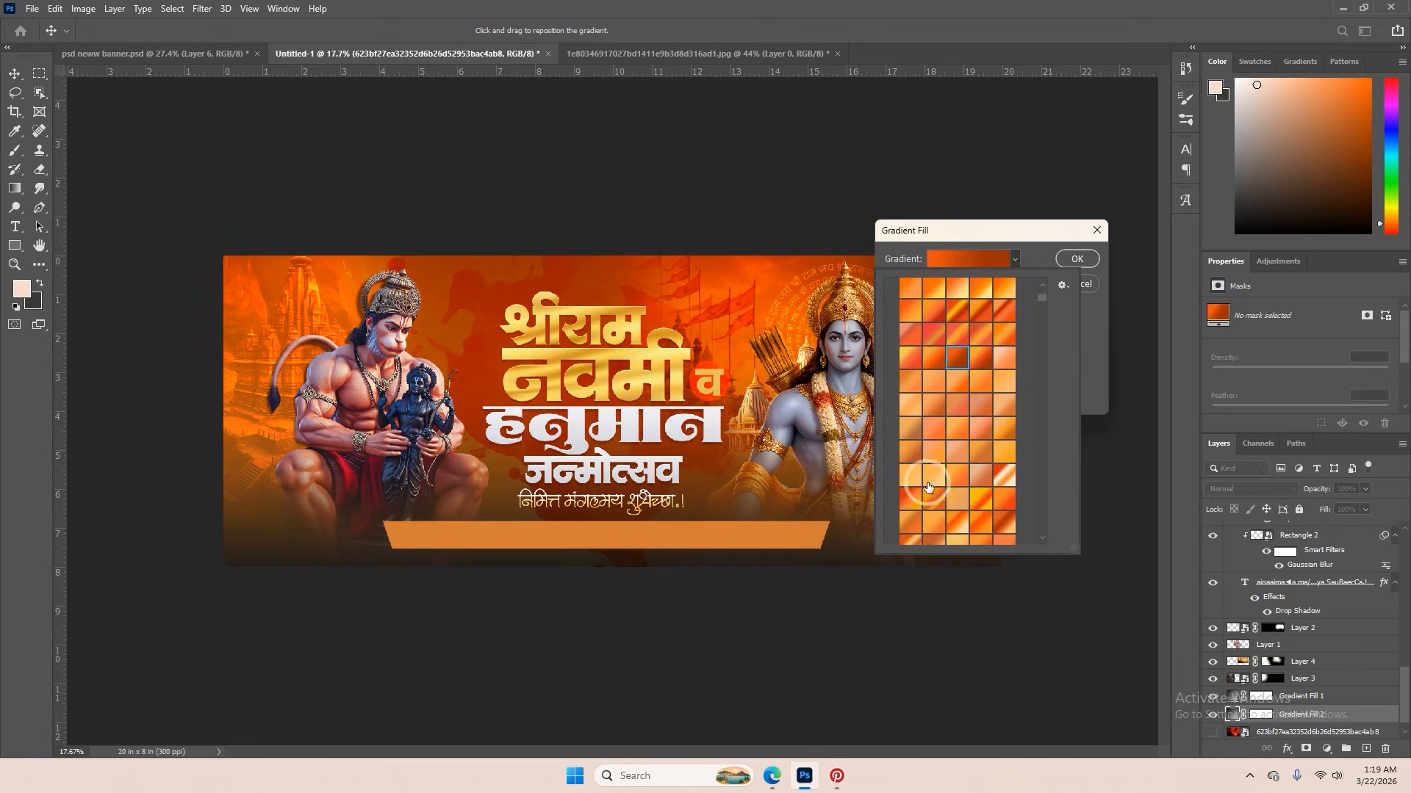
click(955, 485)
scroll(955, 486, down, 3)
click(961, 498)
scroll(968, 501, down, 2)
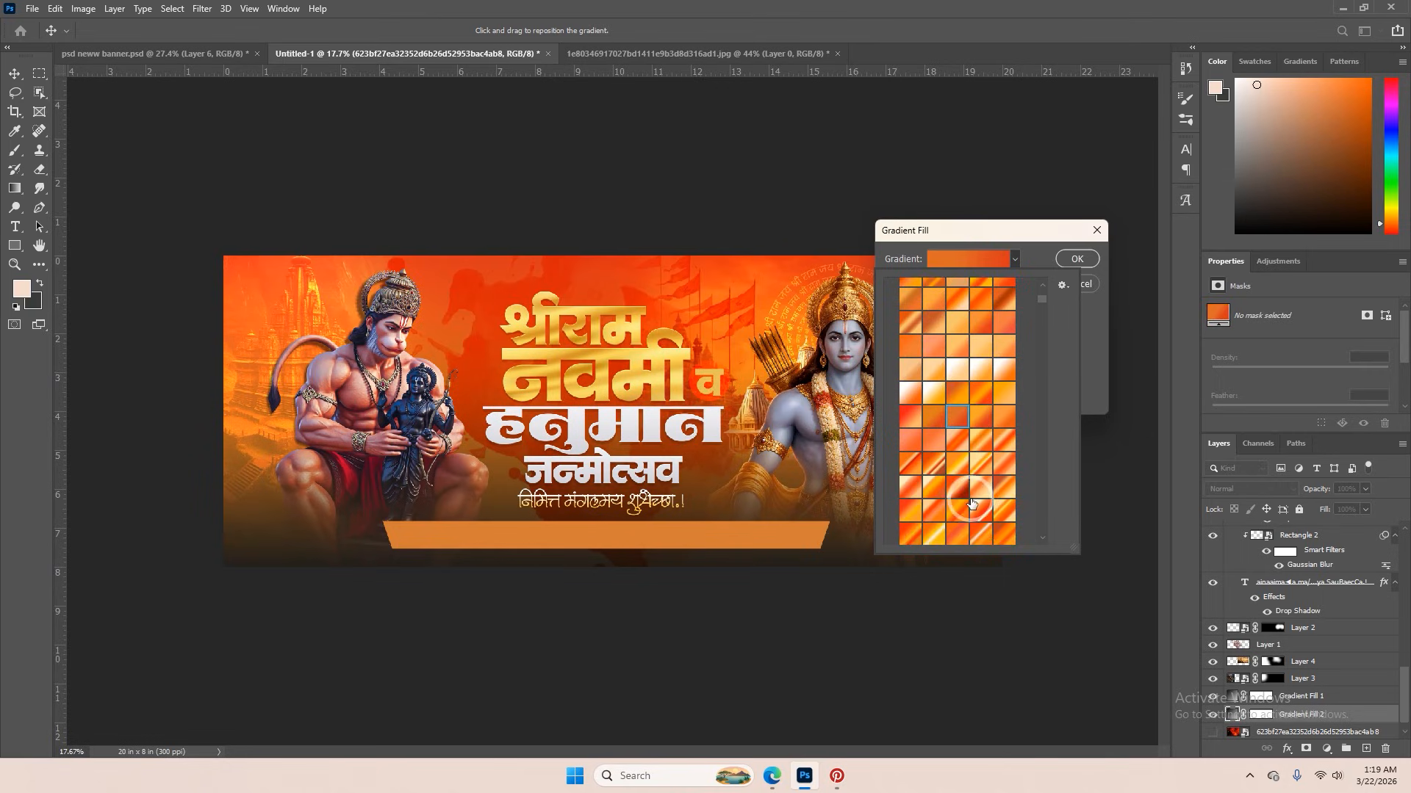
click(956, 428)
- Choose an orange-to-red preset from the third row of the Resource Boy Orange Gradients and apply the gradient fill
scroll(1037, 298, up, 10)
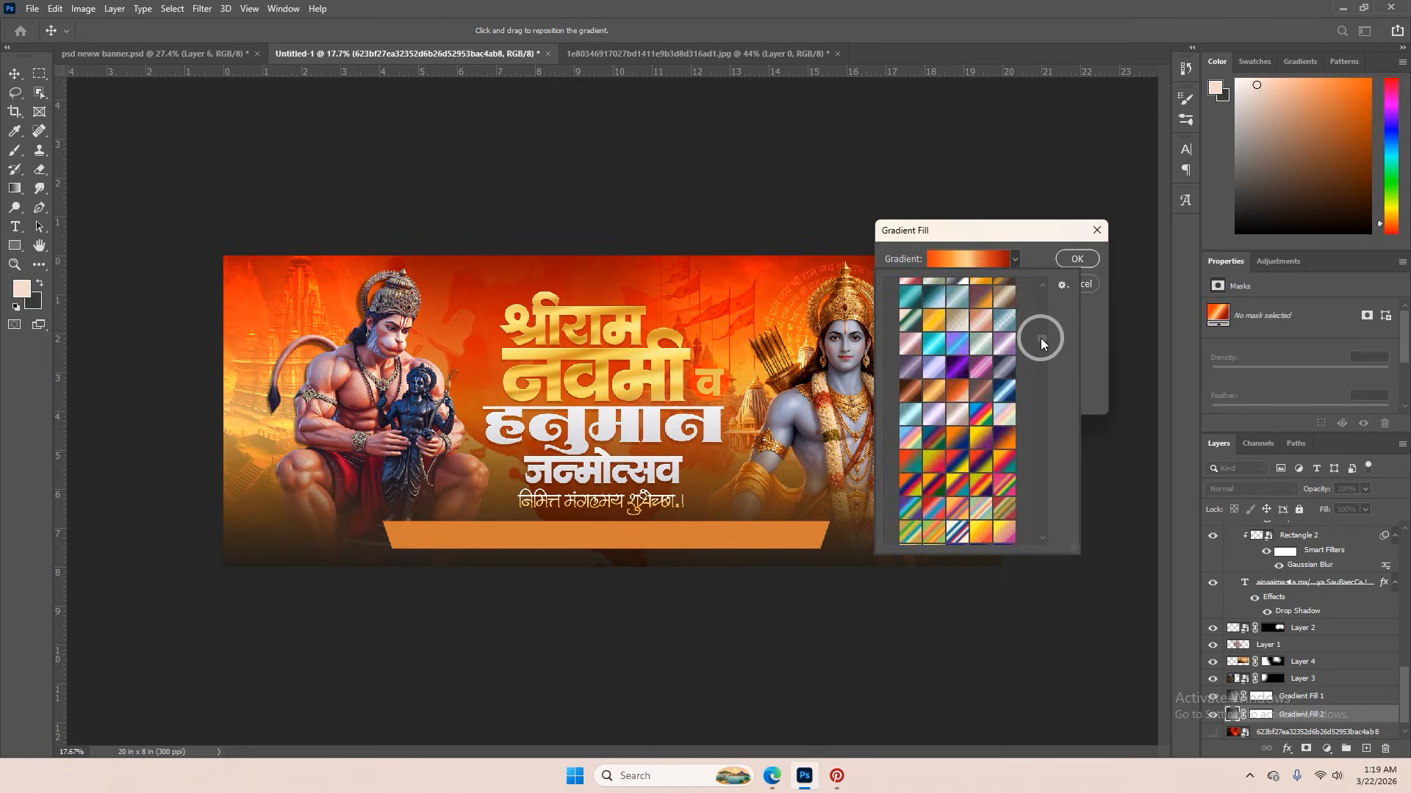
click(938, 420)
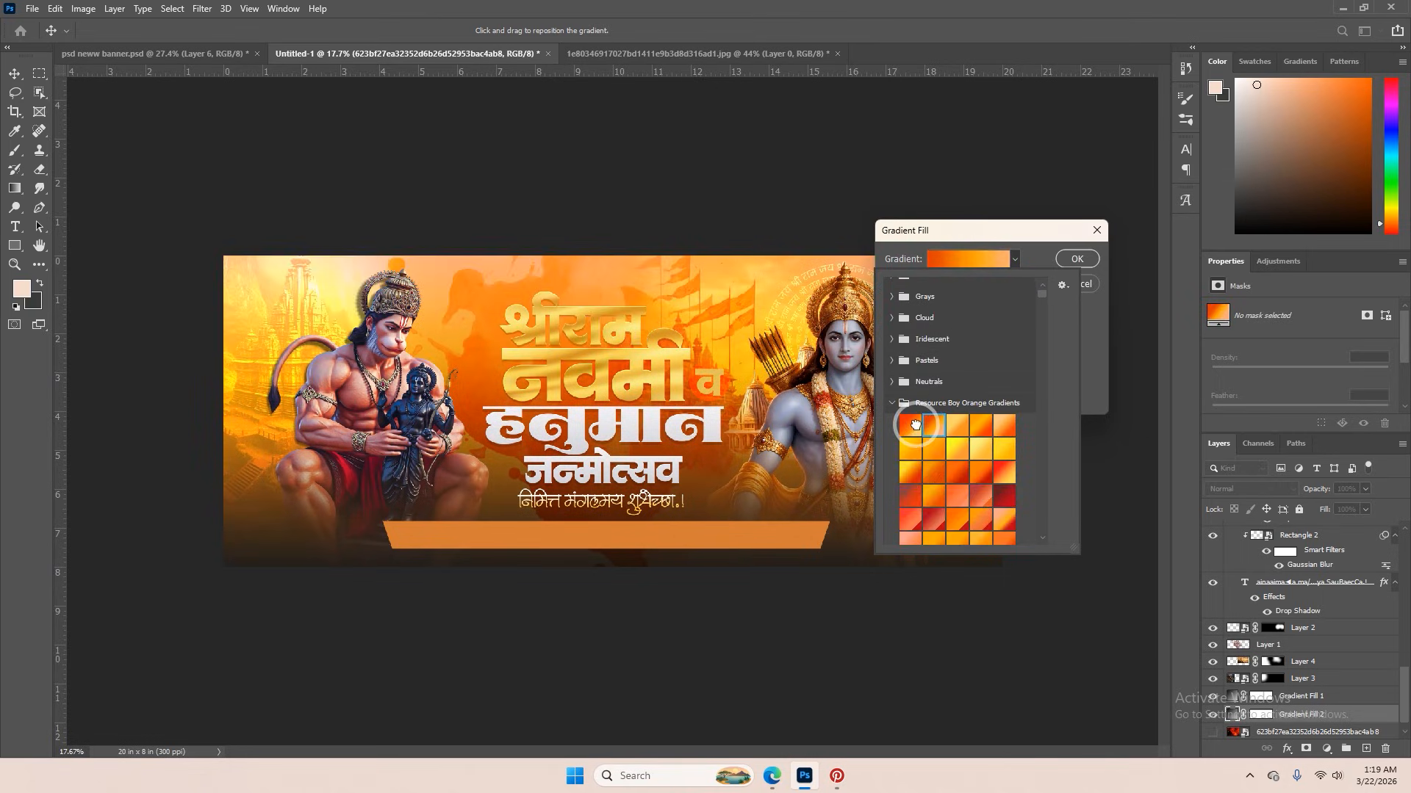
click(910, 427)
click(924, 491)
click(911, 498)
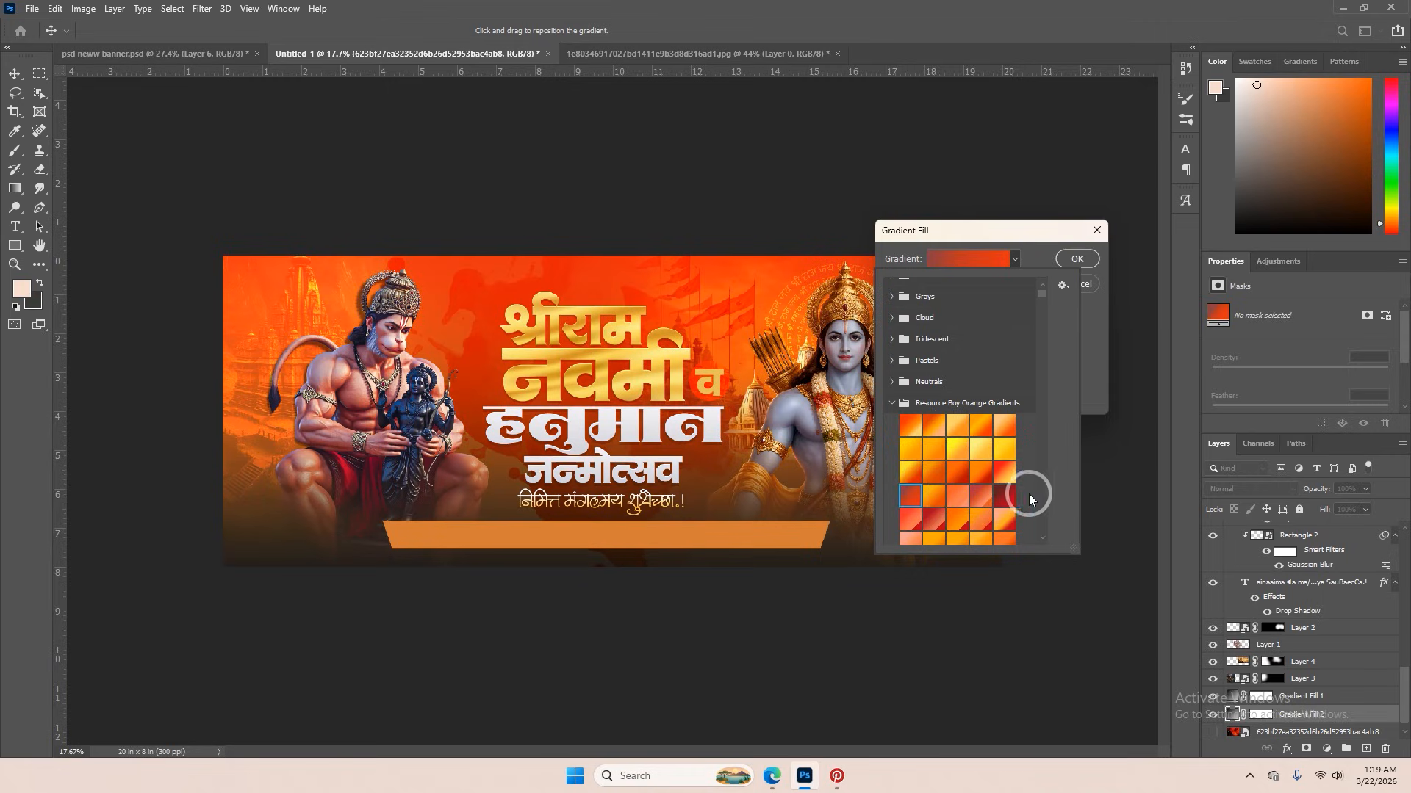
click(1011, 497)
click(997, 476)
click(981, 473)
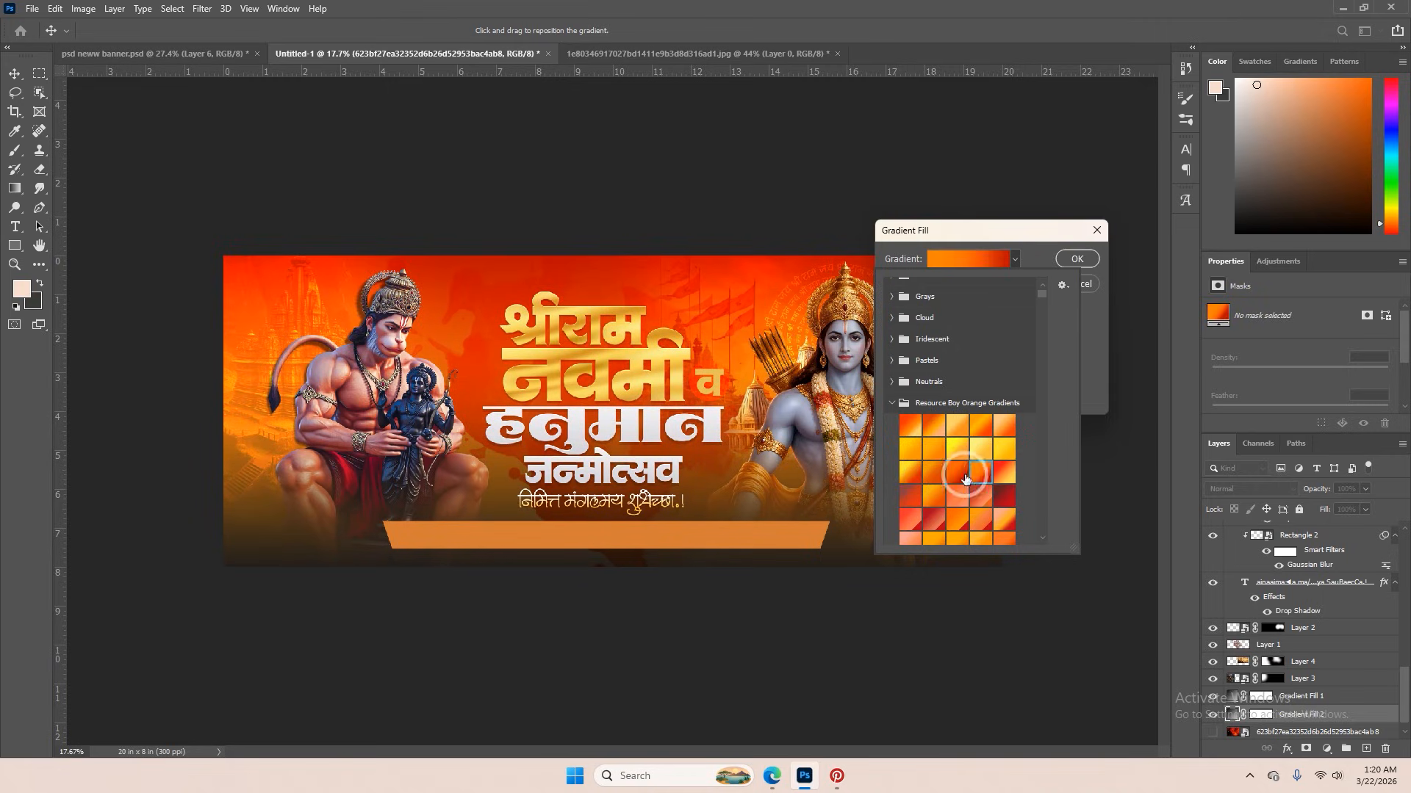
click(955, 476)
click(1065, 275)
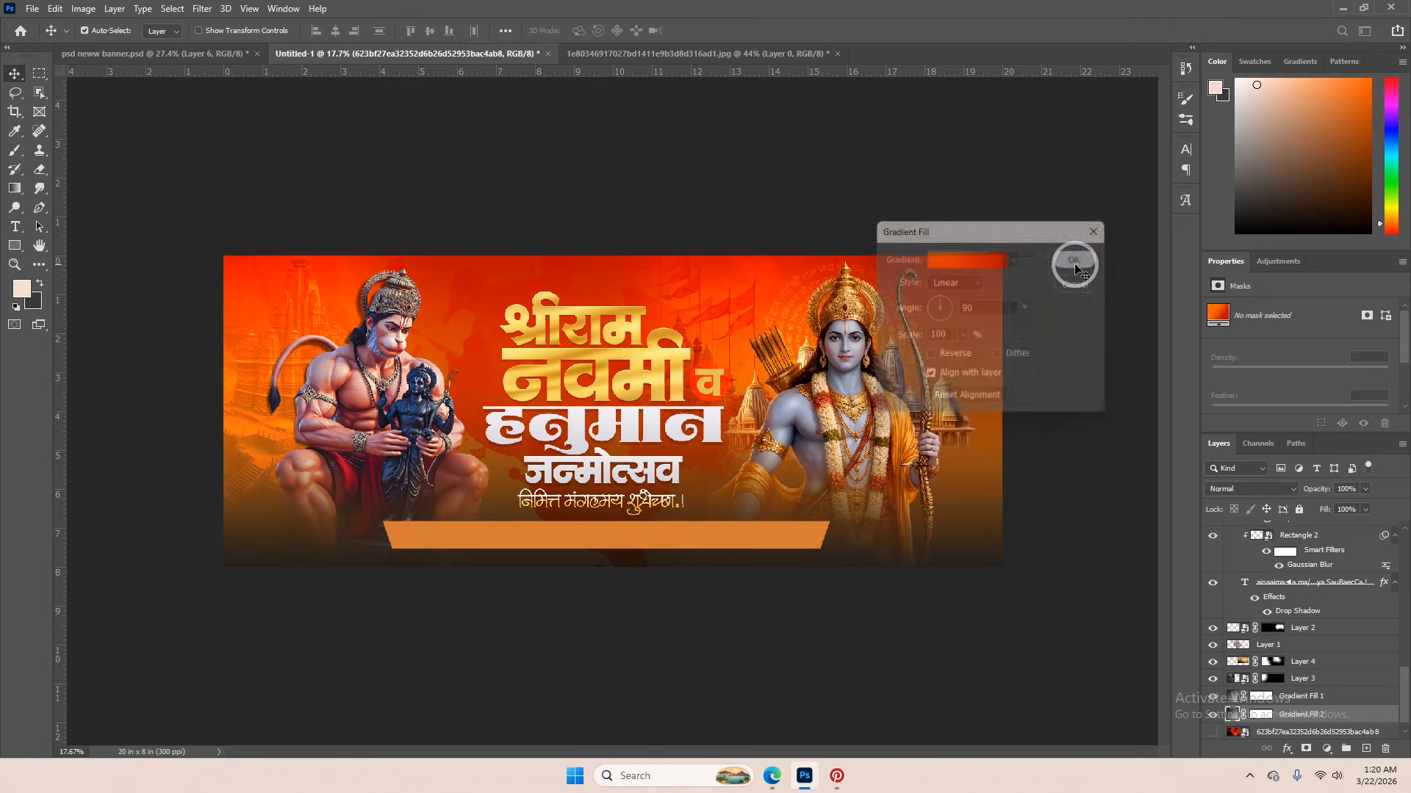
click(1072, 258)
- Show the red texture image again, compare with Gradient Fill 2 off and on, and set that gradient's opacity to 34%
scroll(1273, 644, down, 1)
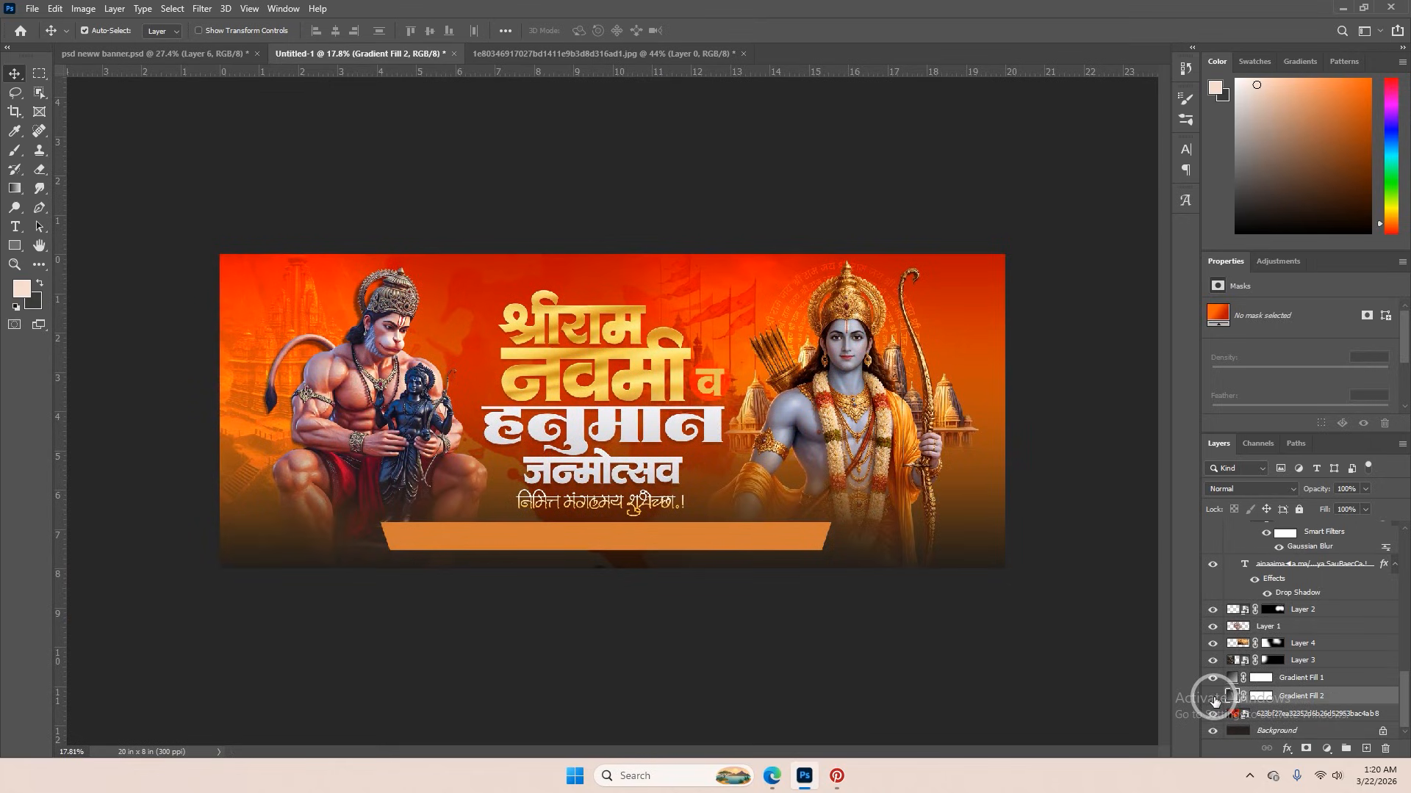
click(1214, 700)
click(1214, 700)
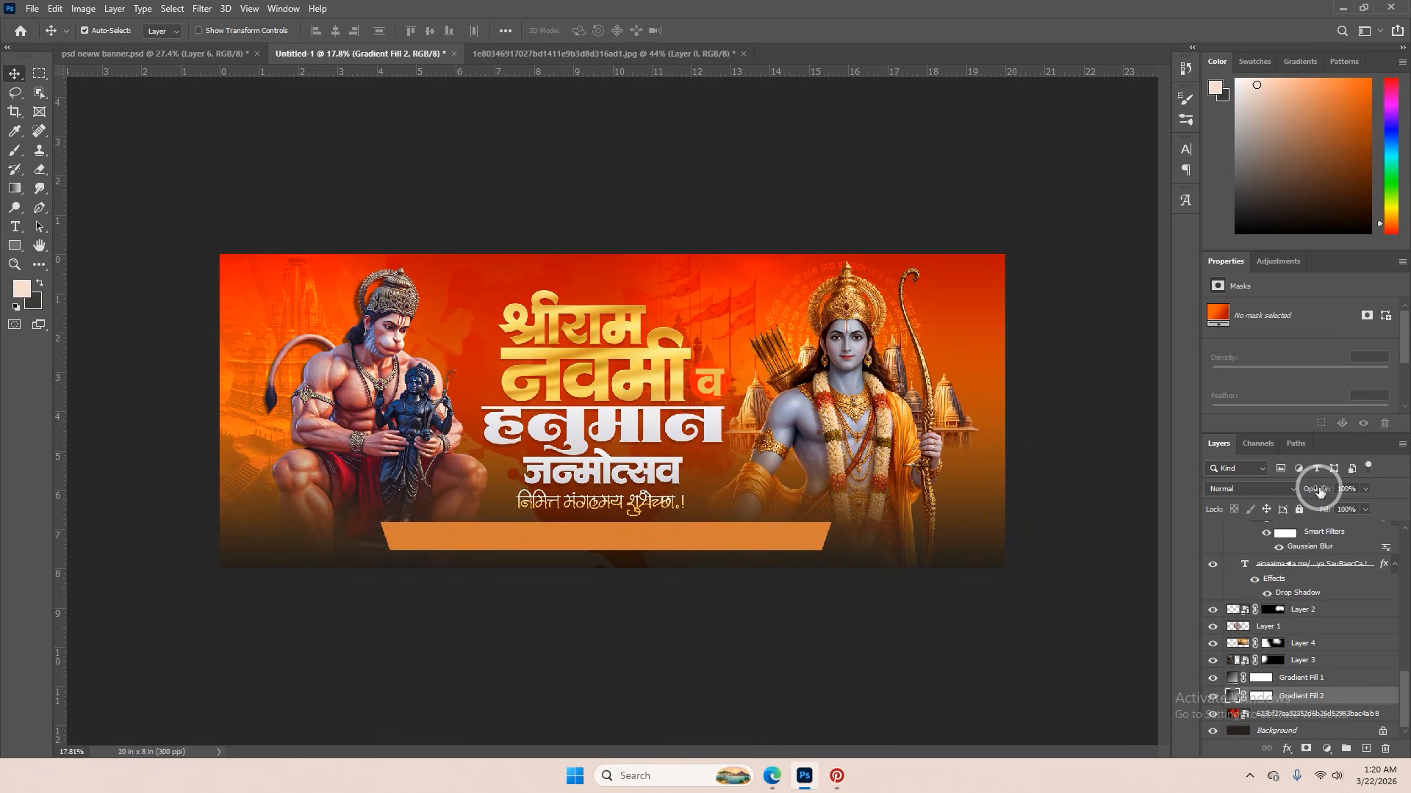
drag(1296, 492, 1302, 484)
click(1078, 573)
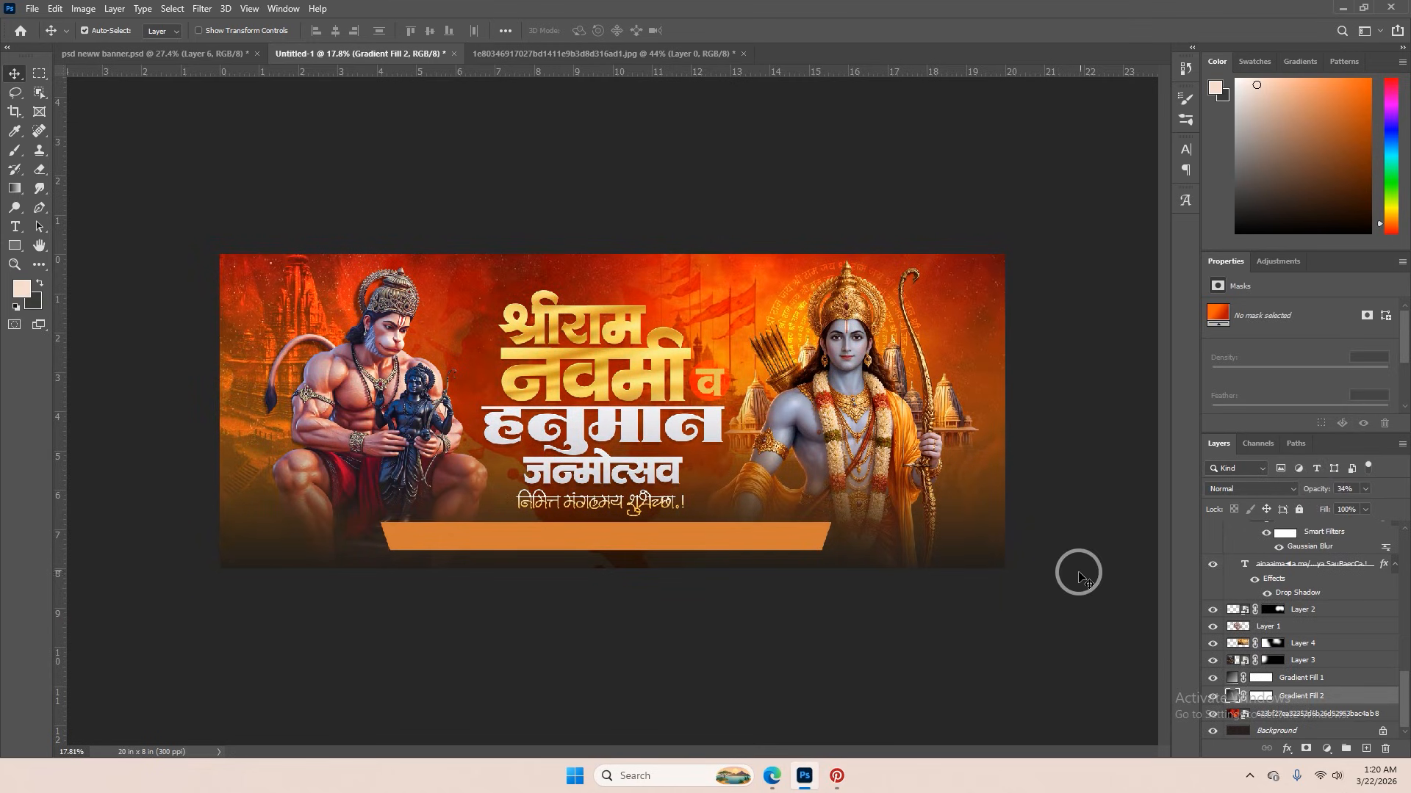
- Select the temple image on Layer 2 beside Ram and compare the banner with that layer off and on
scroll(855, 437, up, 5)
scroll(864, 416, down, 5)
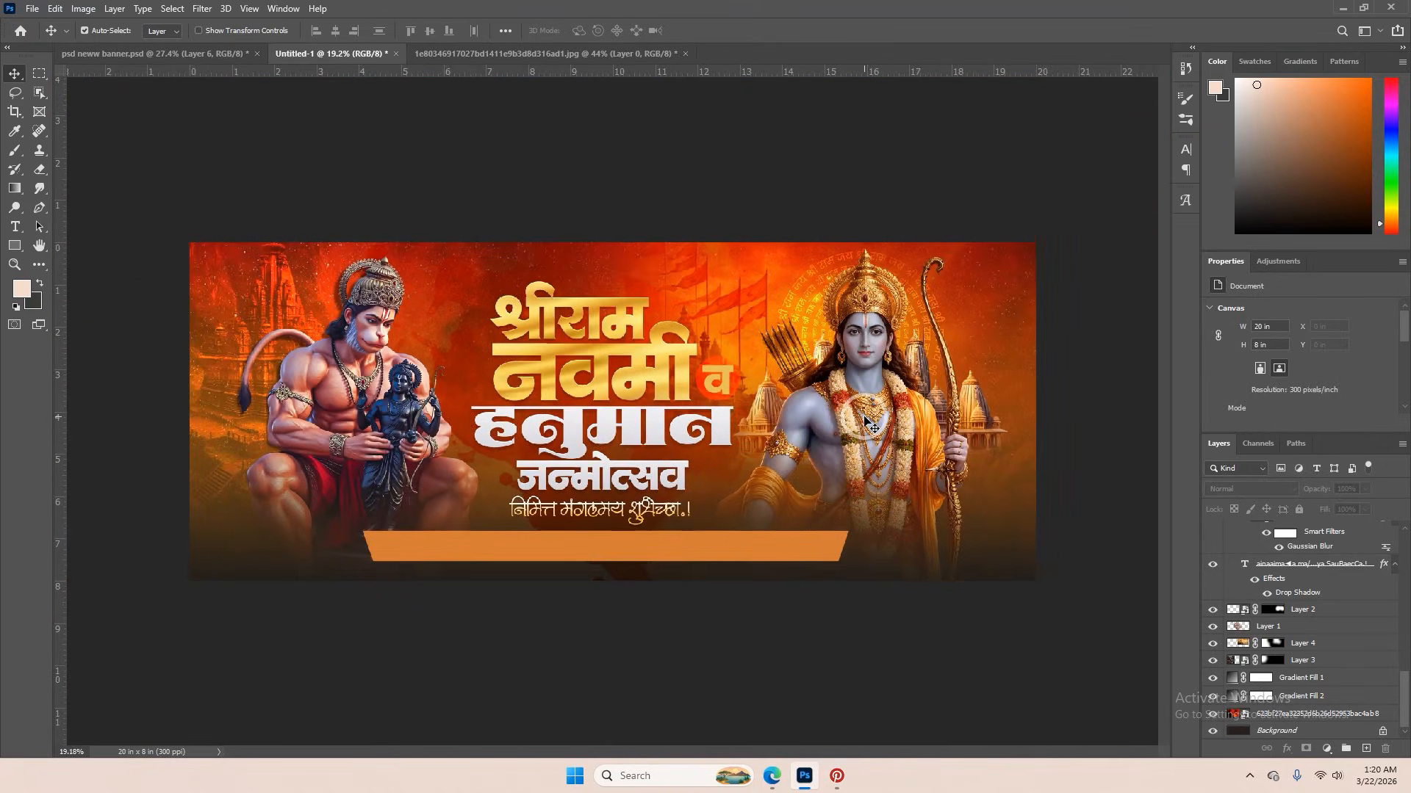
scroll(948, 407, up, 2)
scroll(1050, 383, up, 4)
click(1029, 412)
scroll(1022, 434, down, 4)
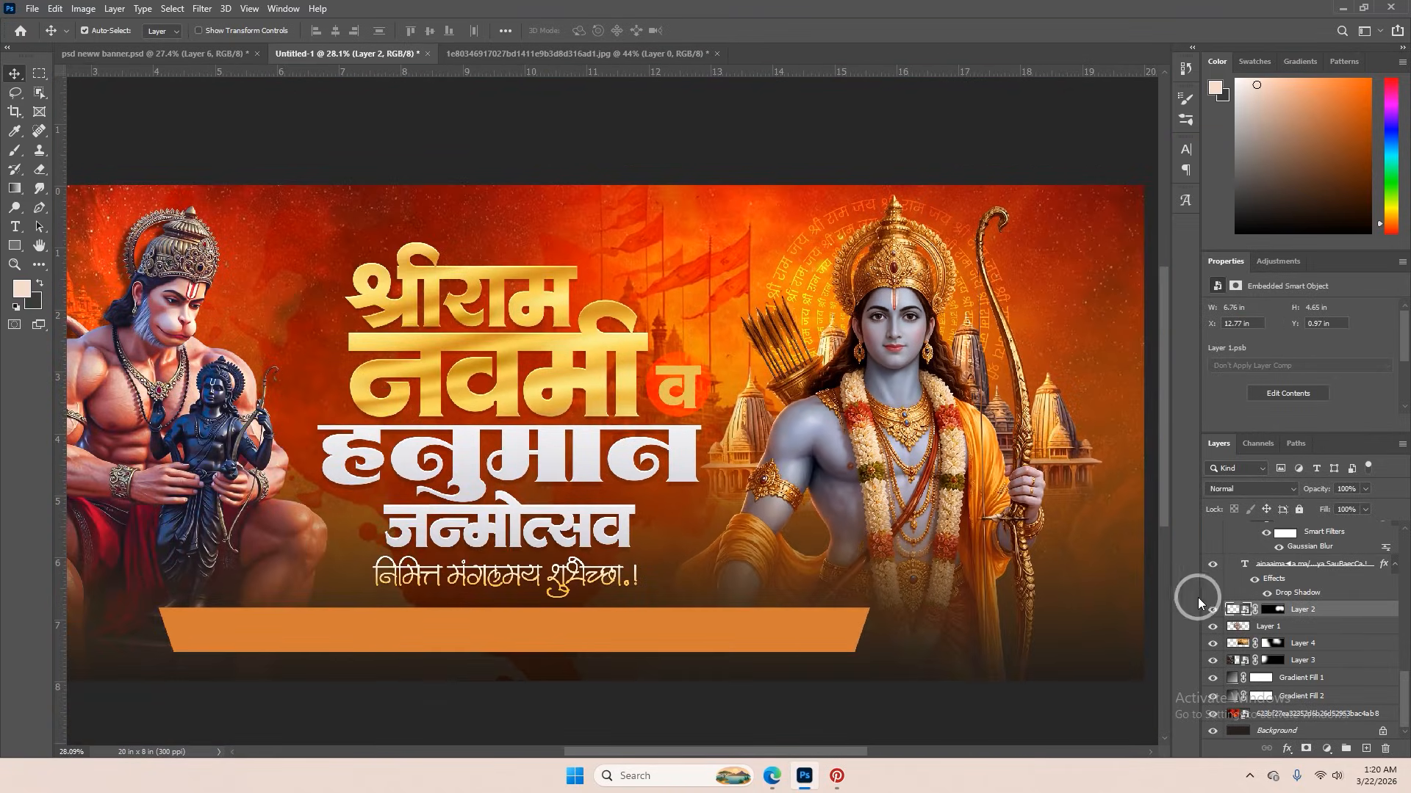
click(1212, 609)
click(1212, 609)
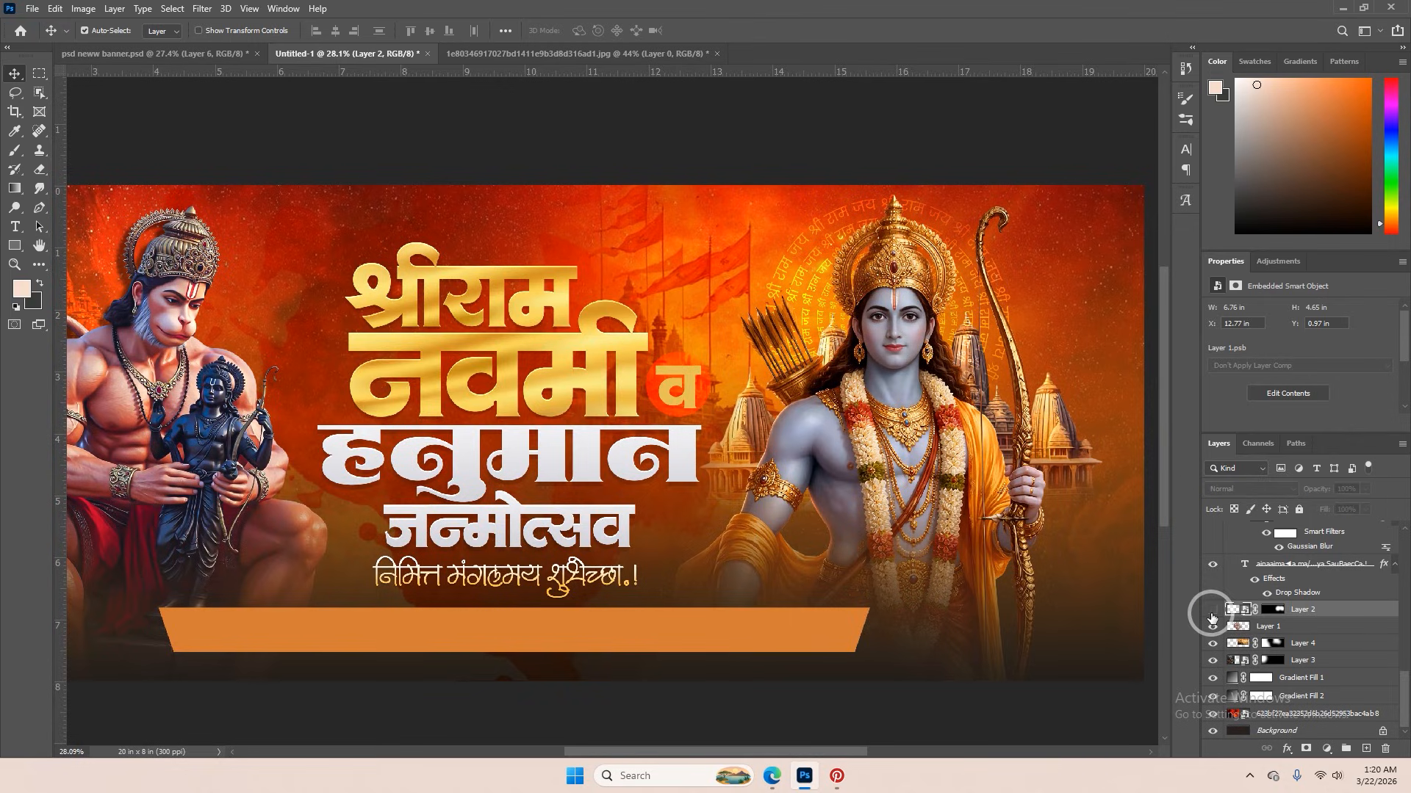
click(1212, 609)
click(1212, 609)
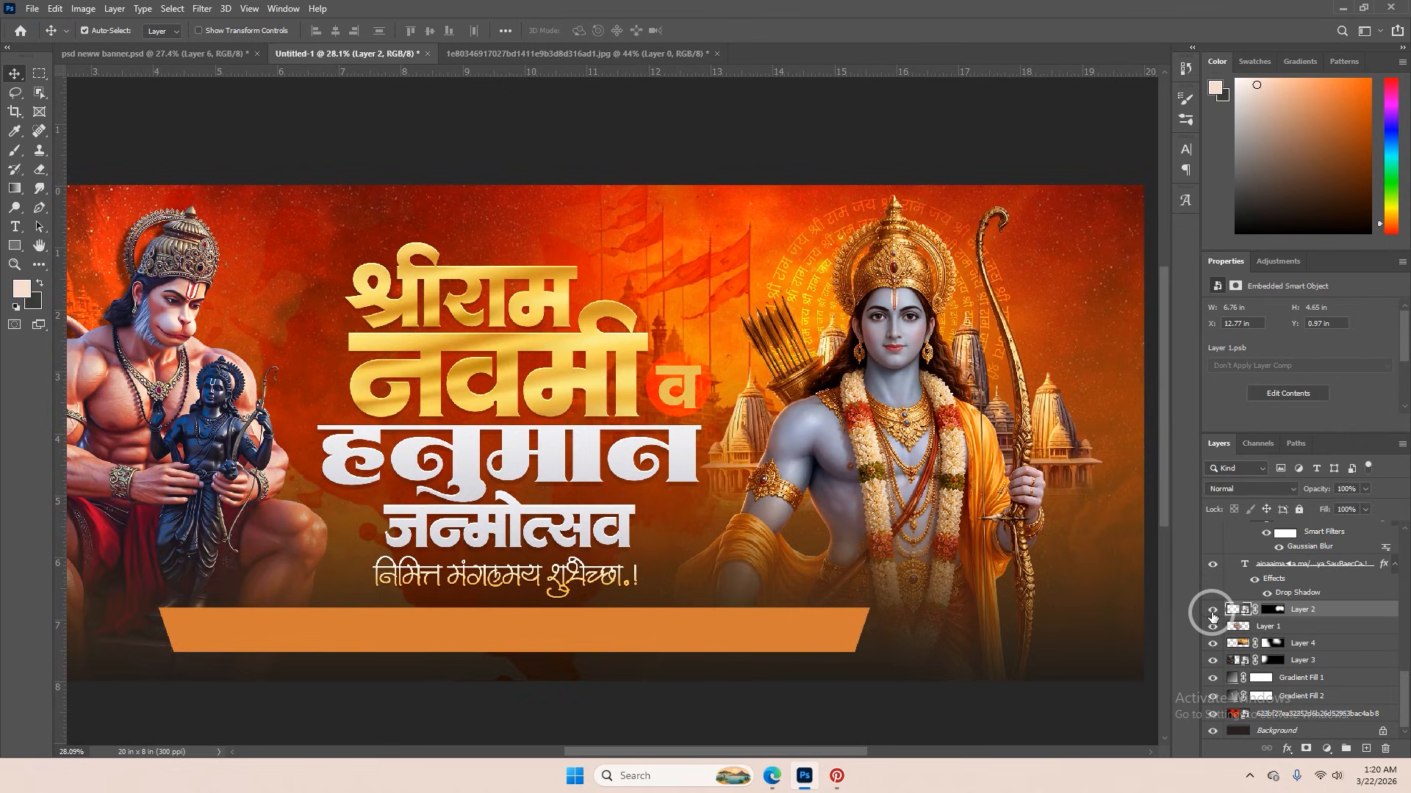
- Set the temple layer's (Layer 2) blend mode to Hard Light, and hide the layer
click(1255, 492)
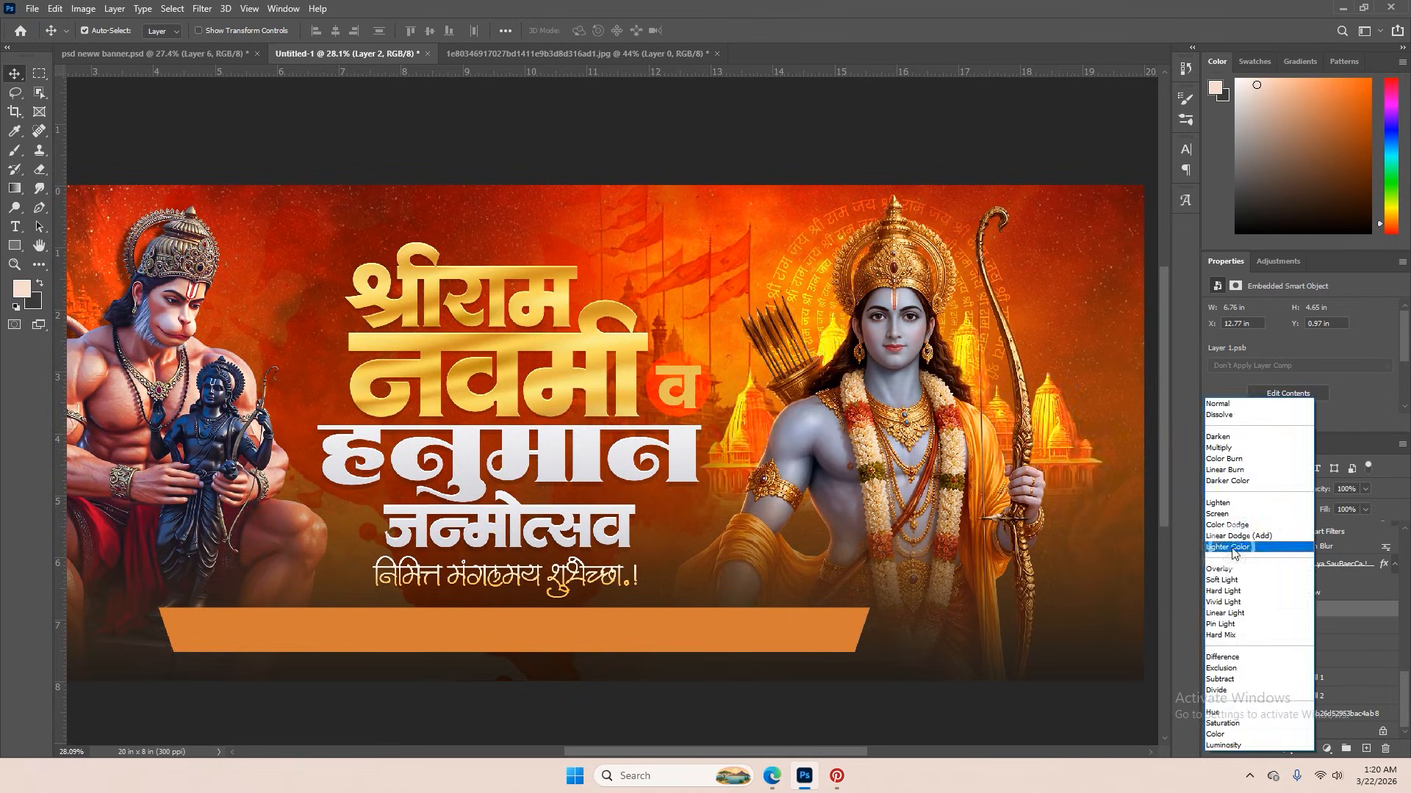
click(1223, 590)
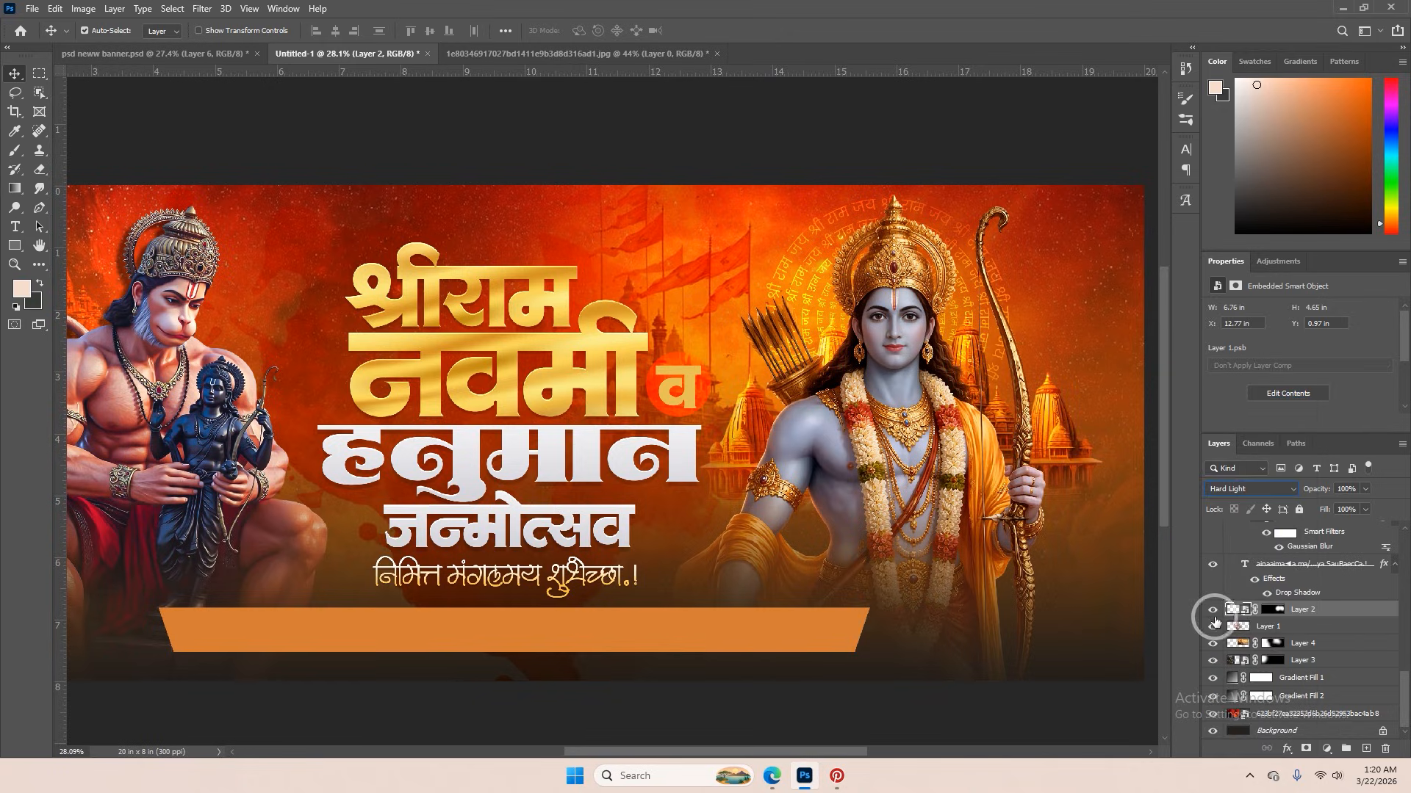
click(1212, 611)
scroll(1127, 556, down, 2)
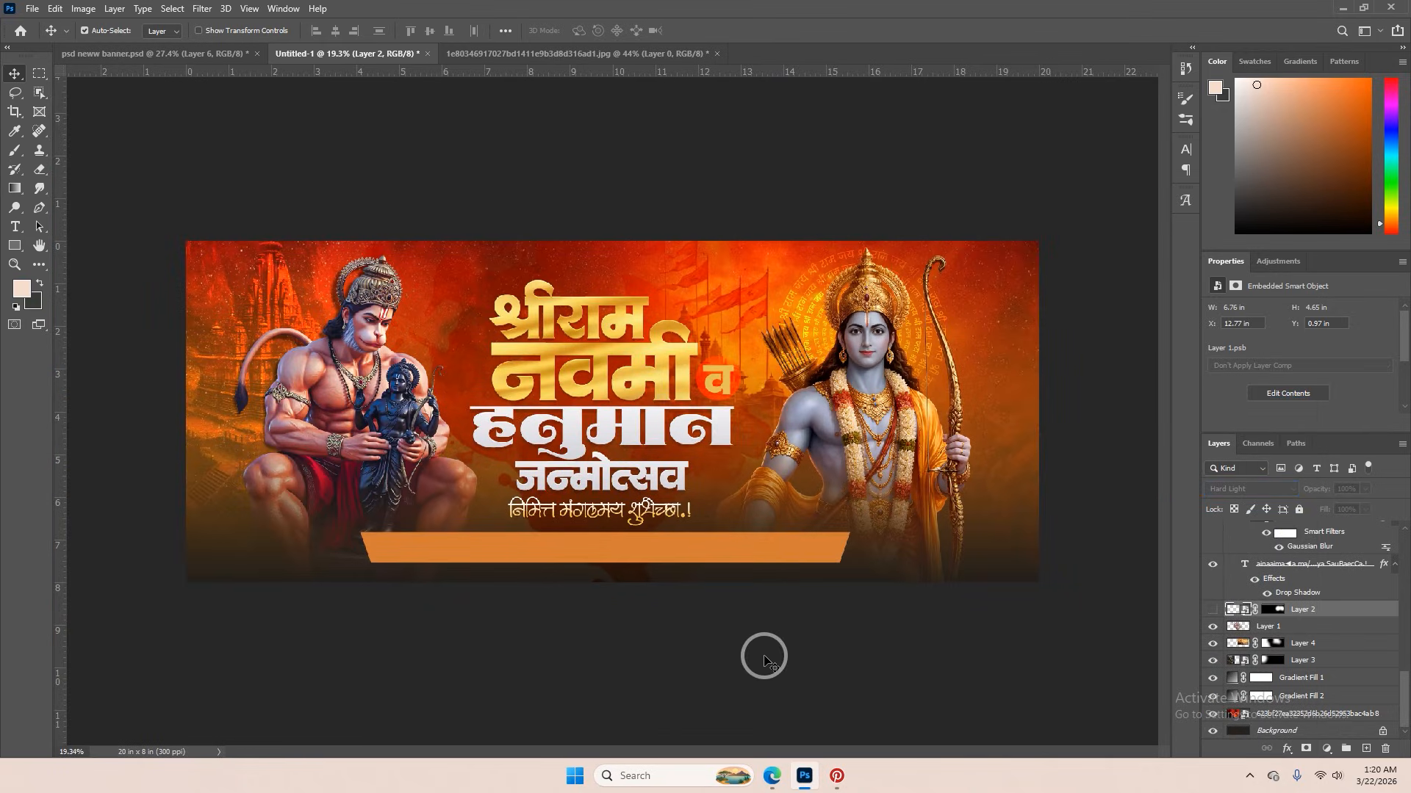
- Switch to Pinterest and copy the image of the Ram Mandir - Inspired Version 1 pin
click(841, 787)
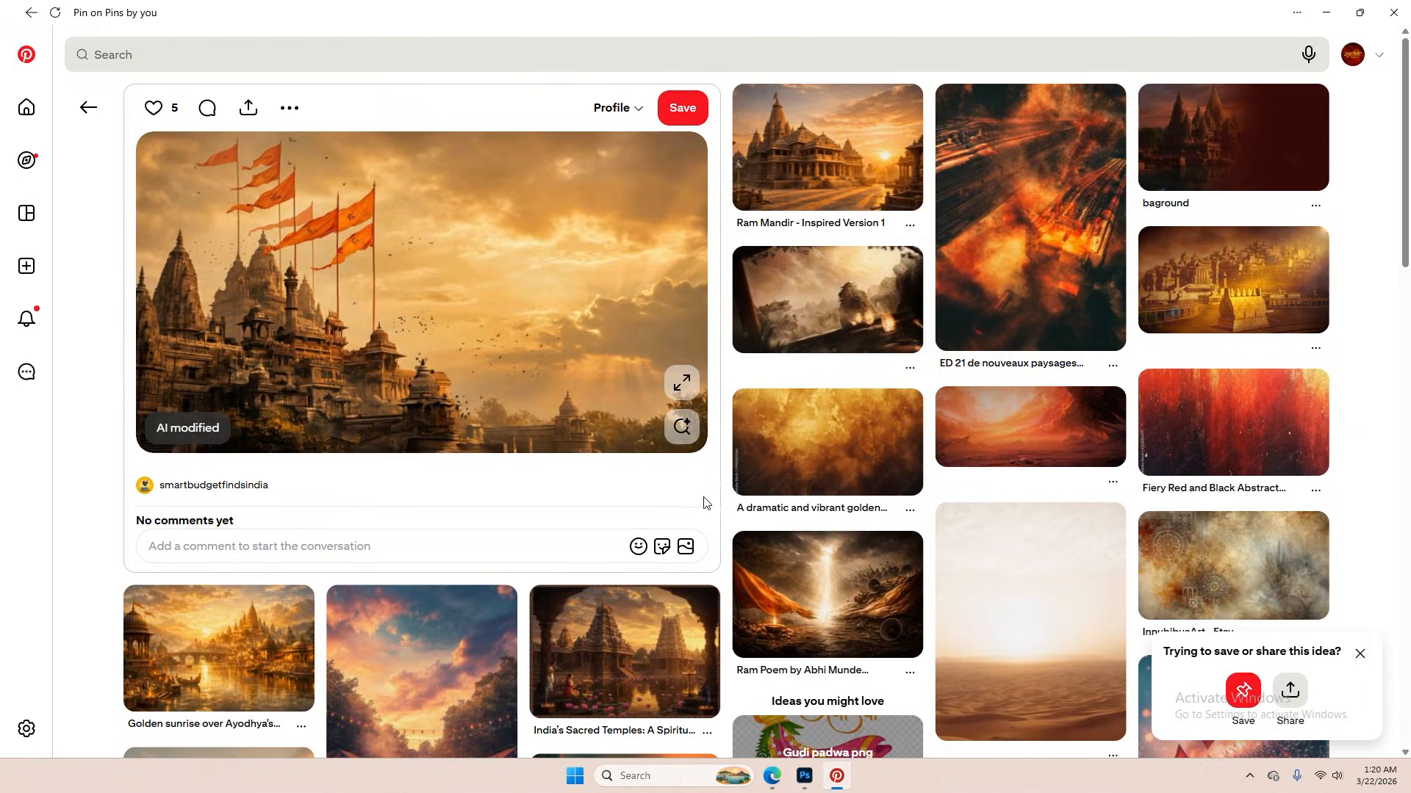
click(809, 154)
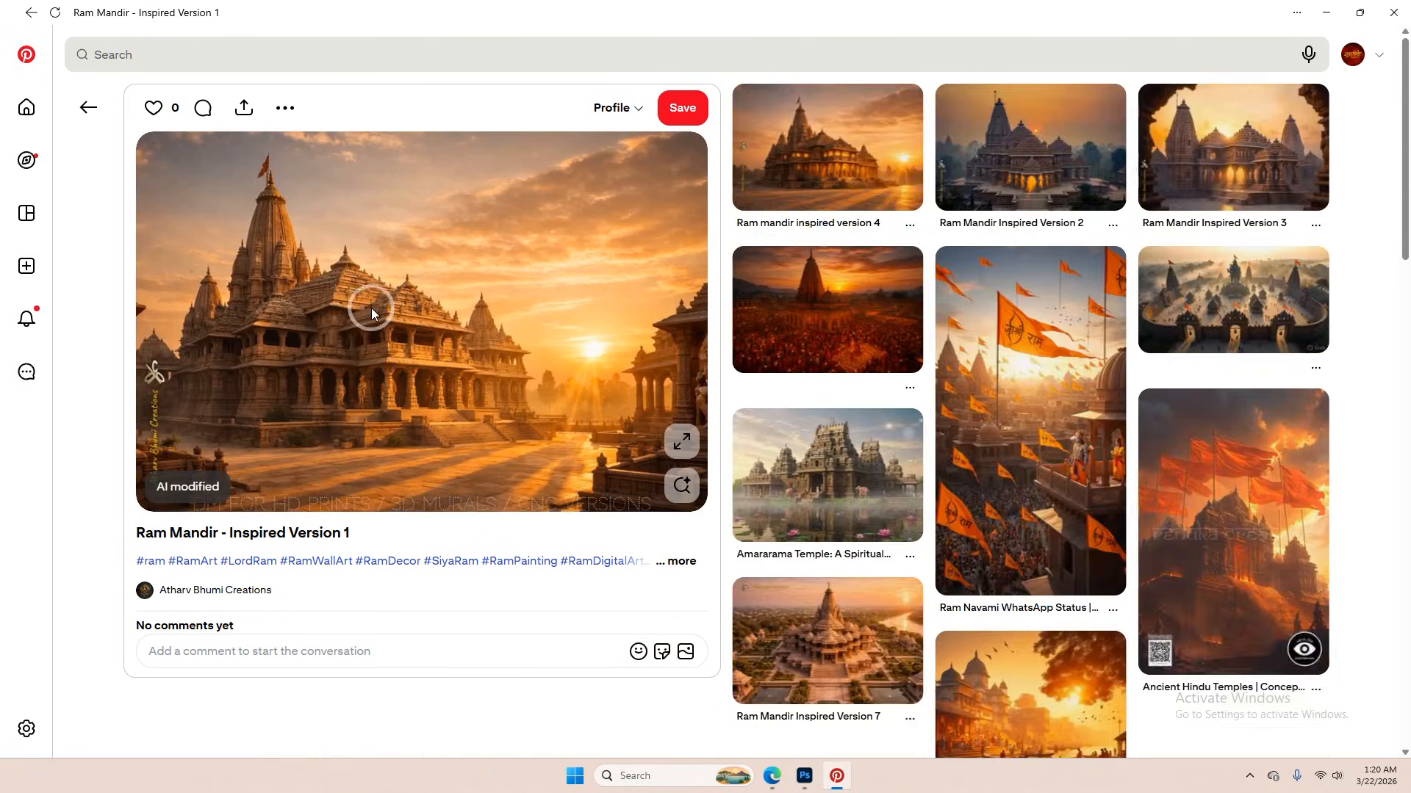
right_click(372, 307)
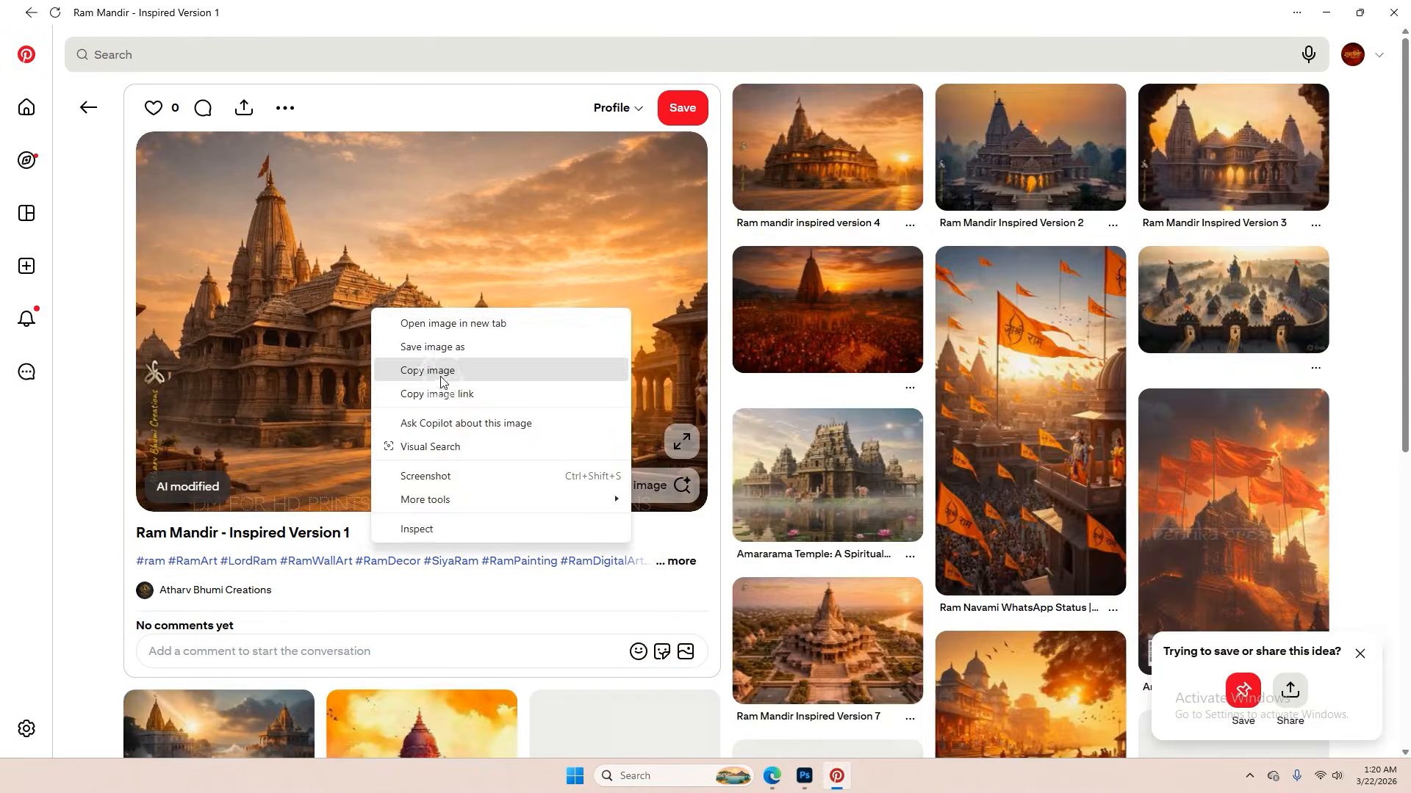
click(444, 367)
- Open the Ram mandir inspired version 4 pin and, from its related pins, copy the golden Indian Shiv temple sunset image
click(841, 175)
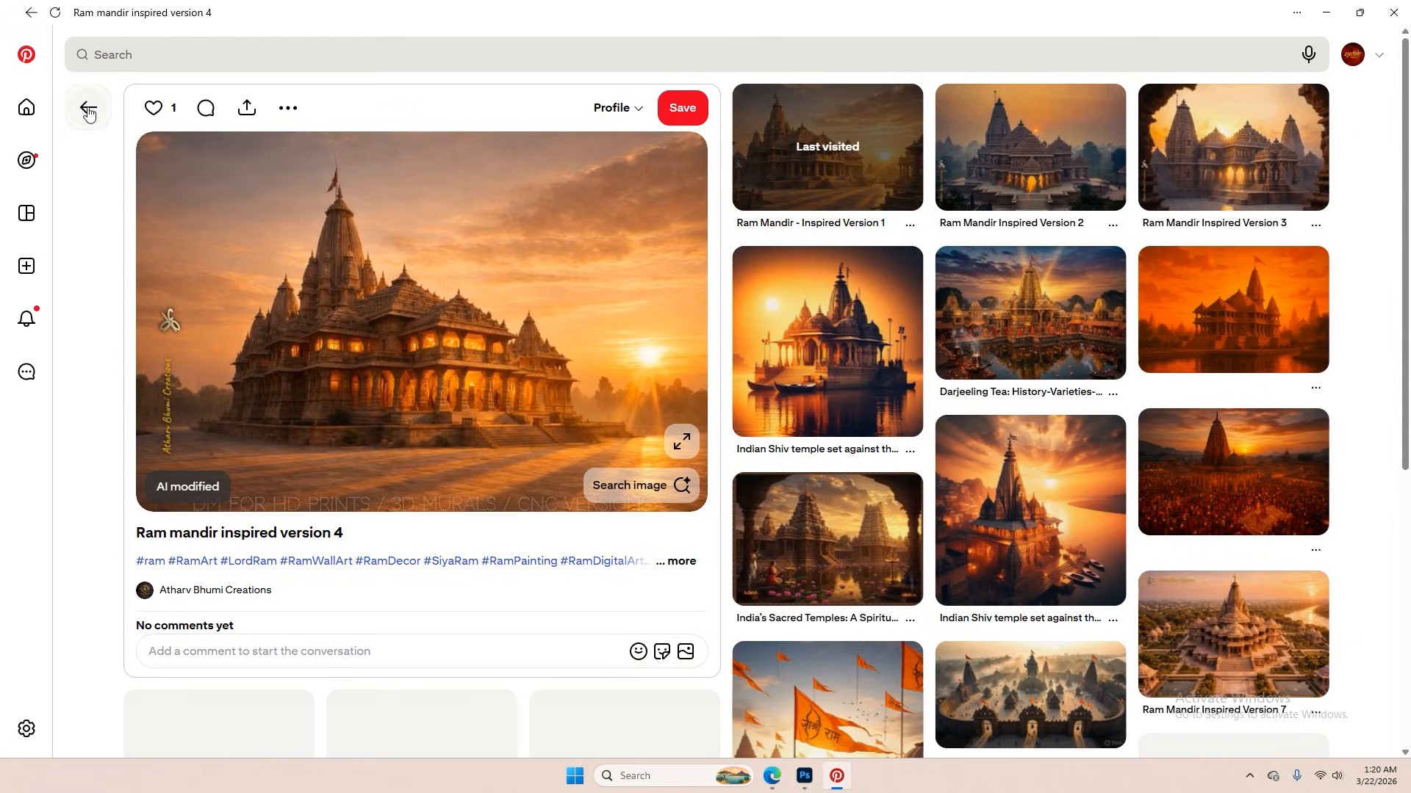
click(88, 111)
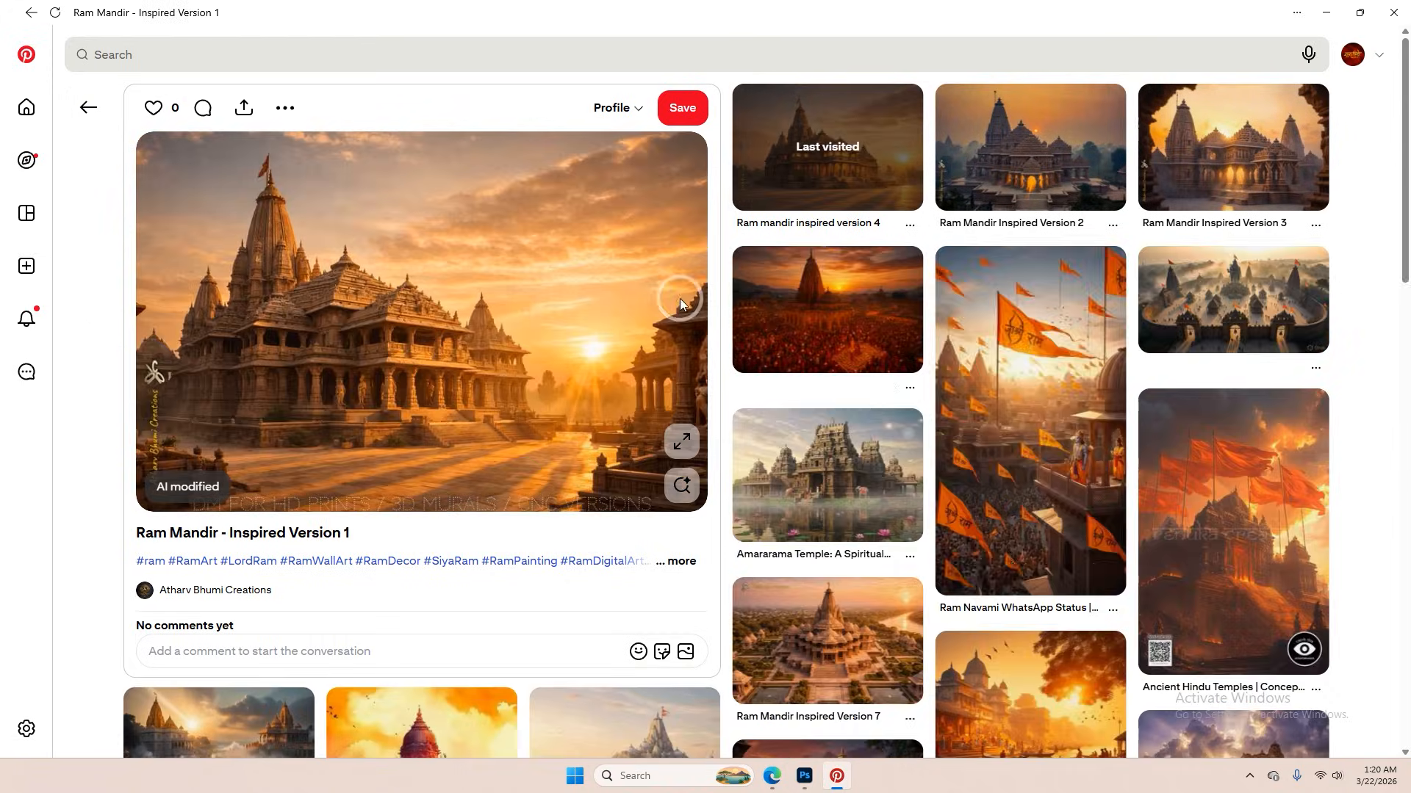
click(870, 183)
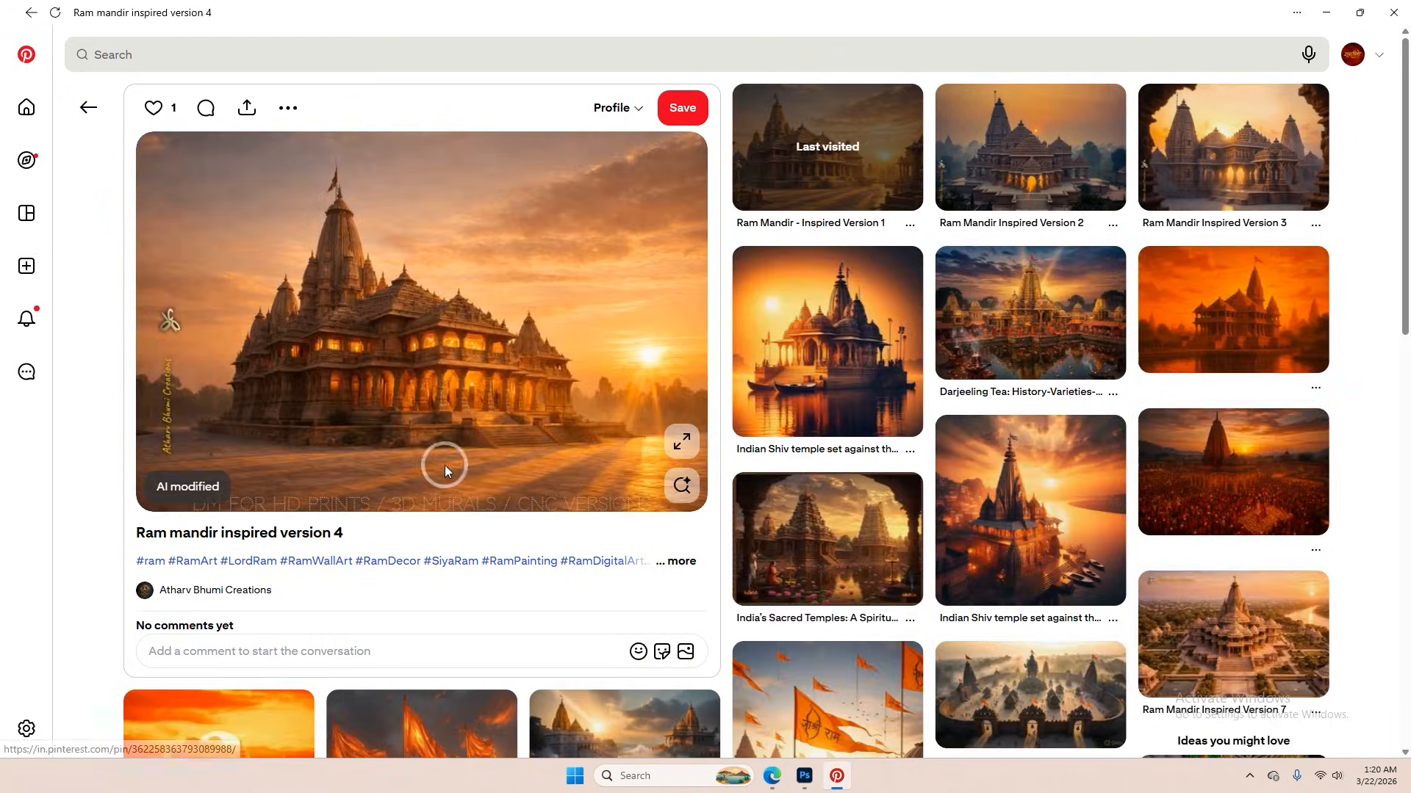
click(825, 306)
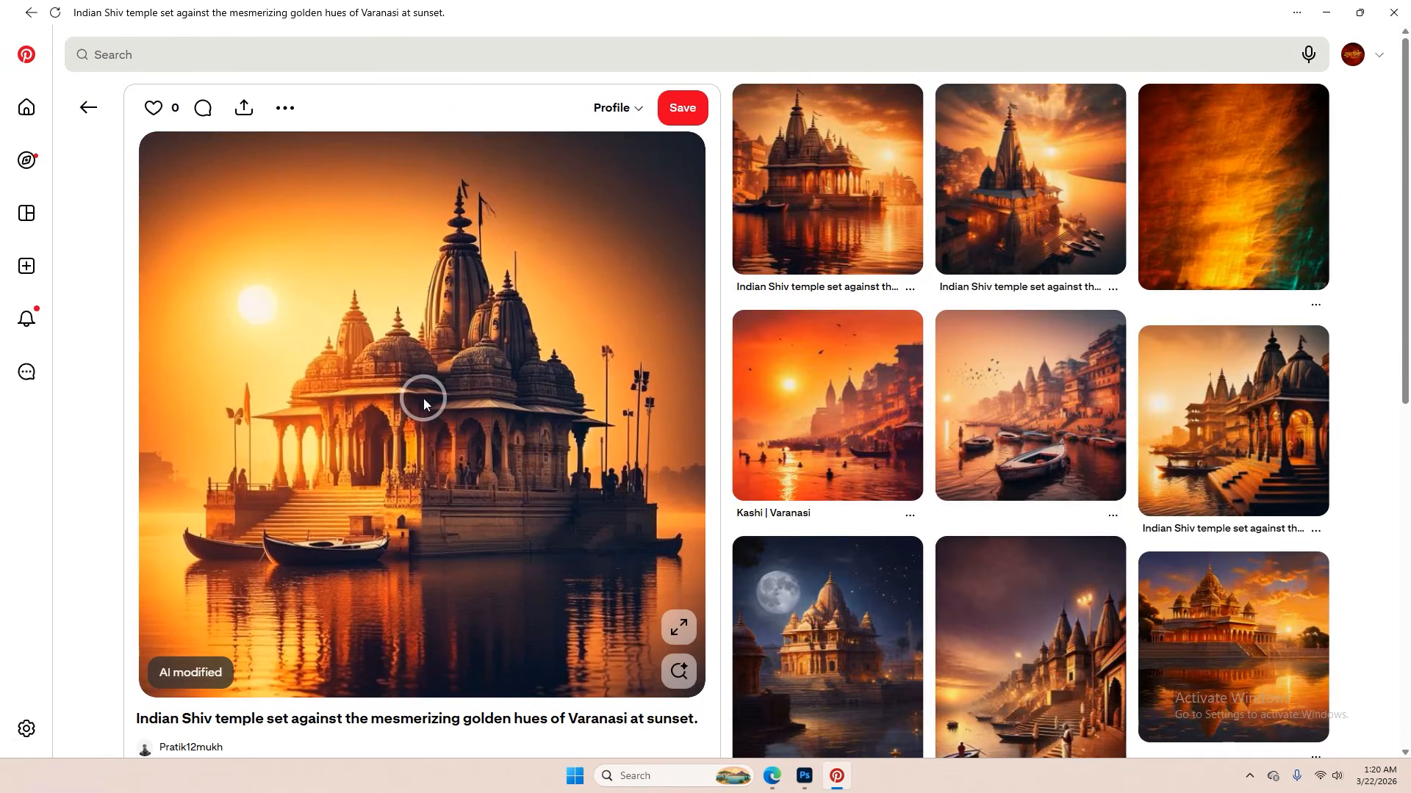
right_click(433, 399)
click(494, 432)
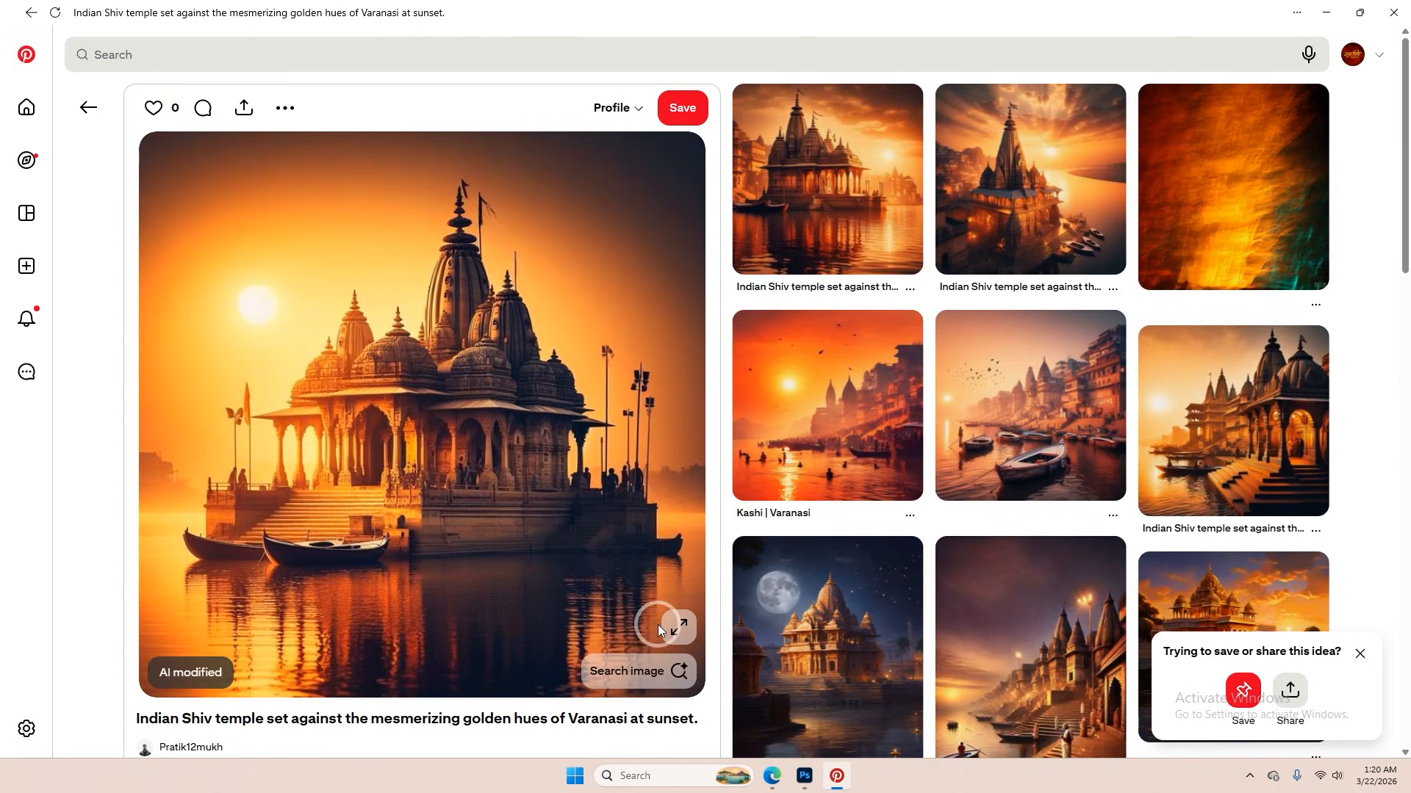
scroll(814, 650, down, 5)
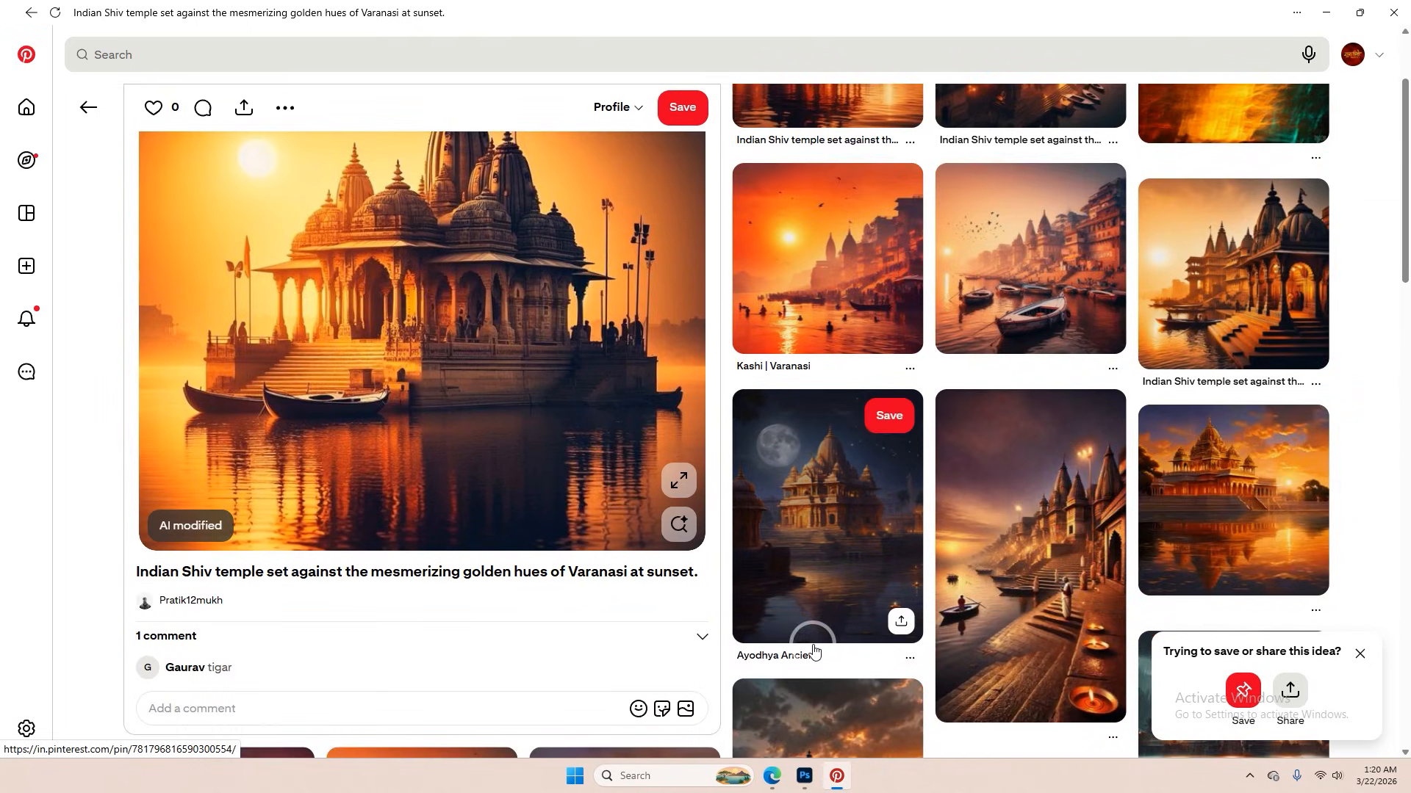
- Switch to Photoshop, paste the temple image above Layer 1 and place it about 7.09 in square behind Ram at the banner's right edge
click(805, 776)
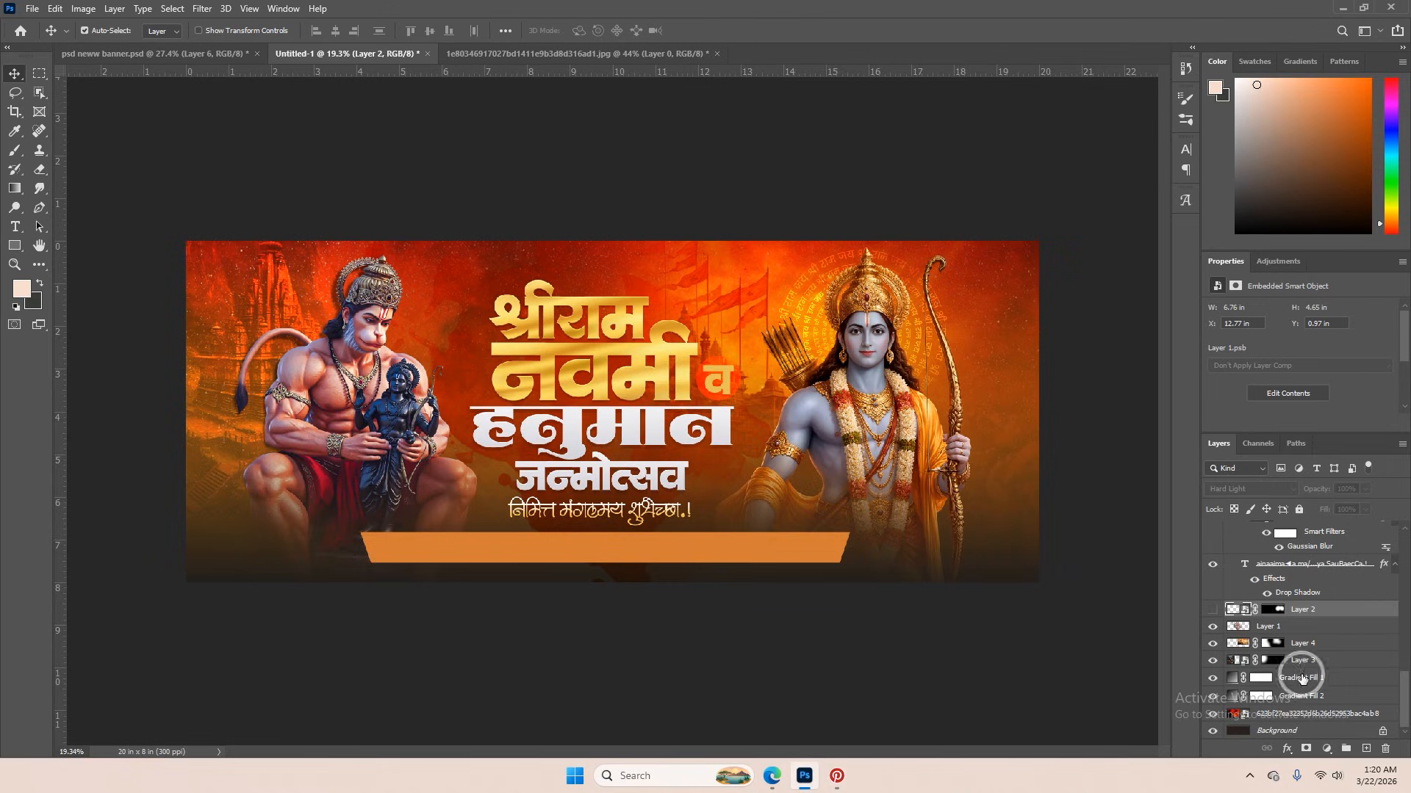
click(1333, 660)
click(1334, 628)
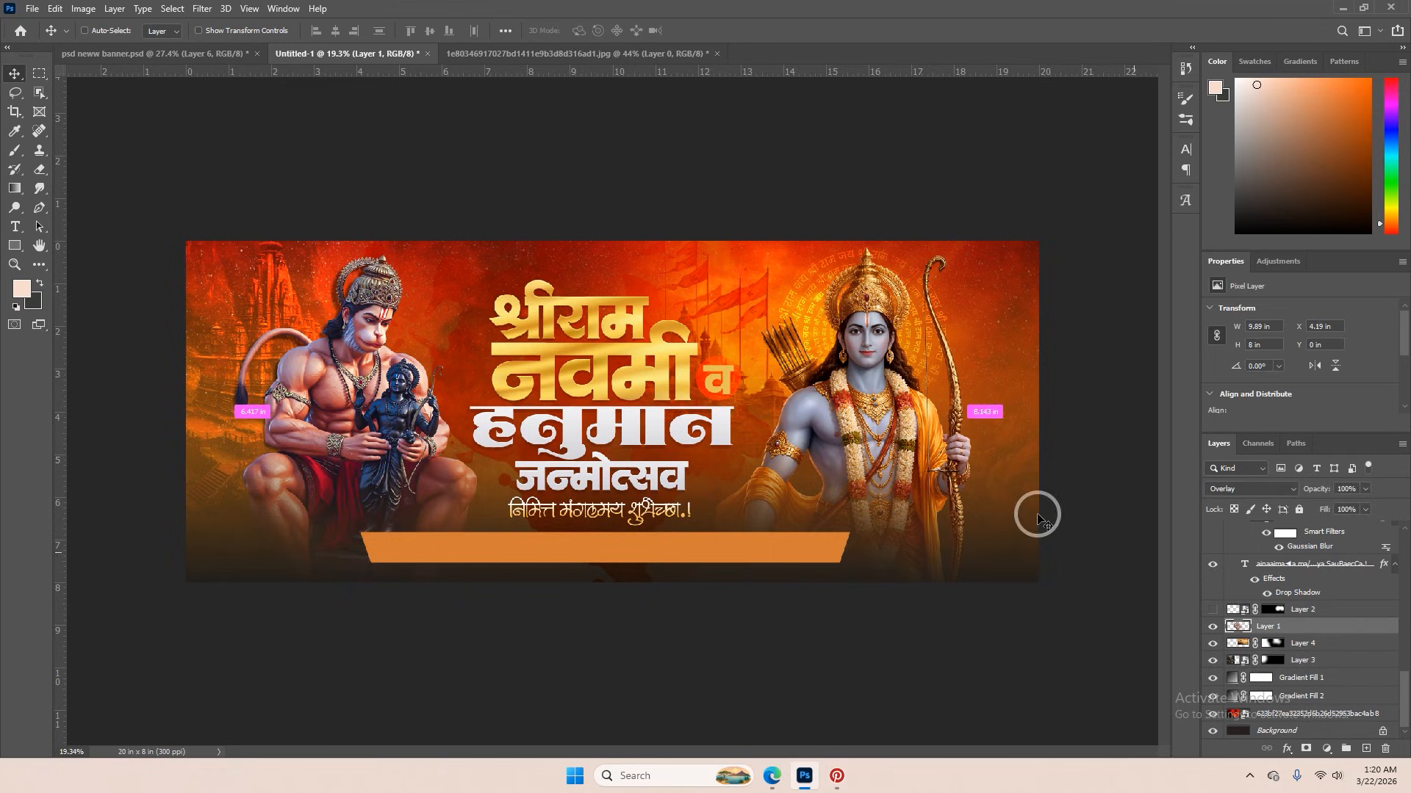
key(ctrl+v)
key(ctrl+t)
drag(667, 416, 1065, 473)
drag(972, 351, 992, 306)
click(727, 30)
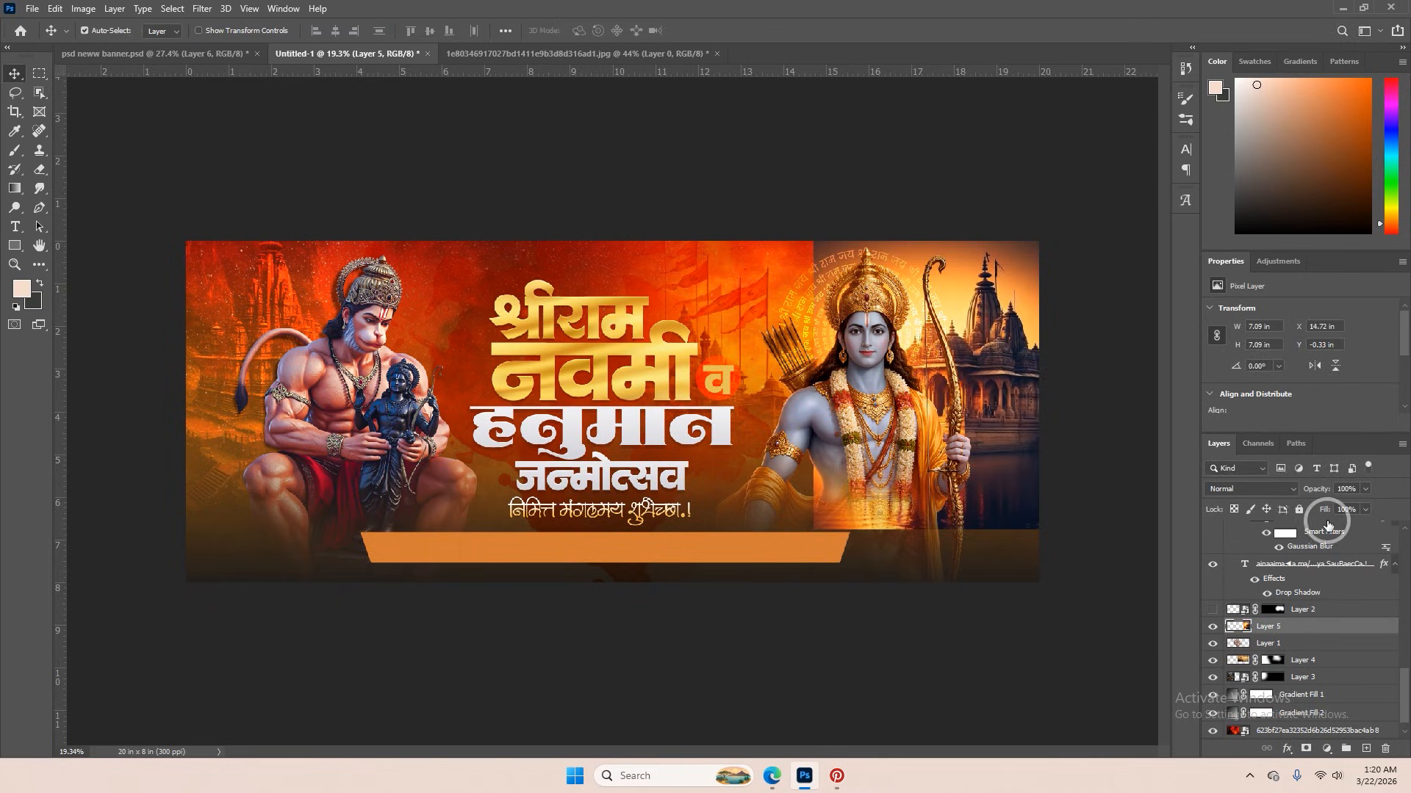
- Set the pasted temple layer's blend mode to Soft Light and its opacity to 48%
click(1282, 491)
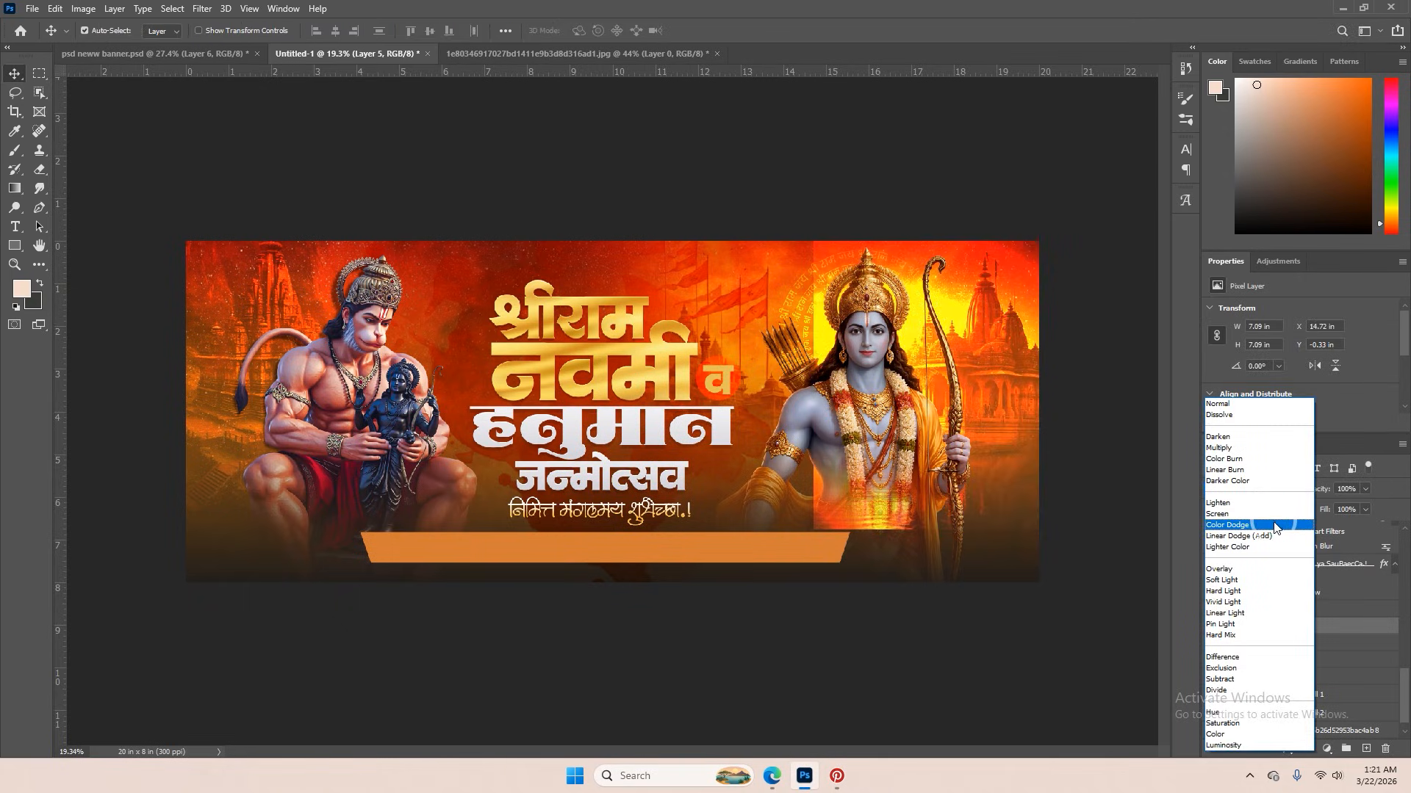
click(1245, 580)
mouse_move(1316, 489)
mouse_down()
mouse_move(1293, 495)
mouse_move(1307, 492)
mouse_up()
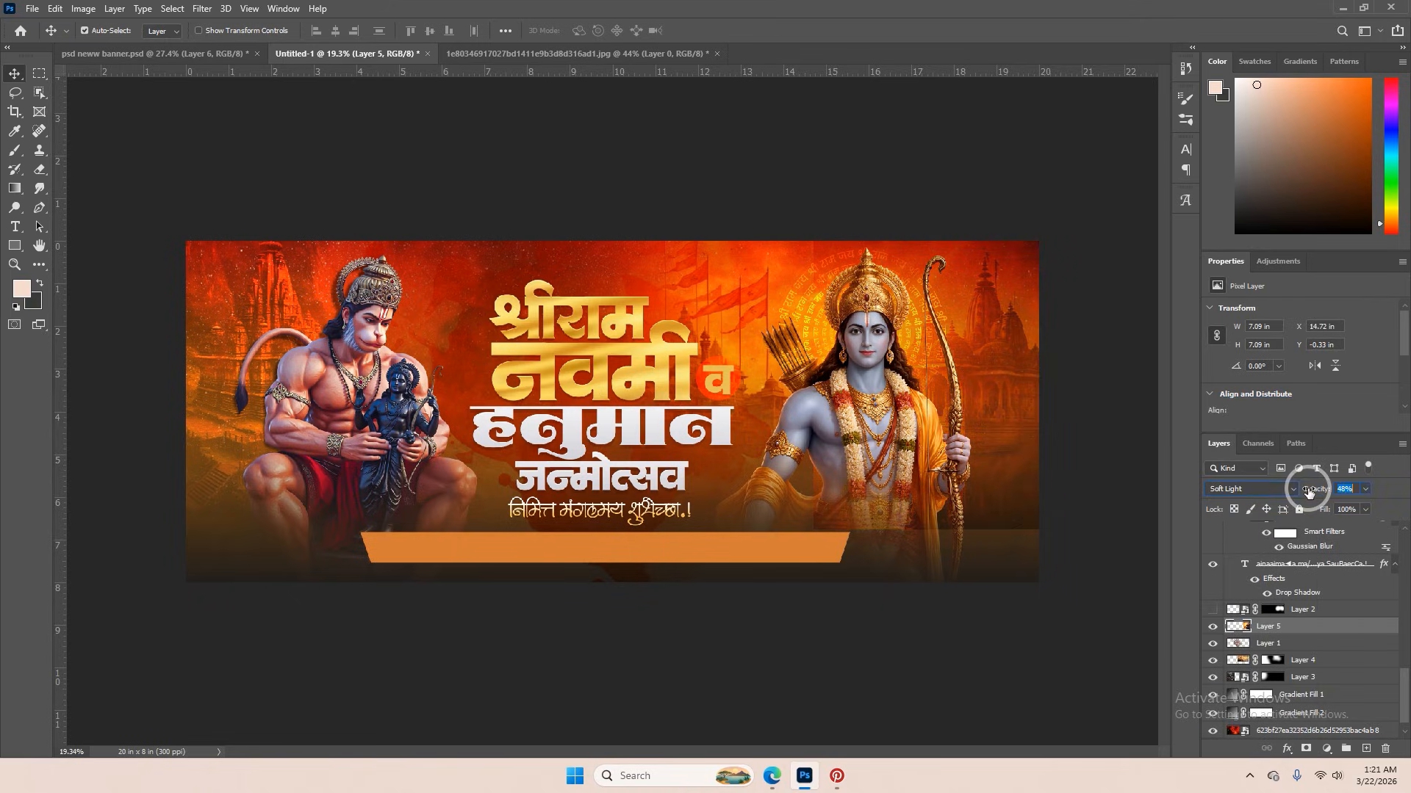
- Add a black layer mask to the pasted temple layer and paint white to reveal the temple softly along the banner's right edge
alt+click(1305, 749)
key(b)
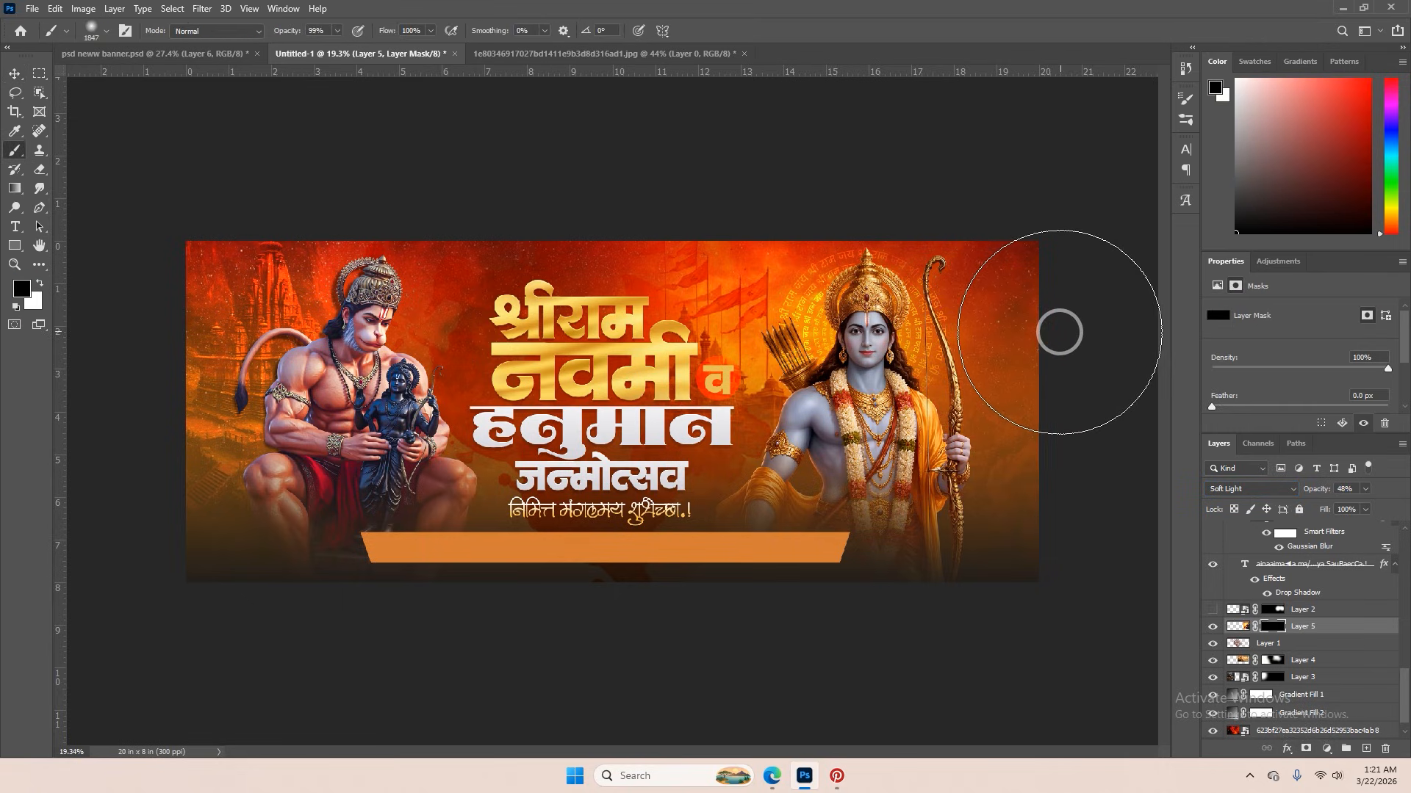
click(39, 283)
mouse_move(1056, 339)
mouse_down()
mouse_move(1028, 280)
mouse_move(1062, 442)
mouse_move(1090, 366)
mouse_up()
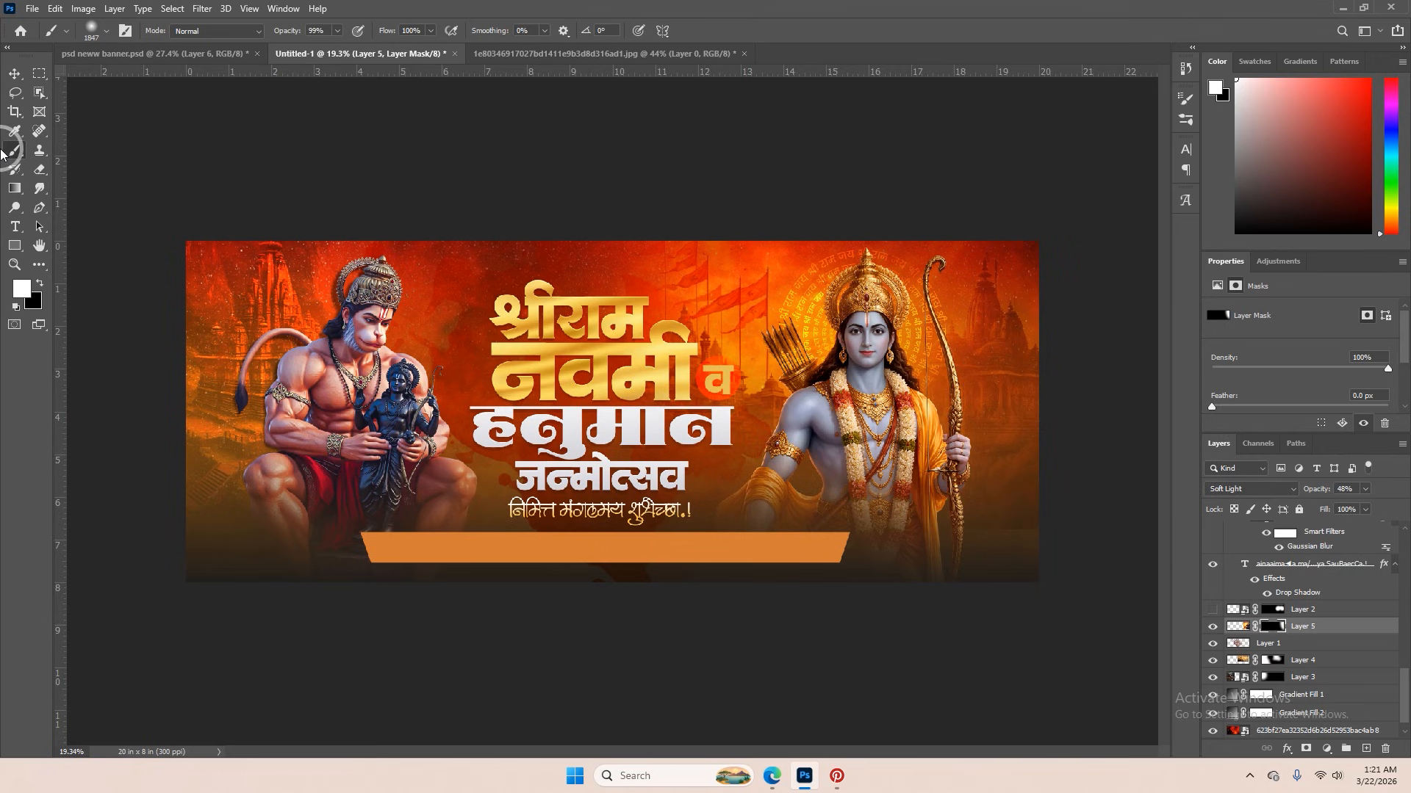
click(15, 74)
scroll(918, 360, up, 2)
scroll(918, 360, up, 2)
scroll(1049, 494, down, 2)
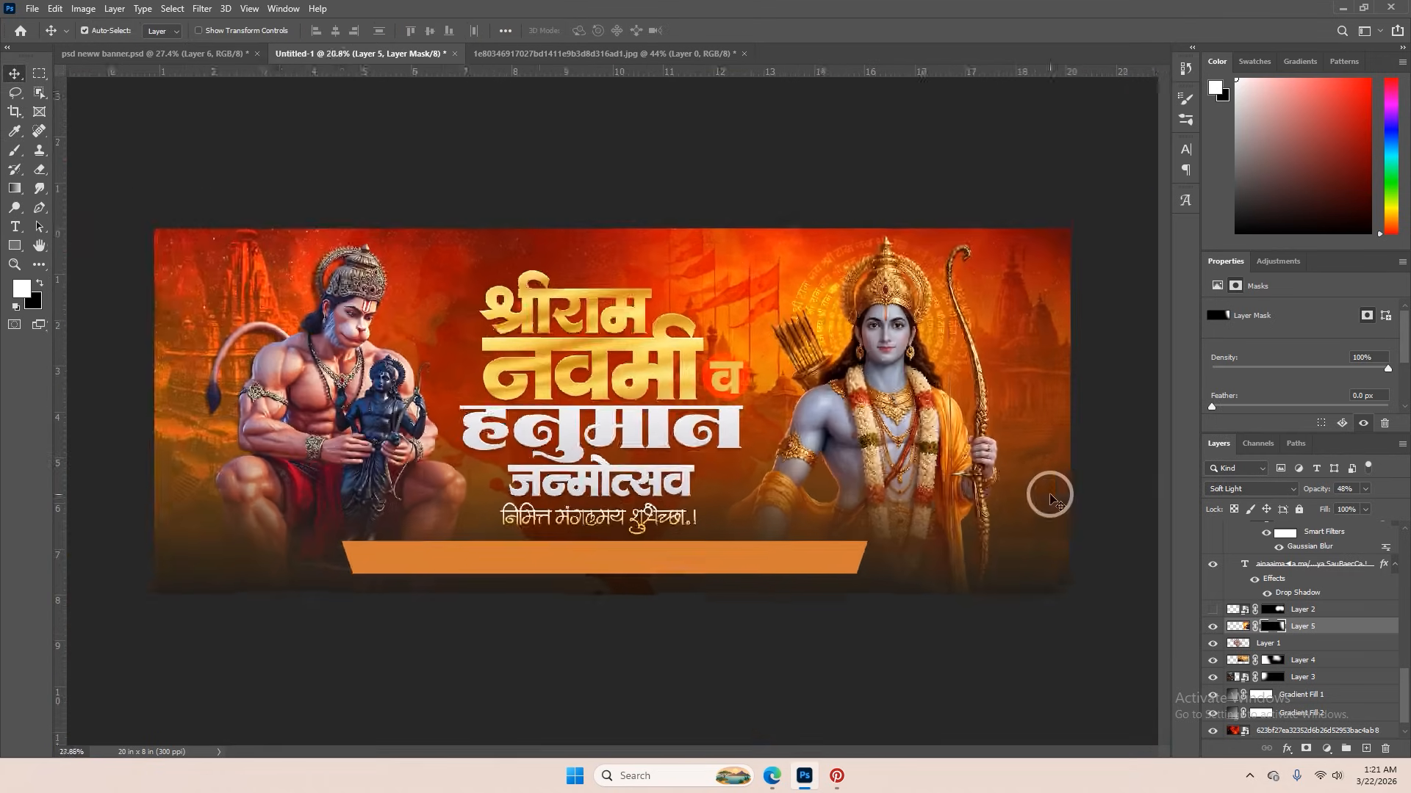
- Select the Ram figure layer, open it in the Camera Raw Filter and enlarge the preview on the face
scroll(875, 268, up, 2)
click(870, 264)
scroll(870, 266, up, 2)
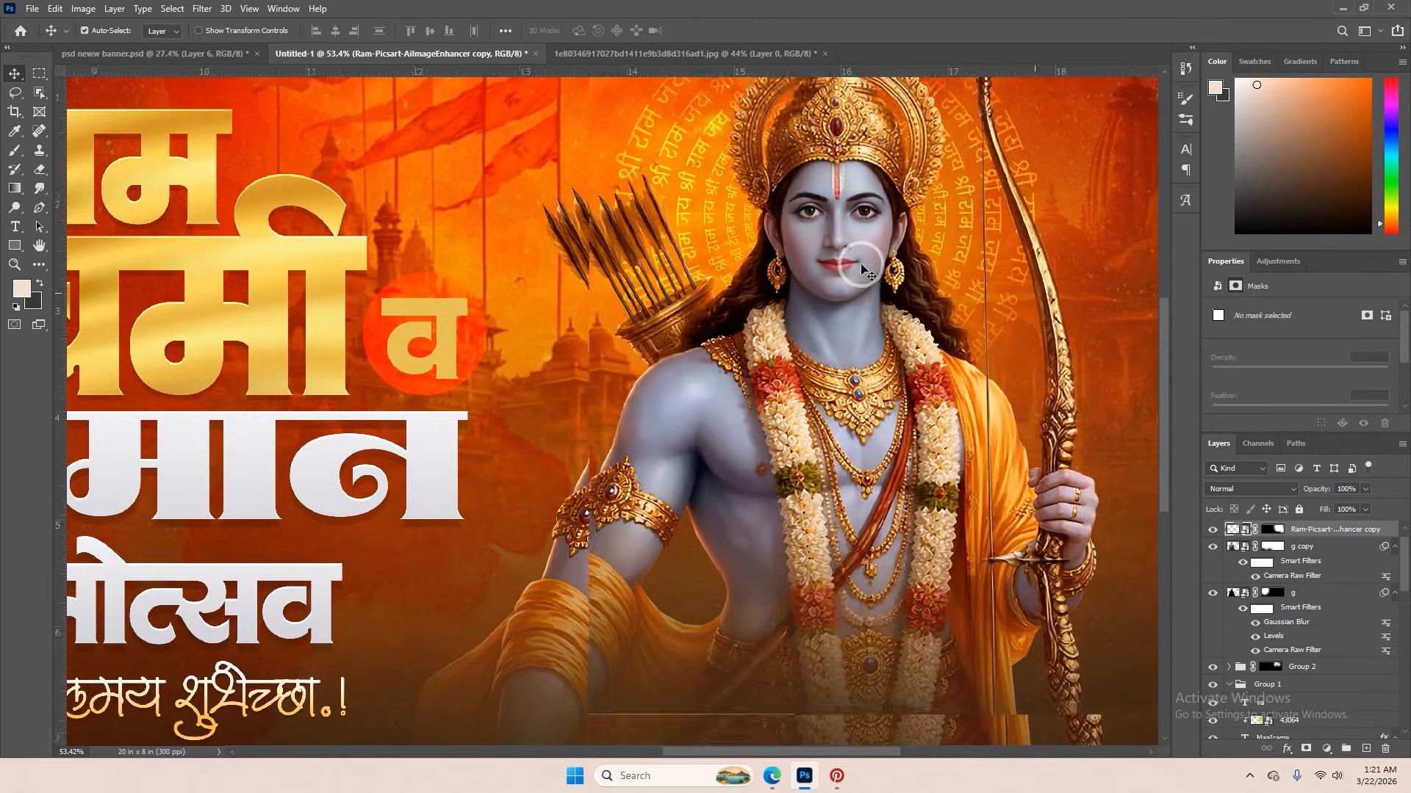
scroll(845, 323, down, 3)
scroll(843, 333, down, 2)
scroll(843, 269, up, 3)
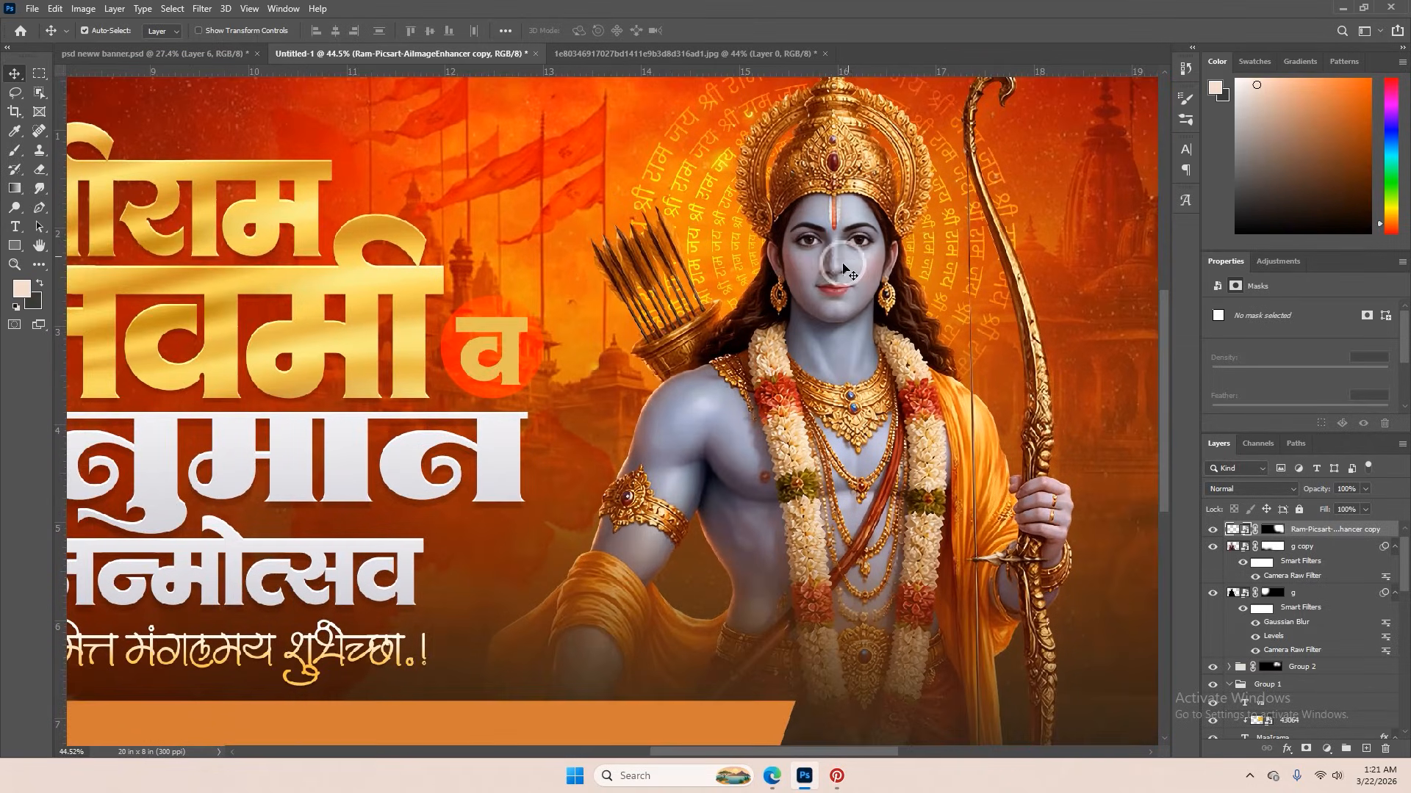
click(202, 8)
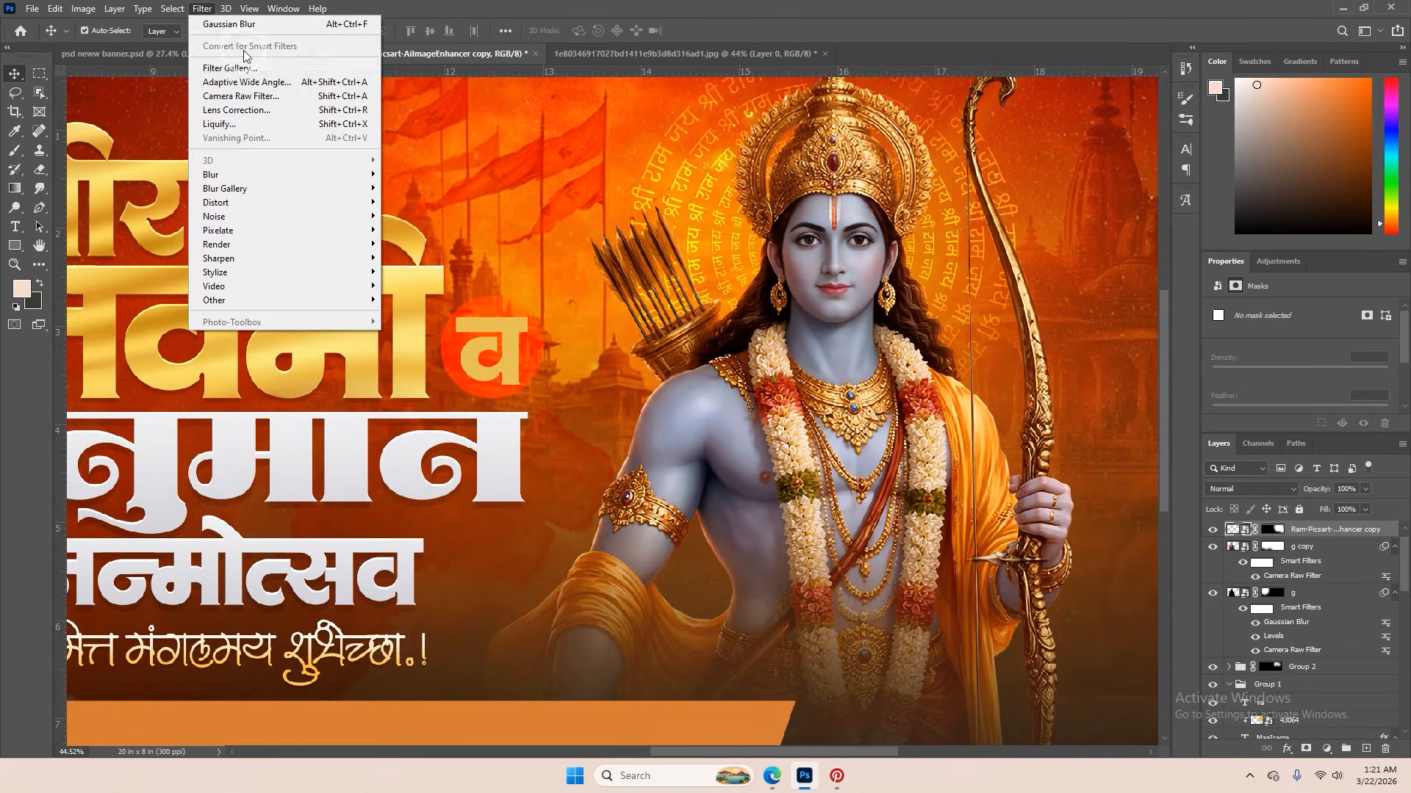
click(241, 95)
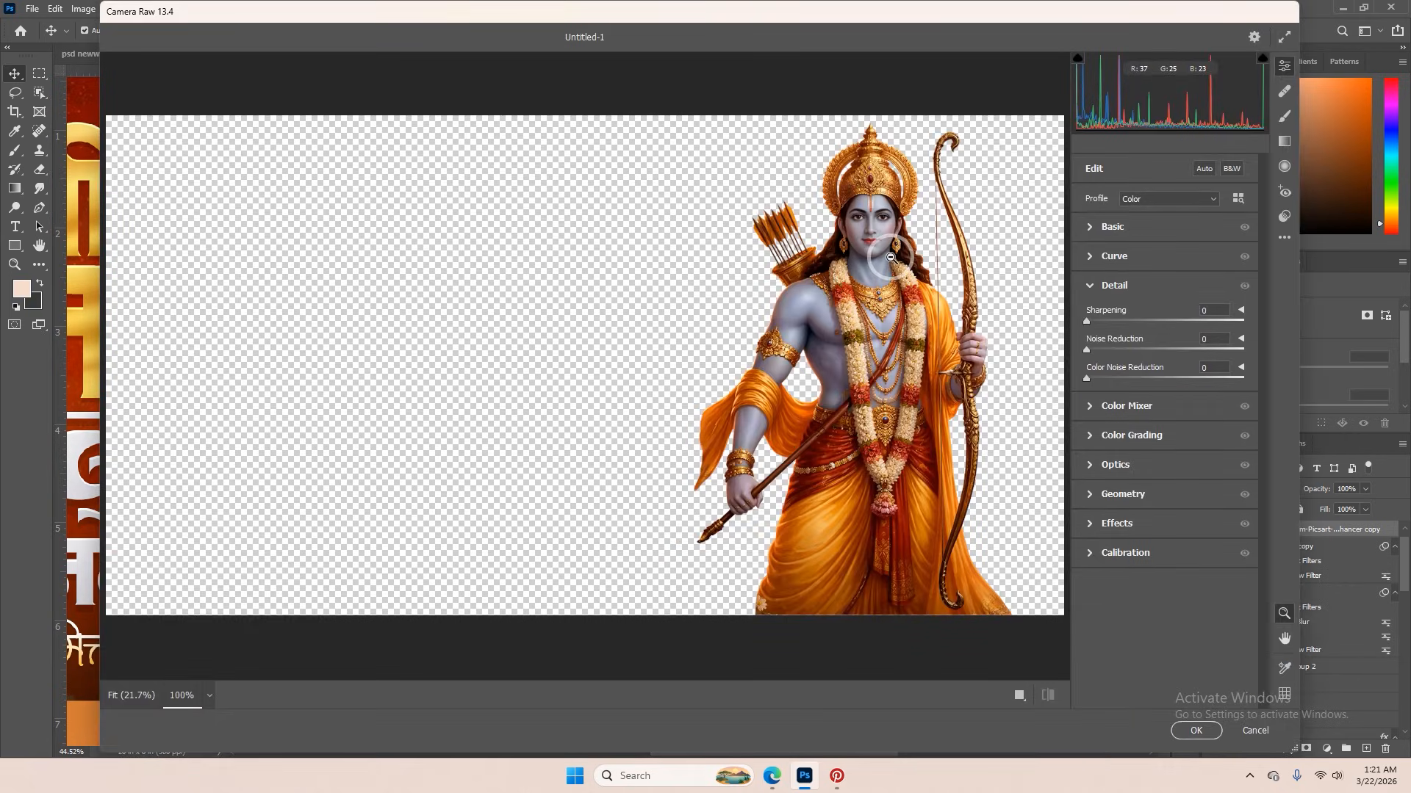
click(890, 234)
drag(592, 195, 488, 236)
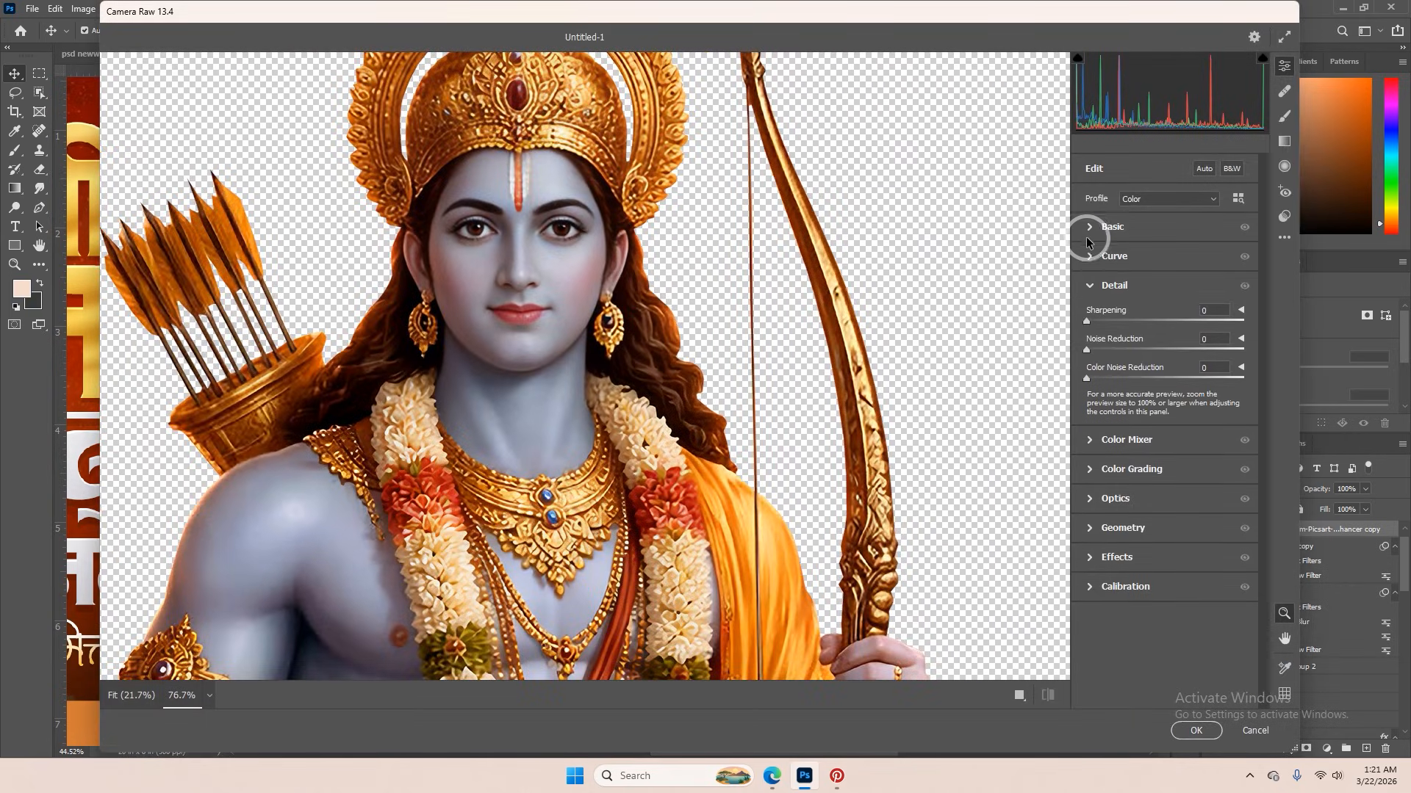
- Set the Ram figure's Contrast to +38 and Highlights to +16 in the Basic adjustments
click(1088, 228)
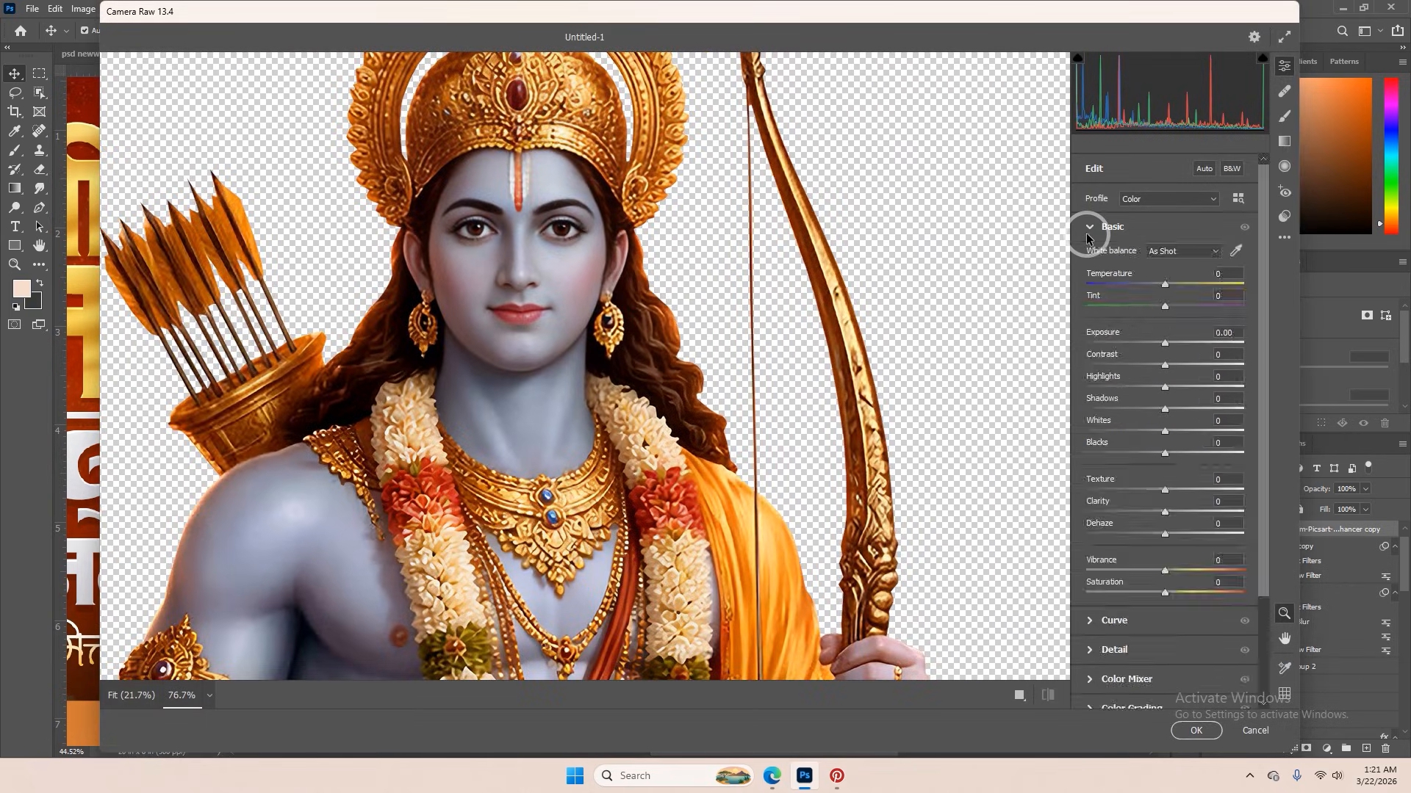
click(1190, 366)
drag(1170, 368, 1165, 368)
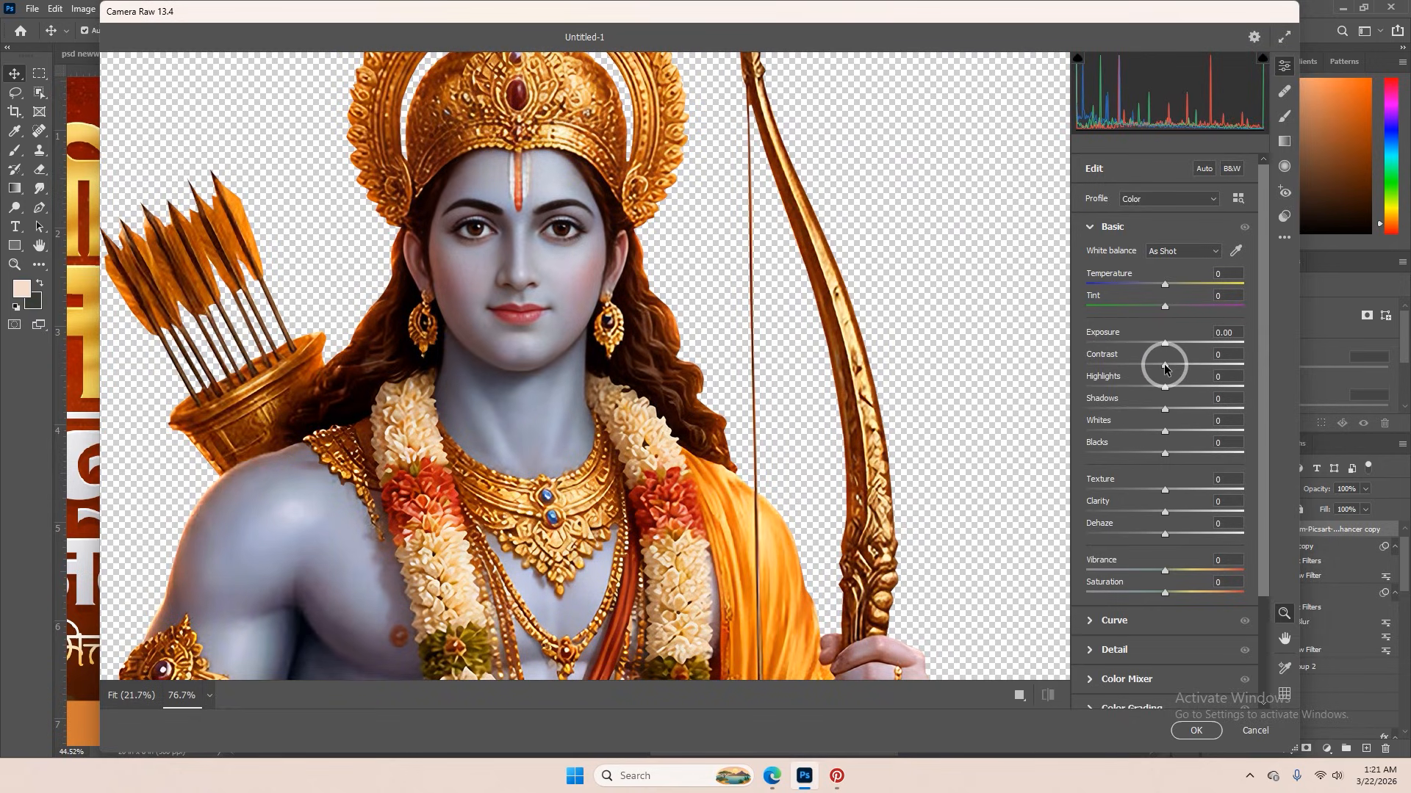
click(1194, 367)
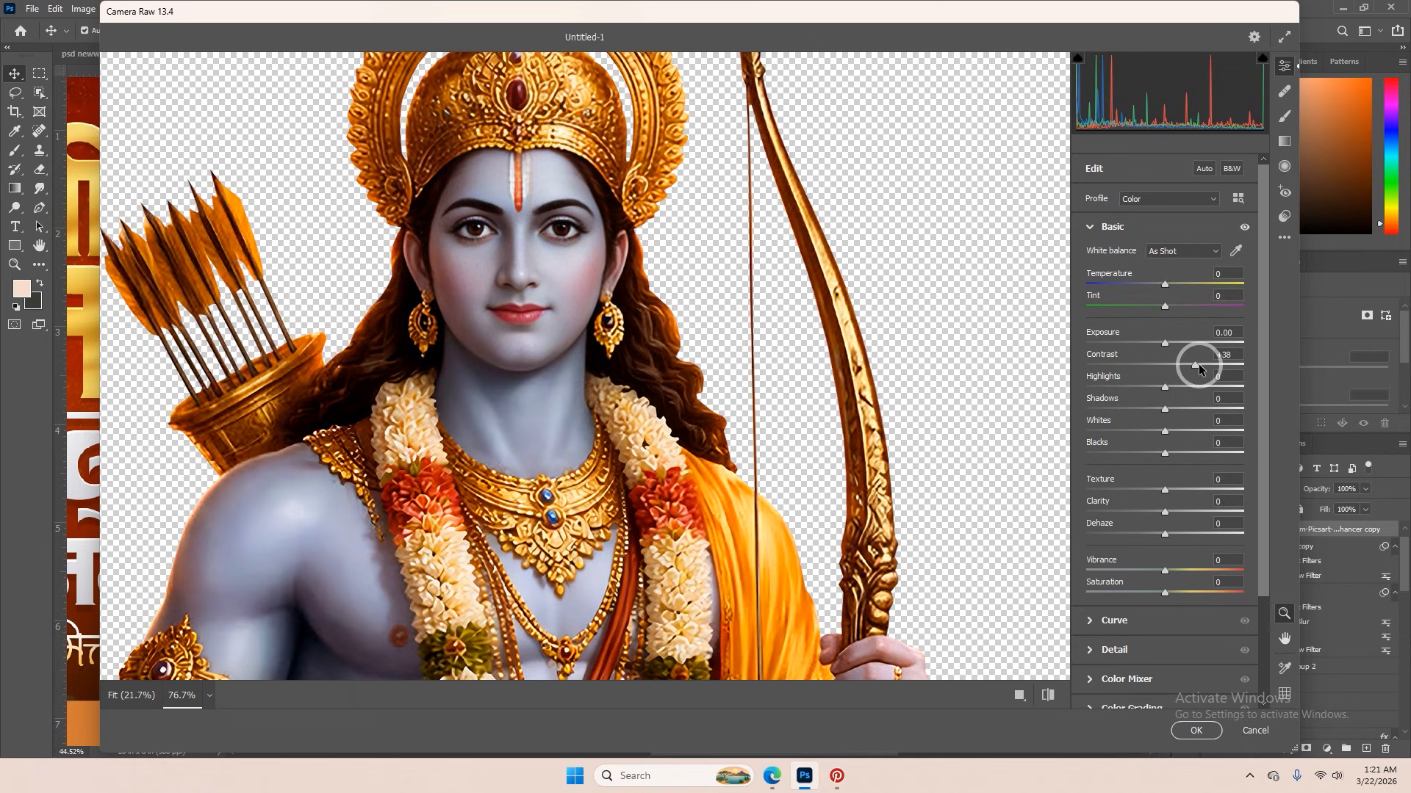
alt+click(602, 384)
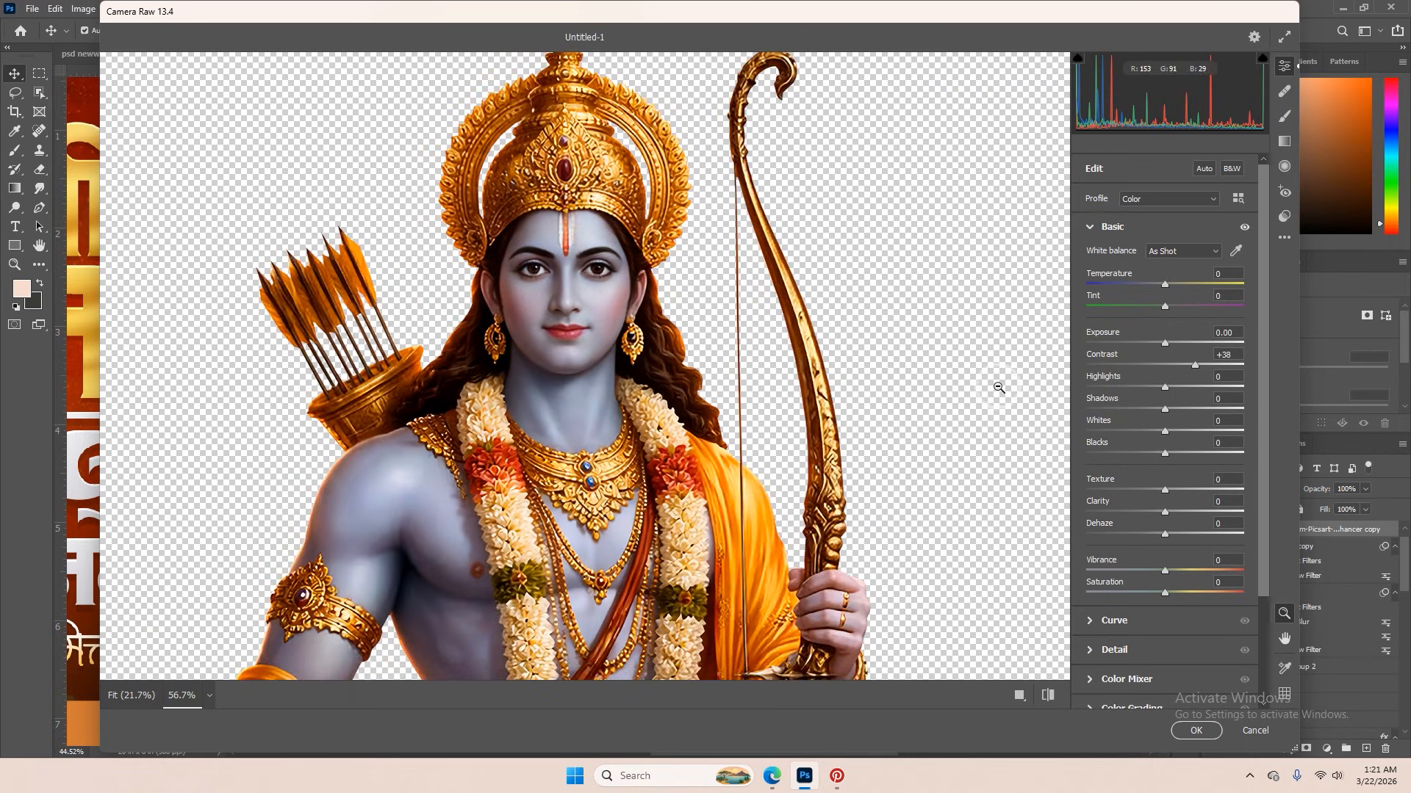
click(1194, 365)
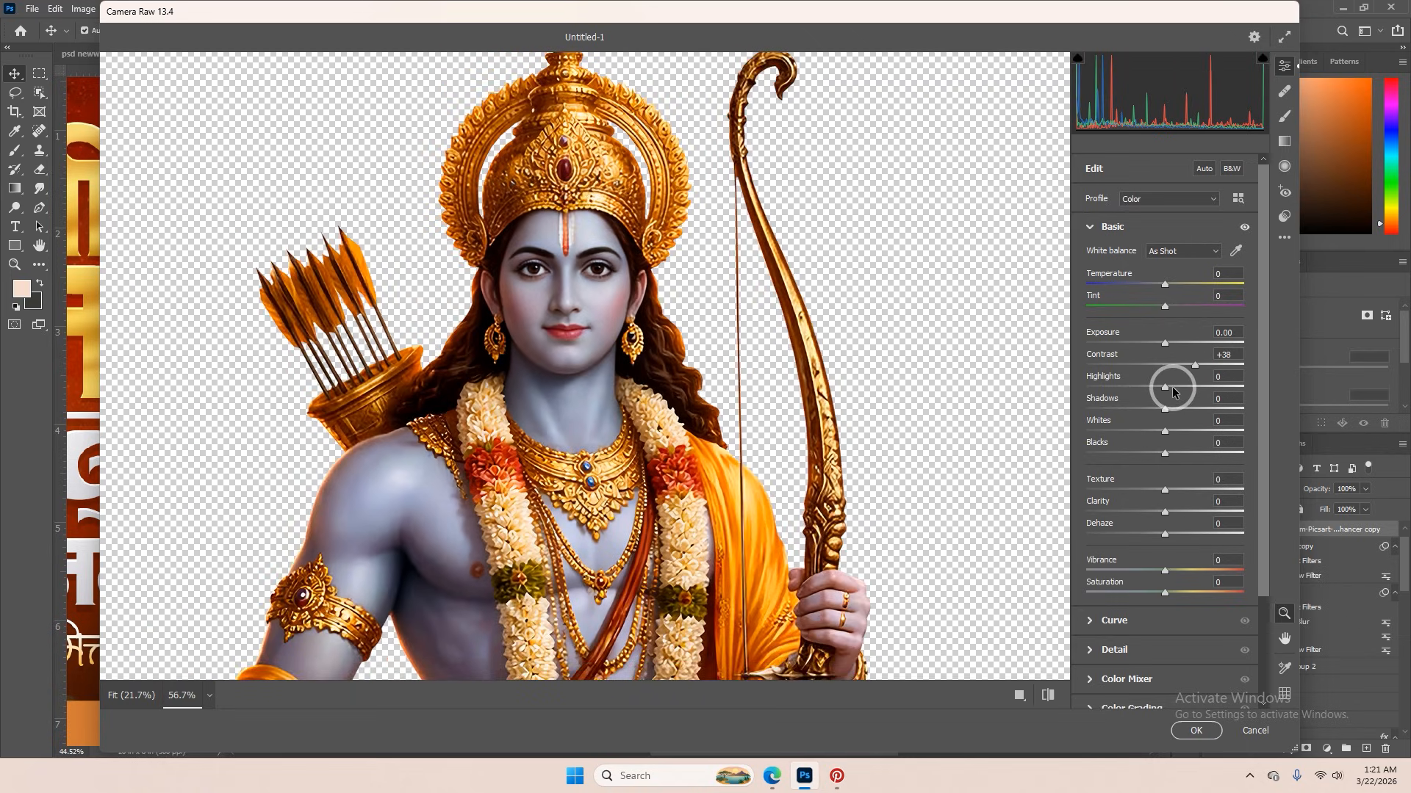
click(1177, 388)
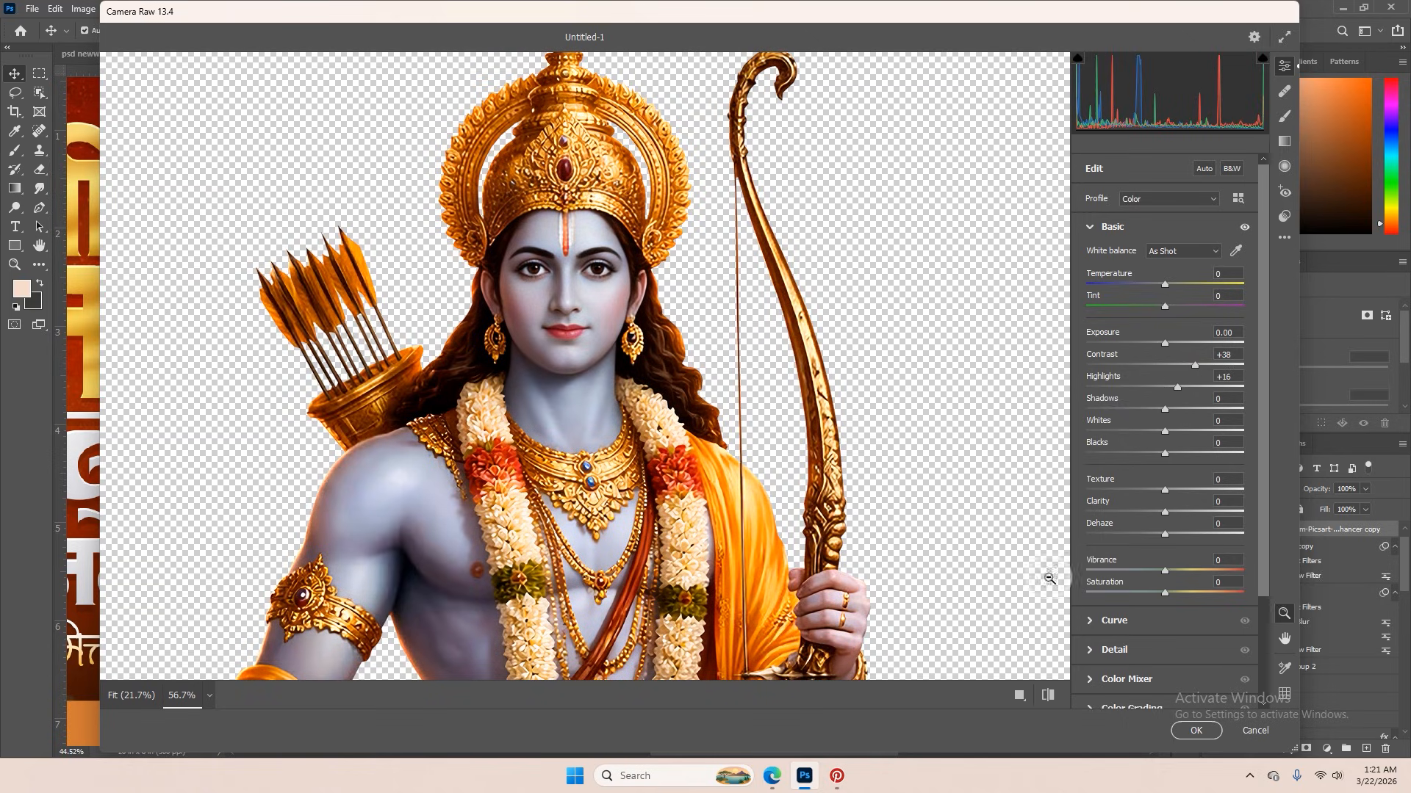
- Compare the Ram figure with its default settings, and set Shadows to +7, Whites to +56 and Blacks to -32
click(1048, 695)
click(1047, 695)
click(1126, 377)
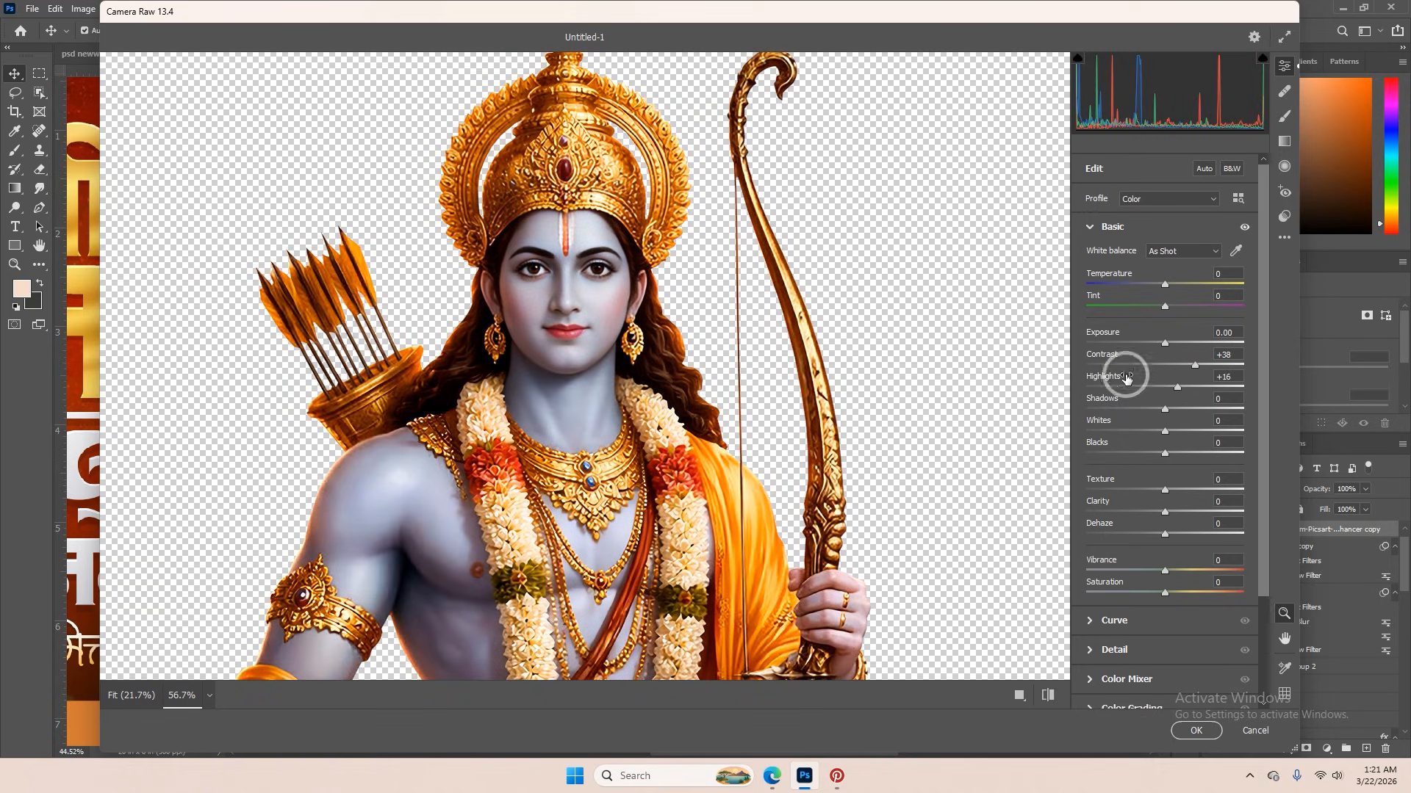
click(1182, 404)
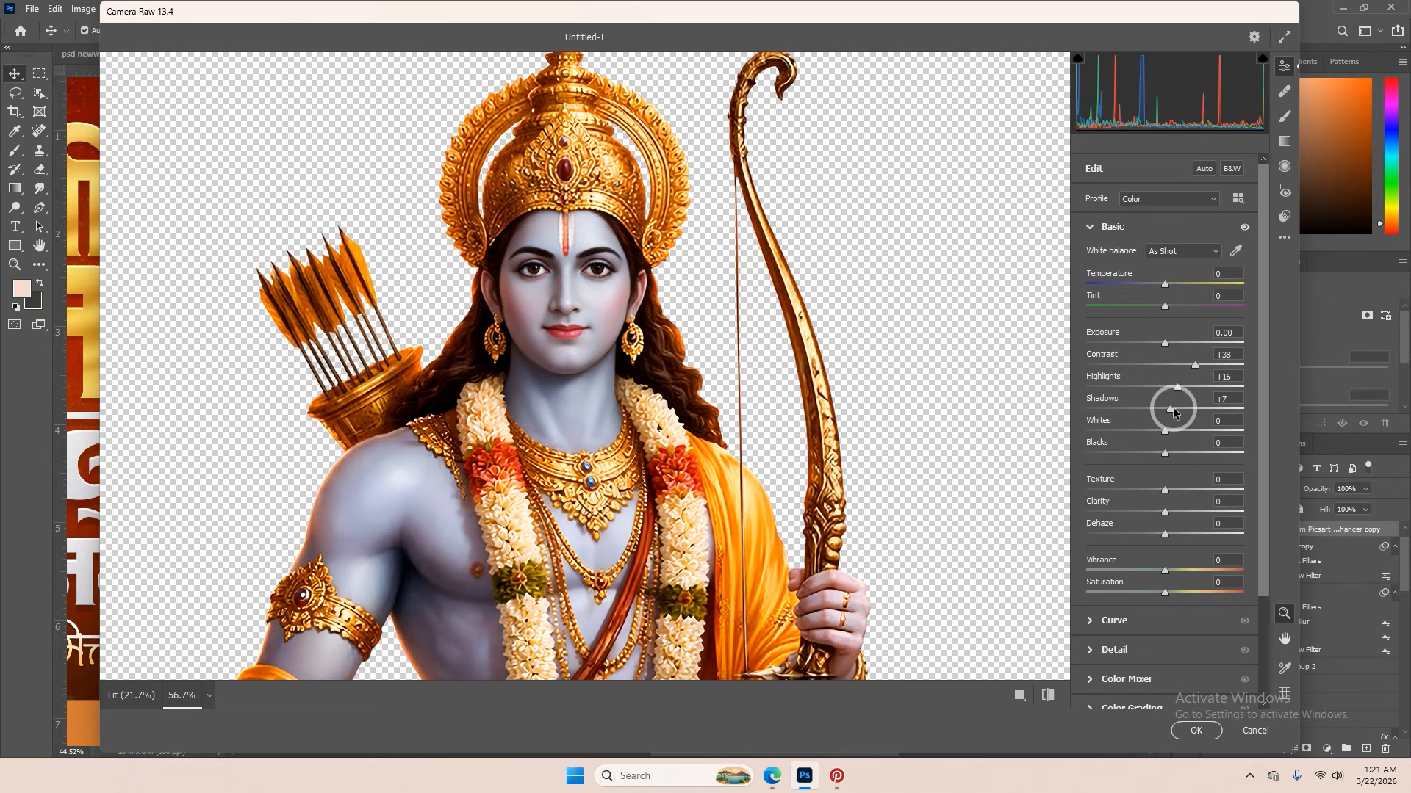
click(1161, 450)
mouse_move(1183, 438)
mouse_down()
mouse_move(1139, 452)
mouse_move(1210, 440)
mouse_up()
click(1154, 455)
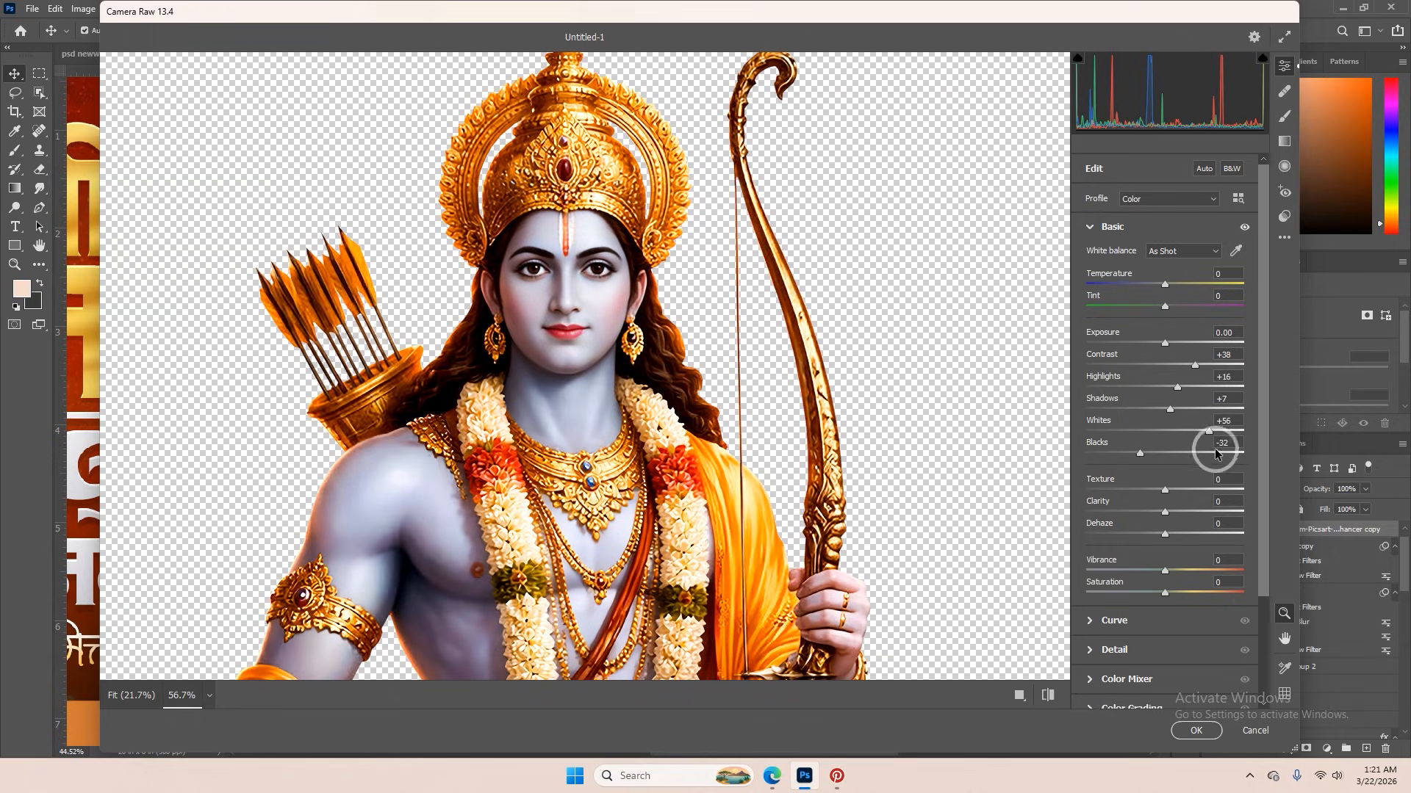
- Set the Ram figure's Texture to +16, Clarity to +7 and Vibrance to +2, and inspect the face and garland
click(1163, 499)
drag(1170, 494, 1172, 518)
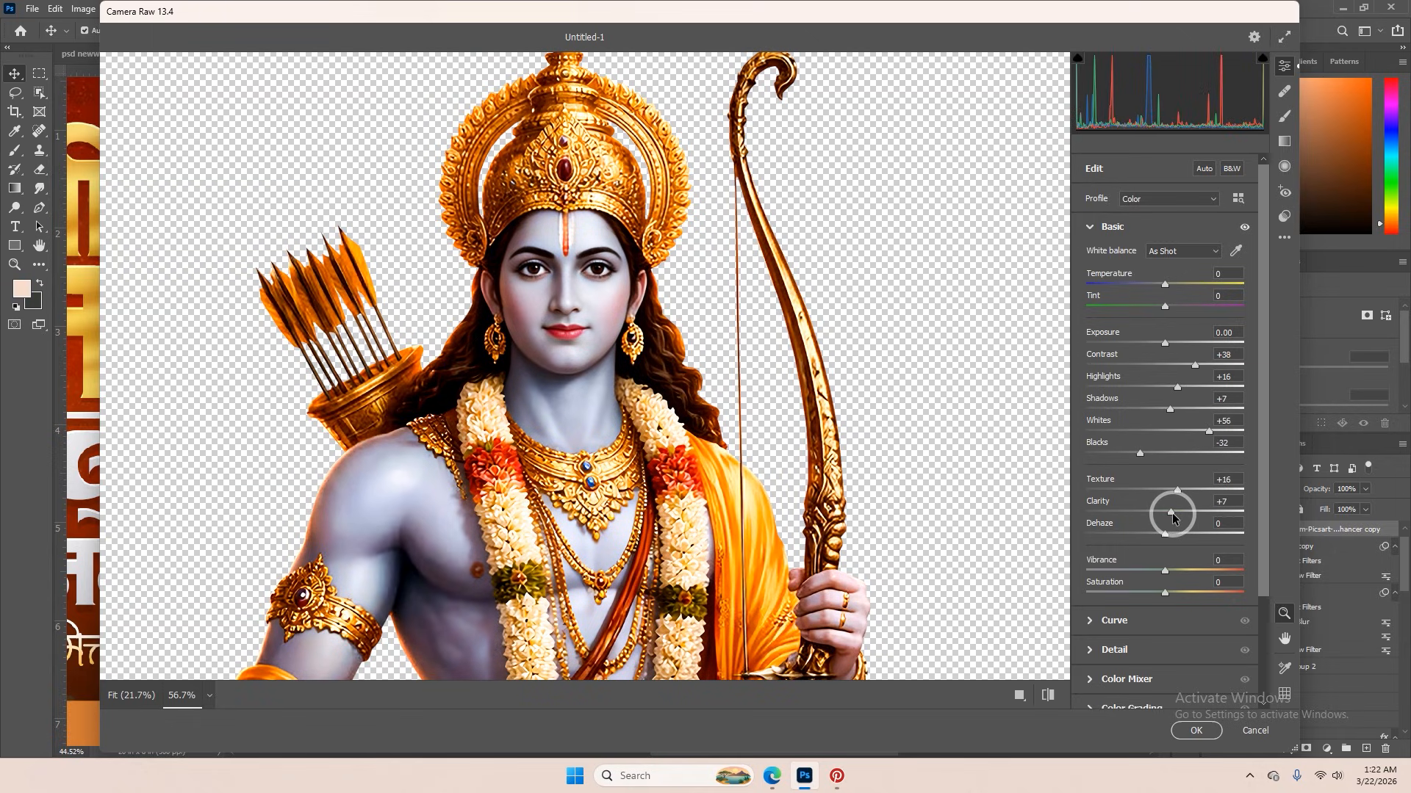
scroll(1173, 529, down, 3)
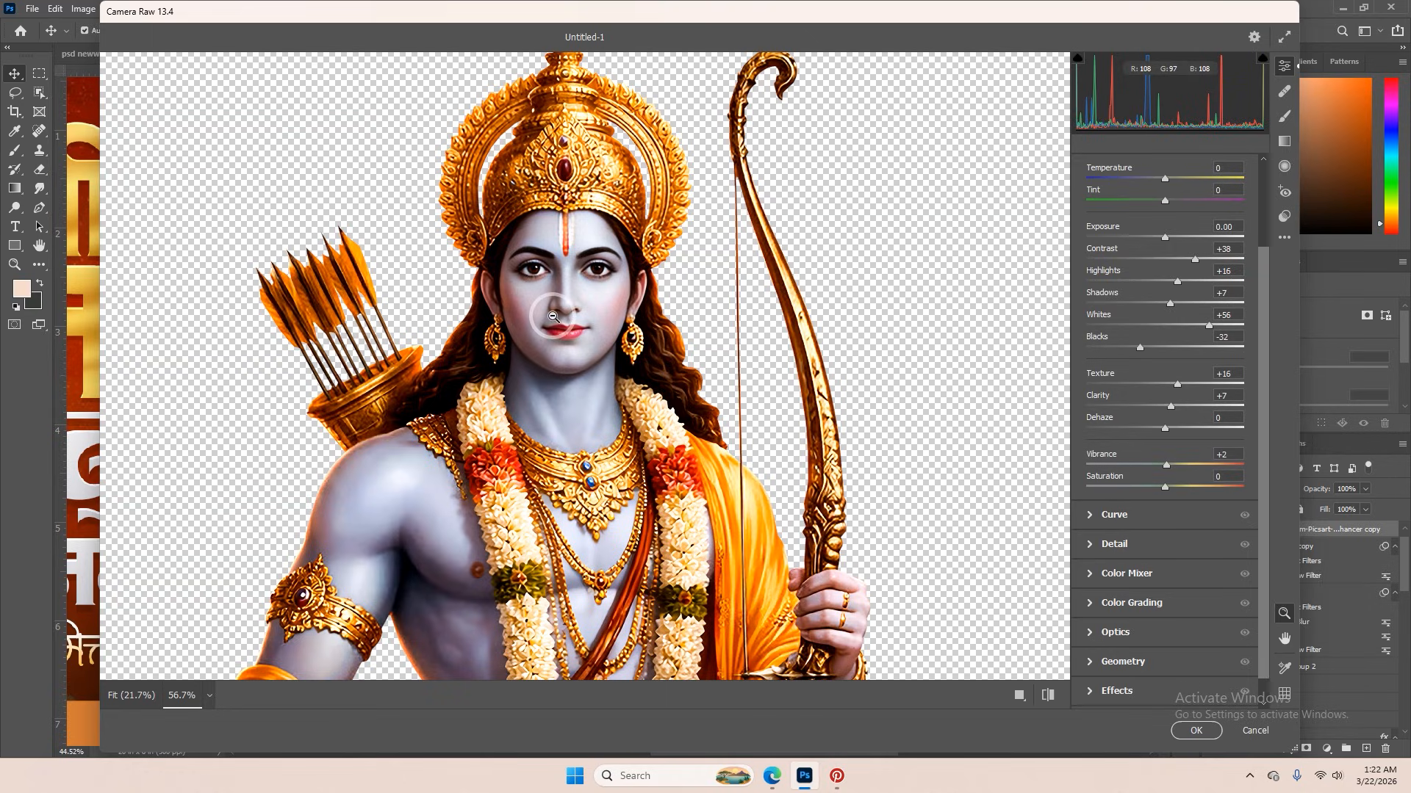
scroll(551, 314, down, 5)
scroll(875, 245, up, 5)
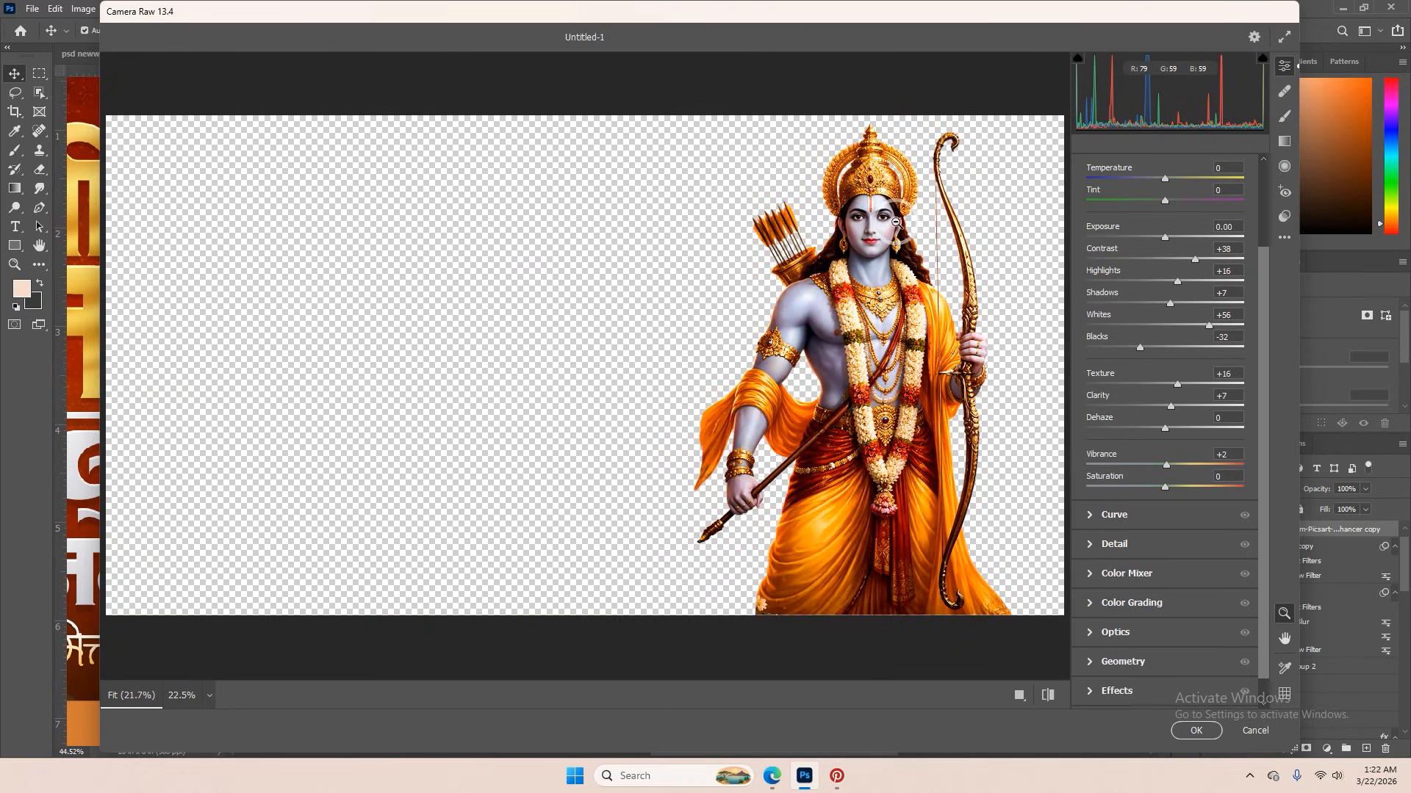
scroll(723, 314, up, 3)
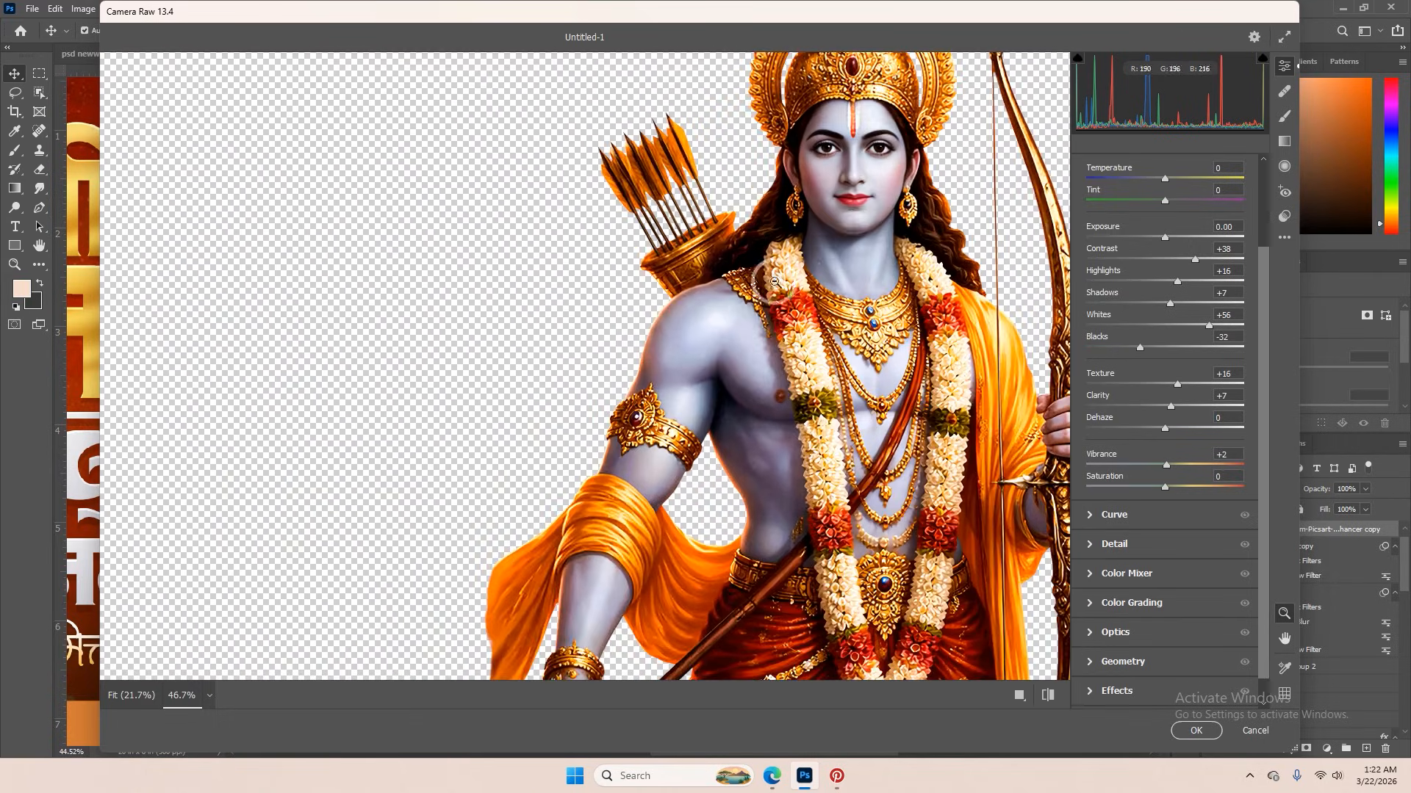
scroll(609, 345, up, 4)
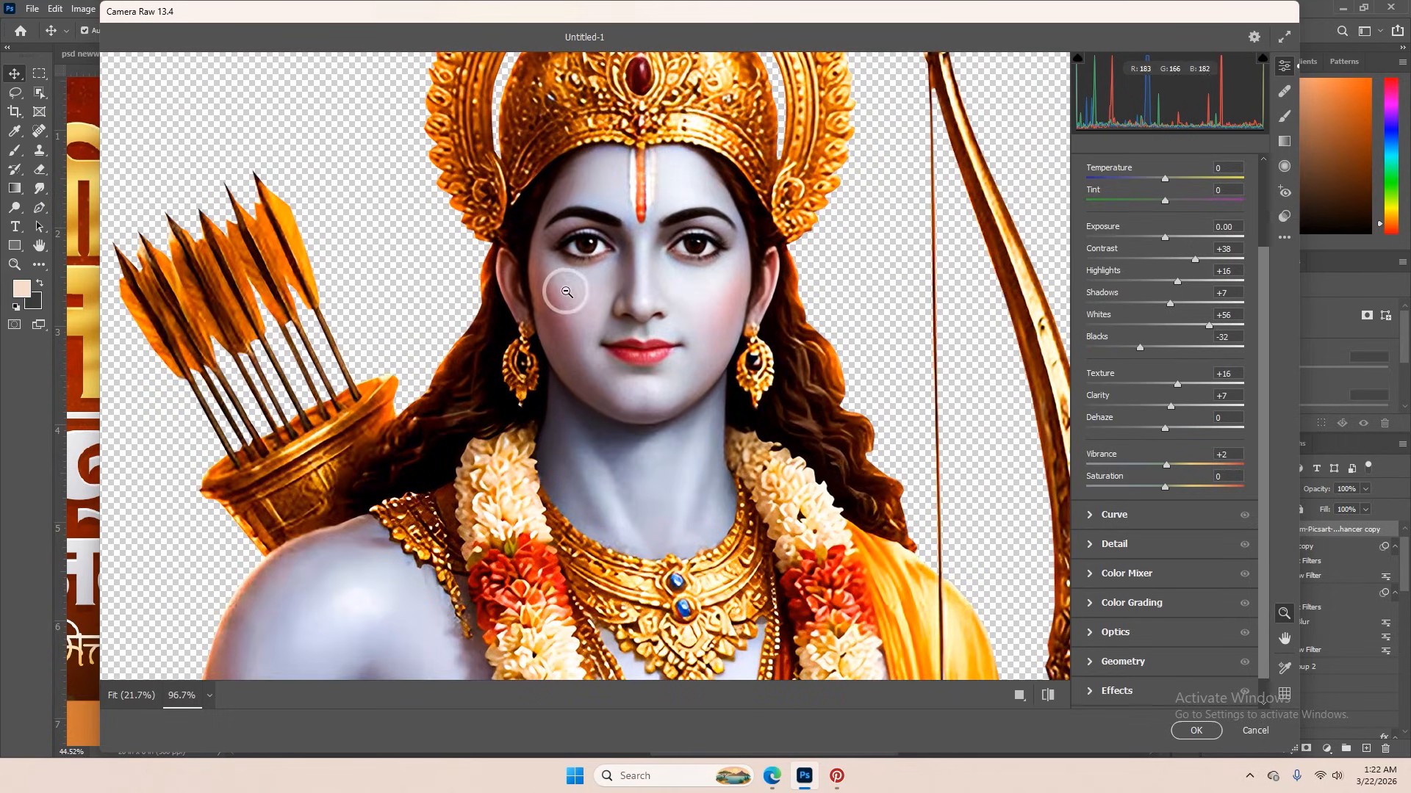
- Set the Ram figure's Noise Reduction to 68 in the Detail adjustments and apply the Camera Raw Filter
click(1093, 548)
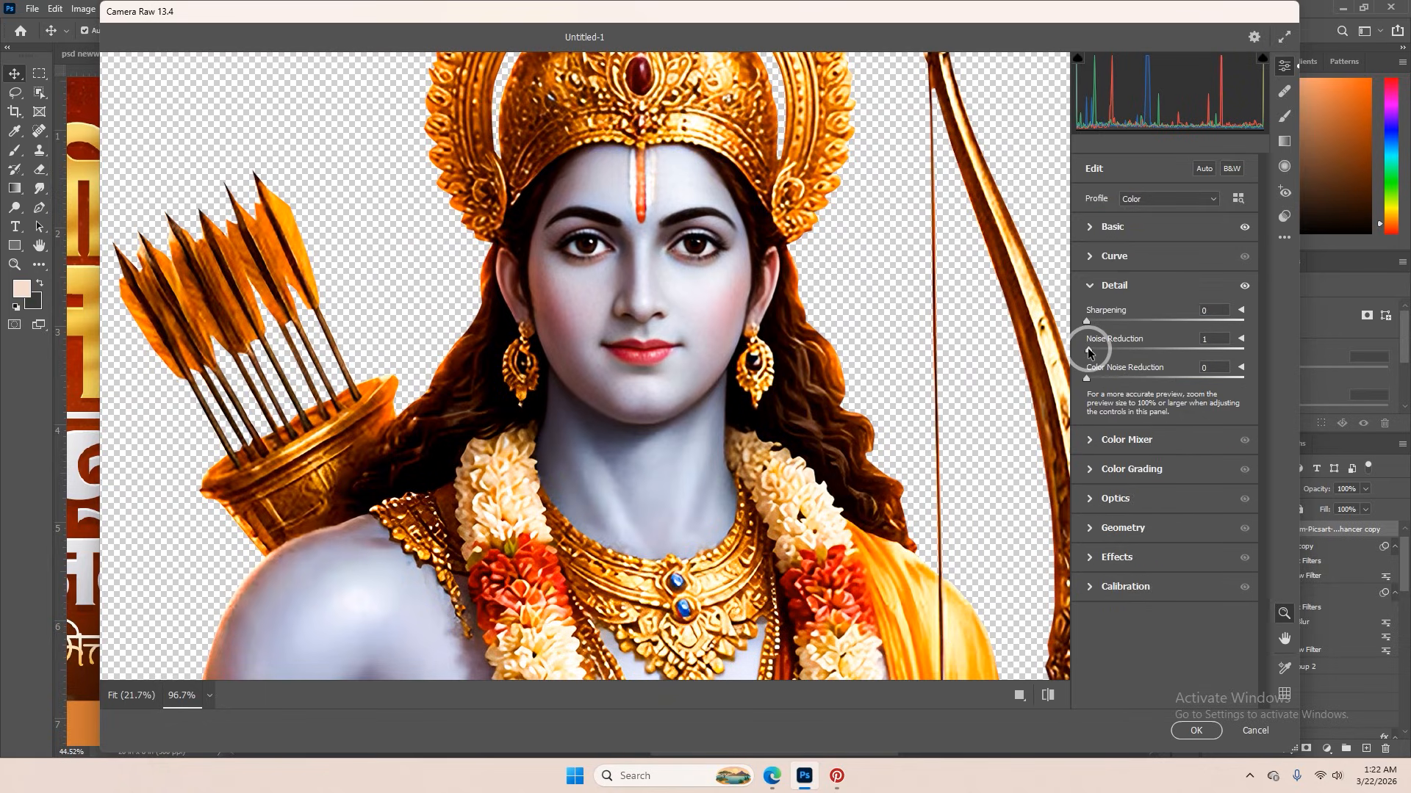
drag(1088, 353, 1277, 374)
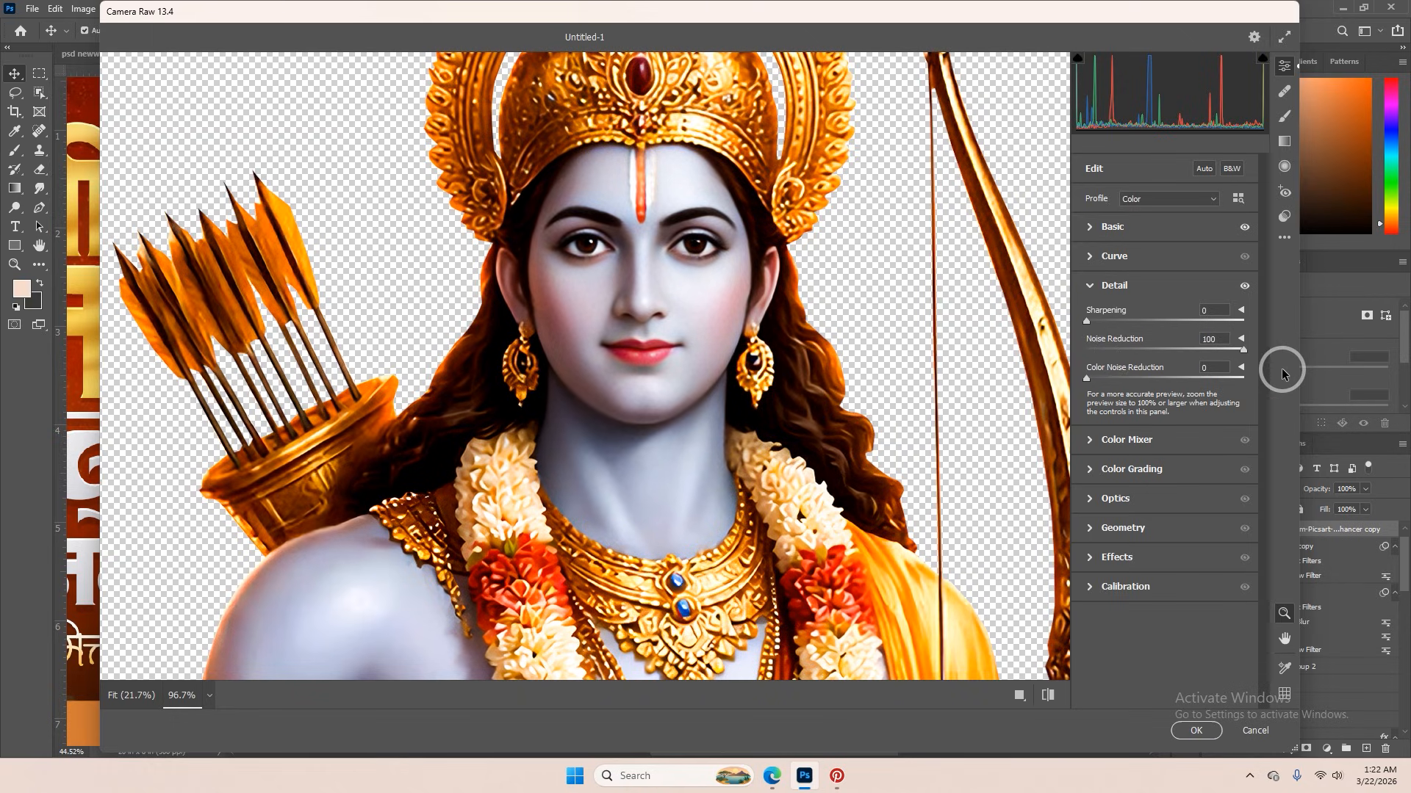
click(1049, 696)
click(1051, 697)
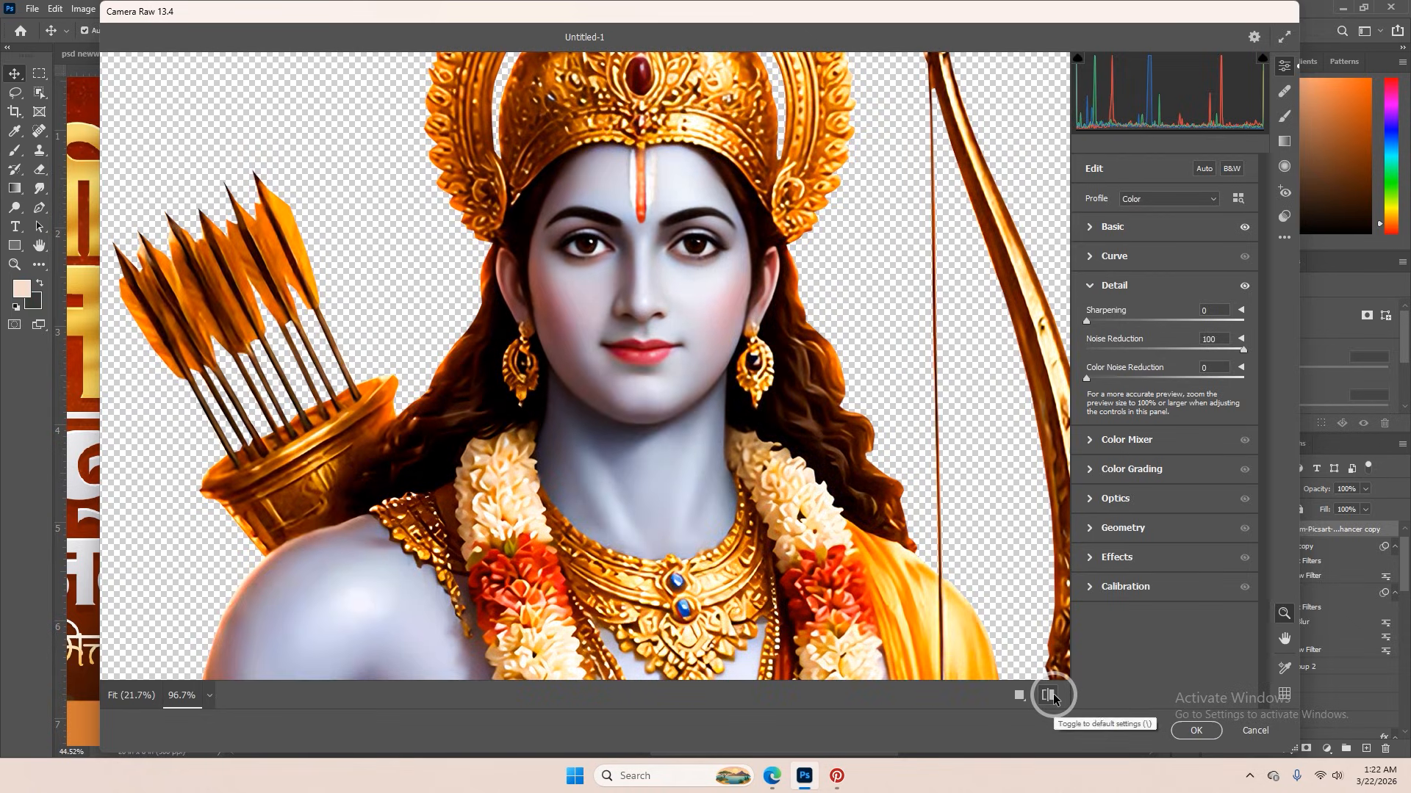
drag(1216, 347, 1183, 354)
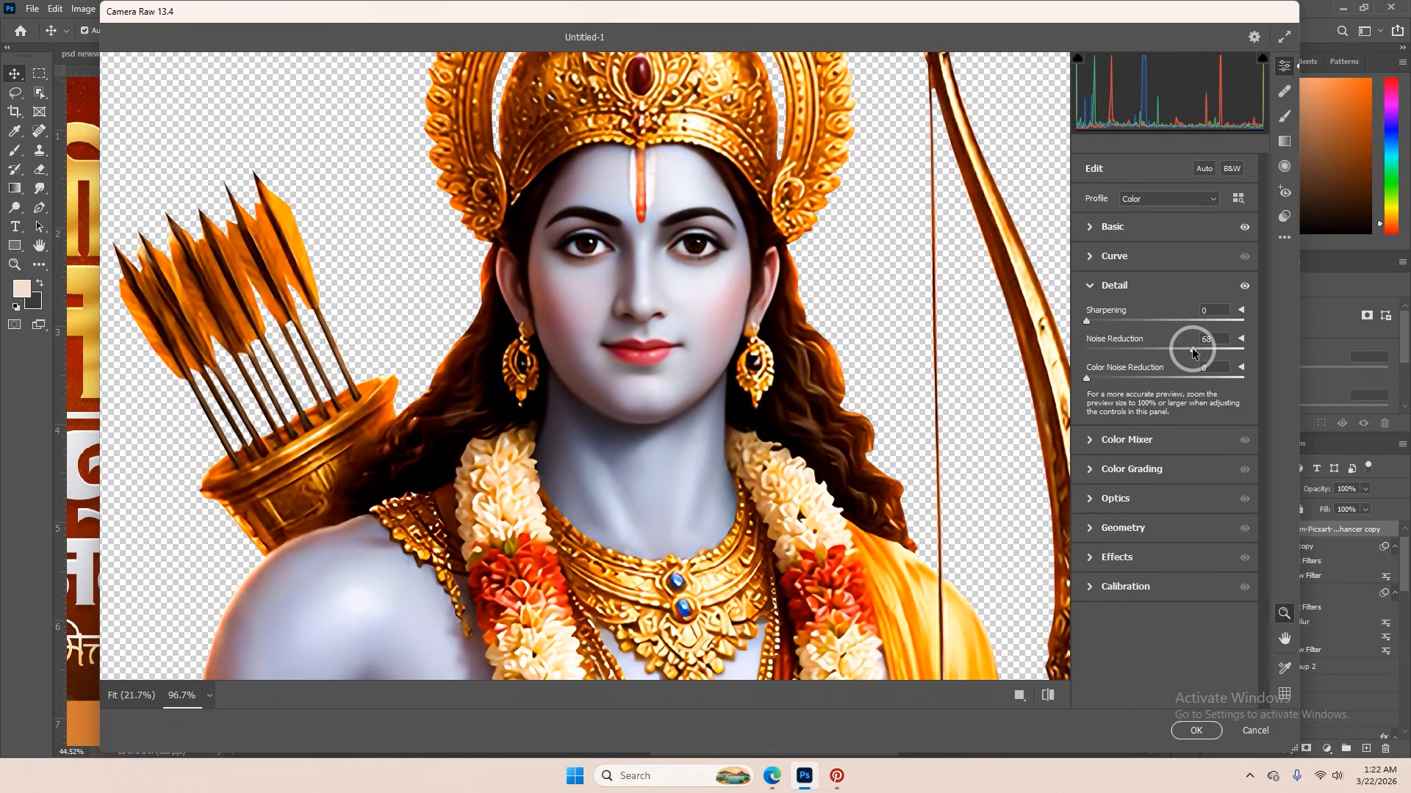
click(1196, 731)
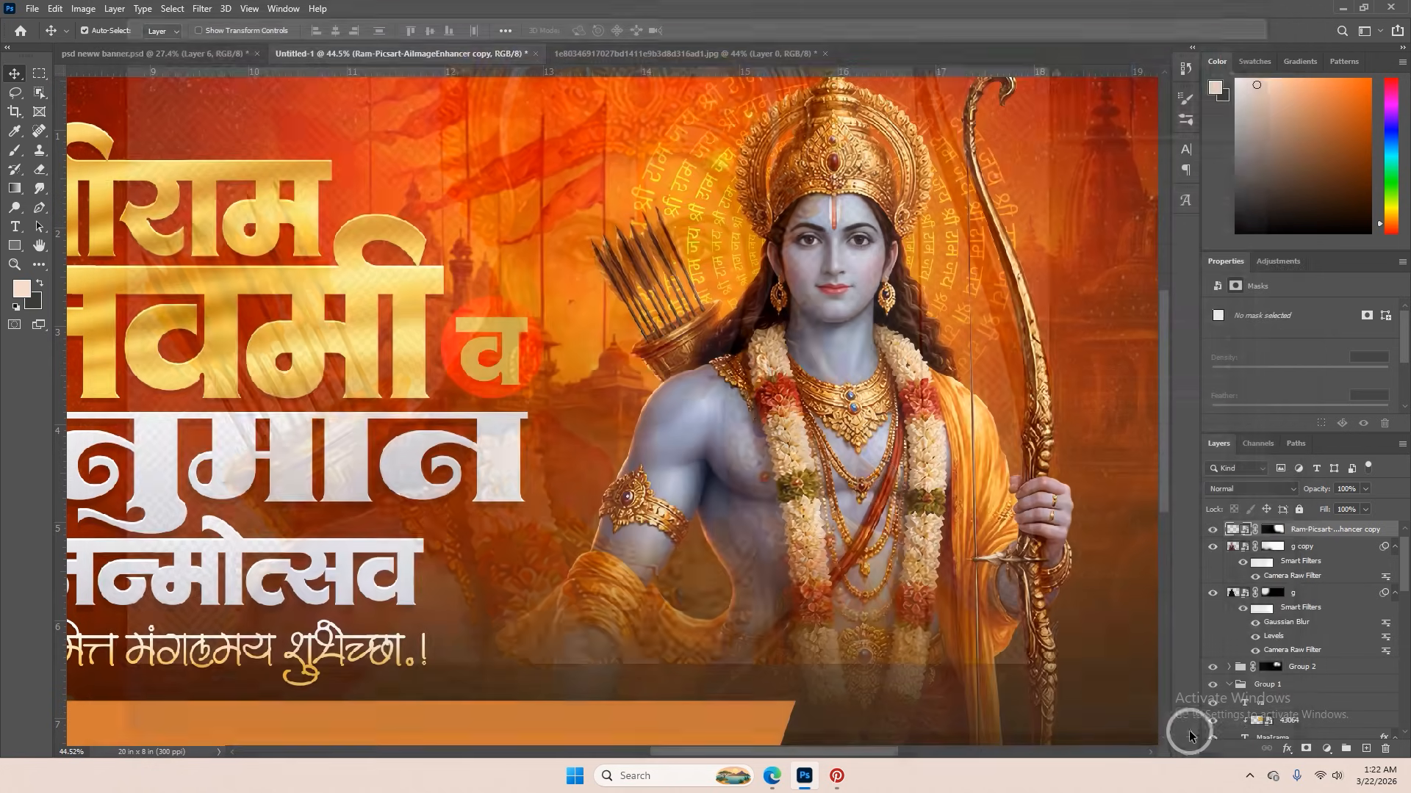
- Apply Color Balance to the Ram figure's midtones with color levels +19, 0 and -17
key(ctrl+0)
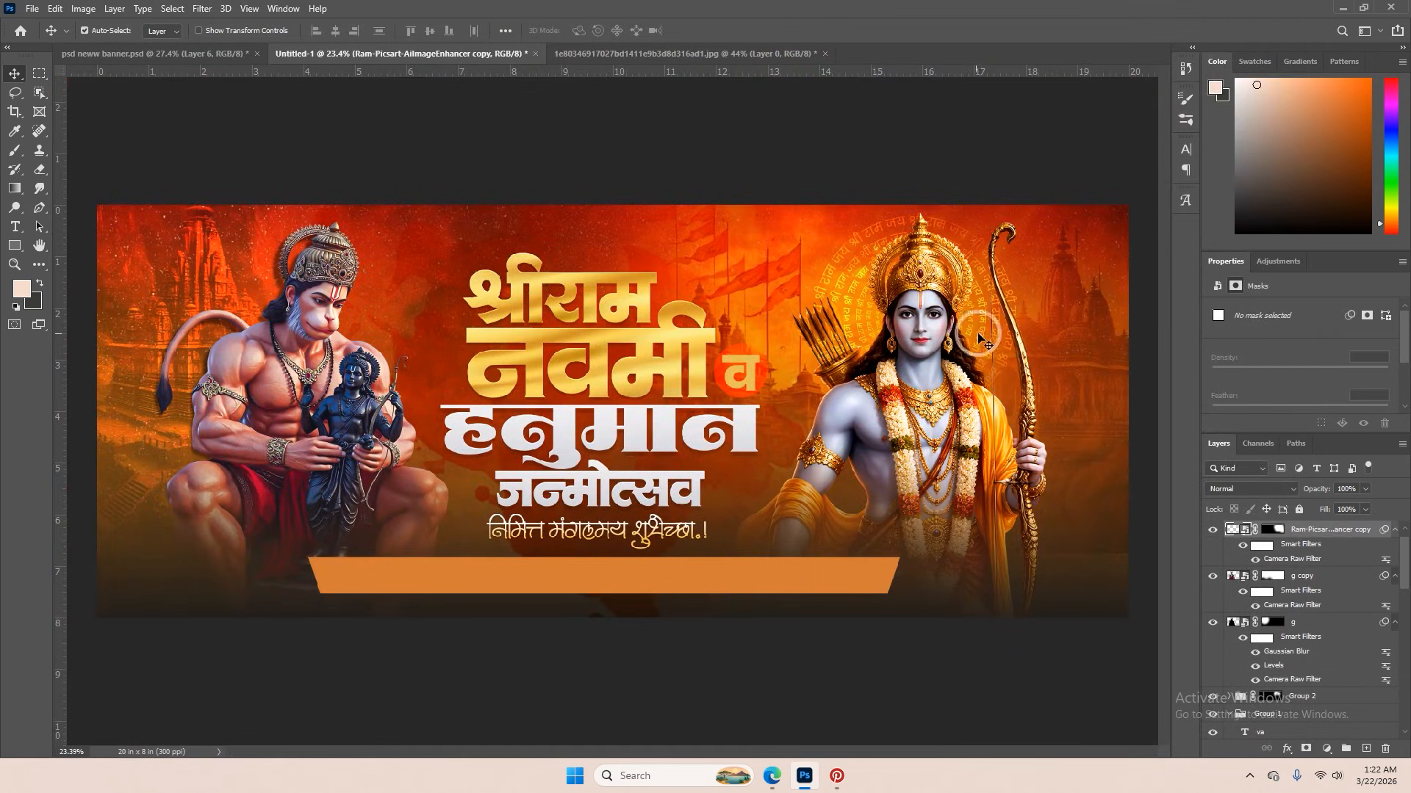
scroll(989, 338, up, 3)
scroll(989, 338, up, 1)
scroll(885, 397, down, 2)
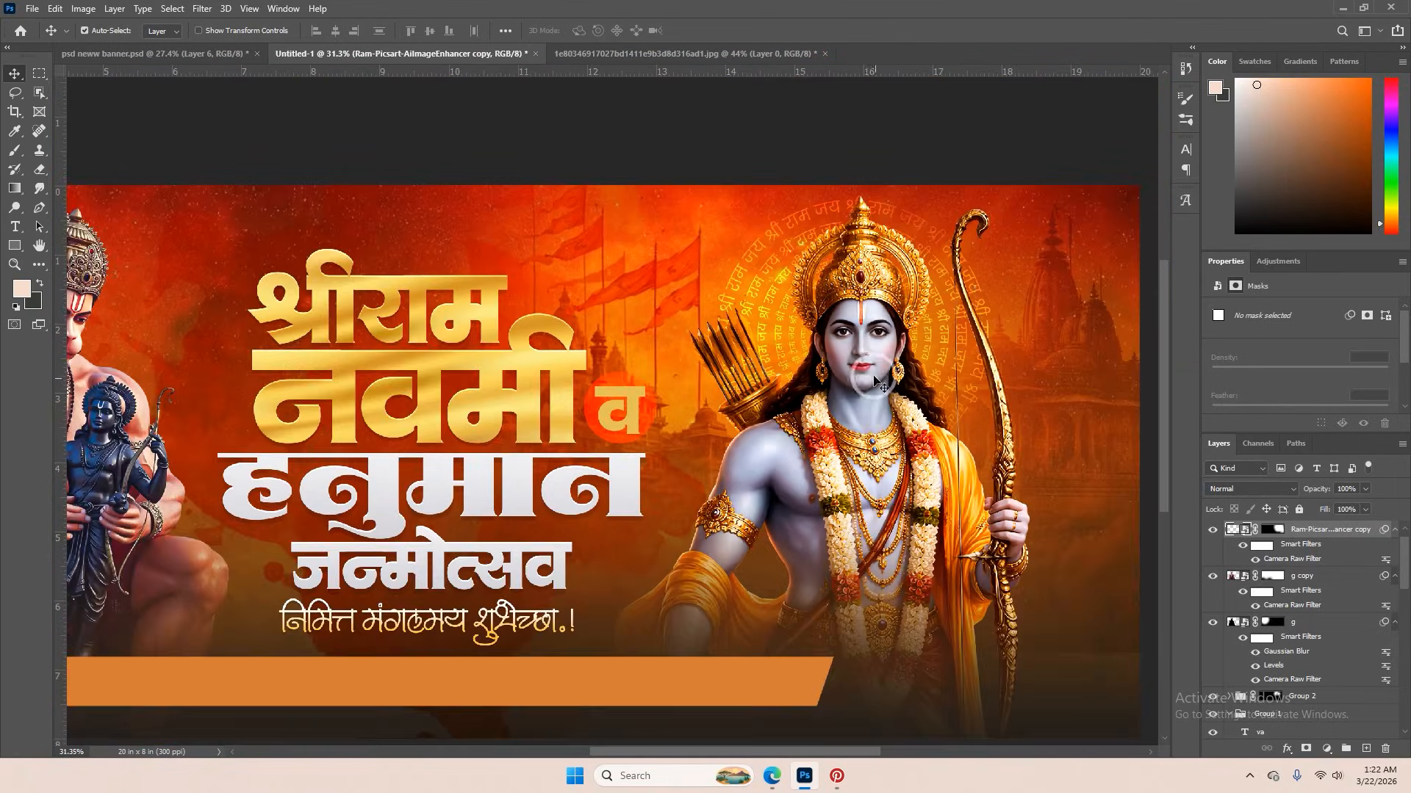
scroll(867, 380, down, 1)
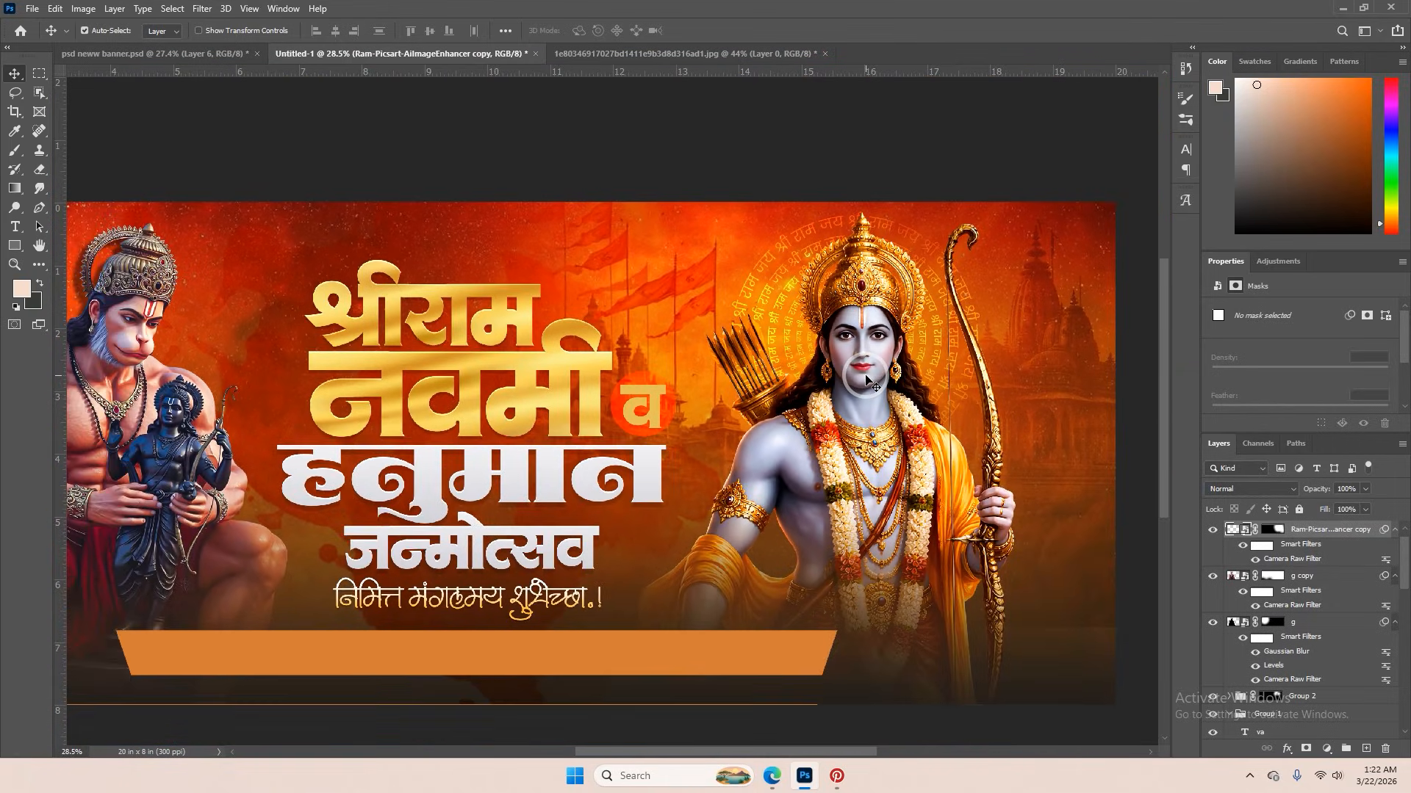
key(ctrl+b)
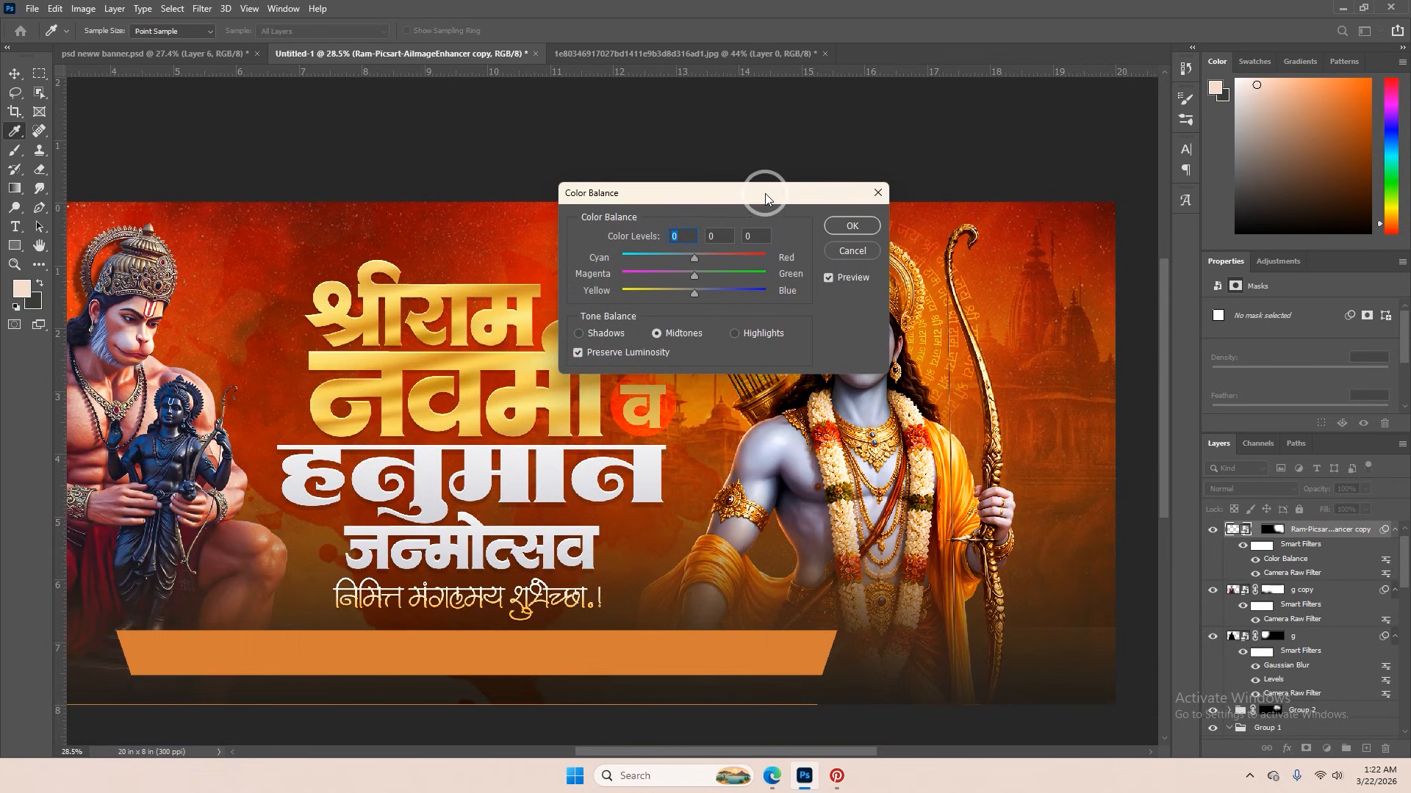
drag(676, 182, 999, 561)
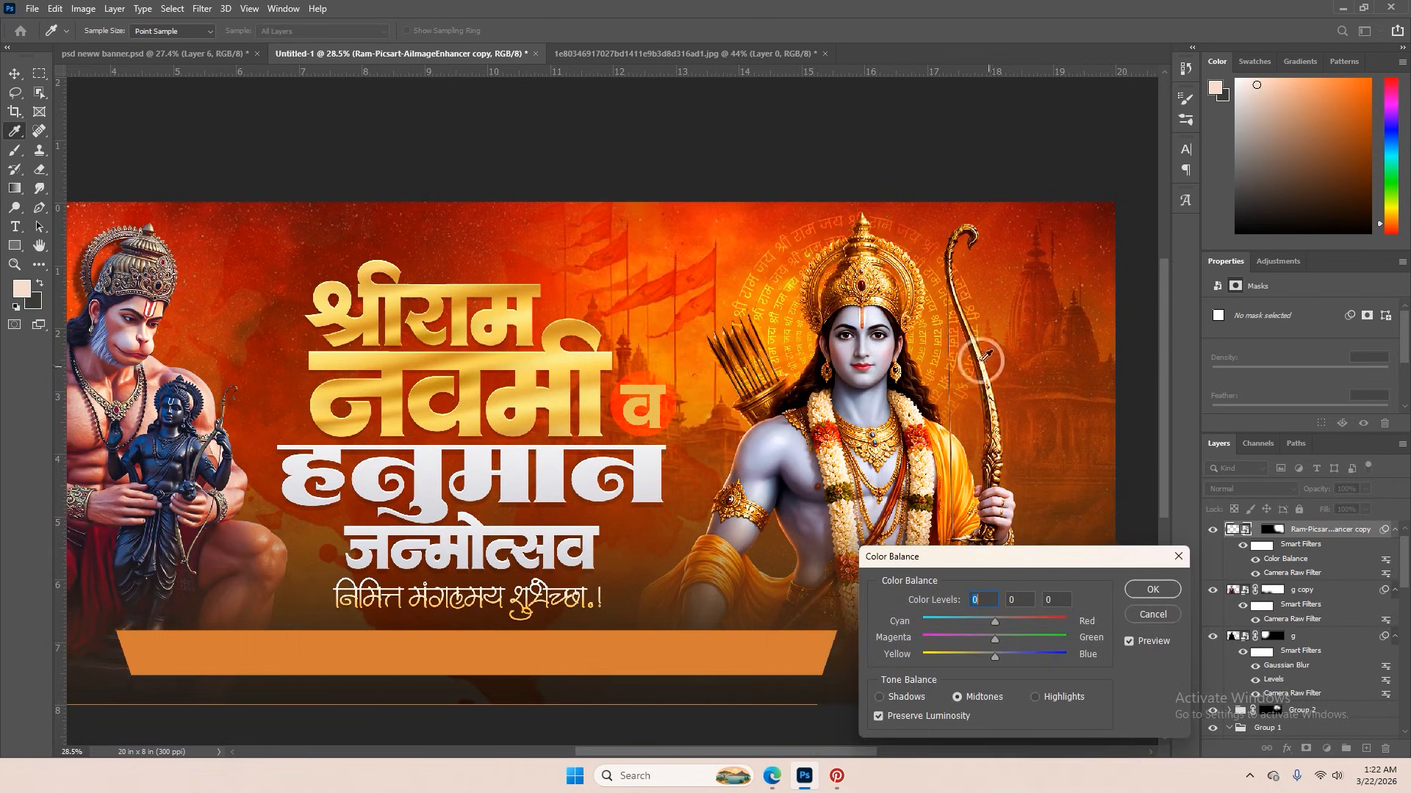
click(979, 618)
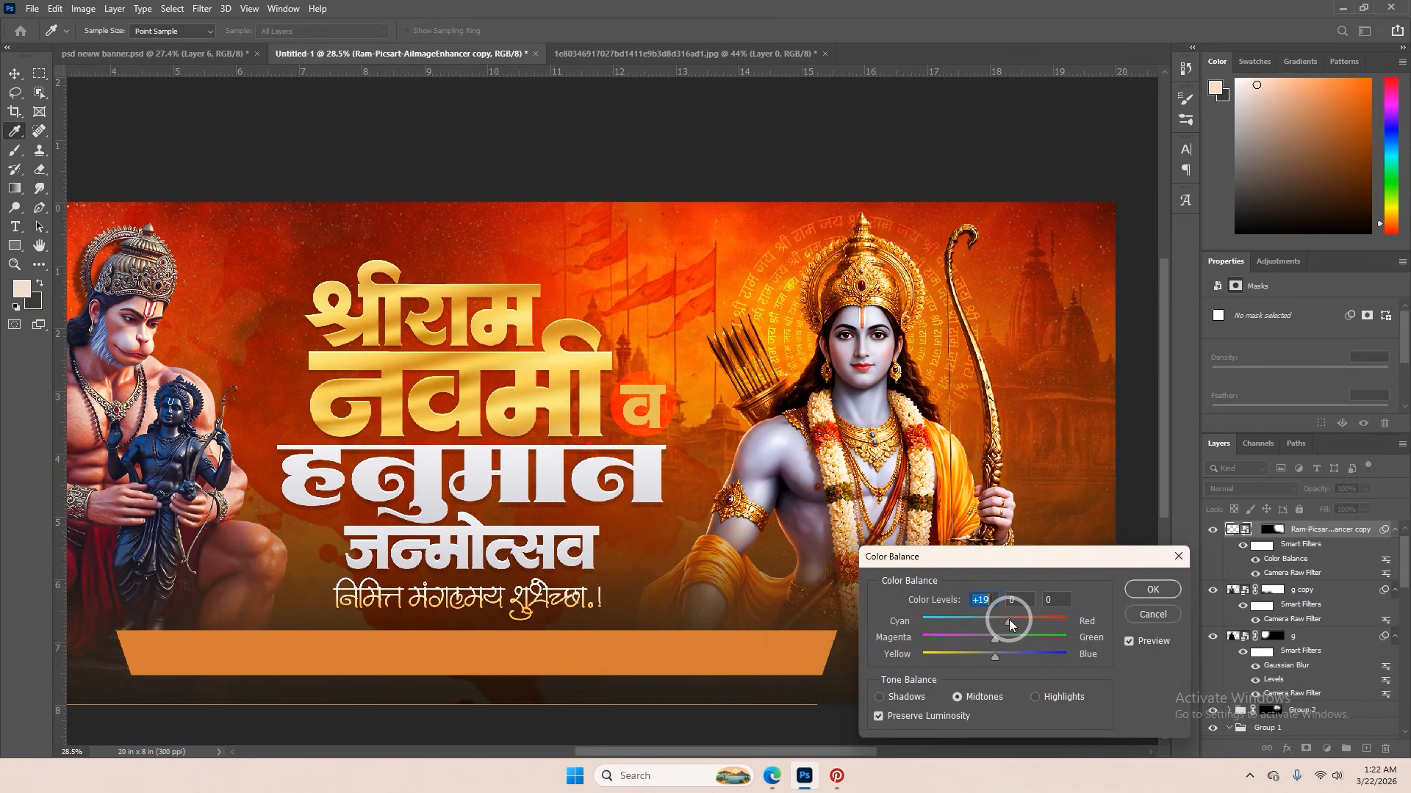
drag(996, 660, 991, 659)
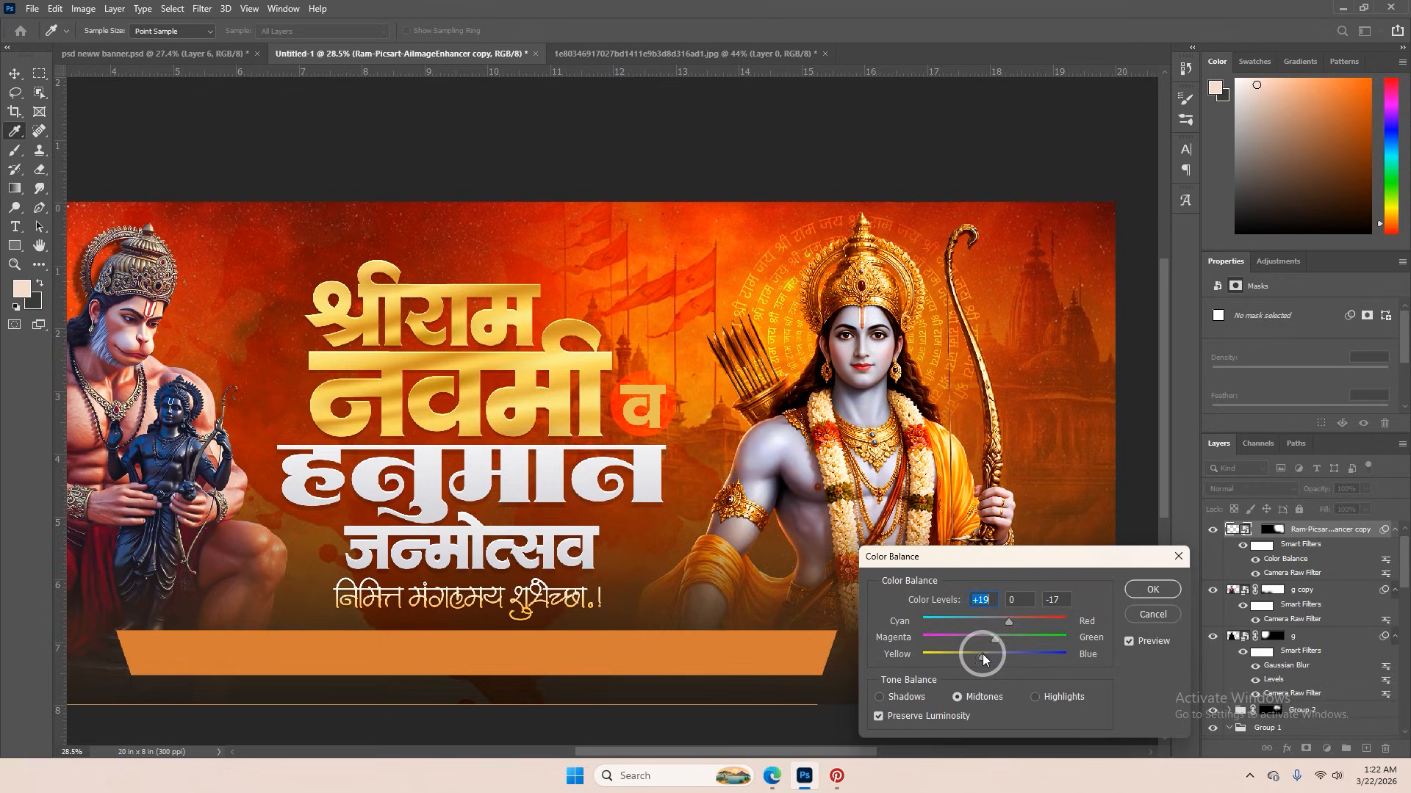
click(1152, 589)
- Add a new empty layer above the Rectangle 1 layer
key(ctrl+0)
key(v)
click(969, 287)
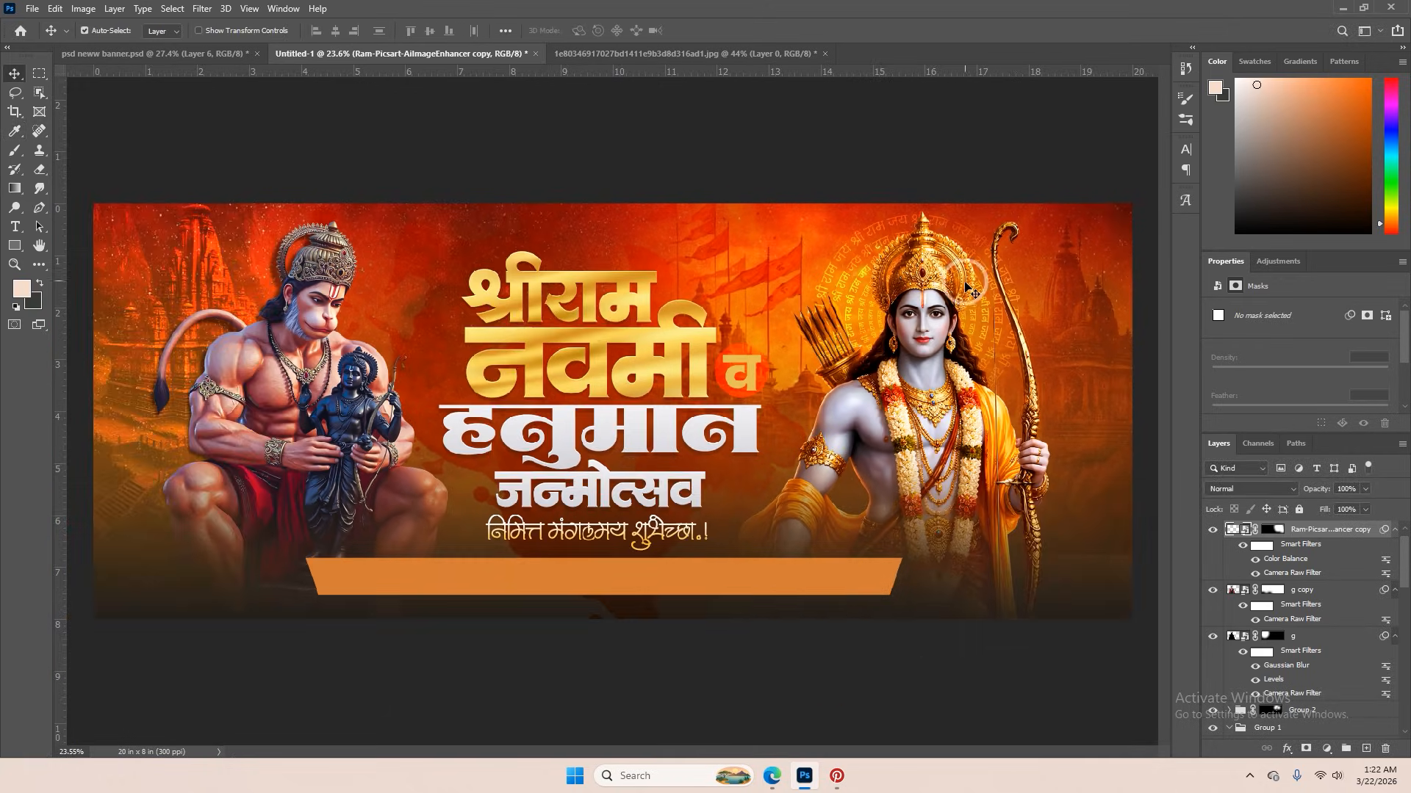
key(ctrl+minus)
scroll(1310, 655, up, 1)
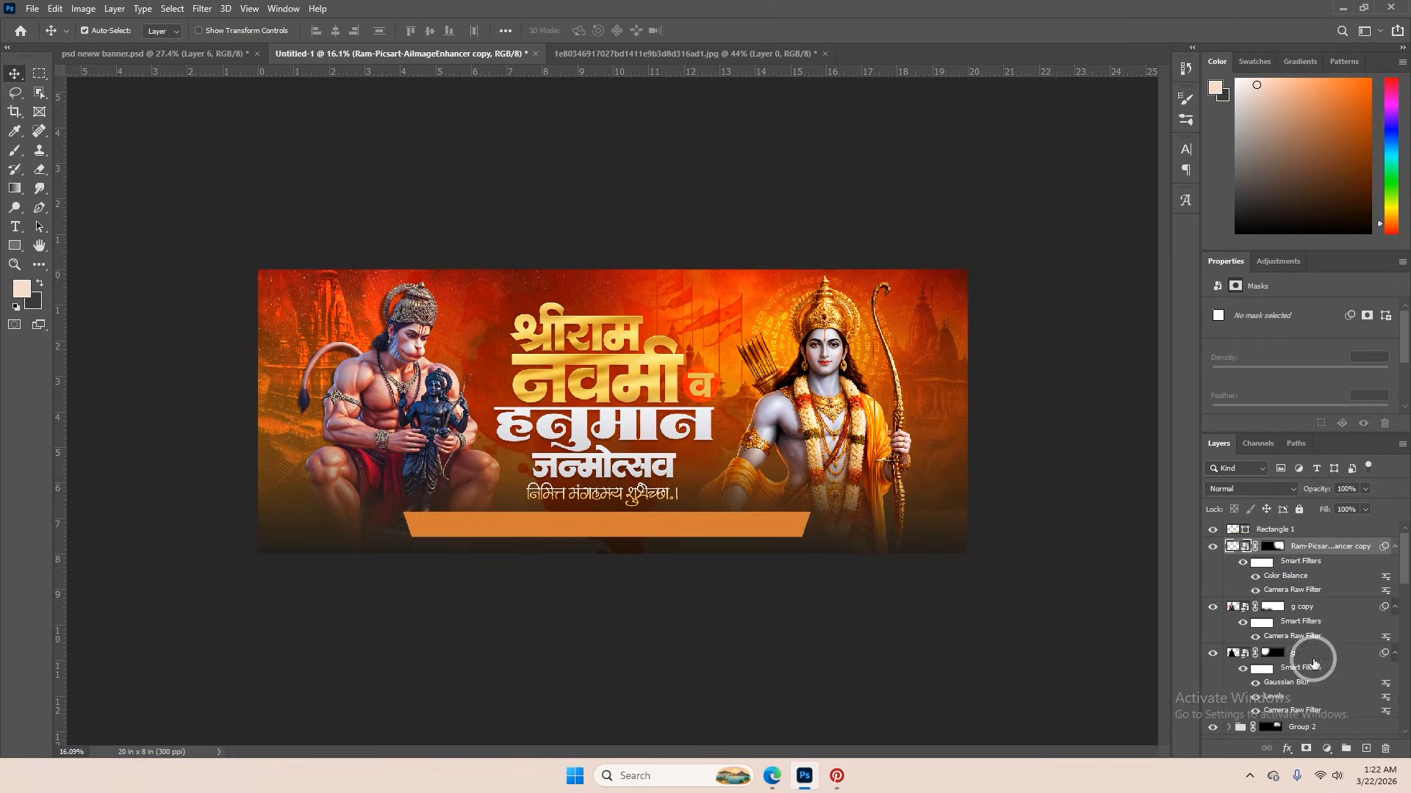
click(1315, 537)
click(1365, 747)
key(ctrl+plus)
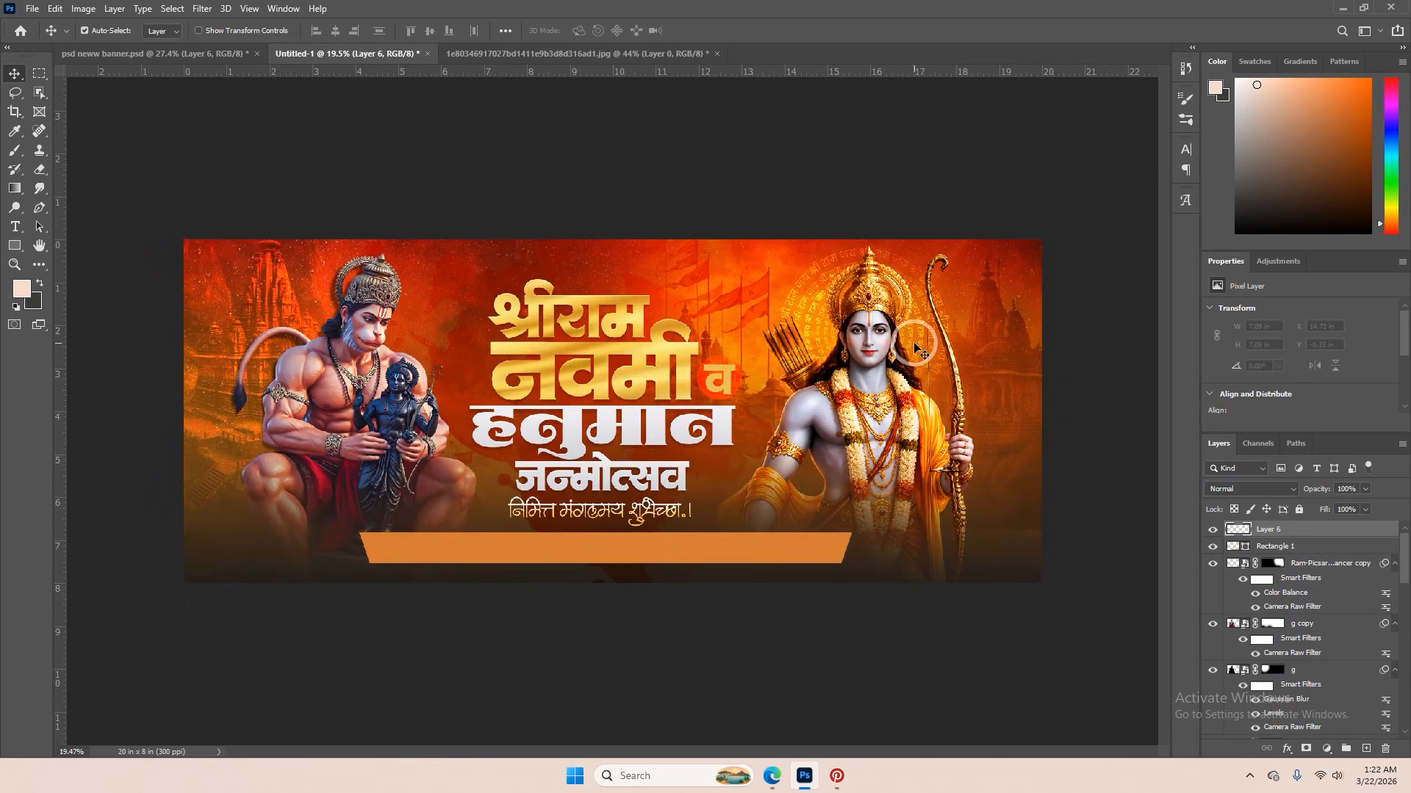
- Activate the Brush tool and set the foreground color to a bright orange
key(b)
right_click(889, 327)
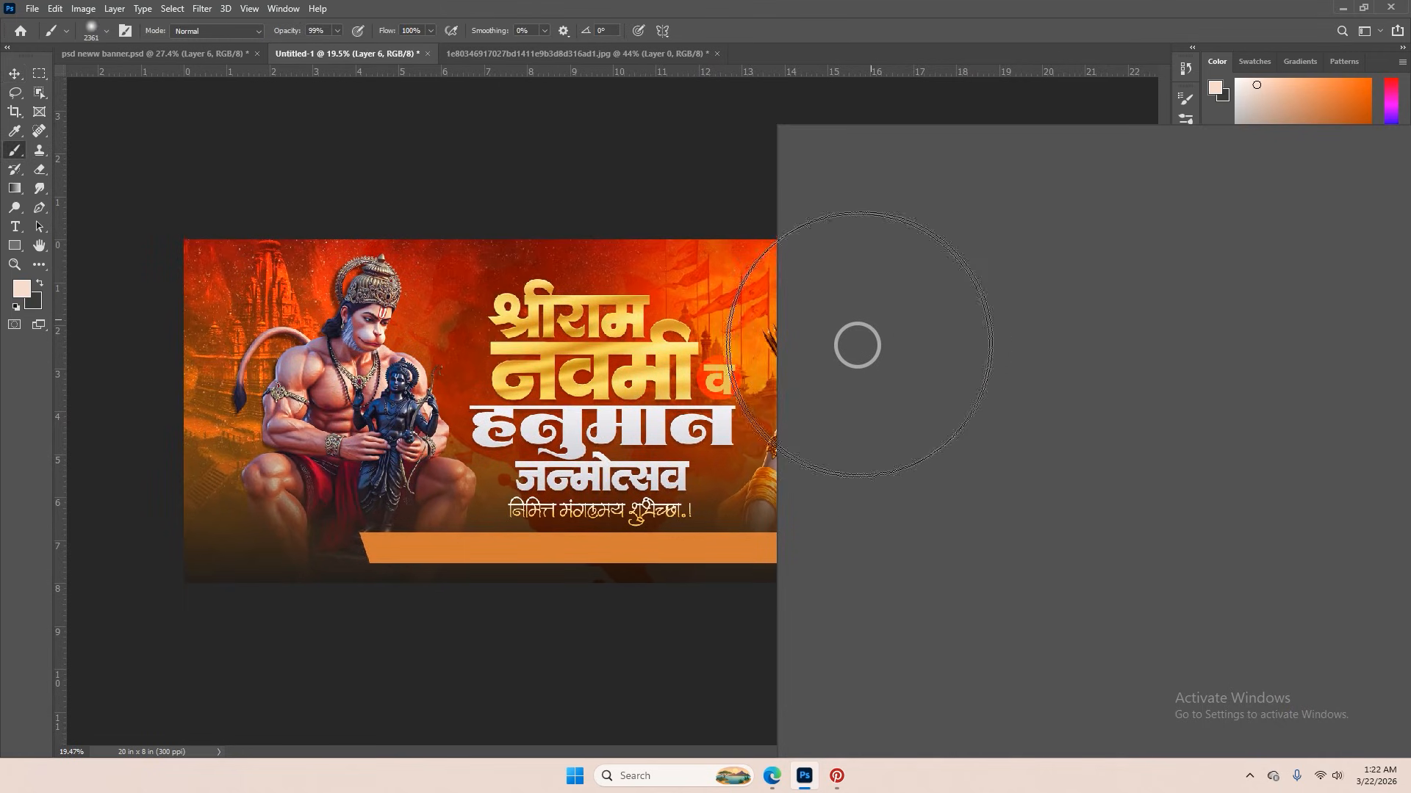
click(718, 195)
drag(1311, 128, 1325, 99)
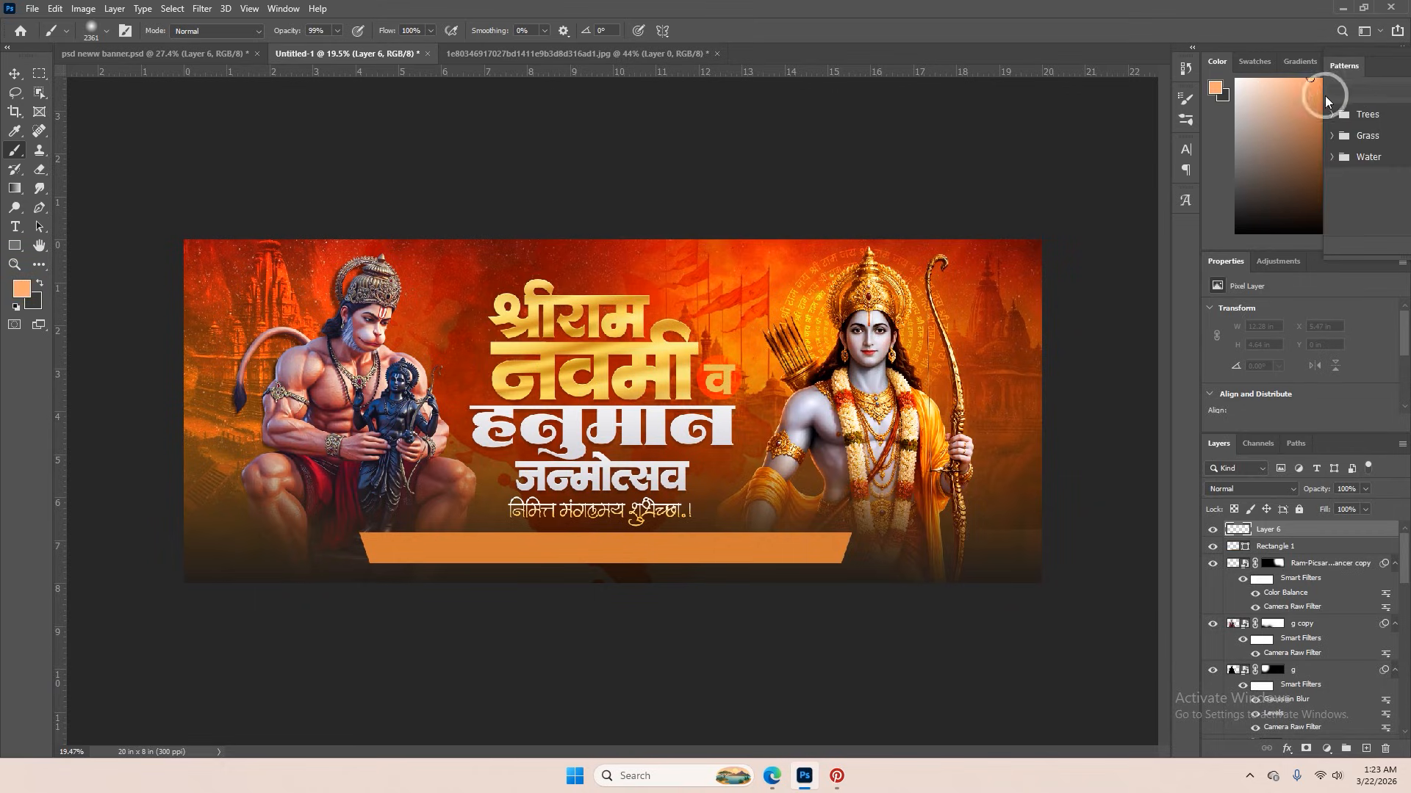
click(1380, 32)
click(1323, 141)
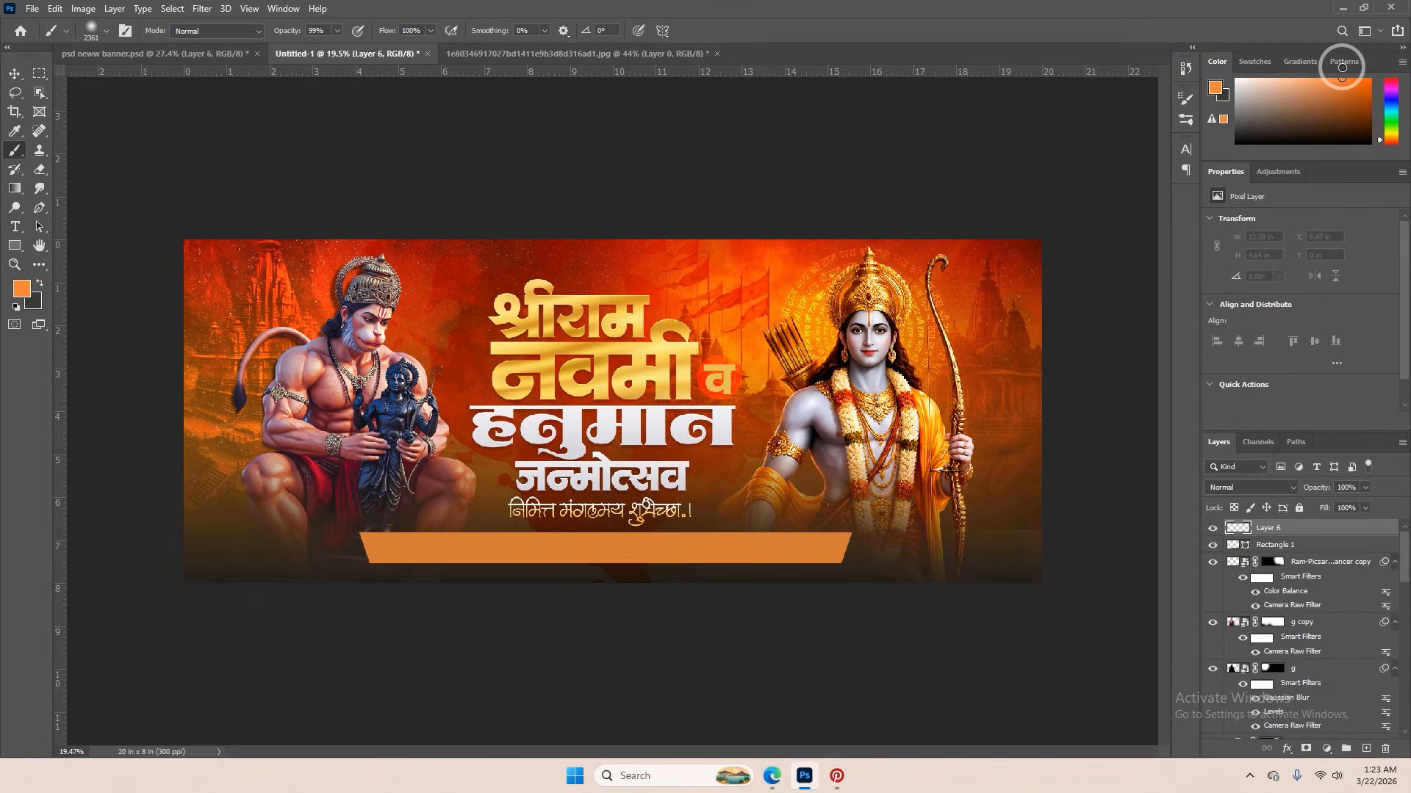
- Set the new layer's blend mode to Screen and paint an orange glow behind the bow with a brush of about 2423 px
scroll(1223, 485, down, 6)
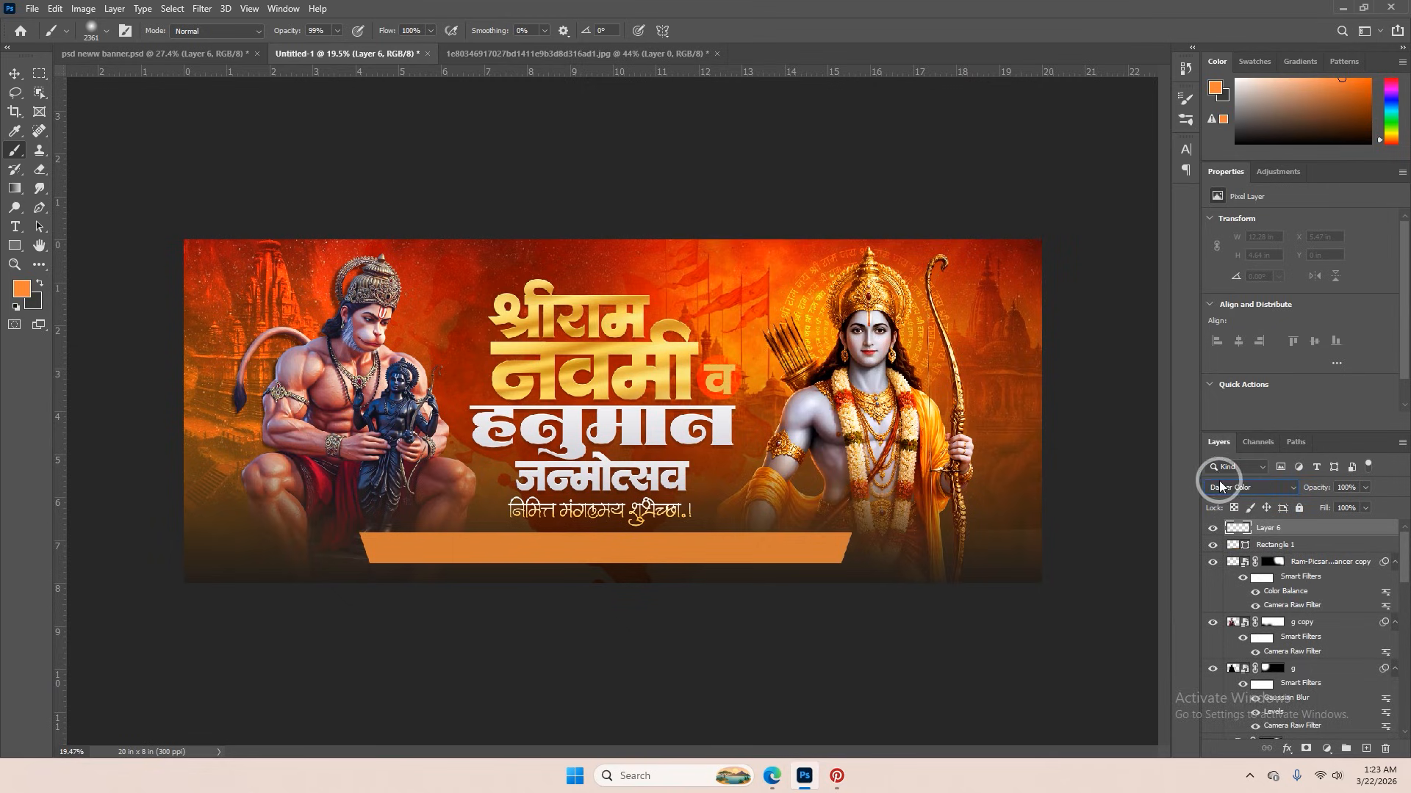
click(1219, 485)
click(1234, 512)
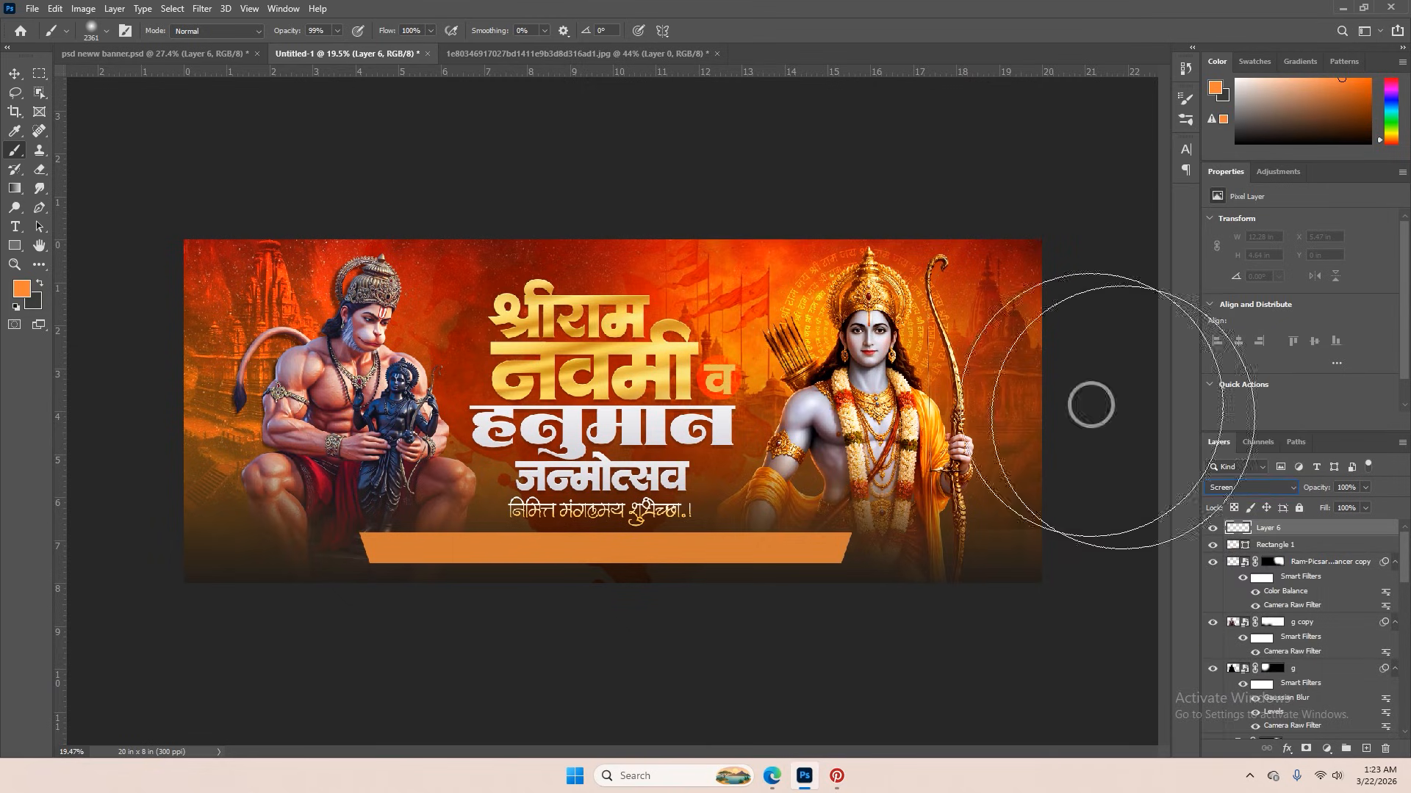
drag(999, 357, 1014, 341)
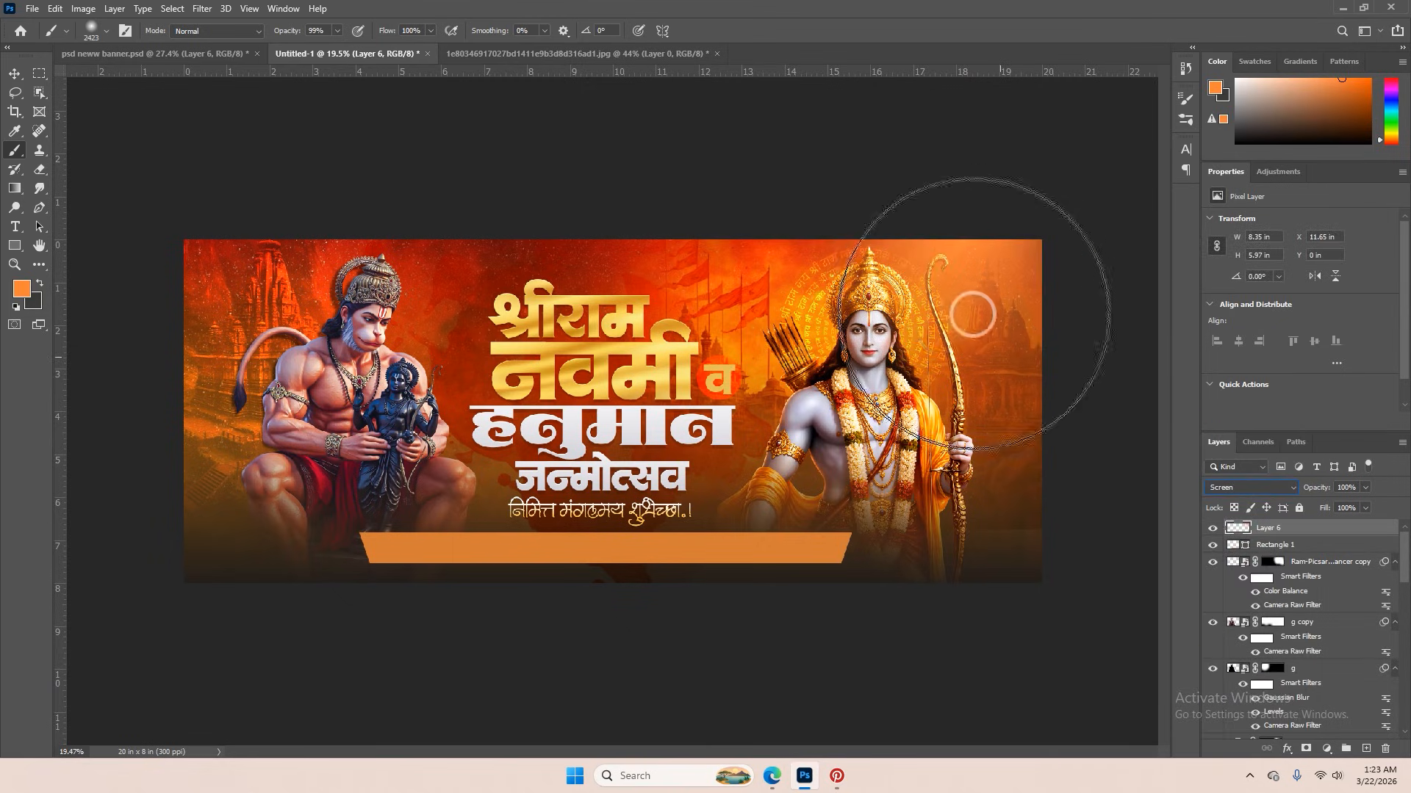
- Scale the orange glow proportionally to about 123% so it extends past the banner's right edge
key(ctrl+t)
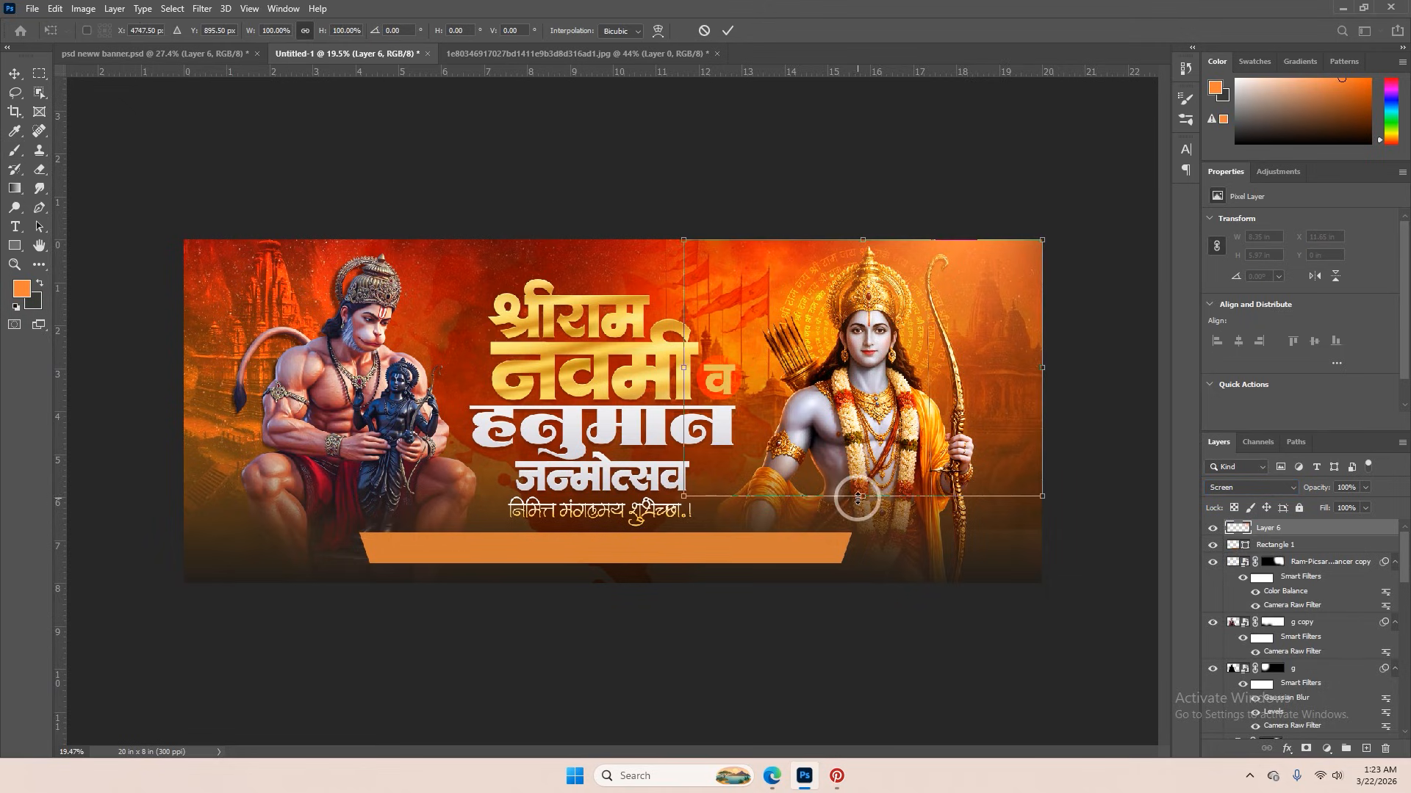
drag(857, 497, 897, 505)
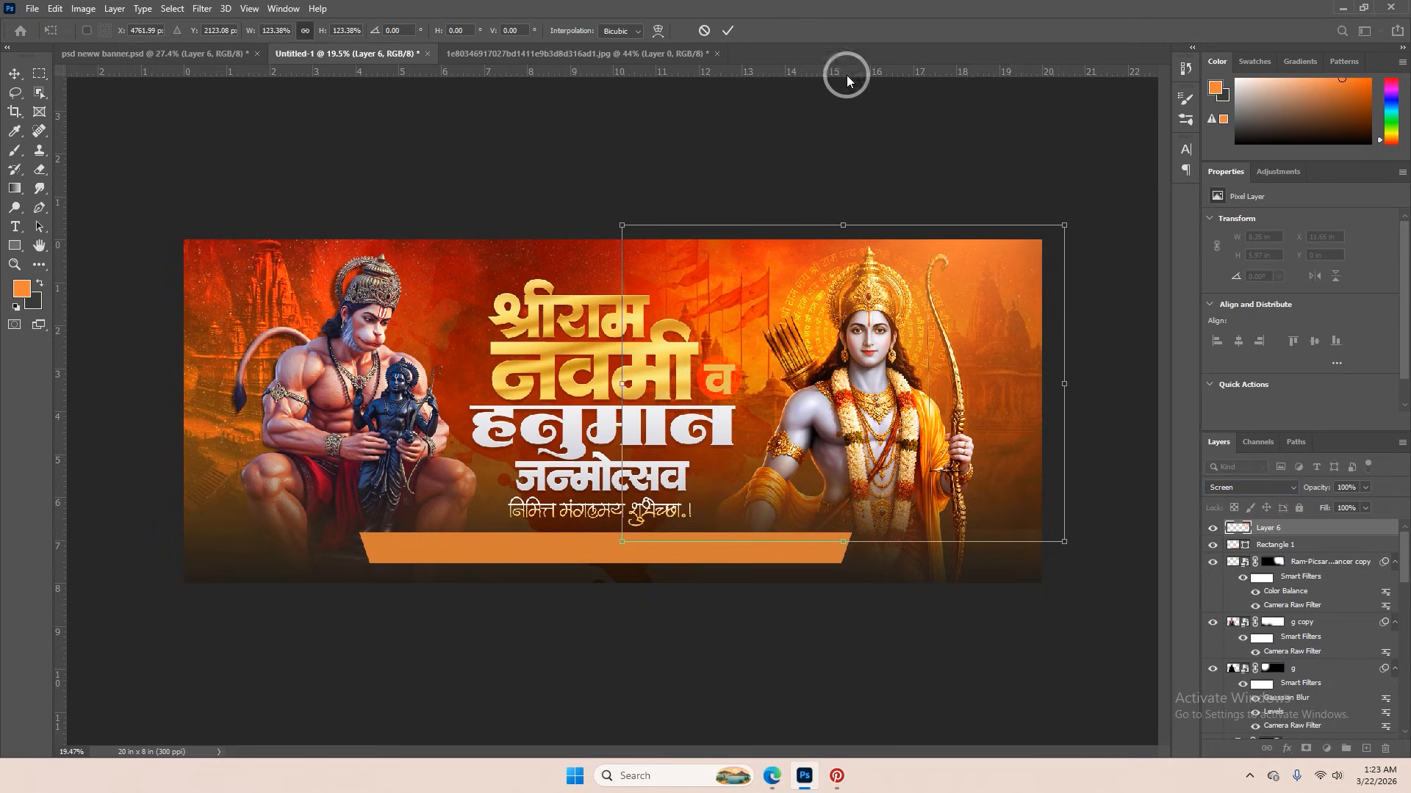
click(728, 31)
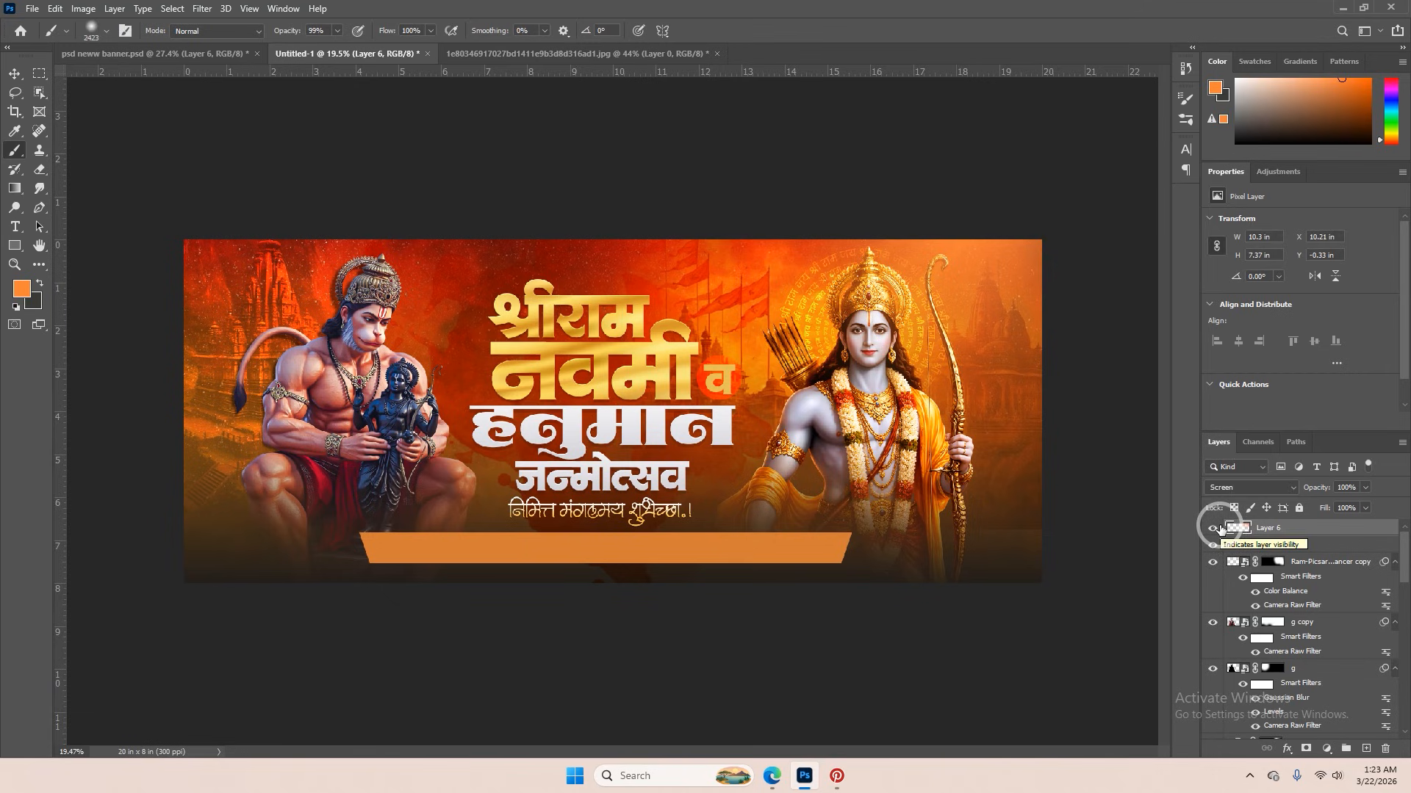
- Compare the banner with and without the orange glow layer and inspect the overall composition
click(1217, 529)
click(1216, 528)
click(1216, 528)
click(1214, 529)
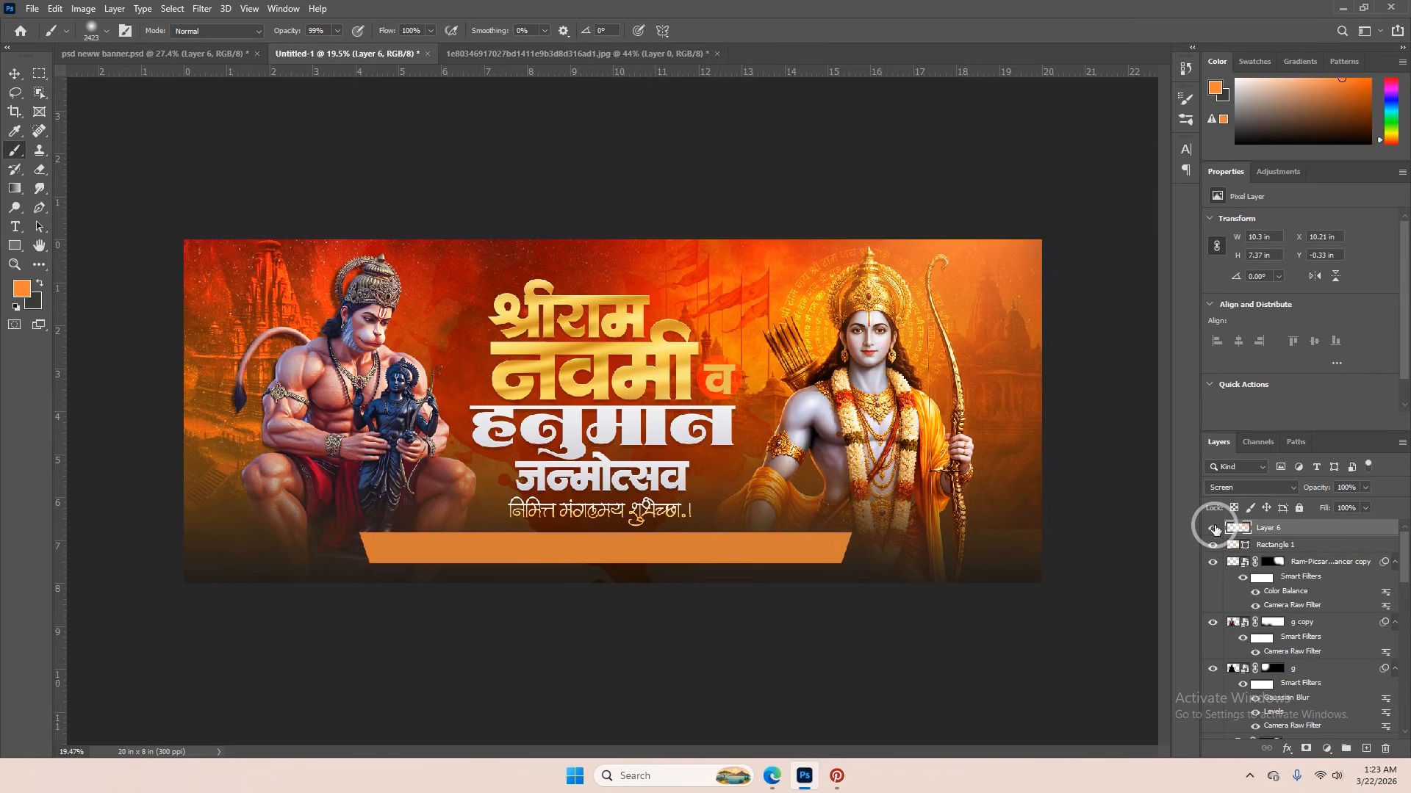
scroll(581, 345, up, 3)
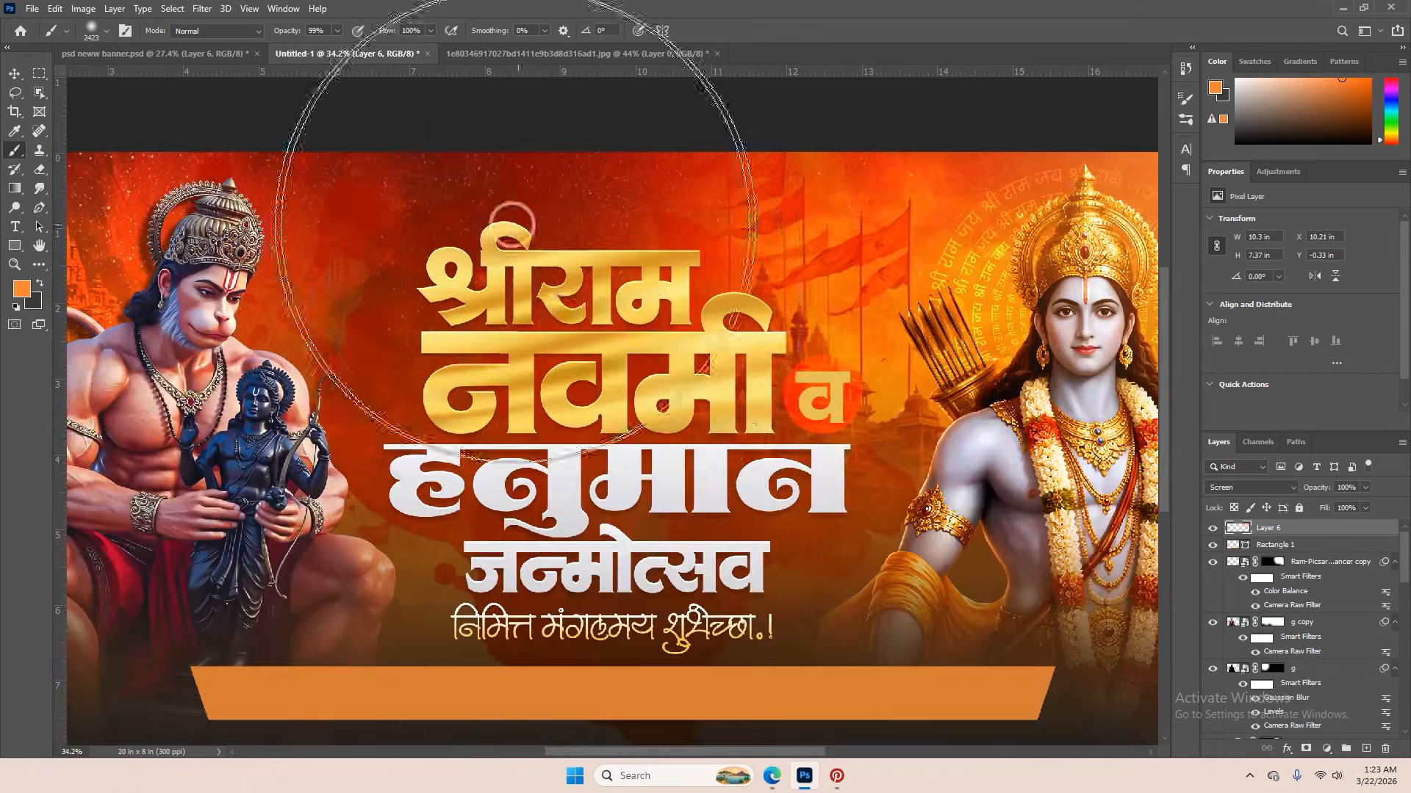
scroll(512, 221, down, 2)
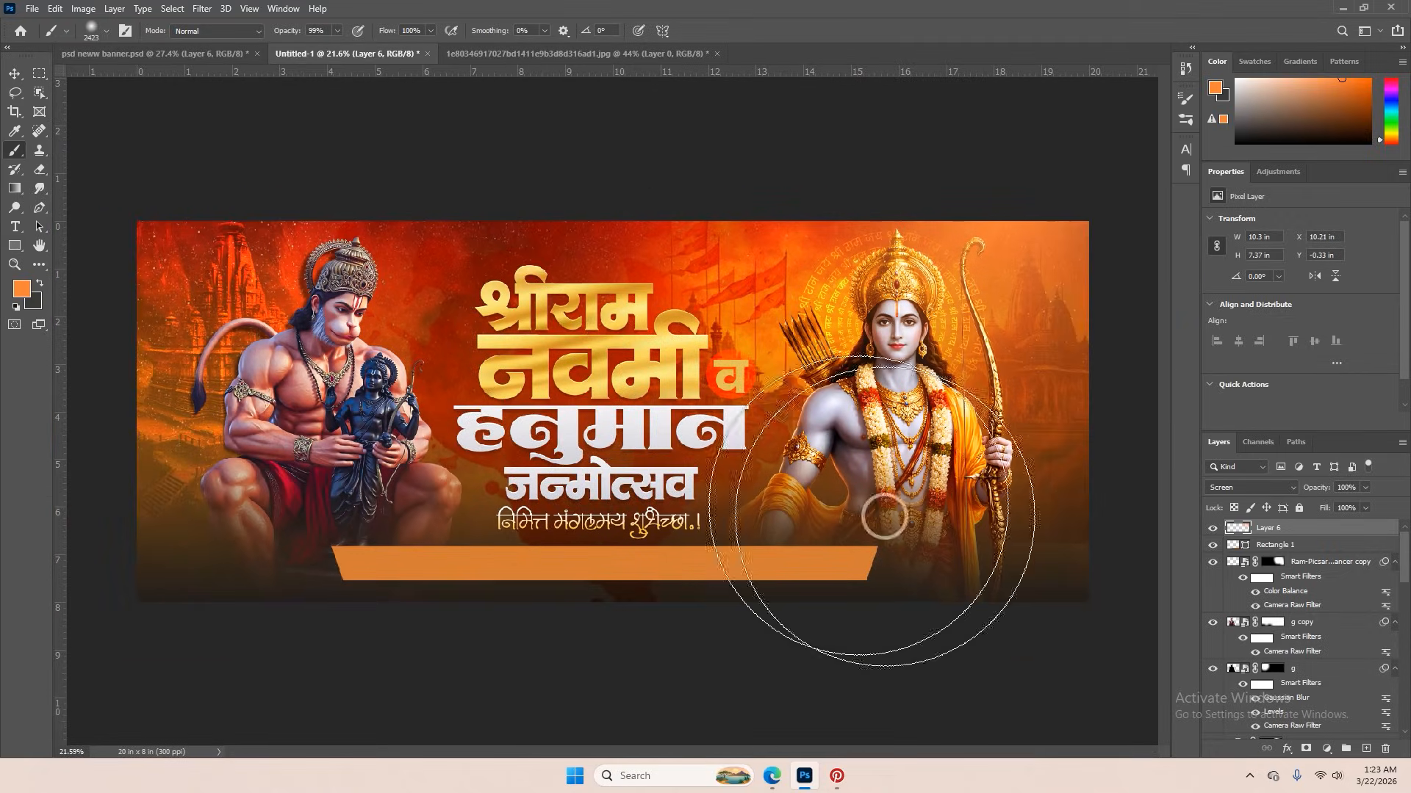
- Add a new layer above Gradient Fill 1 and set the brush hardness to 100%
scroll(1343, 681, down, 6)
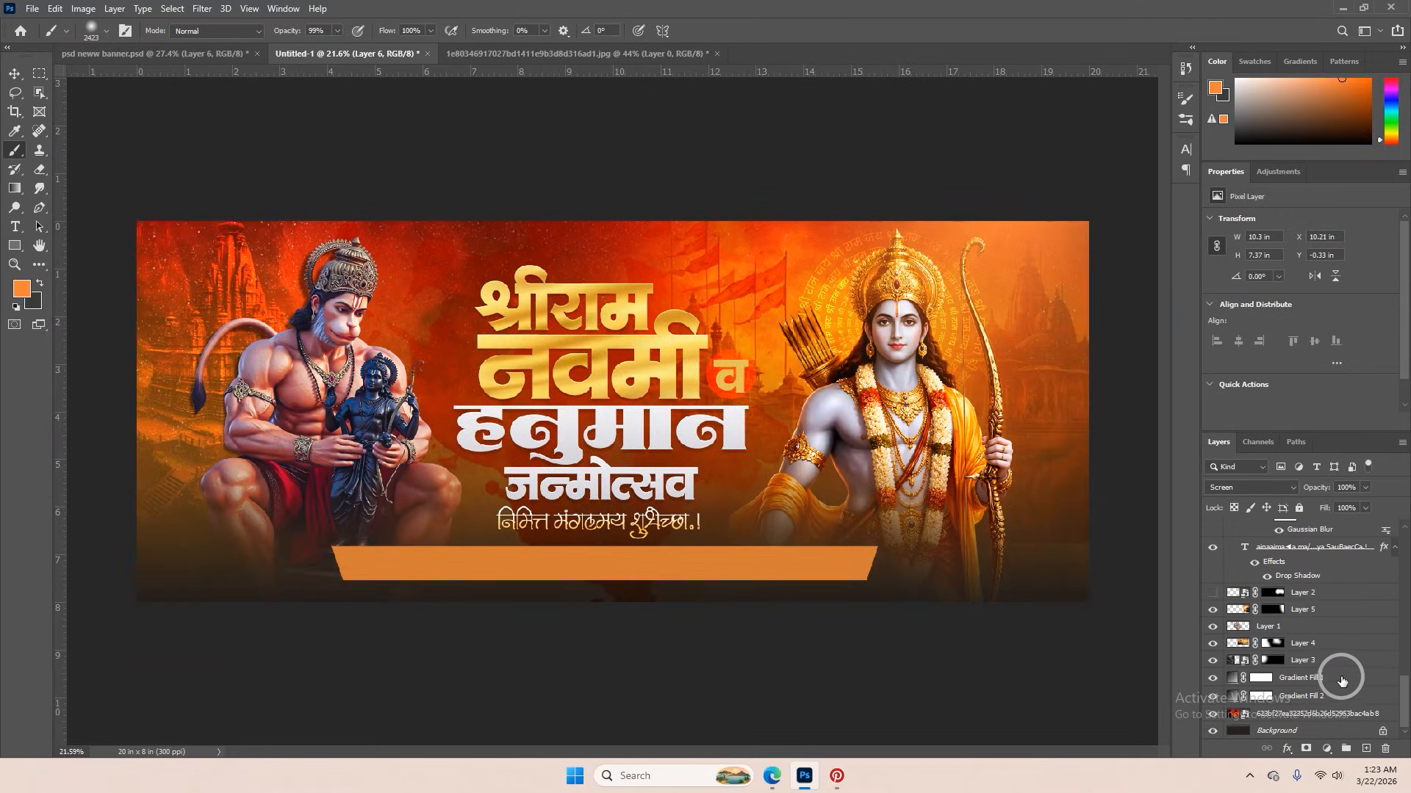
click(1346, 677)
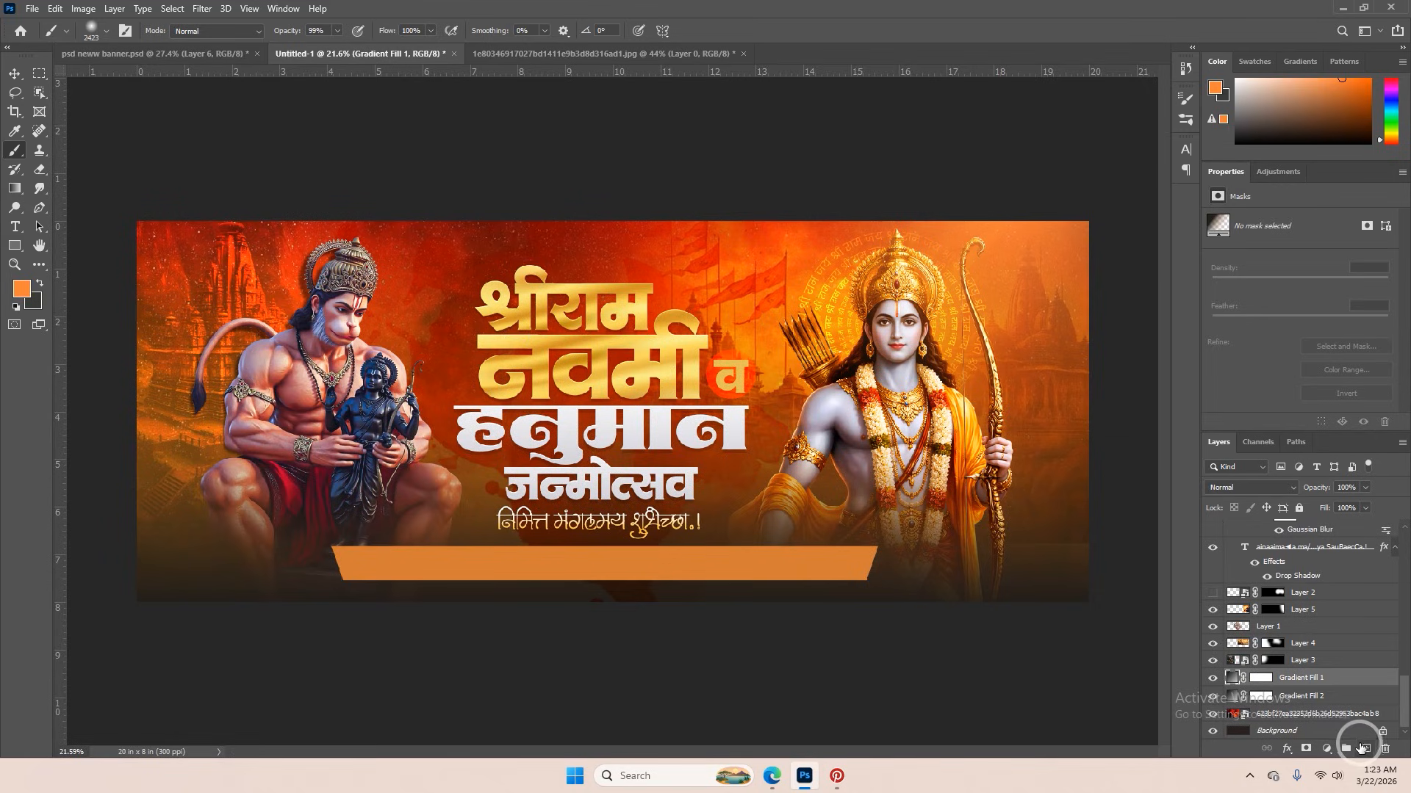
click(1363, 748)
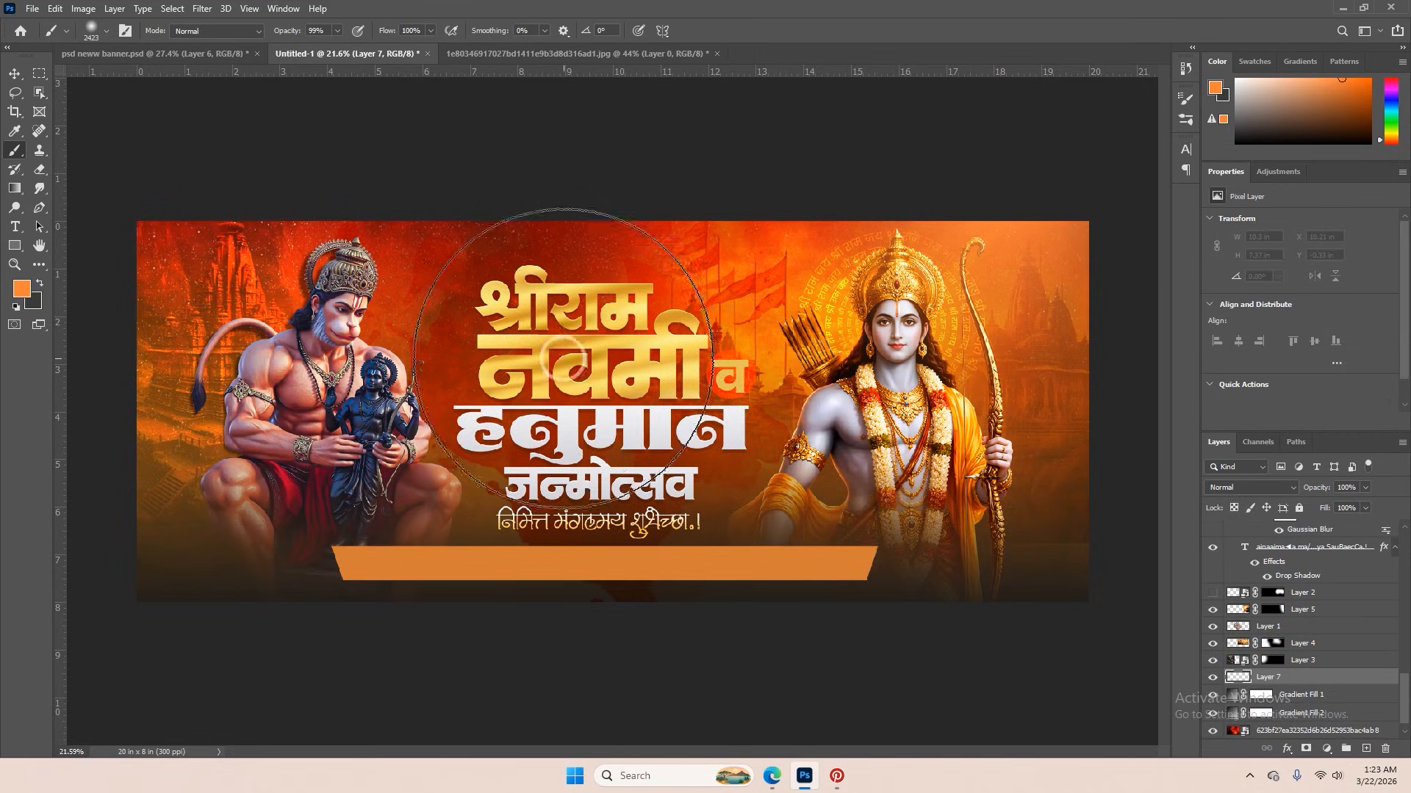
right_click(556, 325)
drag(641, 197, 764, 196)
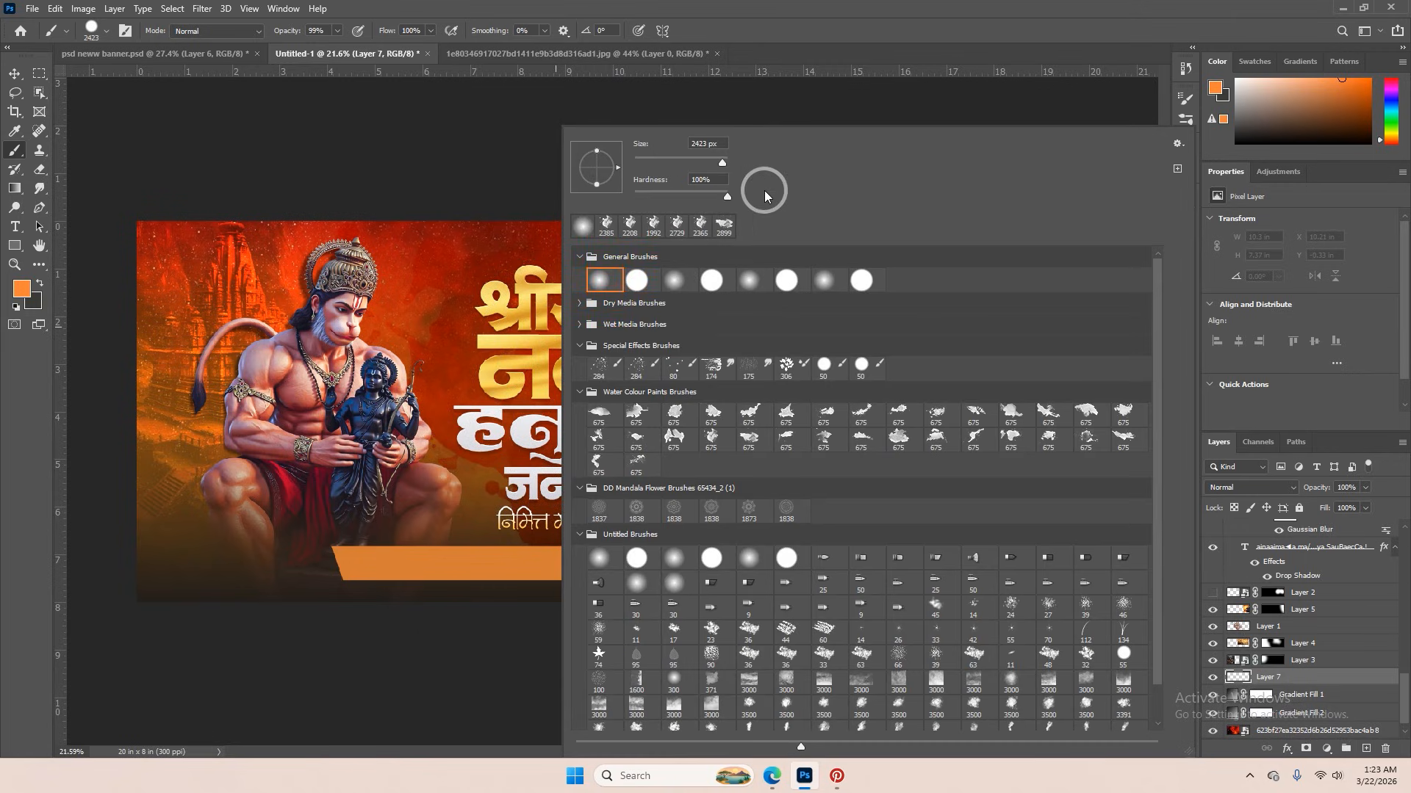
key(Return)
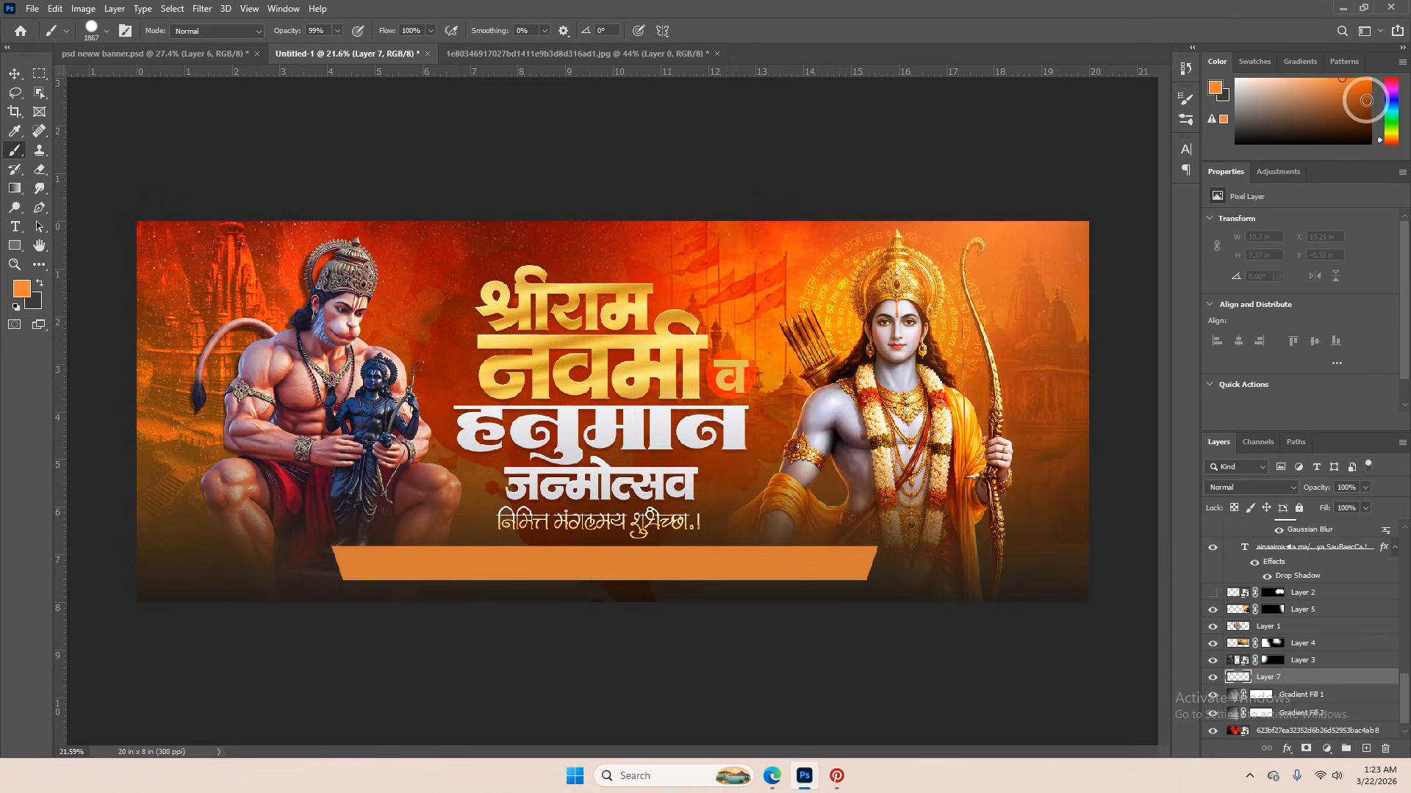
- Try painting a large dark orange circle behind the title, first at 1941 px and again at 1654 px, undoing each attempt
click(1365, 100)
click(579, 367)
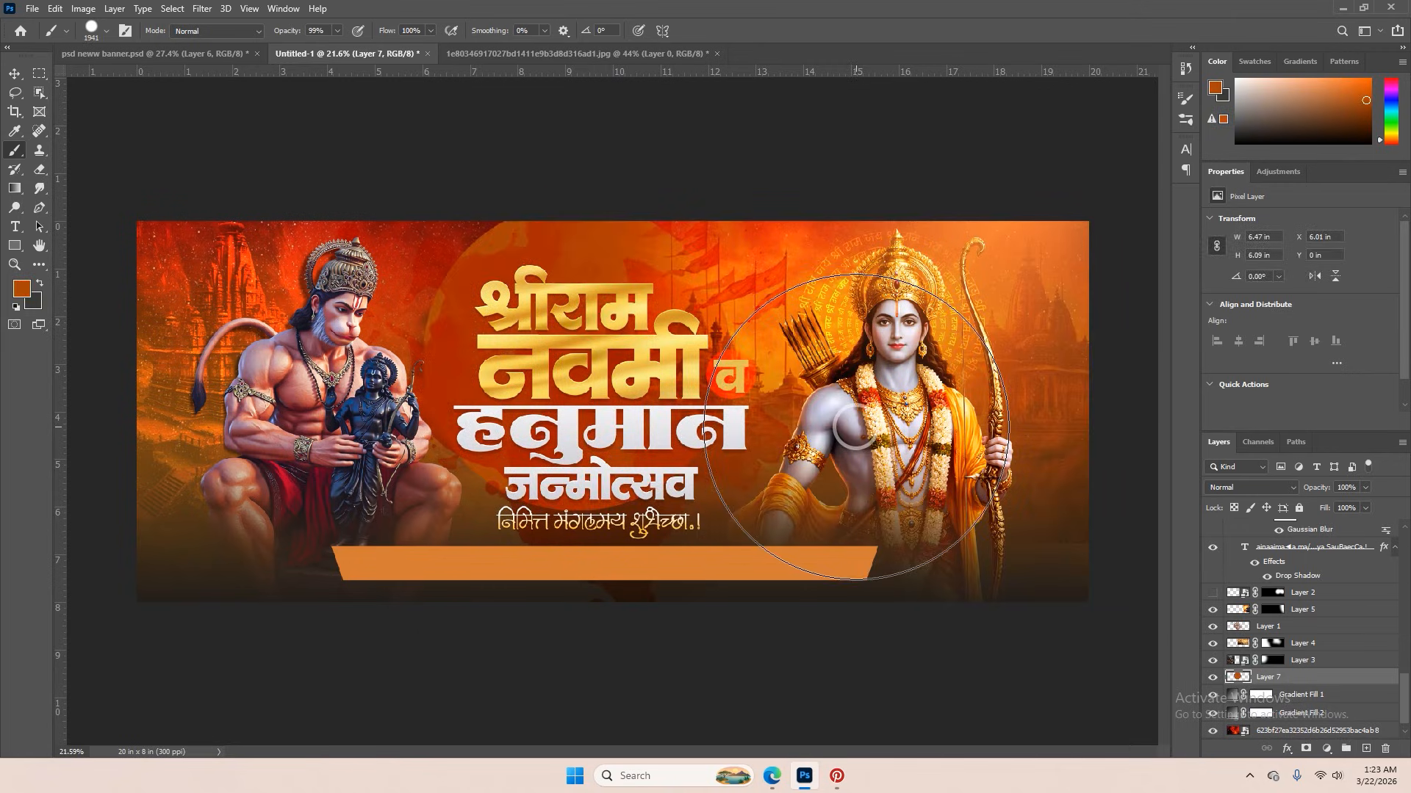
key(ctrl+z)
mouse_move(554, 352)
mouse_down()
mouse_move(490, 350)
mouse_move(535, 348)
mouse_up()
click(554, 351)
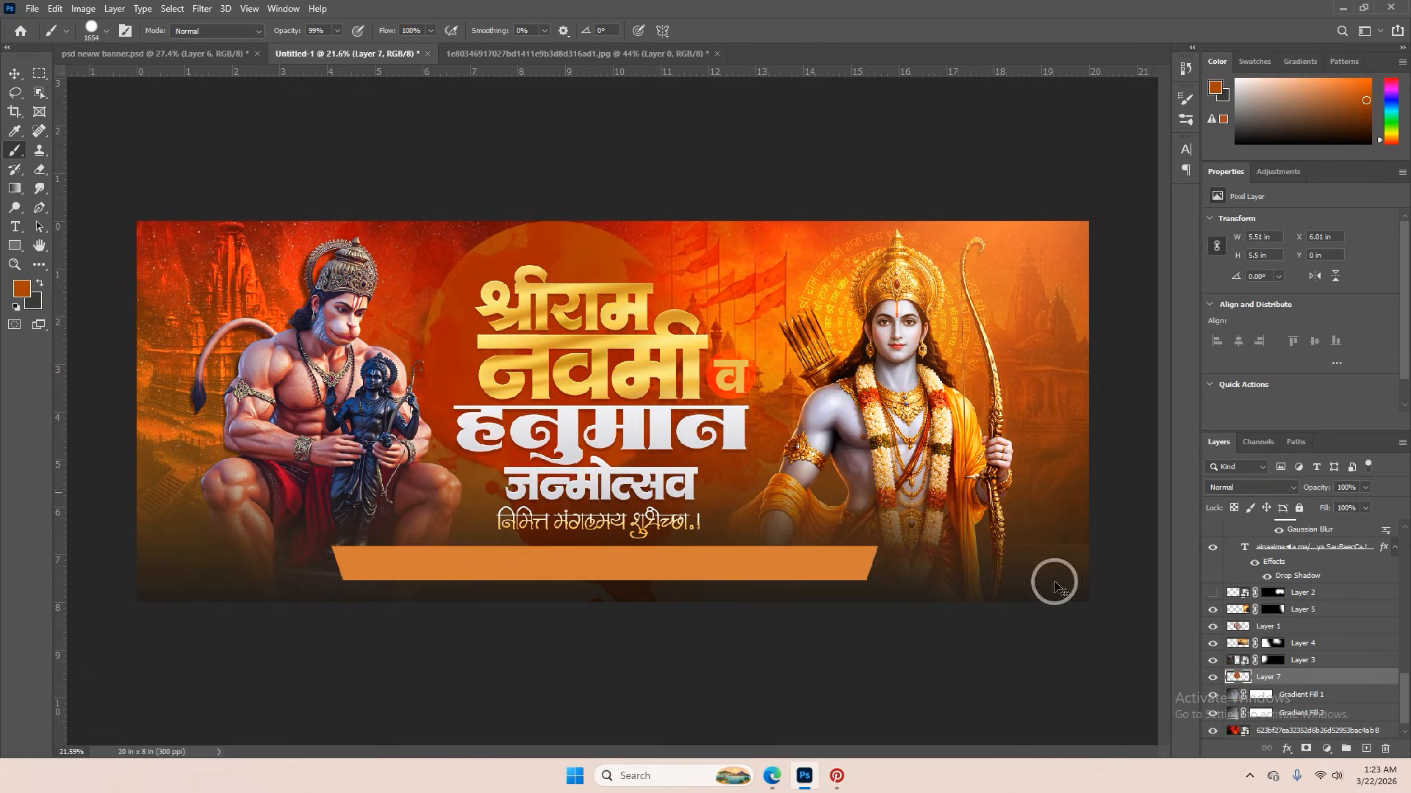
key(ctrl+z)
- Show the hidden temple image on Layer 2, move it behind the title's upper part beside Hanuman, and scale it to 76.96%
click(1257, 626)
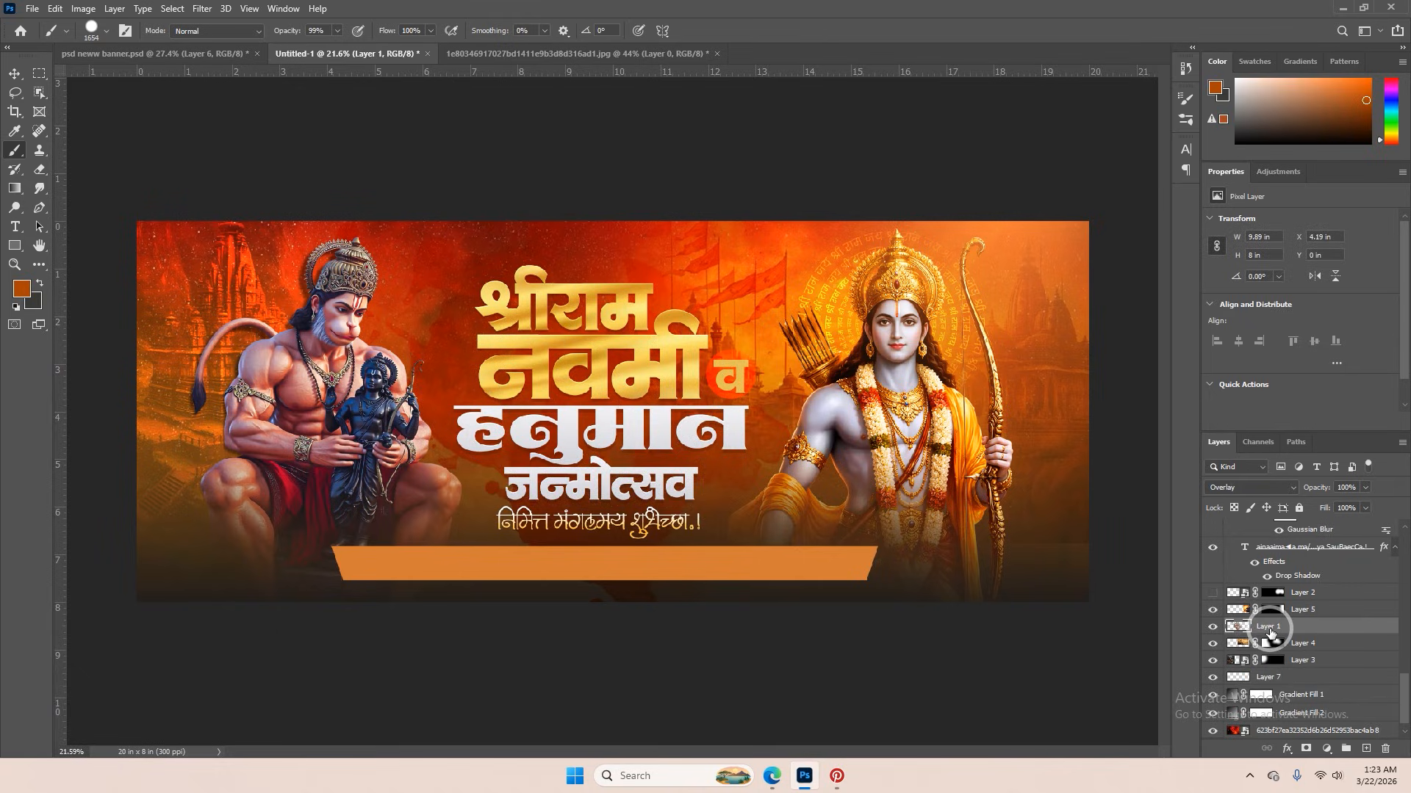
scroll(1293, 630, up, 1)
click(1302, 610)
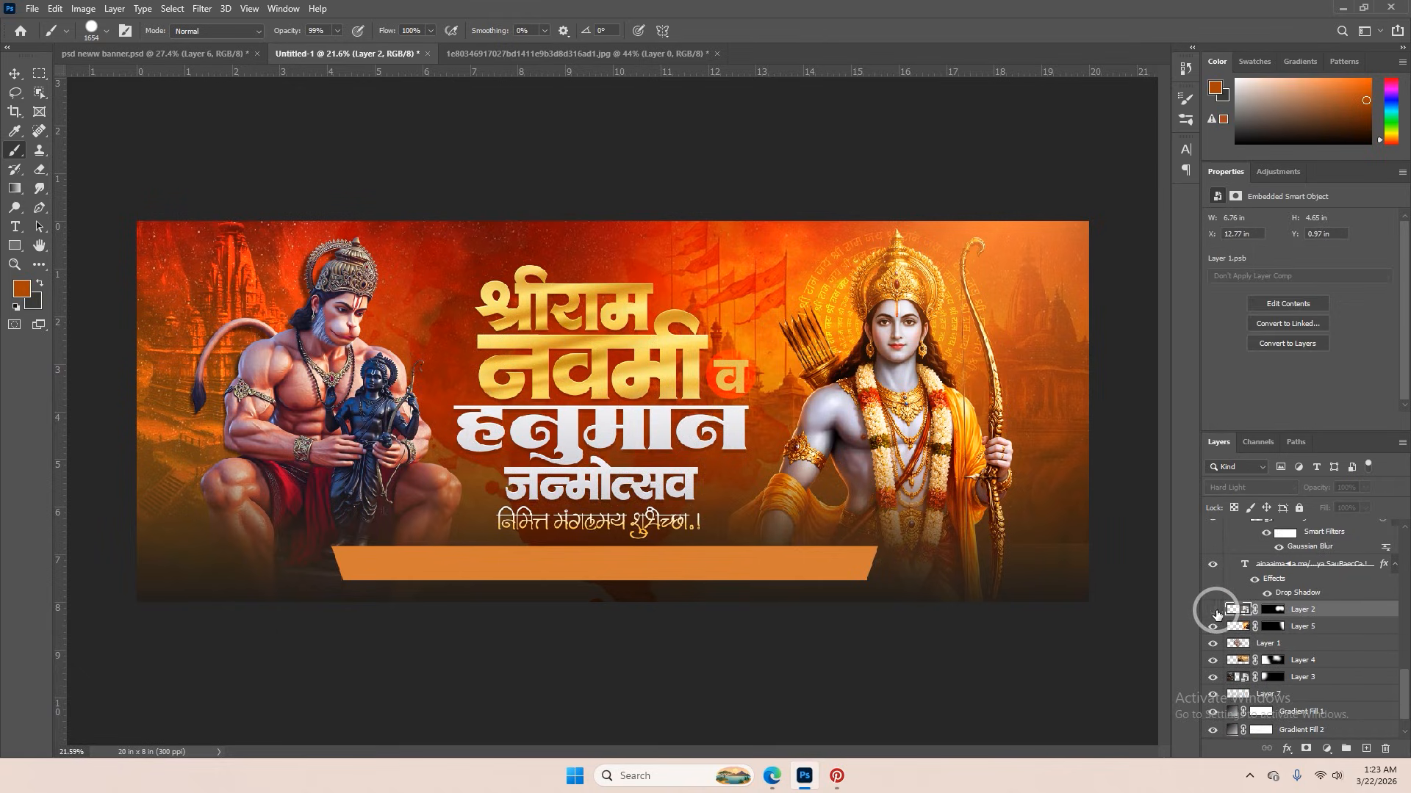
click(1213, 610)
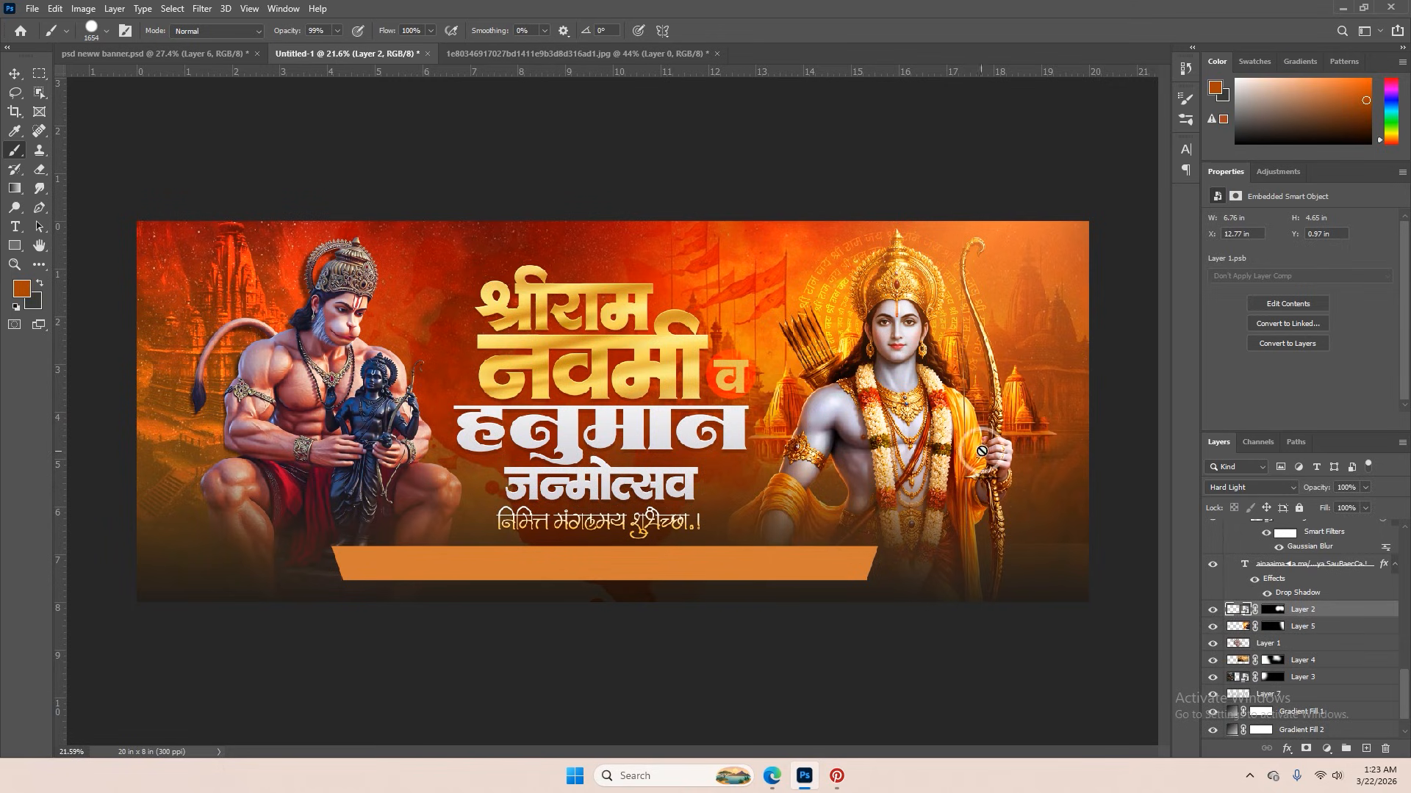
key(ctrl+t)
drag(1043, 433, 787, 513)
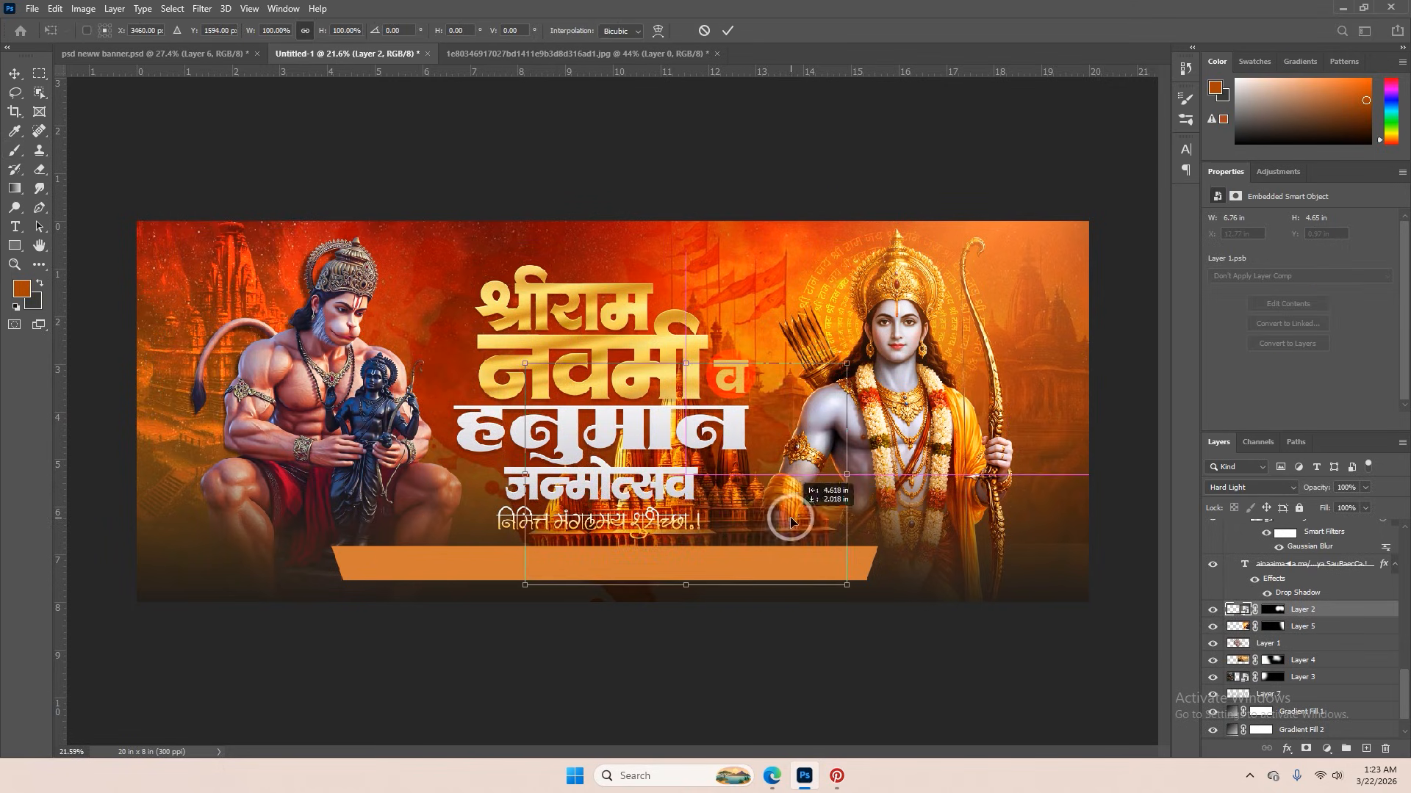
drag(841, 474, 566, 239)
click(719, 34)
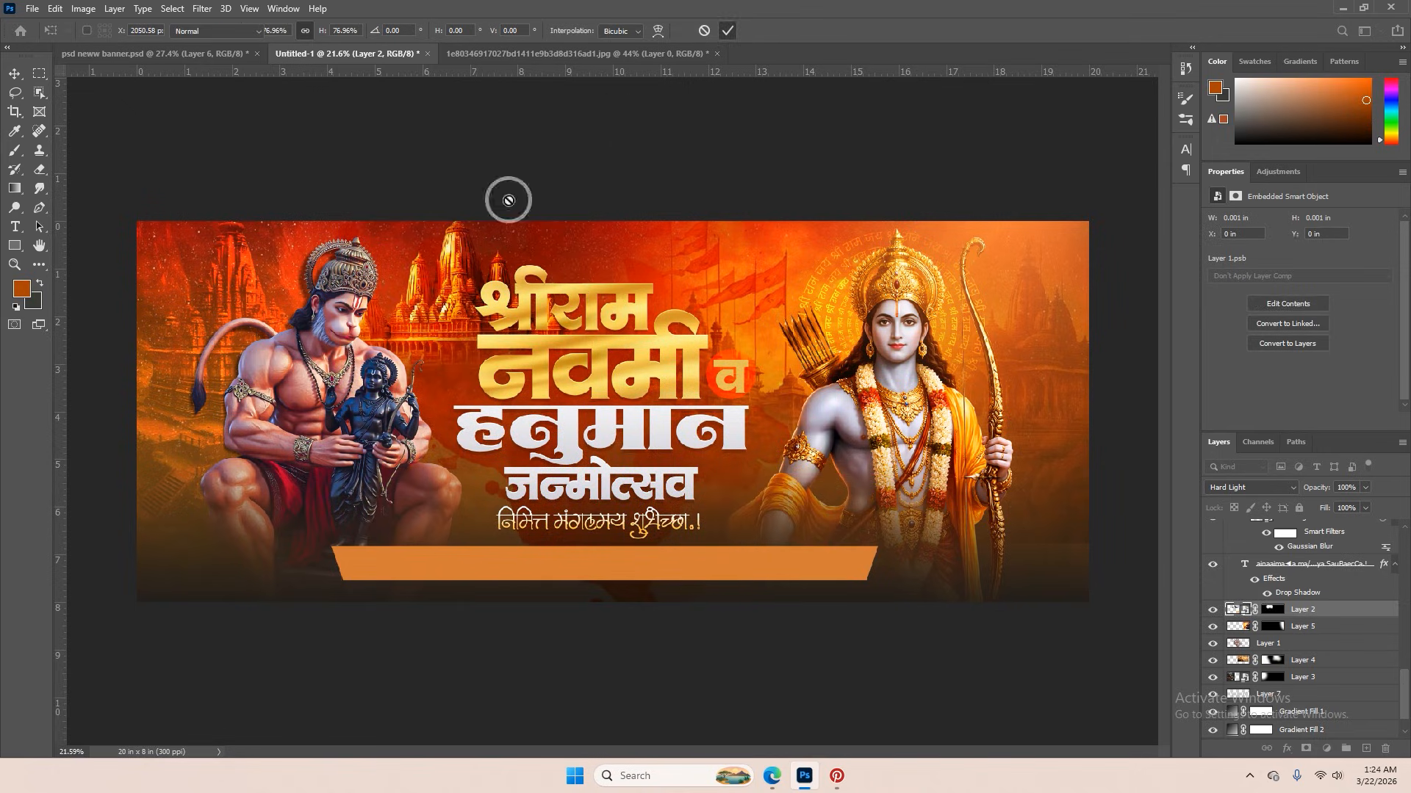
- Set the temple layer's blend mode to Normal and reposition it at about X 4.05 in, Y -0.02 in between Hanuman and the title
key(b)
click(1240, 487)
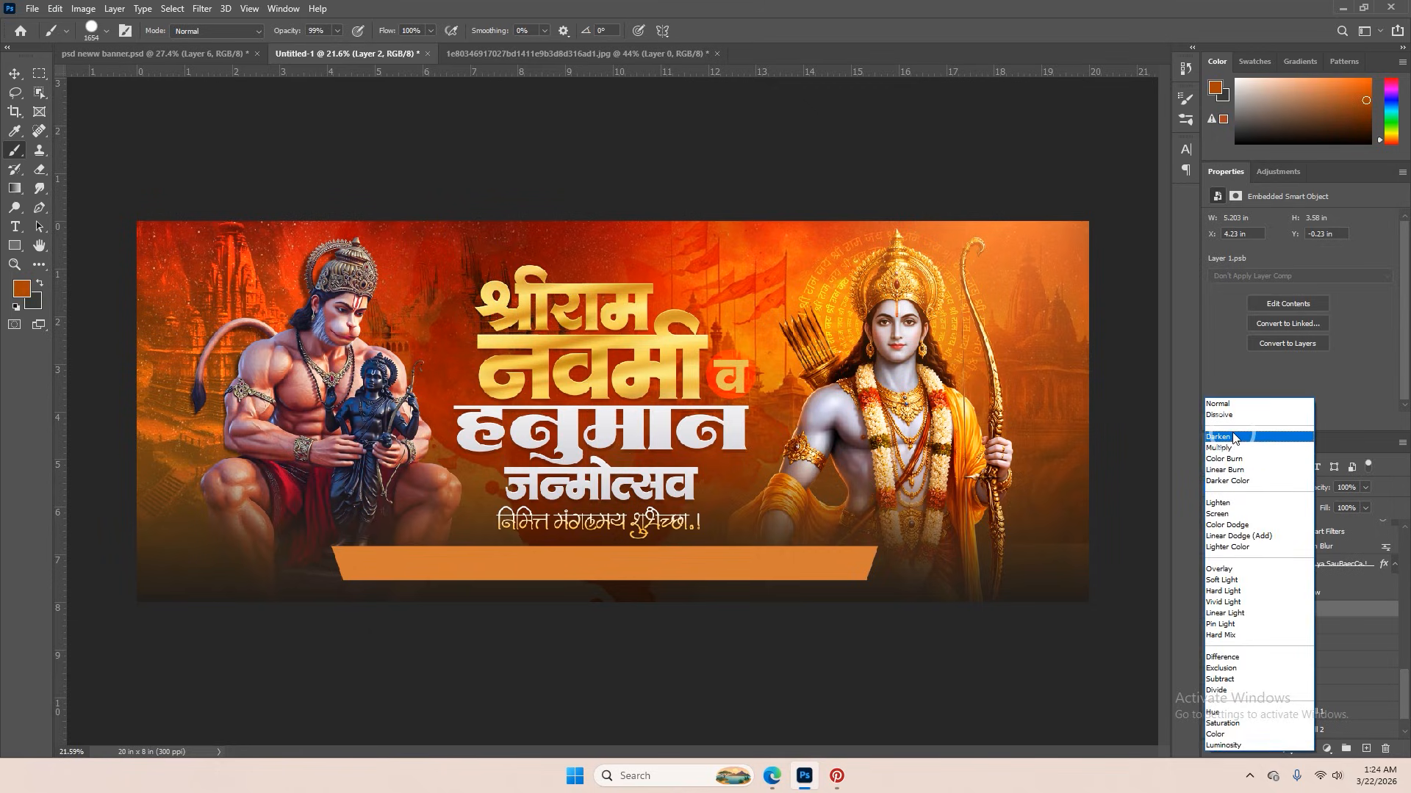
click(1218, 403)
click(15, 74)
drag(423, 298, 422, 311)
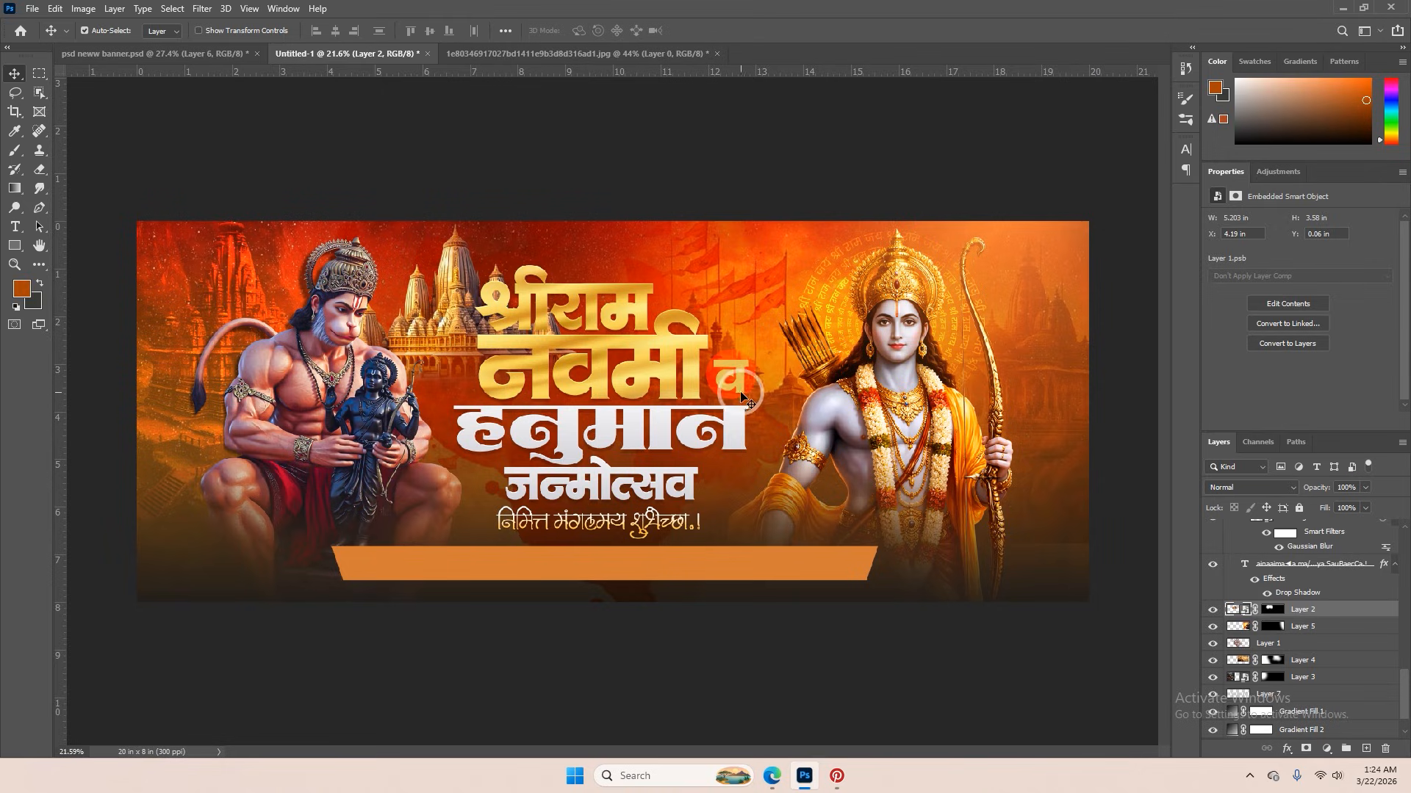
drag(448, 307, 441, 303)
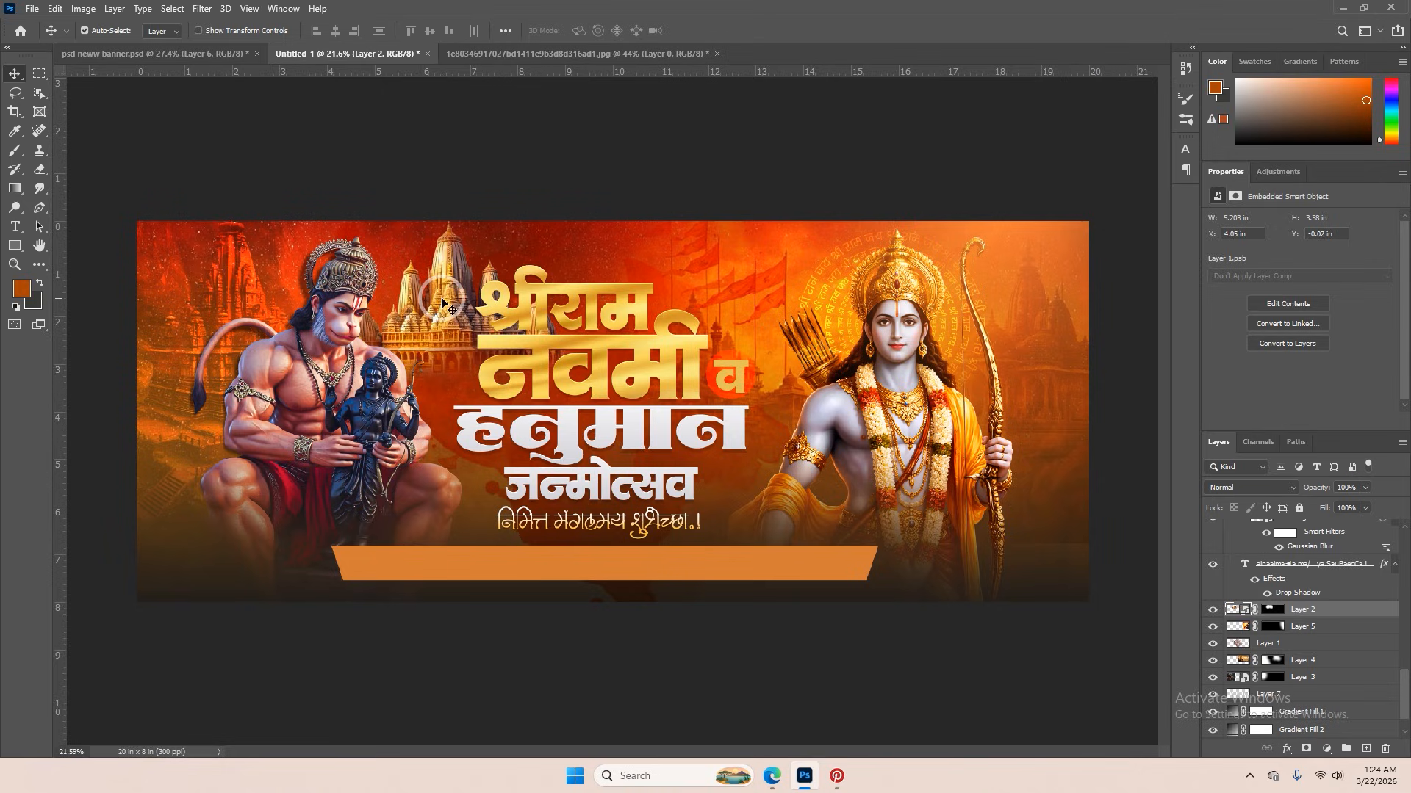
- Delete the temple image layer and run the script that deletes all empty layers
key(Delete)
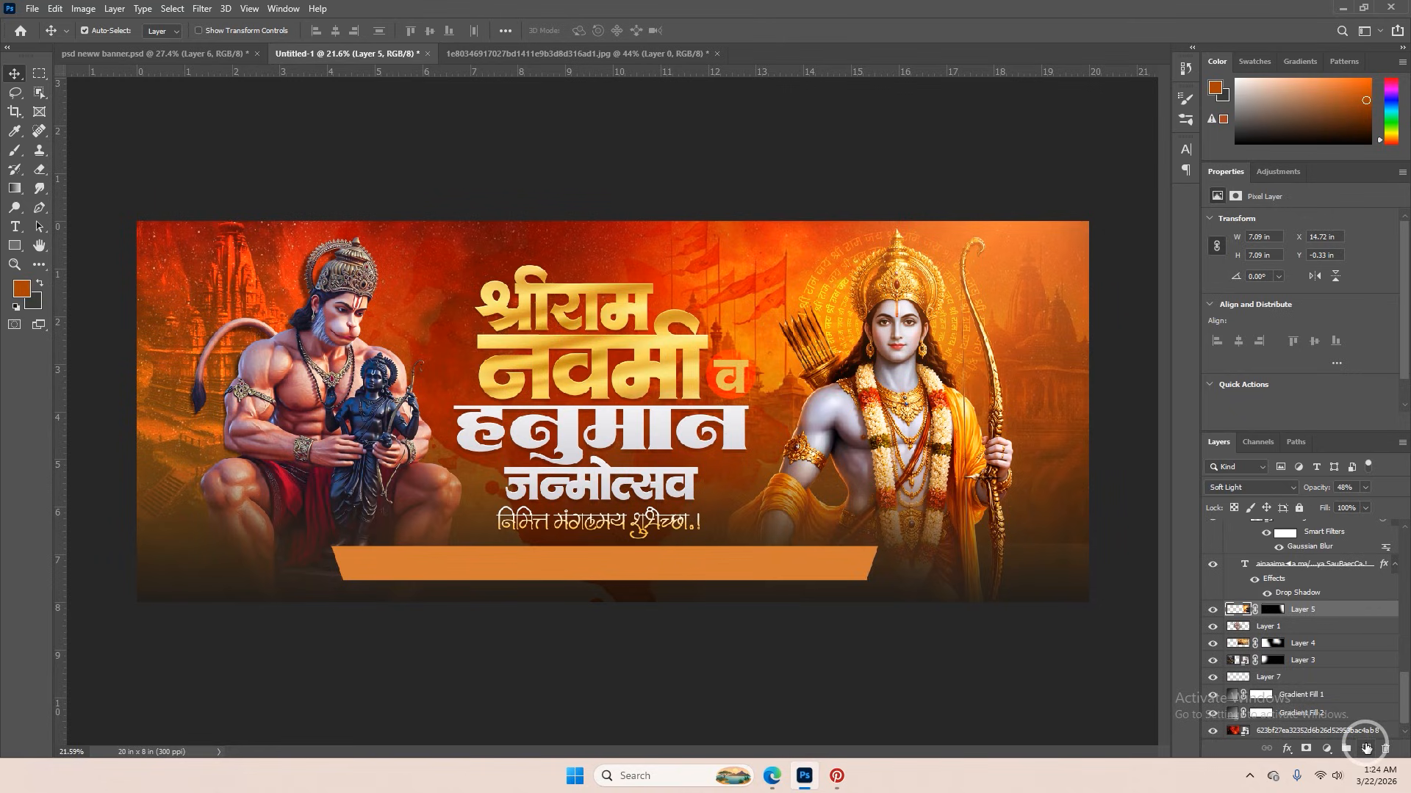
click(1213, 678)
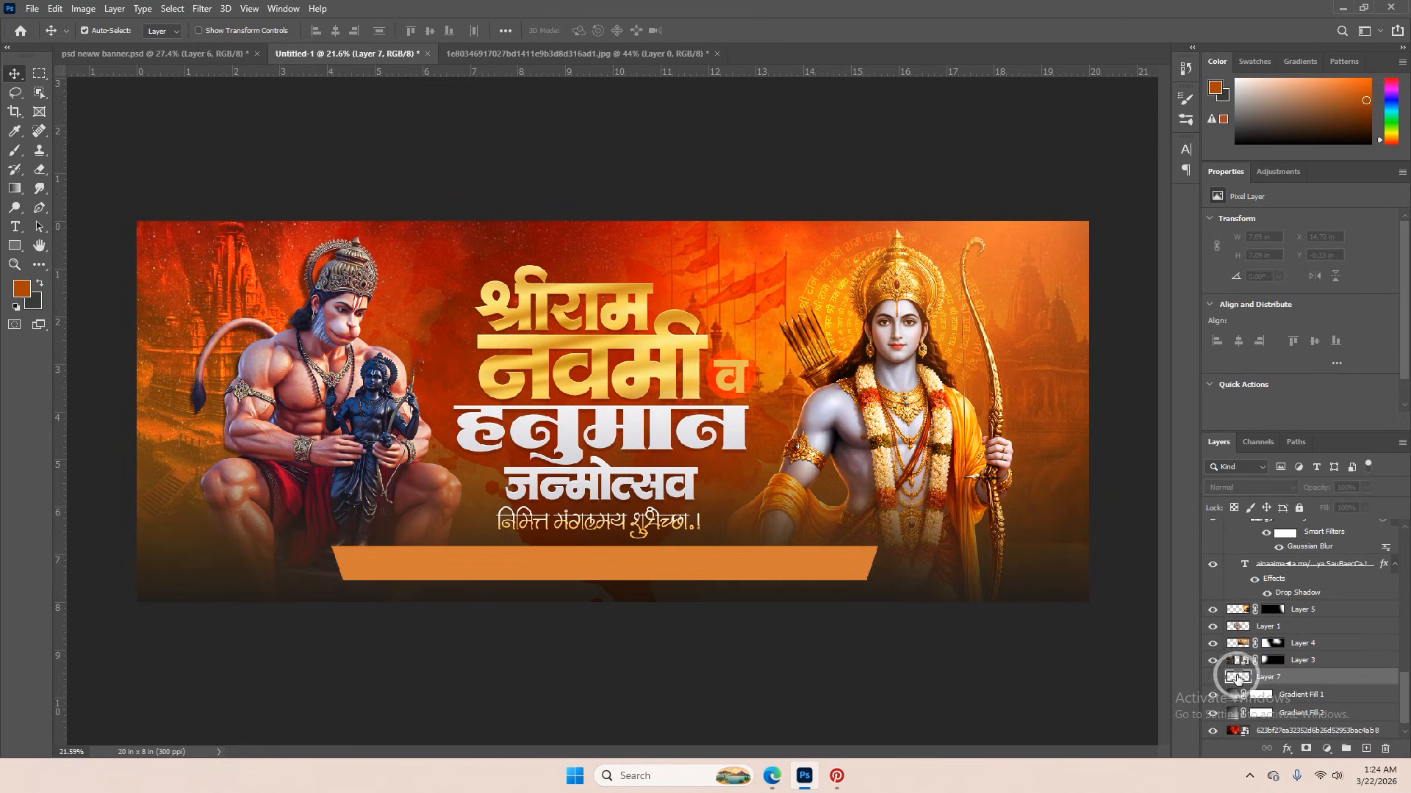
click(1213, 677)
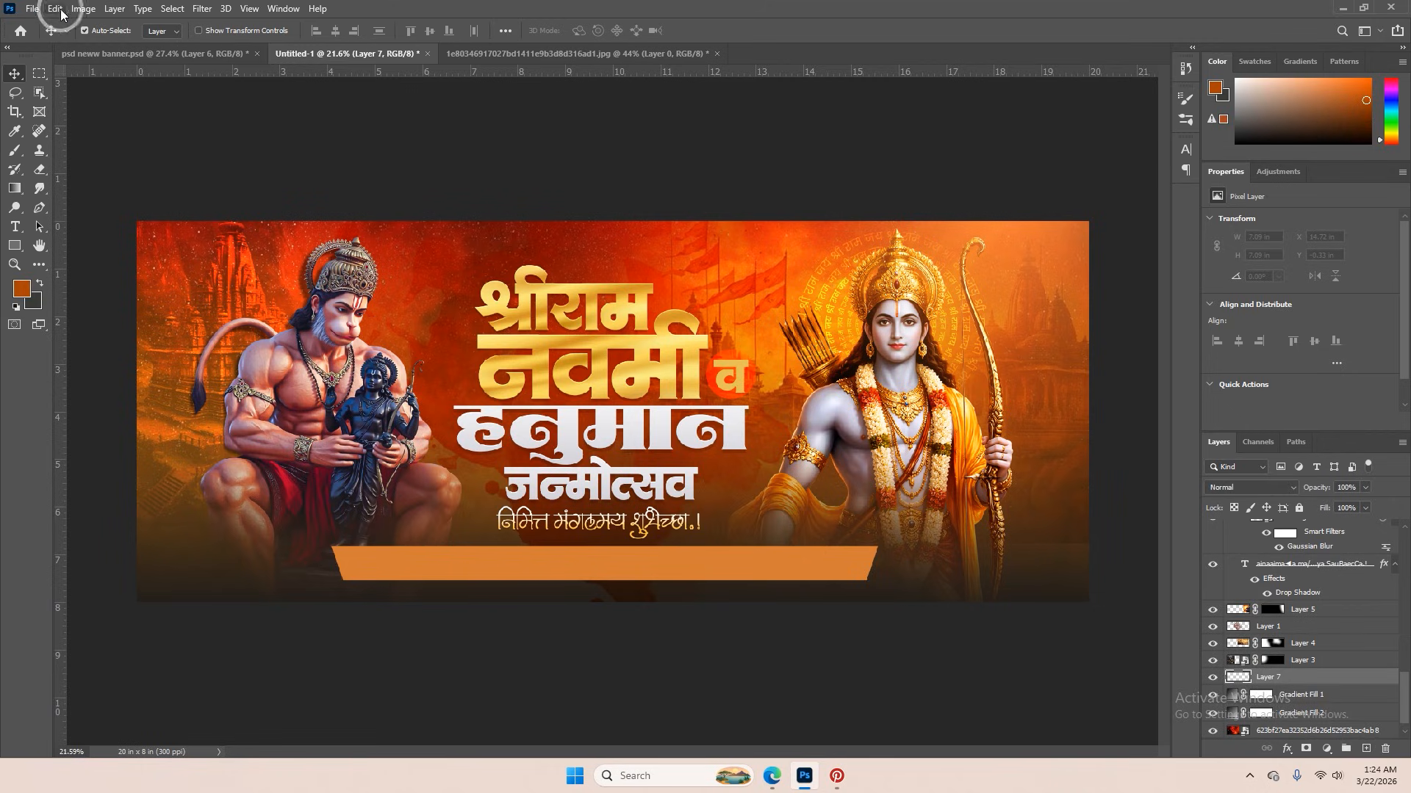
click(34, 10)
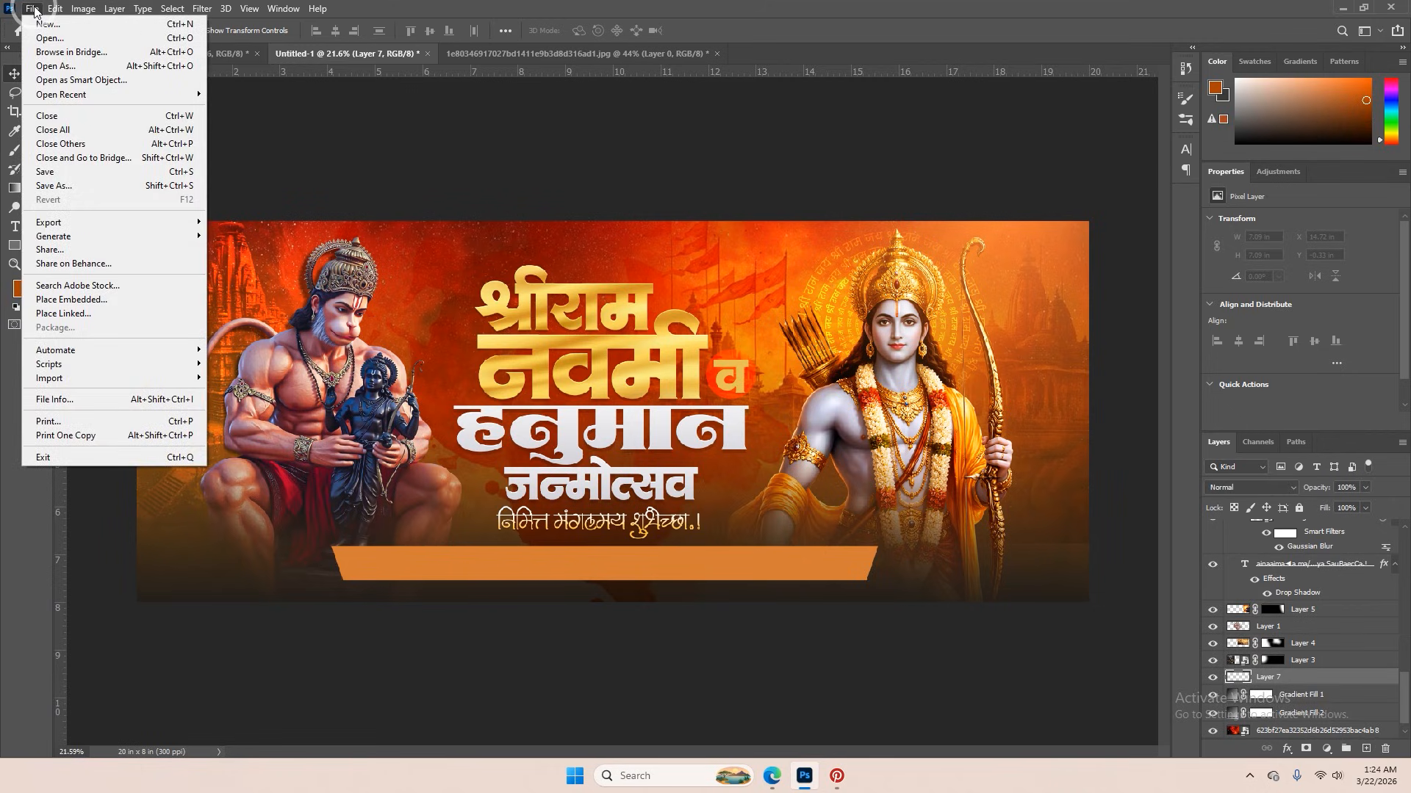
mouse_move(111, 363)
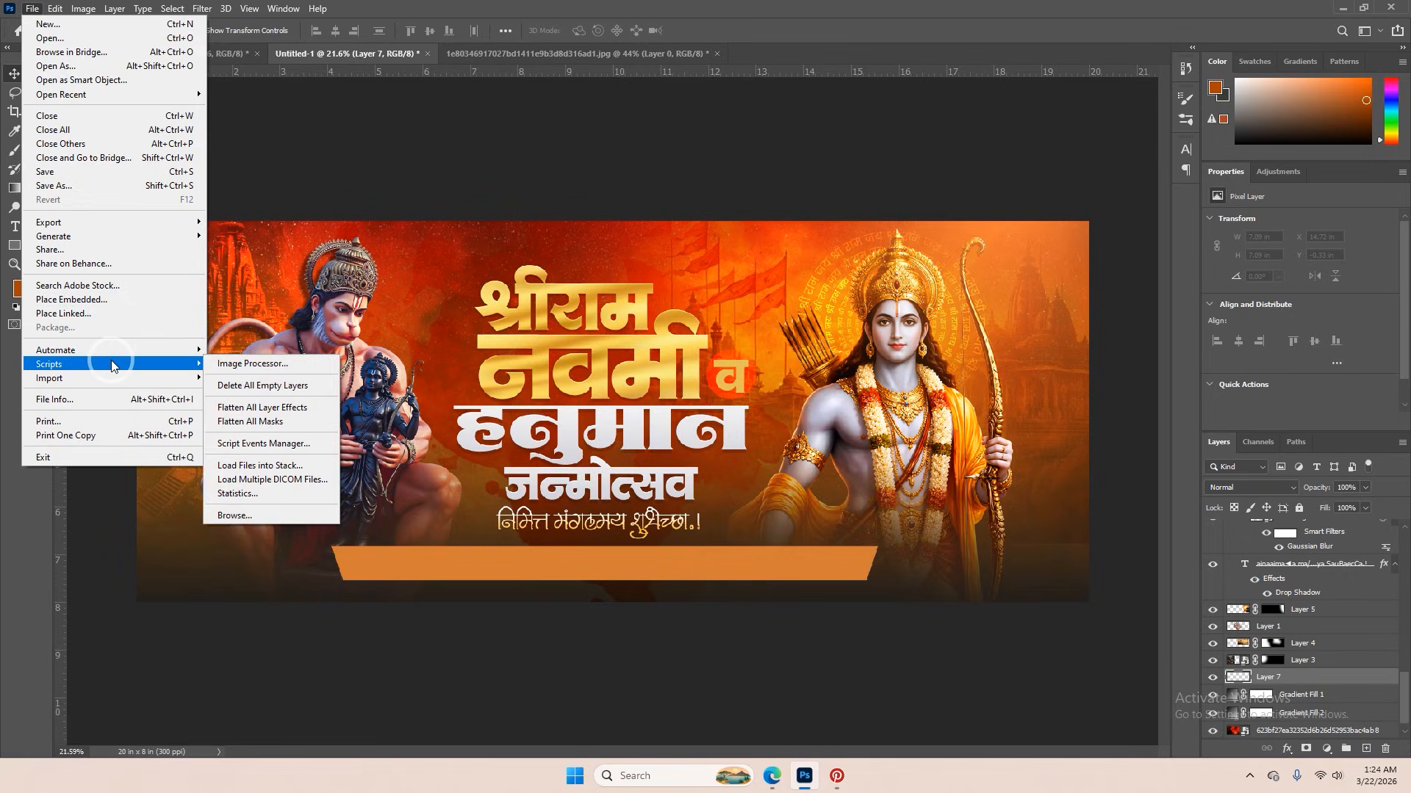
click(220, 386)
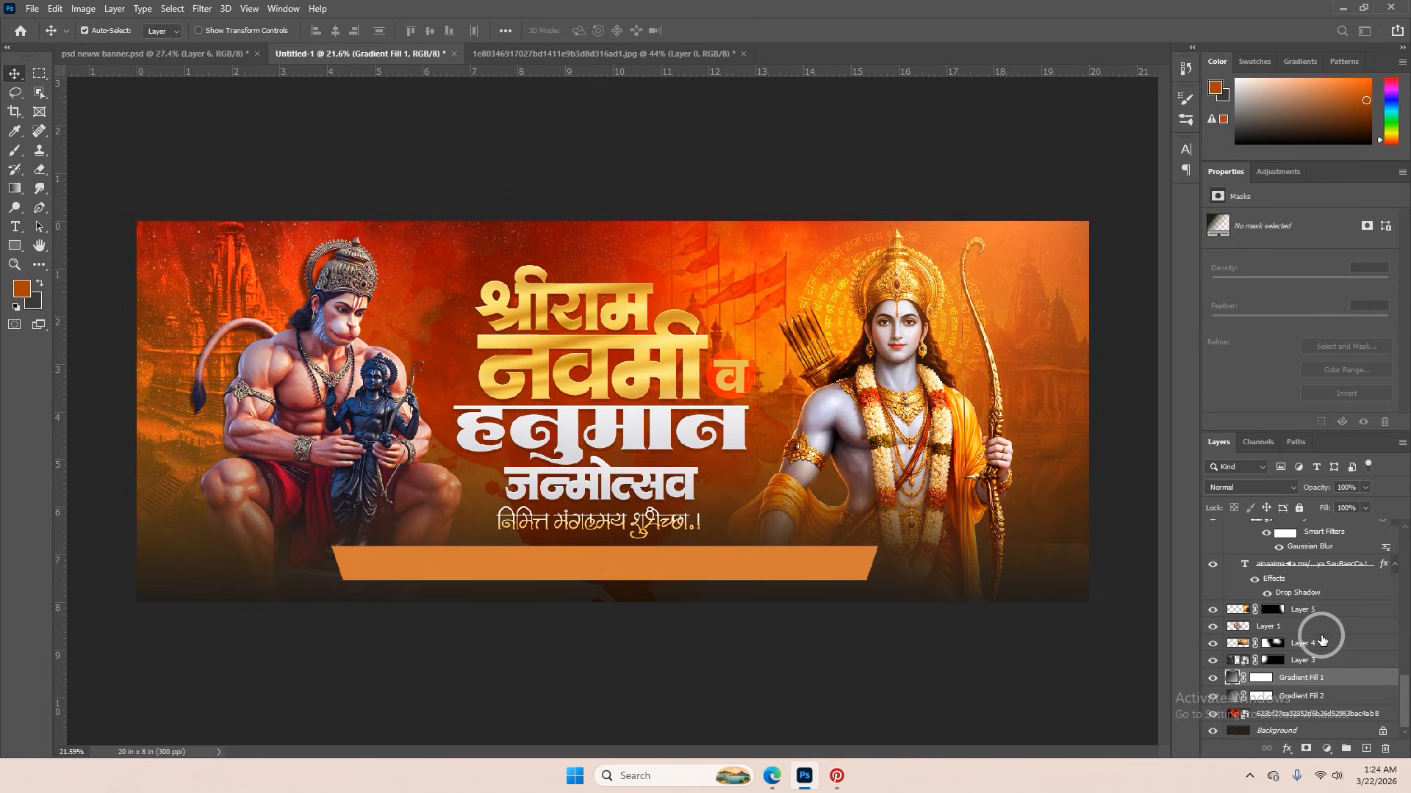
- Add a new layer above Layer 5 and paint a dark brown circle behind the title with a hard brush of about 1237 px
click(1323, 616)
click(1365, 748)
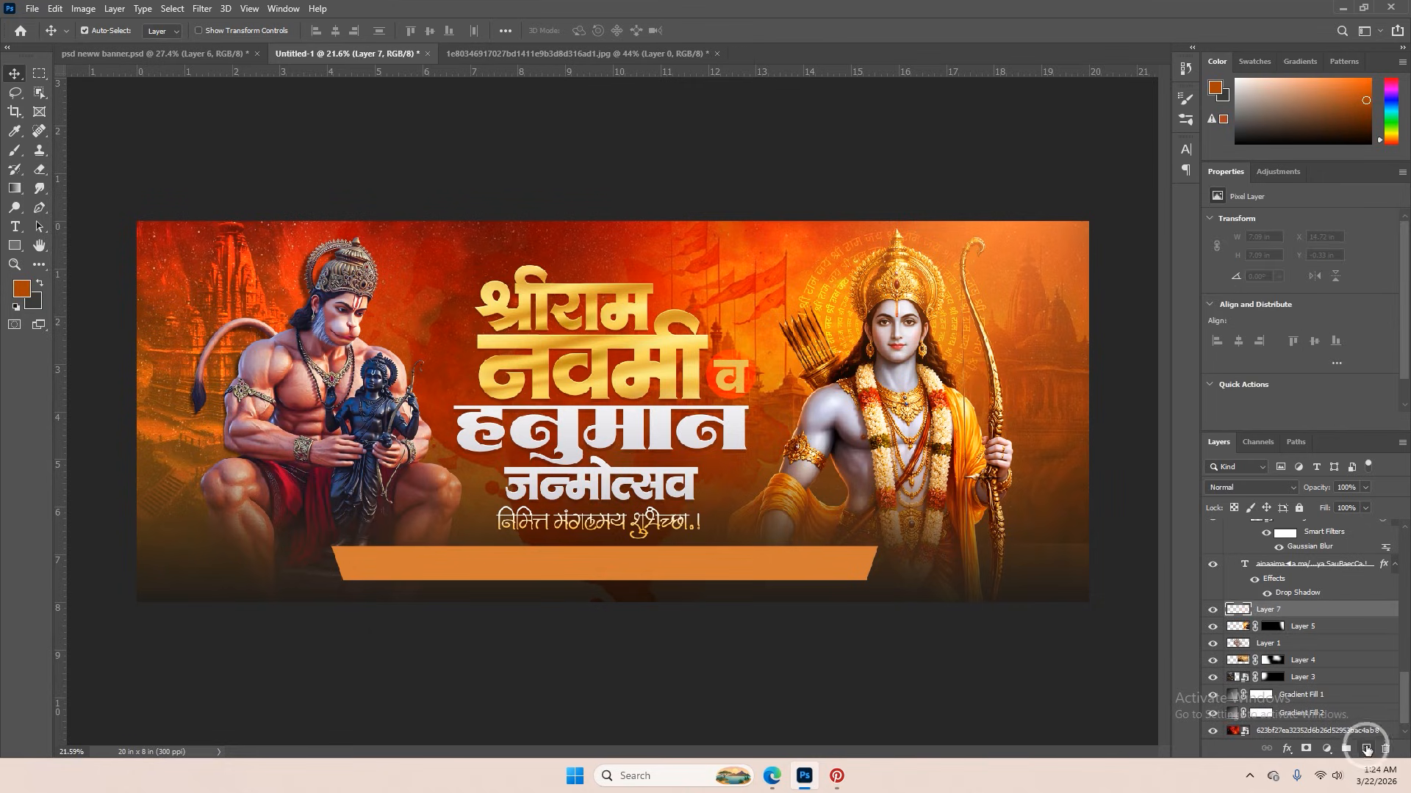
key(b)
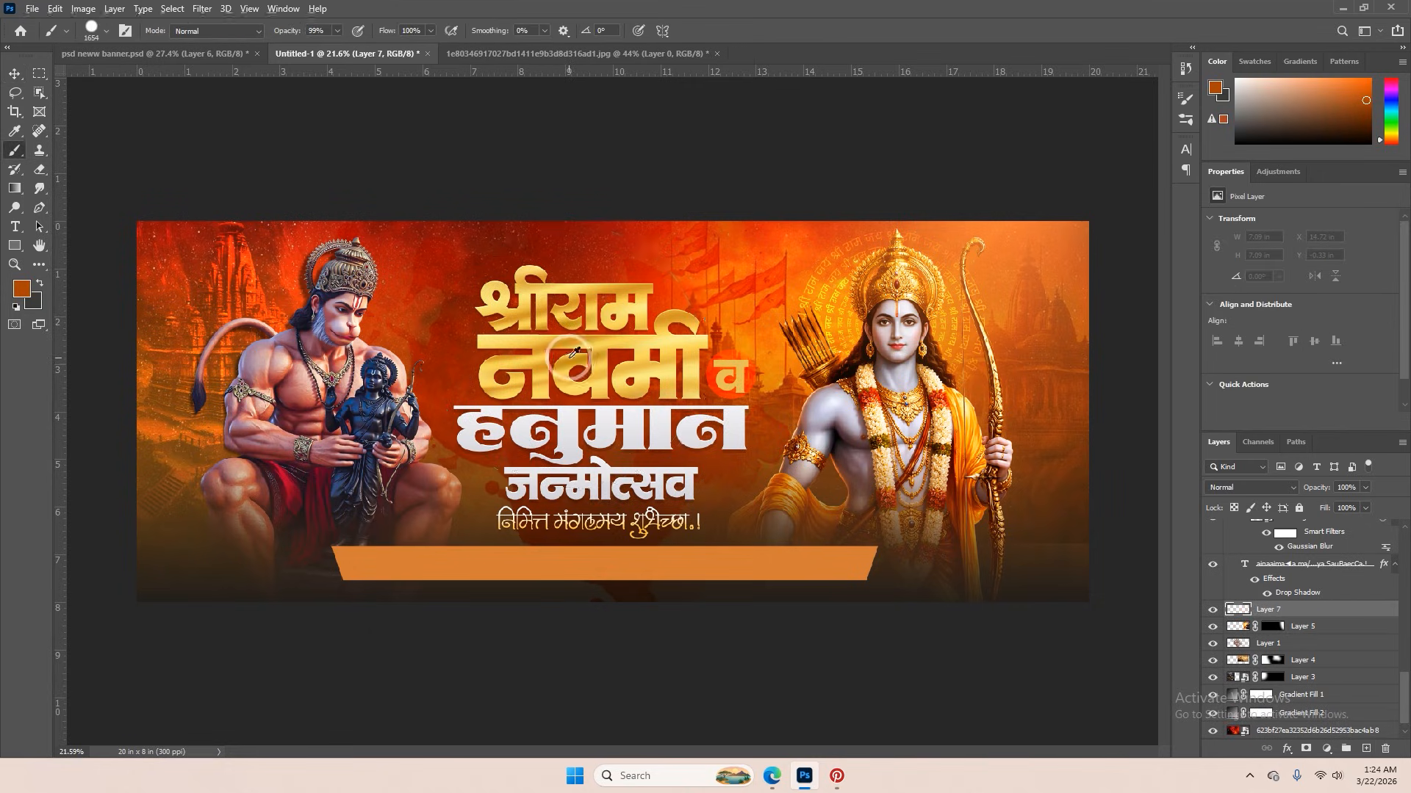
right_click(647, 227)
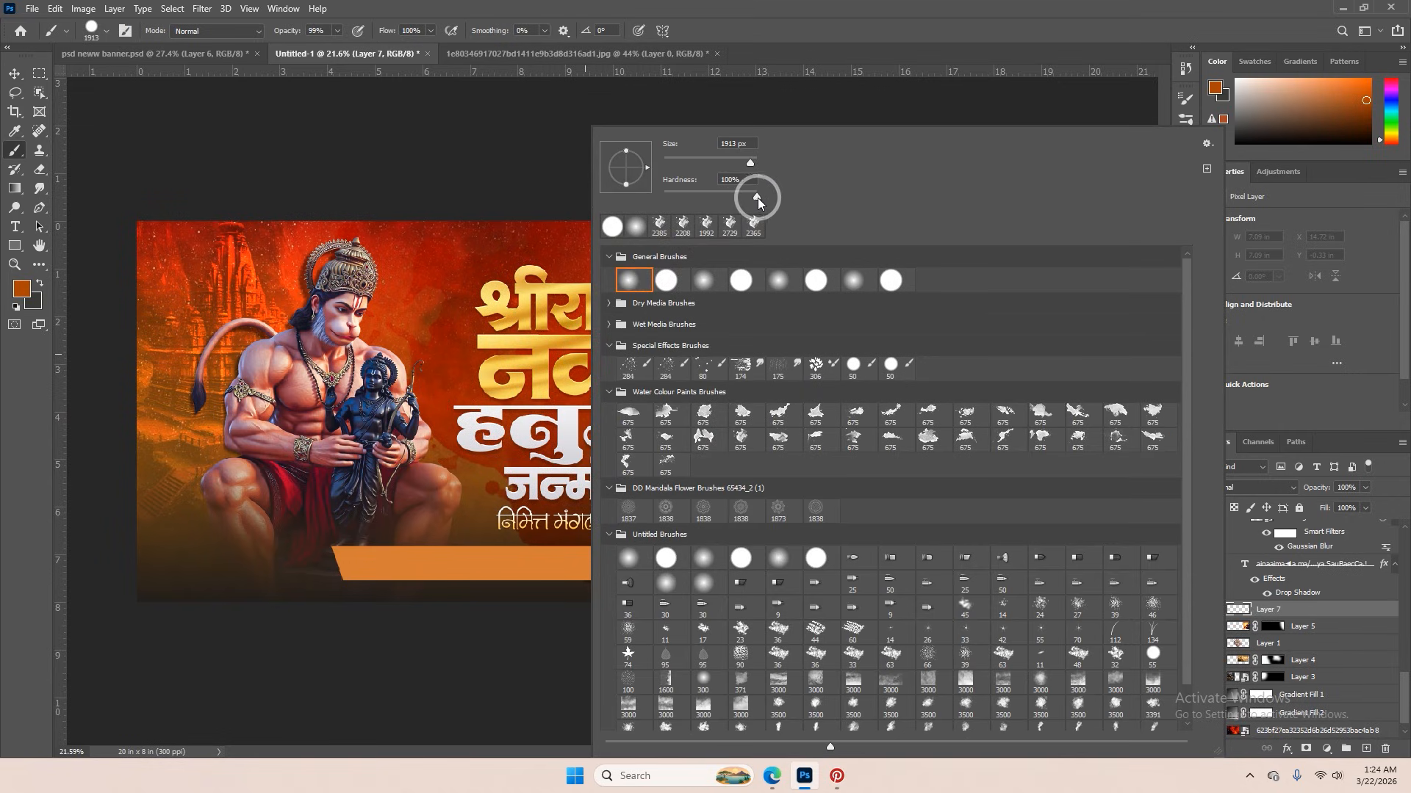
click(588, 352)
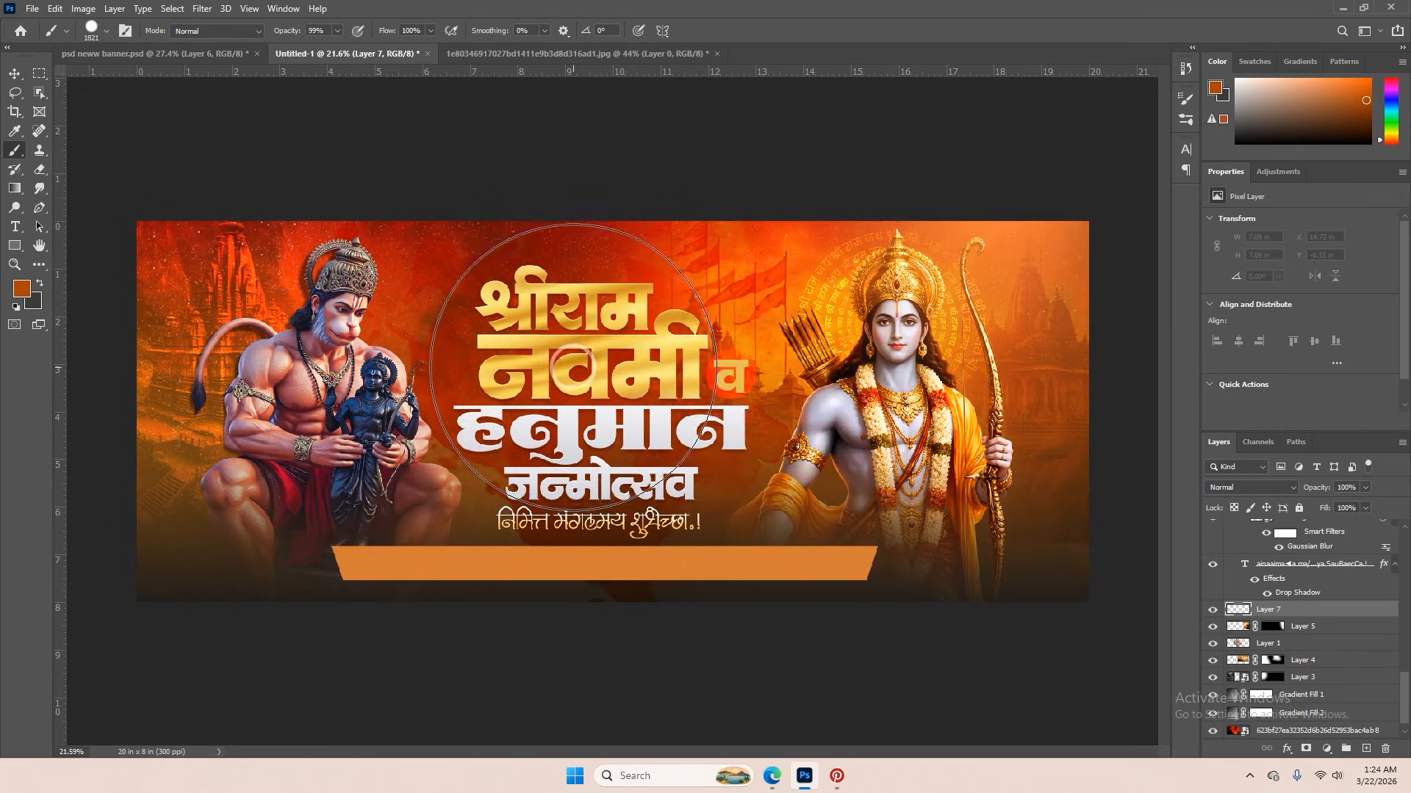
click(1365, 123)
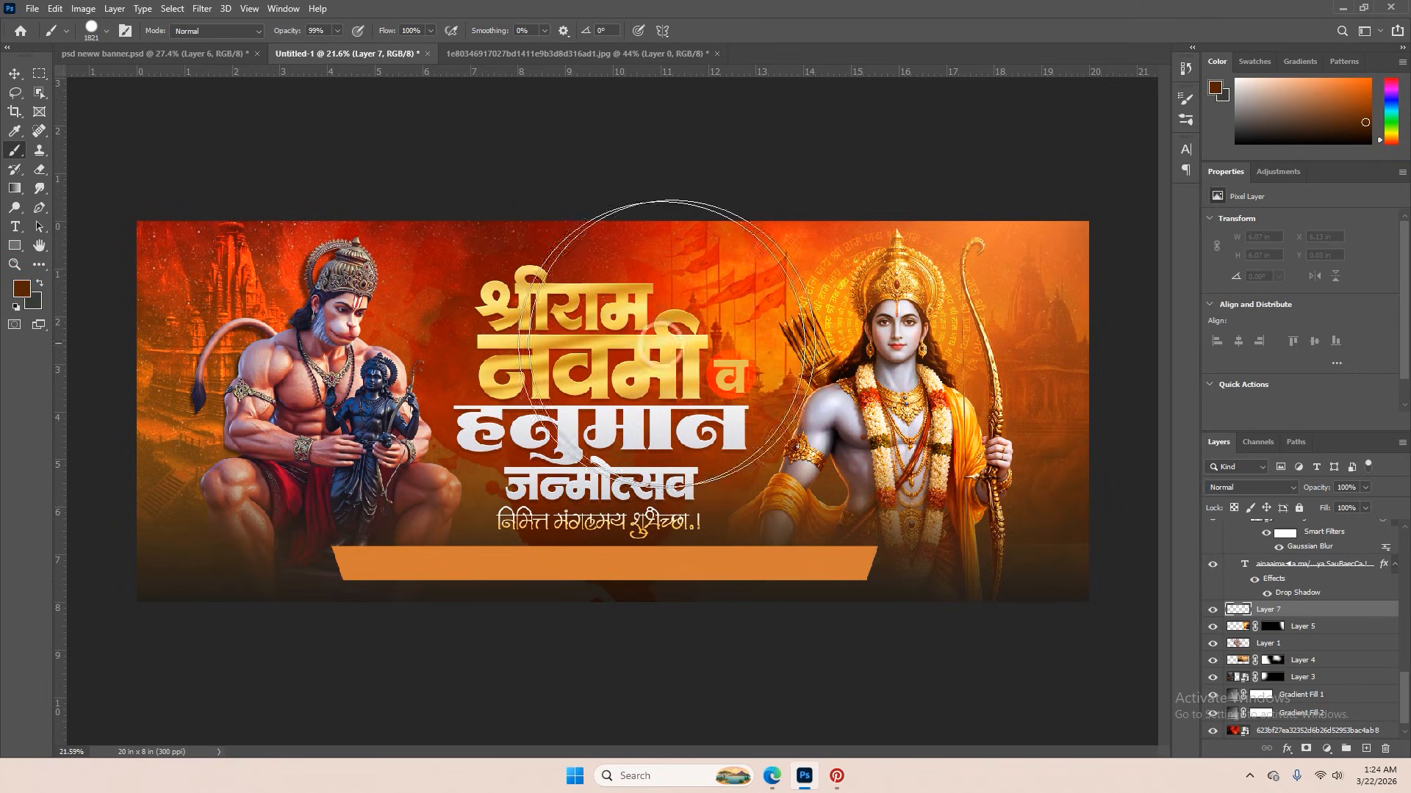
drag(569, 364, 542, 360)
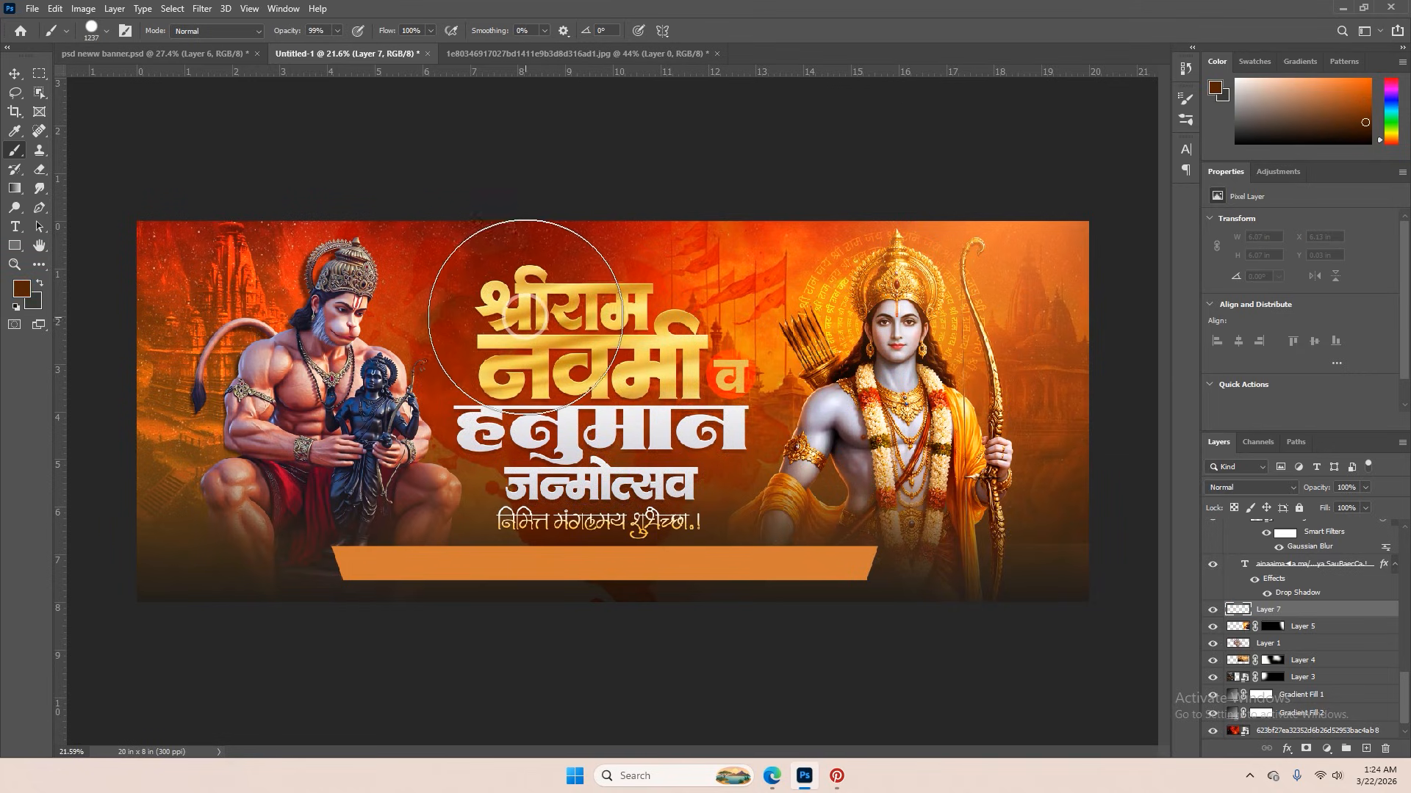
click(525, 317)
- Set the brown circle layer's blend mode to Soft Light and its opacity to 47%
click(1254, 488)
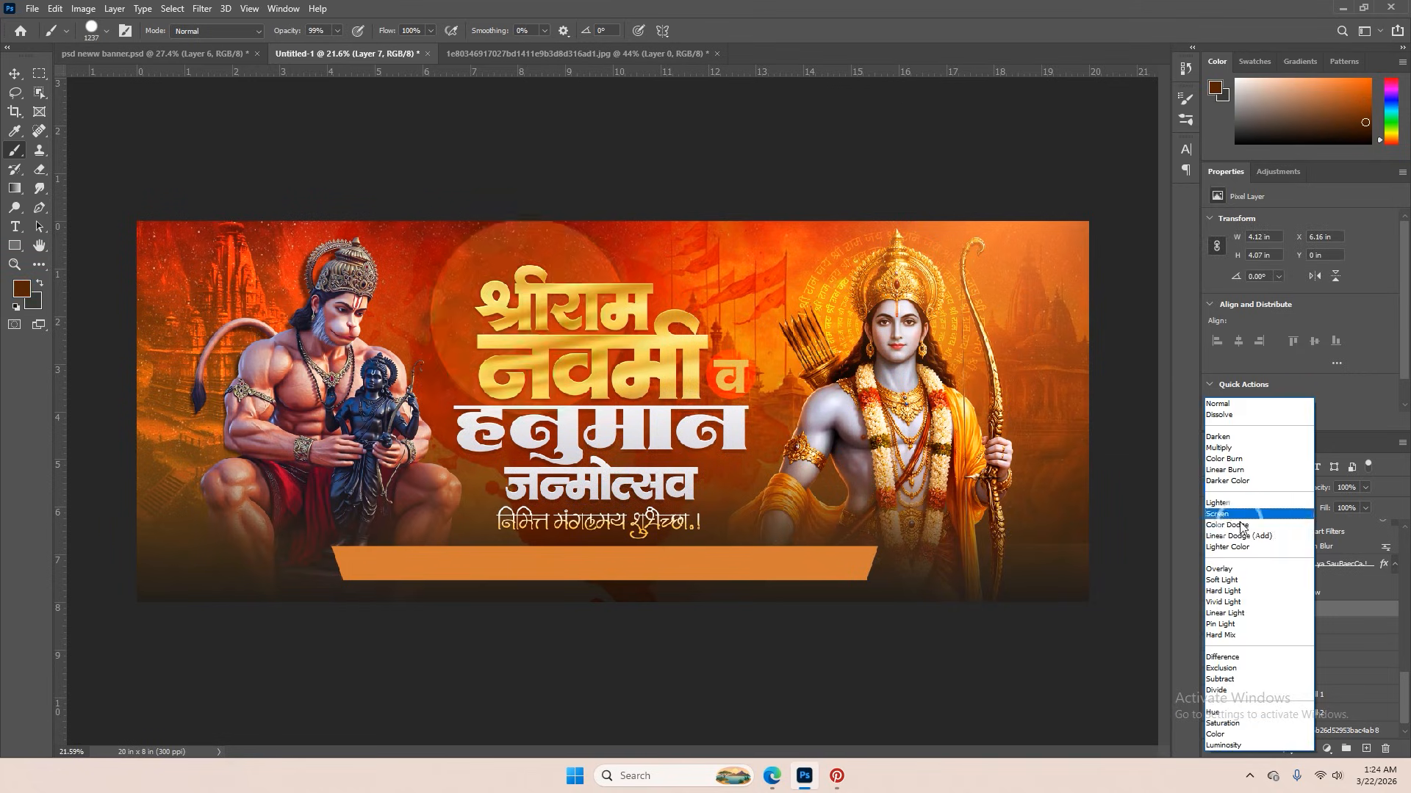
click(1232, 581)
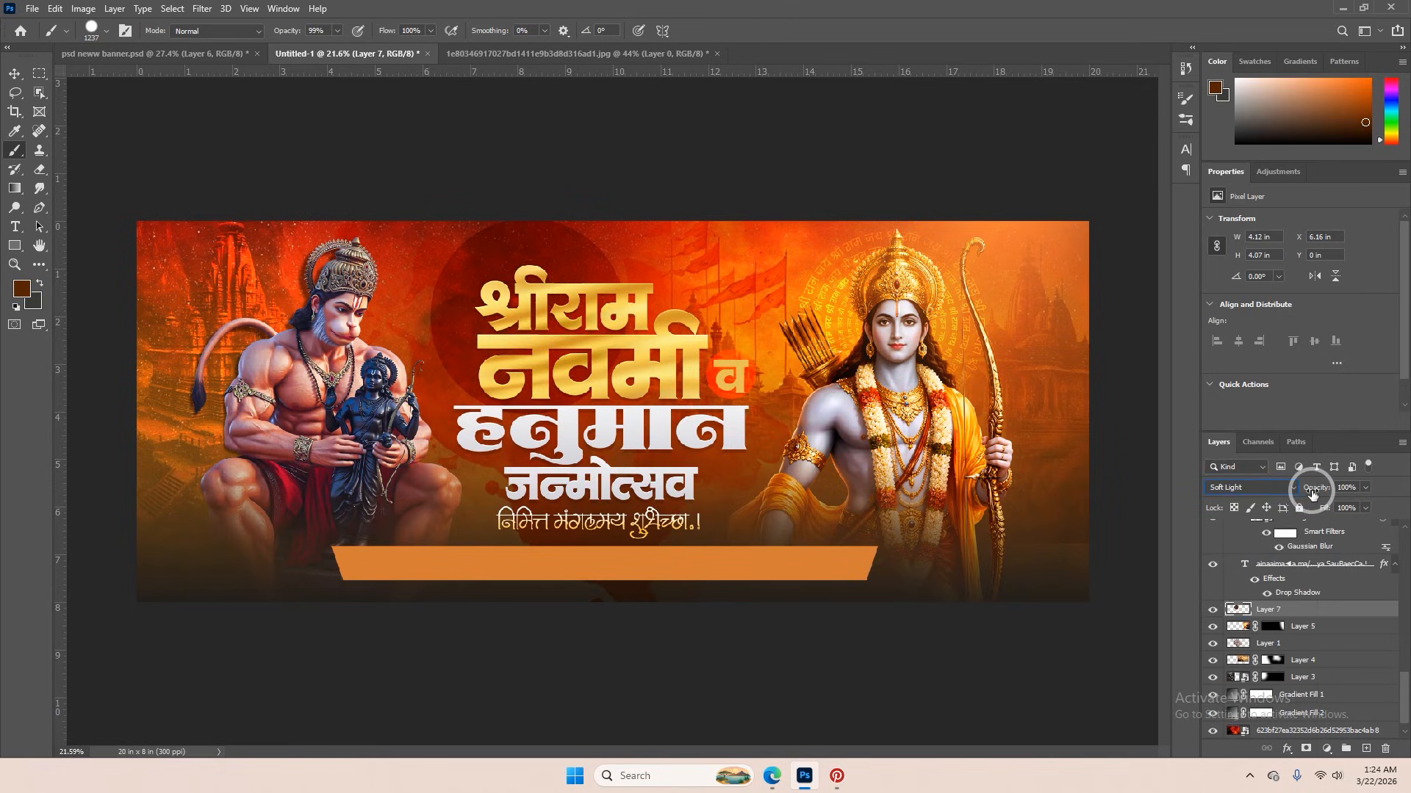
drag(1292, 490, 1311, 490)
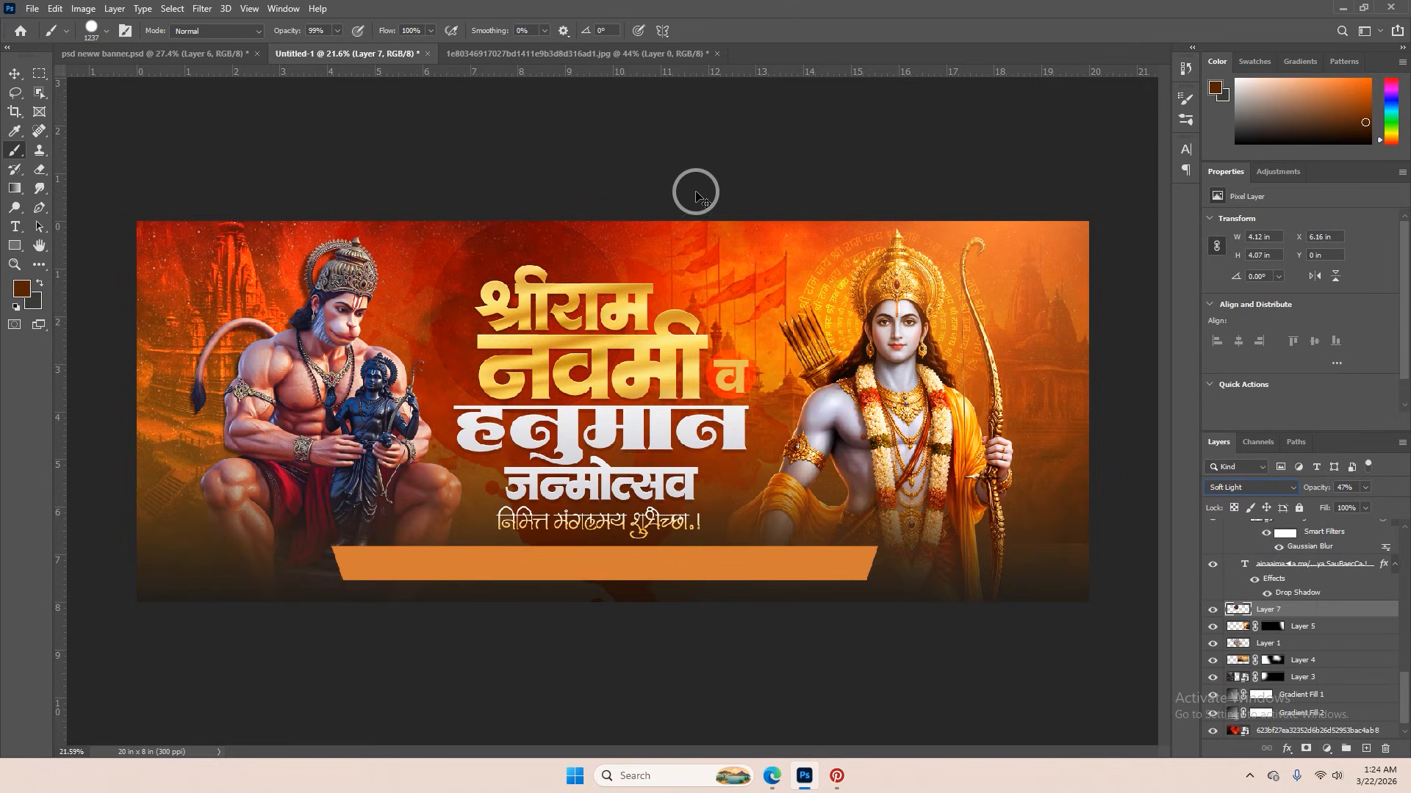
- Move the circle behind the title to about X 6.39 in, Y 0.43 in and check it in the composition
key(ctrl+t)
click(727, 30)
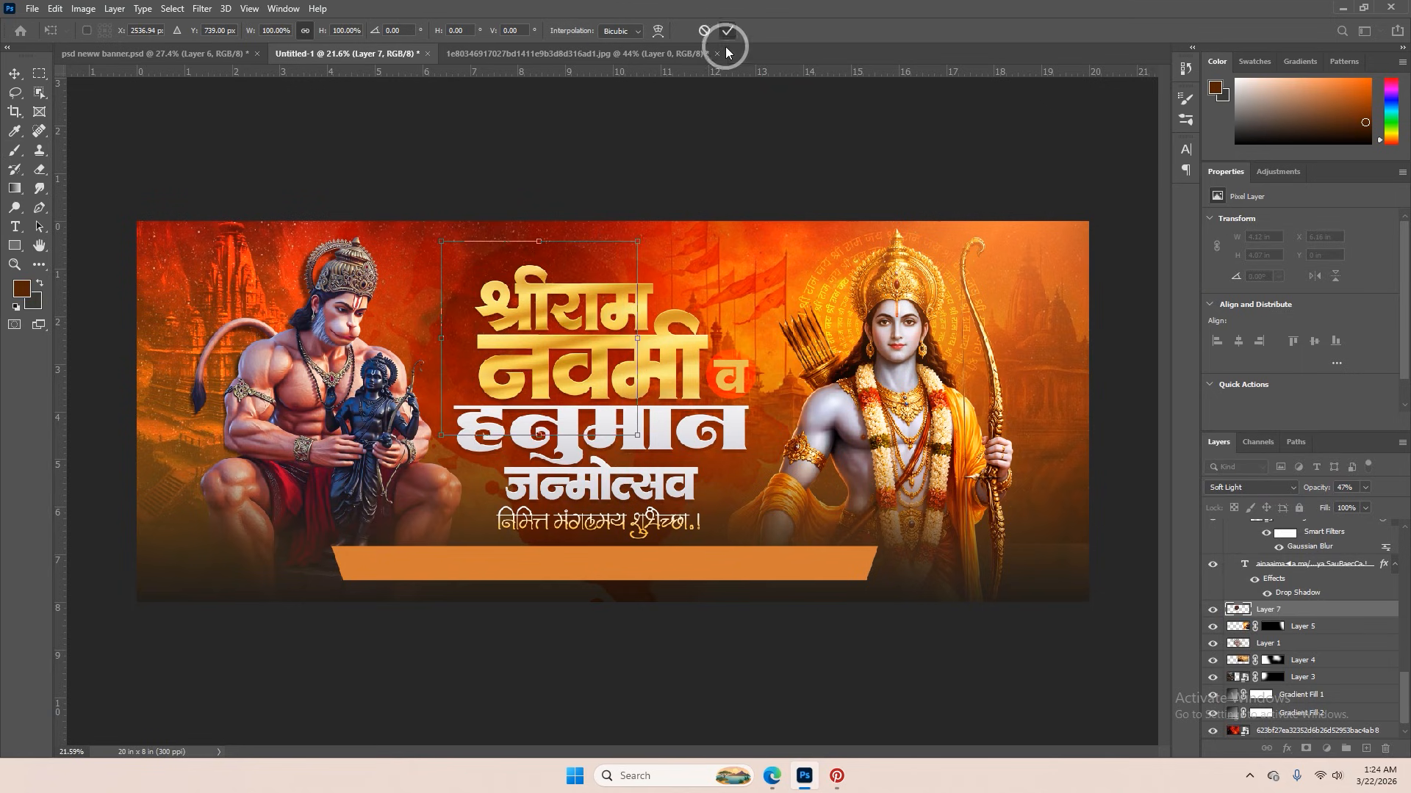
scroll(598, 173, up, 4)
click(10, 81)
scroll(611, 283, down, 4)
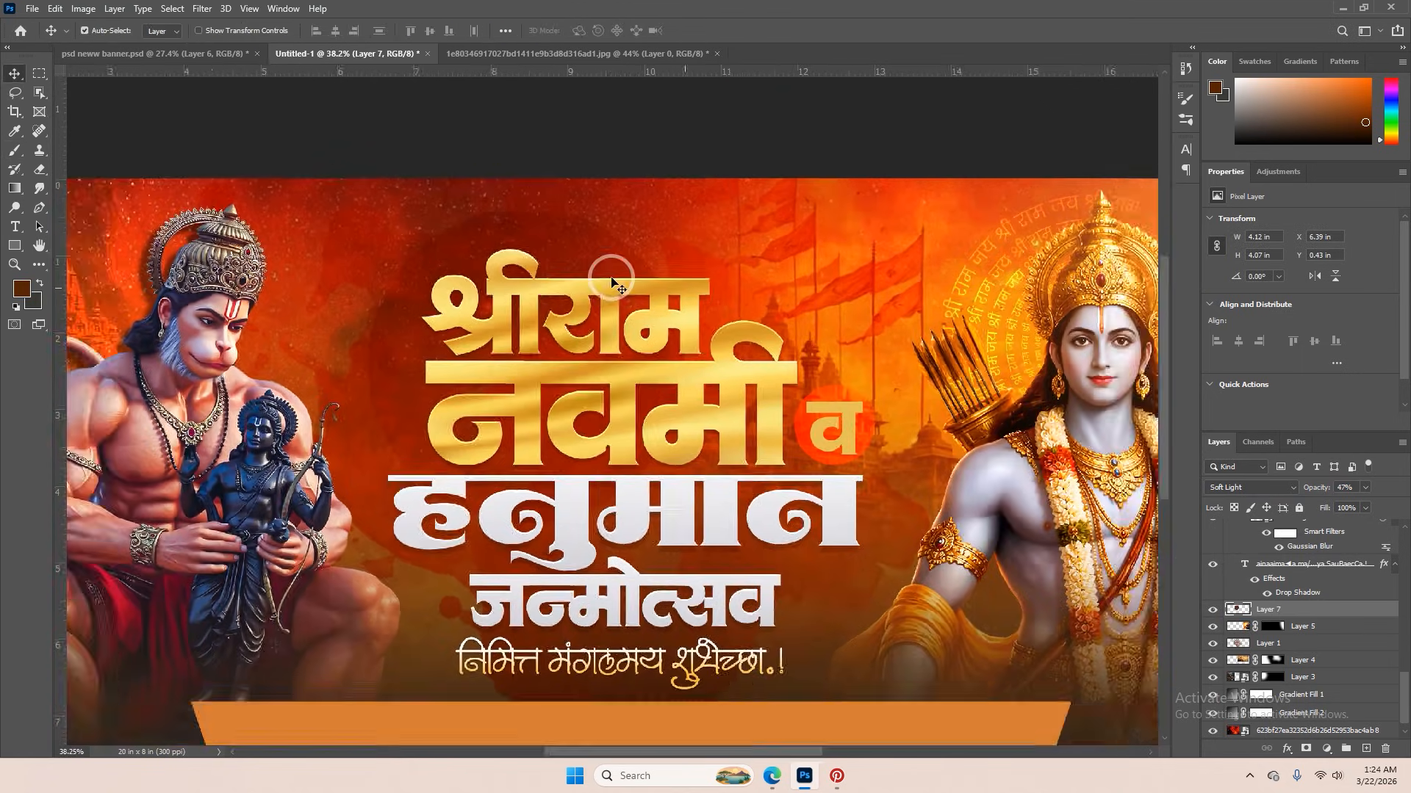
scroll(542, 327, up, 1)
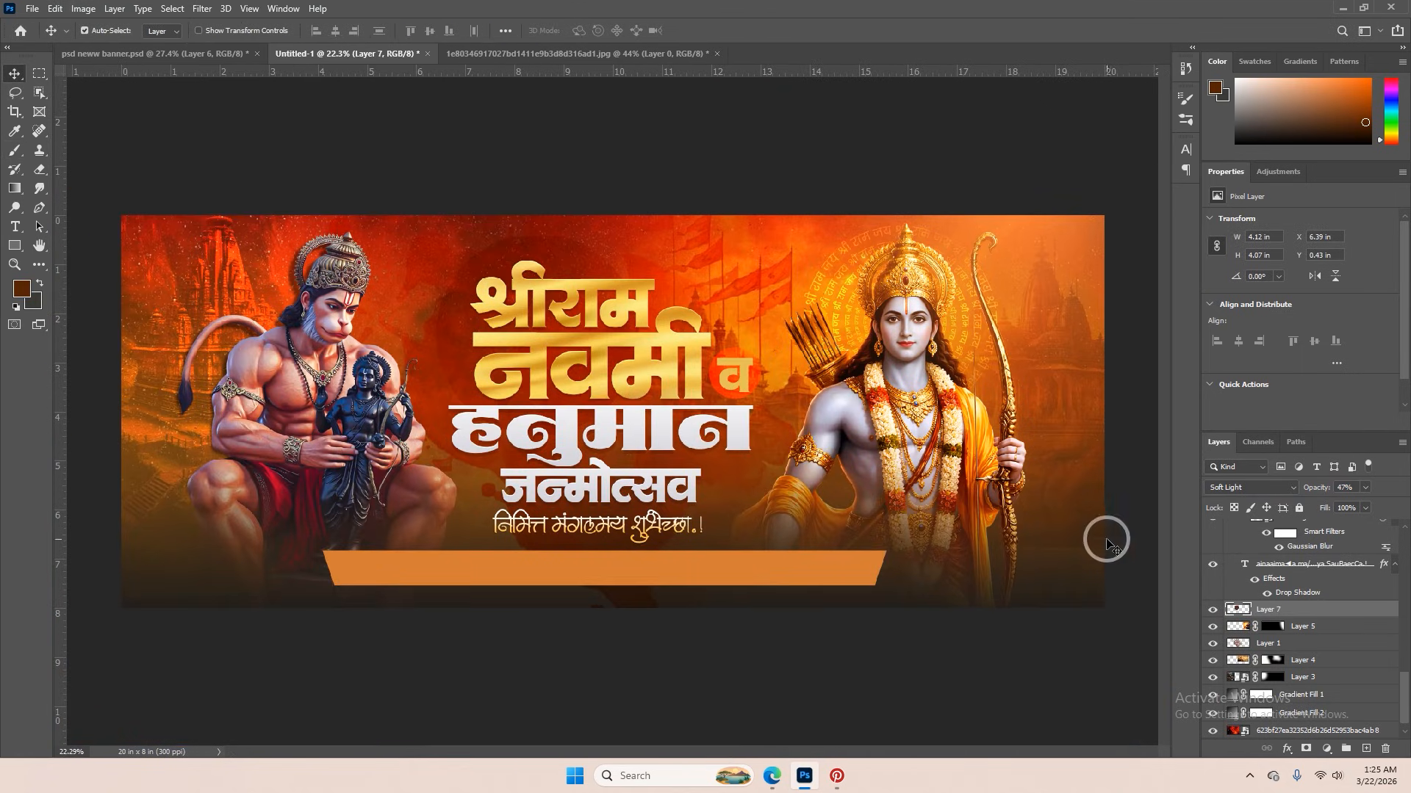
- Place the red cloth image "clothhhh (1)" from the elements folder as an embedded object above Layer 7
click(31, 11)
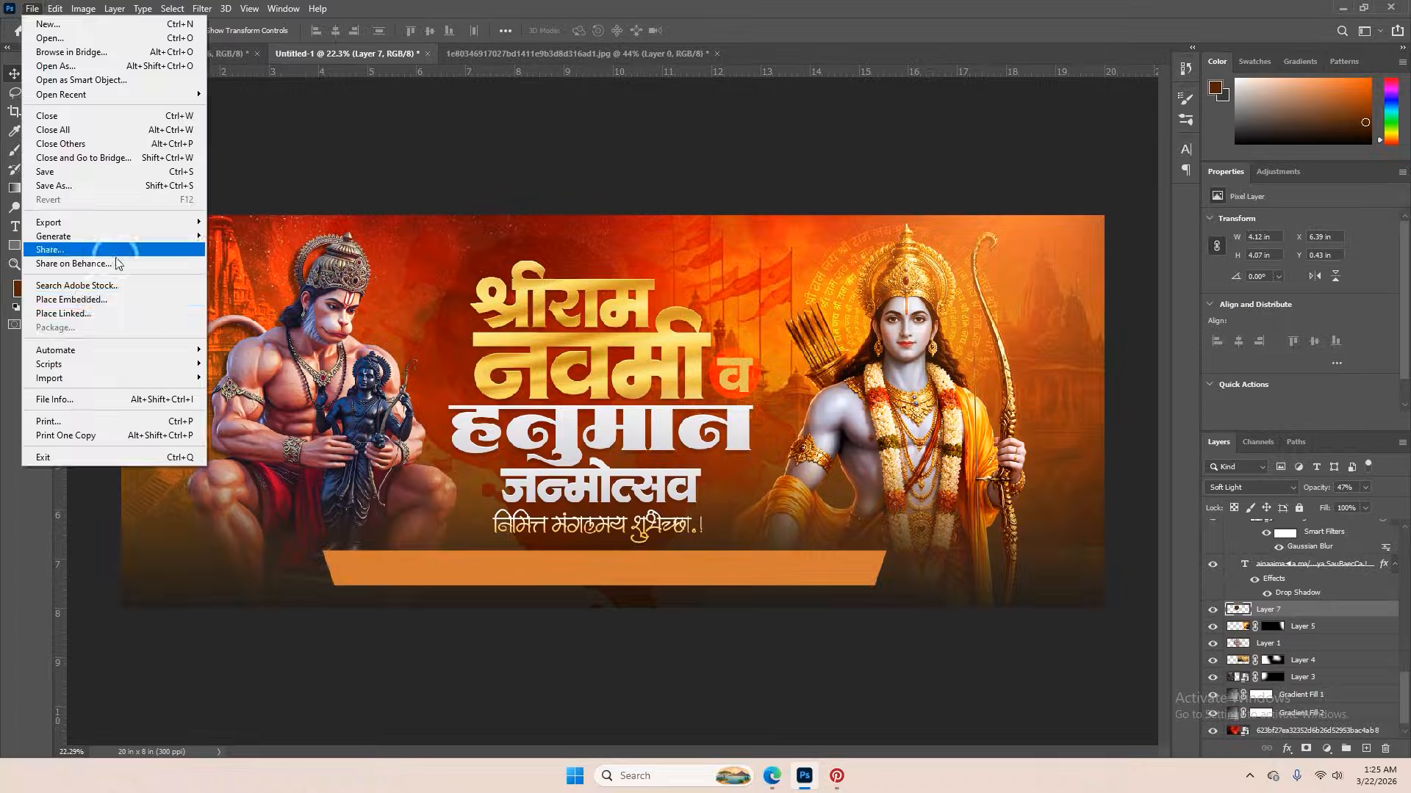
click(104, 300)
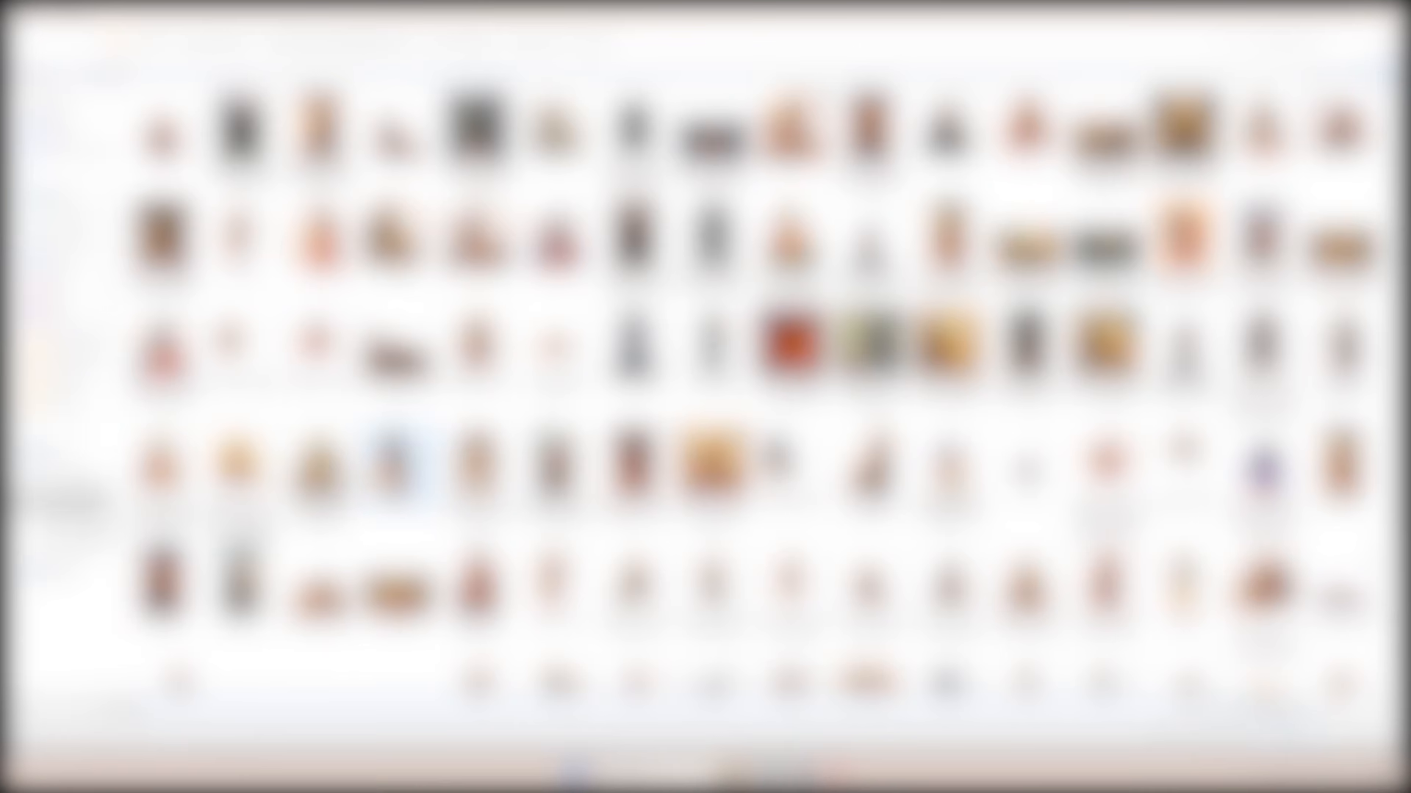
scroll(735, 368, down, 3)
scroll(734, 368, up, 3)
click(90, 43)
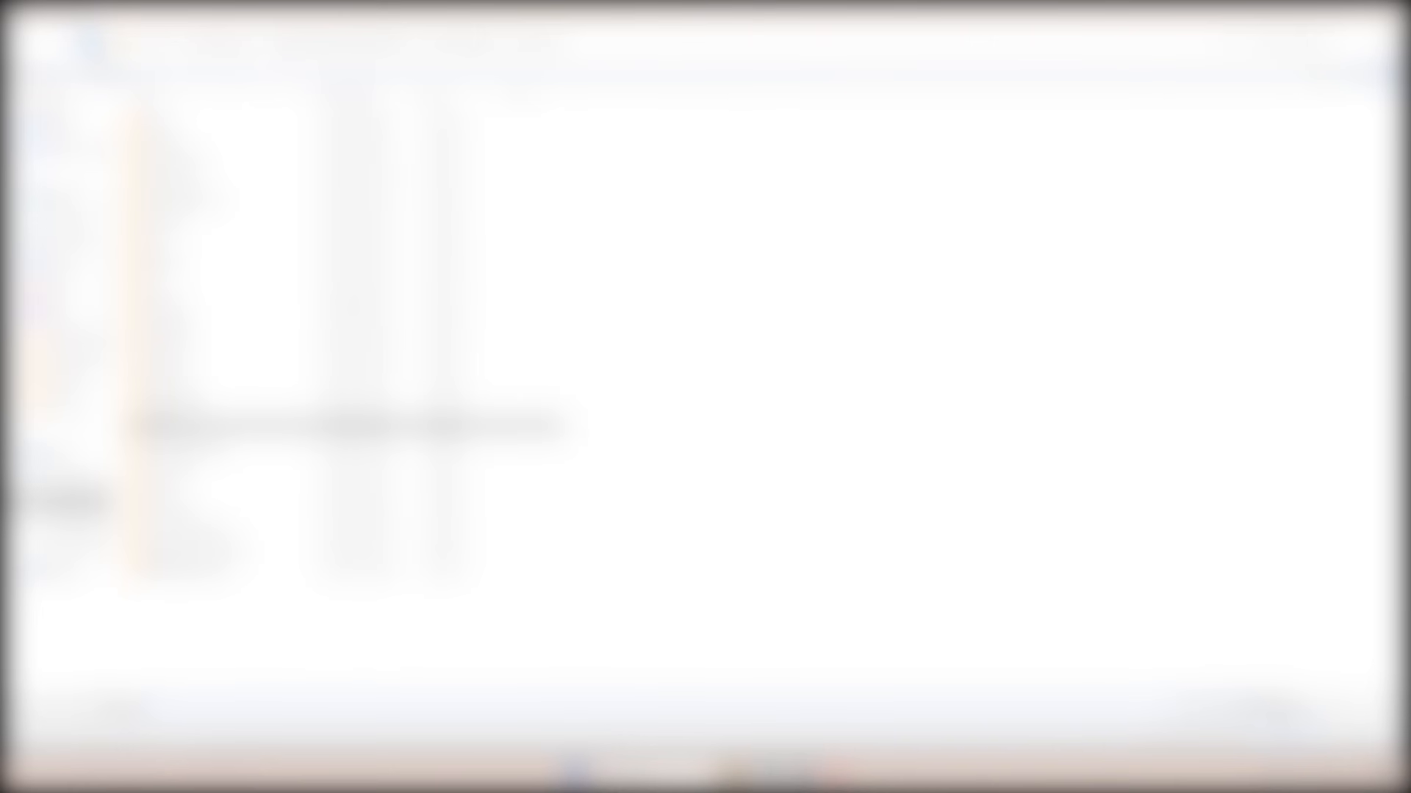
key(Return)
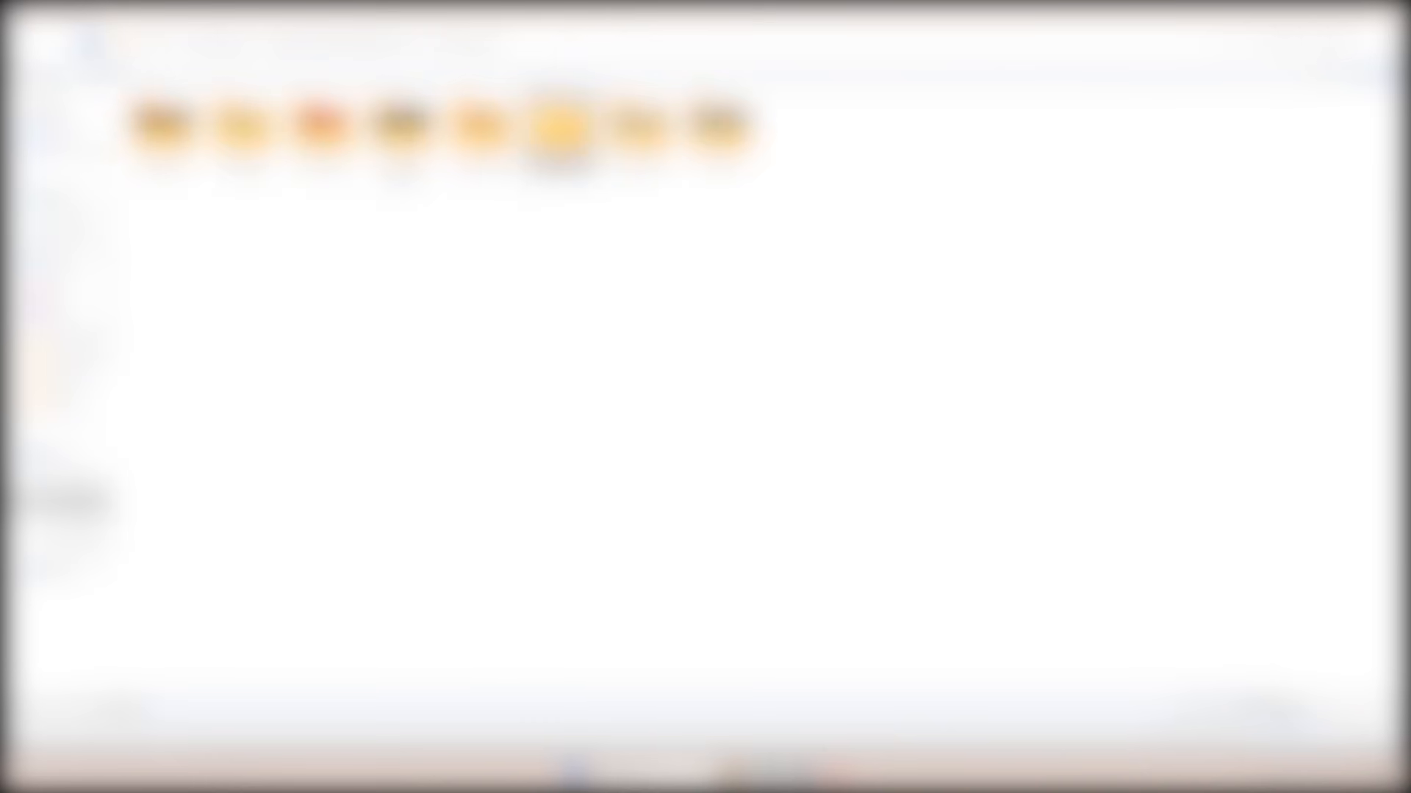
key(Right)
key(Return)
scroll(734, 411, down, 3)
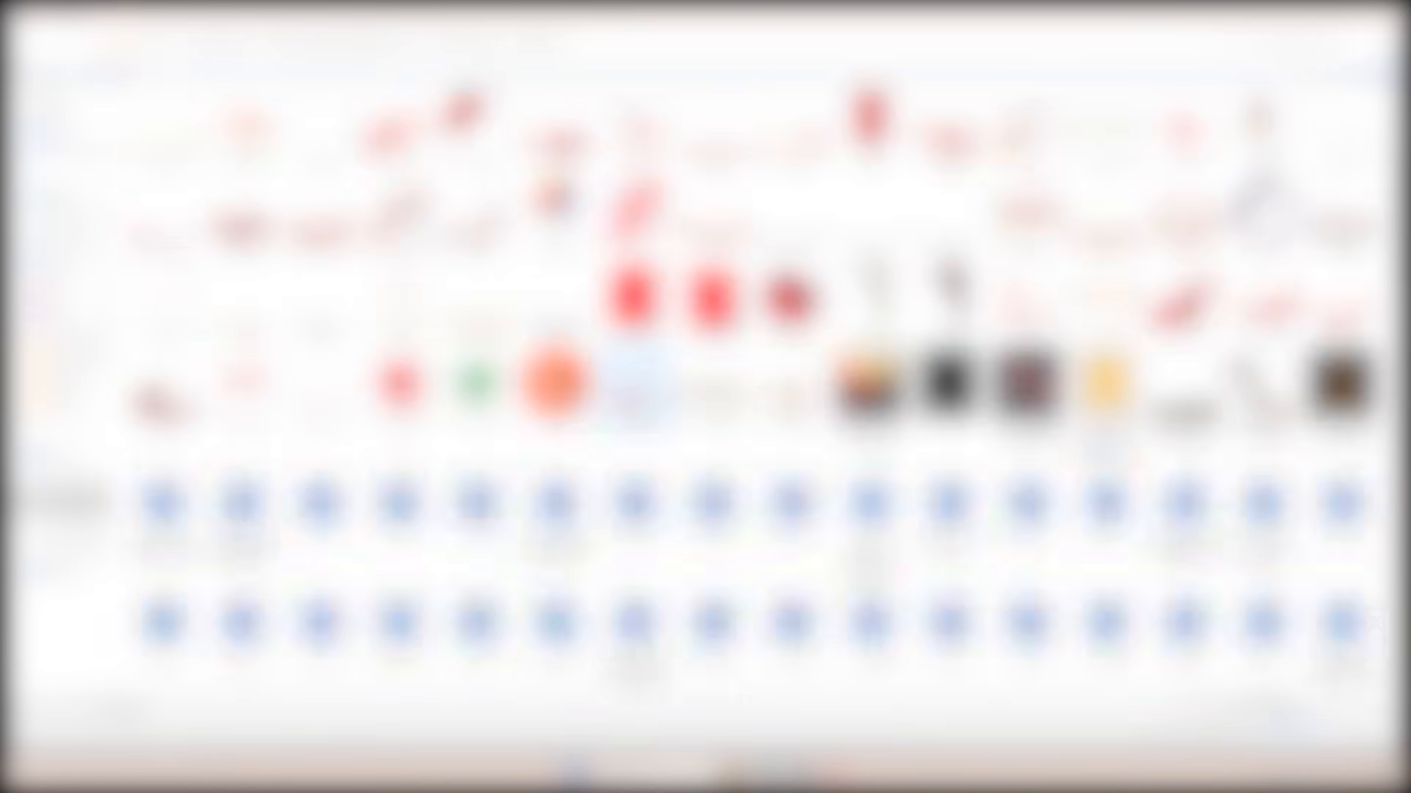
scroll(735, 411, down, 10)
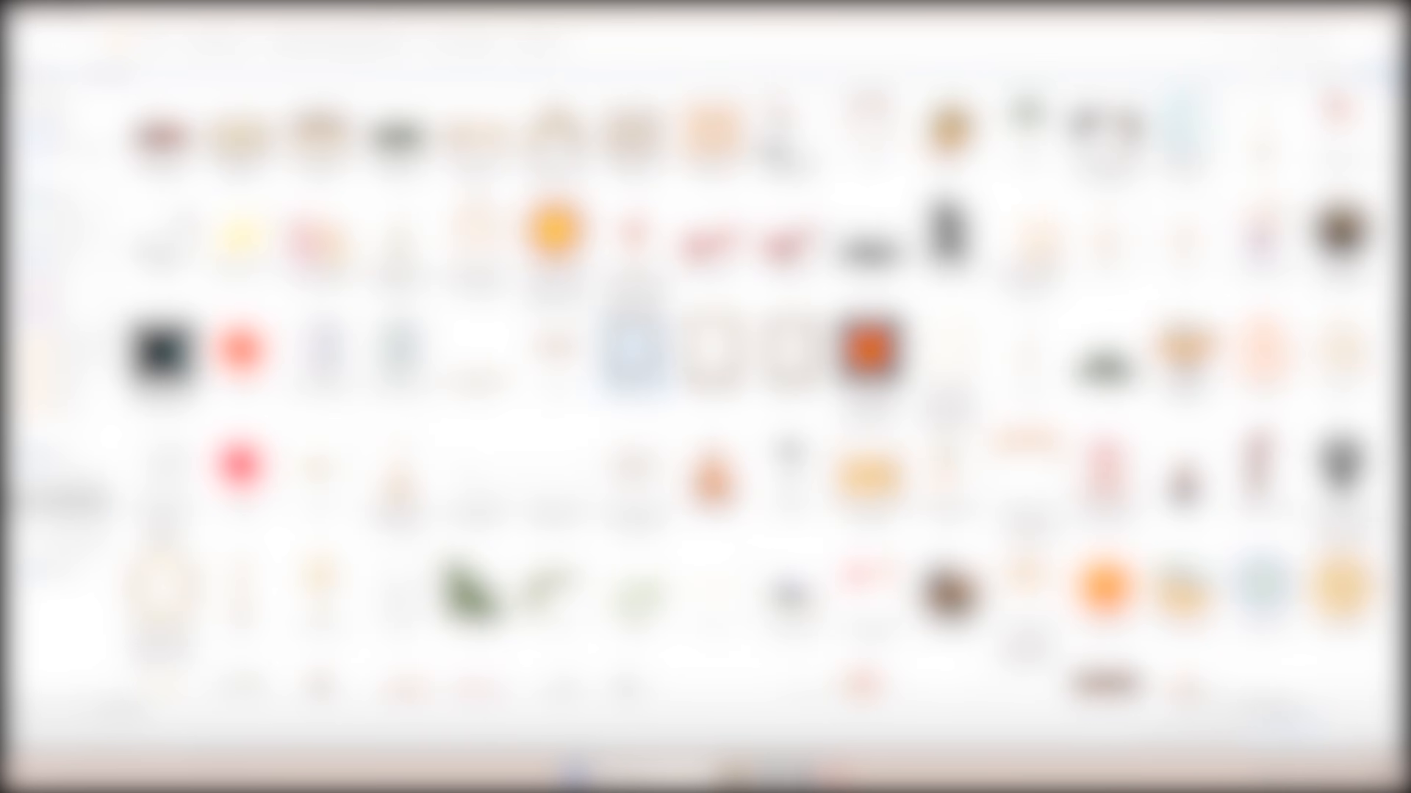
double_click(713, 235)
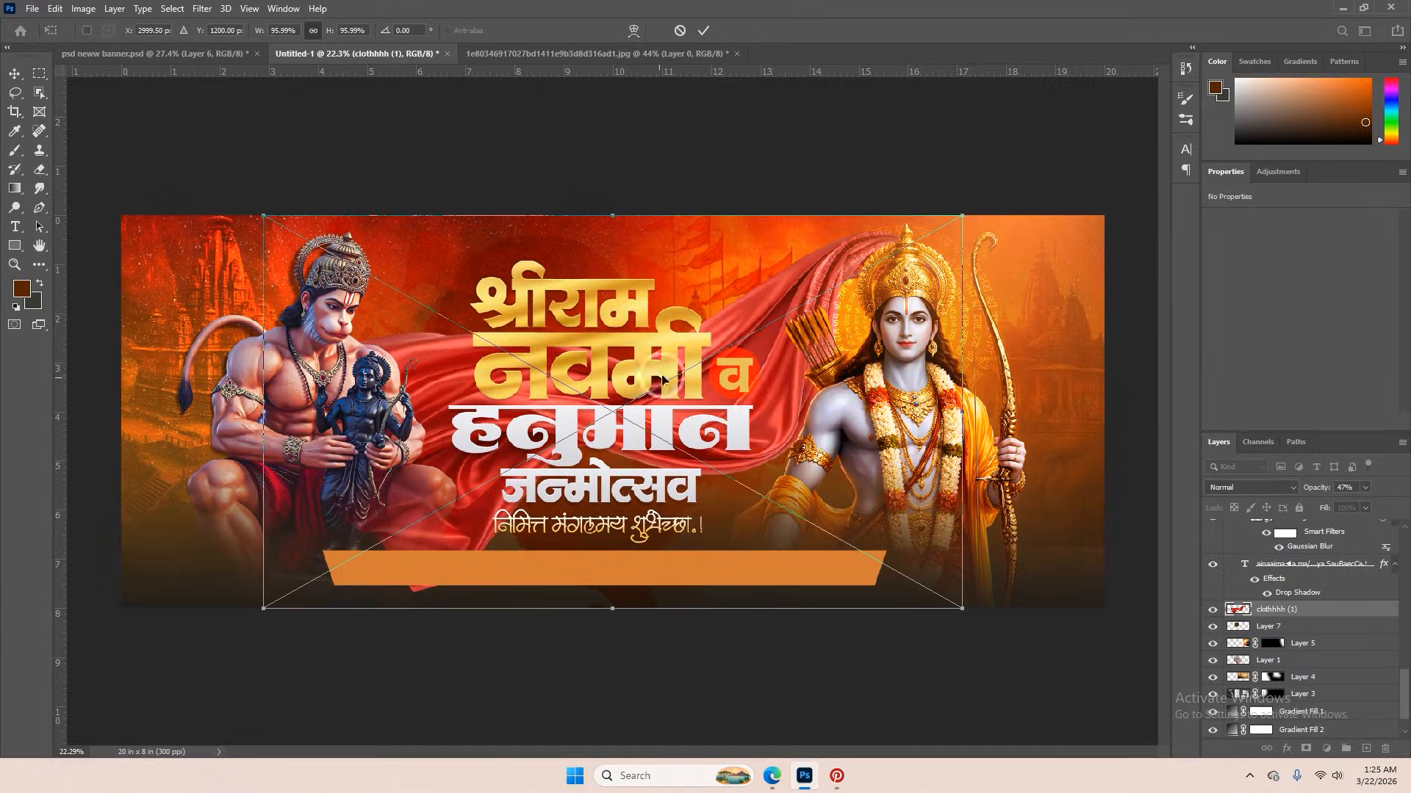
- Rotate the cloth to about -105.41°, enlarge it to about 134%, and position it behind the title at about X 0.31 in, Y -9.14 in
drag(783, 283, 657, 287)
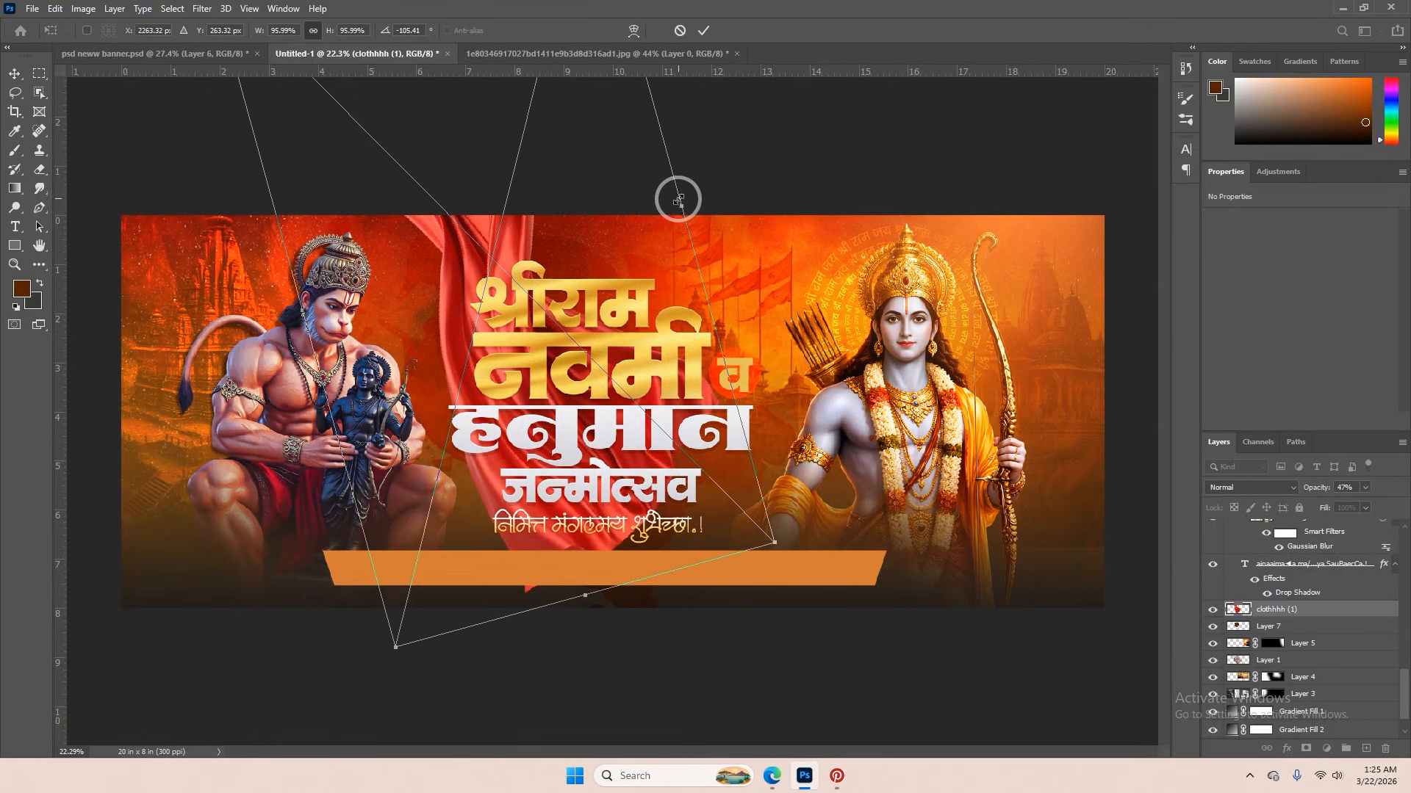
drag(678, 199, 707, 221)
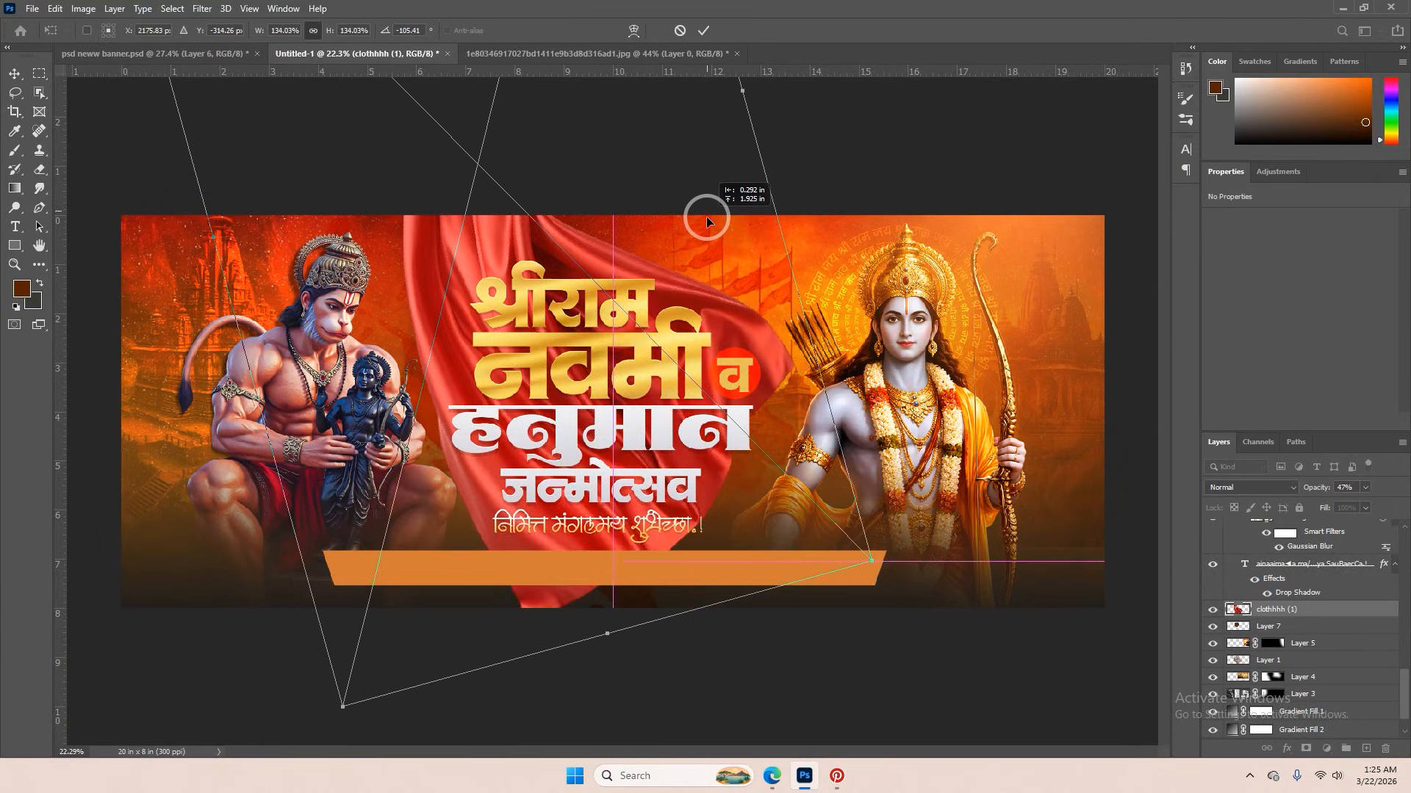
click(703, 30)
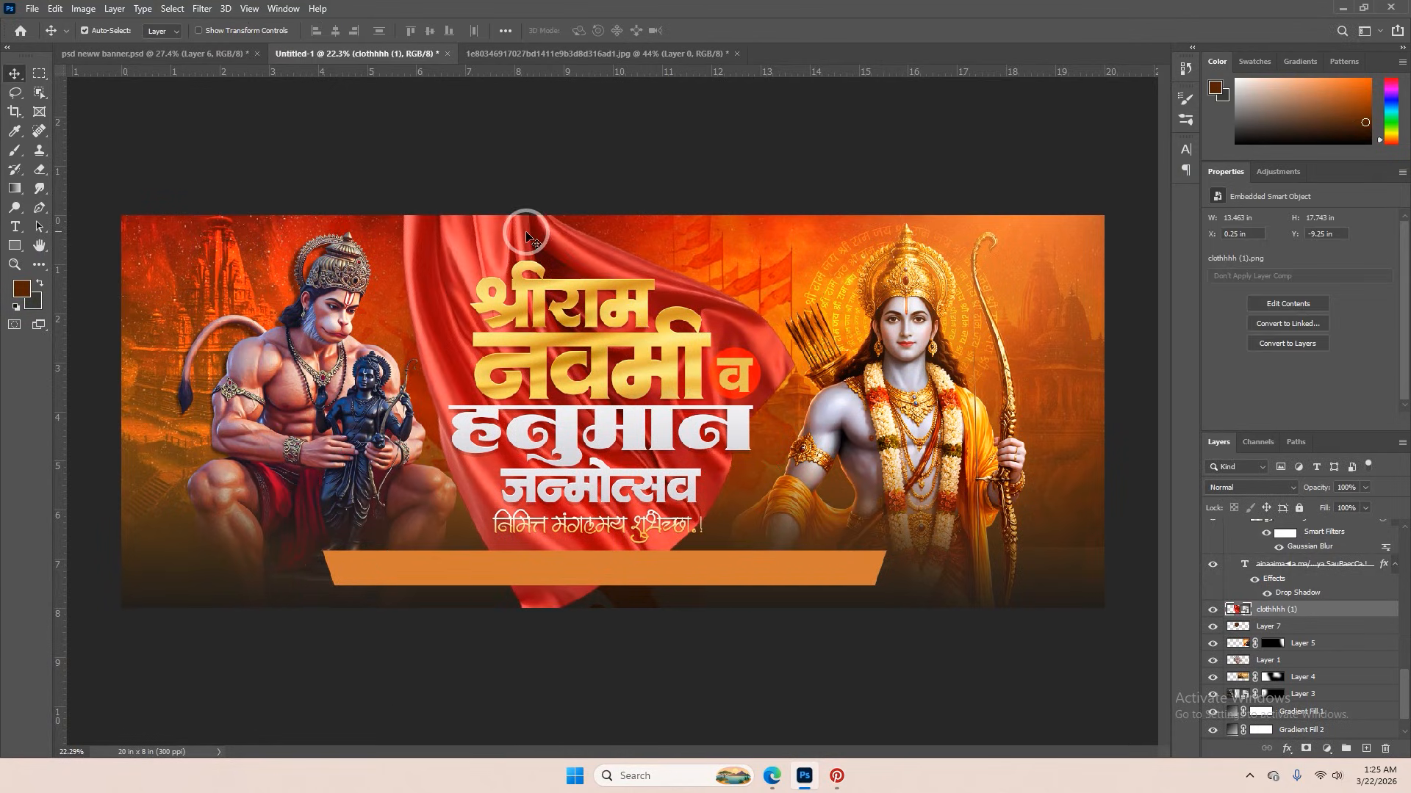
drag(504, 239, 506, 243)
- Shift the cloth's hue to +11 with a Hue/Saturation adjustment
key(ctrl+u)
drag(650, 151, 867, 252)
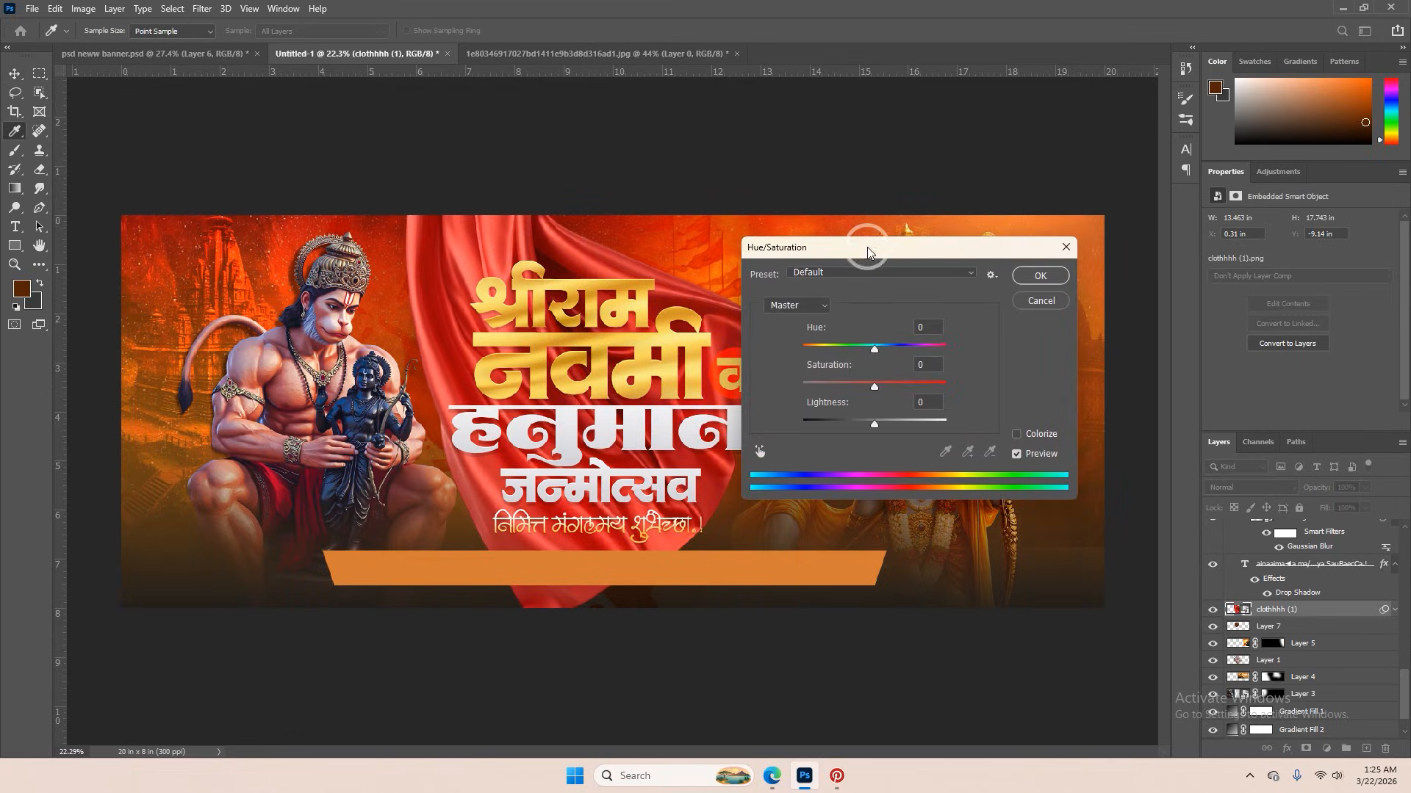
mouse_move(875, 353)
mouse_down()
mouse_move(798, 352)
mouse_move(897, 351)
mouse_move(878, 365)
mouse_up()
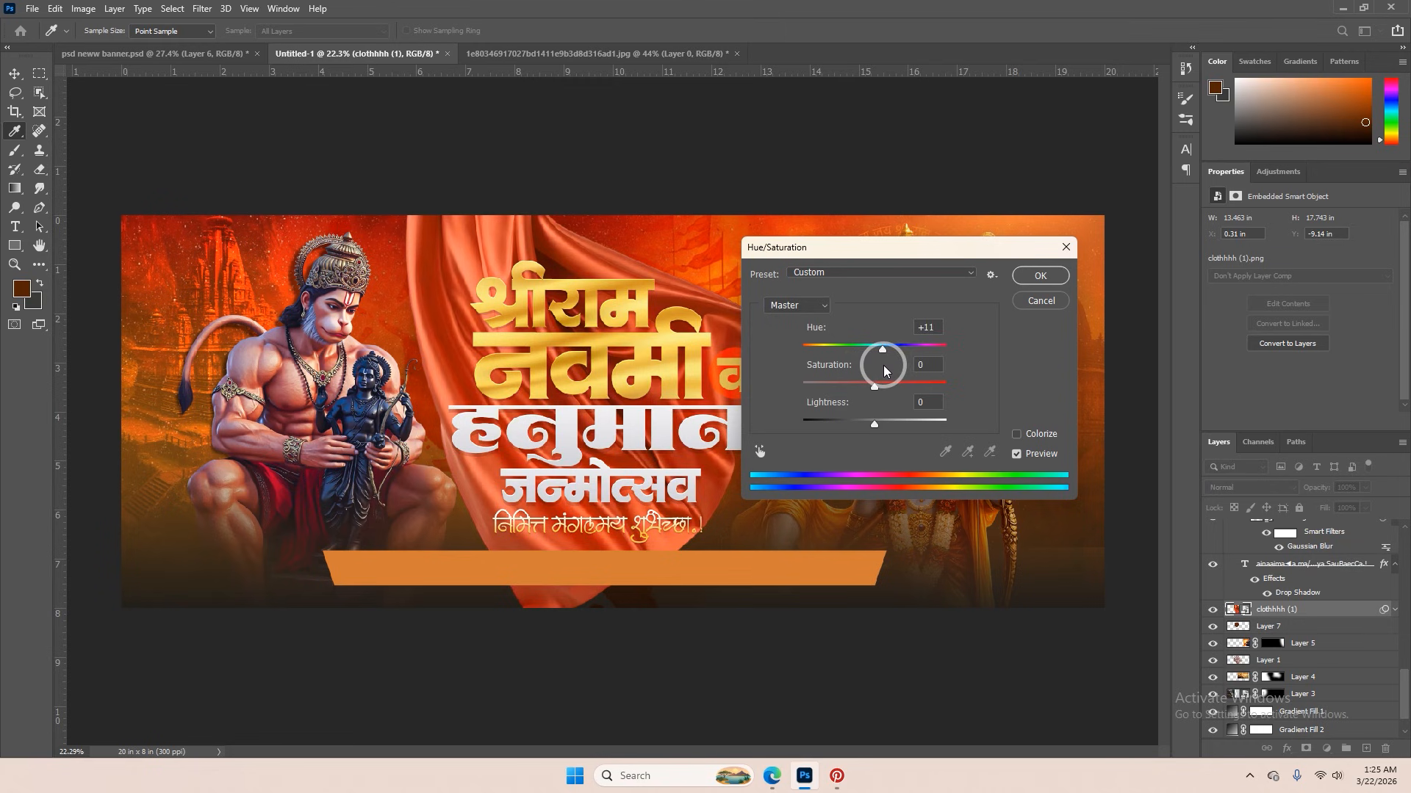
click(1040, 276)
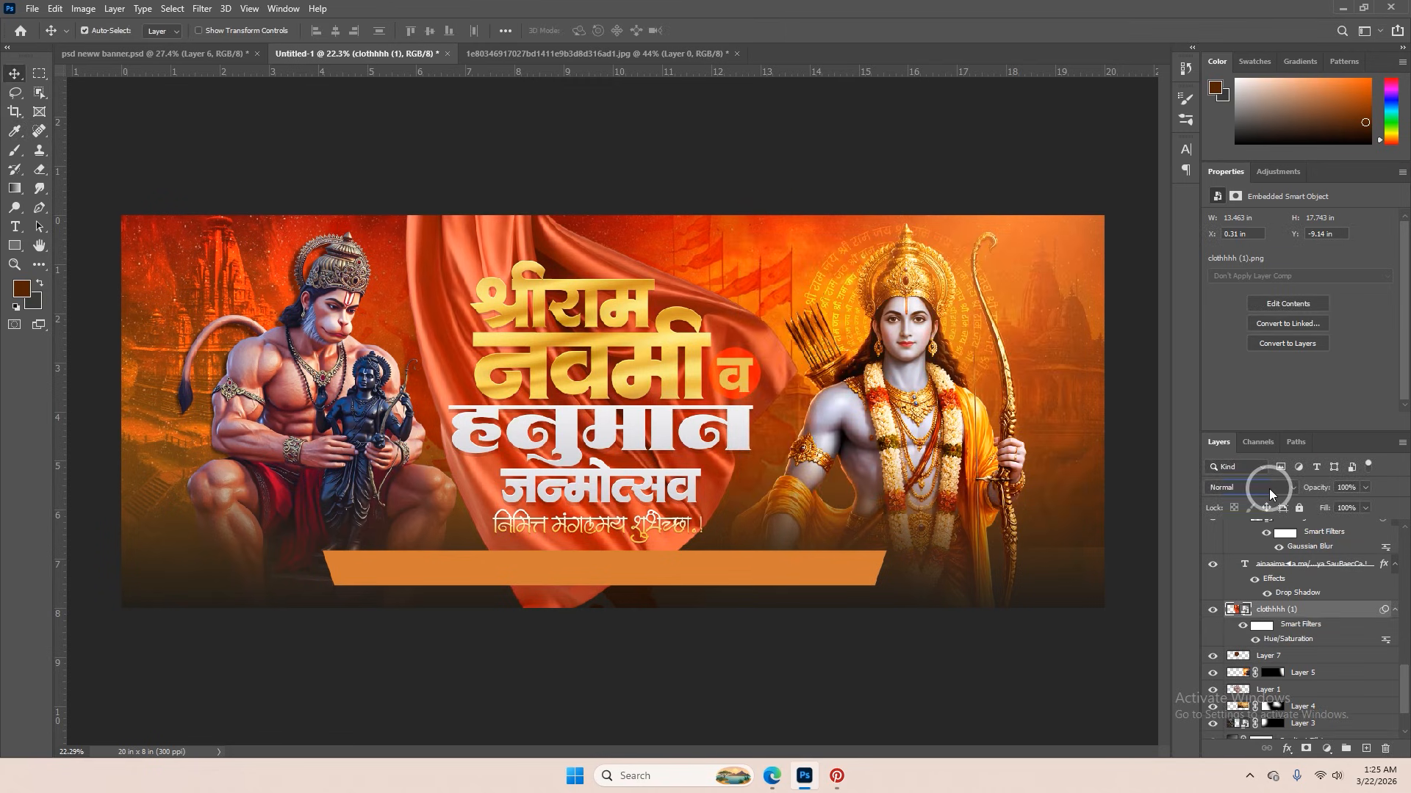
- Set the cloth layer's blend mode to Hard Light and its opacity to 79%
click(1268, 488)
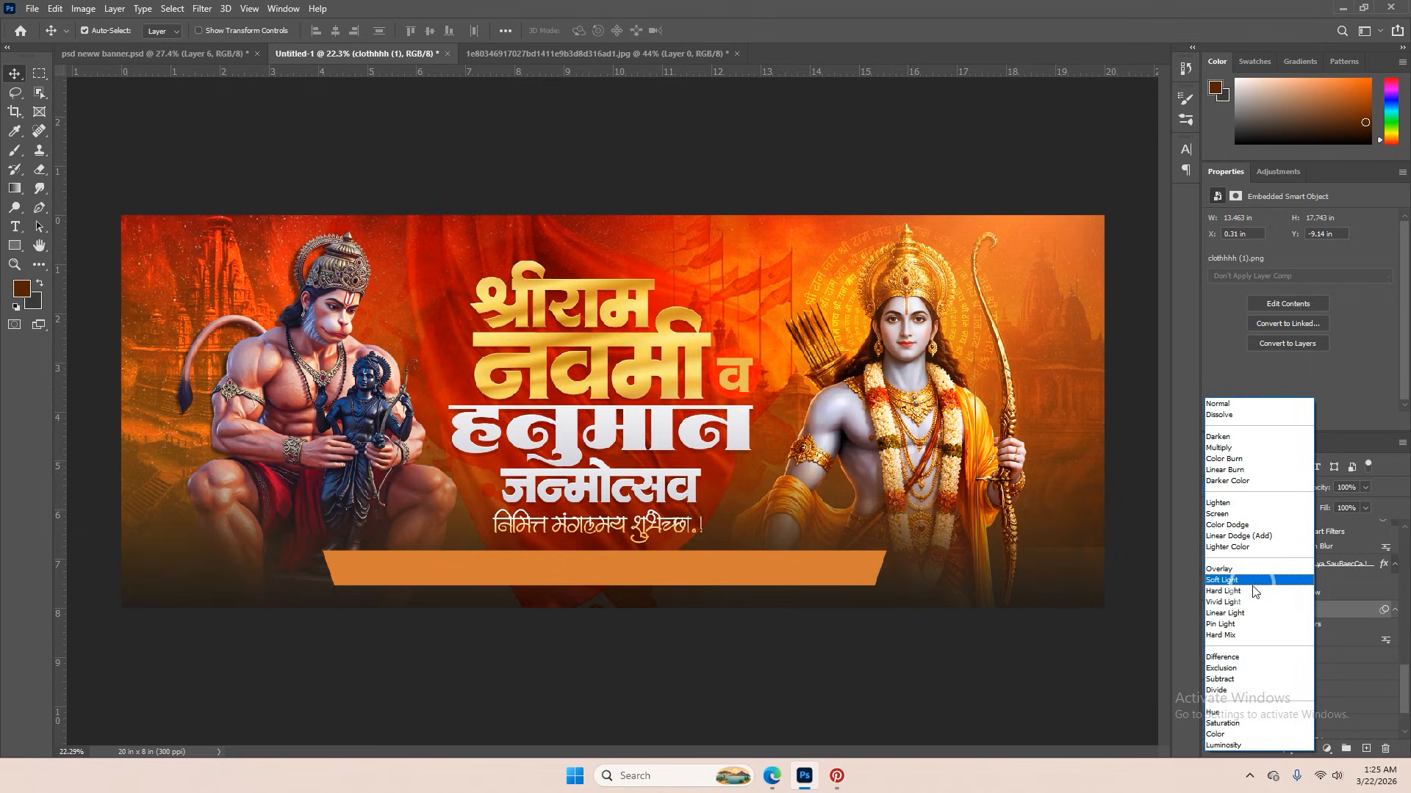
click(1254, 593)
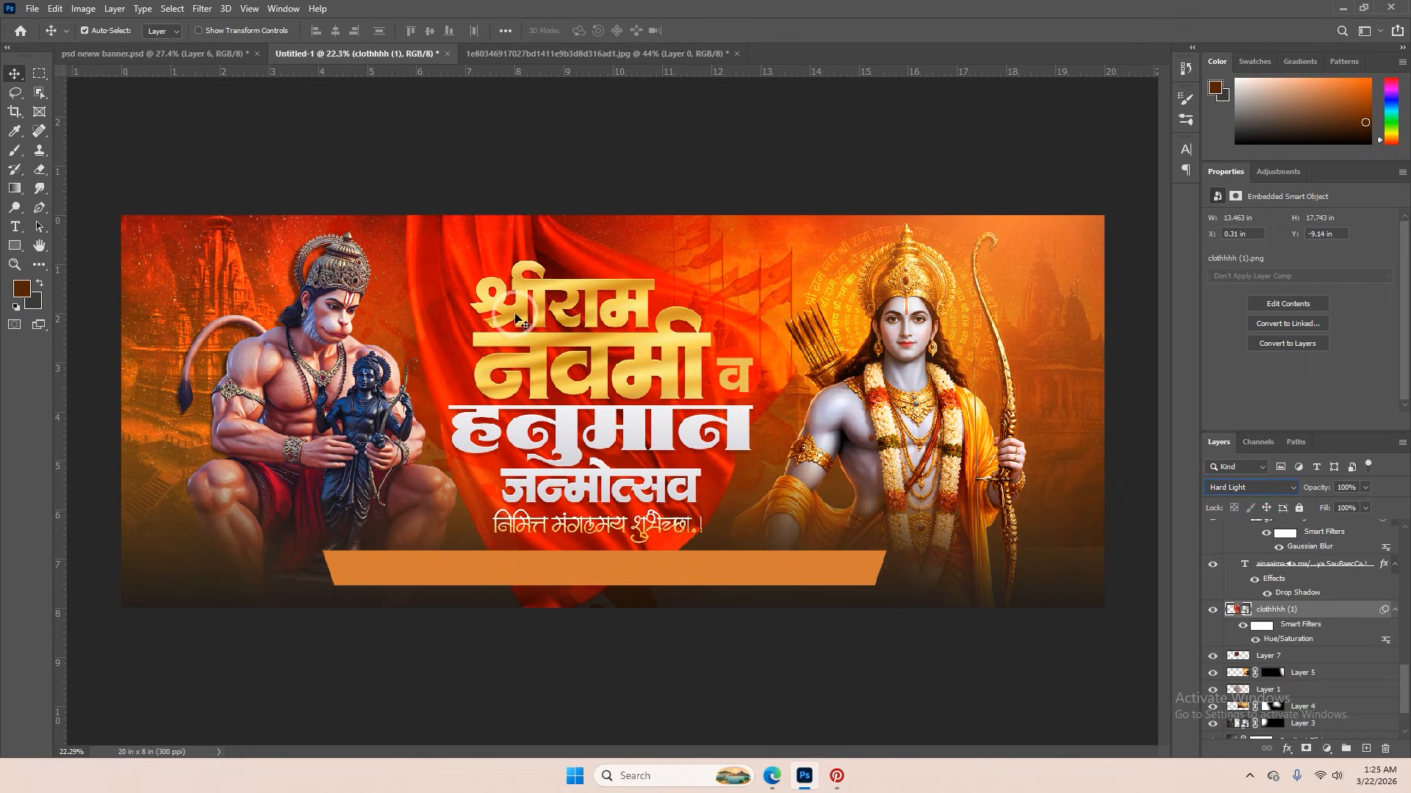
drag(1315, 490, 1303, 490)
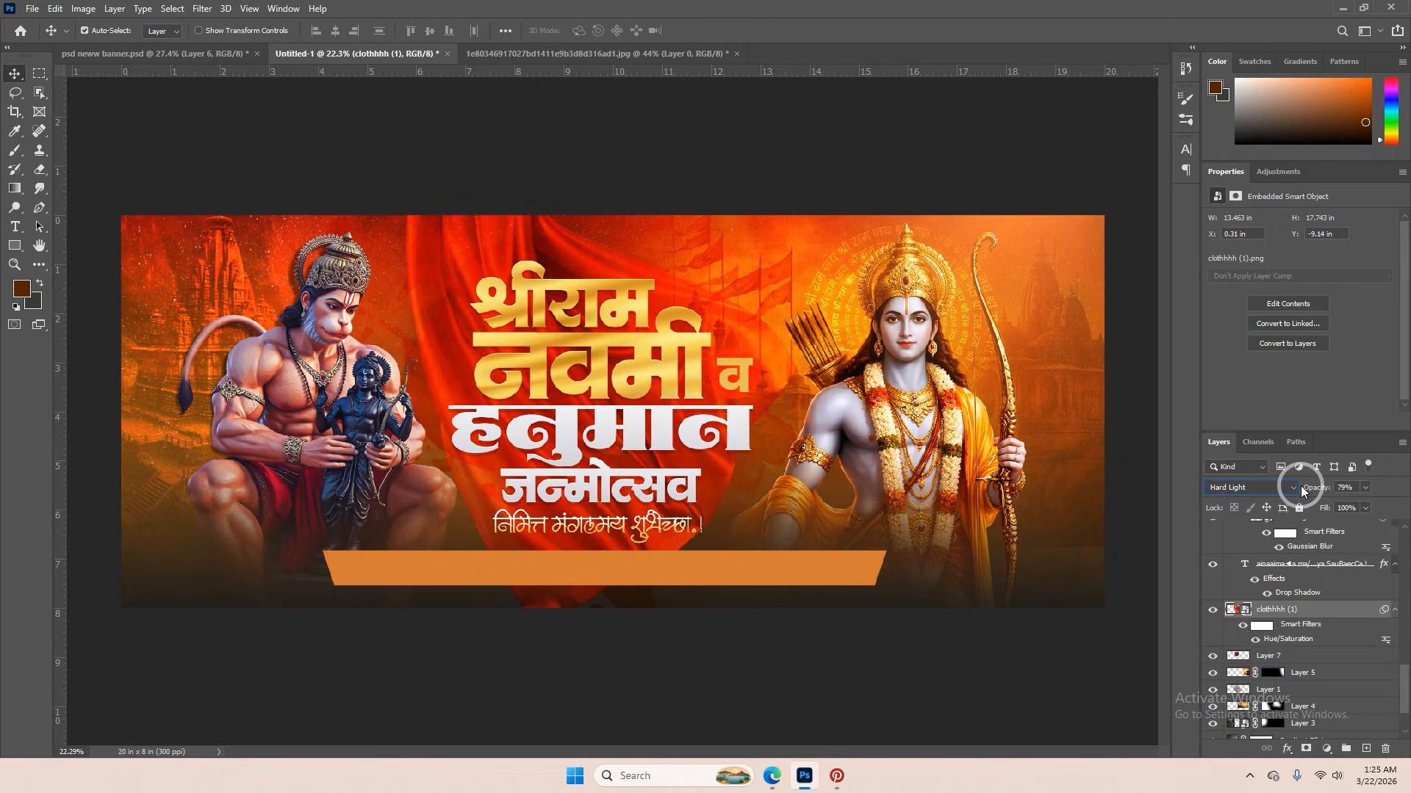
- Add a black mask to the cloth layer and reveal the folds behind the title with a soft white brush of about 2134 px
alt+click(1306, 748)
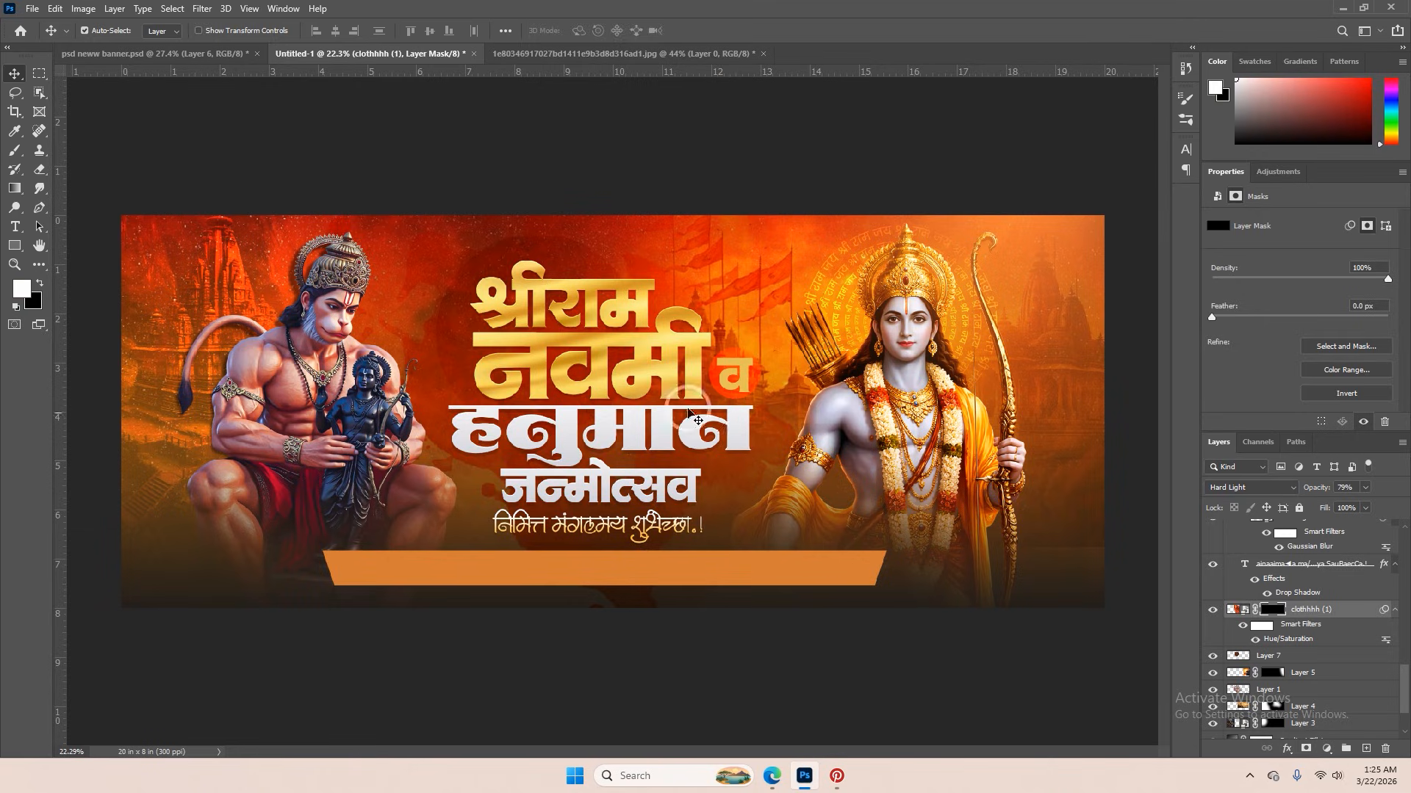
key(b)
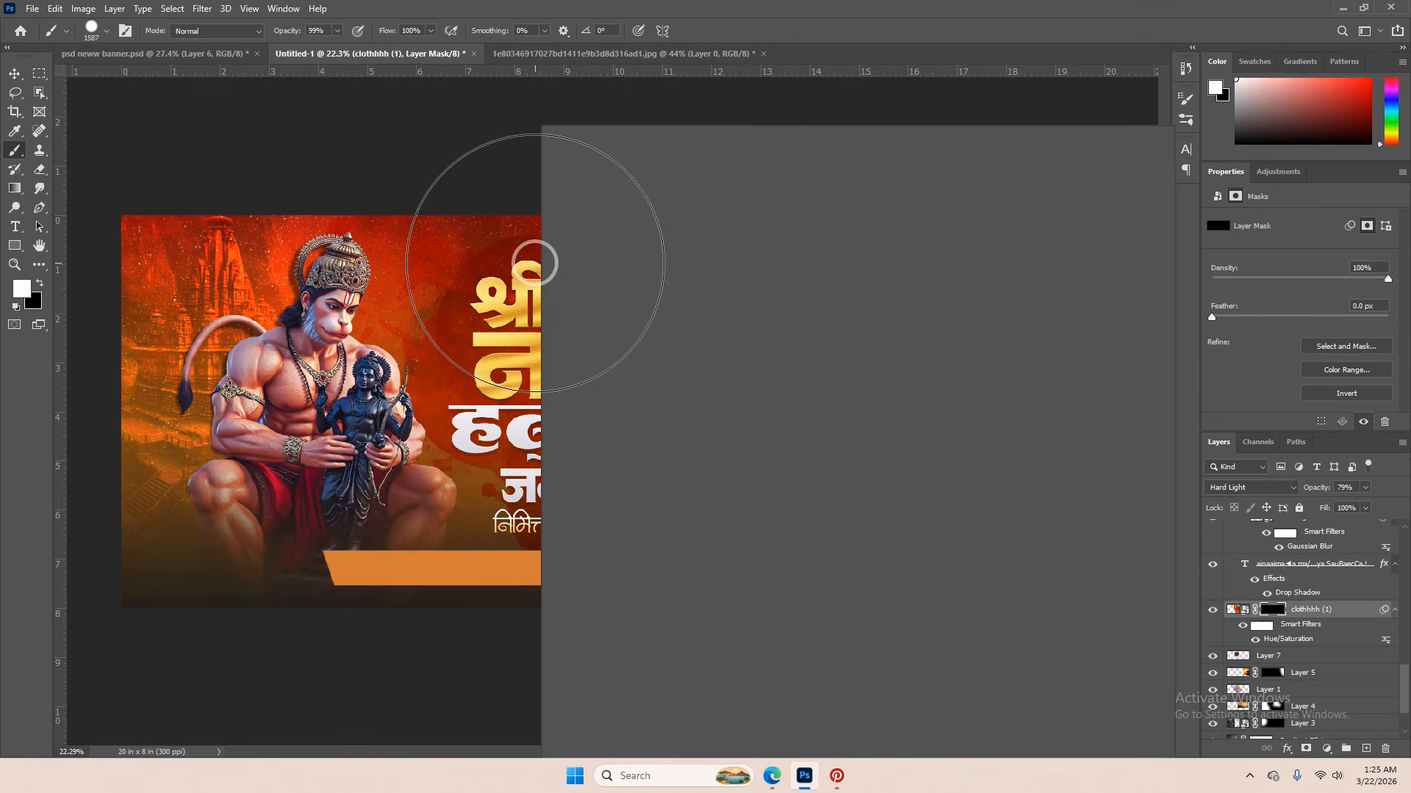
click(581, 223)
click(485, 241)
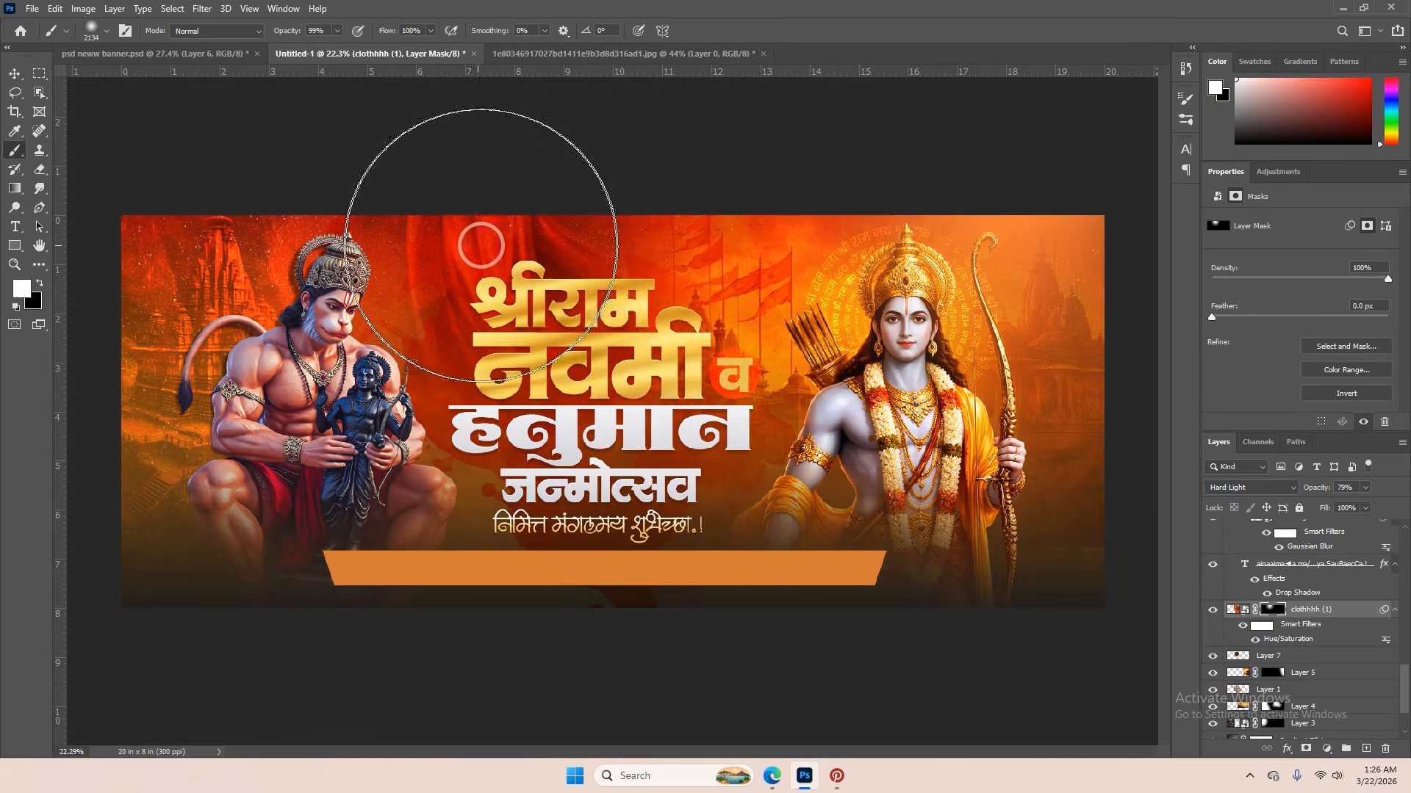
mouse_move(481, 245)
mouse_down()
mouse_move(527, 245)
mouse_move(576, 291)
mouse_move(549, 330)
mouse_move(573, 353)
mouse_move(600, 333)
mouse_move(549, 364)
mouse_move(676, 399)
mouse_move(681, 384)
mouse_move(541, 330)
mouse_move(580, 290)
mouse_up()
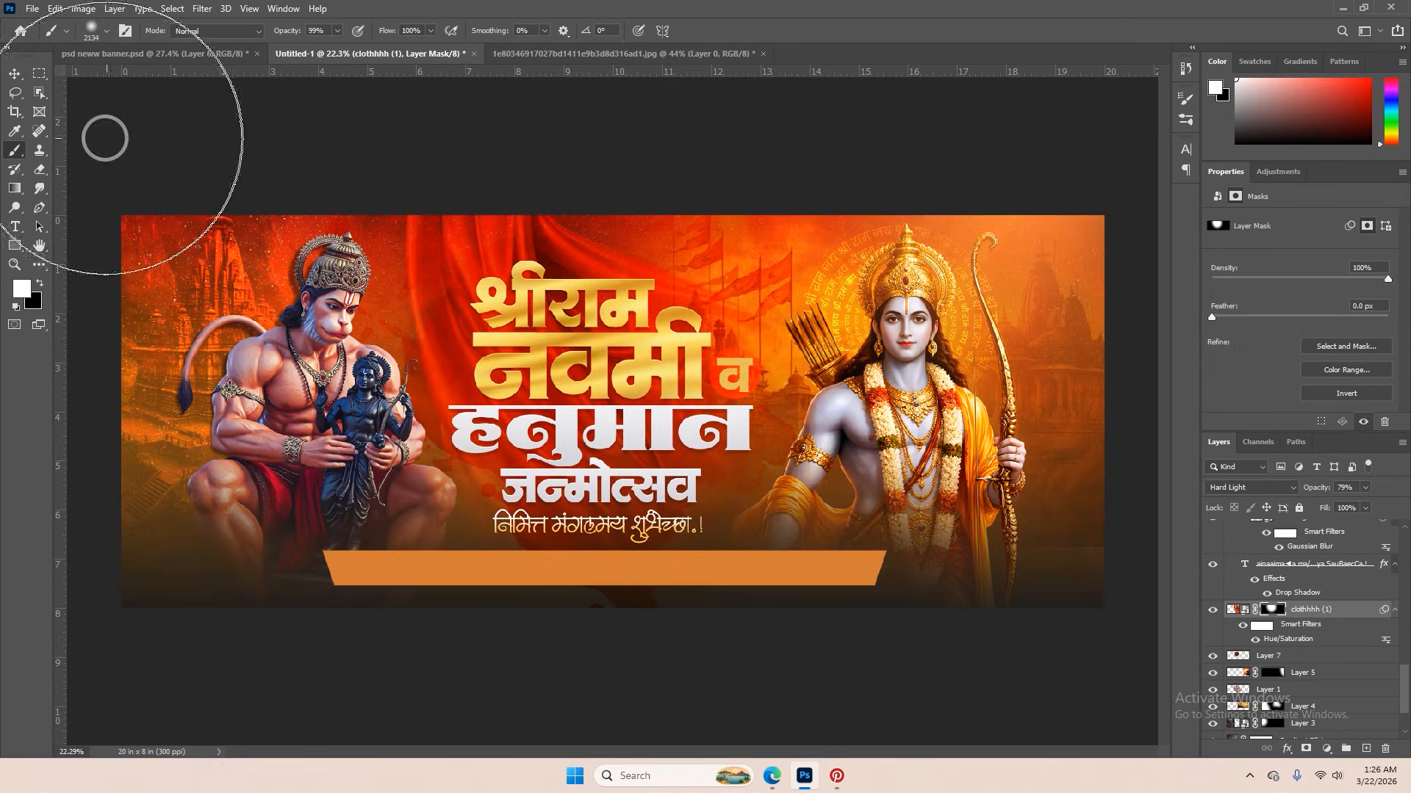
click(15, 74)
scroll(646, 479, down, 4)
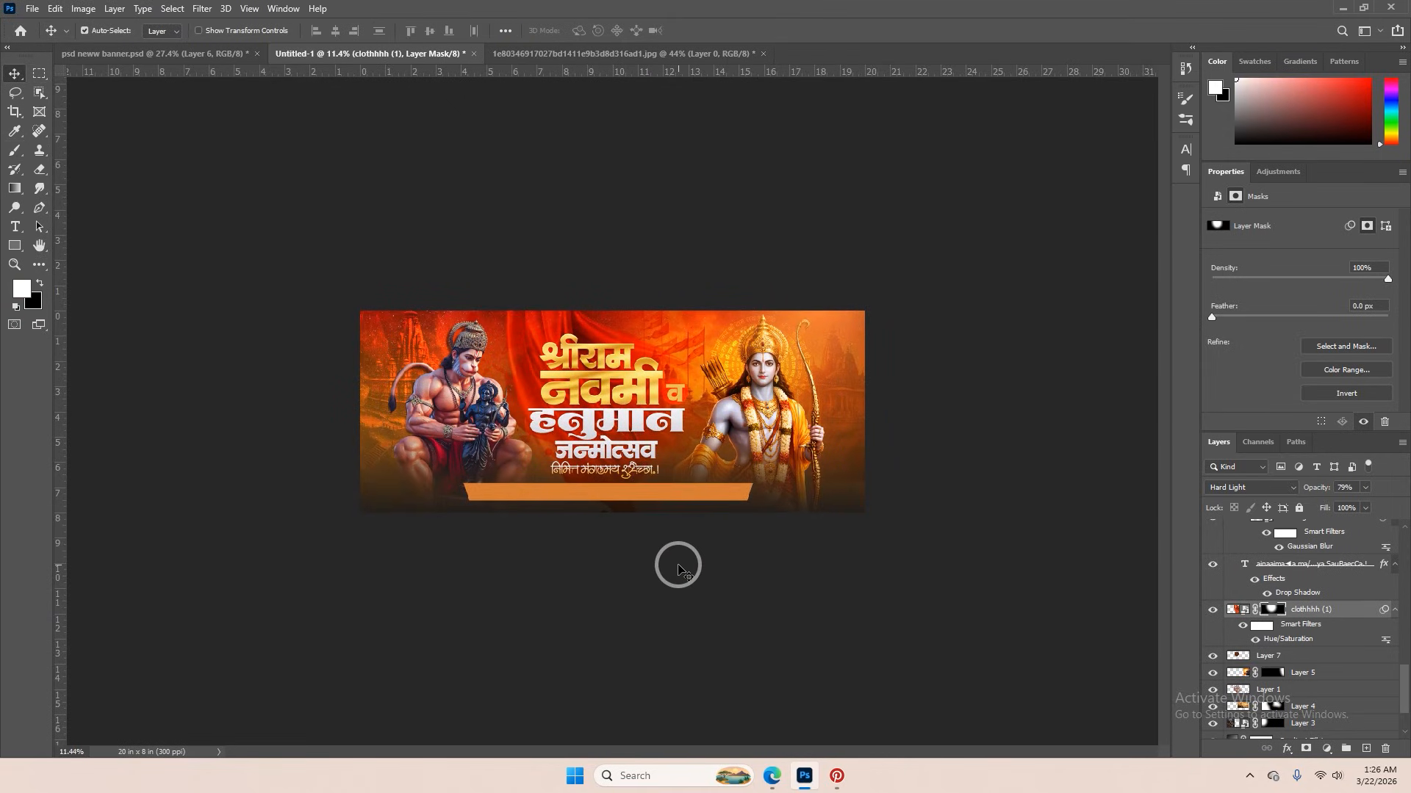
- Warm the Hanuman figure's g copy layer with a midtone Color Balance of +31, 0, -53
scroll(690, 552, up, 5)
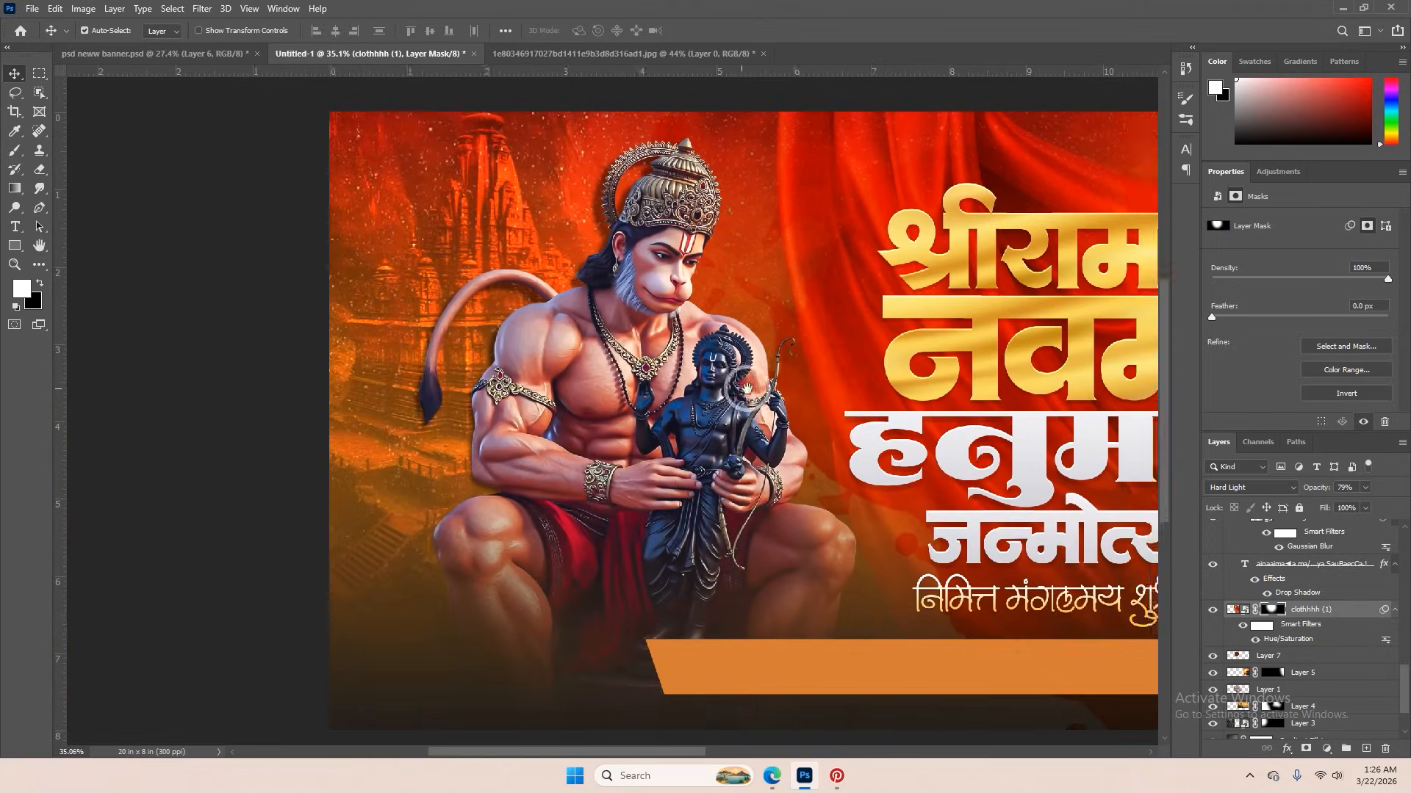
drag(746, 387, 757, 387)
click(667, 340)
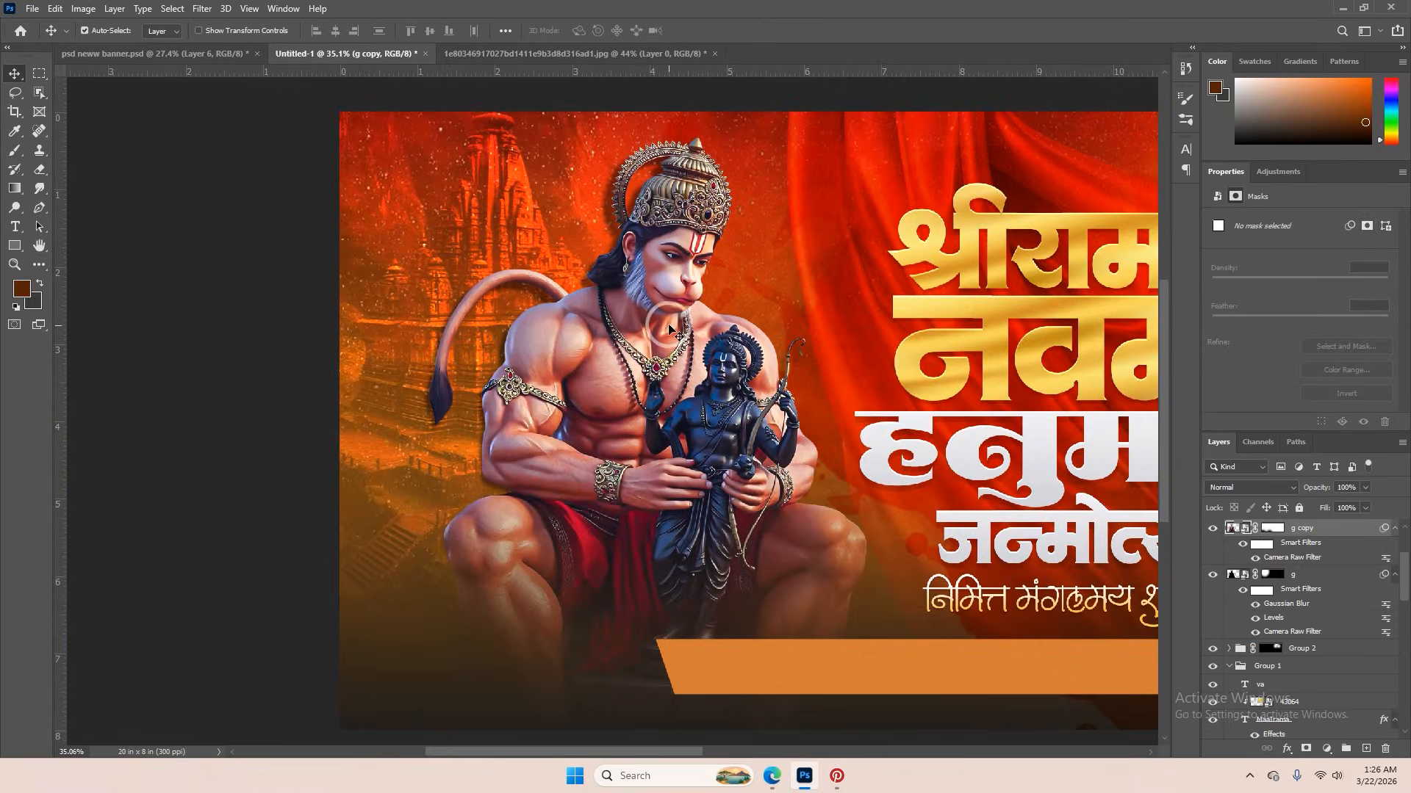
scroll(669, 328, down, 2)
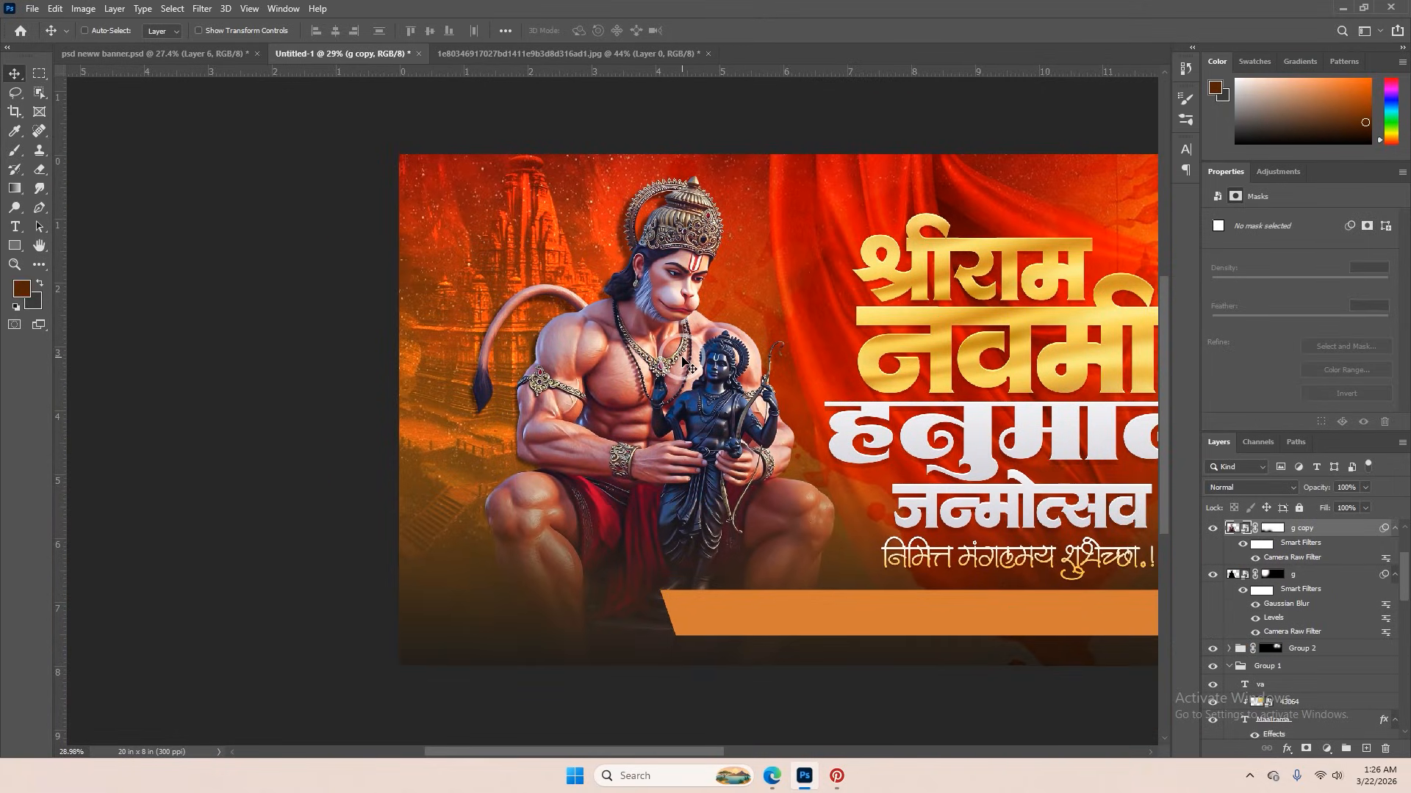
key(ctrl+b)
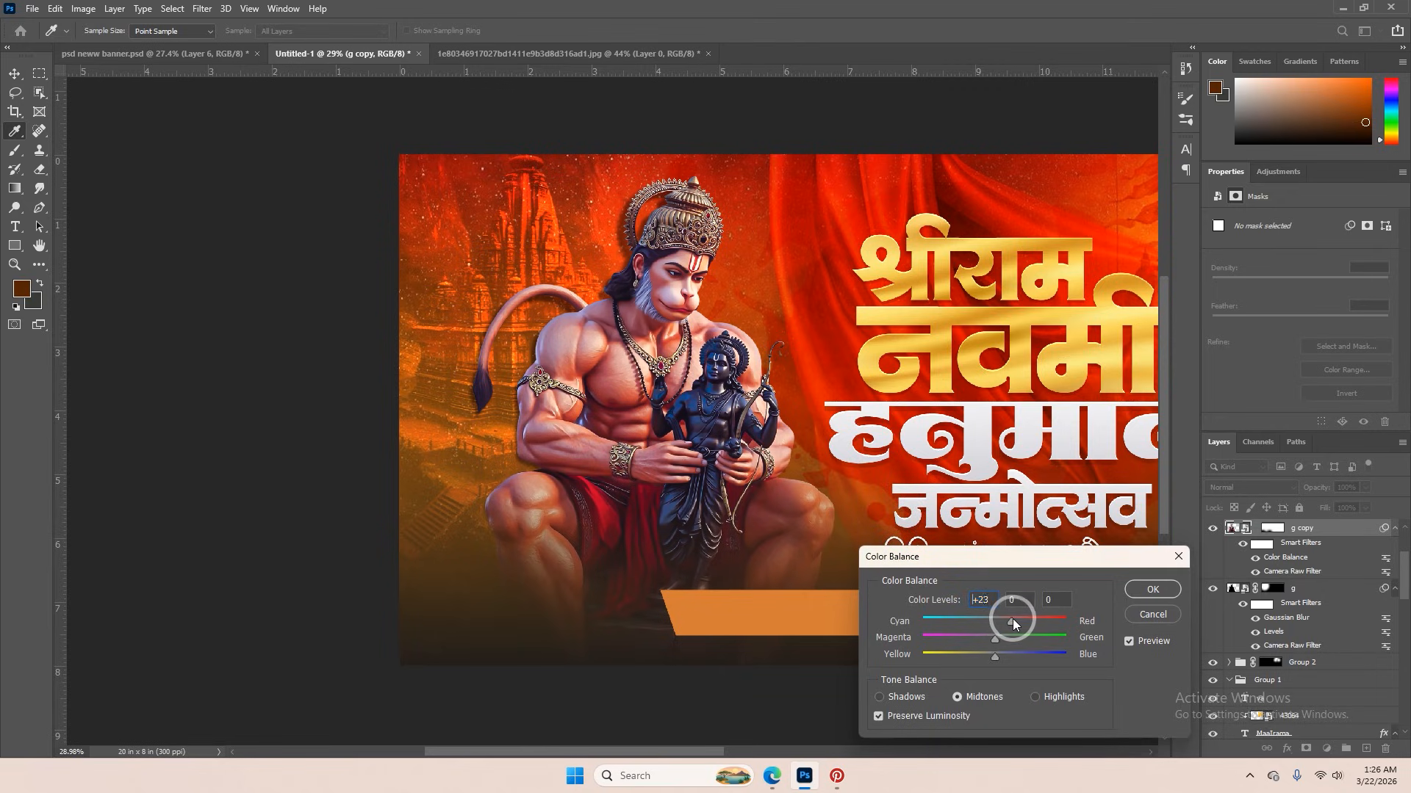
mouse_move(1012, 618)
mouse_down()
mouse_move(977, 658)
mouse_move(1017, 621)
mouse_up()
click(1173, 590)
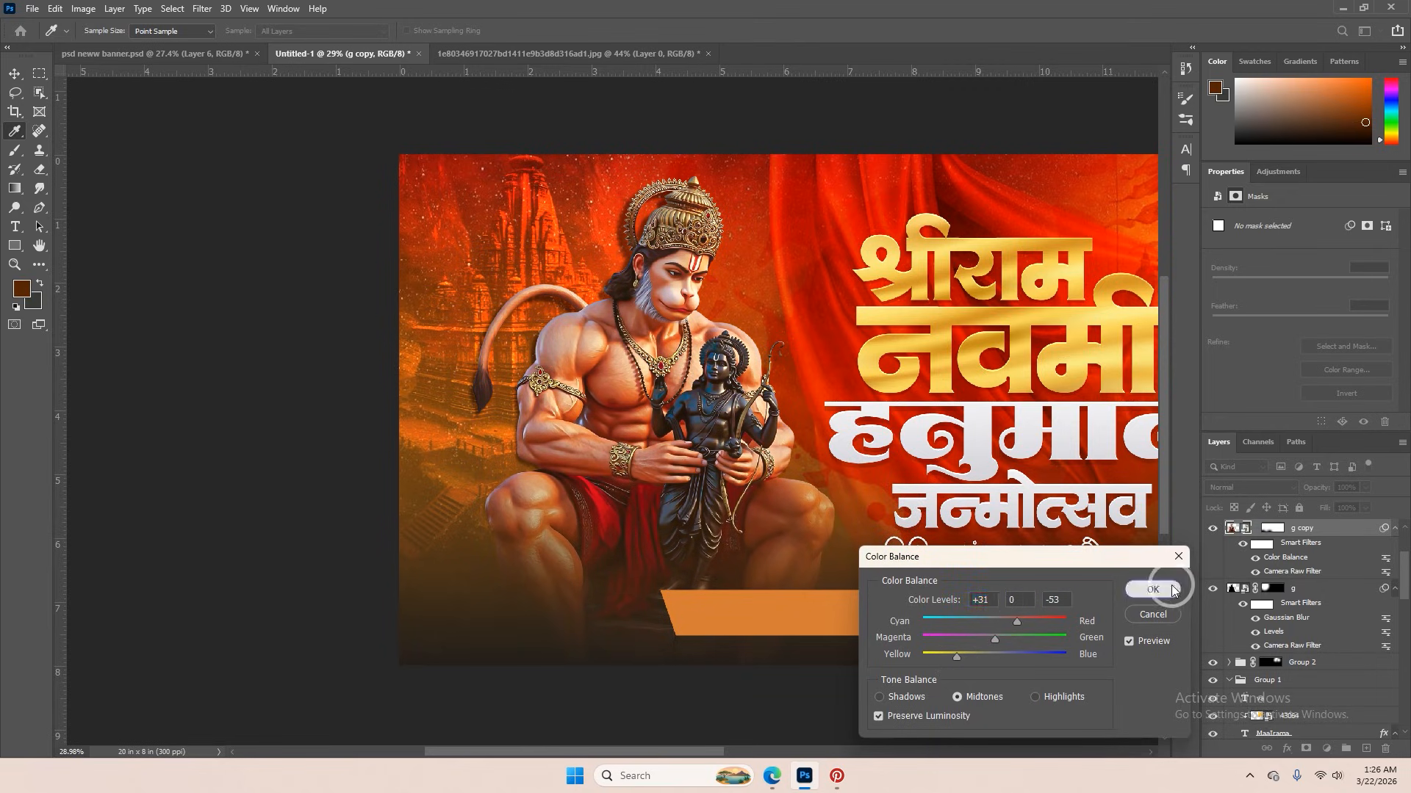
key(ctrl+0)
key(v)
- Add a new layer above Layer 6 and set its blend mode to Screen
scroll(1322, 584, up, 3)
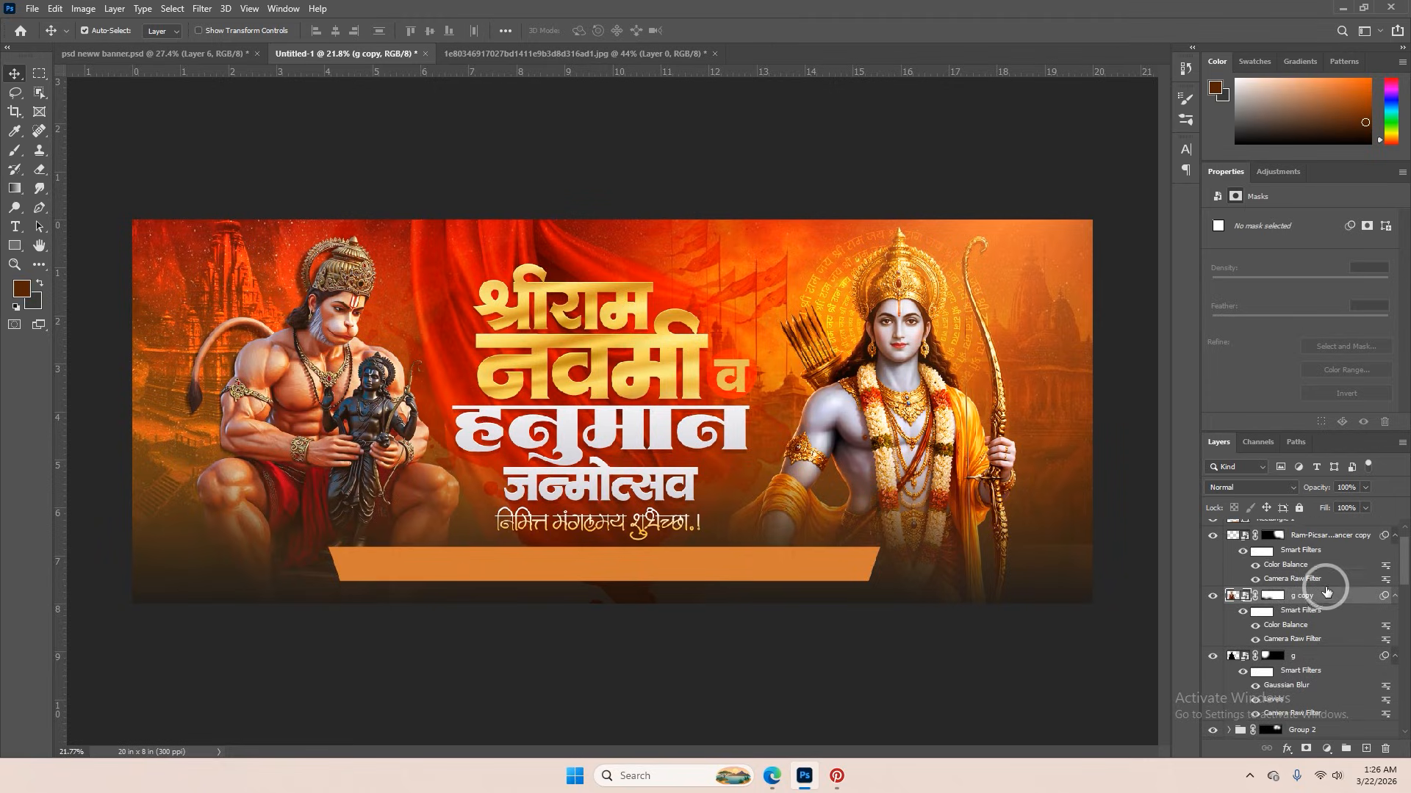
click(1323, 542)
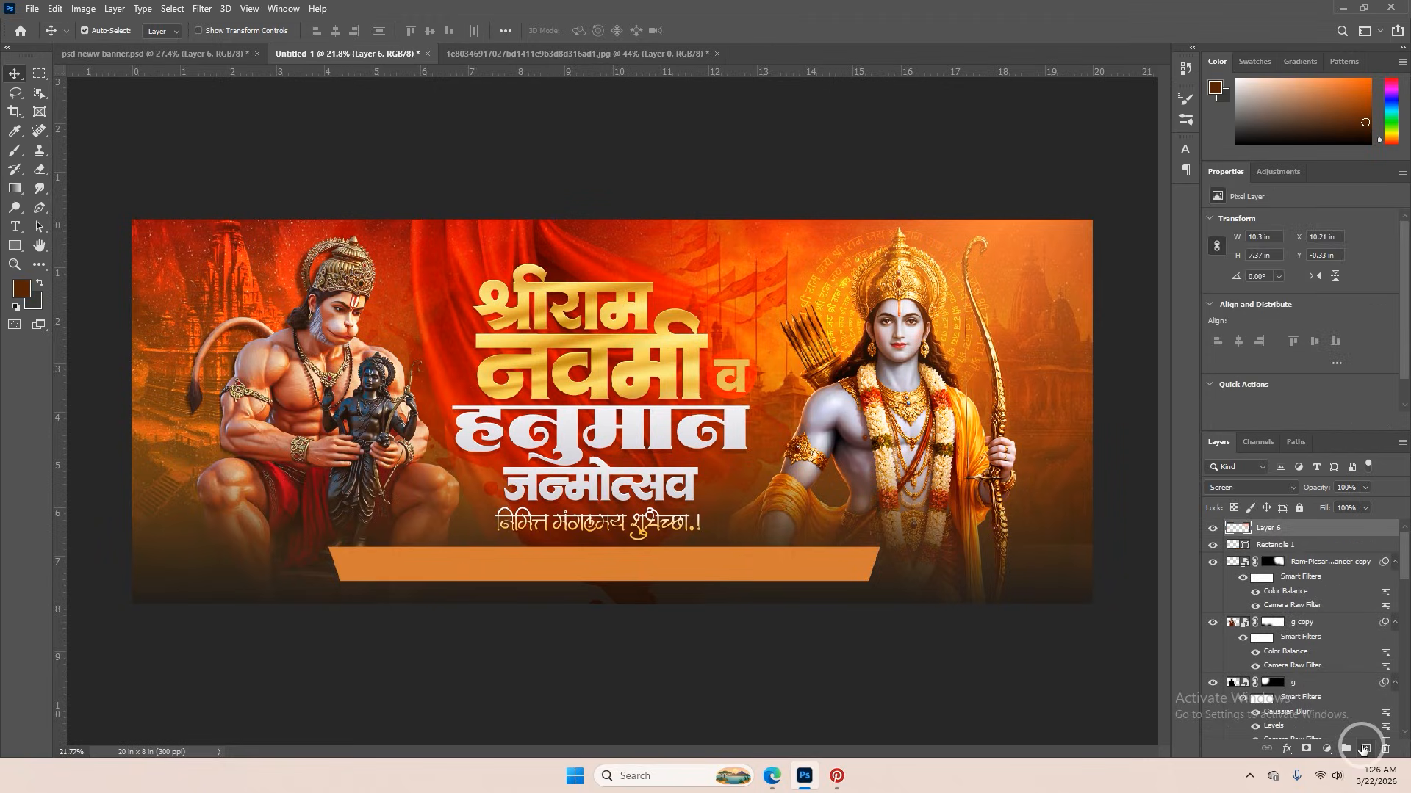
click(1364, 749)
key(b)
scroll(765, 429, down, 3)
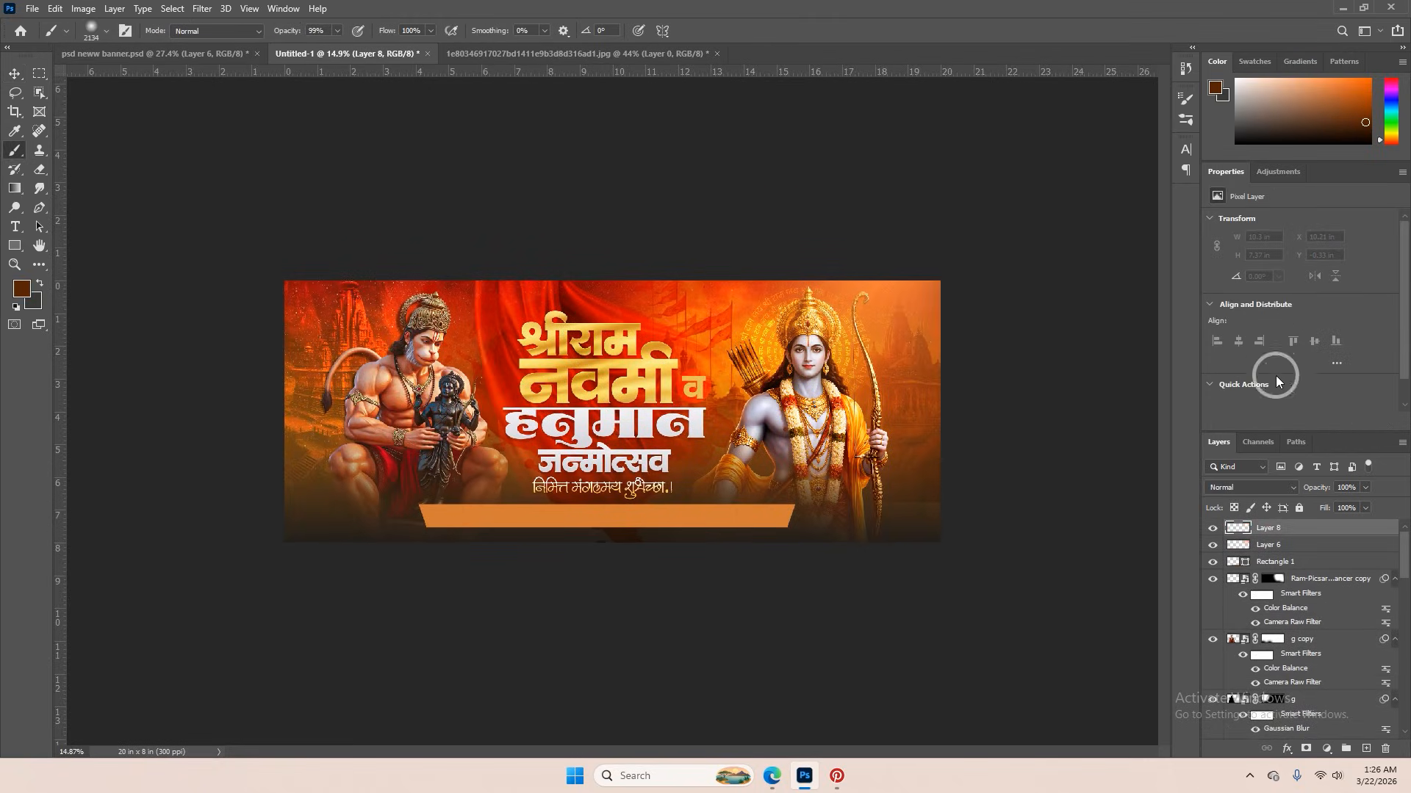
click(1252, 487)
click(1238, 529)
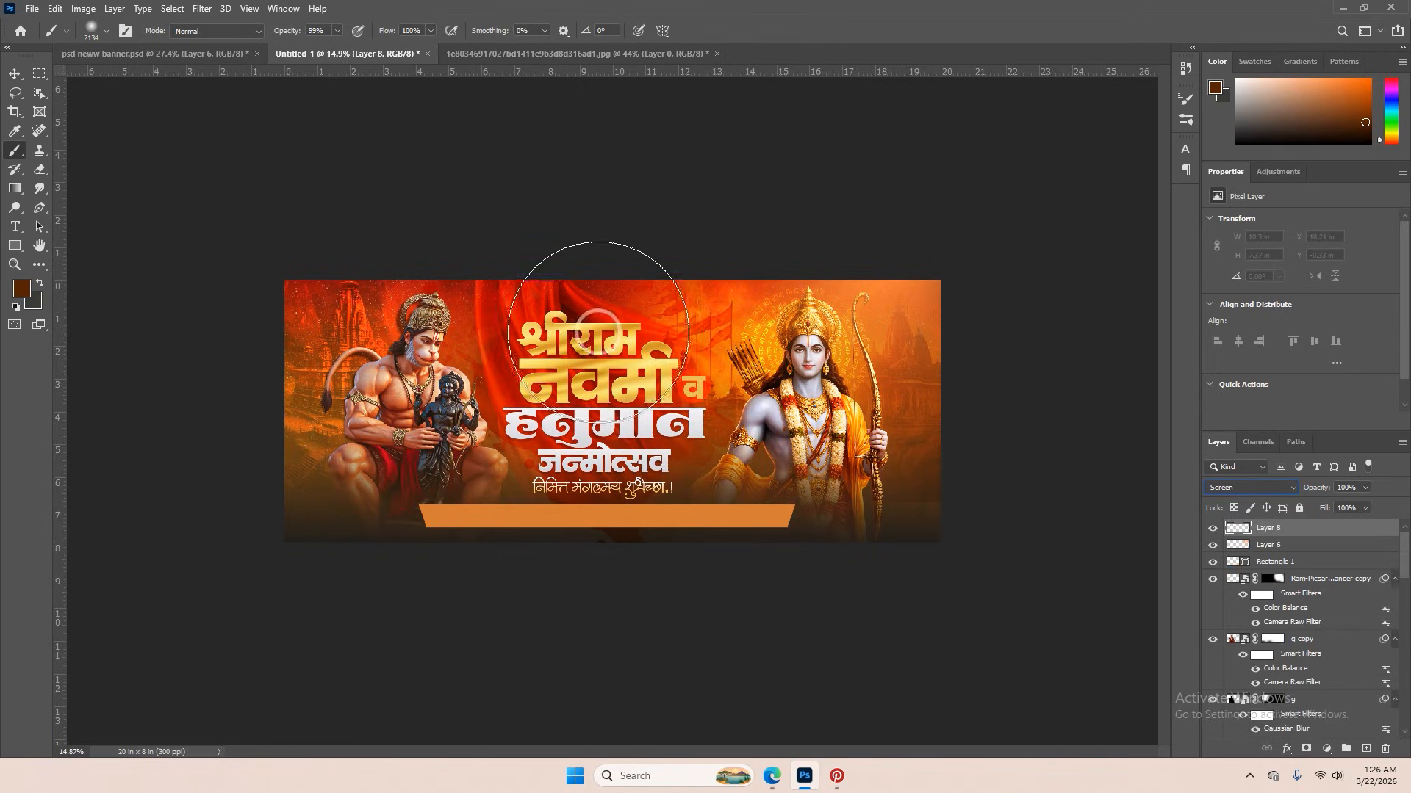
- Paint an orange glow over the banner's upper-left corner with a soft brush of about 2376 px at 100% opacity, undoing the brown attempt
drag(496, 306, 510, 304)
click(356, 270)
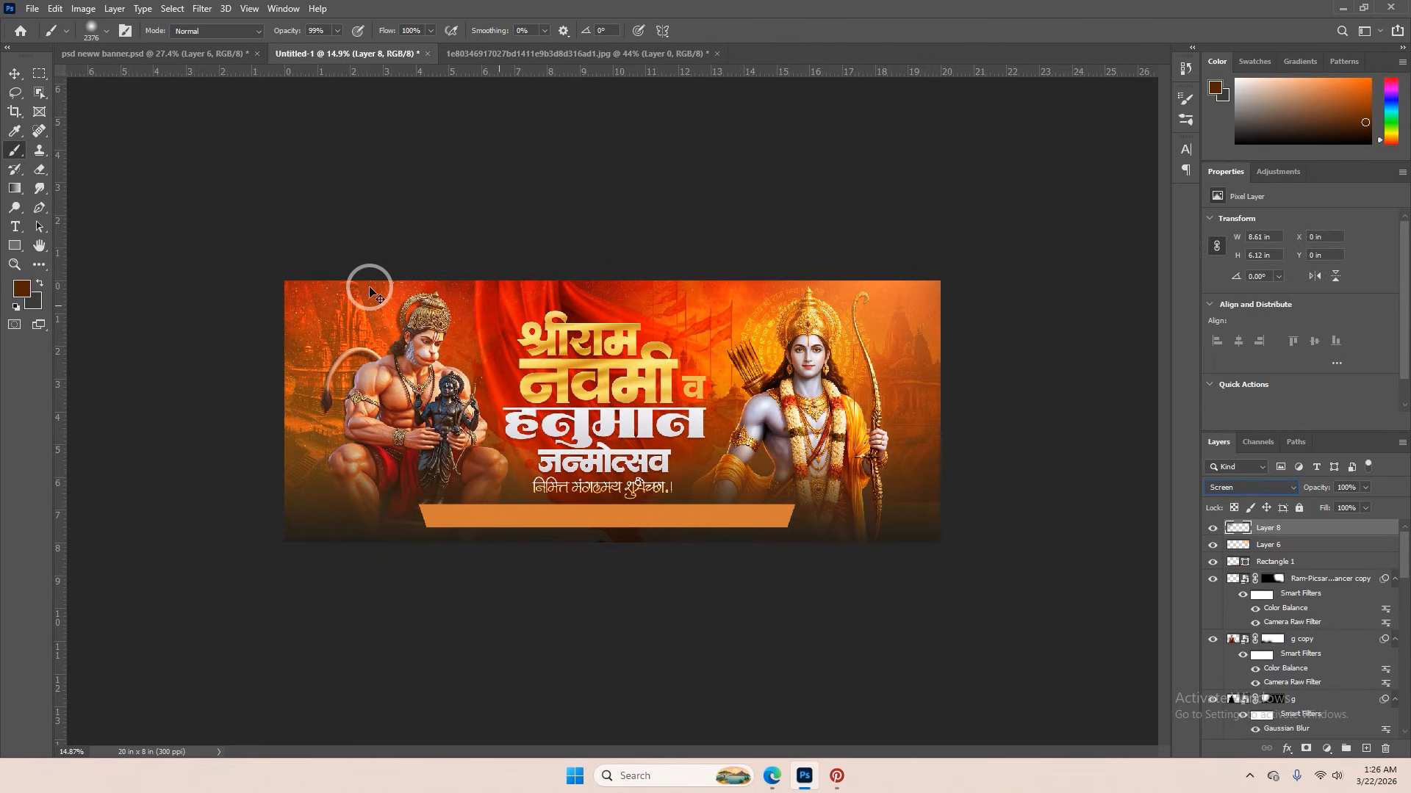
key(ctrl+z)
drag(285, 31, 323, 42)
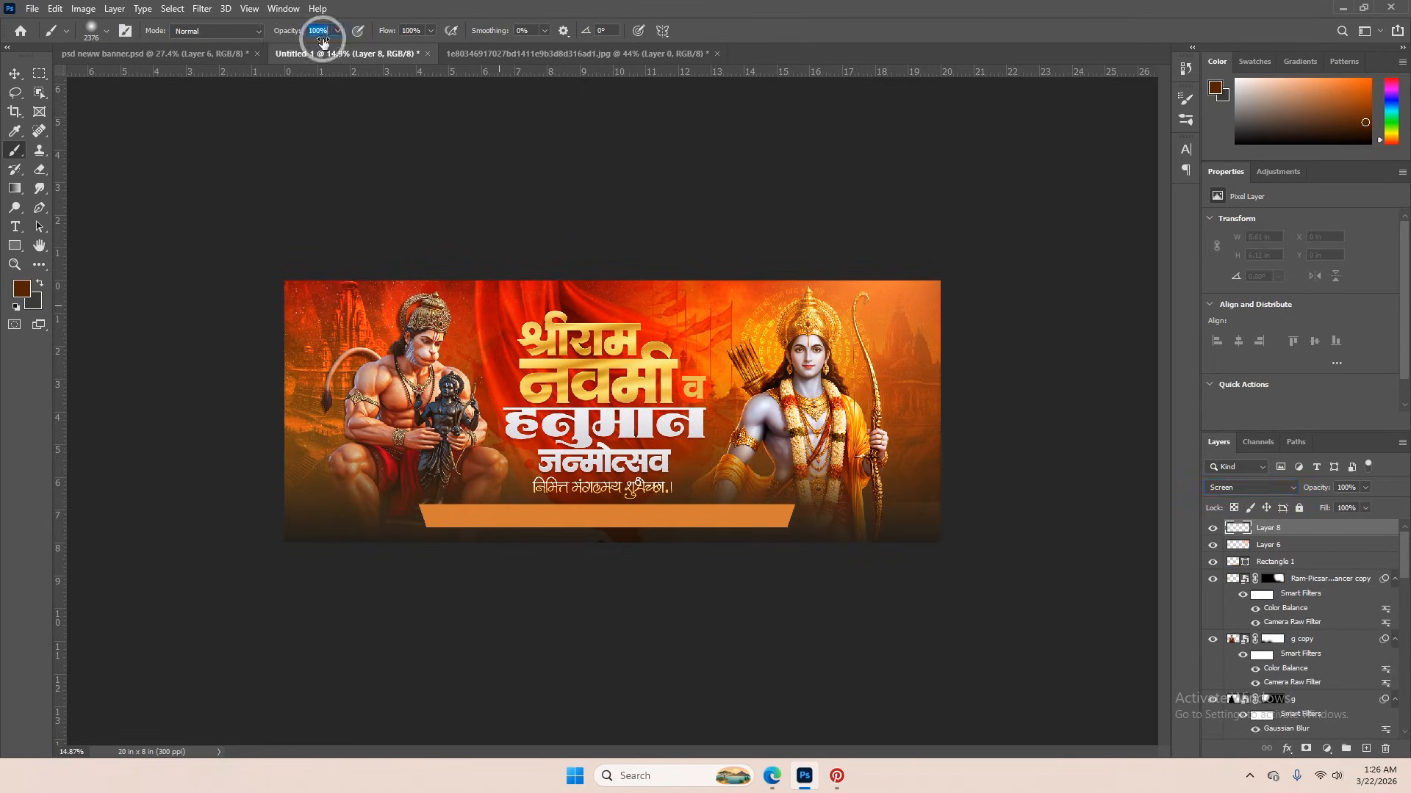
click(1360, 93)
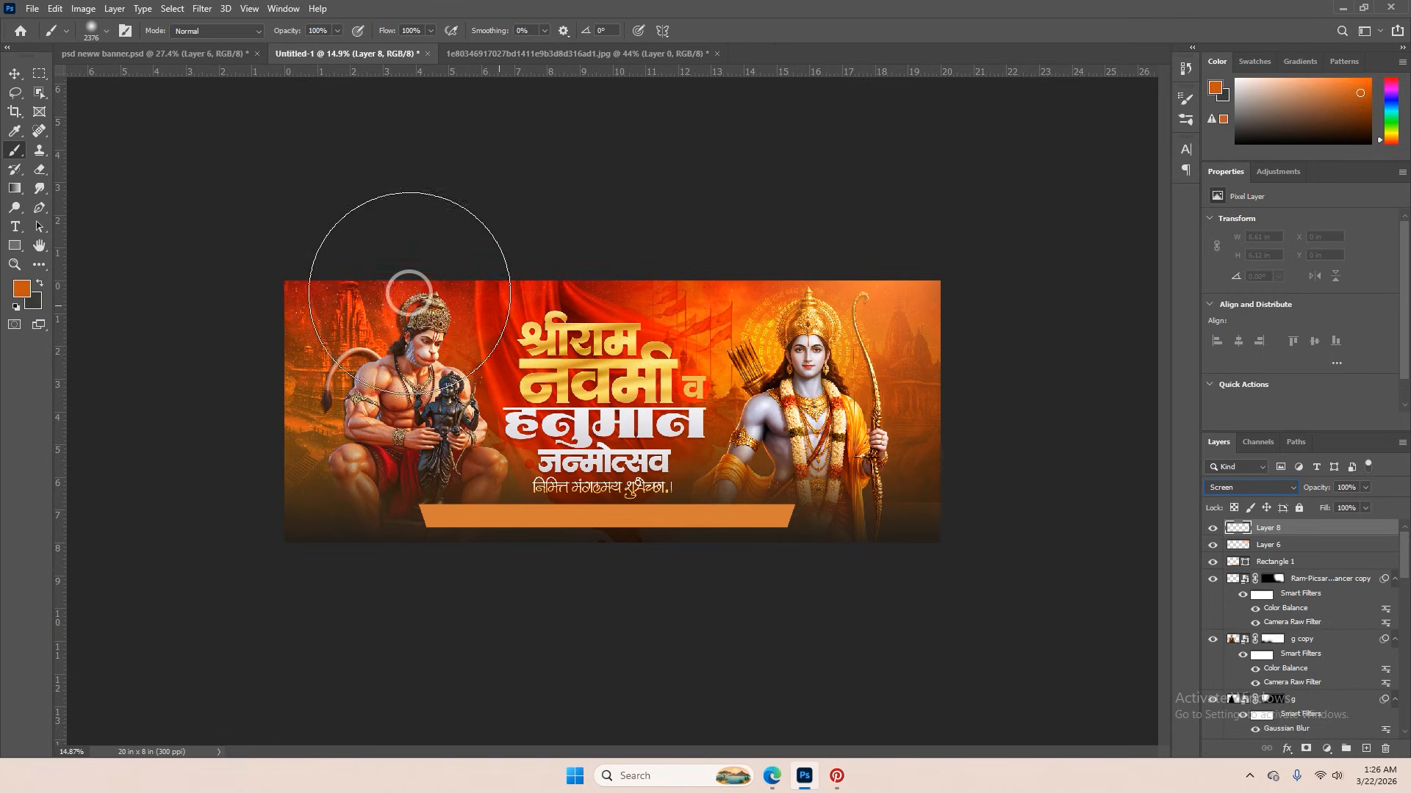
click(374, 283)
- Enlarge the orange glow to about 10.13 by 7.16 in around the Hanuman figure
key(ctrl+t)
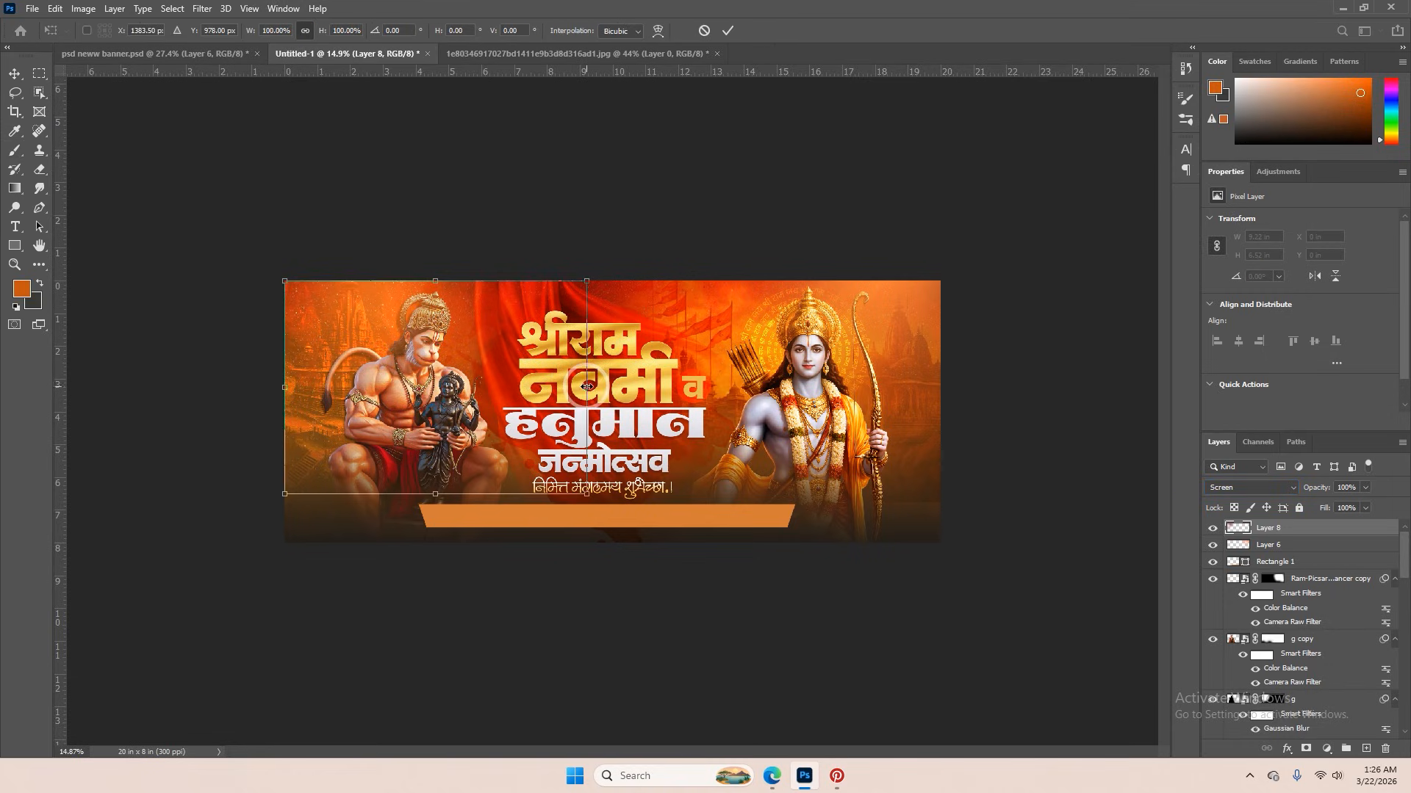
drag(586, 387, 602, 388)
click(728, 32)
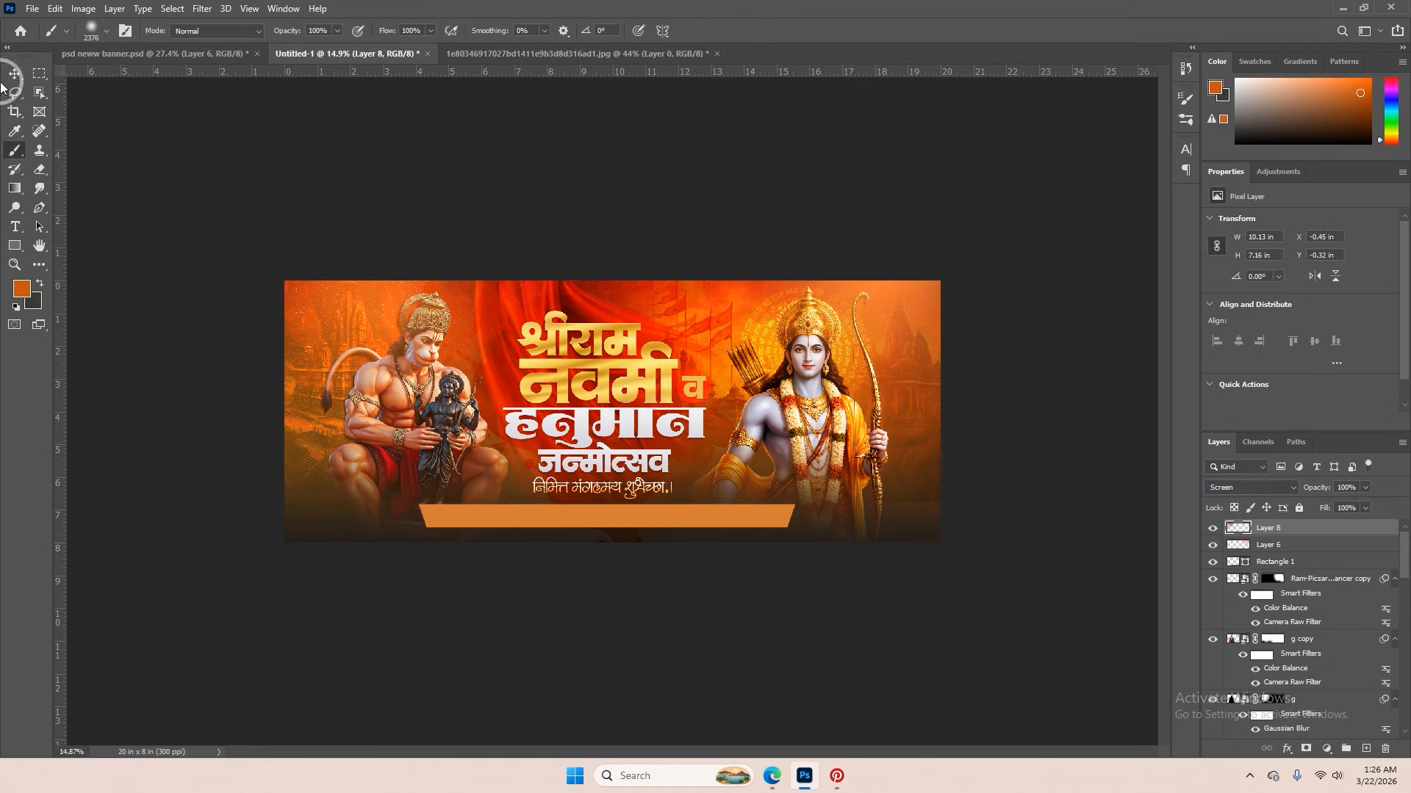
scroll(533, 376, up, 5)
scroll(532, 377, up, 2)
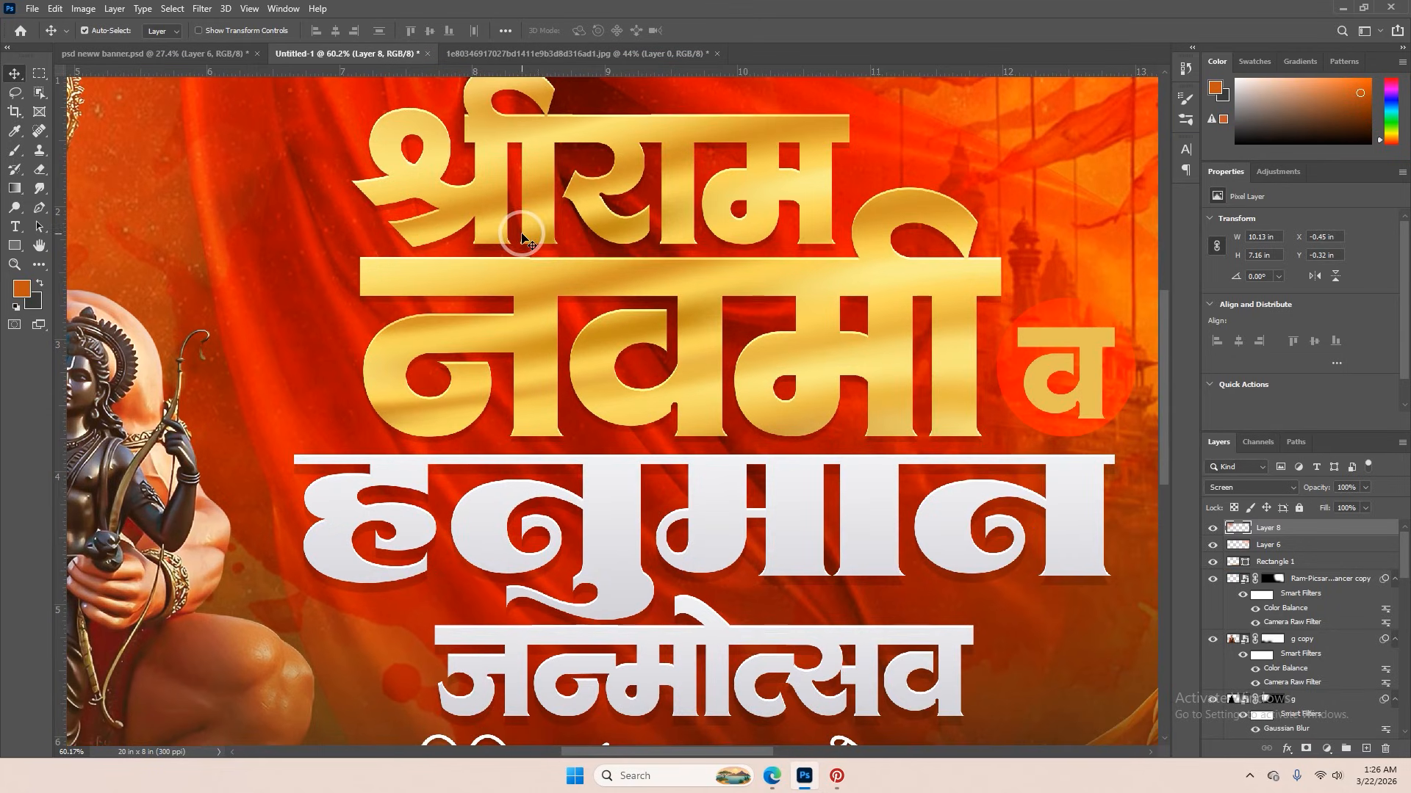
click(530, 233)
scroll(755, 391, down, 5)
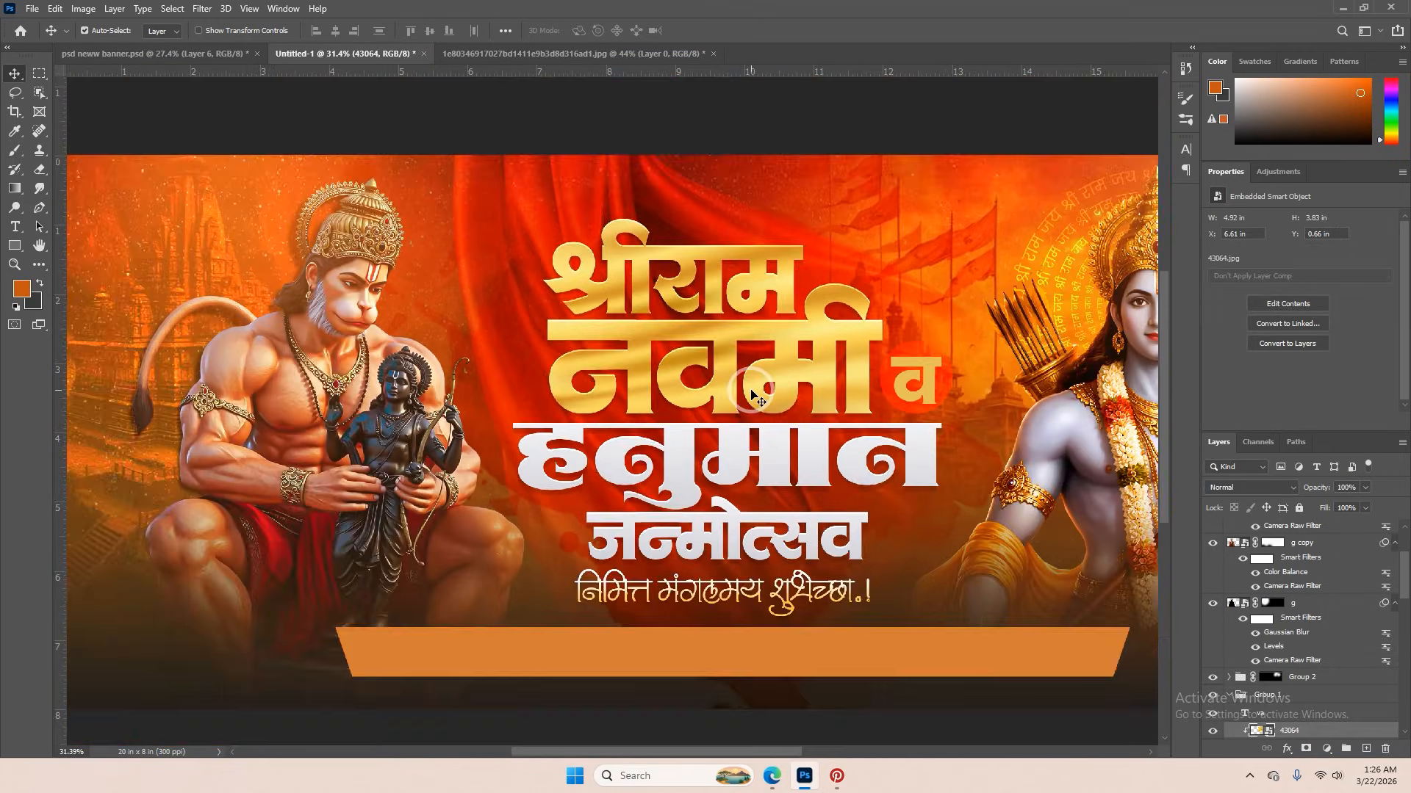
scroll(764, 377, up, 6)
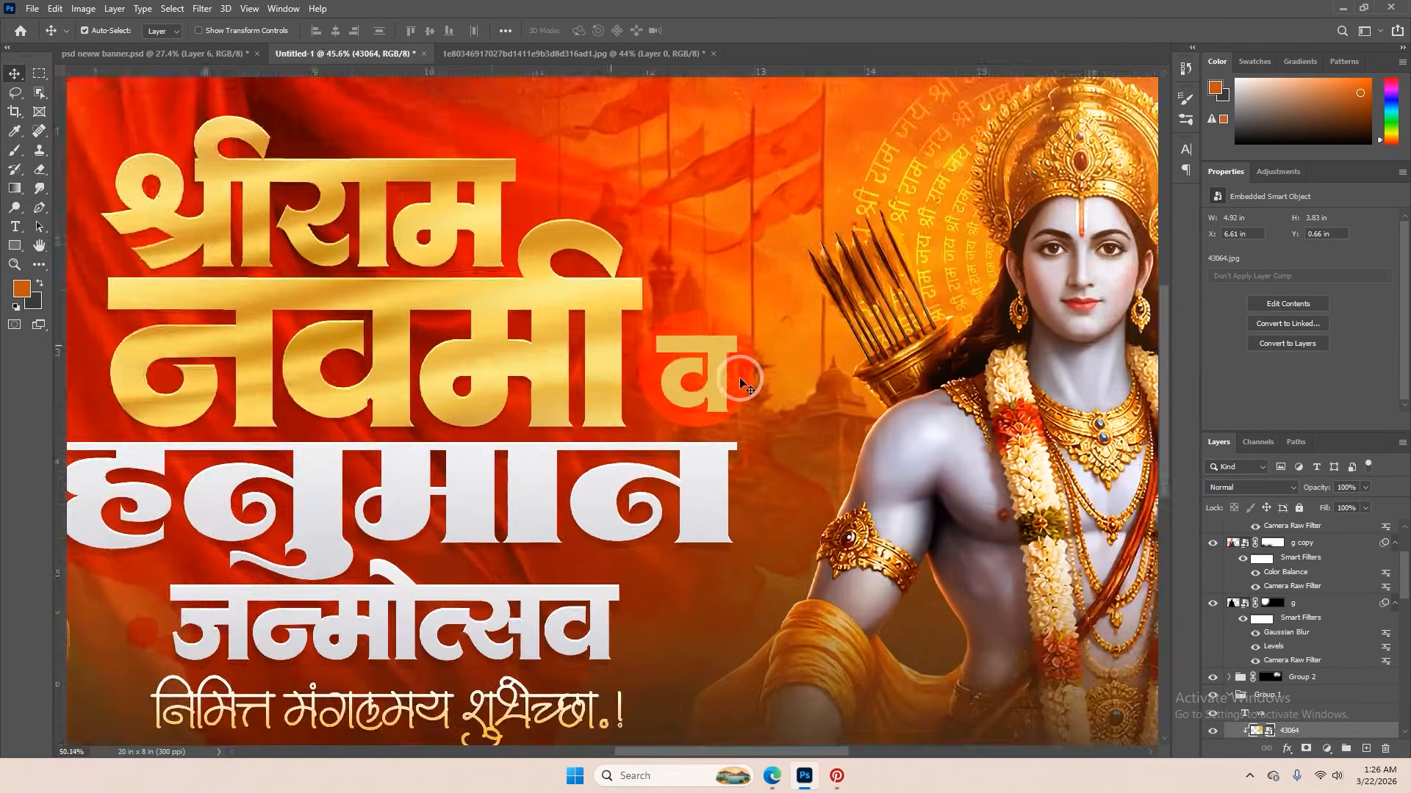
click(737, 377)
scroll(738, 377, up, 3)
double_click(709, 391)
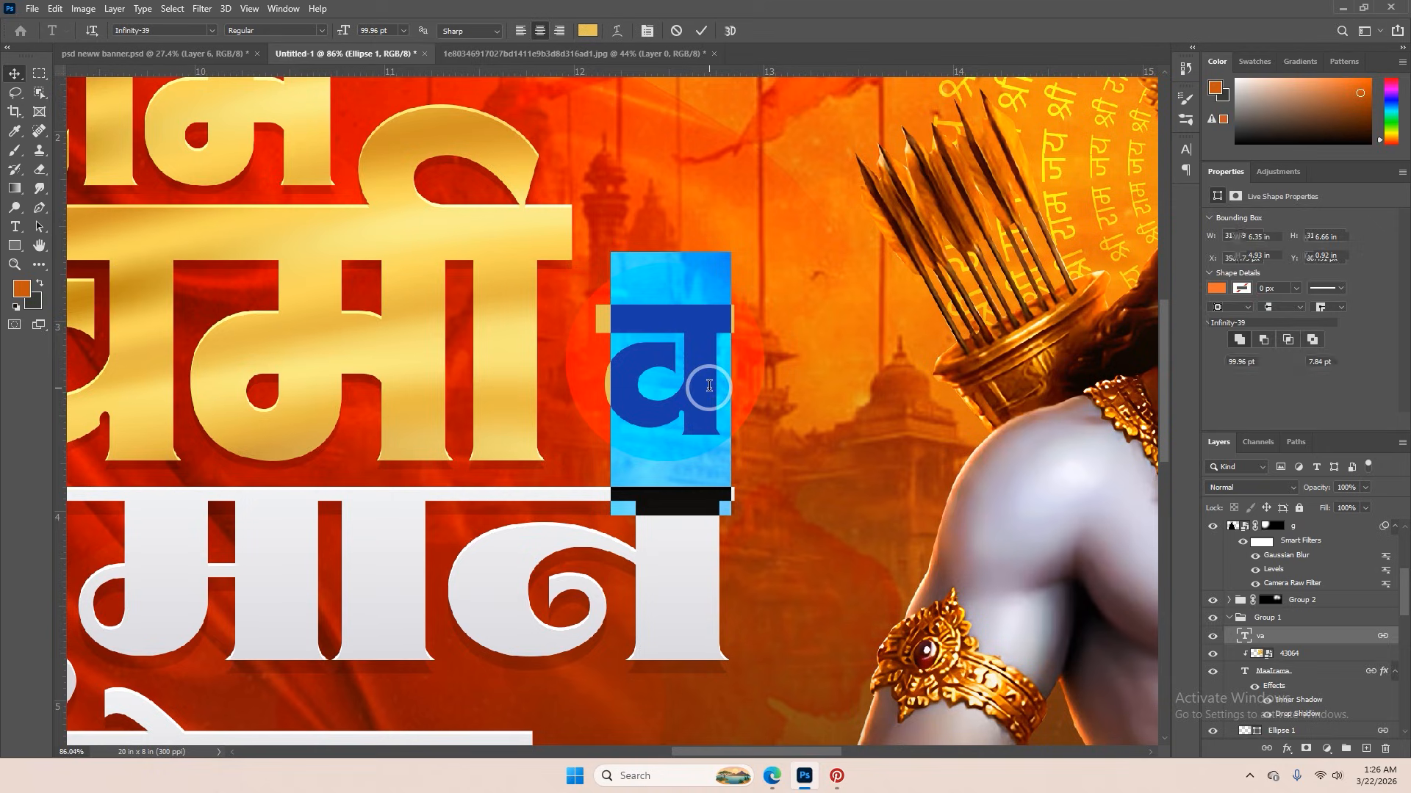
click(699, 38)
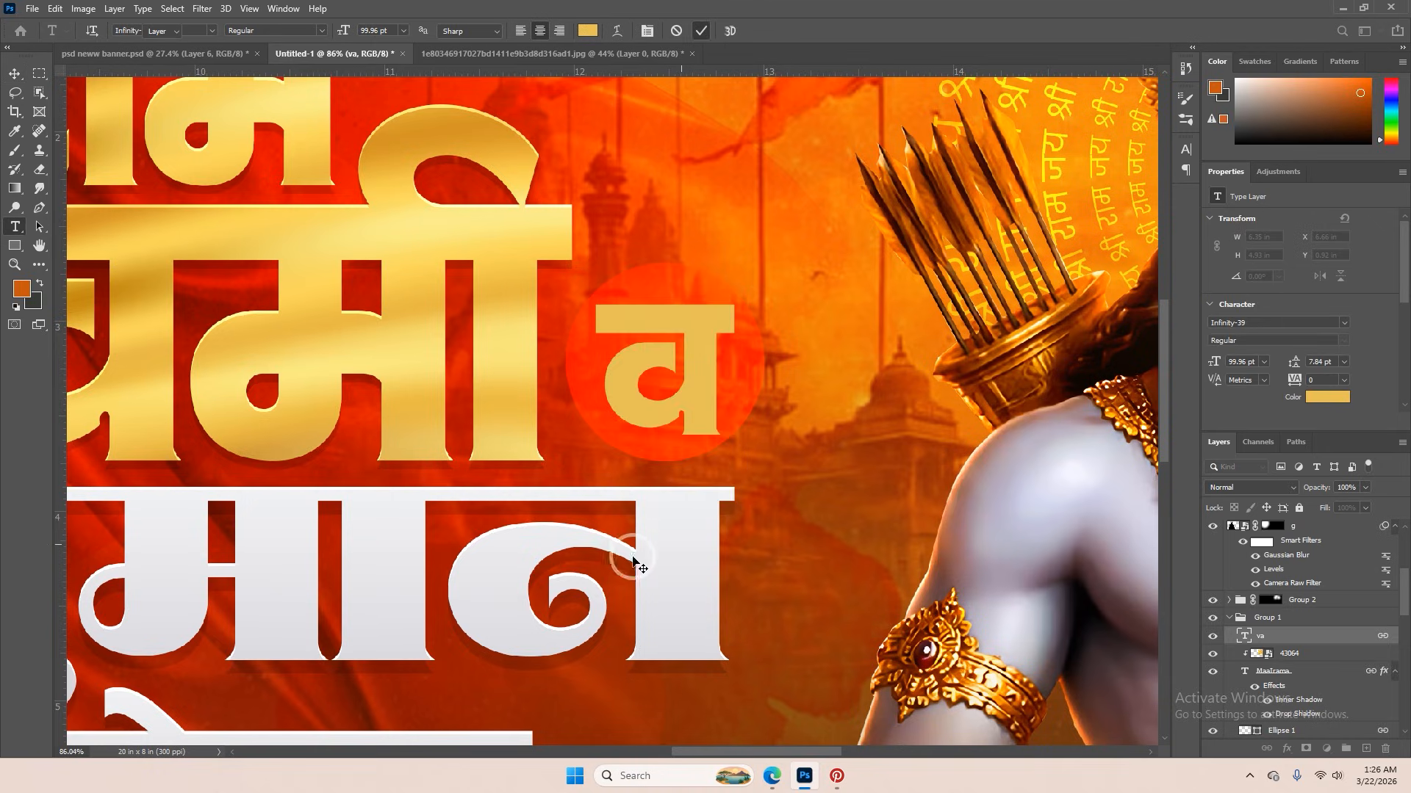
- Copy the layer style from the हनुमान text and paste it onto the व text layer
key(v)
click(668, 570)
right_click(1275, 686)
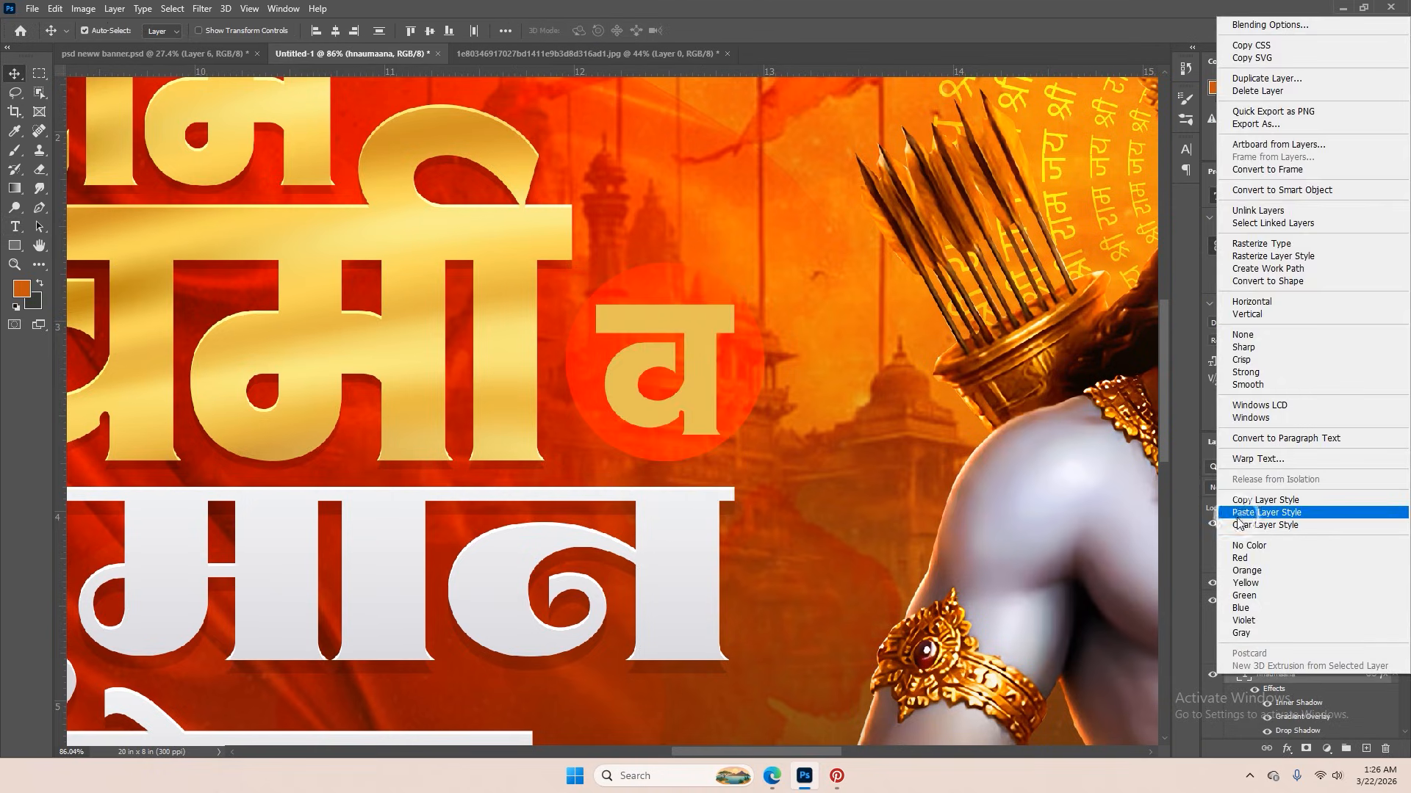
click(1293, 505)
click(709, 391)
right_click(1279, 529)
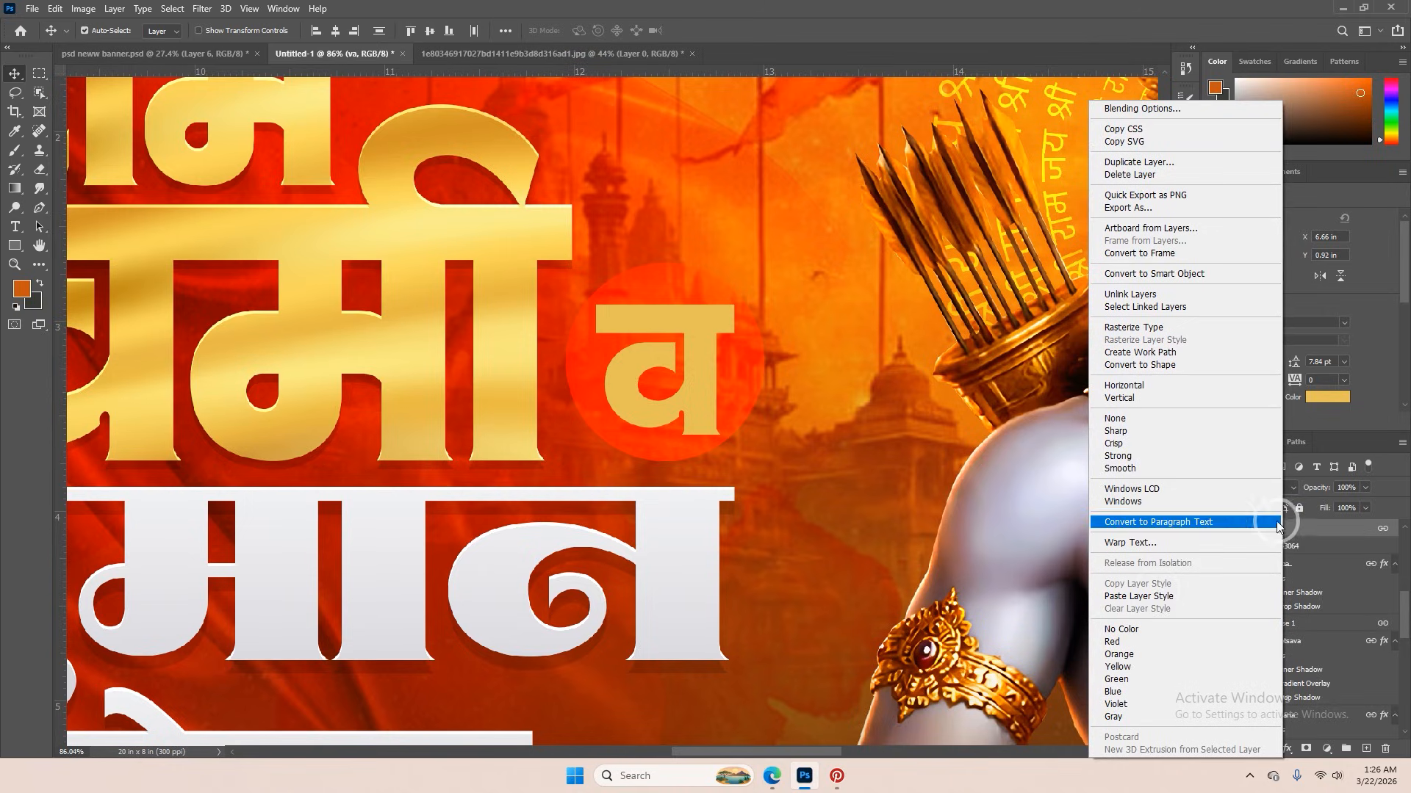
click(1104, 596)
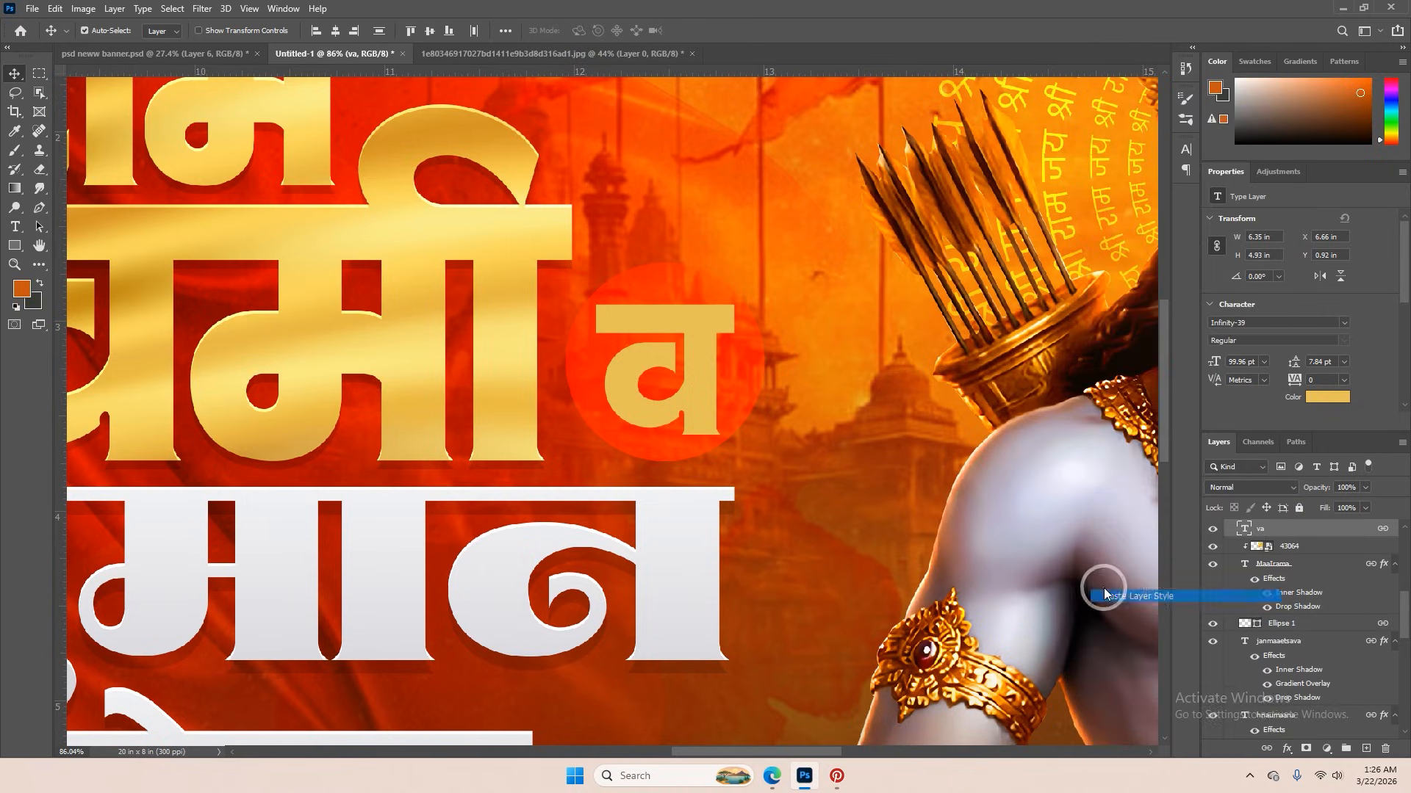
- Fill the circle behind the व letter with light orange #fdc58c, using the Overlay blend mode
click(750, 387)
click(1213, 682)
click(1212, 679)
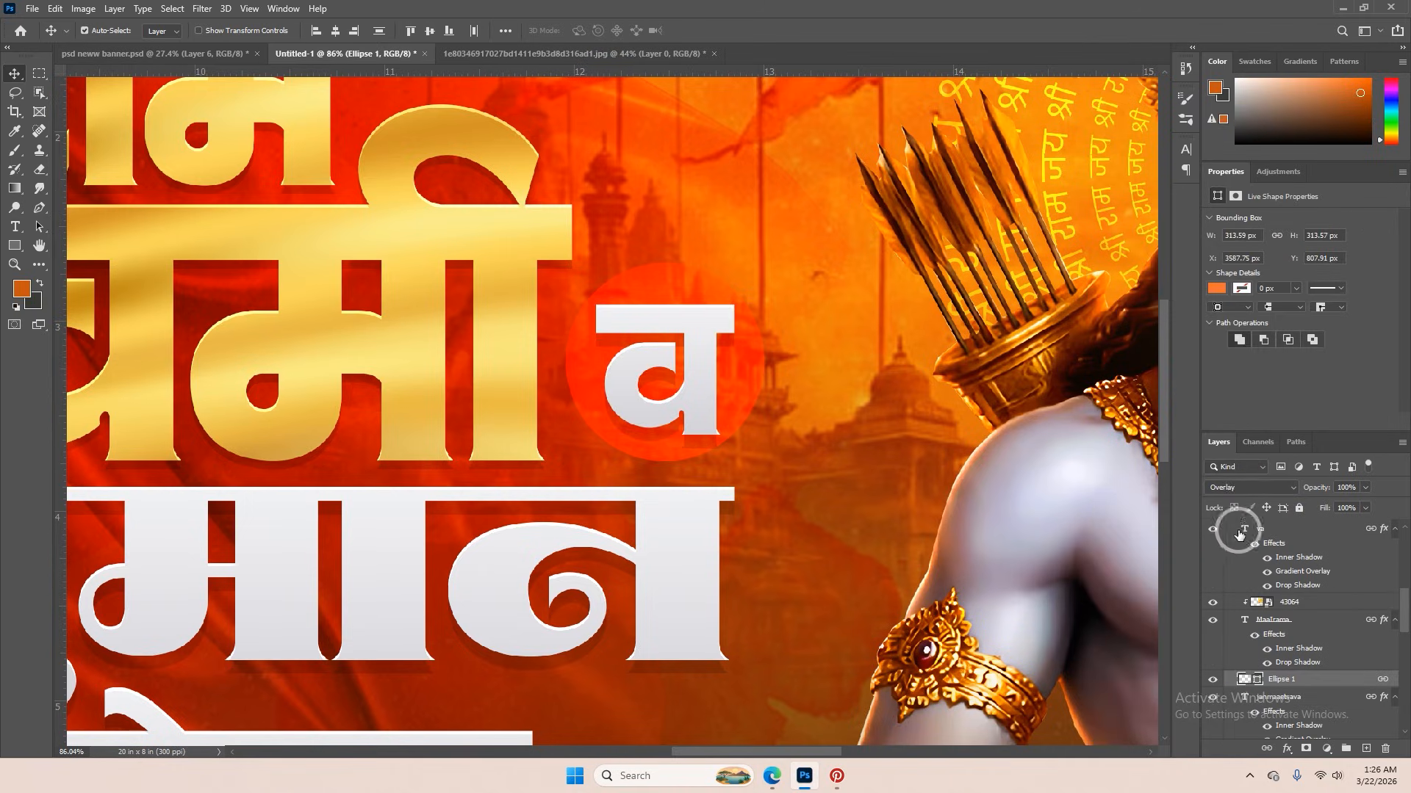
click(1239, 494)
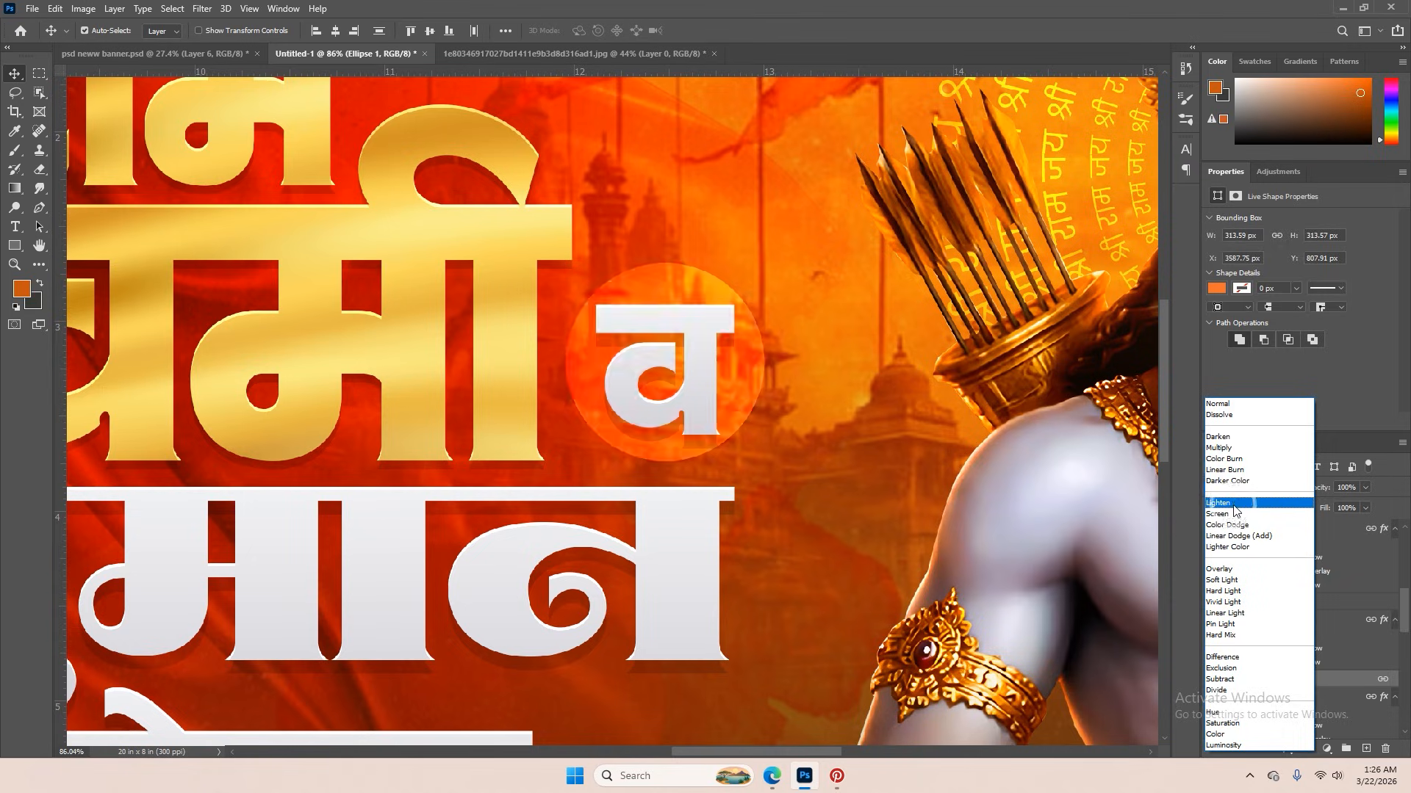
click(1229, 570)
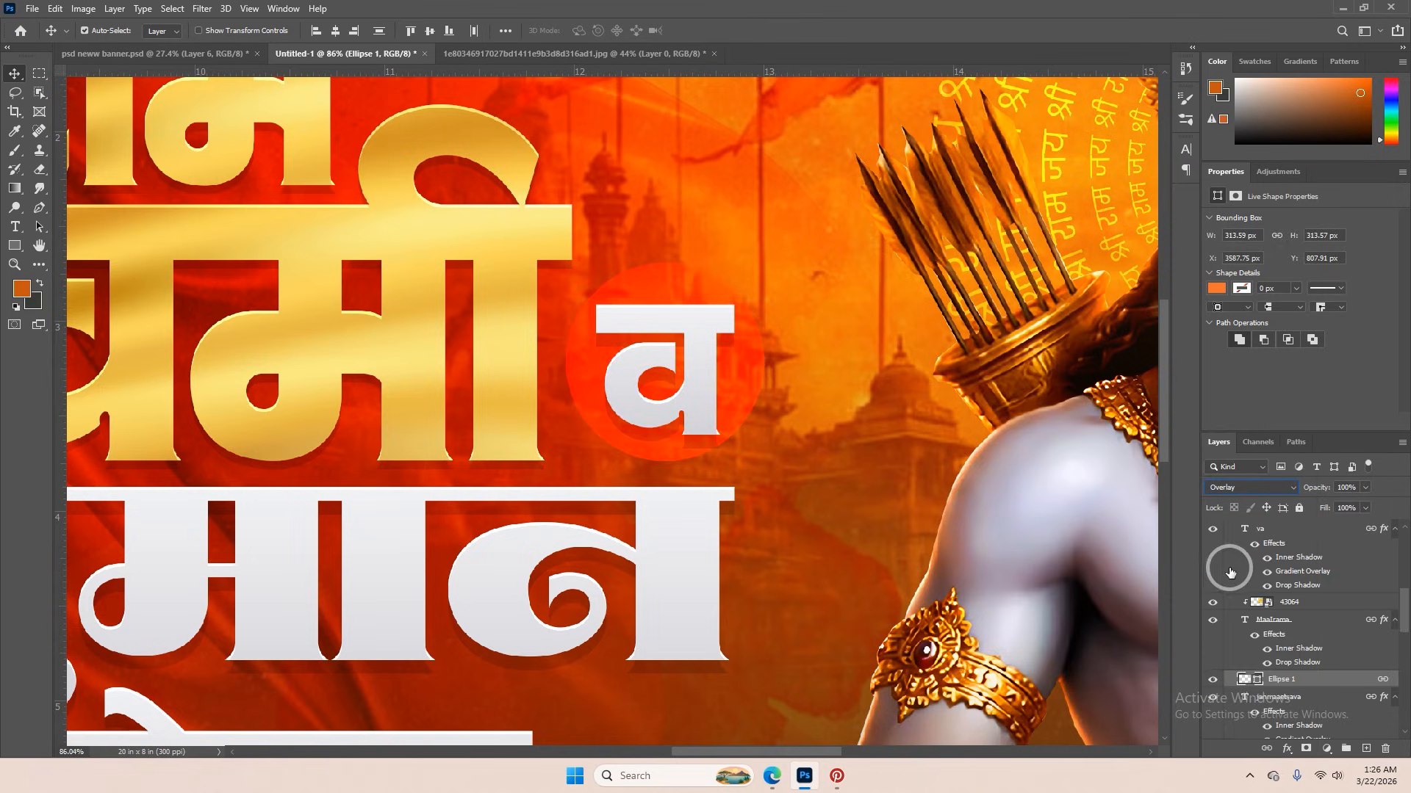
double_click(1258, 683)
mouse_move(1058, 396)
mouse_down()
mouse_move(1122, 427)
mouse_move(1101, 380)
mouse_up()
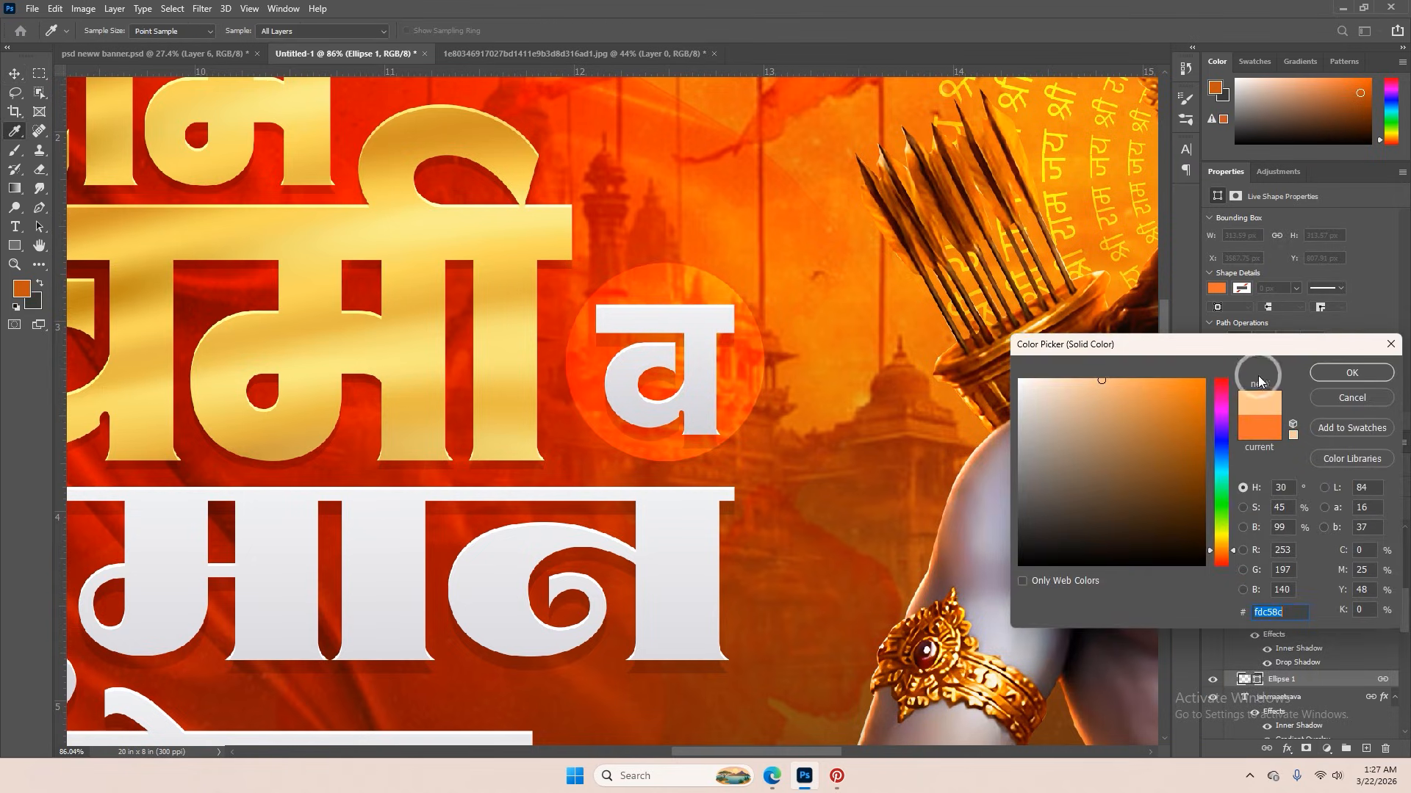
click(1319, 376)
scroll(771, 391, down, 8)
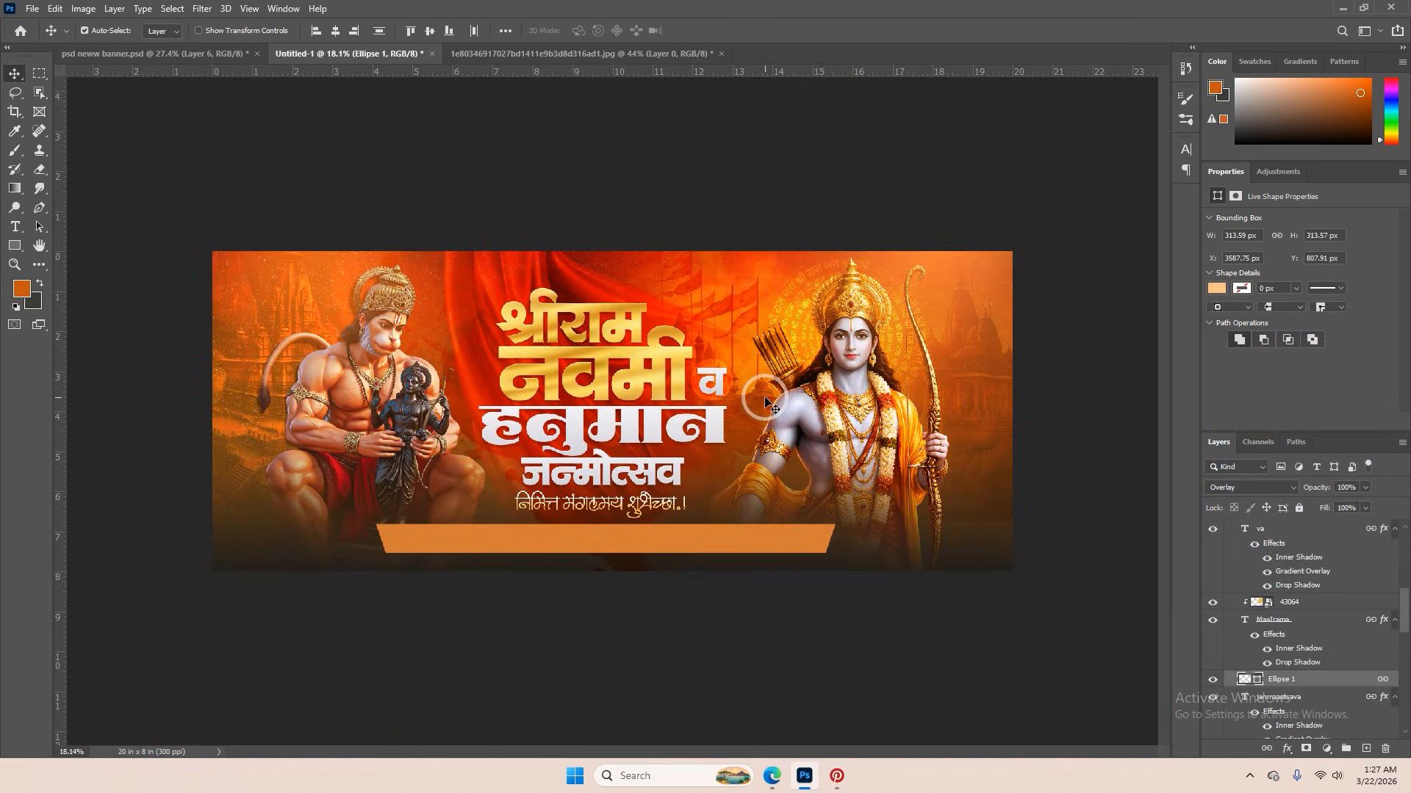
scroll(512, 326, up, 3)
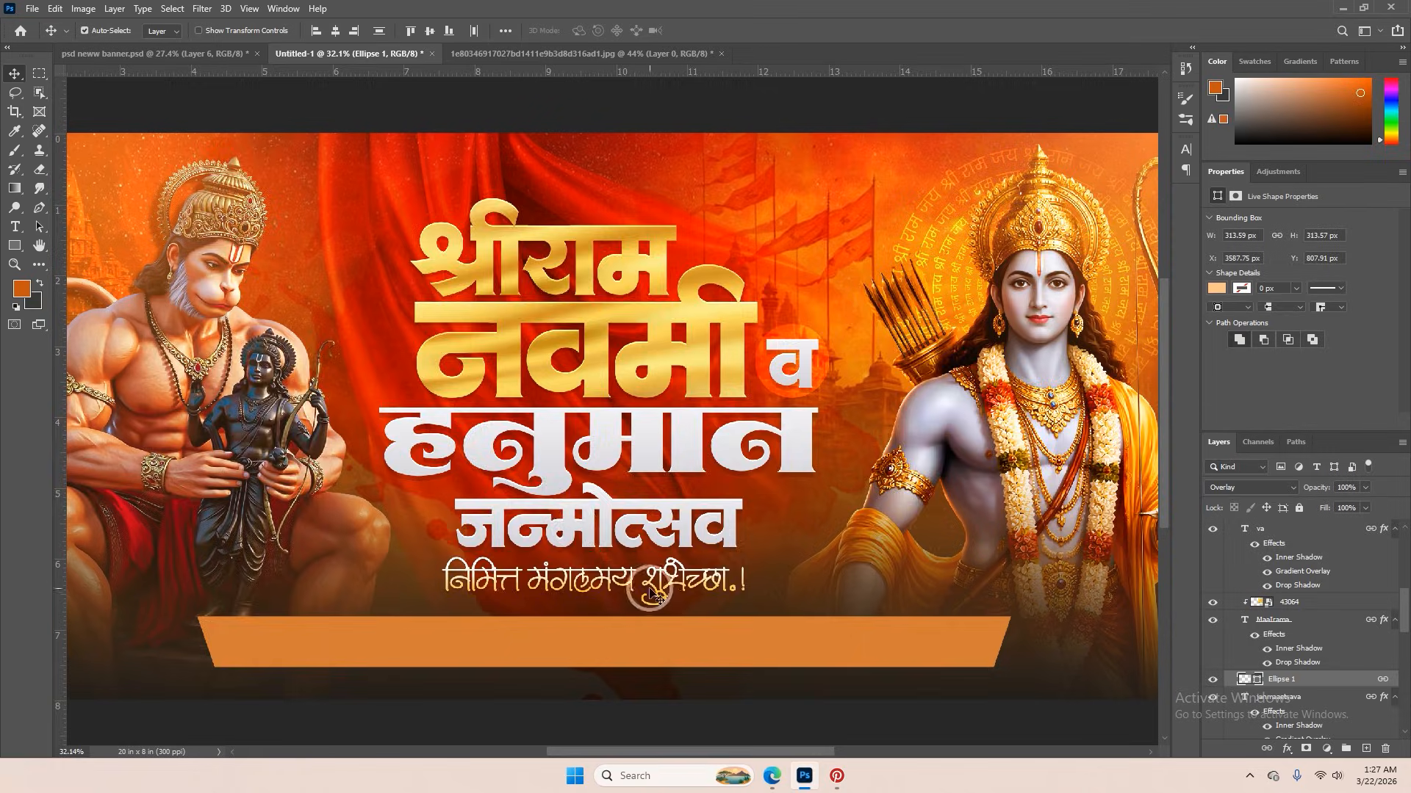
scroll(540, 617, down, 2)
drag(558, 595, 568, 607)
scroll(733, 598, down, 2)
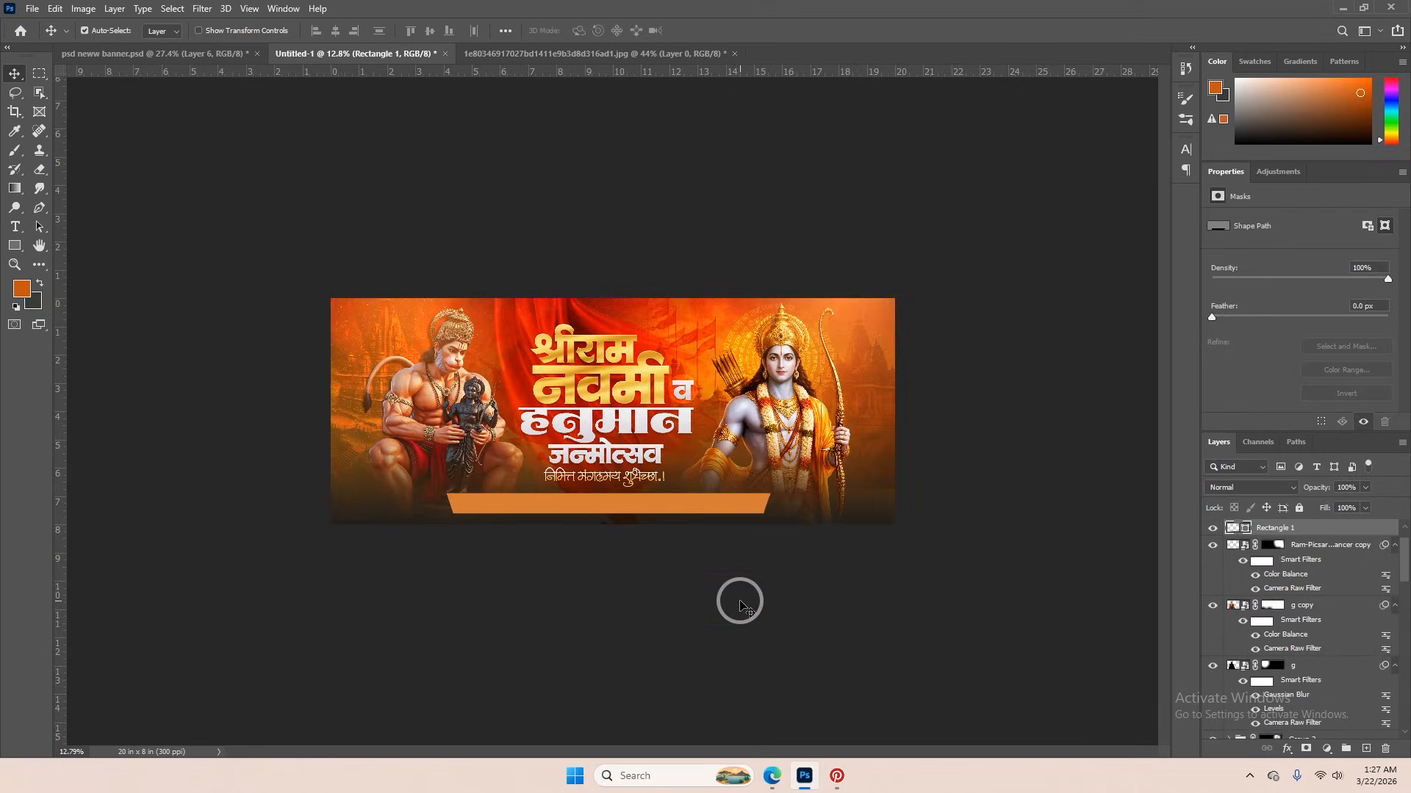
scroll(973, 363, up, 1)
scroll(974, 363, up, 1)
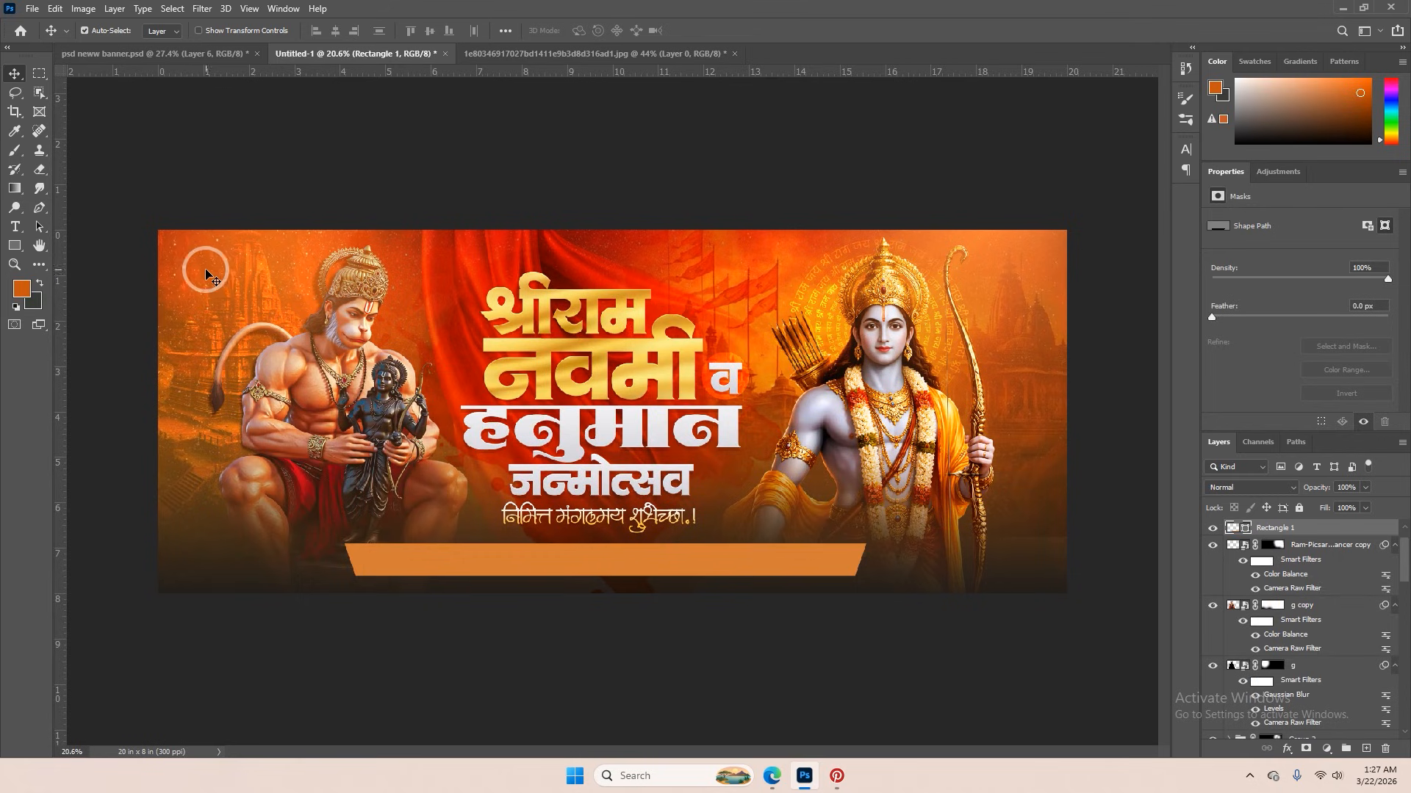
scroll(309, 375, up, 1)
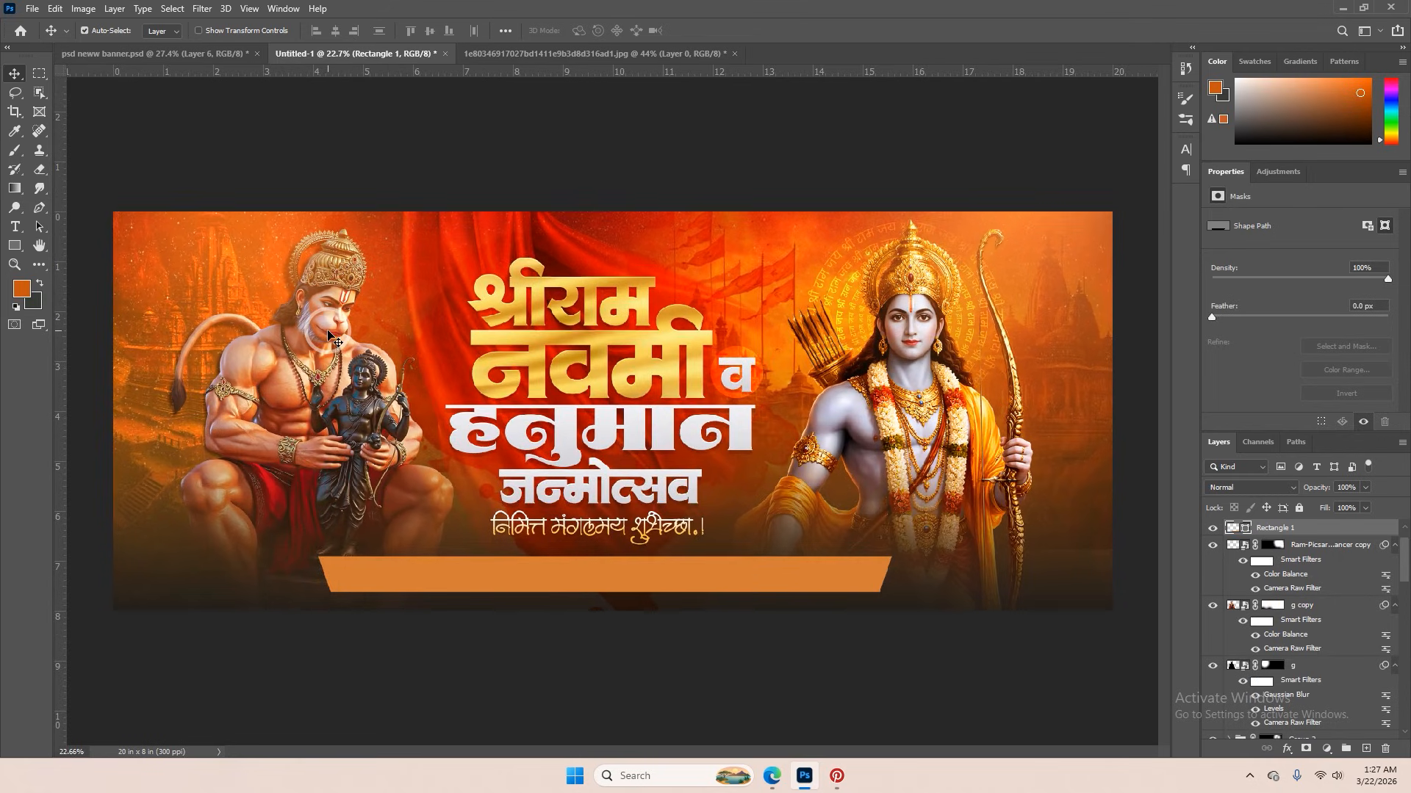
- Draw an ellipse of about 729 by 697 px behind Hanuman's head, directly above Group 2
click(456, 383)
click(264, 463)
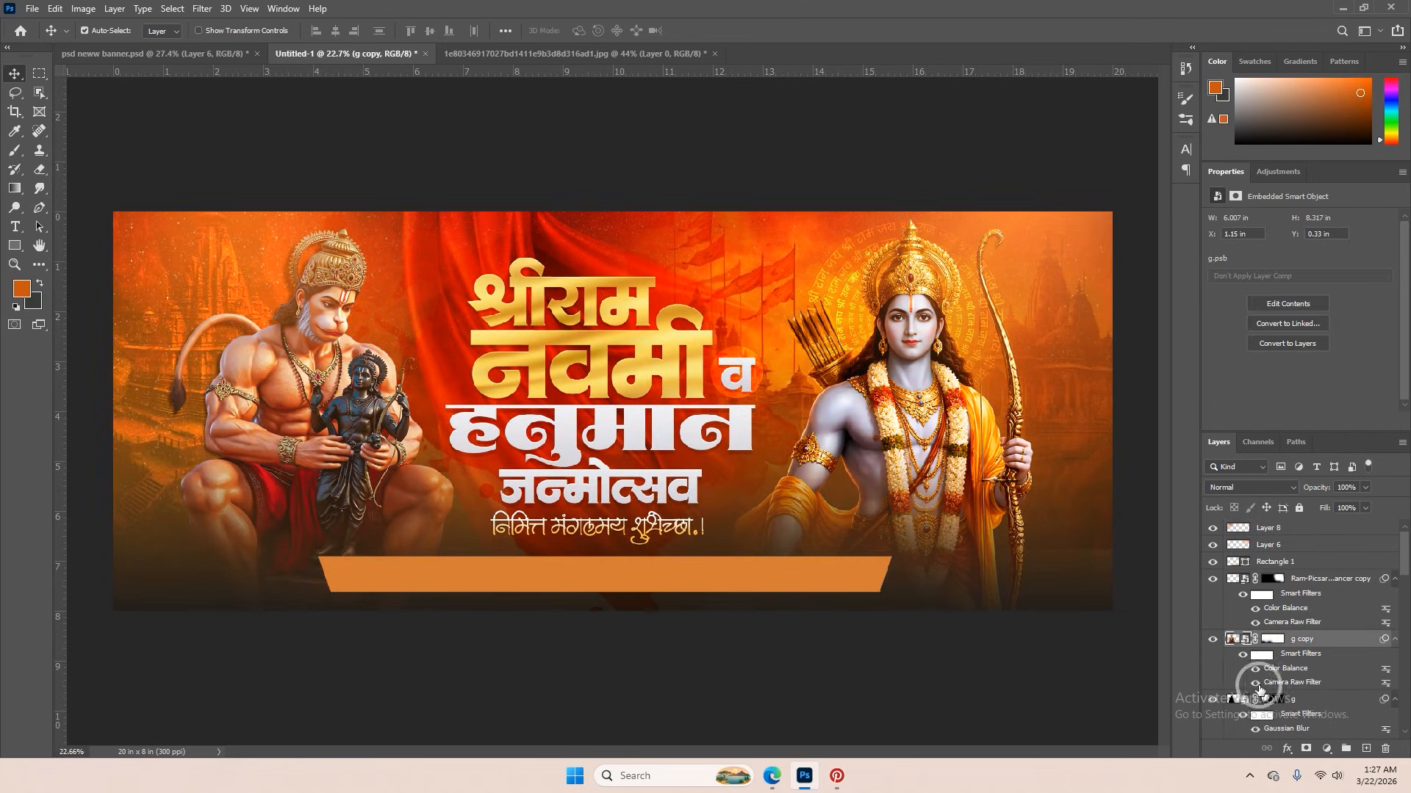
scroll(1293, 698, down, 2)
click(1271, 714)
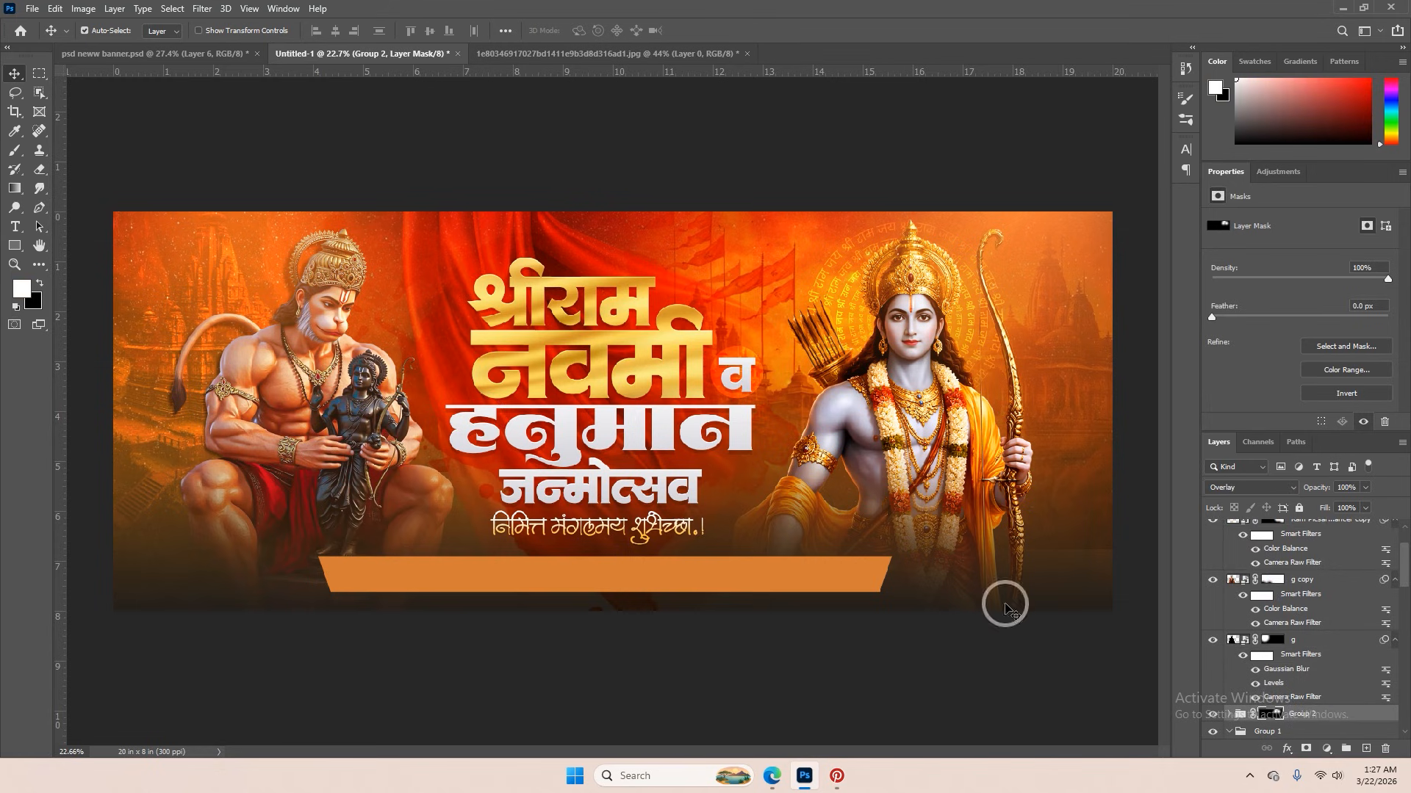
click(11, 250)
click(81, 262)
scroll(294, 305, up, 3)
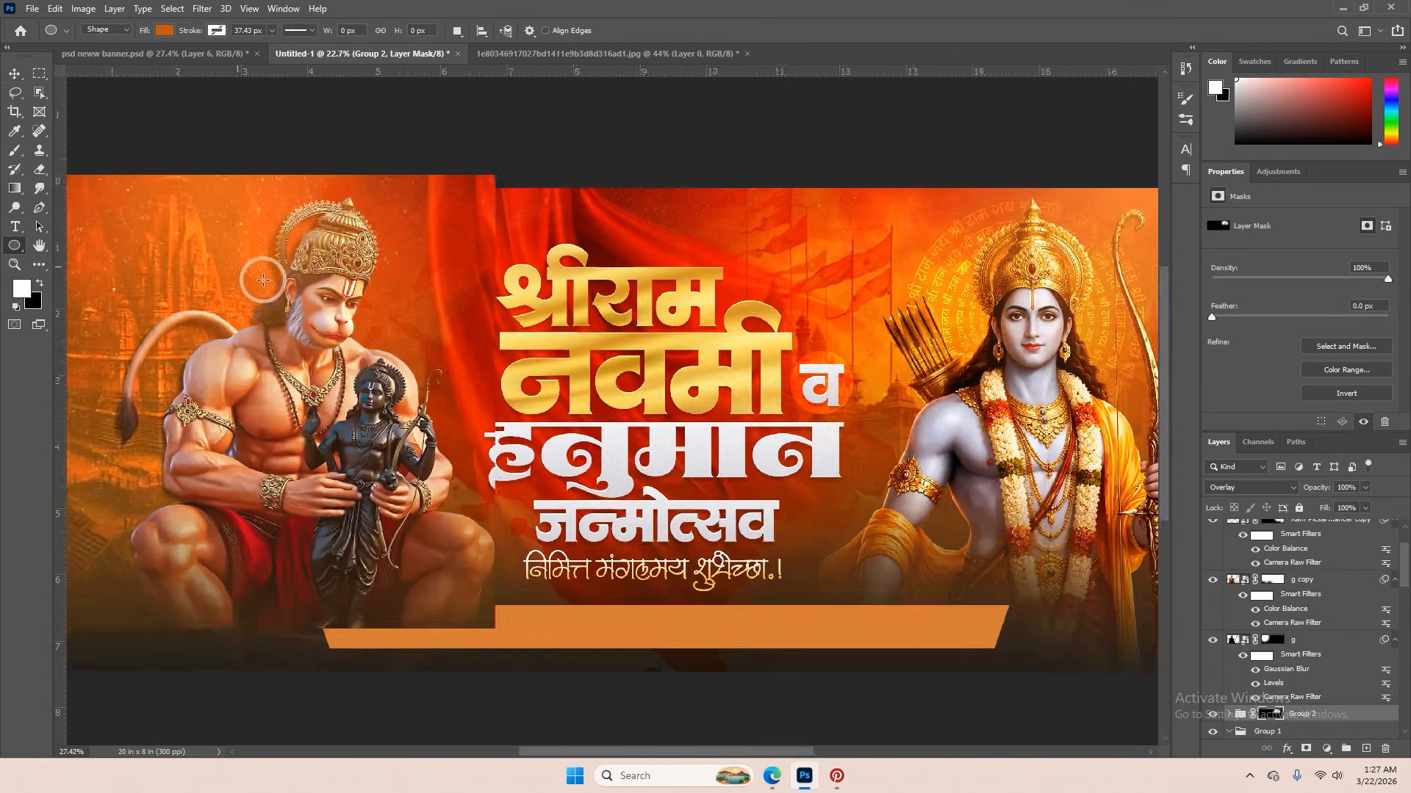
drag(220, 257, 435, 460)
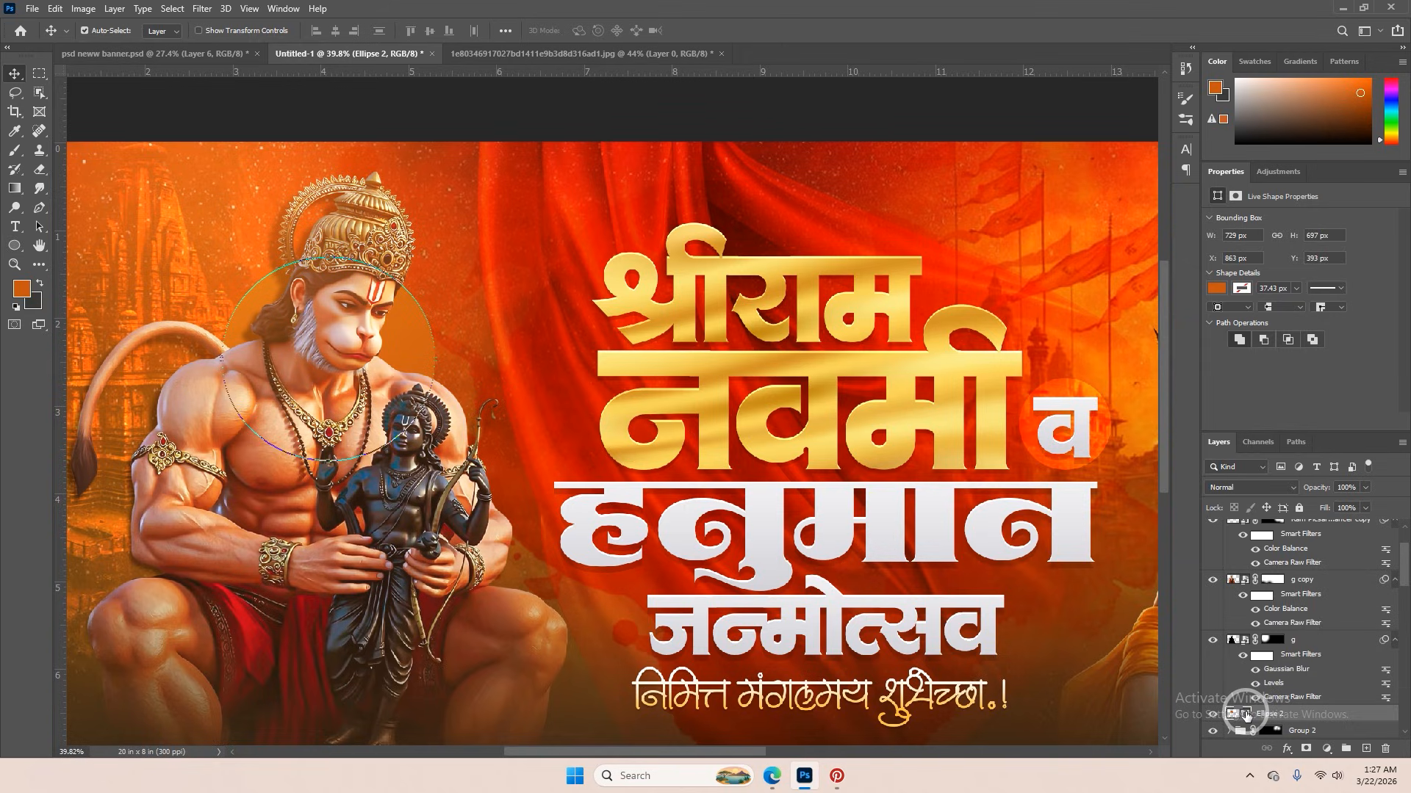
- Fill the ellipse behind Hanuman's head with yellow #ffcd19 and set its blend mode to Overlay
double_click(1233, 713)
click(803, 305)
drag(1174, 413, 1187, 371)
click(1345, 376)
click(1276, 488)
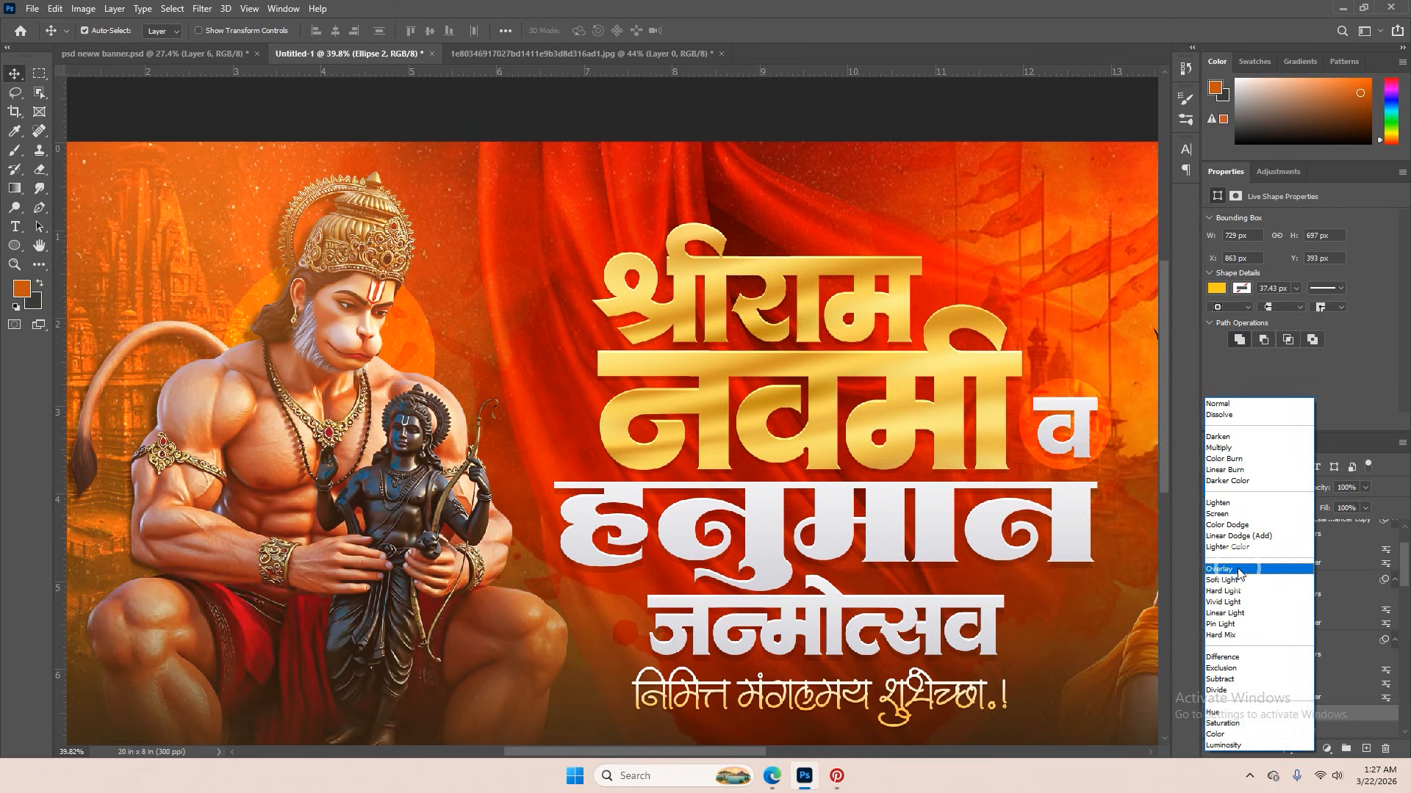
click(1239, 570)
- Shift the ellipse slightly left and up behind Hanuman's head, to about X 820 px, Y 383 px
key(ctrl+t)
drag(391, 341, 408, 279)
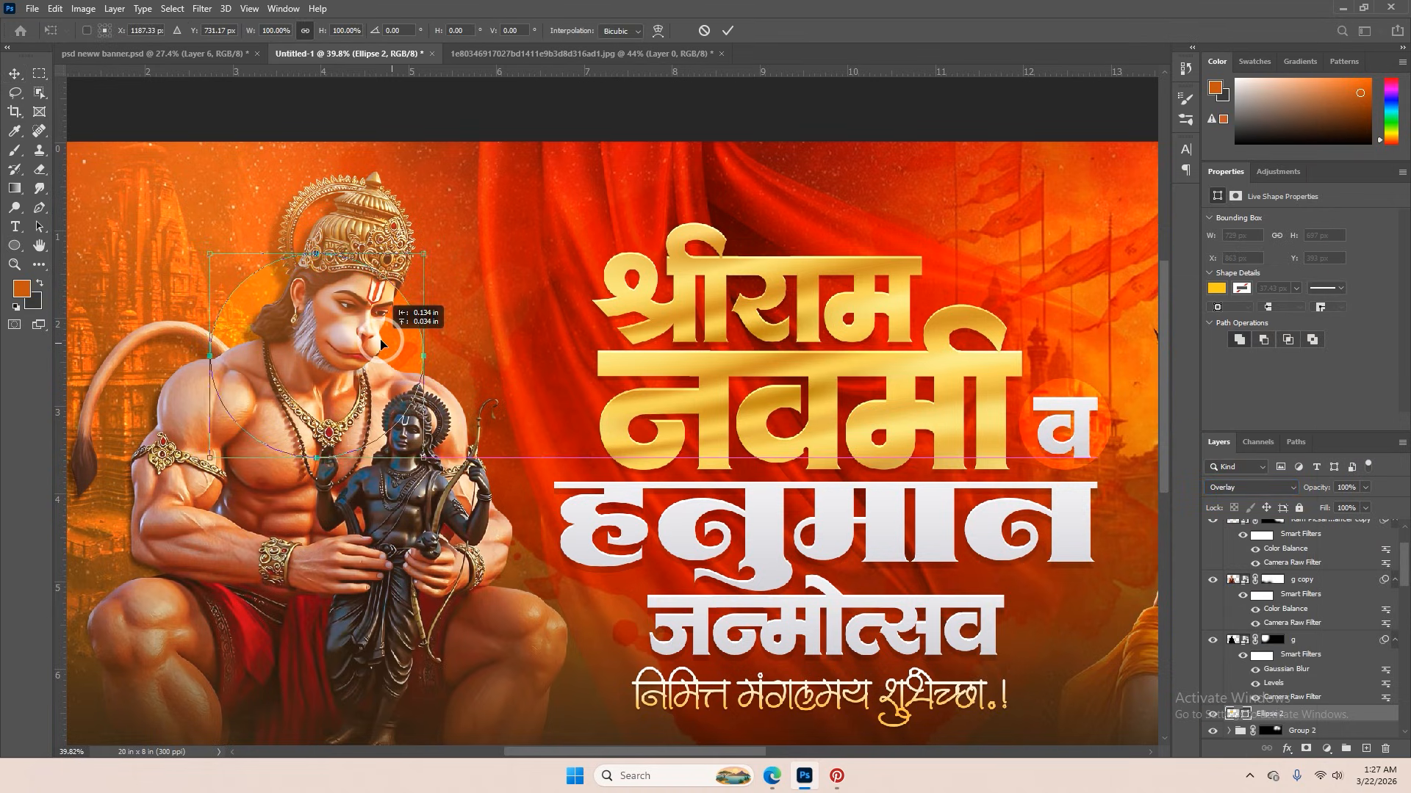
click(727, 30)
scroll(473, 337, down, 1)
scroll(473, 337, down, 4)
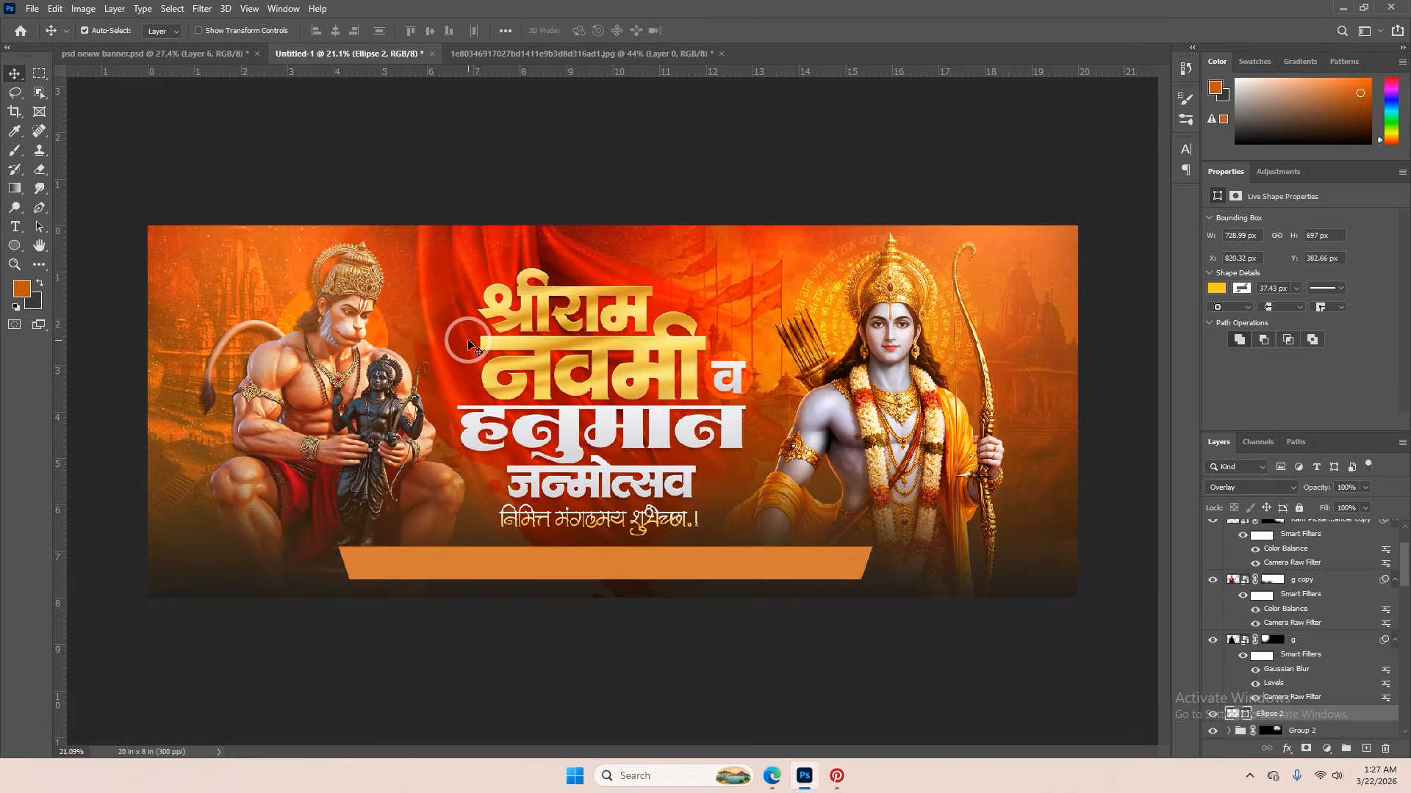
- Recolour the ellipse behind Hanuman's head to a muted pale gold
double_click(1246, 716)
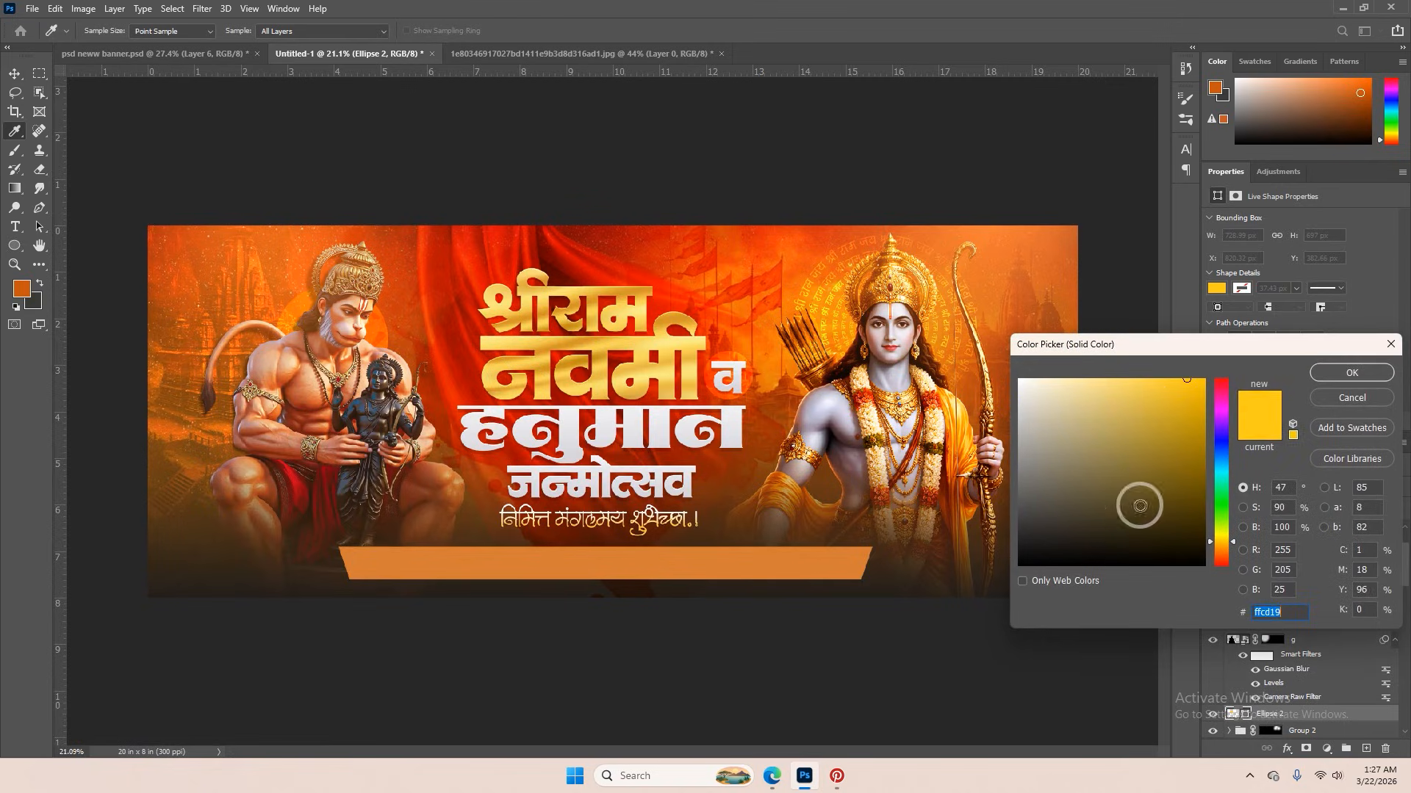
drag(1135, 498, 1019, 380)
mouse_move(923, 342)
mouse_down()
mouse_move(1117, 387)
mouse_move(1112, 408)
mouse_up()
key(Return)
scroll(948, 371, down, 2)
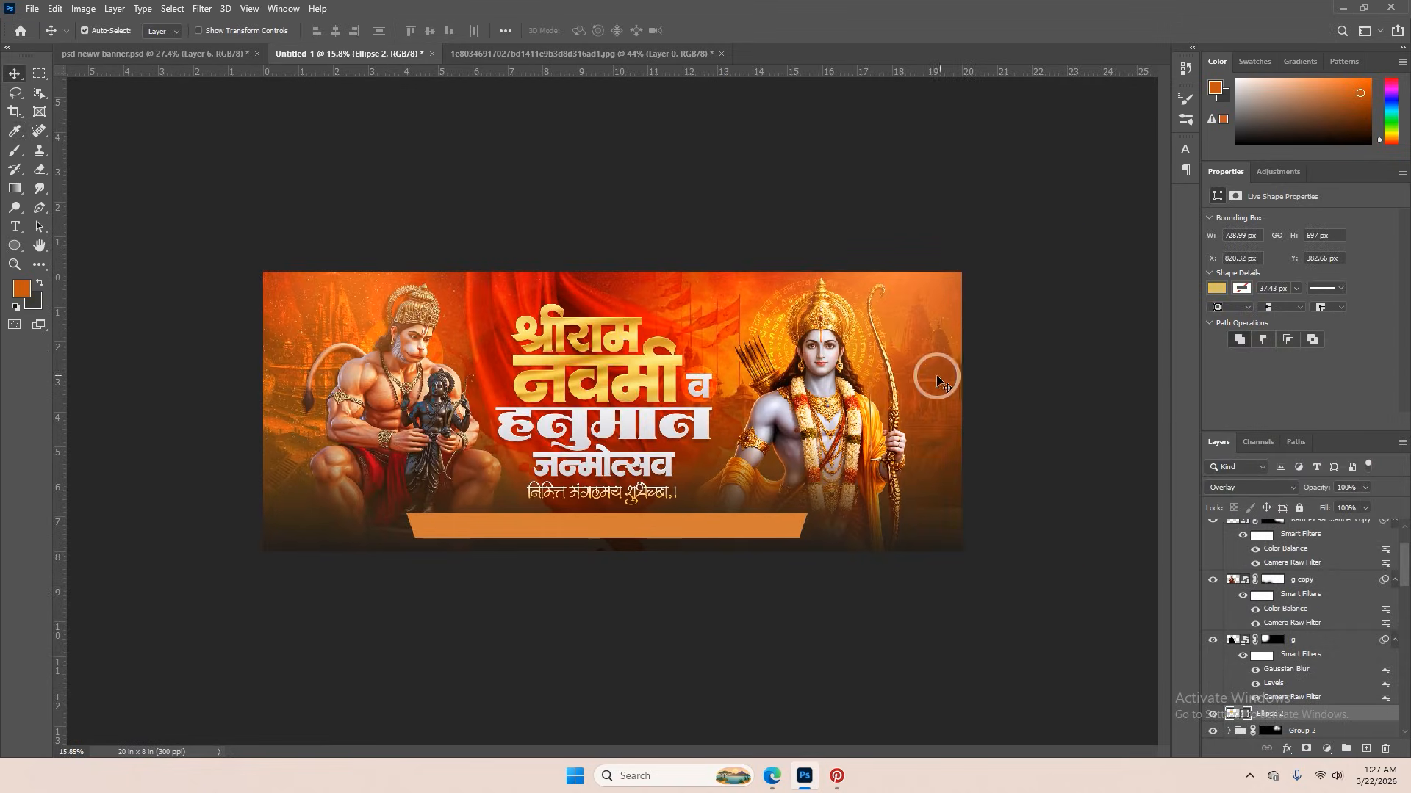
scroll(707, 524, up, 2)
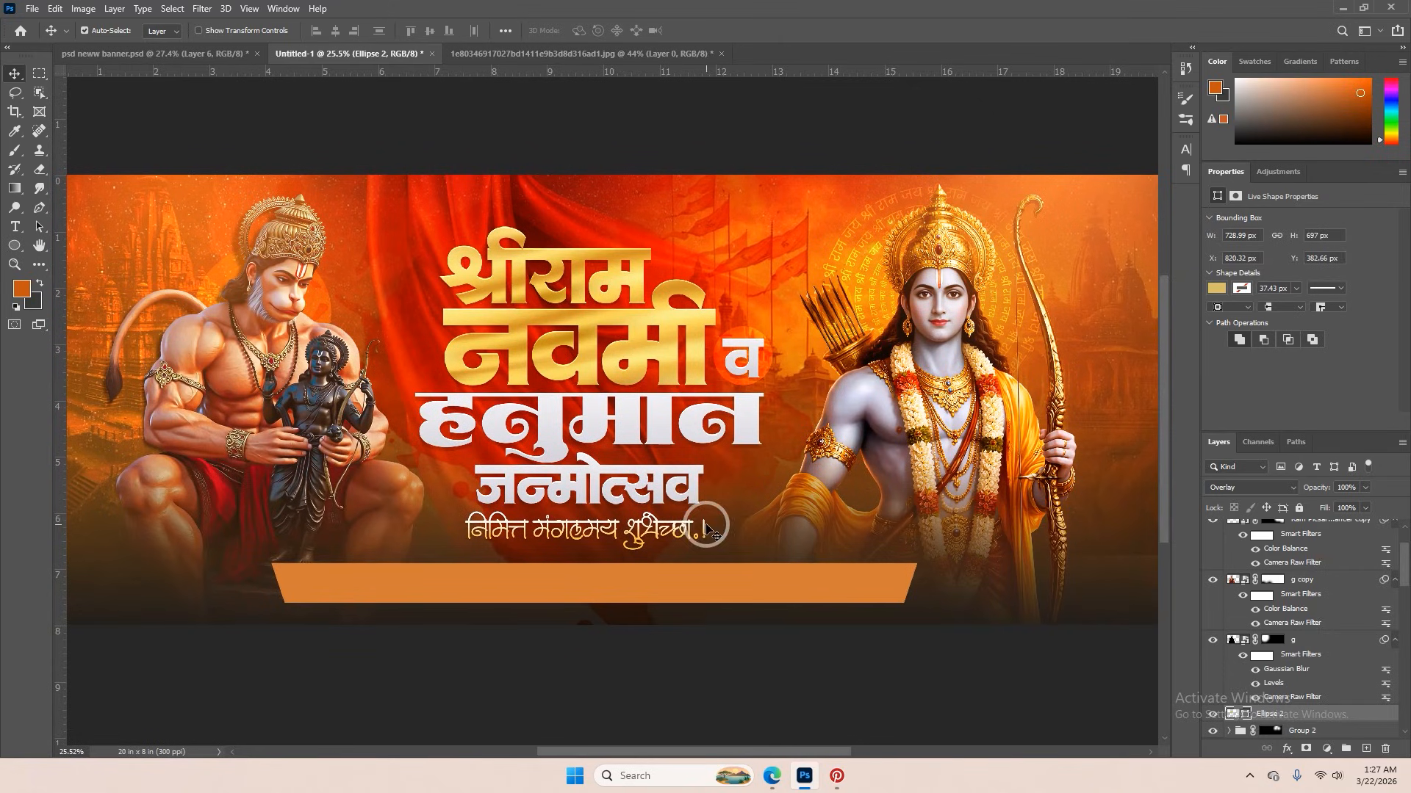
- Stamp all visible layers into a new merged layer above Layer 8
scroll(1291, 540, up, 3)
click(1288, 531)
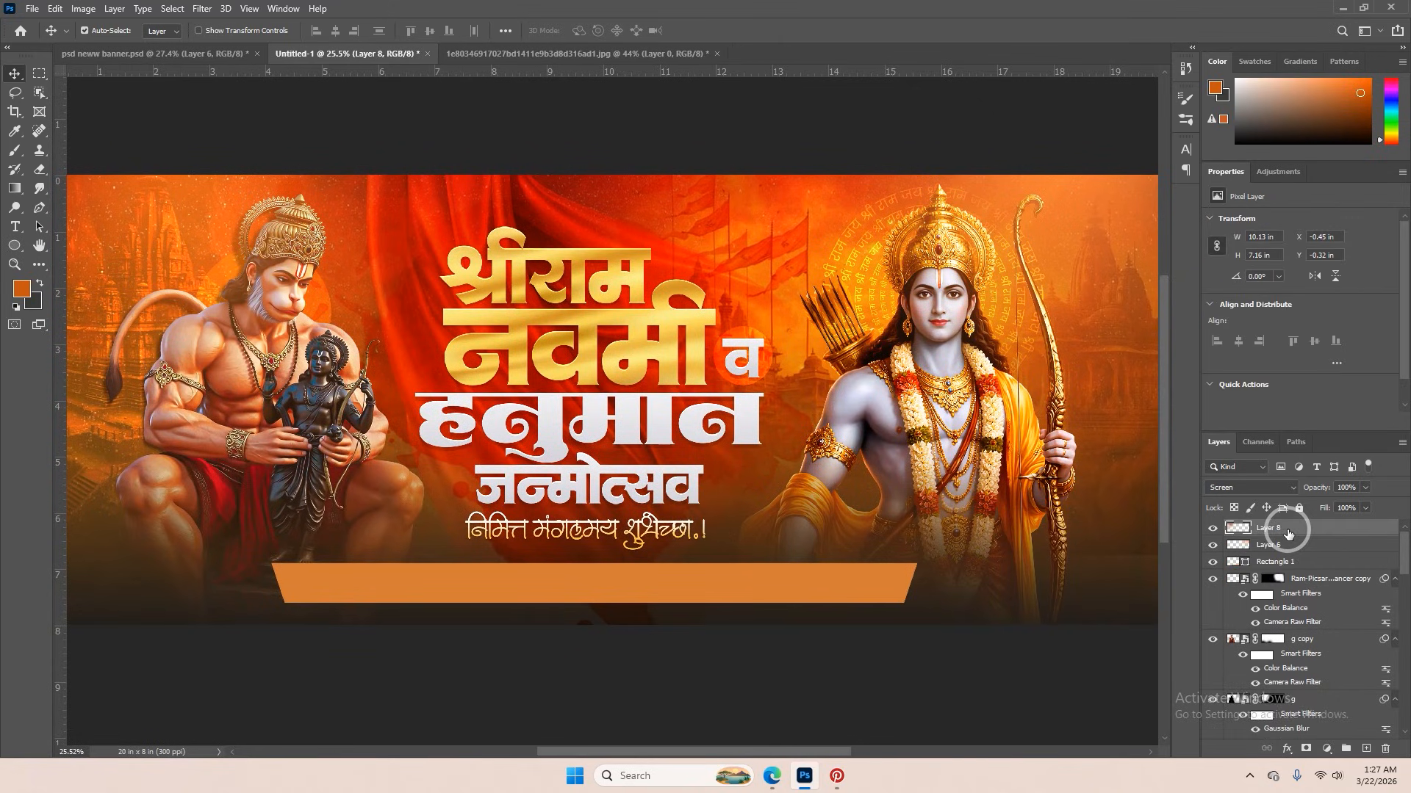
key(ctrl+shift+alt+e)
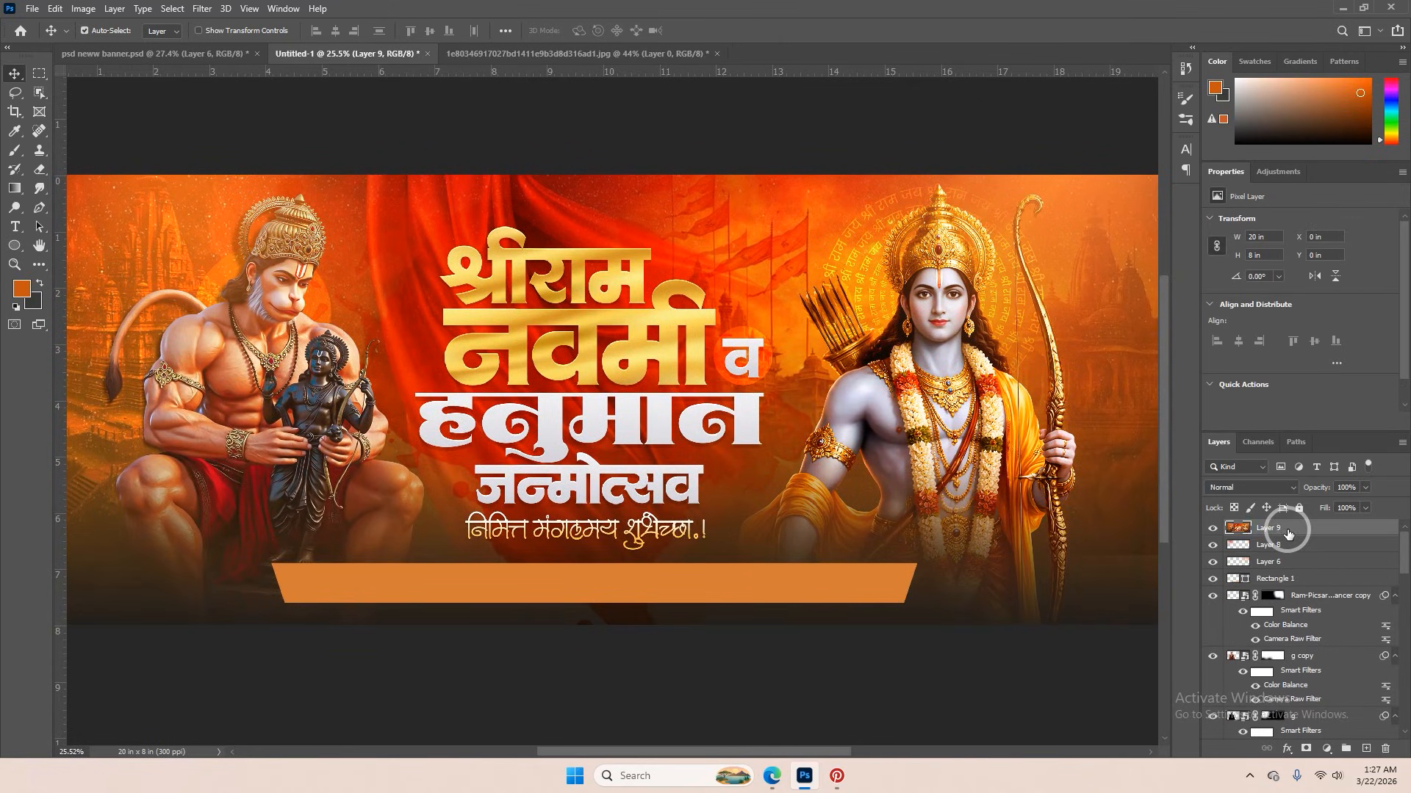
- Open the Camera Raw Filter on the merged layer and set Contrast to +15 and Whites to +11
click(212, 10)
click(250, 96)
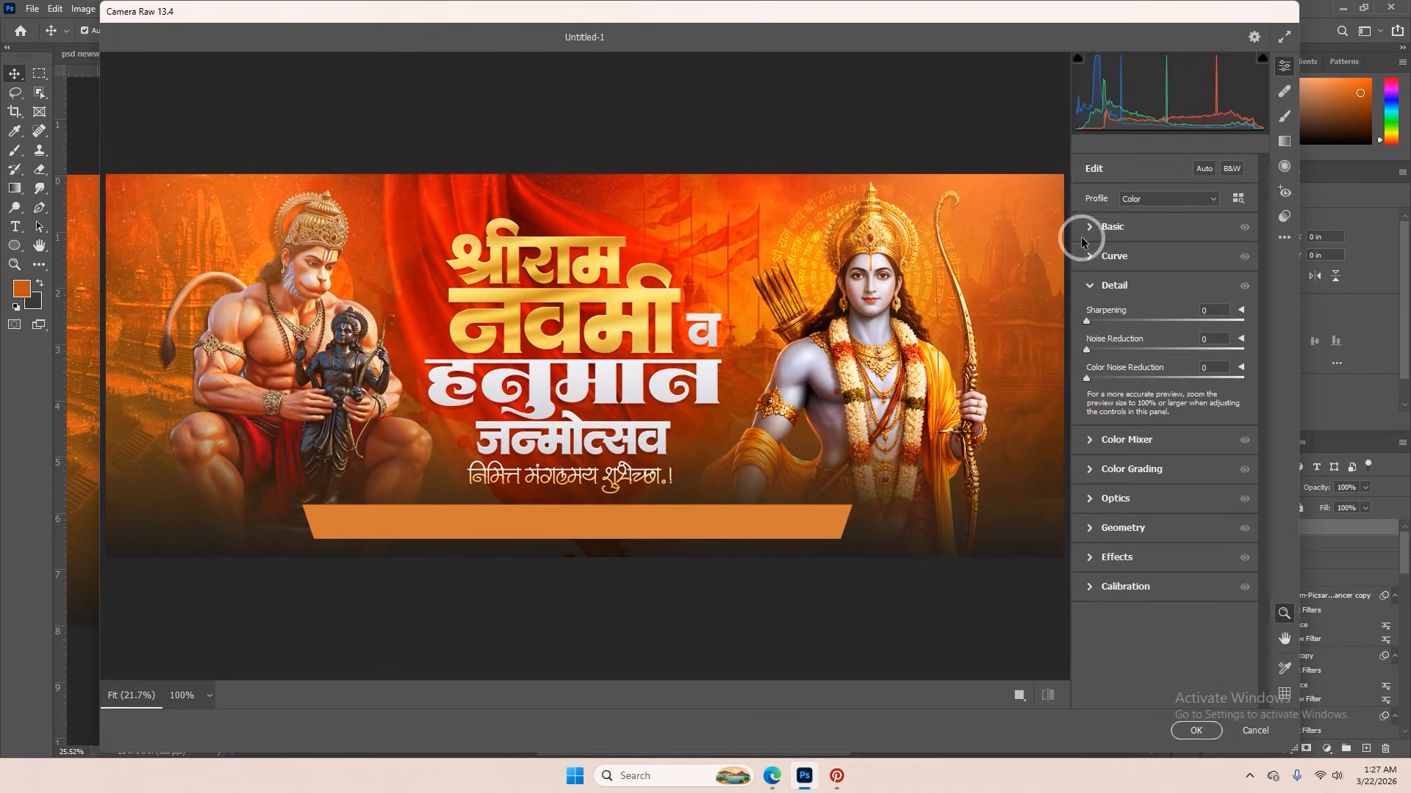
click(1089, 229)
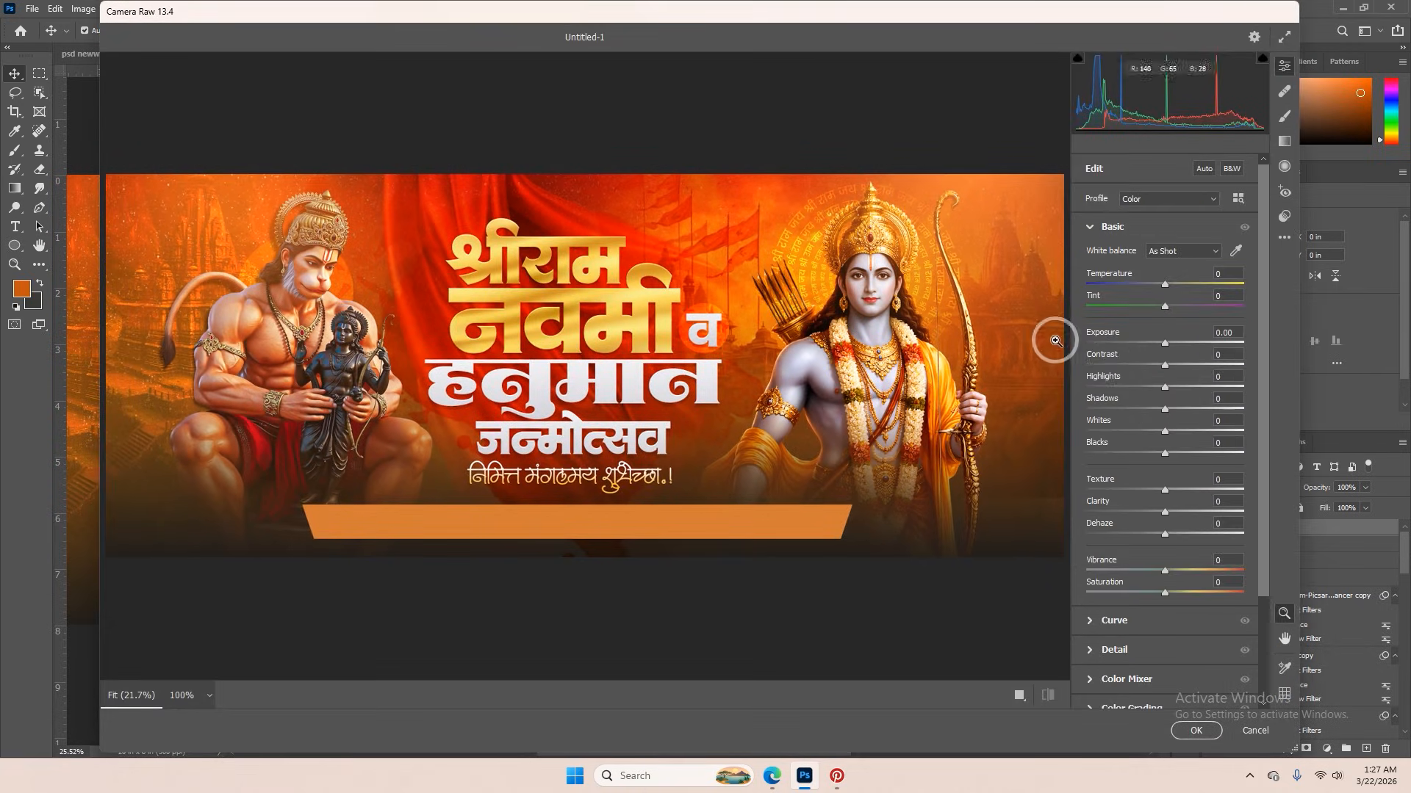
click(1175, 366)
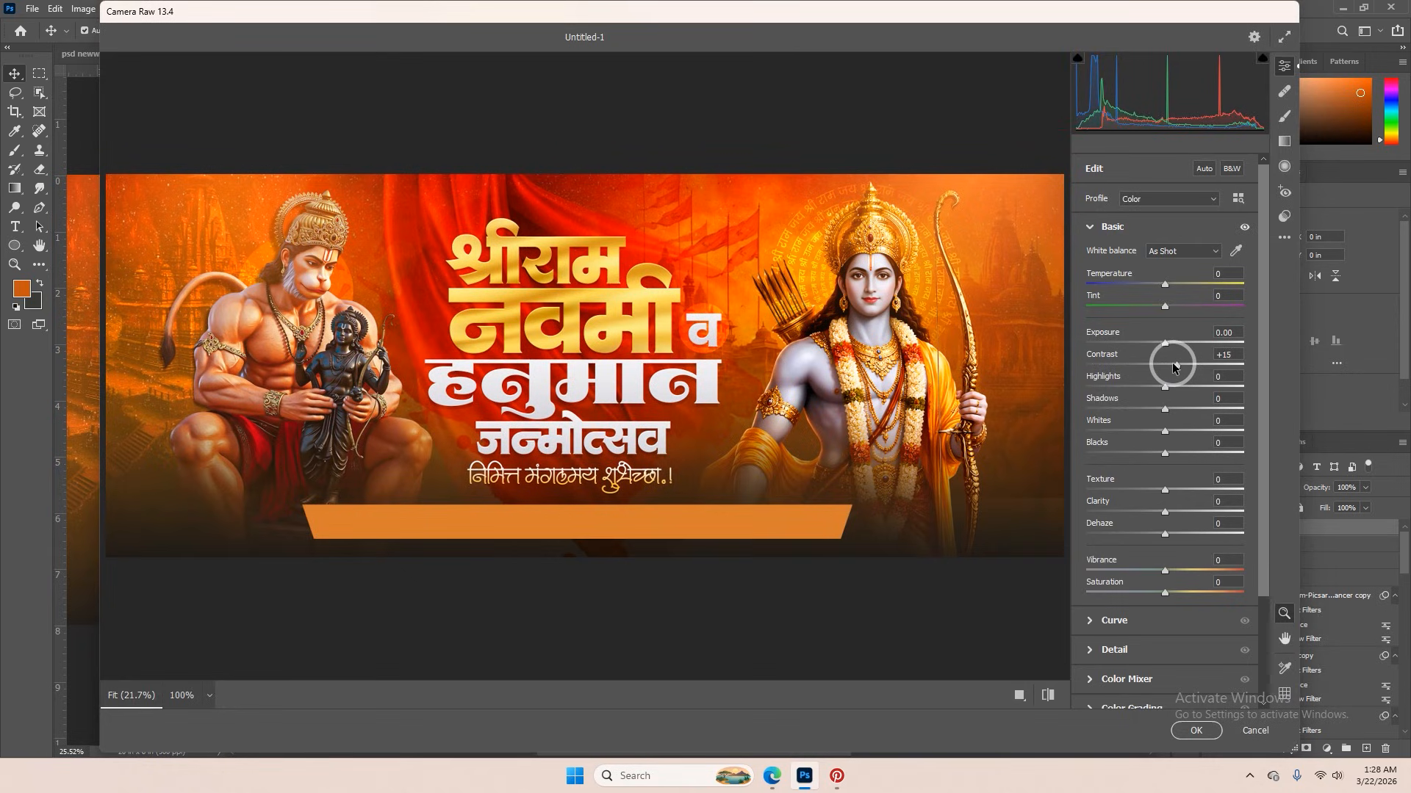
click(1179, 450)
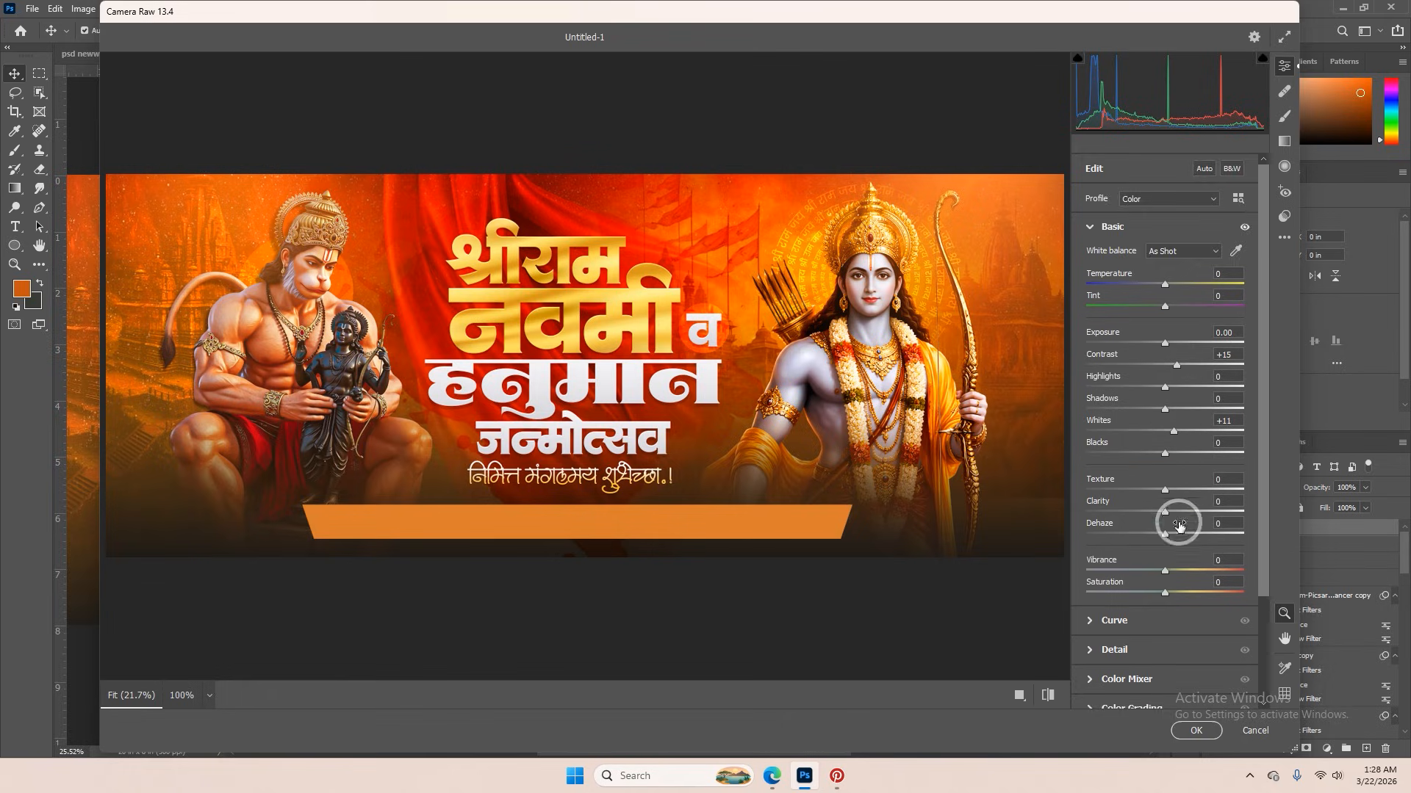
- Set the Green Primary saturation to about -1 in the Camera Raw calibration settings and apply the filter to the merged layer
scroll(1146, 588, down, 2)
click(1091, 687)
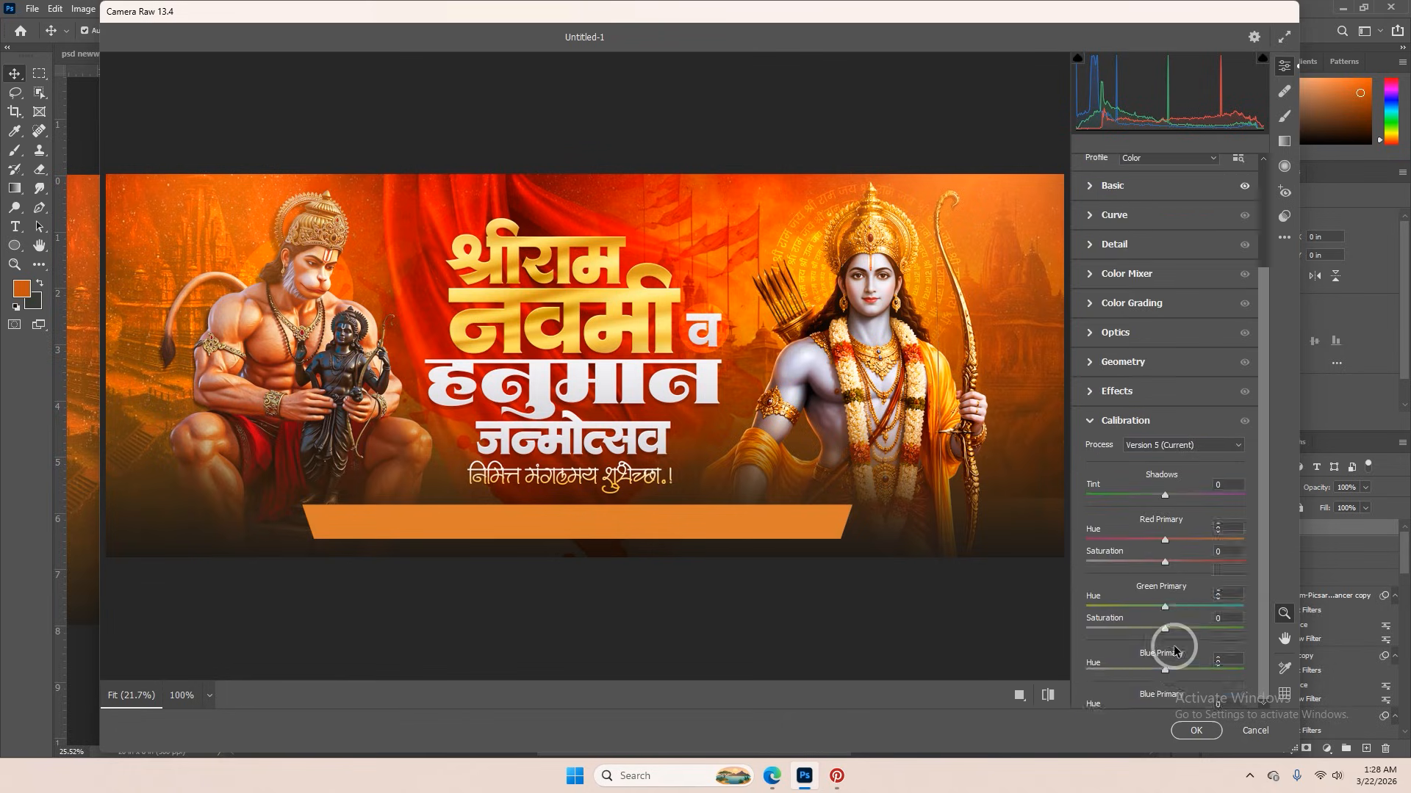
mouse_move(1164, 630)
mouse_down()
mouse_move(1088, 646)
mouse_move(1231, 640)
mouse_move(1152, 640)
mouse_move(1169, 641)
mouse_up()
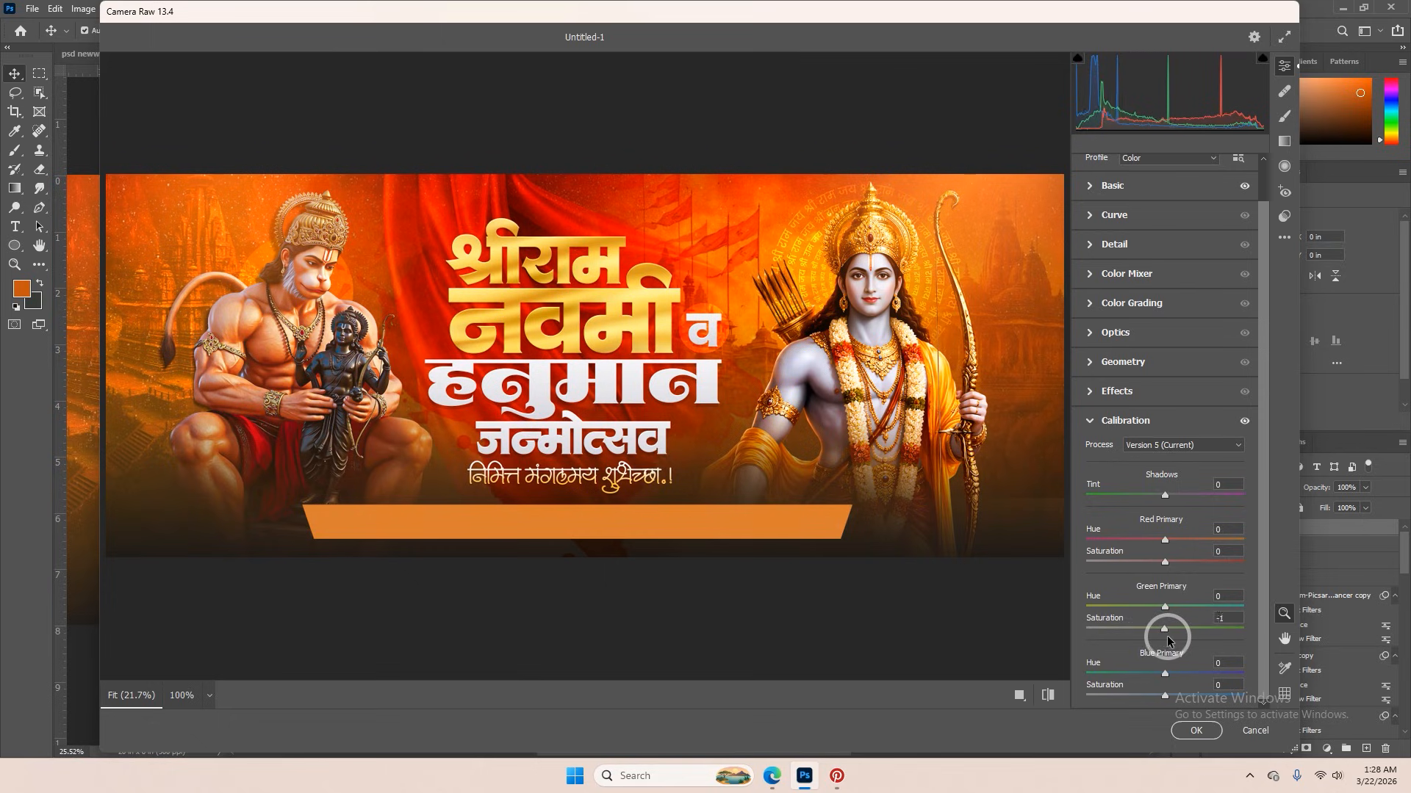
click(1194, 730)
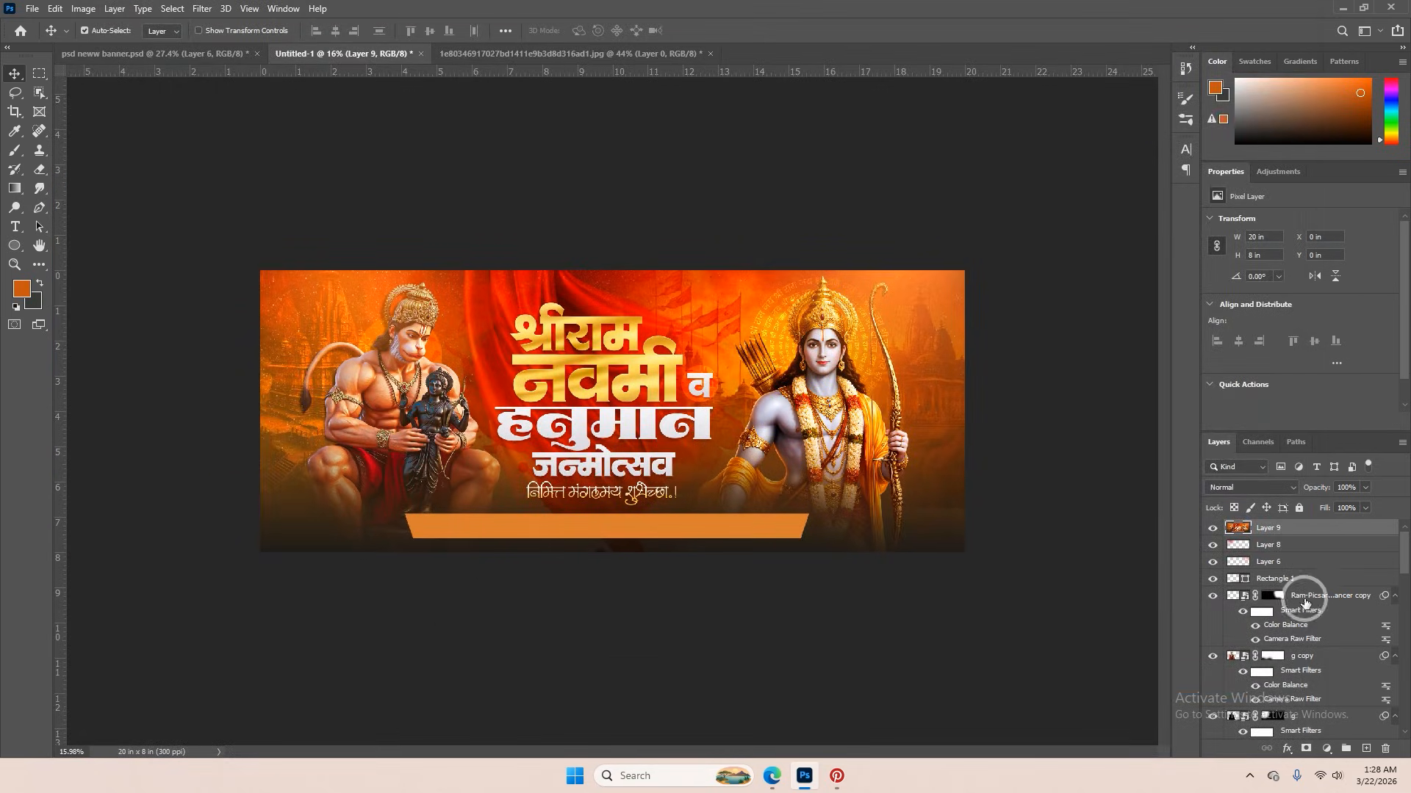
- Add a Color Lookup adjustment layer above Layer 9 and load the TensionGreen.3DL LUT
click(1327, 749)
click(1326, 667)
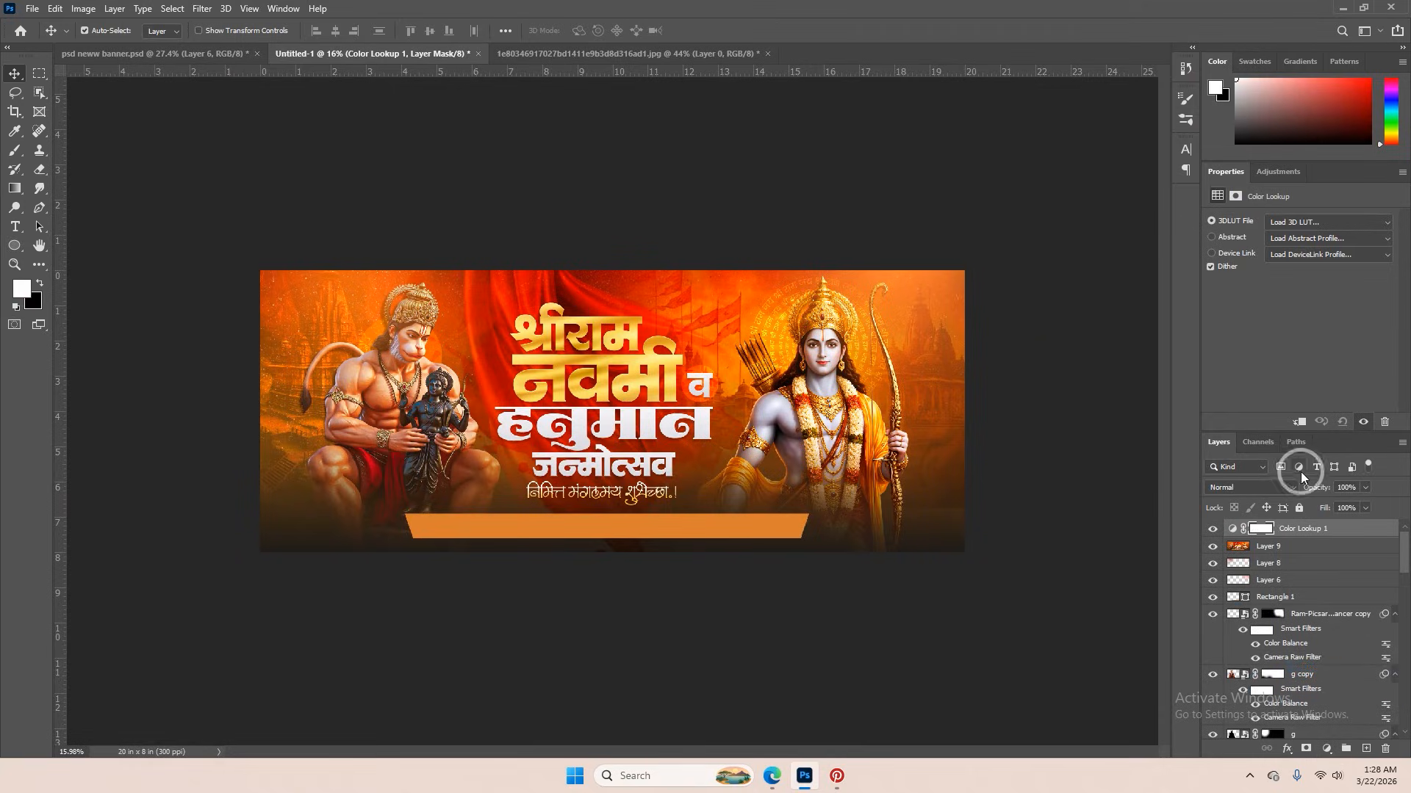
click(1285, 225)
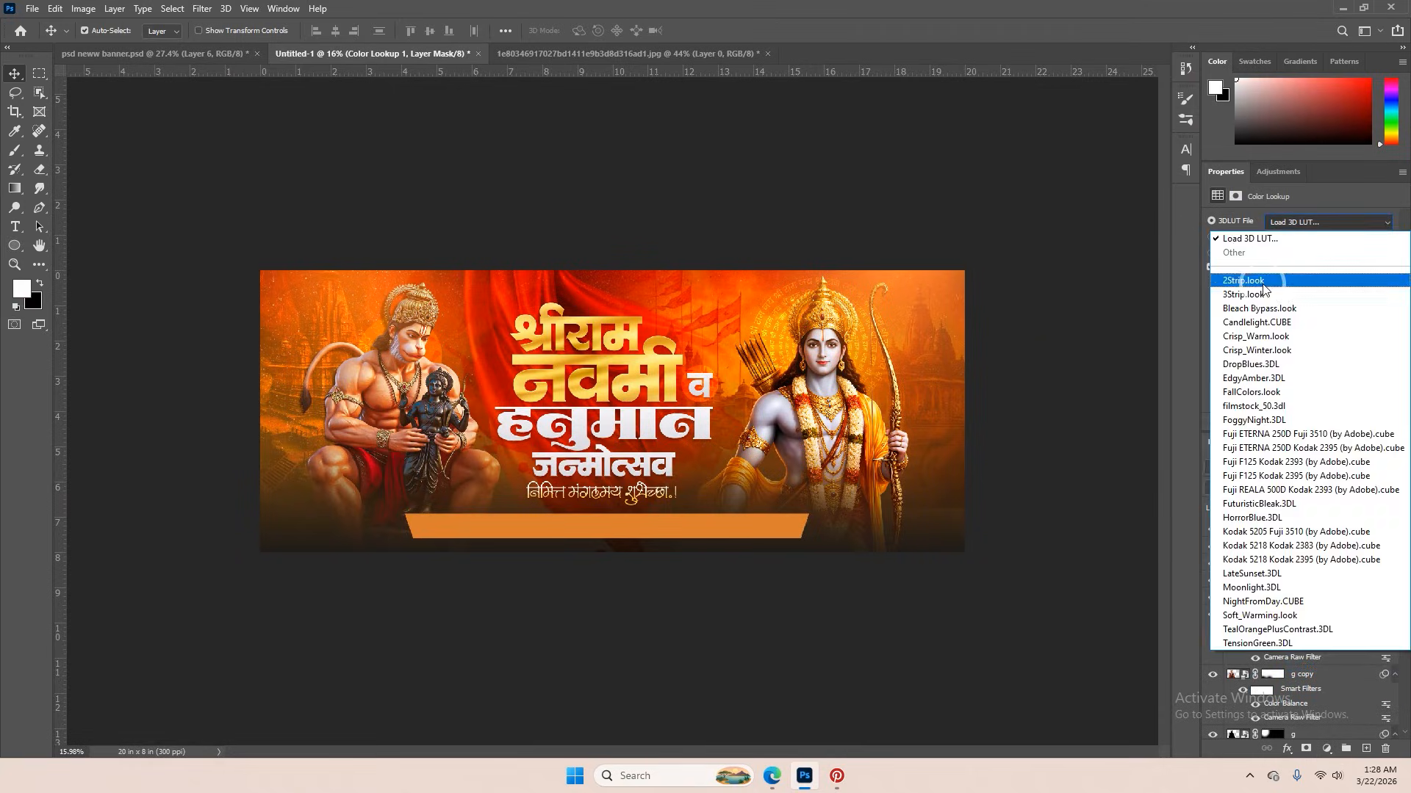
click(1264, 273)
click(1308, 222)
click(1293, 617)
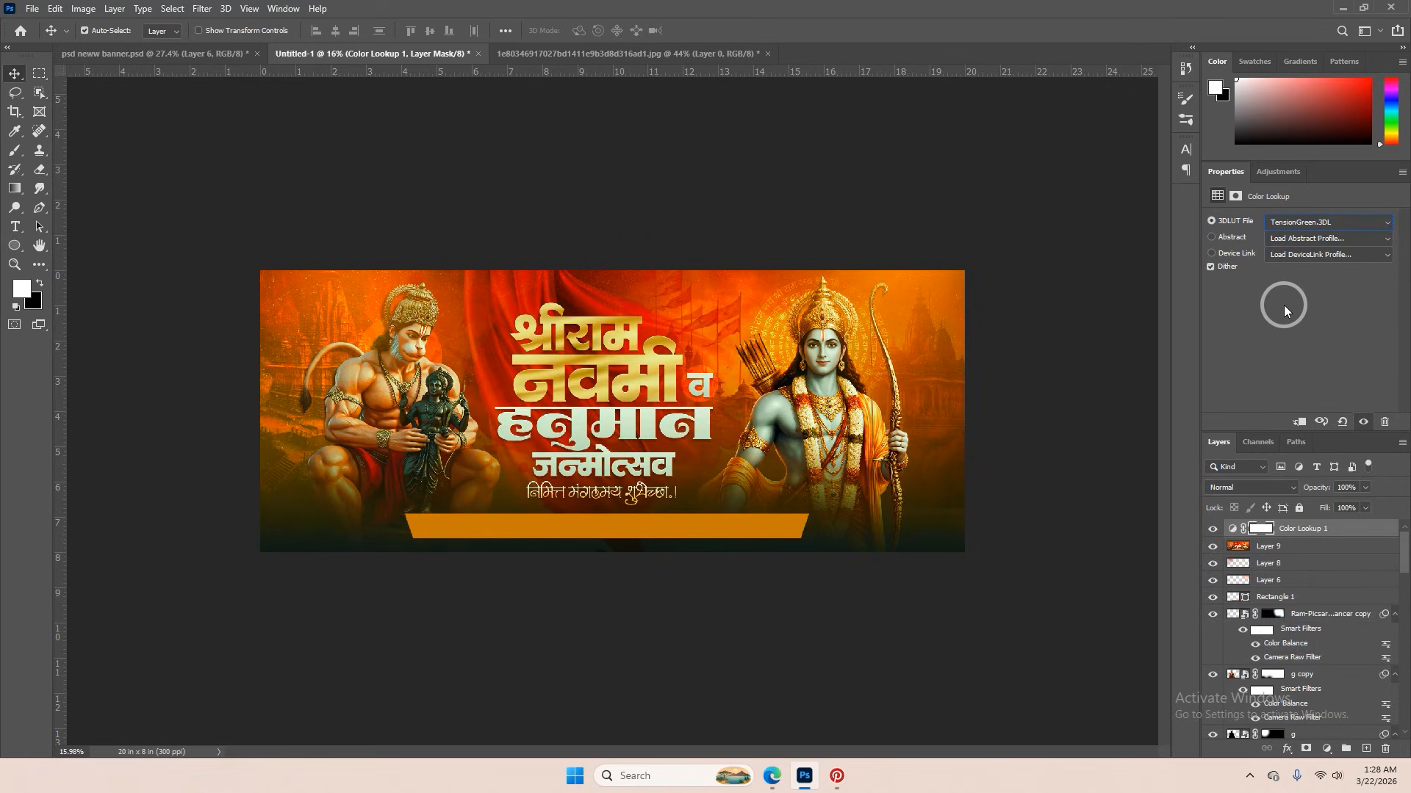
- Try other LUTs on the Color Lookup layer, including TealOrangePlusContrast.3DL, LateSunset.3DL and Kodak 5218 Kodak 2395
key(Up)
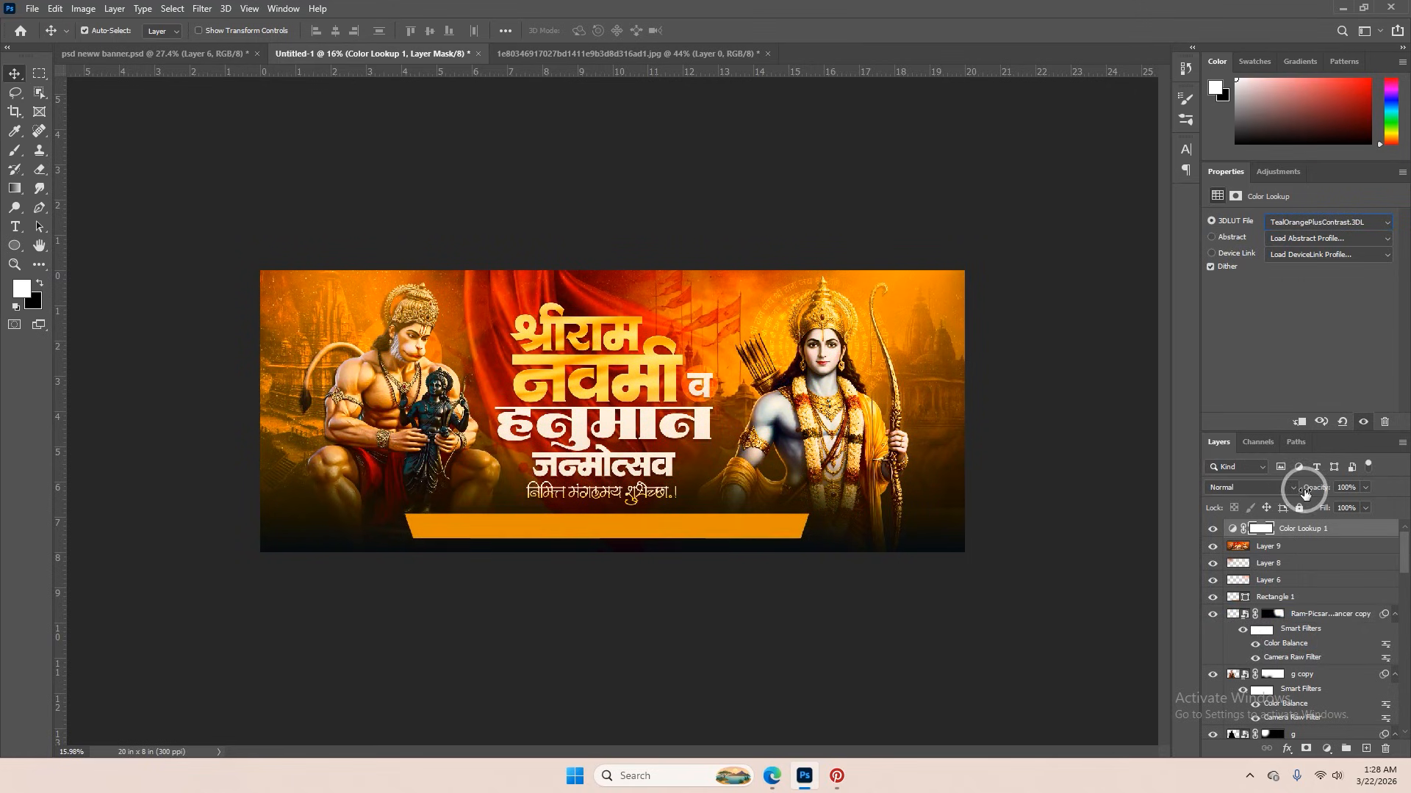
drag(1315, 492, 1359, 489)
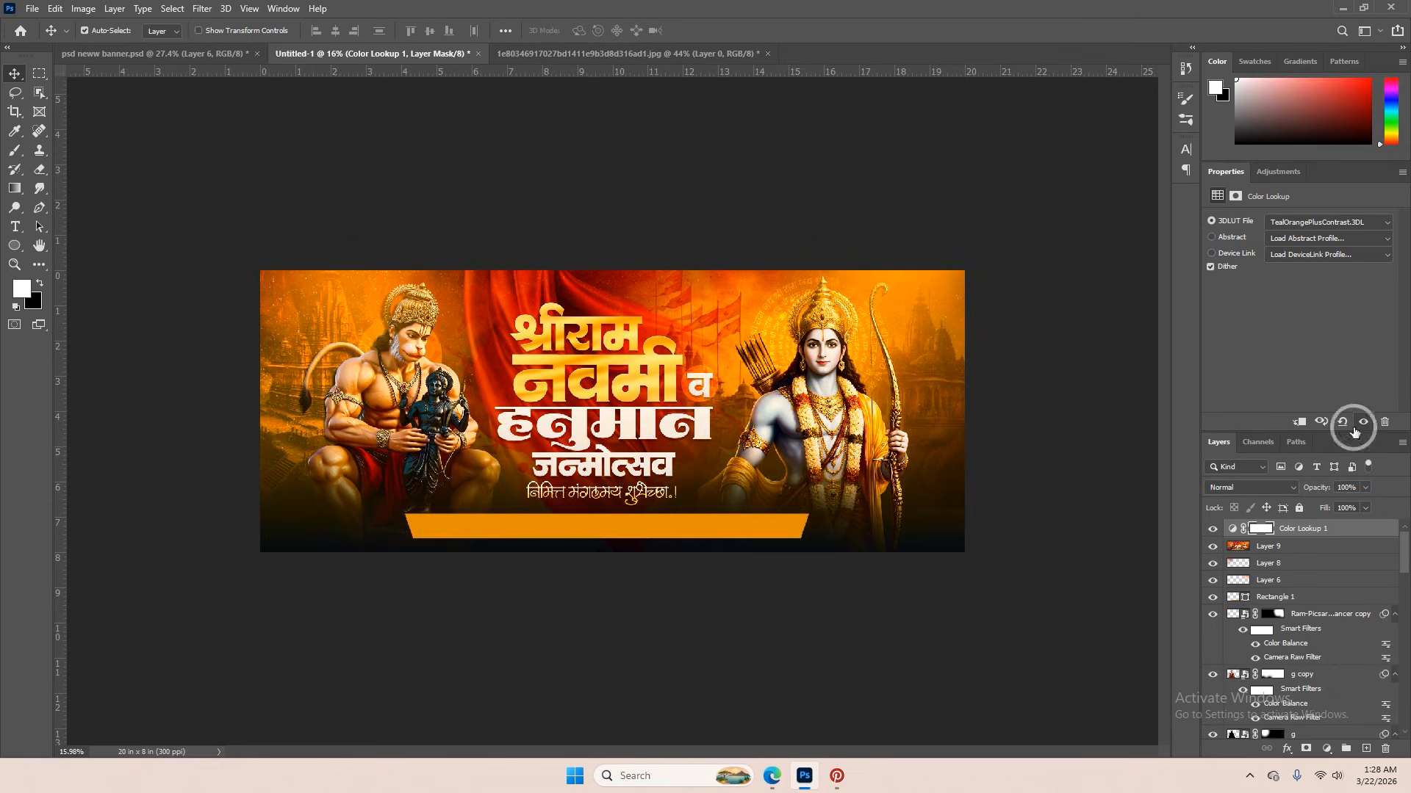
click(1324, 226)
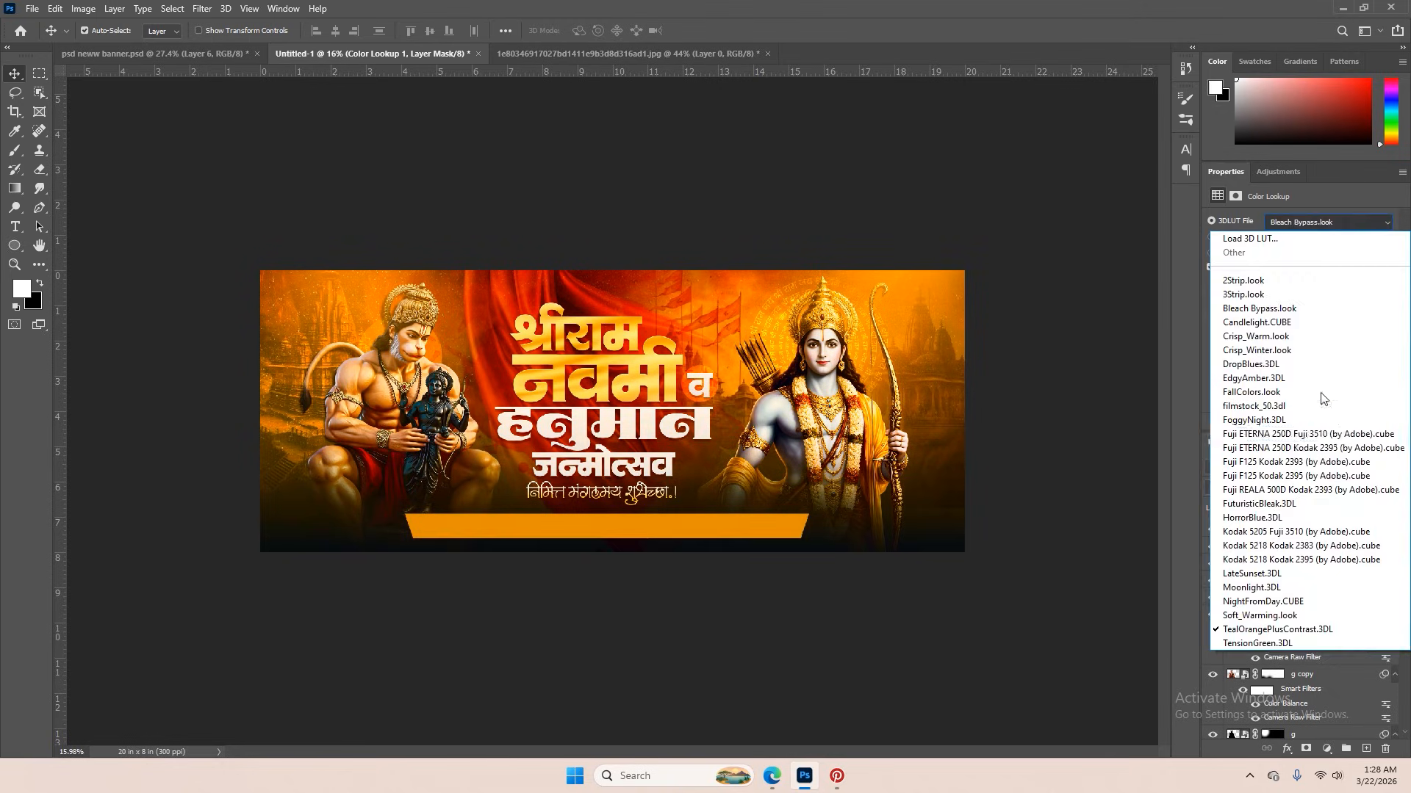
click(1280, 633)
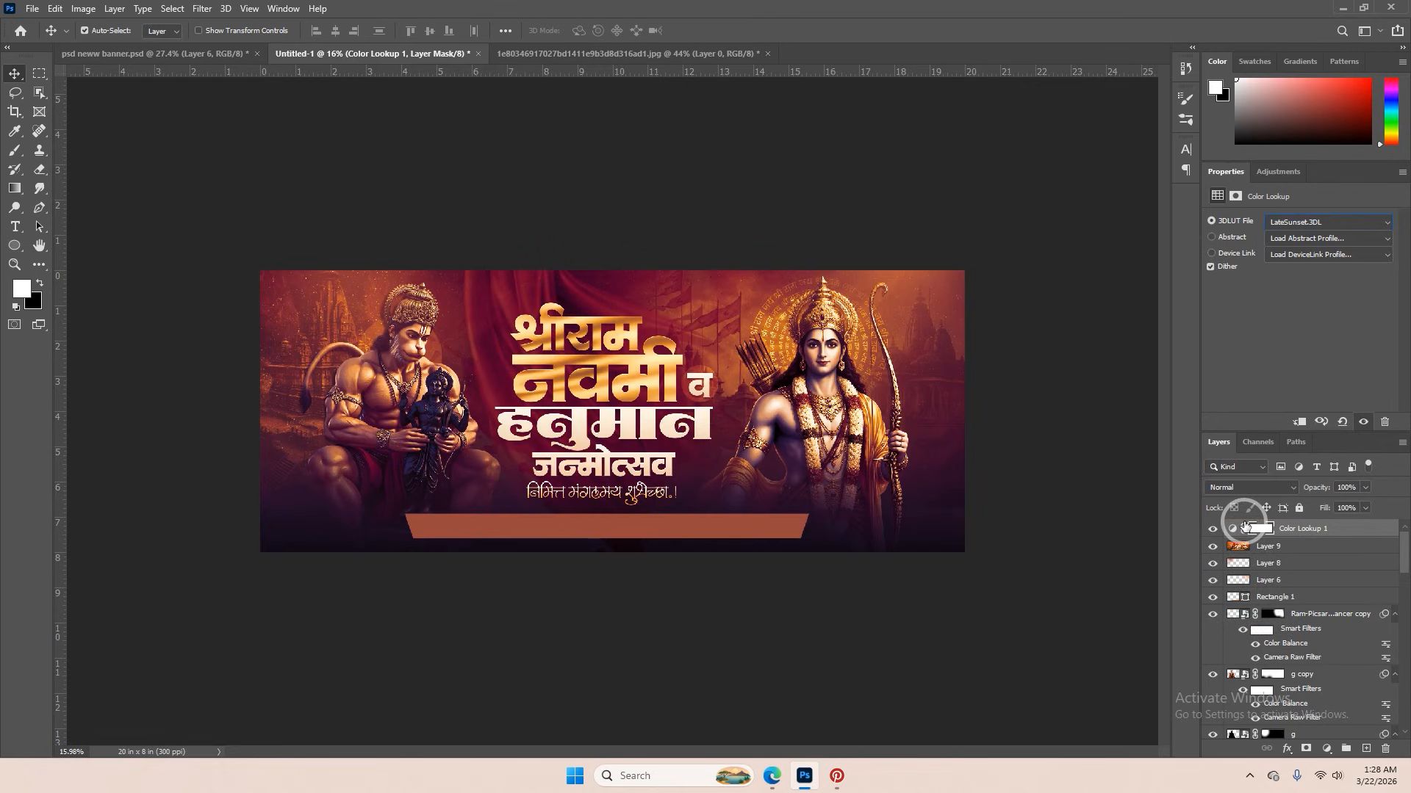
click(1083, 541)
scroll(931, 483, up, 3)
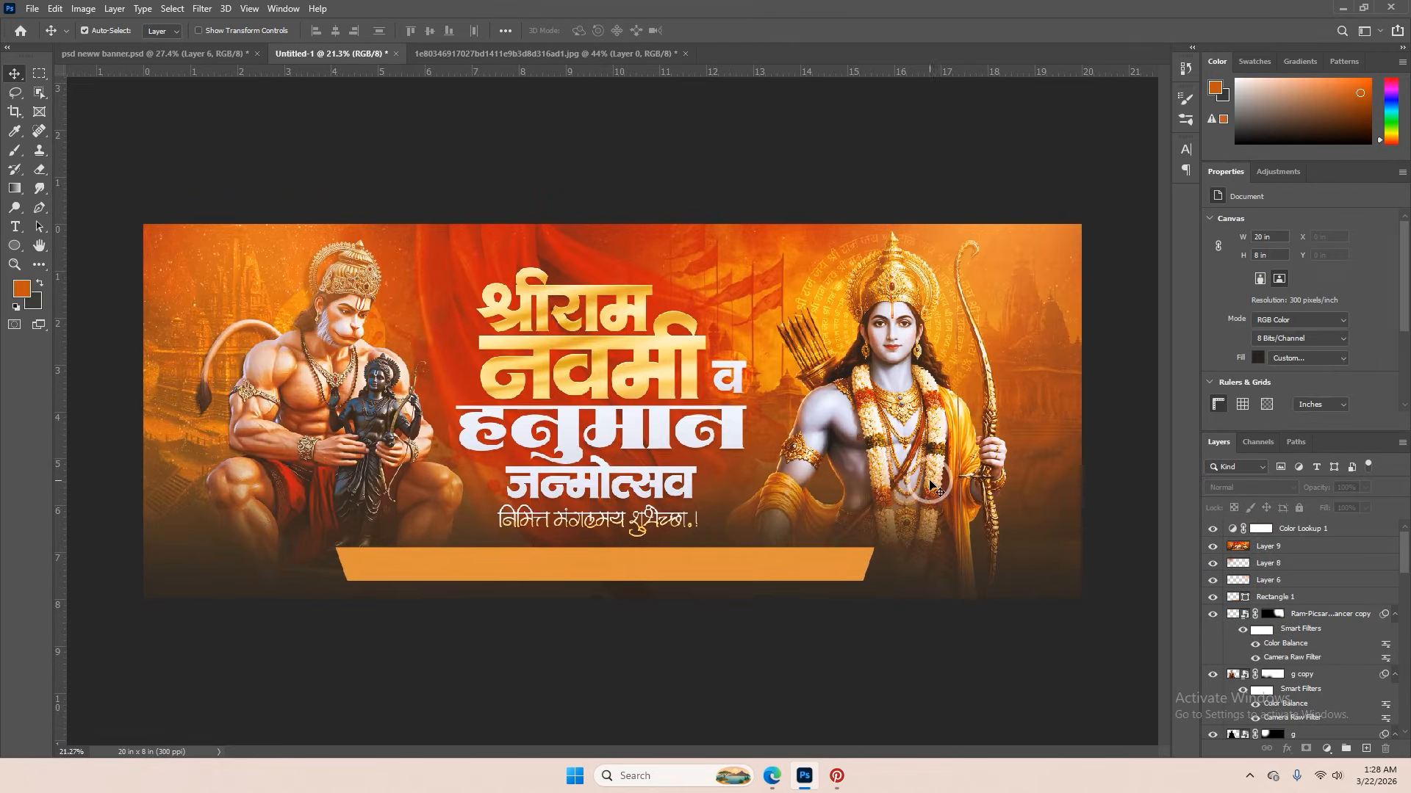
click(1261, 529)
click(1208, 529)
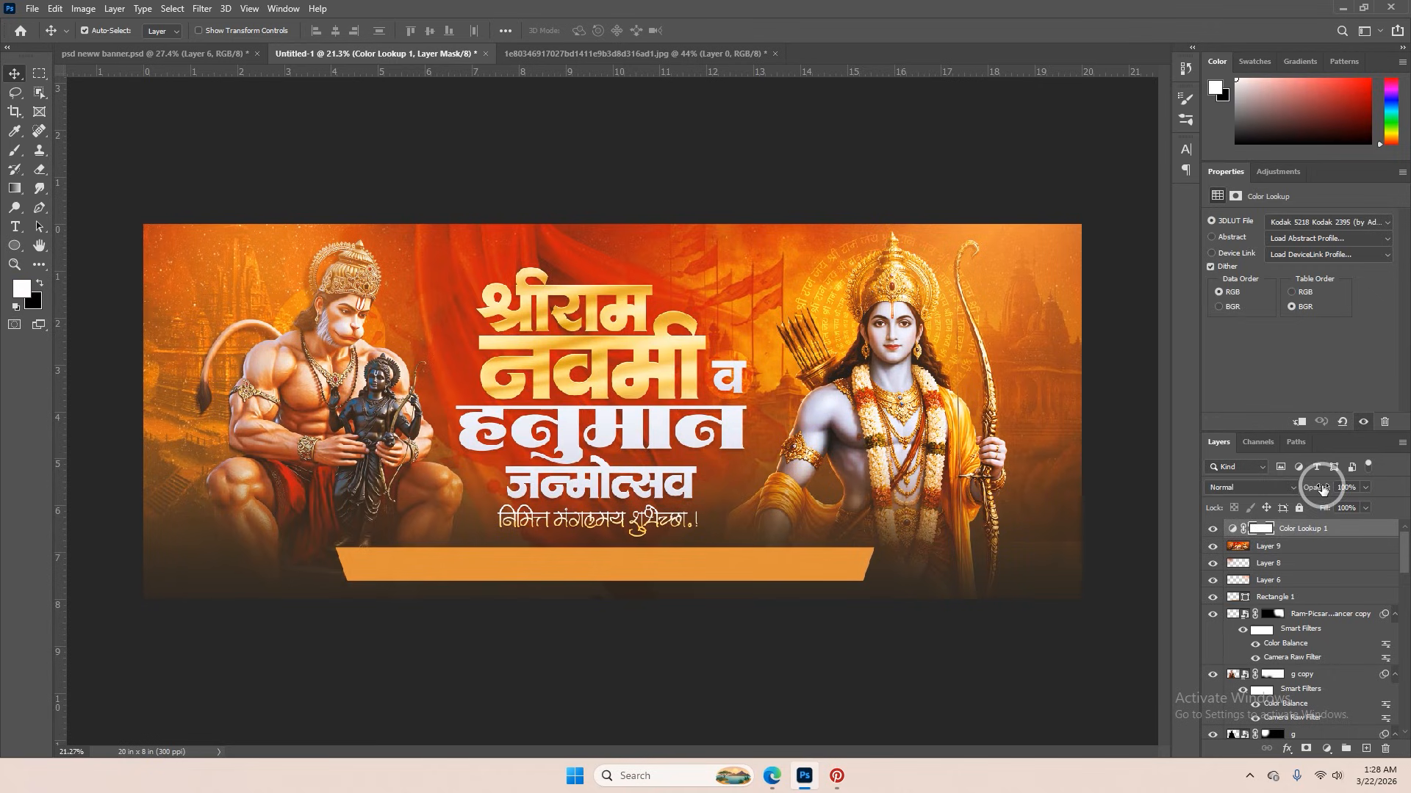
- Reduce the Color Lookup layer's opacity to 48% and set its 3D LUT to Fuji REALA 500D Kodak 2393
mouse_move(1322, 489)
mouse_down()
mouse_move(1291, 491)
mouse_move(1313, 491)
mouse_up()
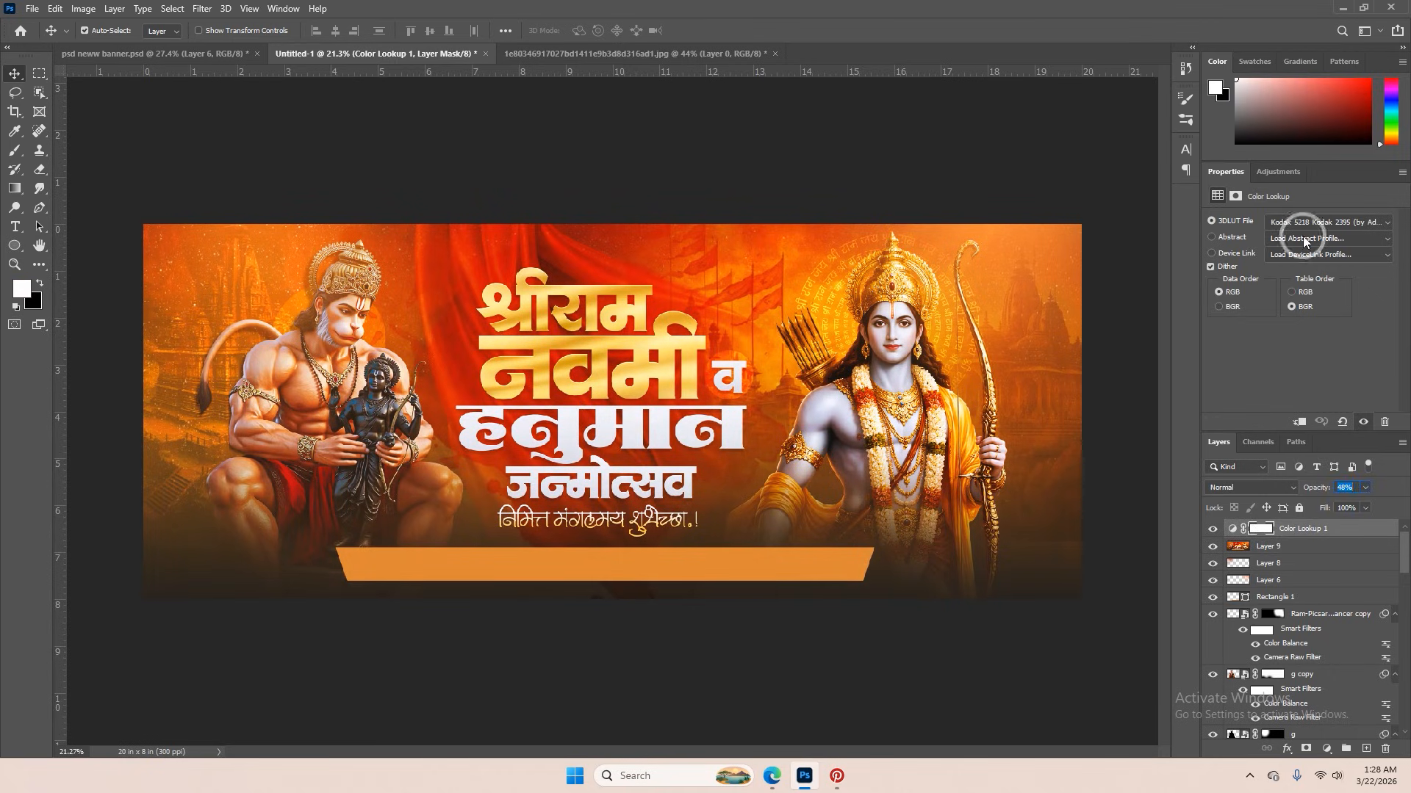
click(1301, 227)
click(1264, 618)
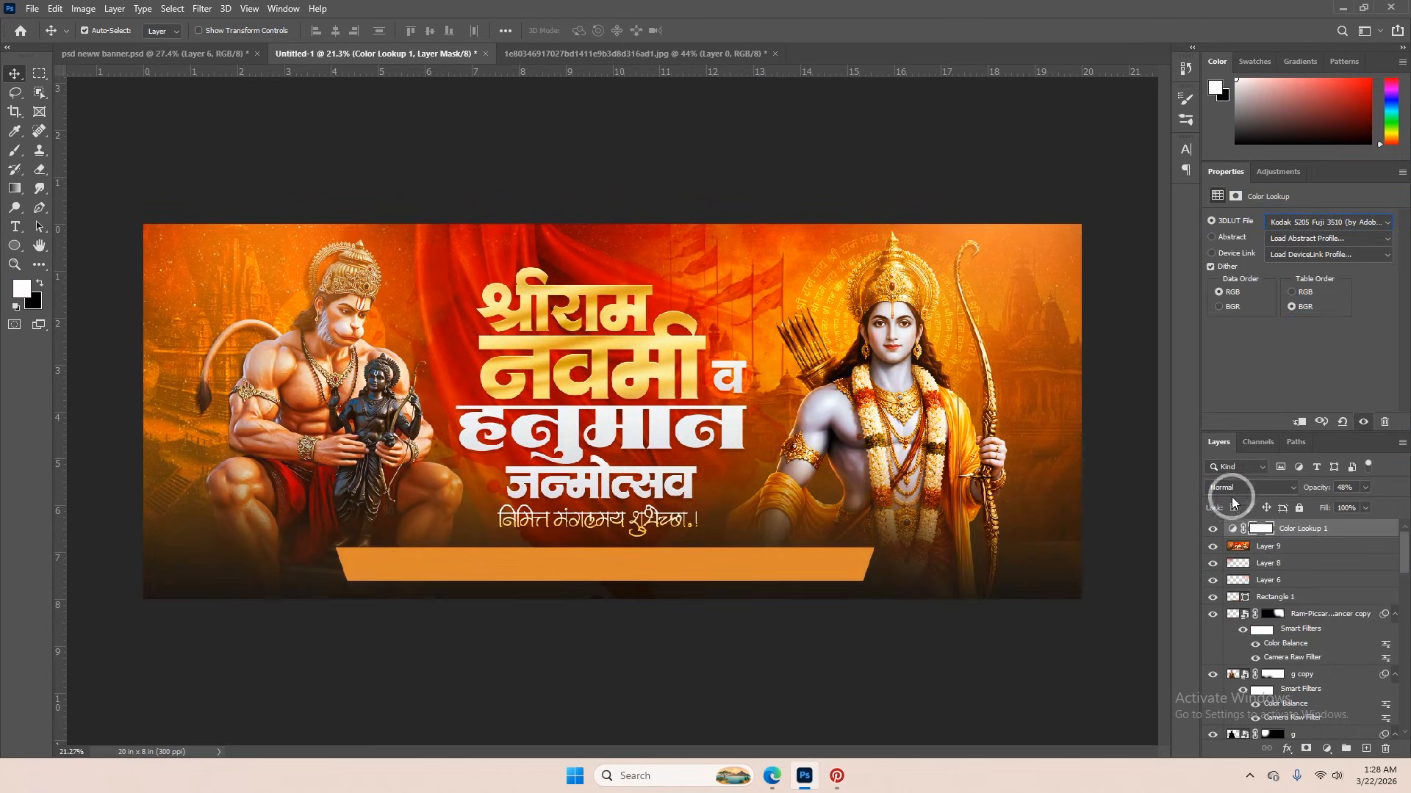
key(Up)
key(Up)
key(Up)
key(Up)
key(Up)
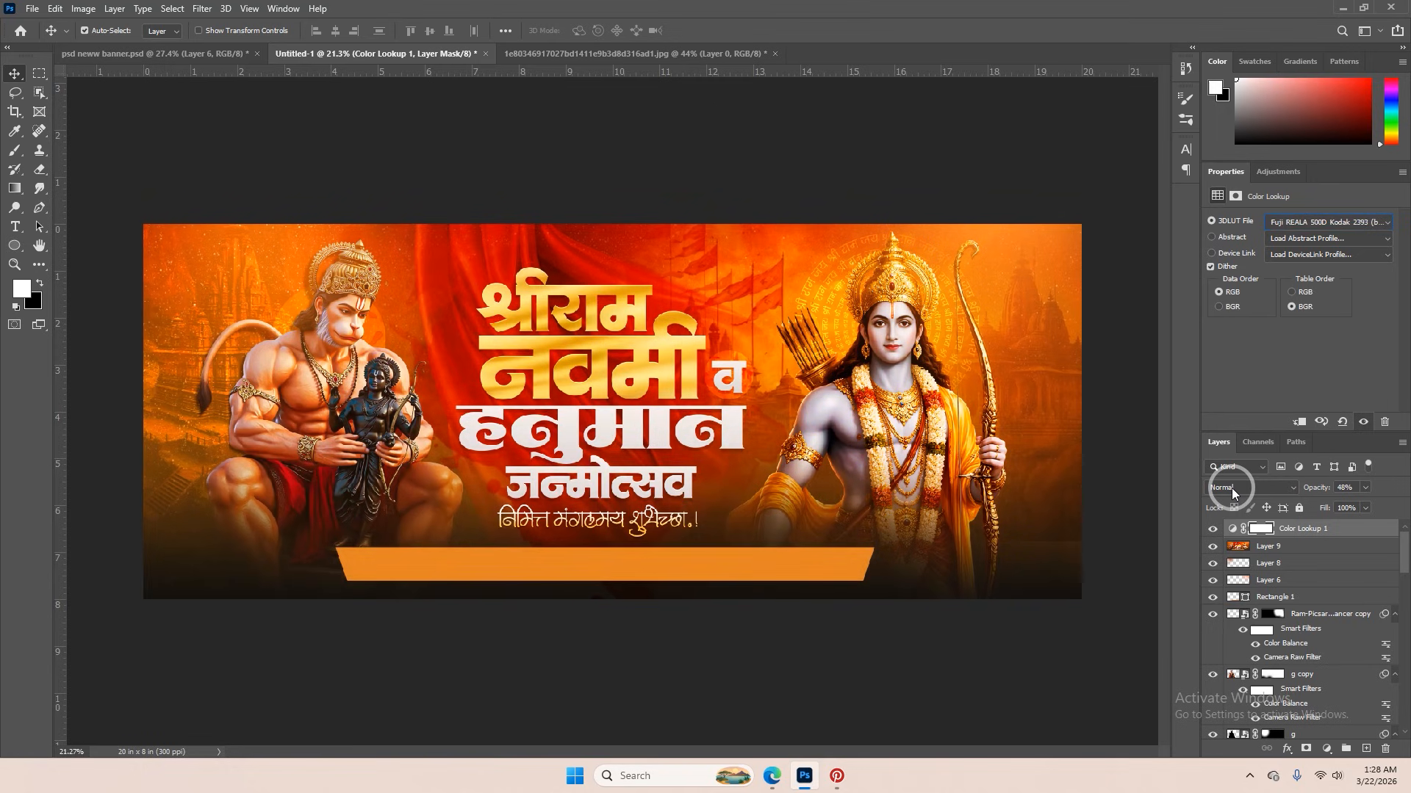
key(Down)
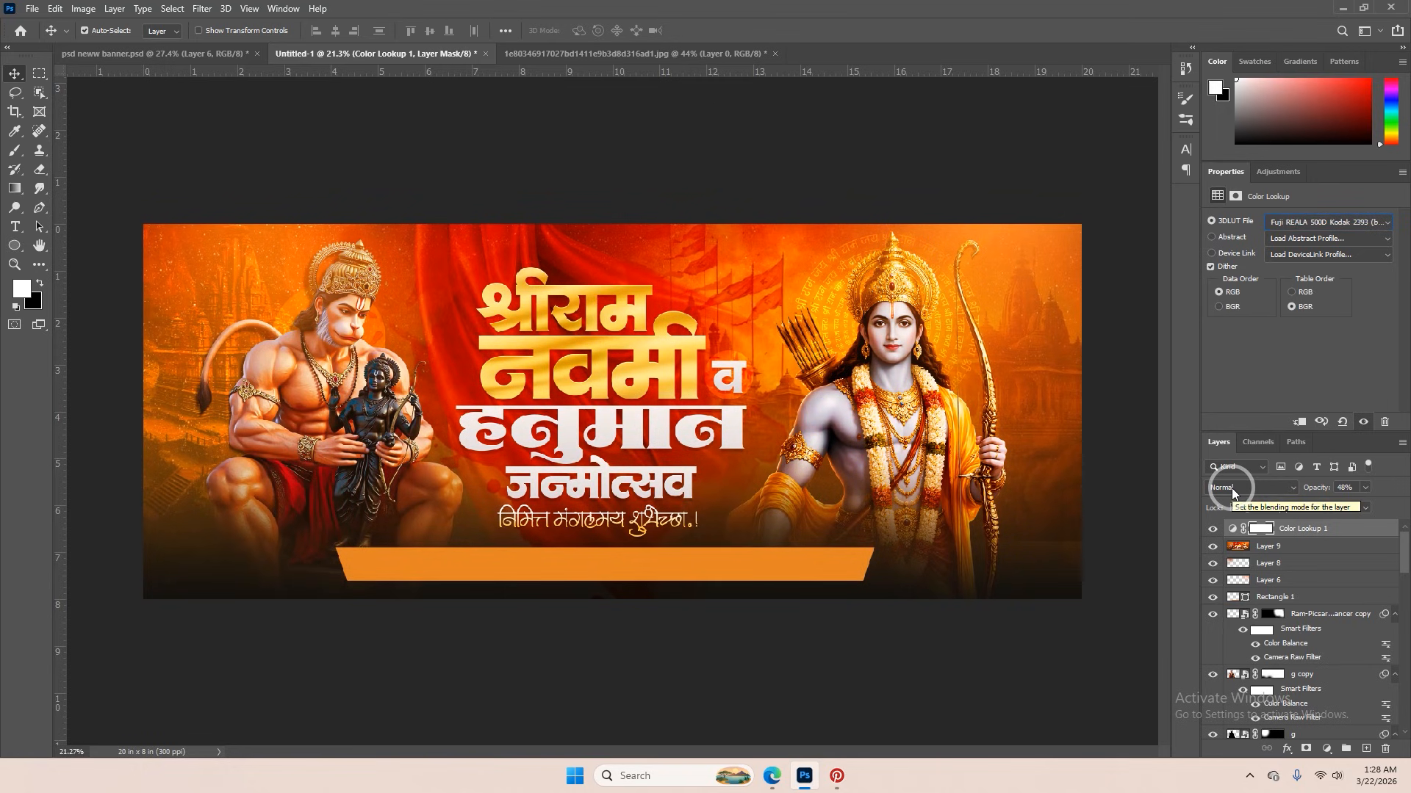
- Examine the graded banner up close, checking Ram's figure, the Marathi title lettering and the overall composition
click(1026, 604)
scroll(694, 420, up, 6)
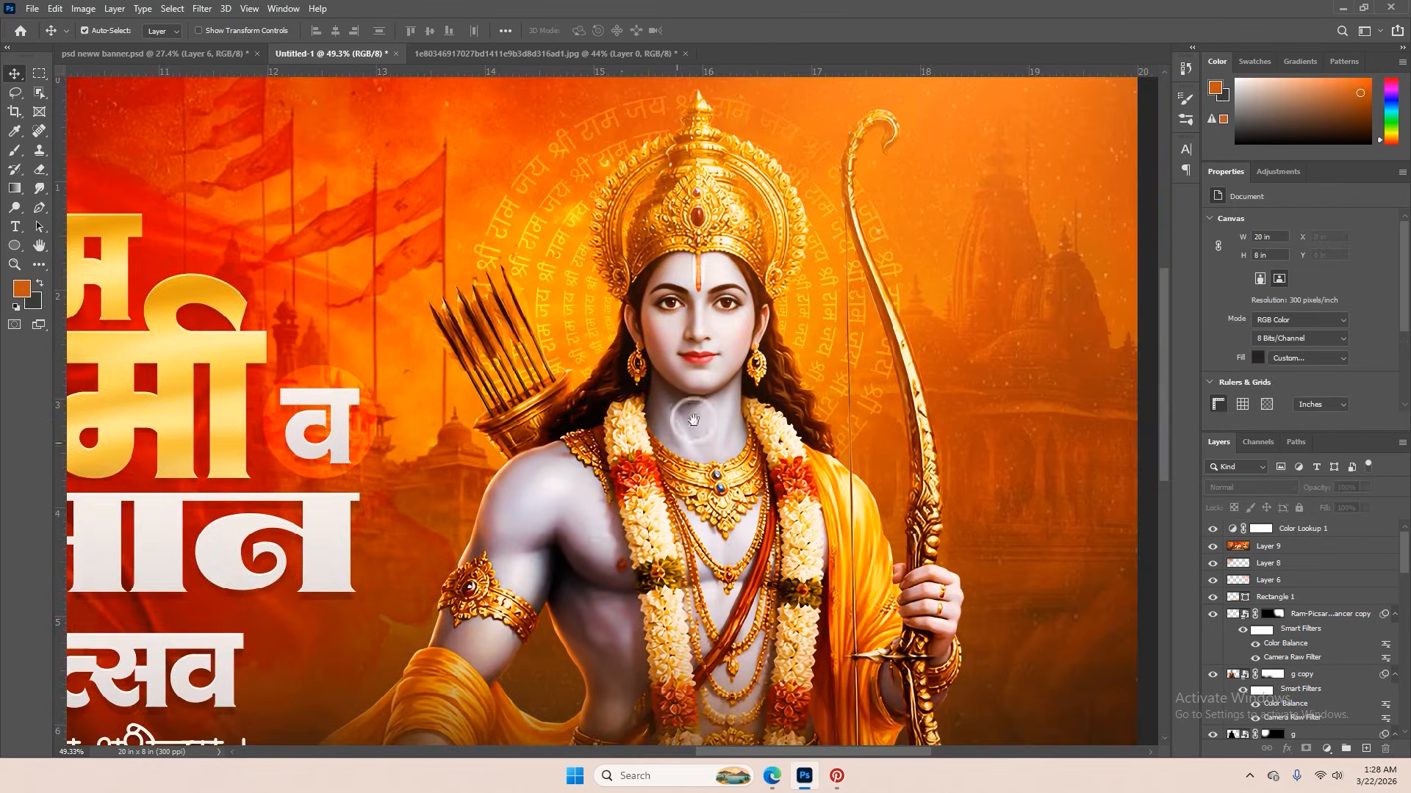
scroll(693, 421, down, 5)
scroll(697, 358, up, 4)
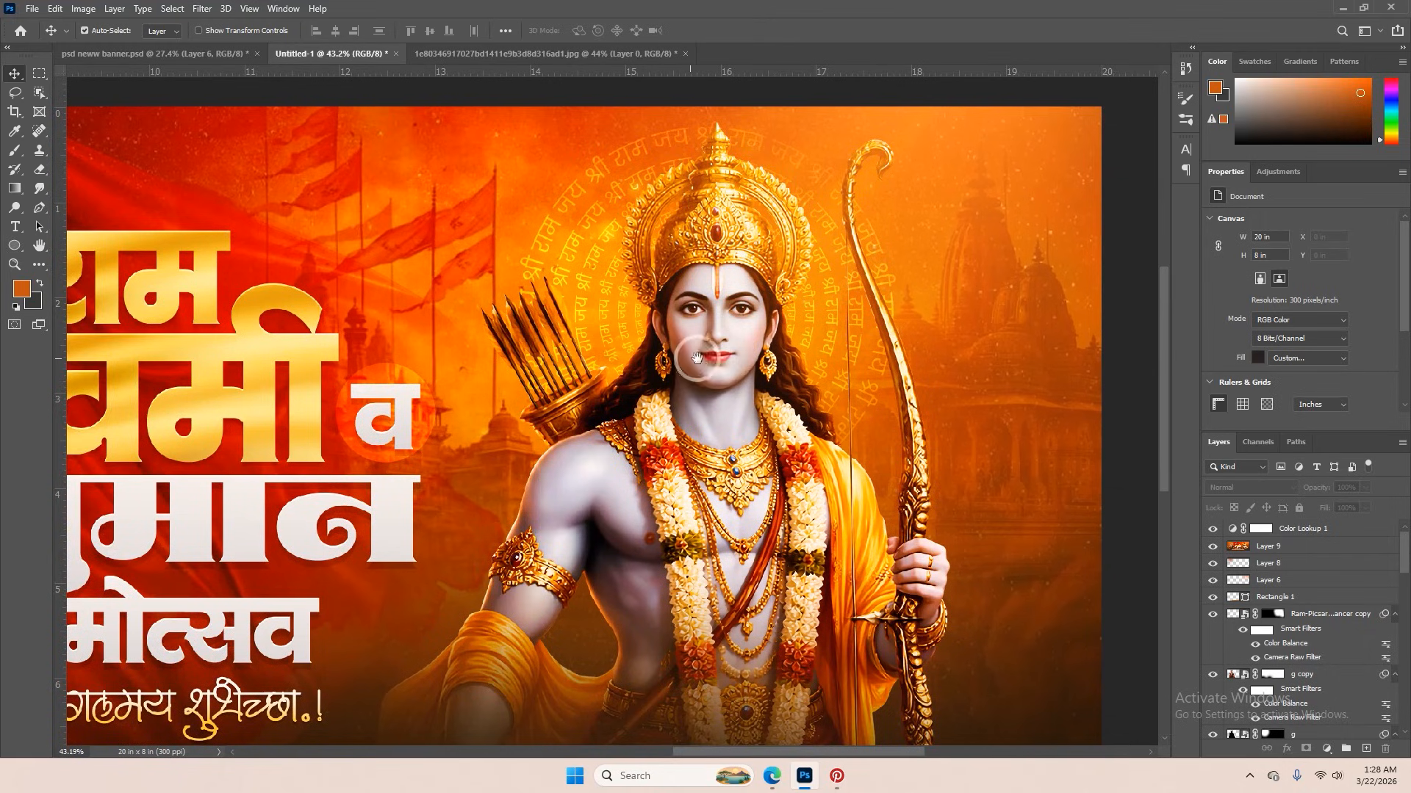
scroll(696, 359, down, 4)
scroll(556, 443, up, 2)
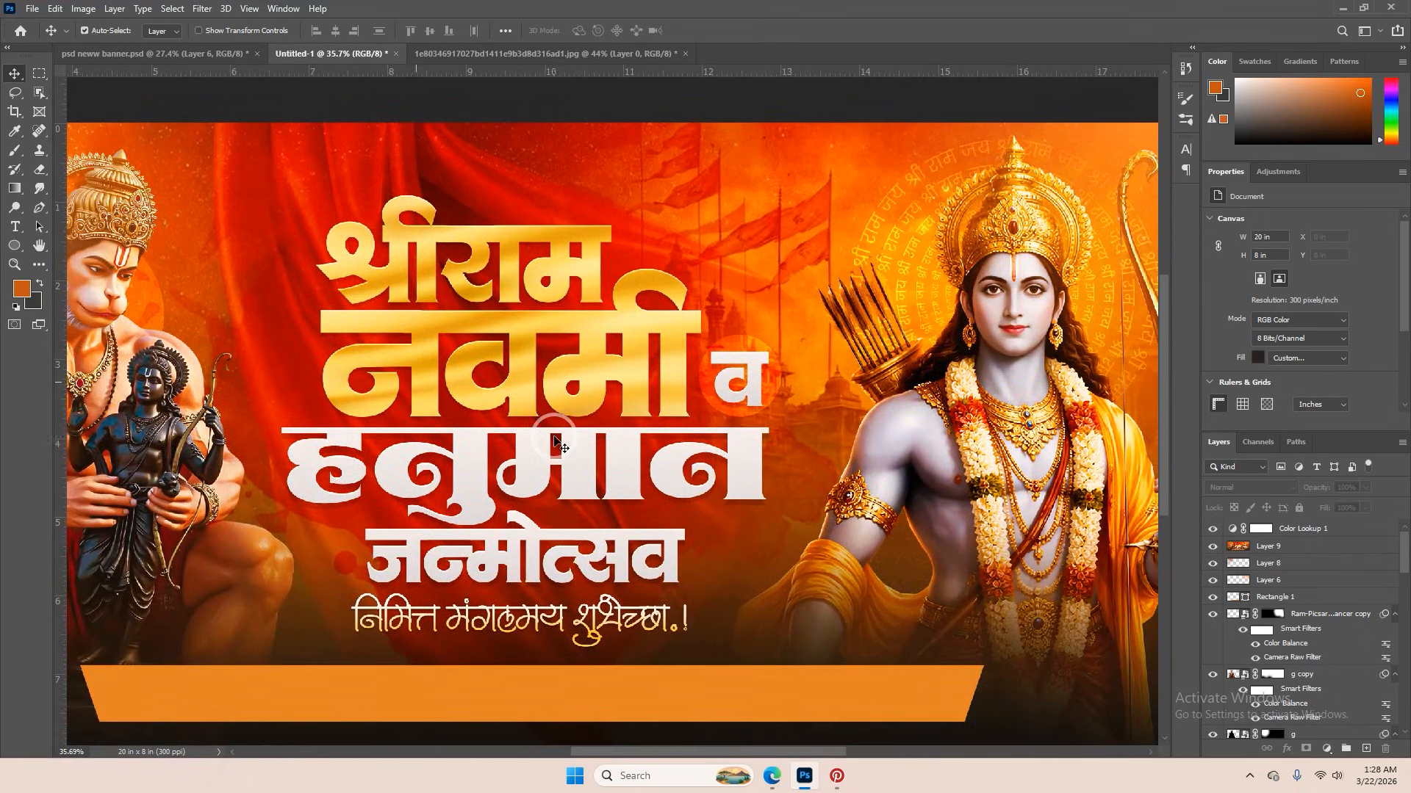
scroll(587, 446, down, 3)
scroll(529, 444, up, 4)
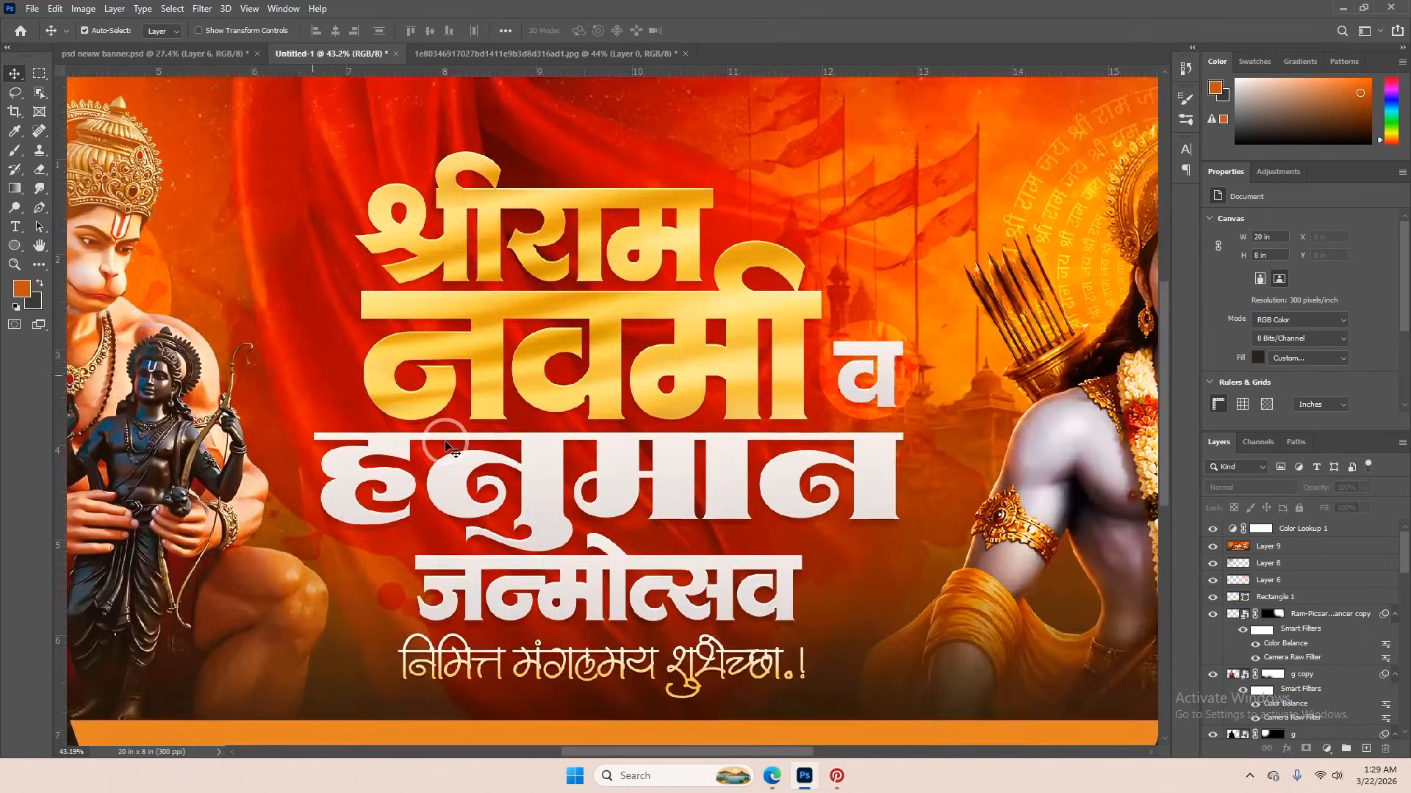
scroll(528, 443, down, 5)
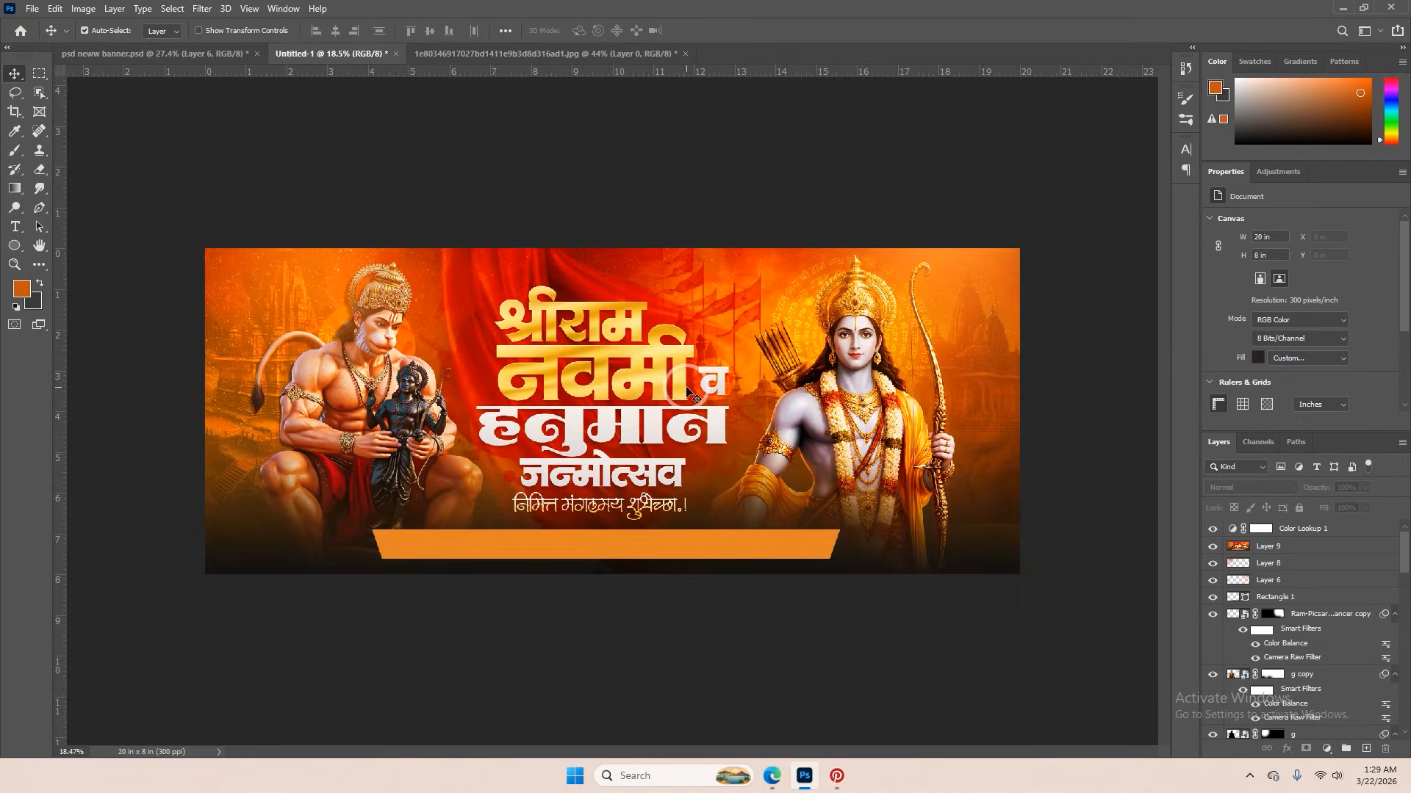
scroll(691, 395, down, 3)
scroll(727, 403, up, 2)
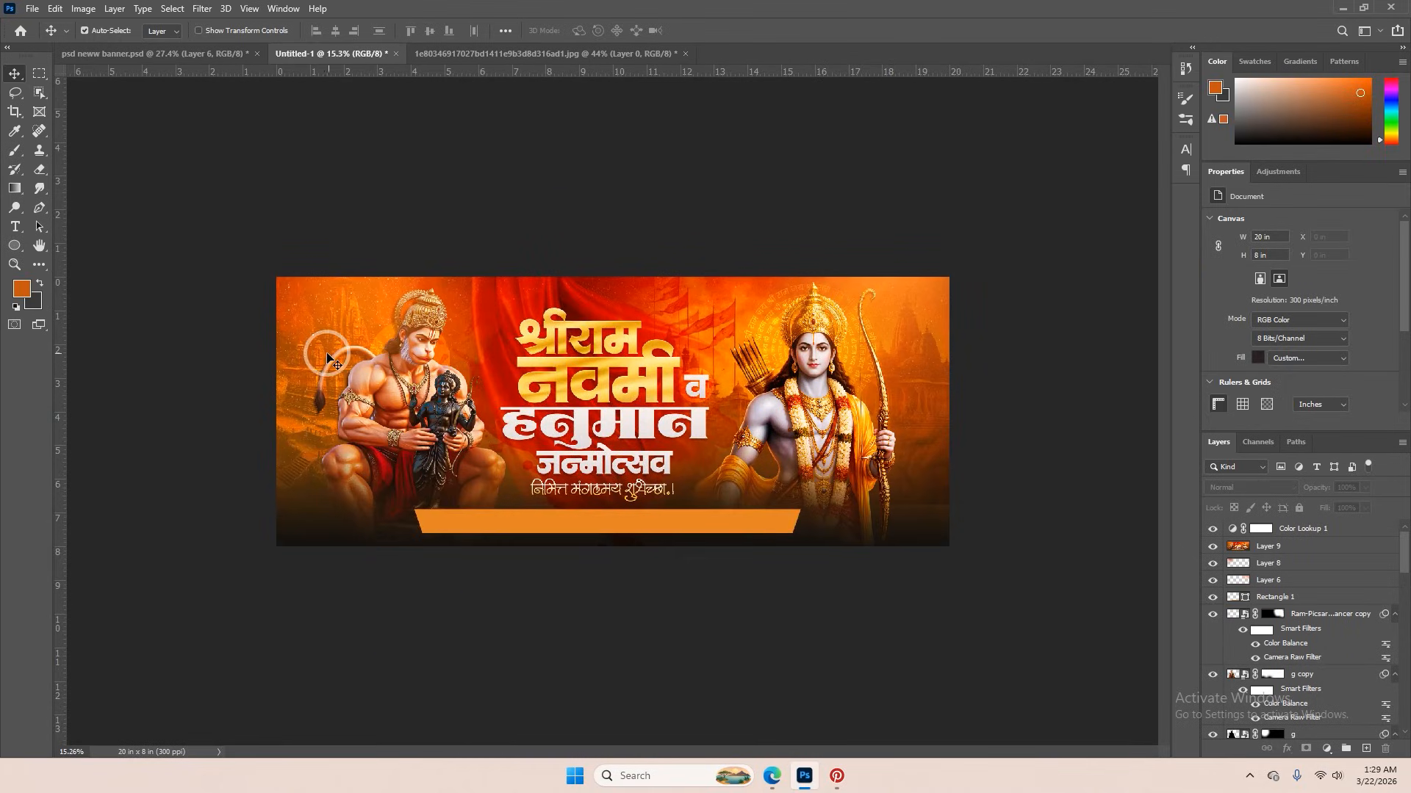
- Select Layer 9, view the source elements in psd neww banner.psd, and return to the Untitled-1 banner
click(1249, 546)
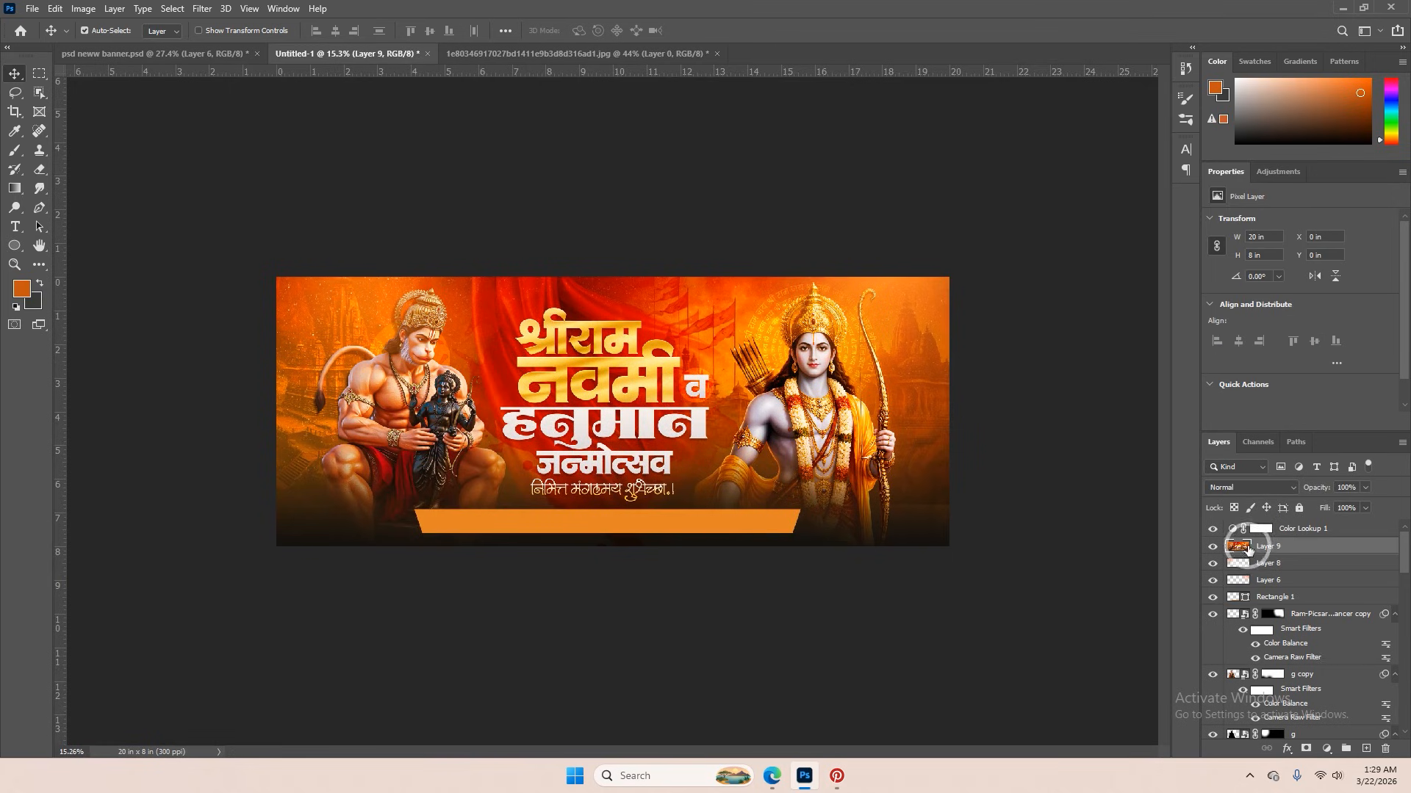
scroll(737, 437, up, 2)
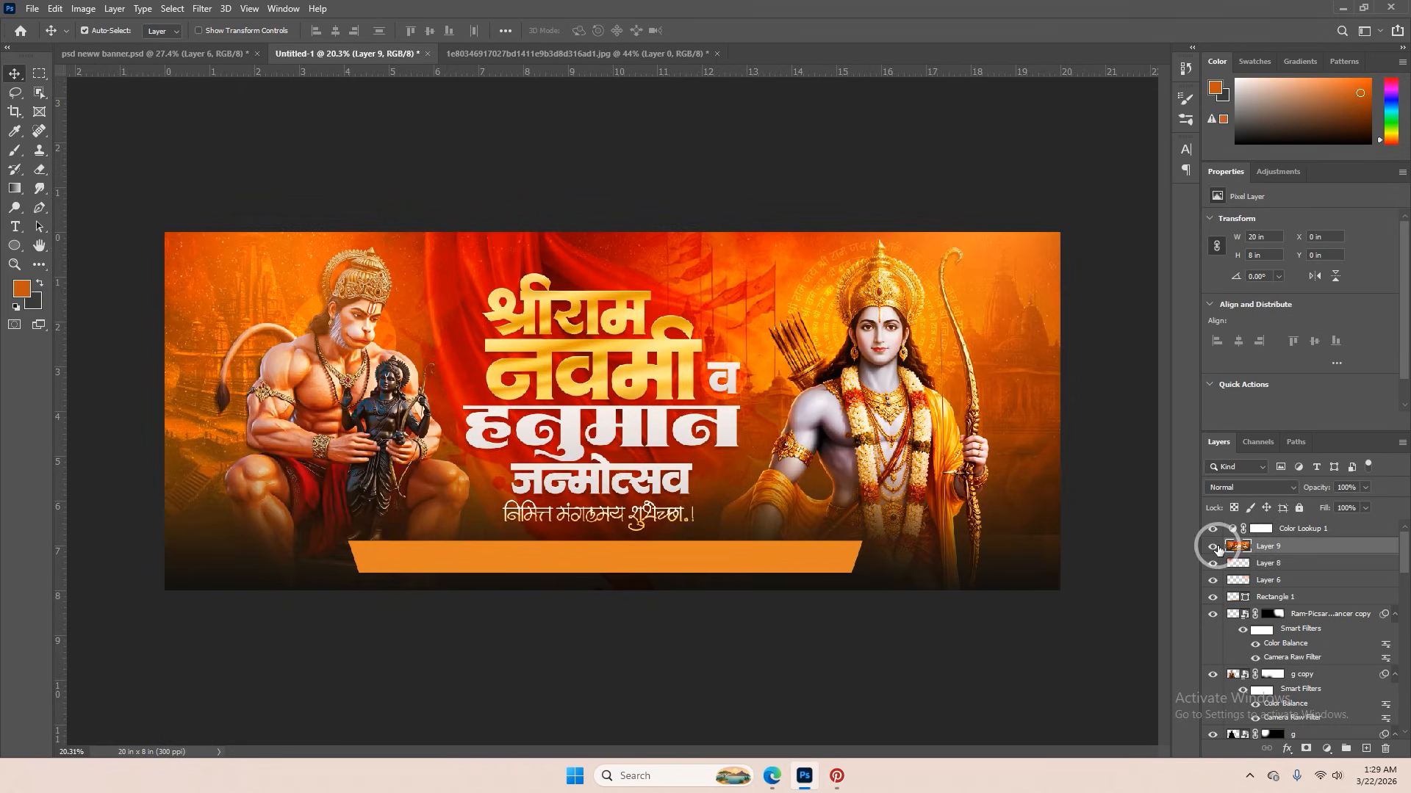
click(243, 54)
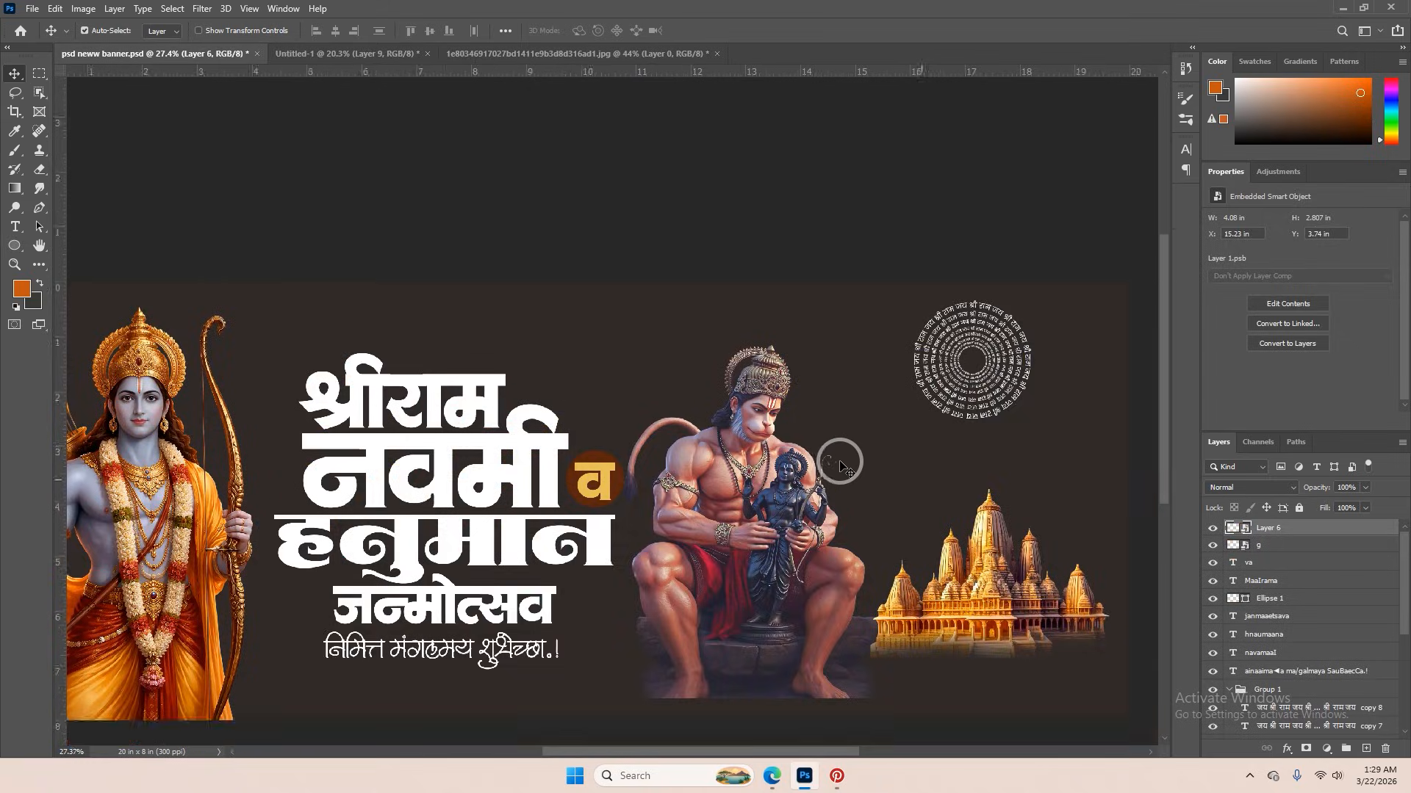
scroll(839, 467, down, 3)
click(378, 65)
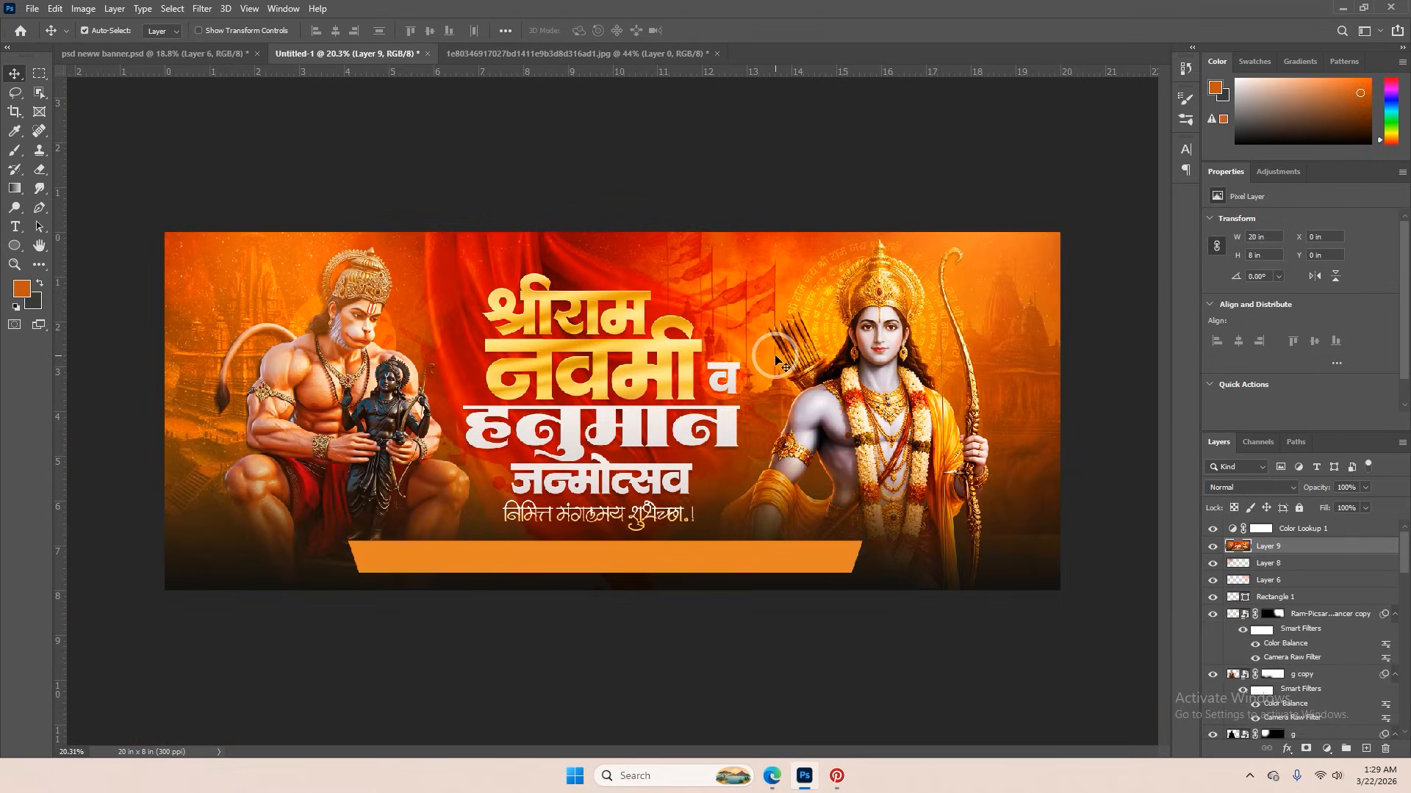
- Compare the banner with and without the Color Lookup layer, leaving it visible, and review the whole design
click(1213, 529)
click(1213, 529)
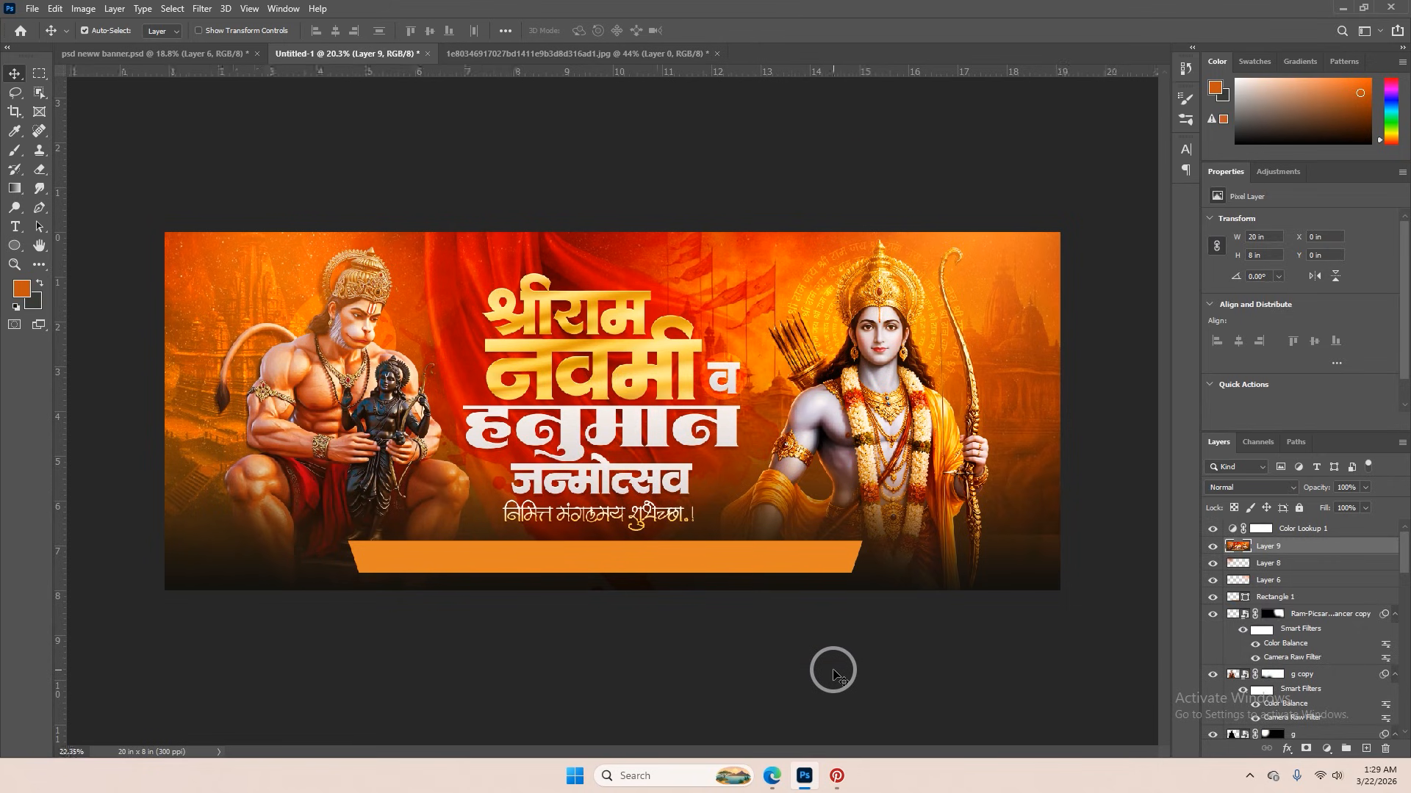
scroll(831, 668, up, 1)
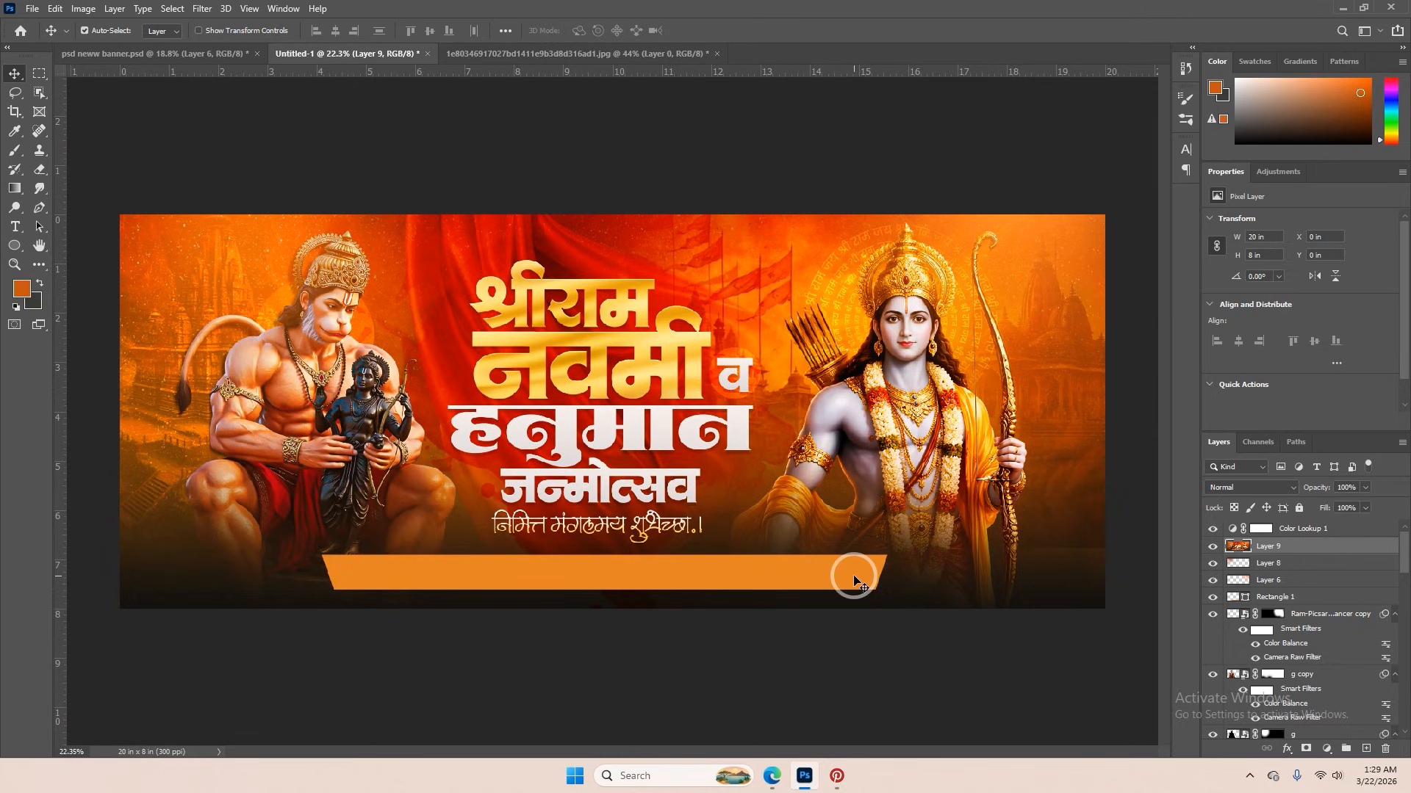
scroll(769, 551, down, 3)
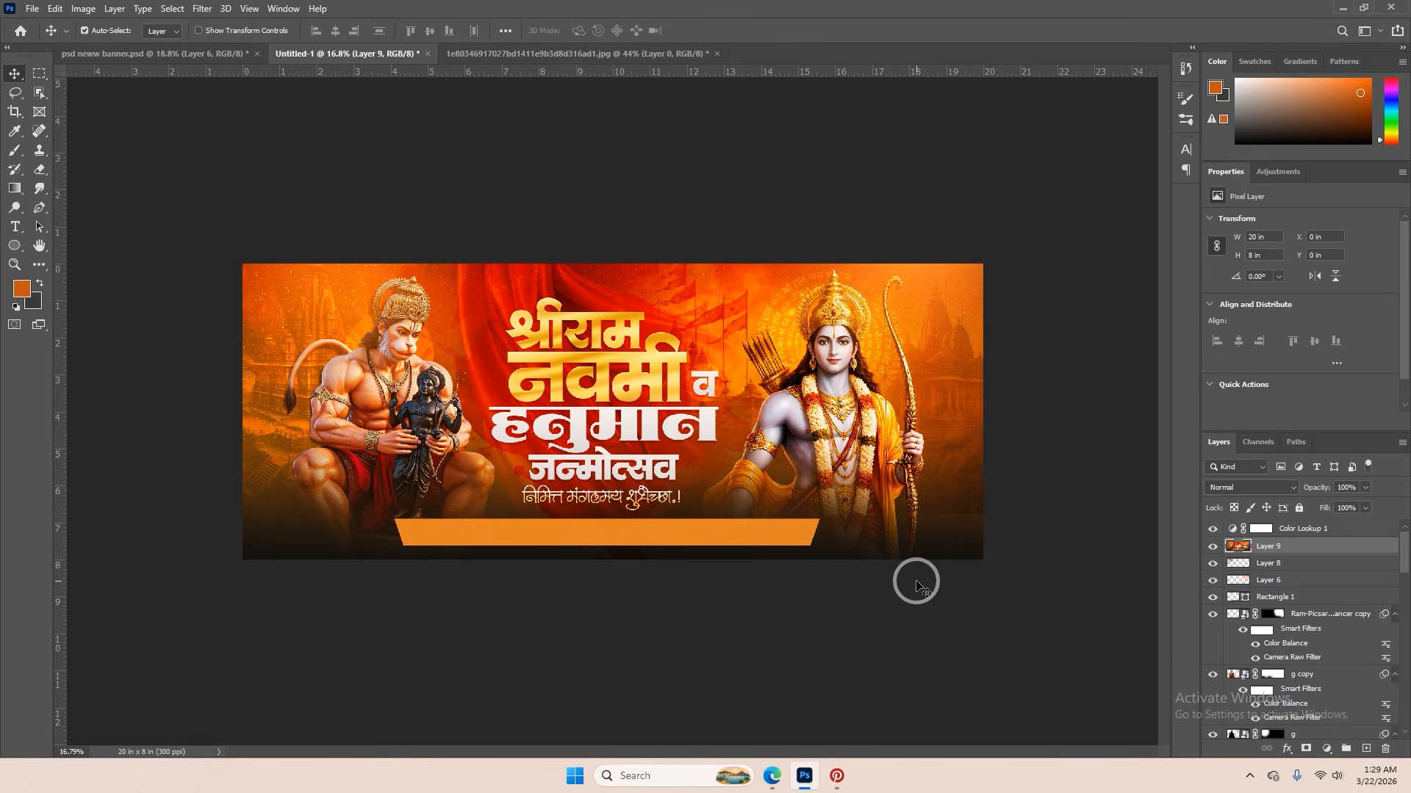
scroll(456, 498, up, 5)
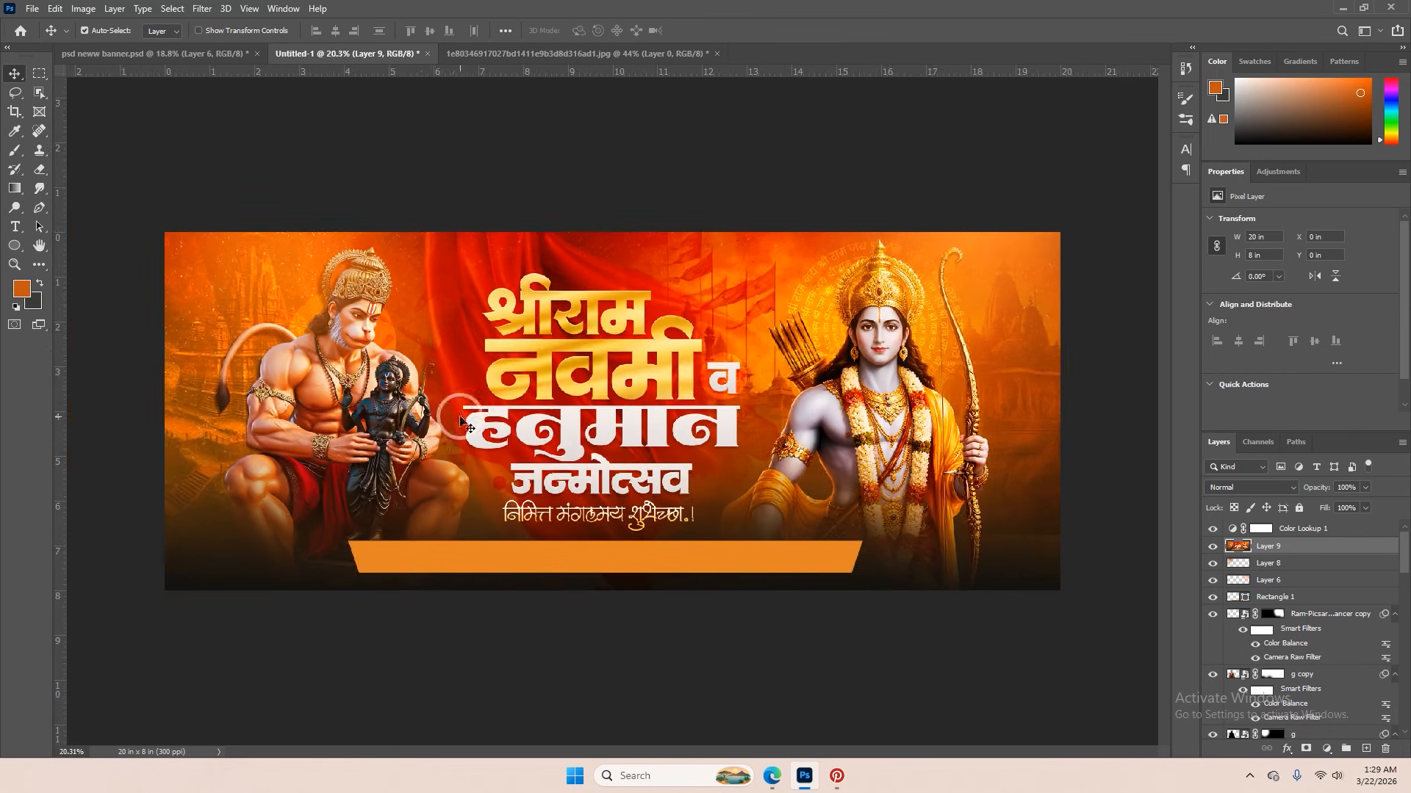
scroll(615, 429, down, 3)
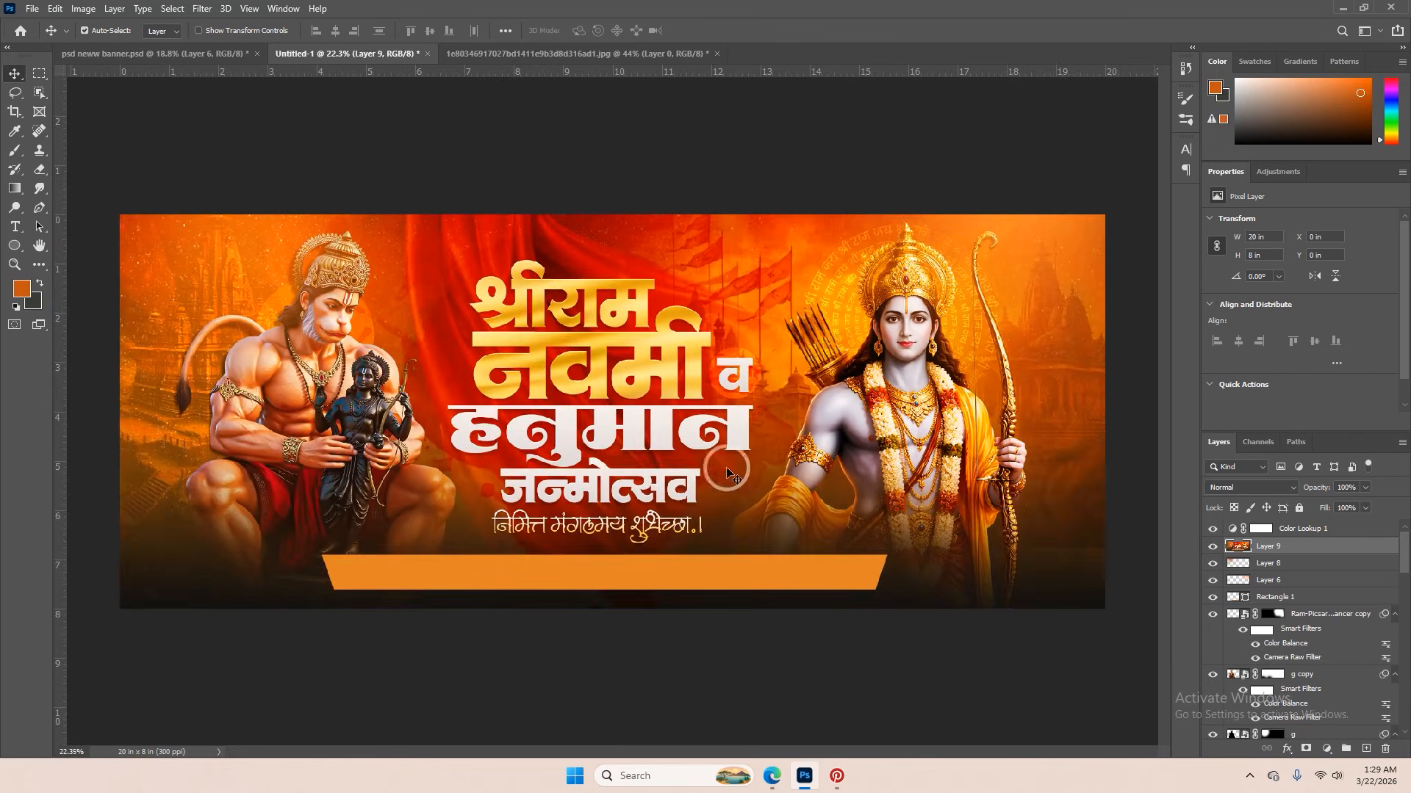